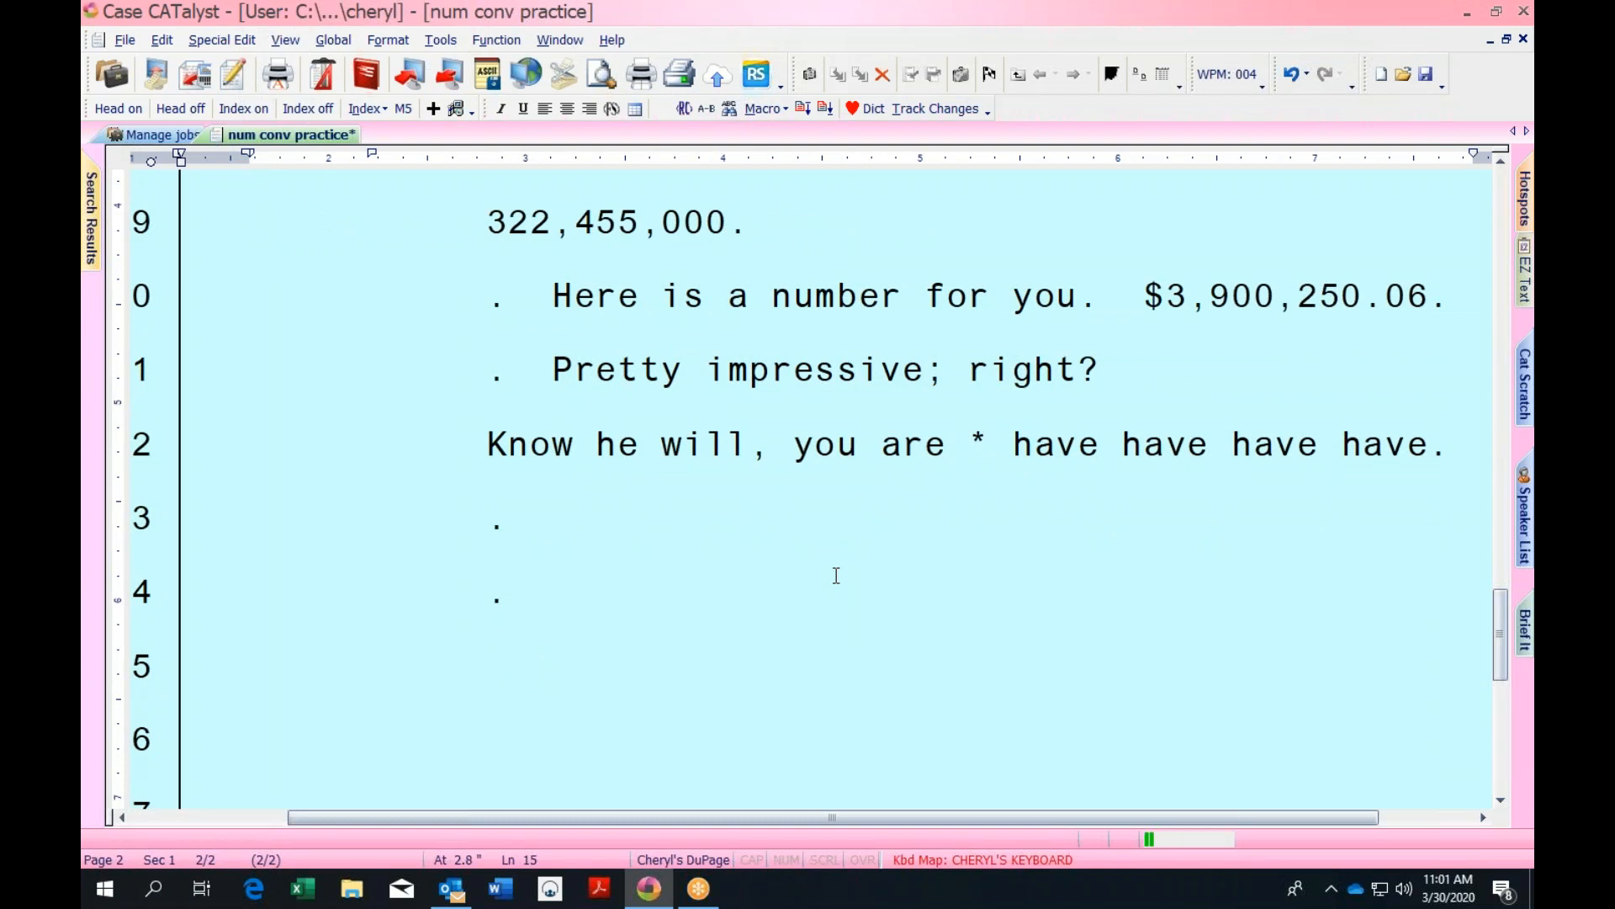
# Write '3 million 4 hundred and 50 thousand dollars.', removing the stray 3, so it converts to $3,450,000
pyautogui.write('.  3 million 34')
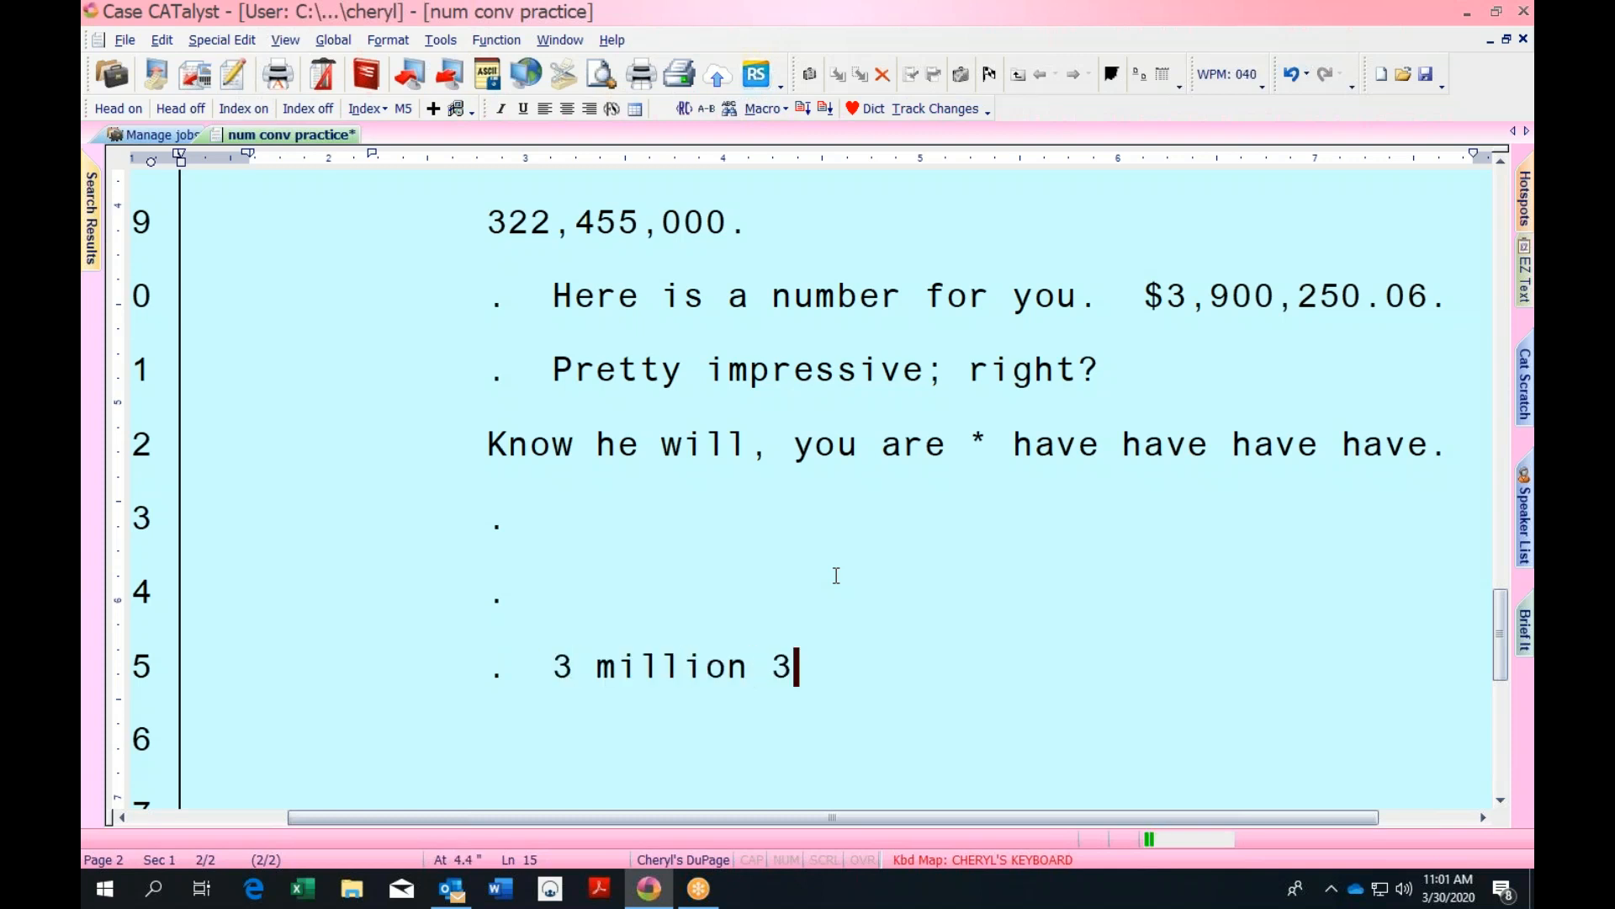
pyautogui.press('BackSpace')
pyautogui.press('BackSpace')
pyautogui.write('4 hundred and 50 thousand dollars.')
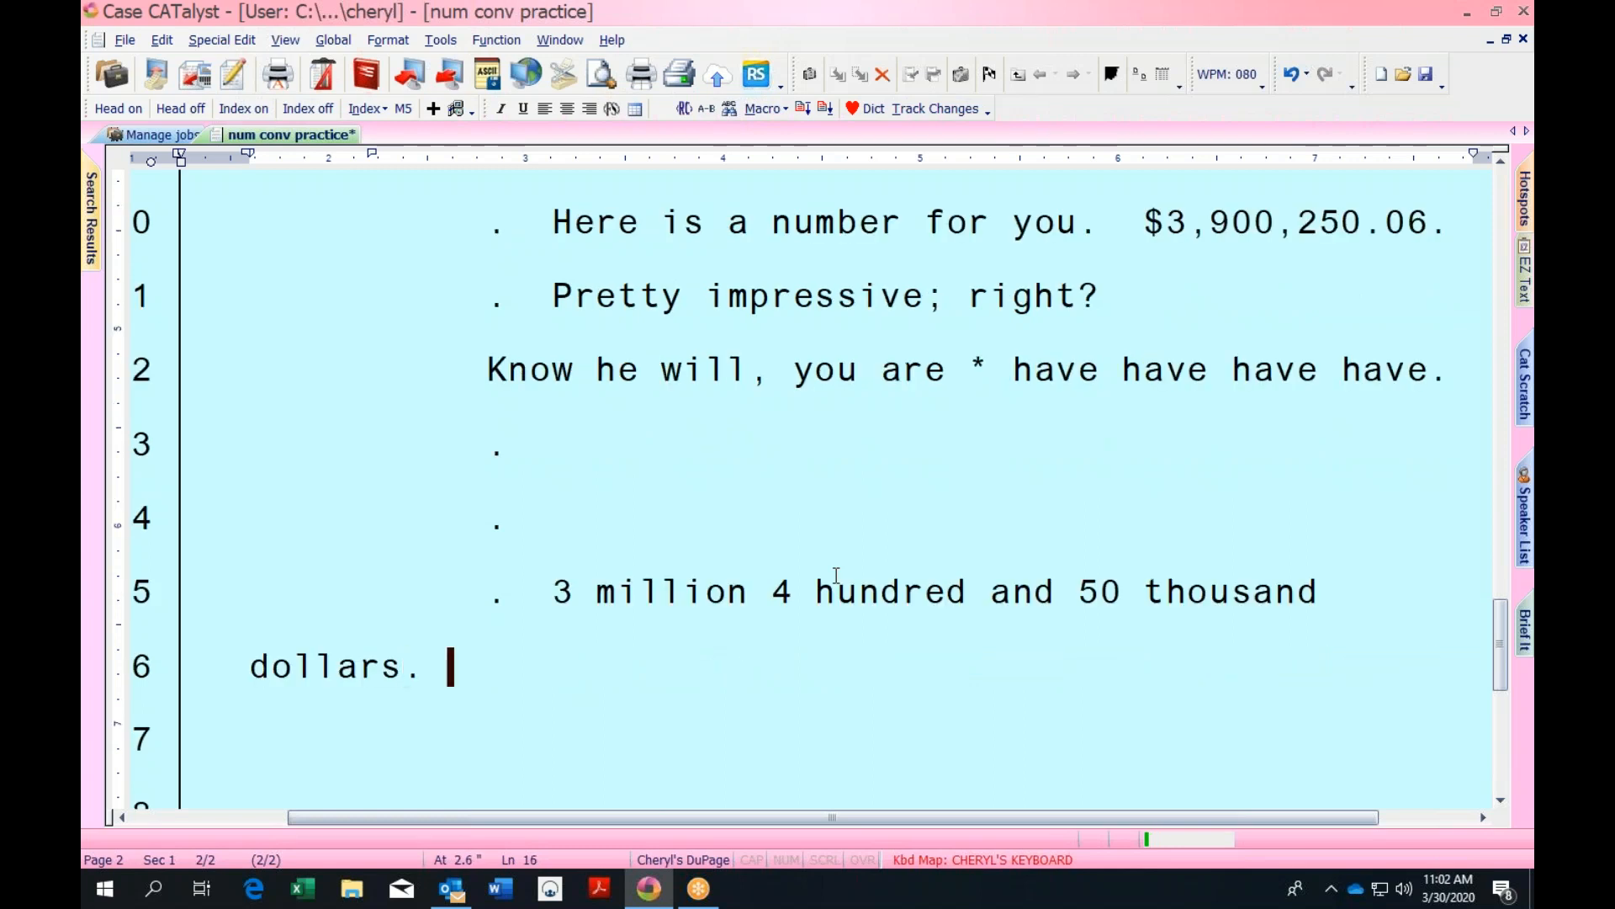
pyautogui.press('Return')
pyautogui.write('.')
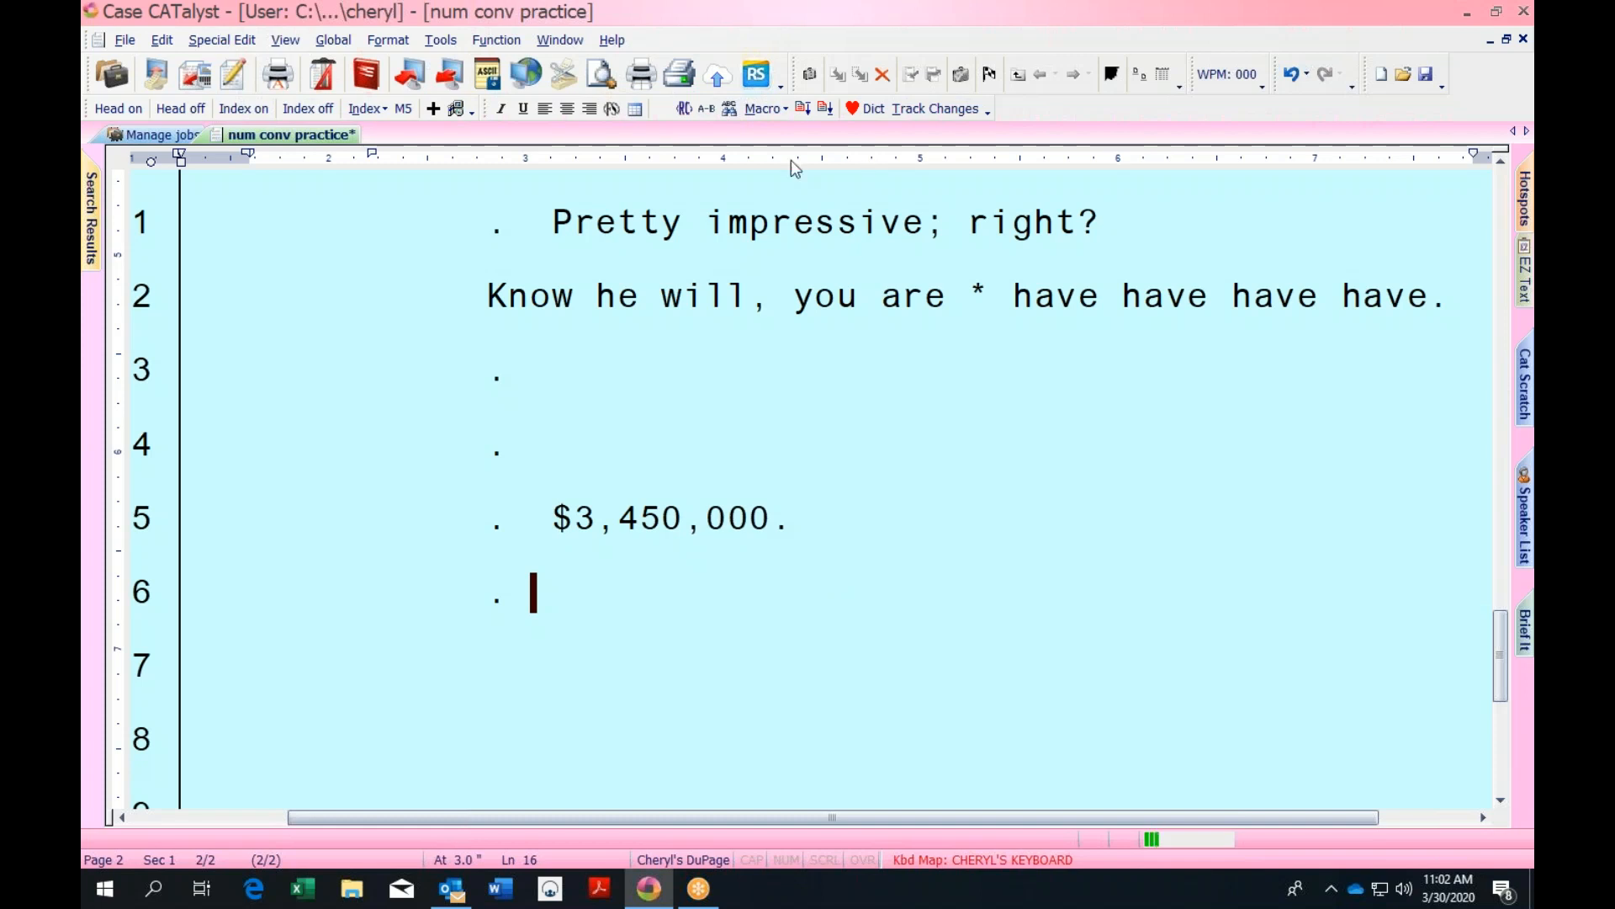
# Go to the Manage jobs list and bring up the Personal Dictionary with all 86415 entries
pyautogui.click(161, 135)
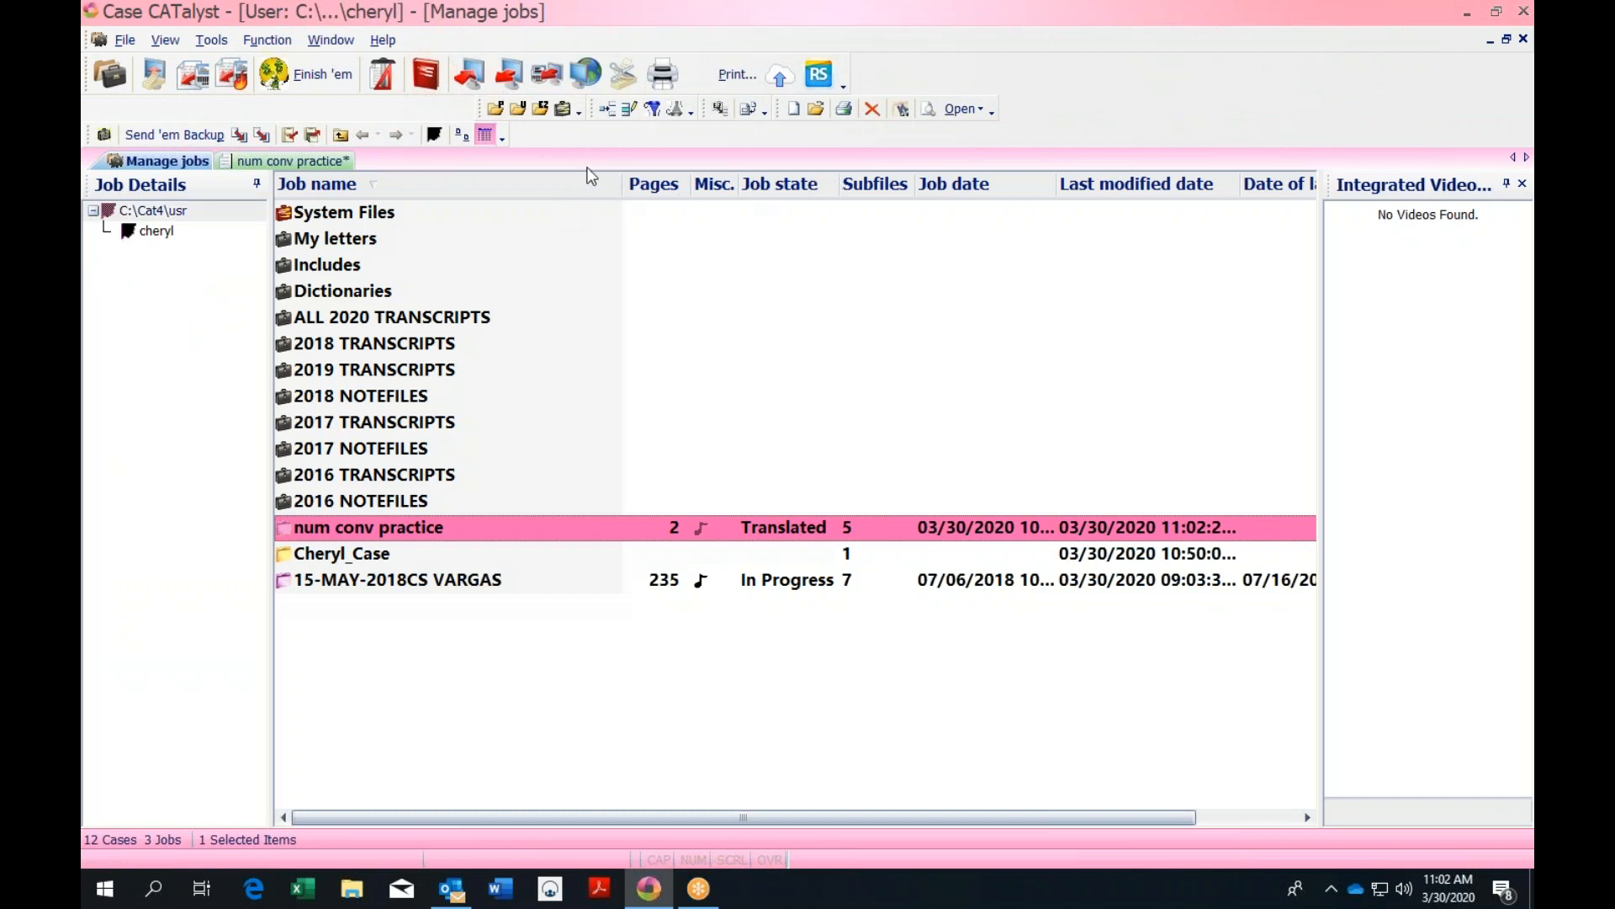
pyautogui.click(494, 113)
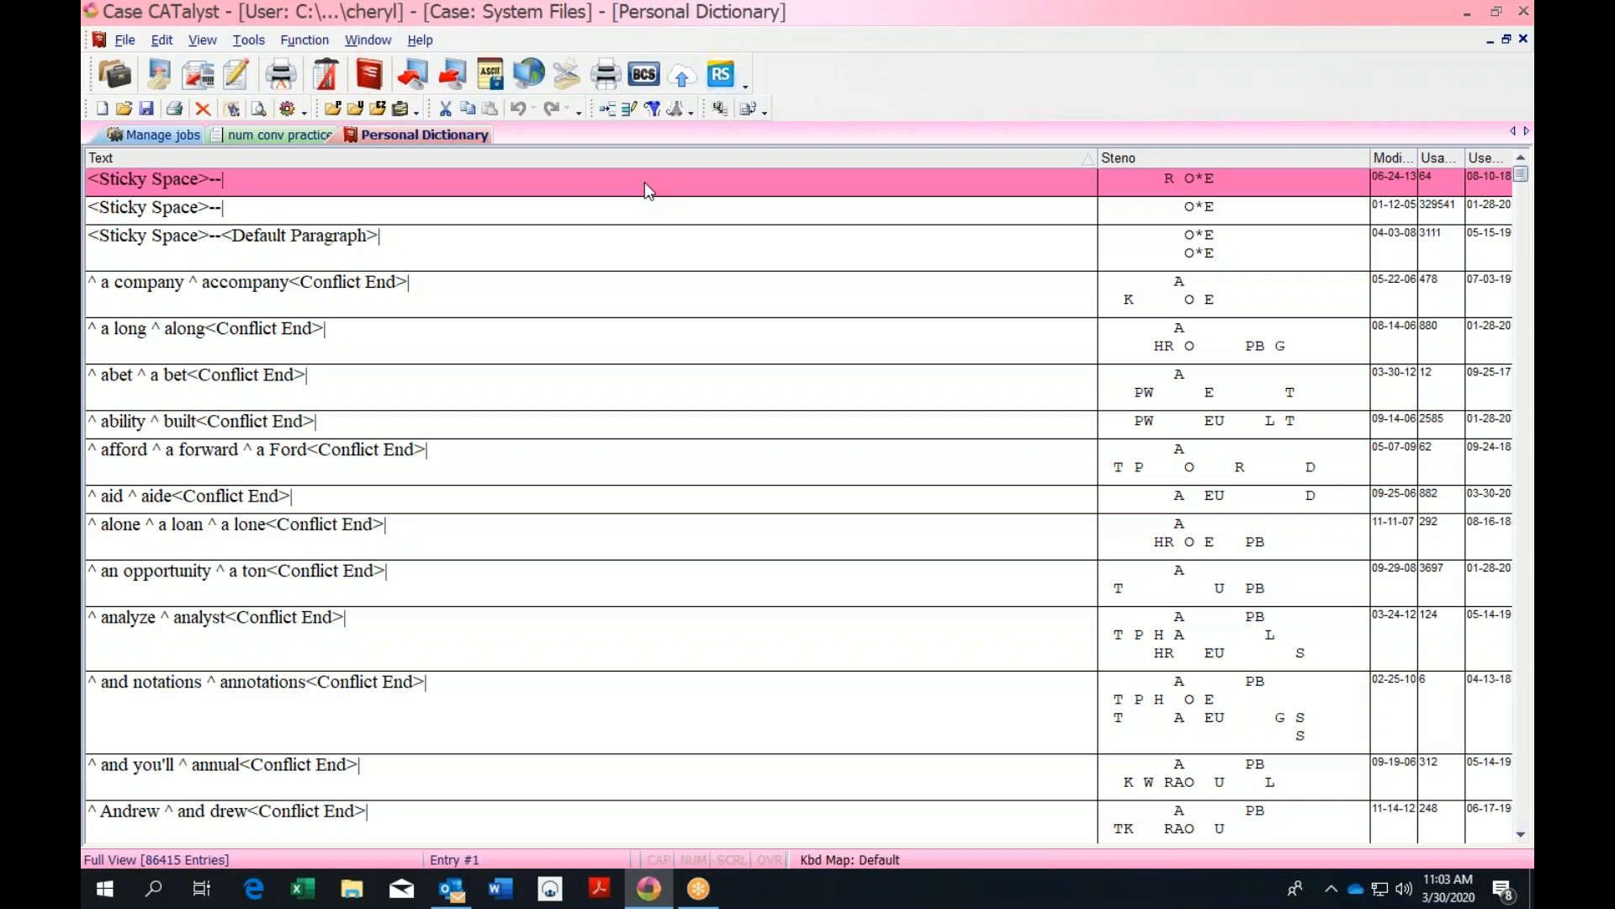
# Filter the Personal Dictionary by the Numbers entry type, leaving 115 of 86415 entries
pyautogui.click(653, 111)
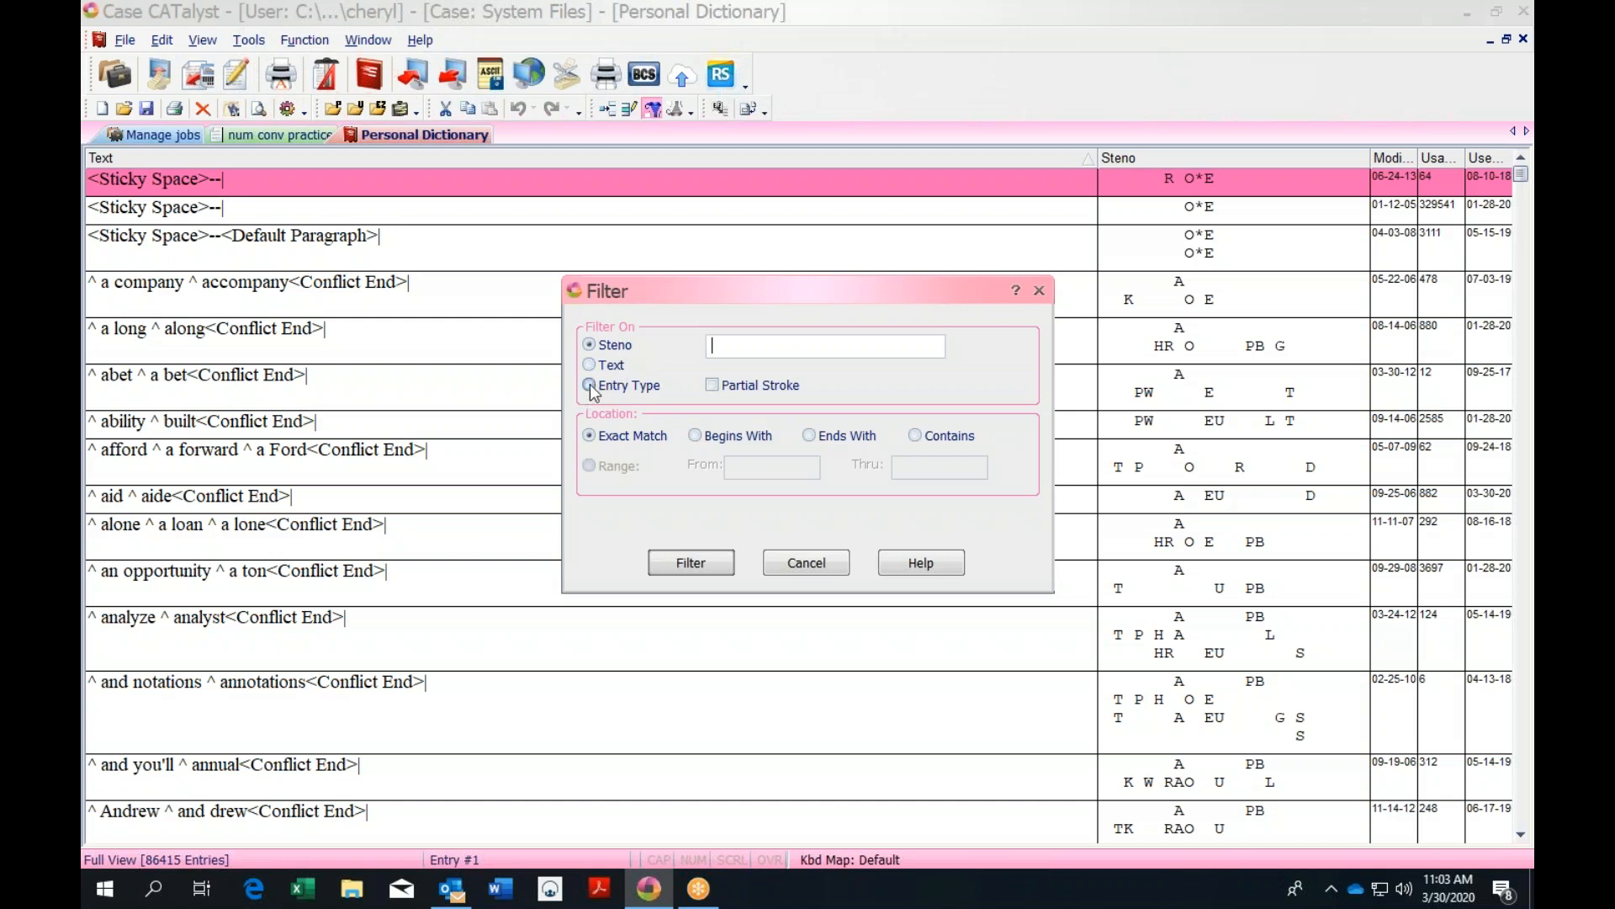
pyautogui.click(591, 386)
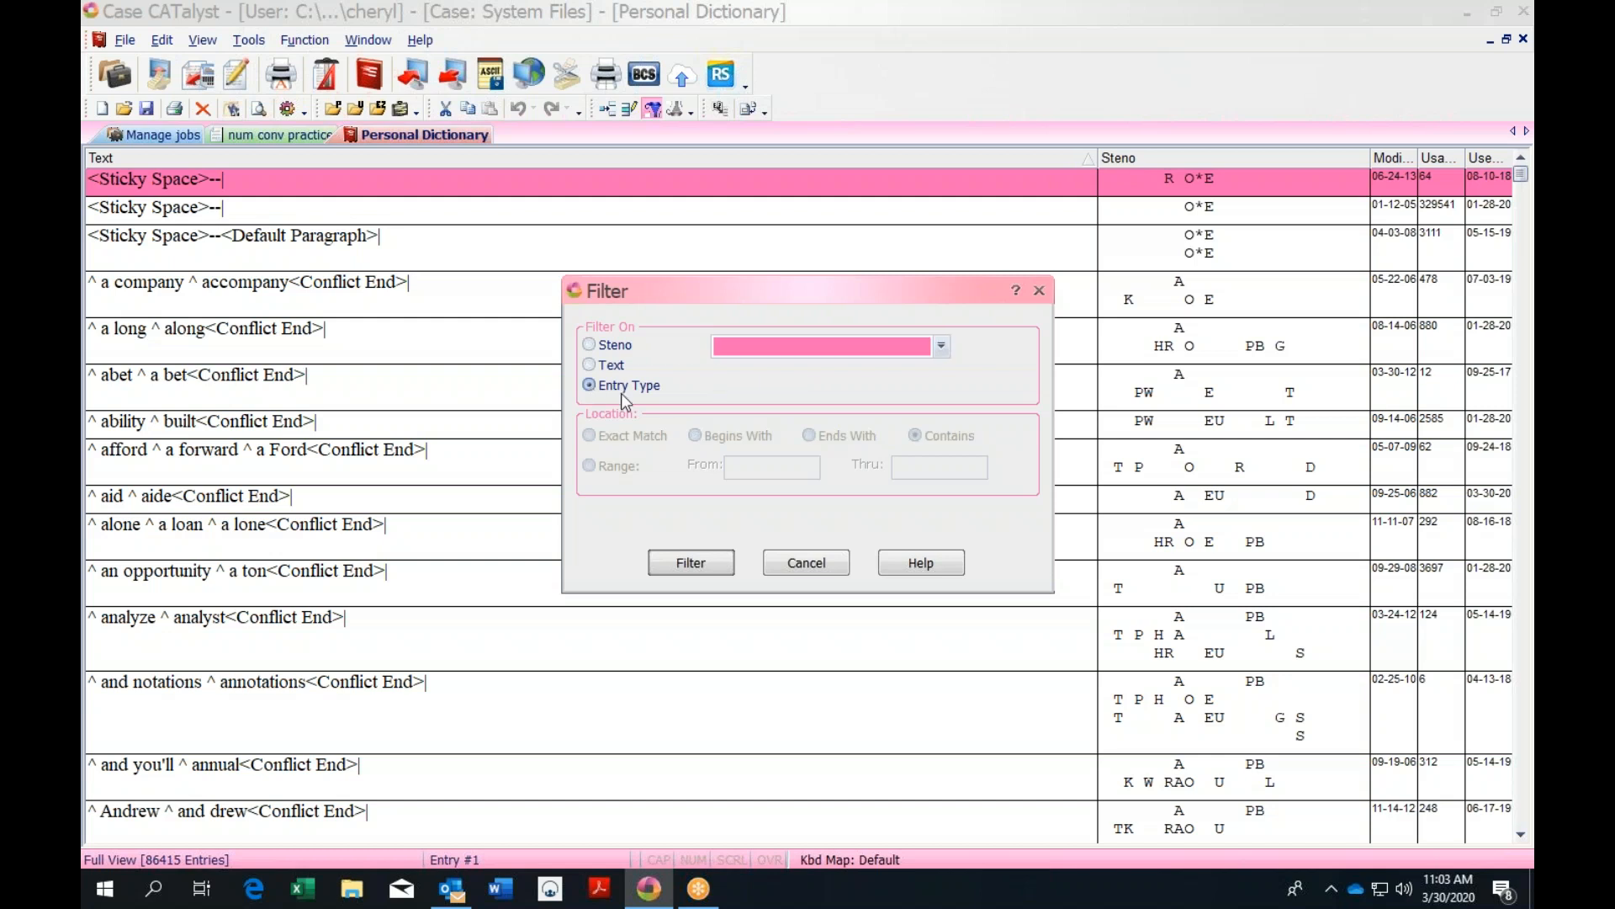
pyautogui.click(942, 347)
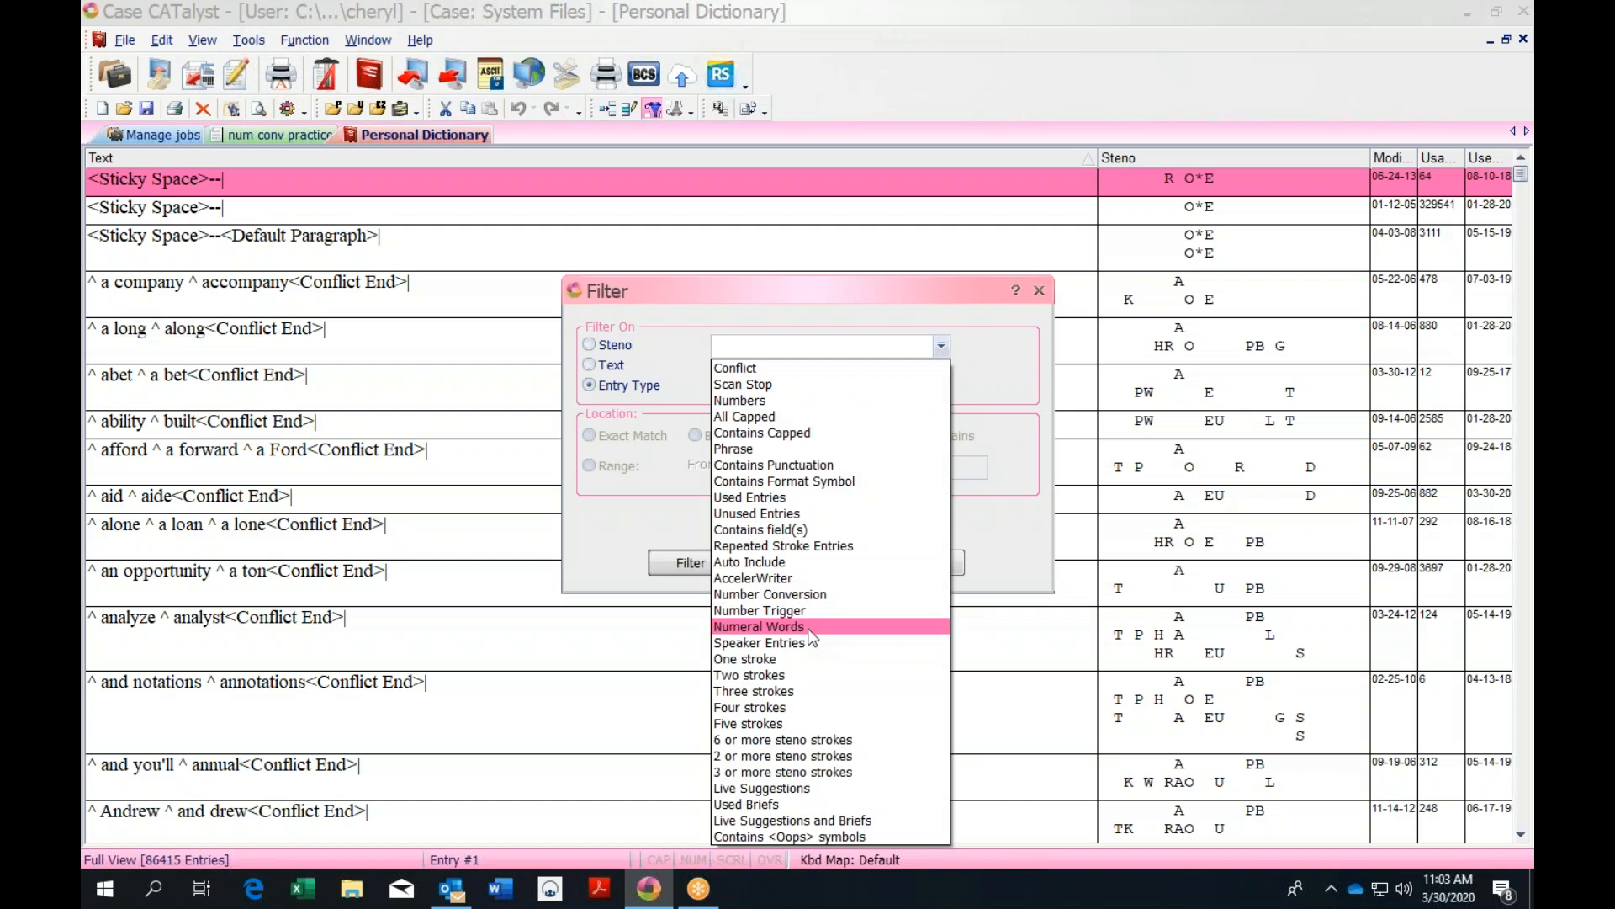
pyautogui.click(781, 401)
pyautogui.click(690, 563)
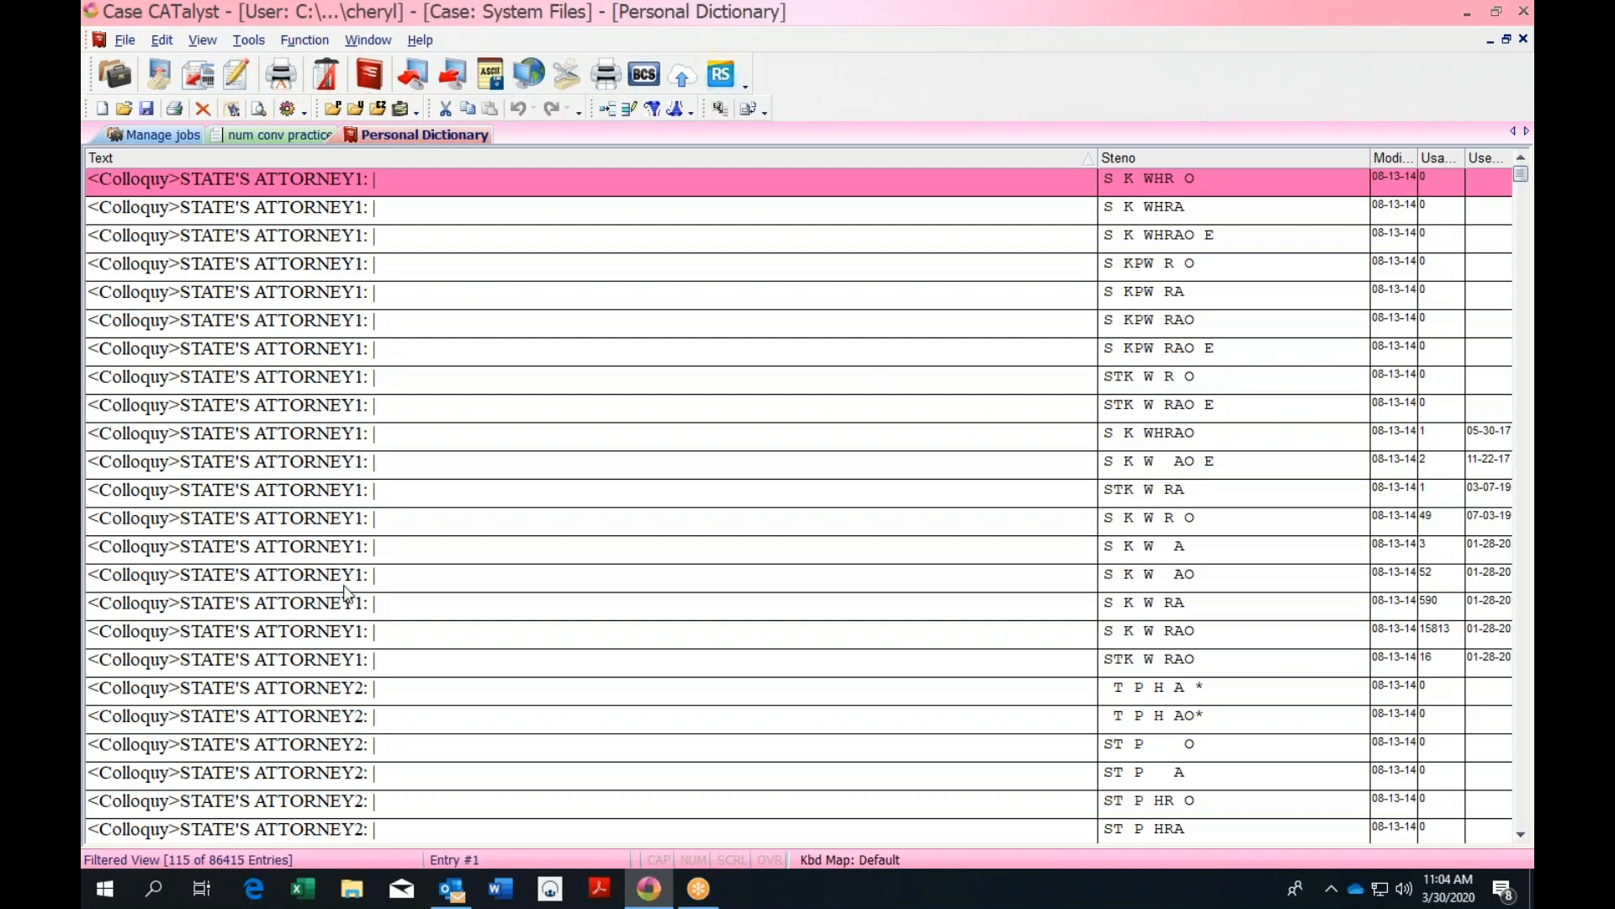
# Scroll the filtered list to the year entries 2000–2013 and select the 2000 row
pyautogui.moveTo(1521, 174); pyautogui.dragTo(1521, 375)
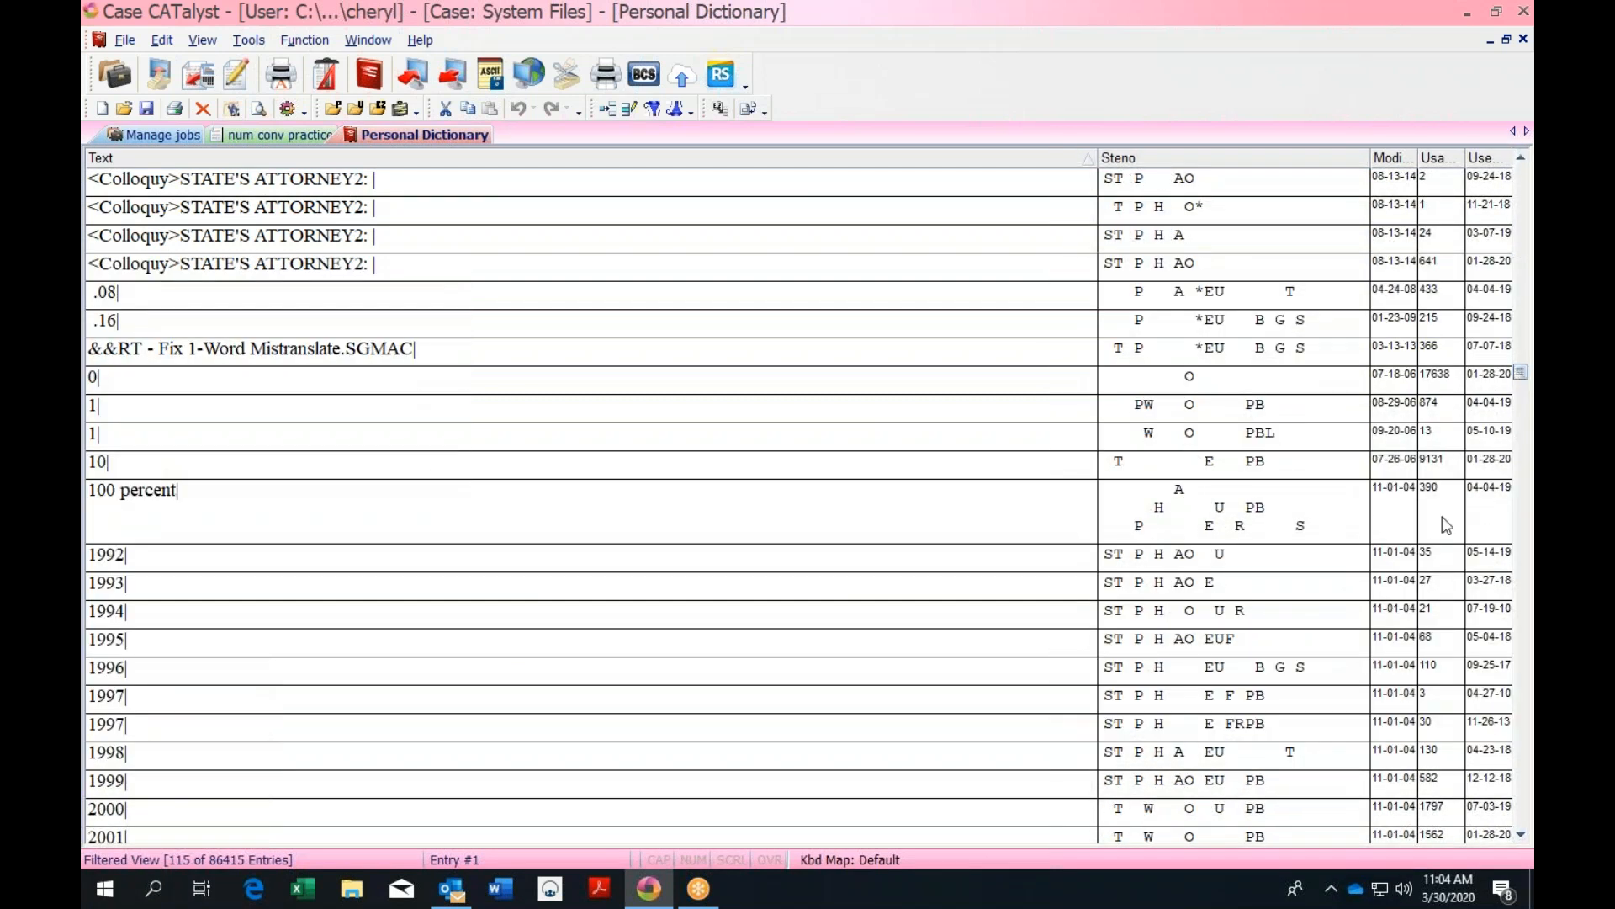
pyautogui.moveTo(1523, 378); pyautogui.dragTo(1521, 490)
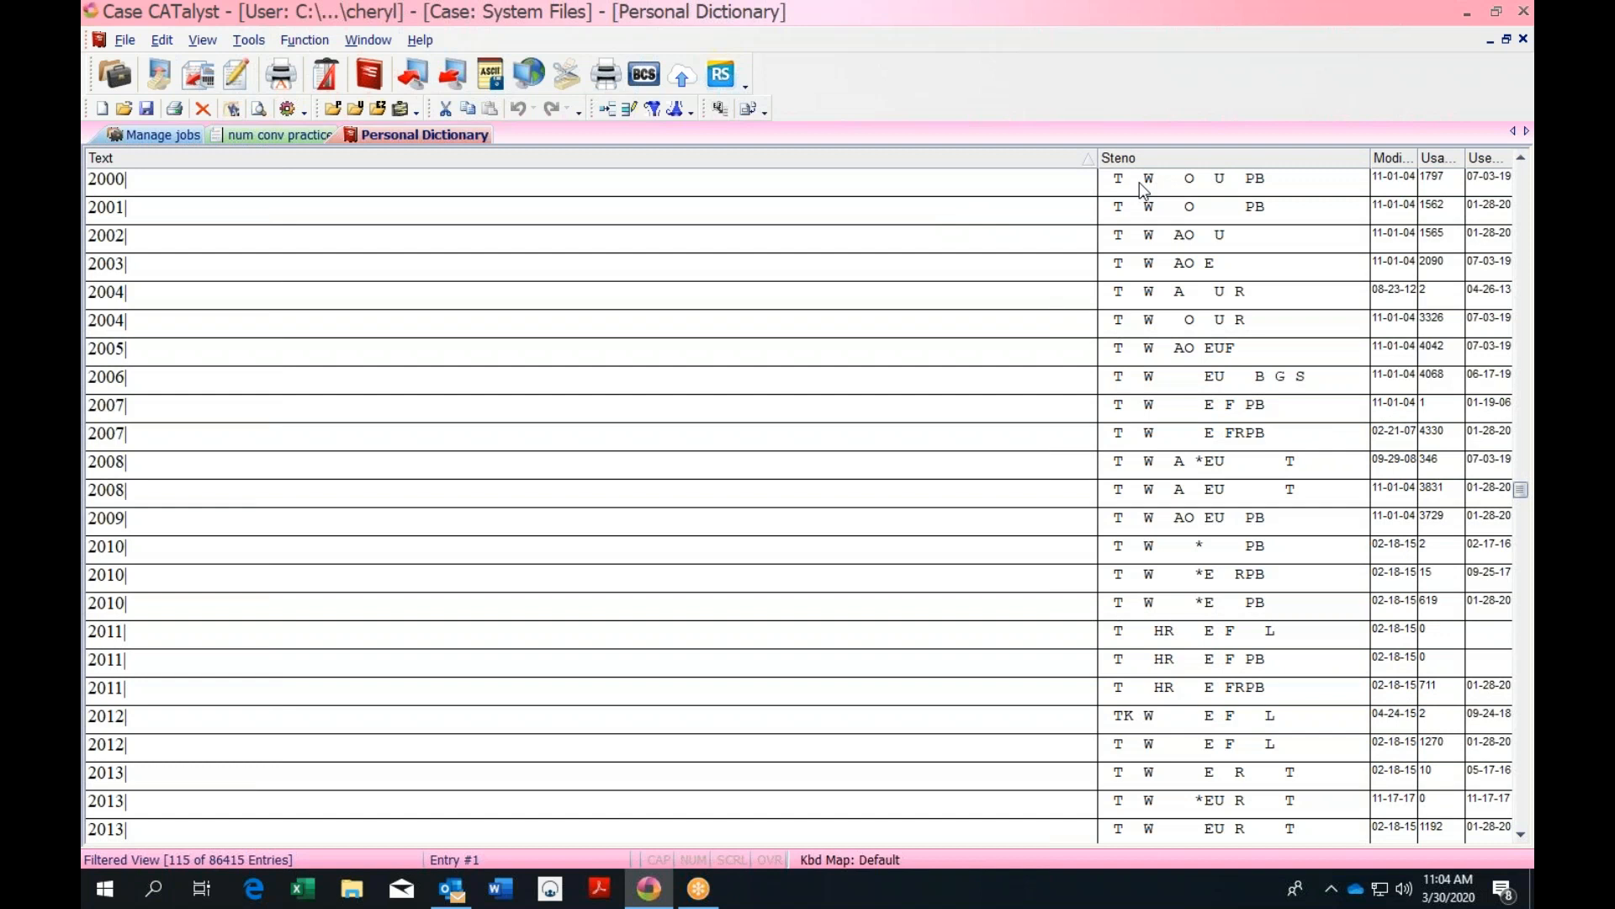
pyautogui.click(362, 180)
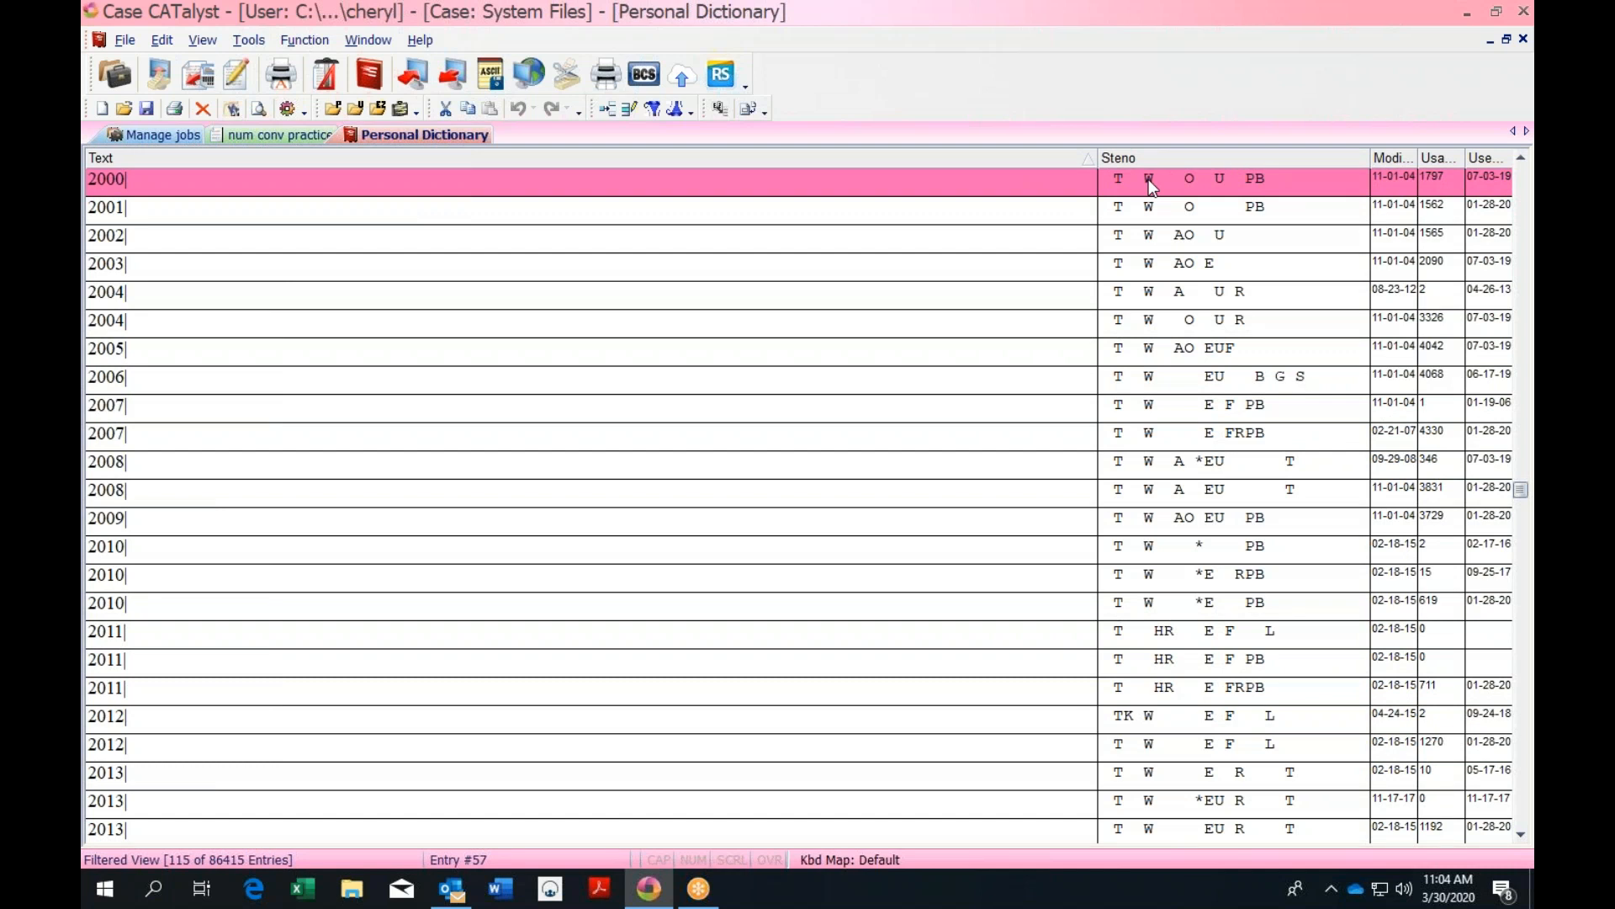
pyautogui.hotkey('shift', 'Down')
pyautogui.hotkey('shift', 'Down')
pyautogui.hotkey('shift', 'Down')
pyautogui.hotkey('shift', 'Down')
pyautogui.hotkey('shift', 'Down')
pyautogui.hotkey('shift', 'Down')
pyautogui.hotkey('shift', 'Down')
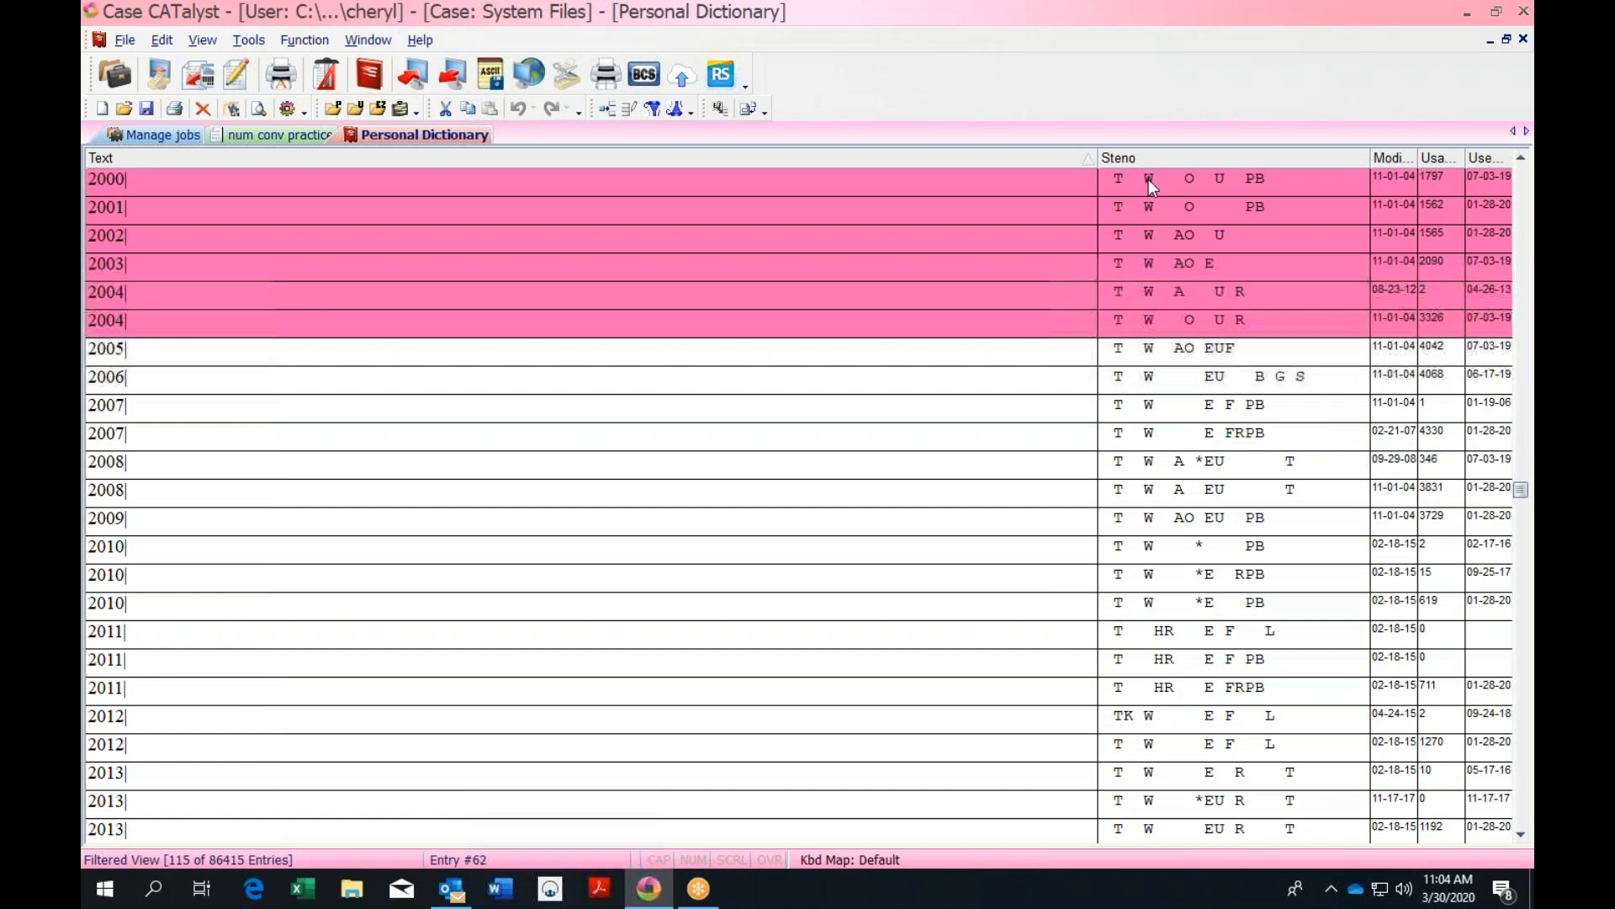
pyautogui.hotkey('shift', 'Down')
pyautogui.hotkey('shift', 'Down')
pyautogui.hotkey('shift', 'Down')
pyautogui.hotkey('shift', 'Down')
pyautogui.hotkey('shift', 'Down')
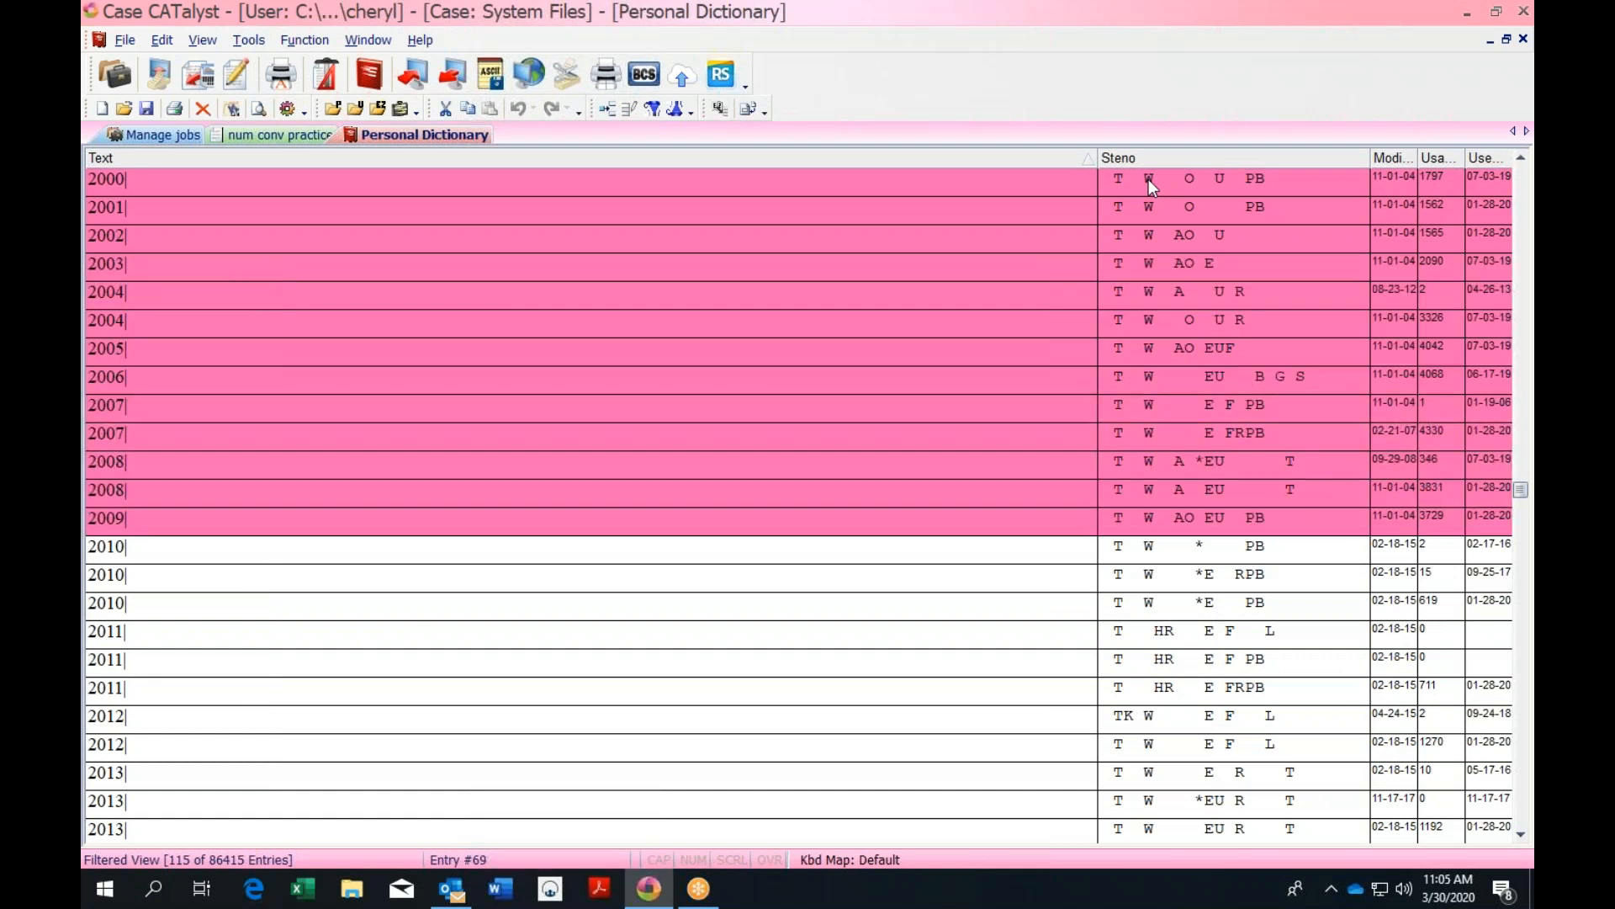
pyautogui.rightClick(532, 314)
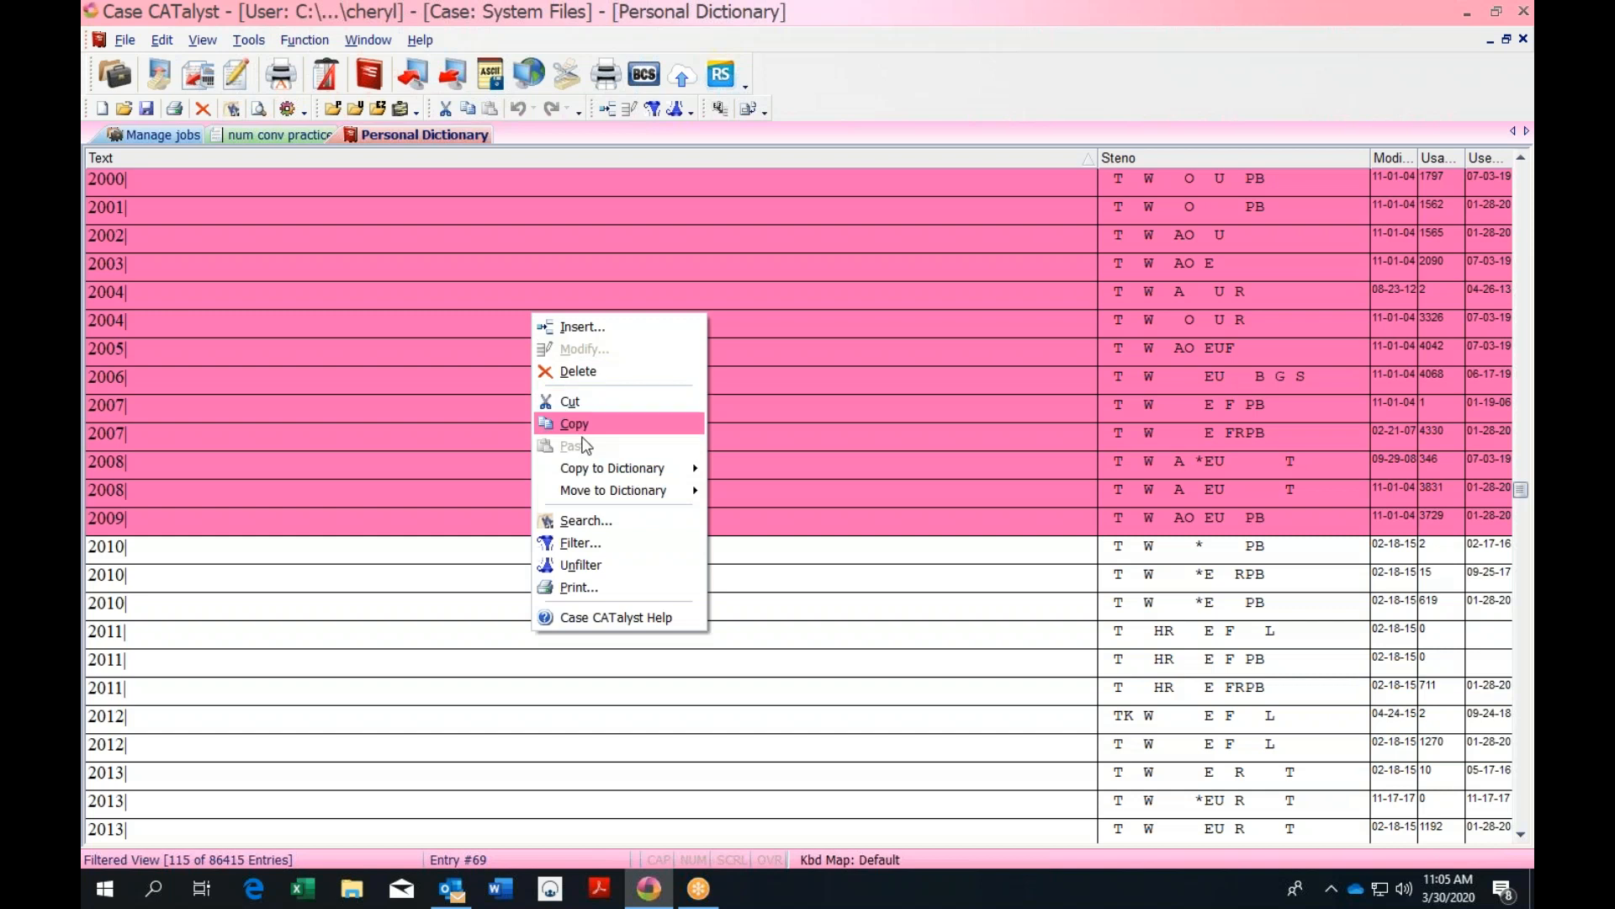
pyautogui.moveTo(612, 490)
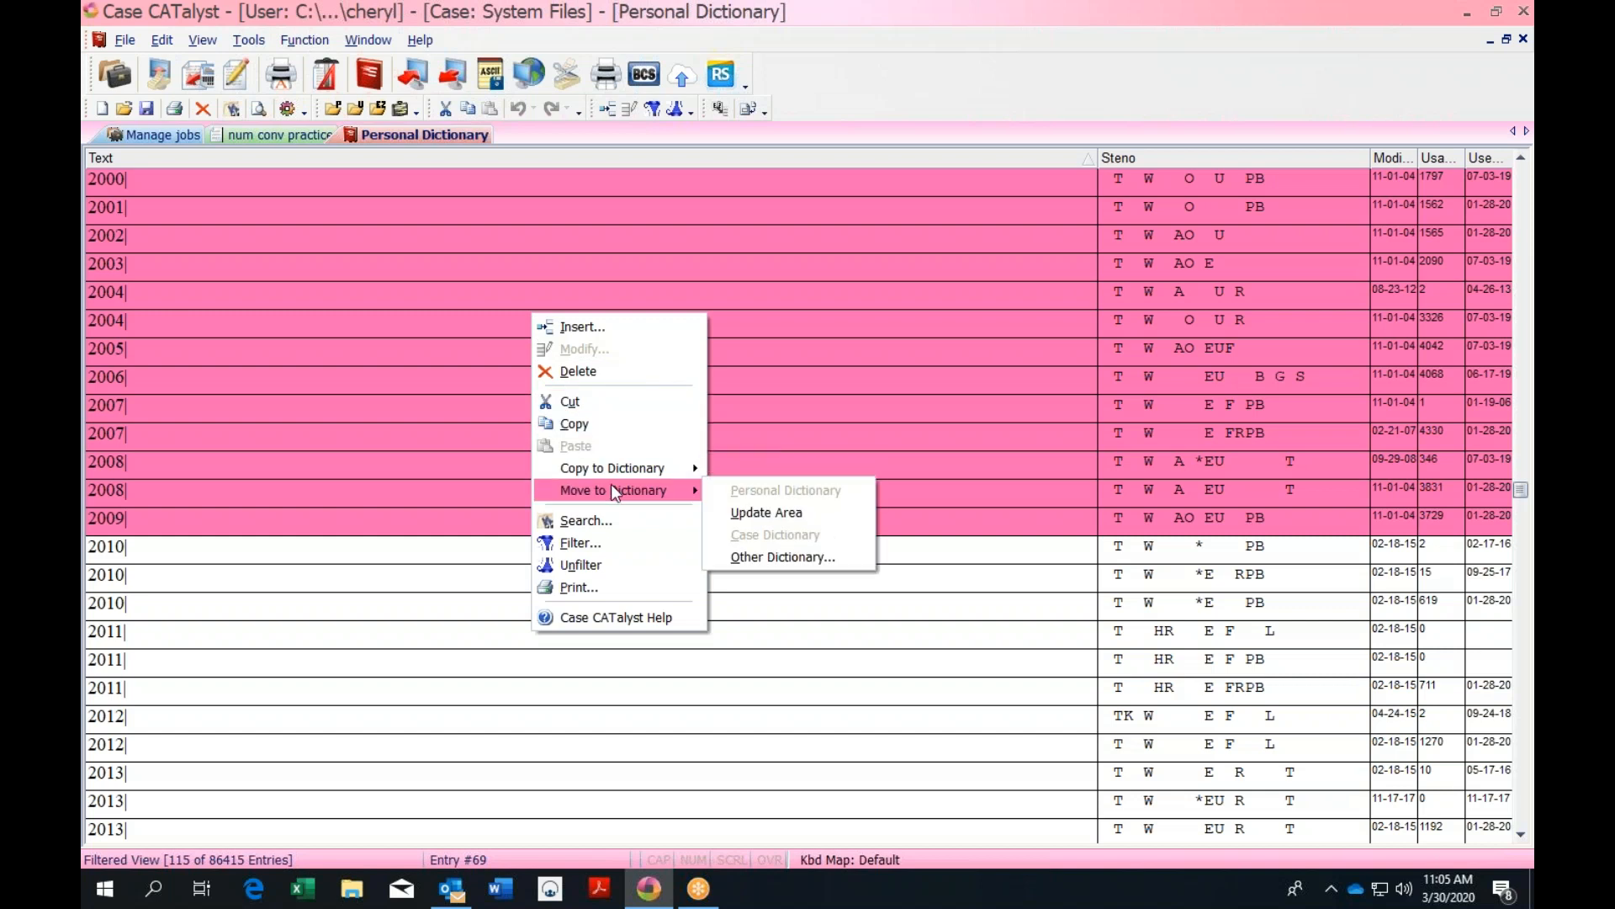
pyautogui.click(748, 557)
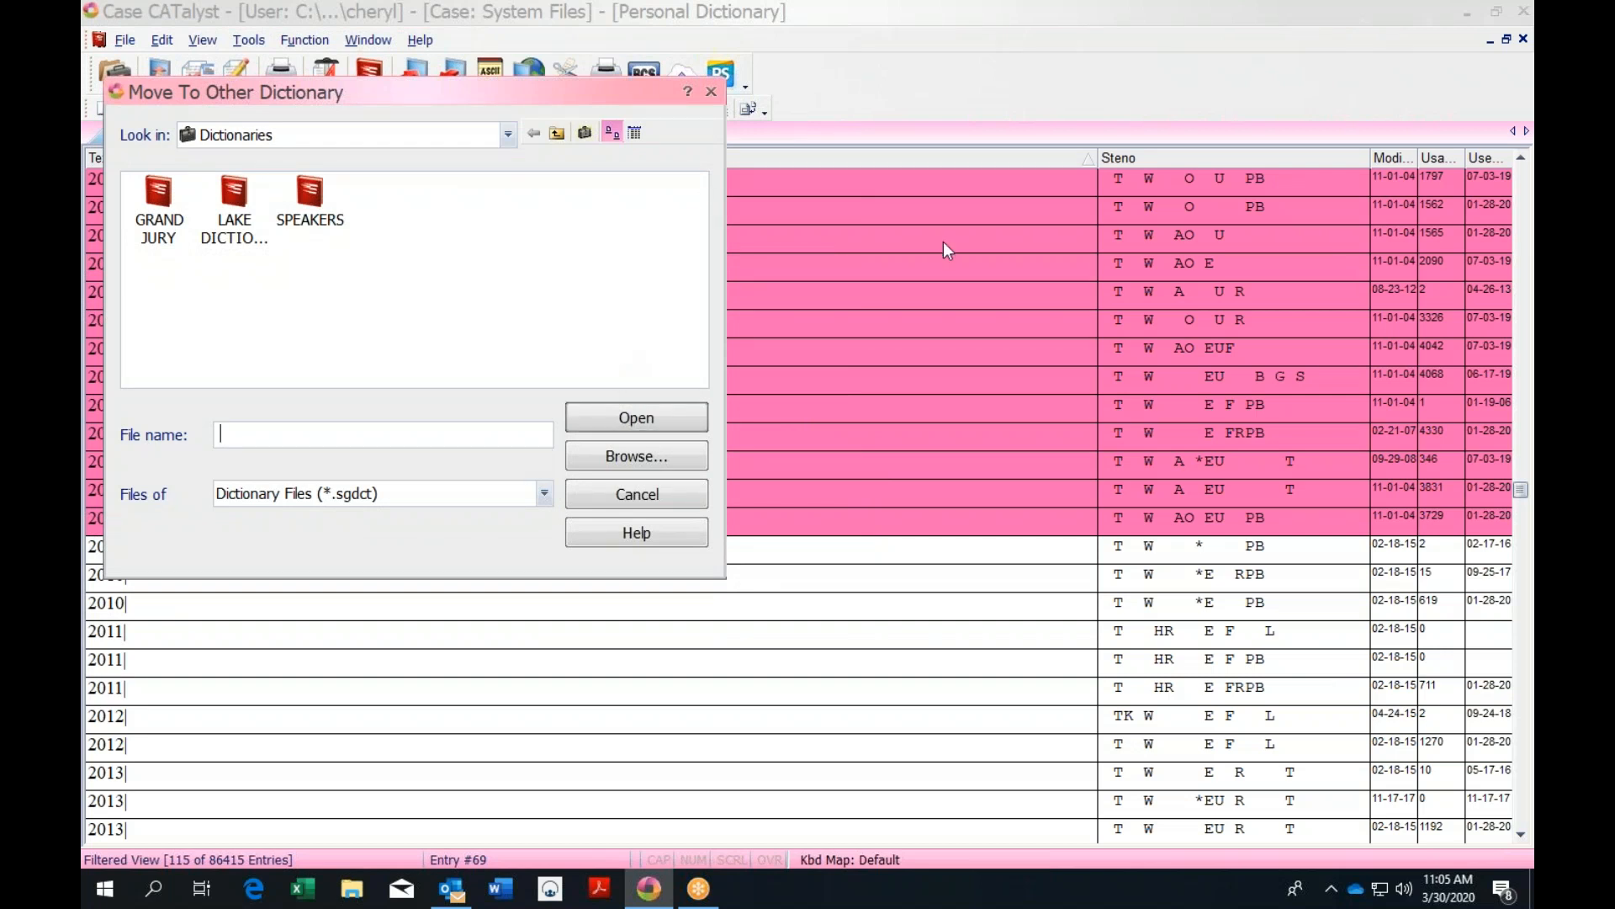
pyautogui.click(712, 91)
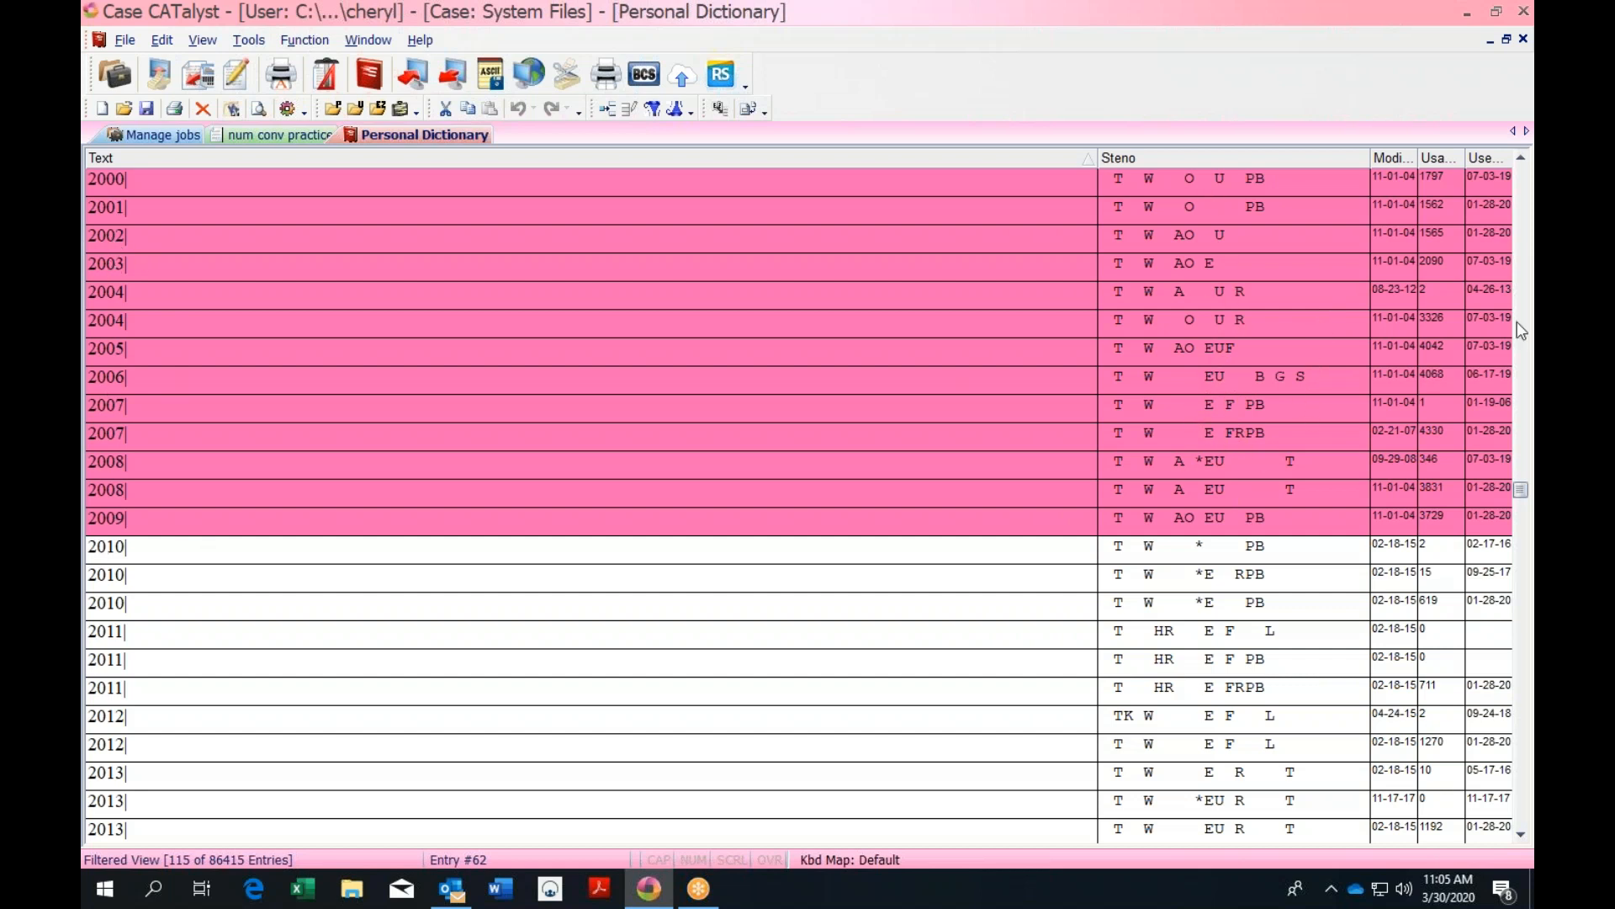
pyautogui.moveTo(1523, 493); pyautogui.dragTo(1523, 486)
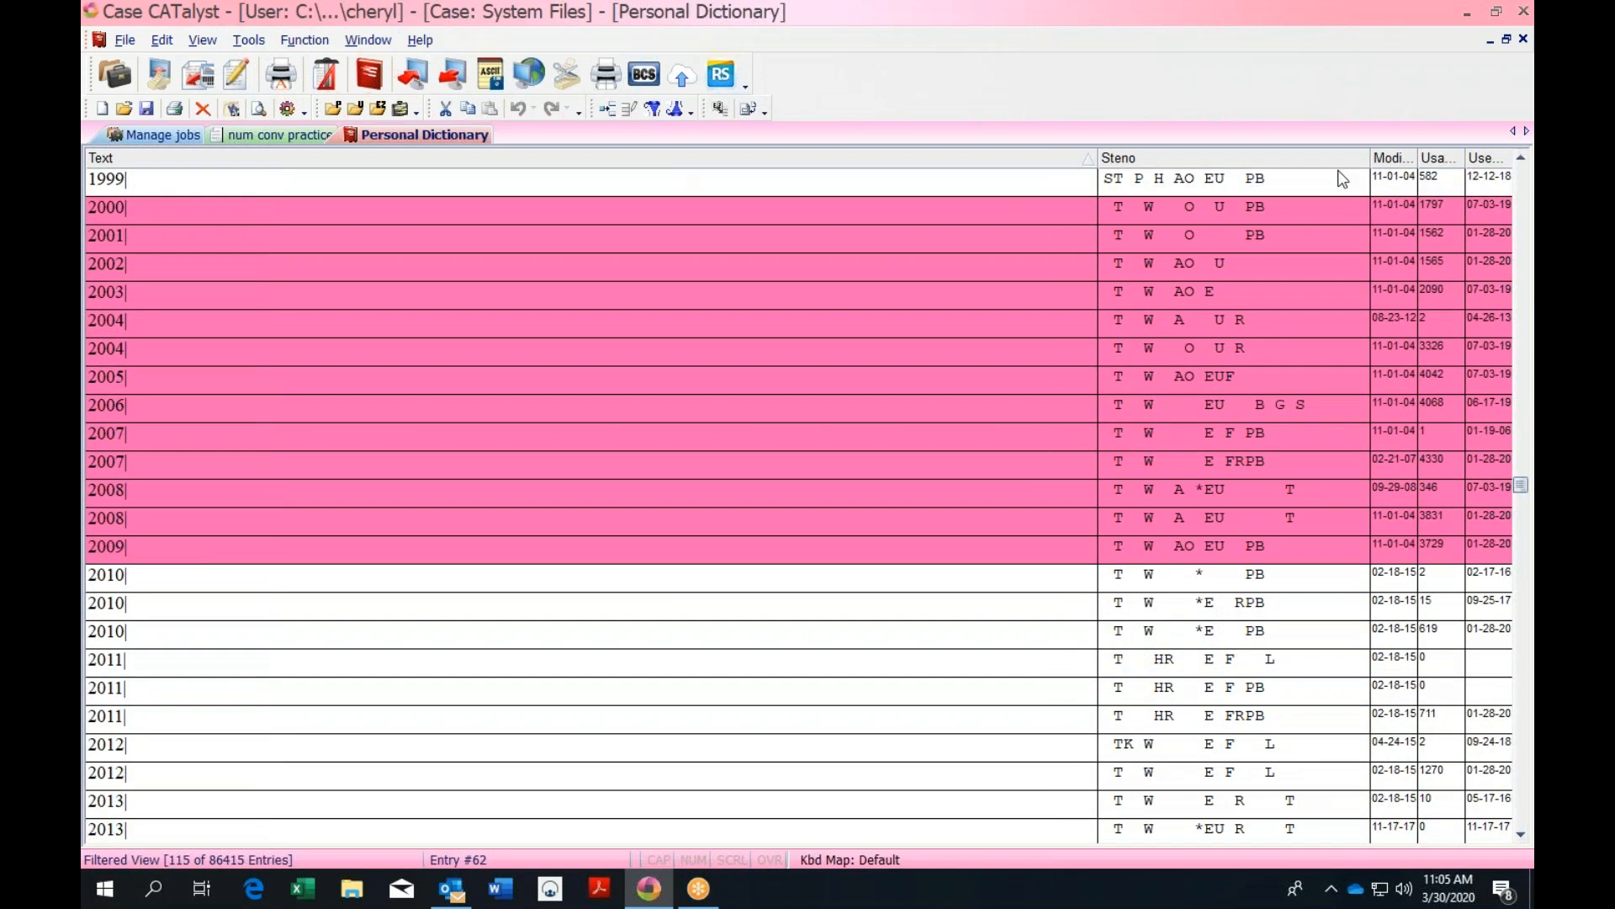
pyautogui.click(1524, 40)
# Clear the Numbers filter and refilter by the Numeral Words entry type, showing 185 of 86415
pyautogui.click(679, 110)
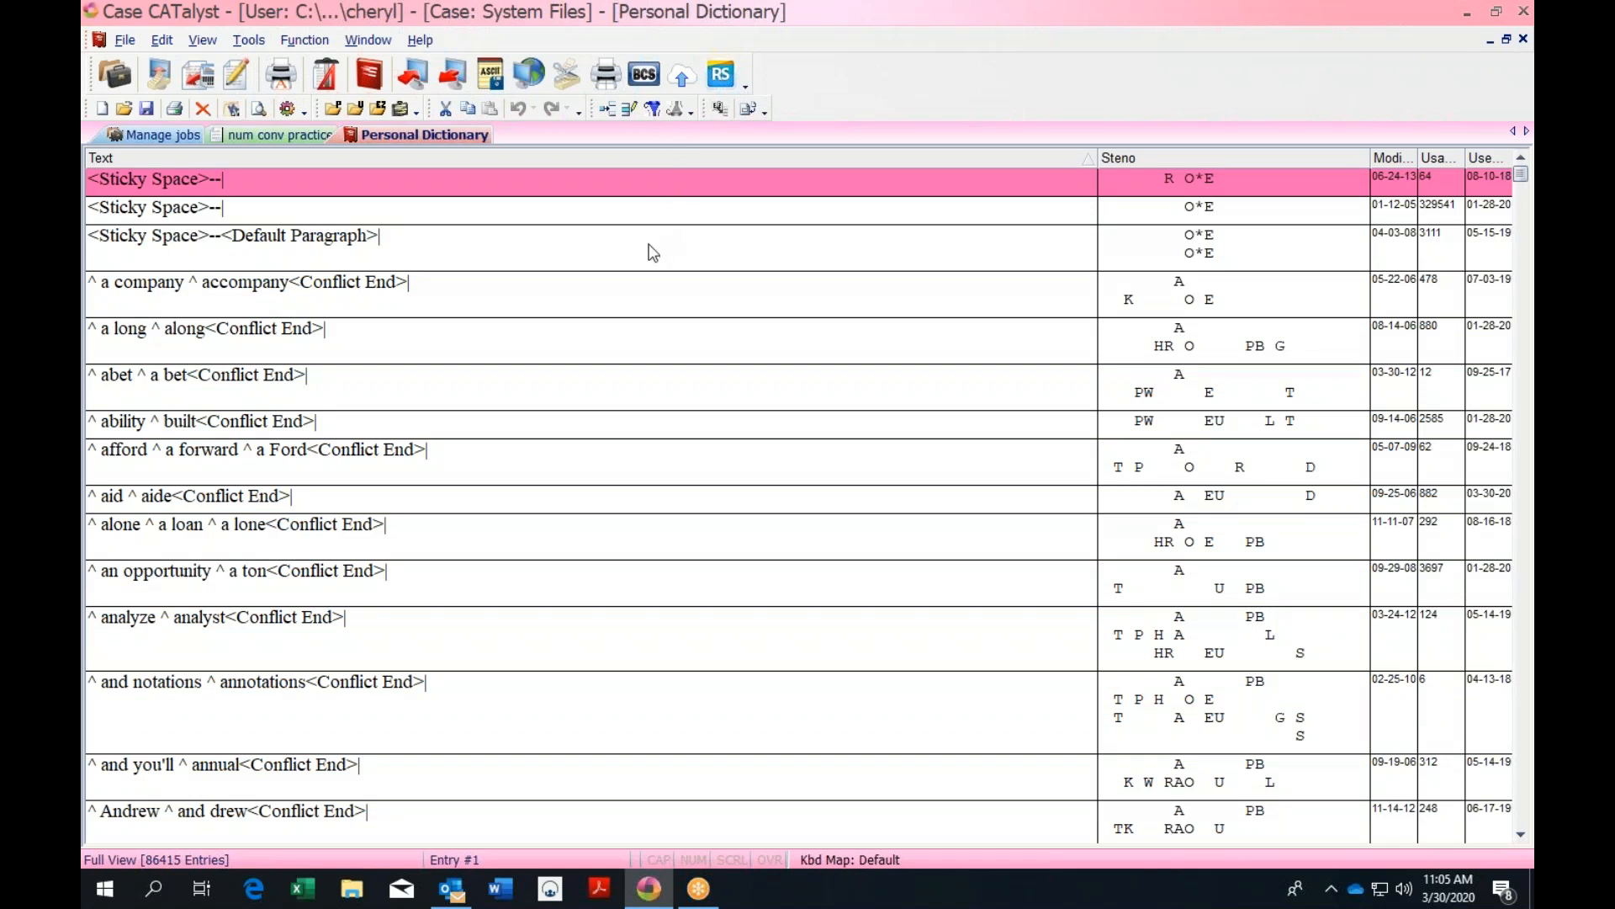
pyautogui.click(655, 112)
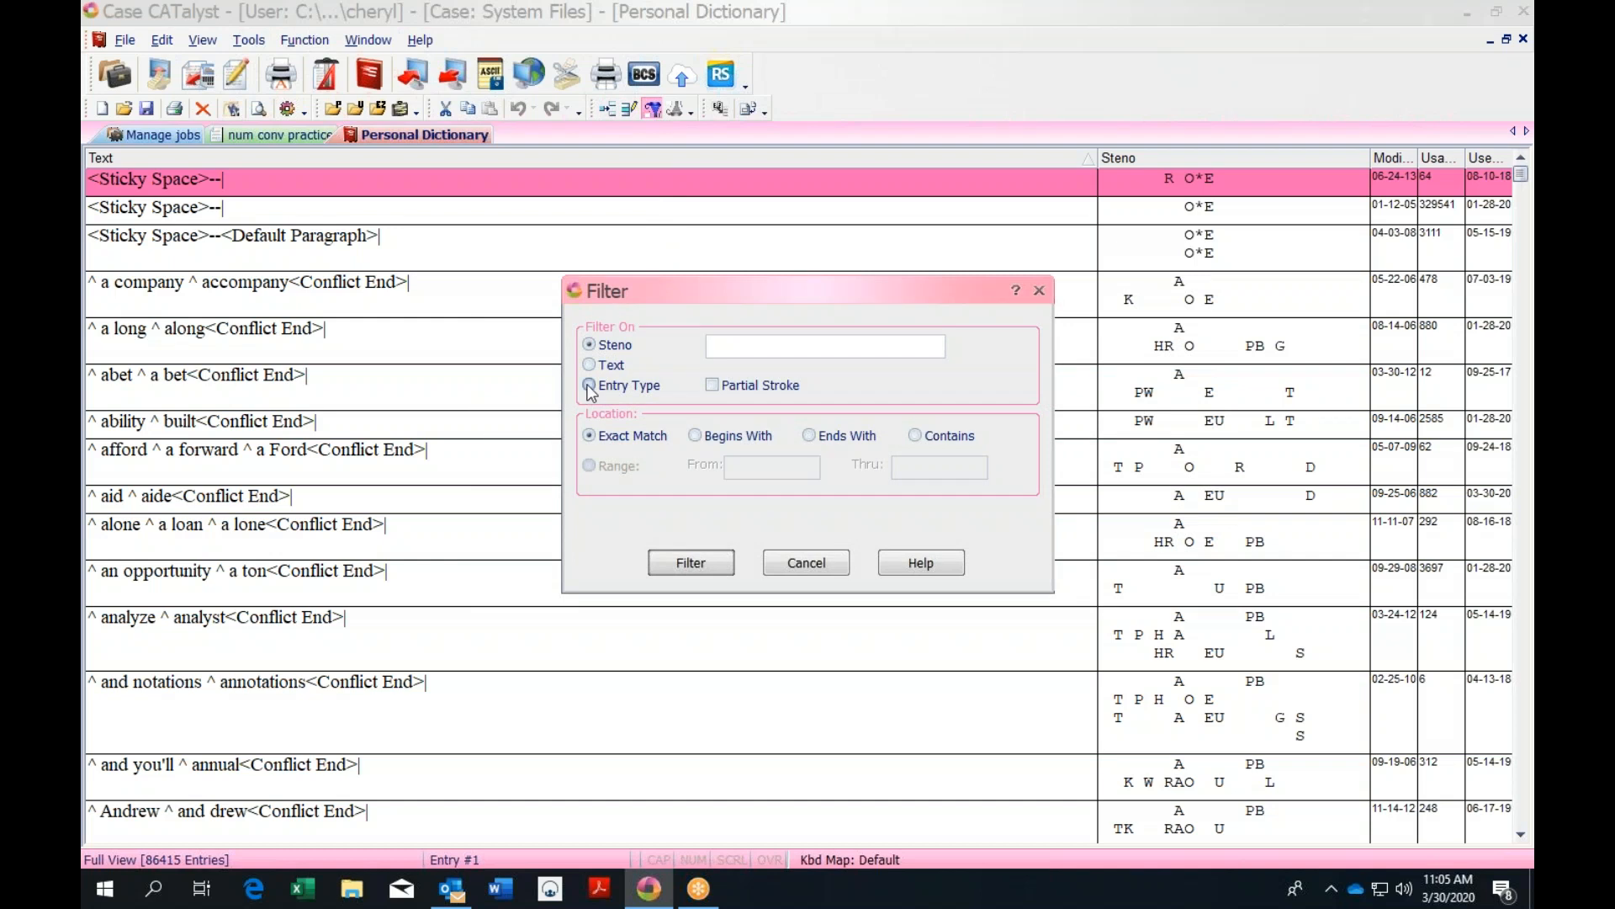
pyautogui.click(590, 387)
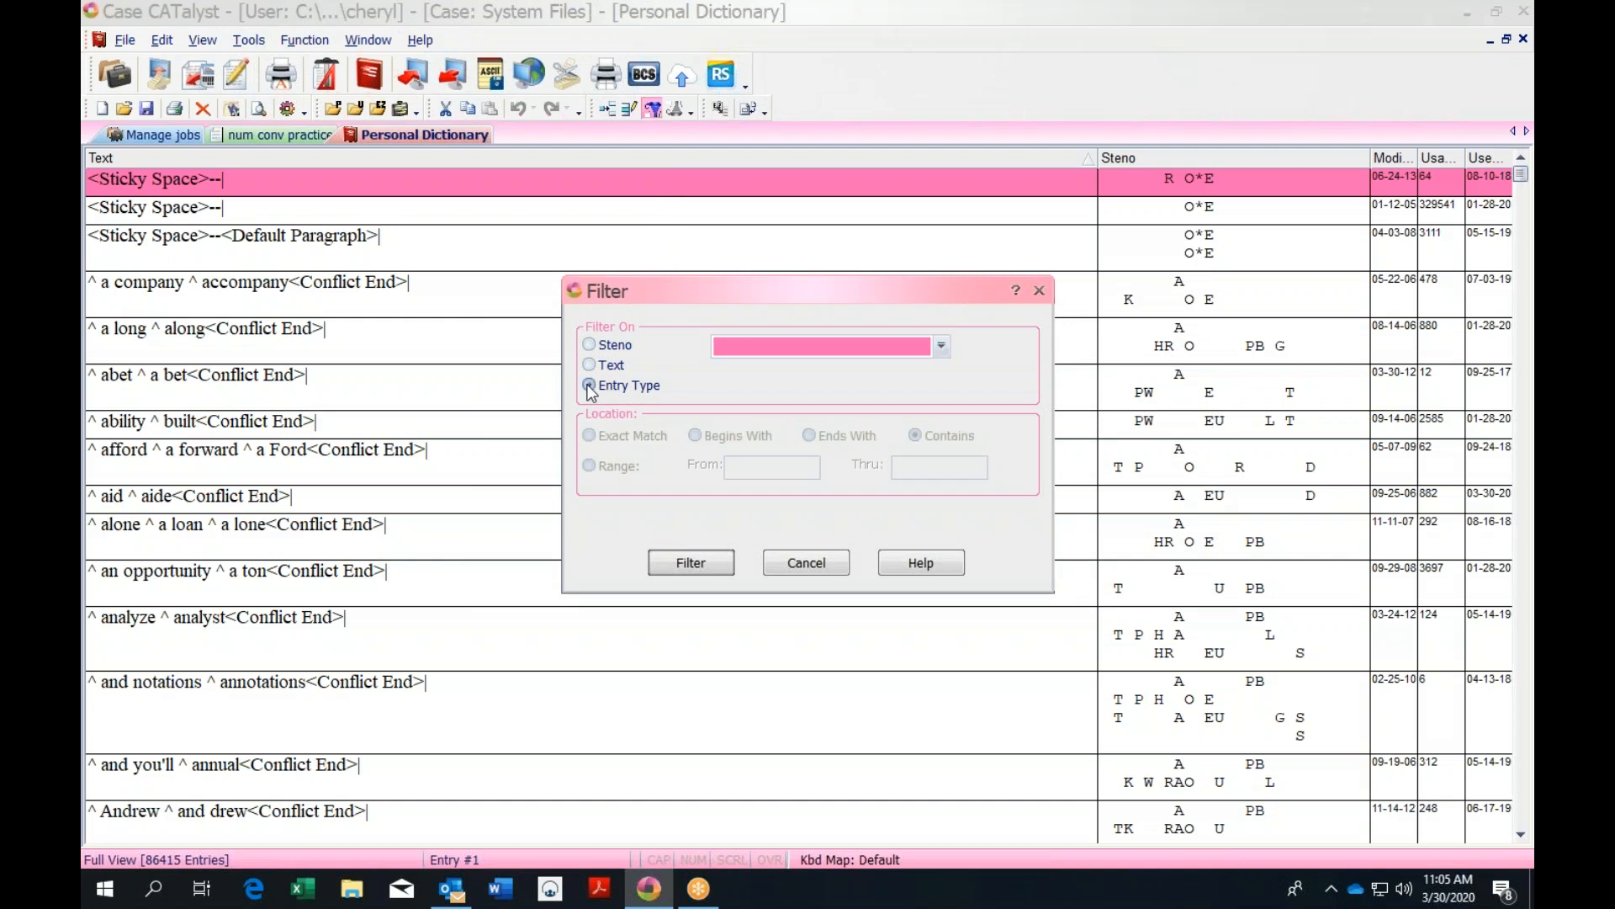
pyautogui.click(942, 346)
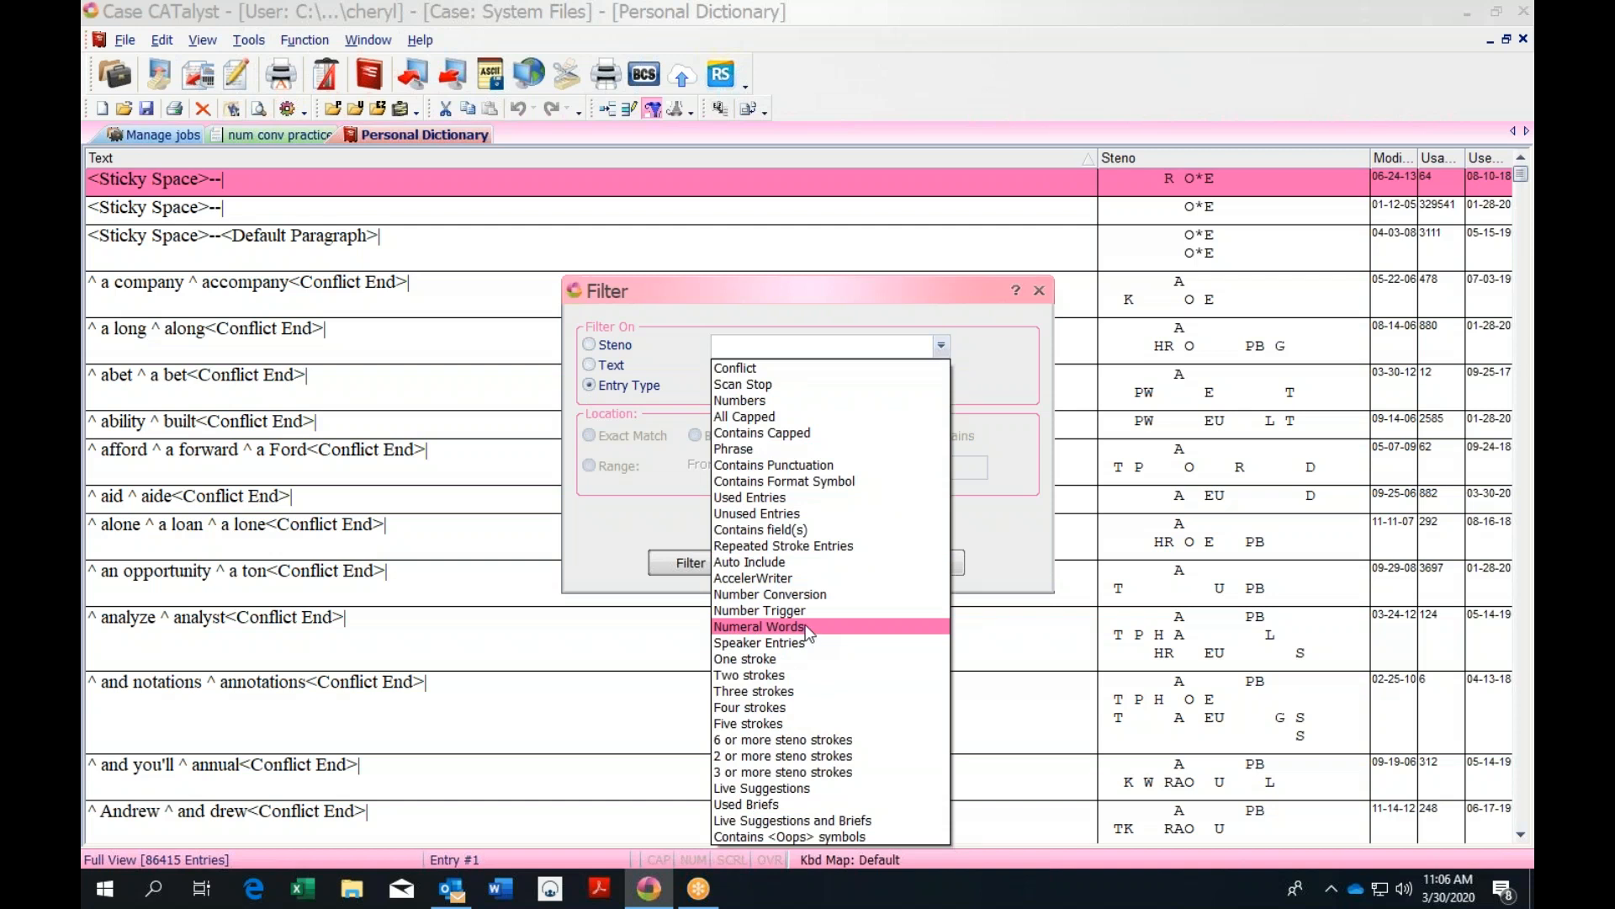
pyautogui.click(806, 628)
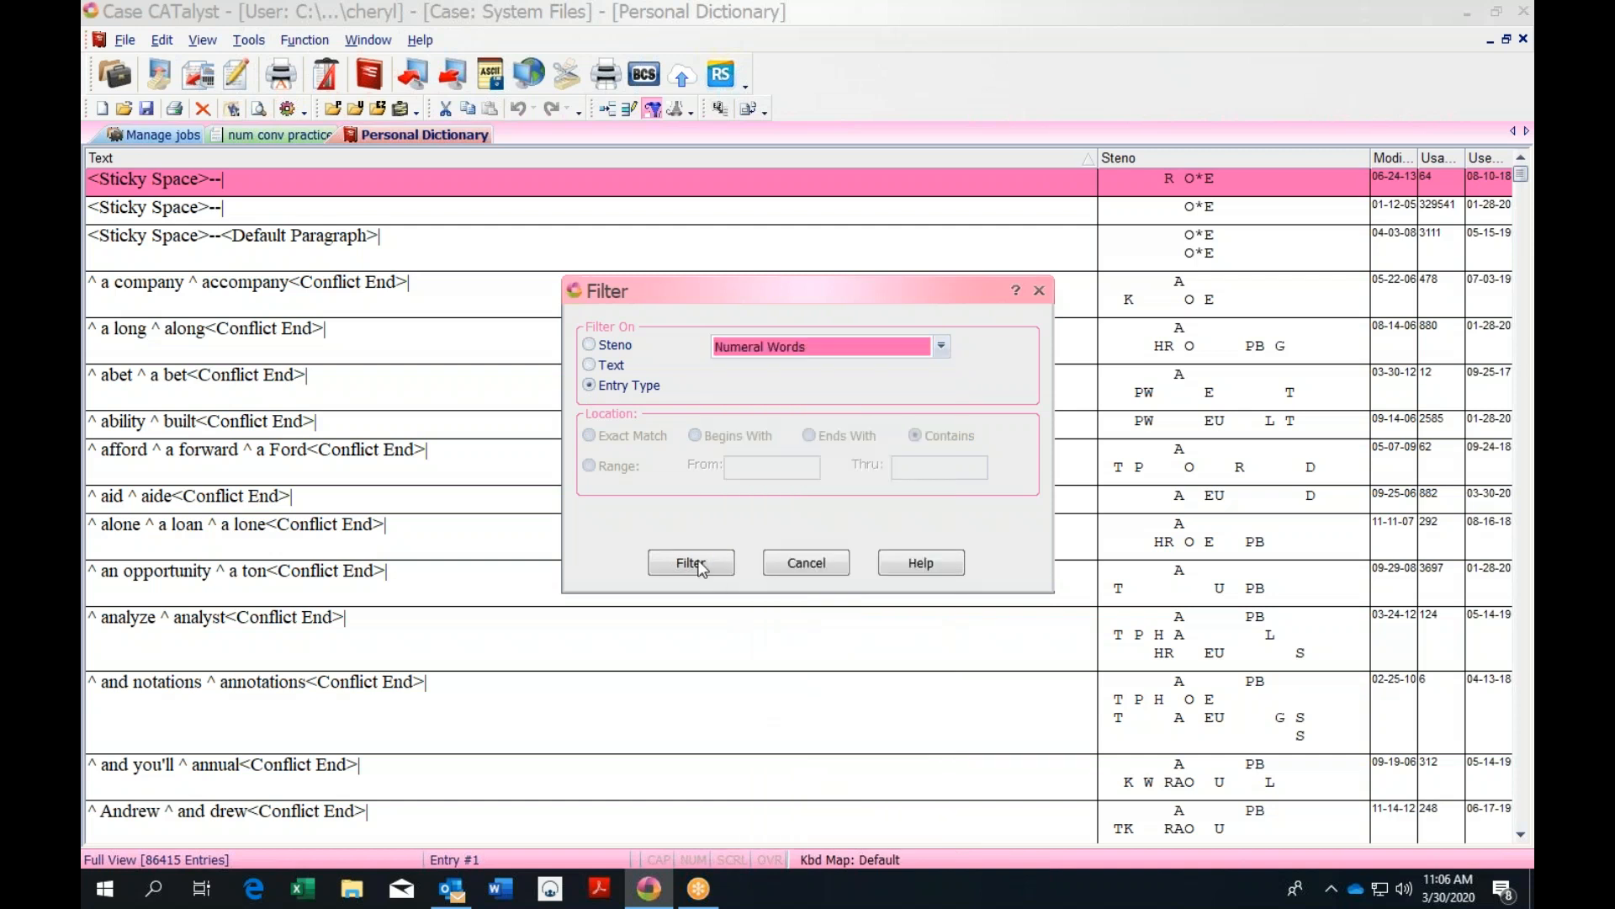
pyautogui.click(701, 566)
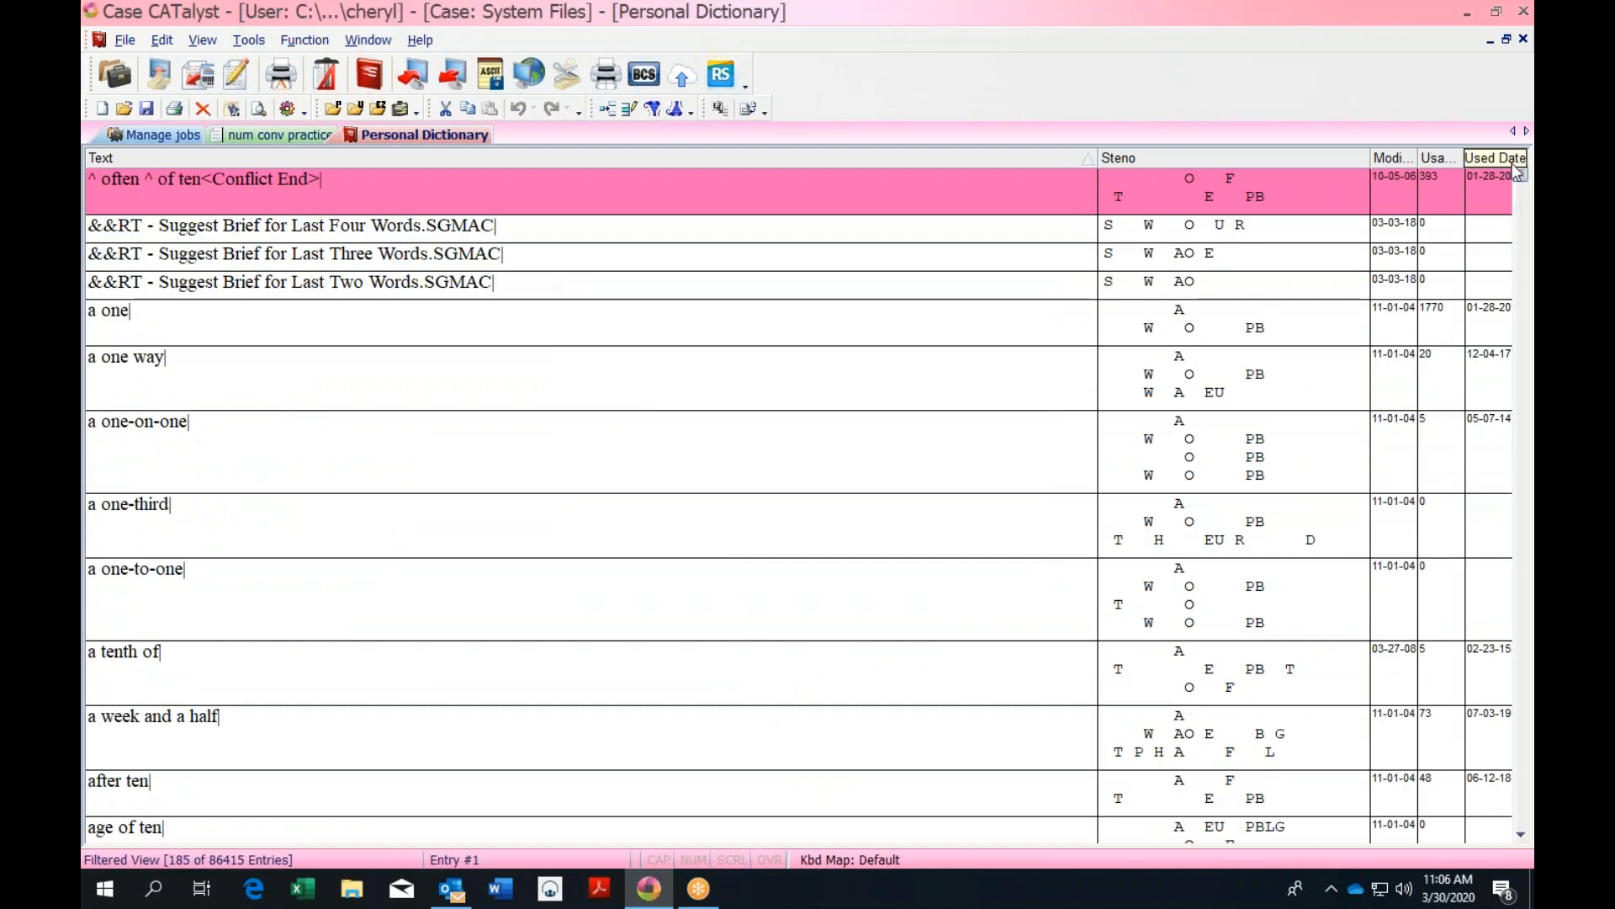
# Inspect the Capital One entry's actions without choosing one, then close the Personal Dictionary
pyautogui.moveTo(1521, 174); pyautogui.dragTo(1523, 223)
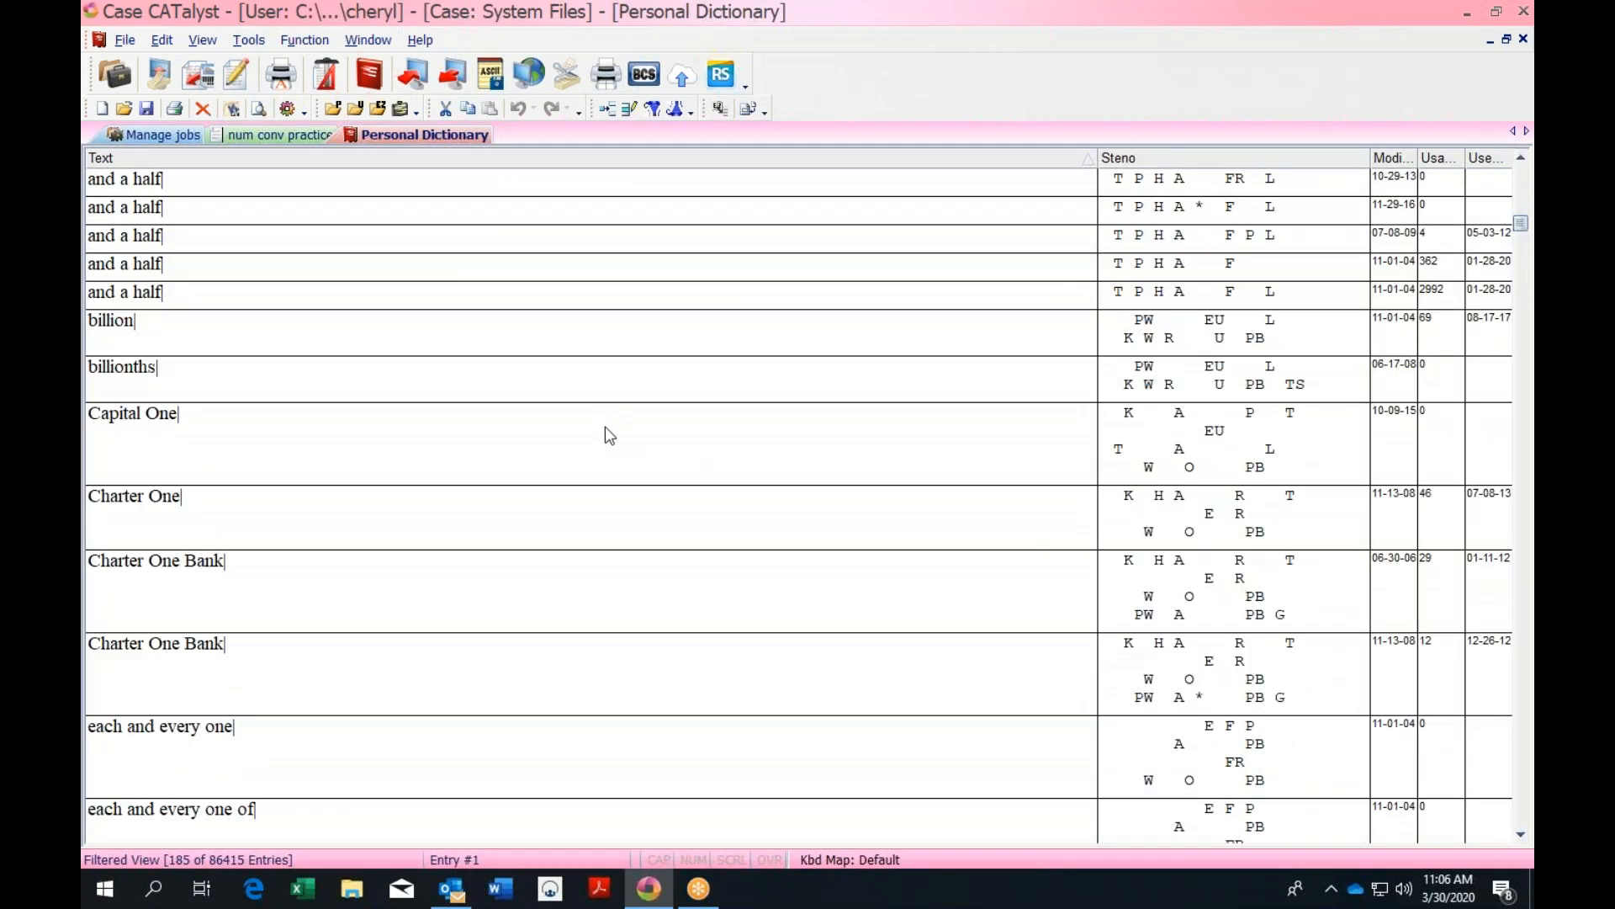
pyautogui.click(722, 451)
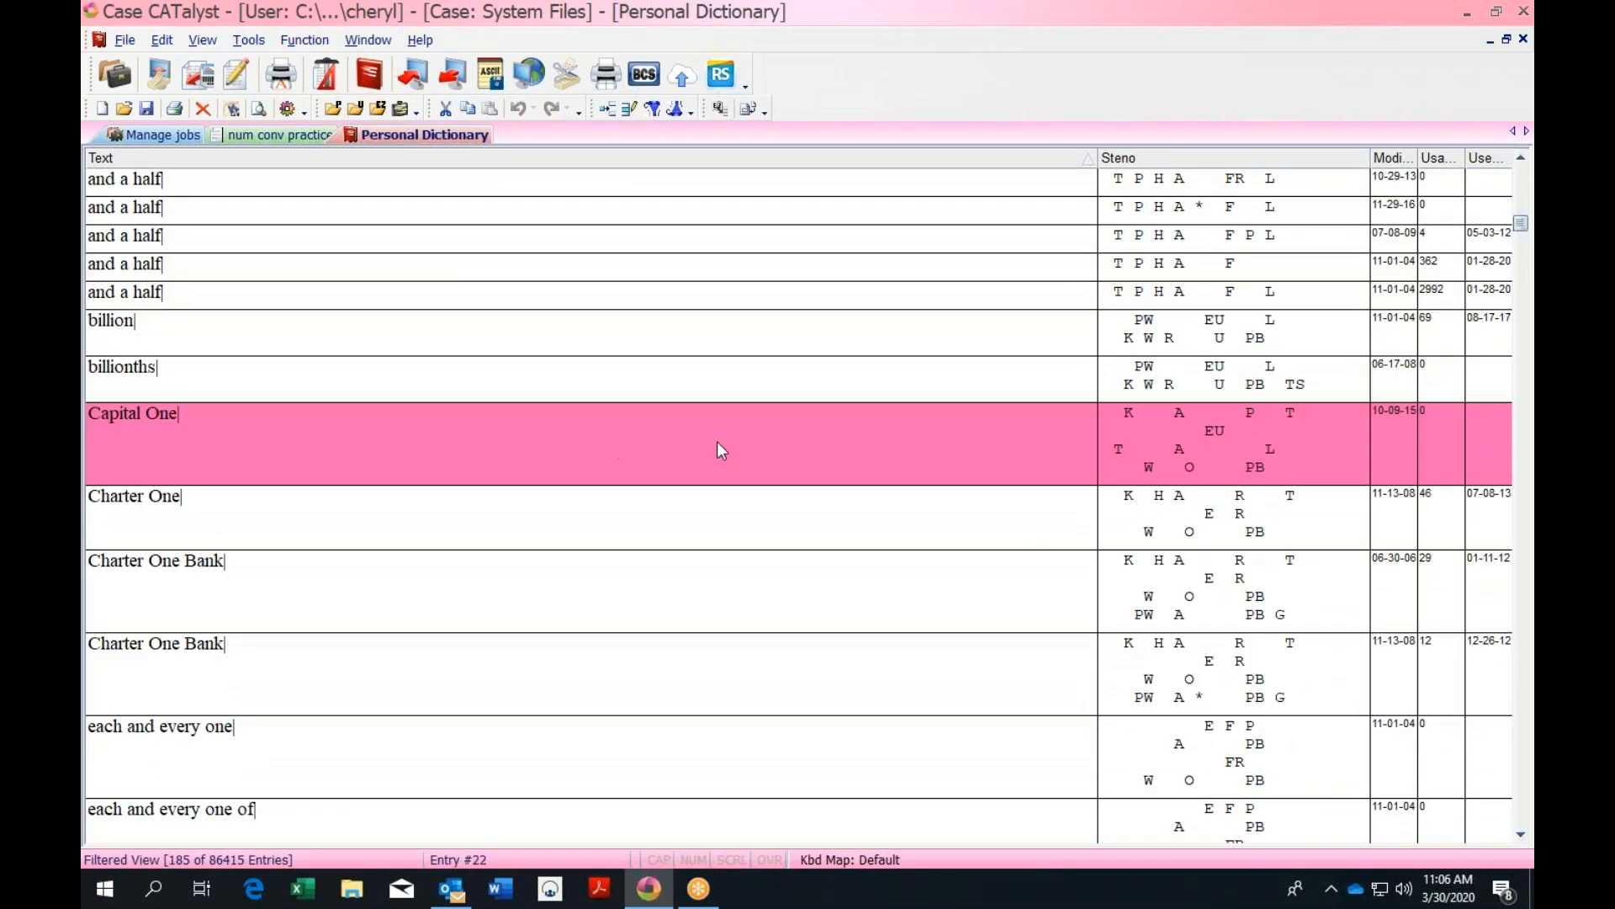
pyautogui.rightClick(1049, 412)
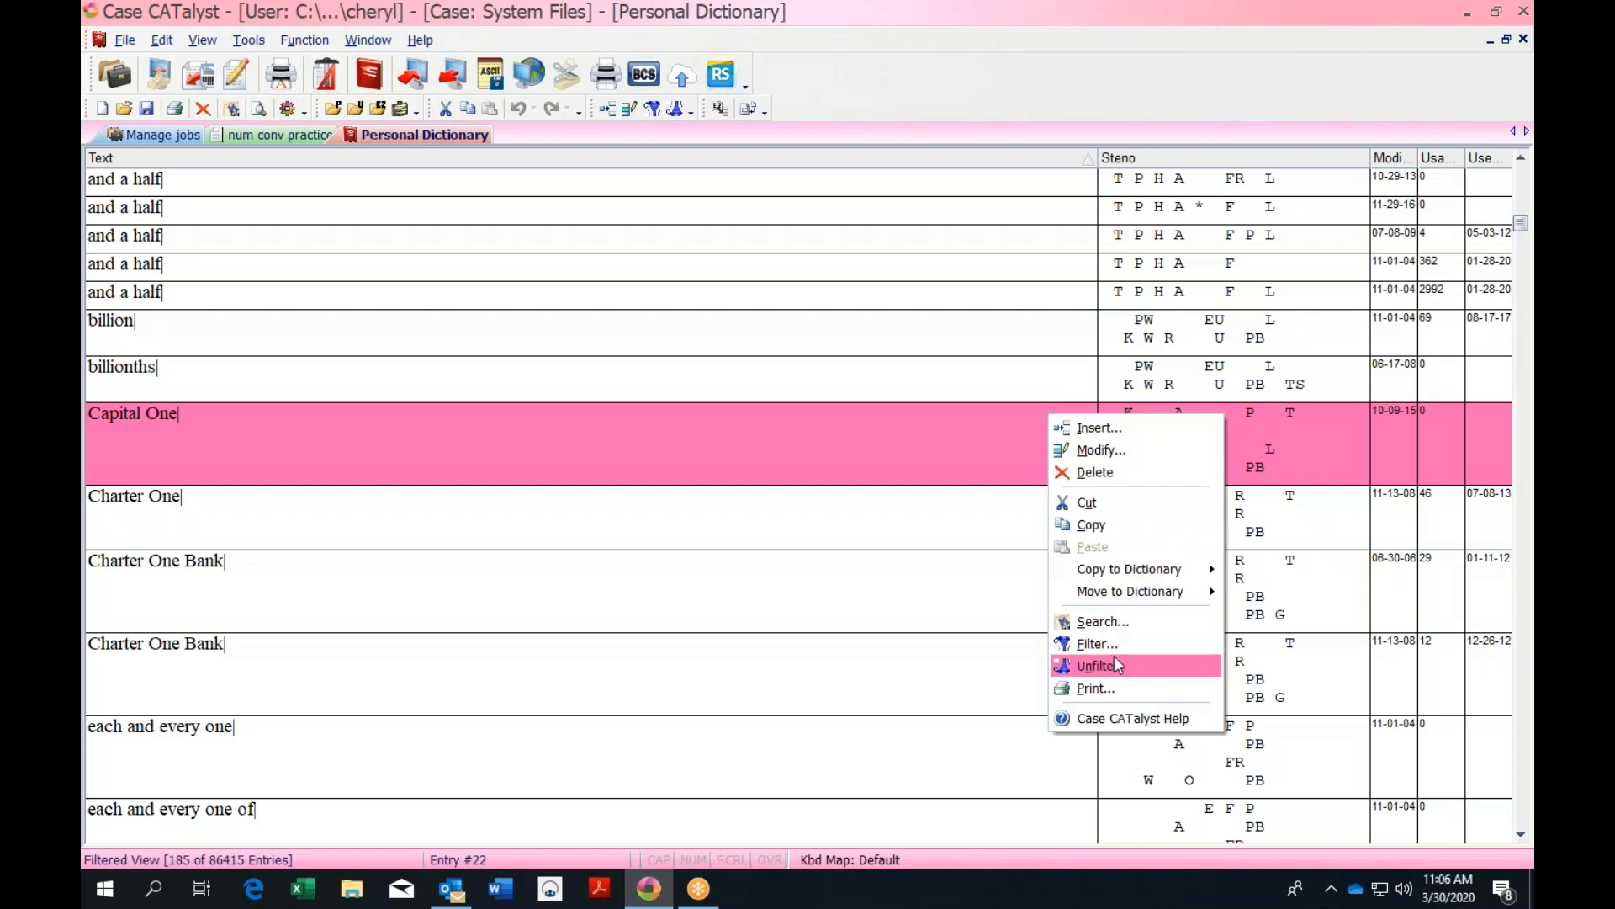
pyautogui.moveTo(1126, 592)
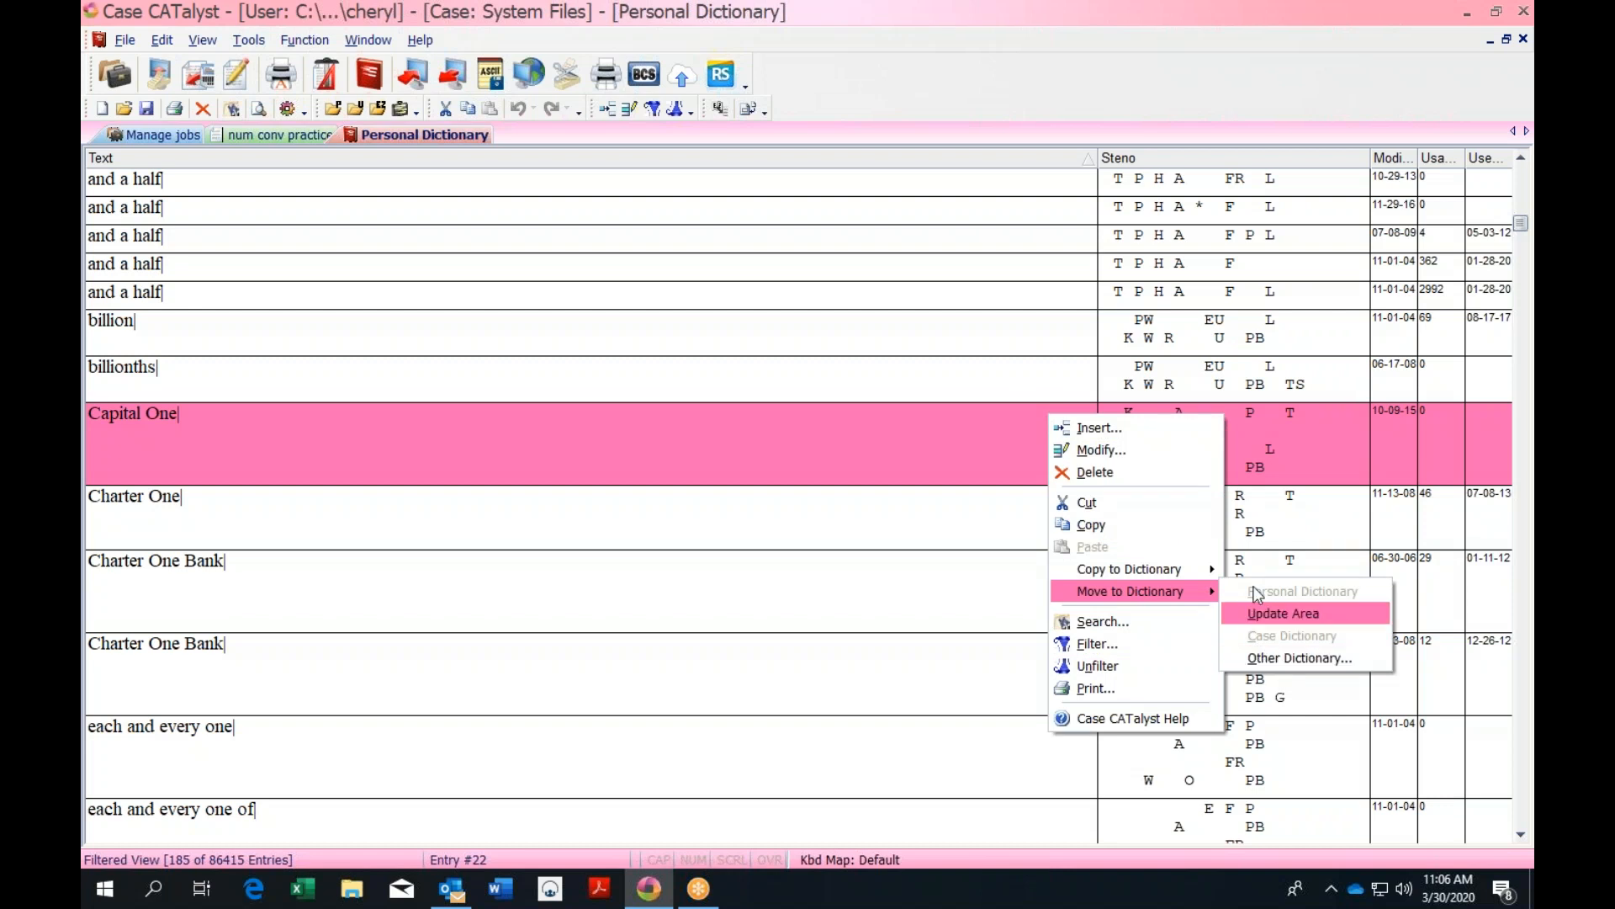
pyautogui.click(605, 293)
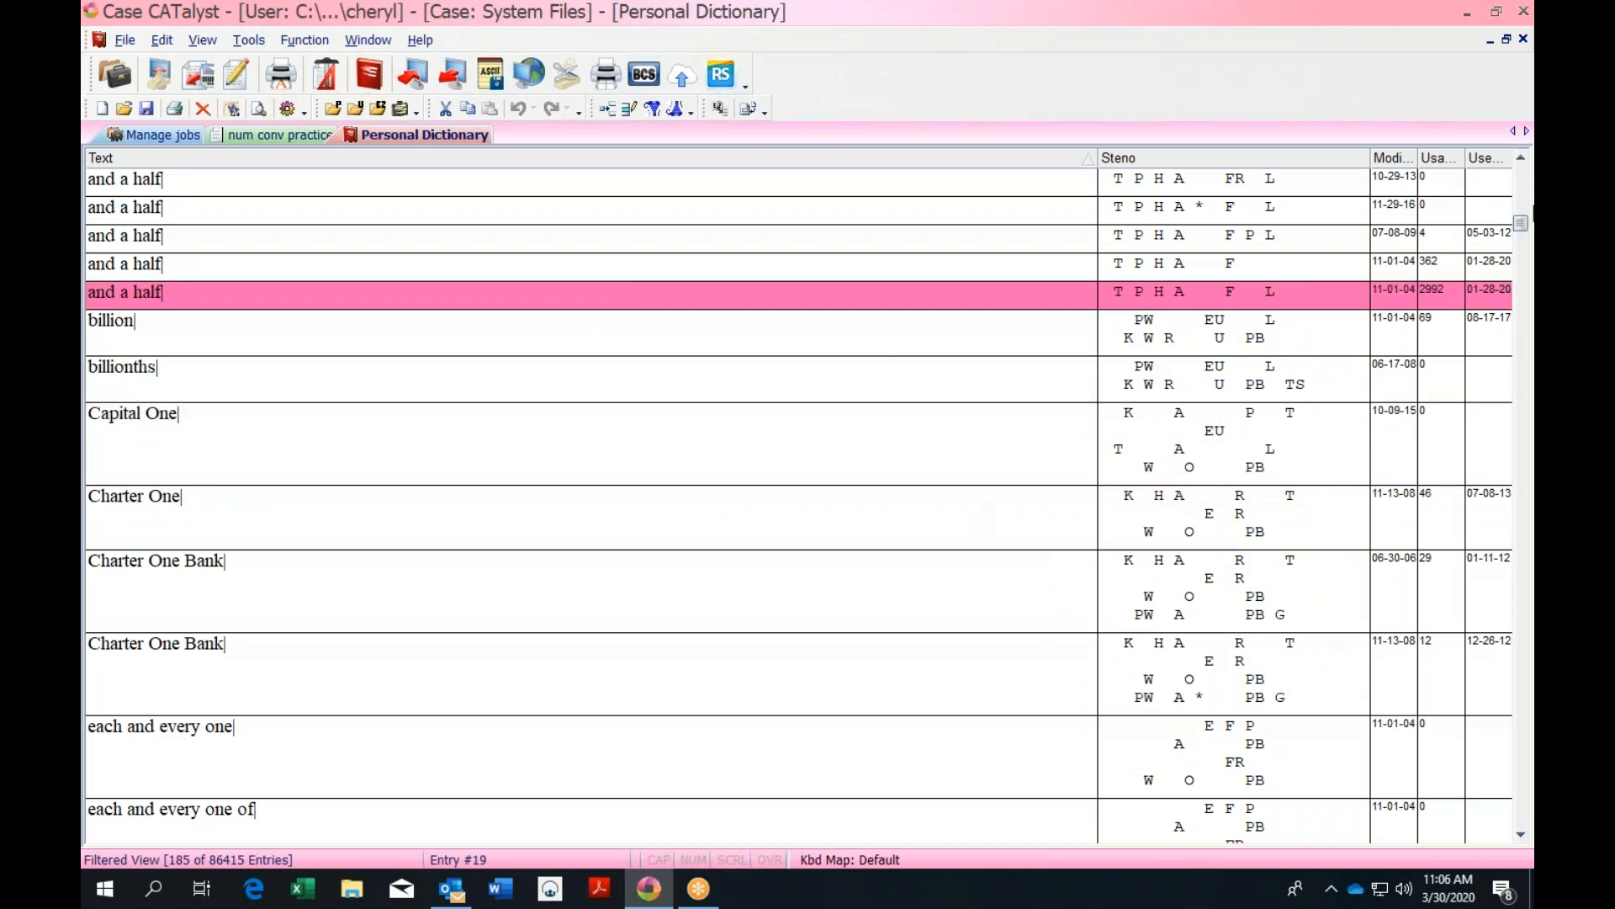
pyautogui.scroll(6, 1521, 221)
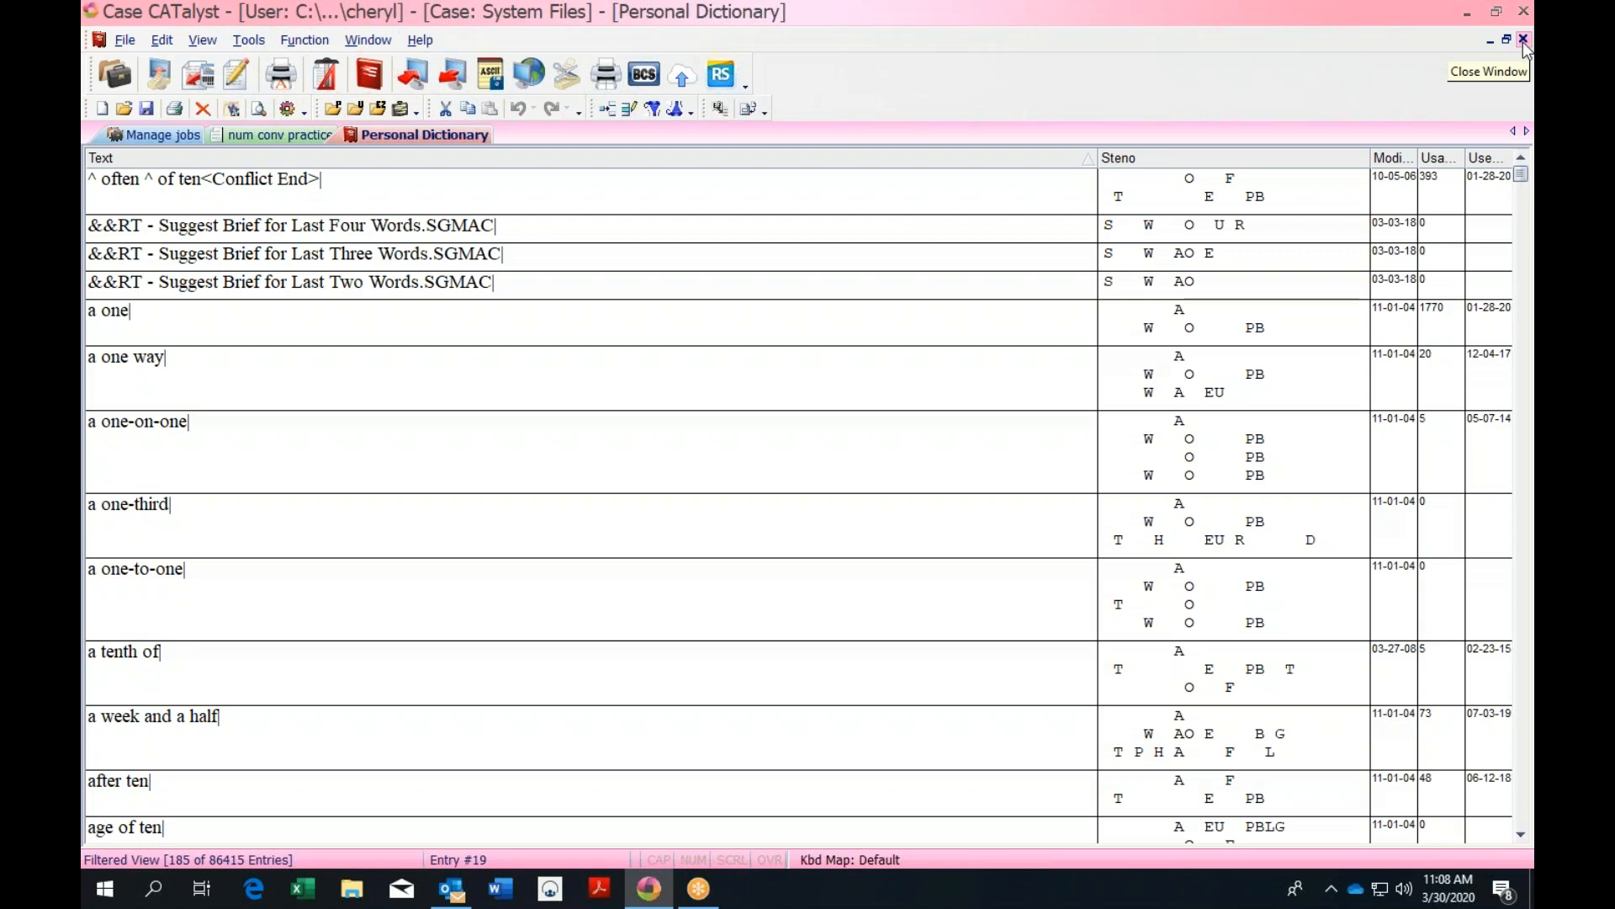
pyautogui.click(1523, 39)
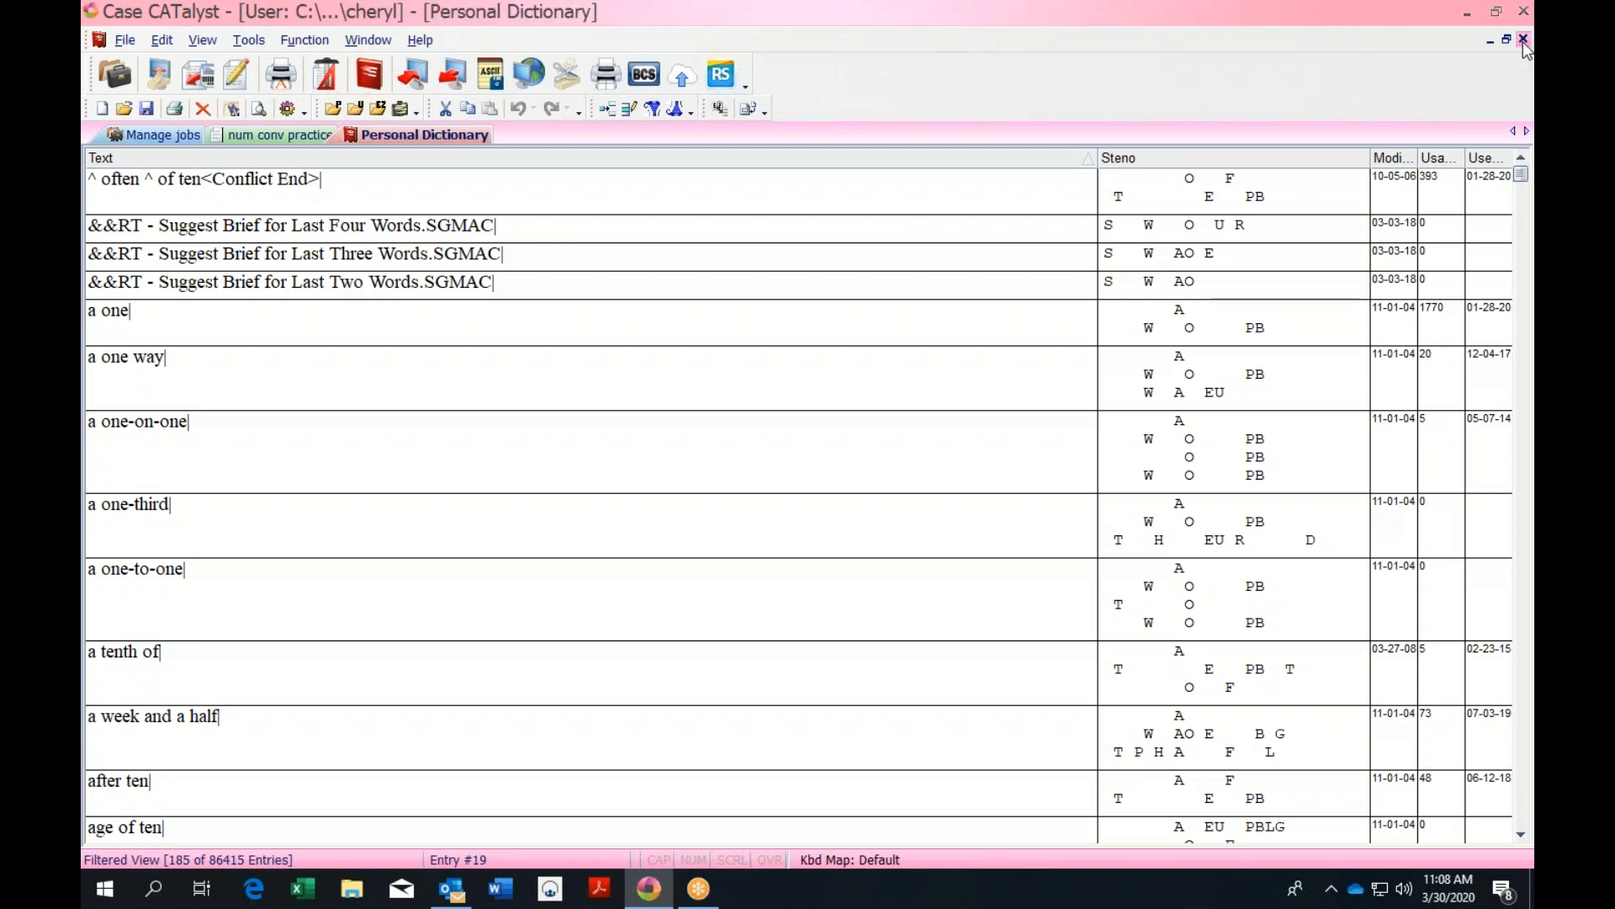
pyautogui.click(1523, 40)
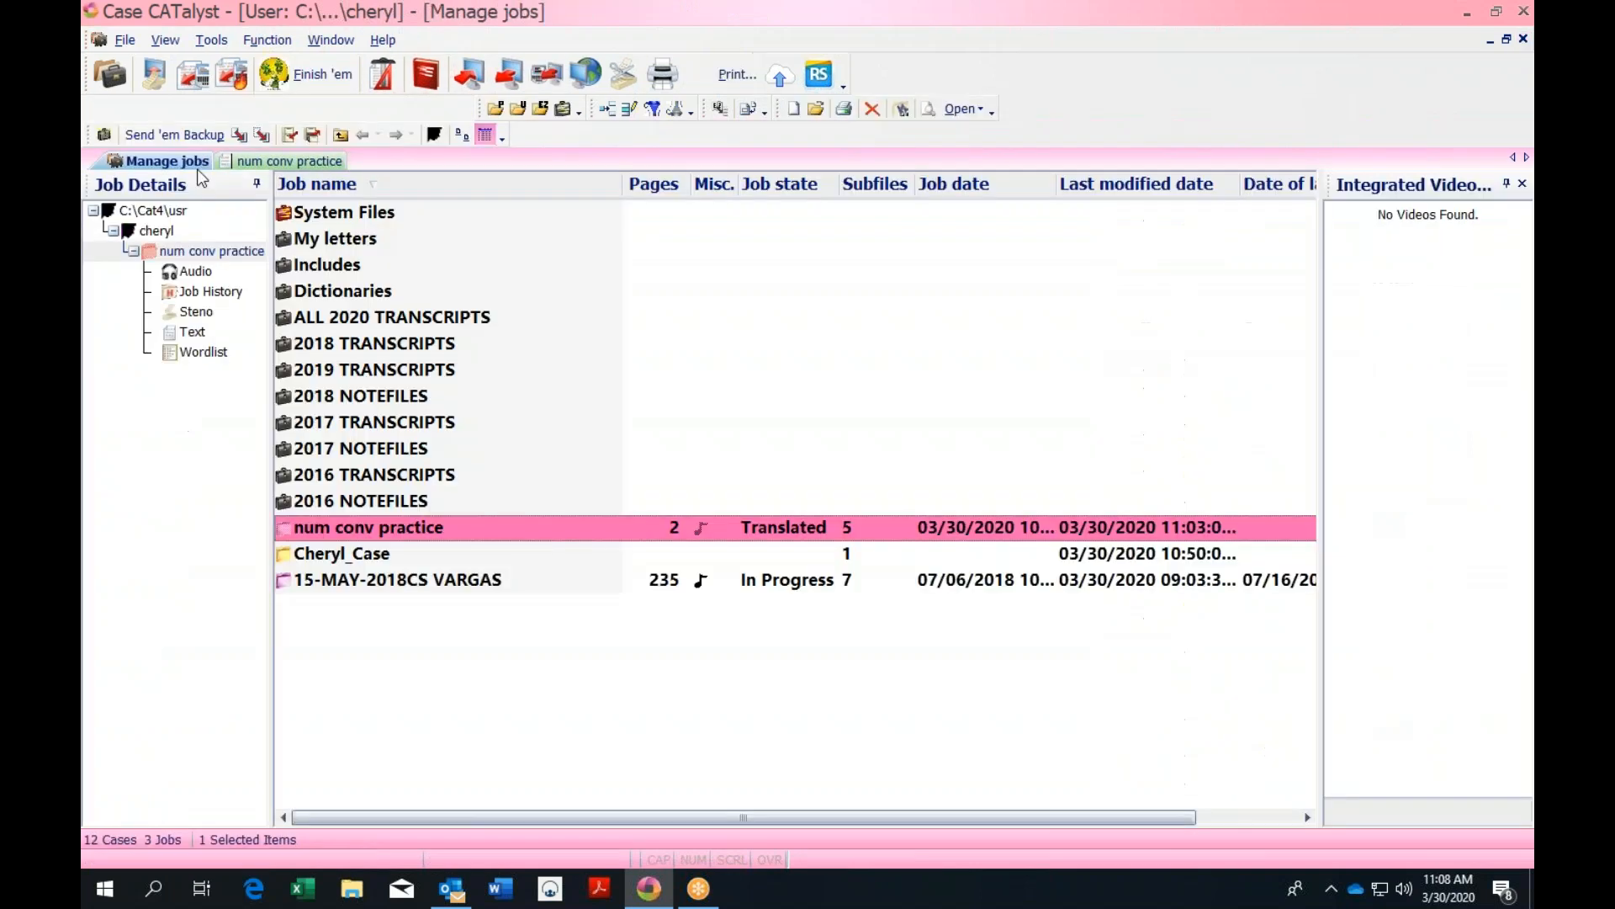
pyautogui.click(195, 77)
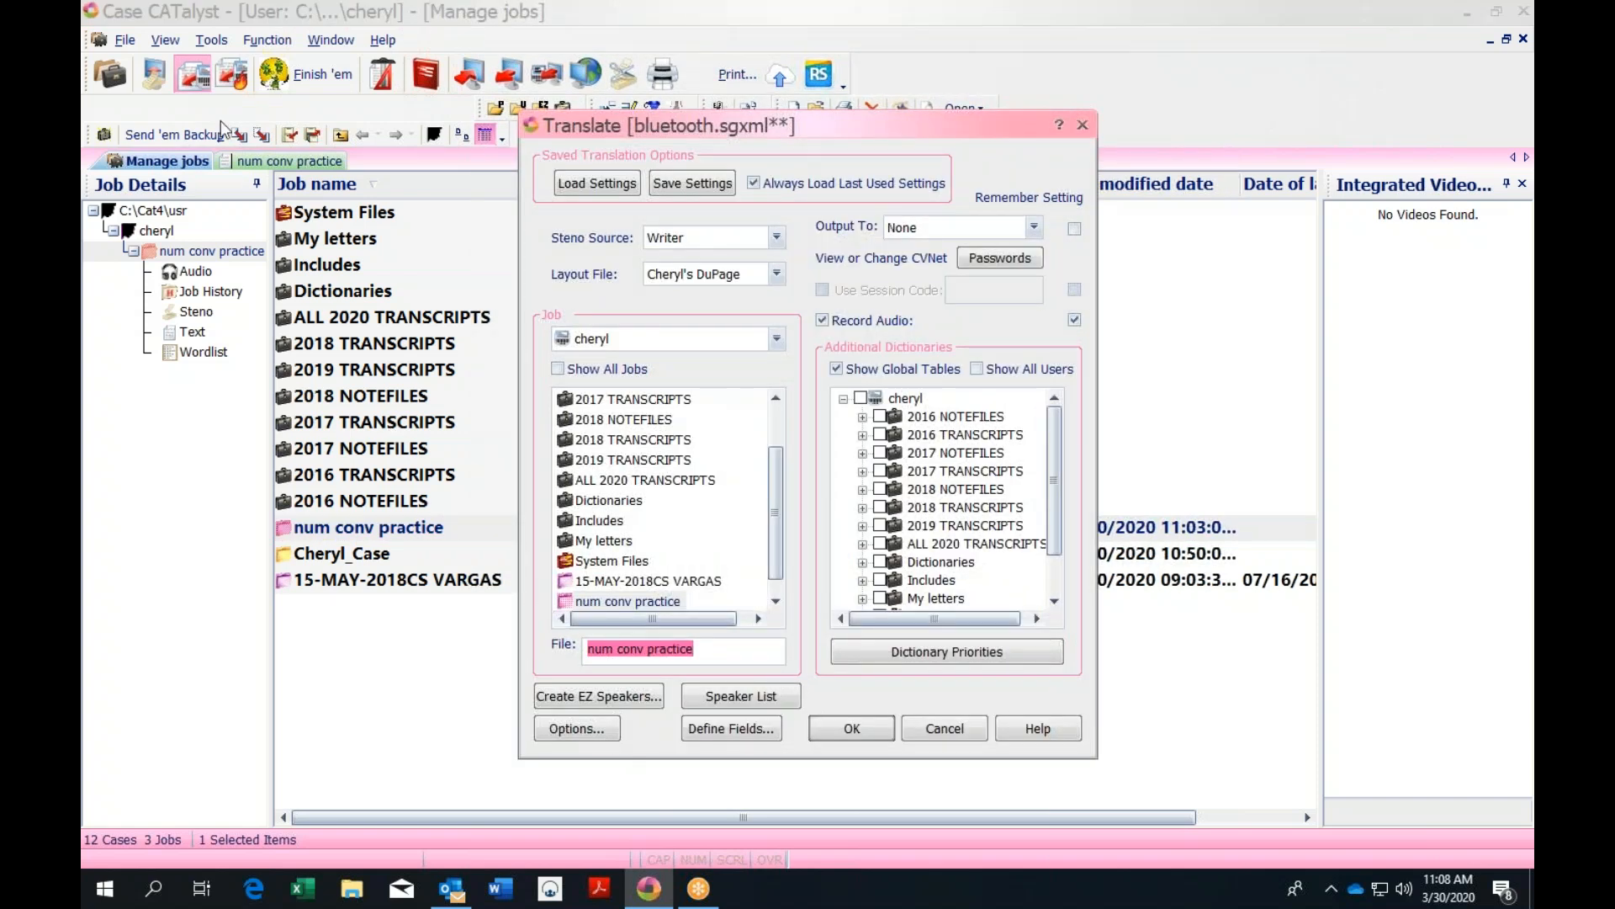
pyautogui.click(579, 729)
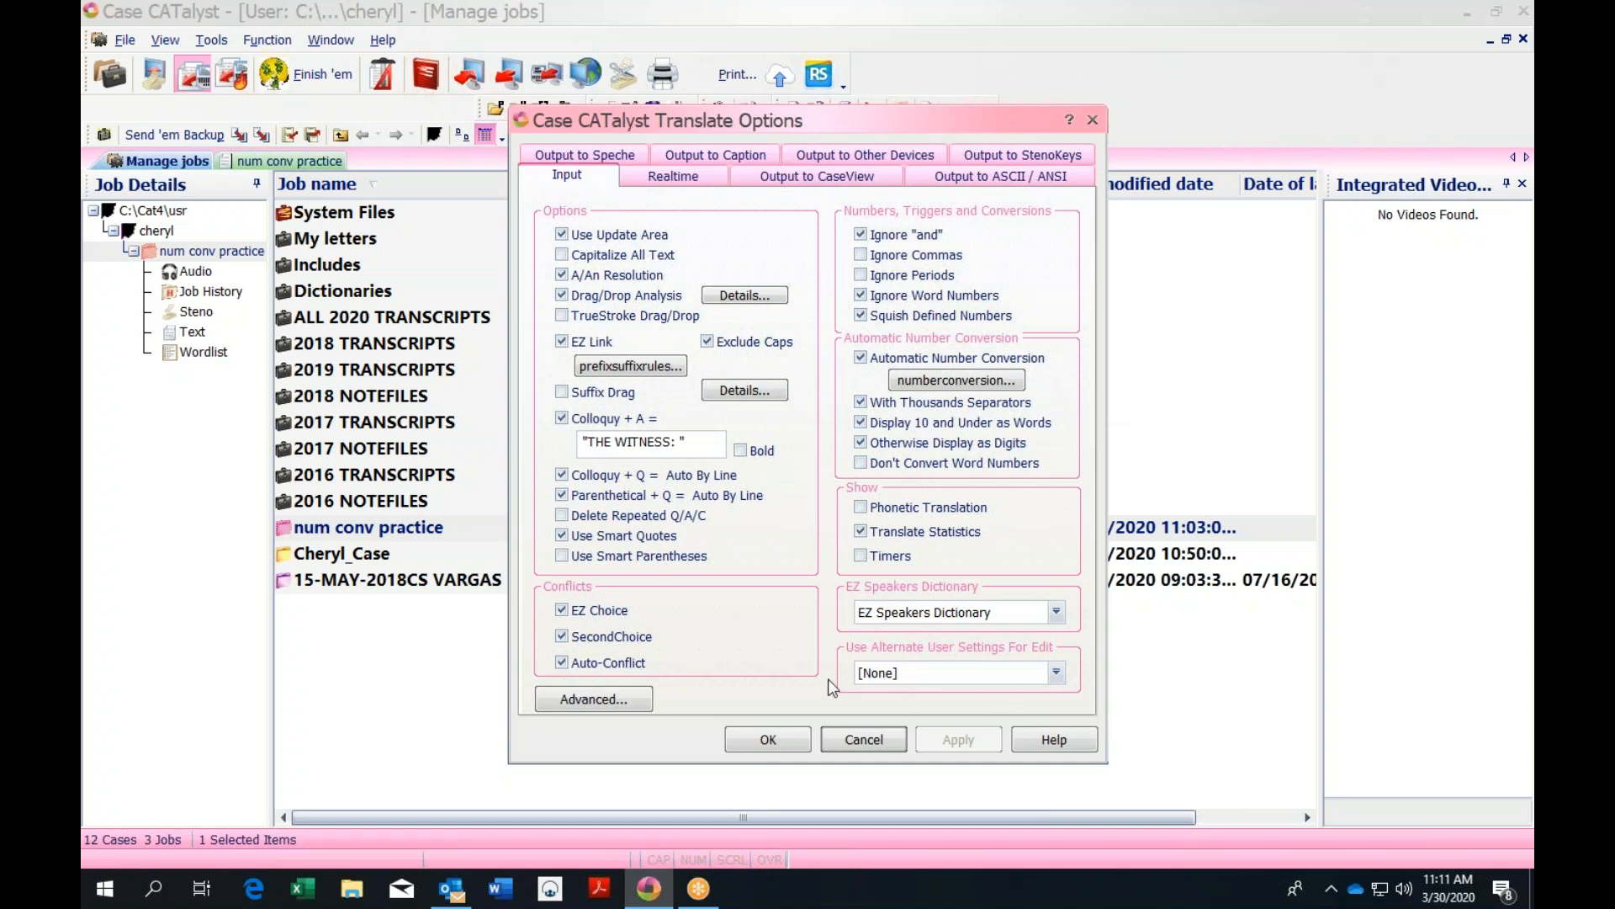
pyautogui.click(800, 744)
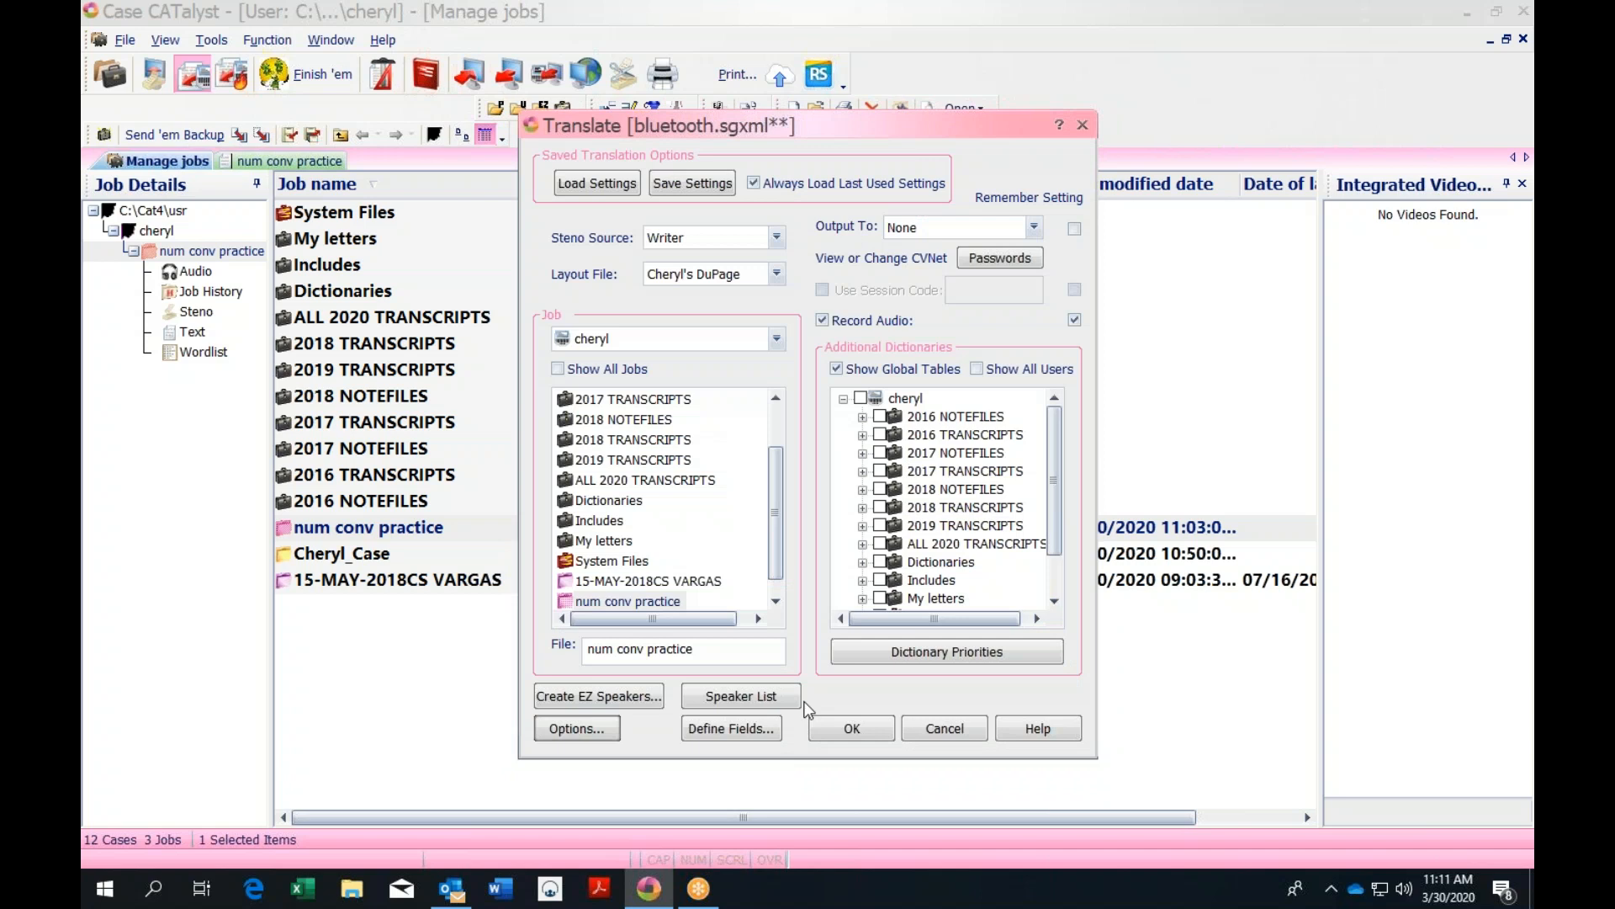
pyautogui.click(1082, 125)
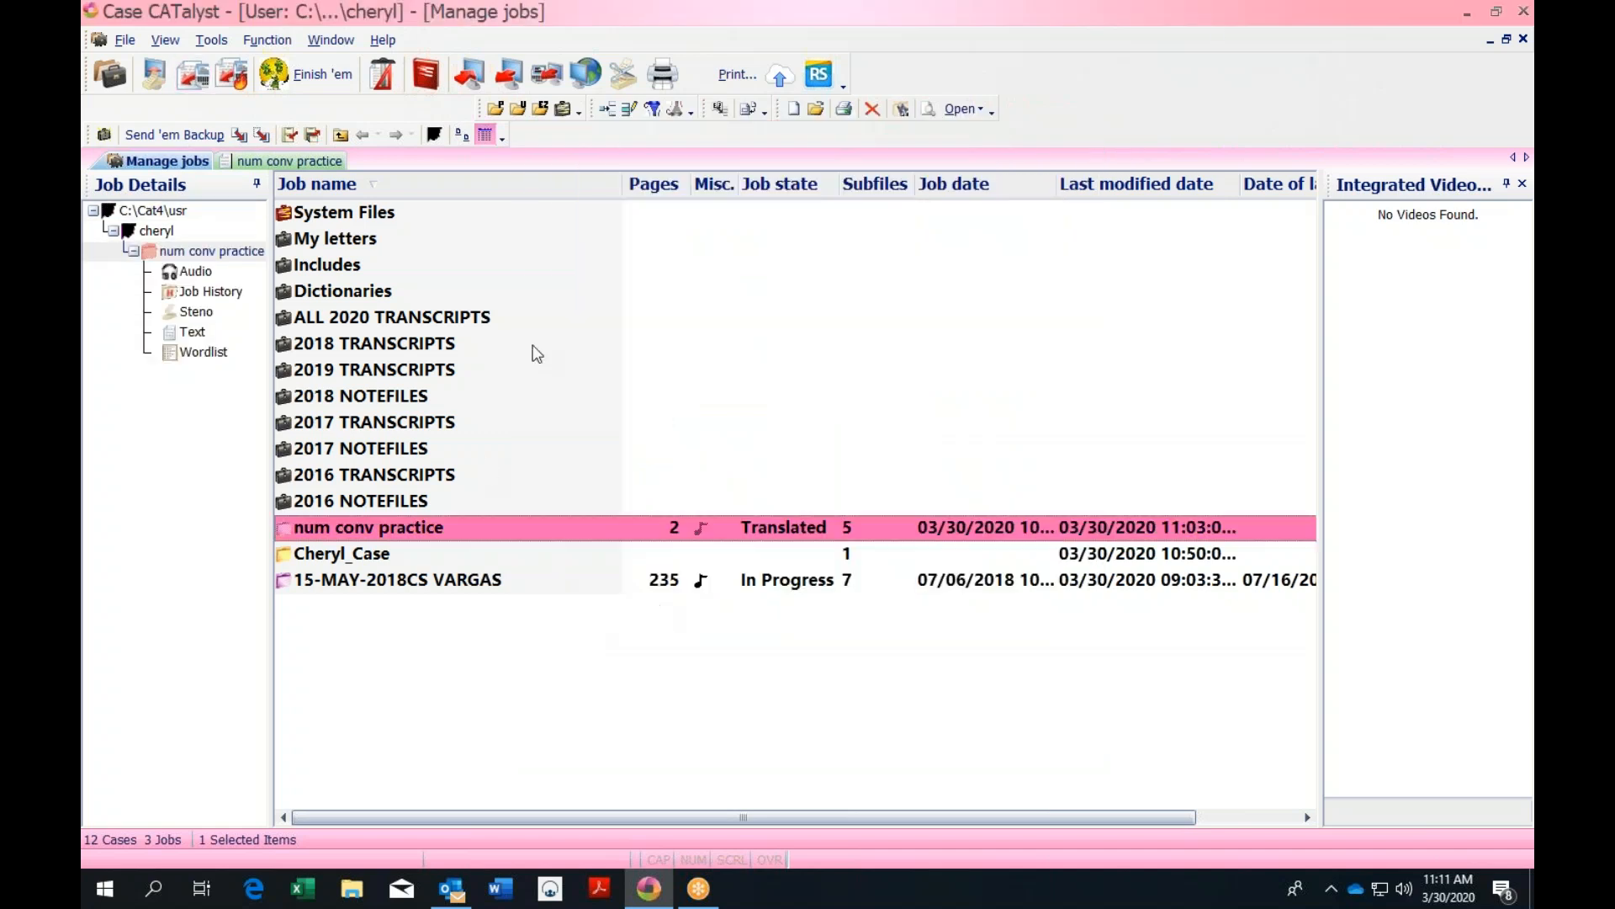
# Open the System Files case and launch its numberconversion table
pyautogui.doubleClick(367, 217)
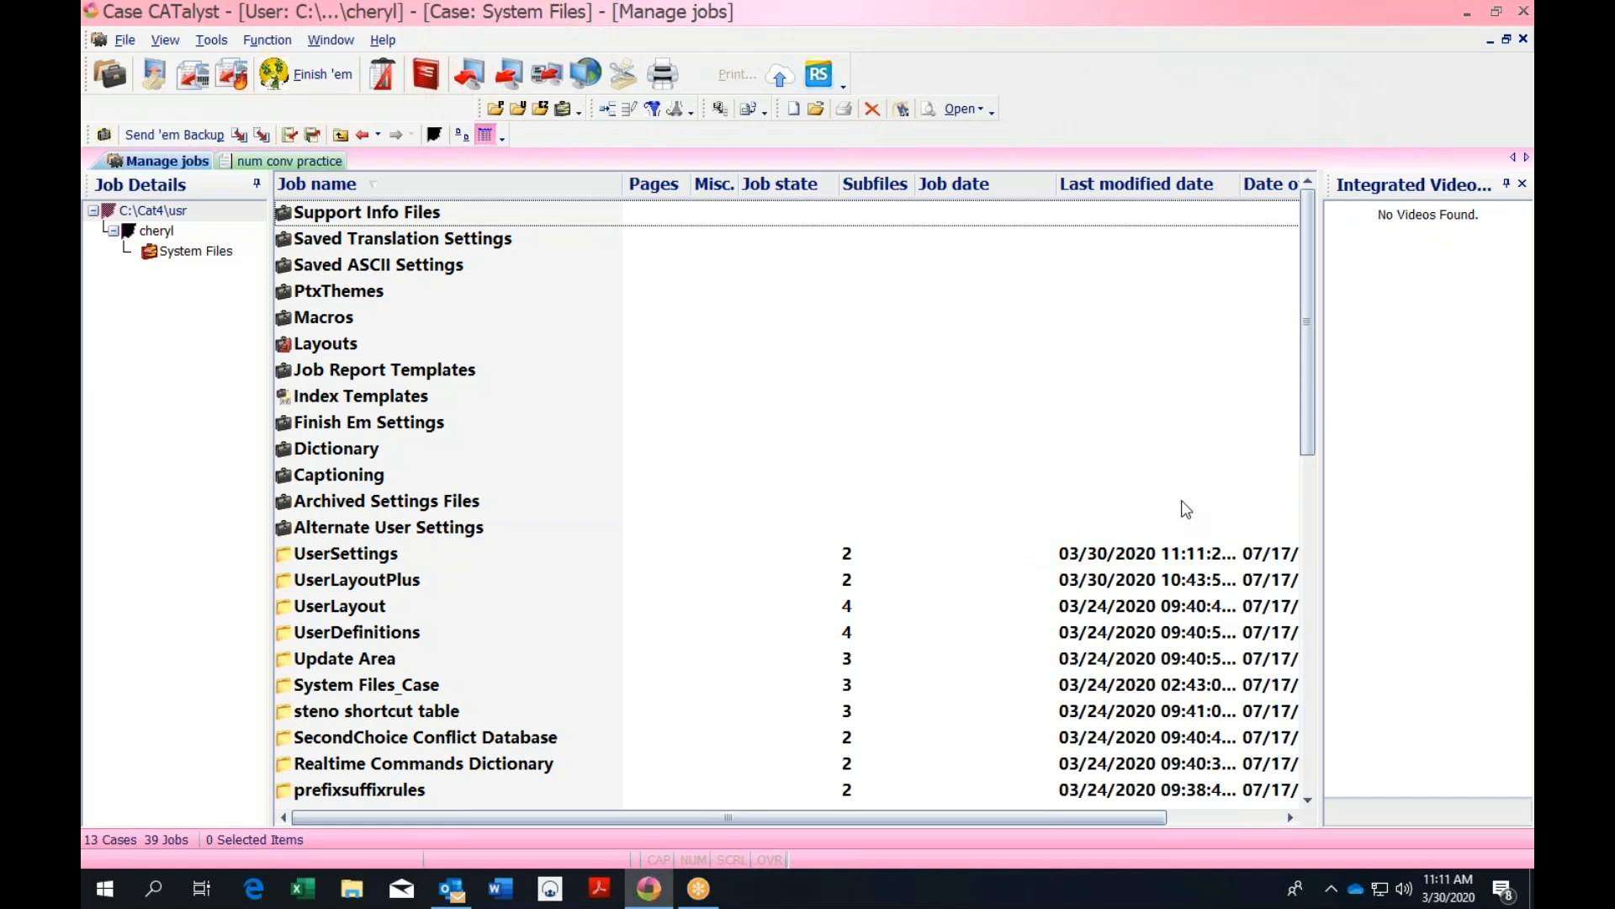
pyautogui.moveTo(1305, 313); pyautogui.dragTo(1310, 461)
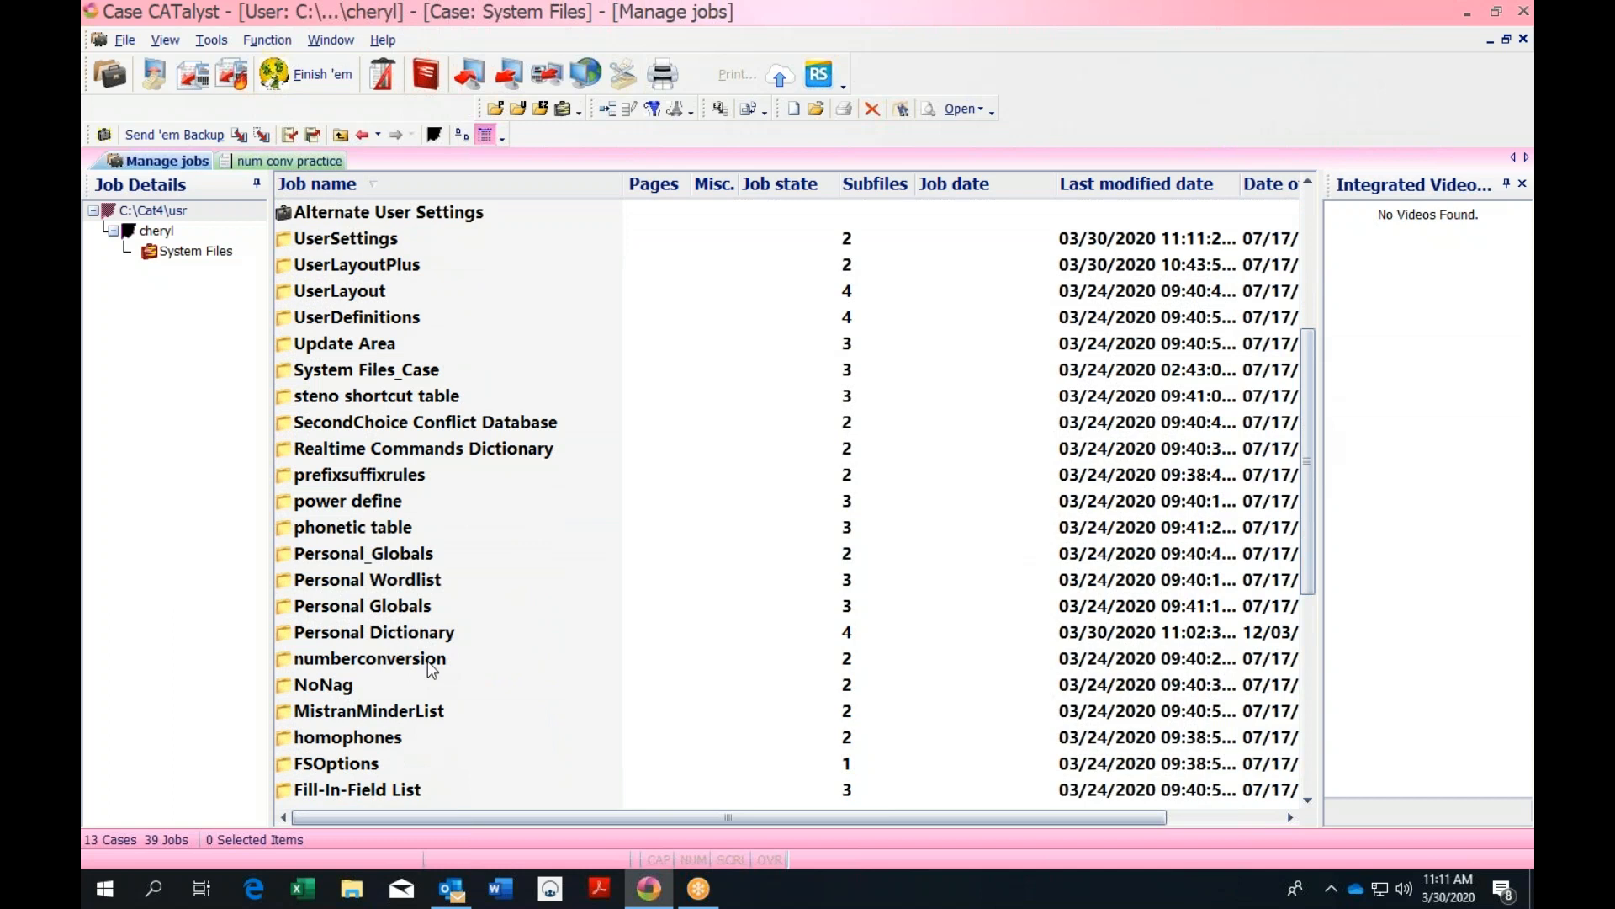
pyautogui.doubleClick(371, 659)
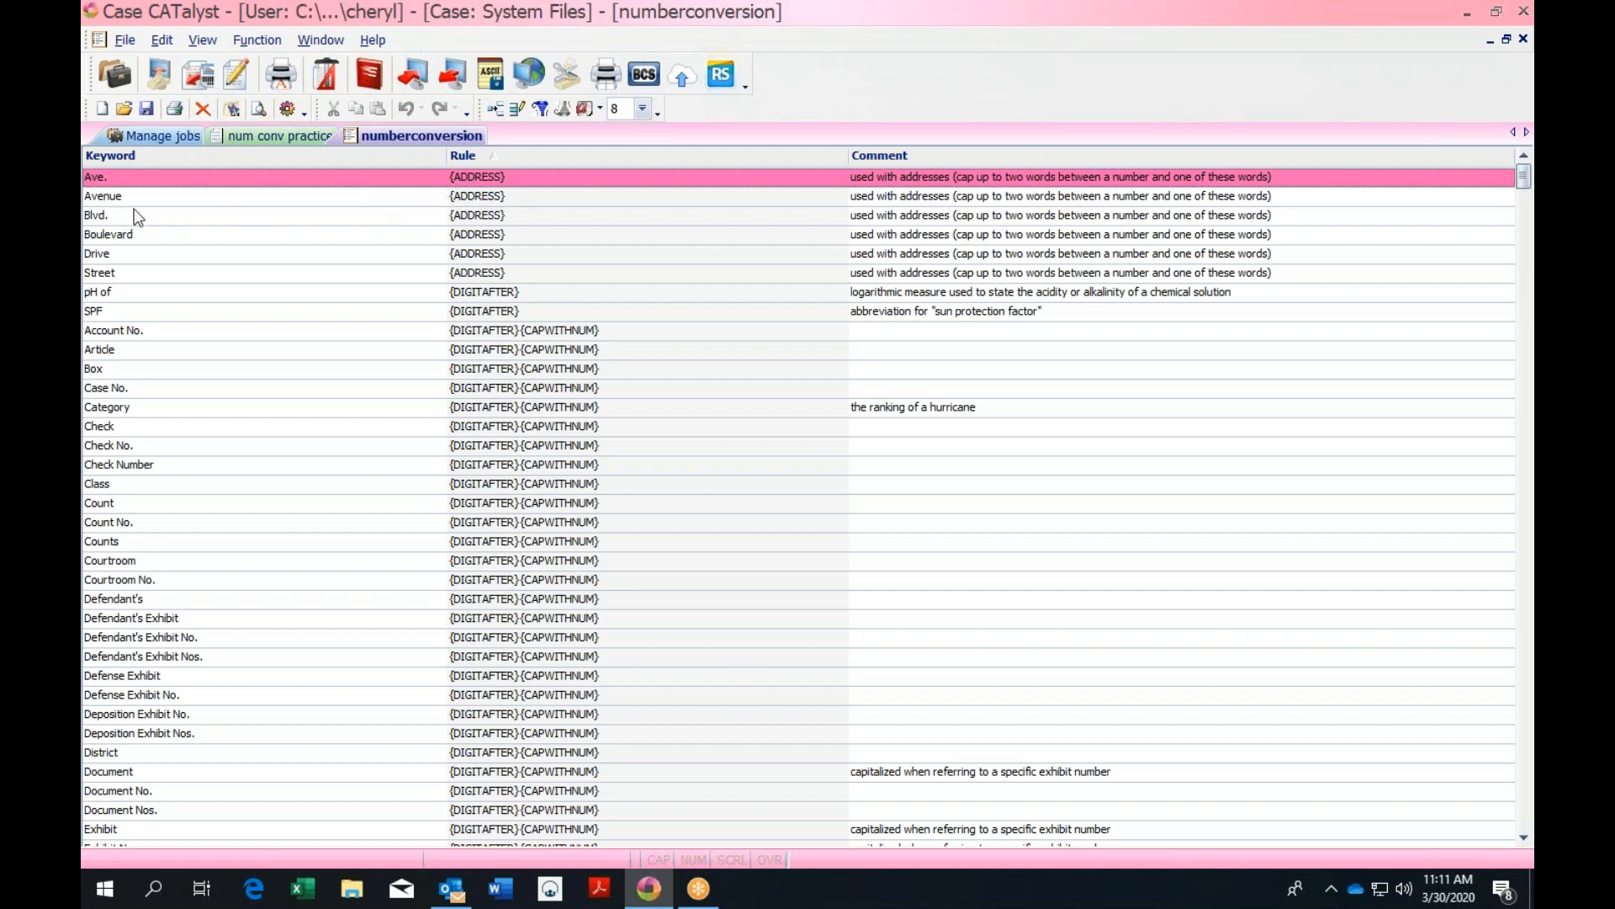
# View the Avenue entry's details, cancel unchanged, and select the Defendant's Exhibit No. entry
pyautogui.doubleClick(501, 204)
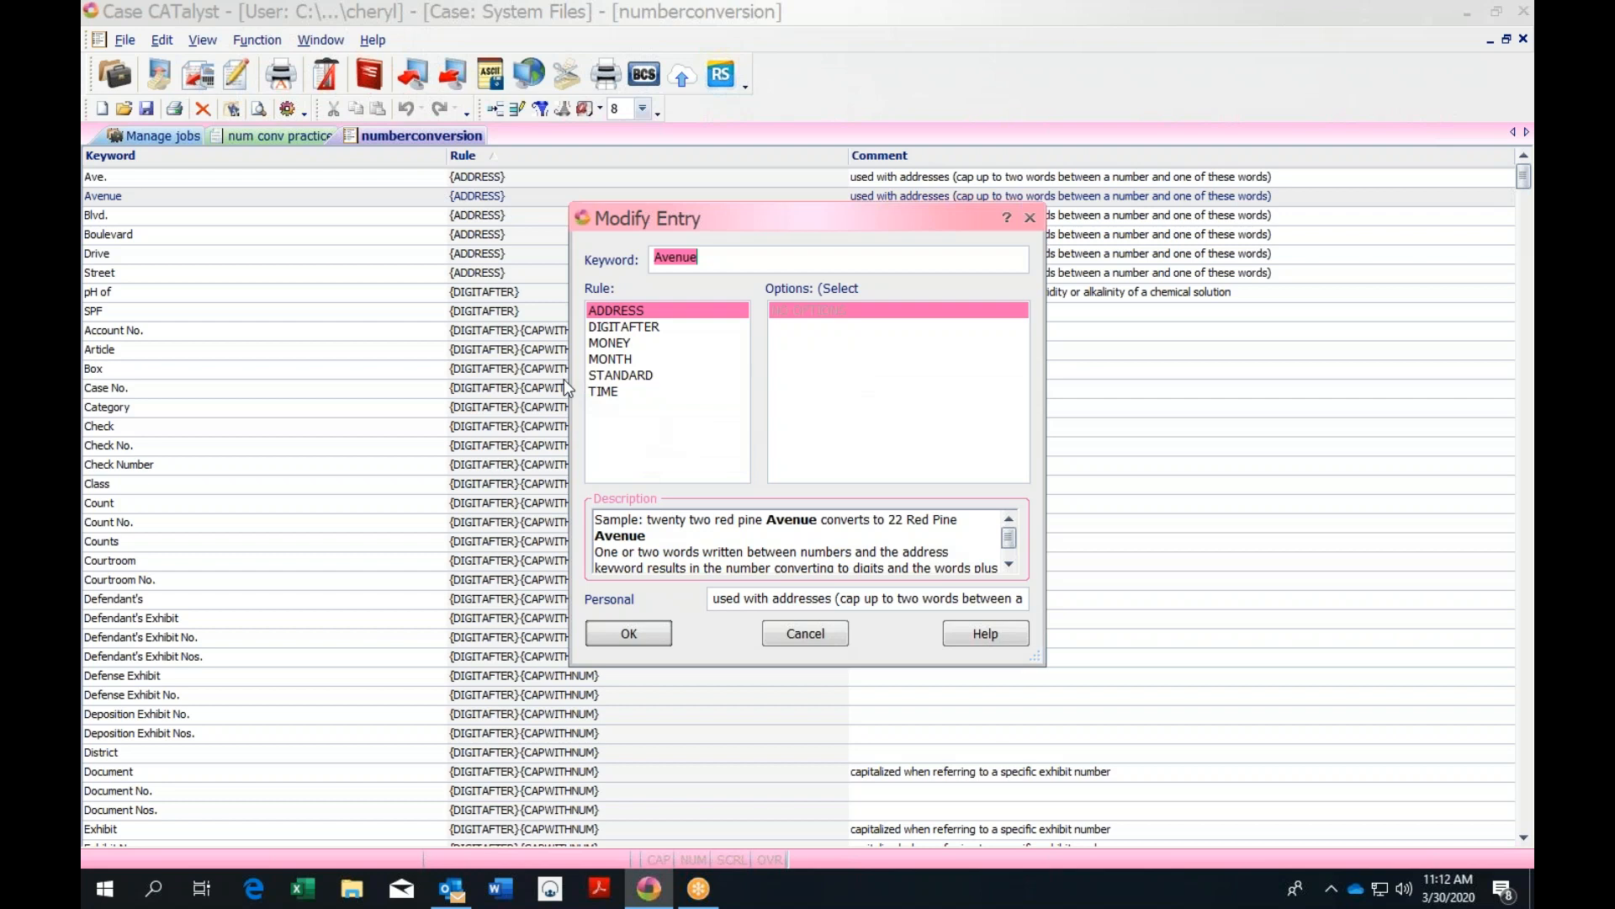
pyautogui.click(798, 638)
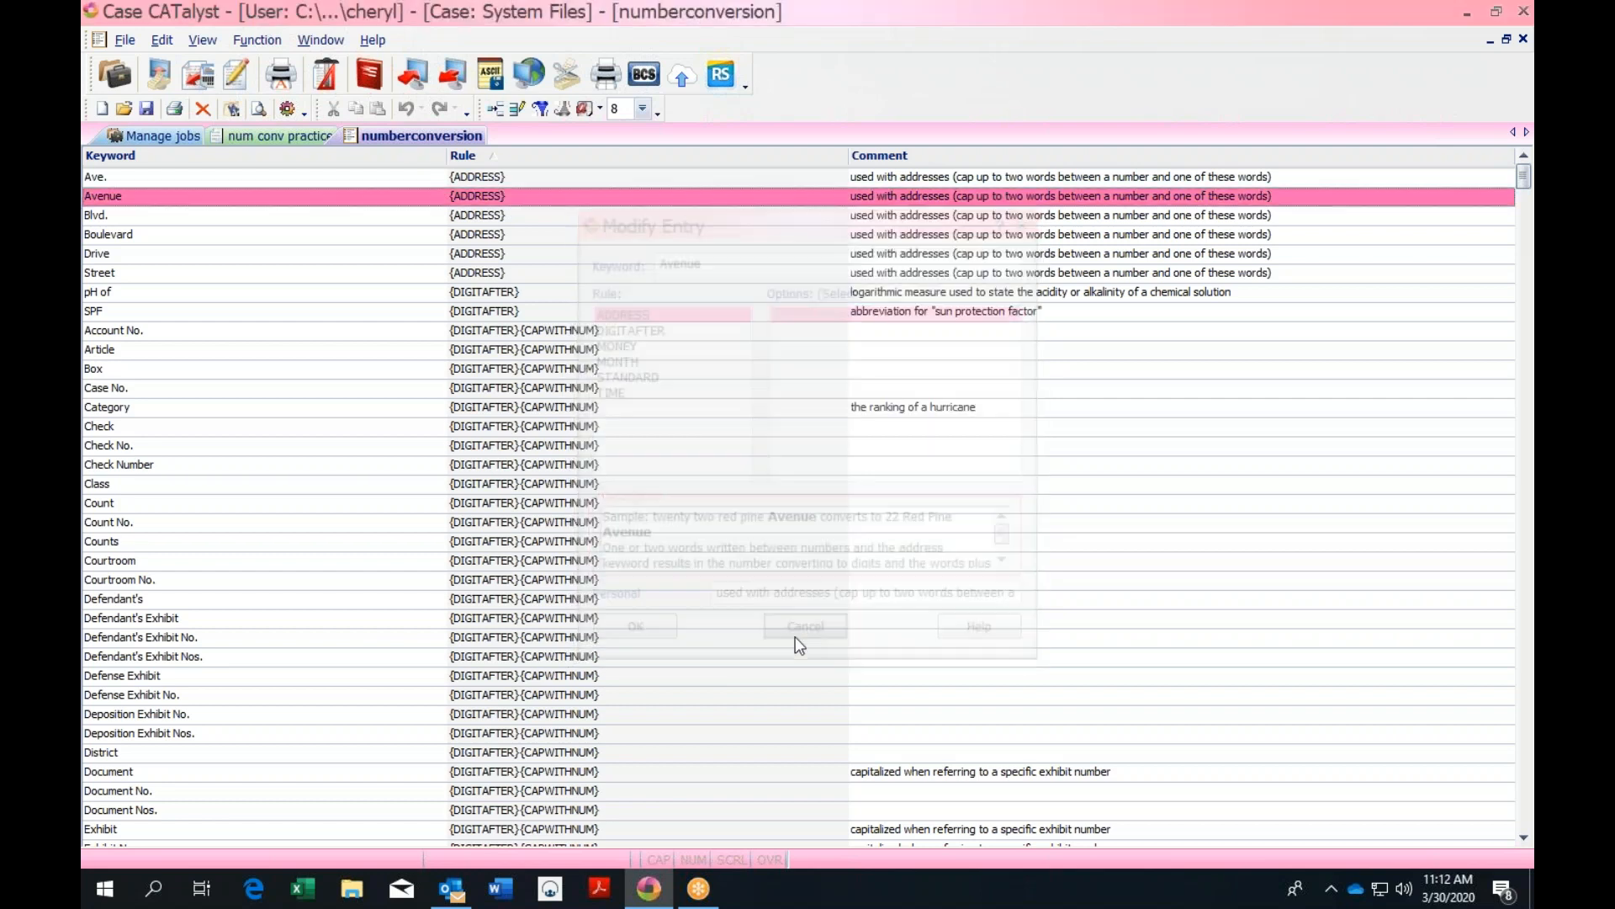
pyautogui.click(221, 639)
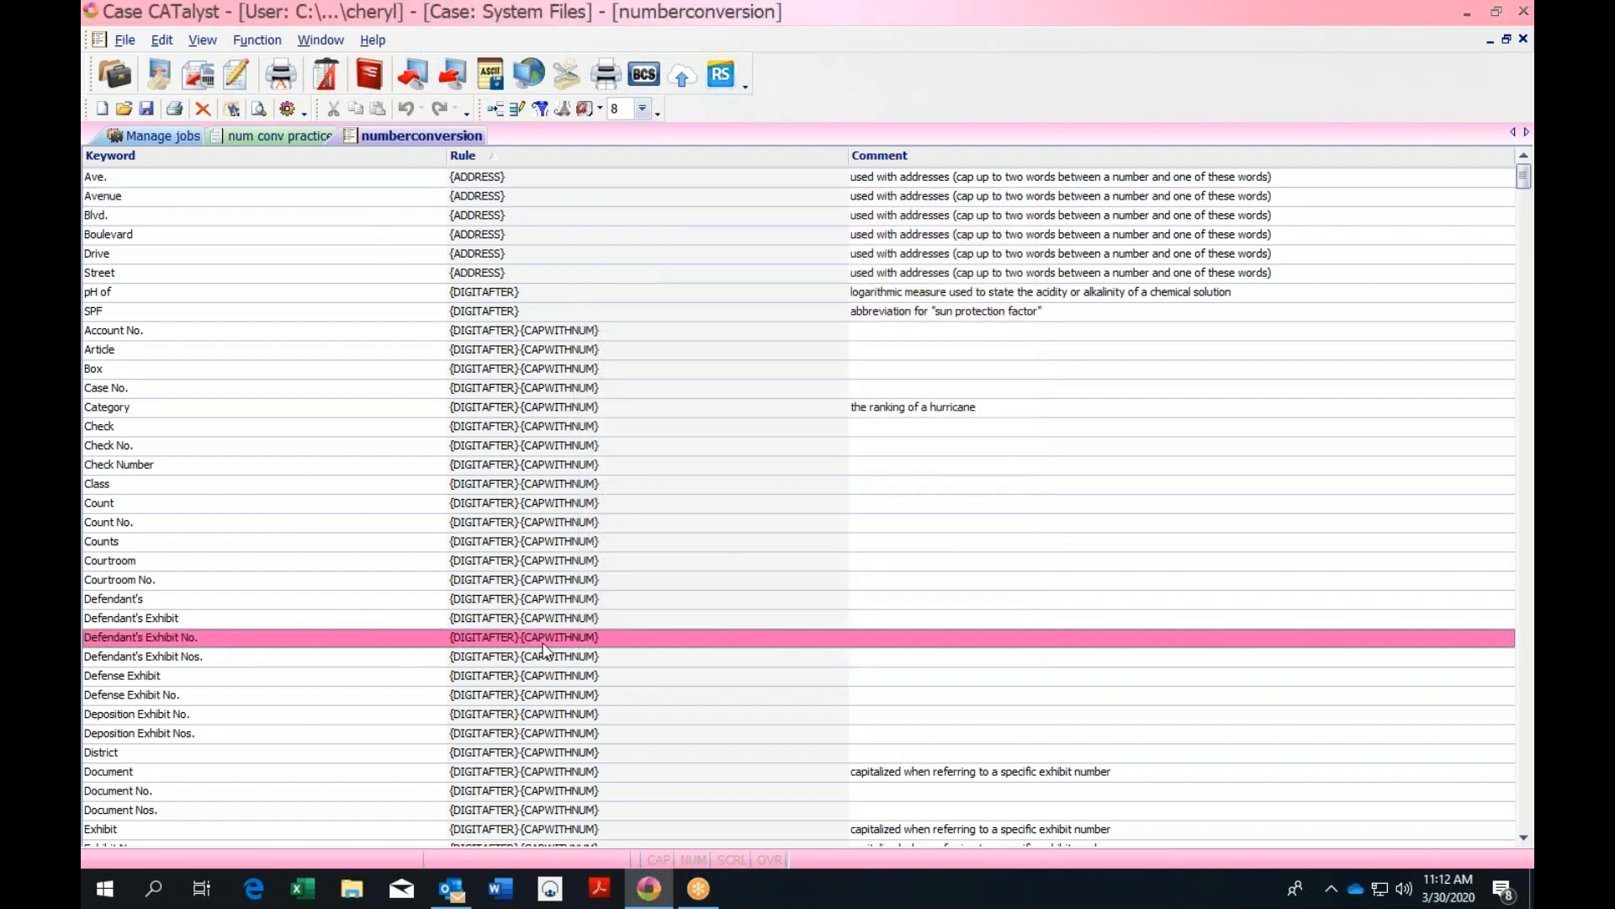
pyautogui.doubleClick(498, 643)
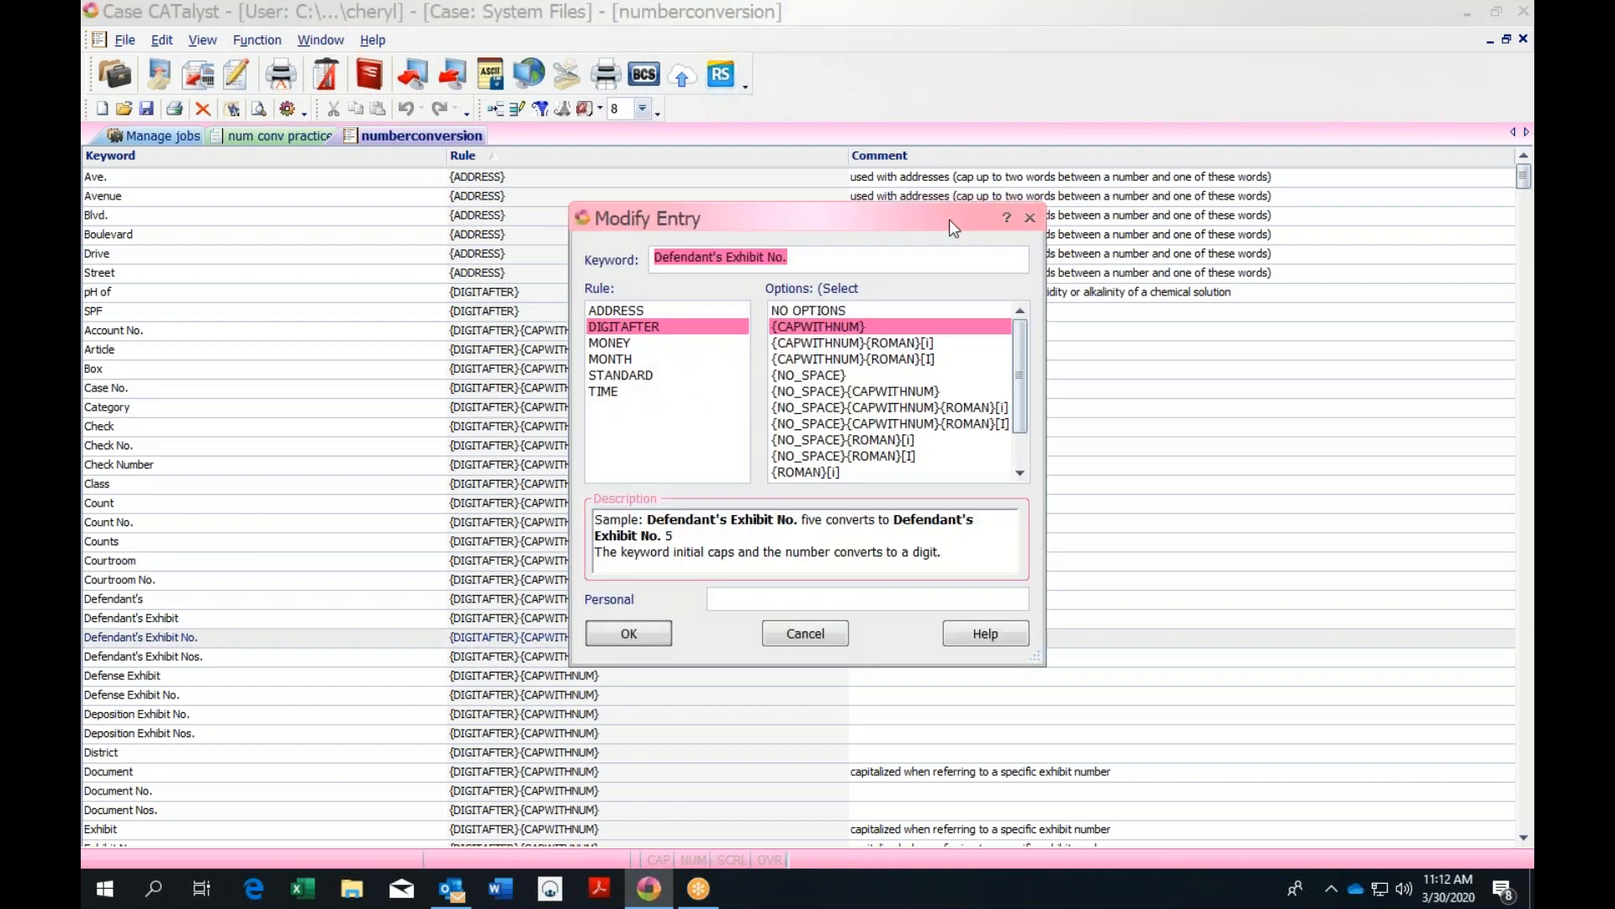
pyautogui.moveTo(942, 215); pyautogui.dragTo(1044, 198)
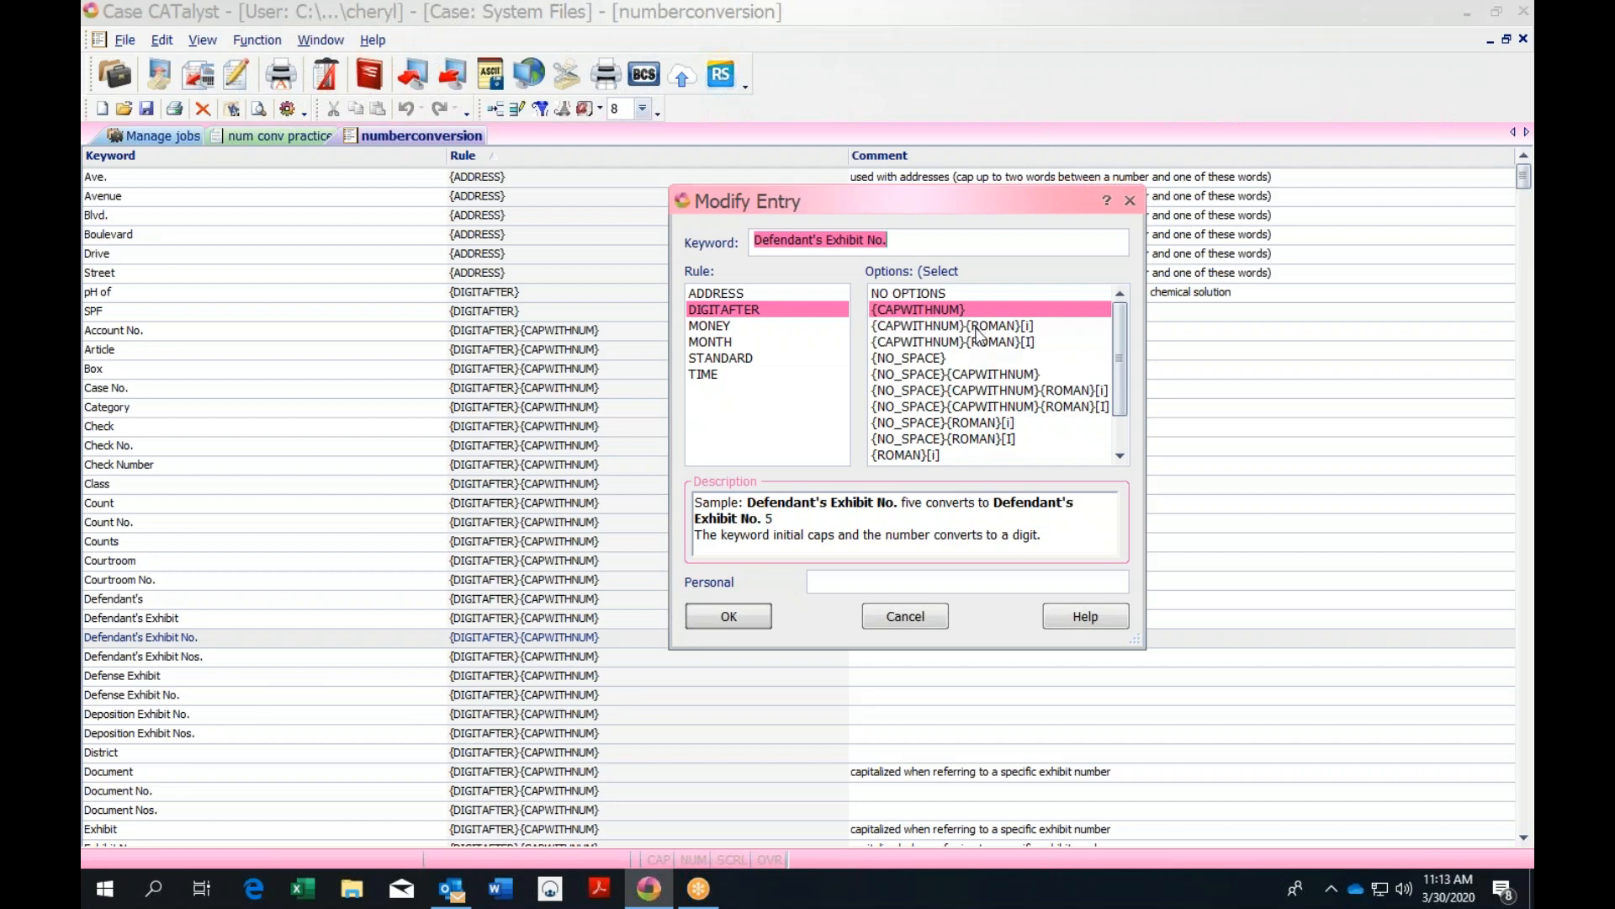
pyautogui.click(923, 330)
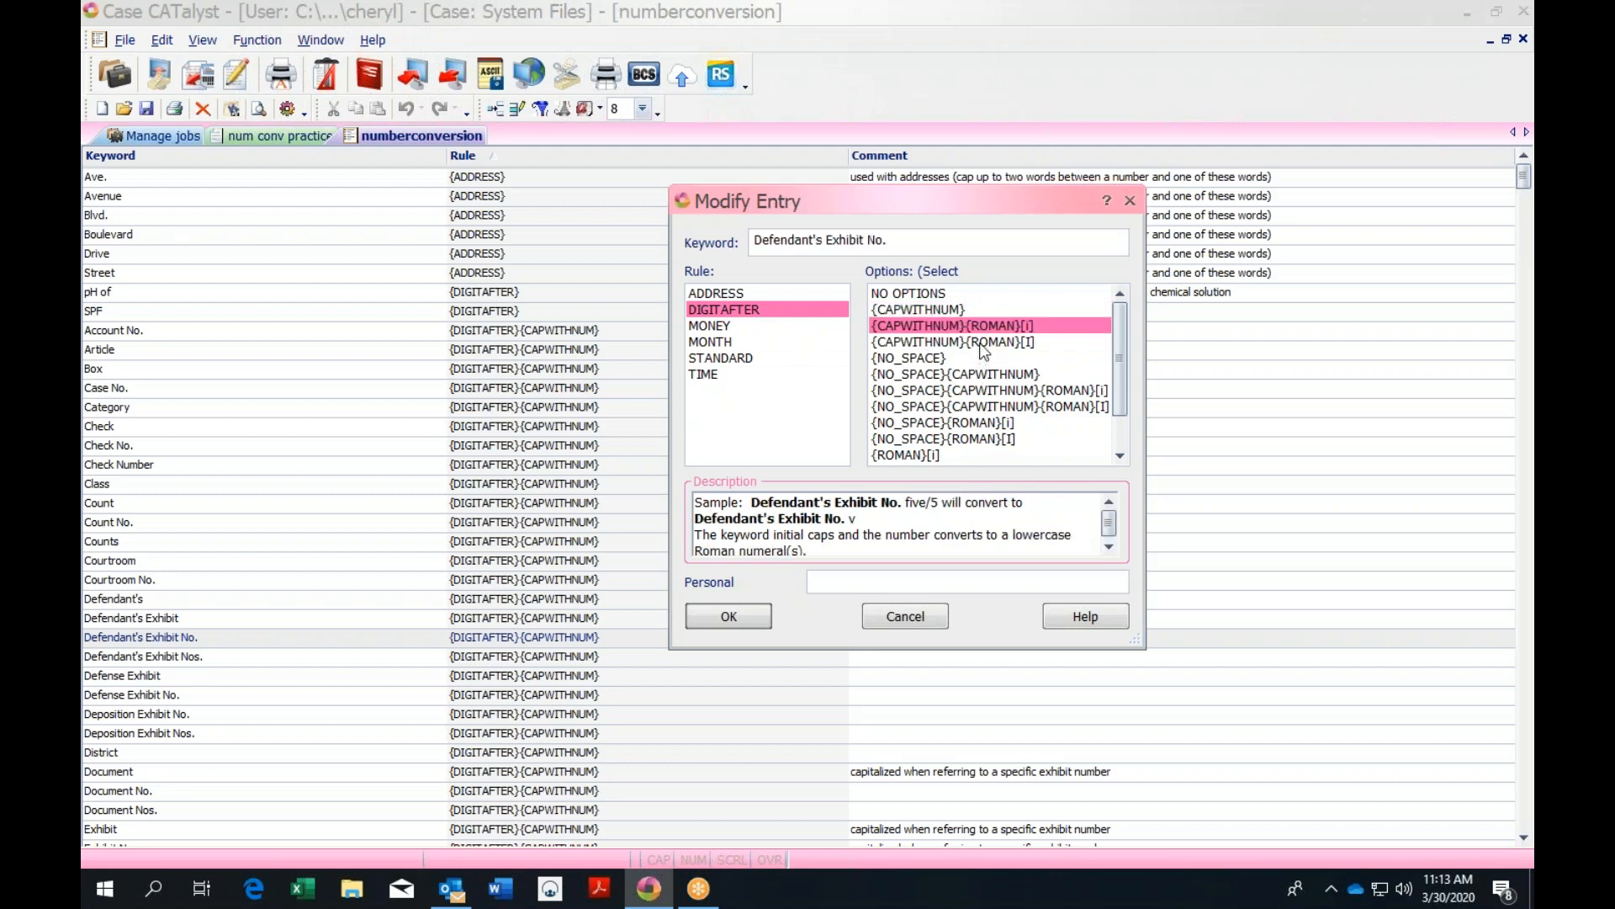
pyautogui.click(985, 343)
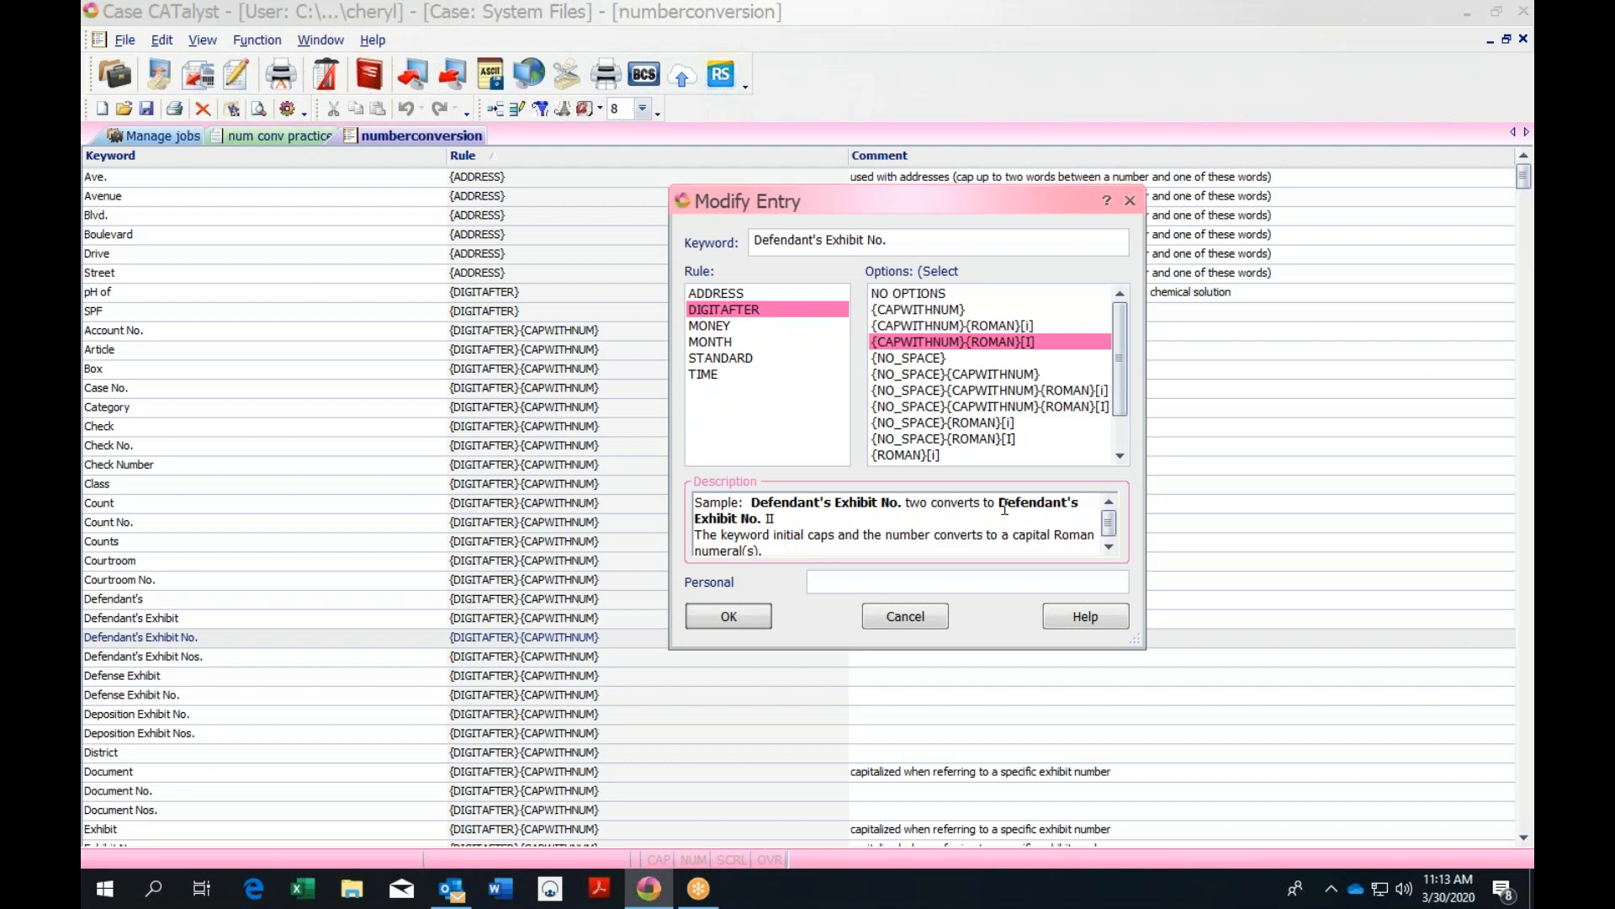
pyautogui.click(1131, 201)
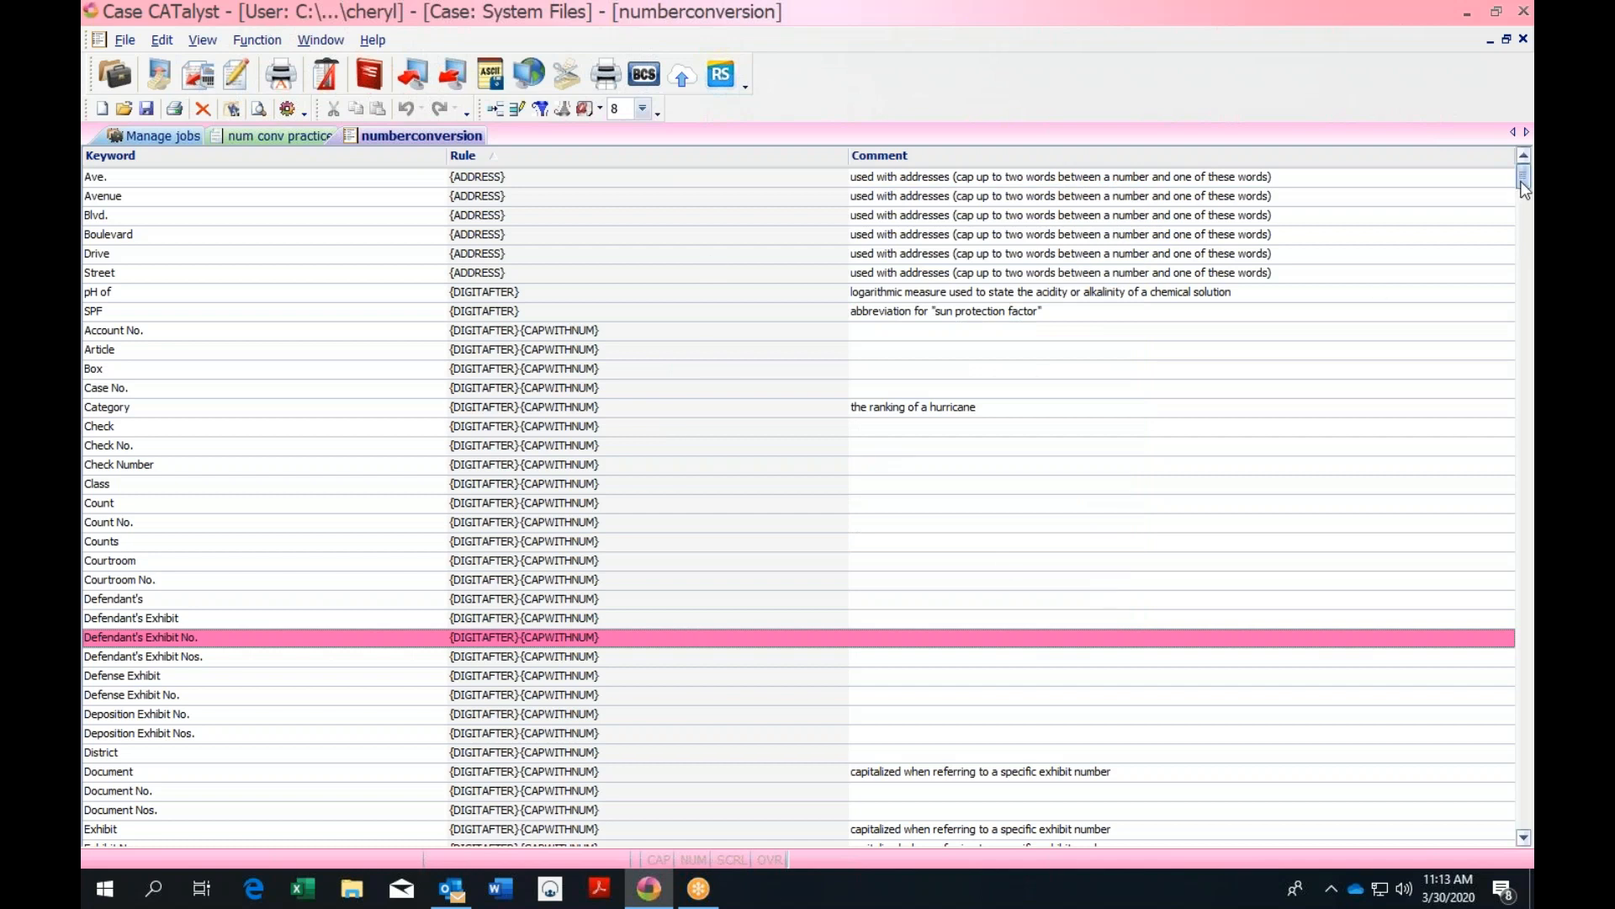
# Cancel out of the Exhibit entry, then confirm Grand Jury Exhibit No. with {DIGITAFTER}{CAPWITHNUM}
pyautogui.moveTo(1523, 186); pyautogui.dragTo(1523, 197)
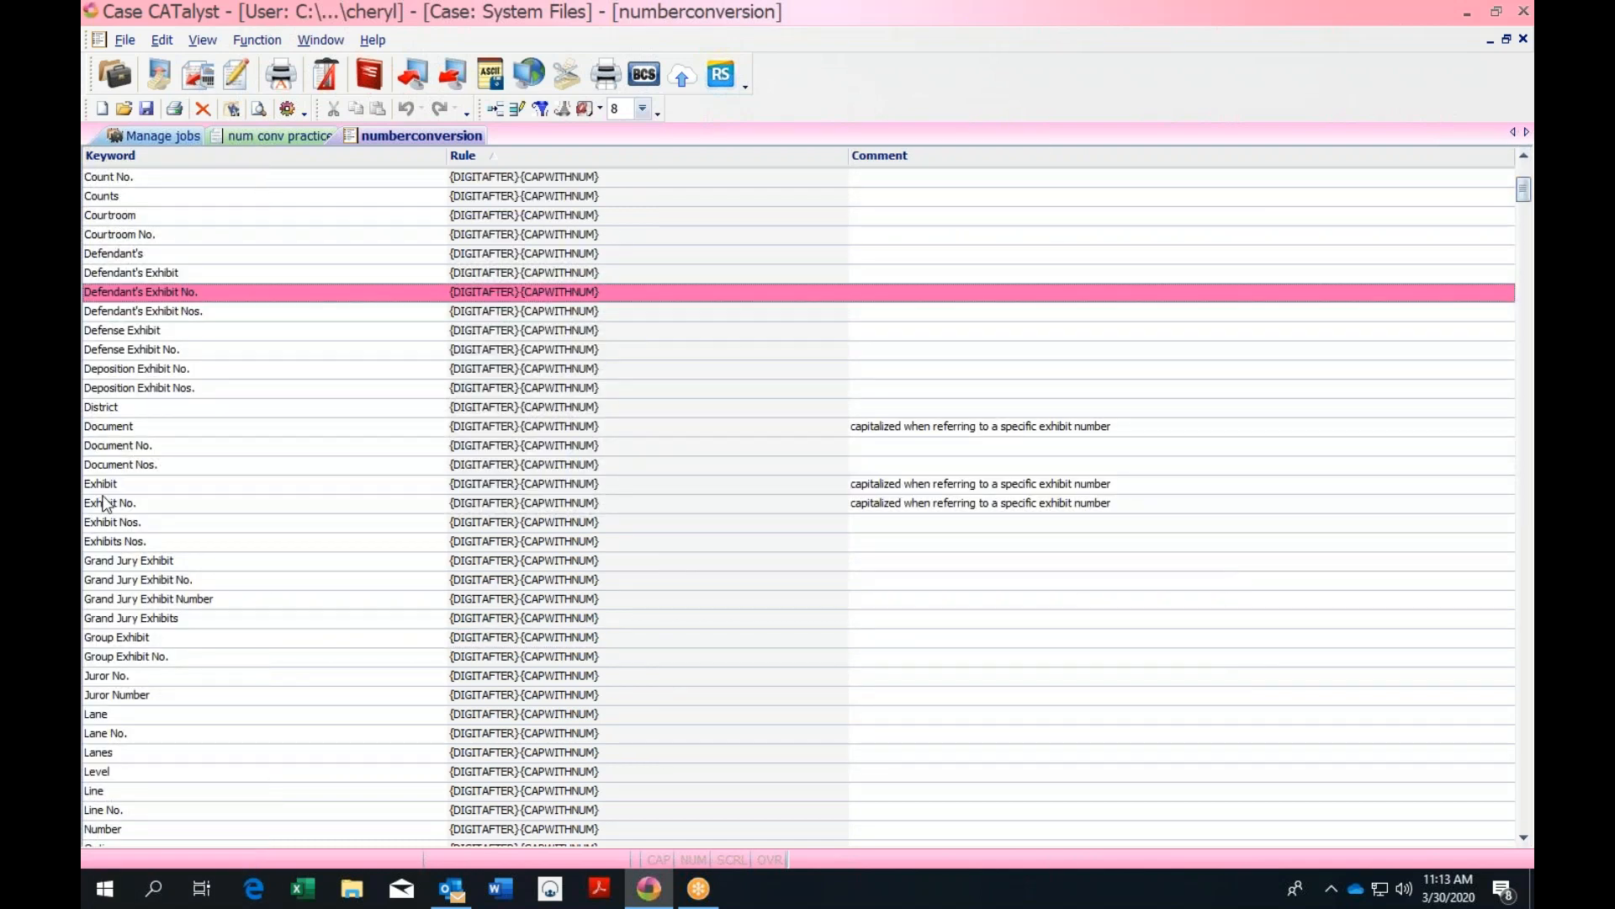
pyautogui.doubleClick(477, 488)
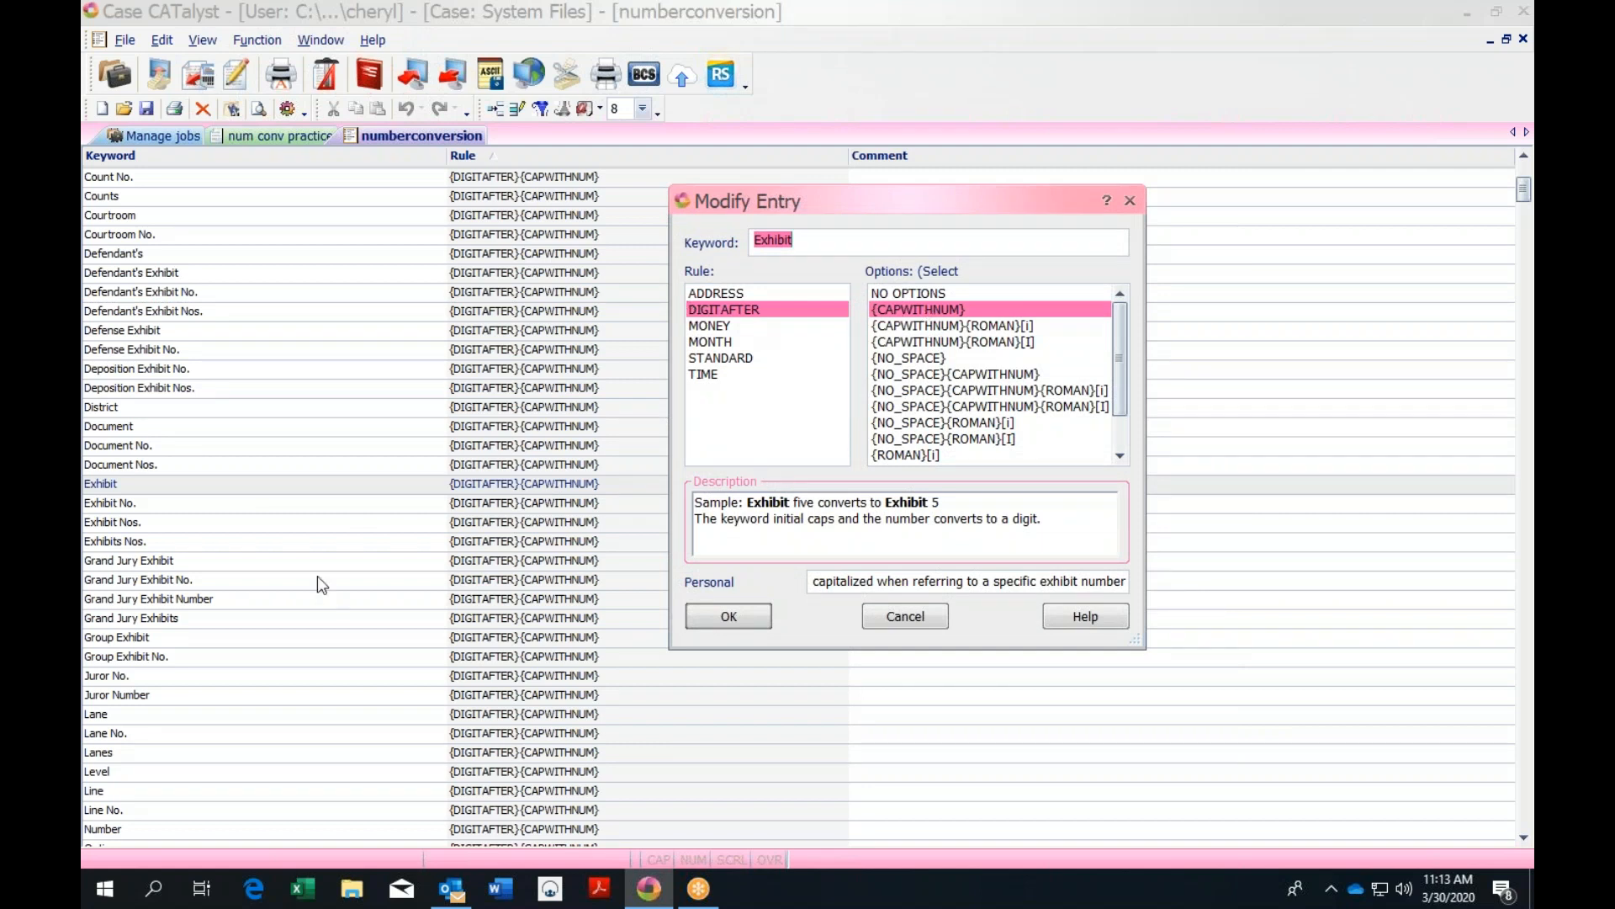
pyautogui.click(898, 617)
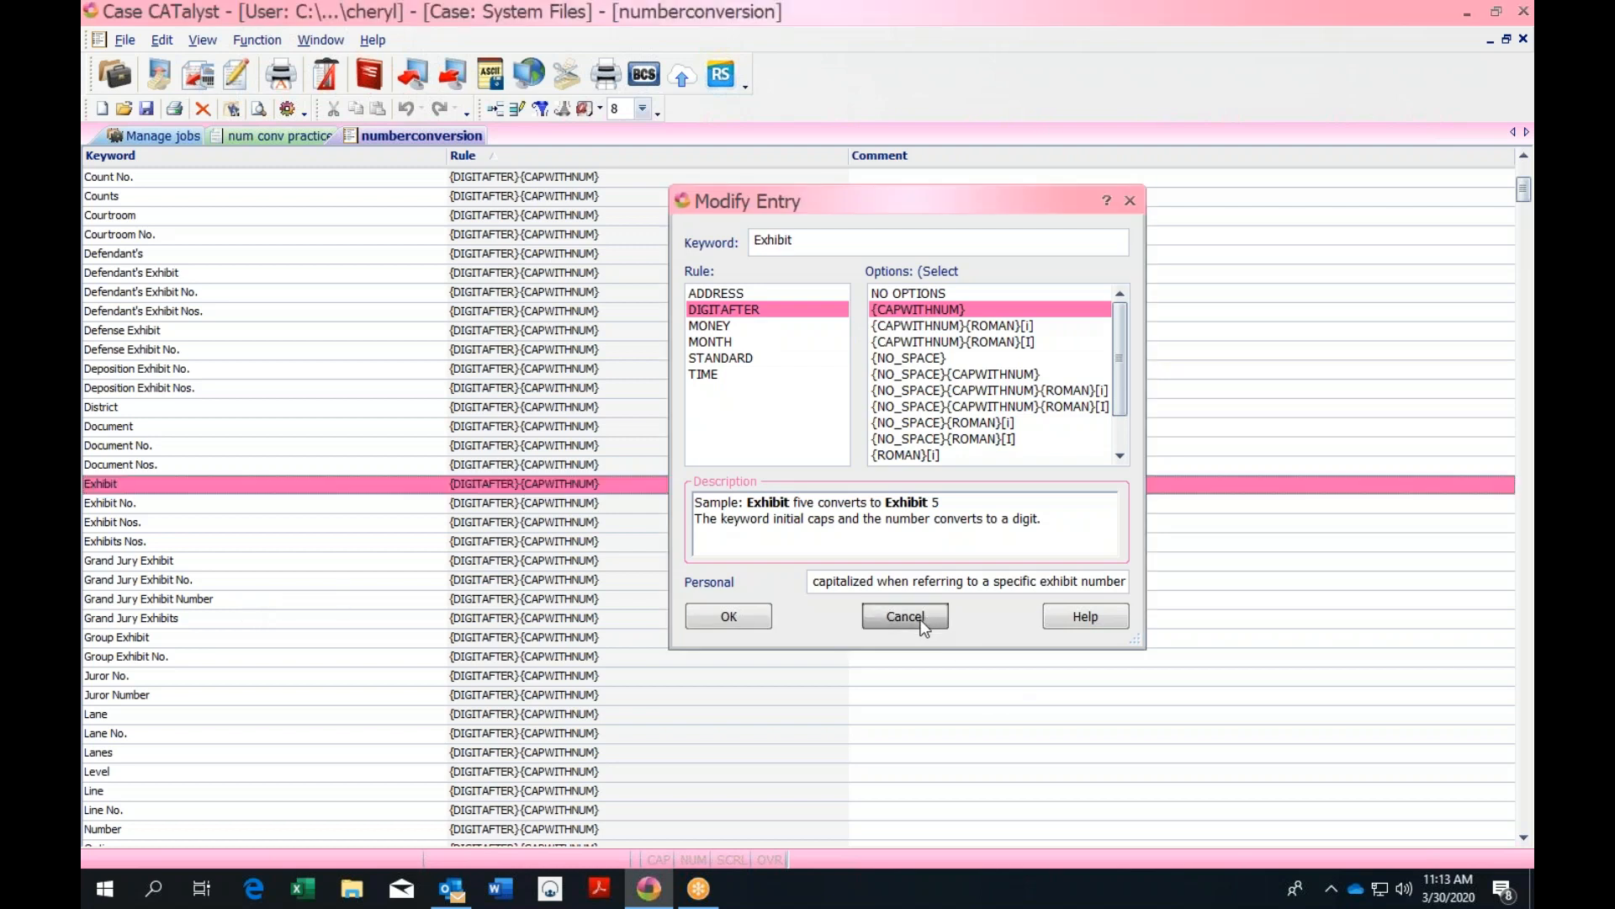
pyautogui.doubleClick(154, 581)
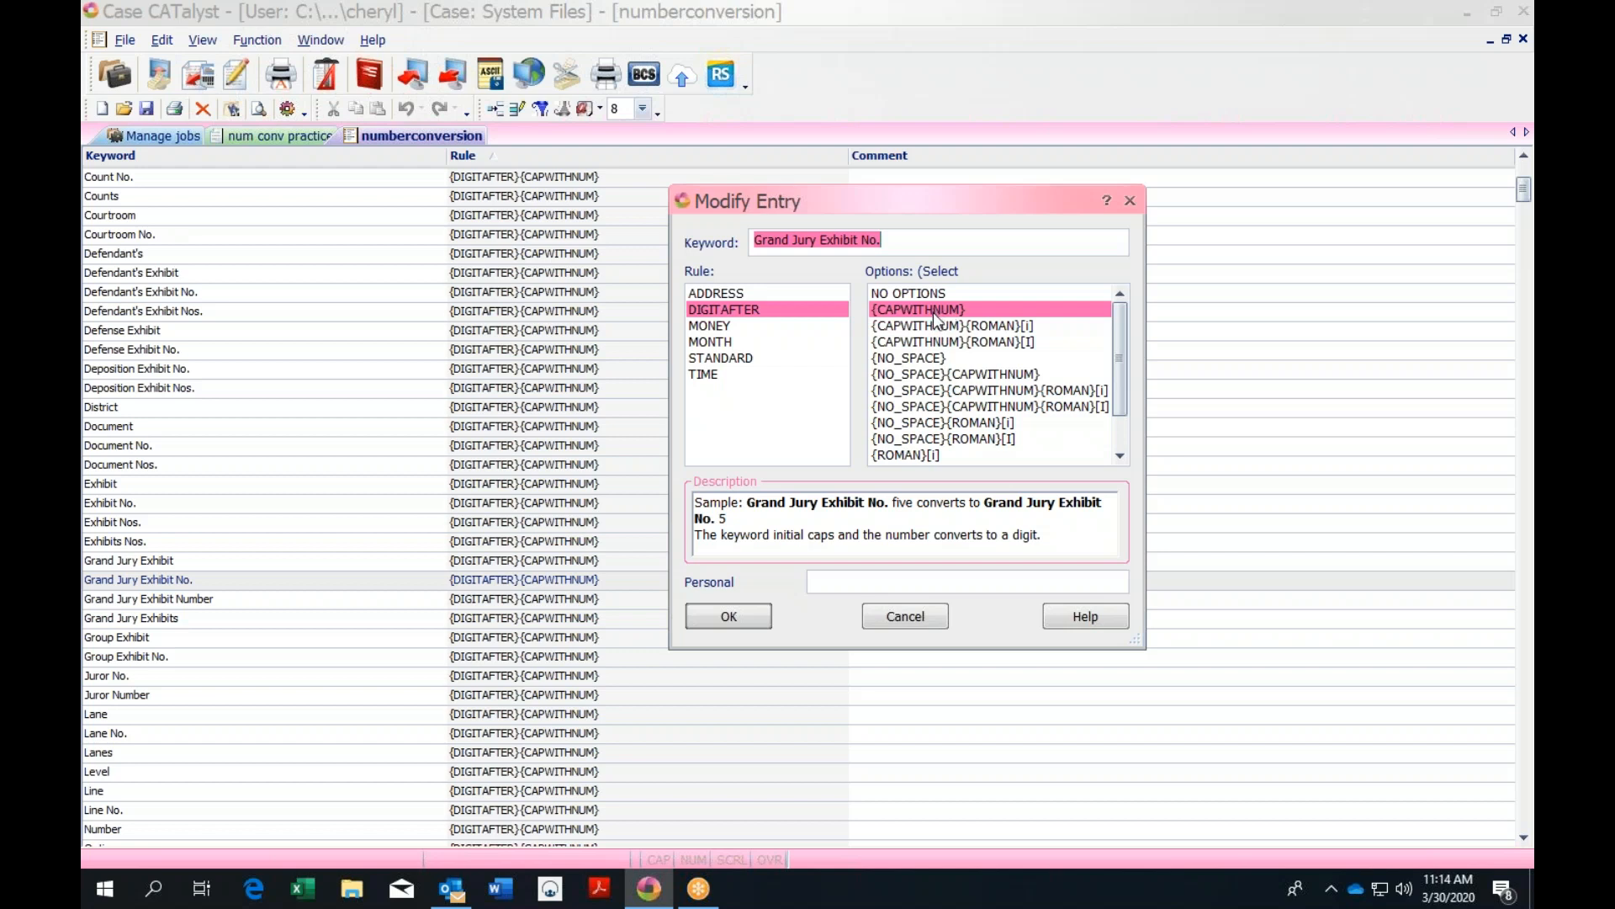
pyautogui.click(750, 621)
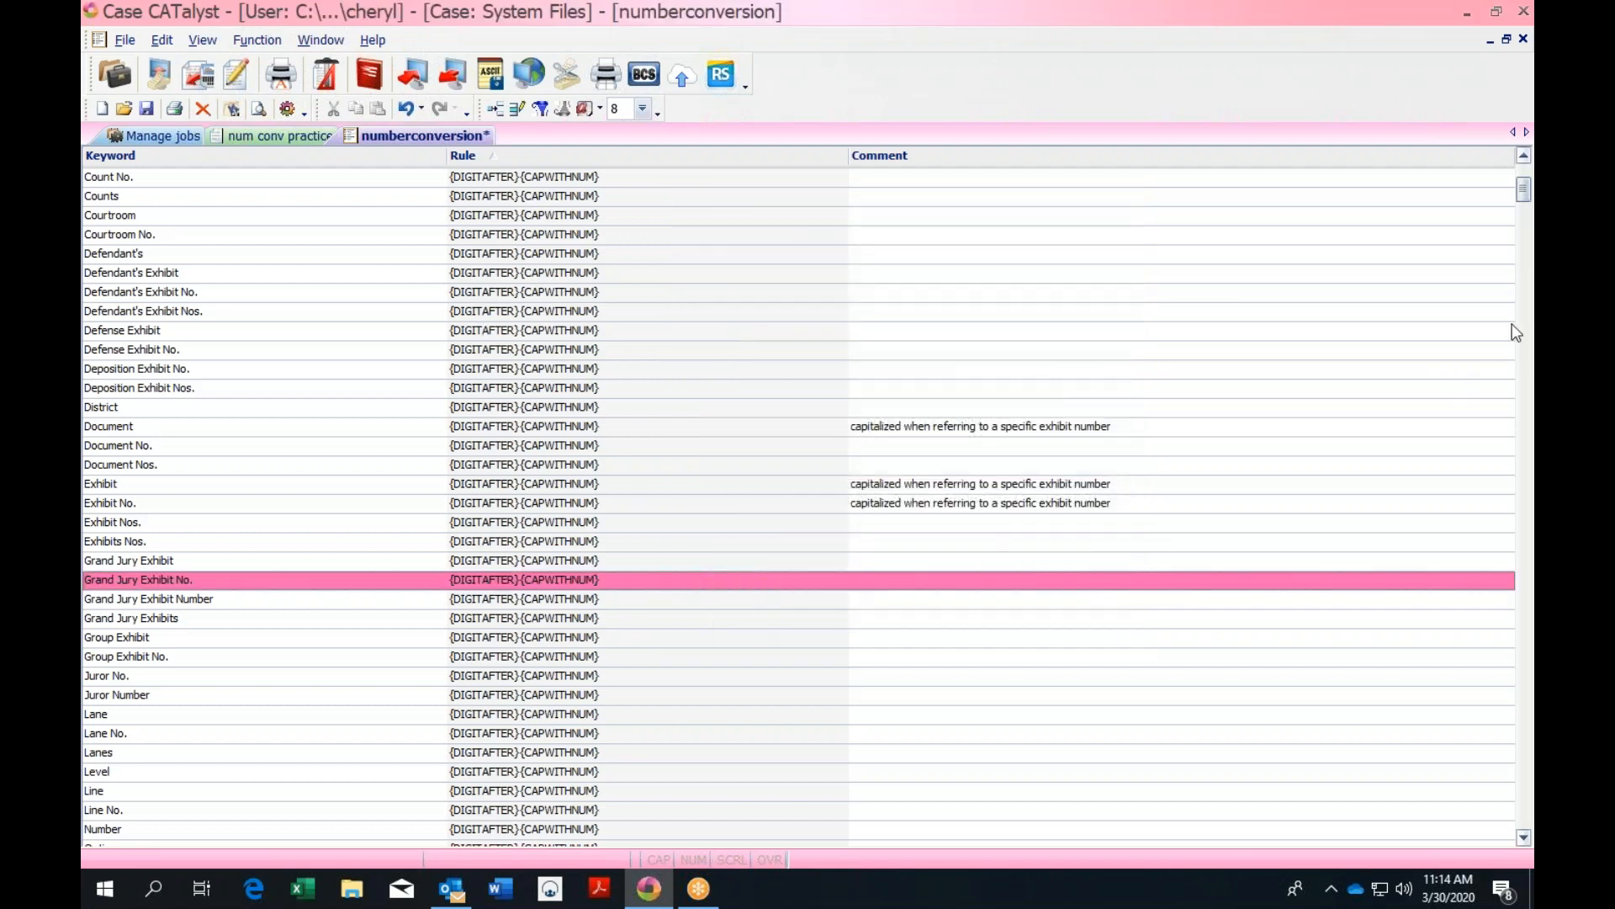
pyautogui.moveTo(1523, 191); pyautogui.dragTo(1528, 210)
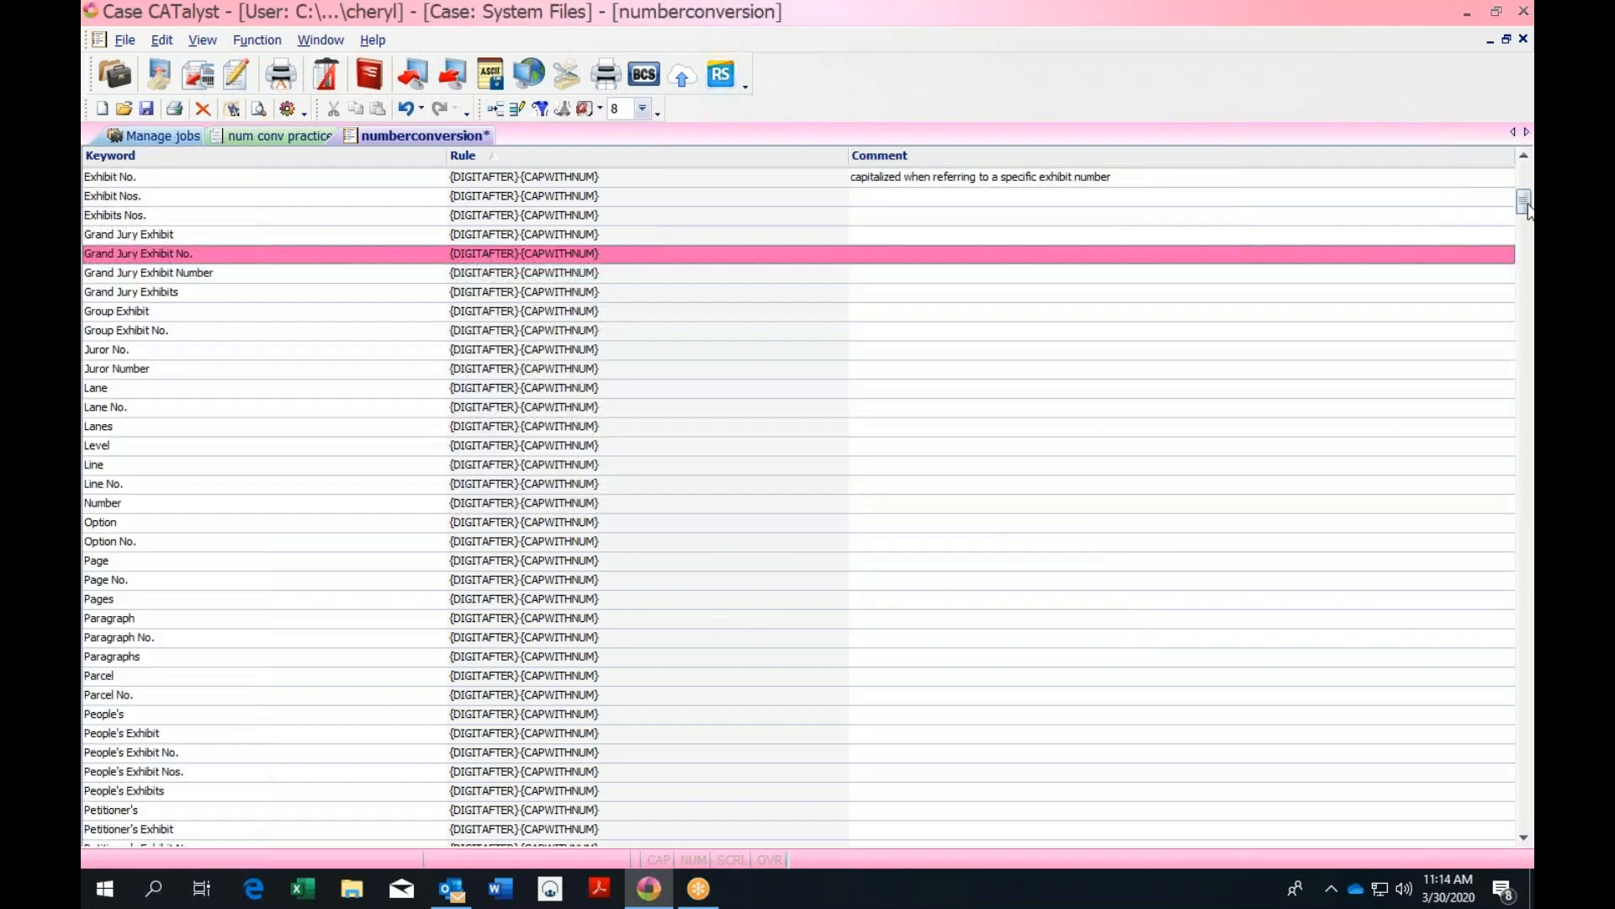
pyautogui.click(160, 567)
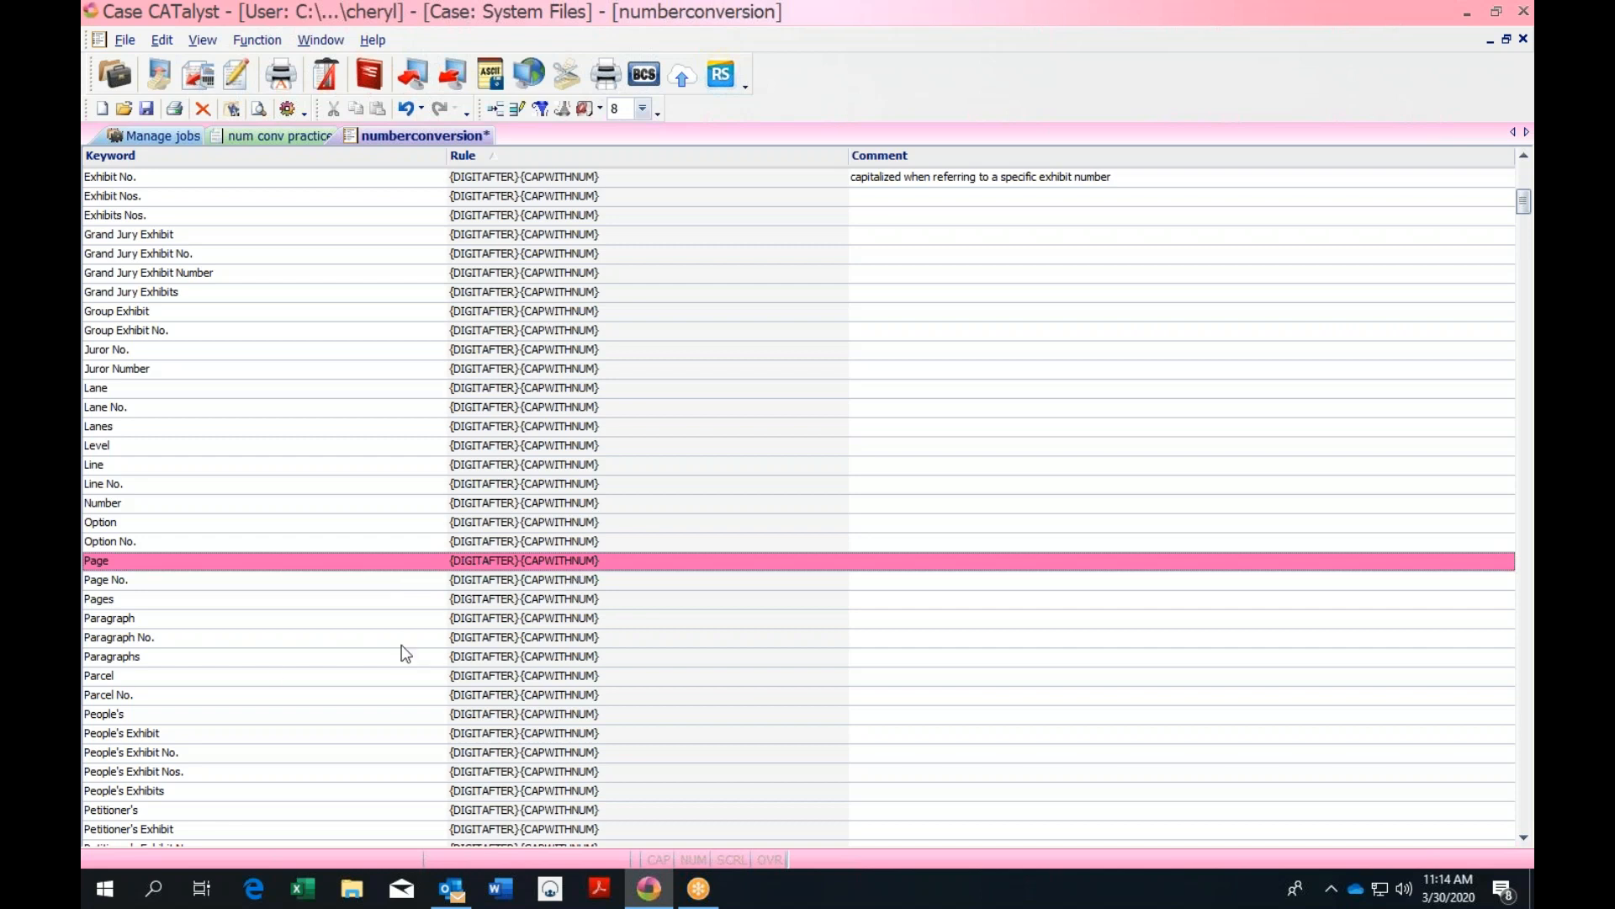
pyautogui.doubleClick(131, 740)
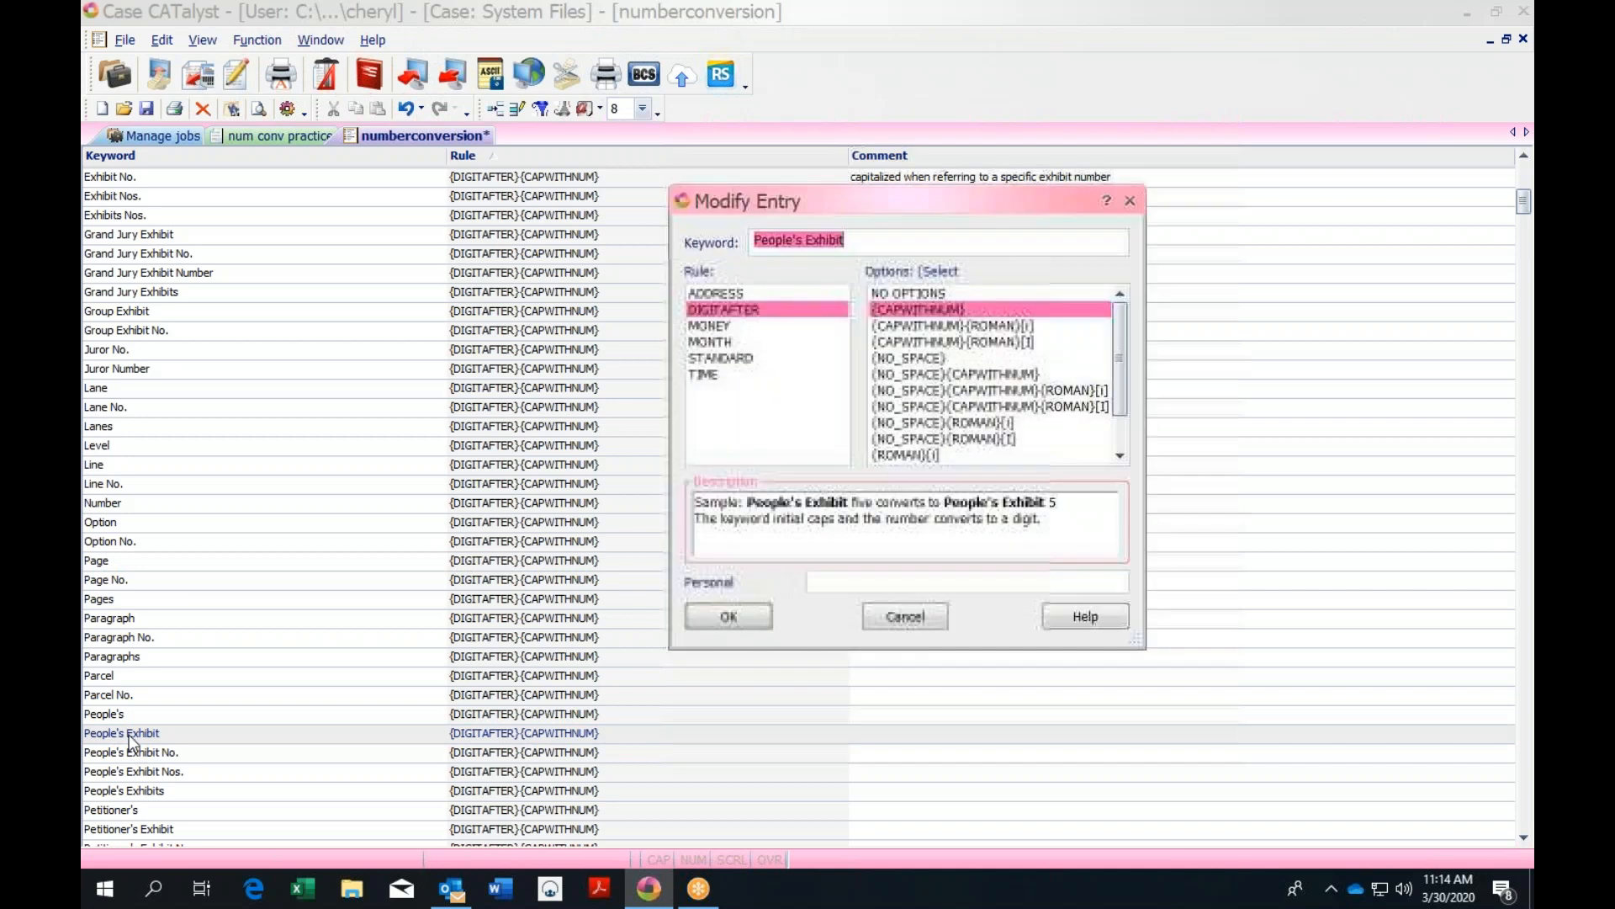
pyautogui.click(1130, 201)
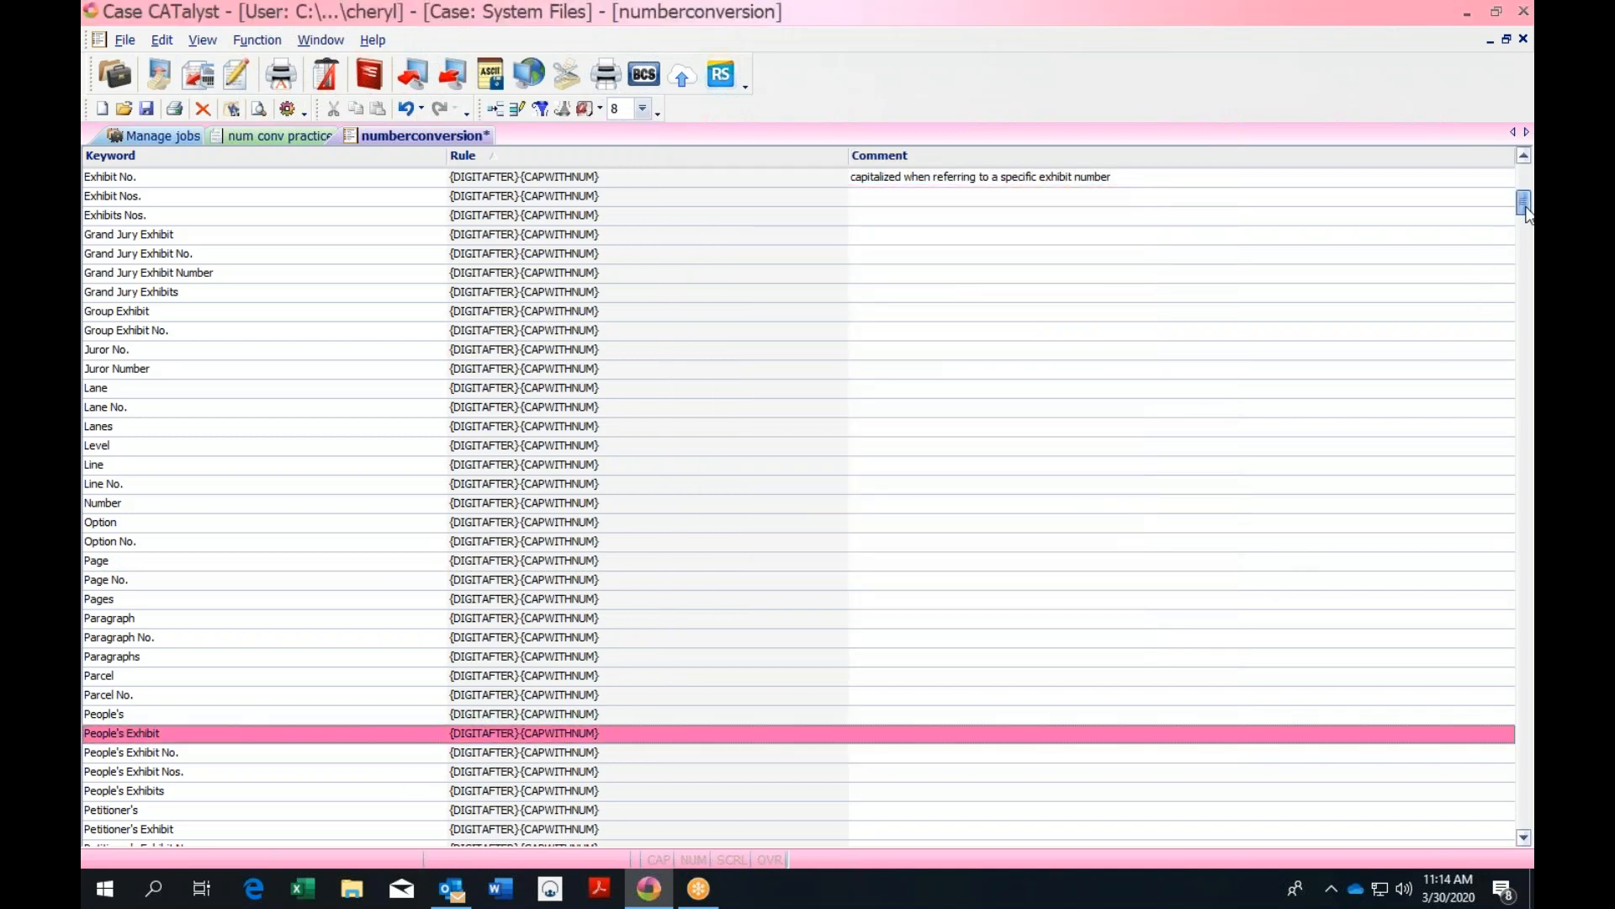
pyautogui.moveTo(1525, 209); pyautogui.dragTo(1528, 228)
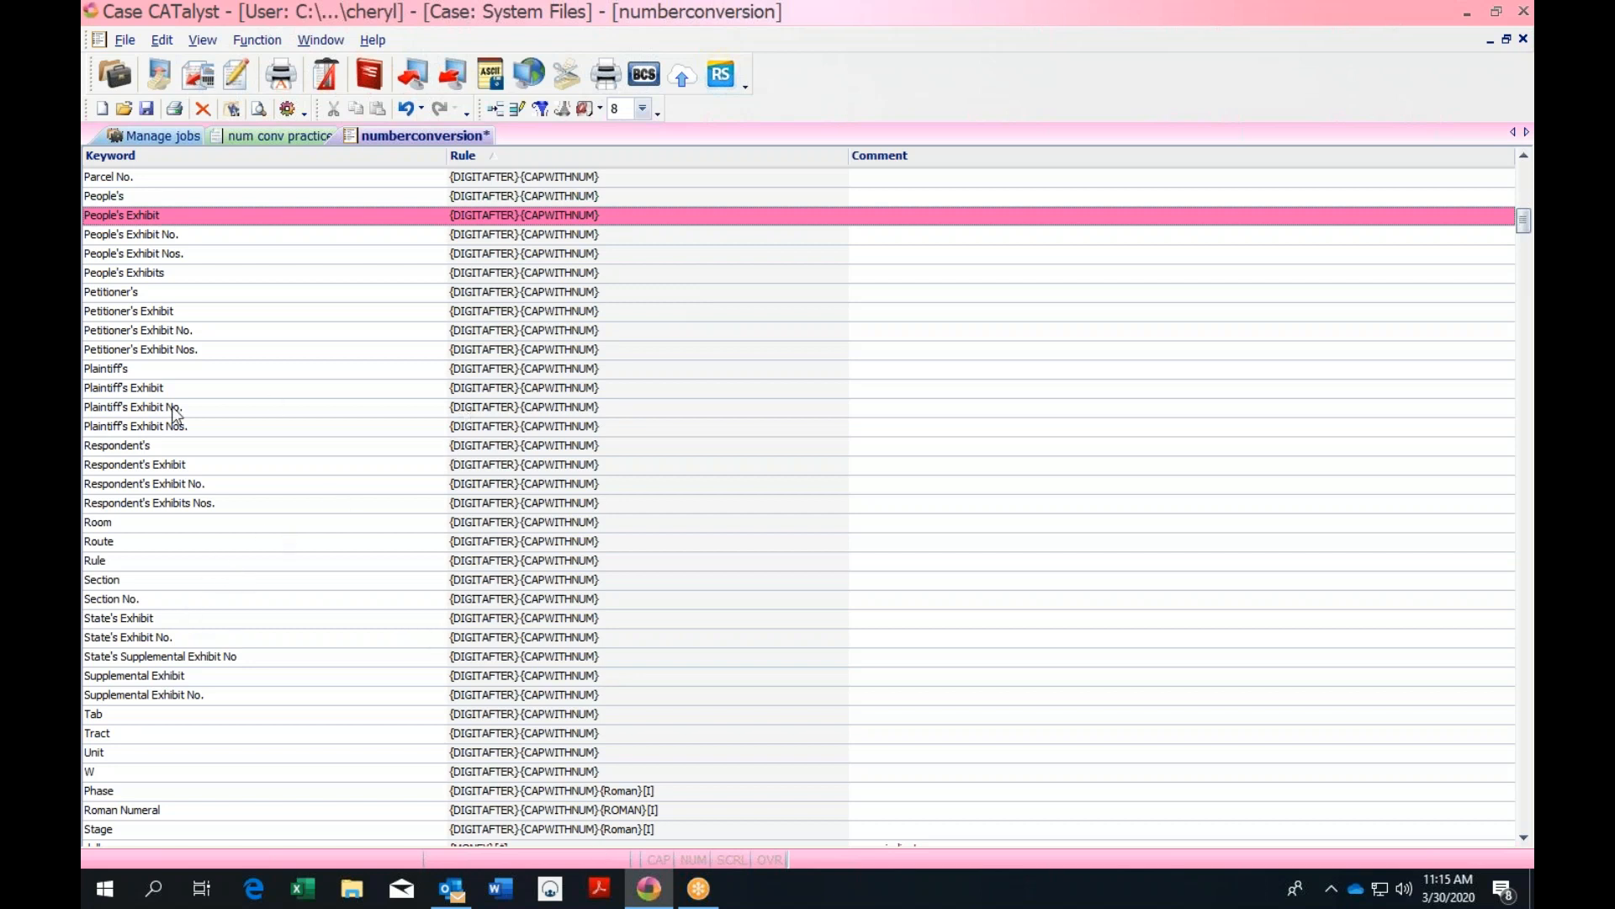
# Close numberconversion discarding changes, shrink the window, and launch ShareFile Desktop
pyautogui.click(1523, 40)
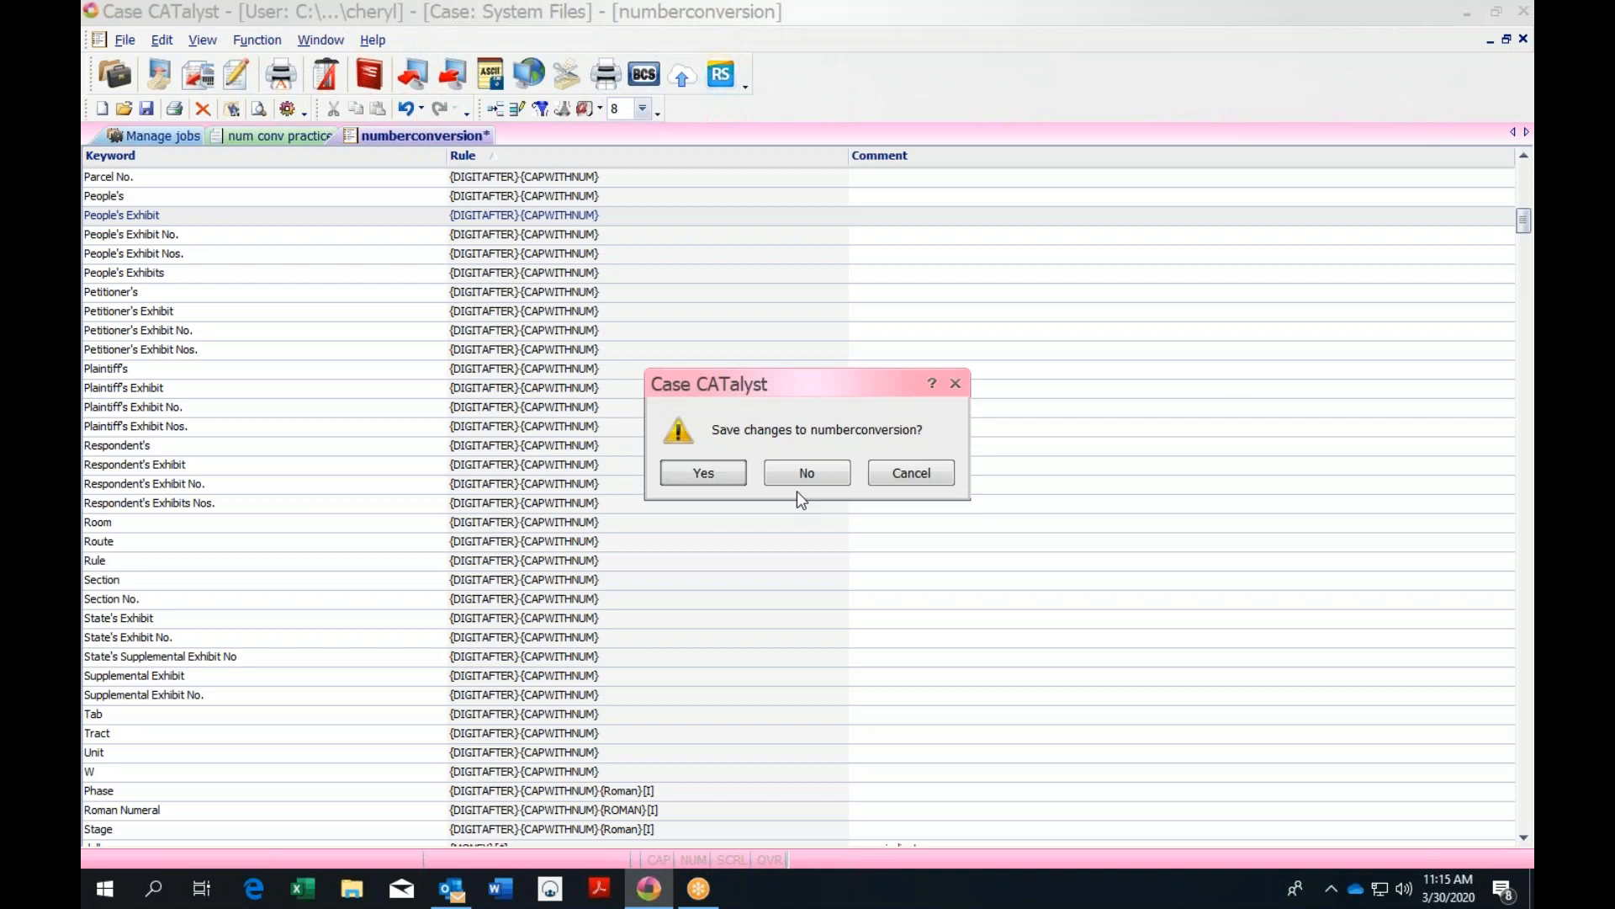
pyautogui.click(810, 482)
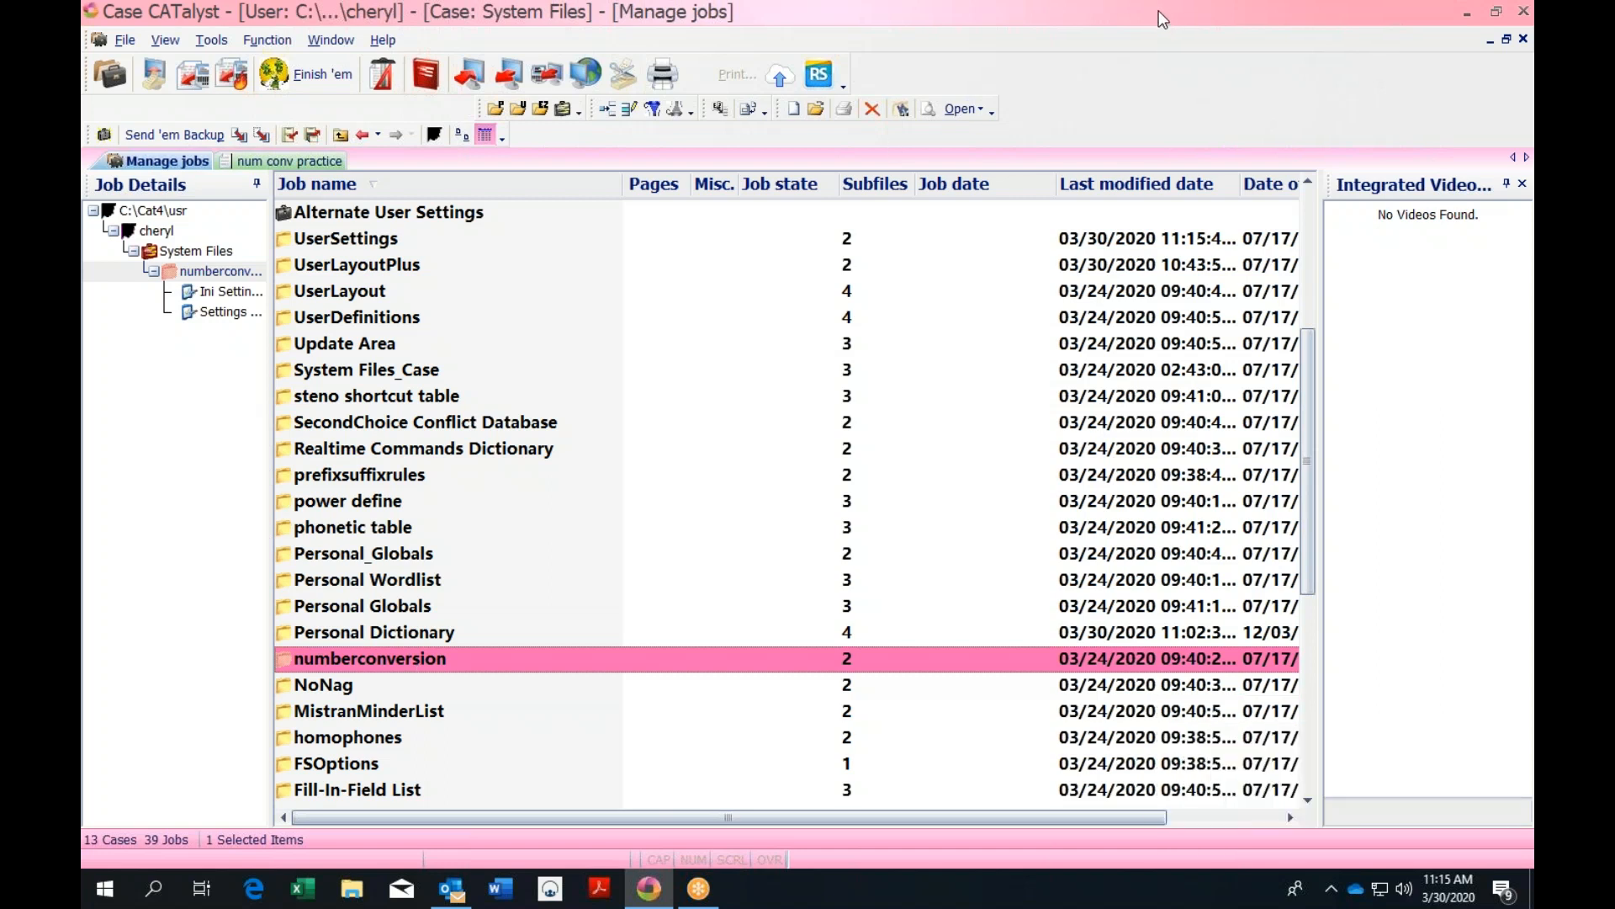
pyautogui.moveTo(1154, 5); pyautogui.dragTo(1108, 190)
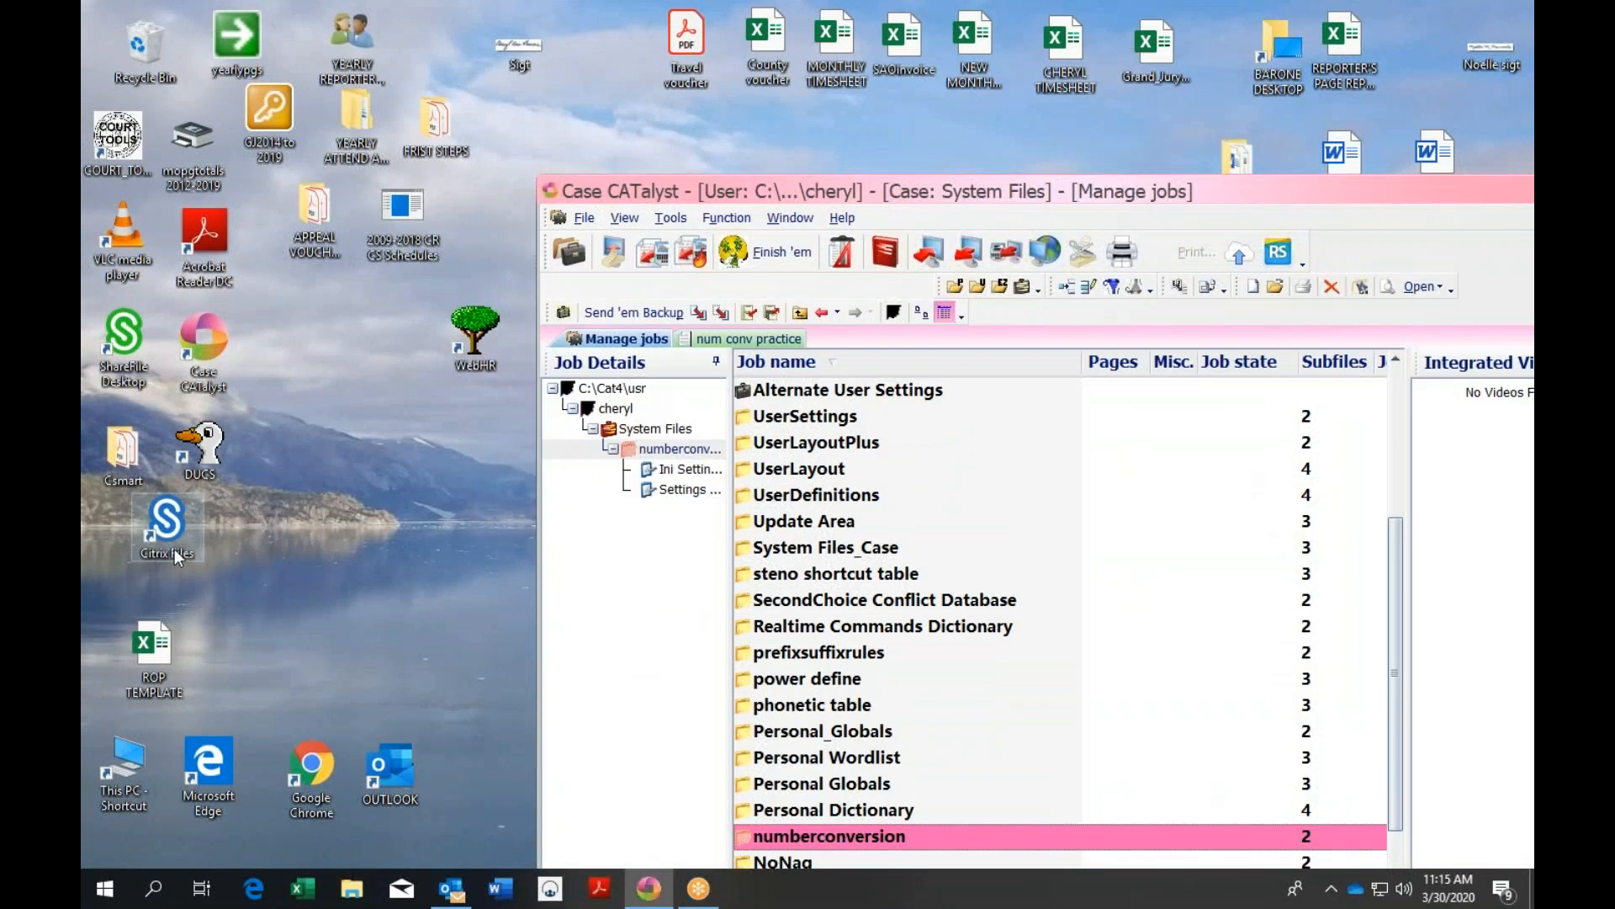
pyautogui.click(131, 324)
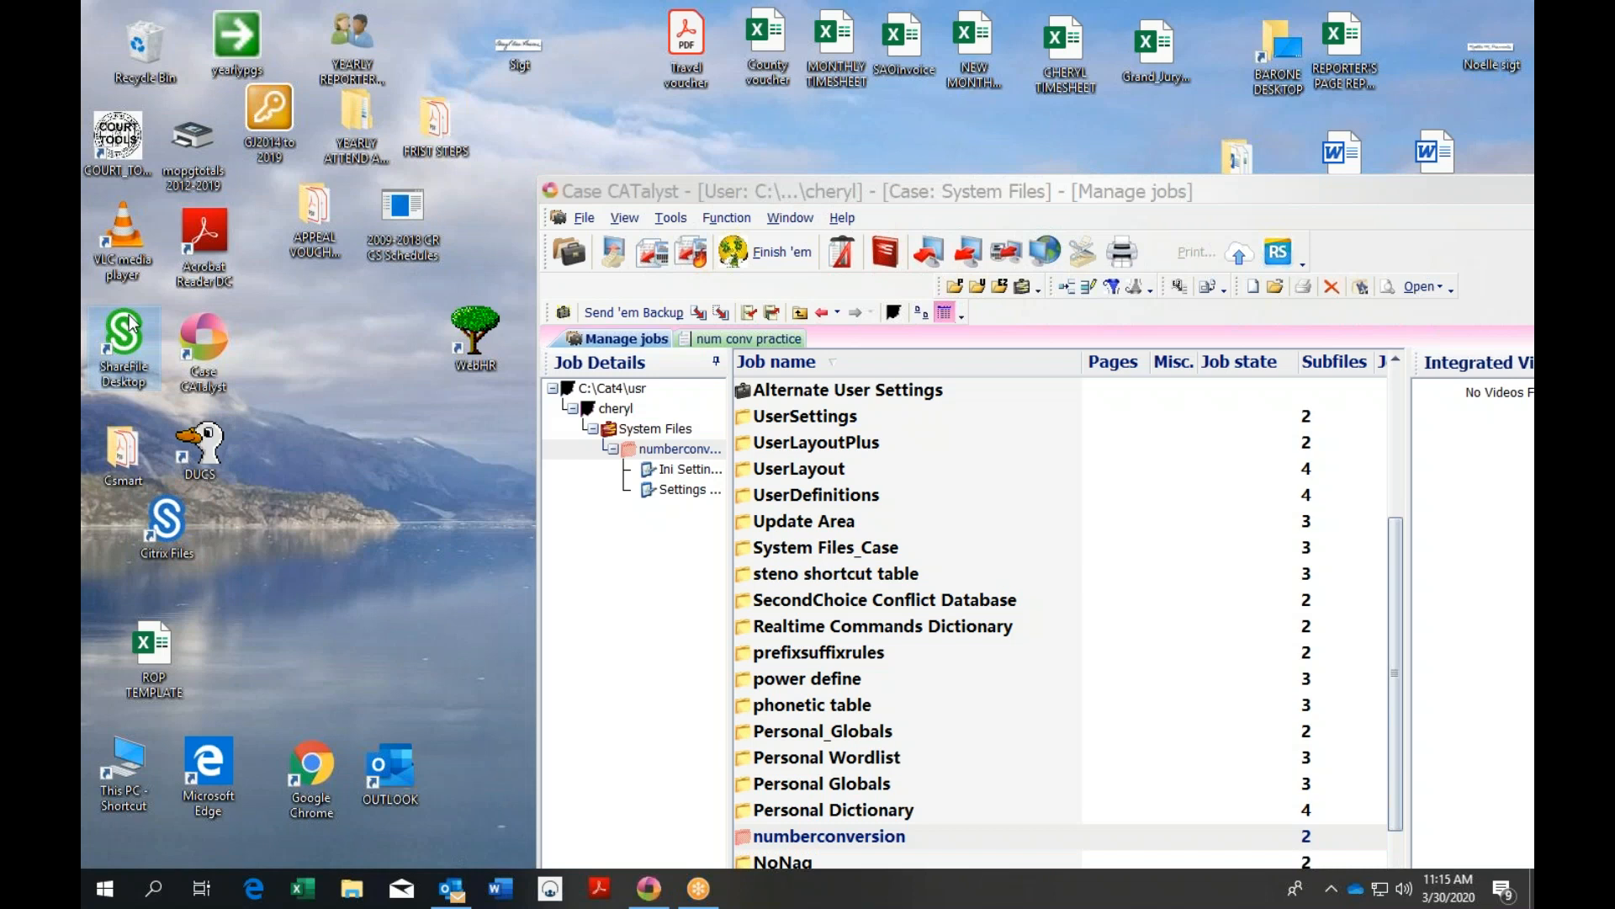
pyautogui.doubleClick(130, 320)
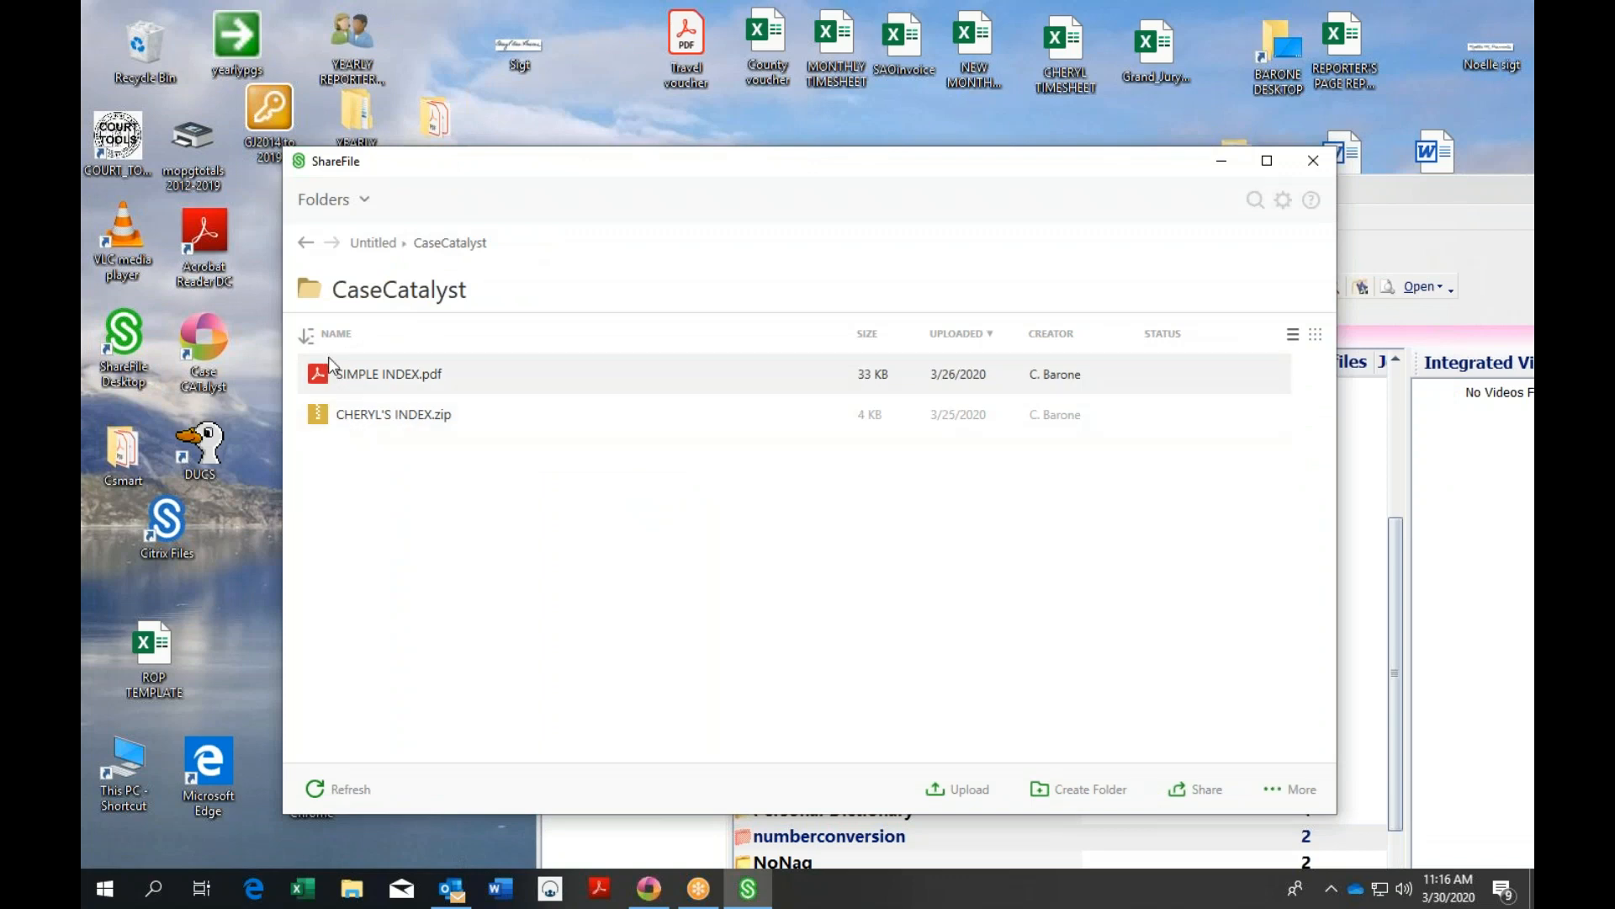
# Go back to the ShareFile folder list and open the CaseCatalyst folder
pyautogui.click(306, 244)
pyautogui.click(372, 414)
pyautogui.doubleClick(372, 414)
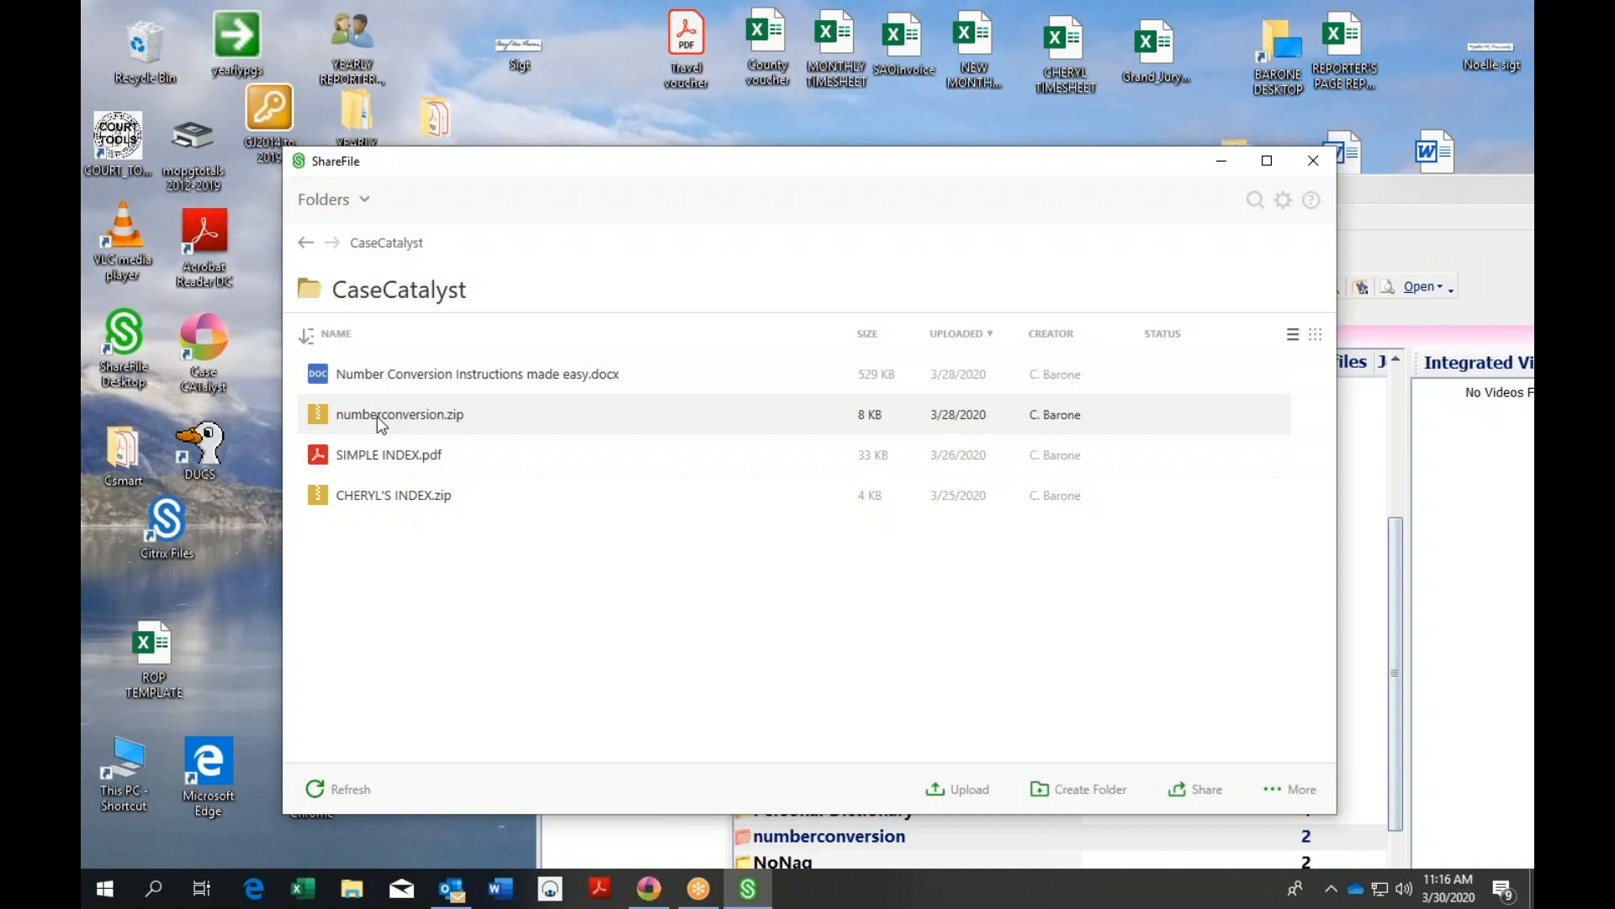
# Download numberconversion.zip to the Desktop, then close ShareFile
pyautogui.click(352, 412)
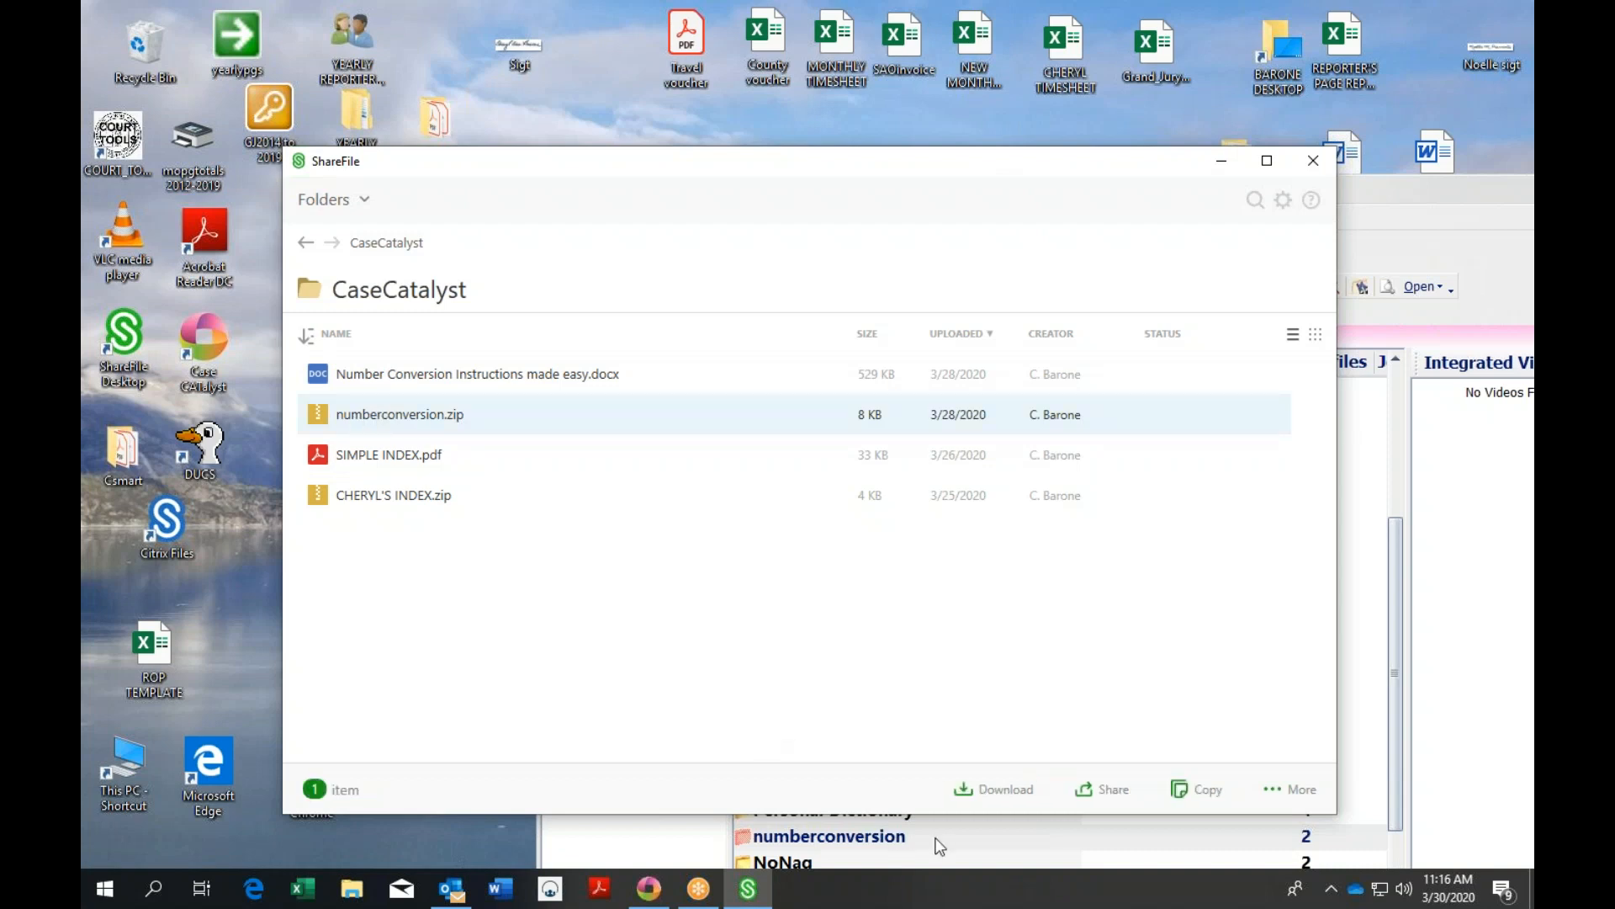
pyautogui.click(994, 795)
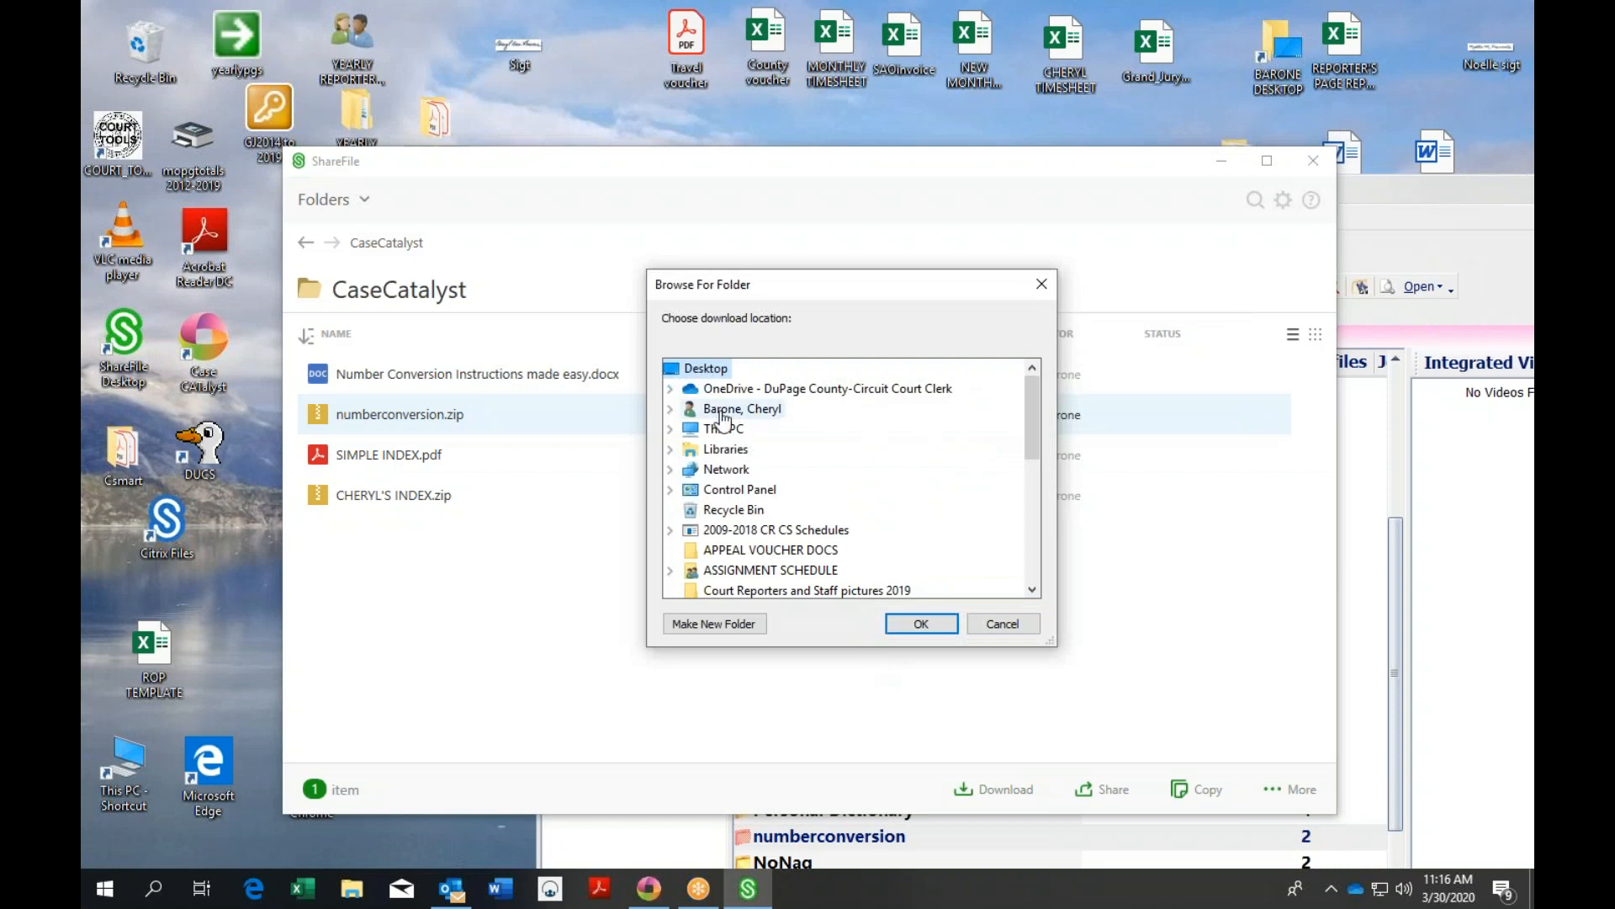
pyautogui.click(921, 623)
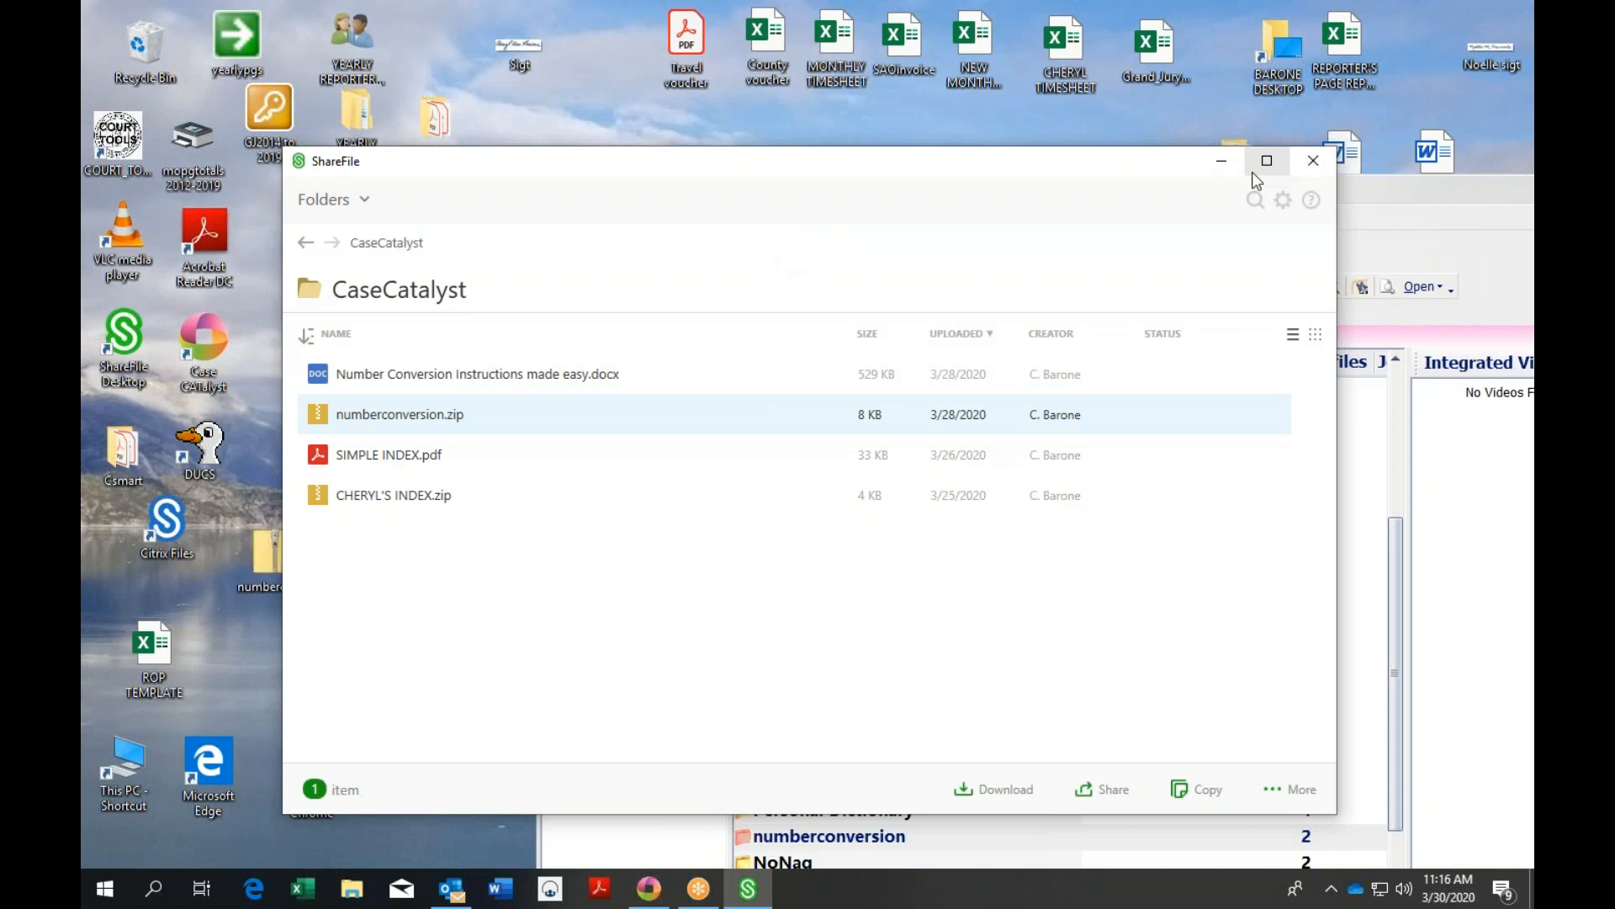
pyautogui.click(1313, 161)
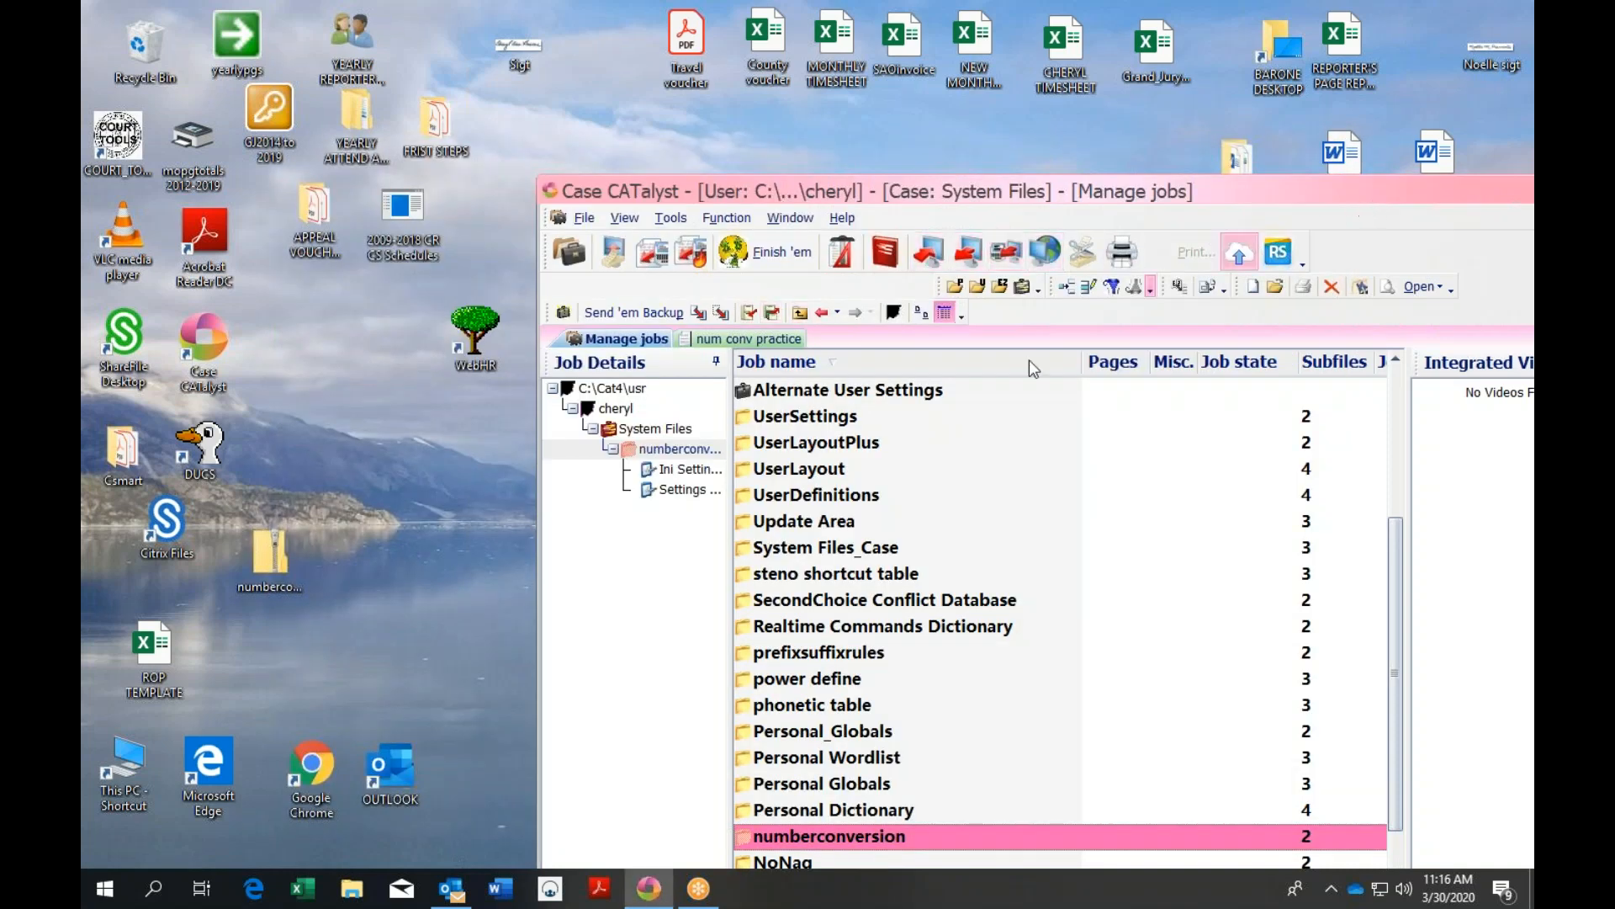
pyautogui.click(771, 314)
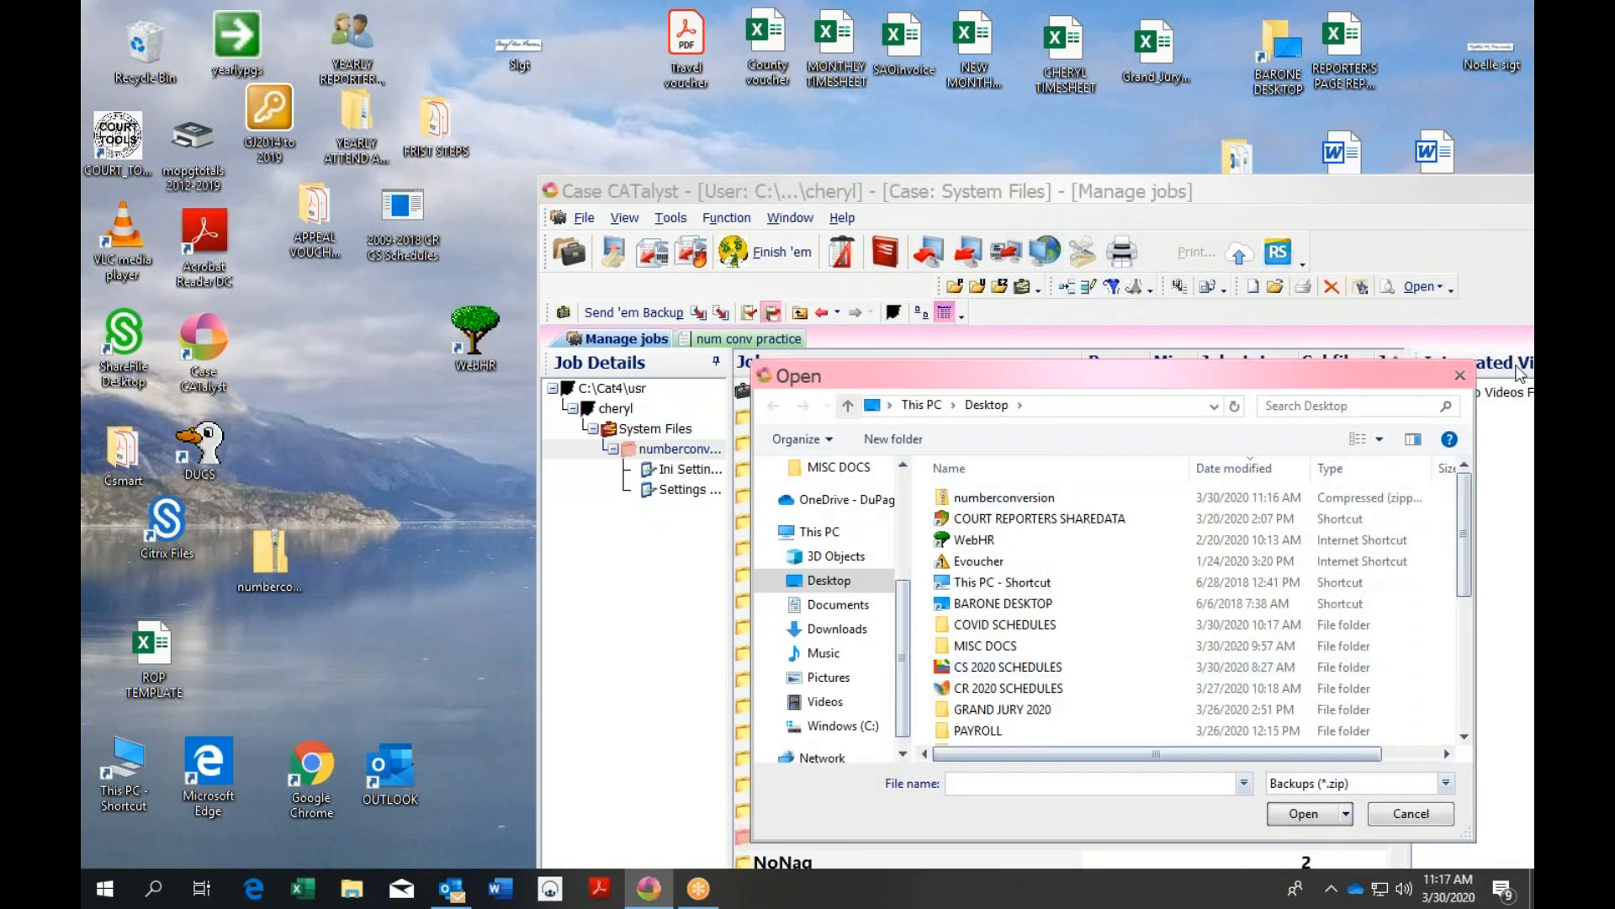
pyautogui.click(1460, 376)
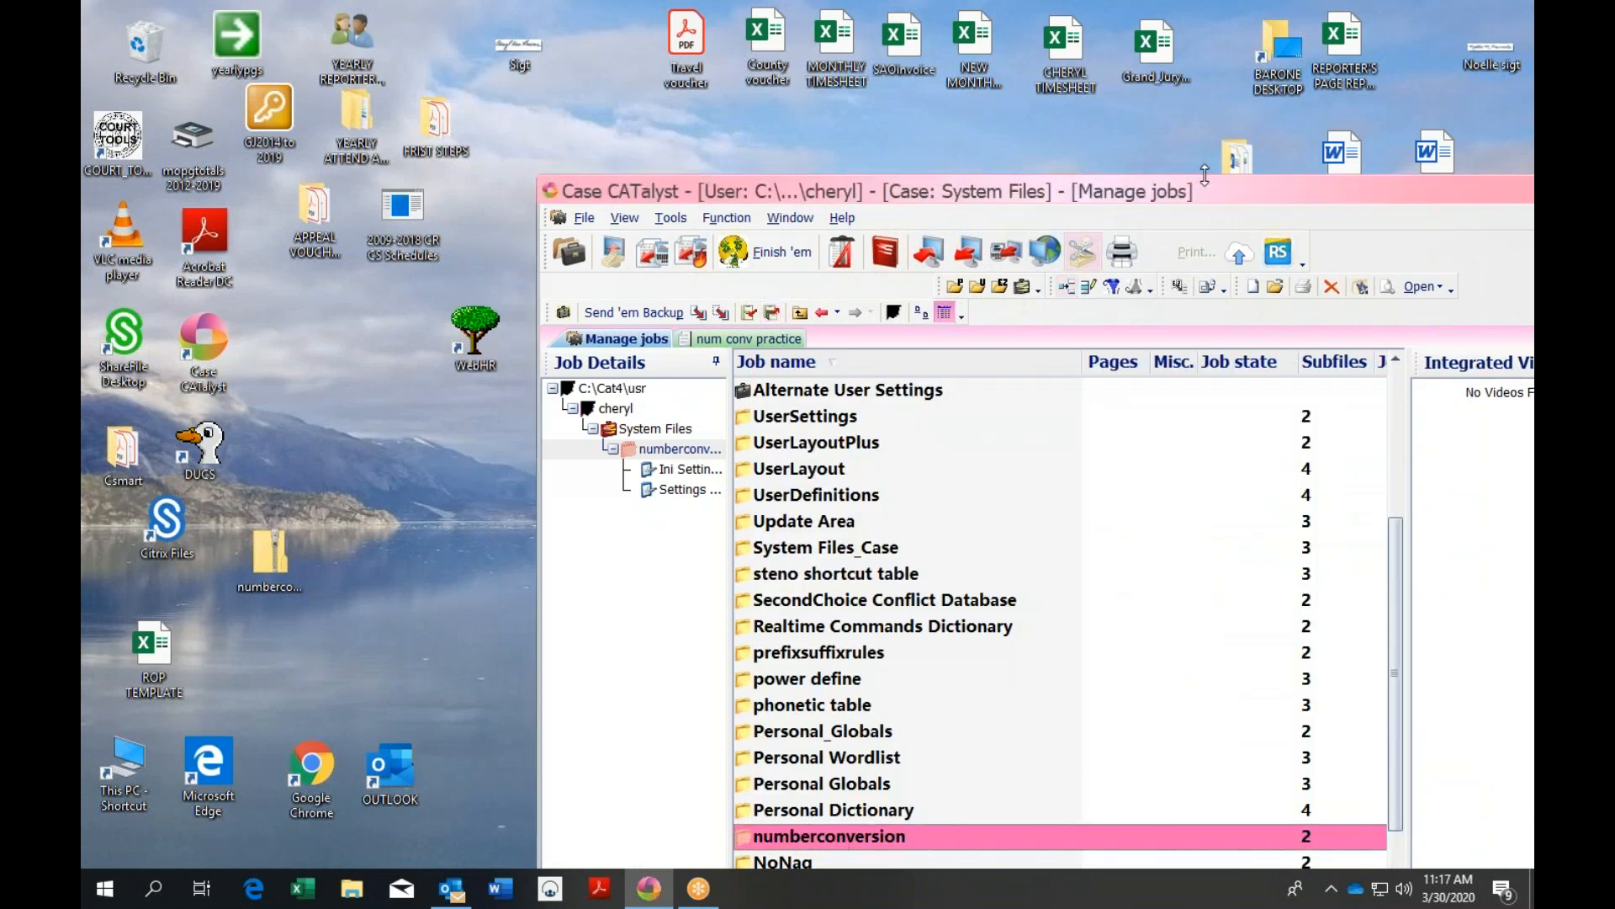
pyautogui.moveTo(1223, 193); pyautogui.dragTo(914, 77)
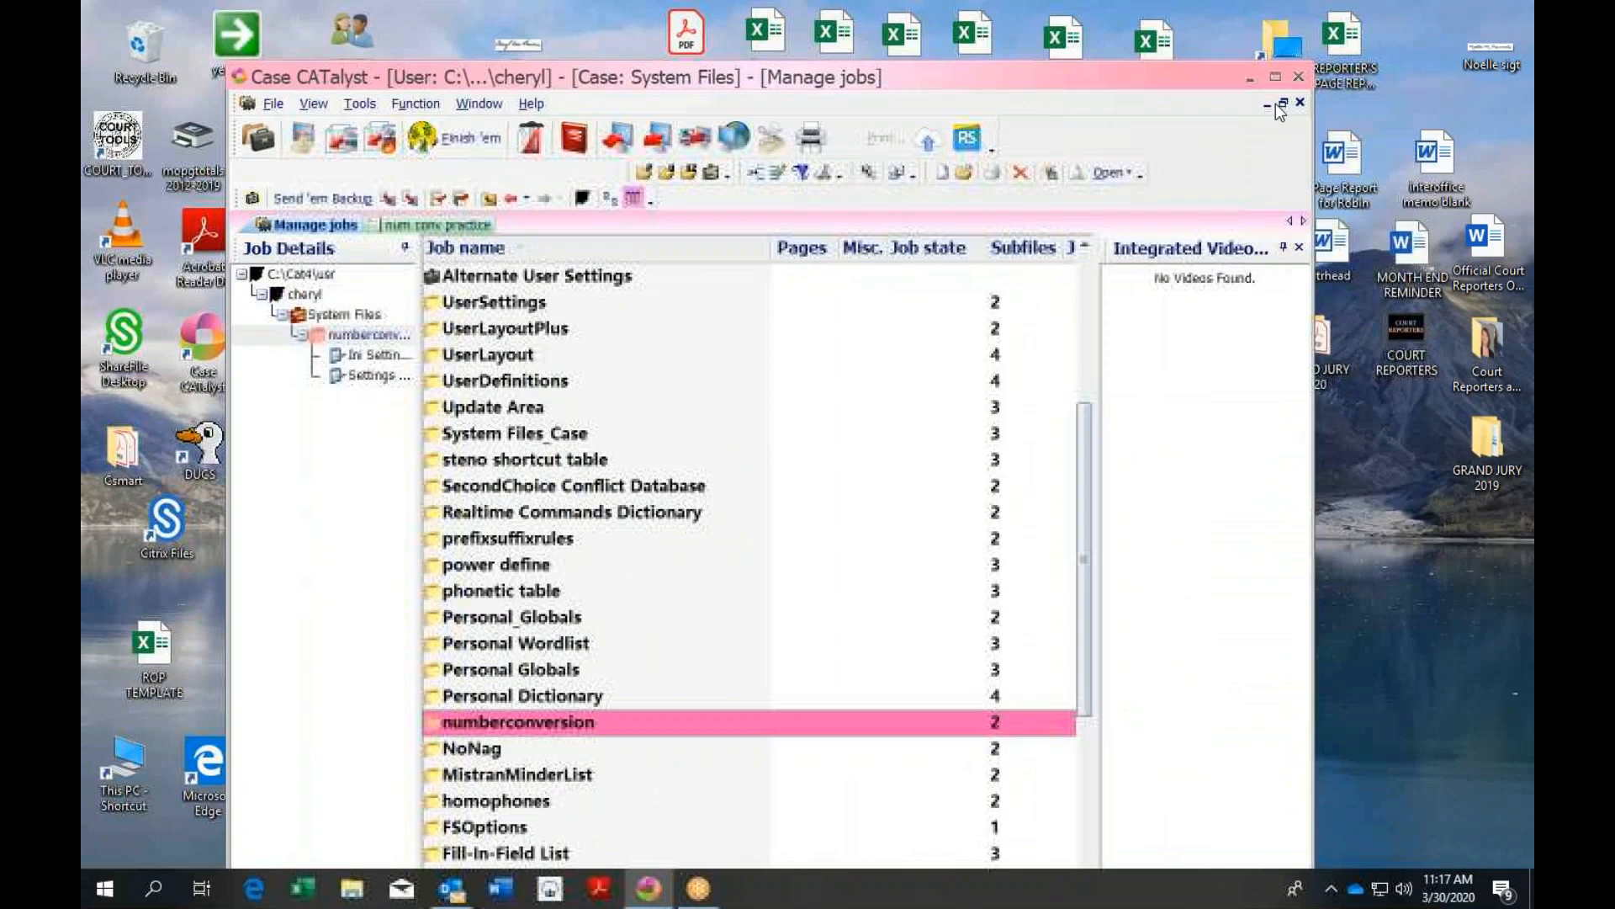
# Maximize Case CATalyst and scroll the System Files job list up to Realtime Commands Dictionary
pyautogui.click(1279, 75)
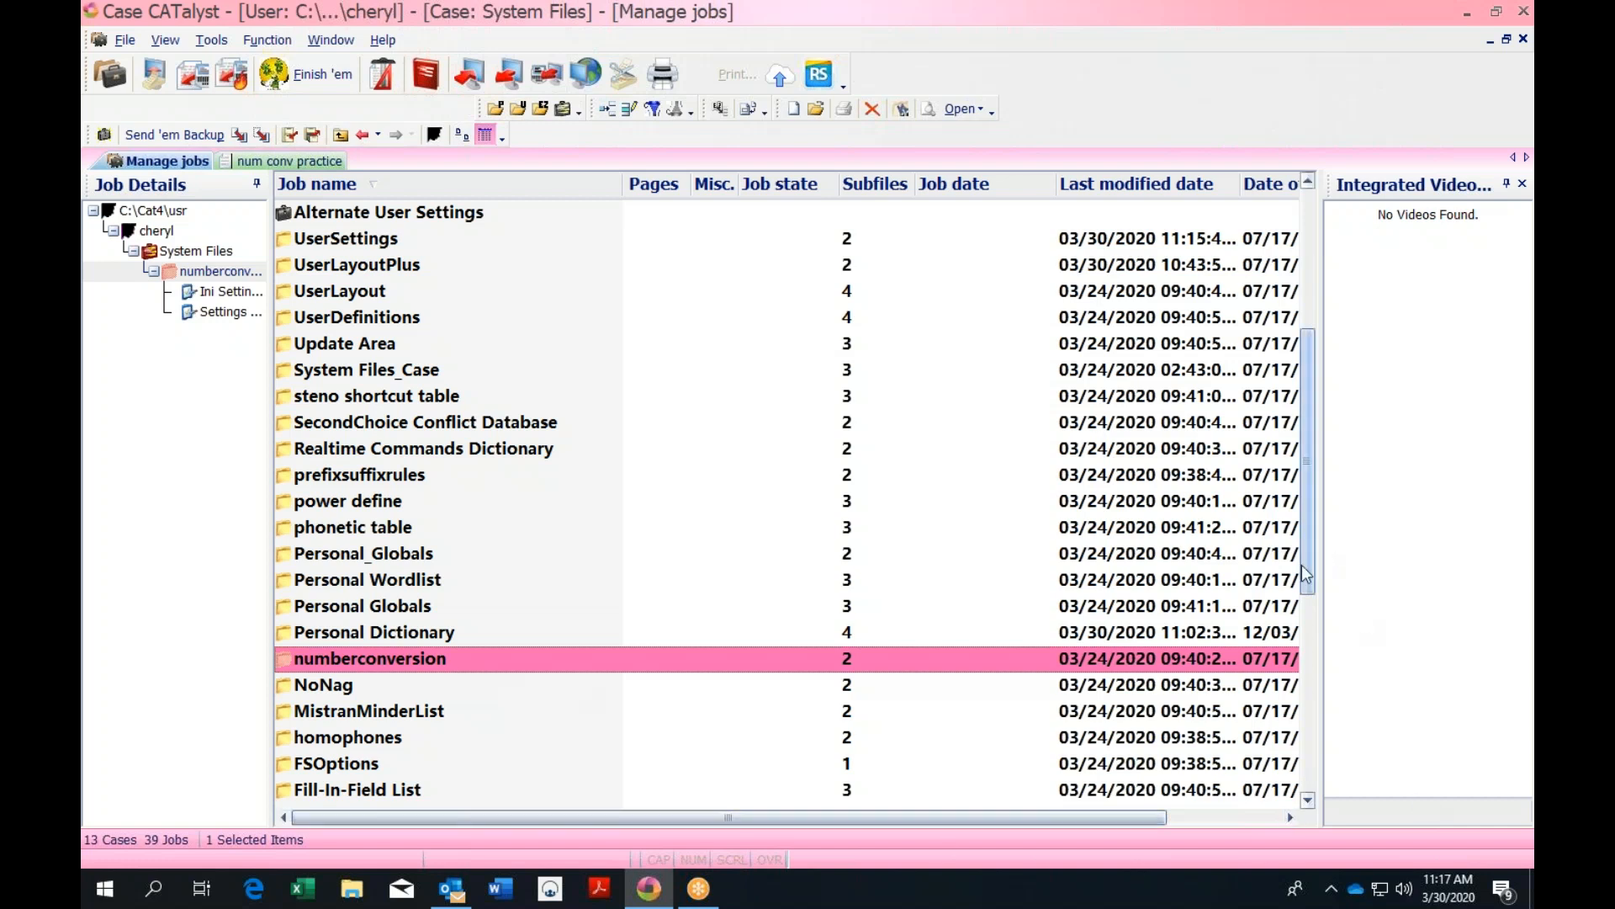
pyautogui.moveTo(1310, 548); pyautogui.dragTo(1334, 653)
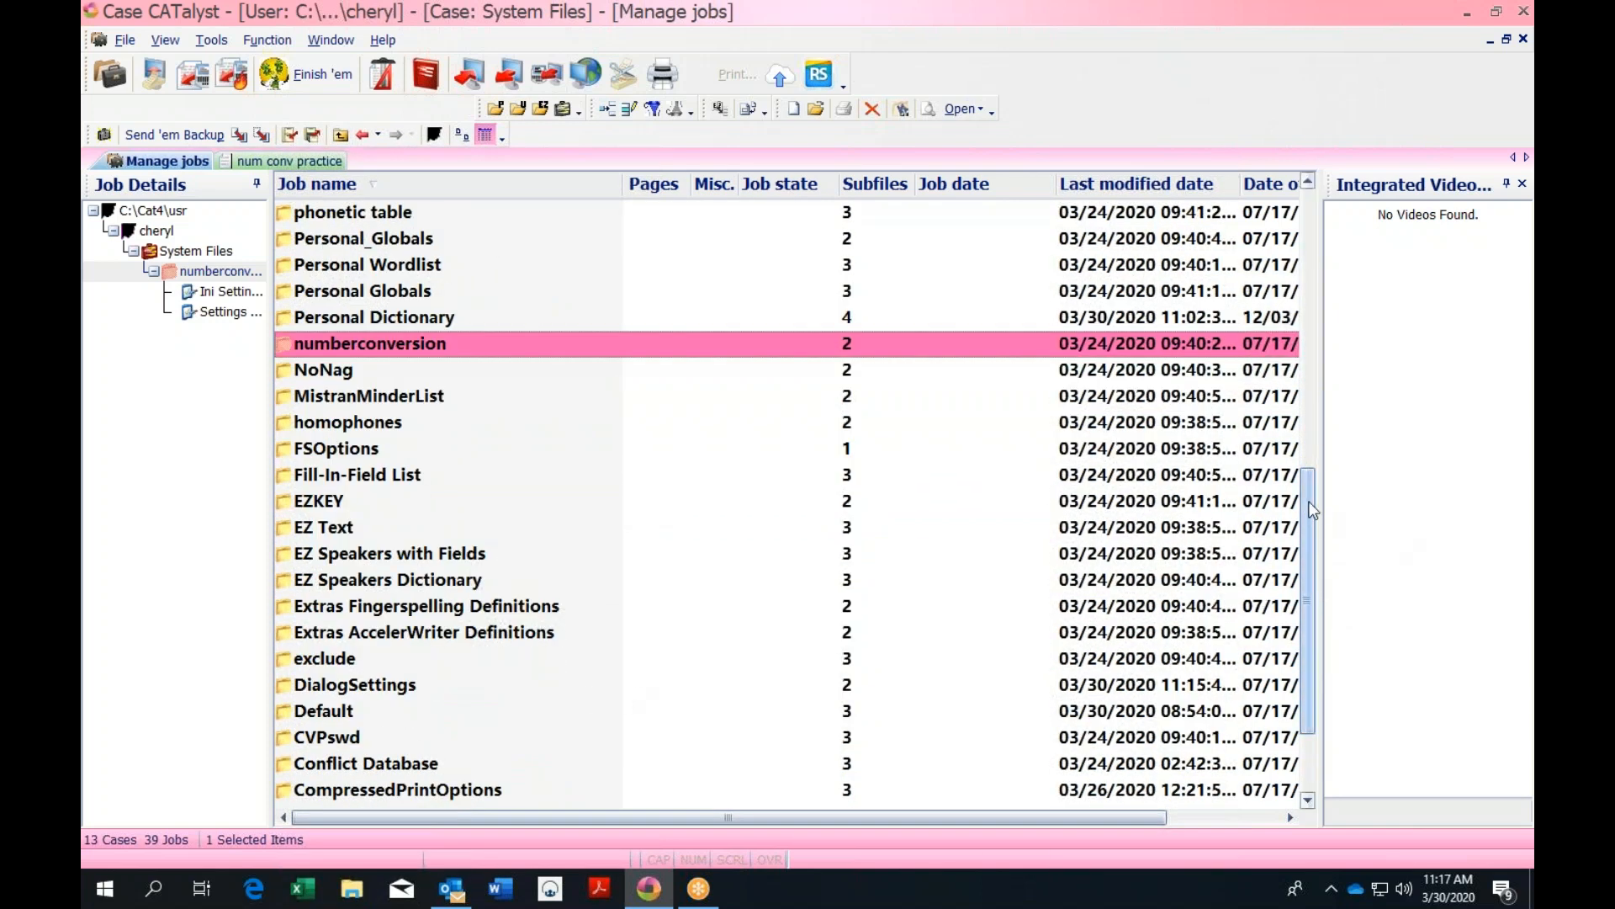
pyautogui.moveTo(1313, 510); pyautogui.dragTo(1306, 248)
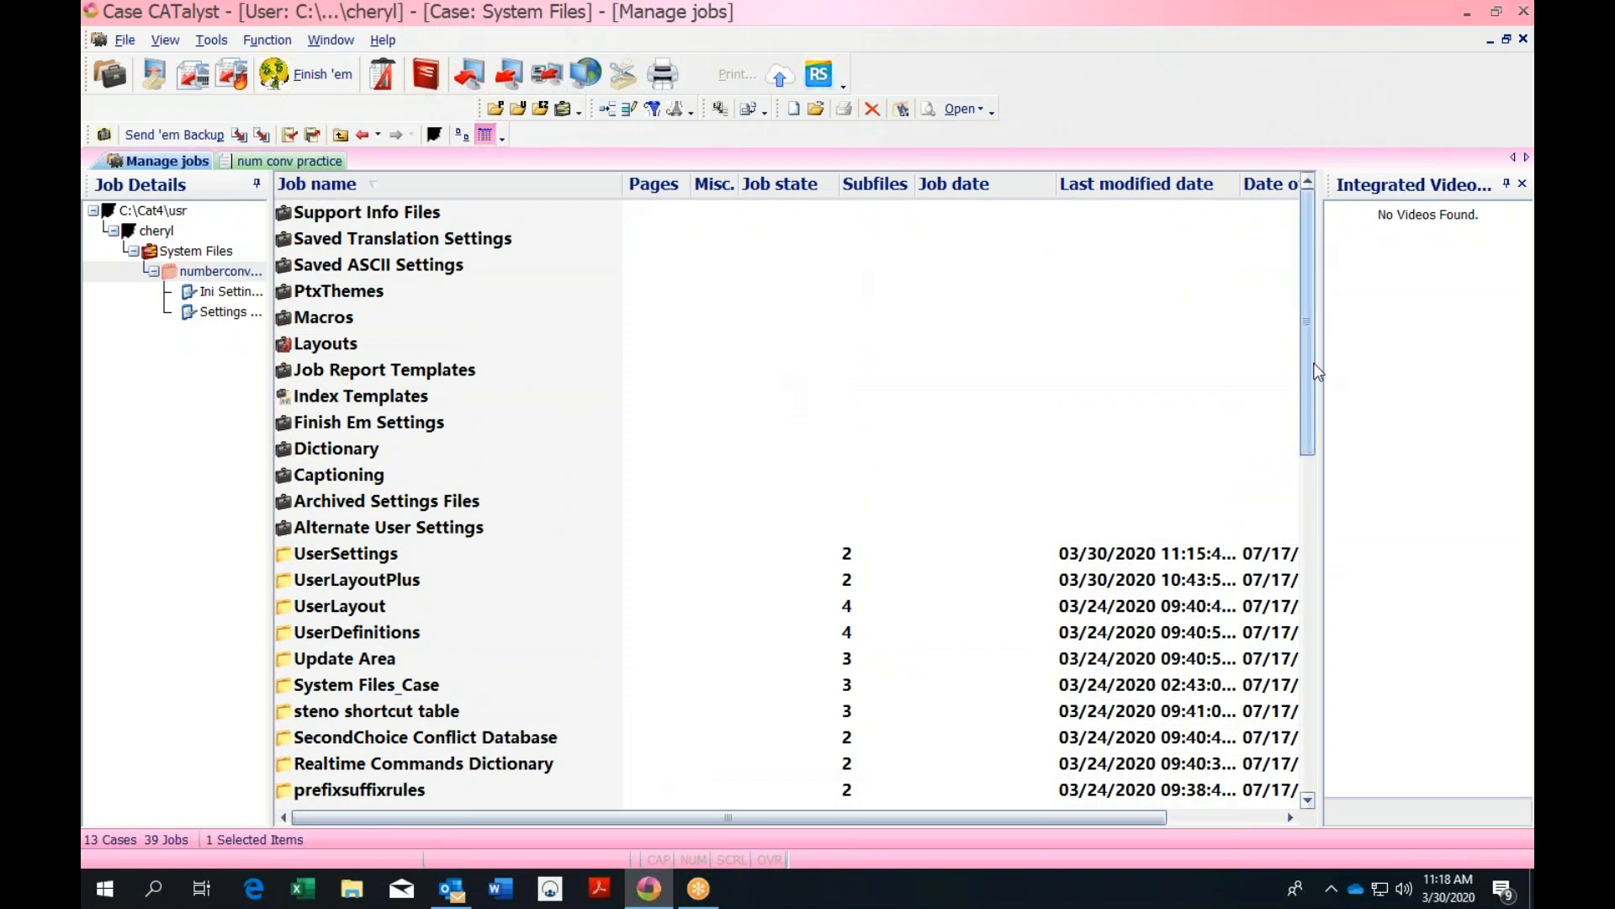
pyautogui.moveTo(1303, 334); pyautogui.dragTo(1306, 364)
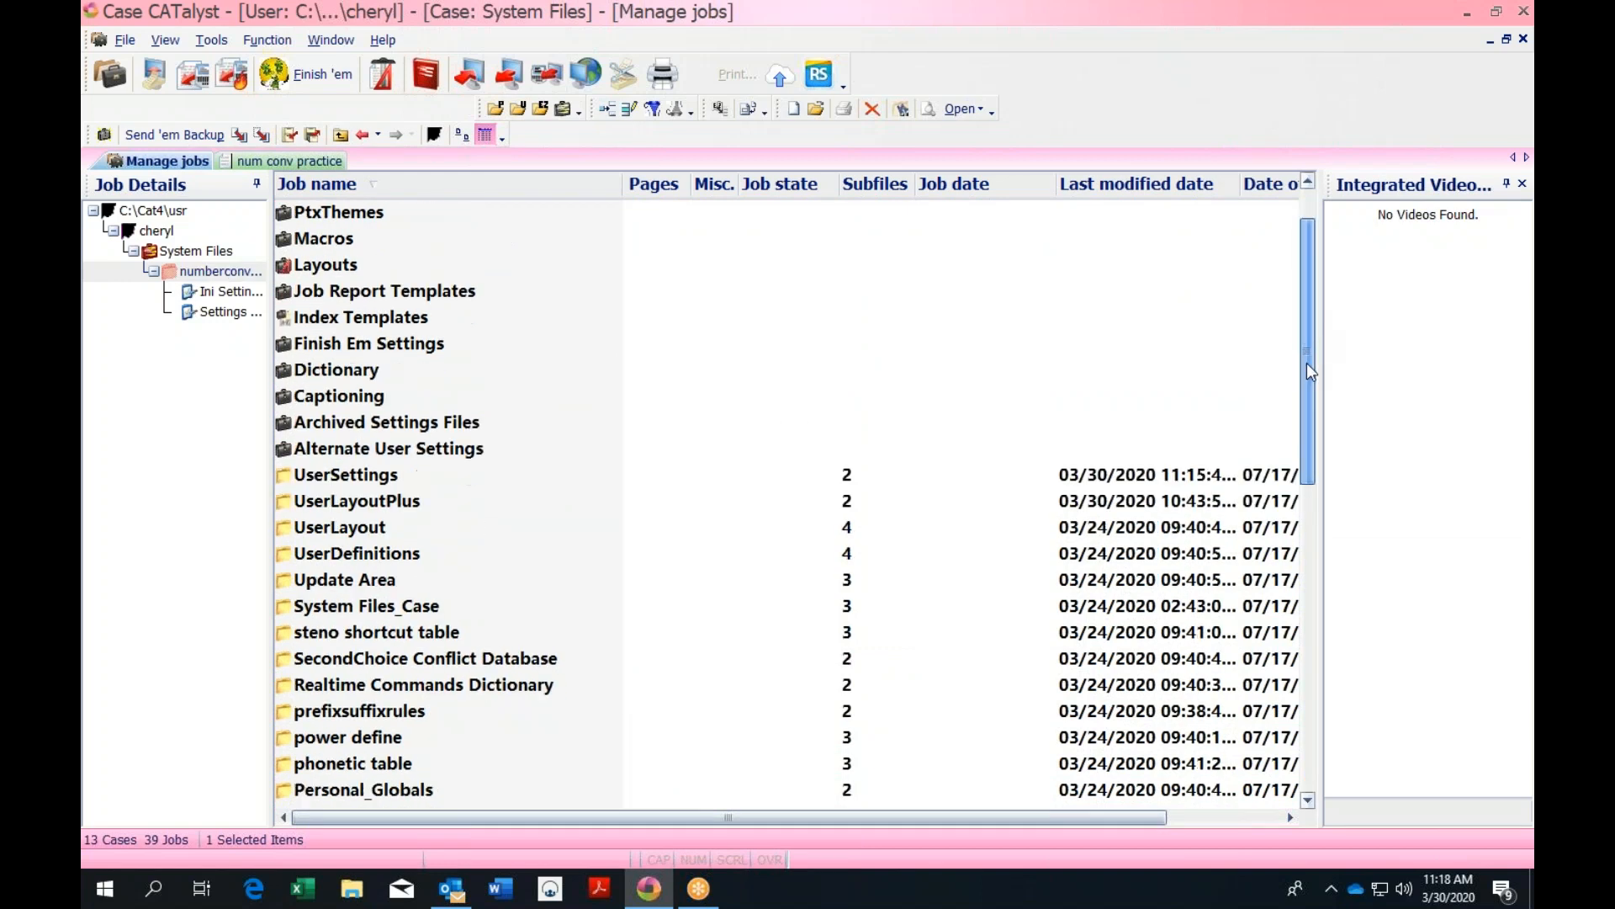
# Open the Realtime Commands Dictionary and filter its entries by entry type Number Trigger
pyautogui.doubleClick(523, 687)
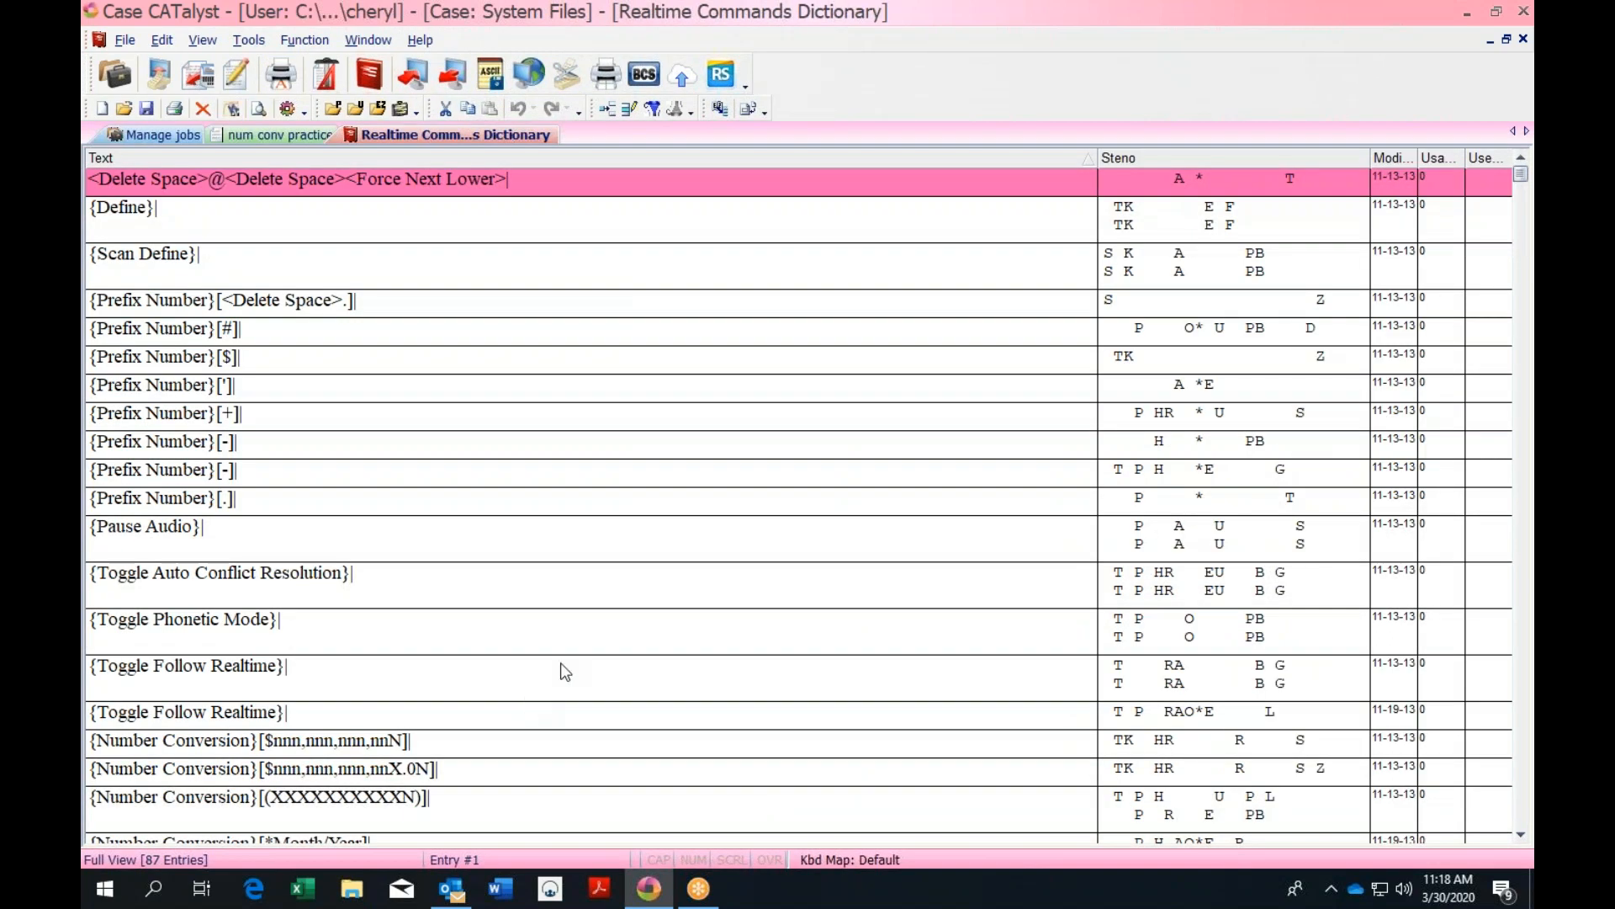
pyautogui.click(656, 111)
pyautogui.click(591, 387)
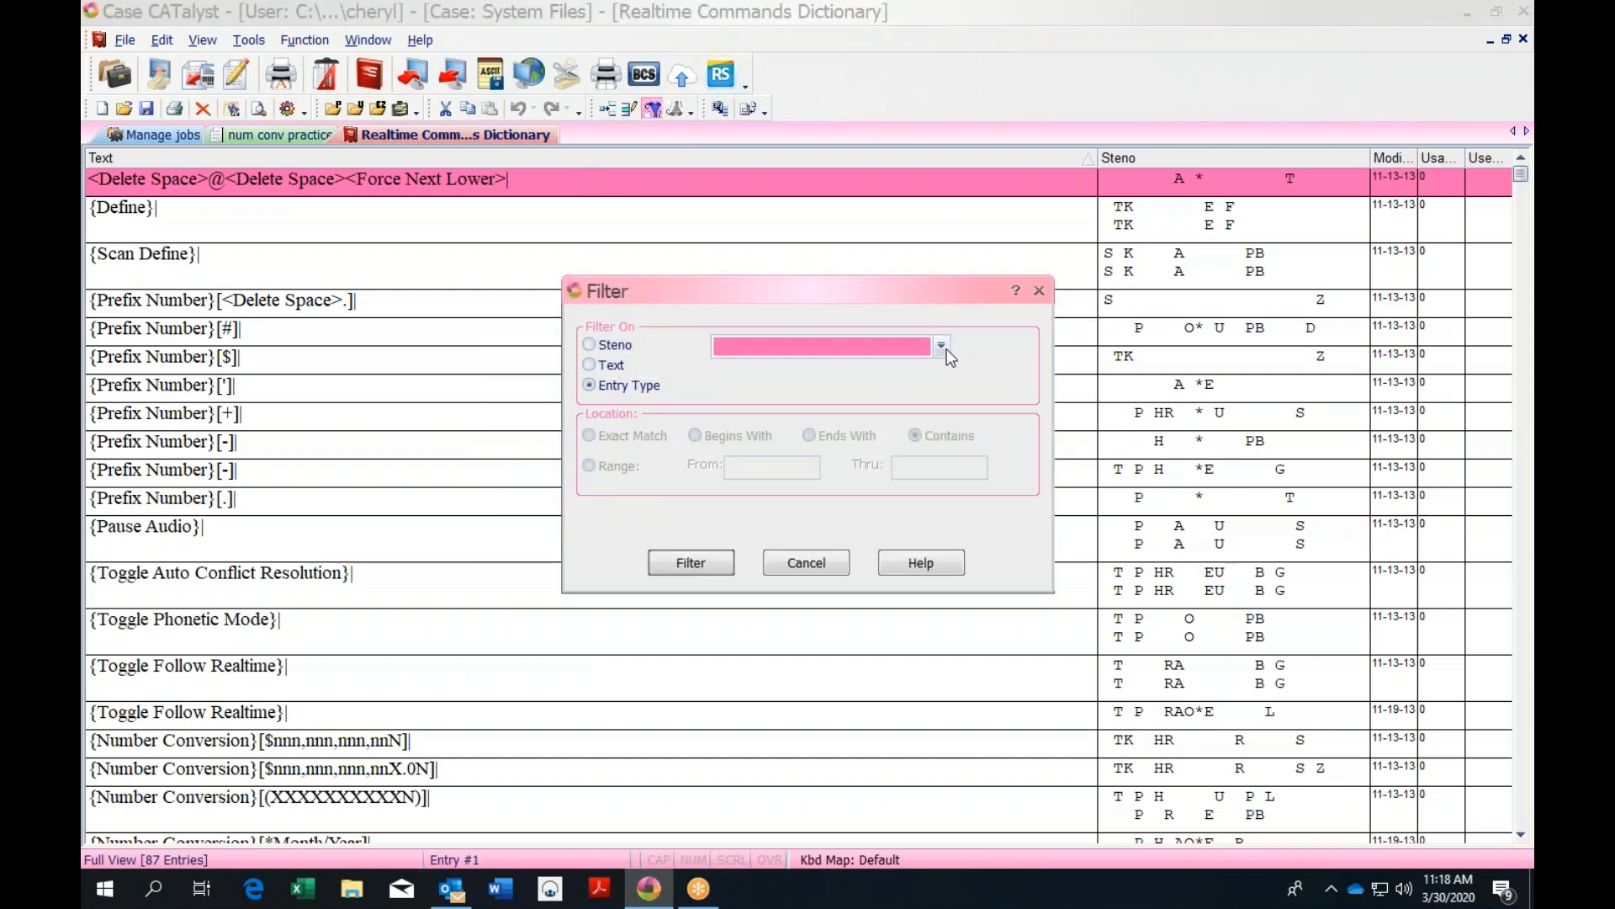
pyautogui.click(946, 348)
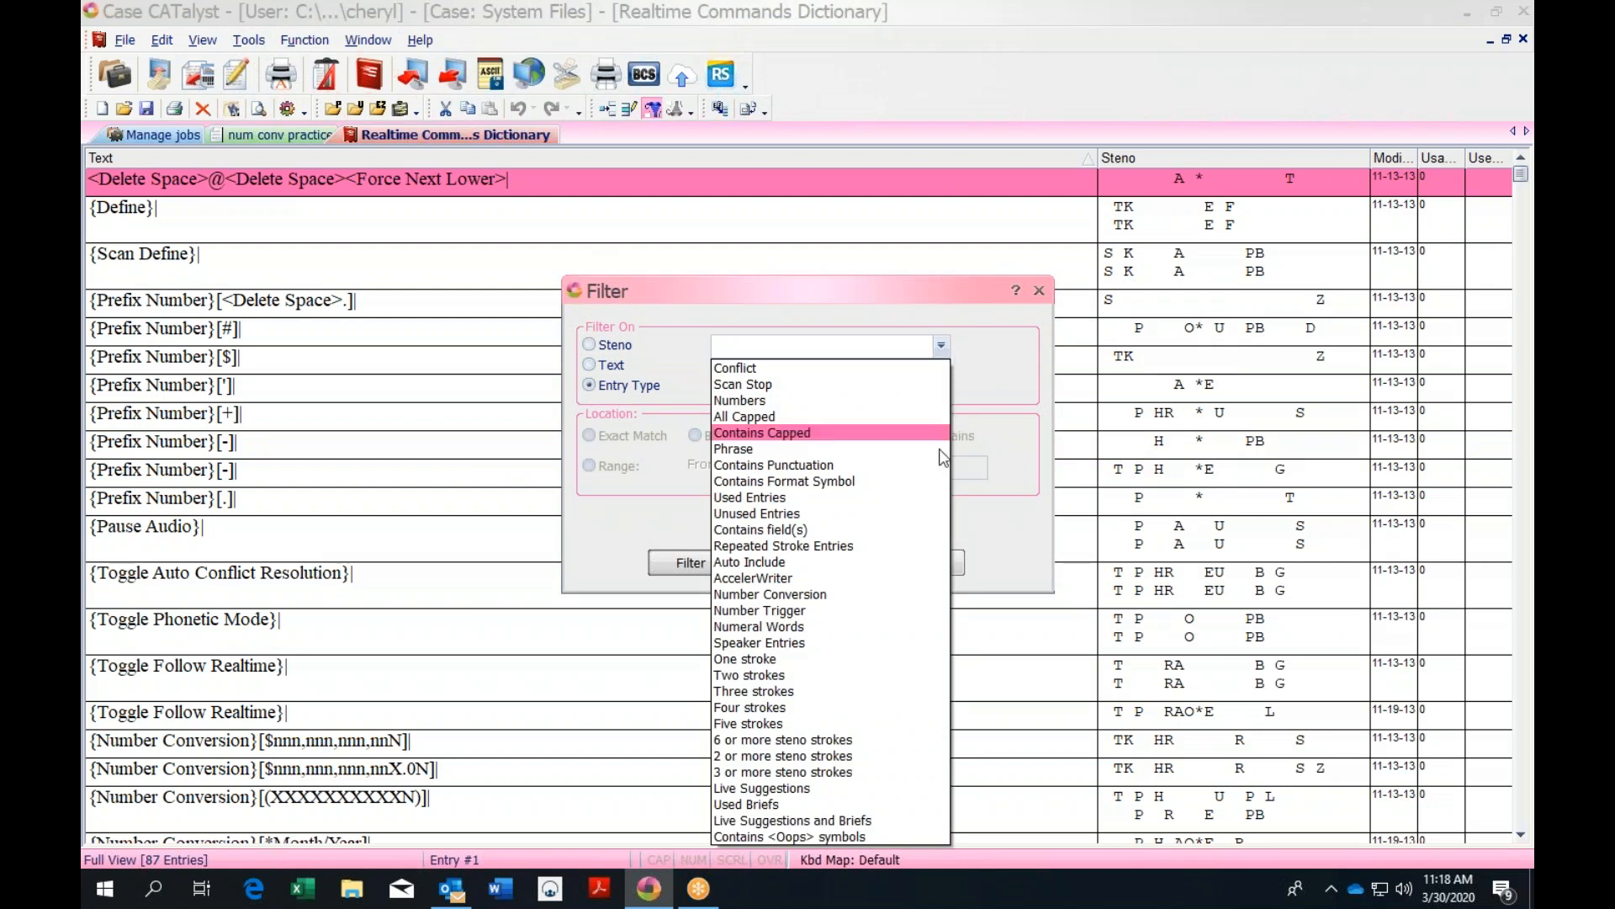
pyautogui.click(805, 616)
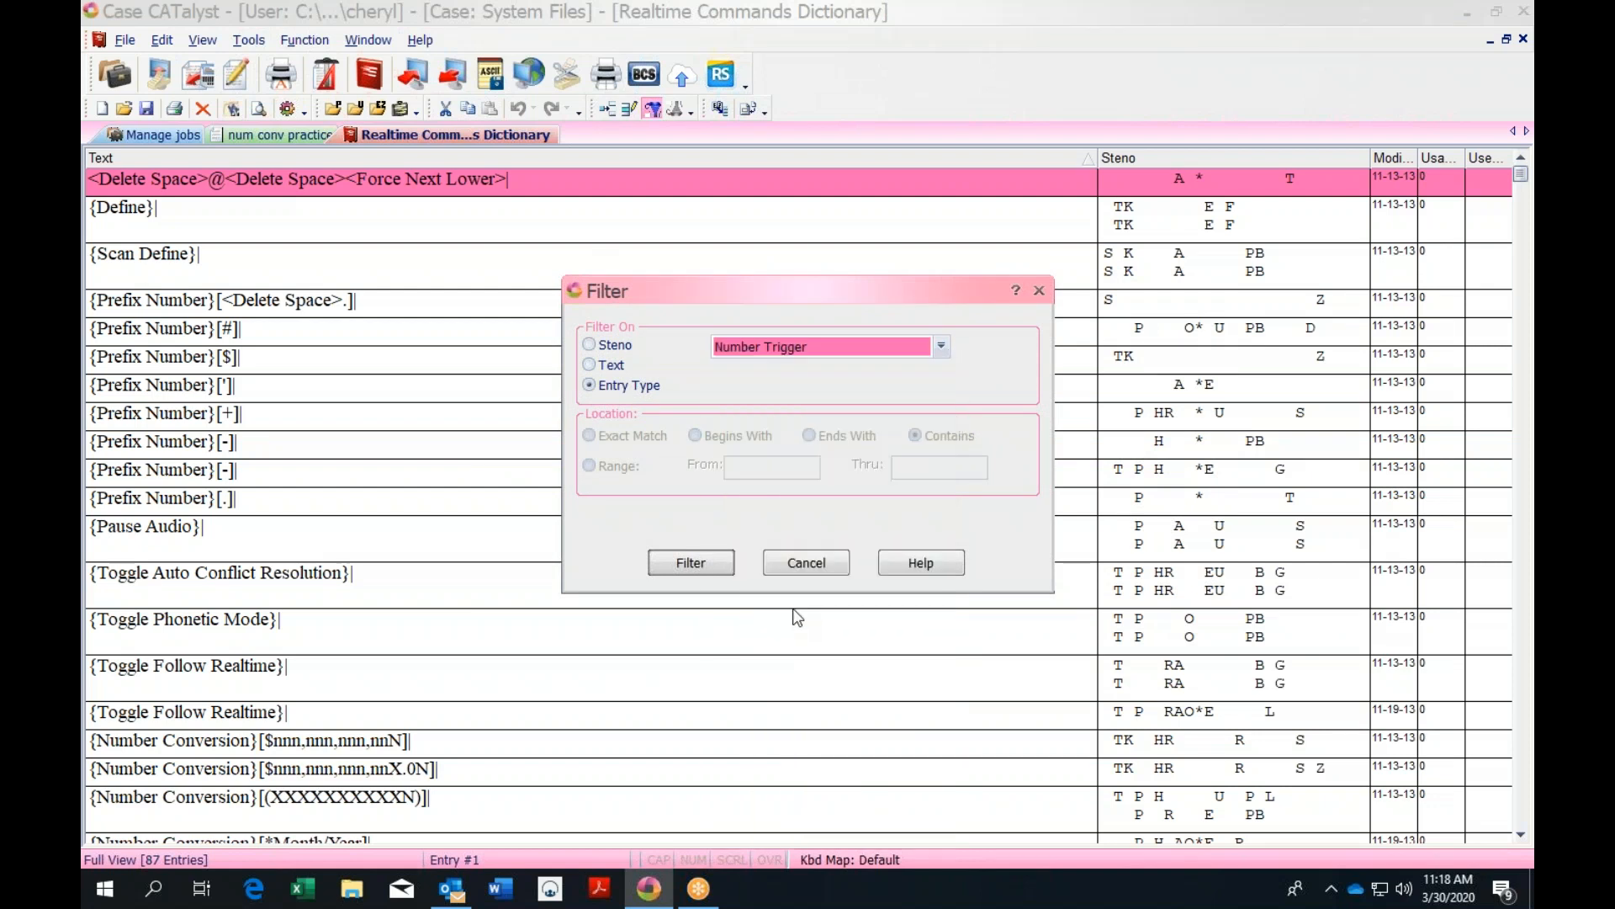
pyautogui.click(690, 564)
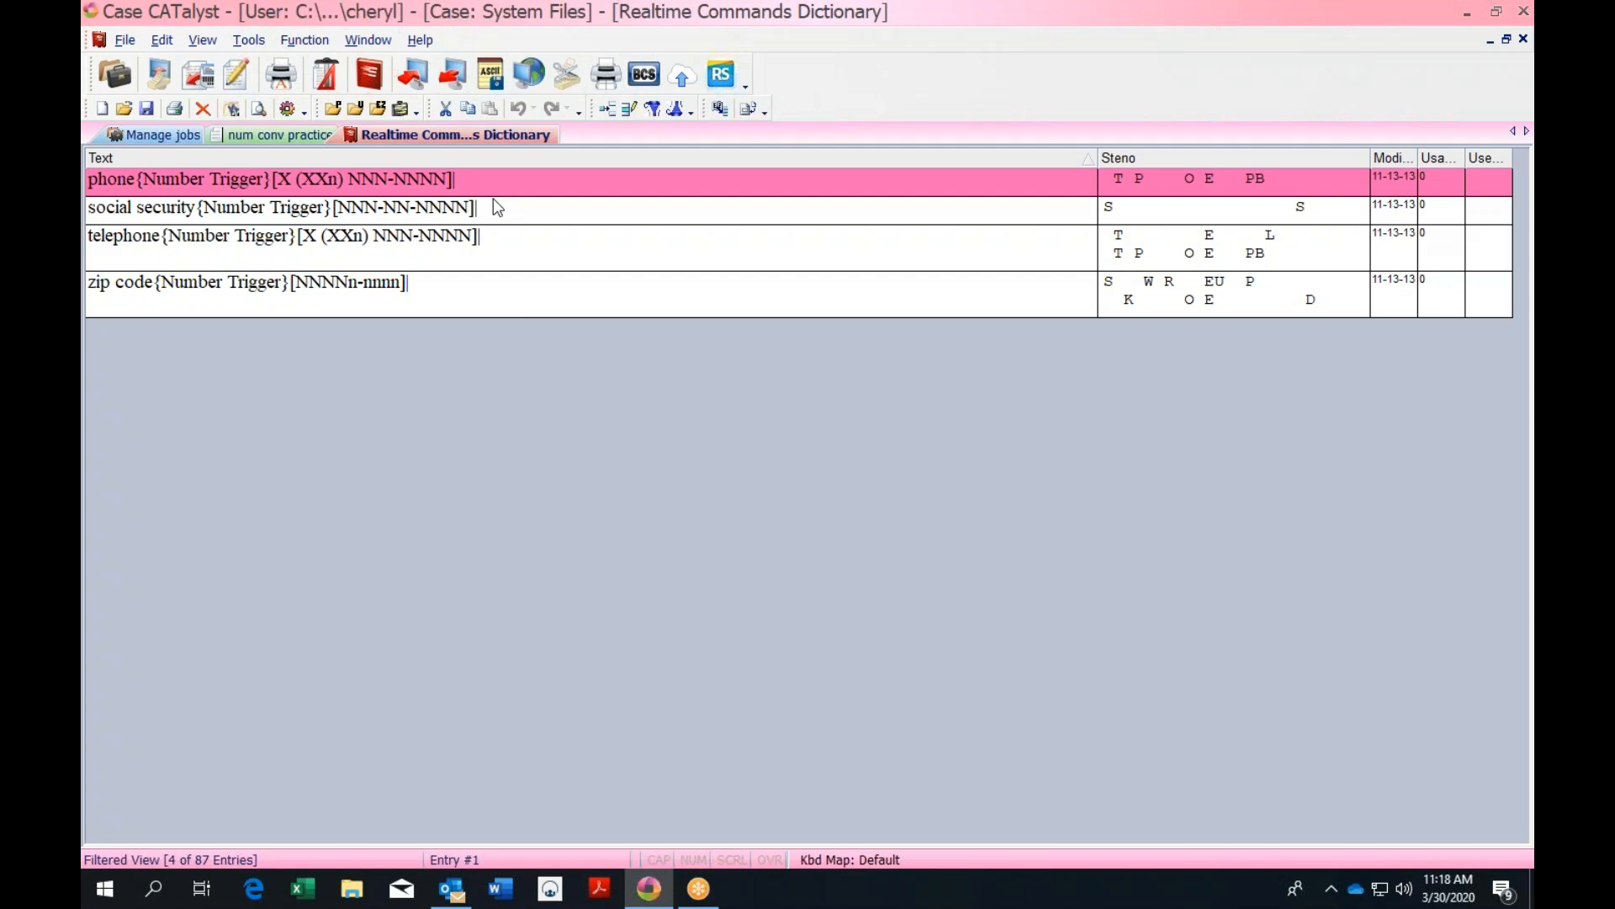
pyautogui.hotkey('shift', 'Down')
pyautogui.hotkey('shift', 'Down')
pyautogui.hotkey('shift', 'Down')
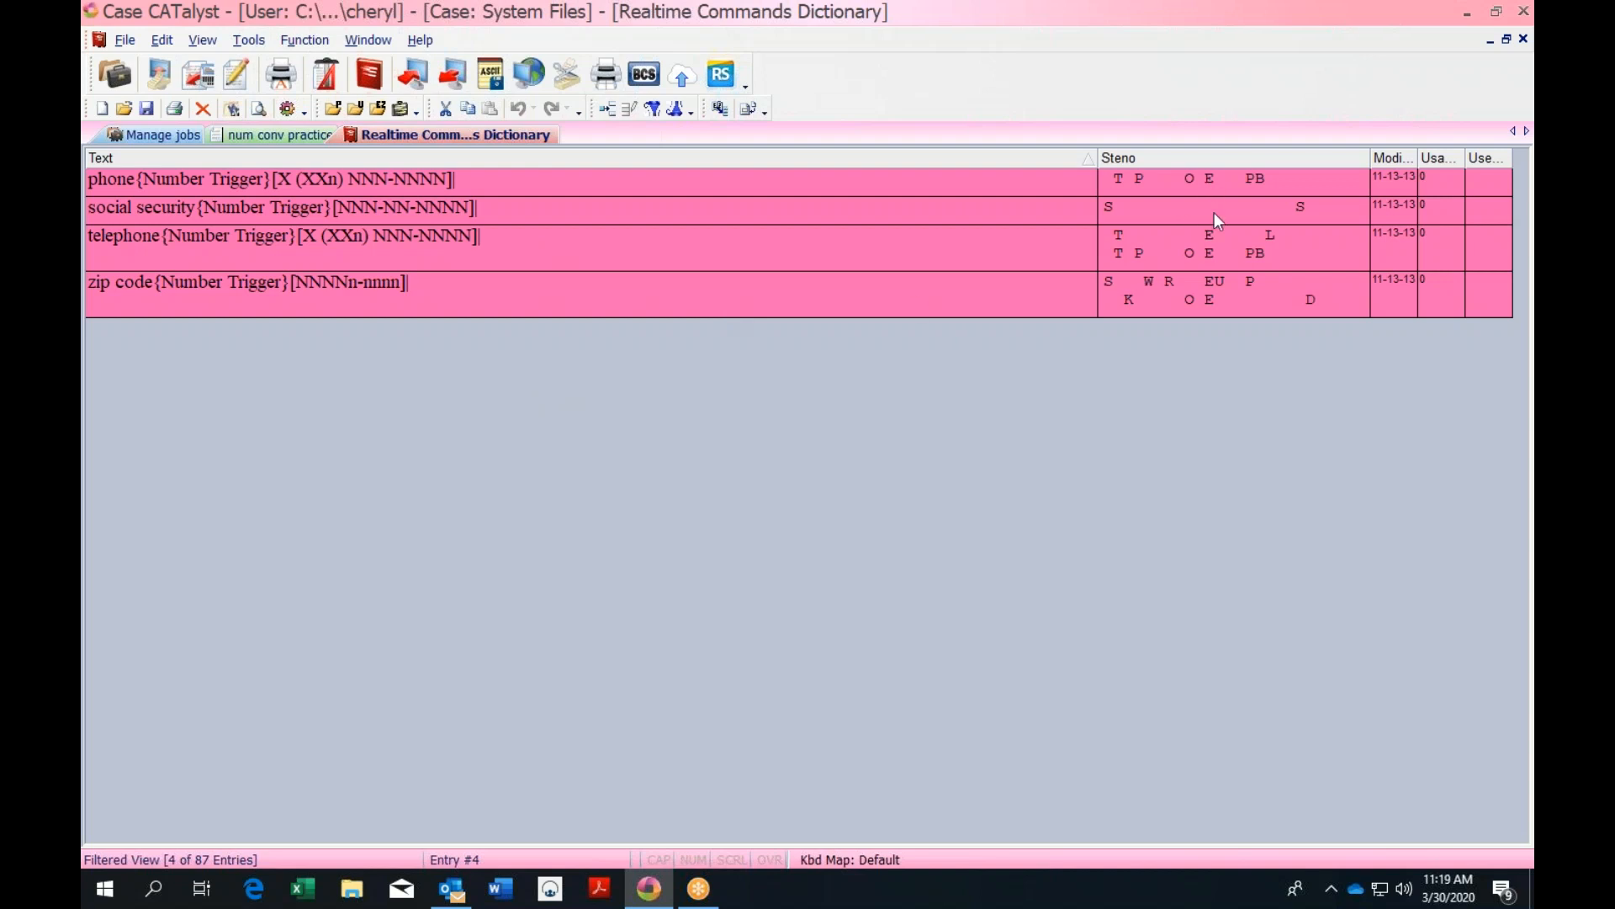
pyautogui.click(1069, 220)
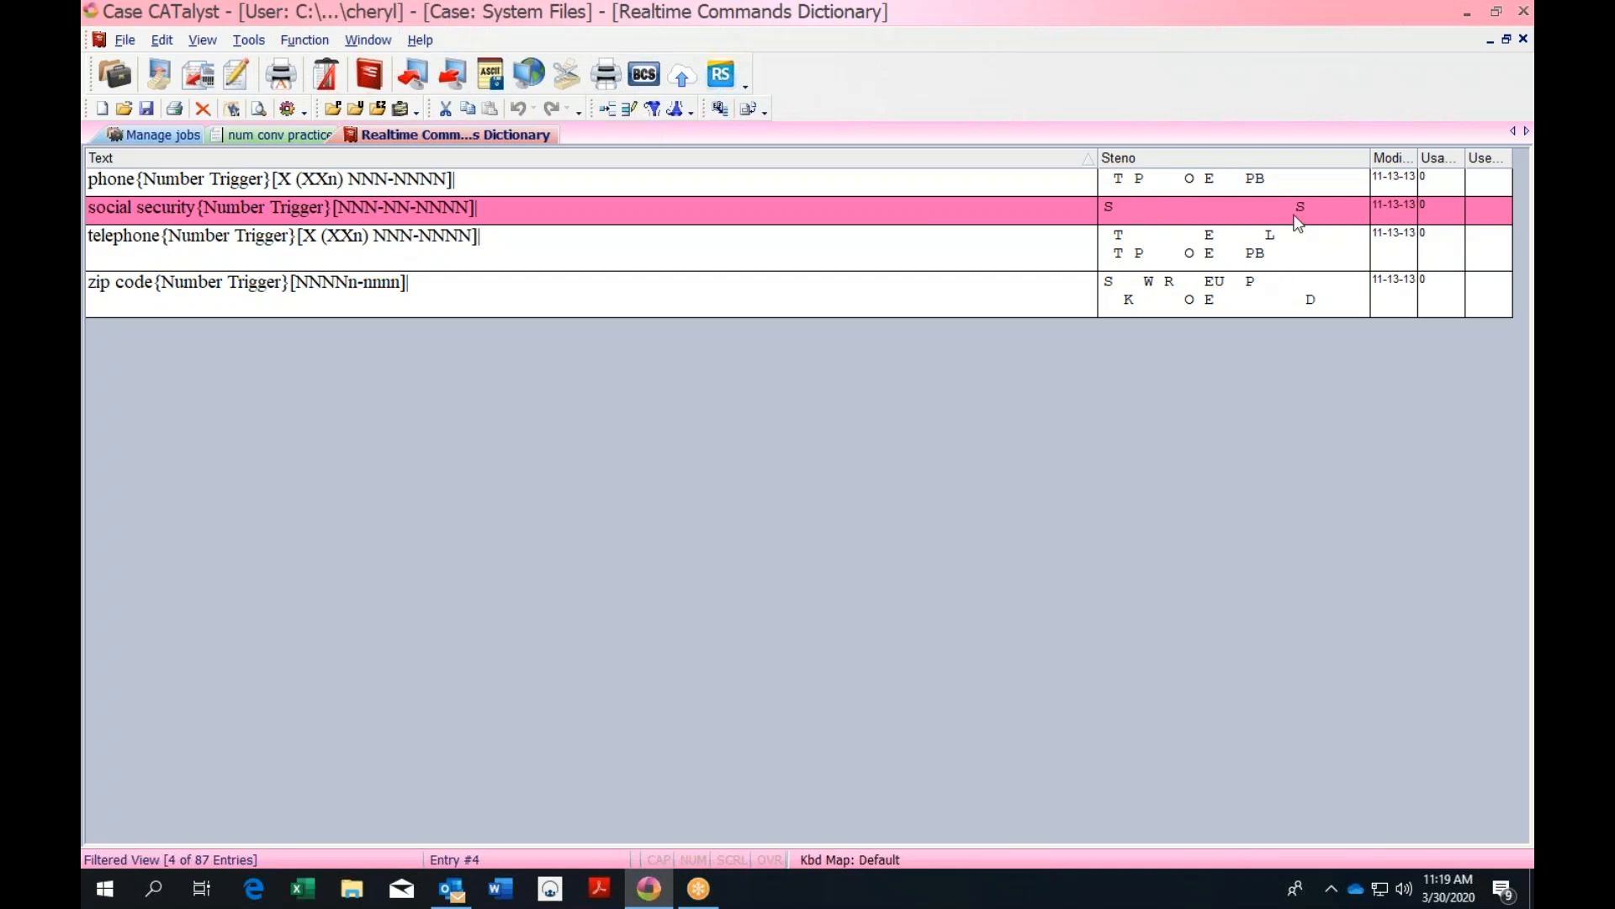
# Replace the zip code entry's /SWREUP stroke with /STKPWHREUP and save it past spell check
pyautogui.doubleClick(981, 313)
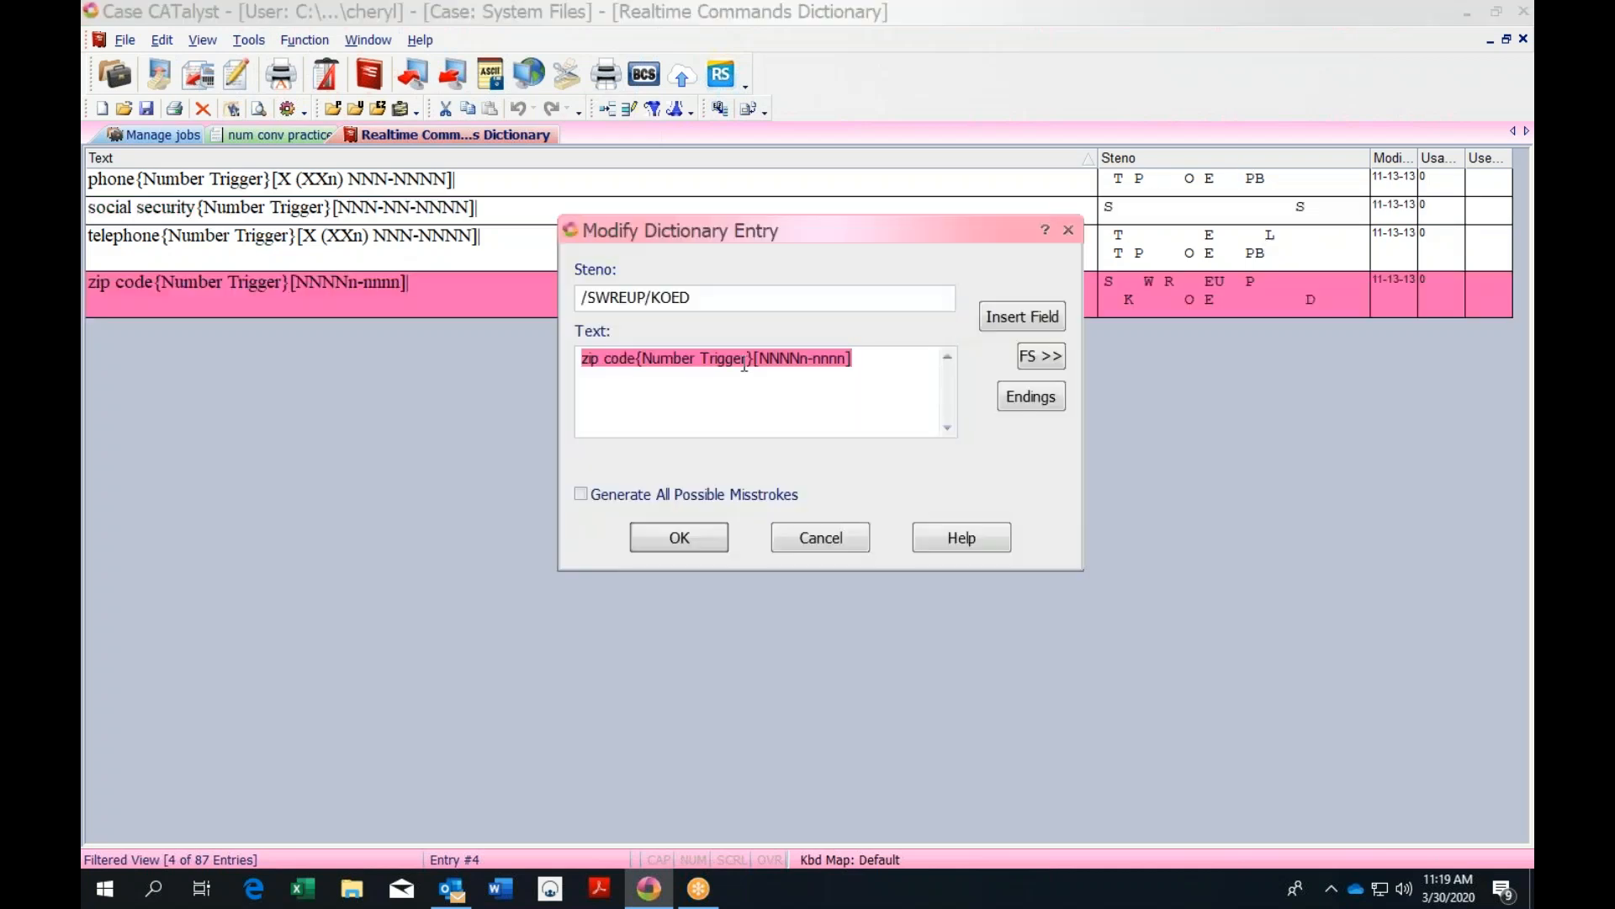
pyautogui.click(645, 297)
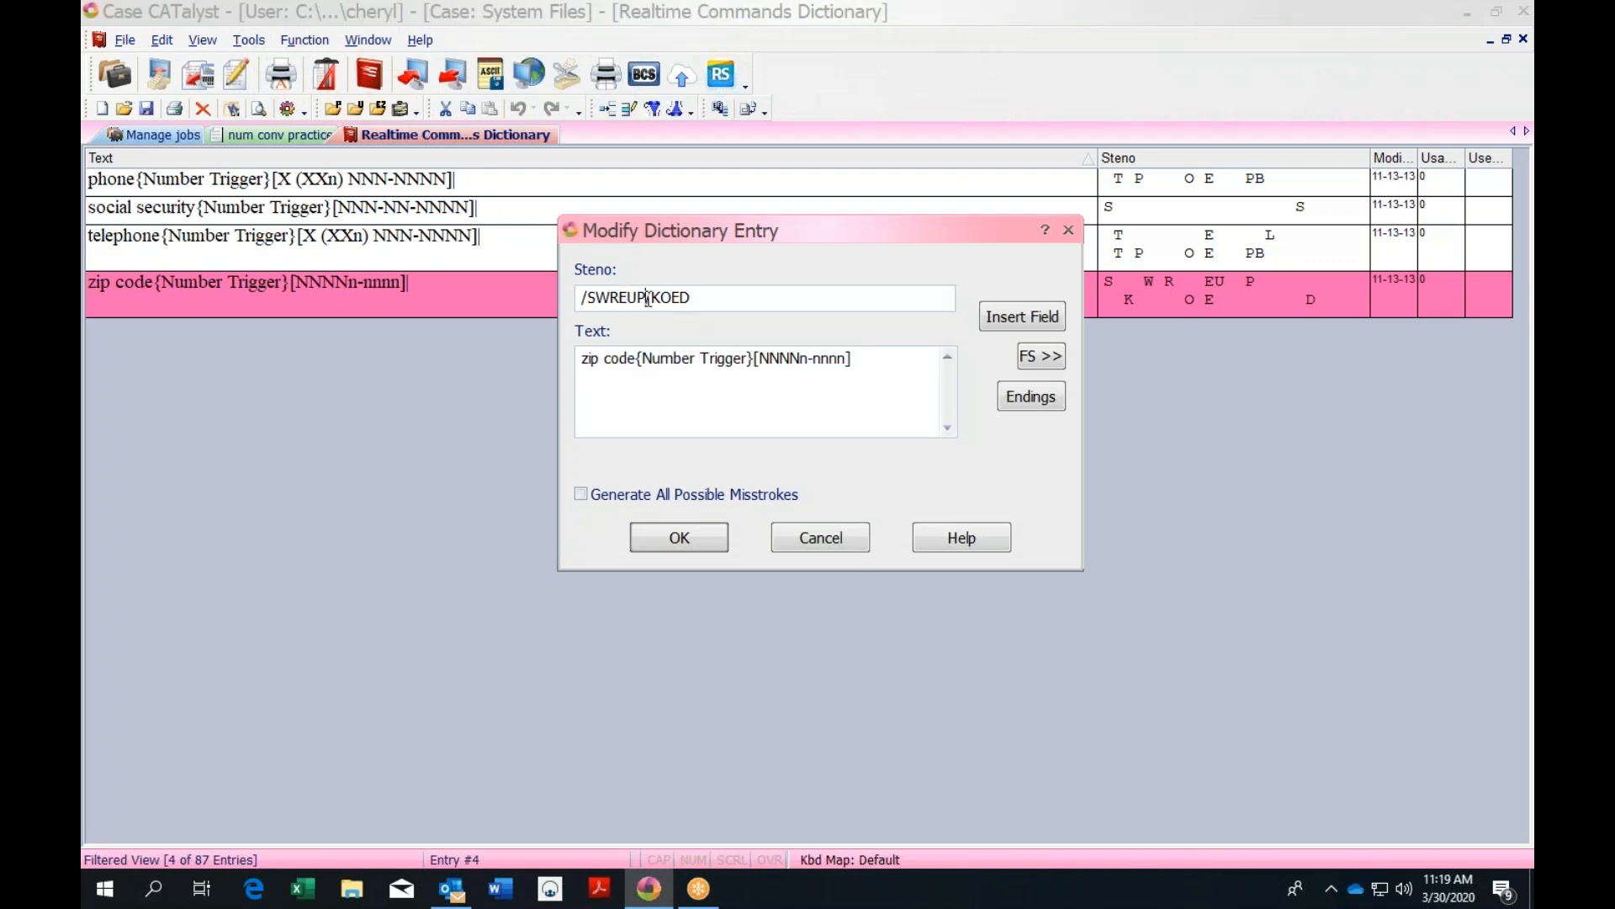
pyautogui.press('BackSpace')
pyautogui.press('BackSpace')
pyautogui.press('BackSpace')
pyautogui.press('BackSpace')
pyautogui.press('BackSpace')
pyautogui.press('BackSpace')
pyautogui.press('BackSpace')
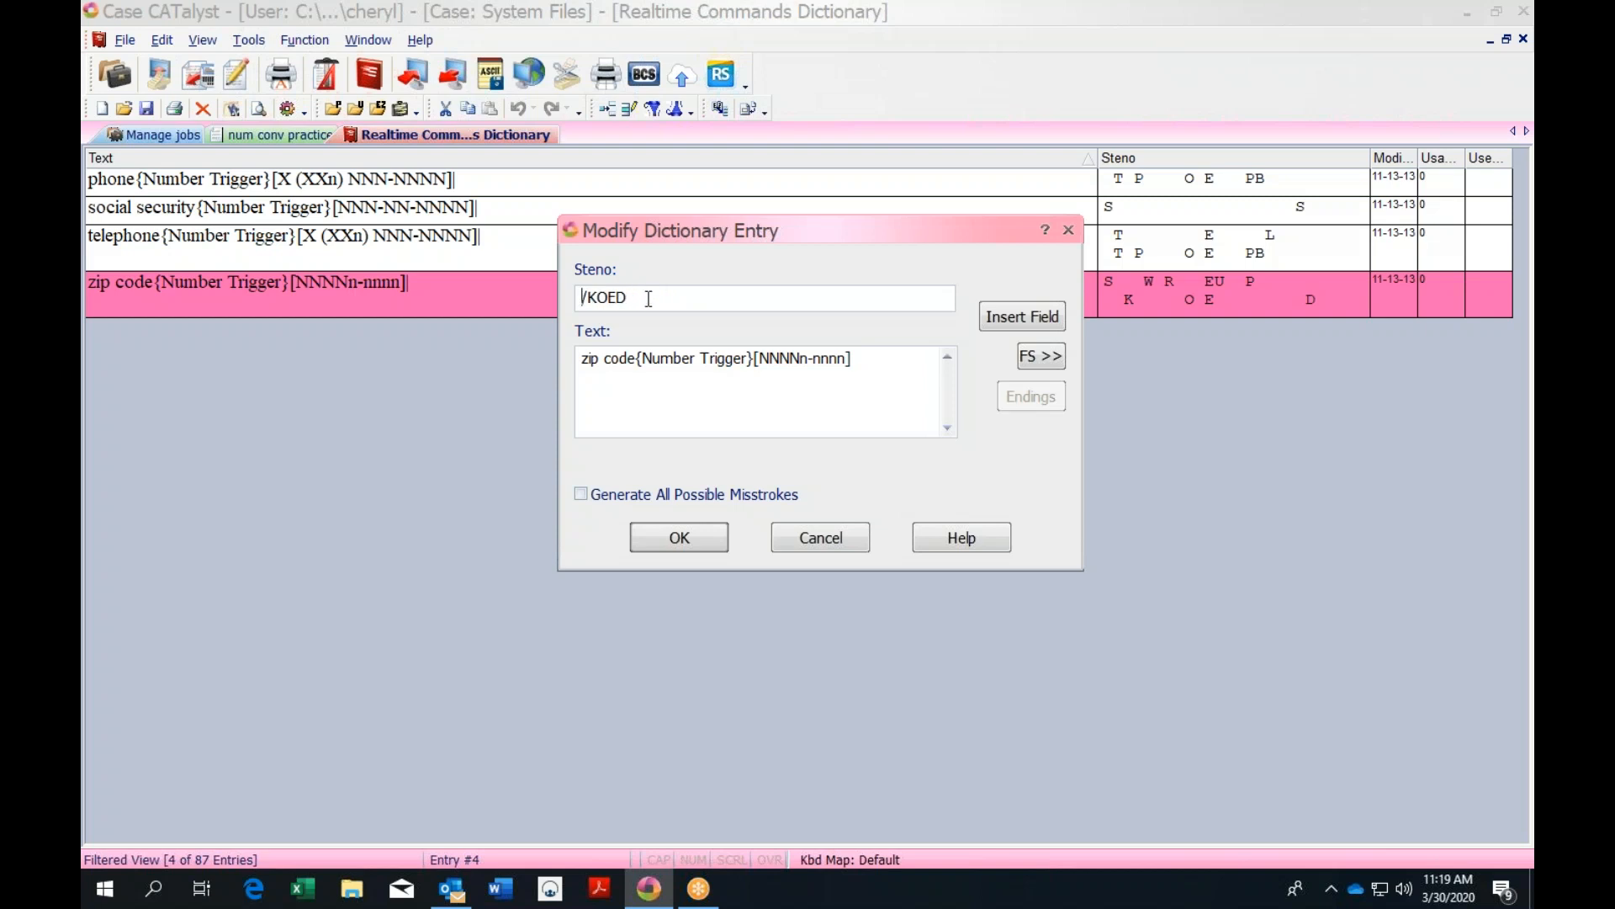
pyautogui.write('/STKPWHREUP')
pyautogui.click(700, 537)
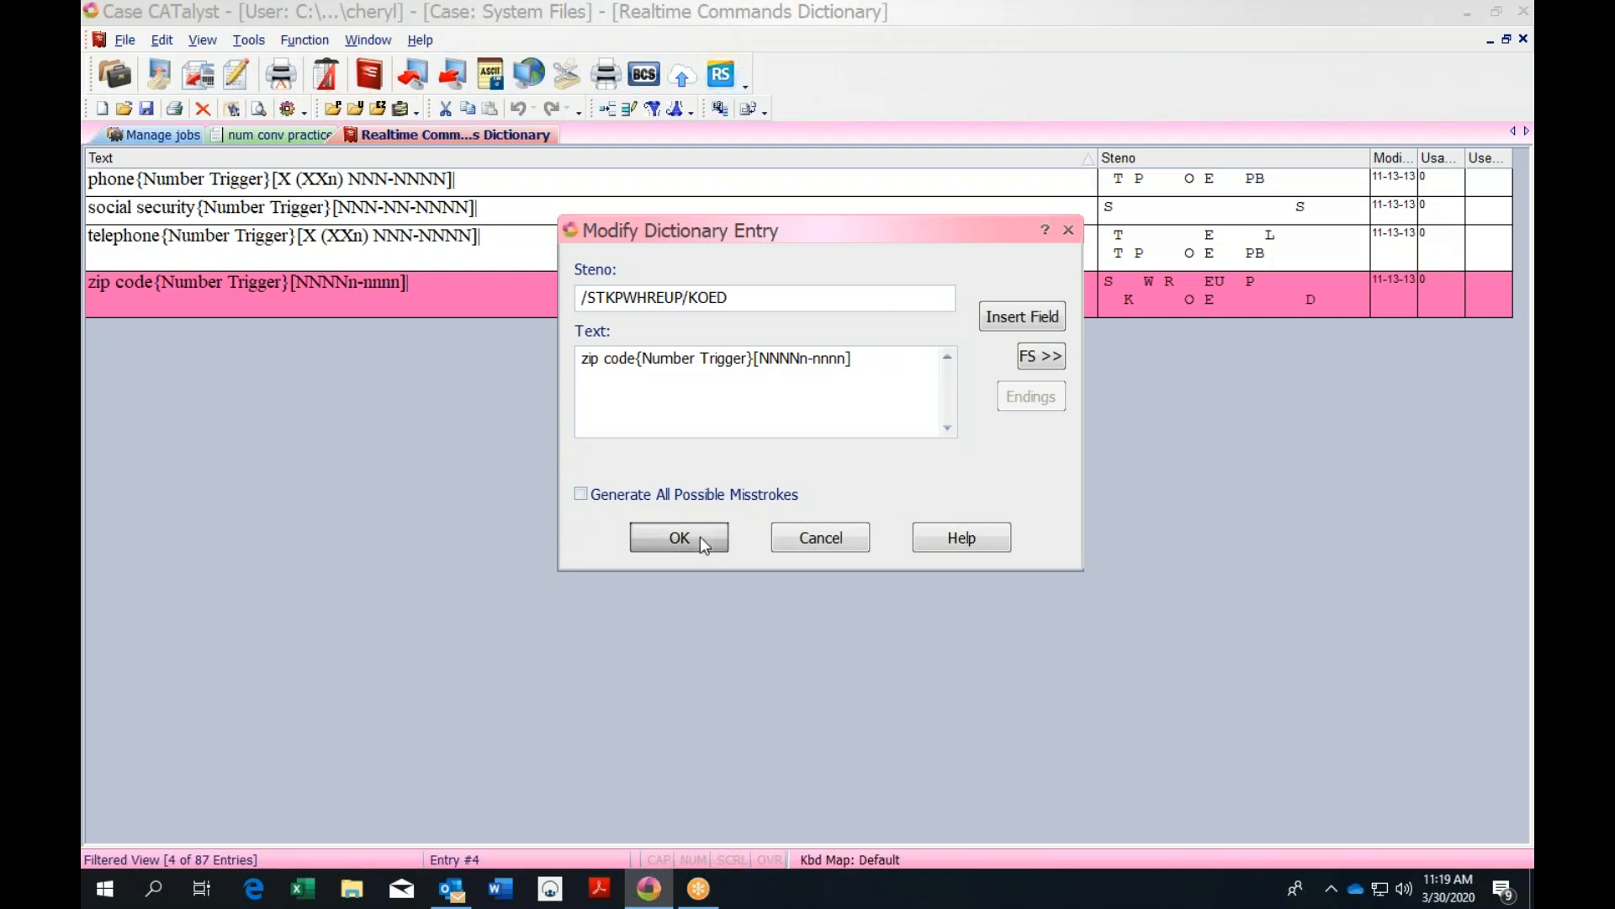
pyautogui.click(796, 259)
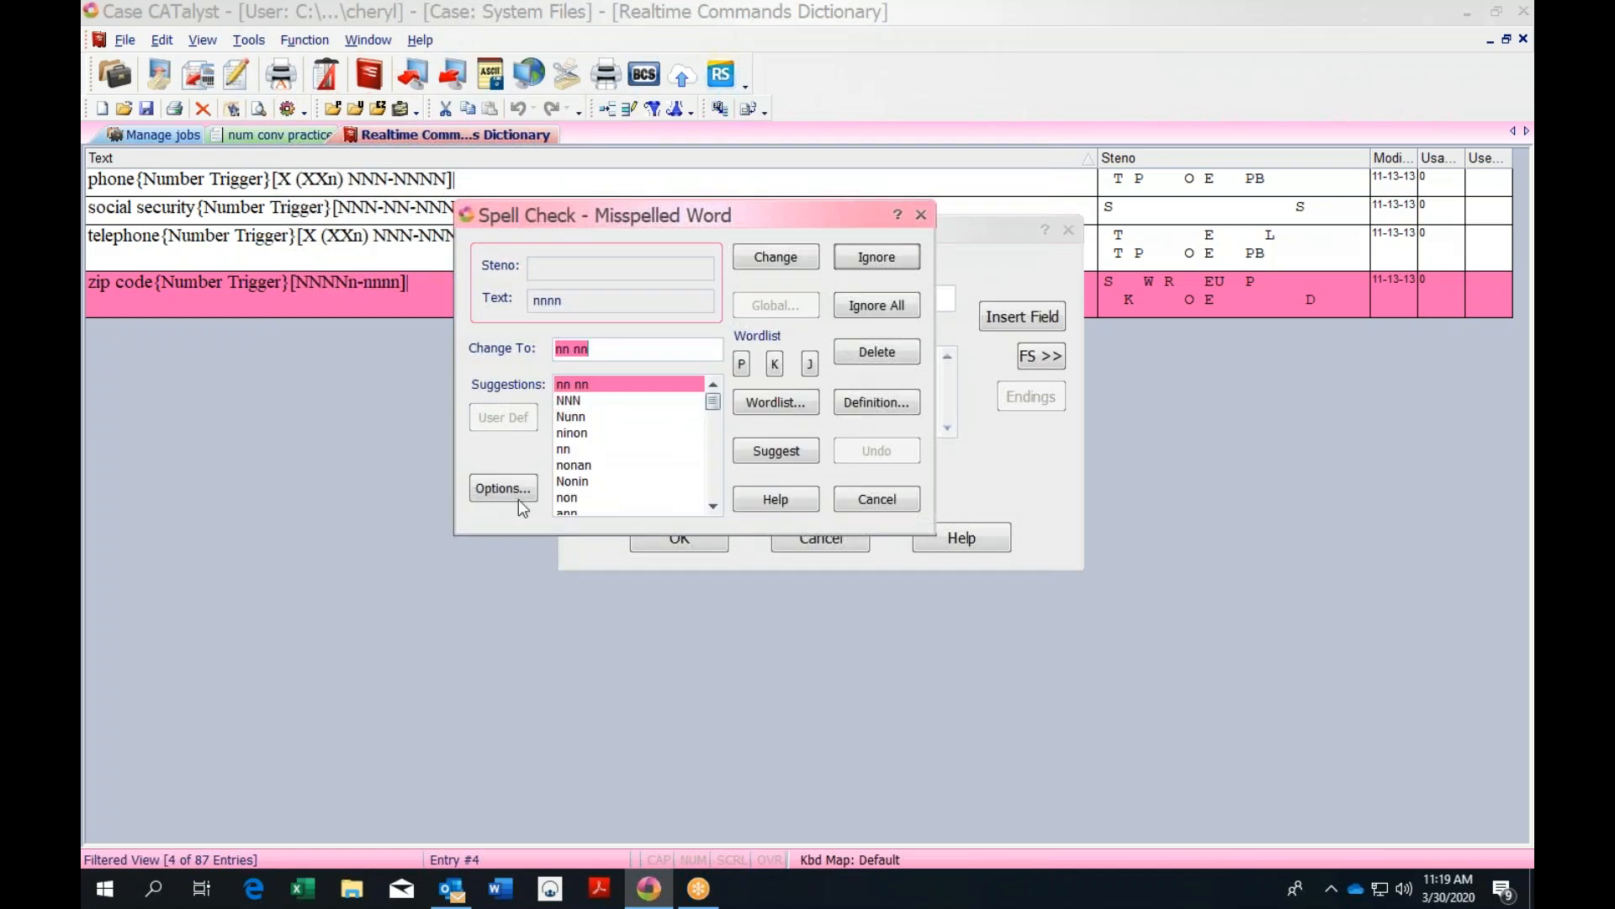
pyautogui.click(921, 216)
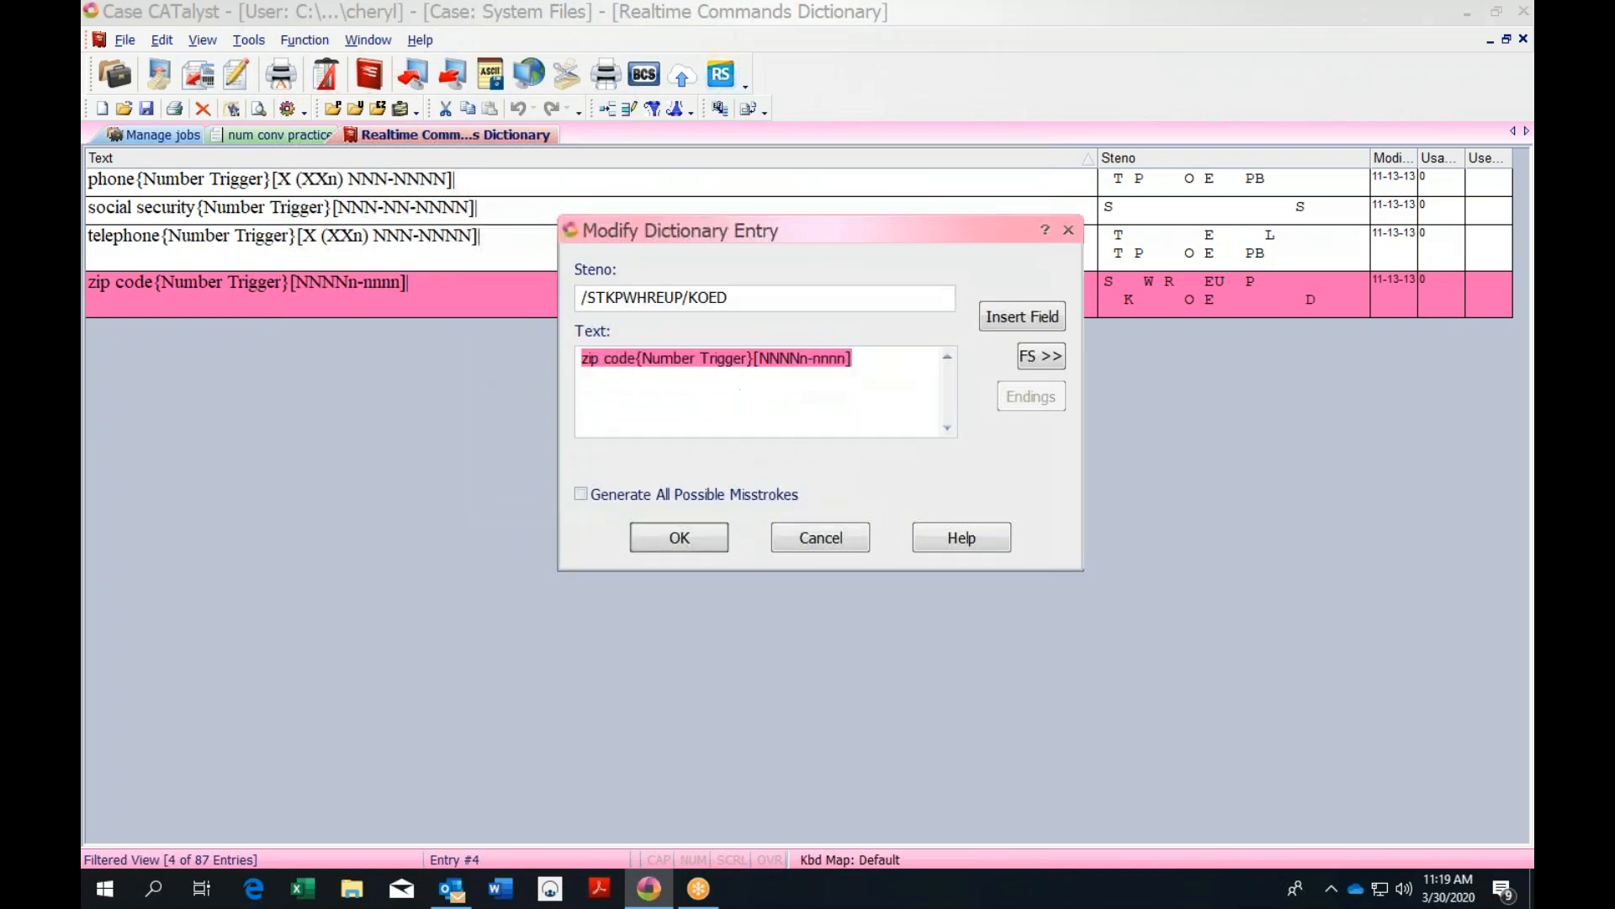
pyautogui.click(710, 542)
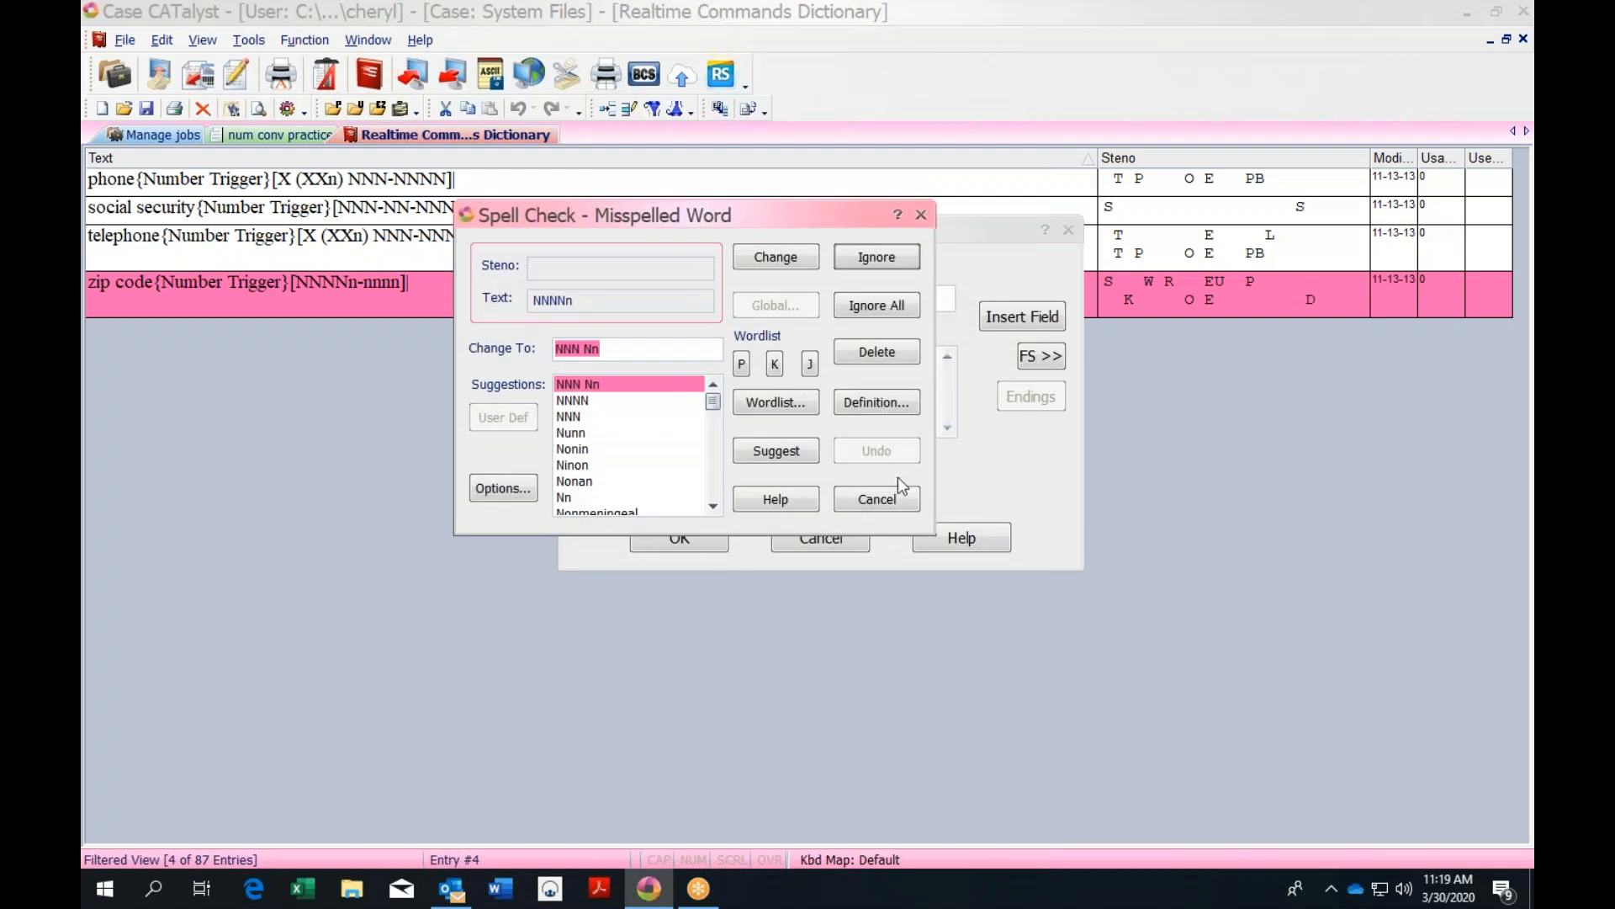
pyautogui.press('Return')
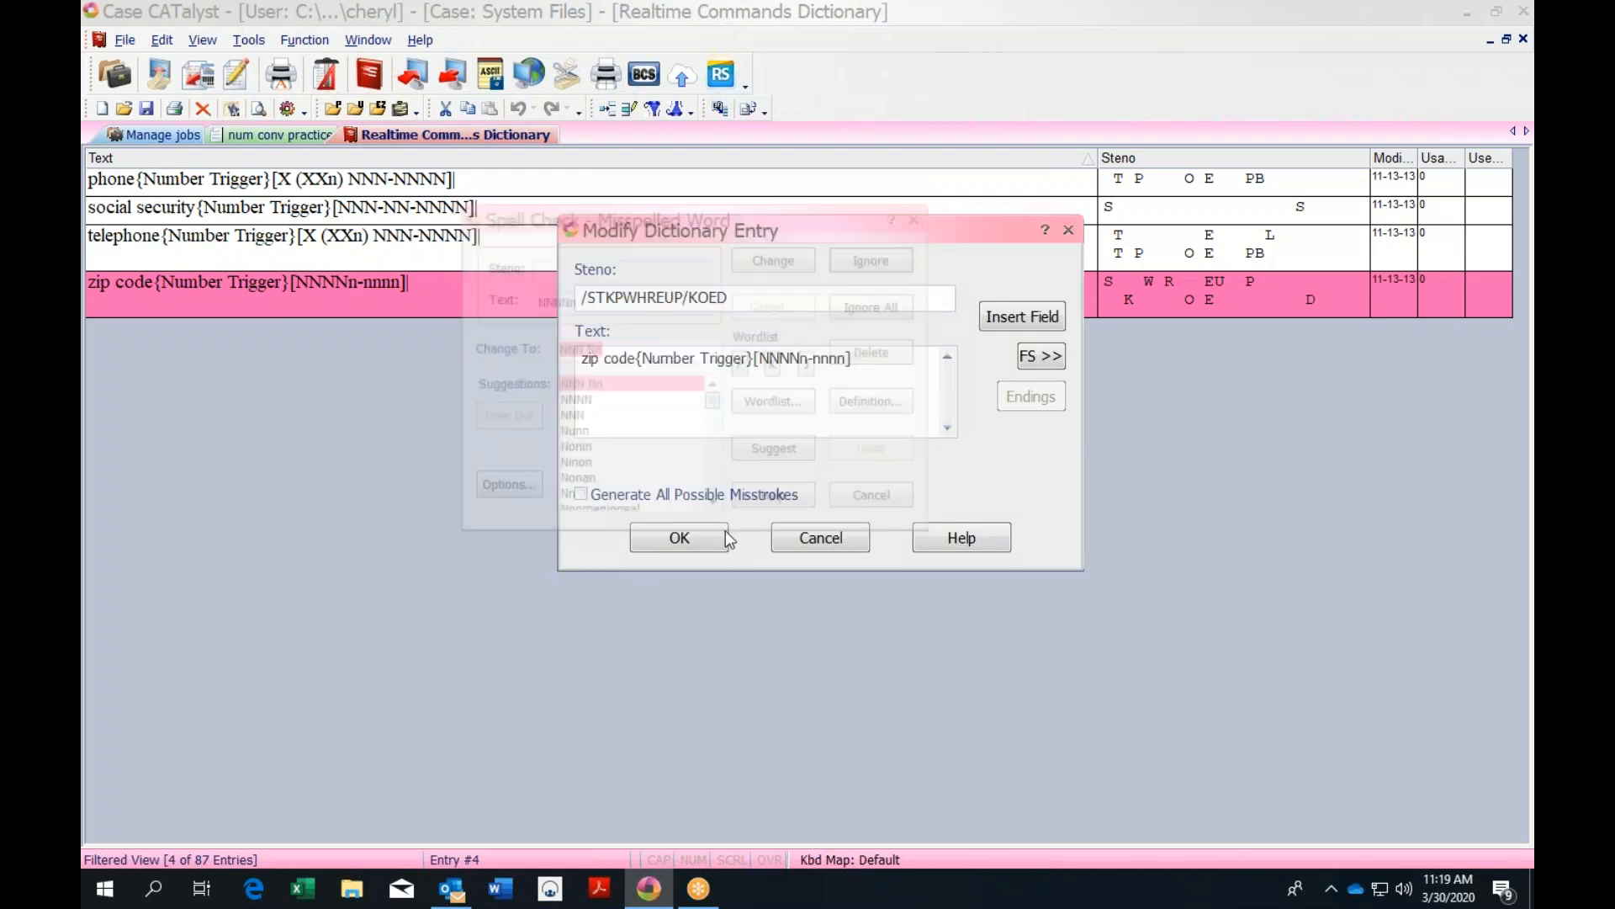
pyautogui.press('Return')
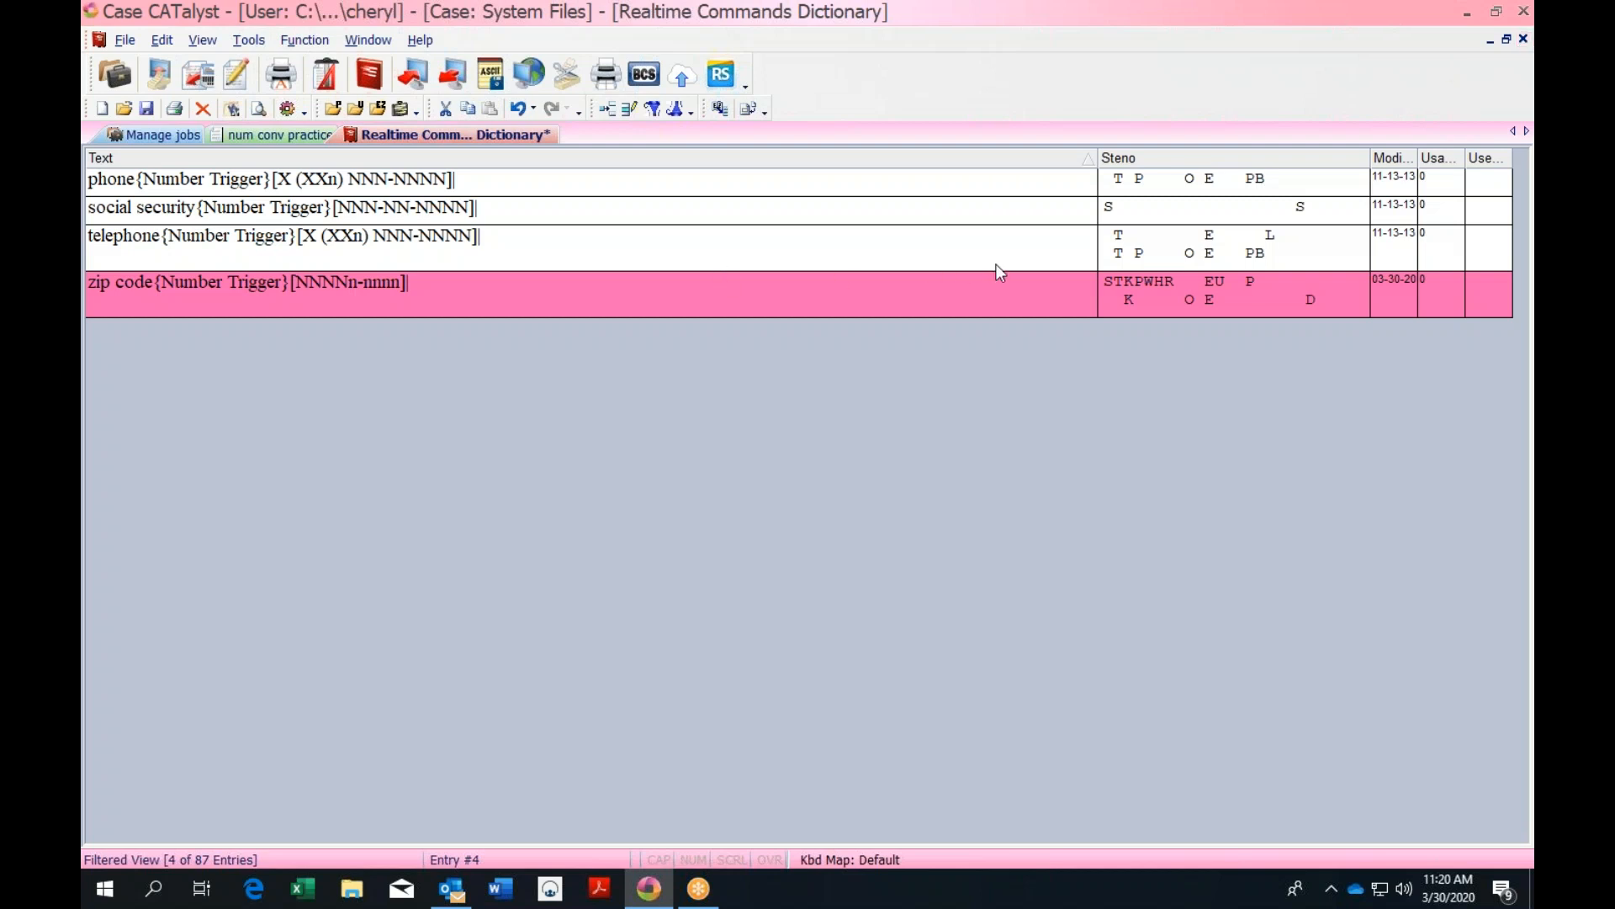
# Close the dictionary saving its changes, and return to the num conv practice transcript
pyautogui.click(1524, 39)
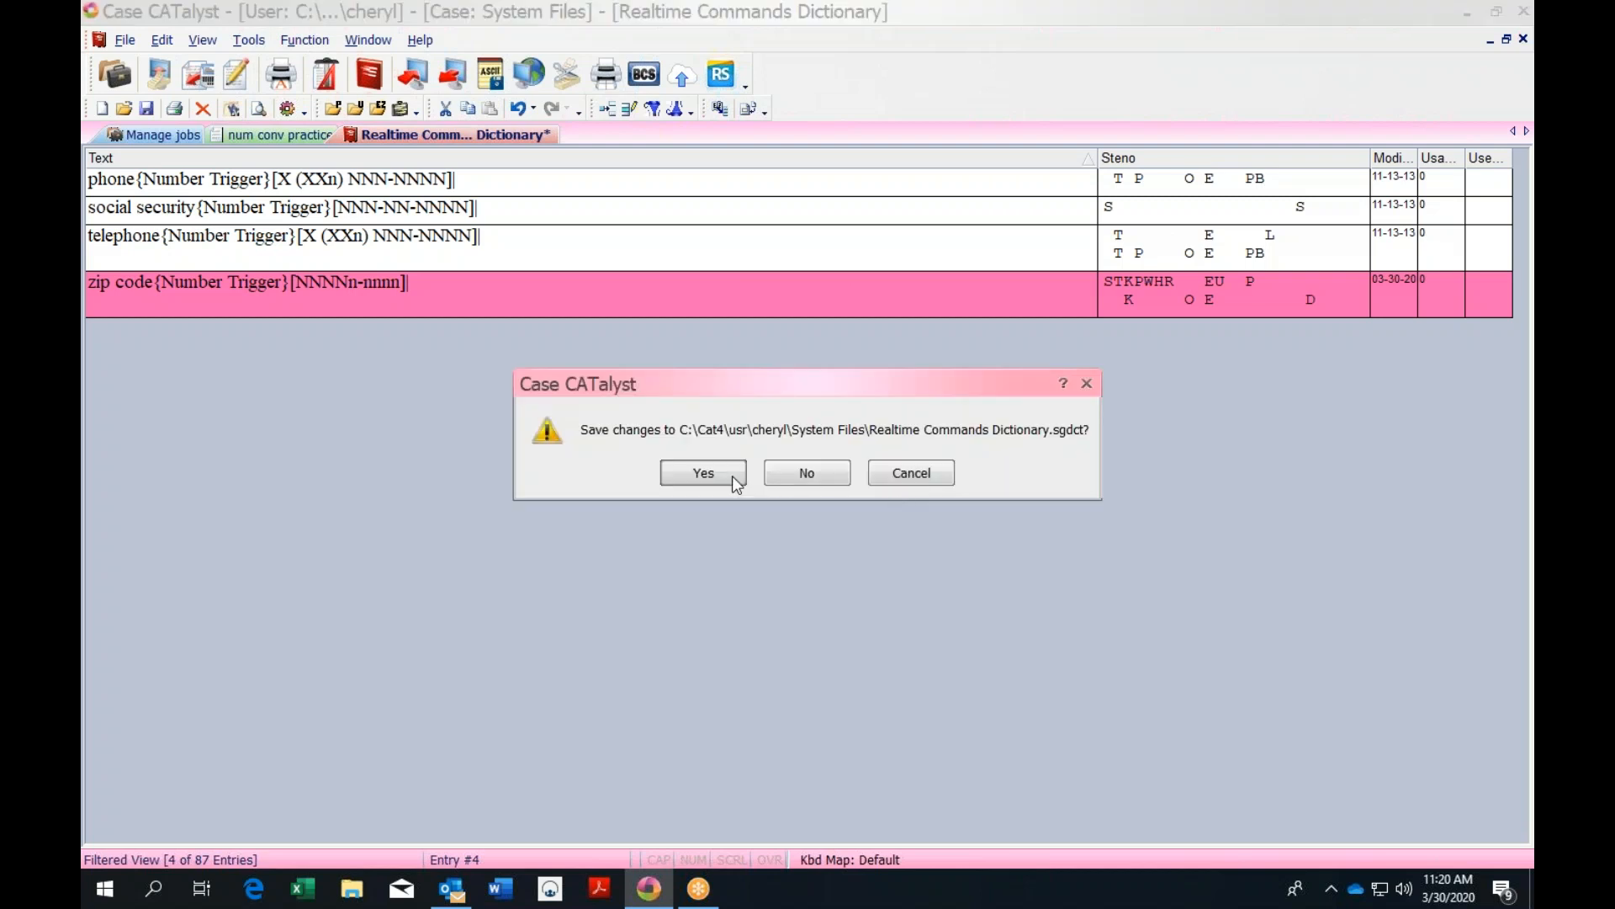
pyautogui.click(732, 476)
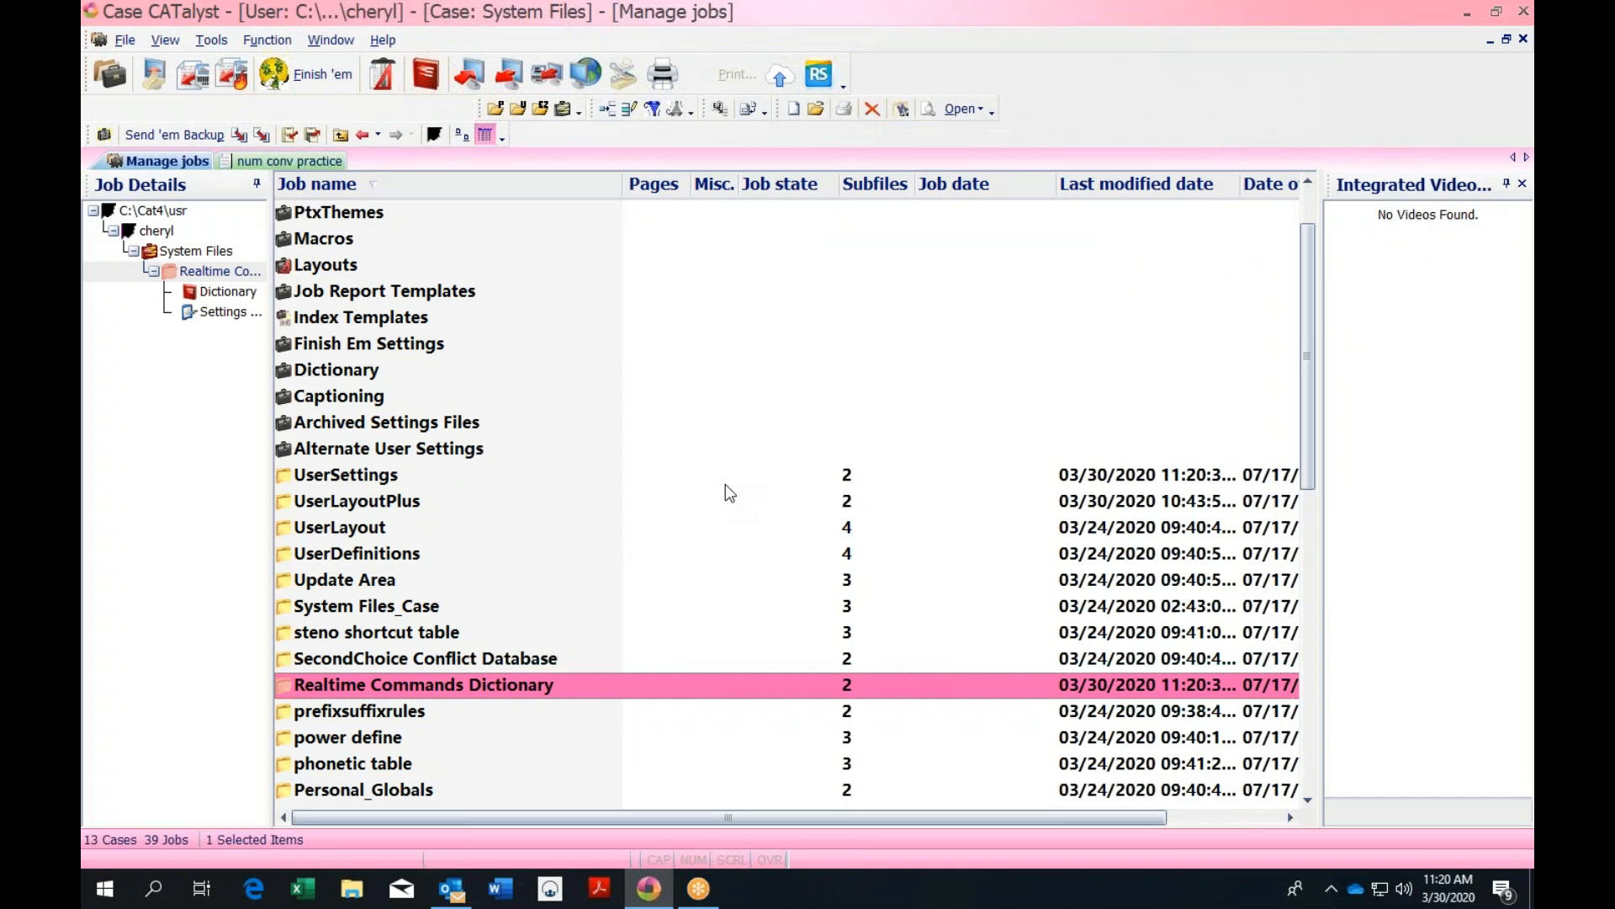
pyautogui.click(300, 163)
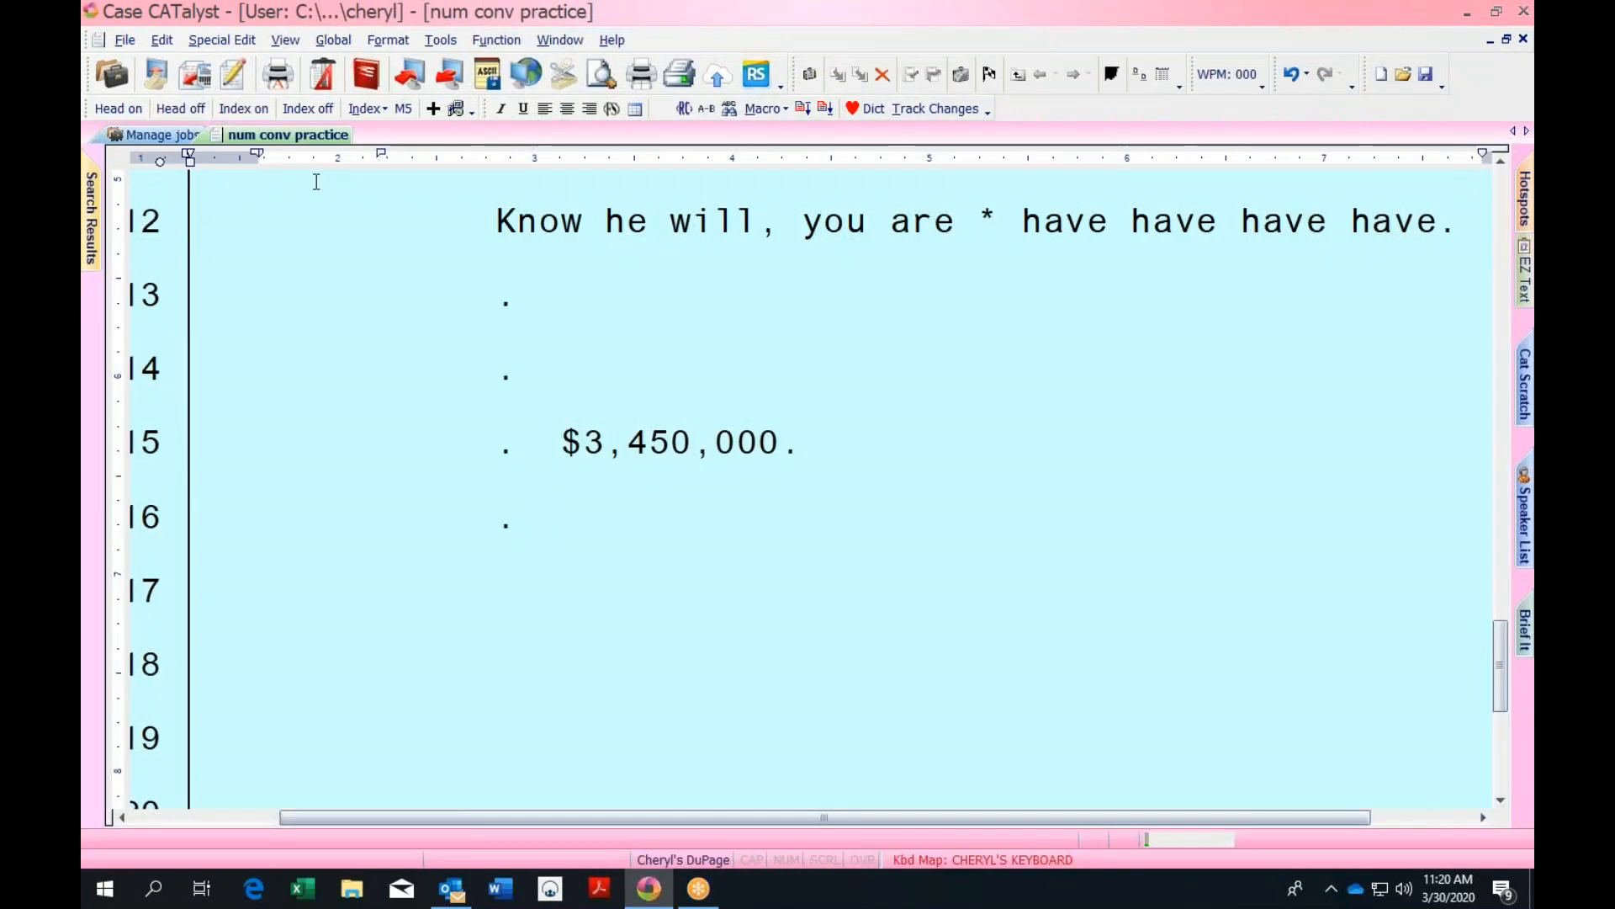
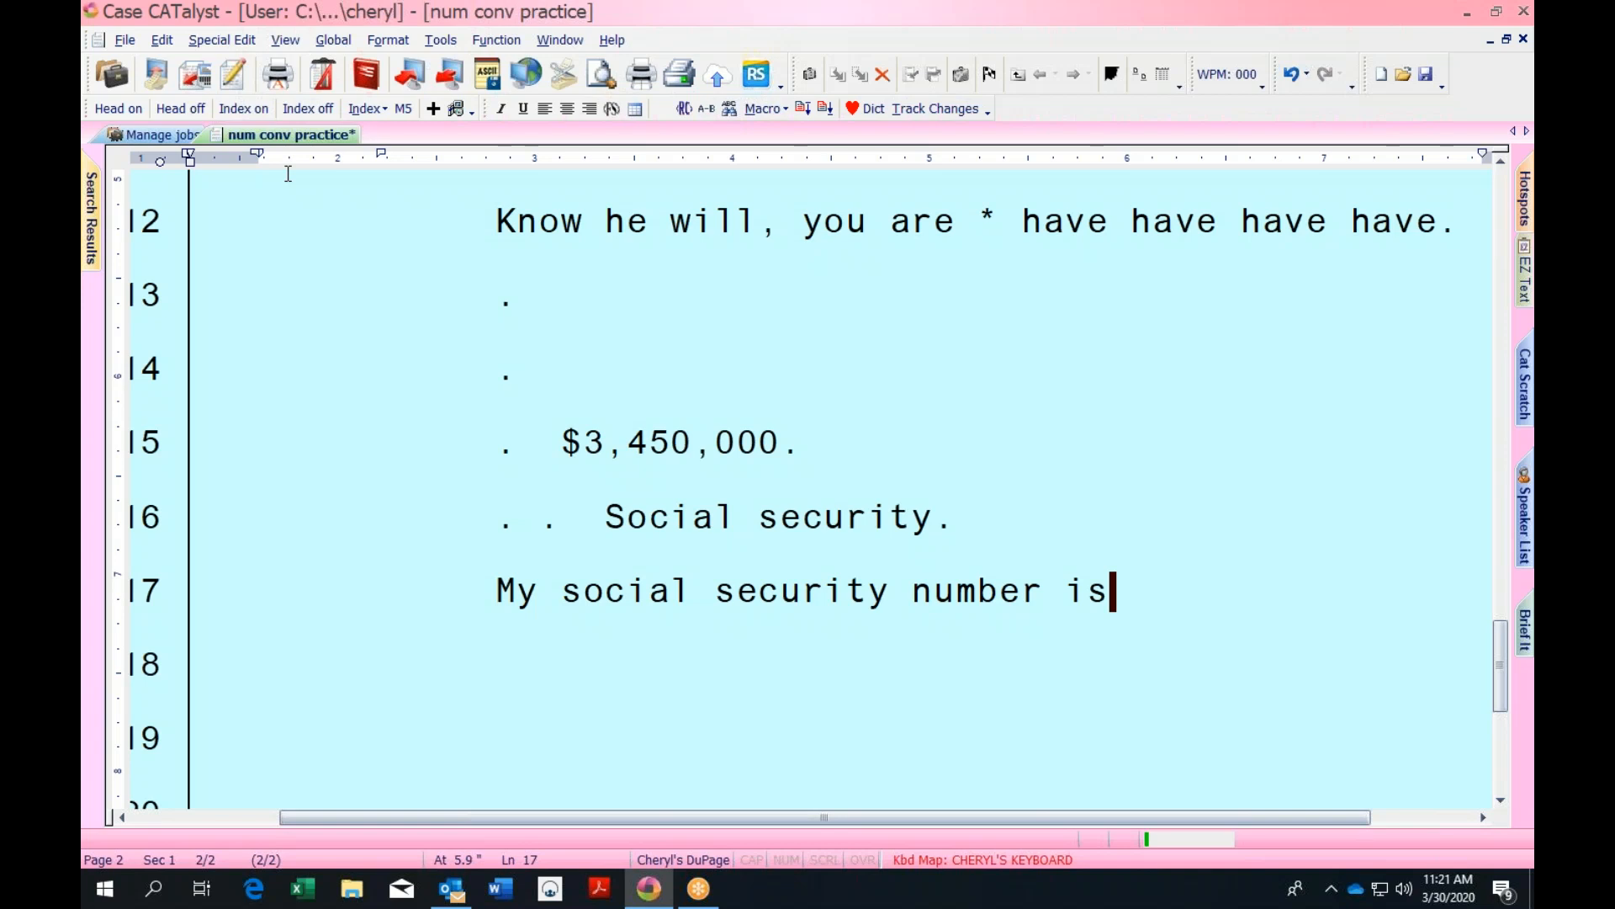
pyautogui.write('6')
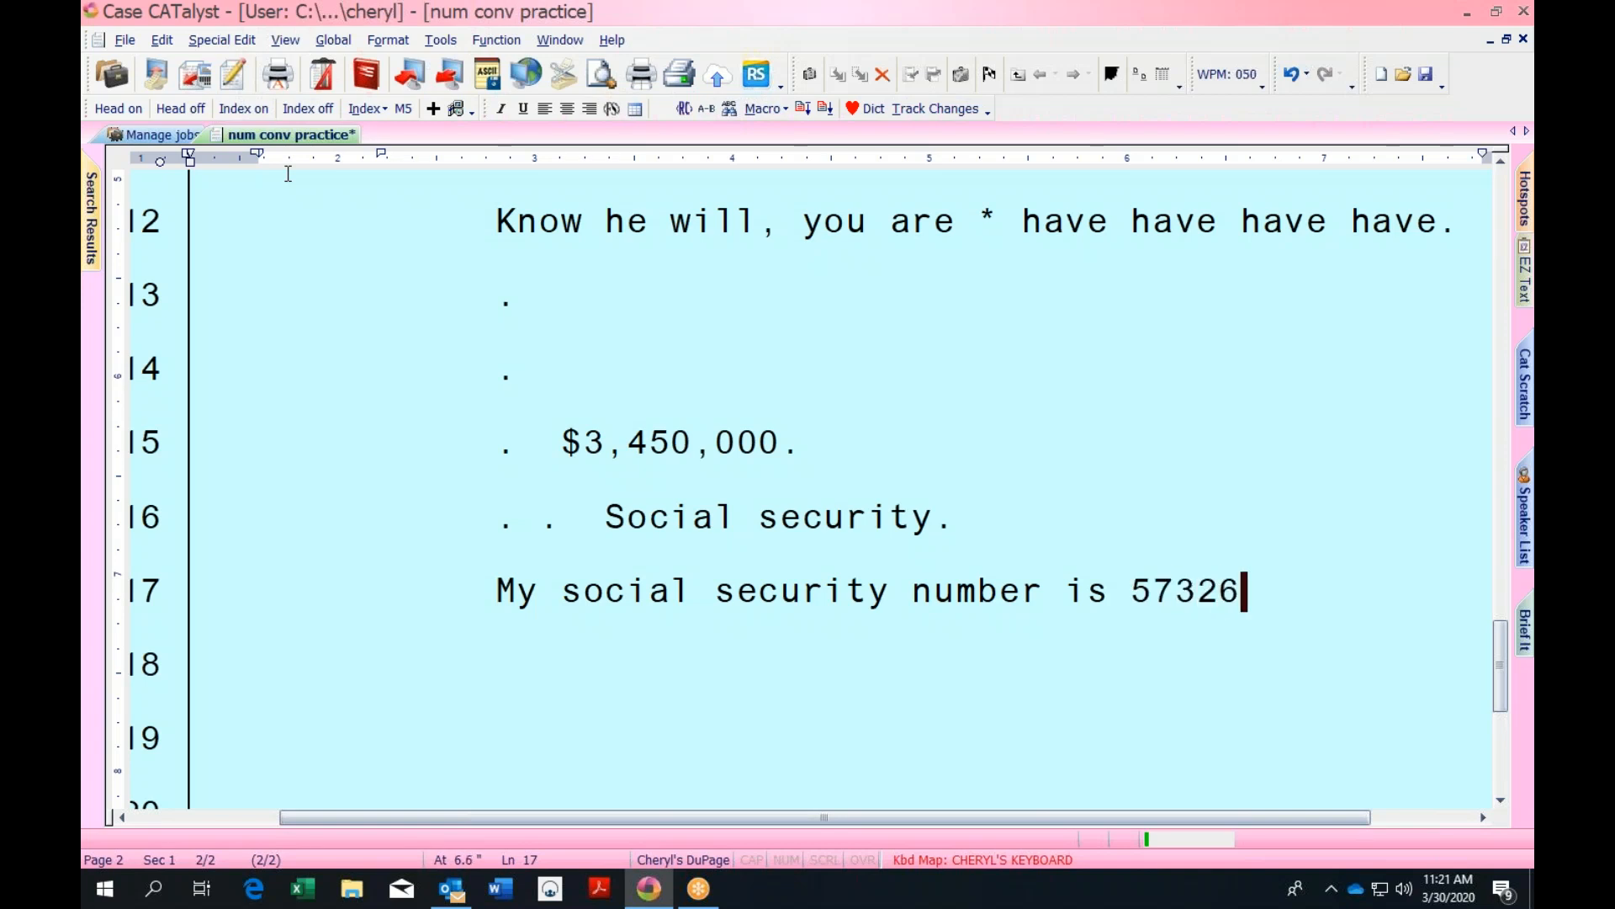
pyautogui.write('1234')
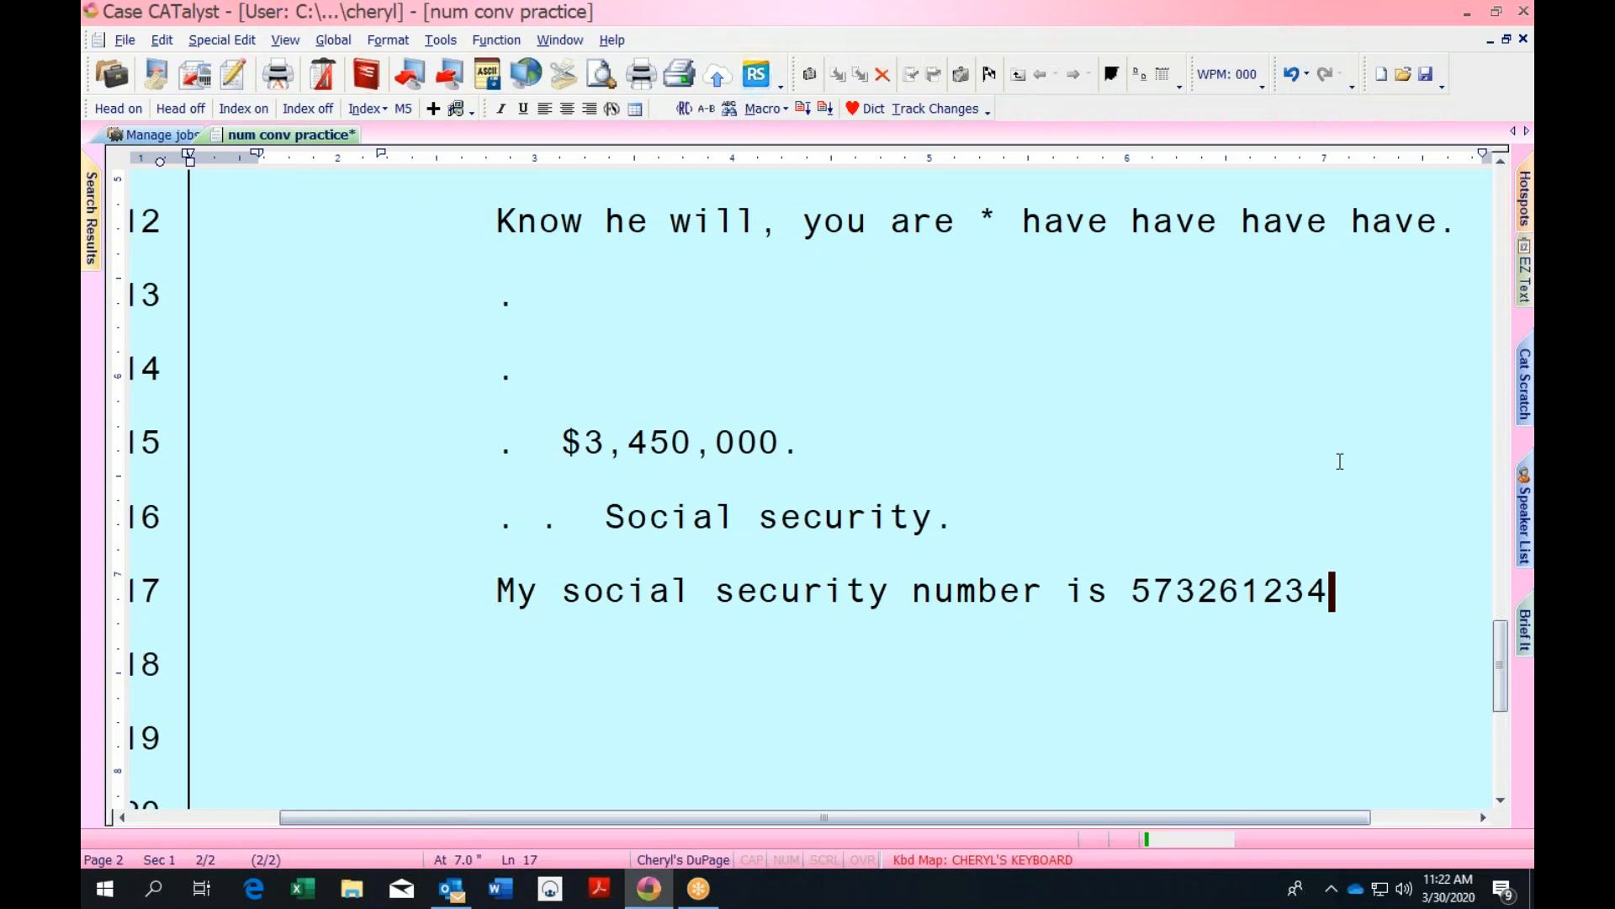
pyautogui.hotkey('shift', 'F5')
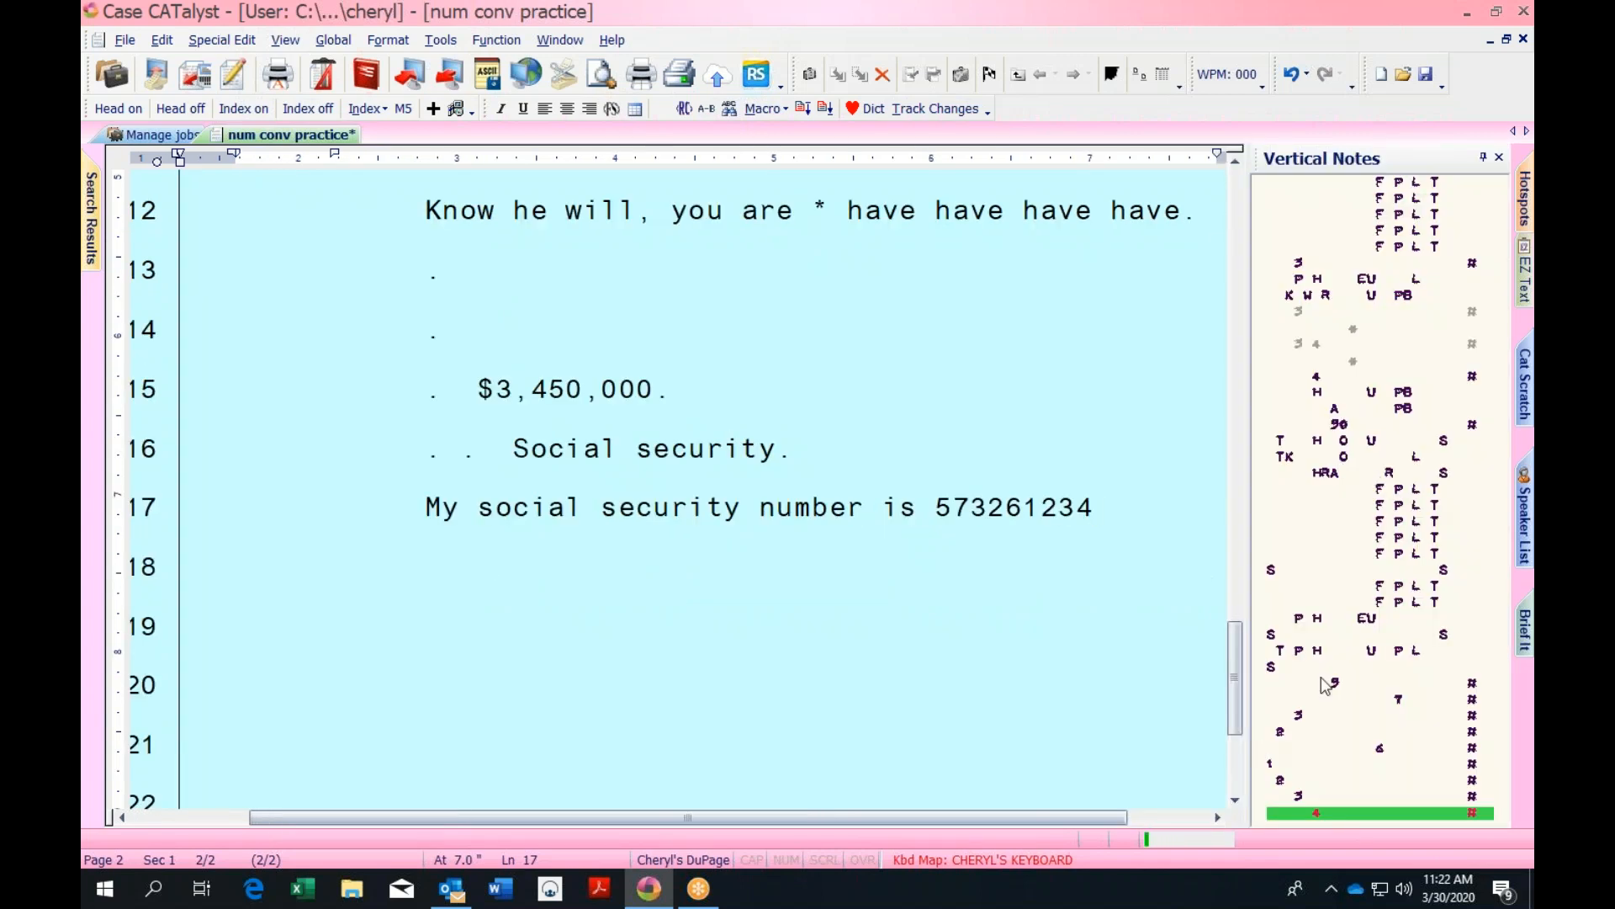
pyautogui.hotkey('ctrl', 's')
pyautogui.write('/-FL.')
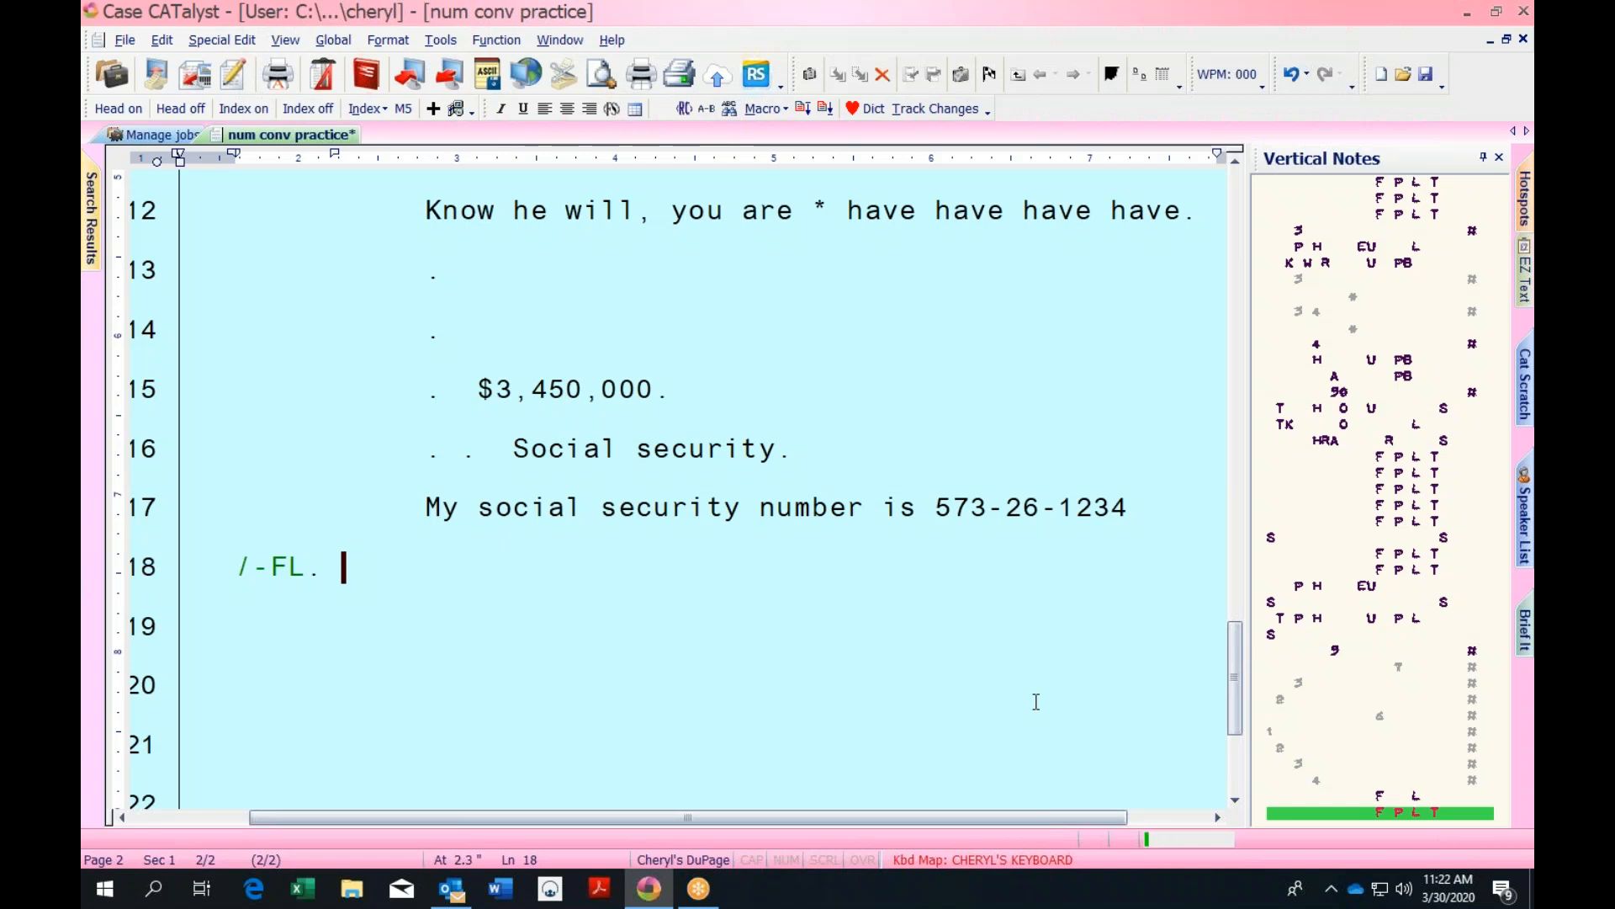
pyautogui.write('My telephone')
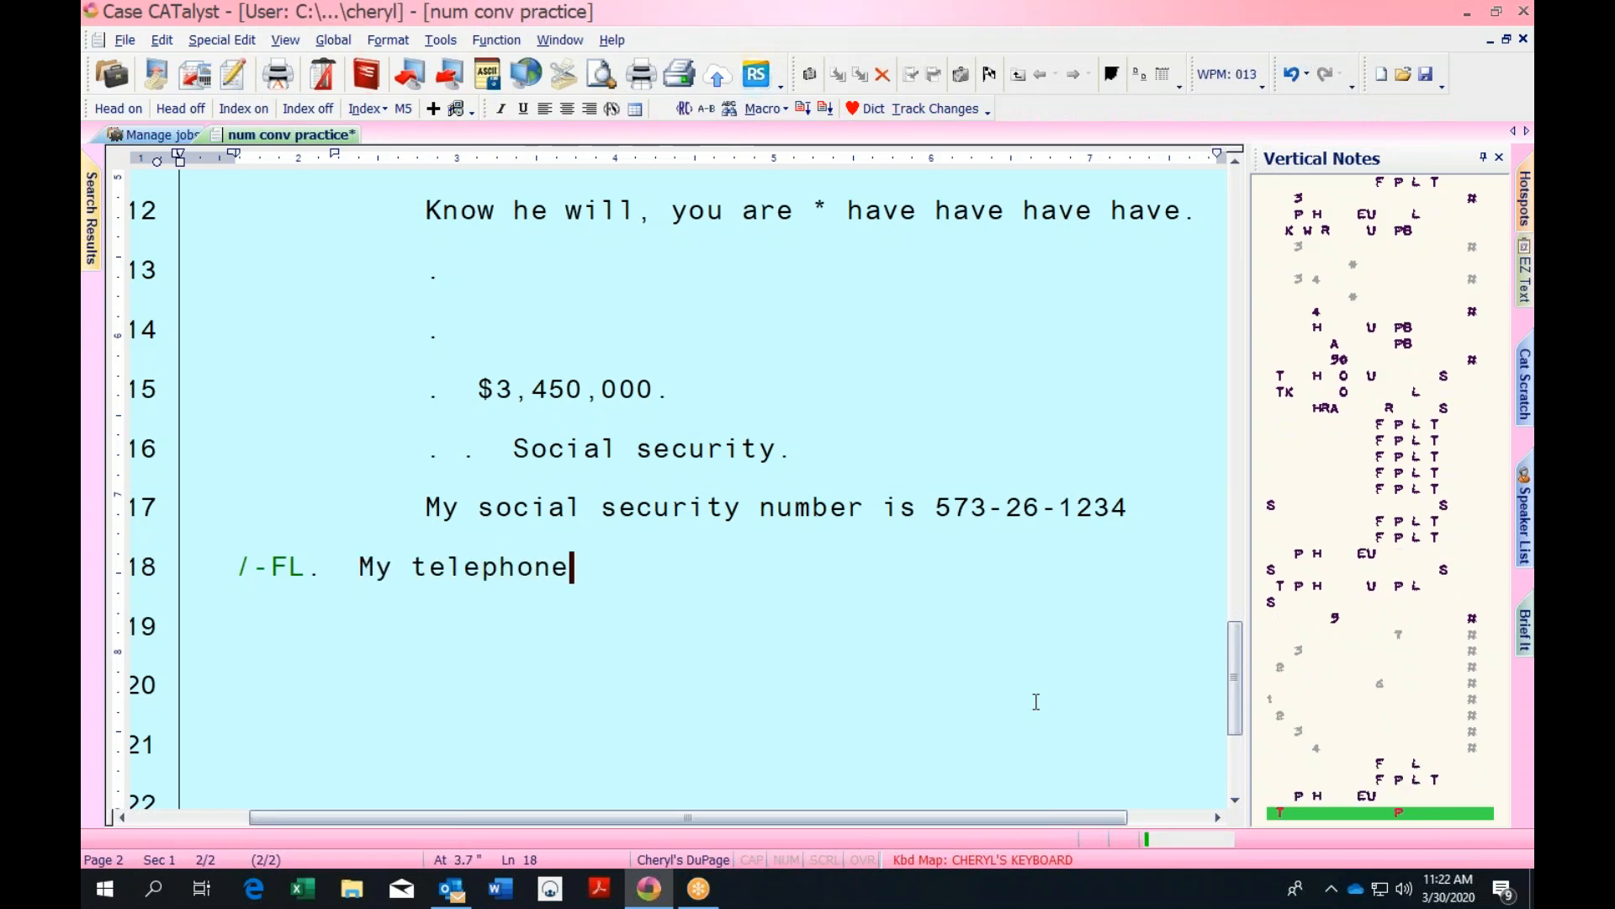
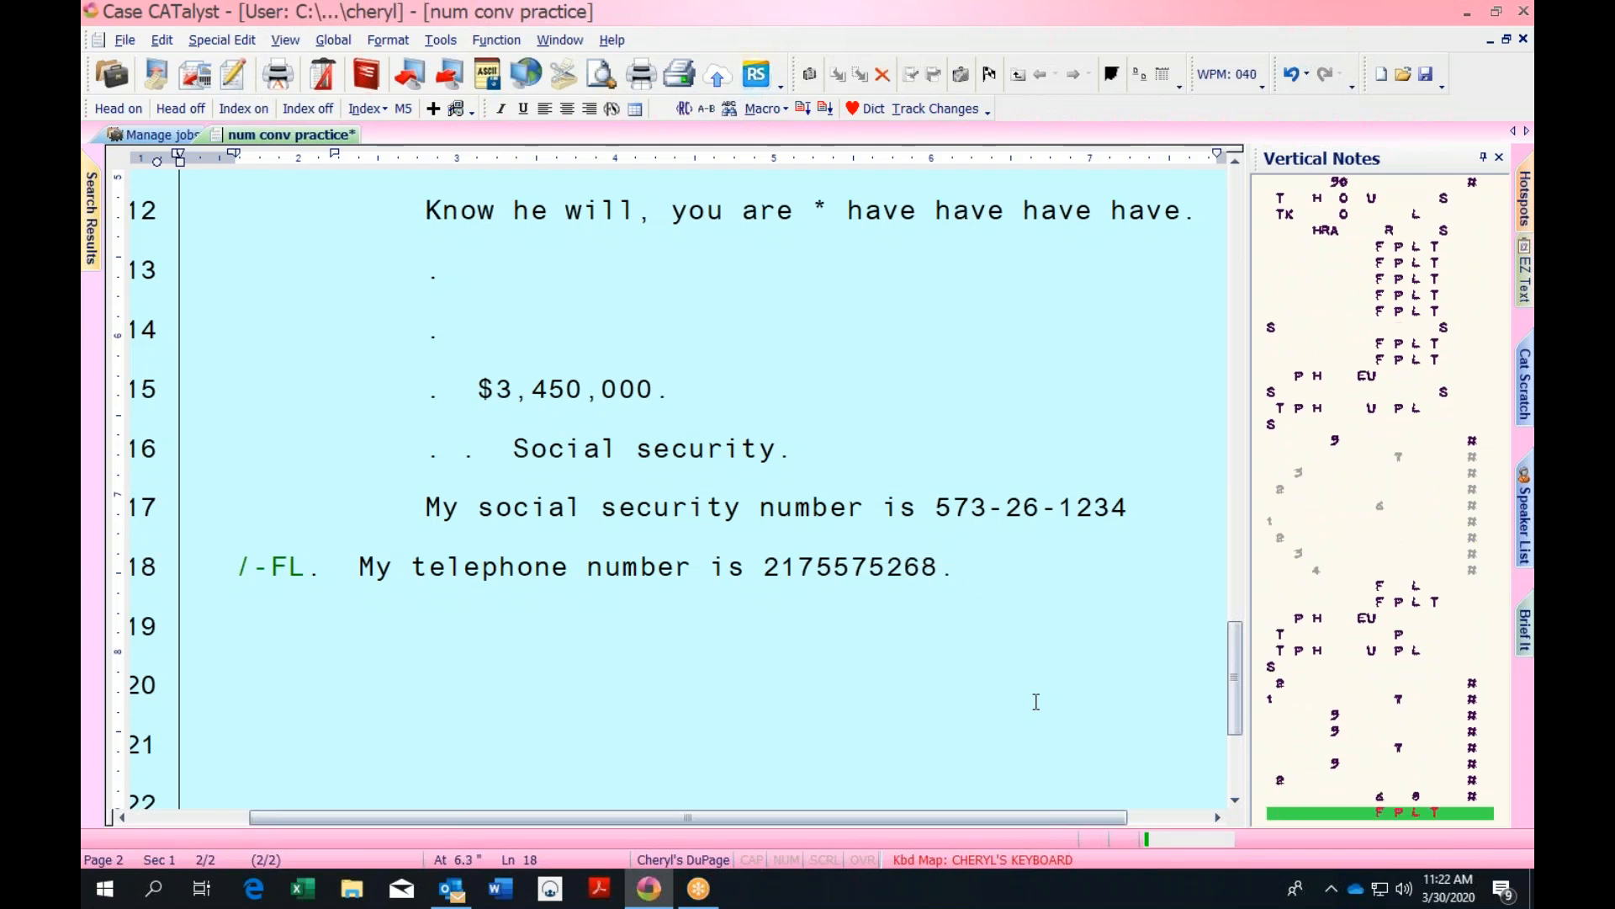
pyautogui.write('  Is my office phone.')
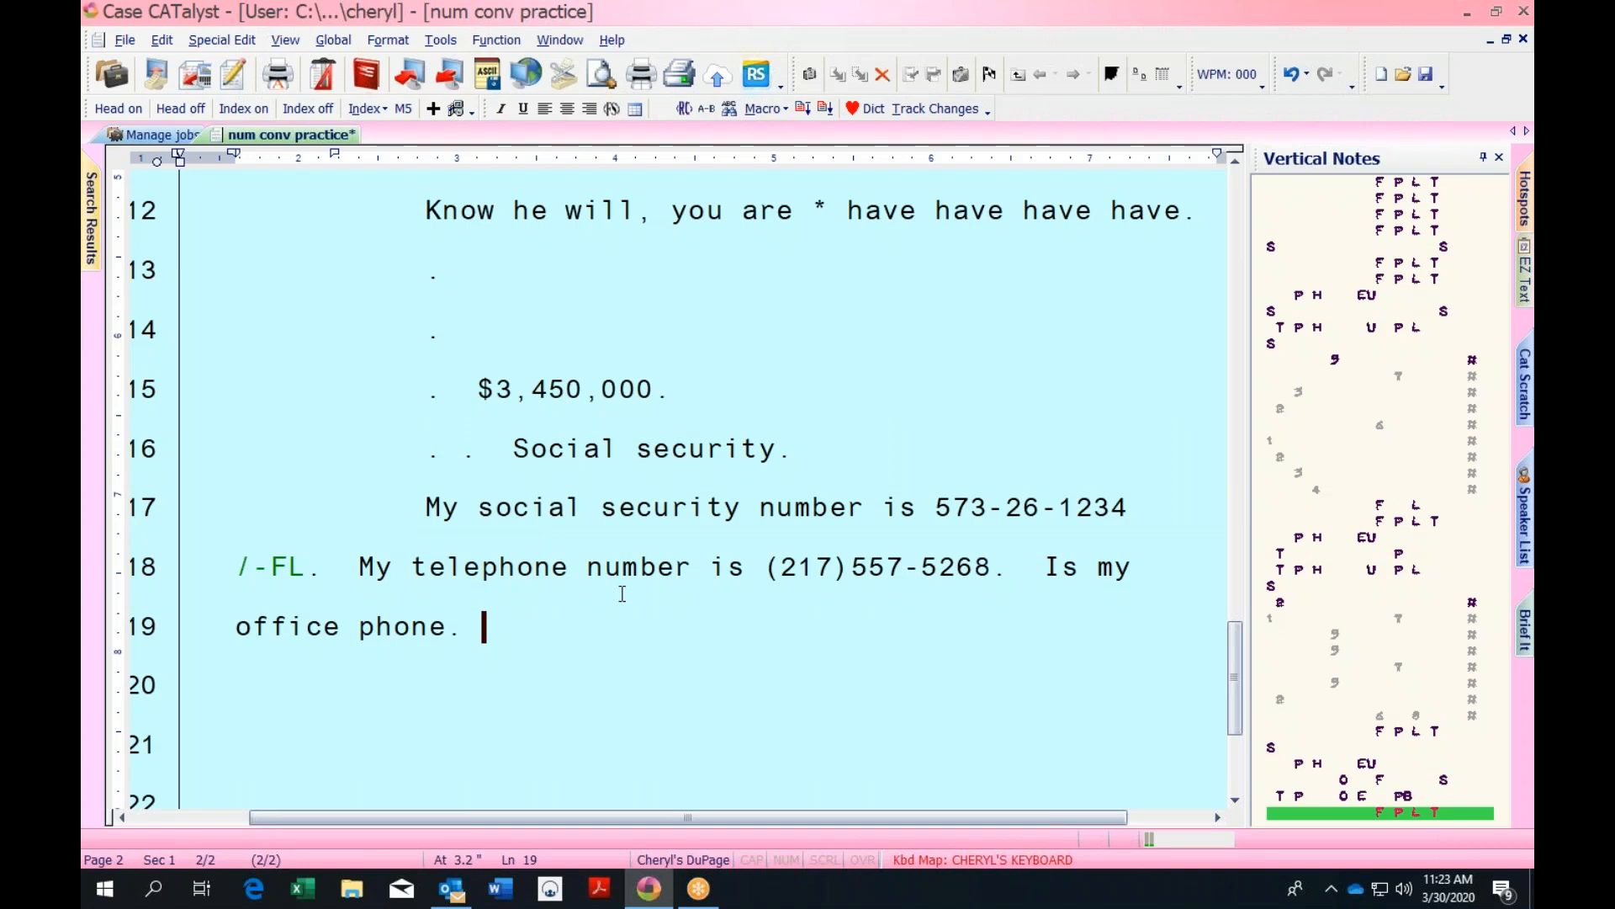
pyautogui.hotkey('ctrl', 's')
# Write 'Defendants Exhibit No. 12 is.' on line 20
pyautogui.click(481, 506)
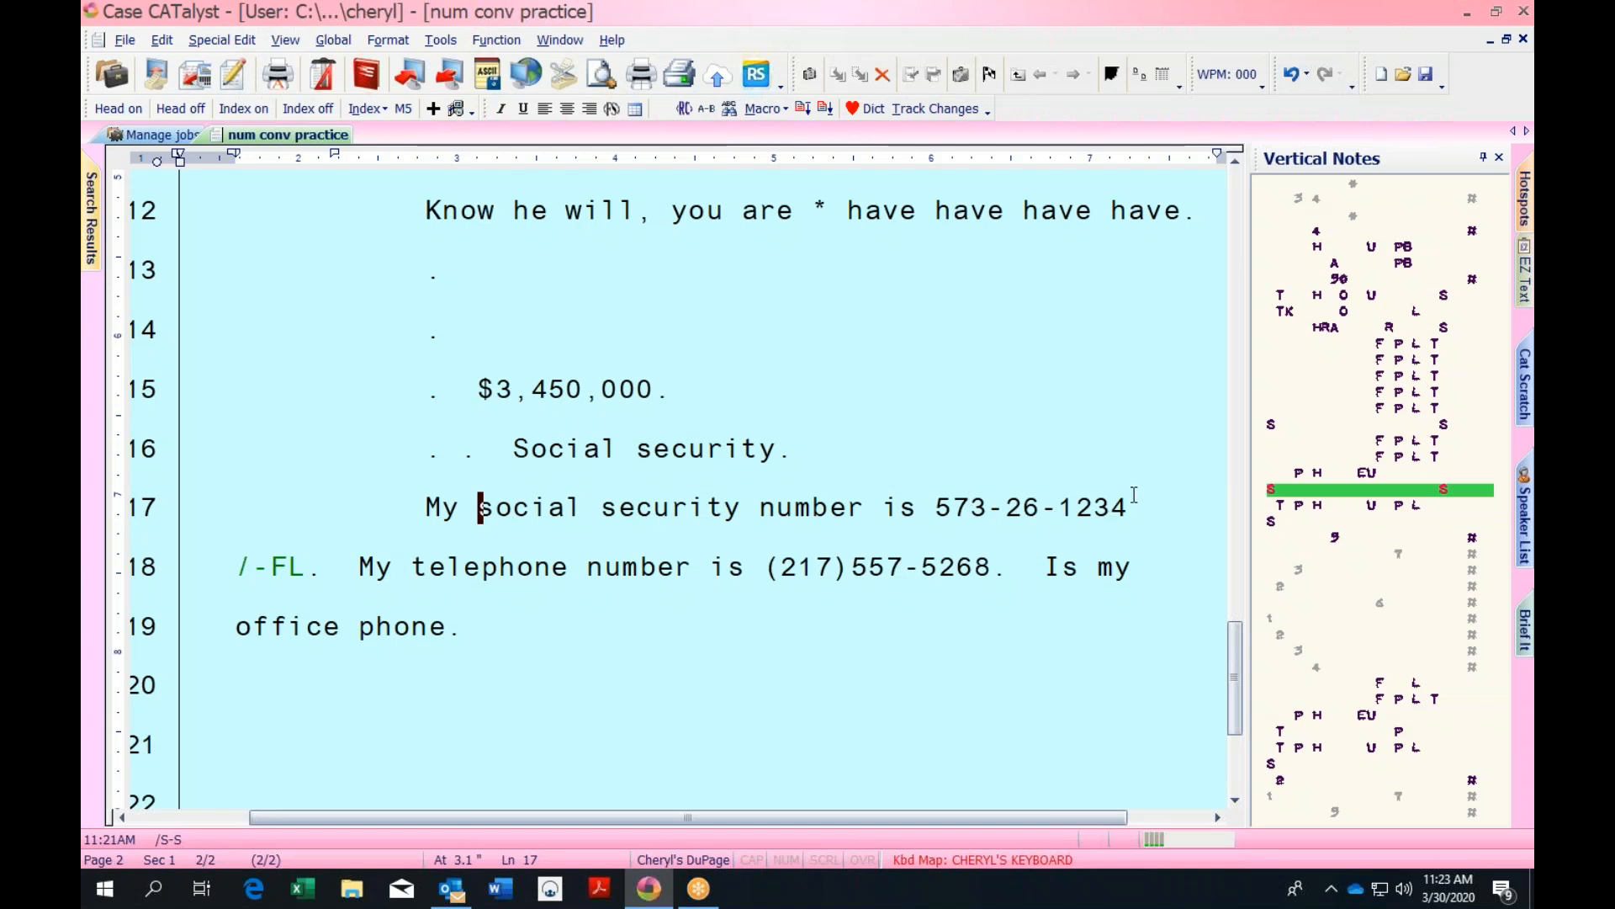
pyautogui.write('.')
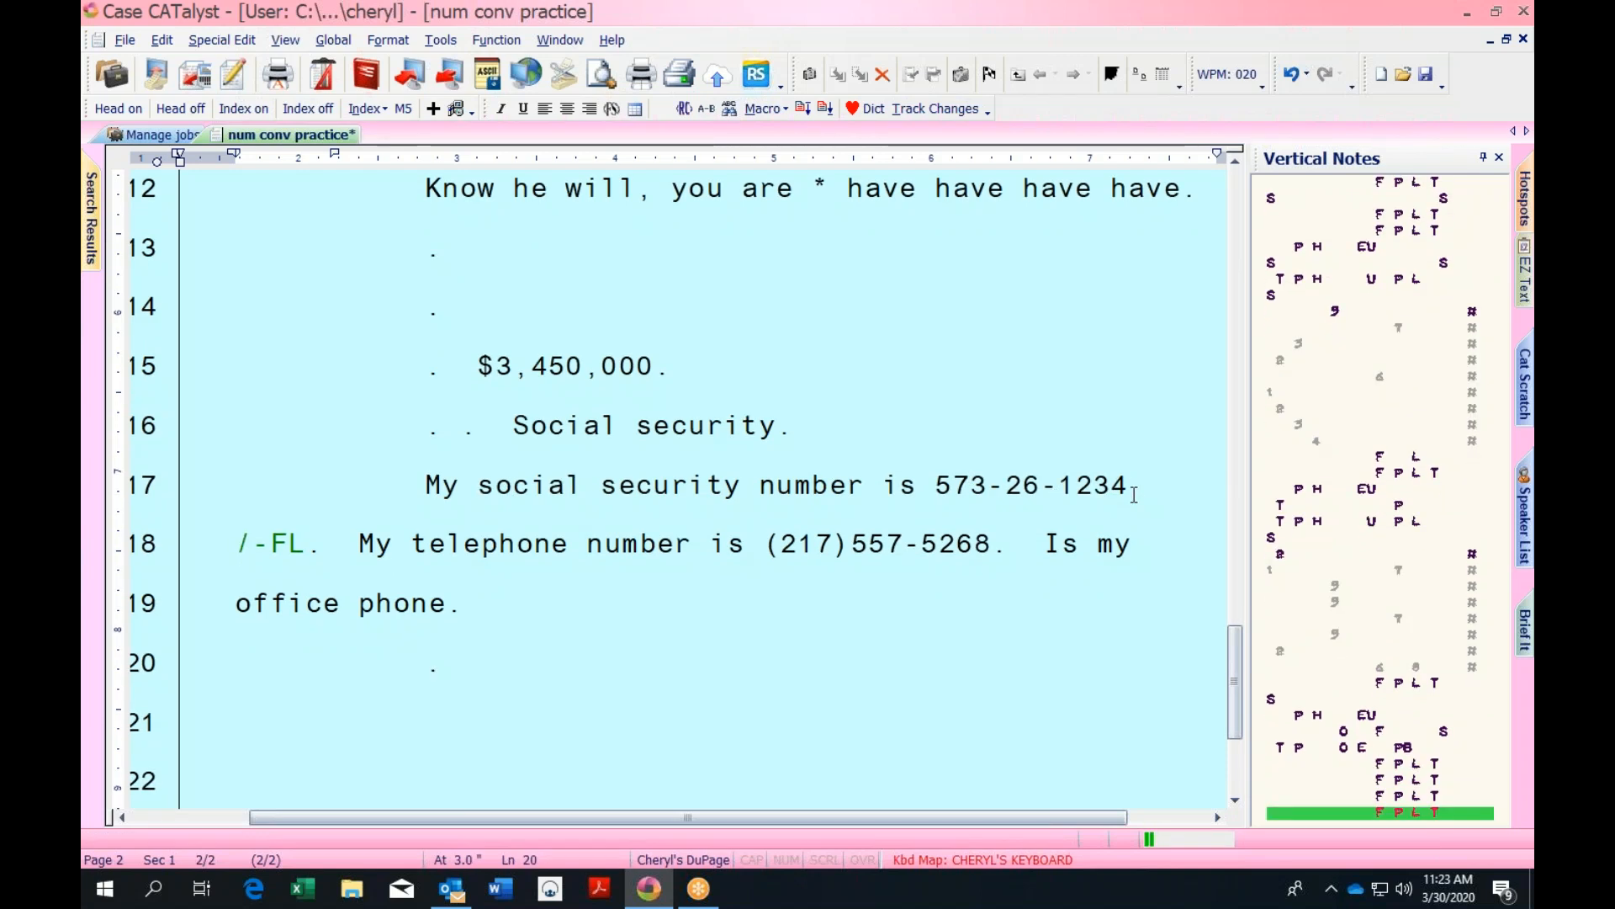
pyautogui.write('Defendants exhibit')
pyautogui.press('BackSpace')
pyautogui.press('BackSpace')
pyautogui.press('BackSpace')
pyautogui.press('BackSpace')
pyautogui.press('BackSpace')
pyautogui.press('BackSpace')
pyautogui.press('BackSpace')
pyautogui.write('Exhibit No.')
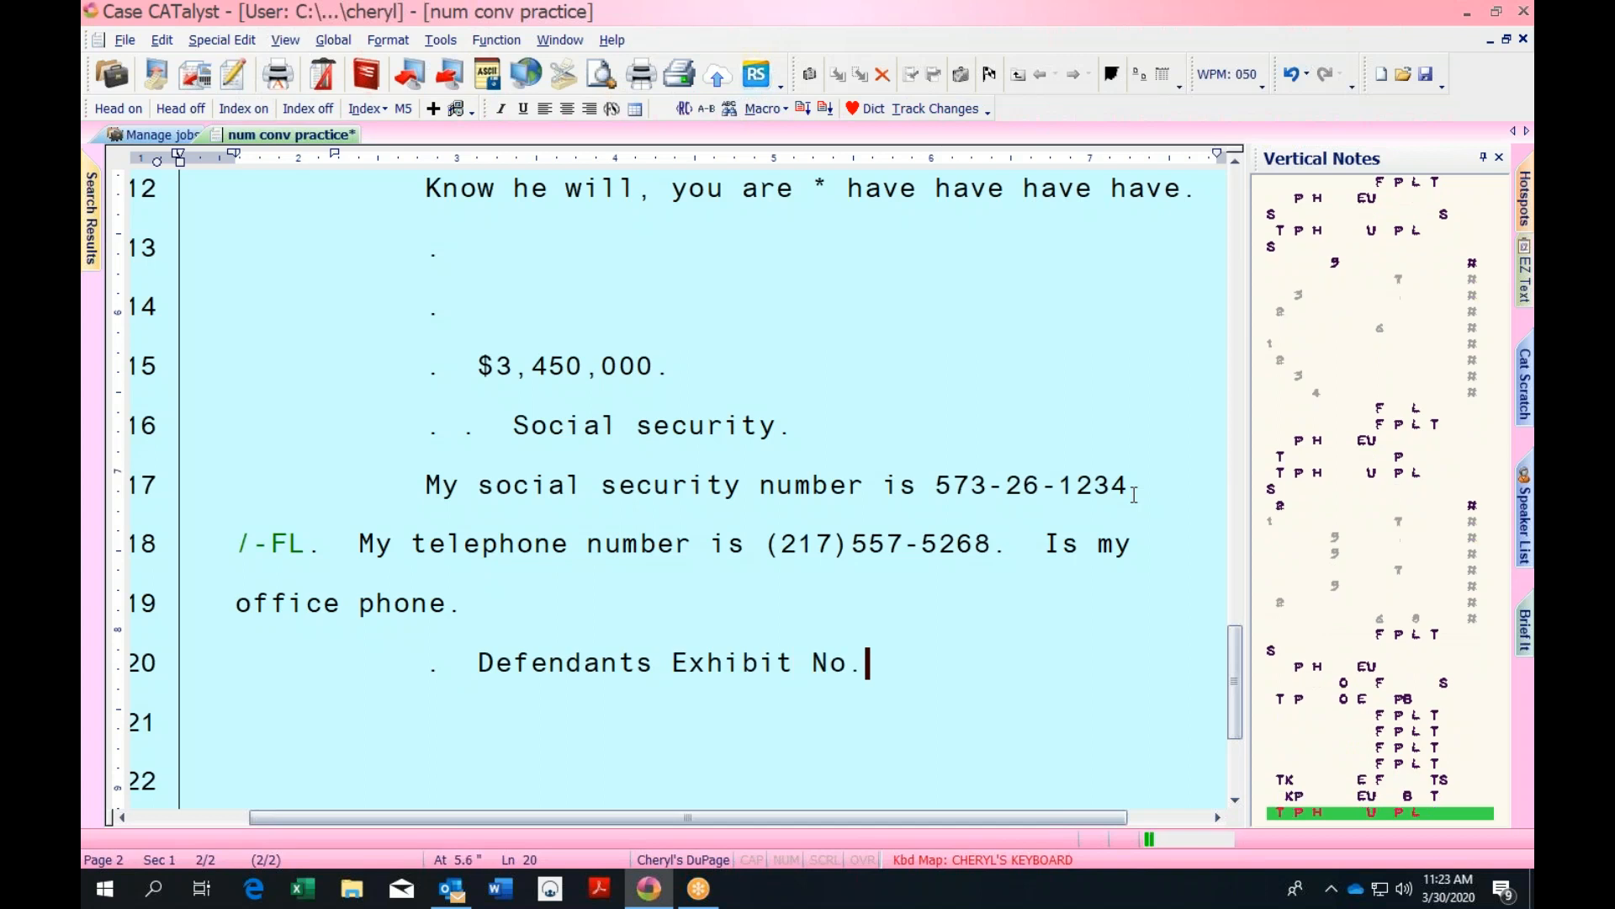
pyautogui.write(' 12 is.')
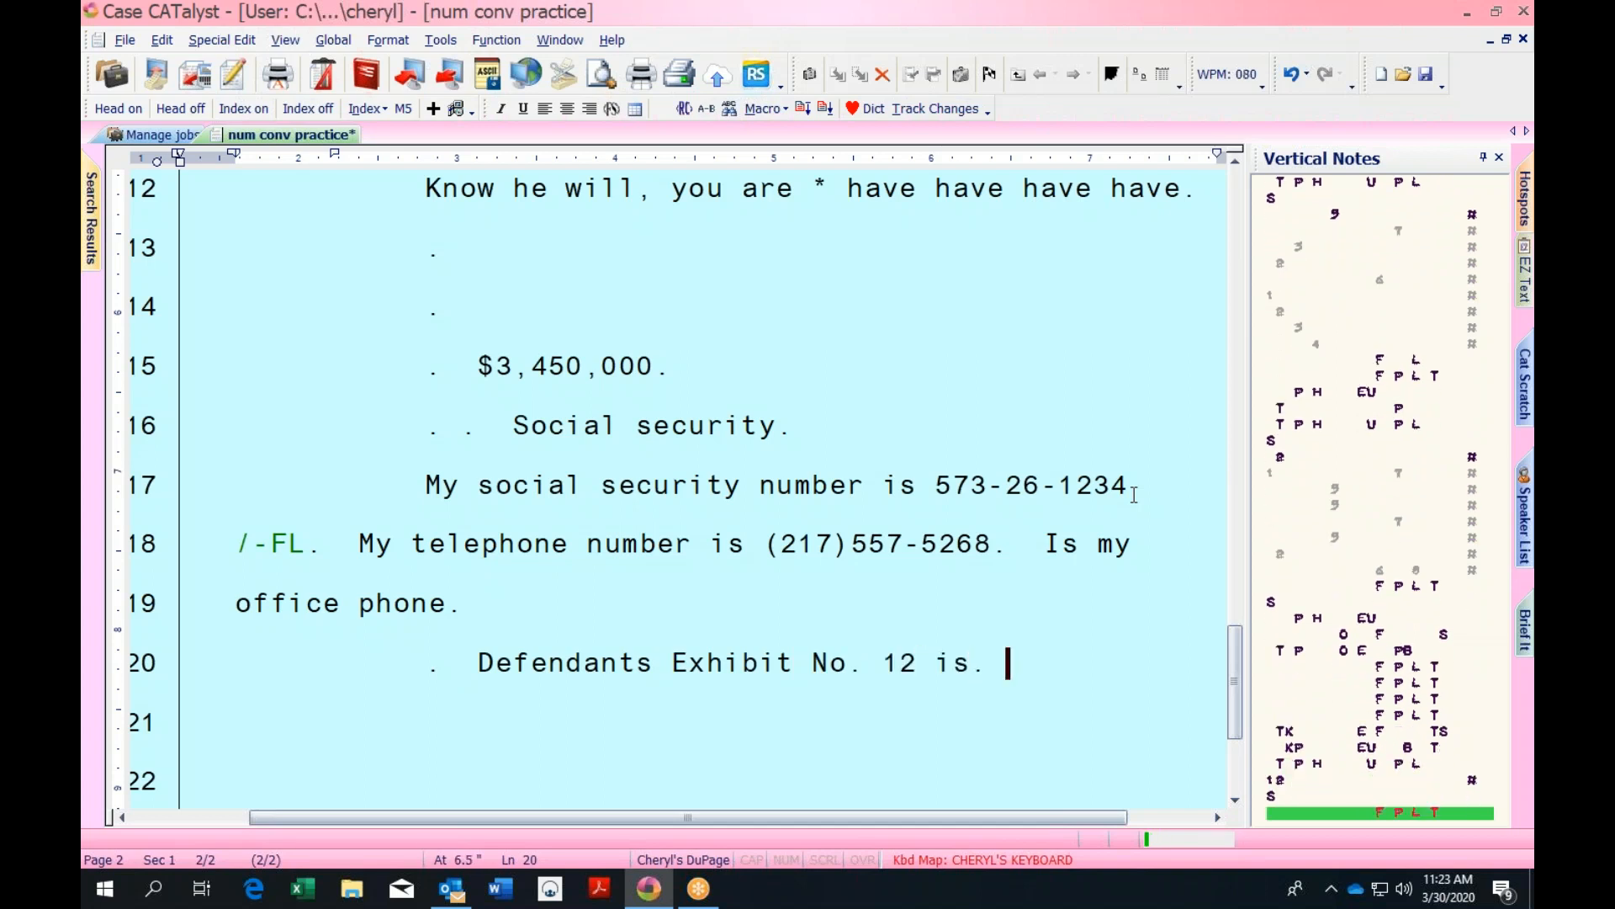
pyautogui.press('Return')
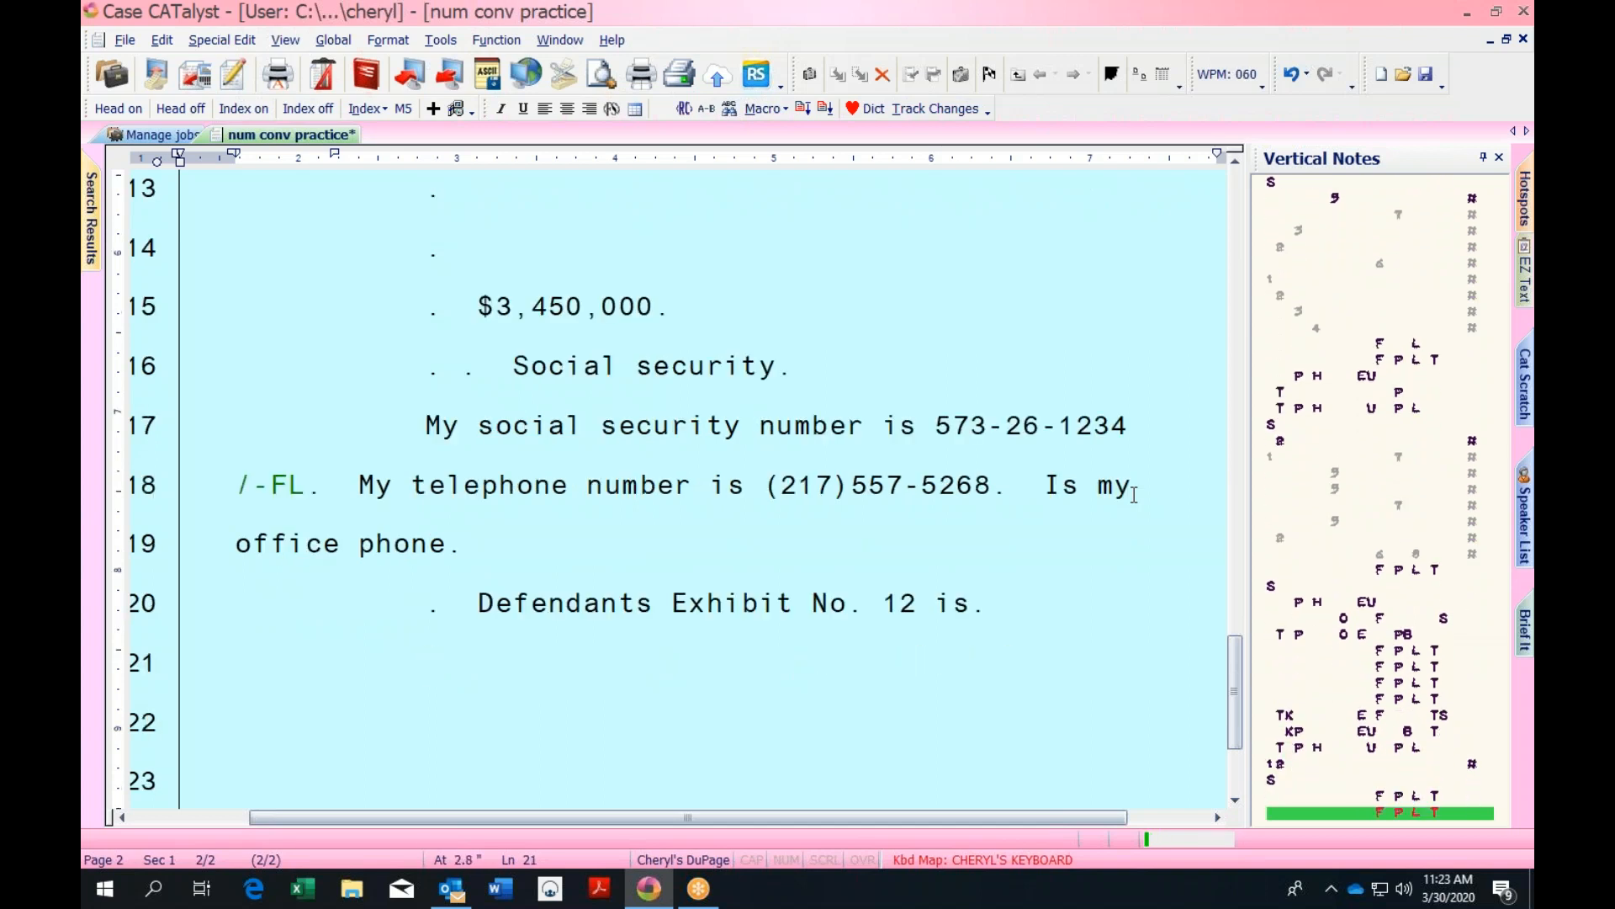
# Add 'Defendant's Exhibit No. 12 is.' and 'Defendant's Exhibit No. 1 is' on lines 21–22
pyautogui.write("Defendant's exhibit")
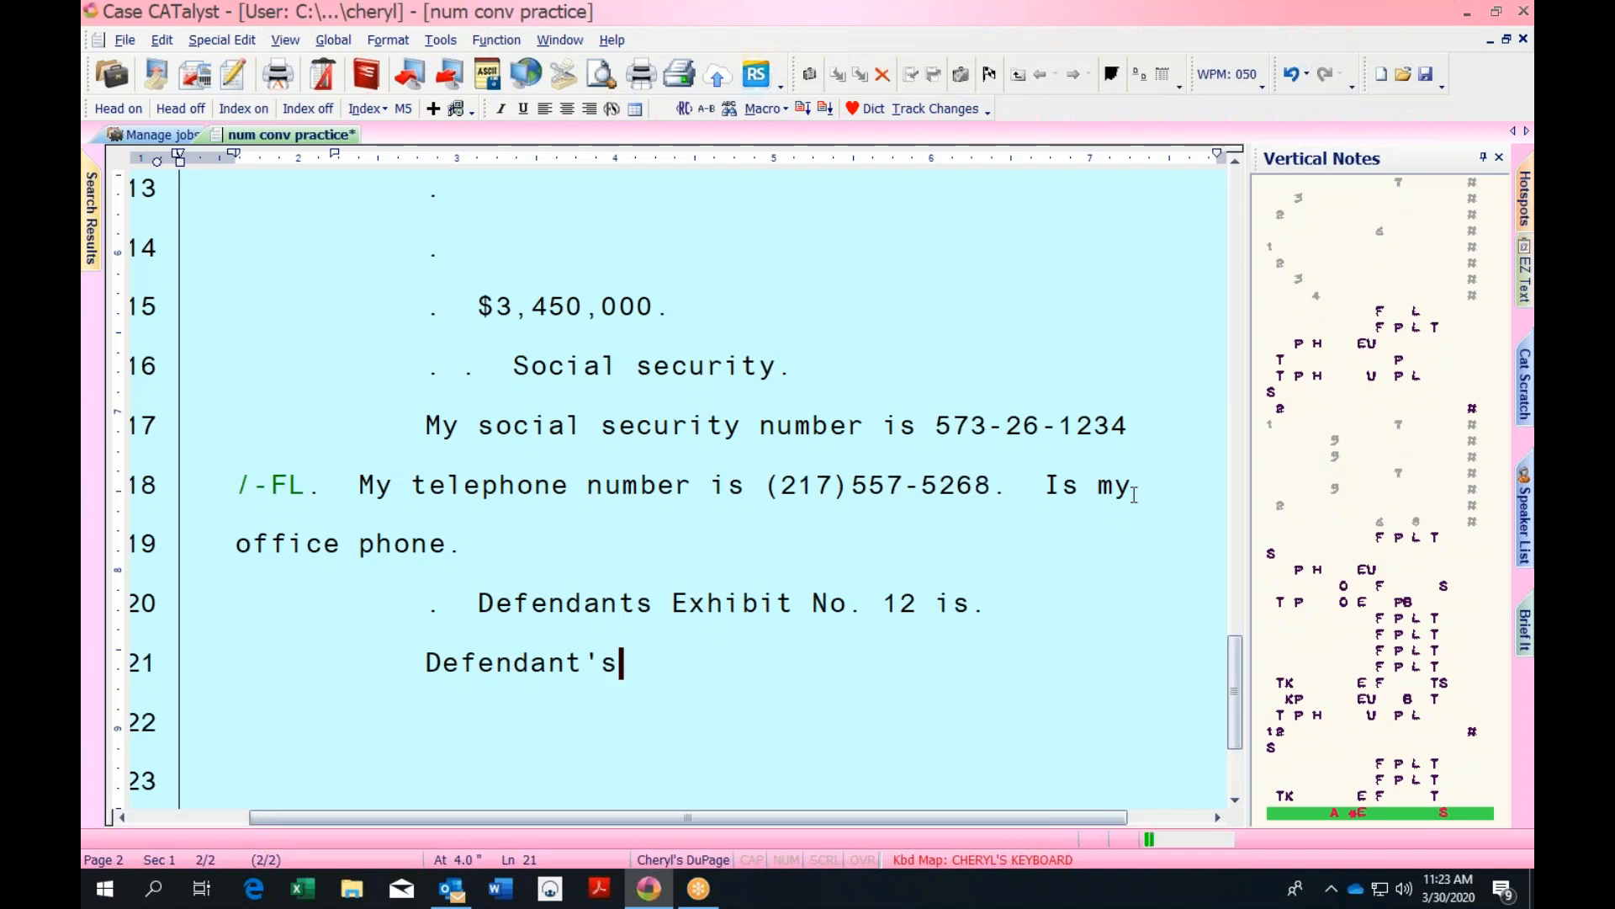
pyautogui.press('BackSpace')
pyautogui.press('BackSpace')
pyautogui.press('BackSpace')
pyautogui.press('BackSpace')
pyautogui.press('BackSpace')
pyautogui.press('BackSpace')
pyautogui.press('BackSpace')
pyautogui.write('Exhibit No. 12 is.')
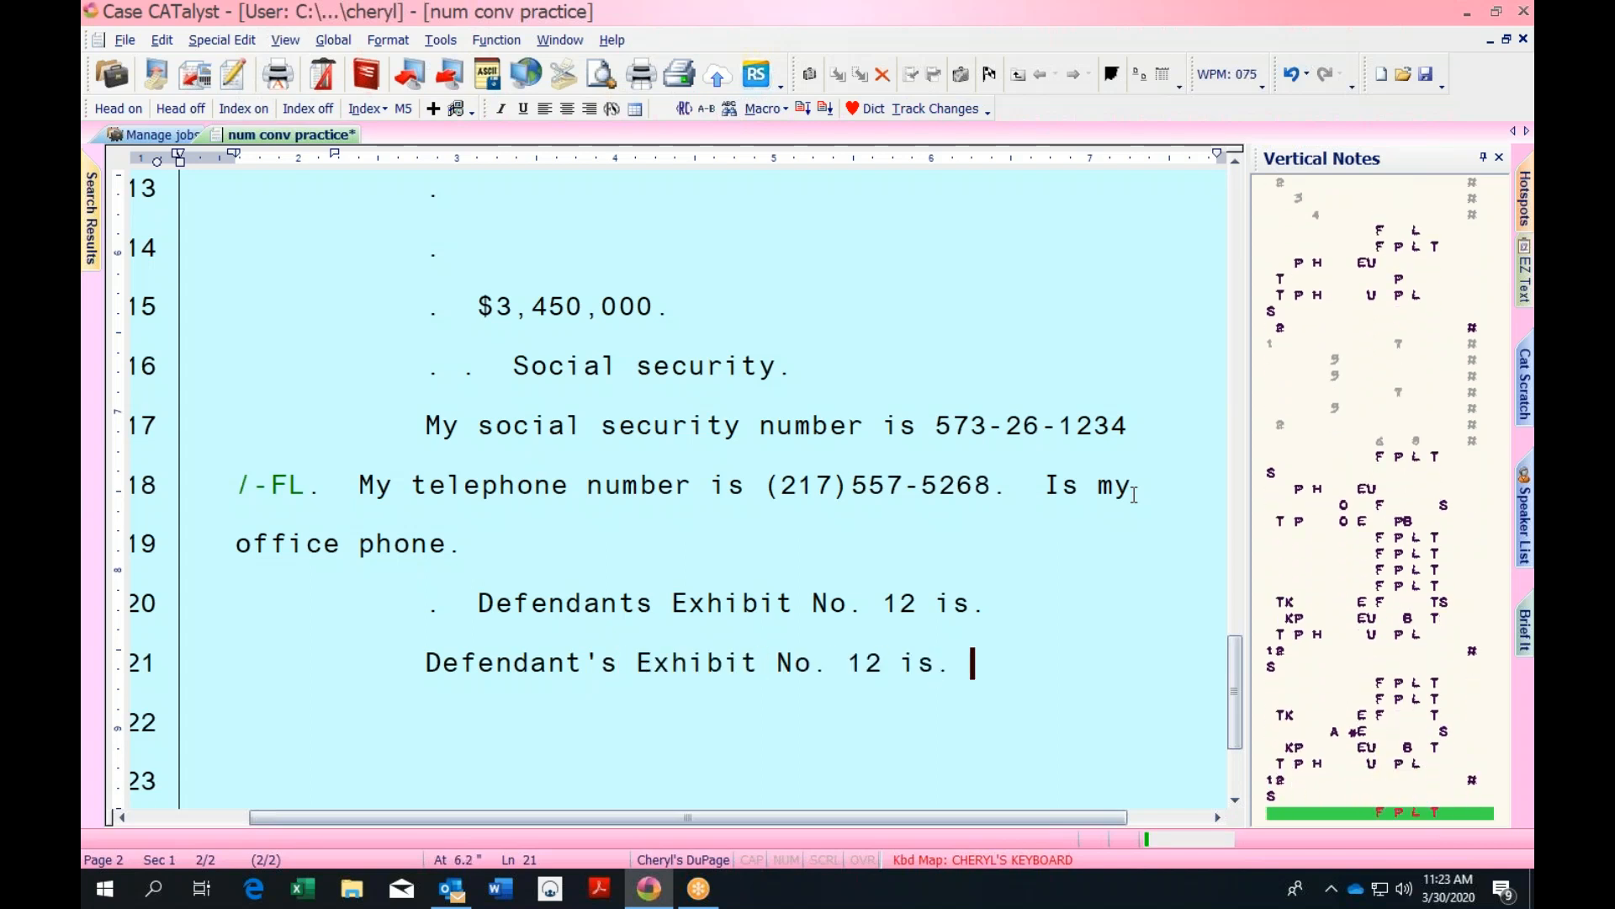
pyautogui.press('Return')
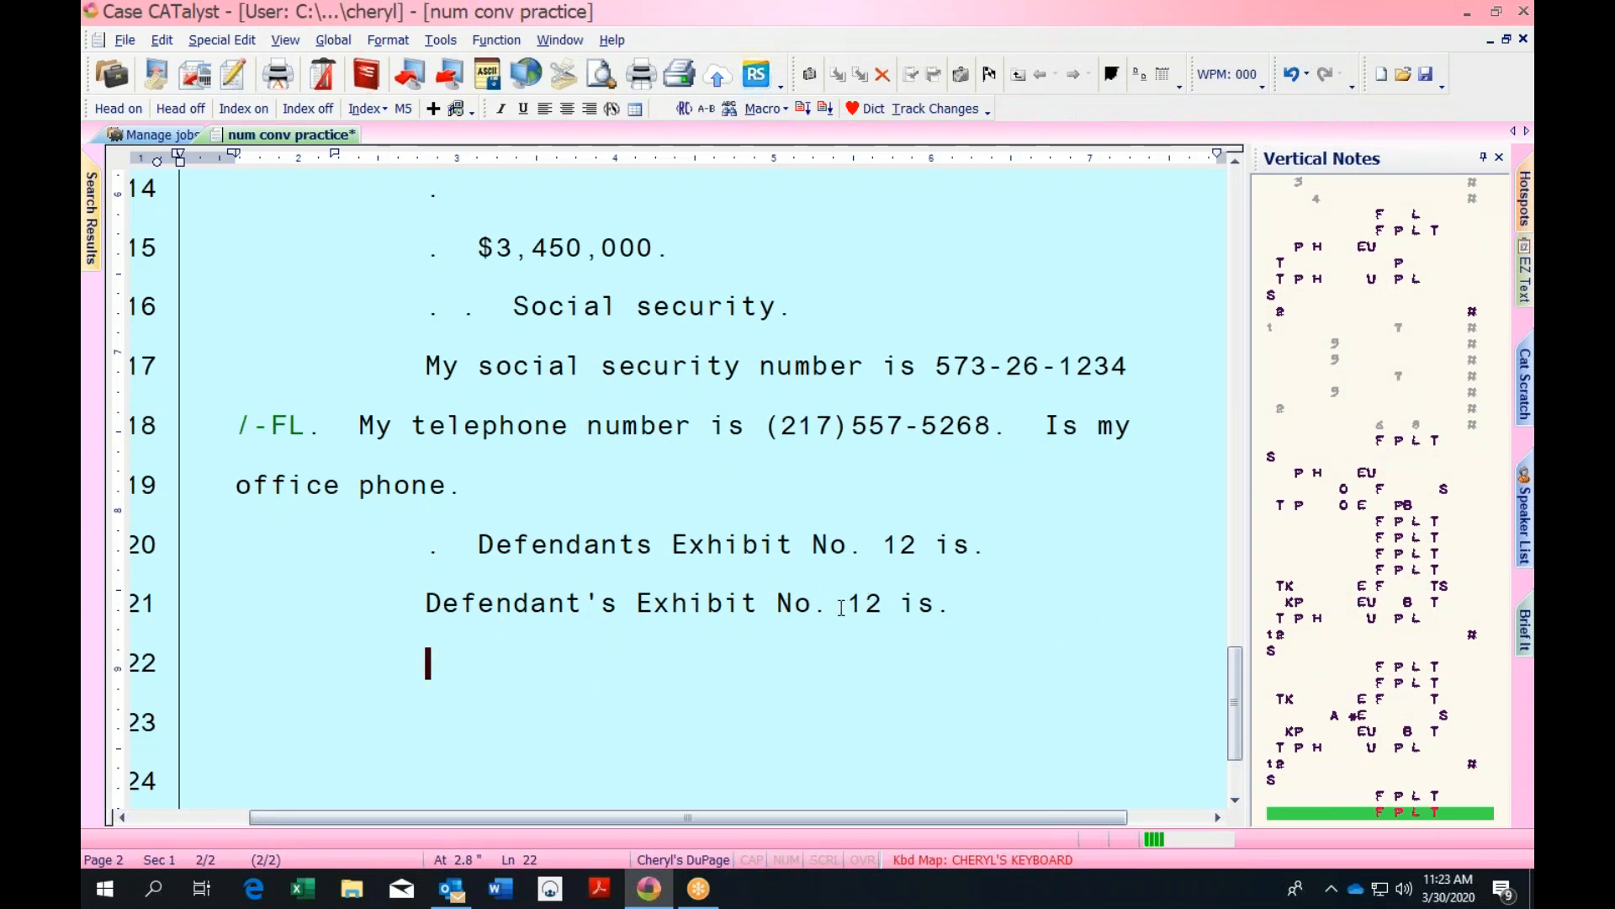
pyautogui.write('. ')
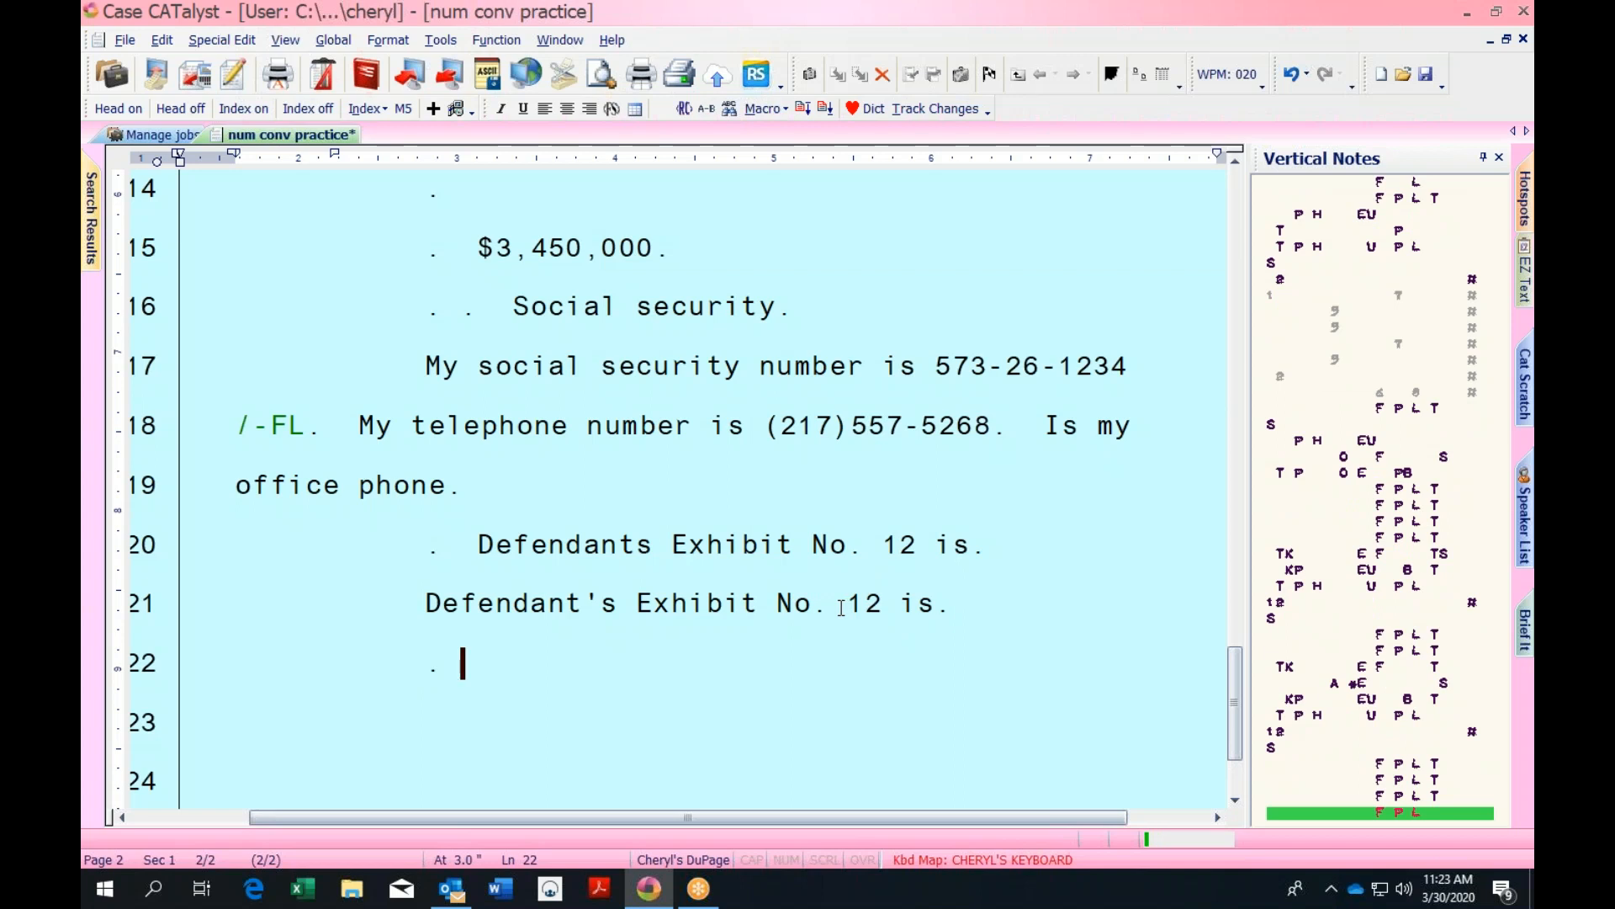
pyautogui.write(" Defendant's Exhibit No. 1 is")
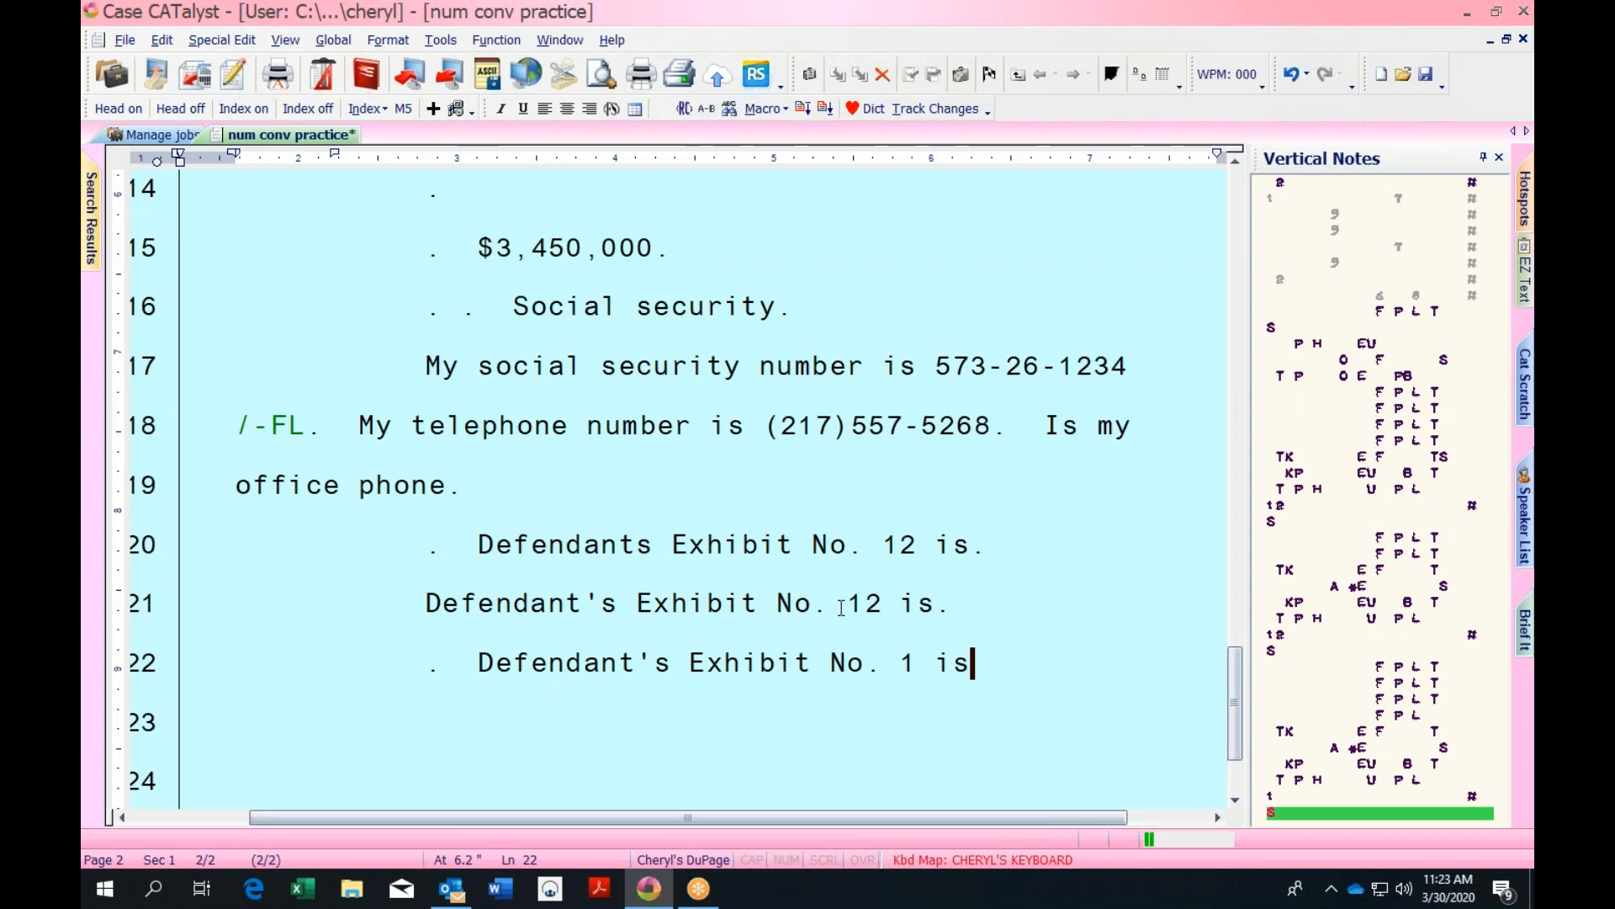
pyautogui.write('.')
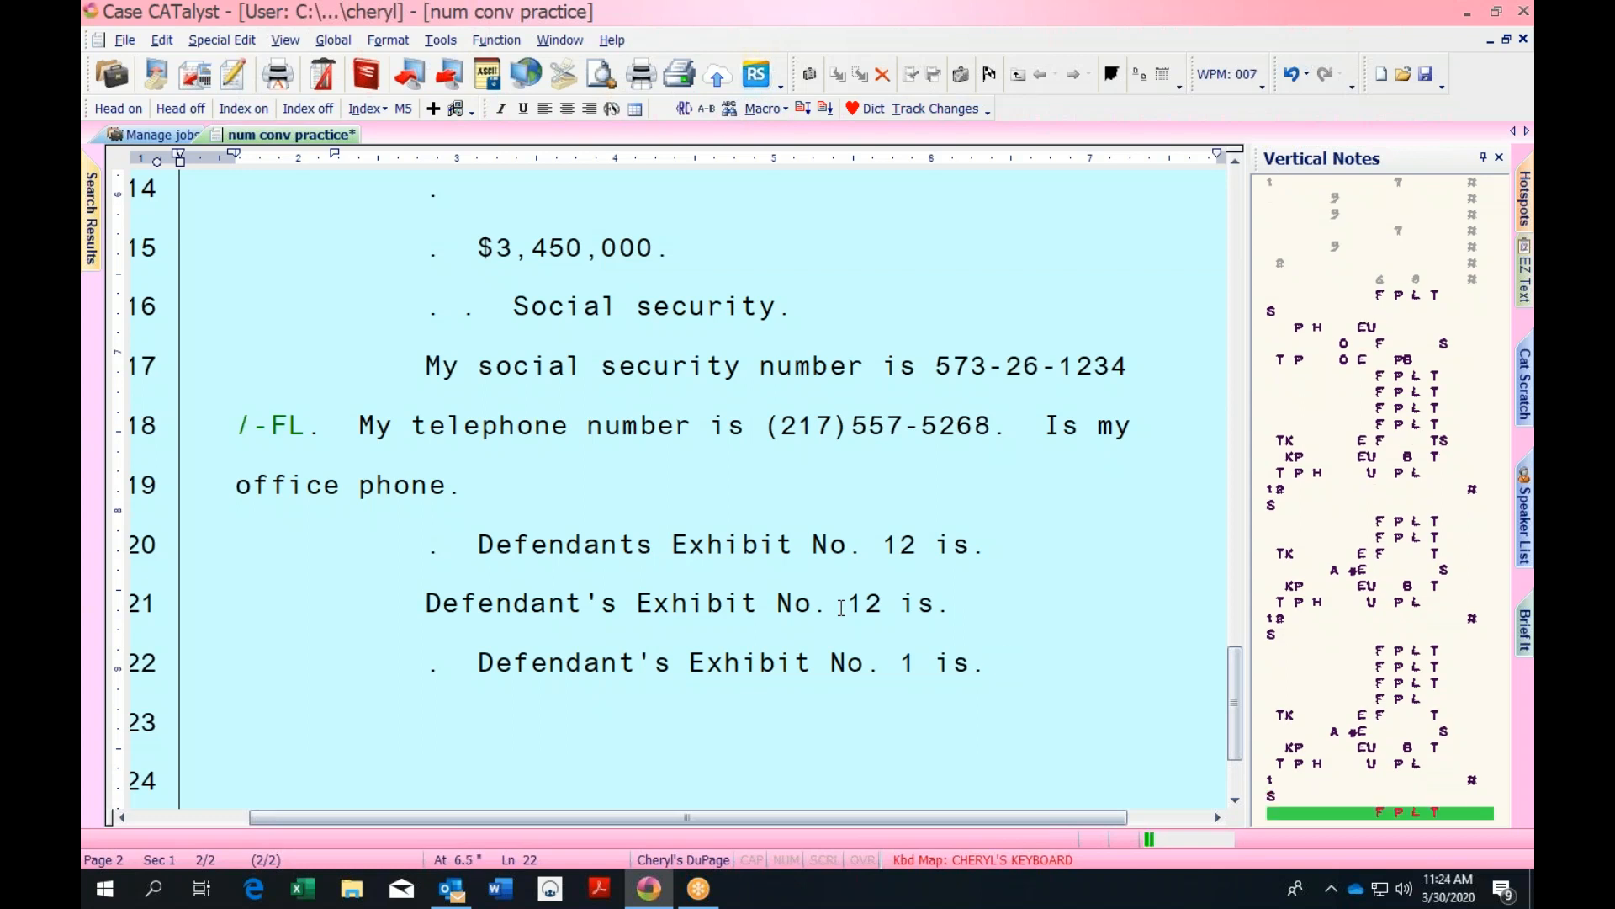
pyautogui.write('  My address is')
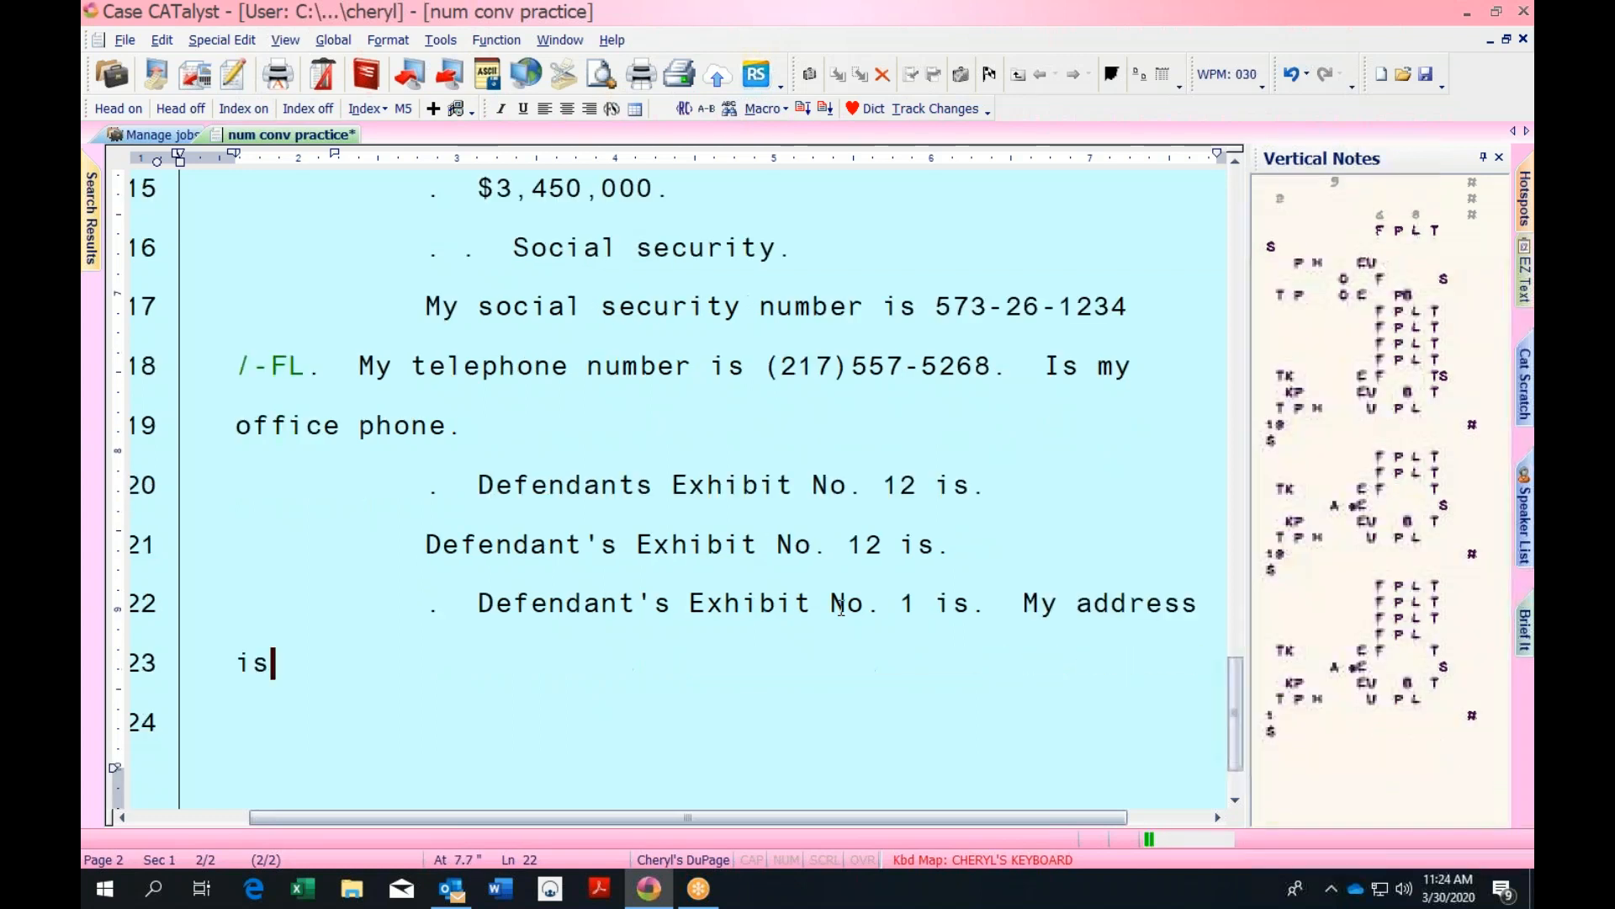
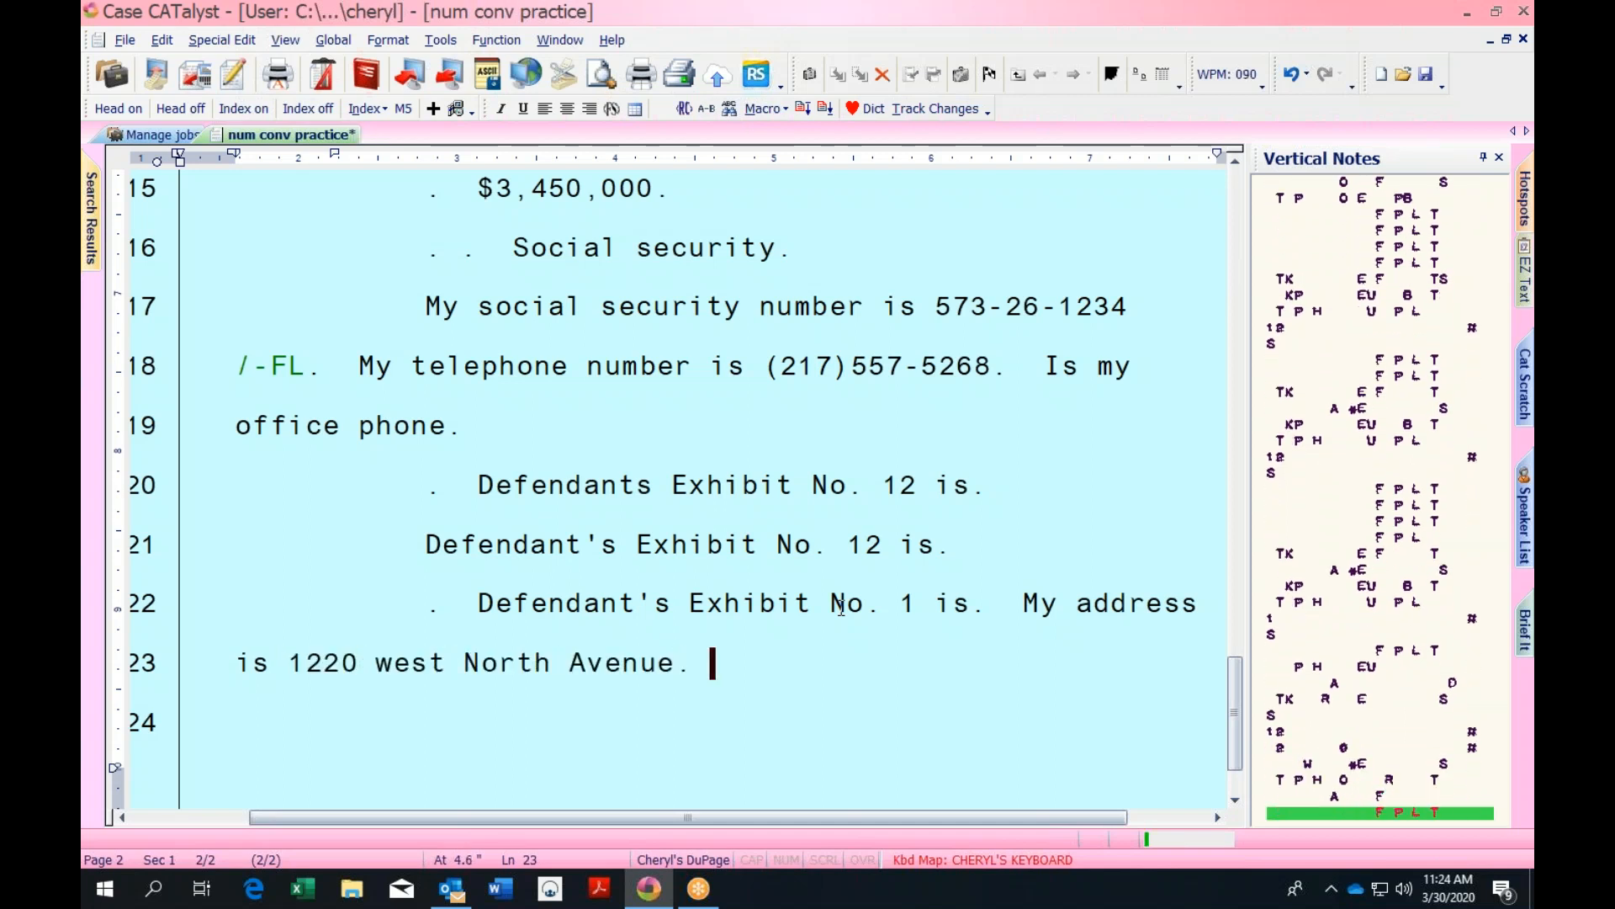
pyautogui.press('Return')
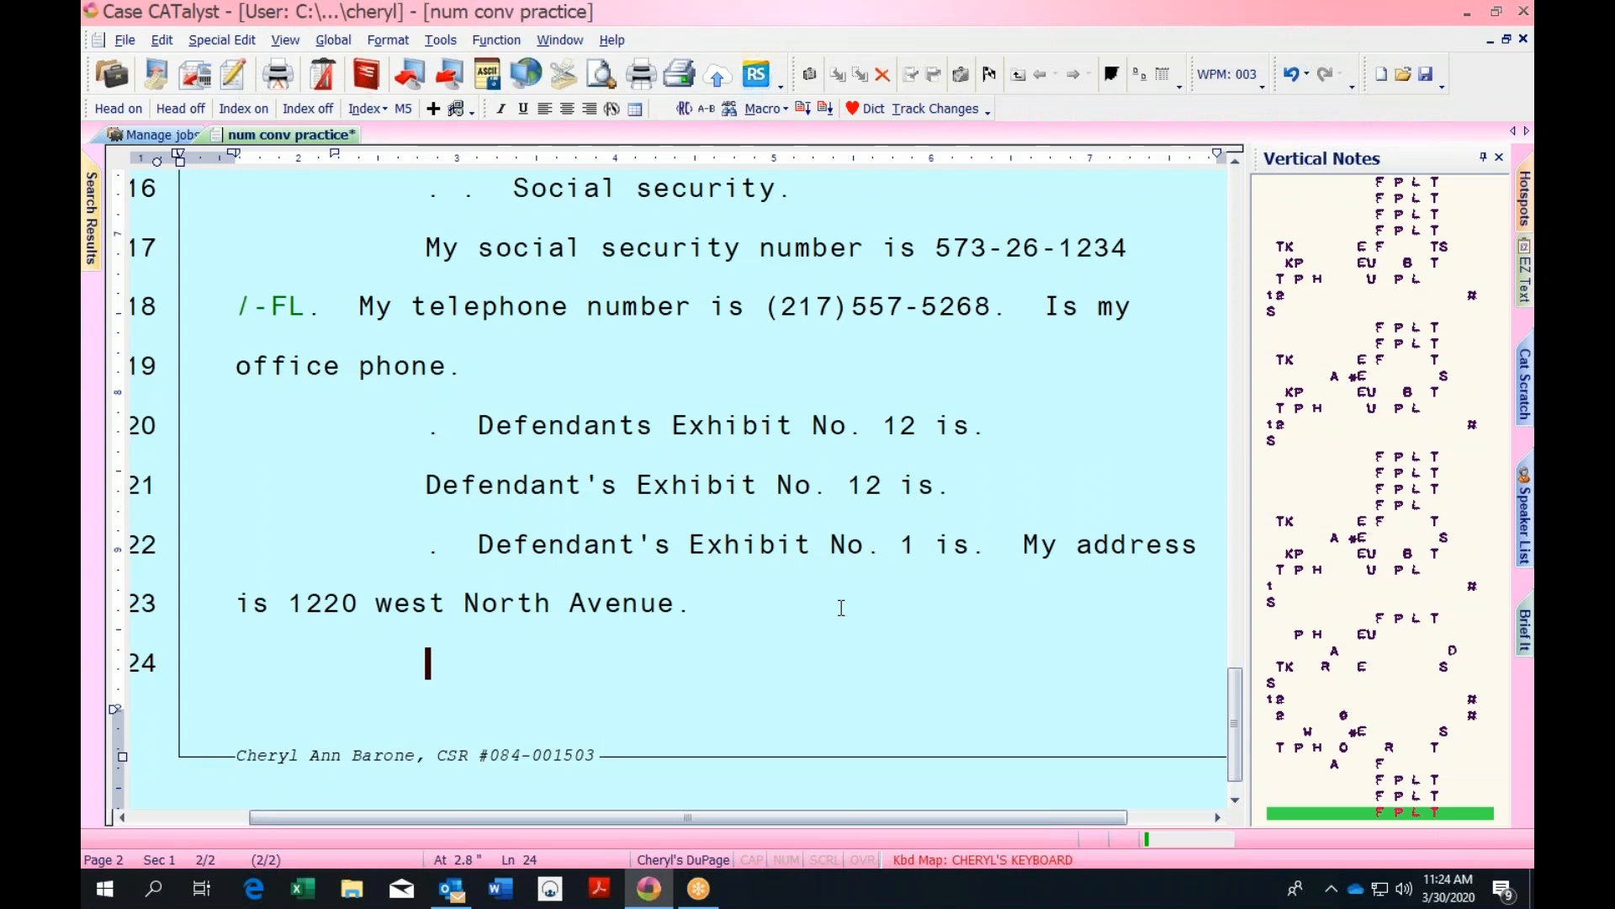
pyautogui.write('What is your phone')
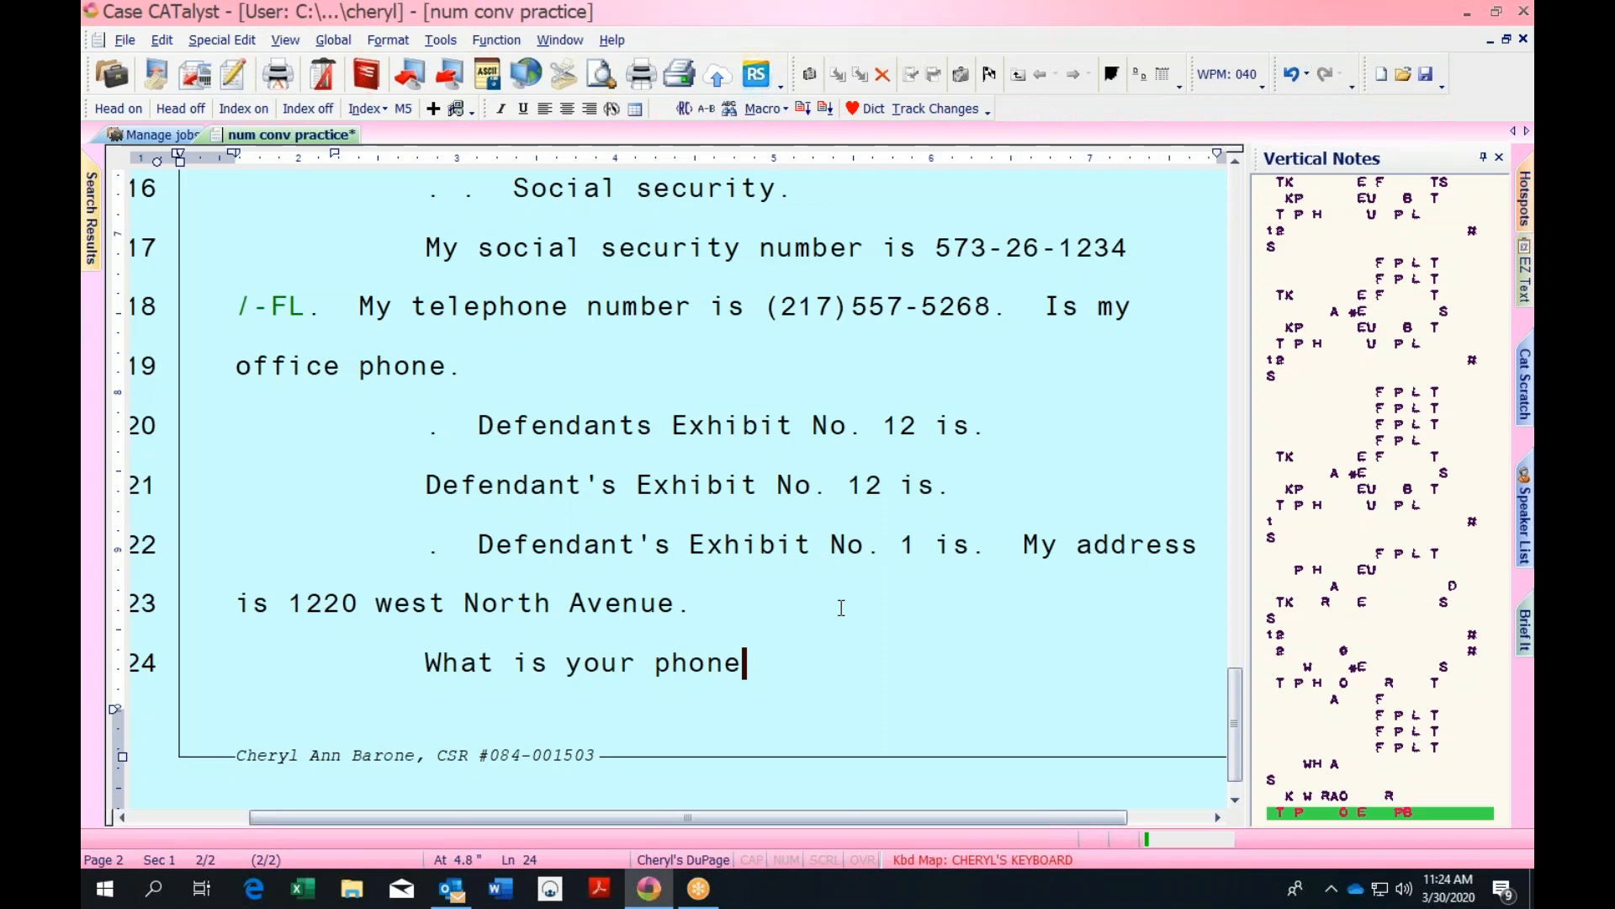
pyautogui.write(' number, and the answer is')
pyautogui.press('Return')
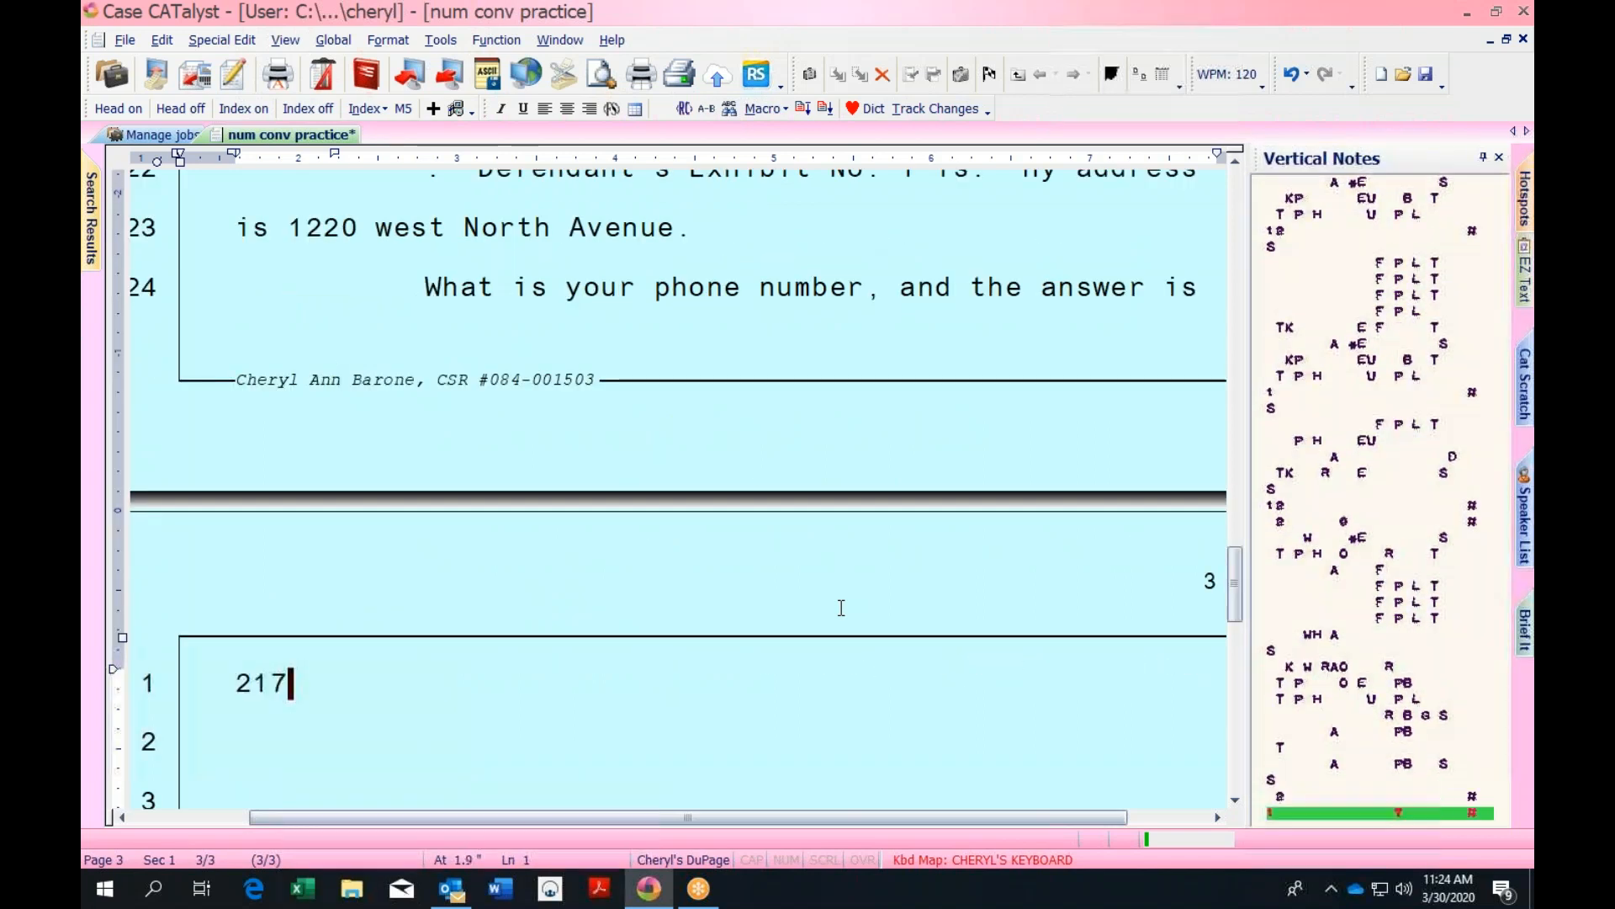
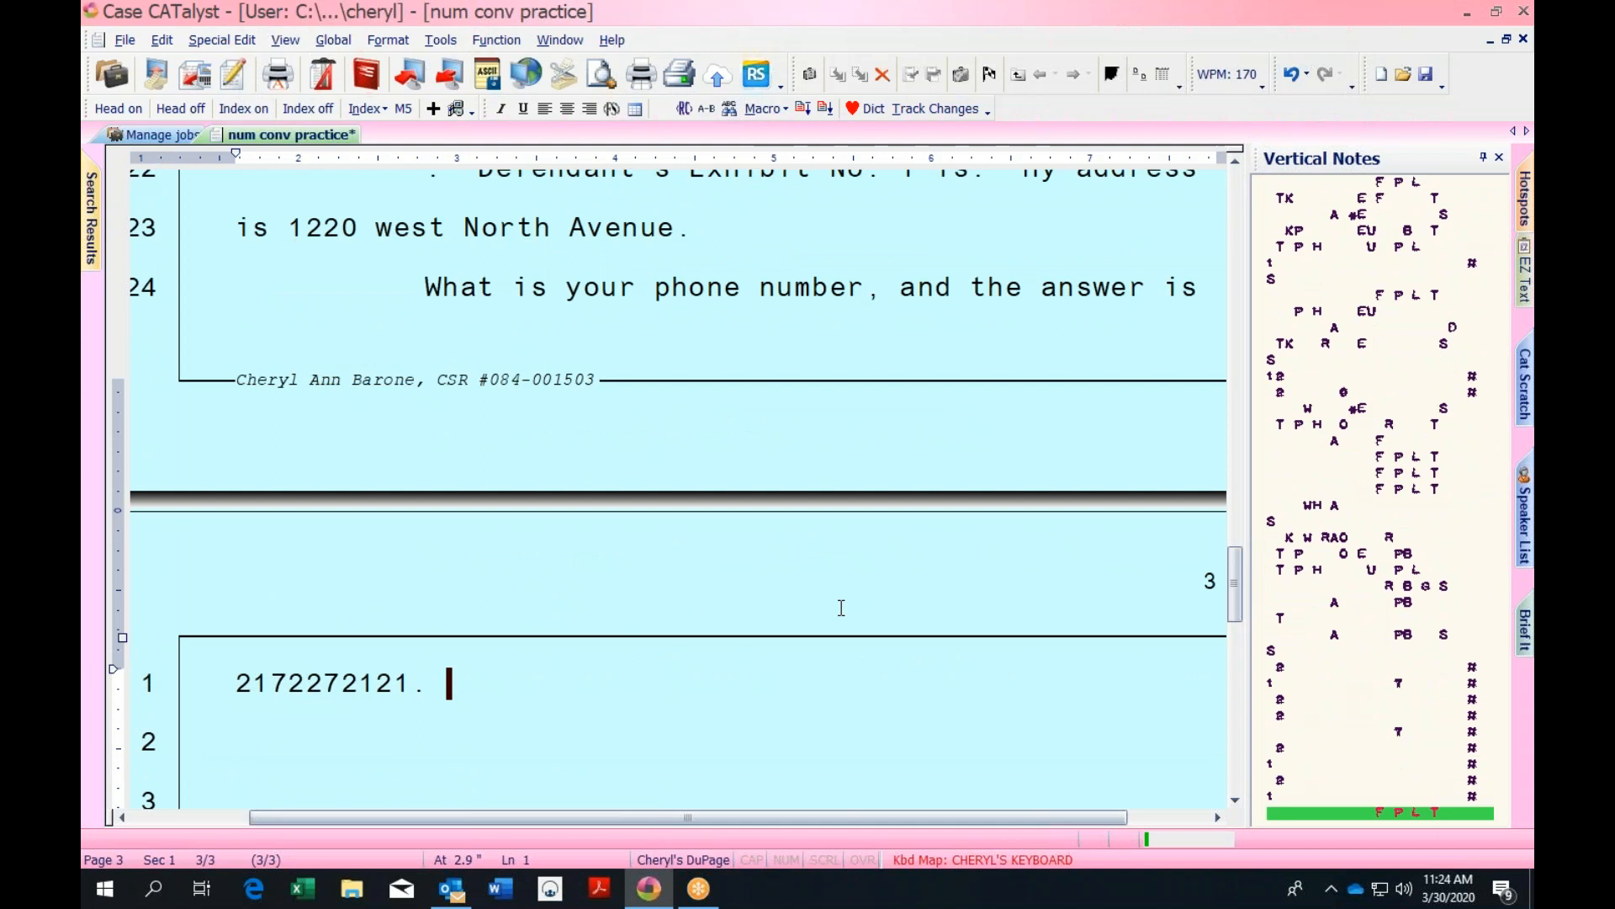
pyautogui.press('Return')
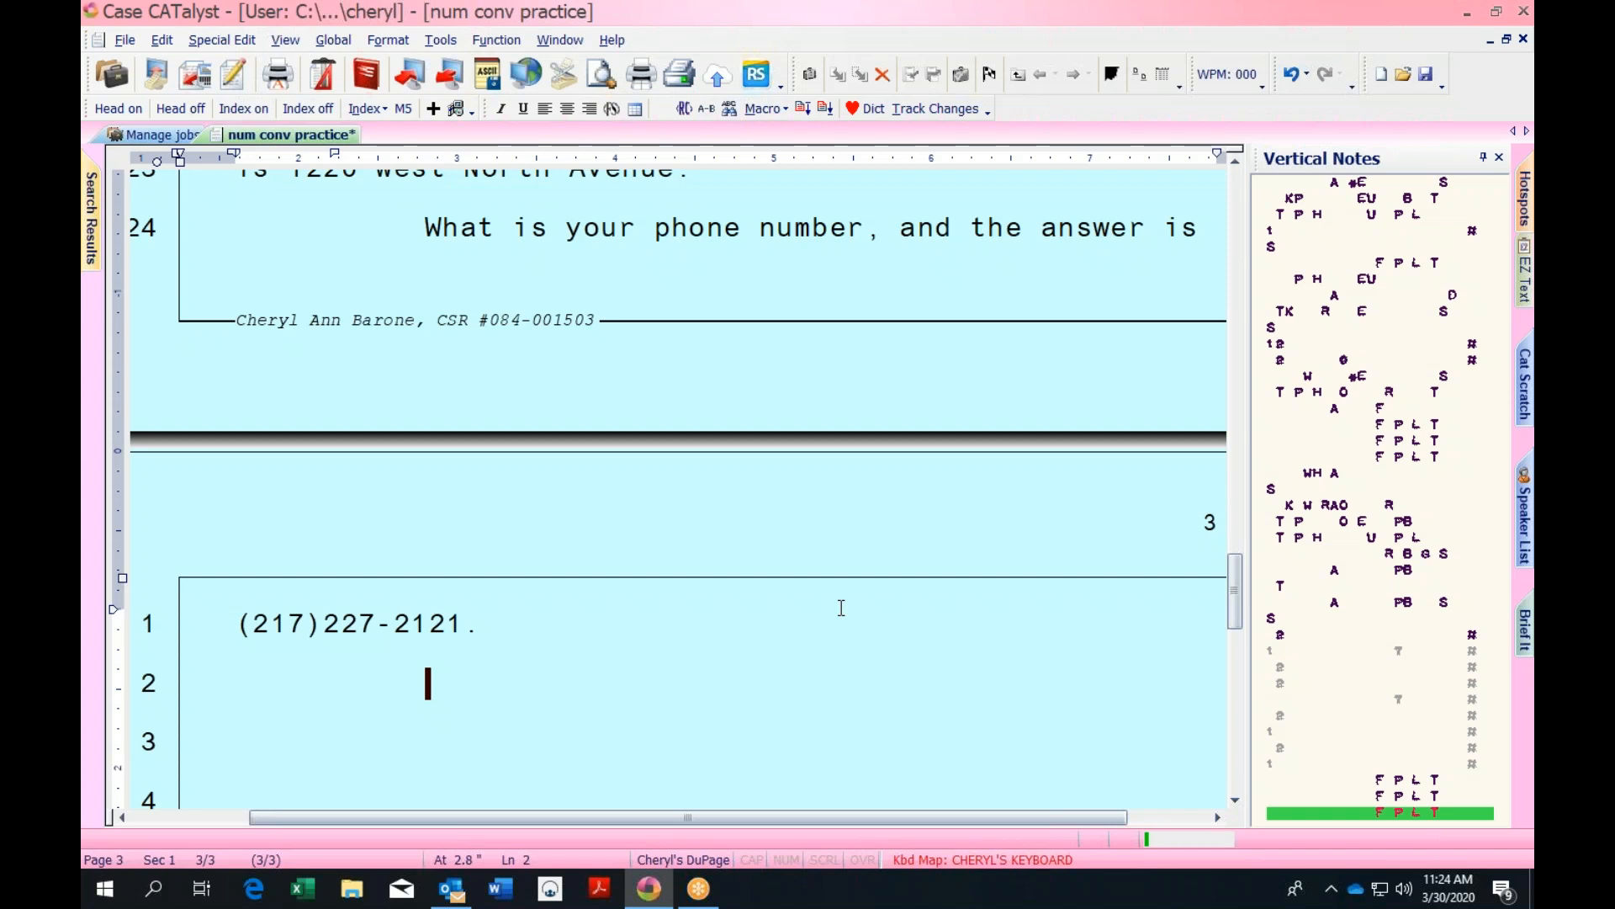
pyautogui.write('Q. What is your phone')
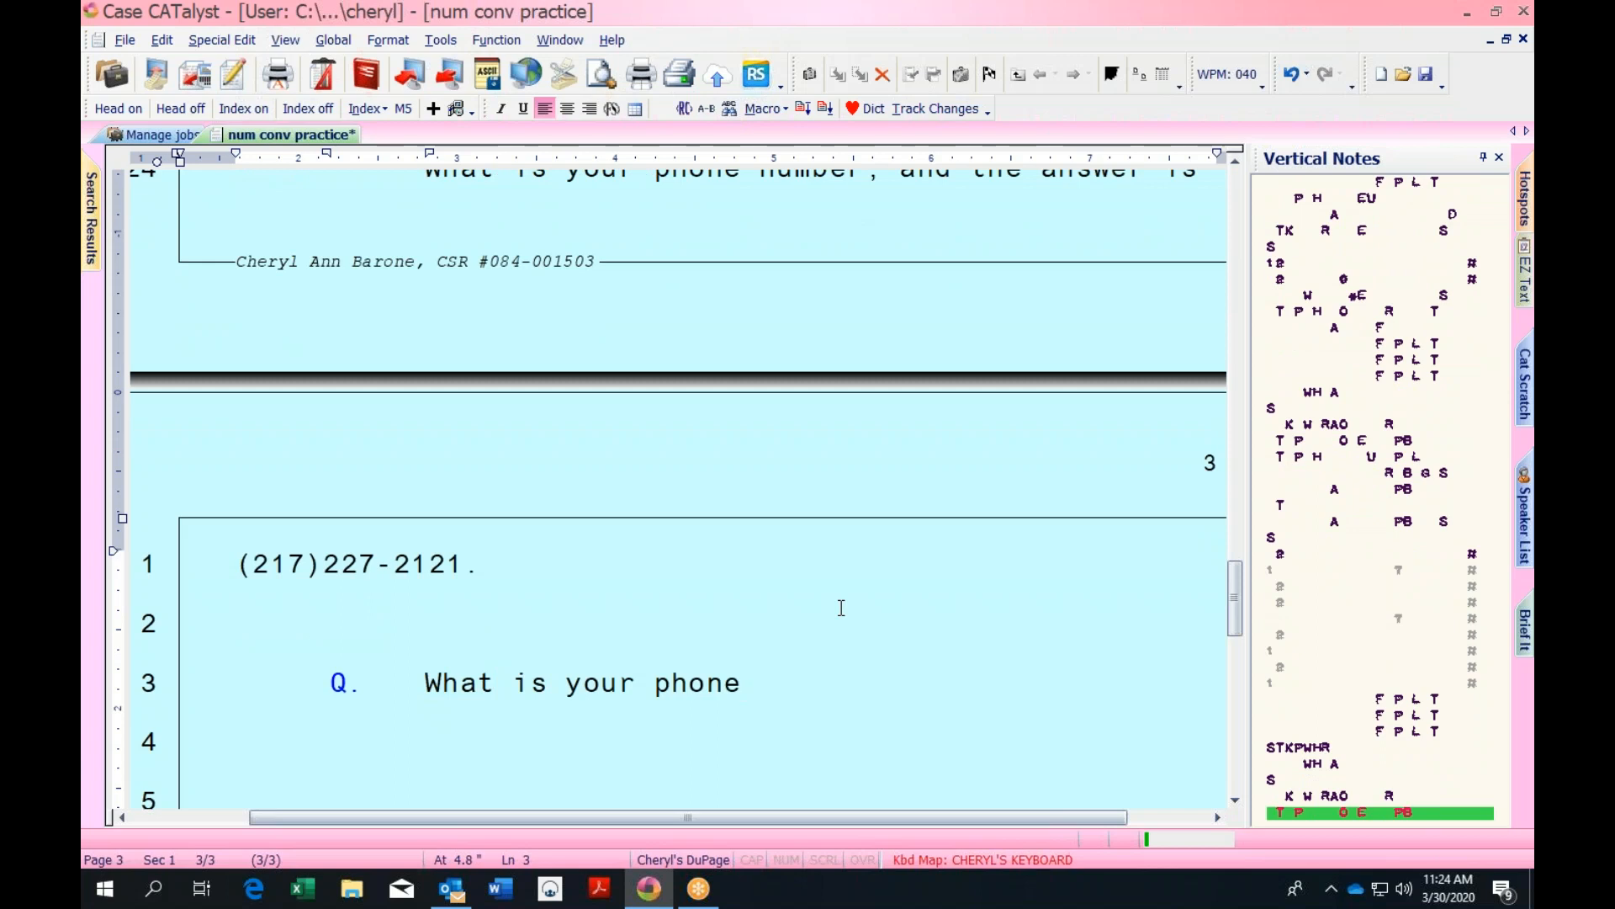
pyautogui.write(' number.')
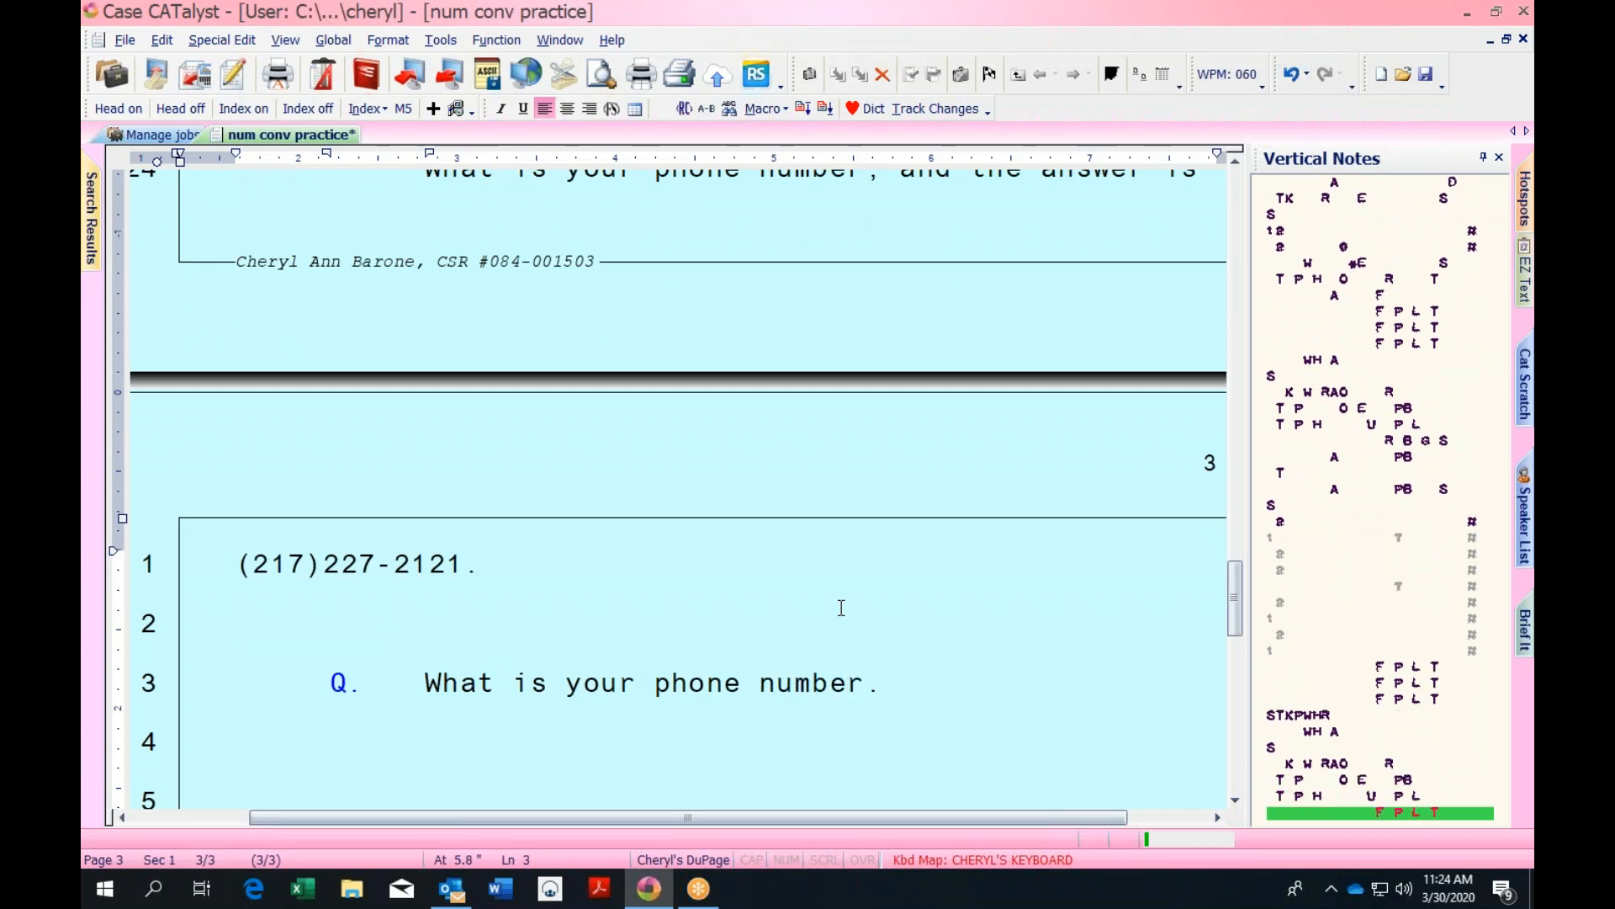
pyautogui.press('Return')
pyautogui.write('The attorney ace')
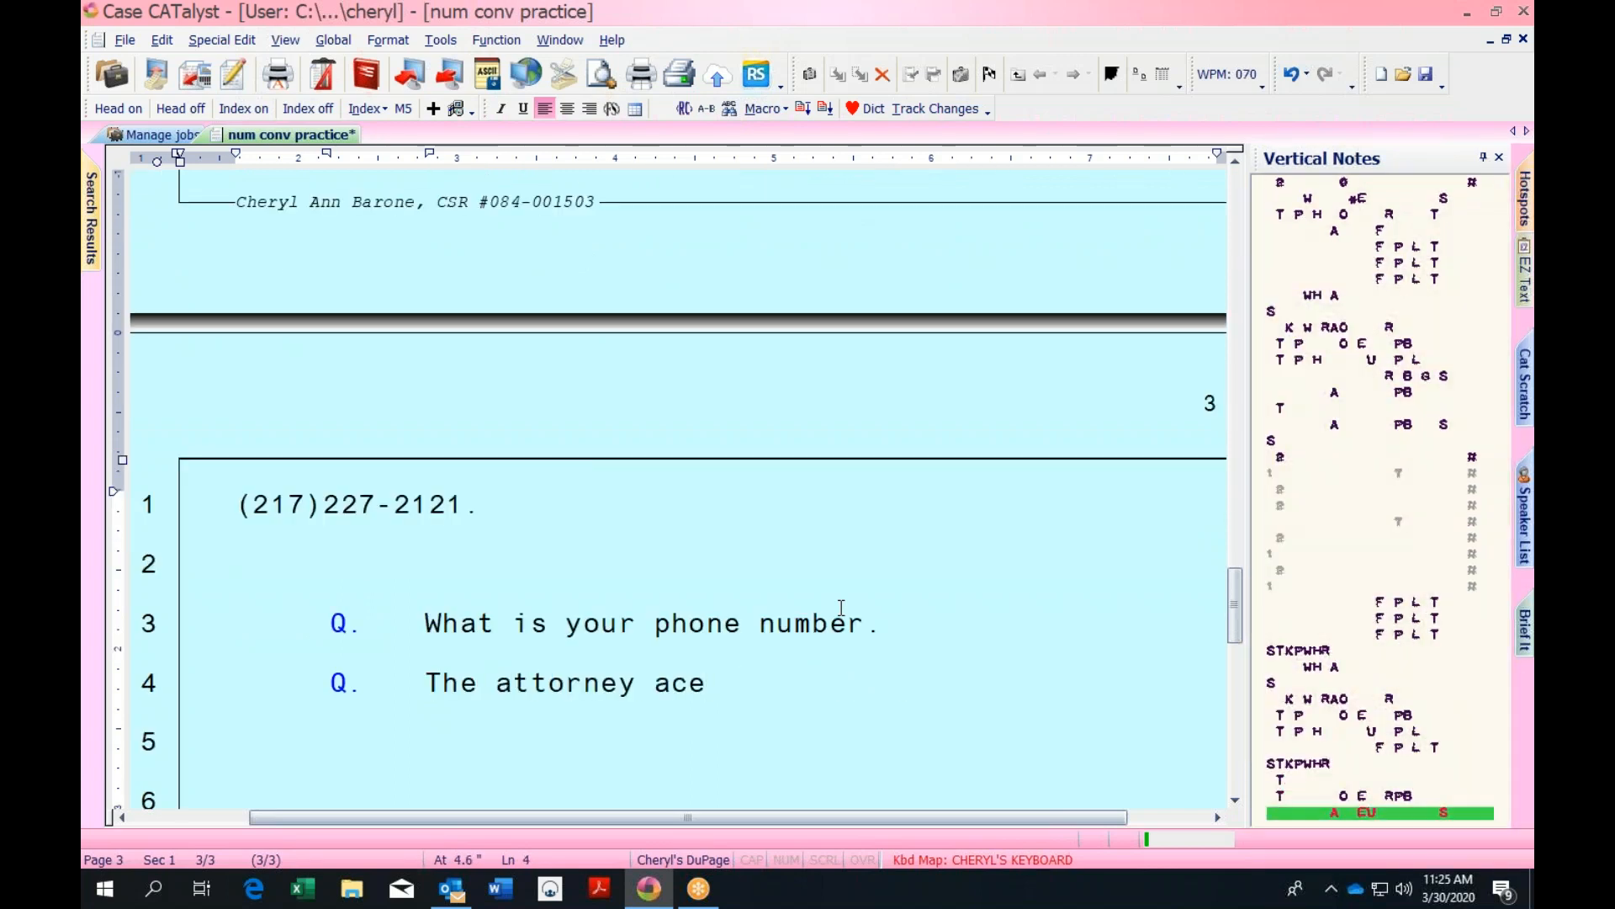
pyautogui.write(' what about -- what is')
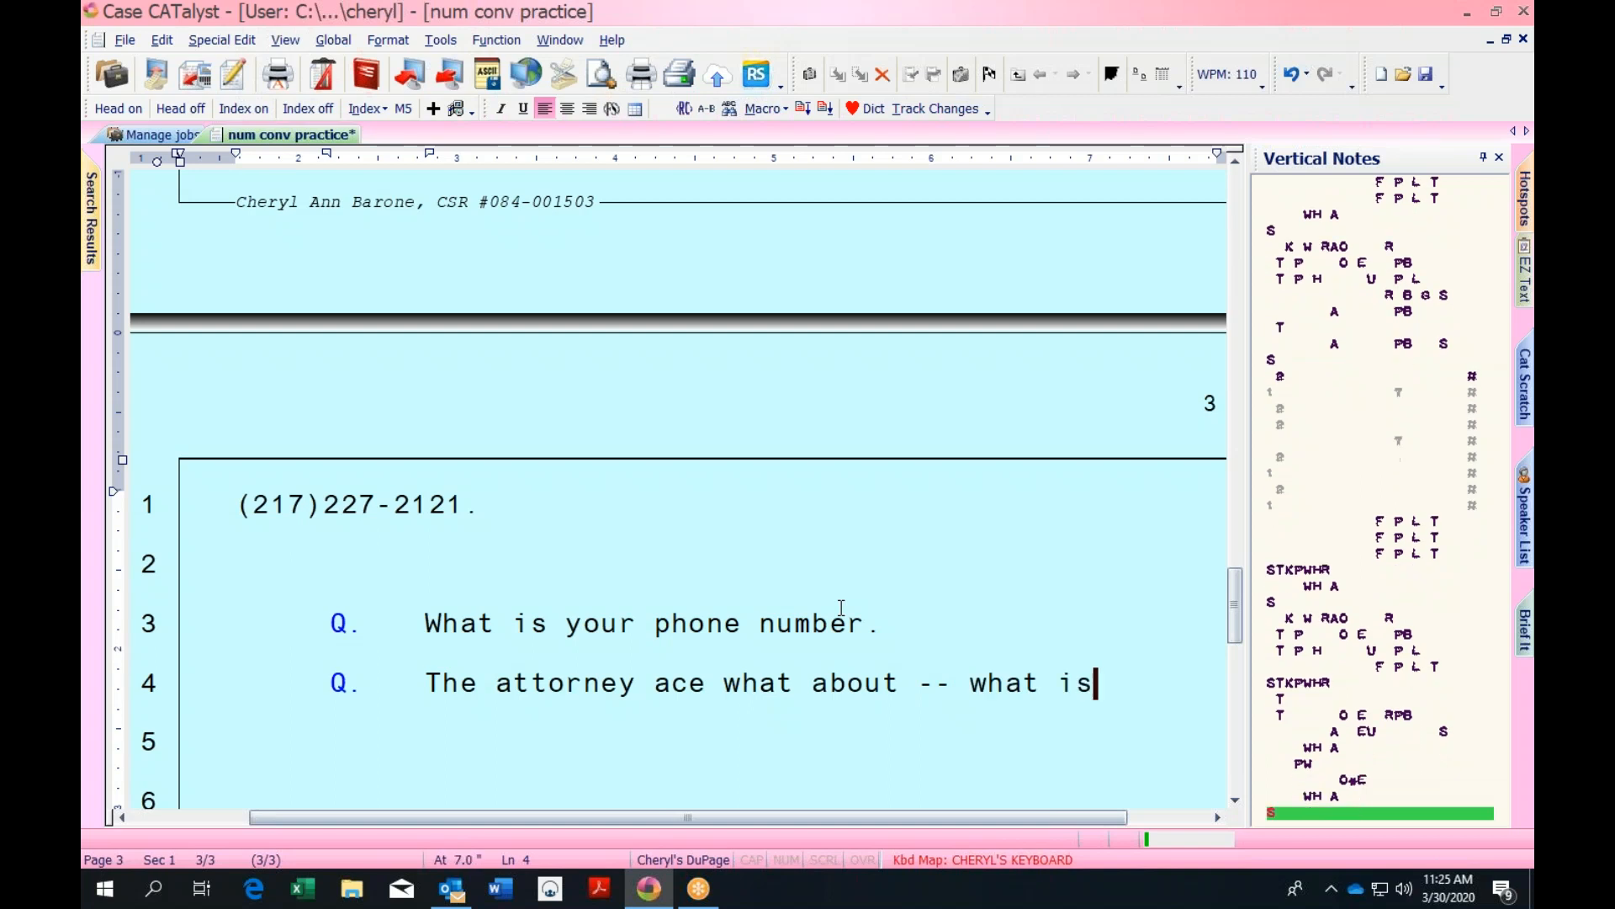
pyautogui.write(' your phone number?')
pyautogui.press('Return')
pyautogui.write('My phone')
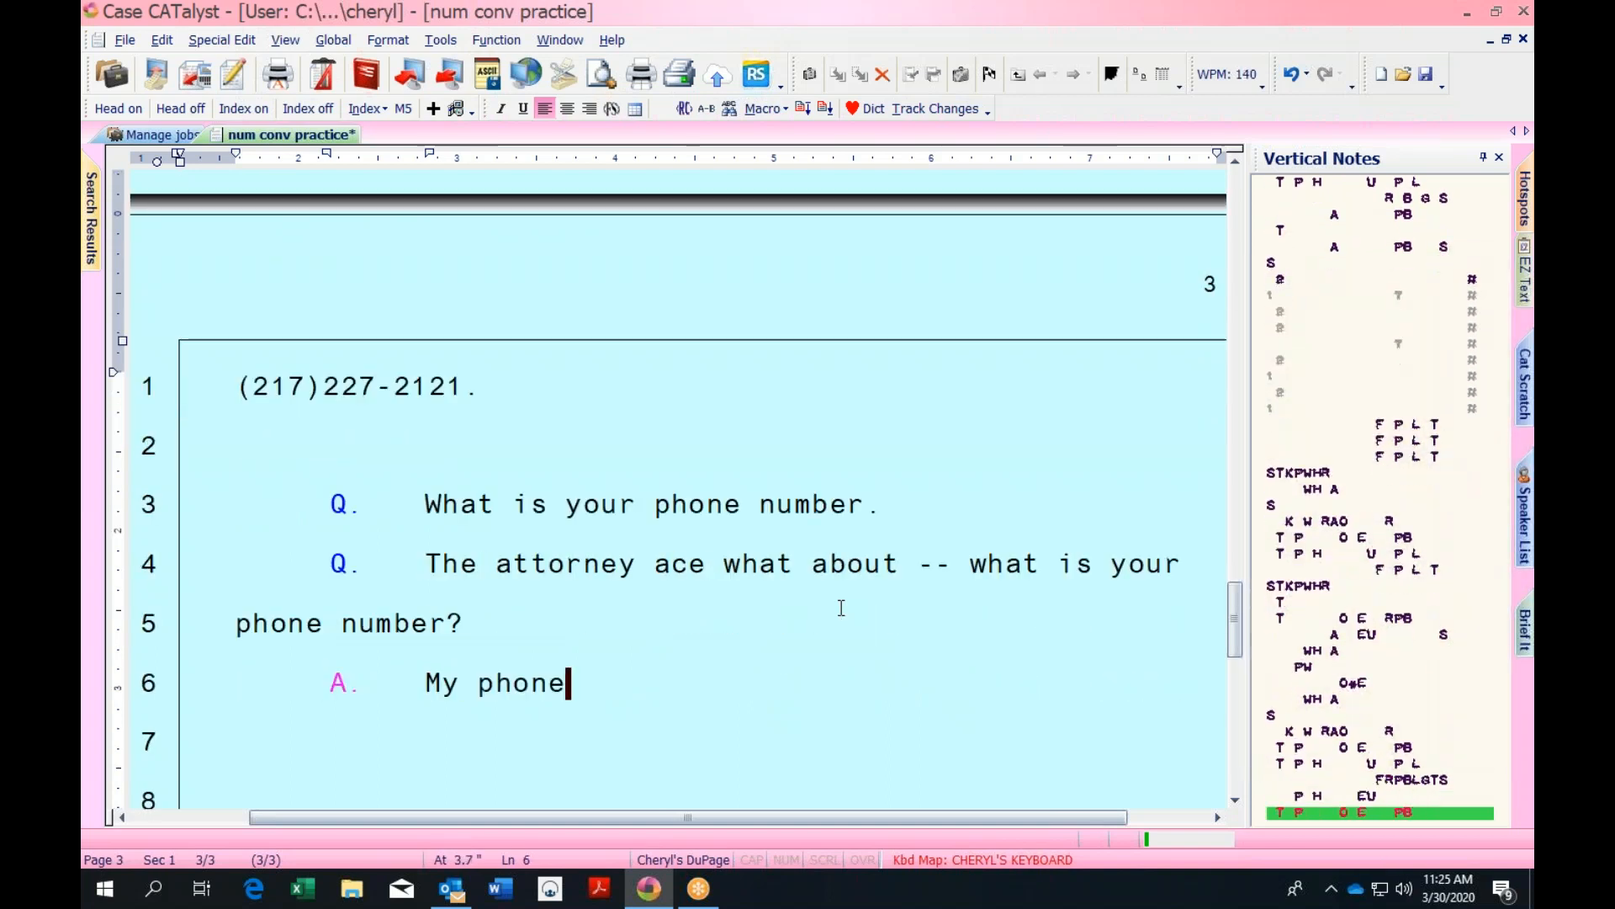
pyautogui.write(' number is 317')
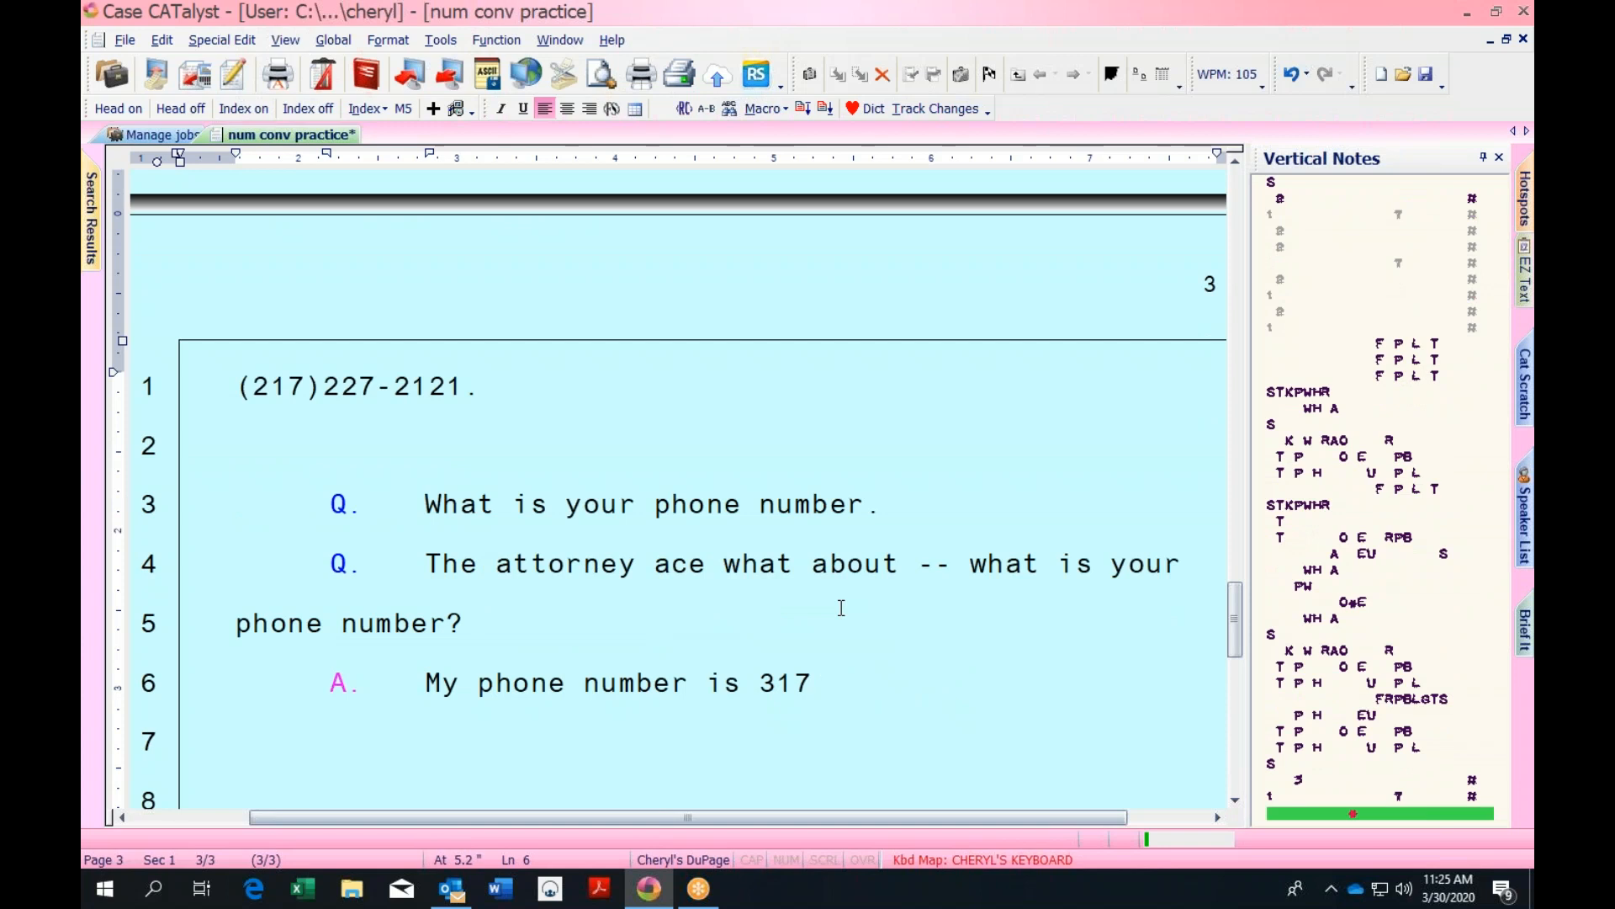
pyautogui.press('BackSpace')
pyautogui.press('BackSpace')
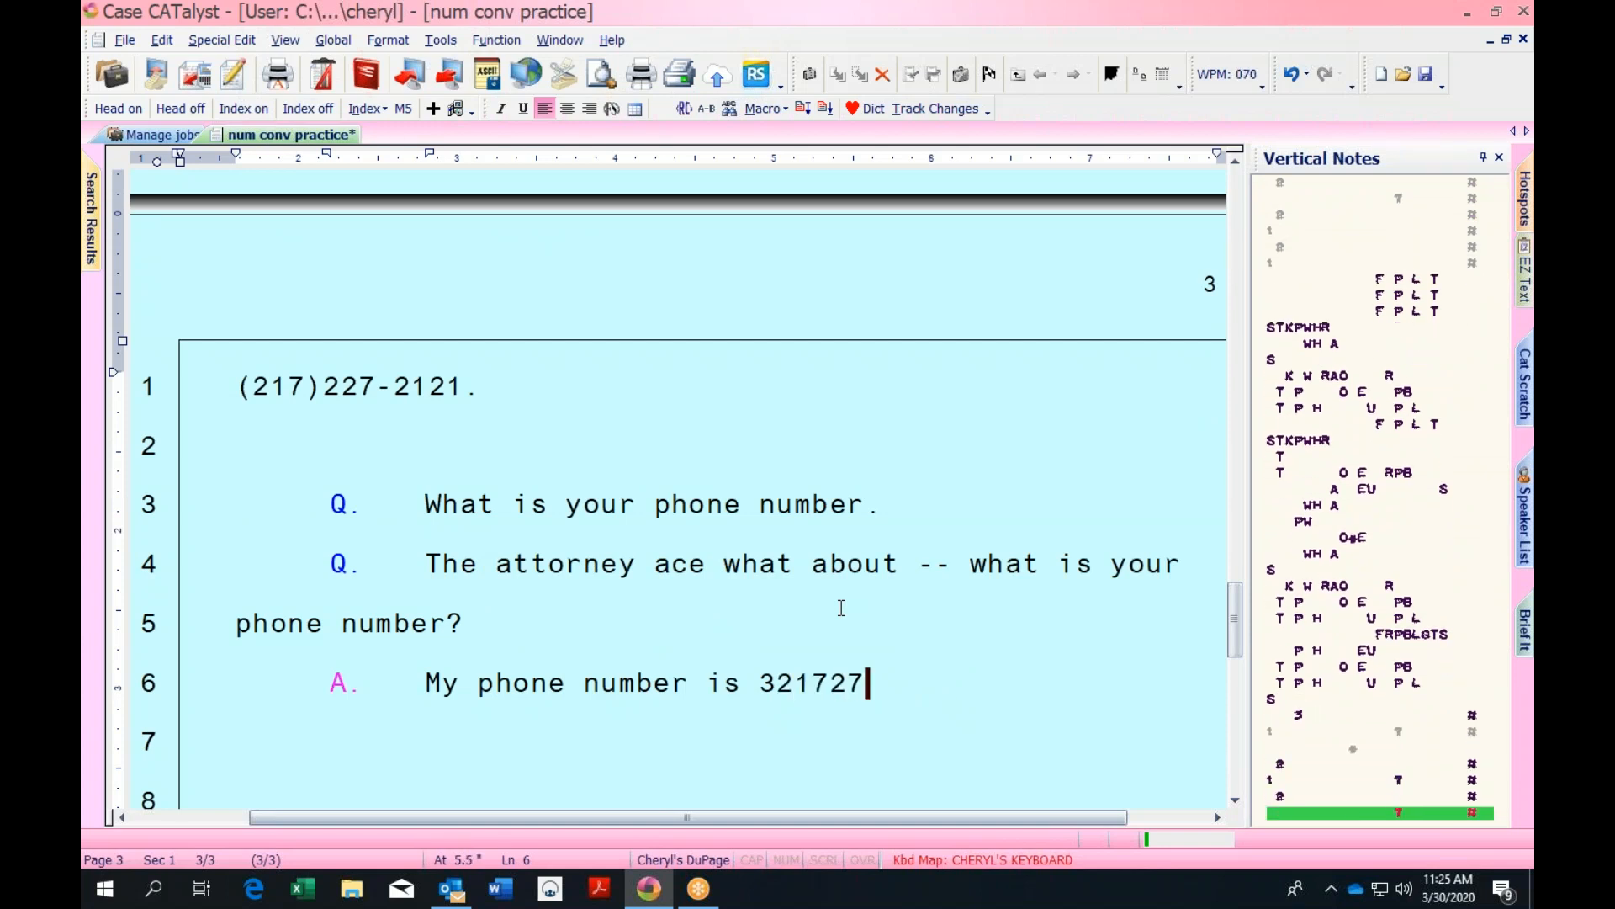
pyautogui.press('Return')
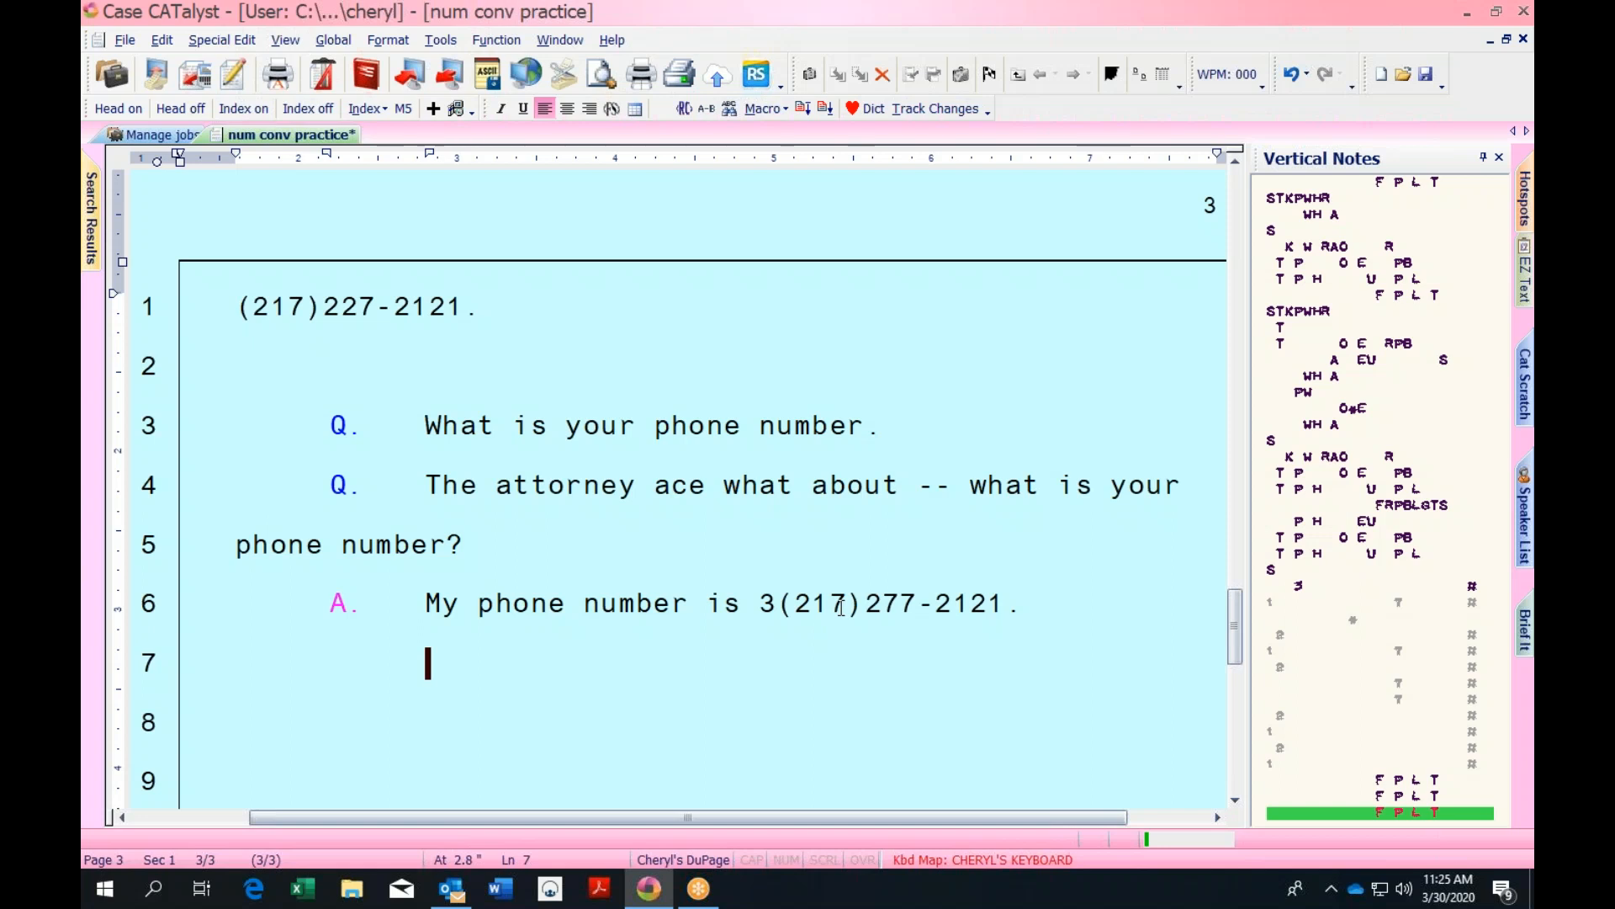
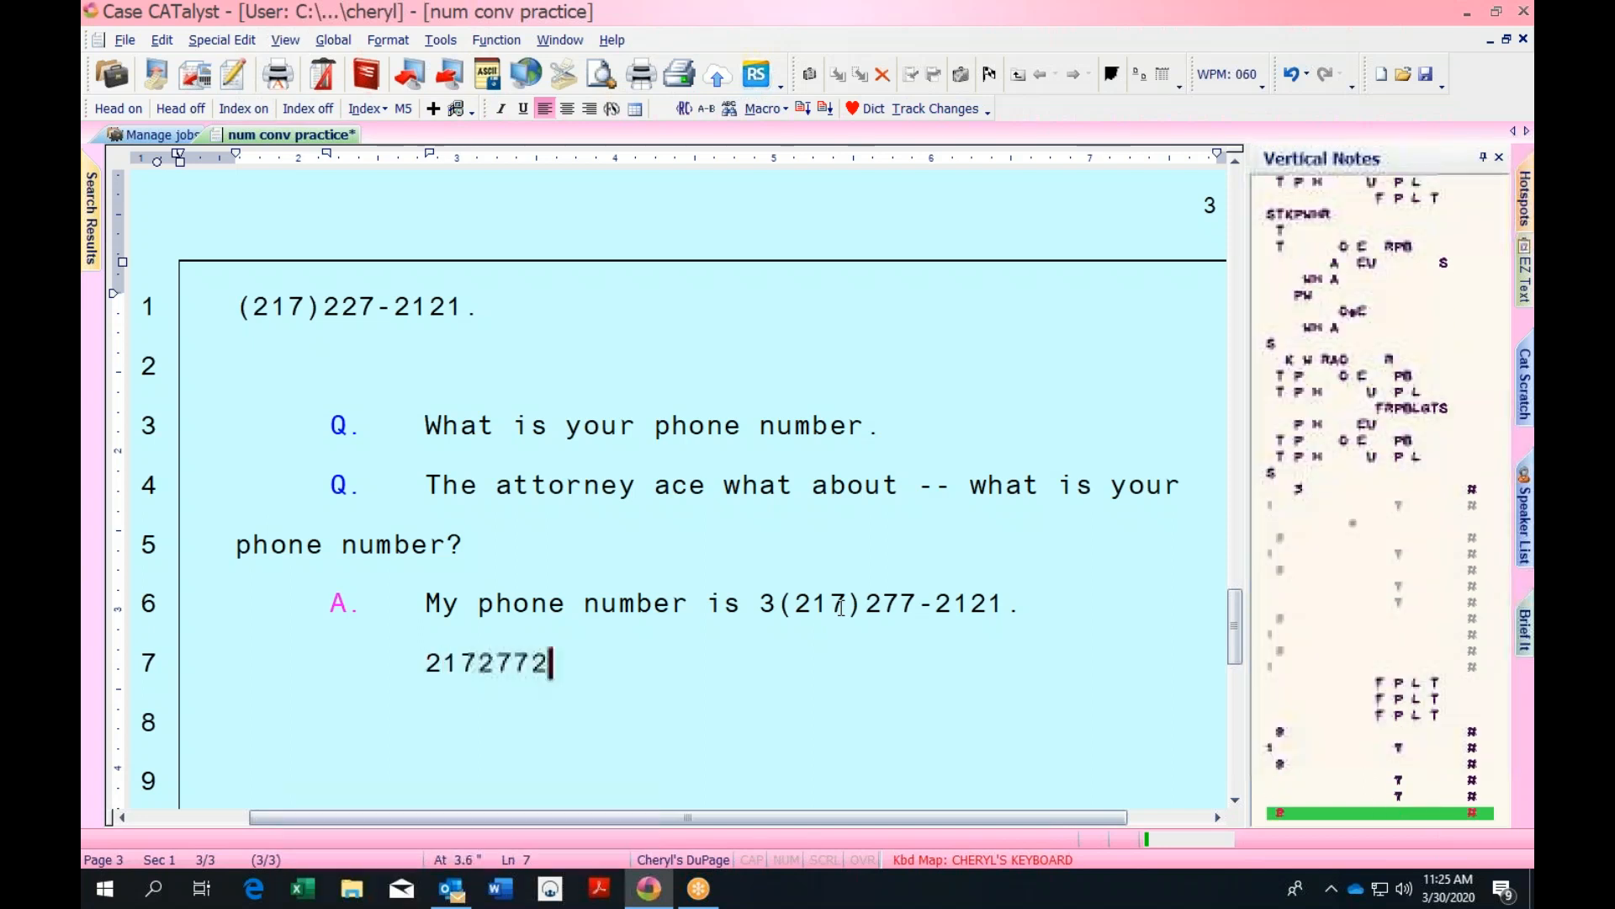
pyautogui.press('Return')
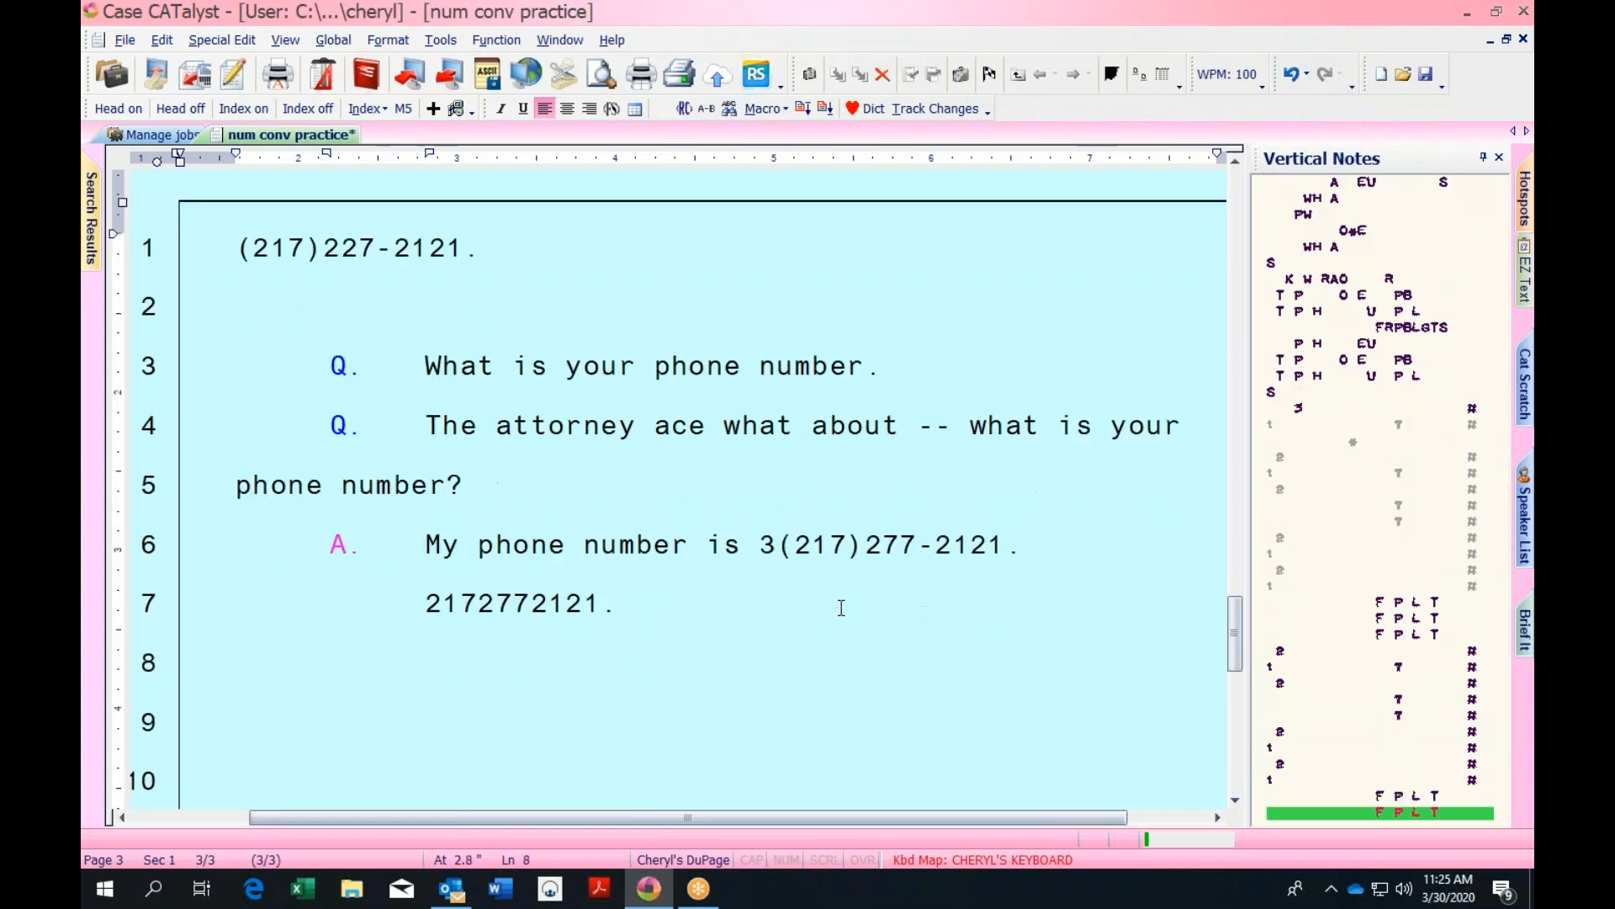
pyautogui.write('Now /S')
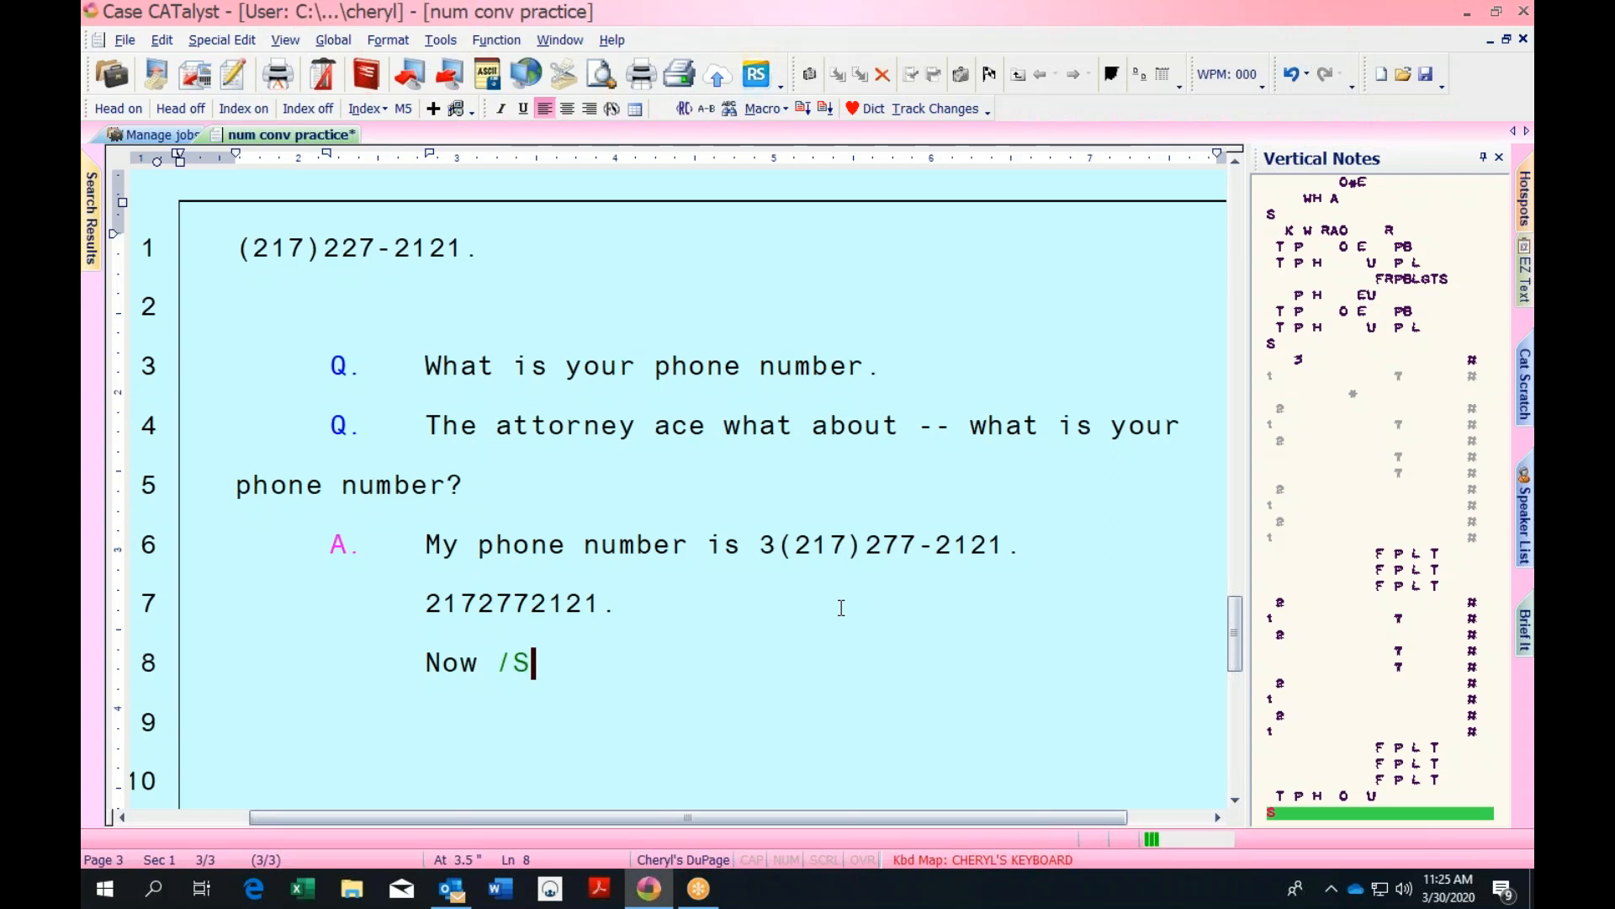
pyautogui.press('BackSpace')
pyautogui.press('BackSpace')
pyautogui.write('is.')
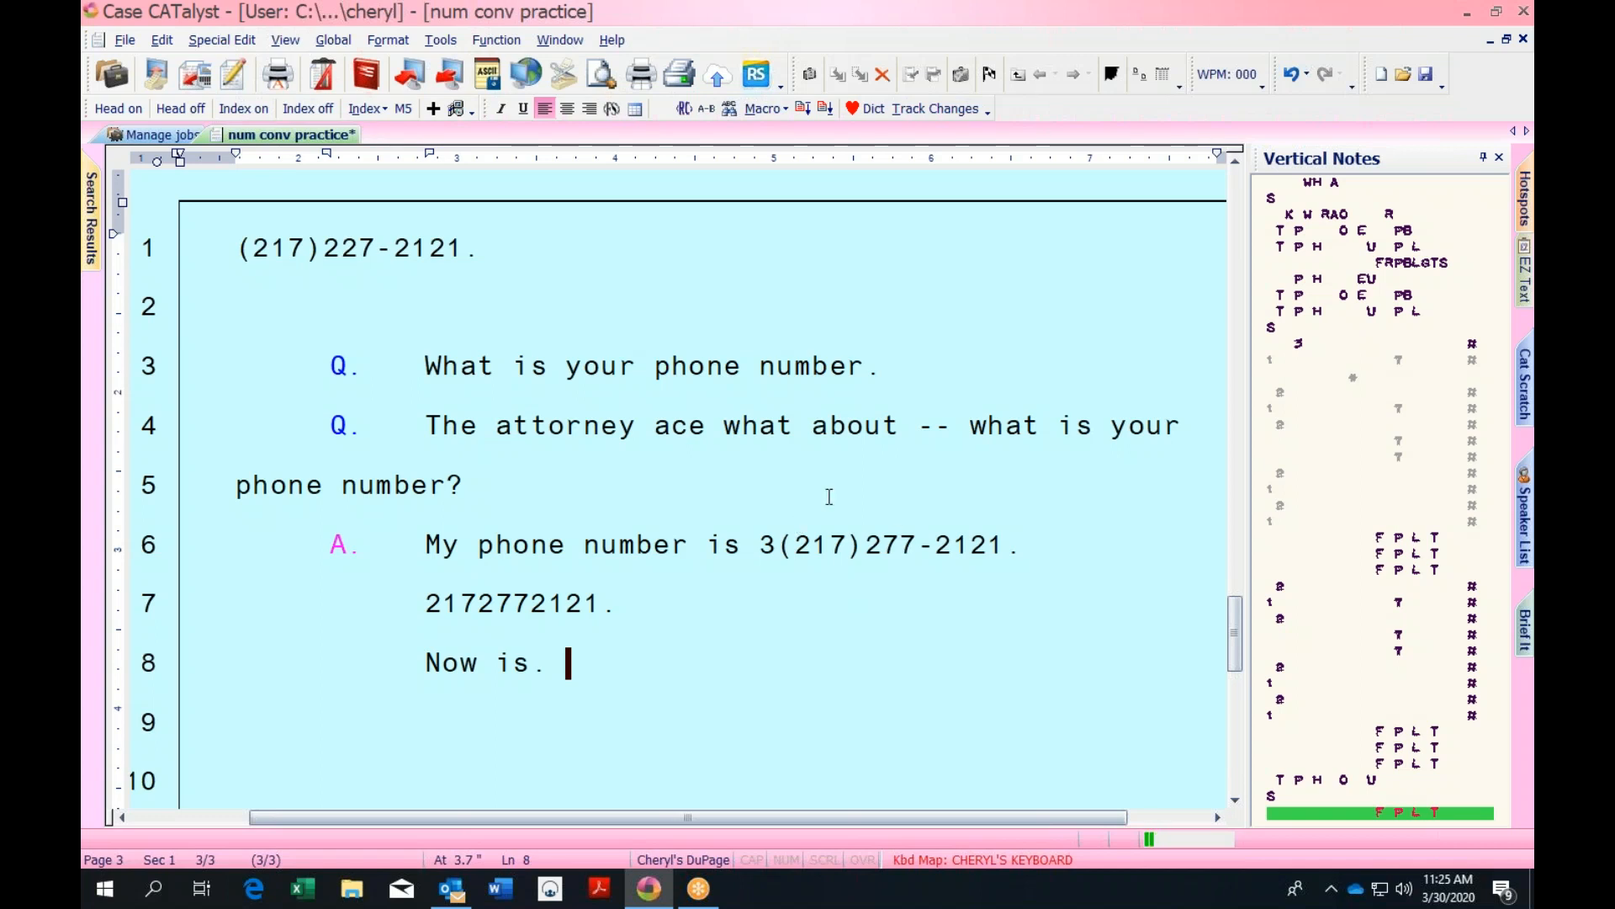
pyautogui.click(781, 545)
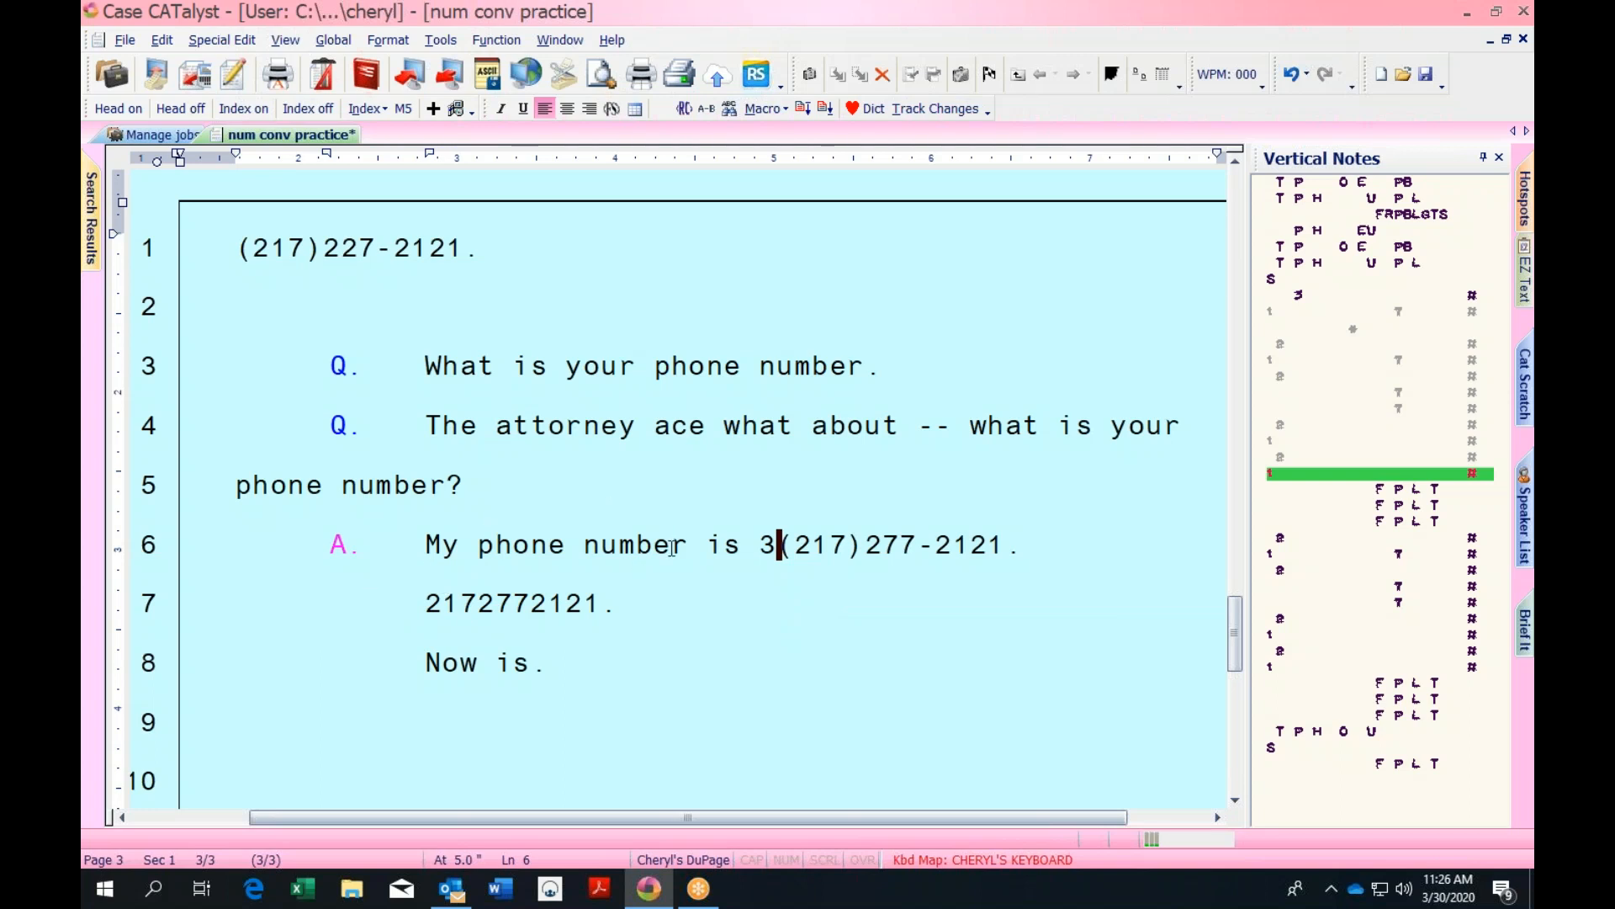
pyautogui.click(634, 590)
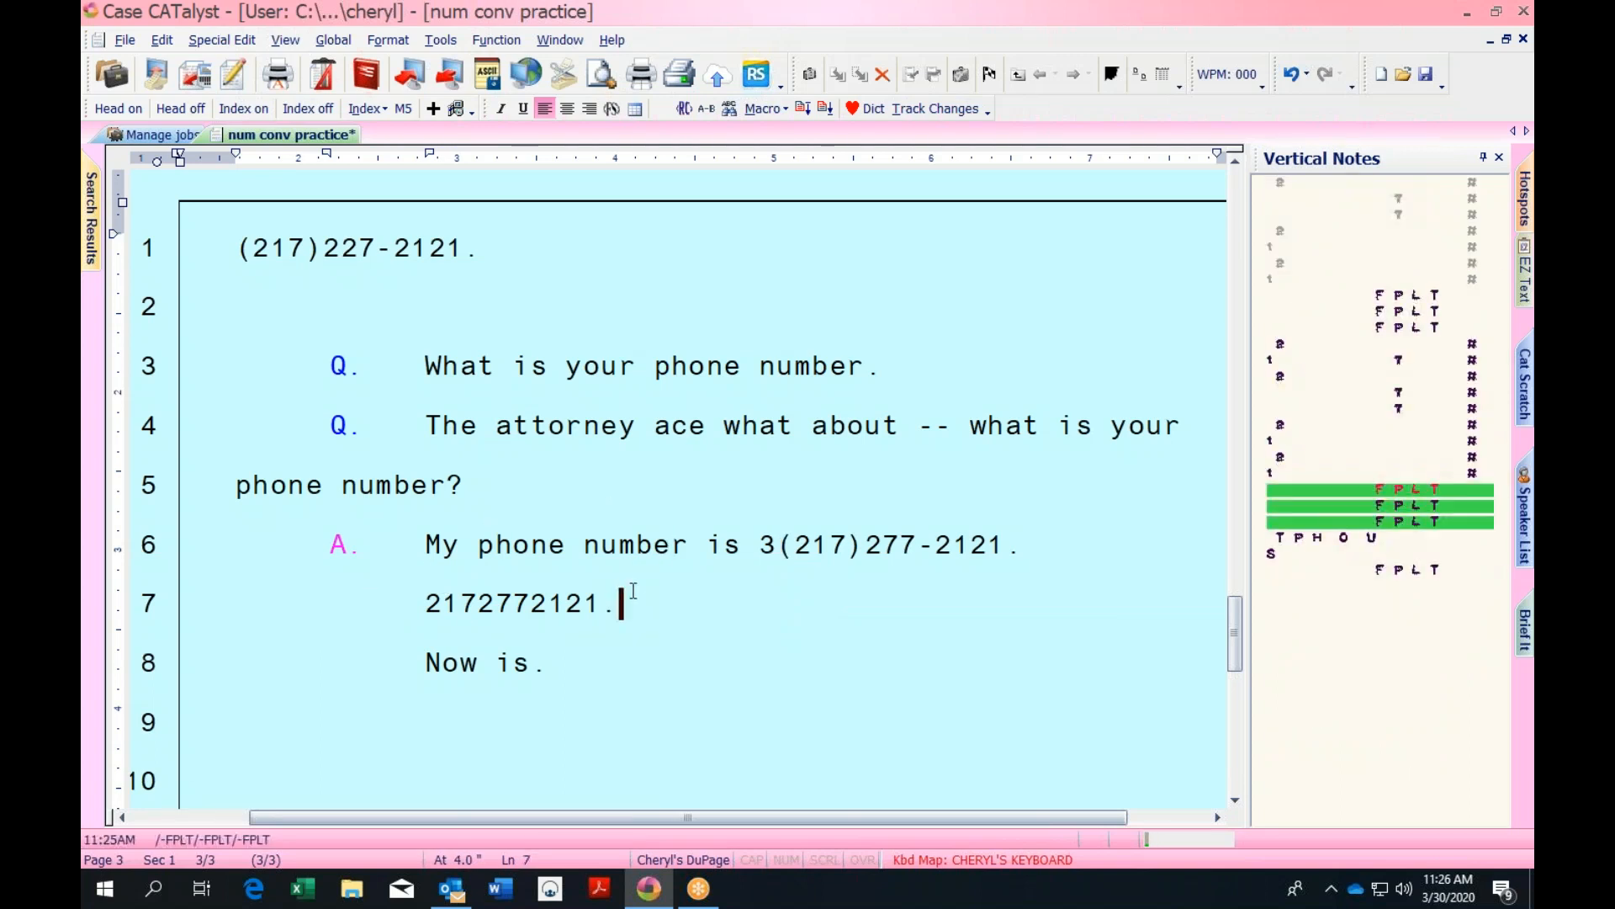
pyautogui.hotkey('ctrl', 'End')
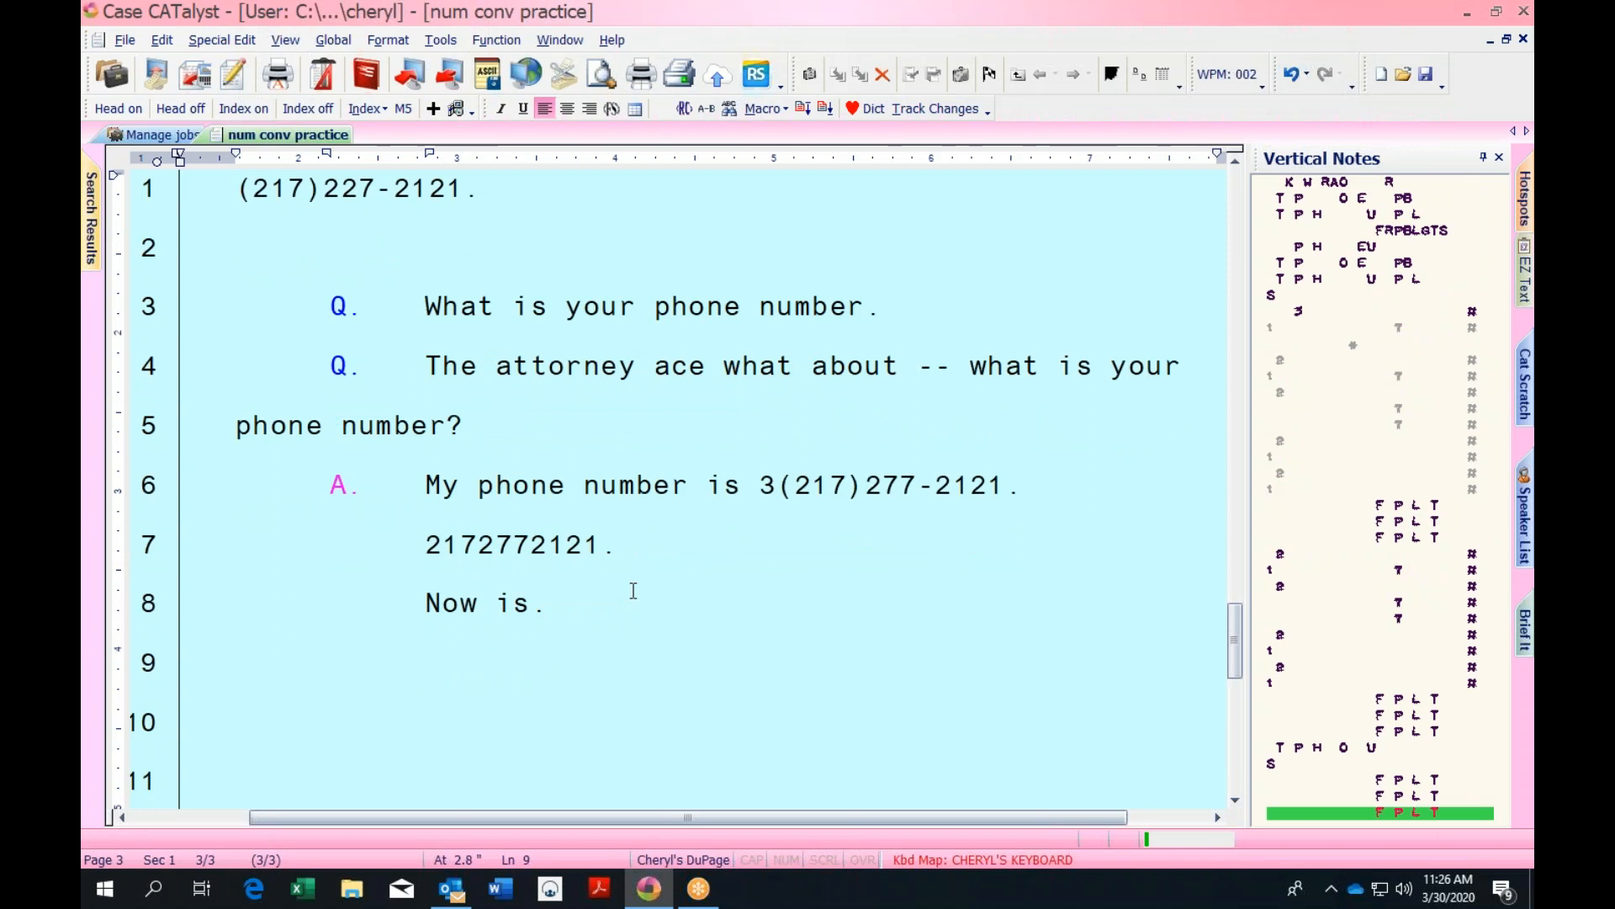
pyautogui.write('Q.\tWhat')
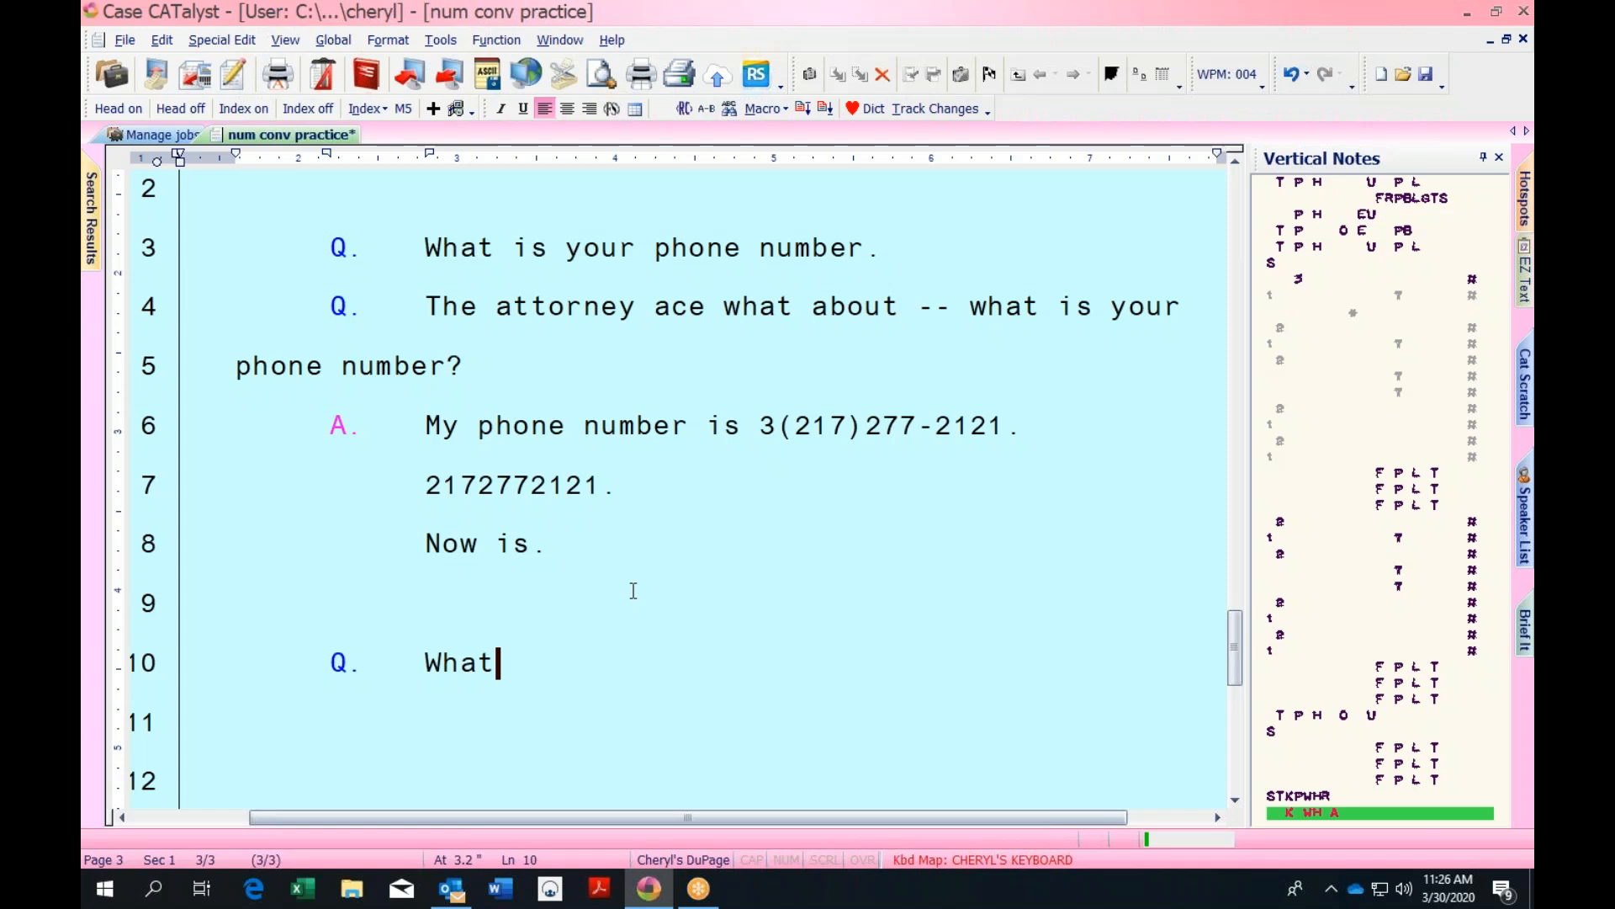
pyautogui.write(", what's your")
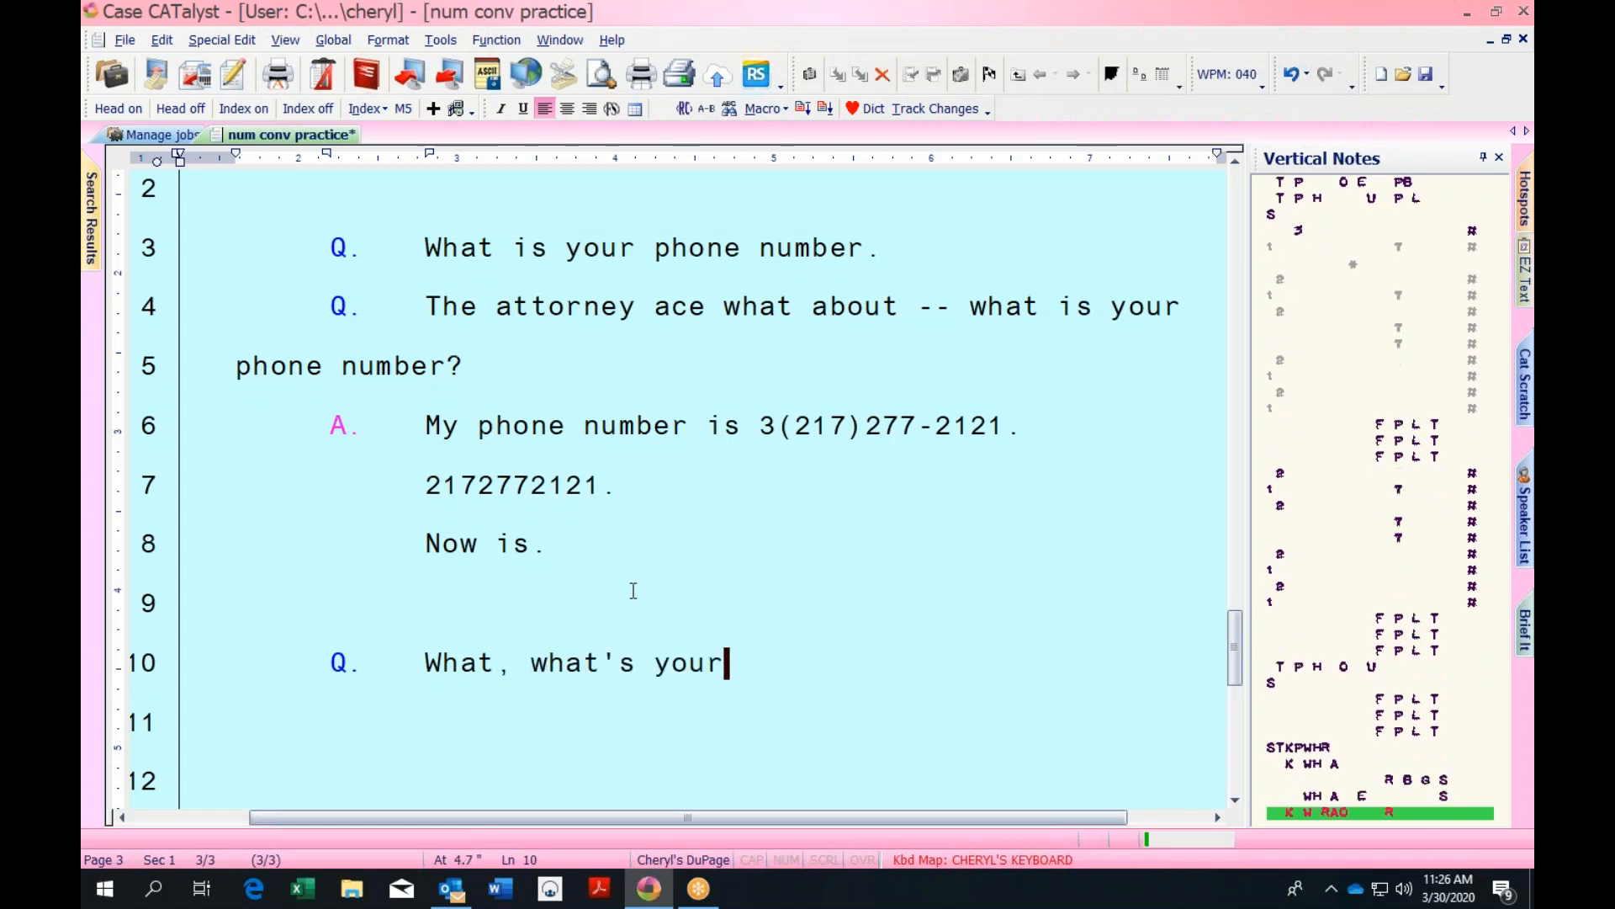
pyautogui.write(' phone number.')
pyautogui.press('Return')
pyautogui.write('A.\t')
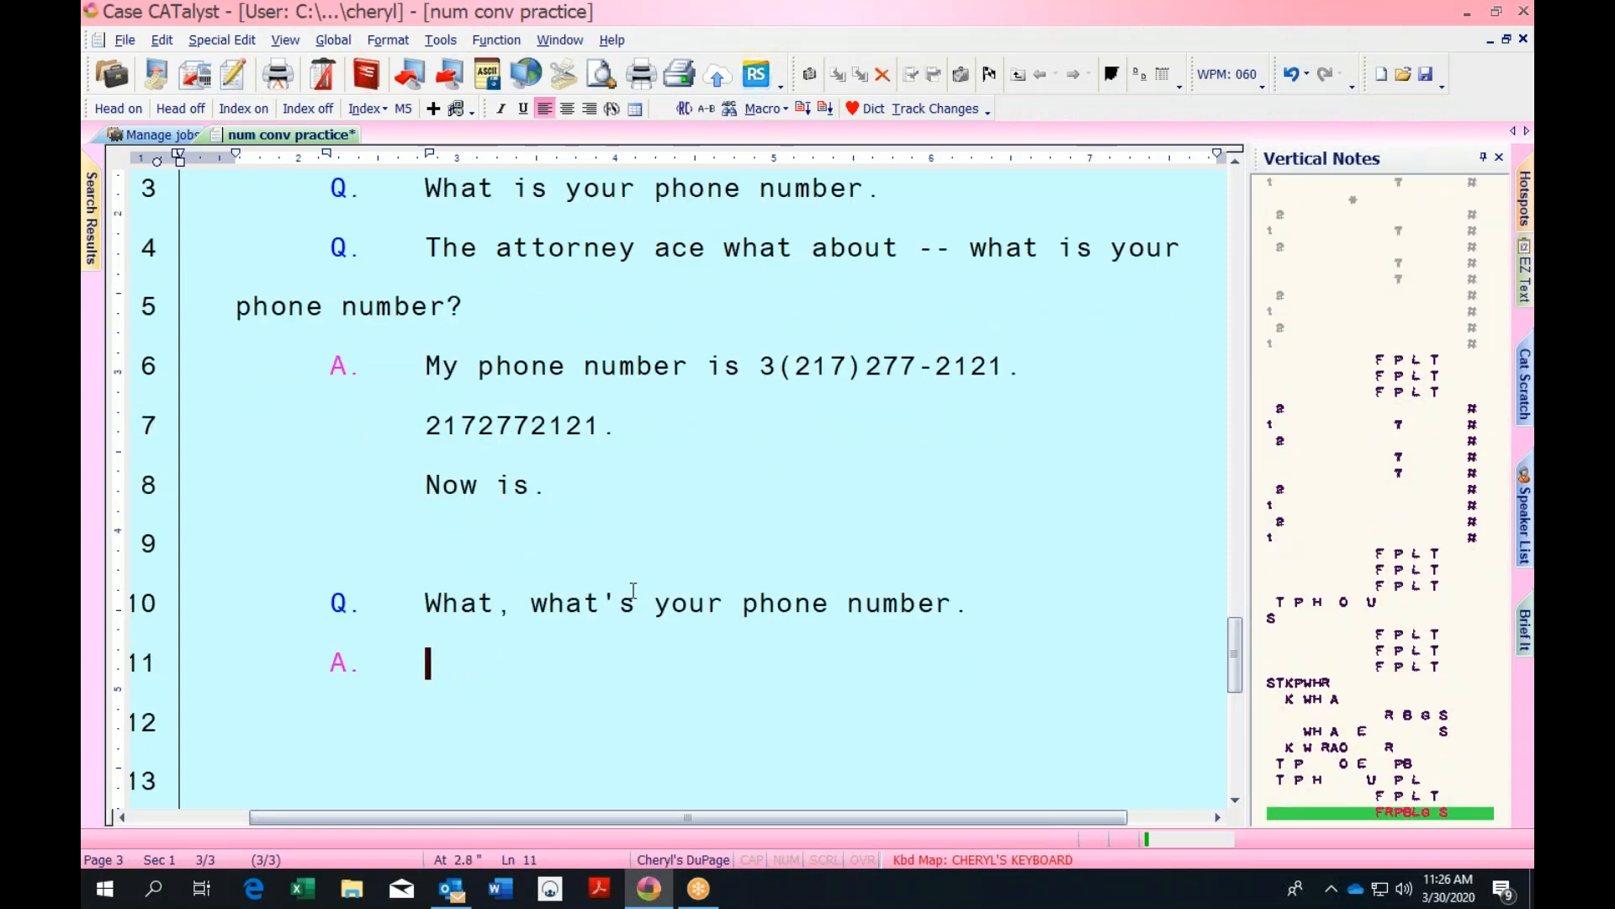
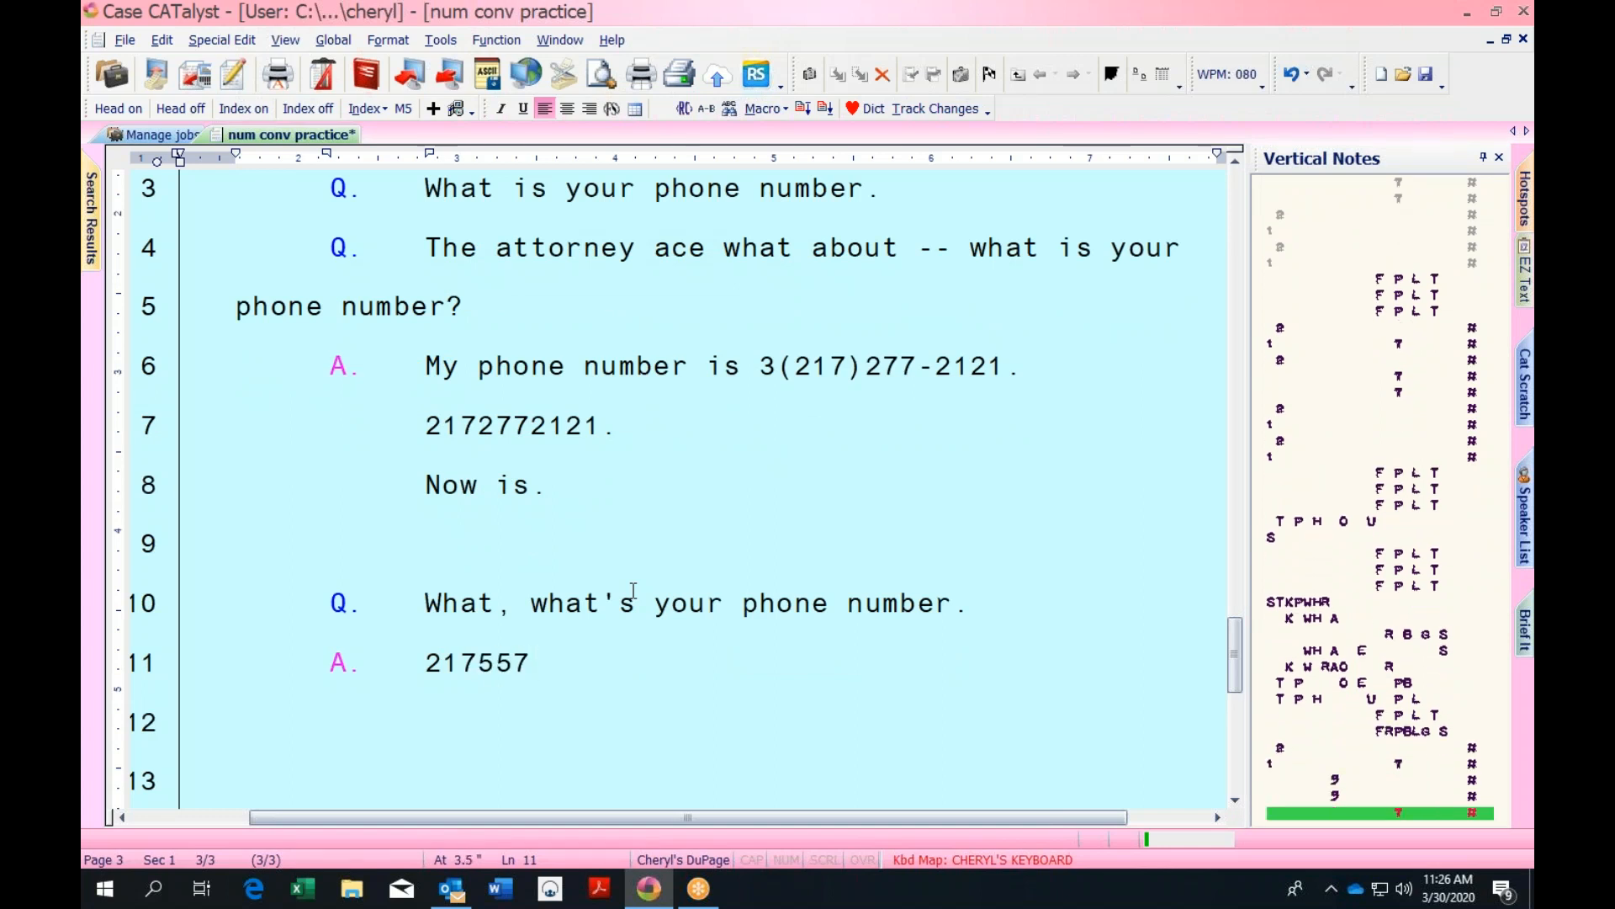
pyautogui.press('Return')
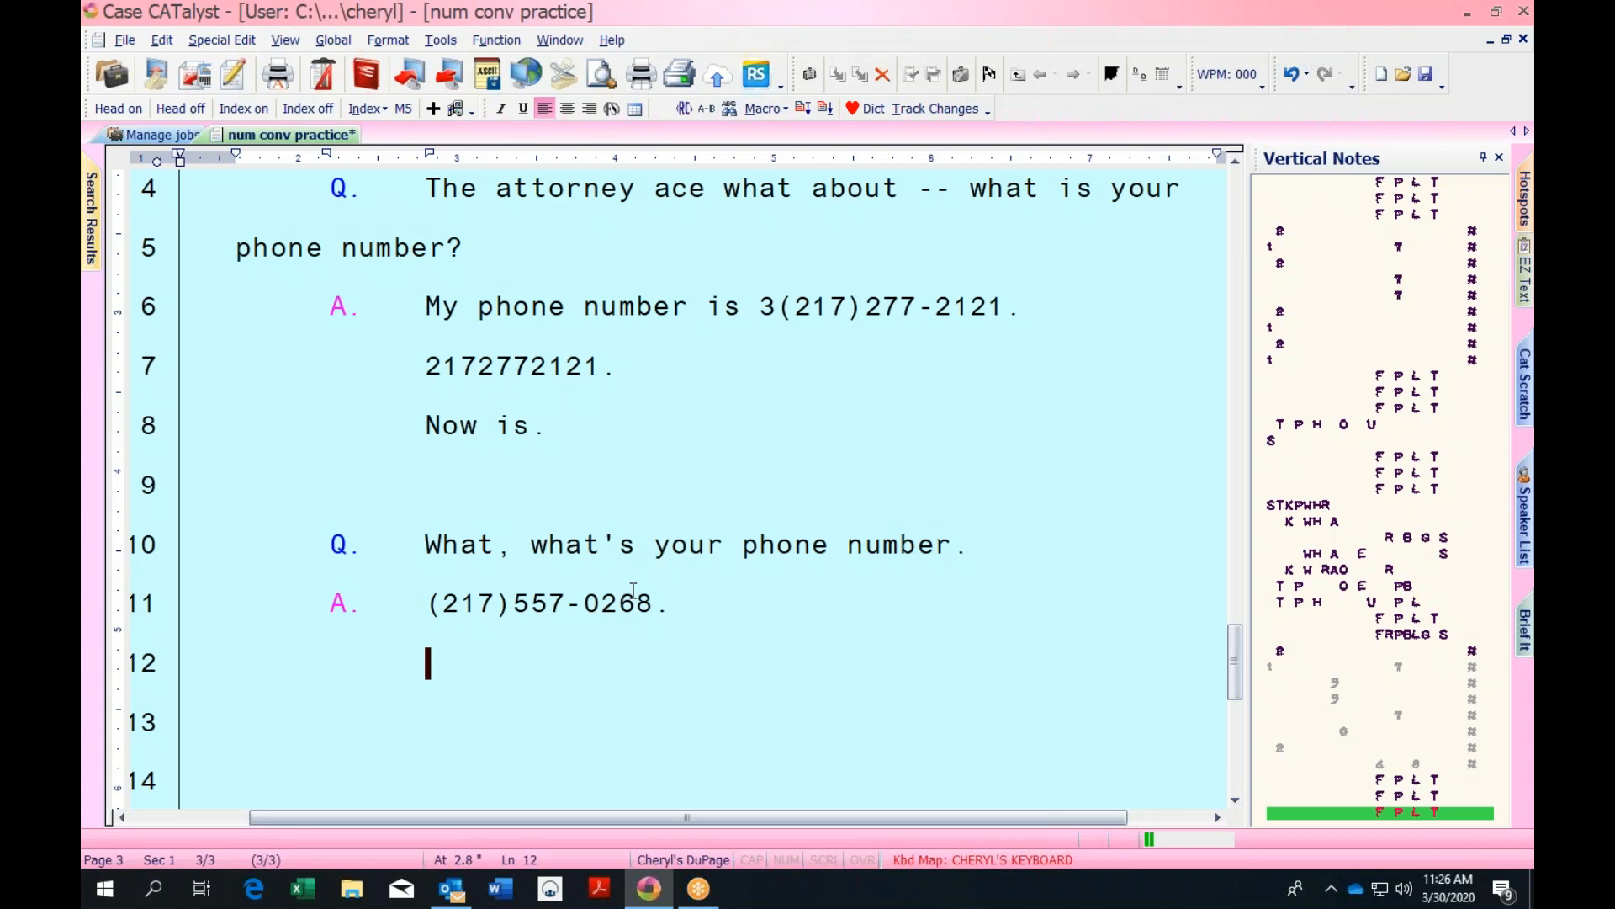
# Add a no-area-code example formatted as (2)225-5726 and start a new line
pyautogui.write('.')
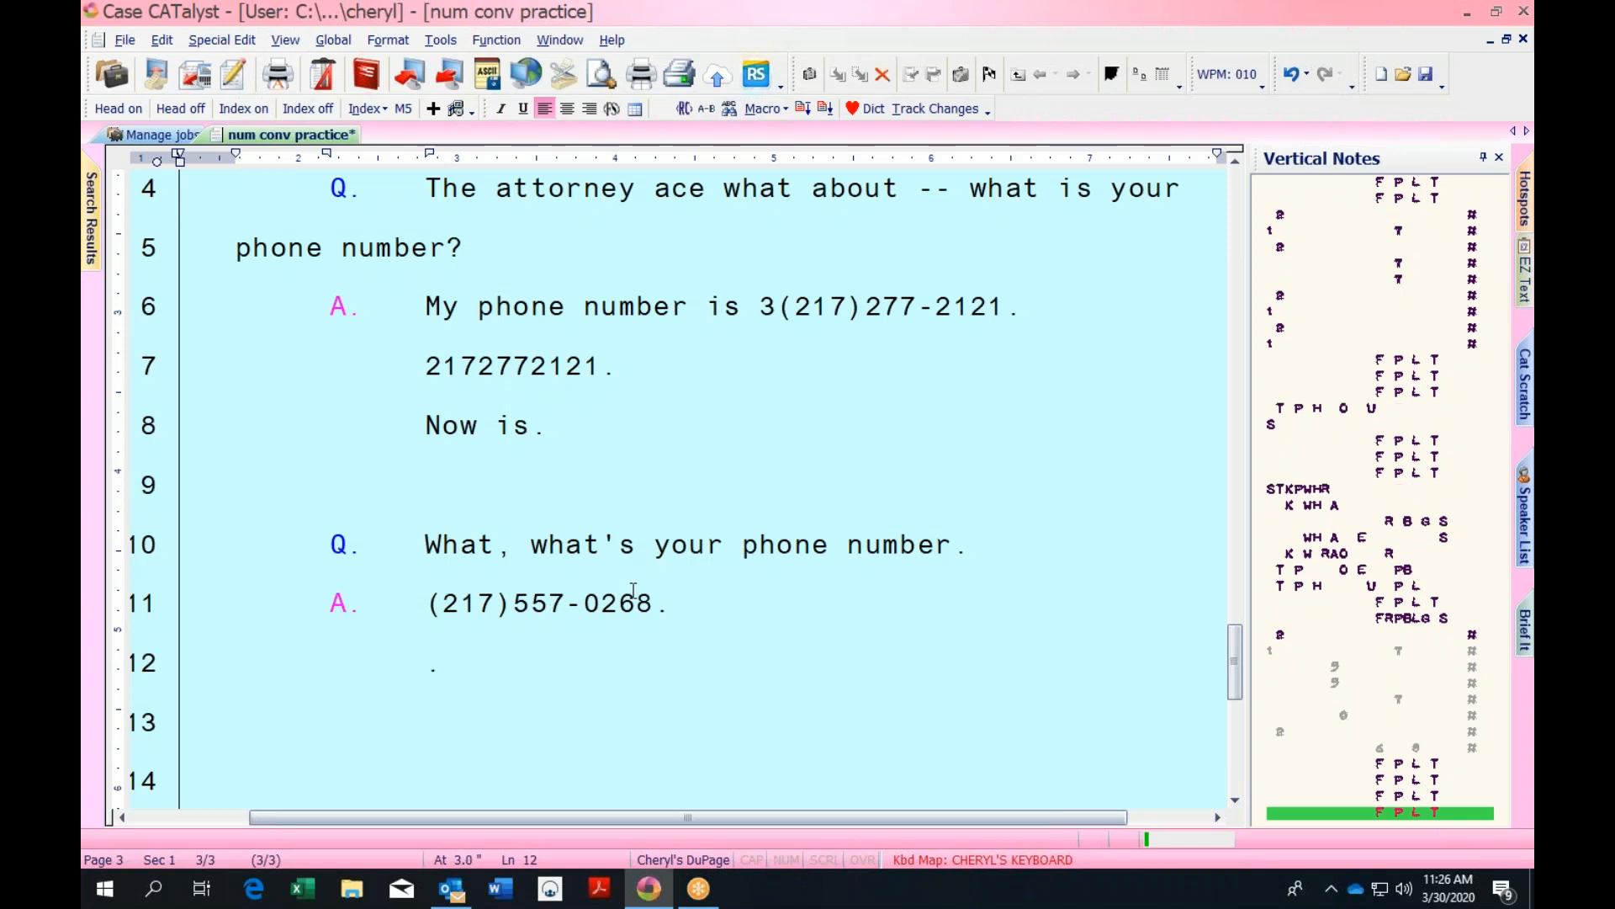
pyautogui.write('  What if there is no area code')
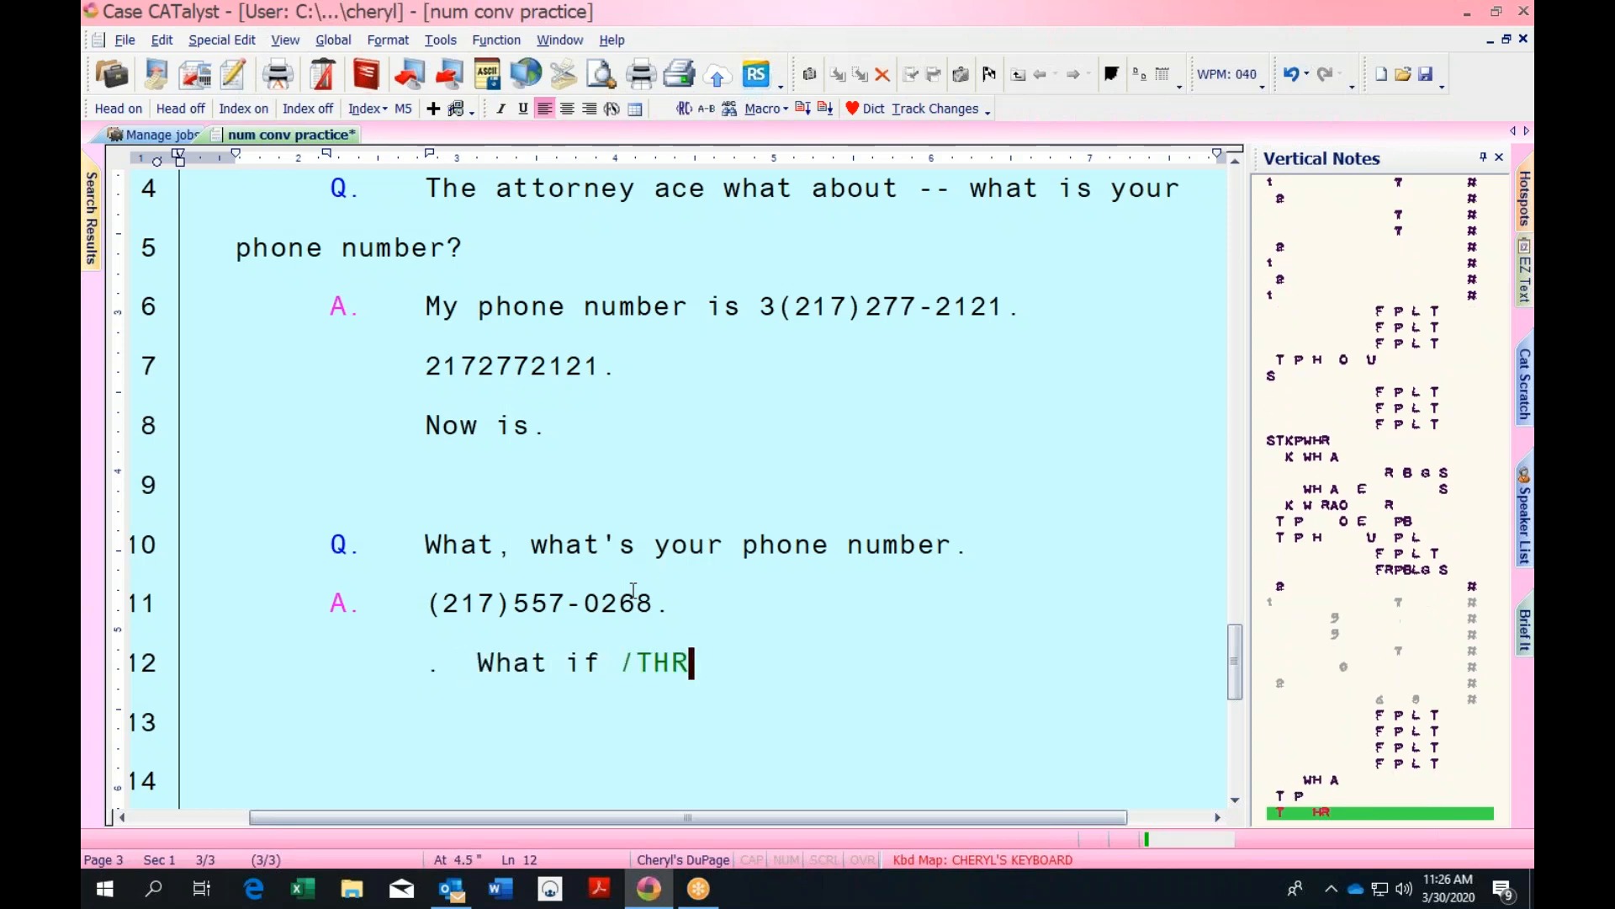
pyautogui.write('.  My')
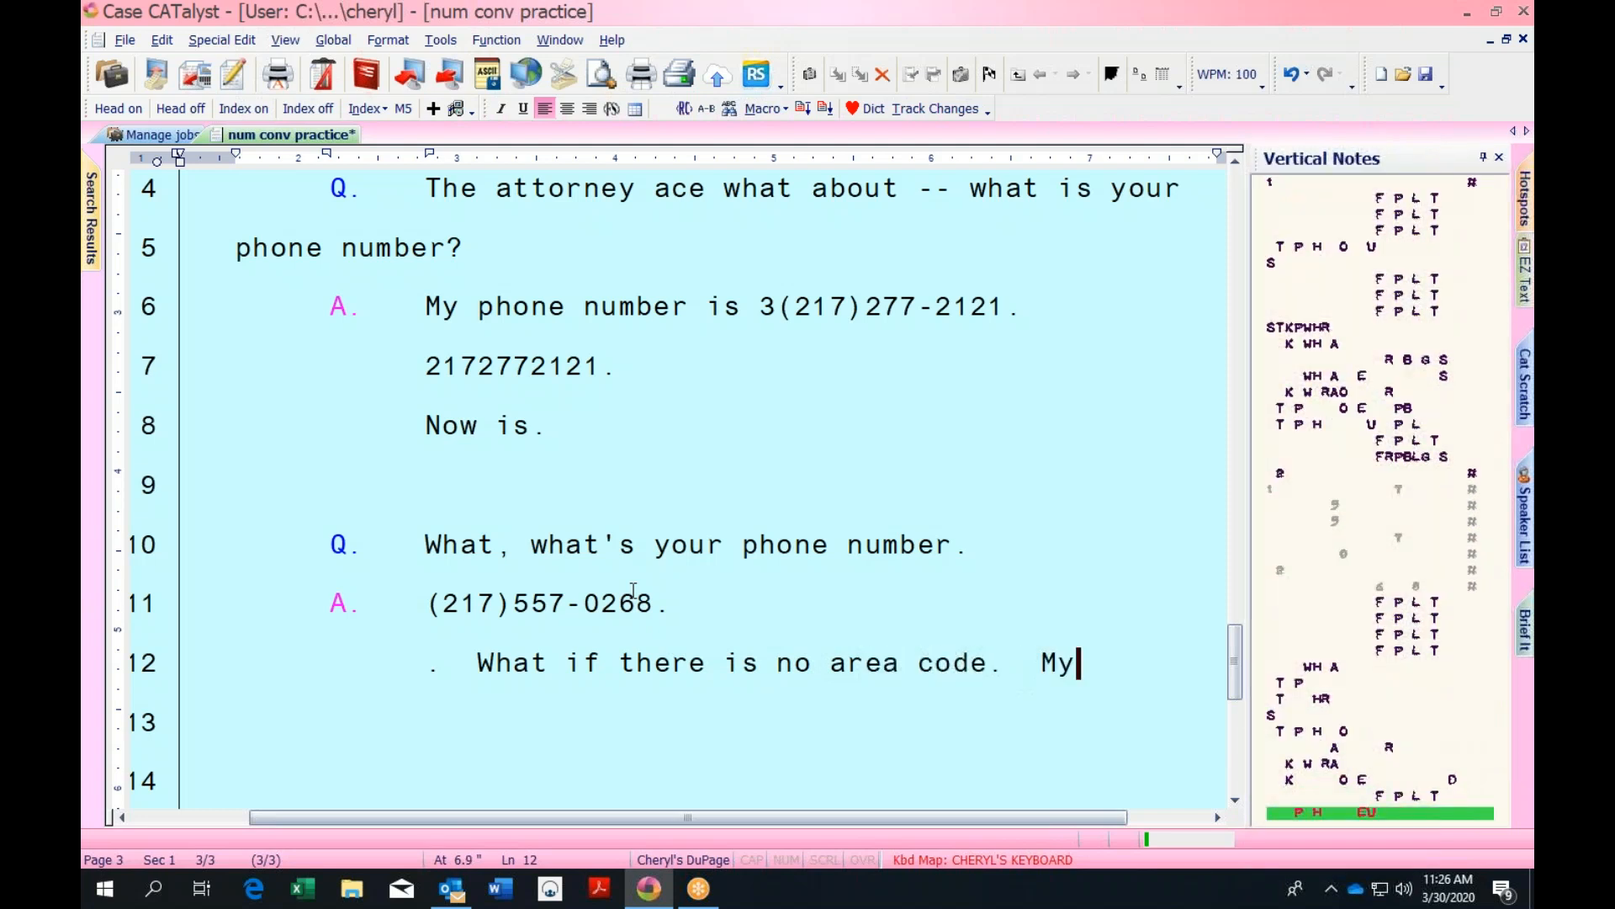
pyautogui.write(' phone number is (2)222')
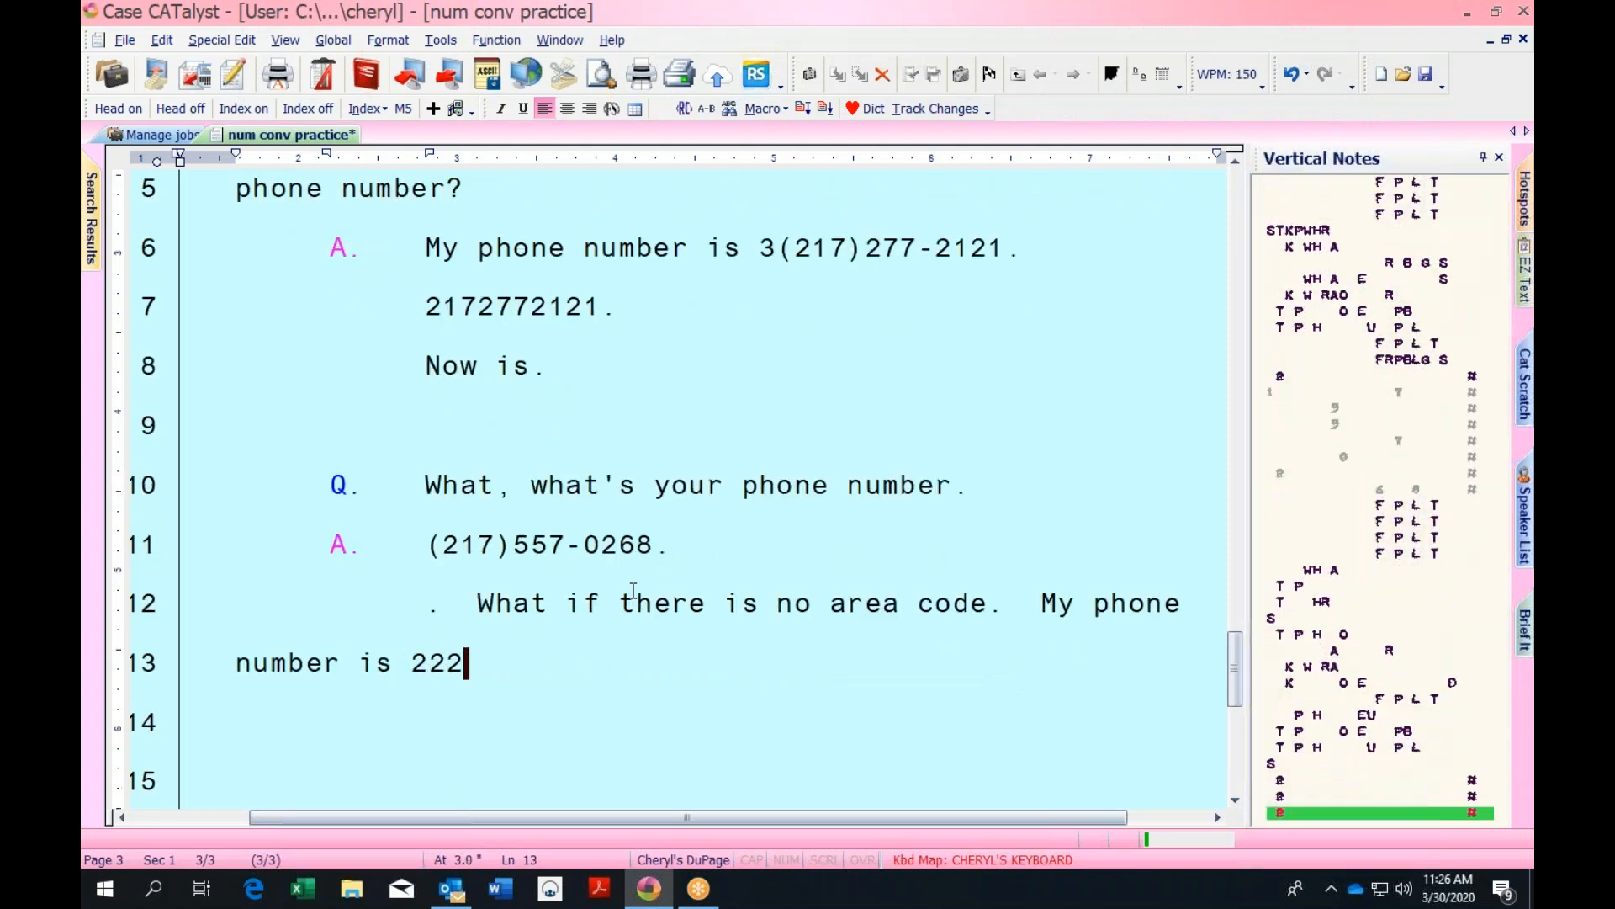
pyautogui.write('5')
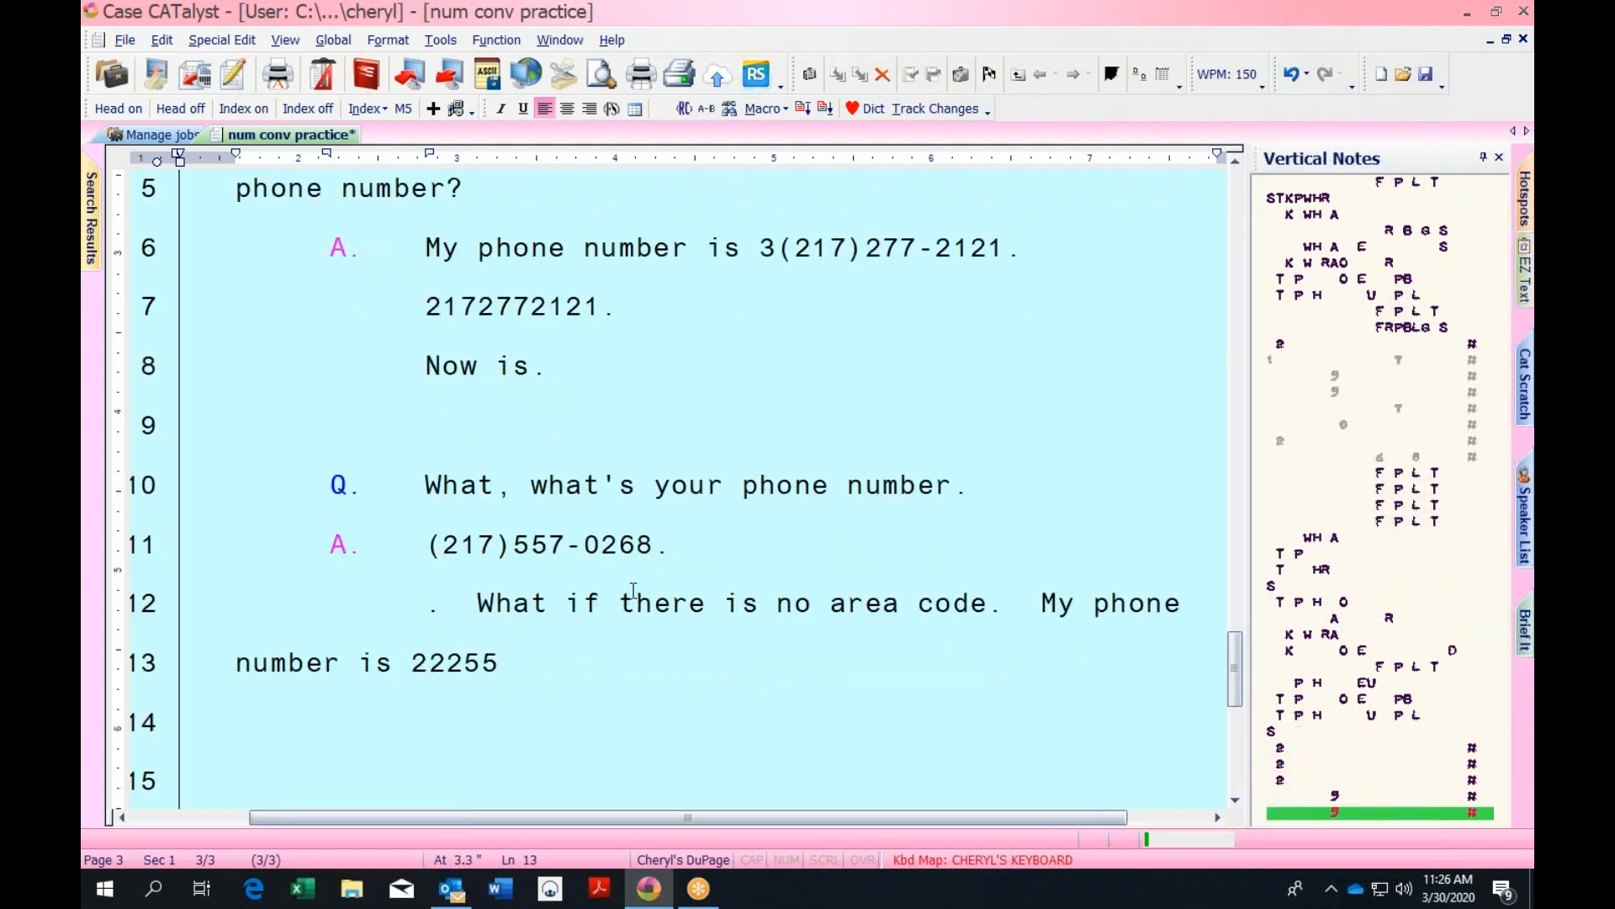
pyautogui.write('-5726.')
pyautogui.press('Return')
pyautogui.write('.')
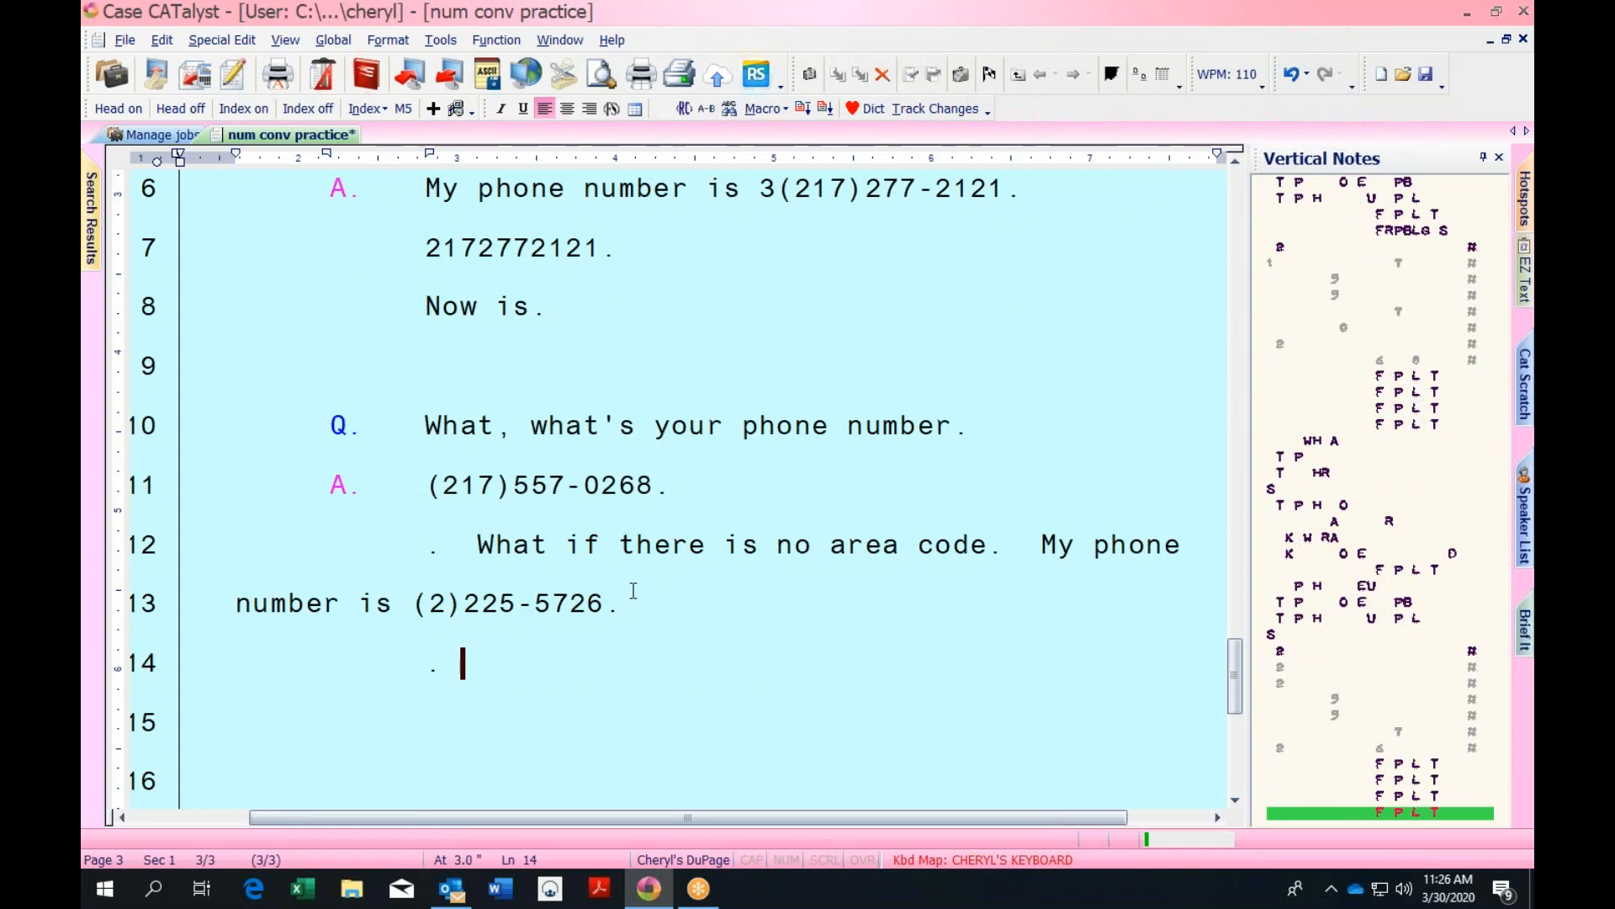
pyautogui.press('Return')
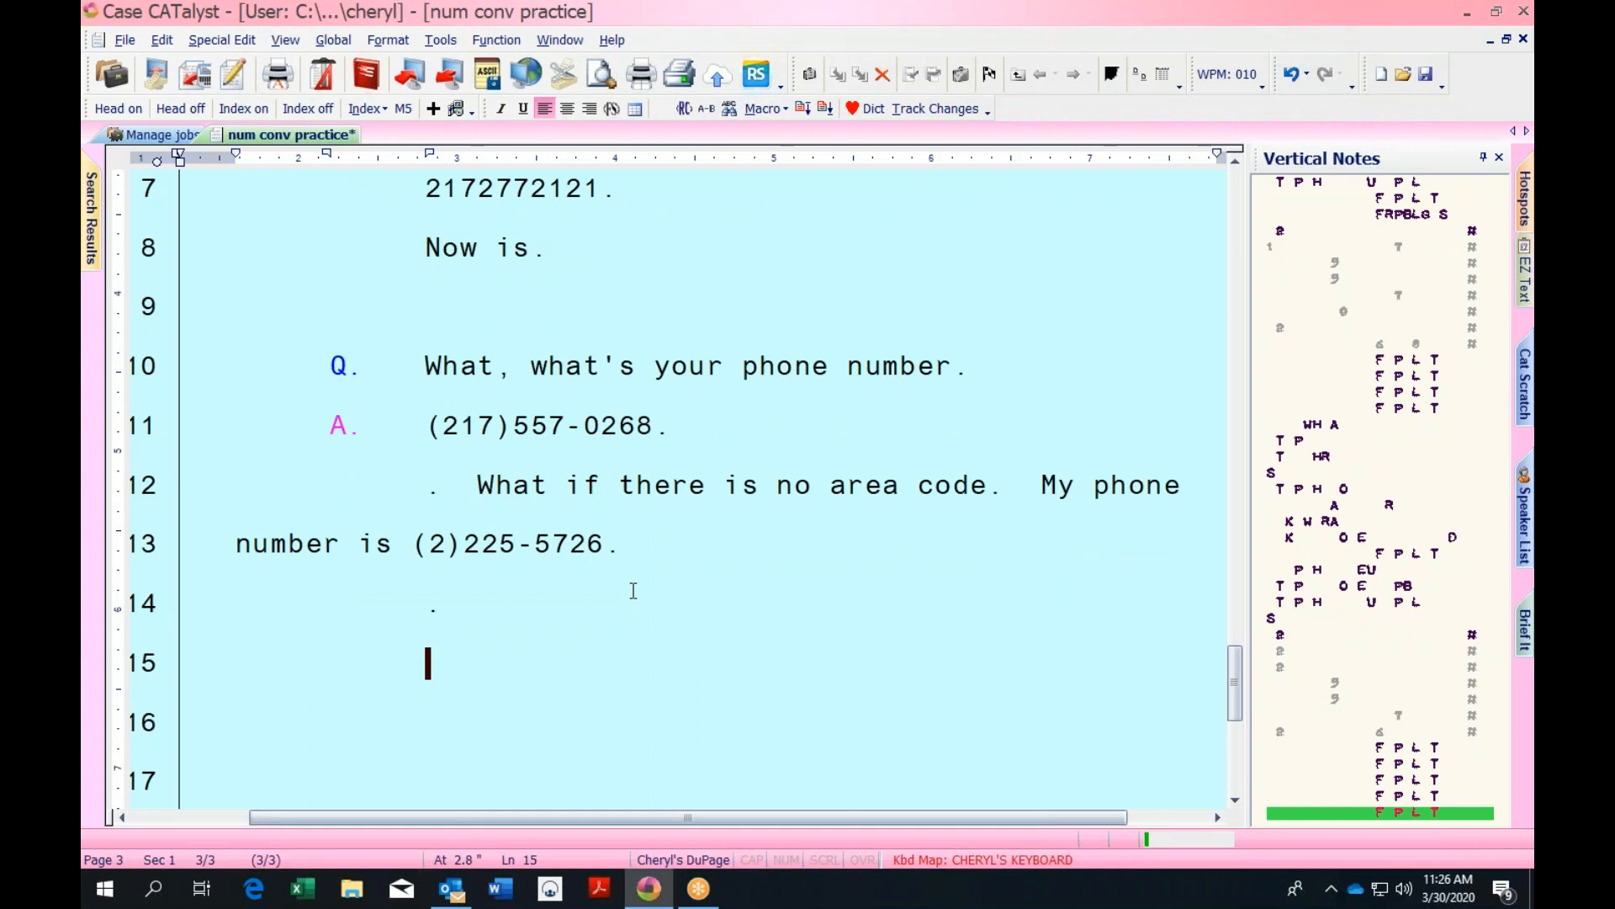
# Write two phone-number question lines answered by 557-0268
pyautogui.press('Return')
pyautogui.write('My phone')
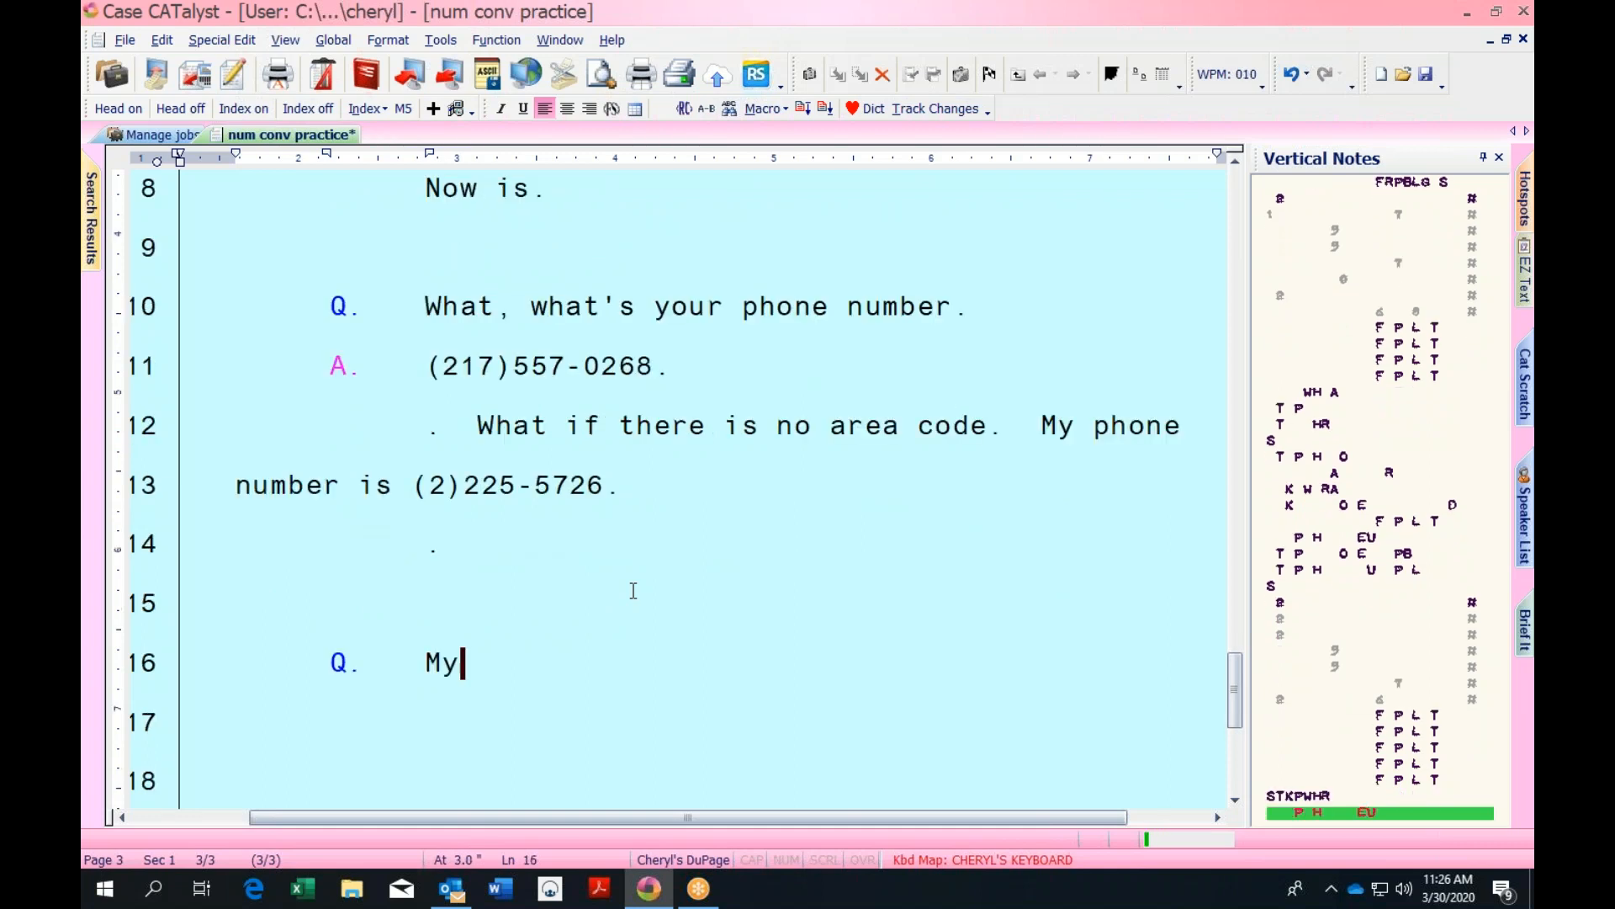
pyautogui.write(' name /STKPWHR')
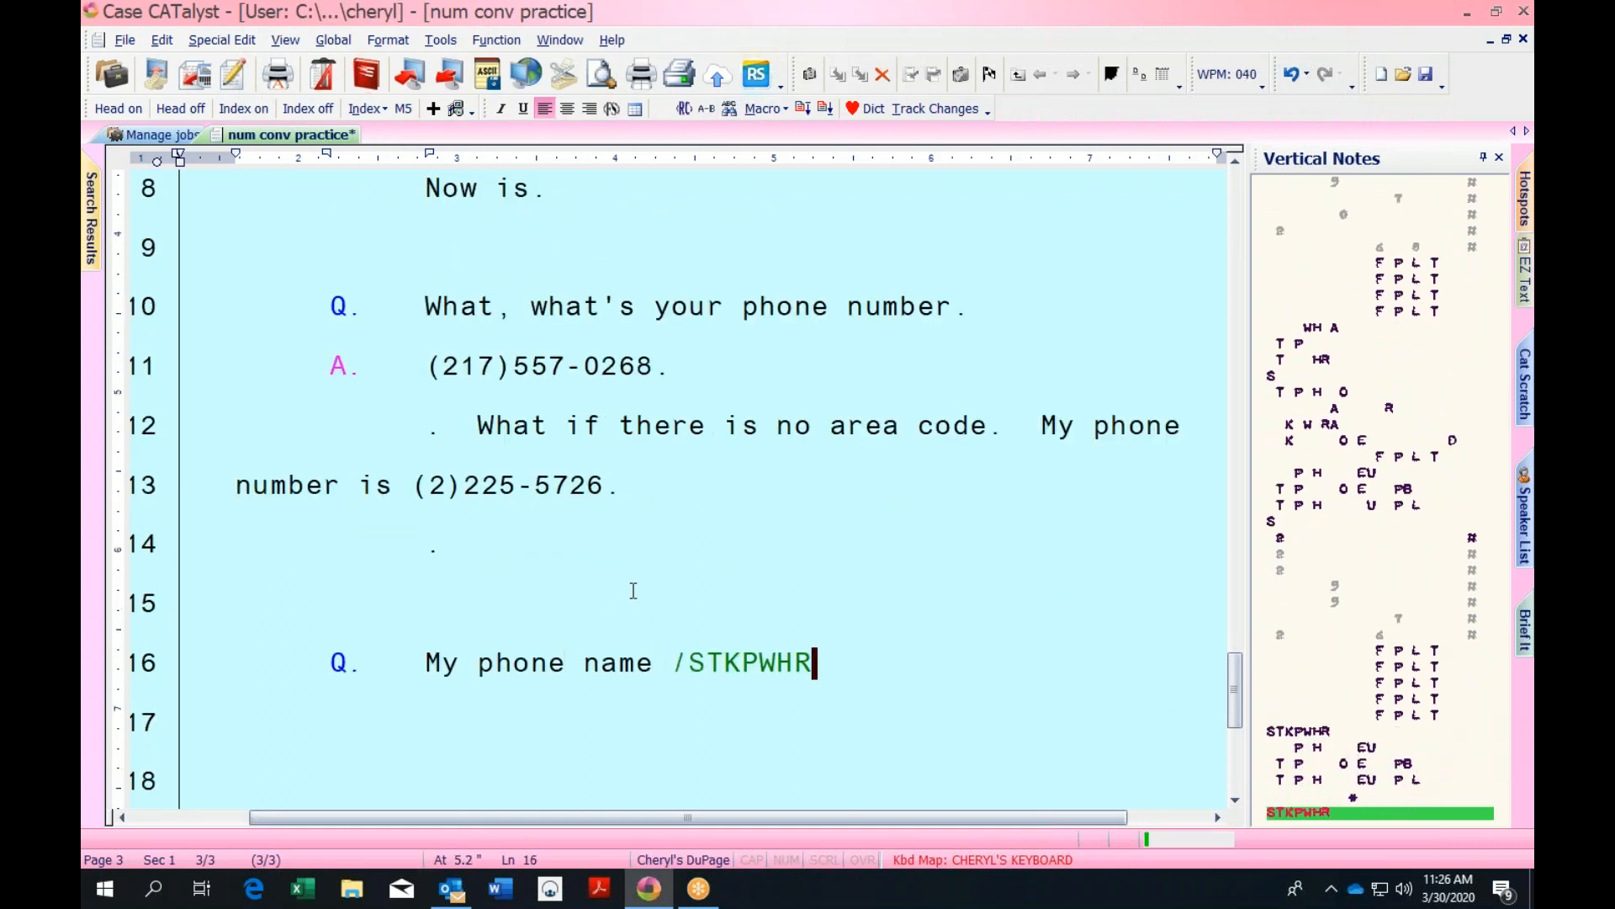
pyautogui.write('?')
pyautogui.press('Return')
pyautogui.write("What's")
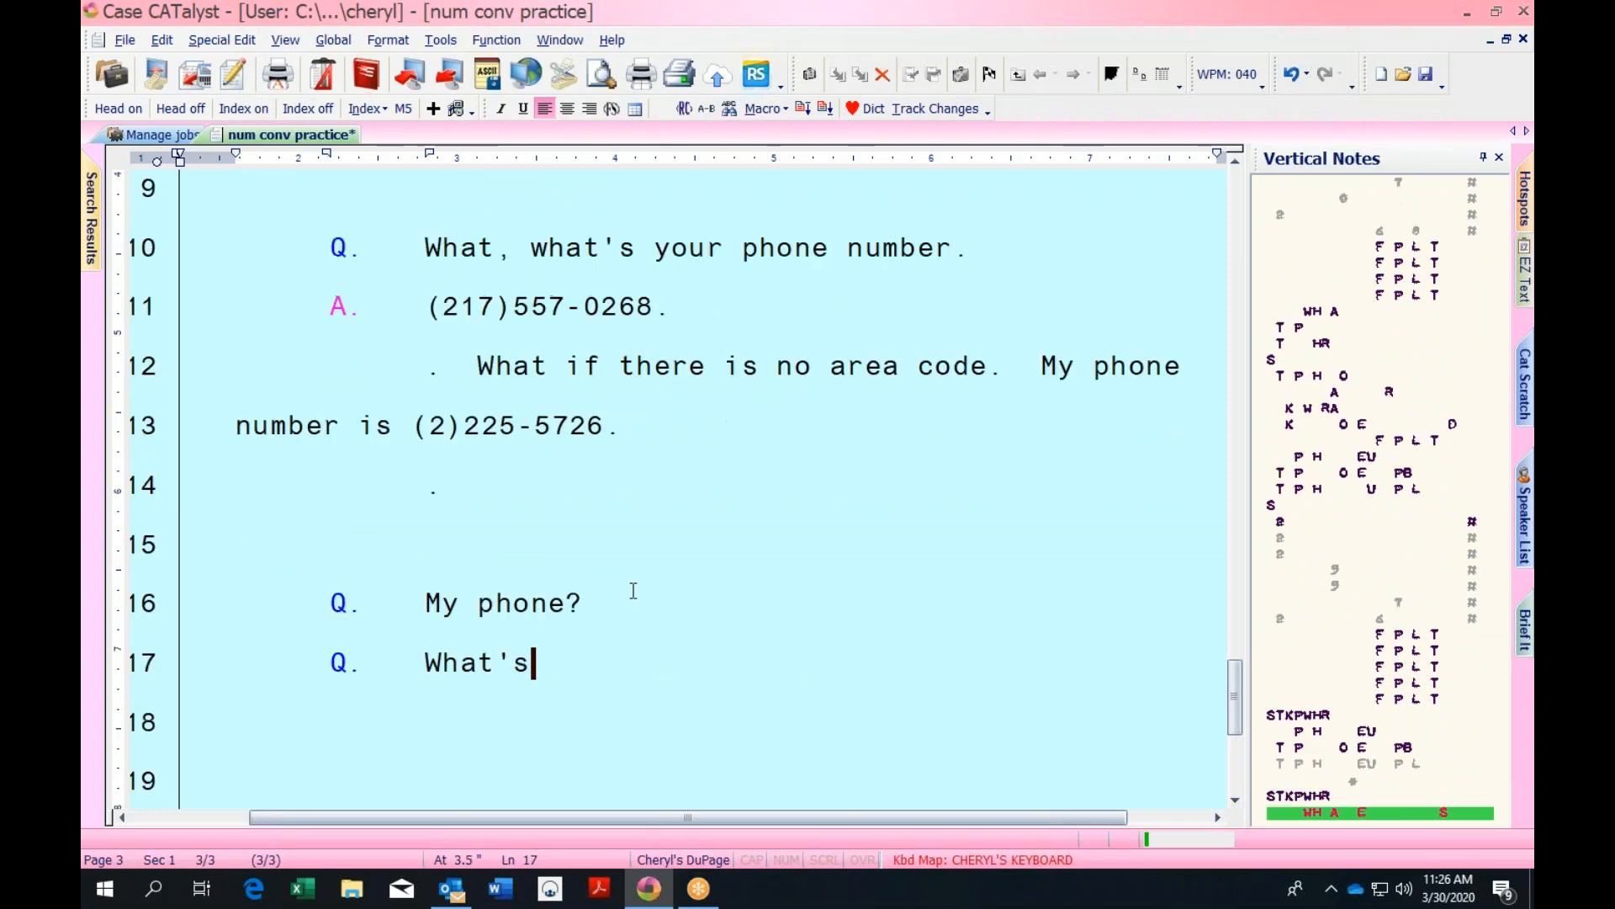
pyautogui.write(' your phone number?')
pyautogui.press('Return')
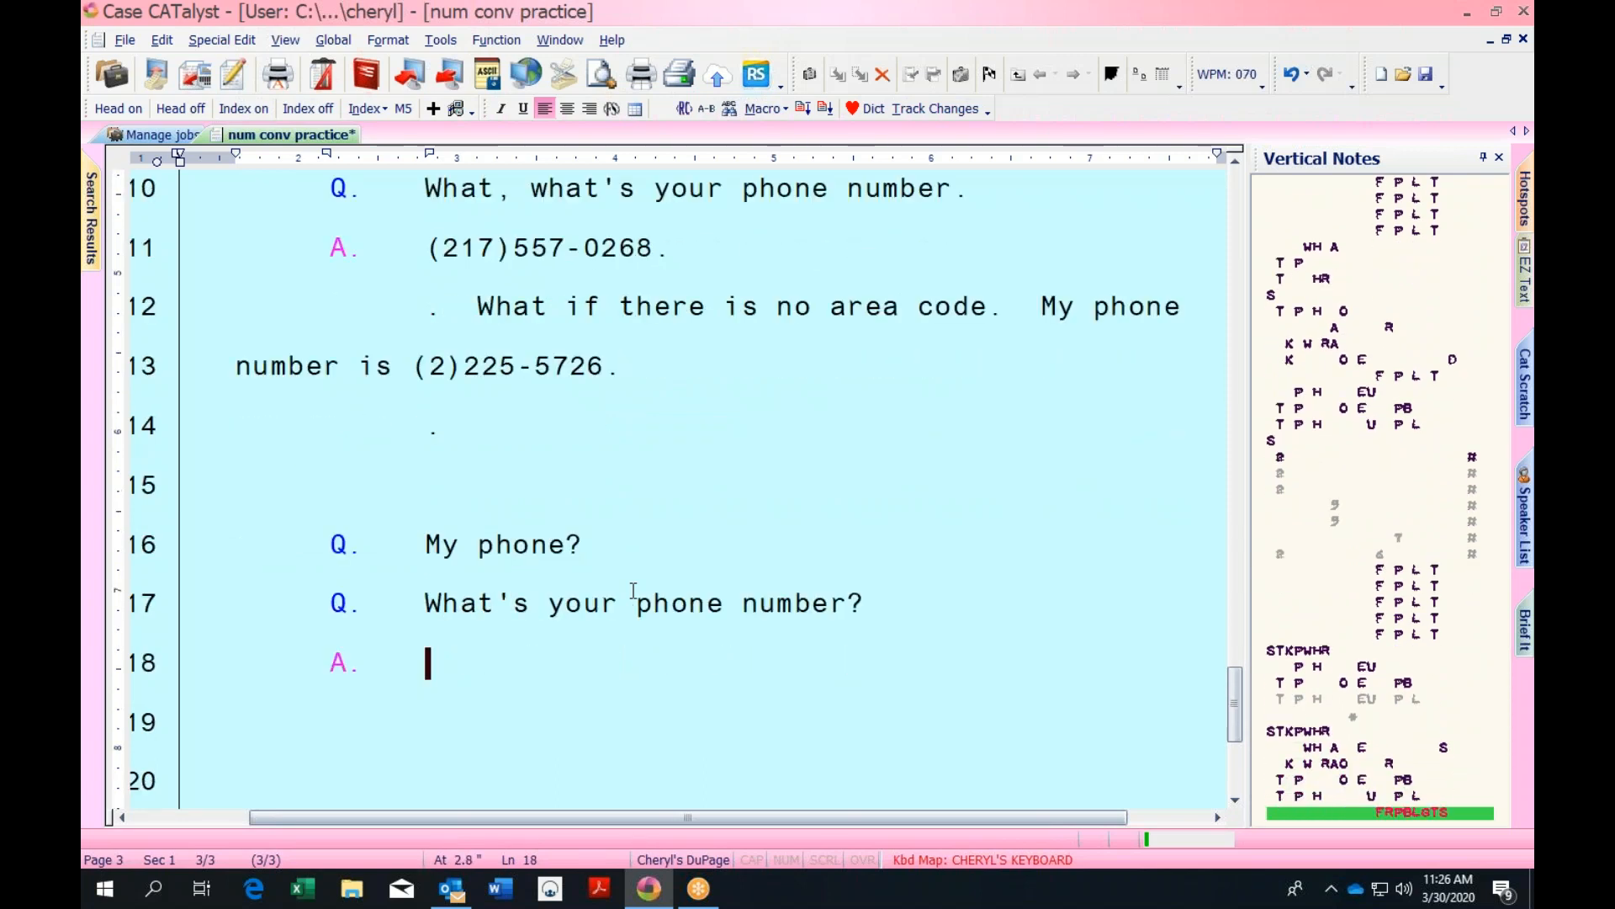
pyautogui.write('55')
pyautogui.write('7-0268')
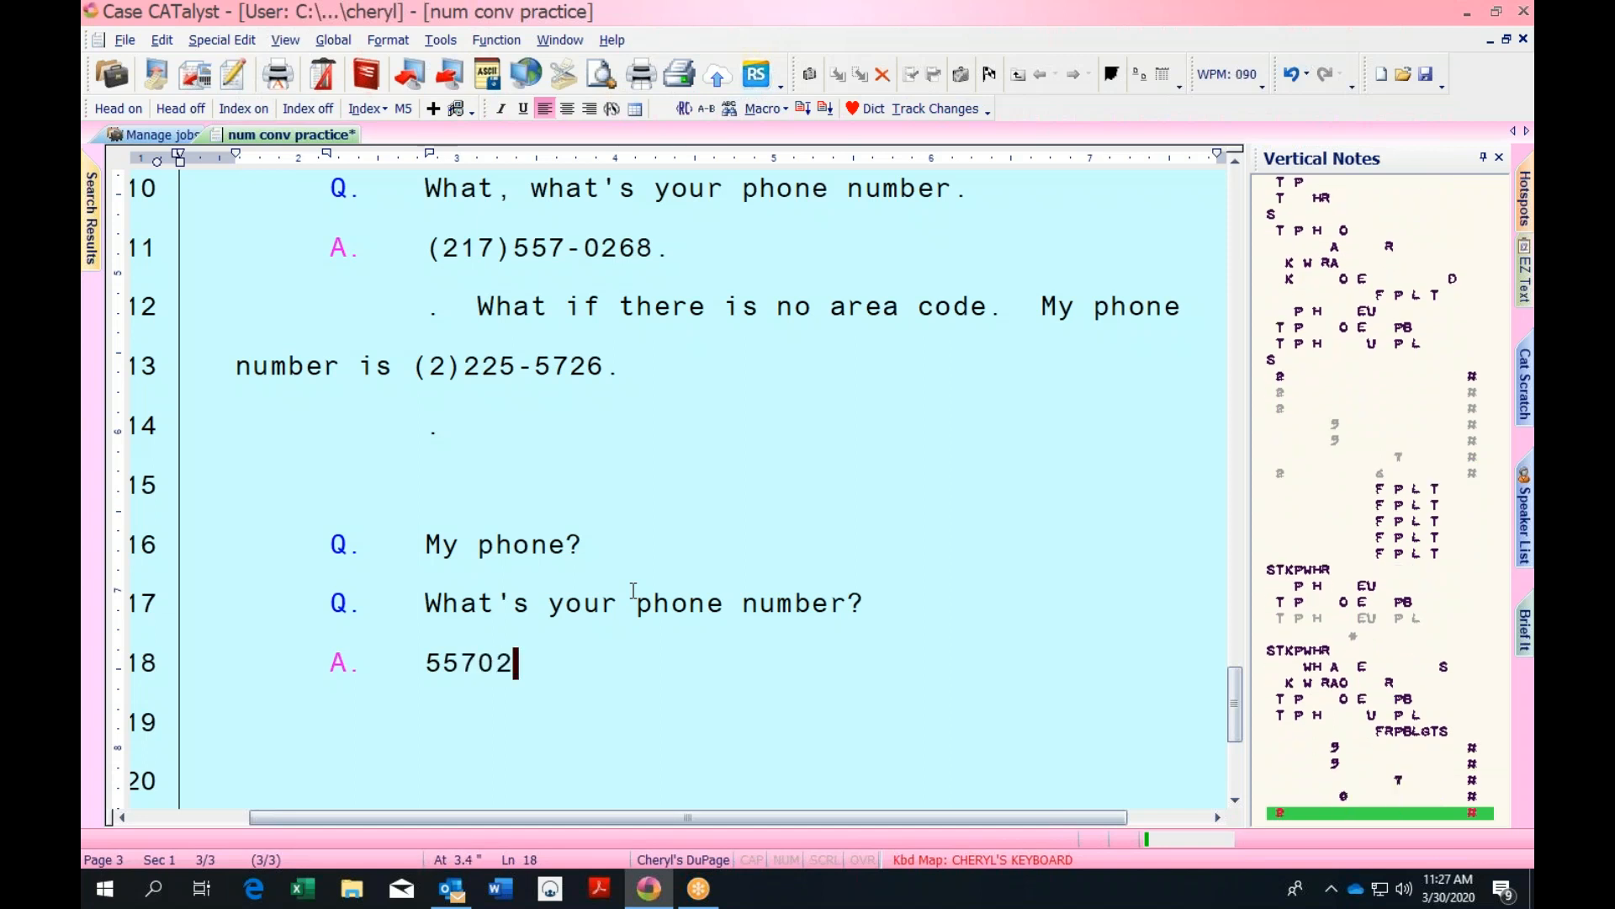
pyautogui.write('.')
pyautogui.press('Return')
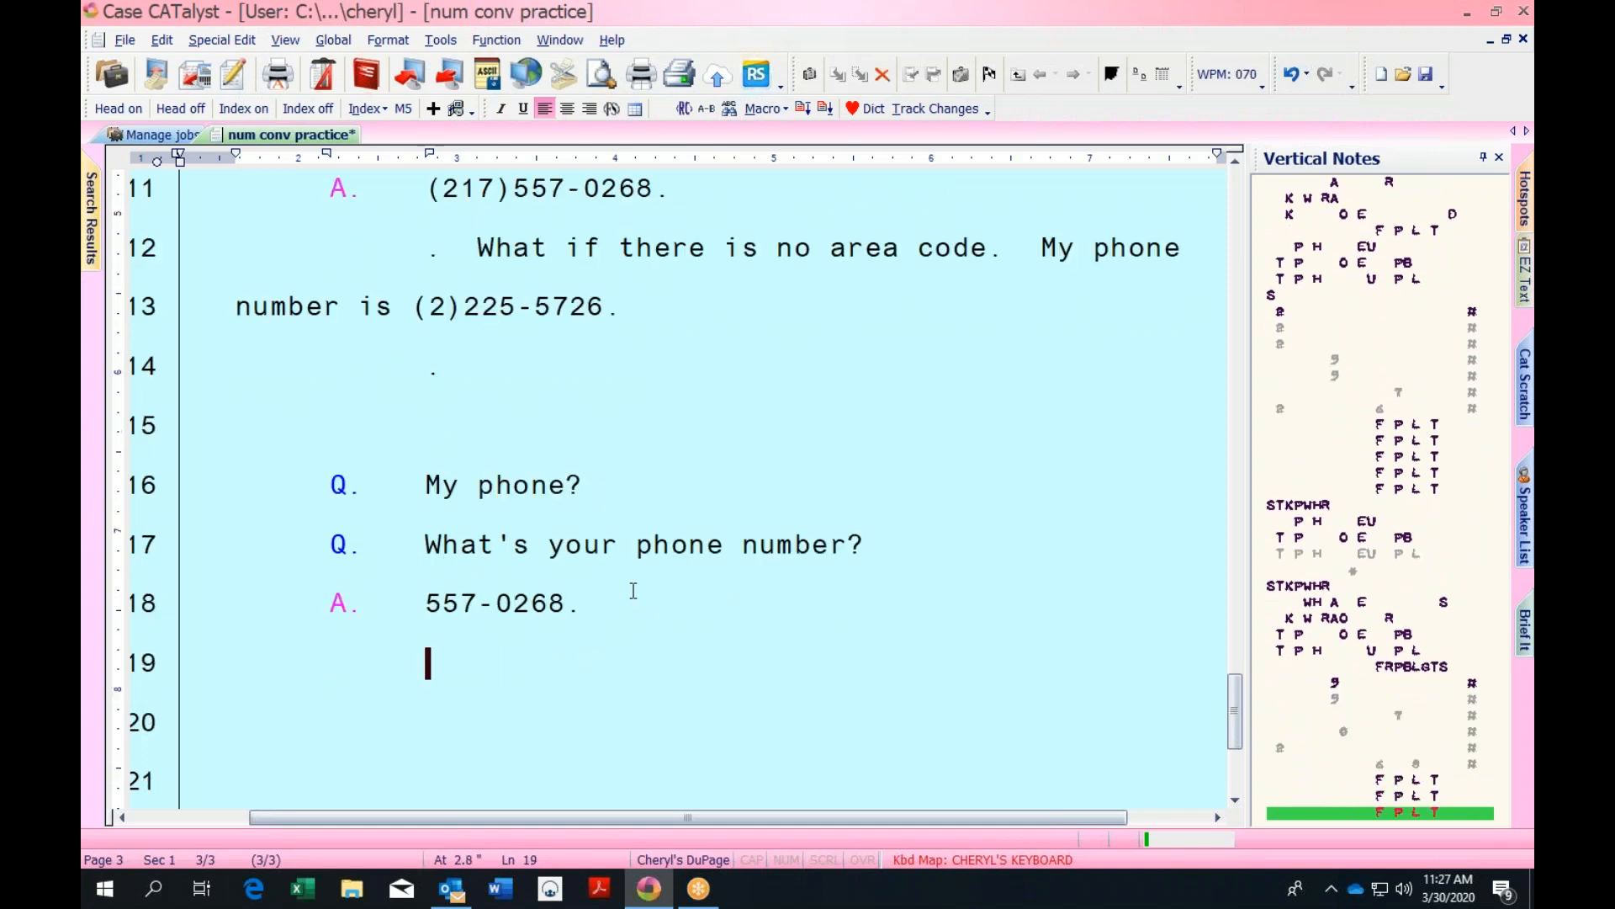
pyautogui.hotkey('ctrl', 's')
pyautogui.click(420, 601)
pyautogui.click(586, 597)
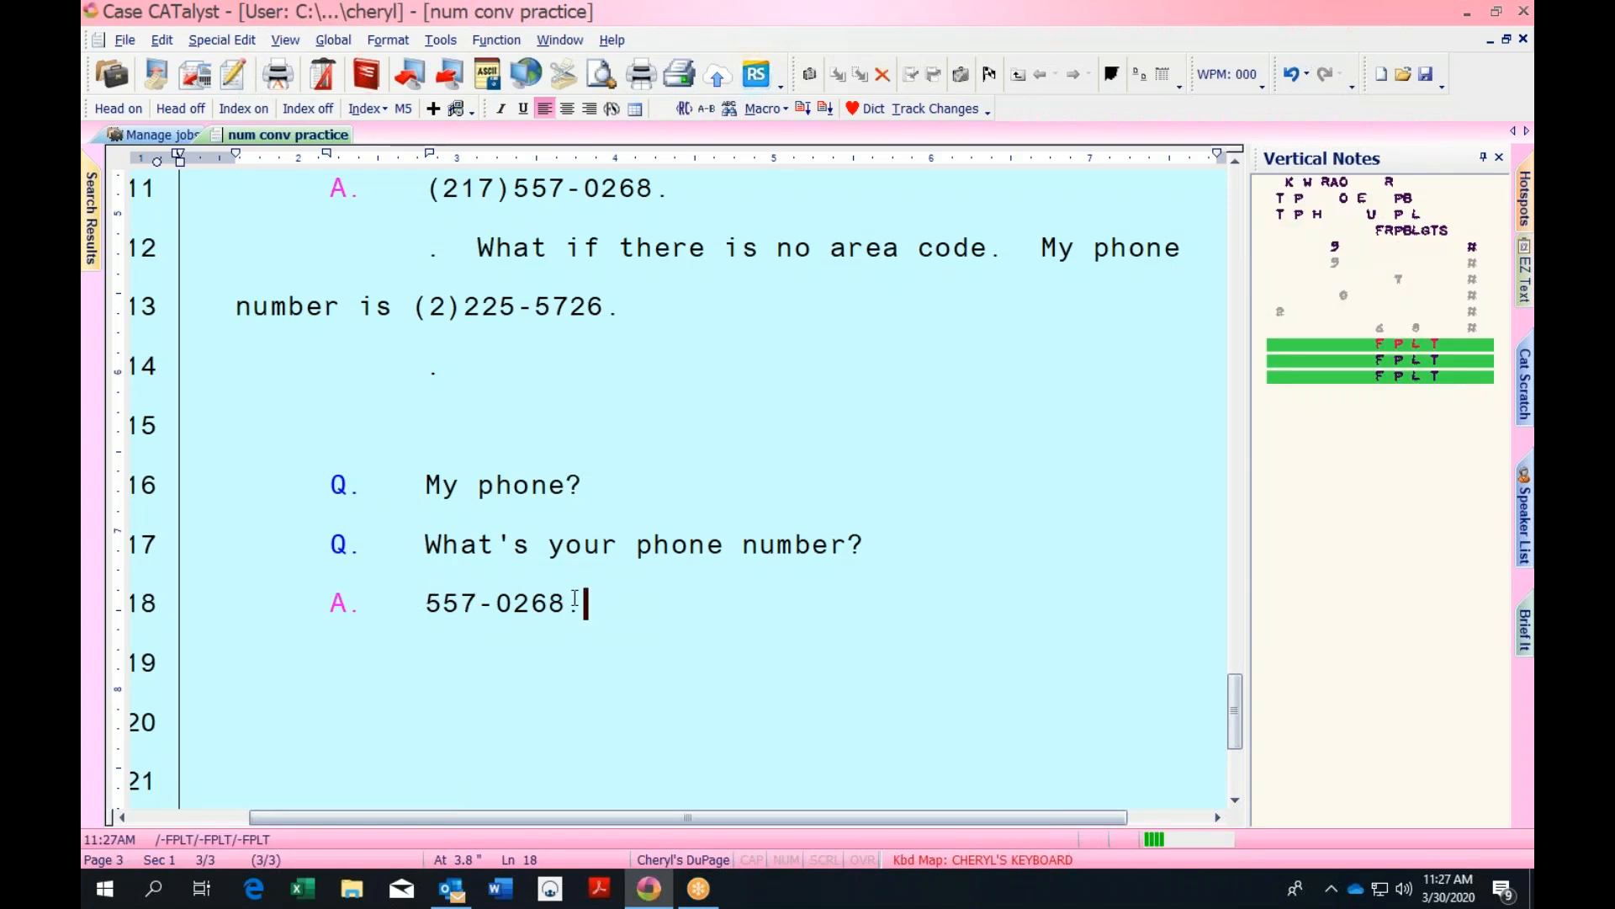
pyautogui.press('Return')
pyautogui.write('.')
pyautogui.press('Return')
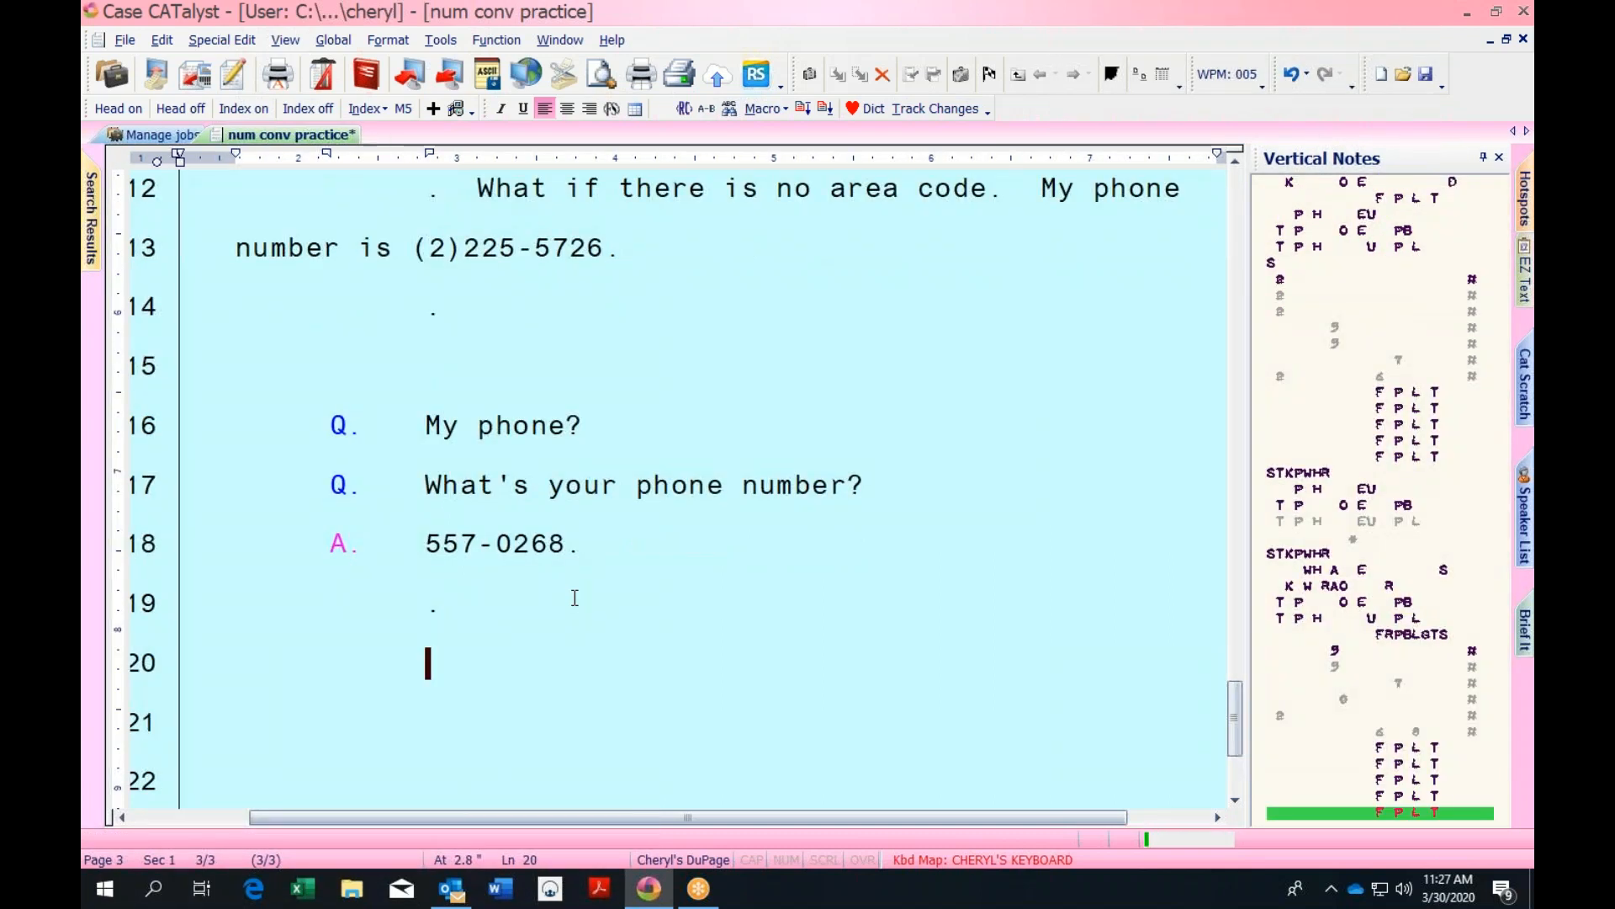
# Write 'The time is 2:07 p.m.' on line 20 and check the 2:07 strokes
pyautogui.write('The time is')
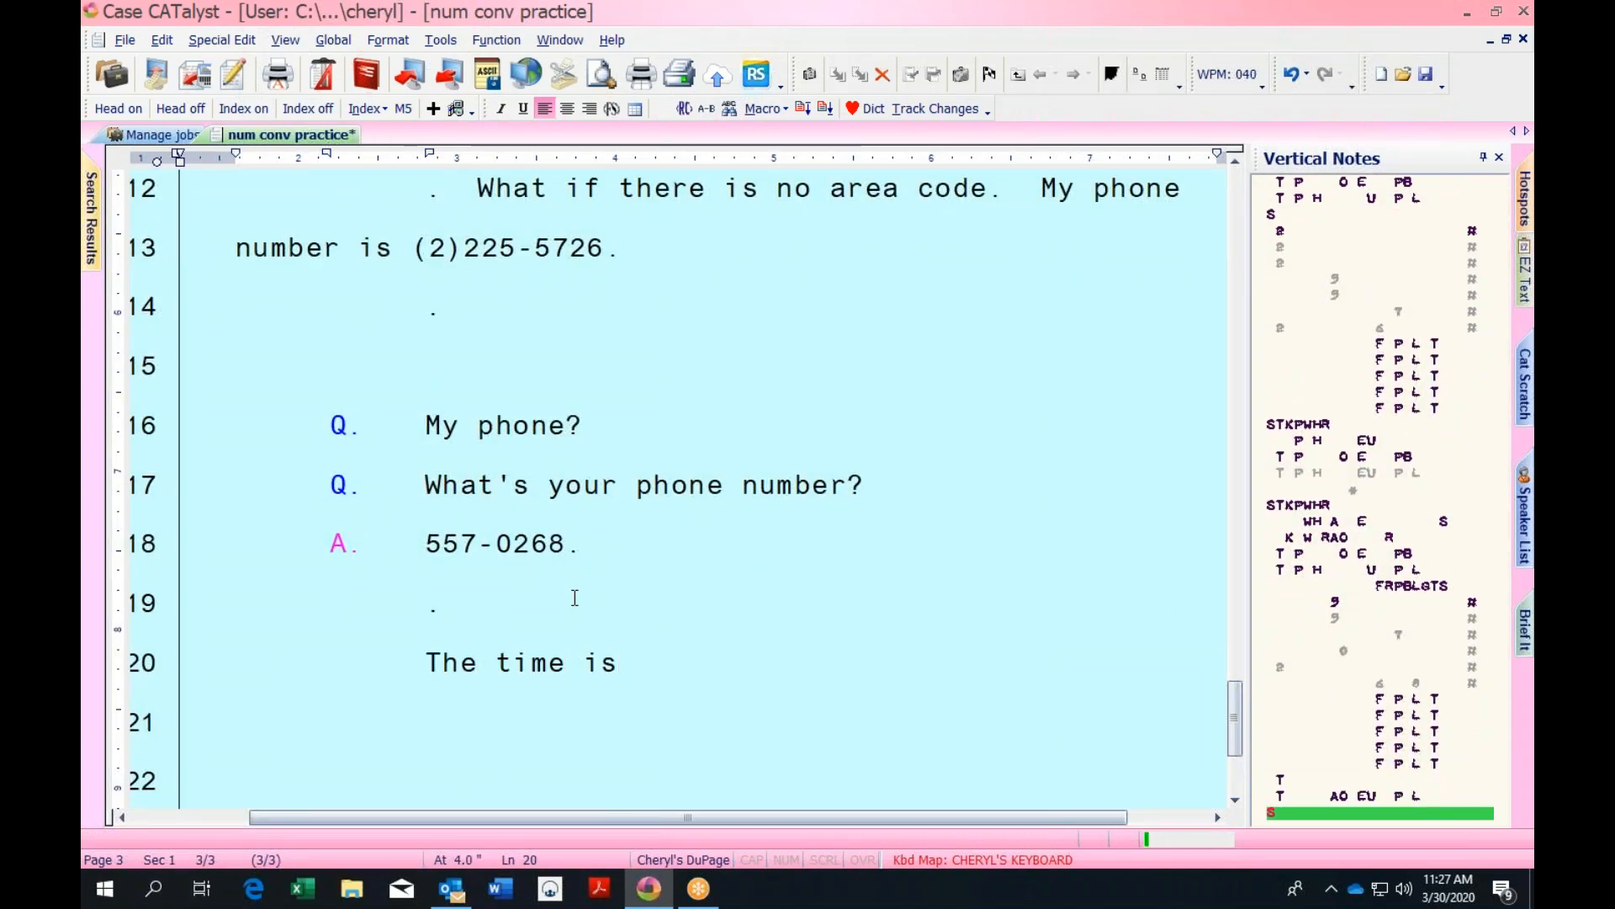
pyautogui.write(' 2:07 p.m.')
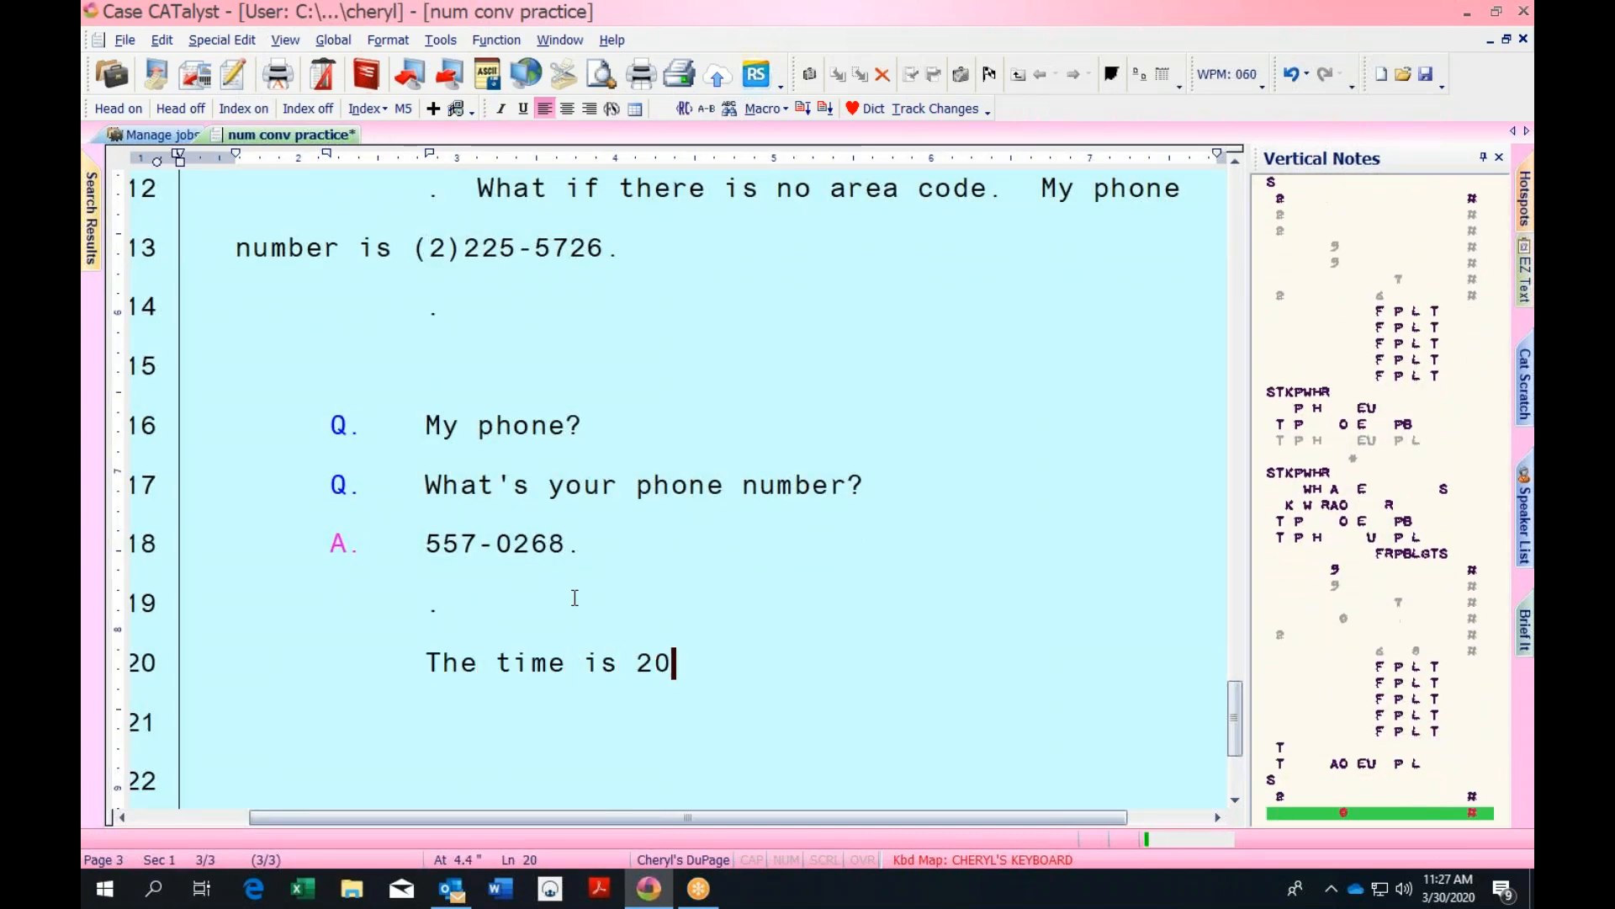
pyautogui.press('Return')
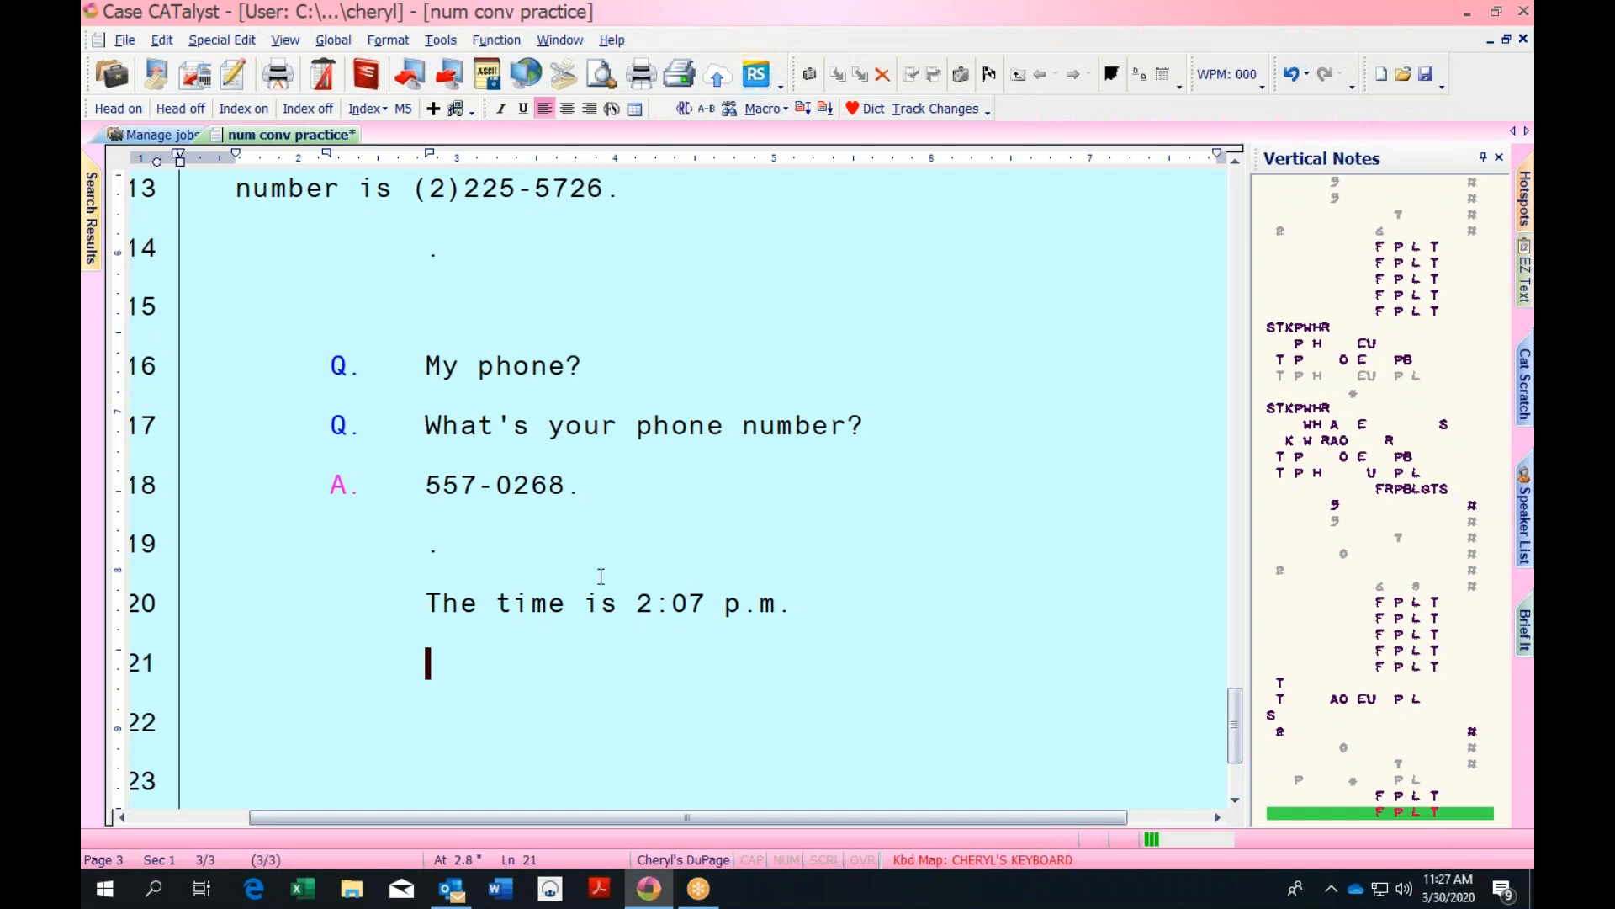
pyautogui.click(709, 602)
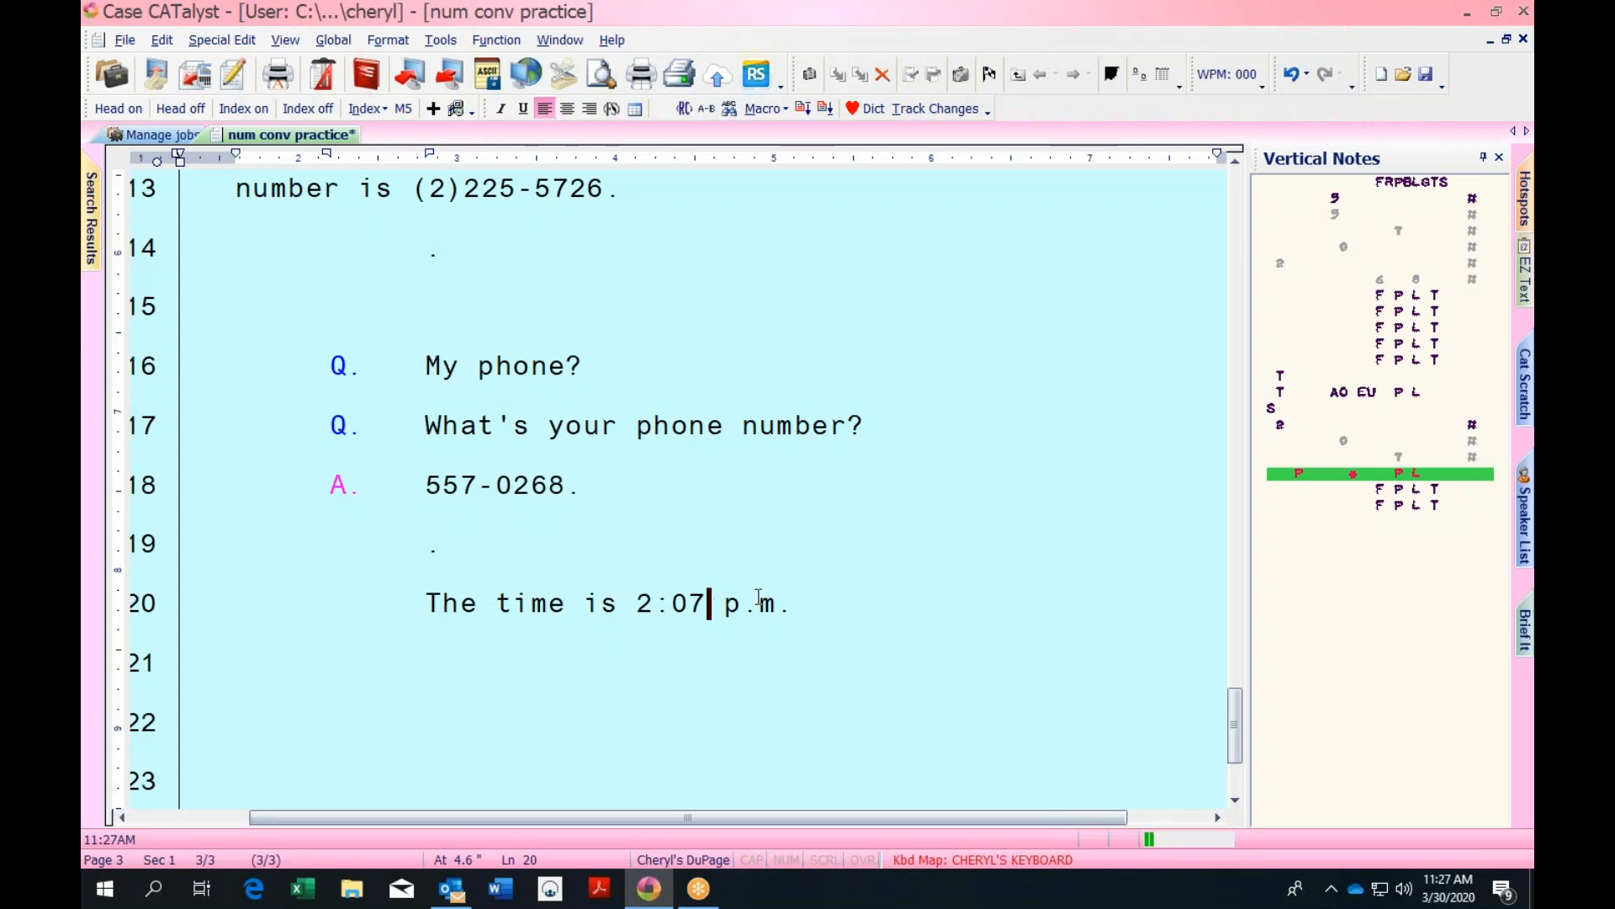
pyautogui.click(514, 709)
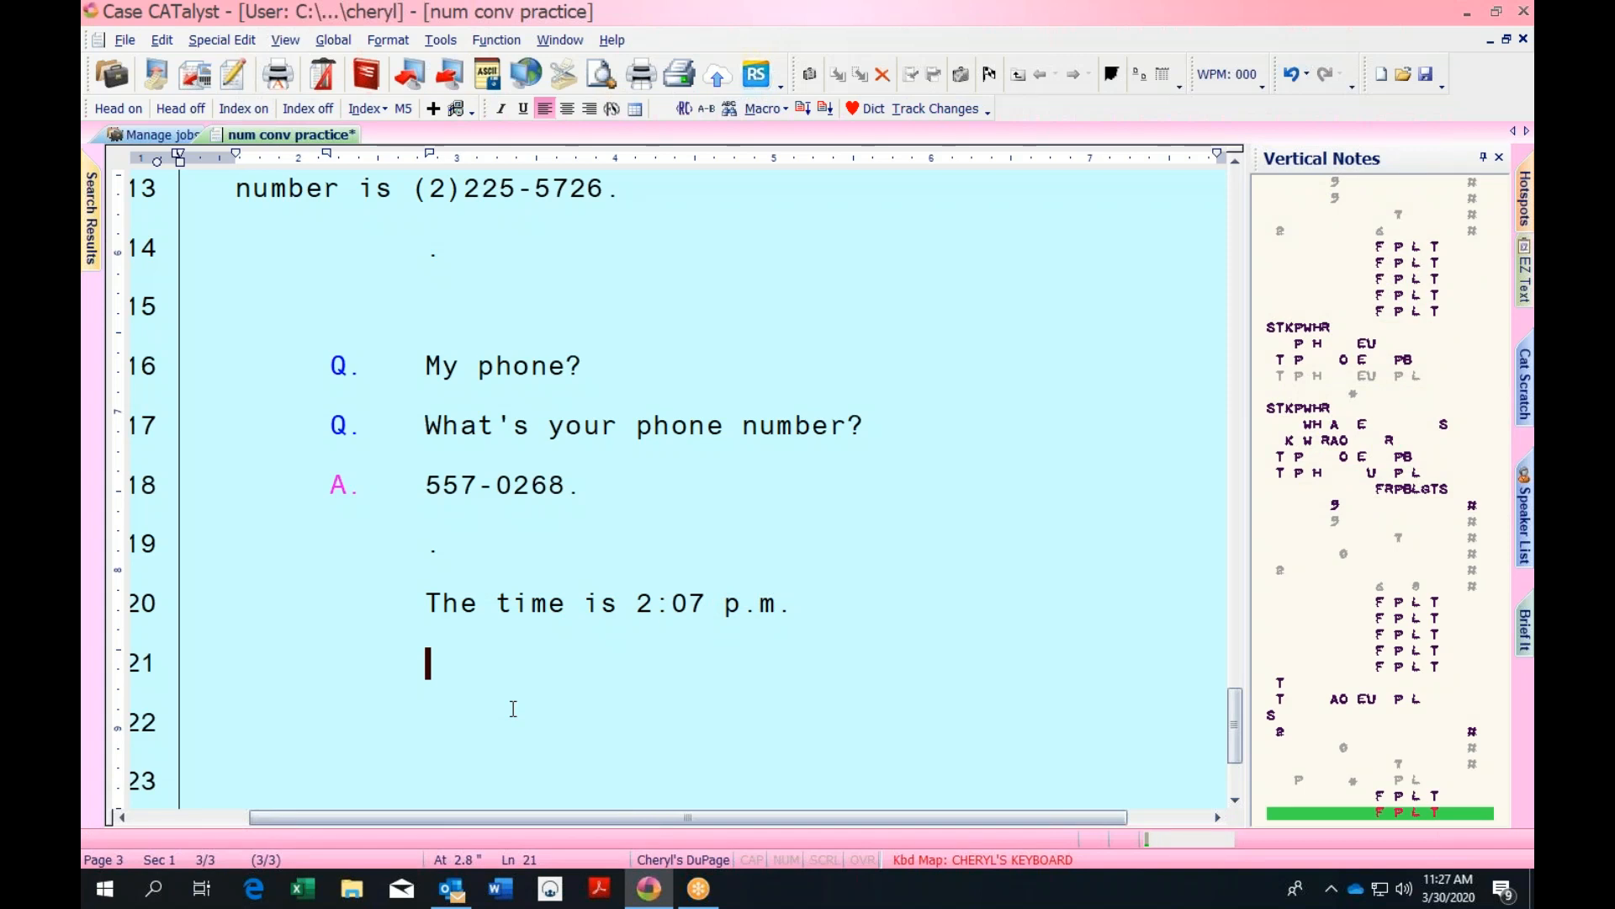
# Write 212th on lines 21 and 22, then 'Does is area code stitch.'
pyautogui.write('2 hundred and')
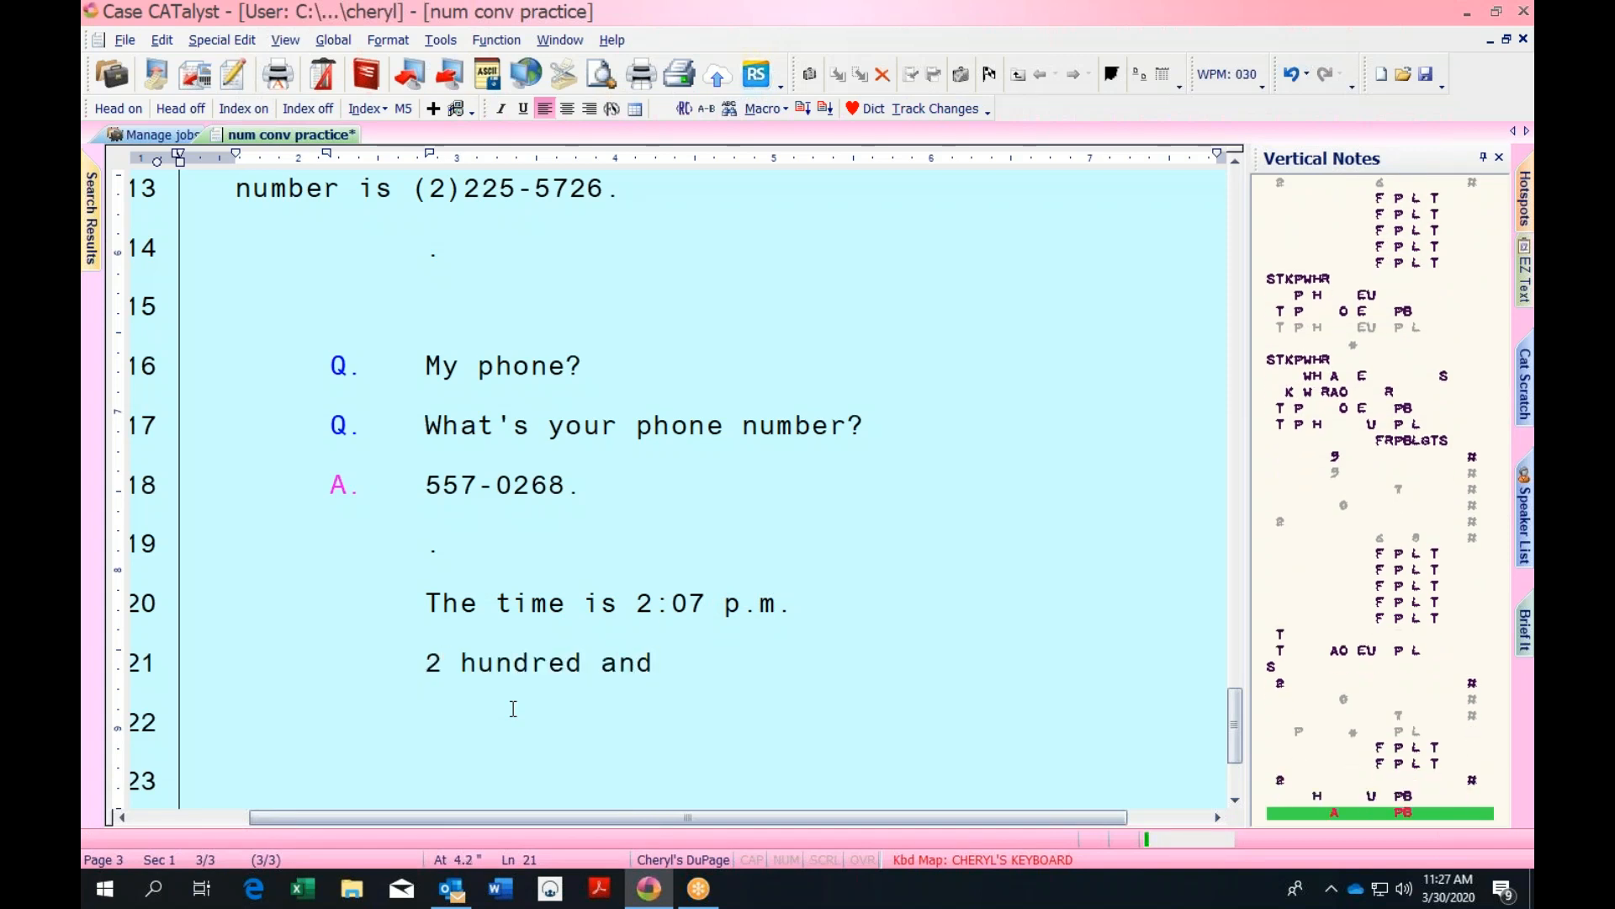
pyautogui.write(' 12.')
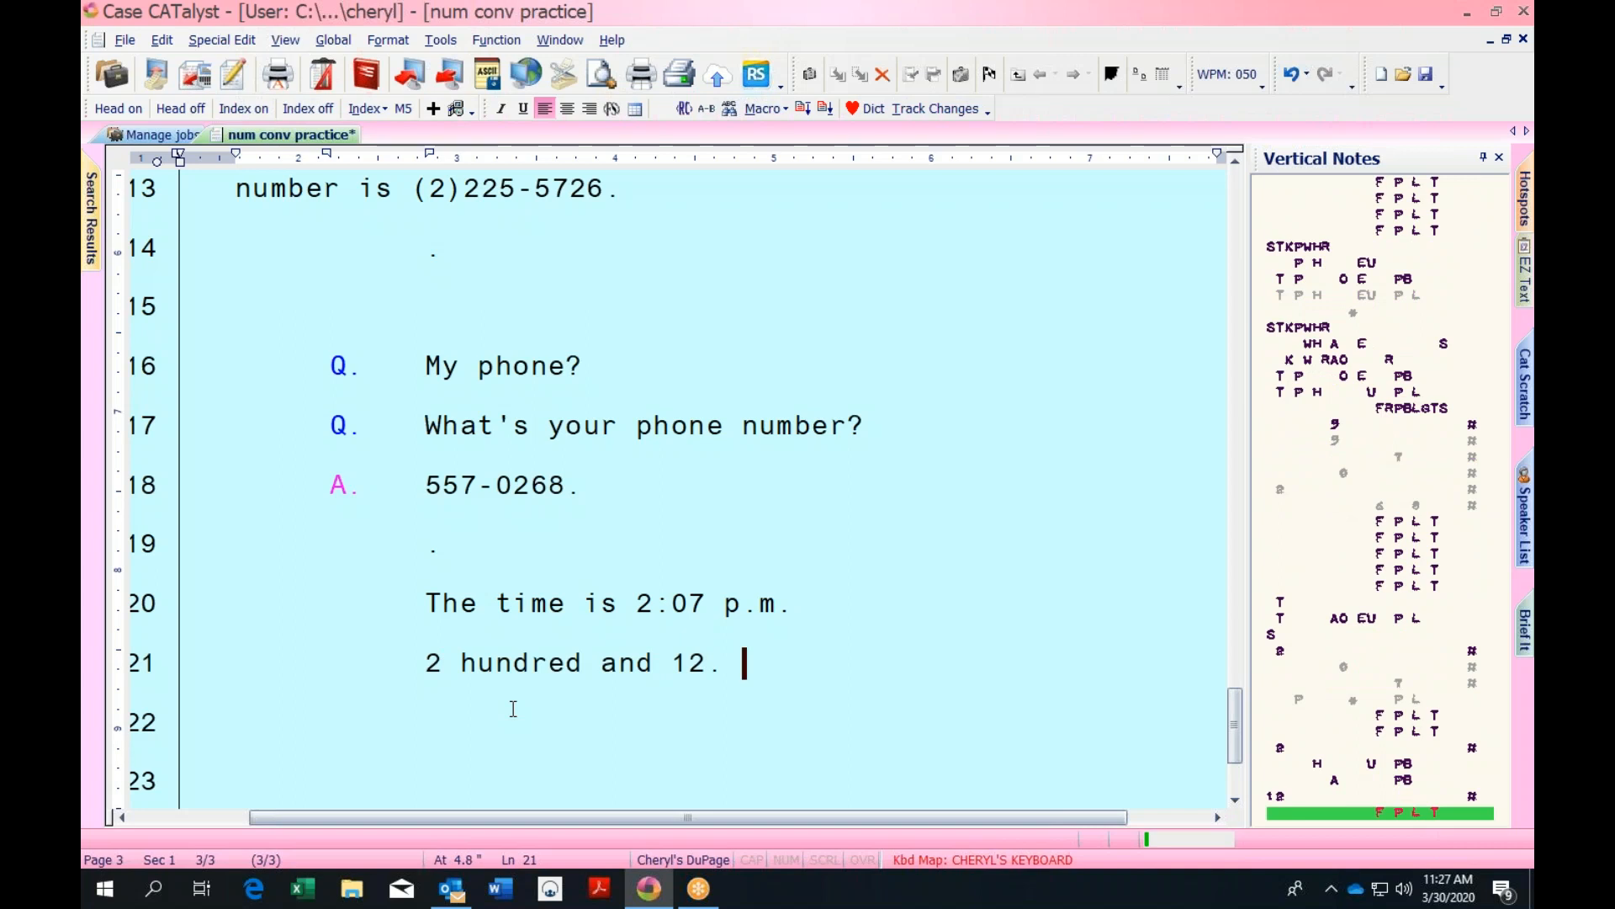
pyautogui.write('th')
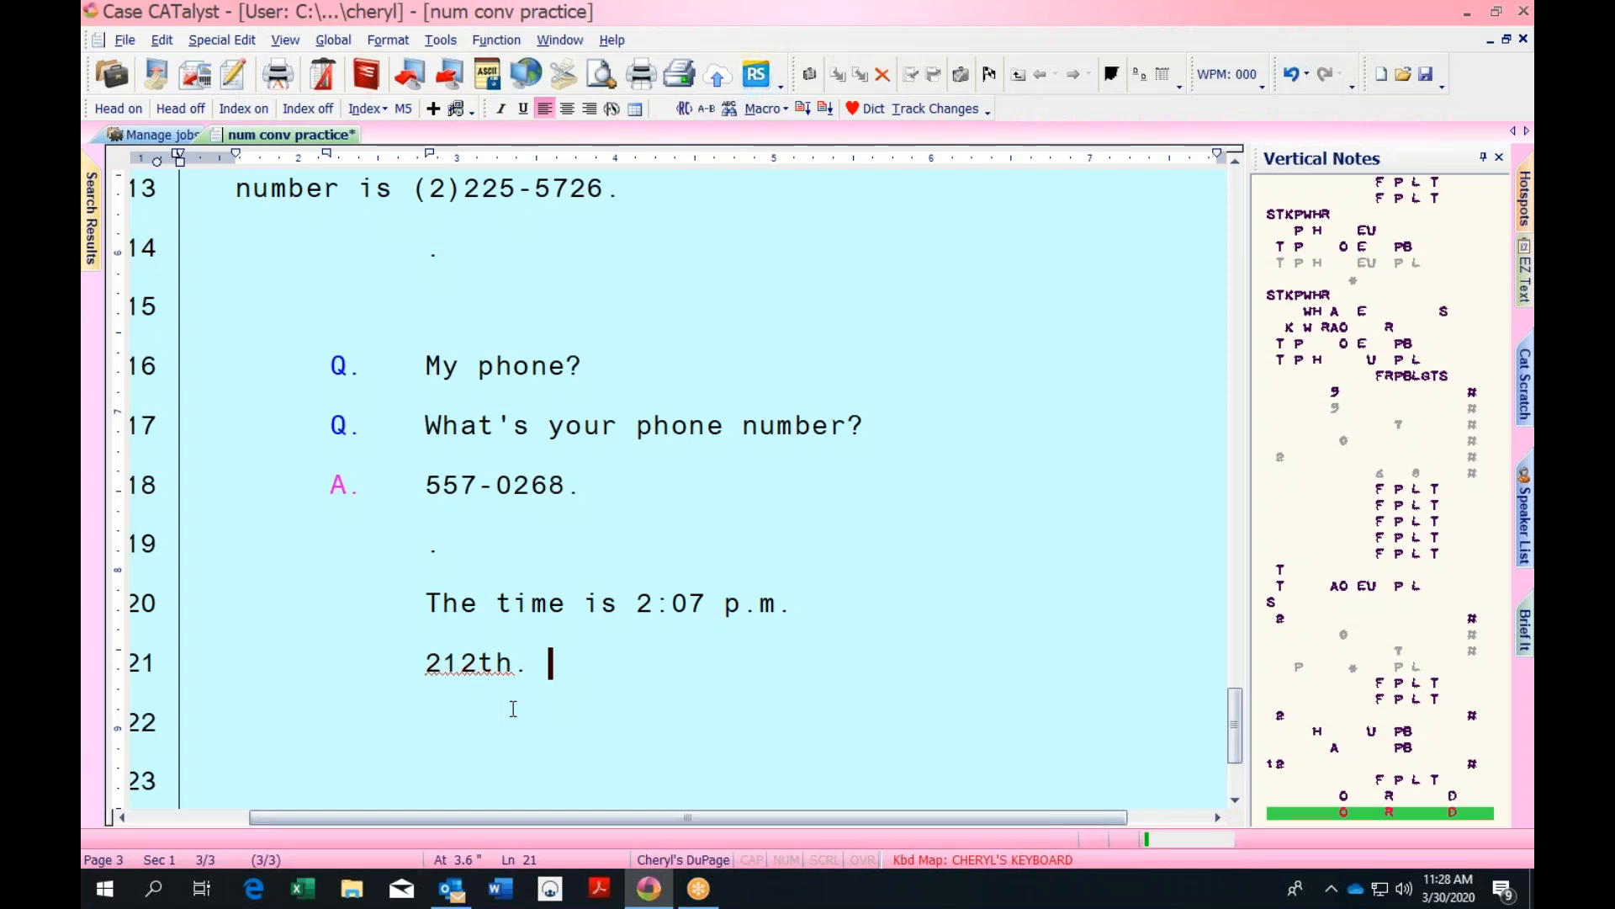
pyautogui.write('.')
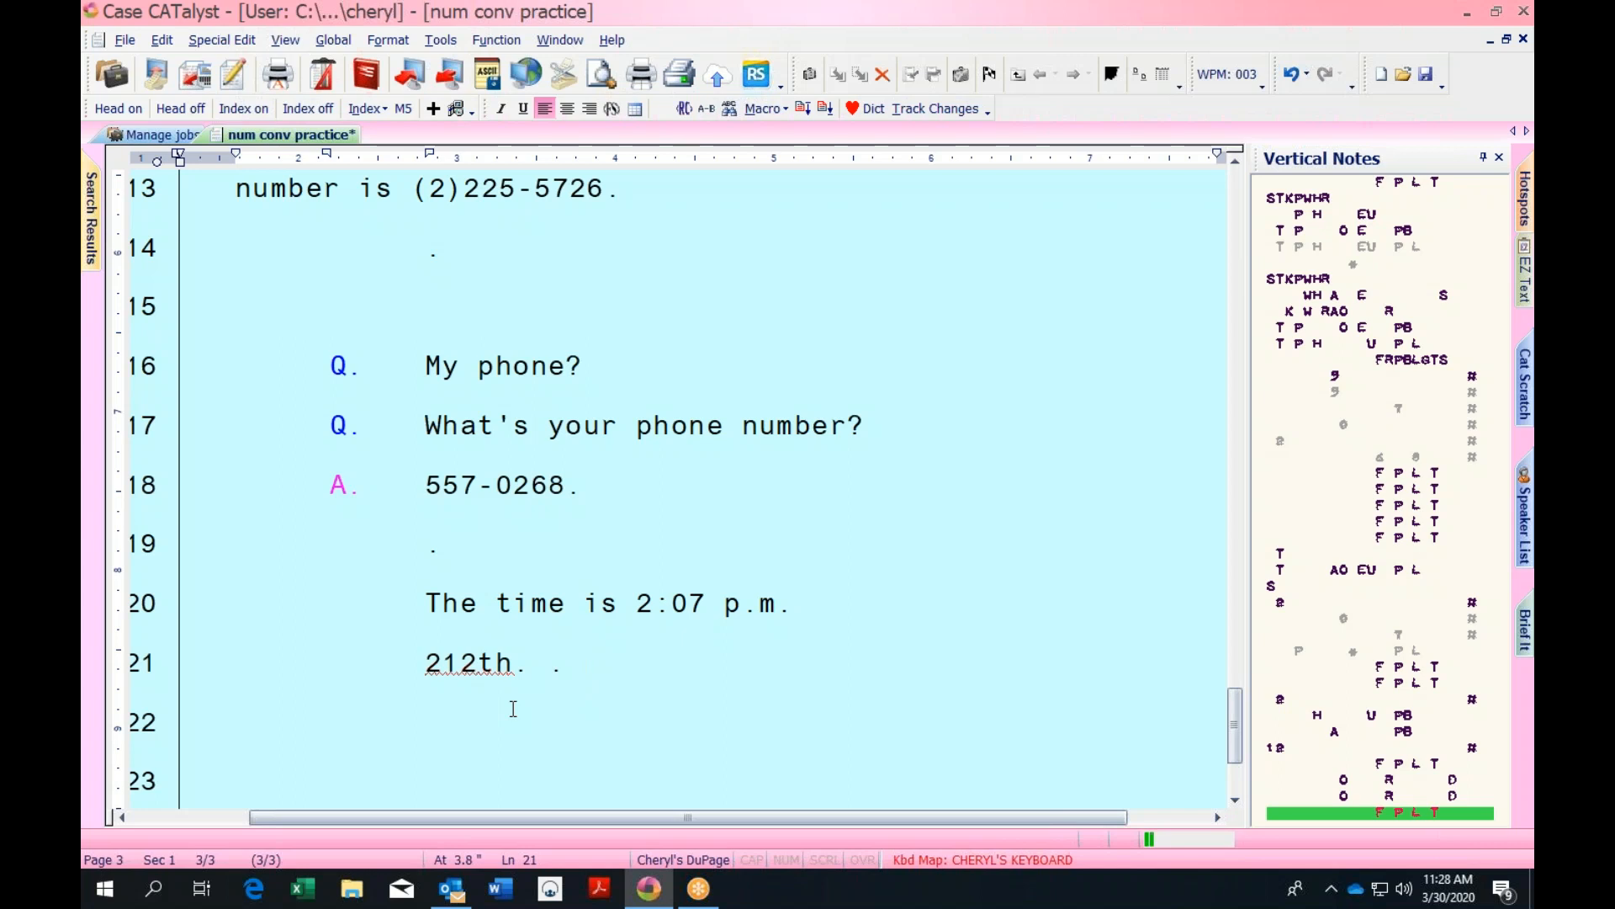
pyautogui.press('Return')
pyautogui.write('2 hundred and')
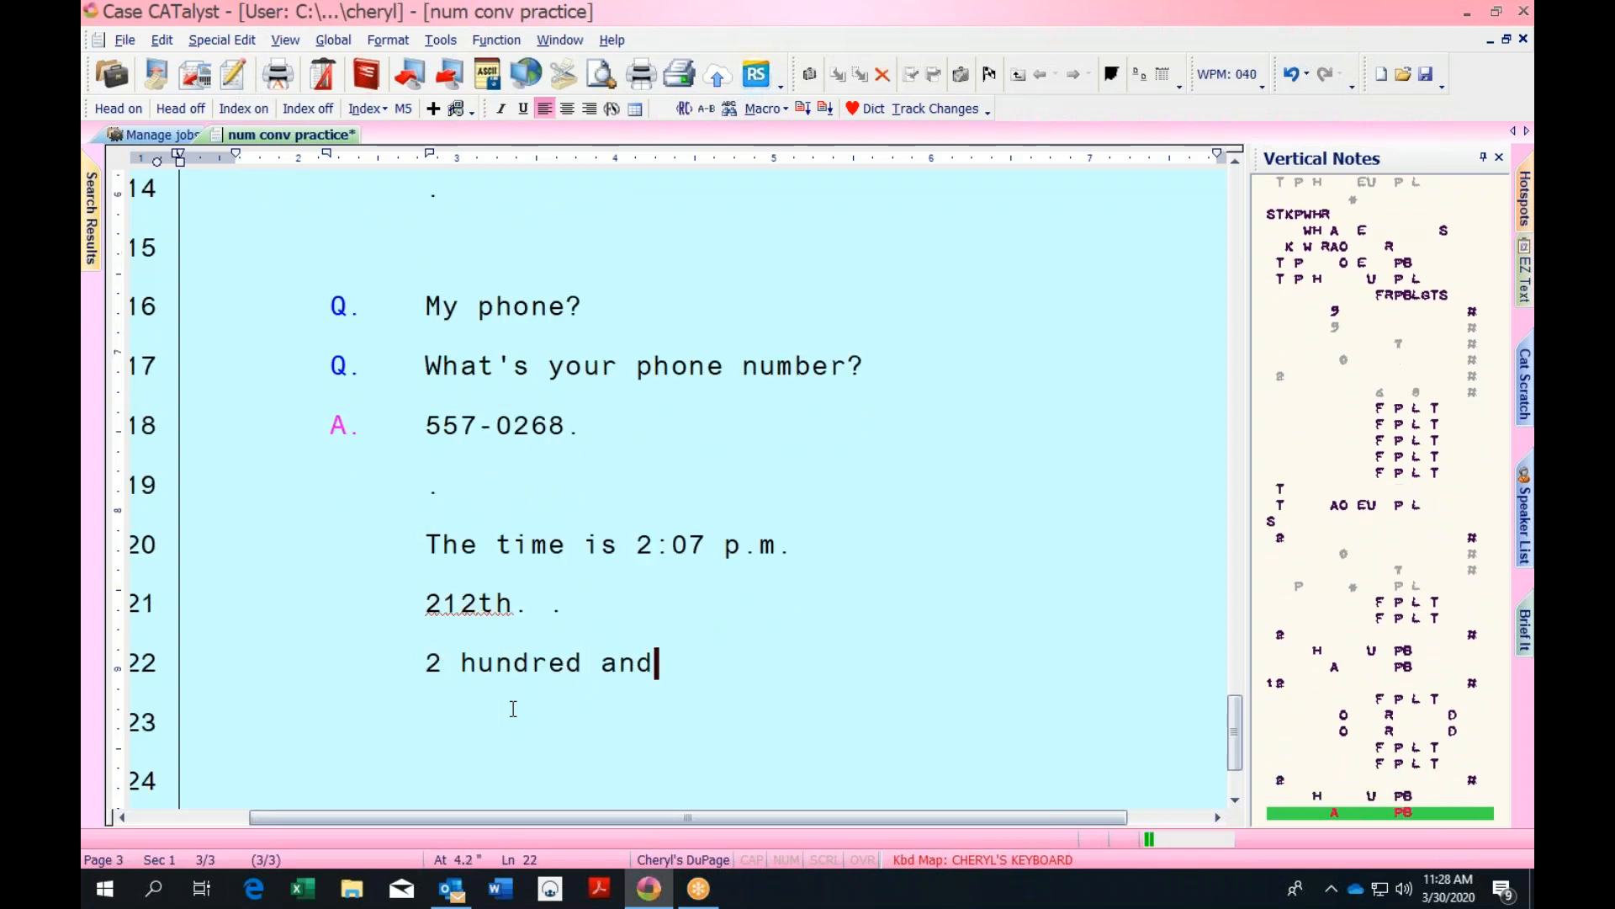
pyautogui.write(' 12.')
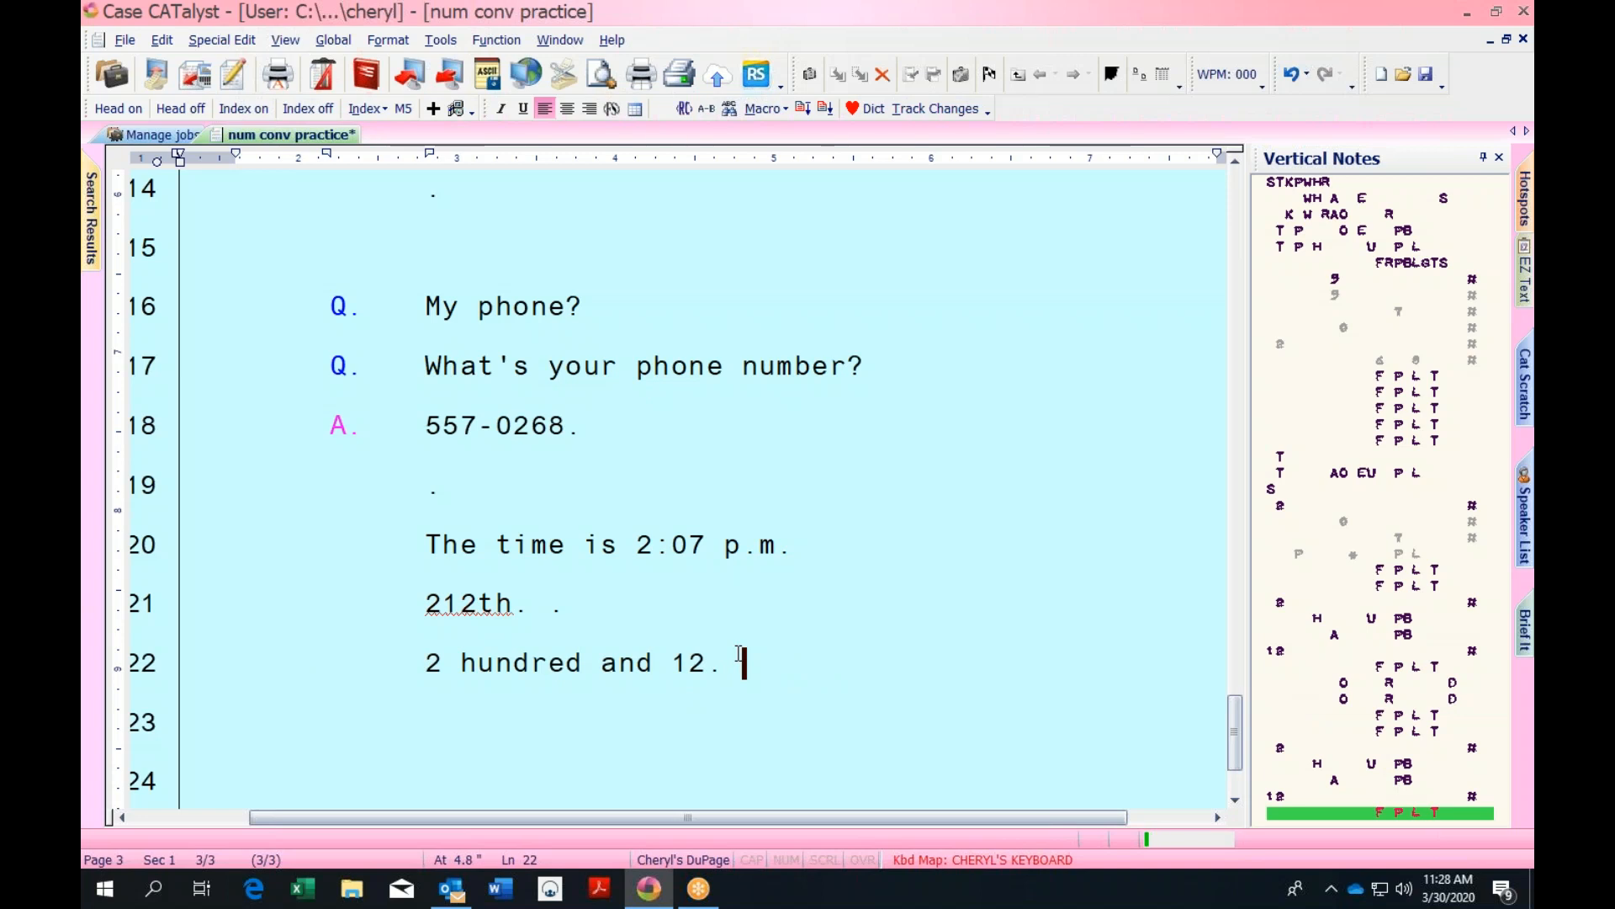
pyautogui.write('212th.')
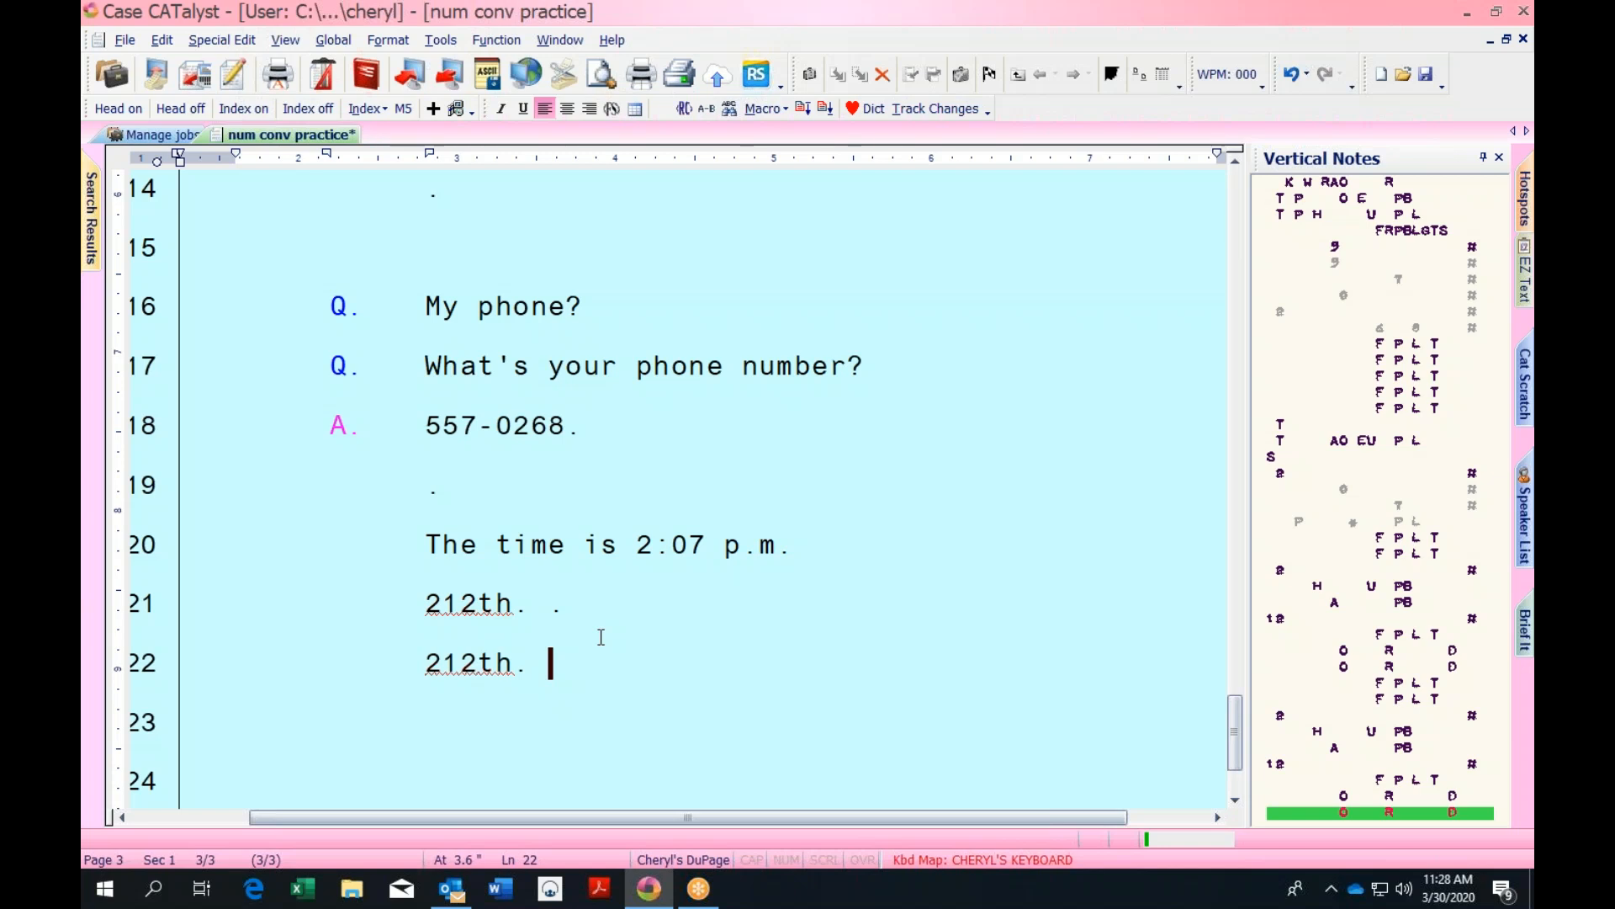
pyautogui.write('Does is')
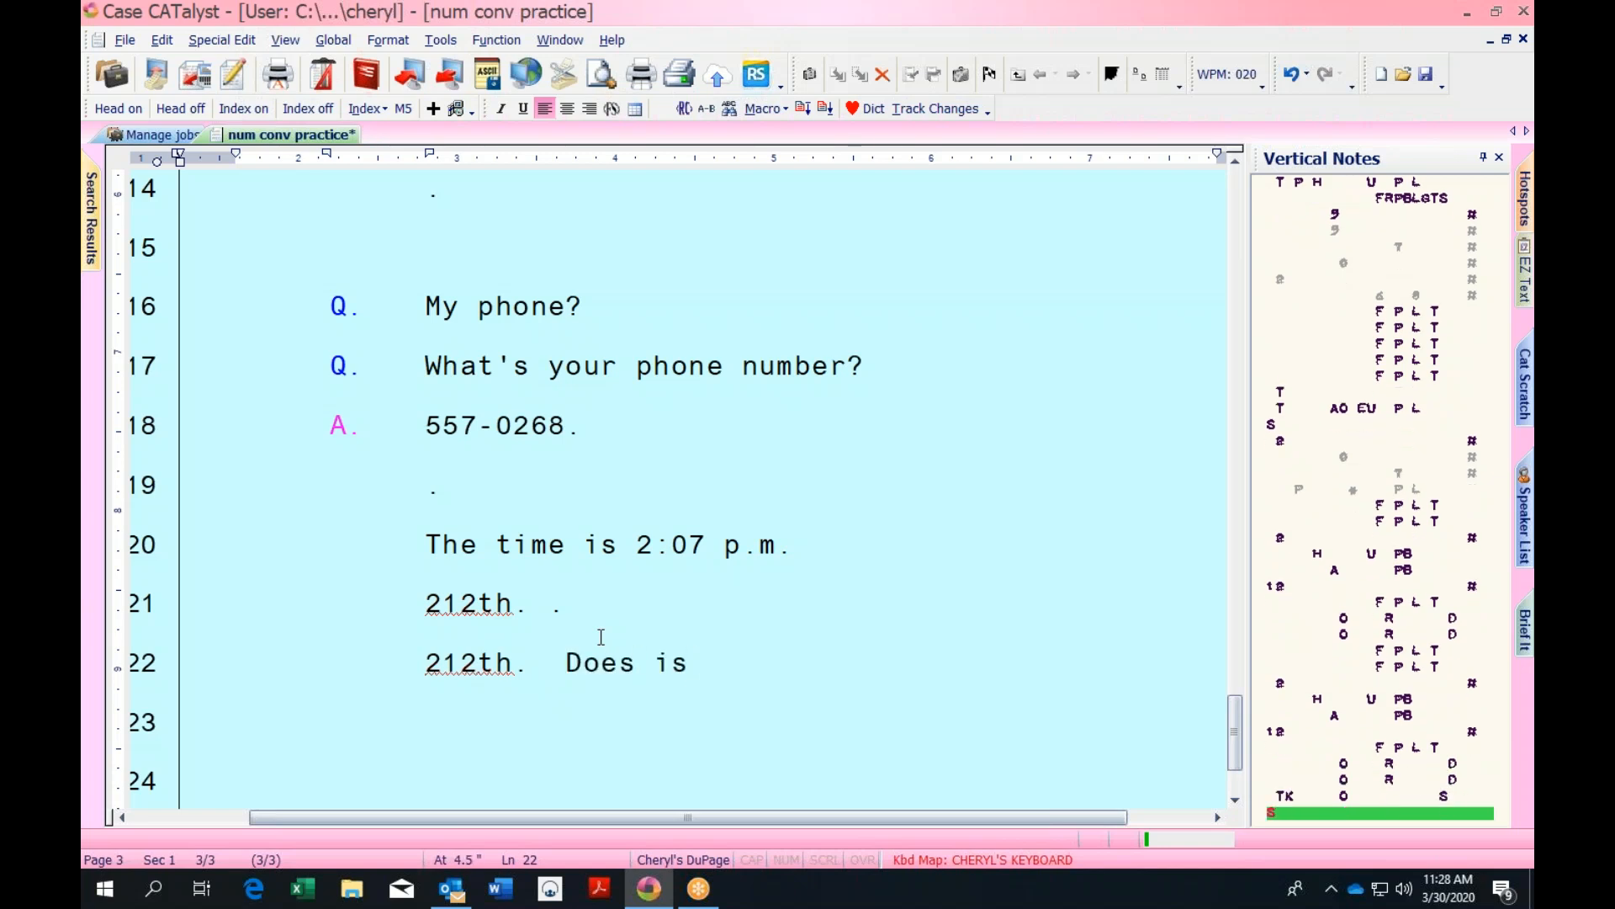
pyautogui.write(' area code stitch.')
pyautogui.press('Return')
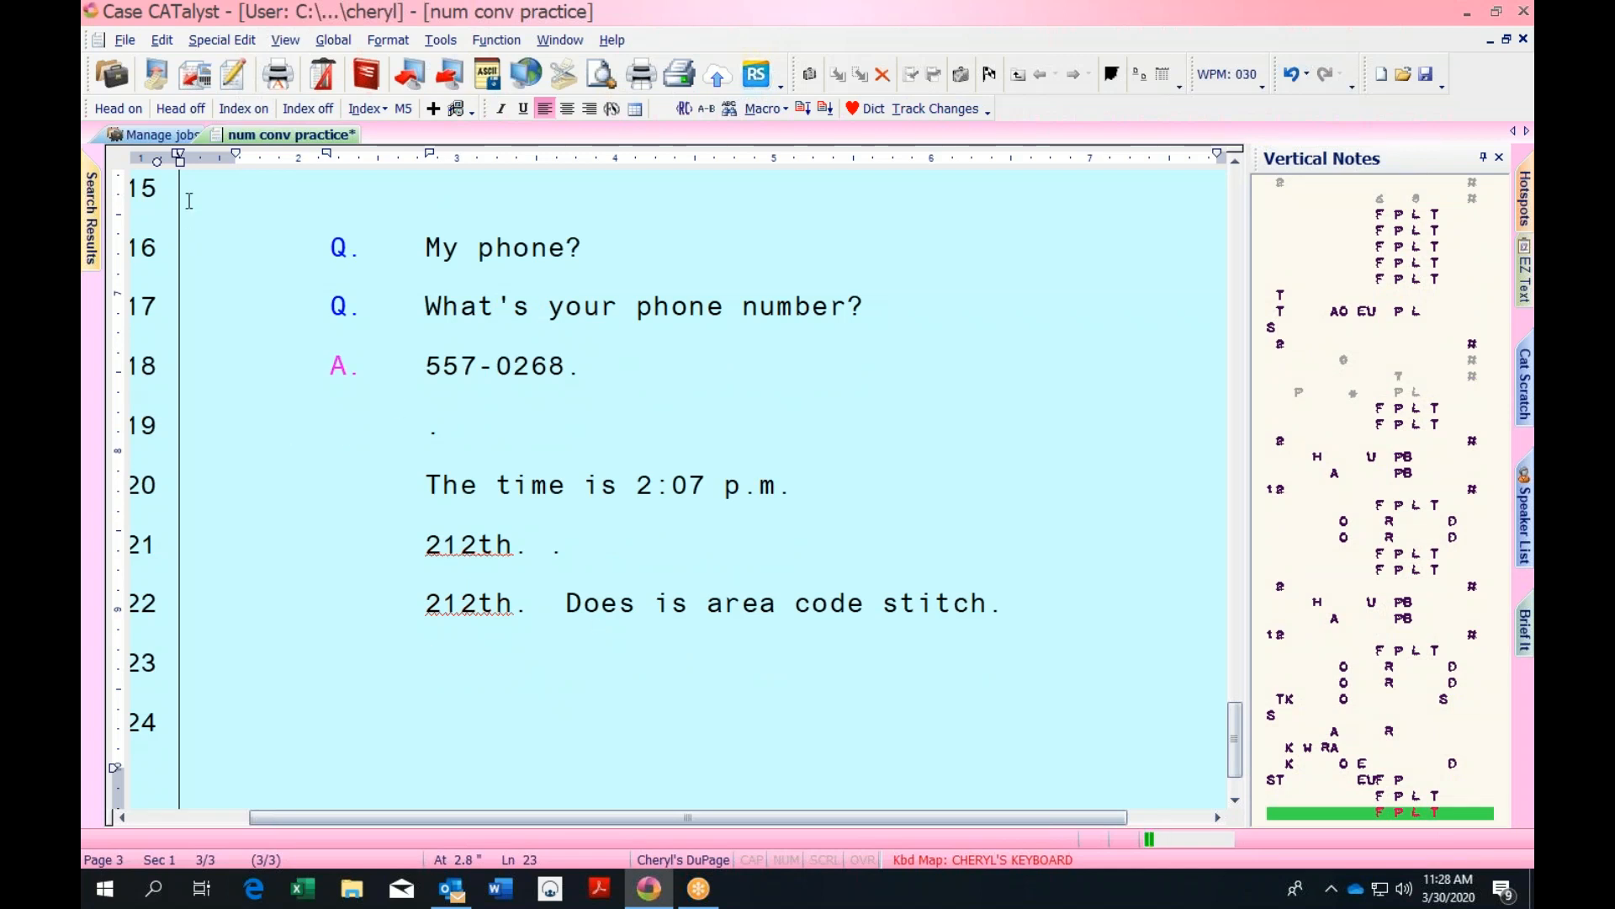
# Open the Realtime Commands Dictionary from Manage jobs and filter it to the Number Trigger entry type
pyautogui.click(184, 137)
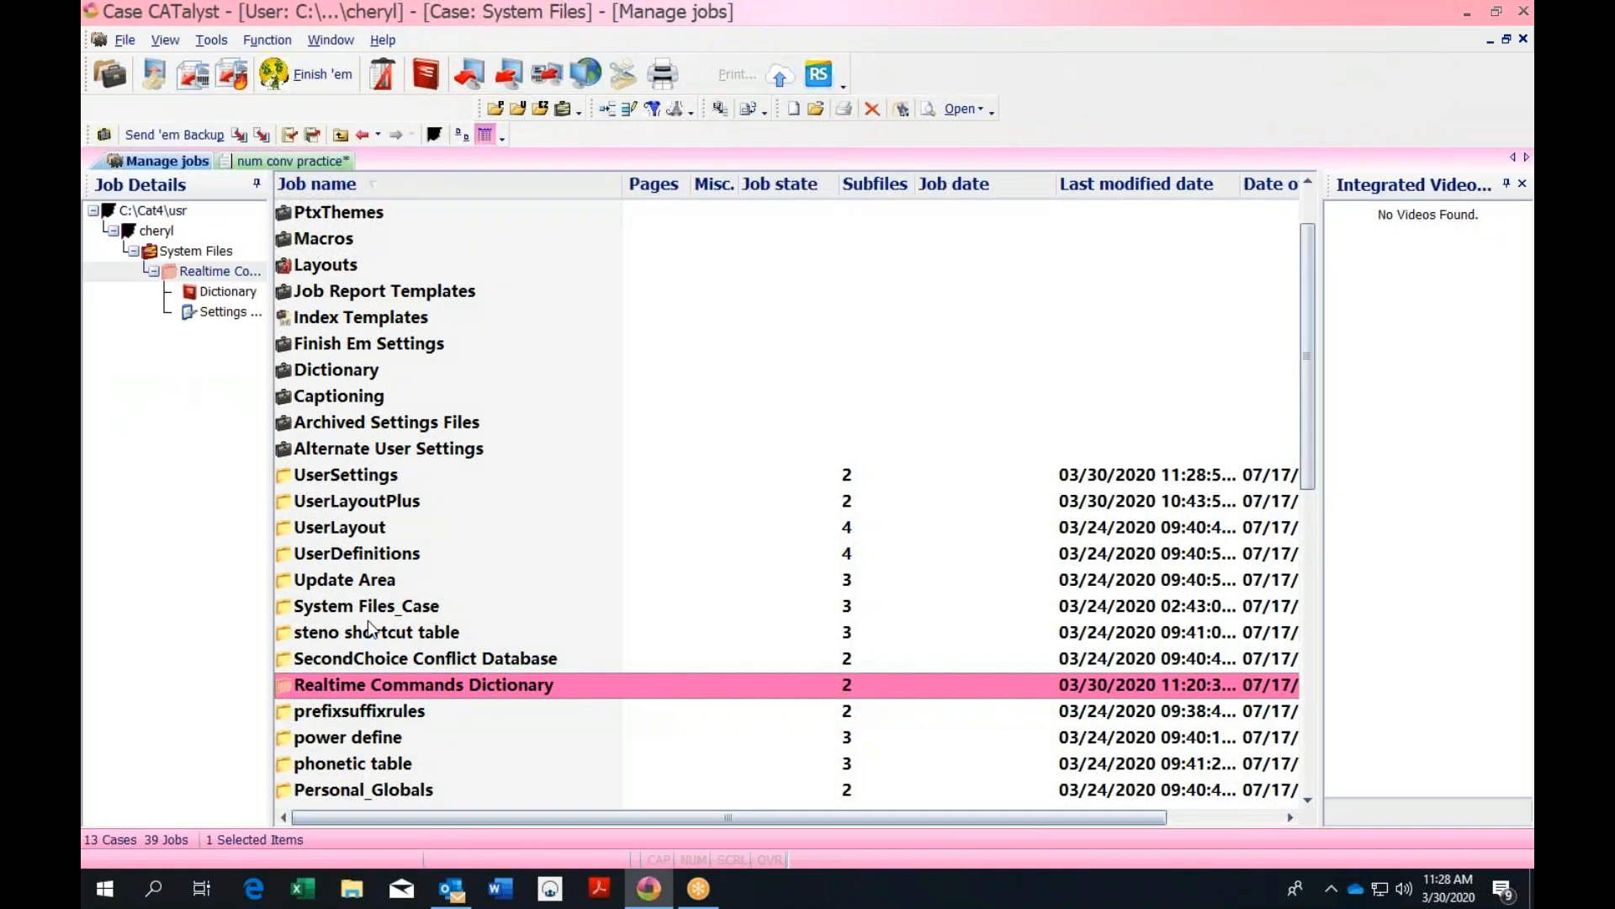
pyautogui.doubleClick(494, 685)
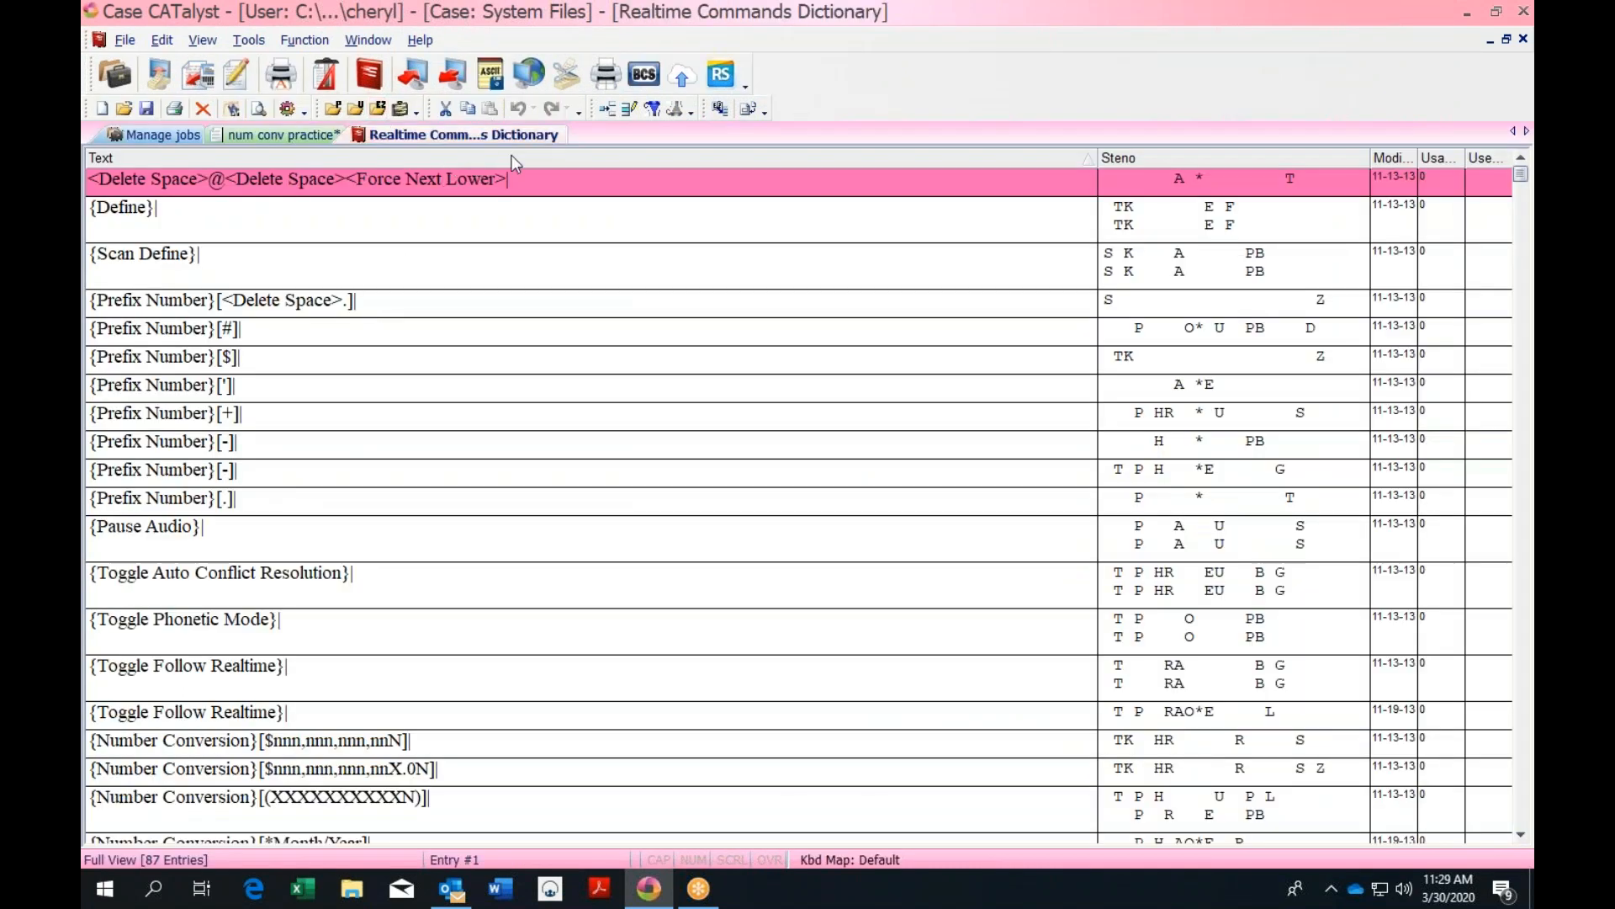
pyautogui.click(655, 110)
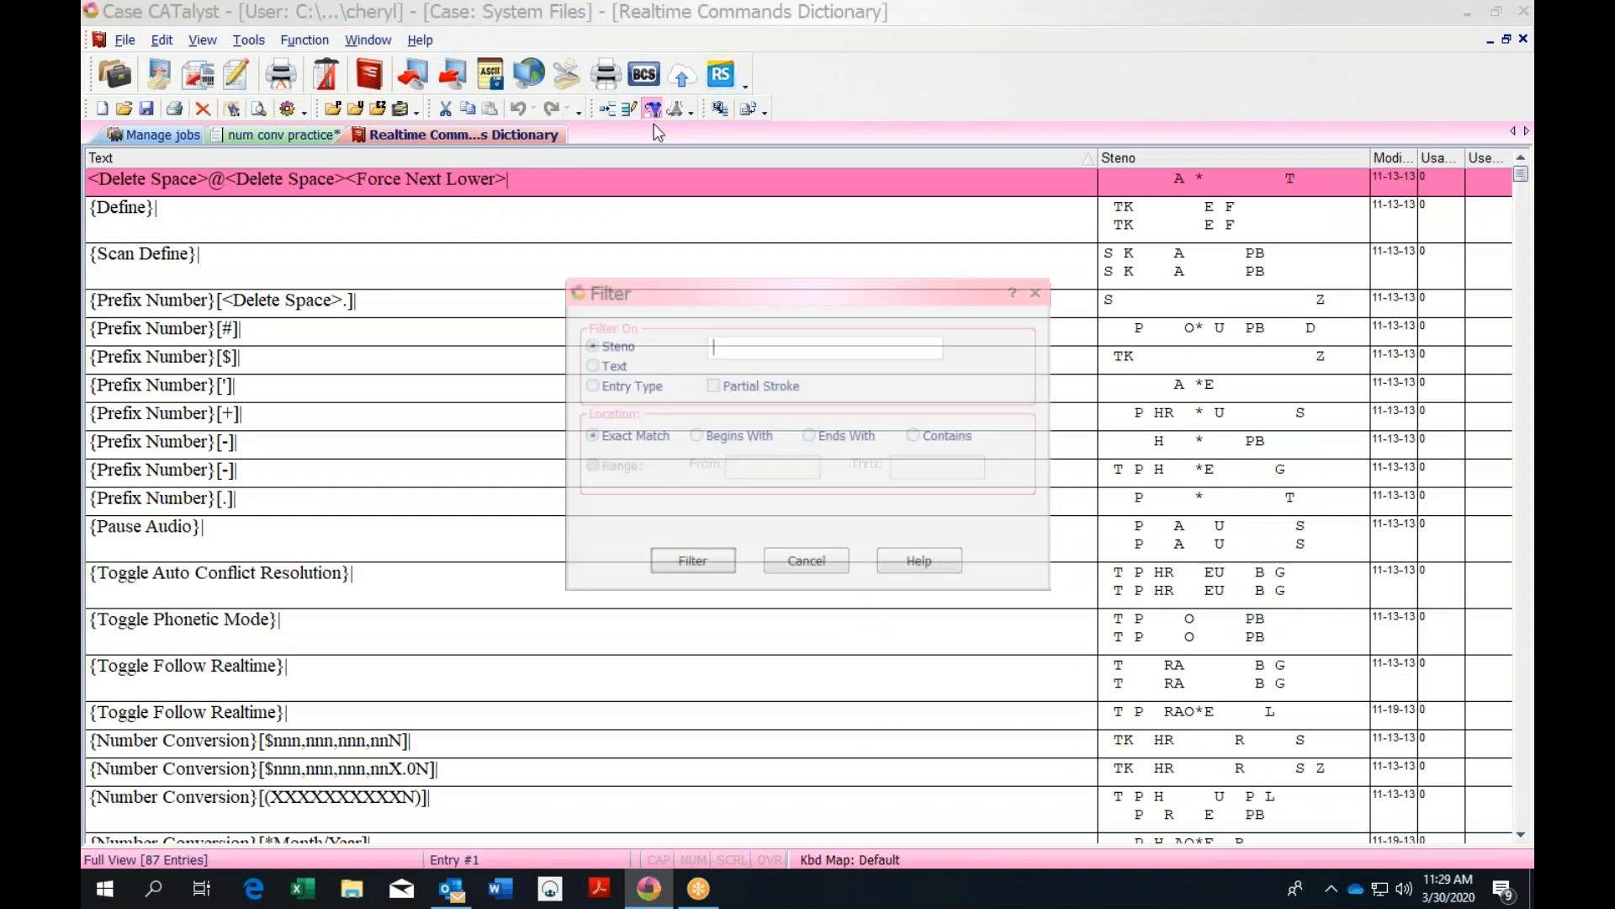
pyautogui.click(590, 385)
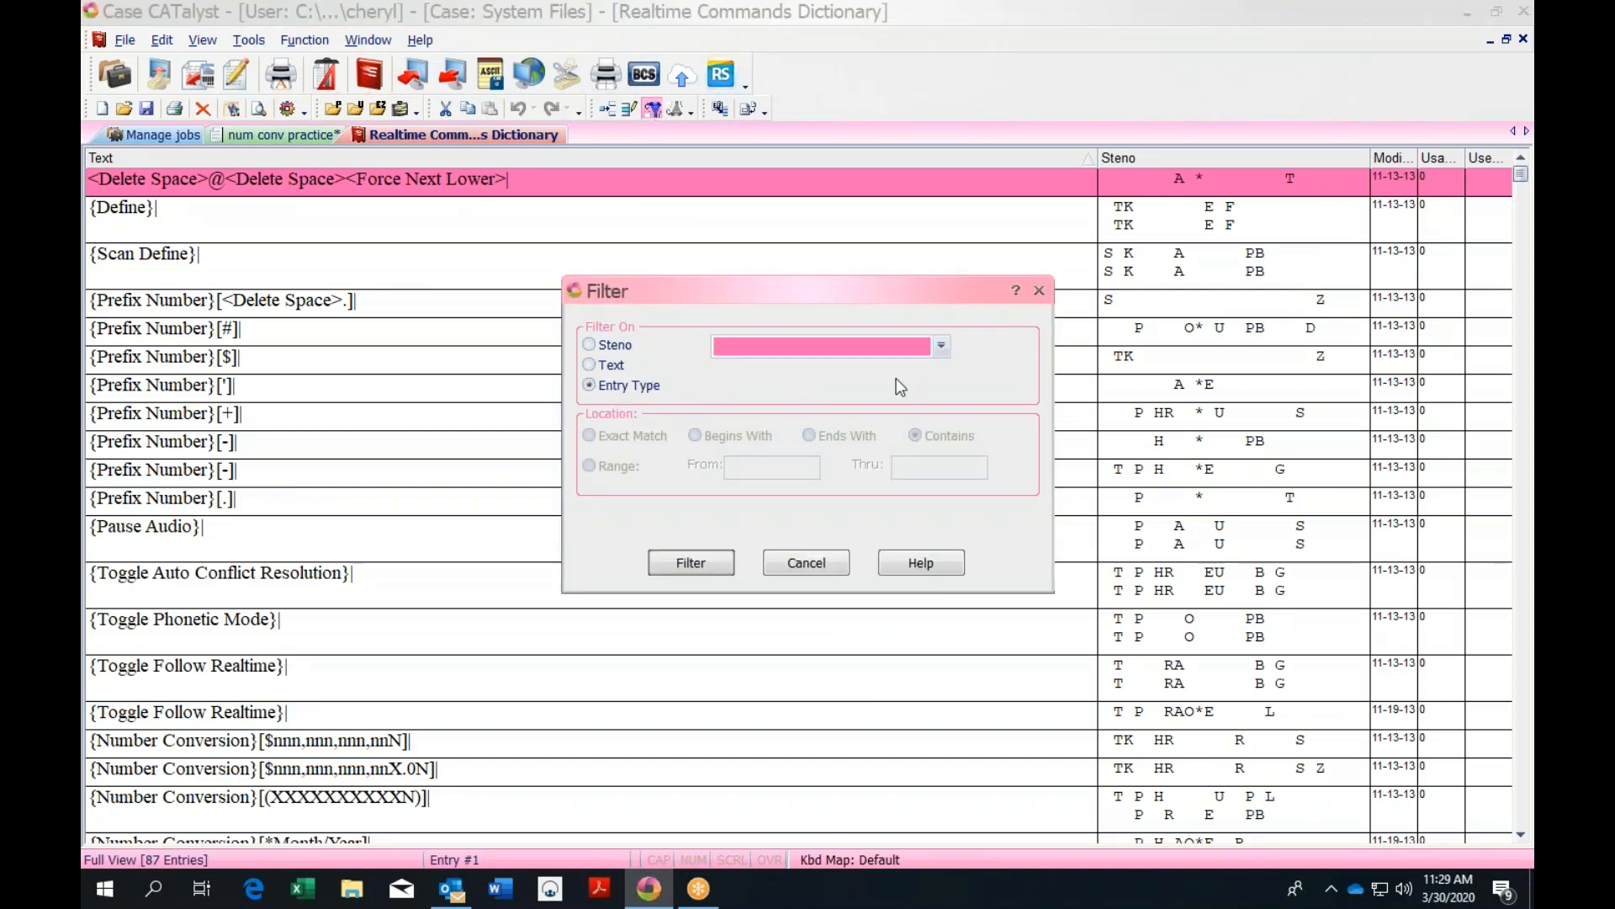
pyautogui.click(941, 347)
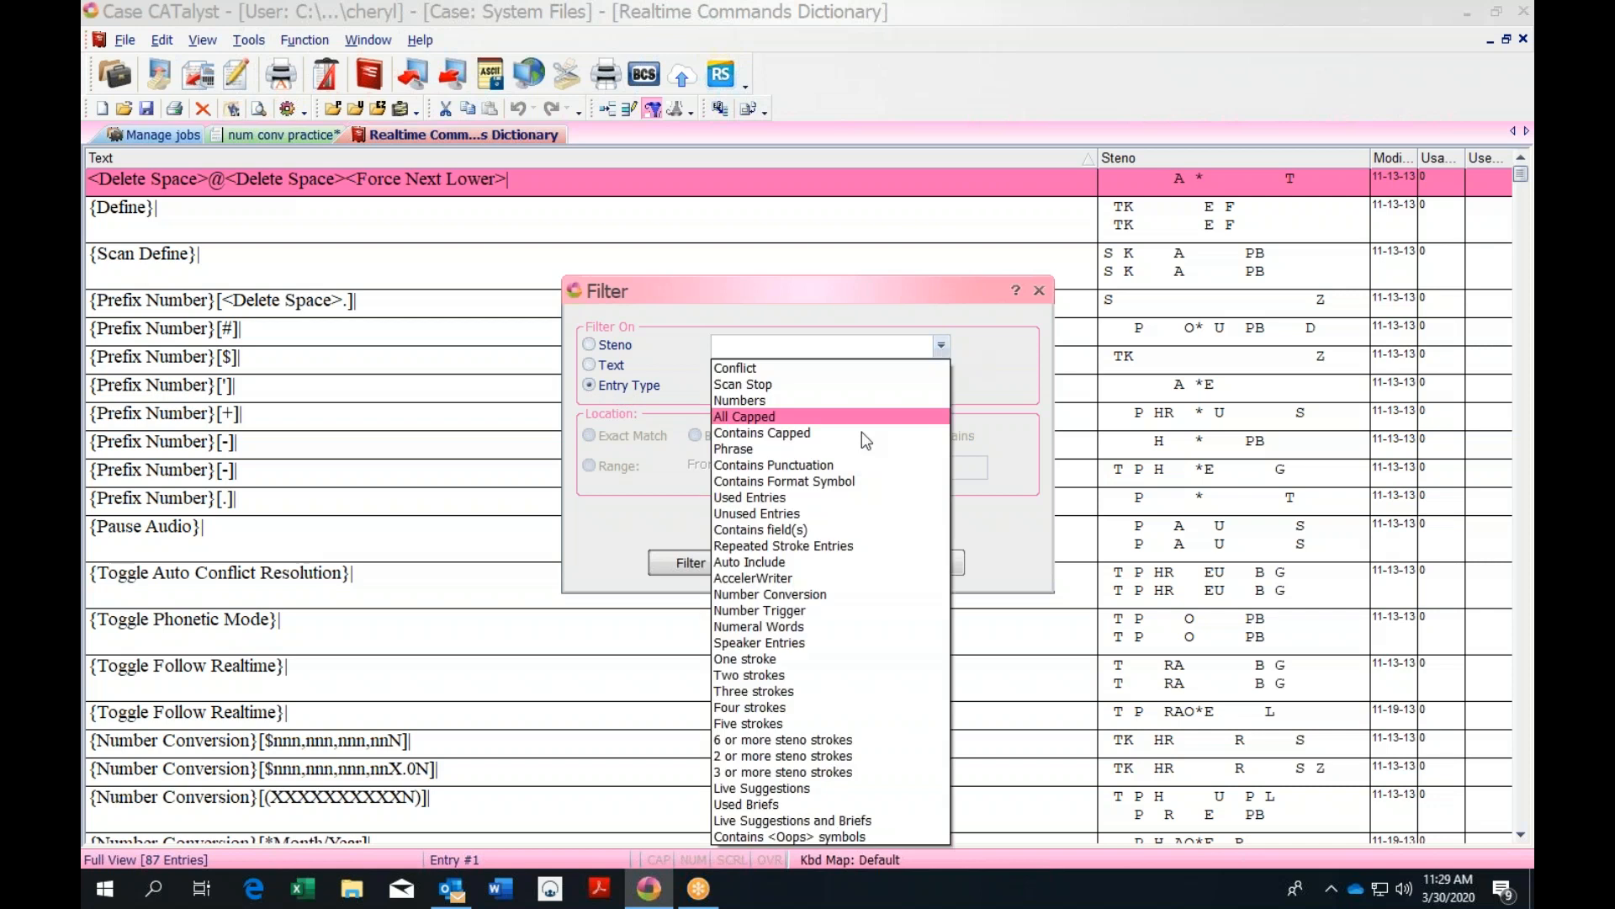
pyautogui.click(813, 613)
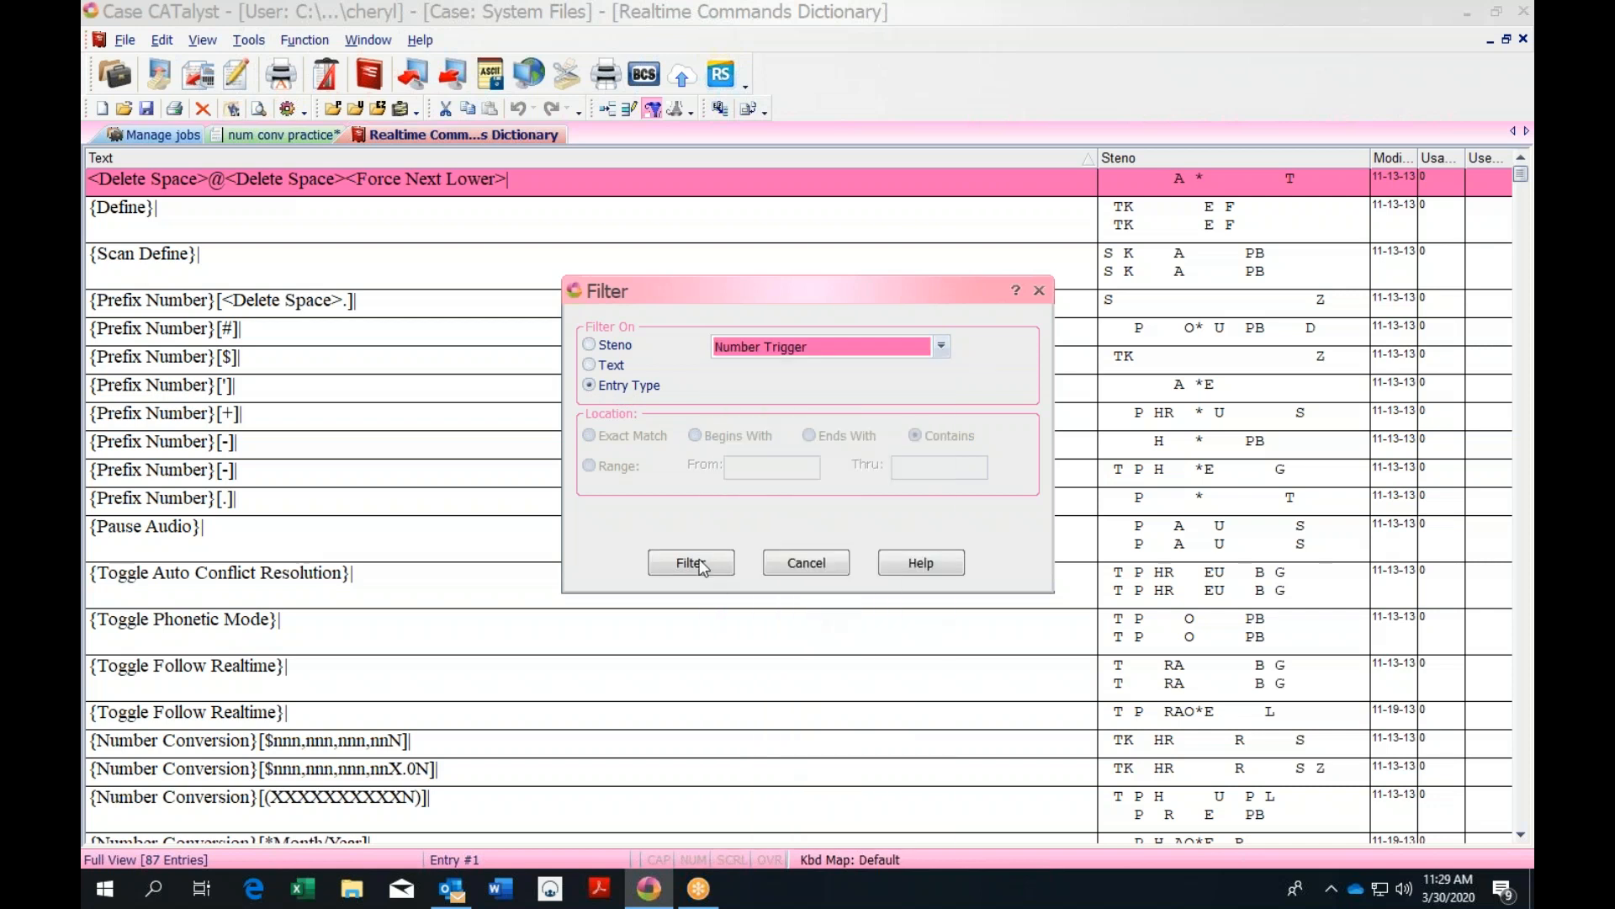
pyautogui.click(711, 563)
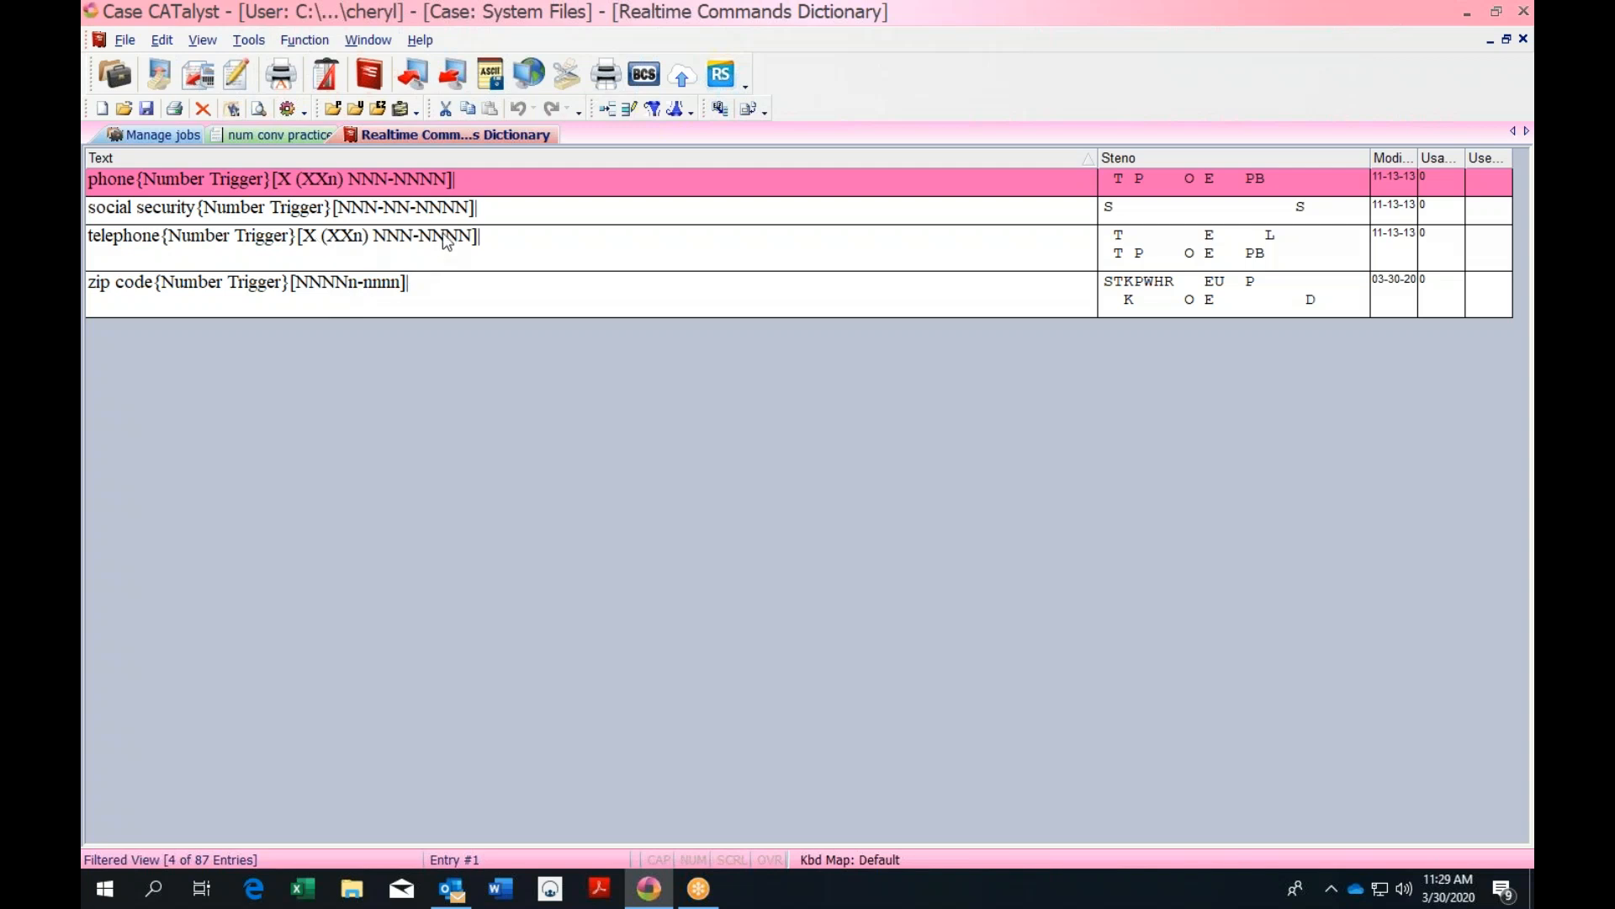
# Inspect the telephone Number Trigger entry, then close it and the Realtime Commands Dictionary unchanged
pyautogui.click(399, 244)
pyautogui.doubleClick(399, 244)
pyautogui.click(826, 360)
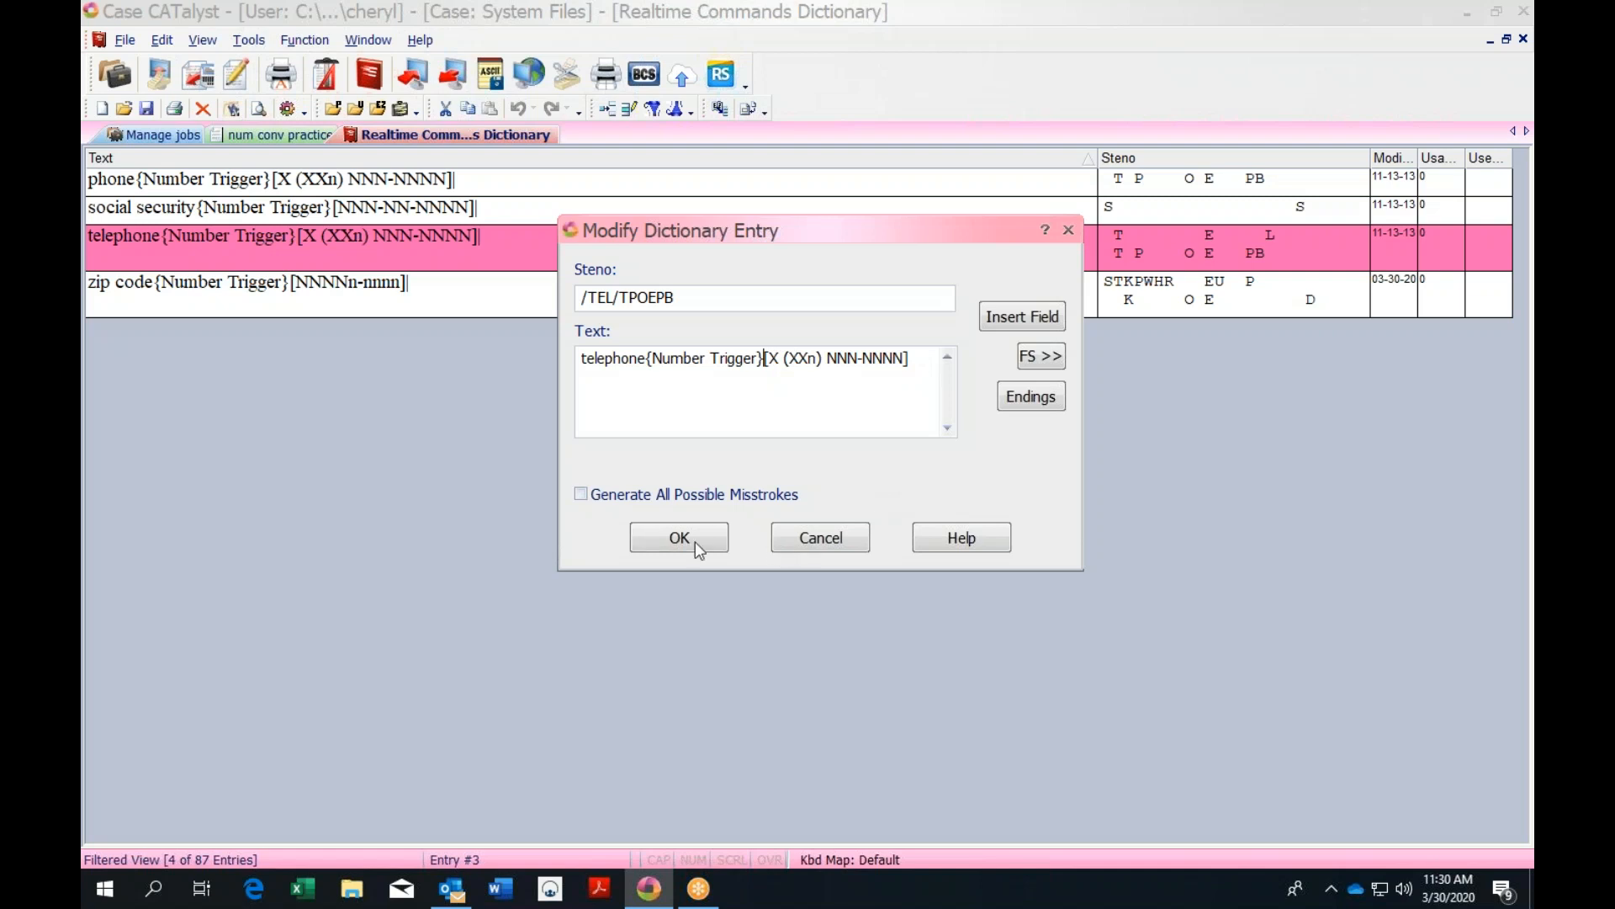
pyautogui.click(1069, 231)
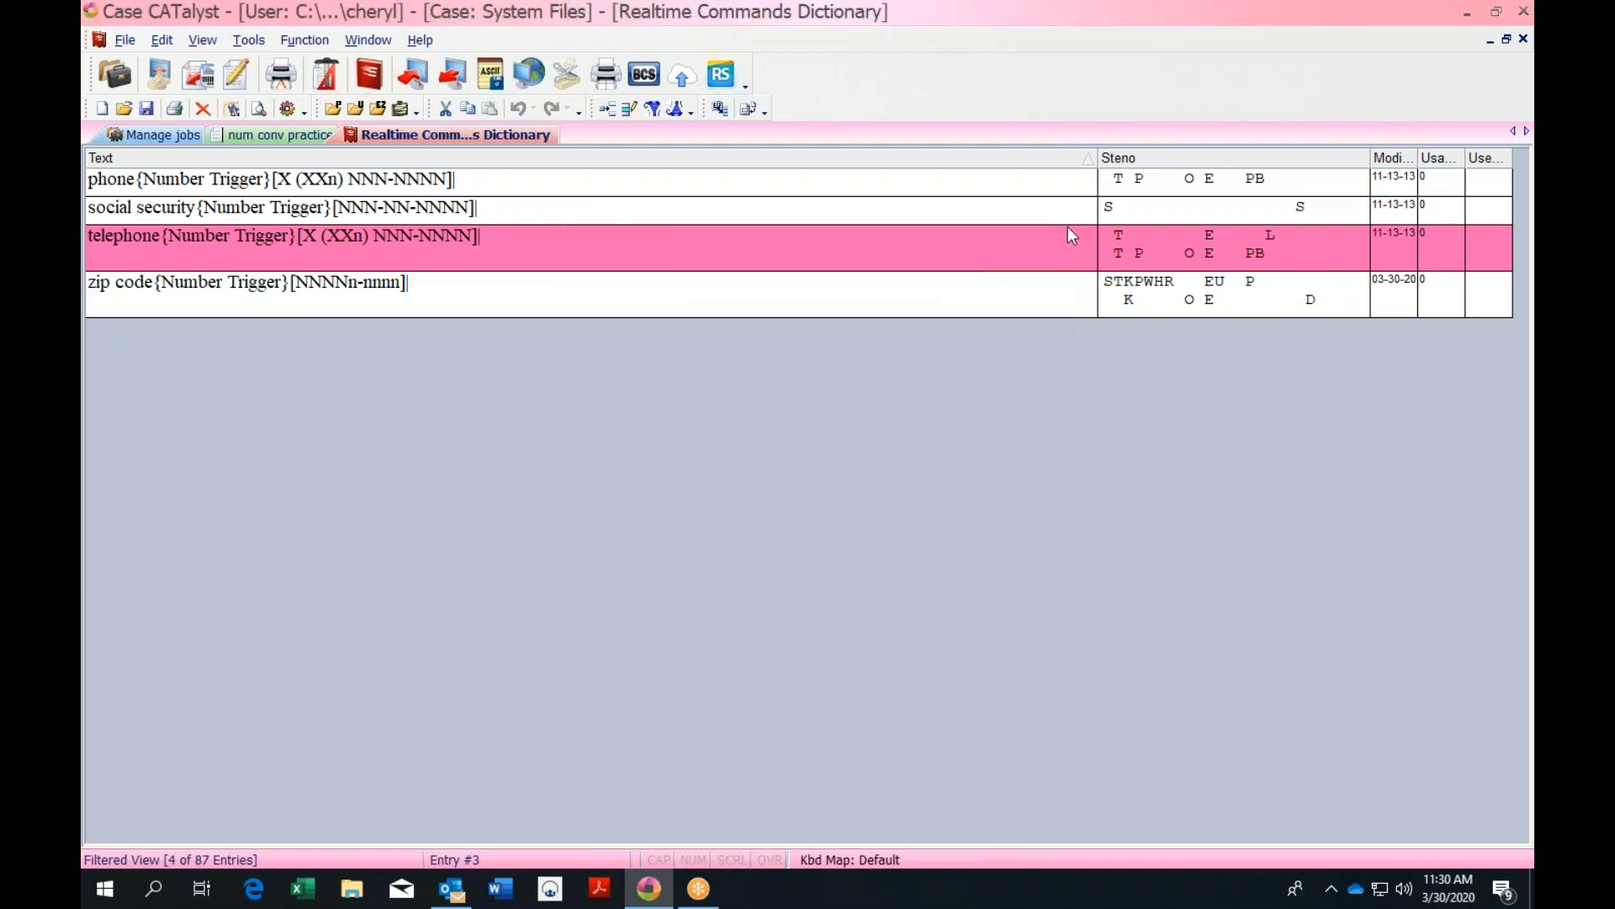
pyautogui.click(1524, 40)
# Write 'One thousand 3 hundred and /TWEPBT tea 2.' on line 23 and 'Sixth 6.' on line 24
pyautogui.click(313, 160)
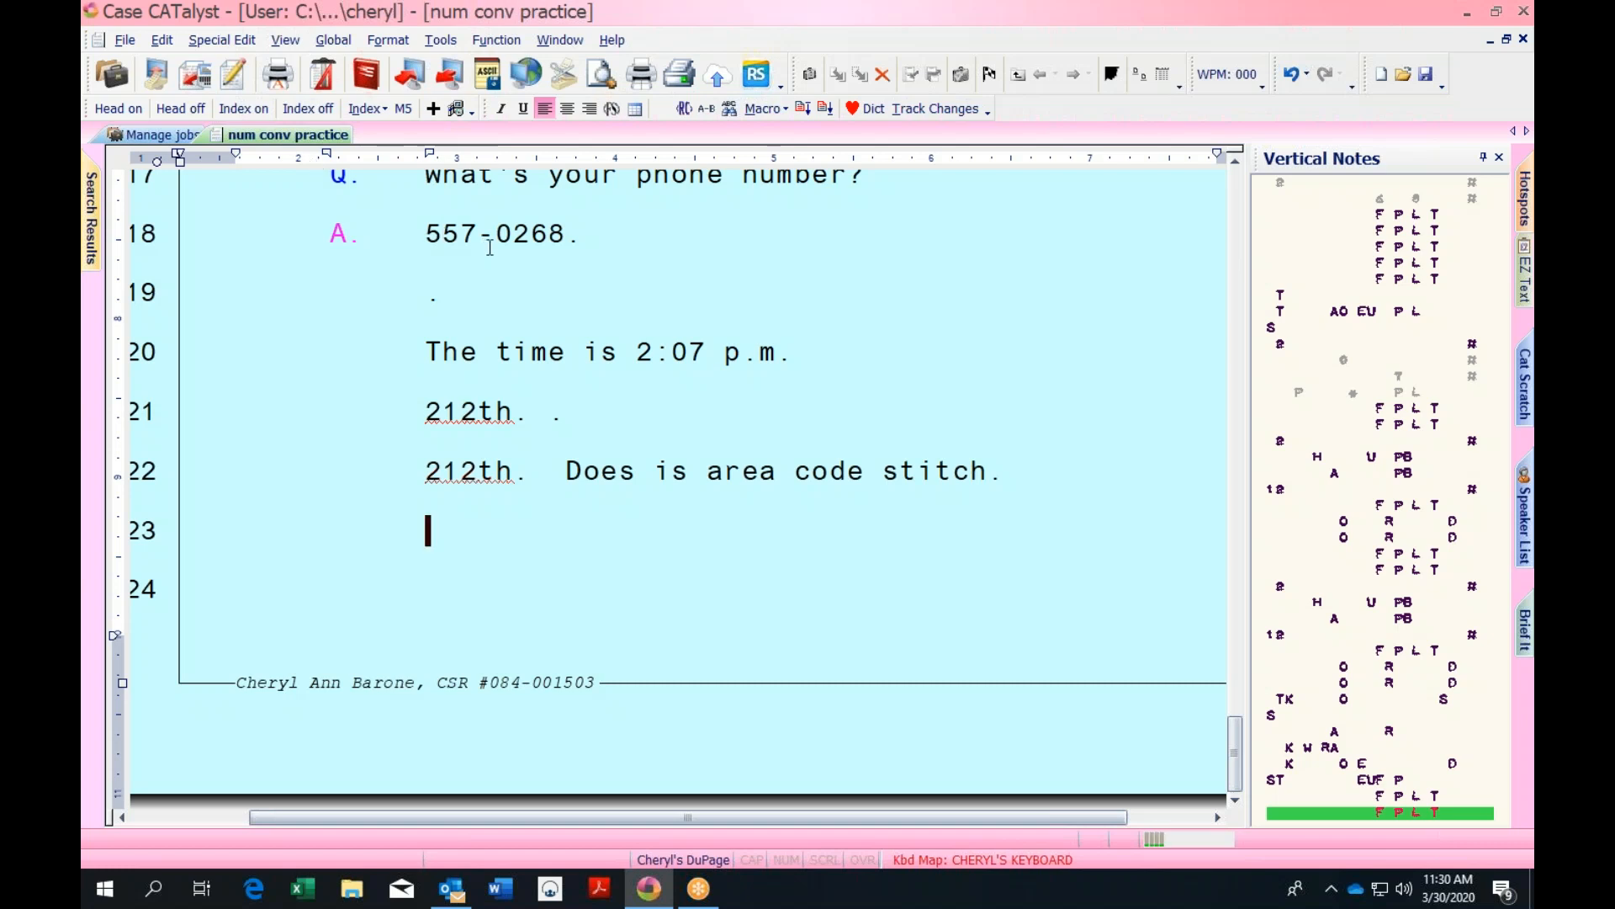
pyautogui.write('One thousand')
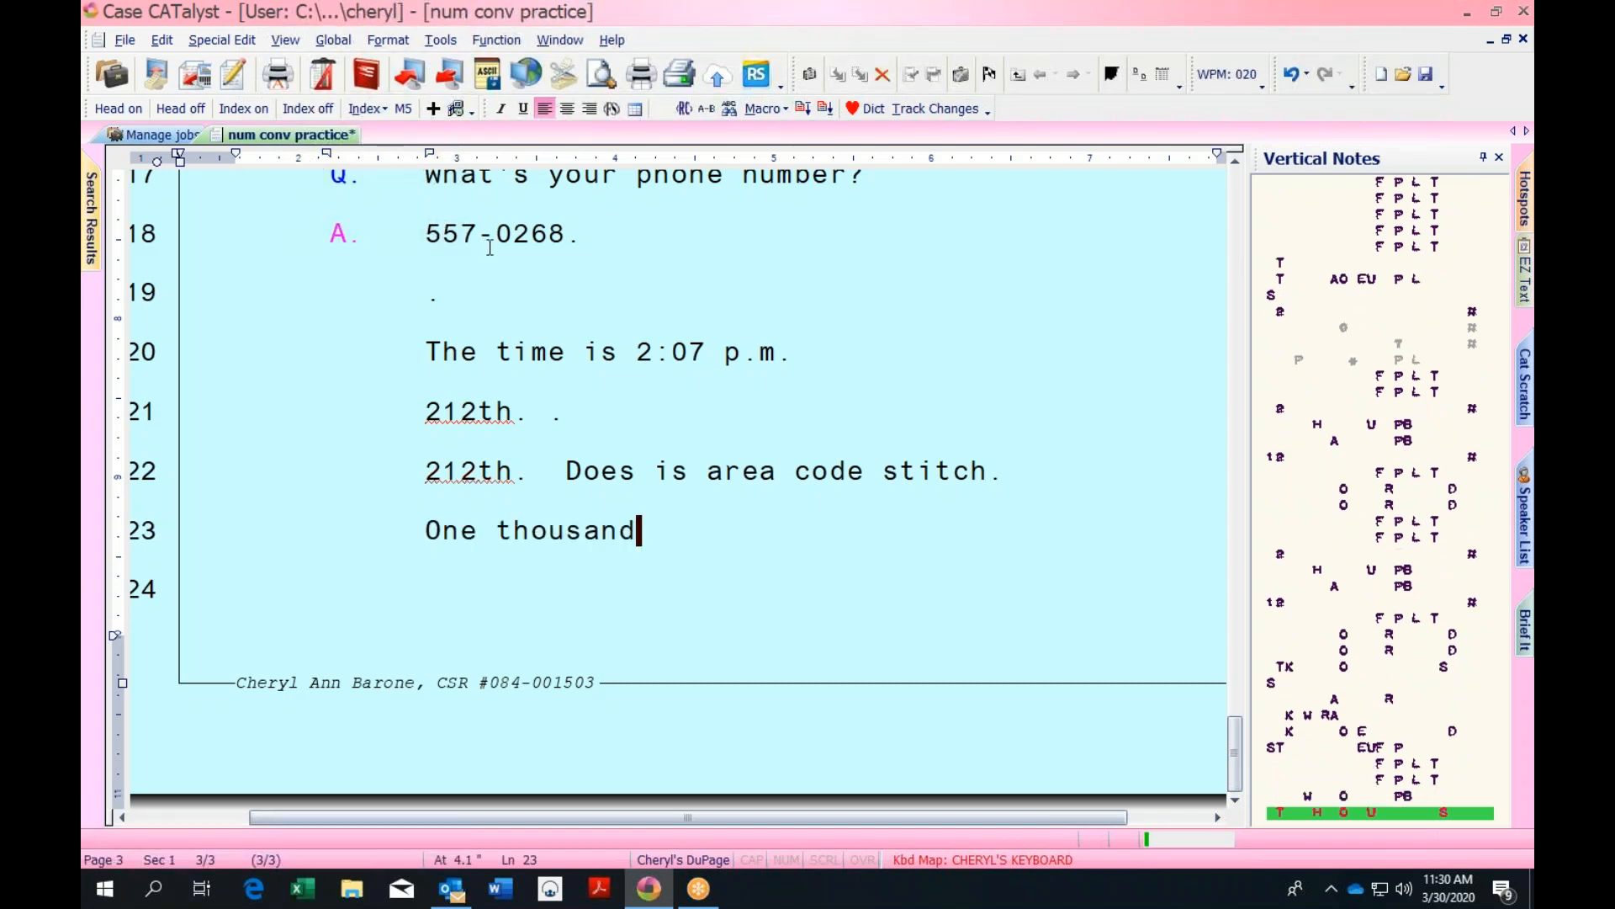
pyautogui.write(' 3 hundred and')
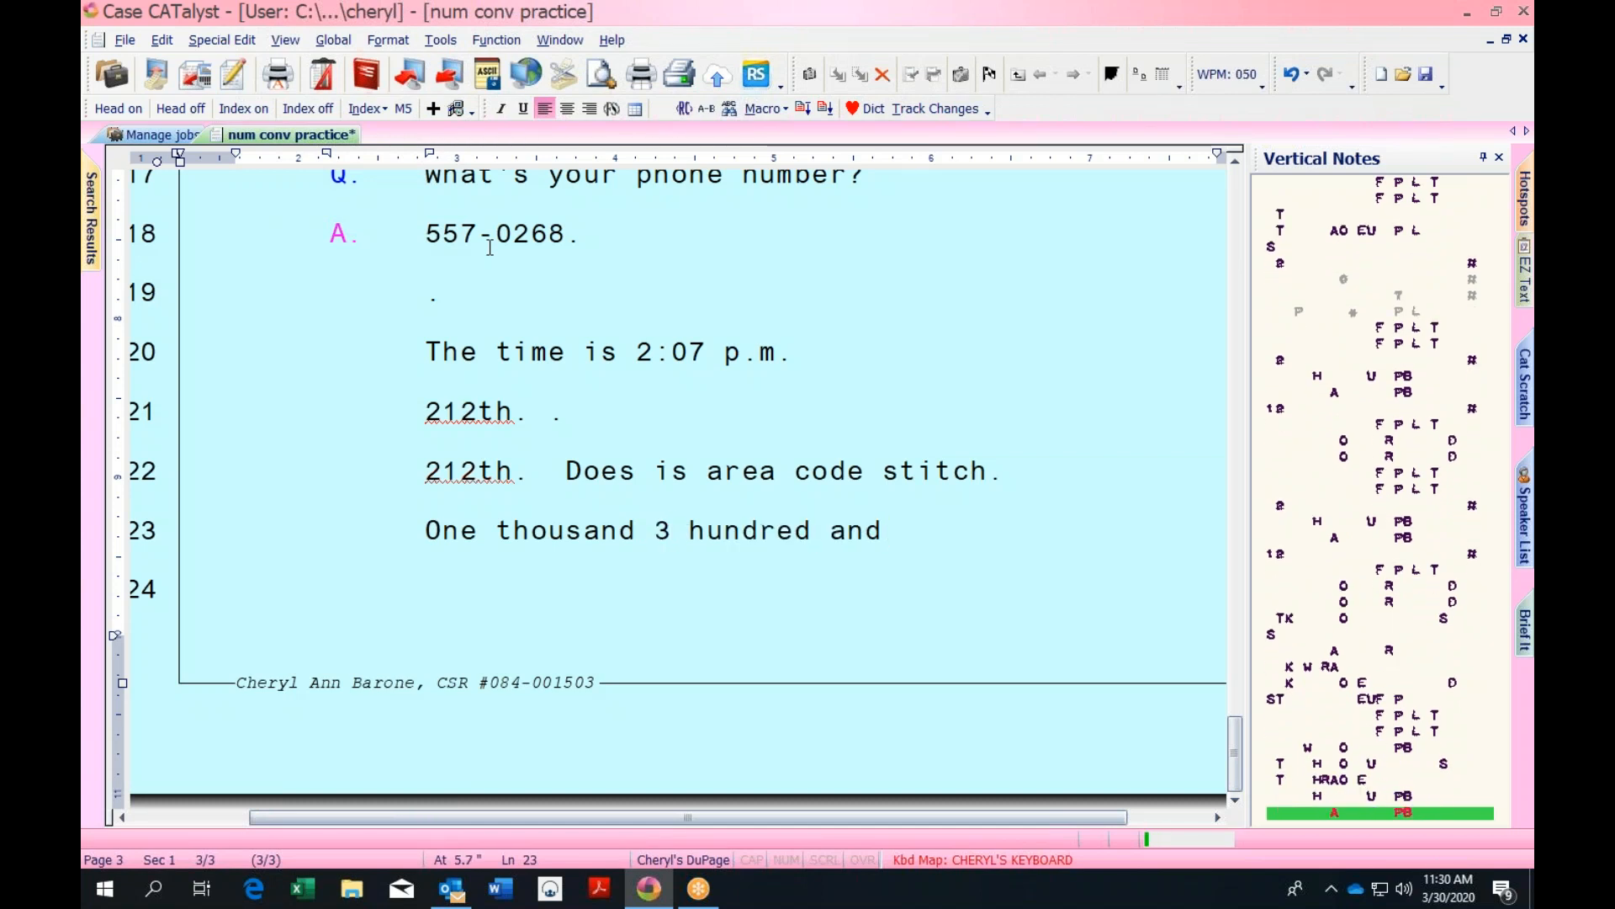
pyautogui.write(' /TWEPBT tea 2')
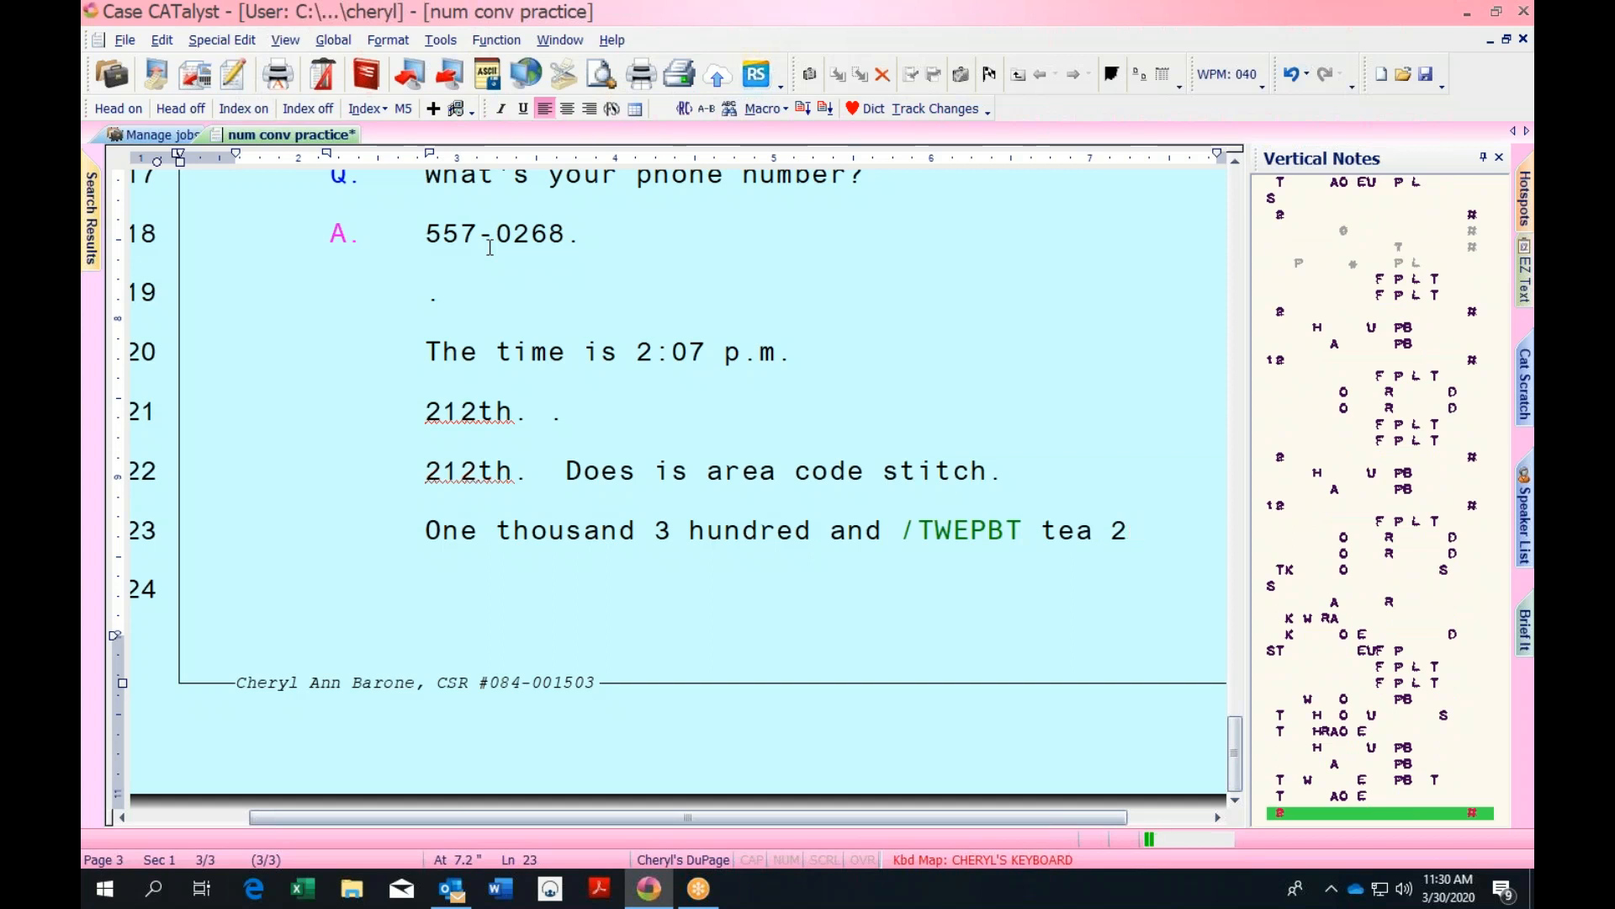
pyautogui.write('.')
pyautogui.press('Return')
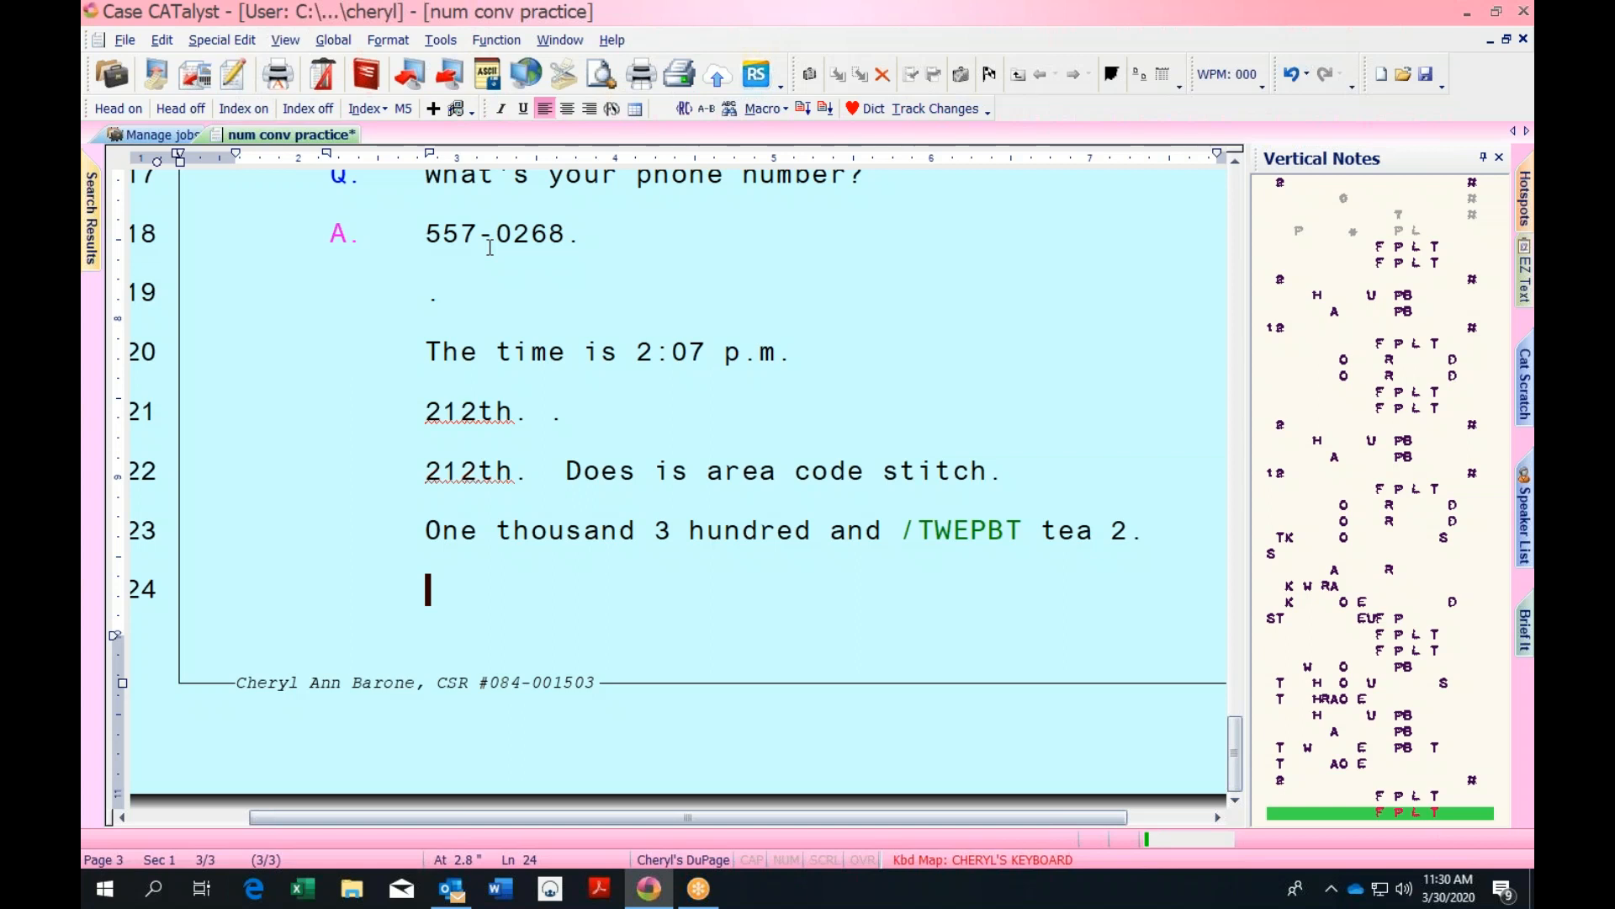
pyautogui.write('Sixth.')
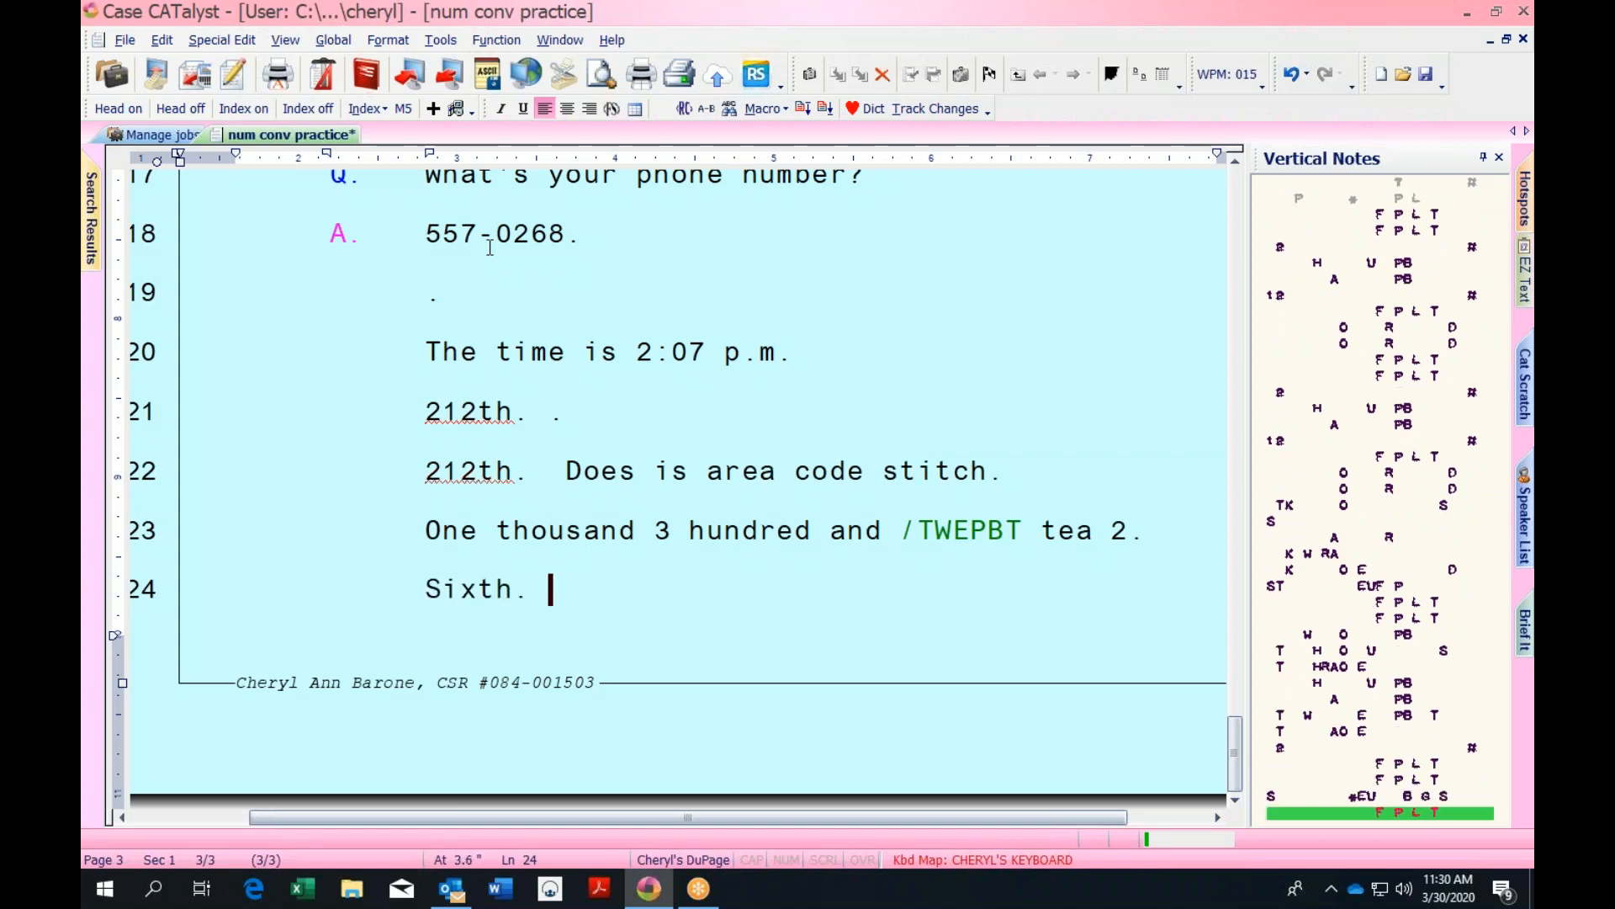
pyautogui.press('BackSpace')
pyautogui.write('6')
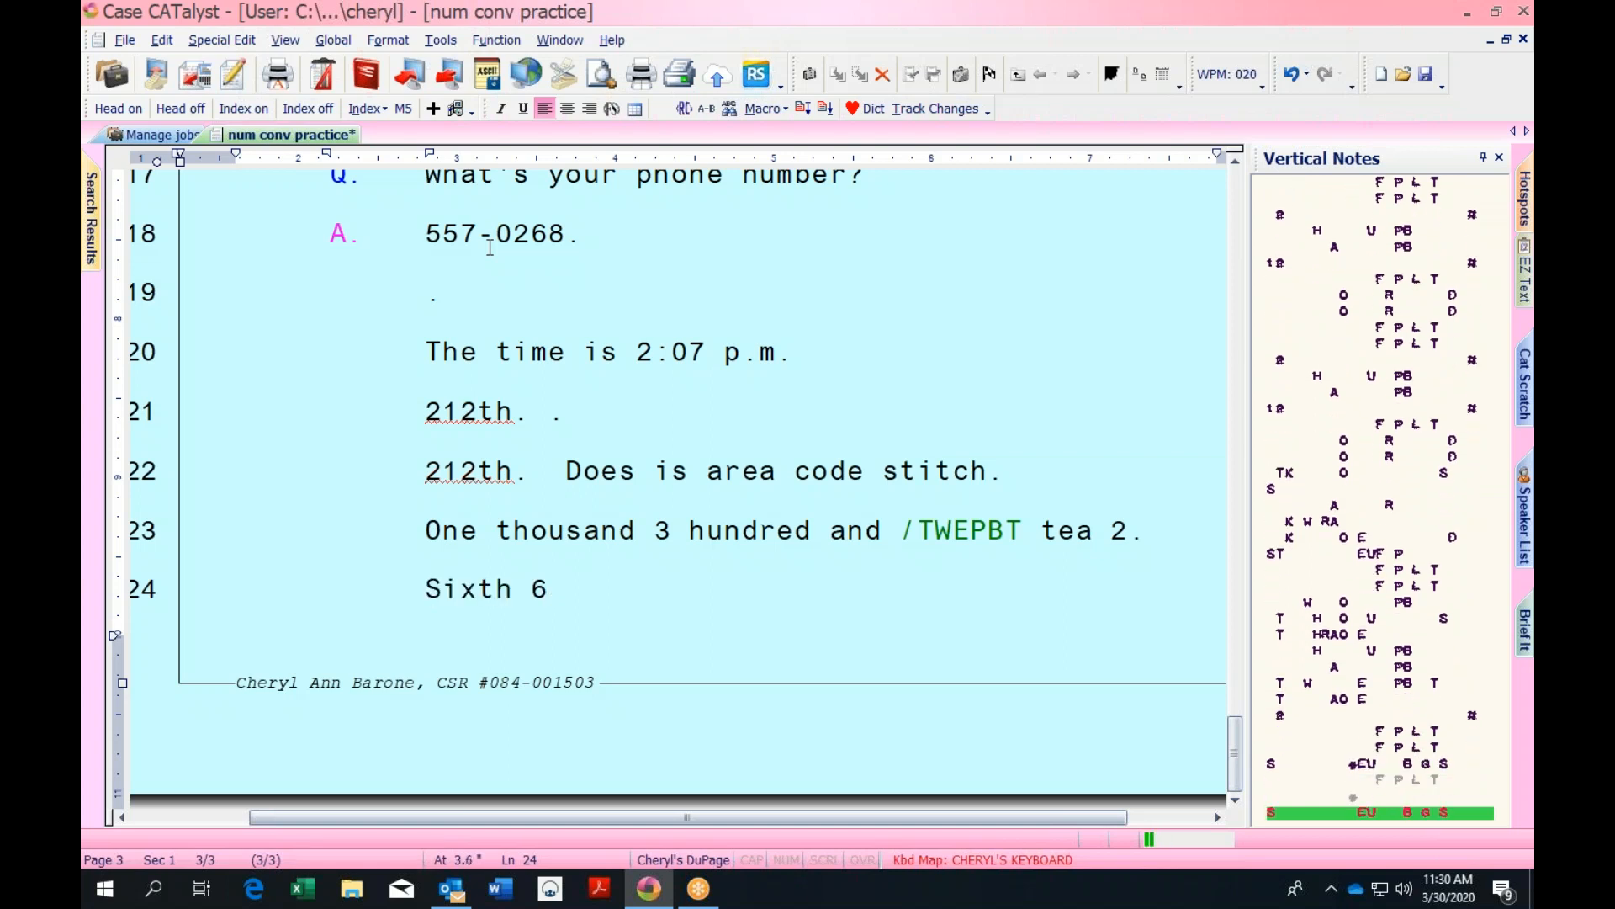
pyautogui.write('.')
pyautogui.press('Return')
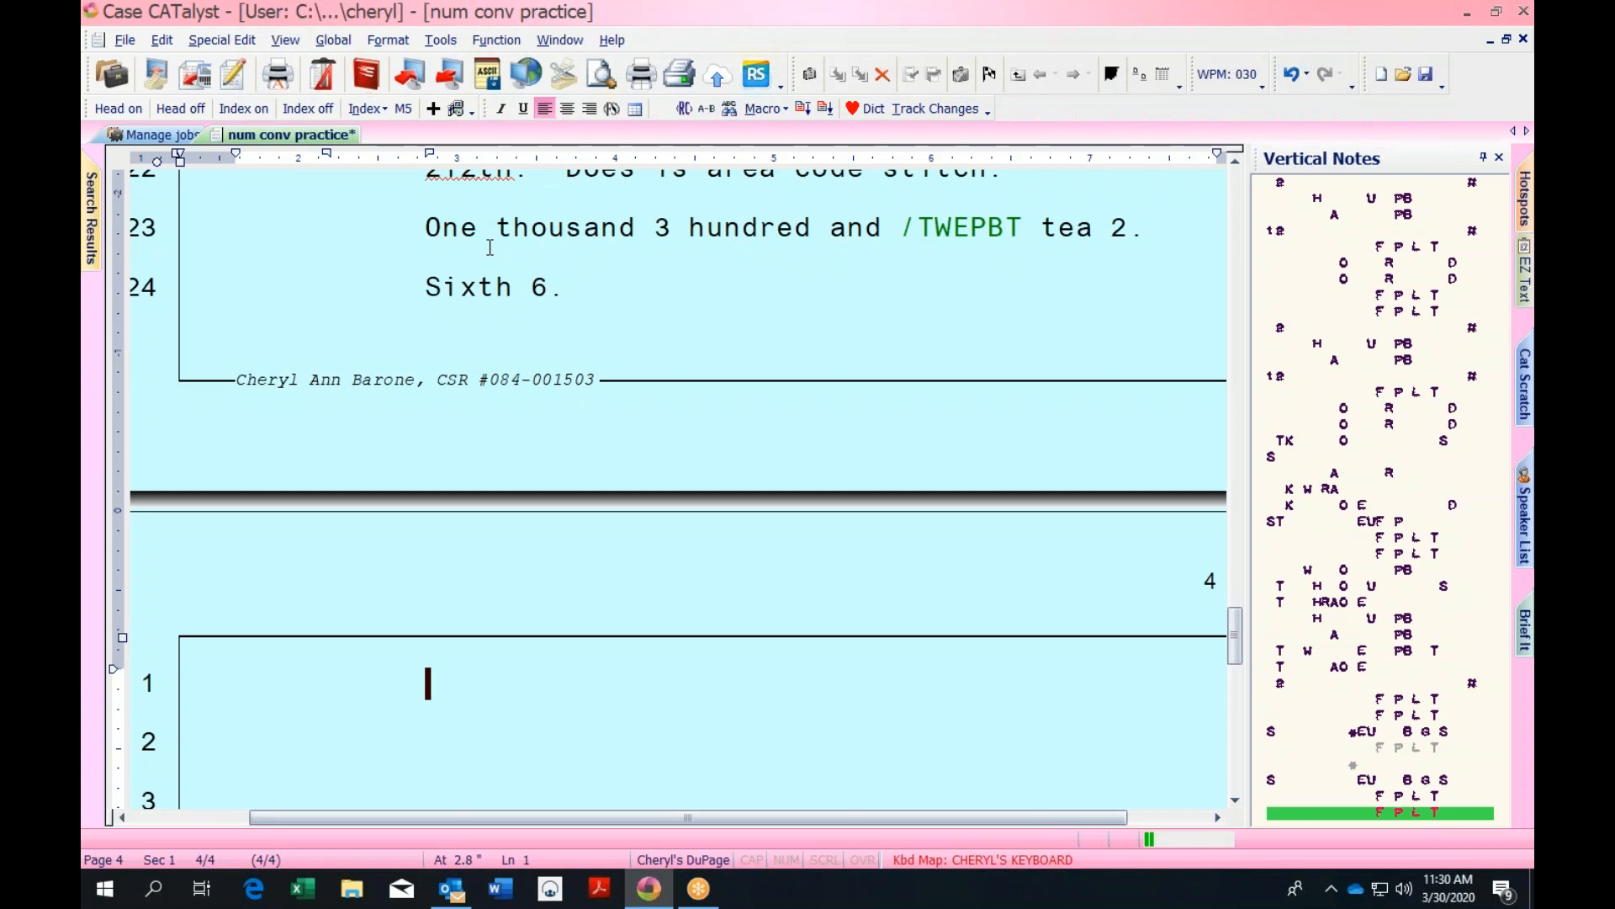
# Write '6.' and '661,000.' on page 4's first lines and save the transcript
pyautogui.write('6')
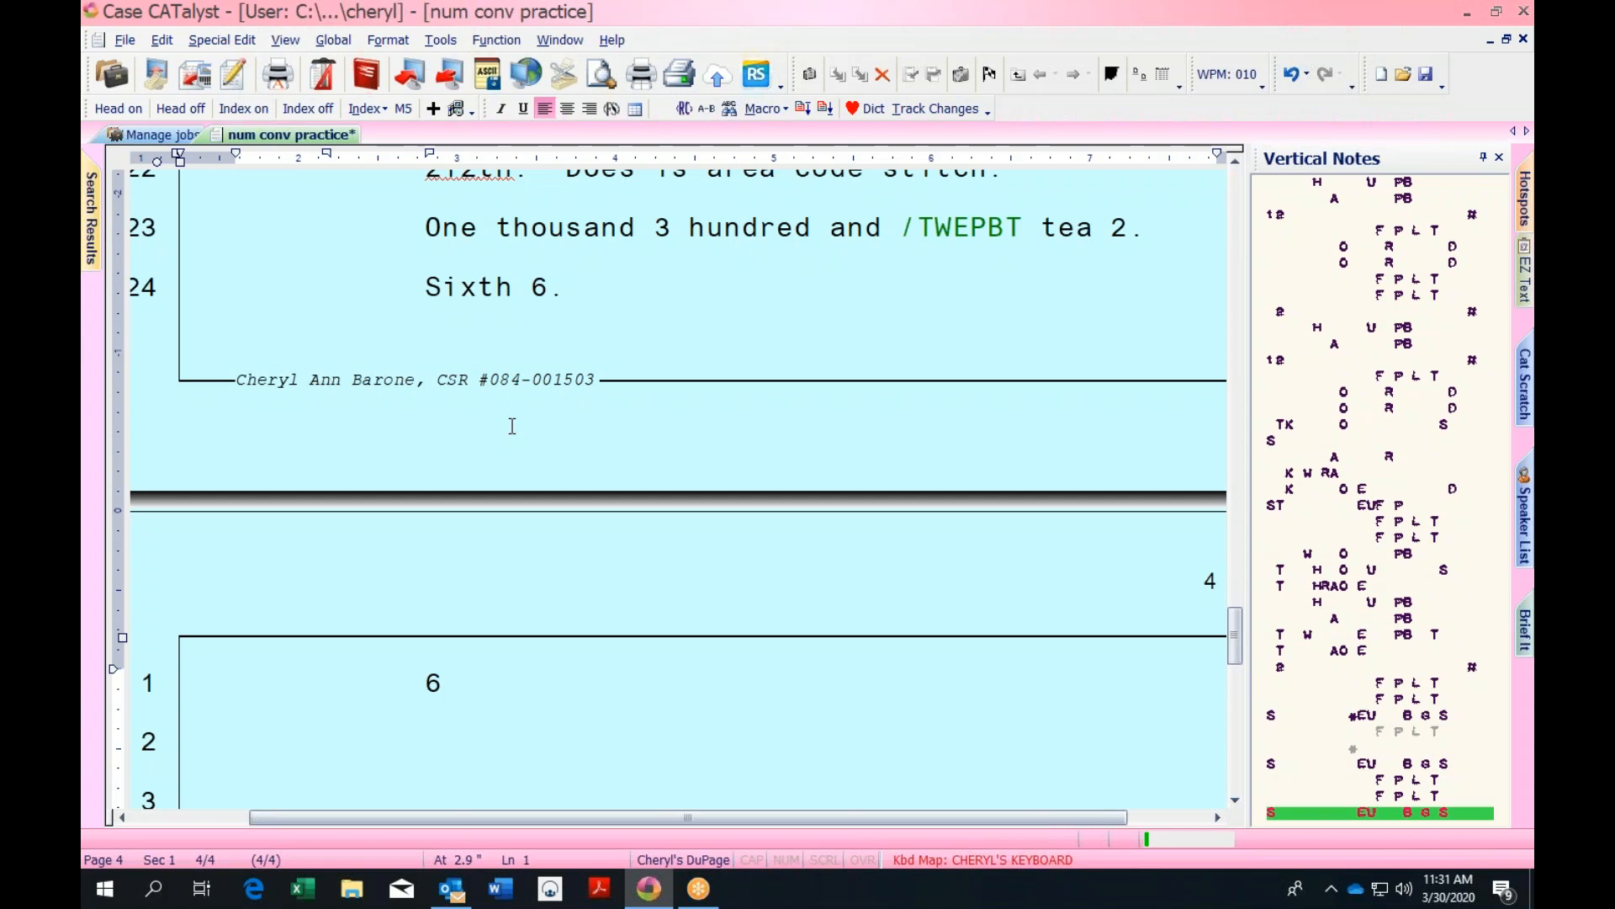
pyautogui.write('.')
pyautogui.press('Return')
pyautogui.write('66')
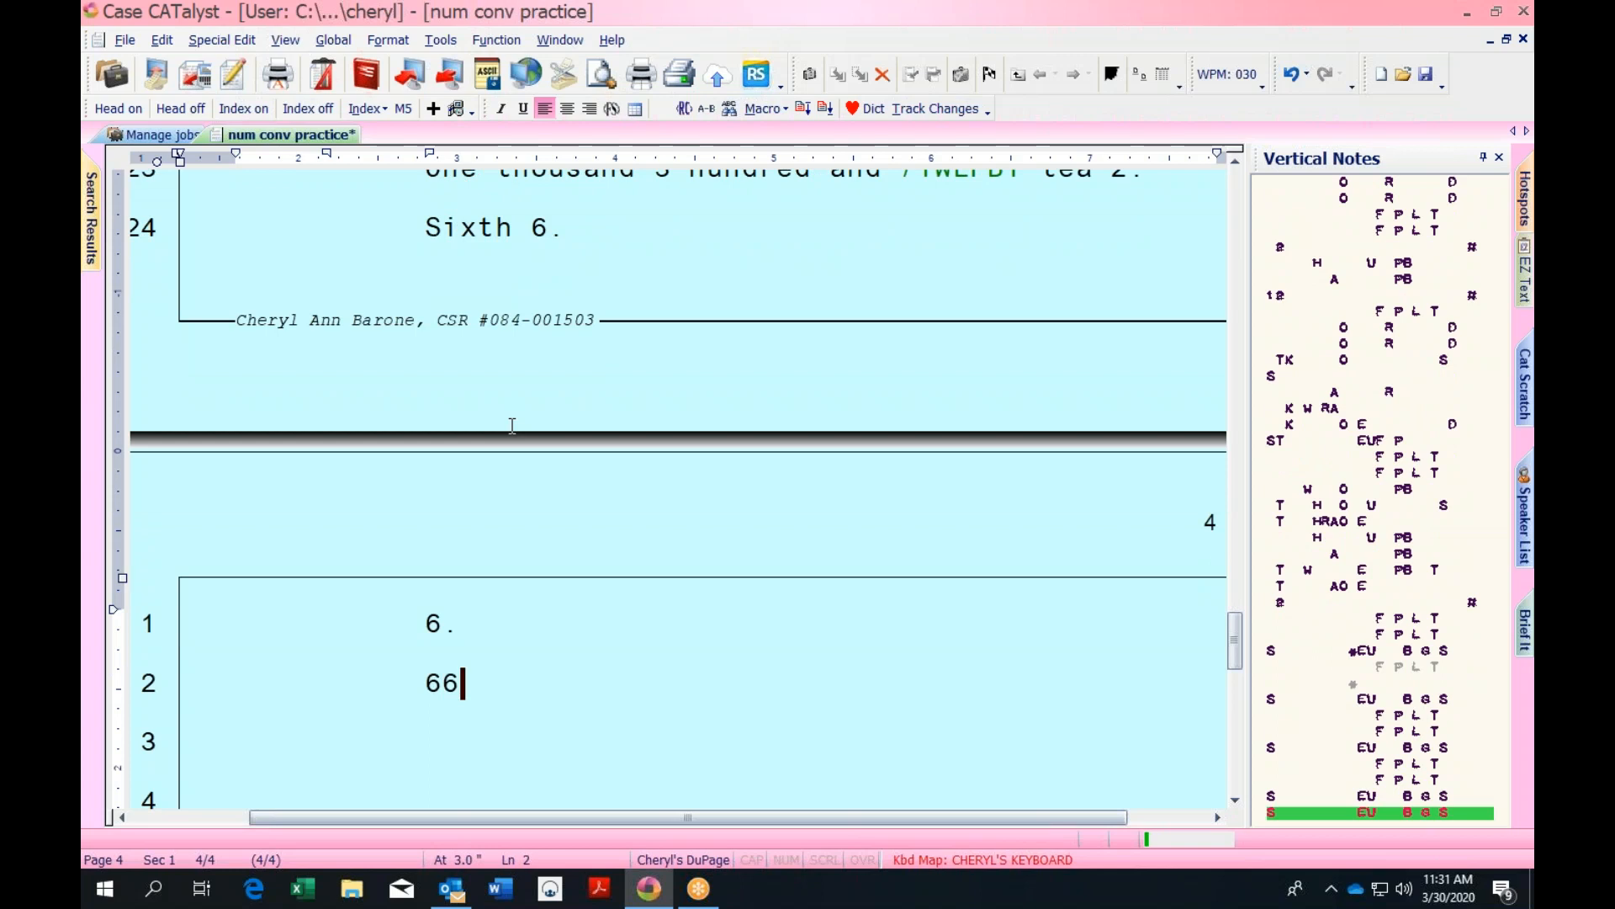
pyautogui.hotkey('ctrl', 's')
pyautogui.write('one thousand.')
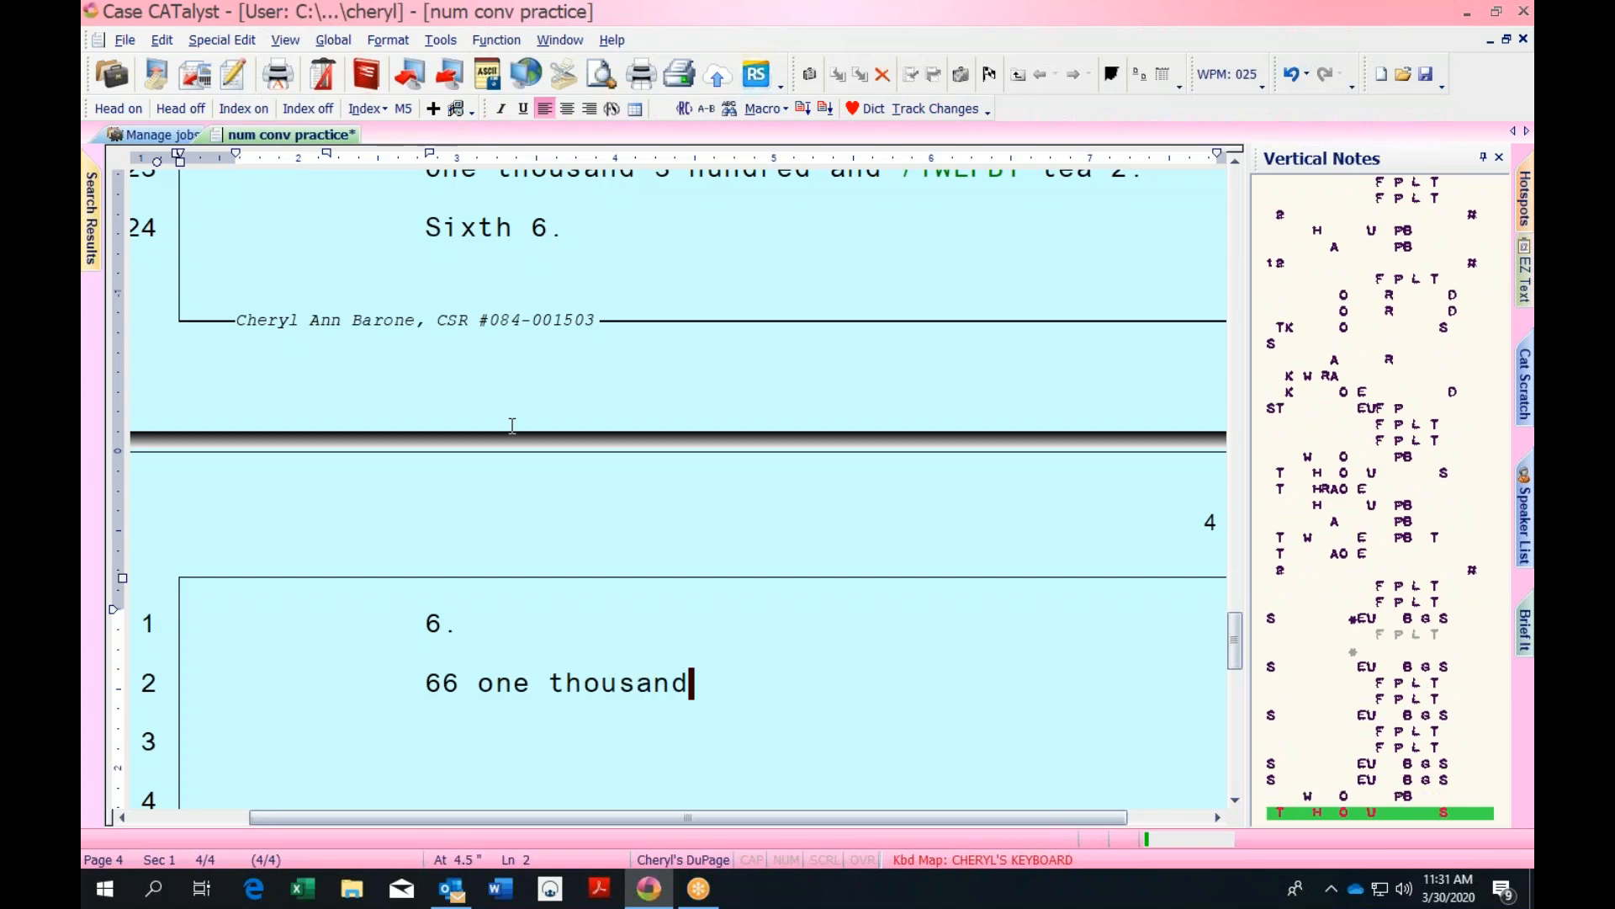
pyautogui.press('Return')
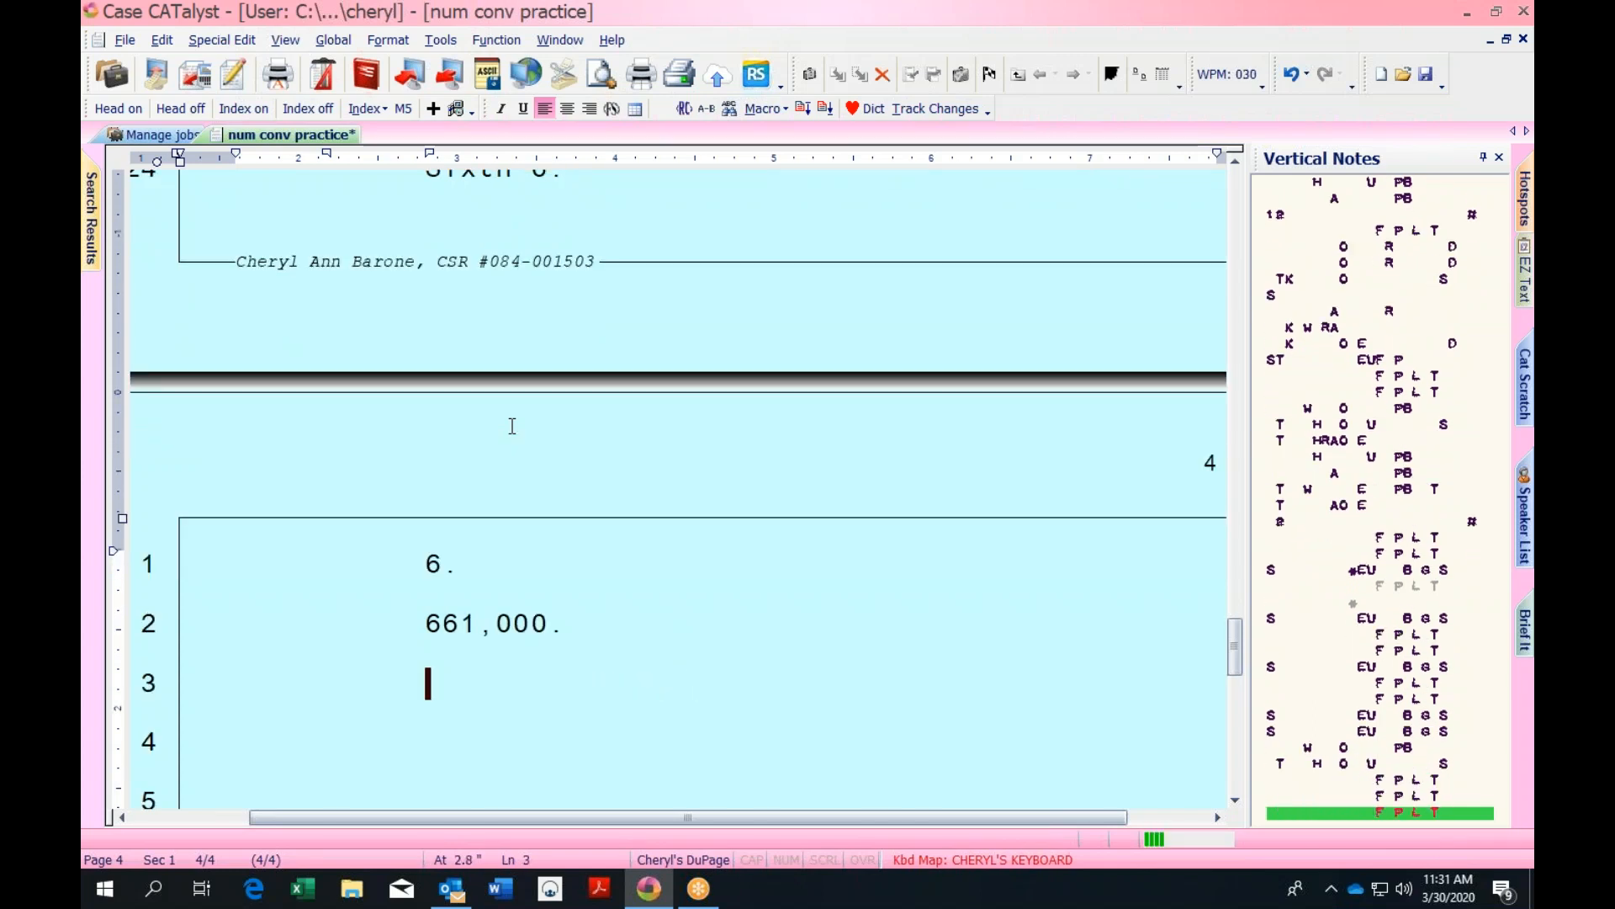
# Add '. Words.' on line 3 and the spoken amount converting to '$3,457,982.18.' on line 4
pyautogui.write('.  One')
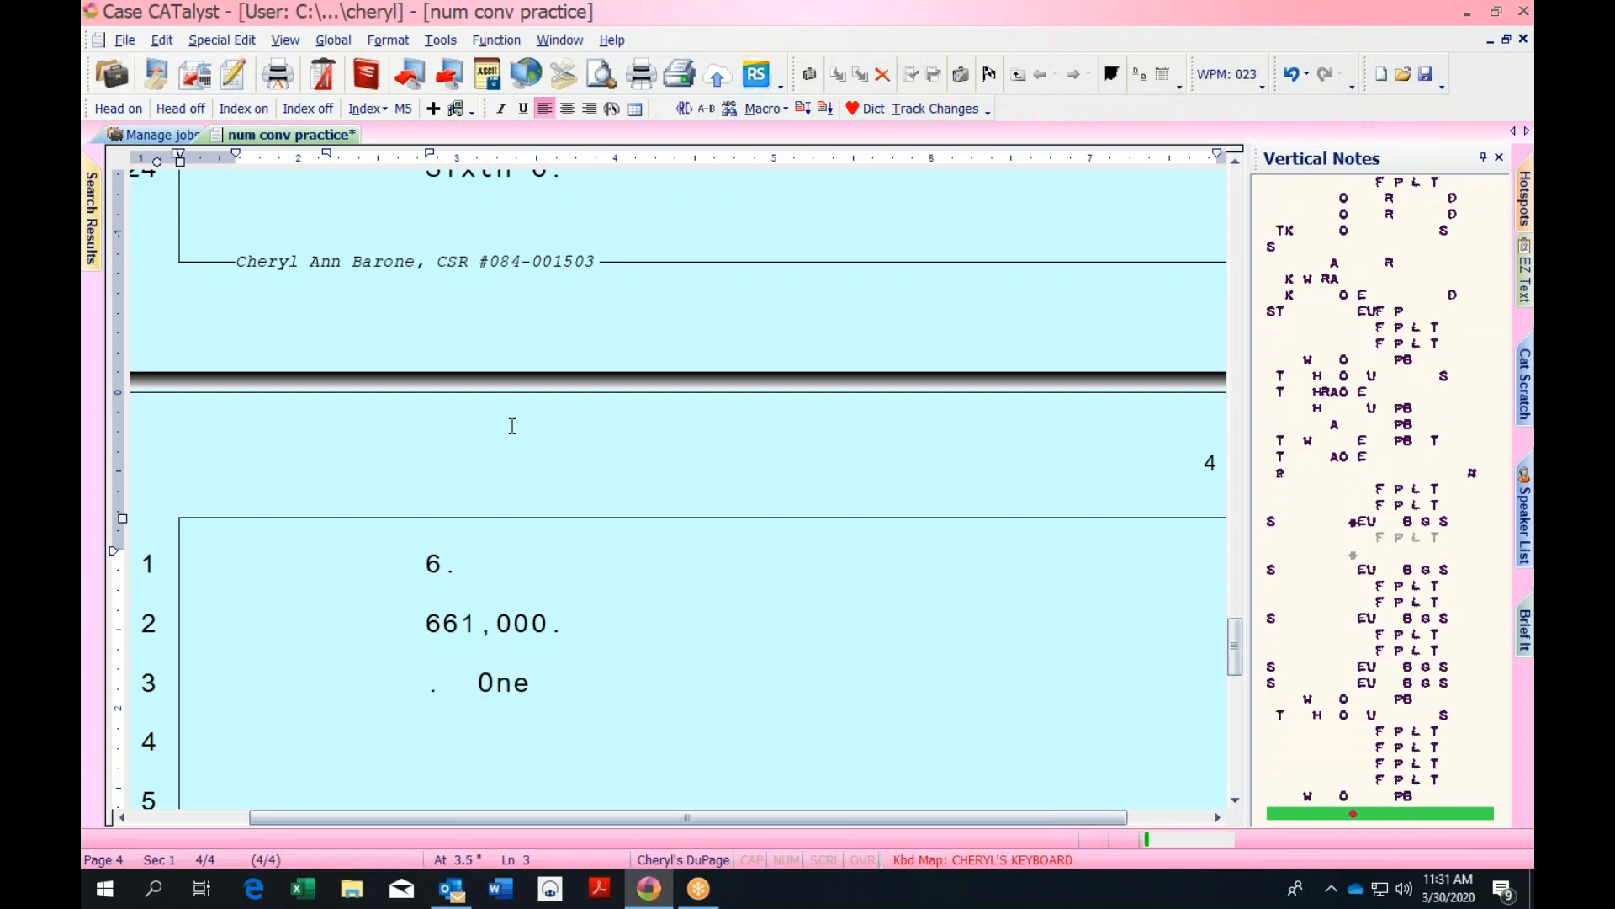
pyautogui.press('BackSpace')
pyautogui.press('BackSpace')
pyautogui.press('BackSpace')
pyautogui.write('Words.')
pyautogui.press('Return')
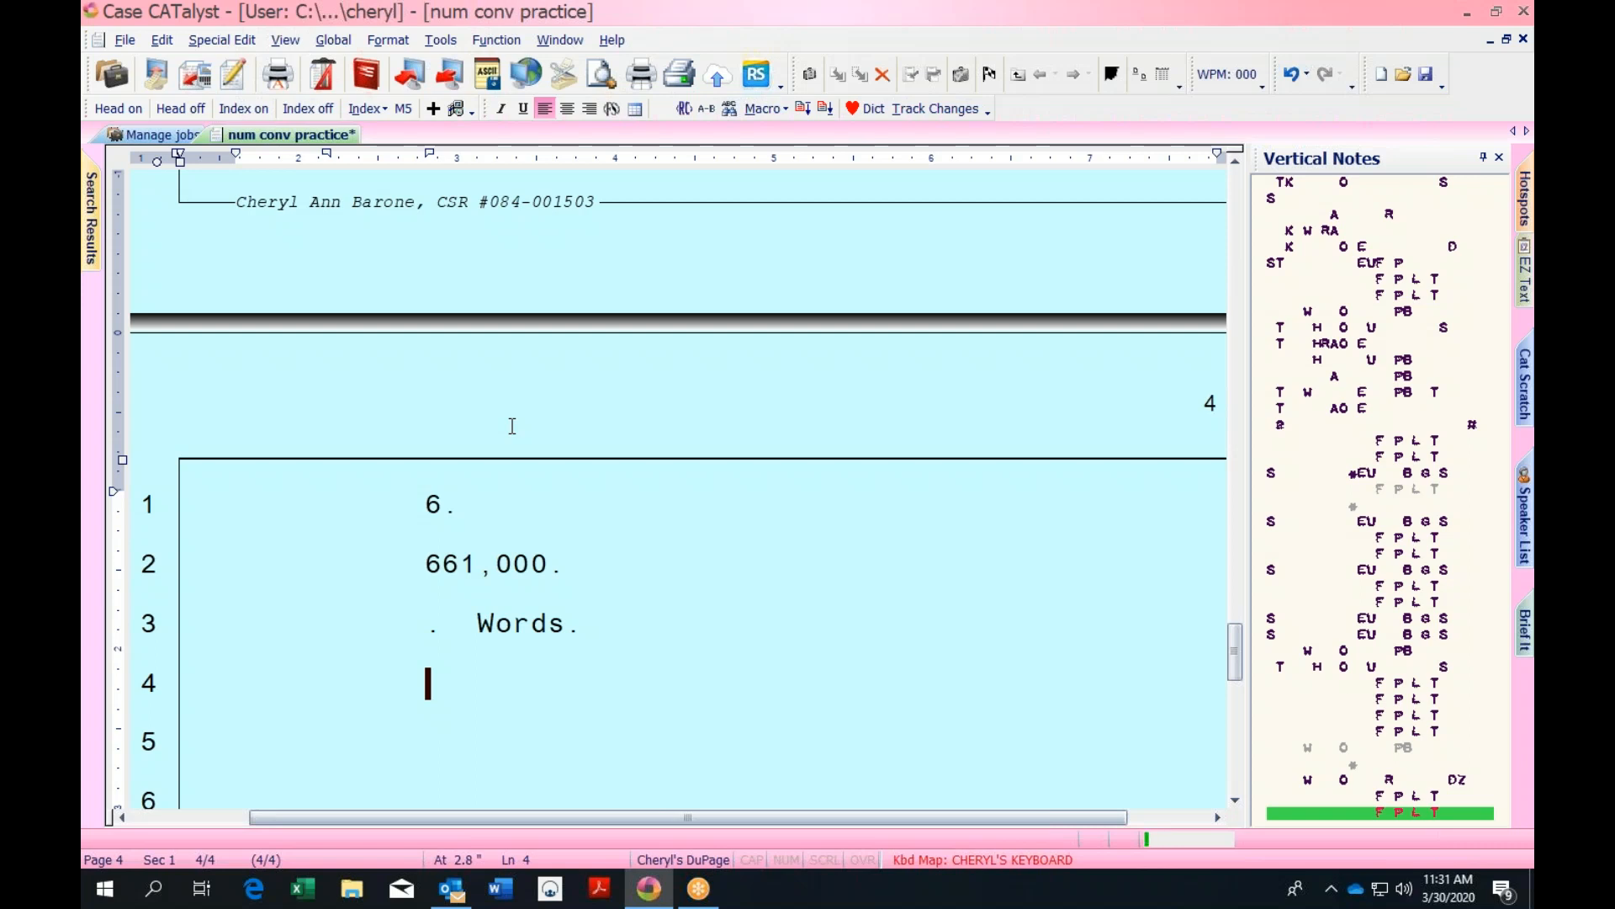
pyautogui.write('. 3 million')
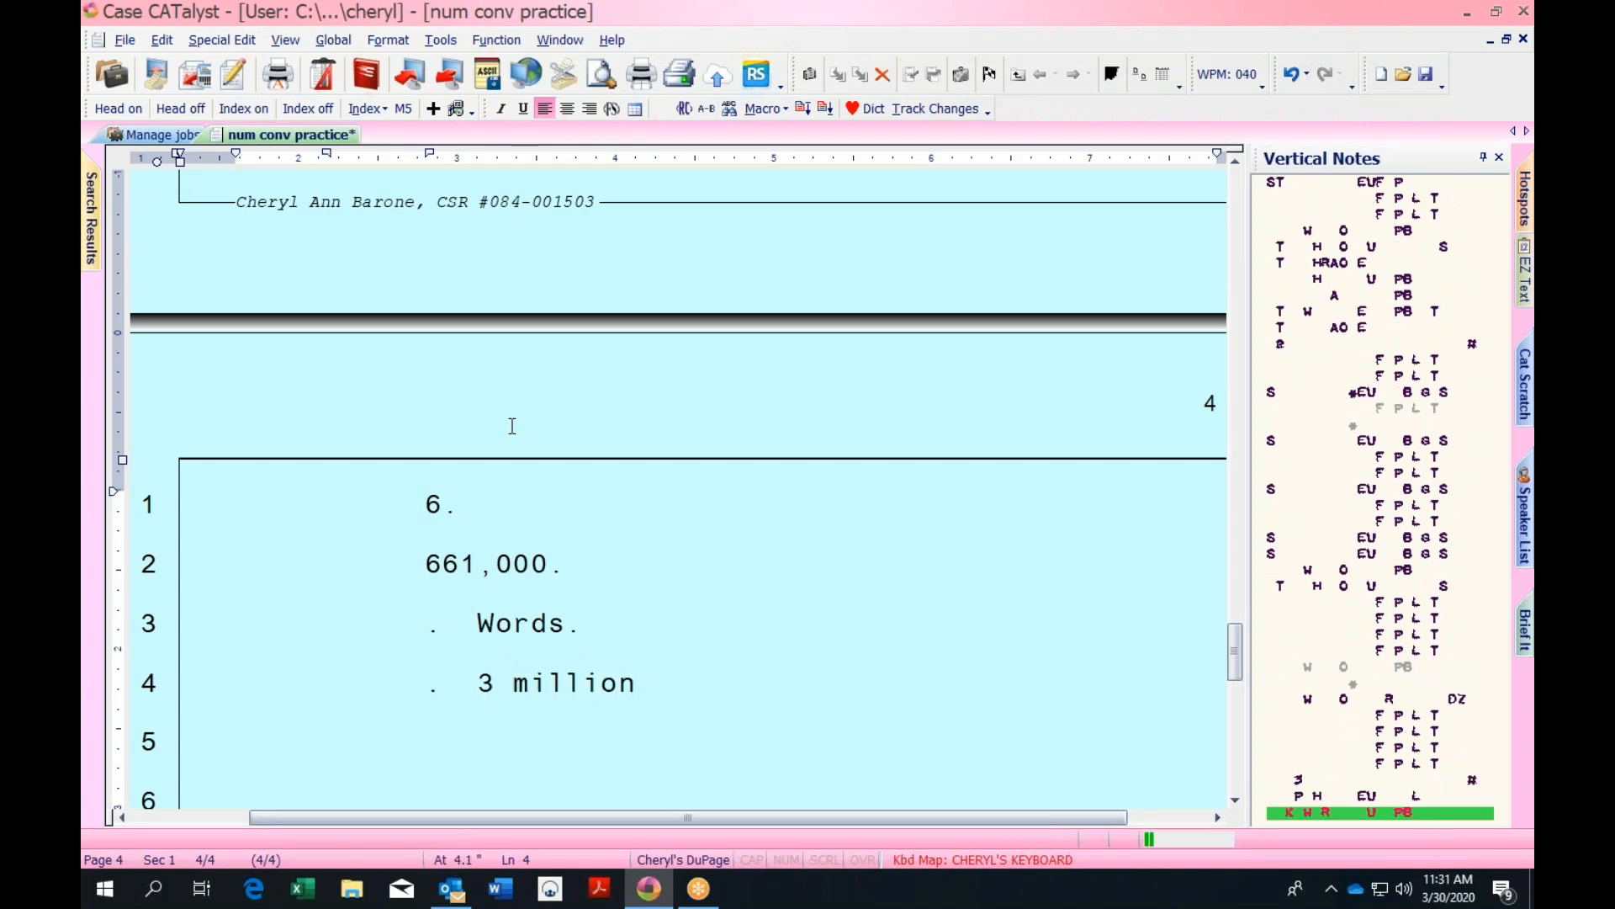
pyautogui.write(' 4 hundred and 57 thousand 9 hundred and 82 doll')
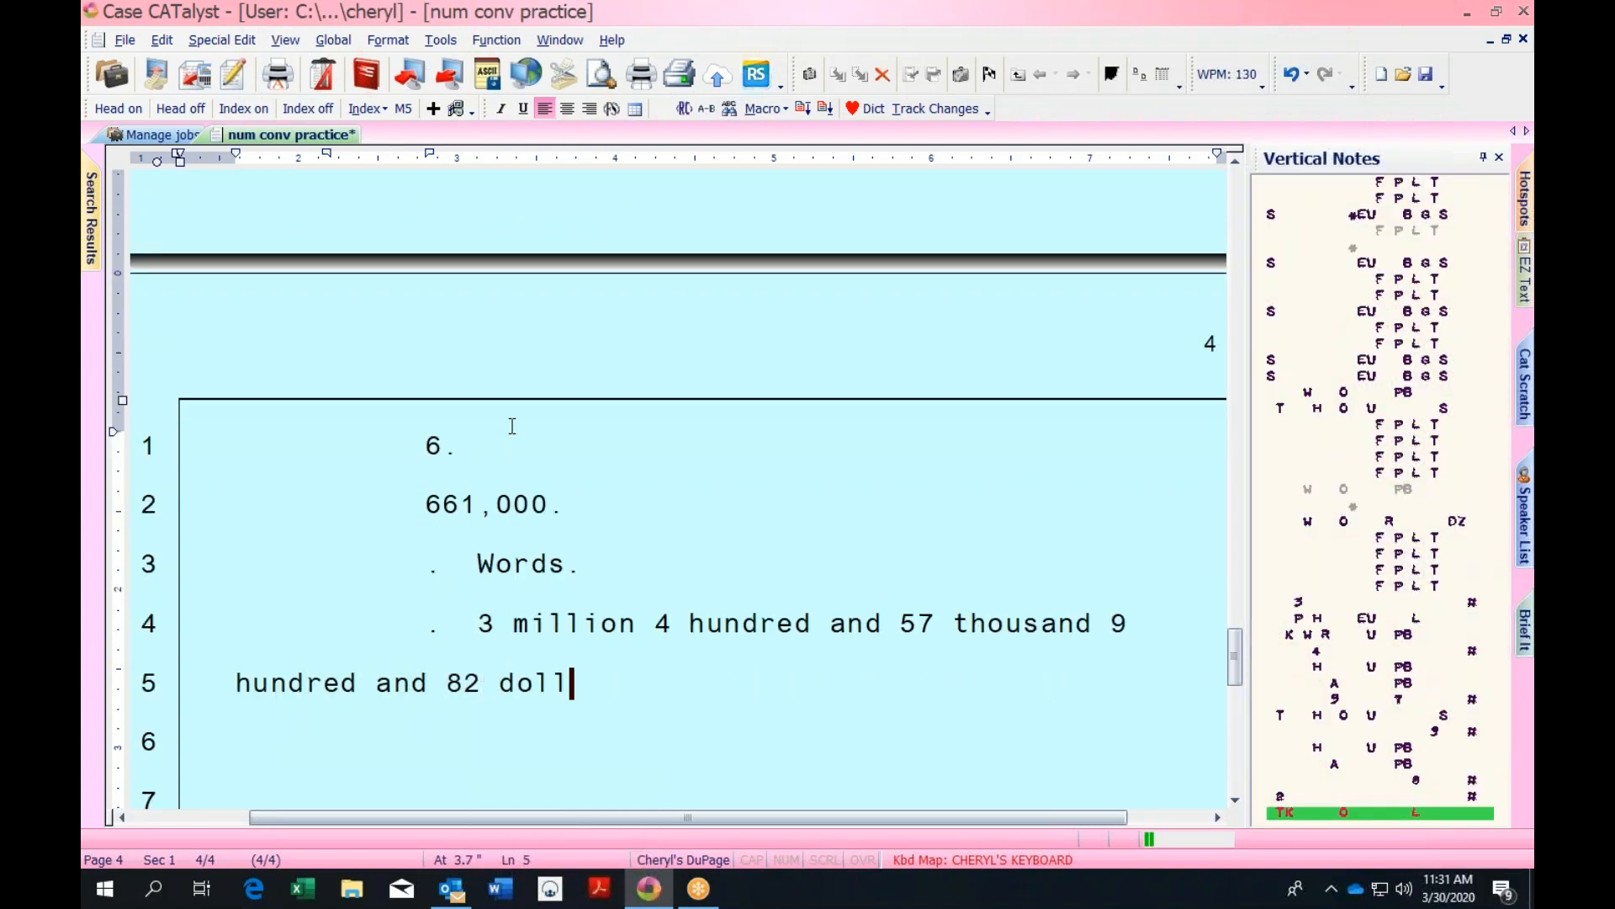
pyautogui.write('ars and 18 cents.')
pyautogui.press('Return')
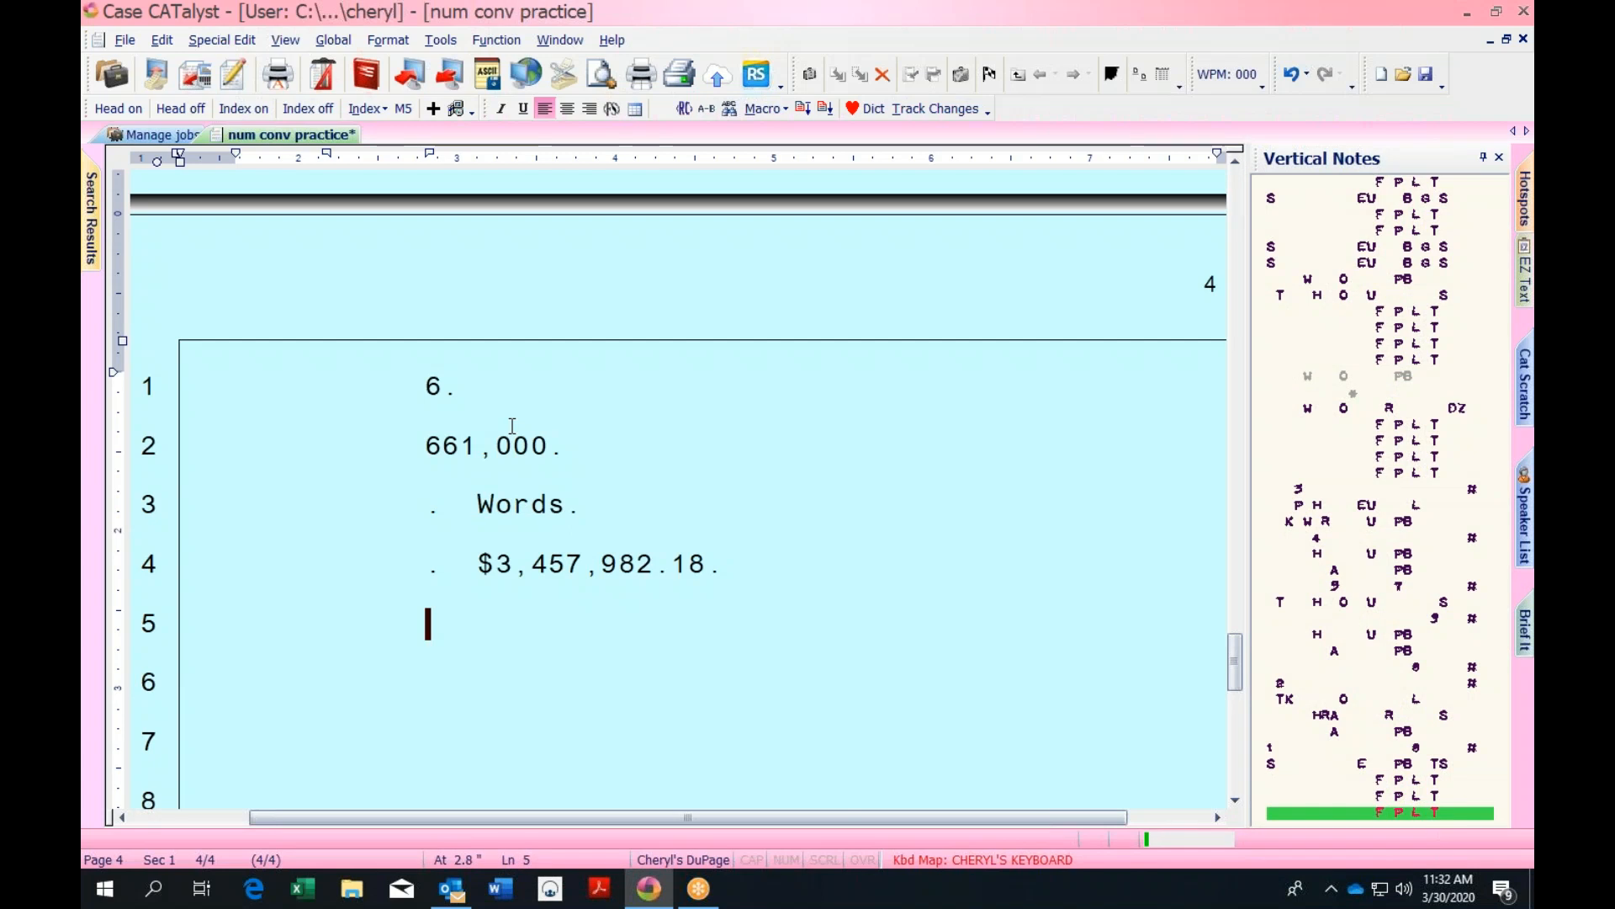
# Save, then write 'At the time we installed five eighths board.' on line 5 and start line 6
pyautogui.hotkey('ctrl', 's')
pyautogui.write('At the time we installed')
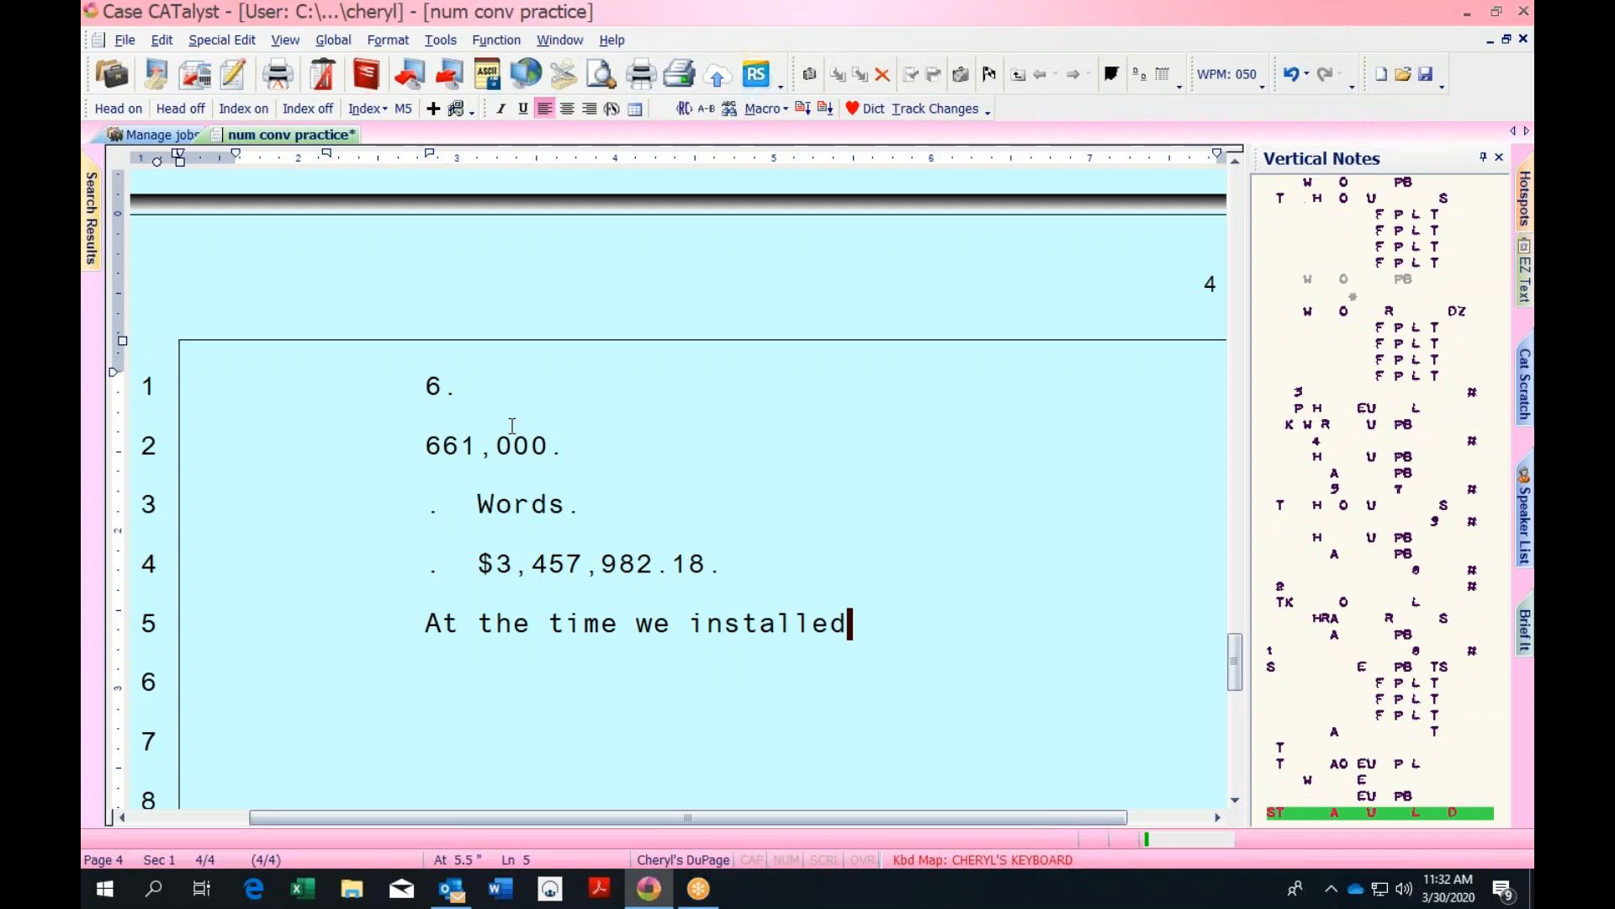
pyautogui.write(' five eighths board.')
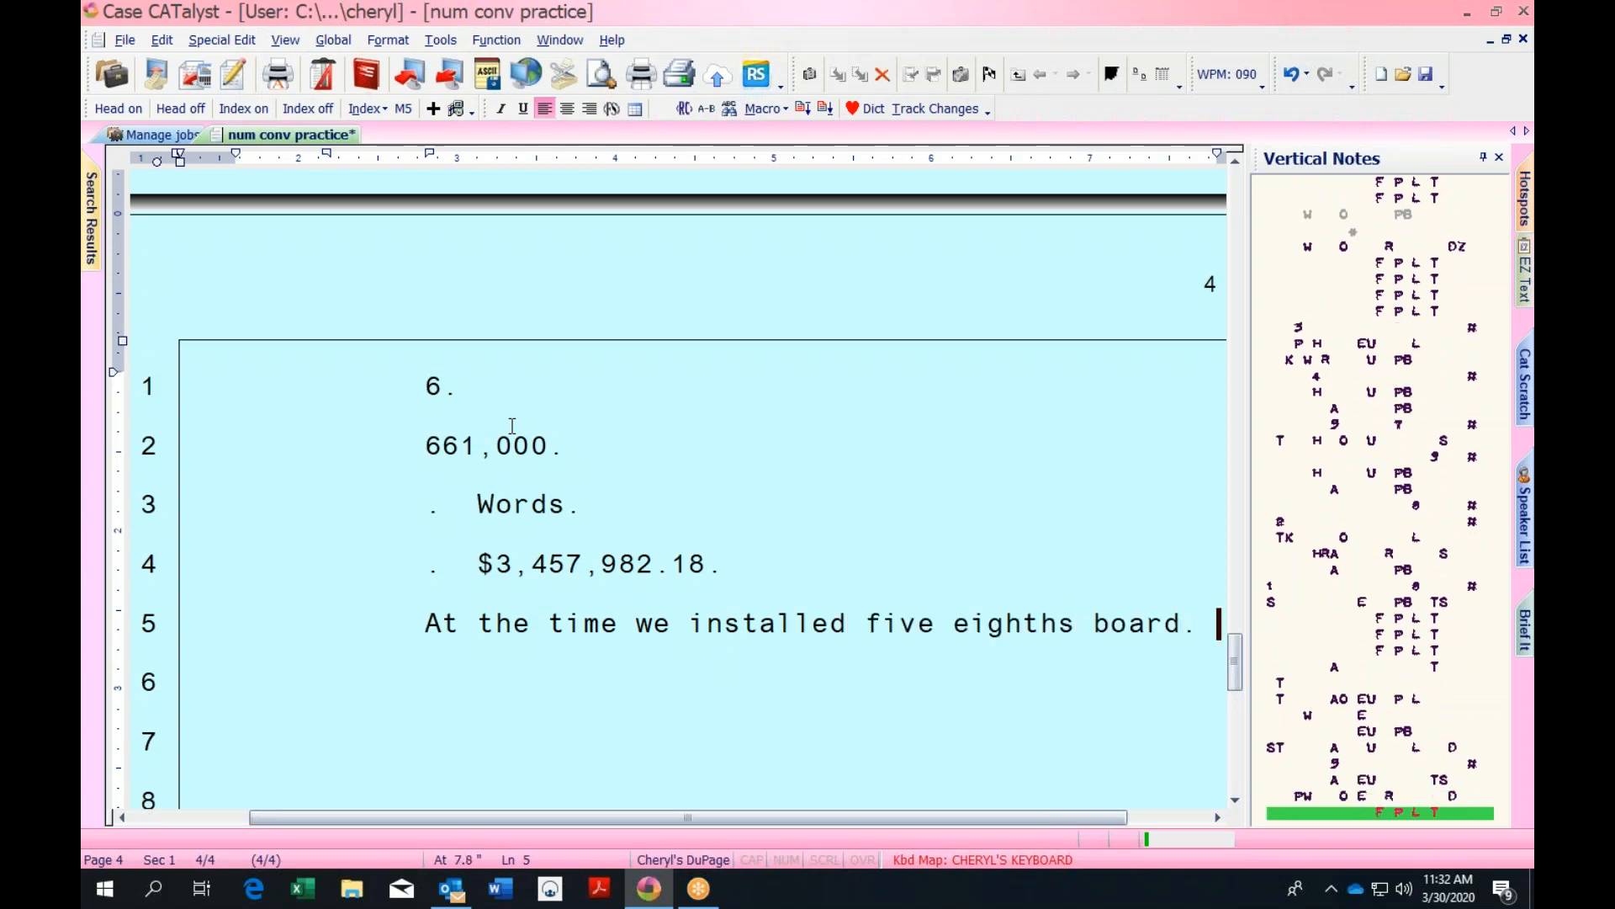
pyautogui.press('Return')
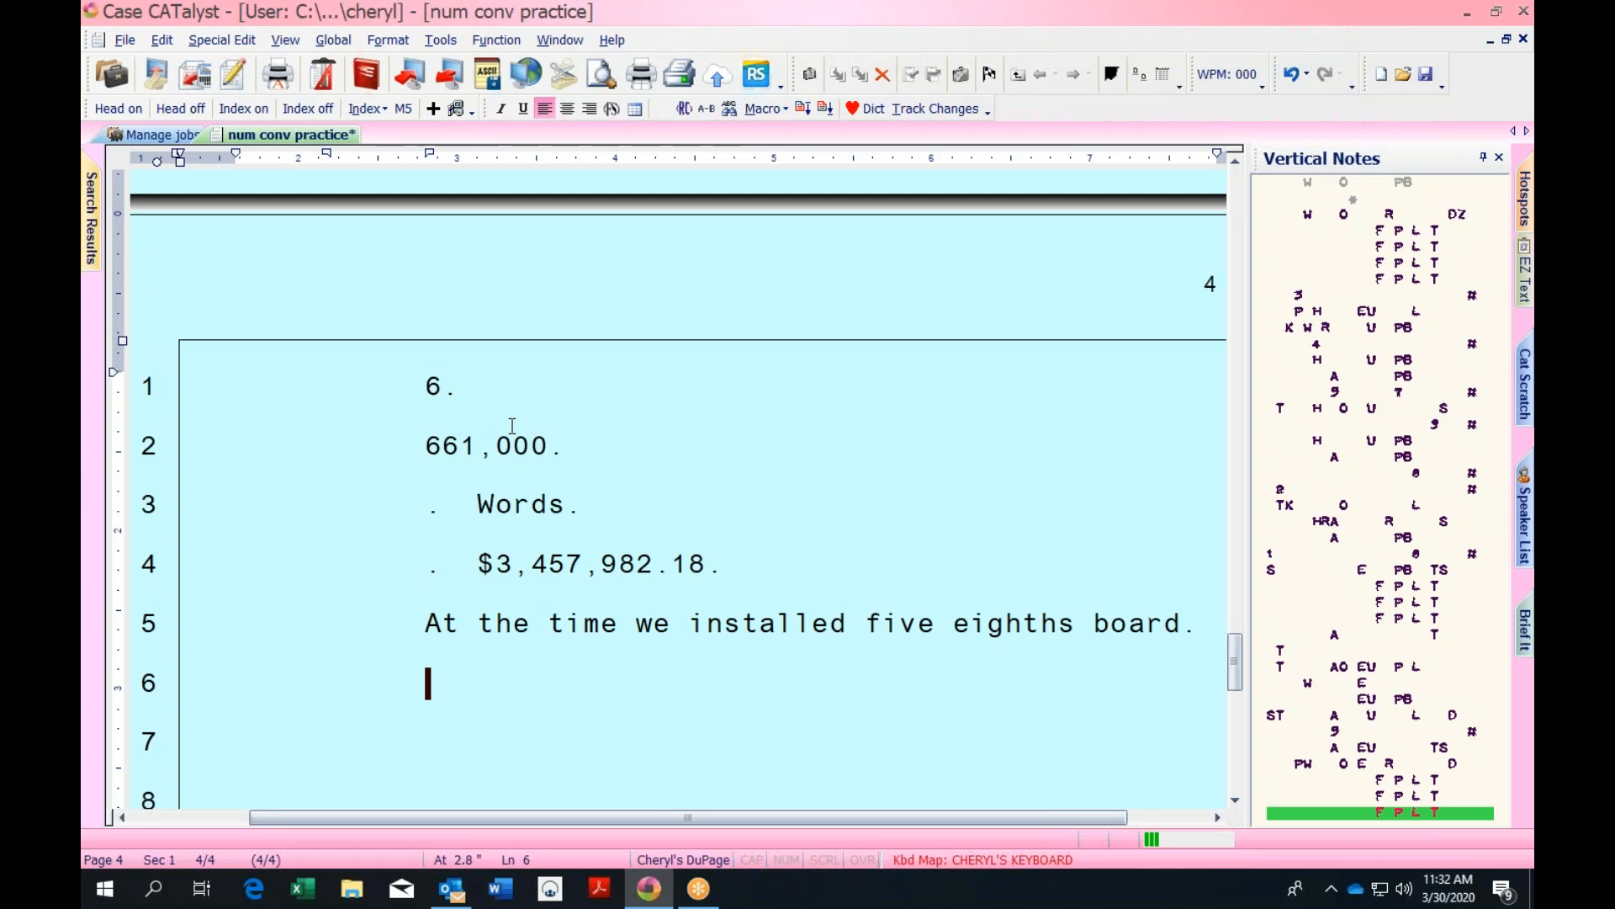
# Open the numberconversion table from the System Files job list
pyautogui.click(172, 137)
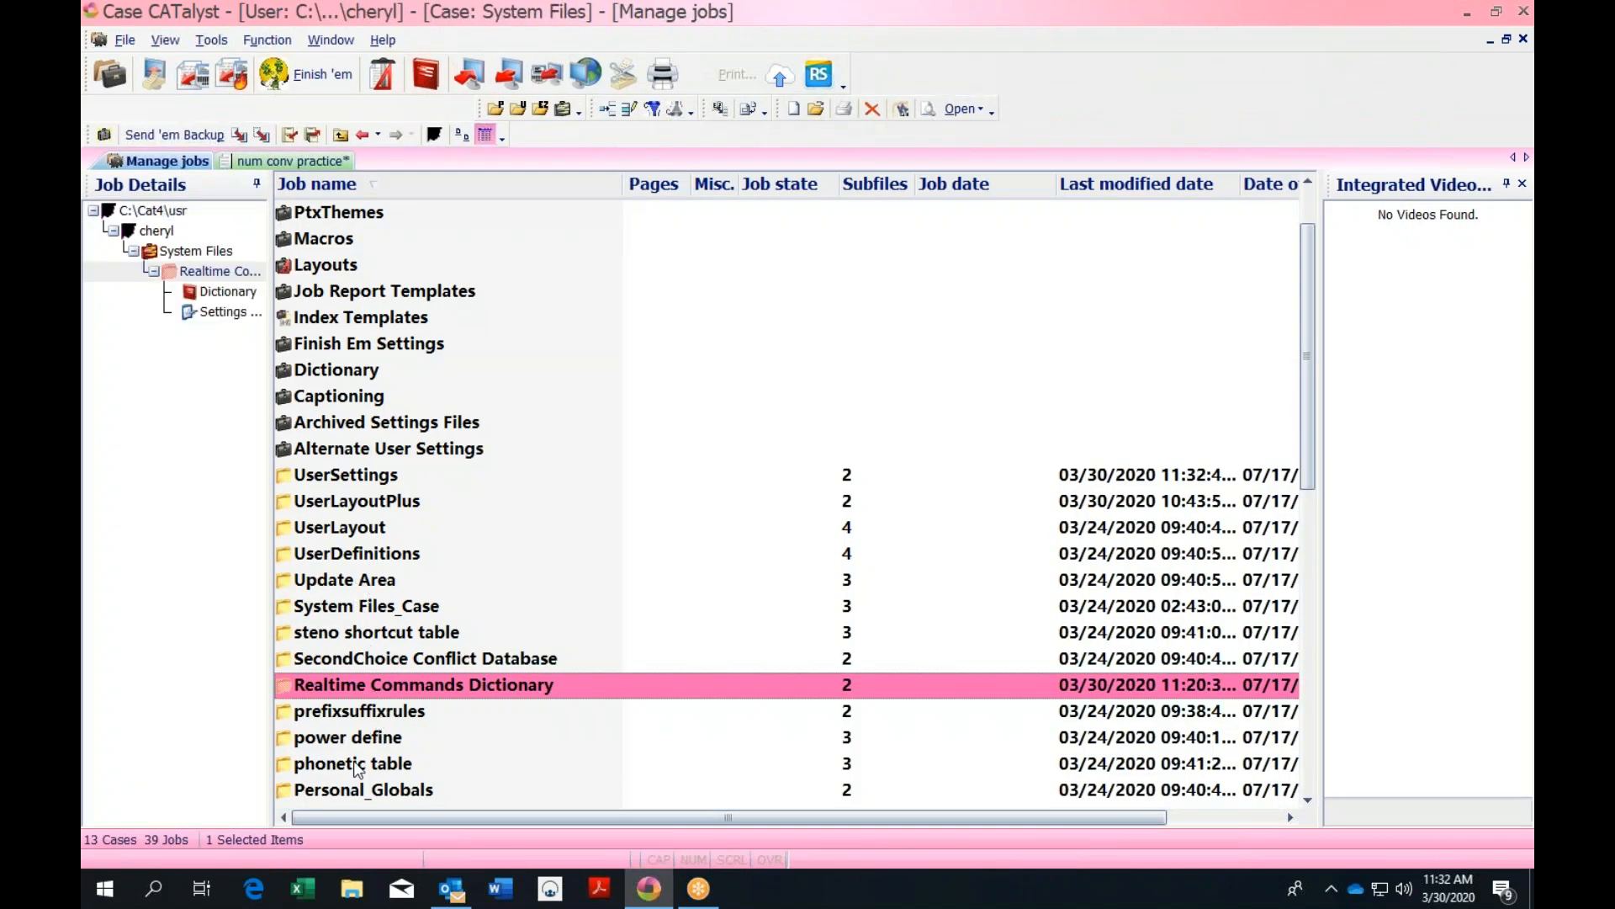
pyautogui.moveTo(1308, 375); pyautogui.dragTo(1308, 506)
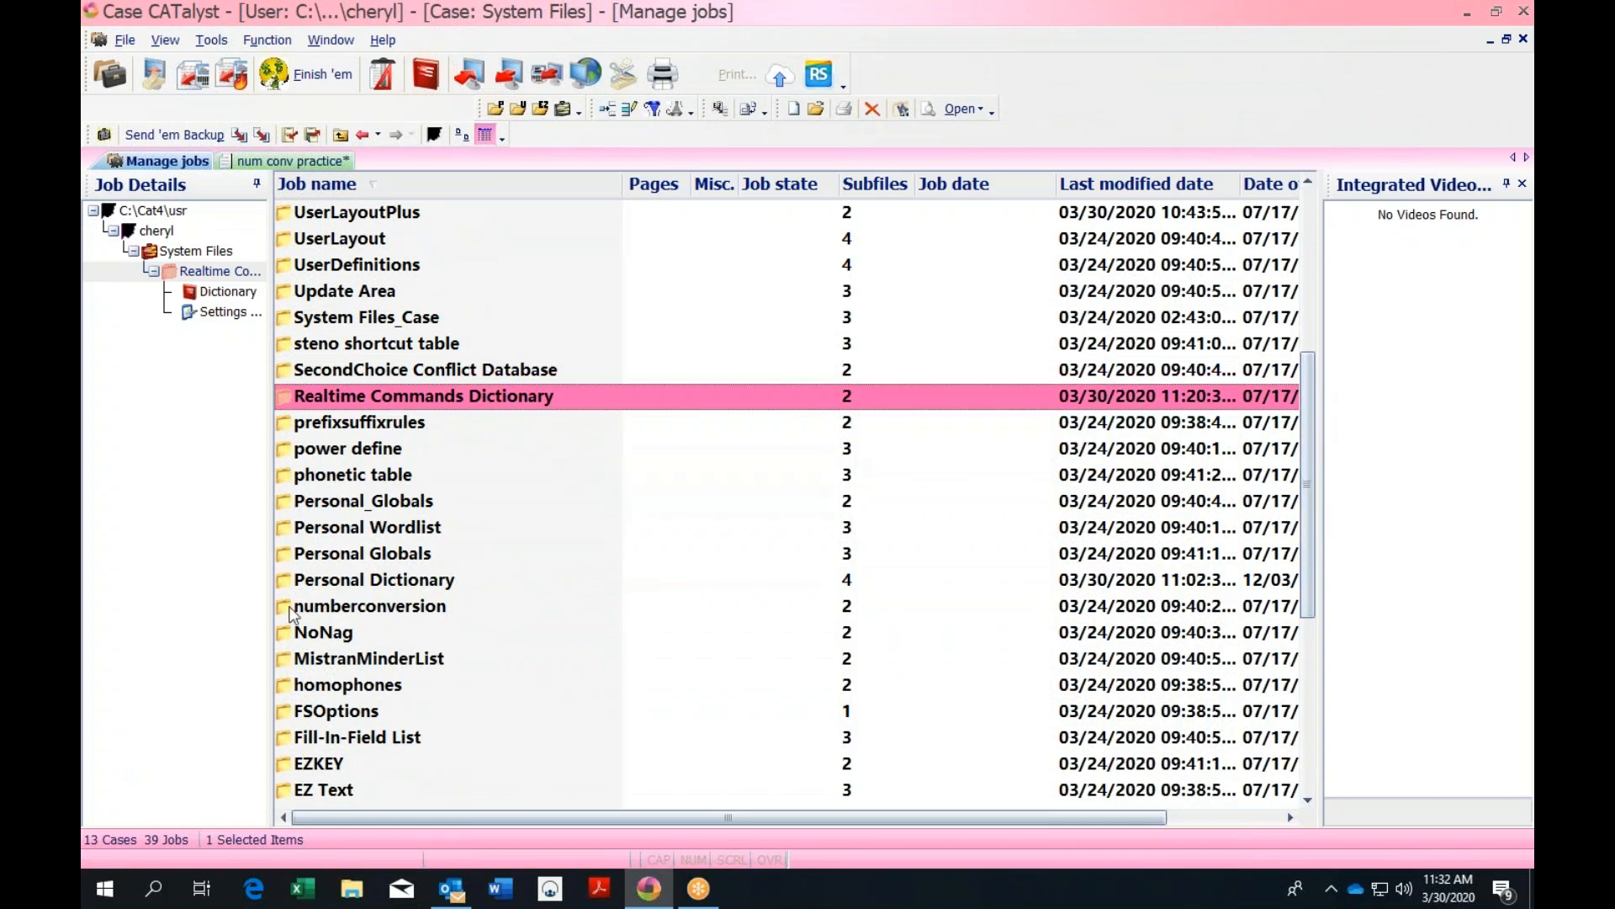
pyautogui.click(361, 606)
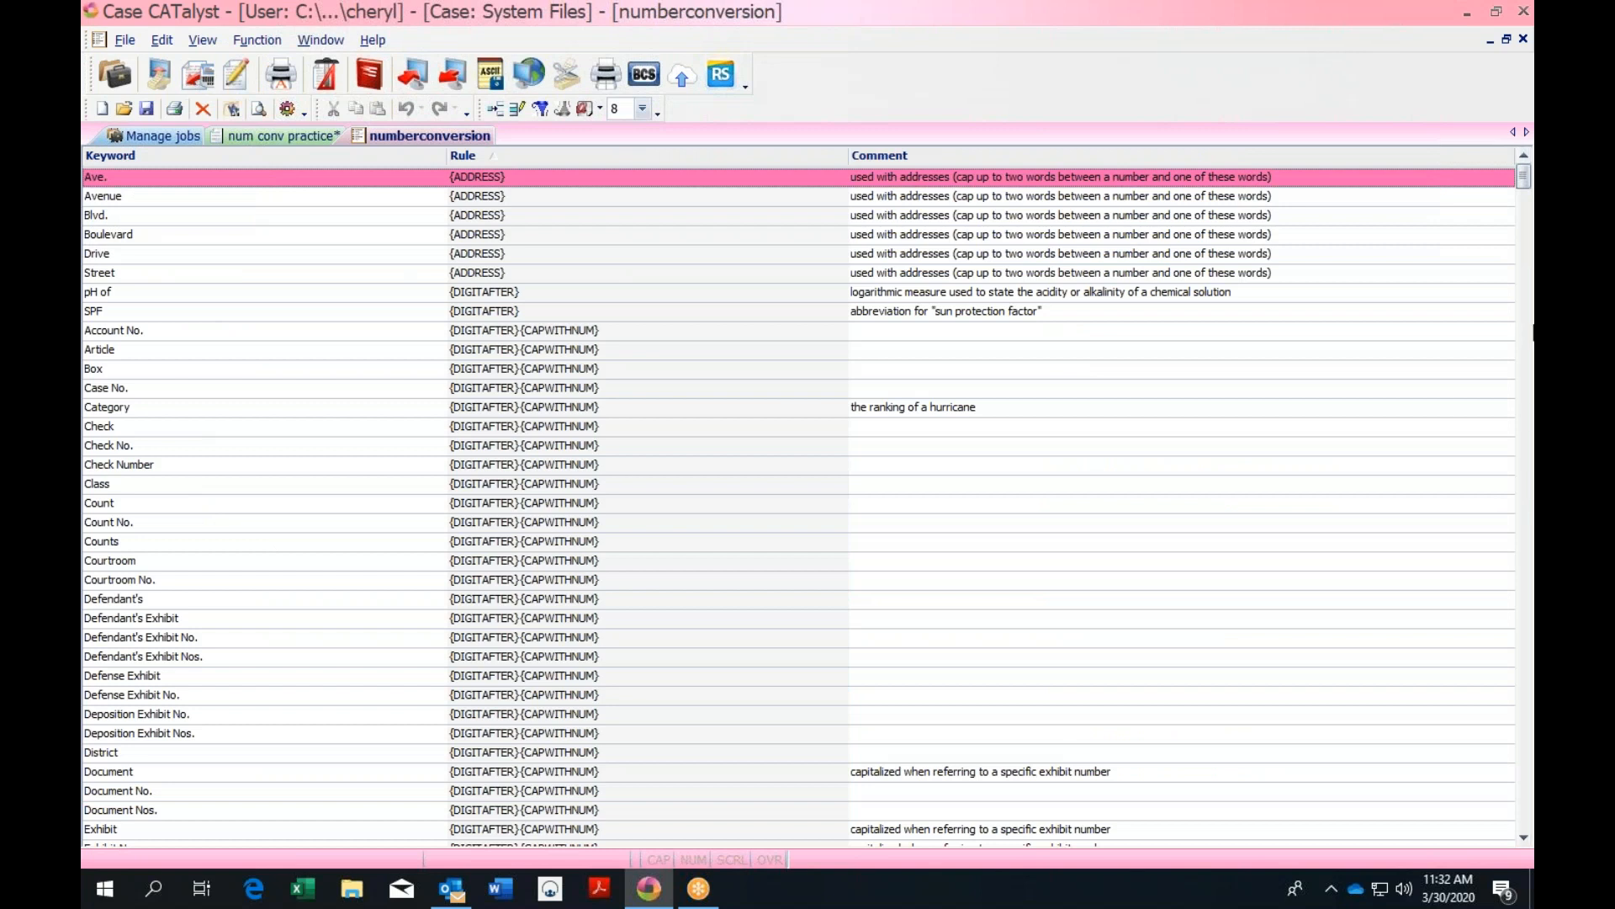
pyautogui.moveTo(1525, 192); pyautogui.dragTo(1527, 249)
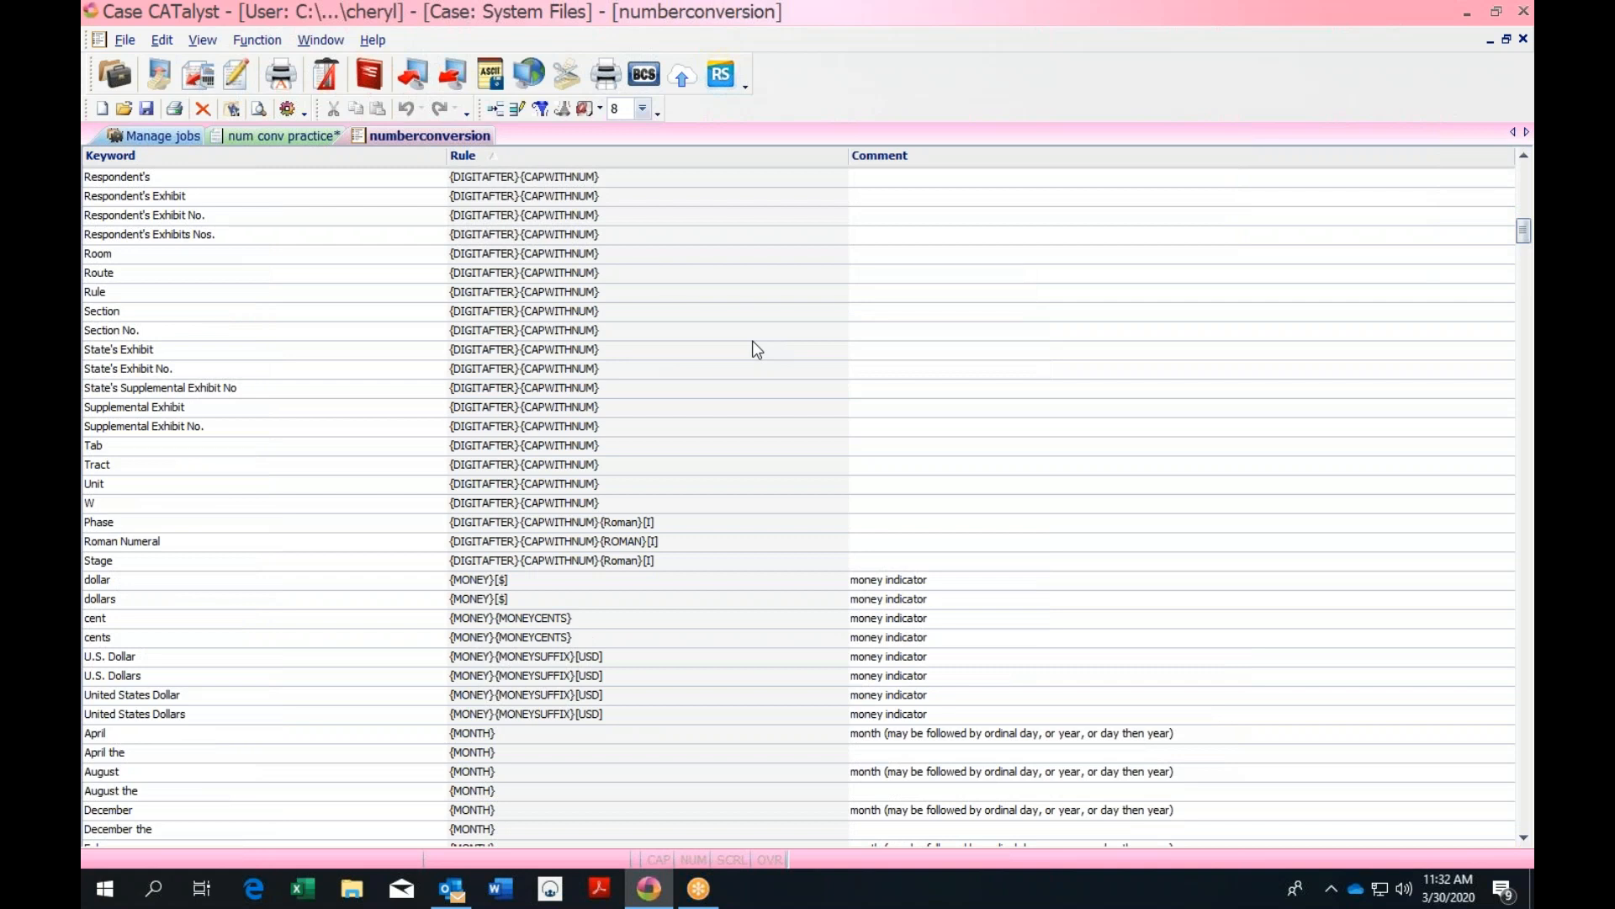
# Start a new keyword entry, review the {FOOT} and {INCH} option descriptions, then cancel it
pyautogui.press('Insert')
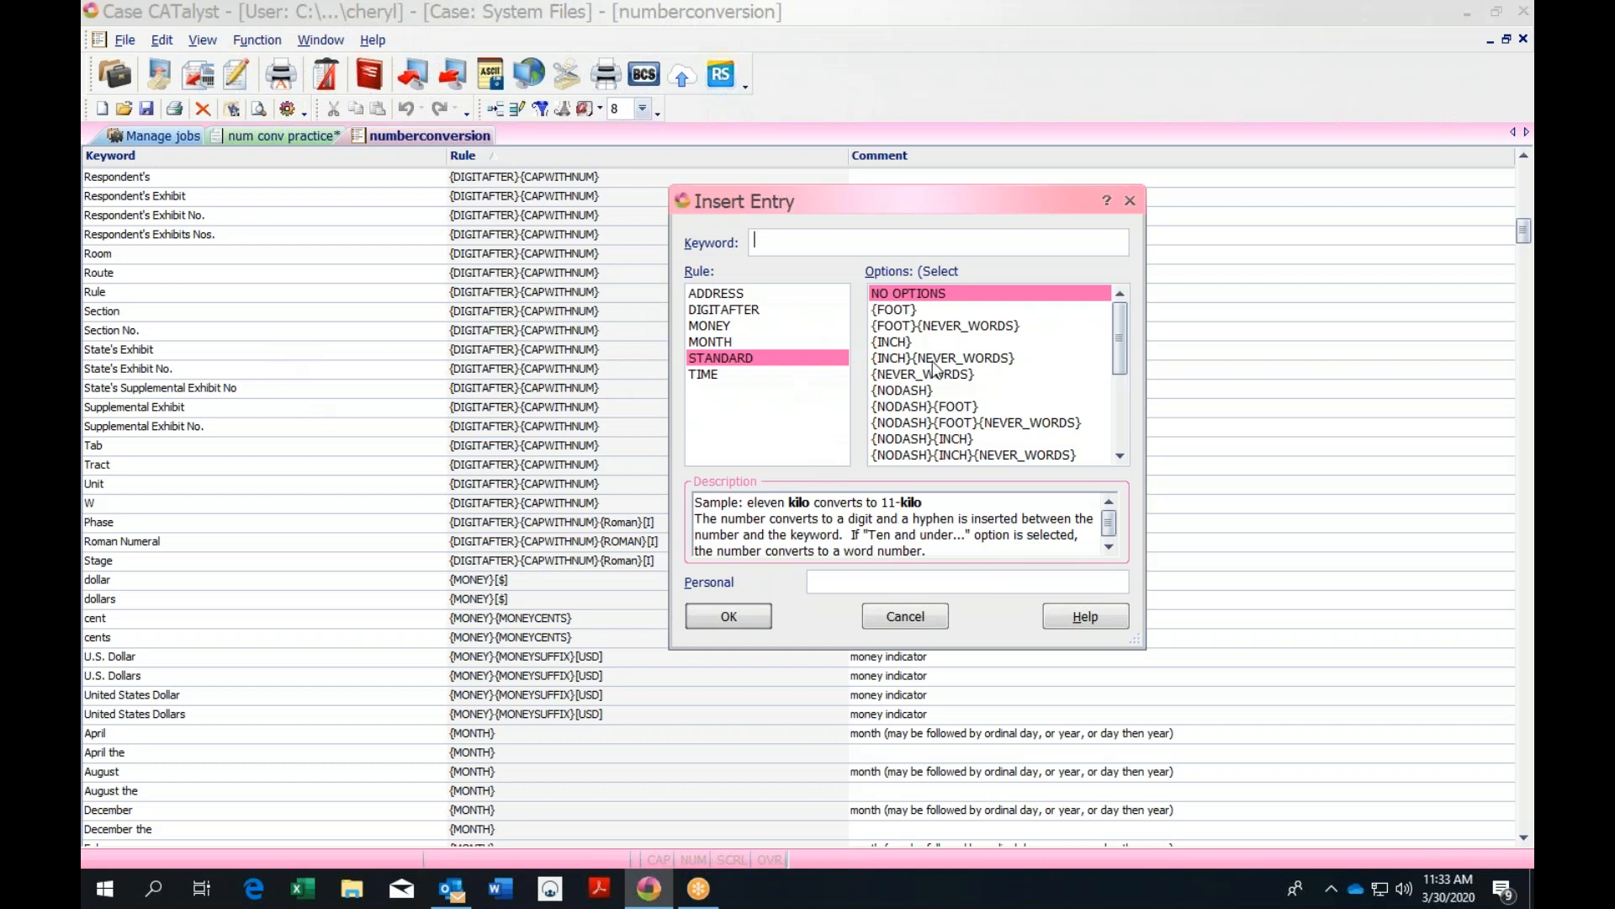
pyautogui.click(904, 316)
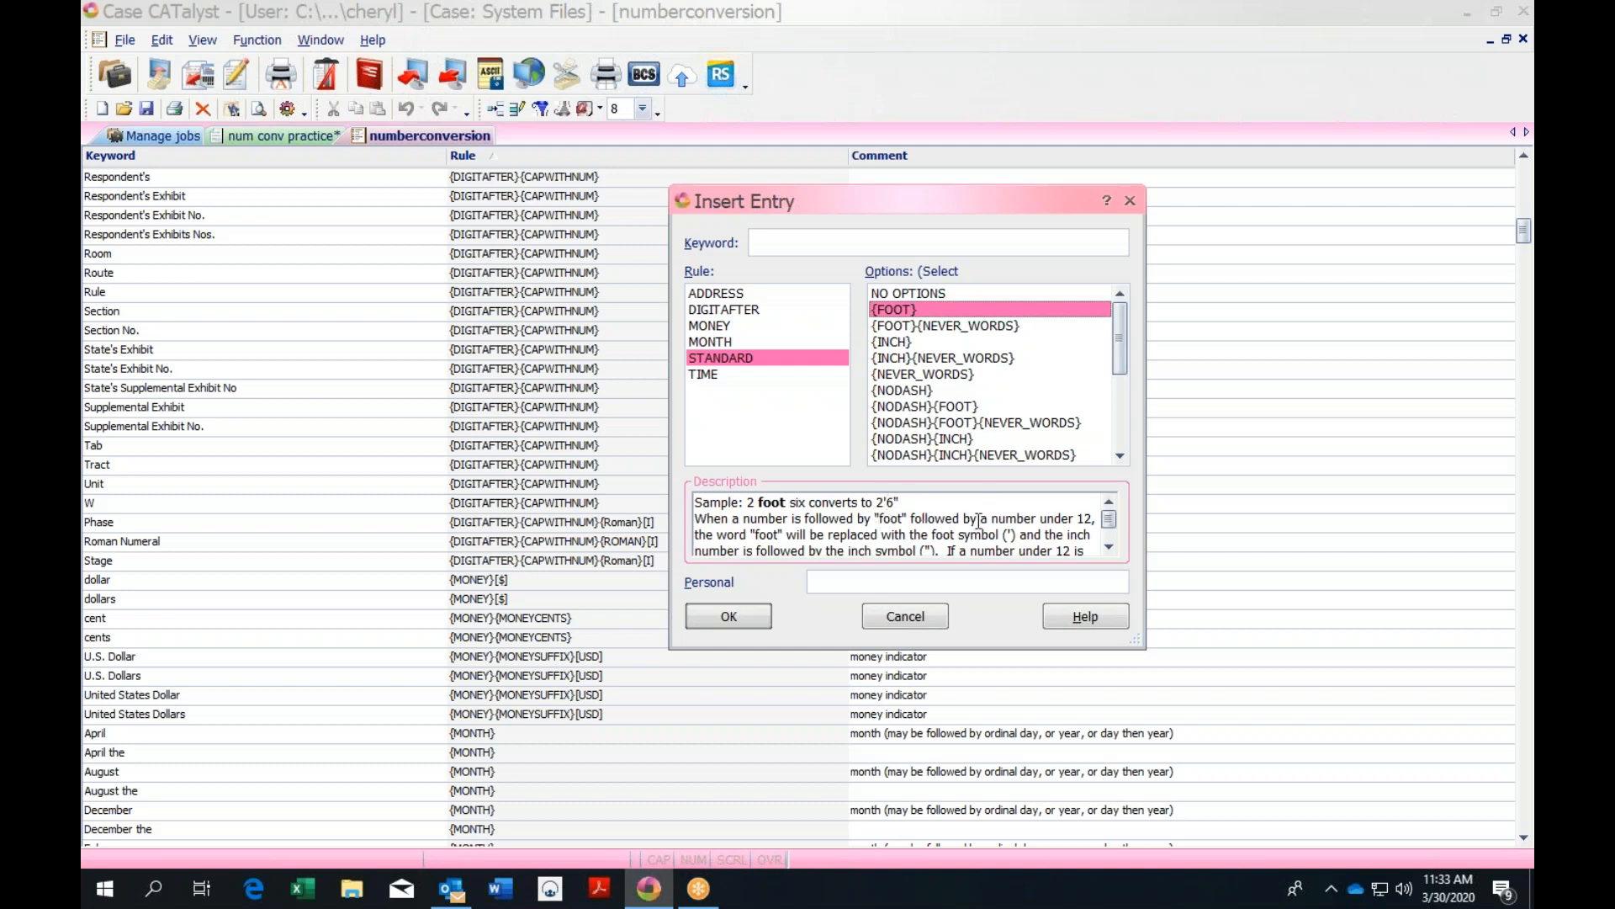
pyautogui.click(897, 348)
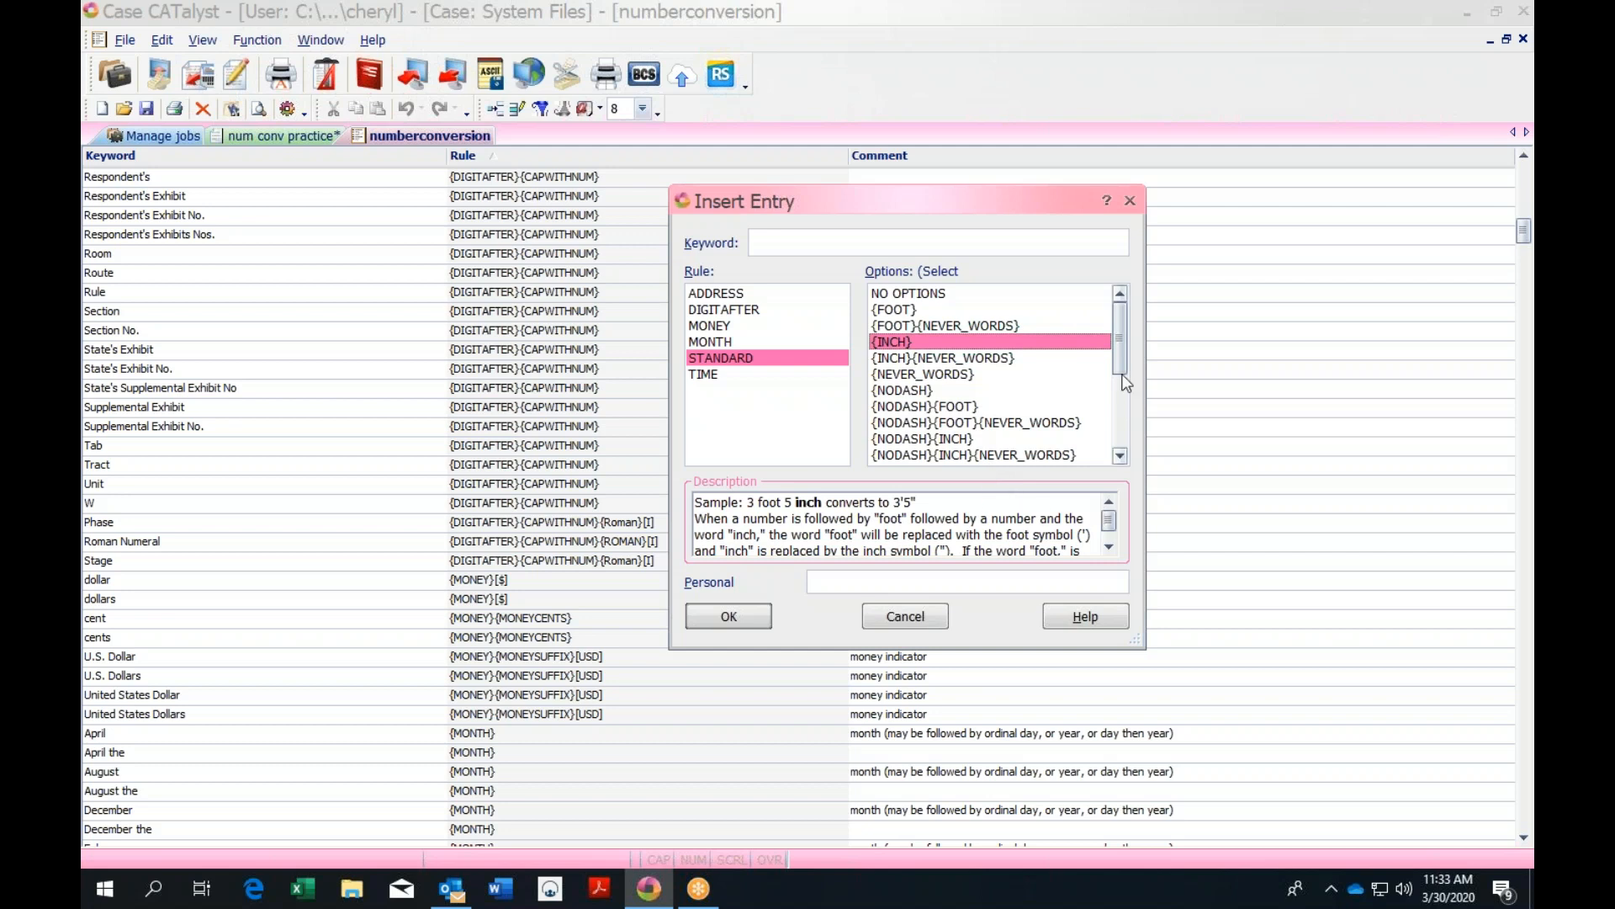
pyautogui.moveTo(1121, 367); pyautogui.dragTo(1122, 452)
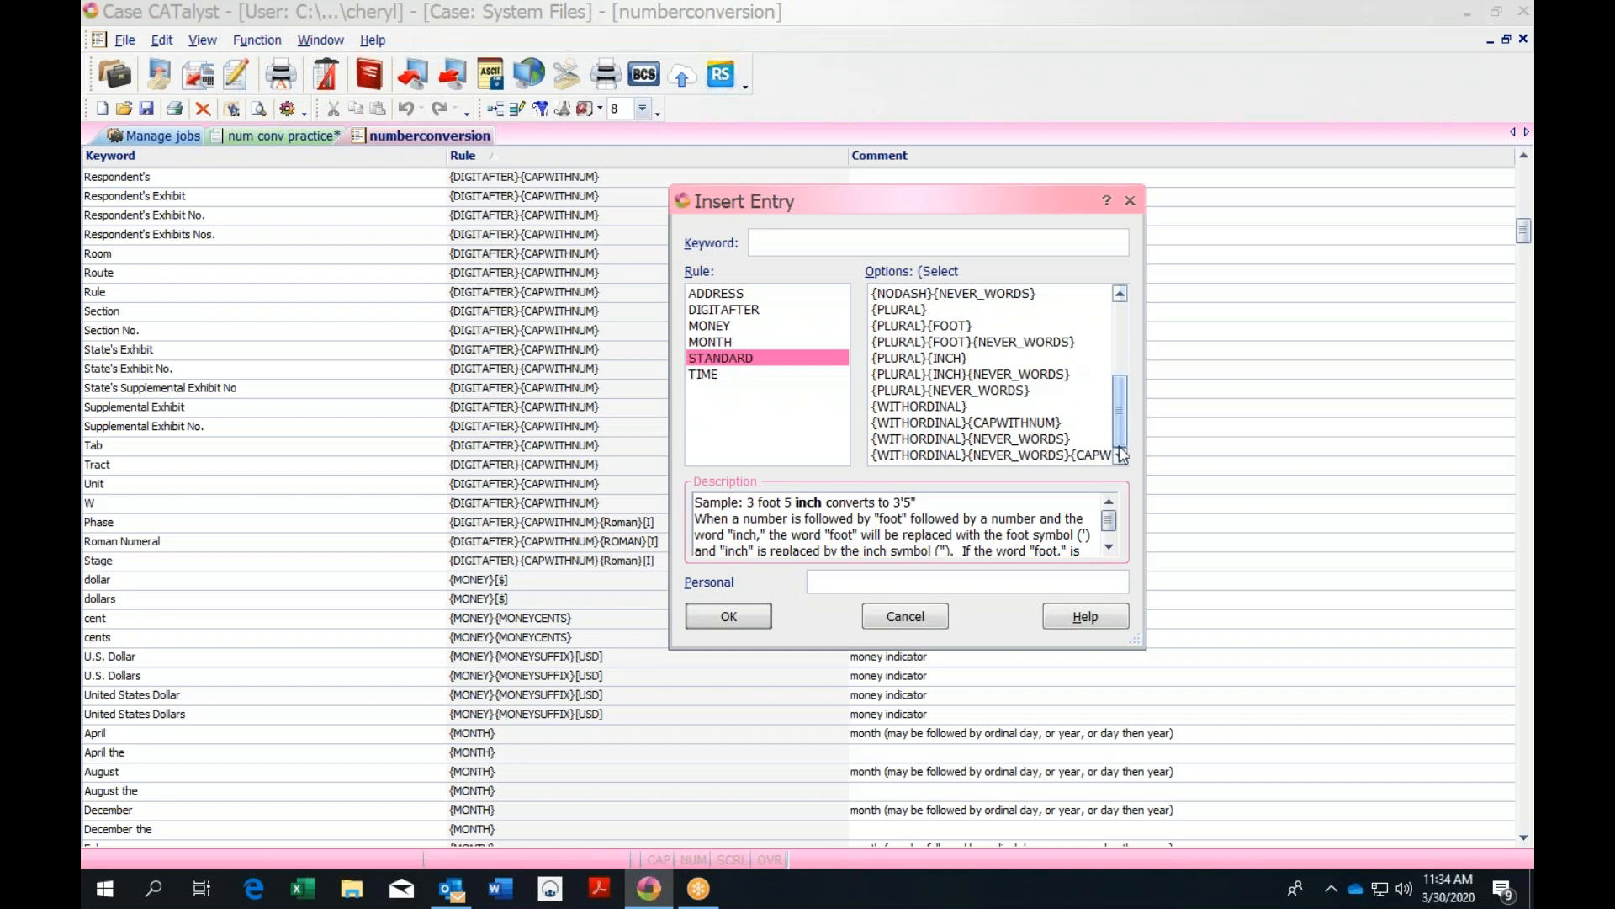
pyautogui.moveTo(1119, 414); pyautogui.dragTo(1118, 342)
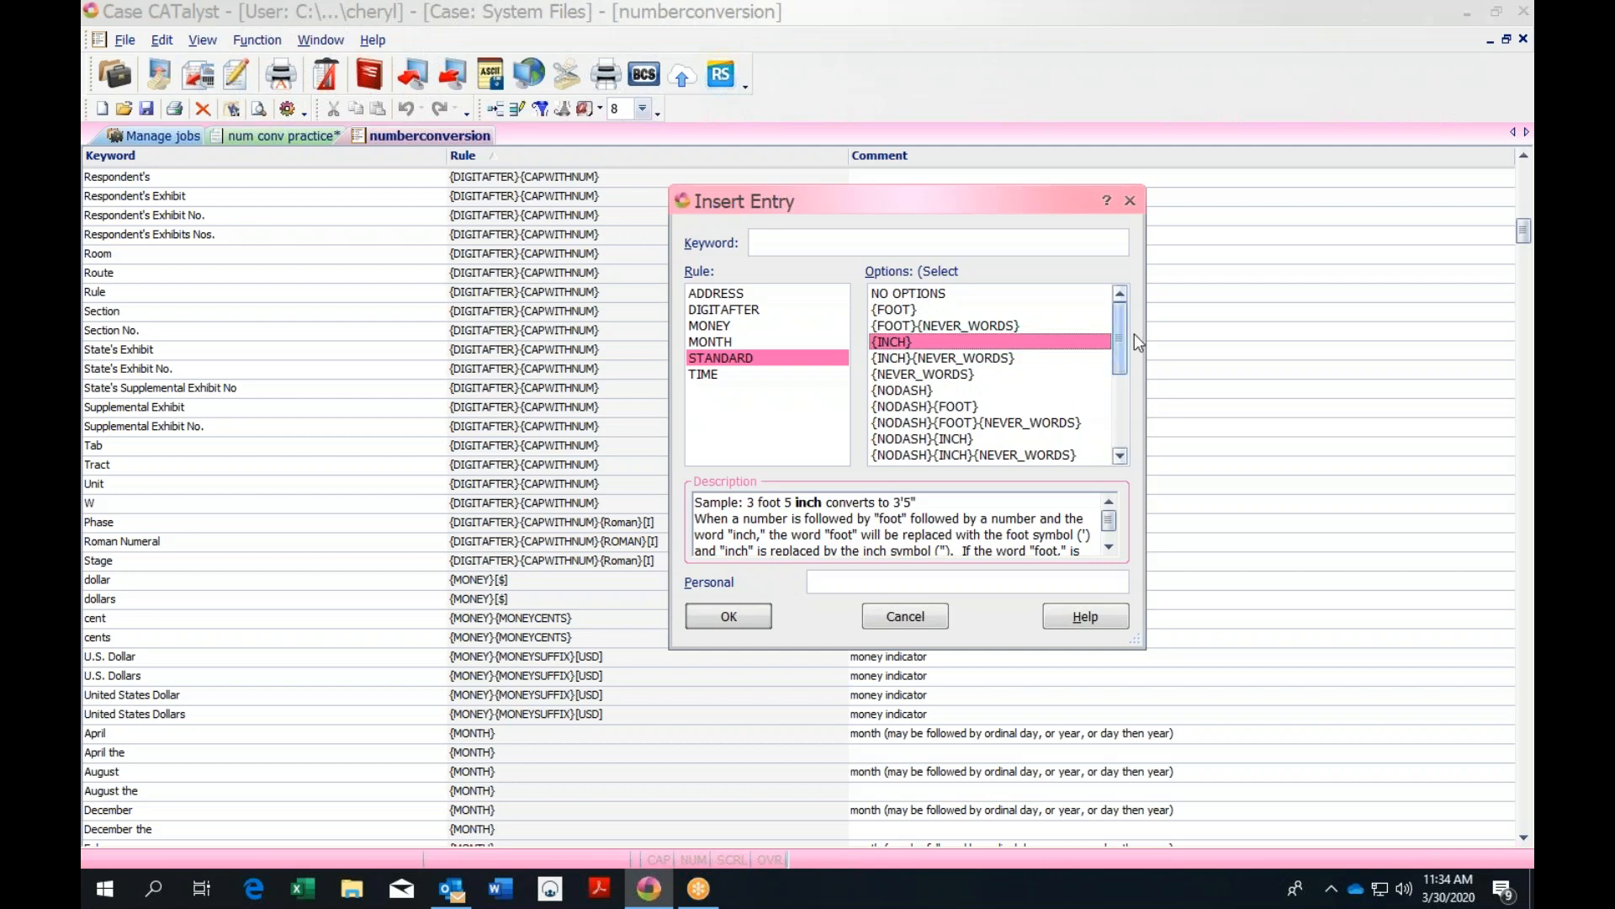
pyautogui.click(1130, 201)
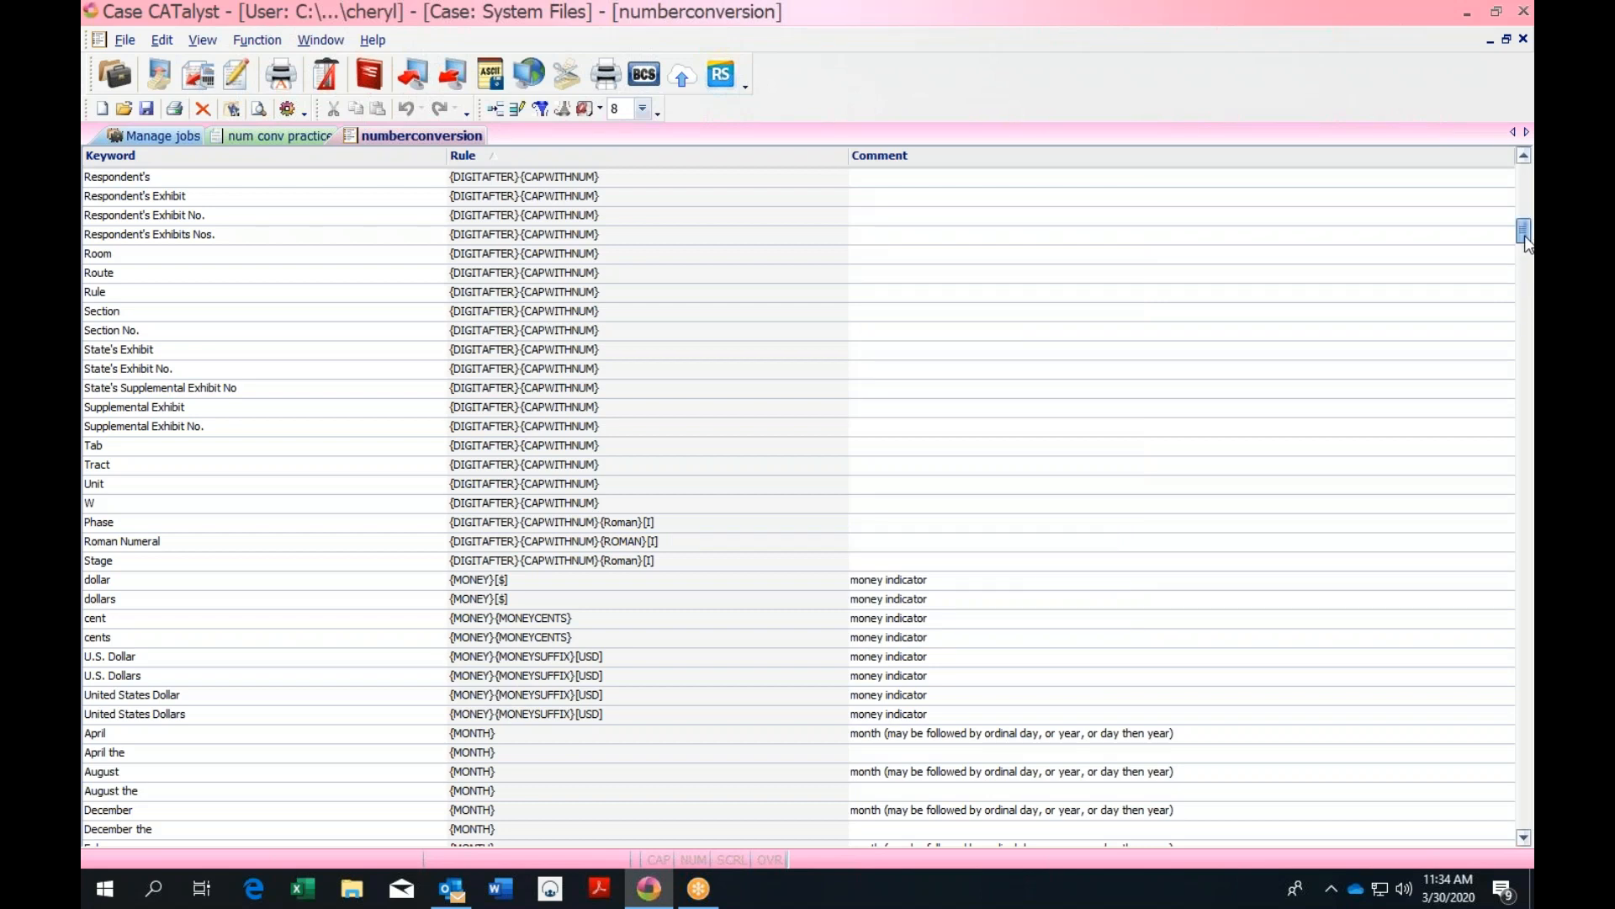
pyautogui.click(468, 738)
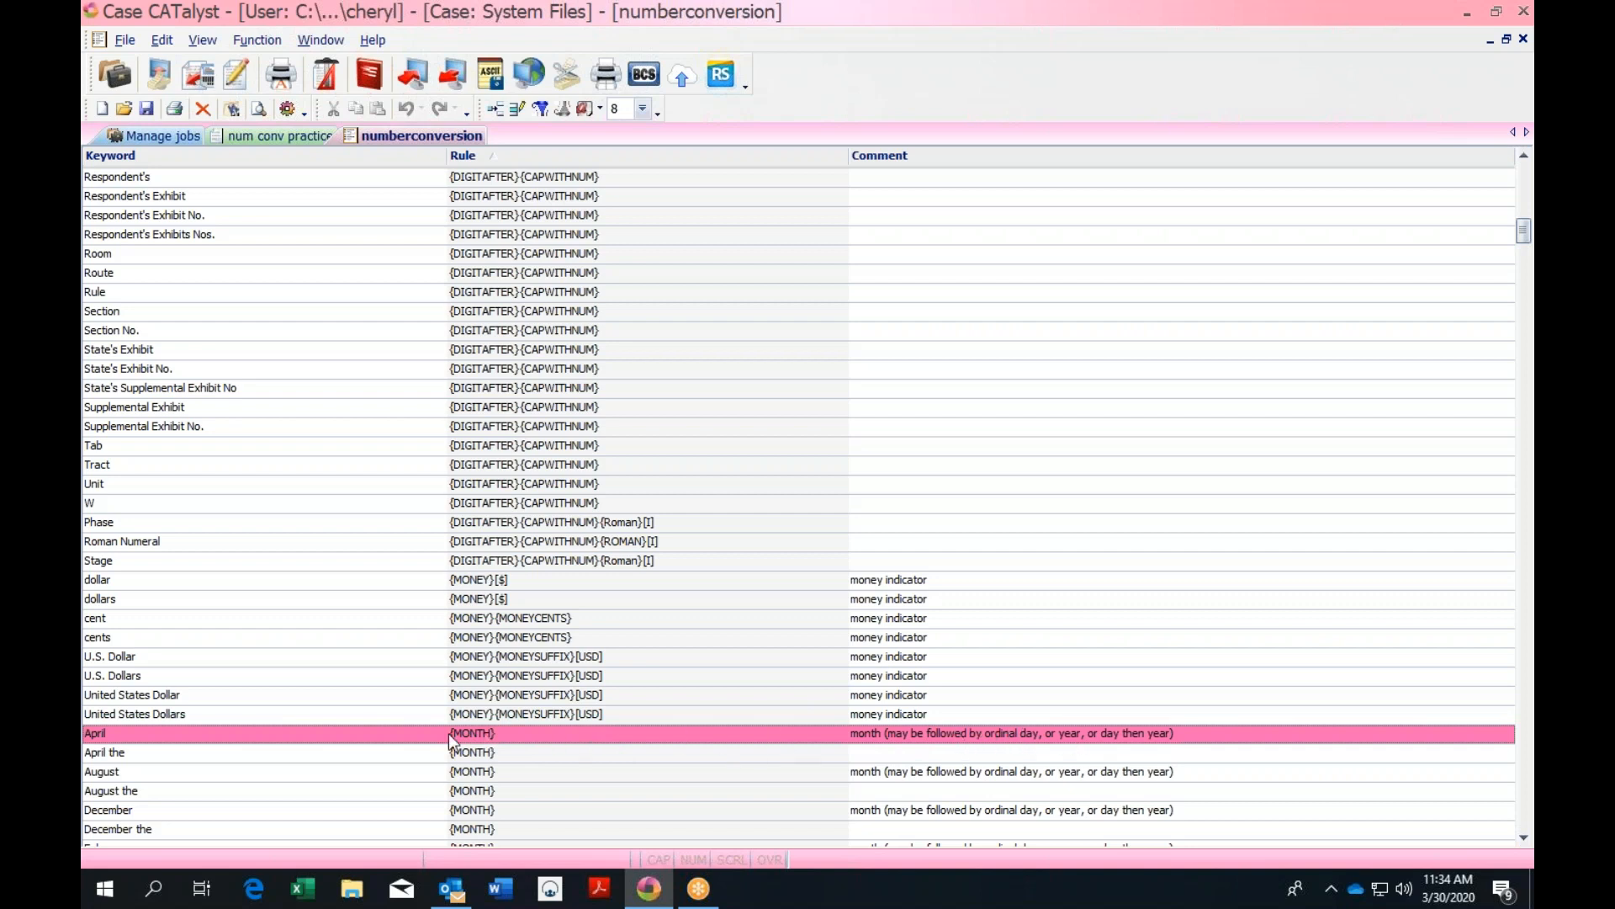
pyautogui.doubleClick(630, 734)
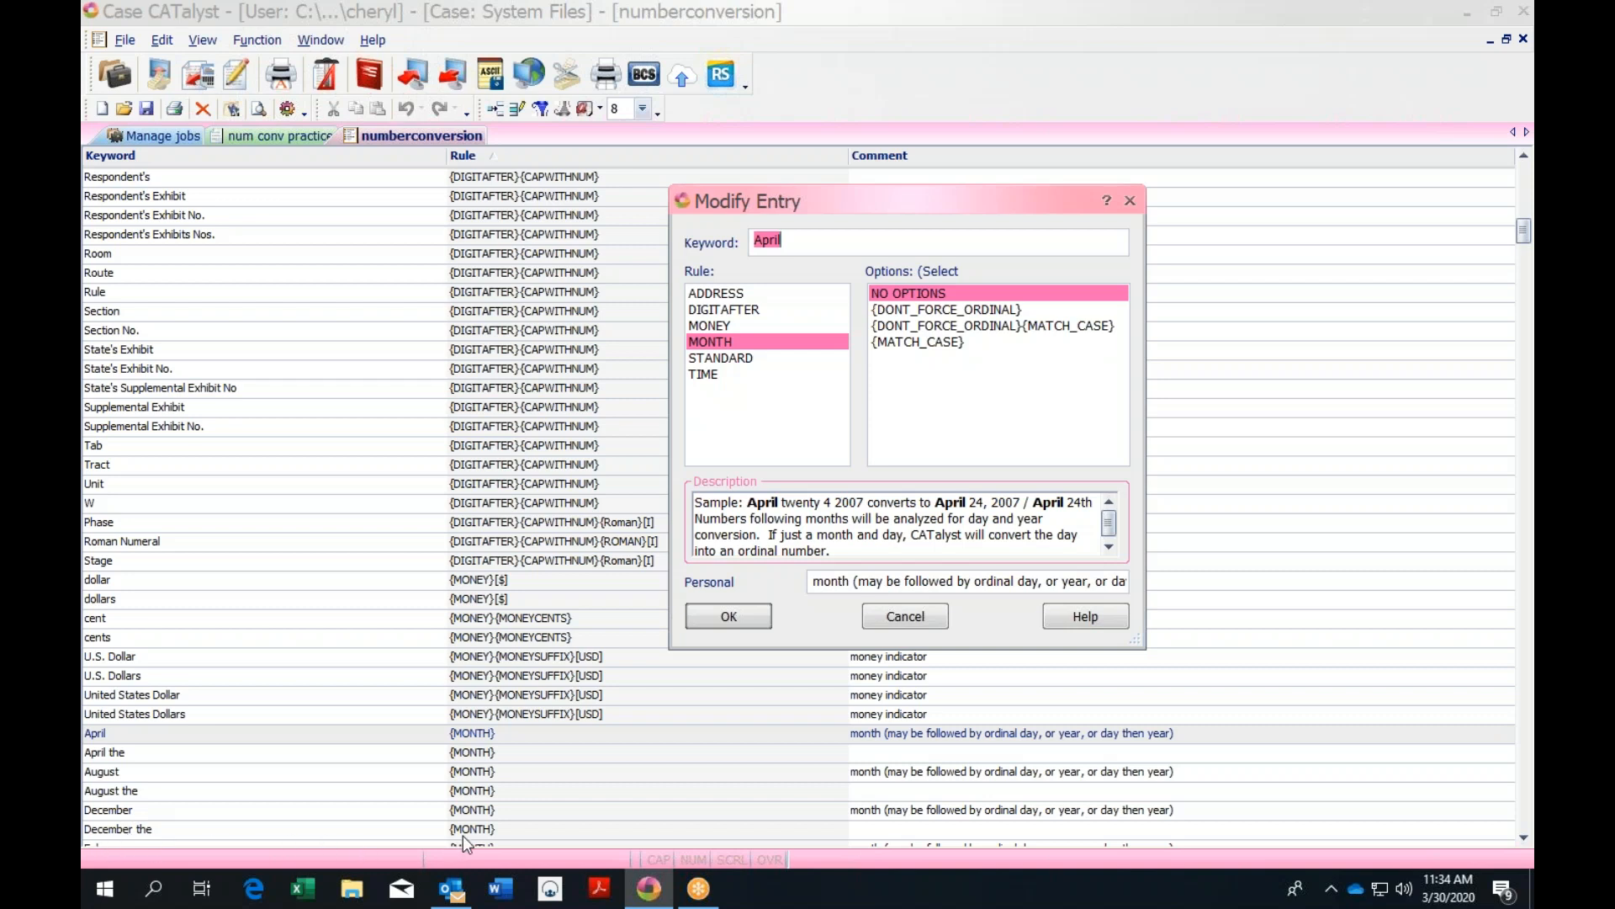
pyautogui.click(906, 617)
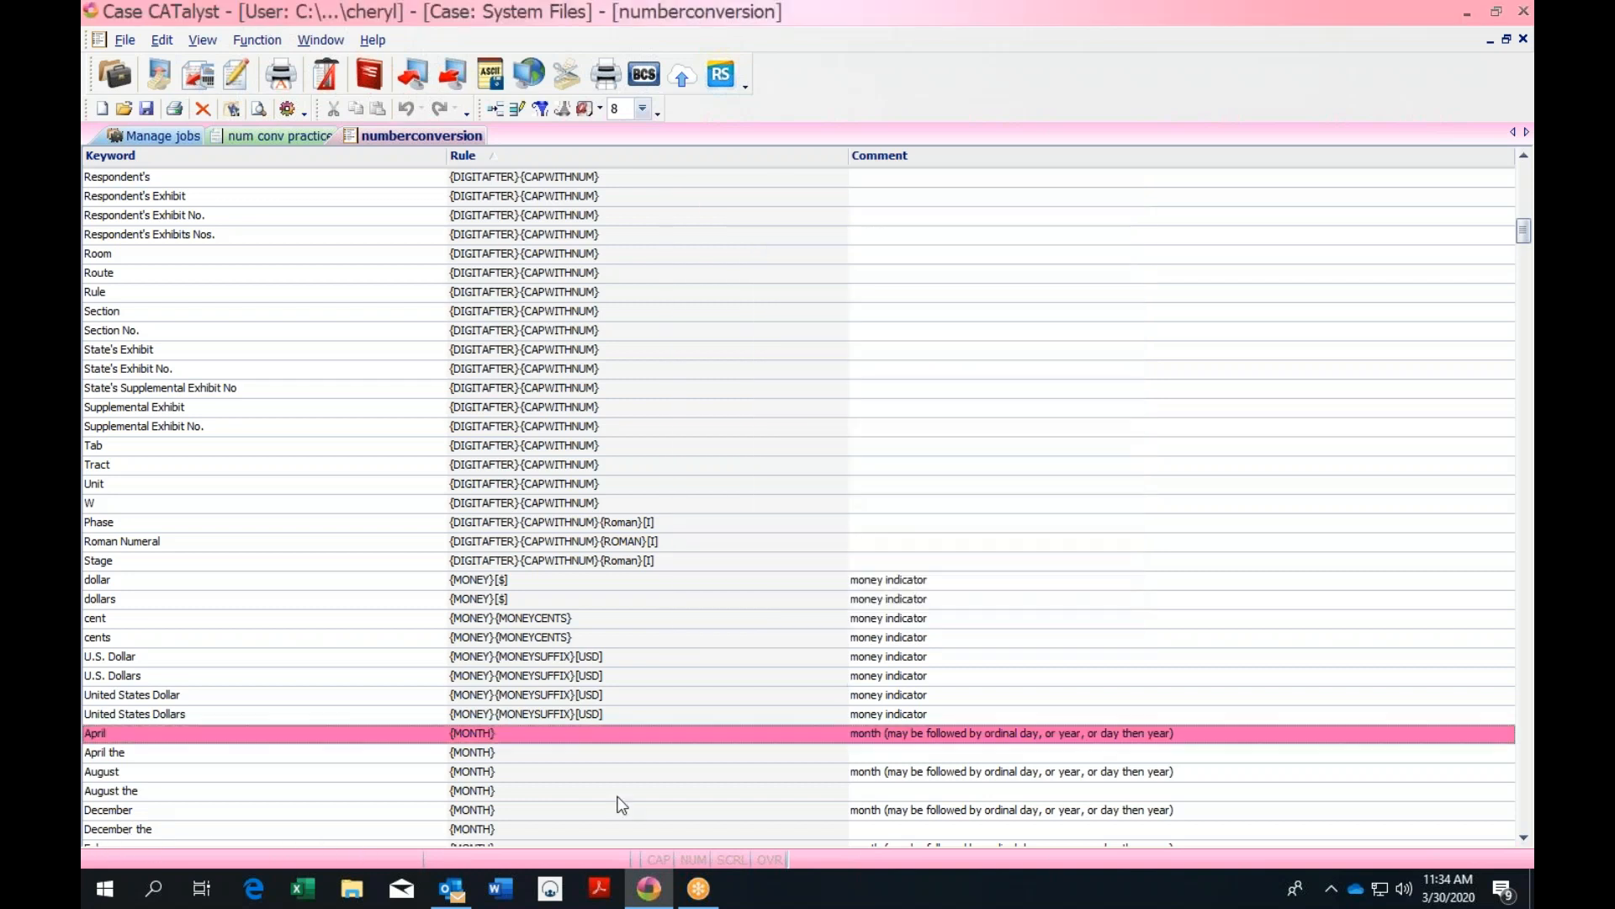
pyautogui.doubleClick(498, 831)
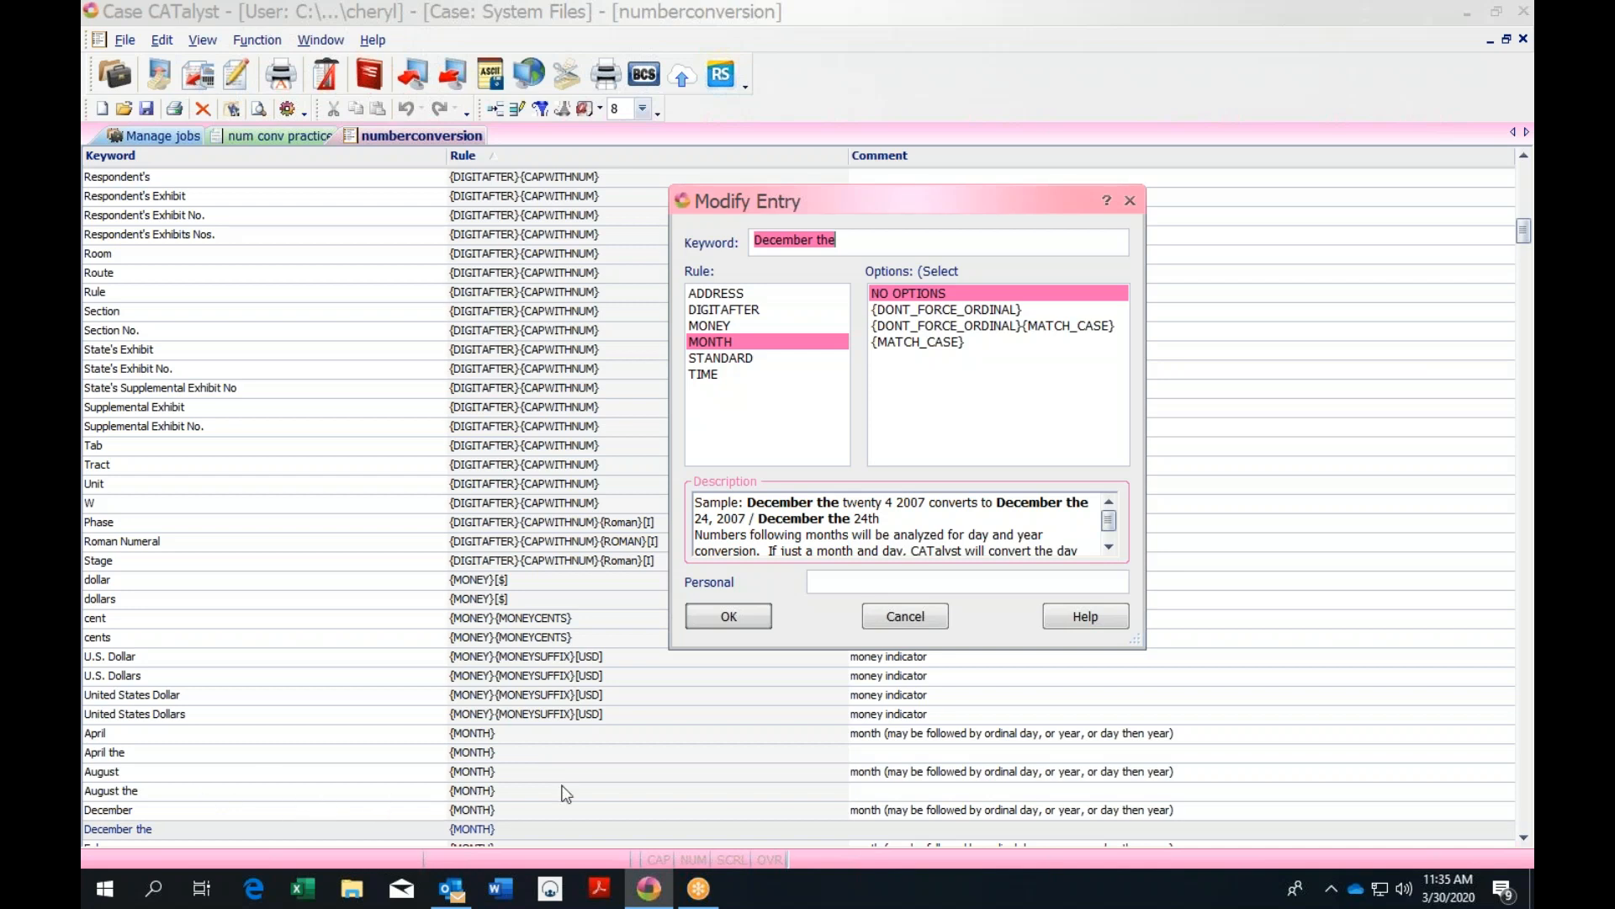
pyautogui.click(905, 616)
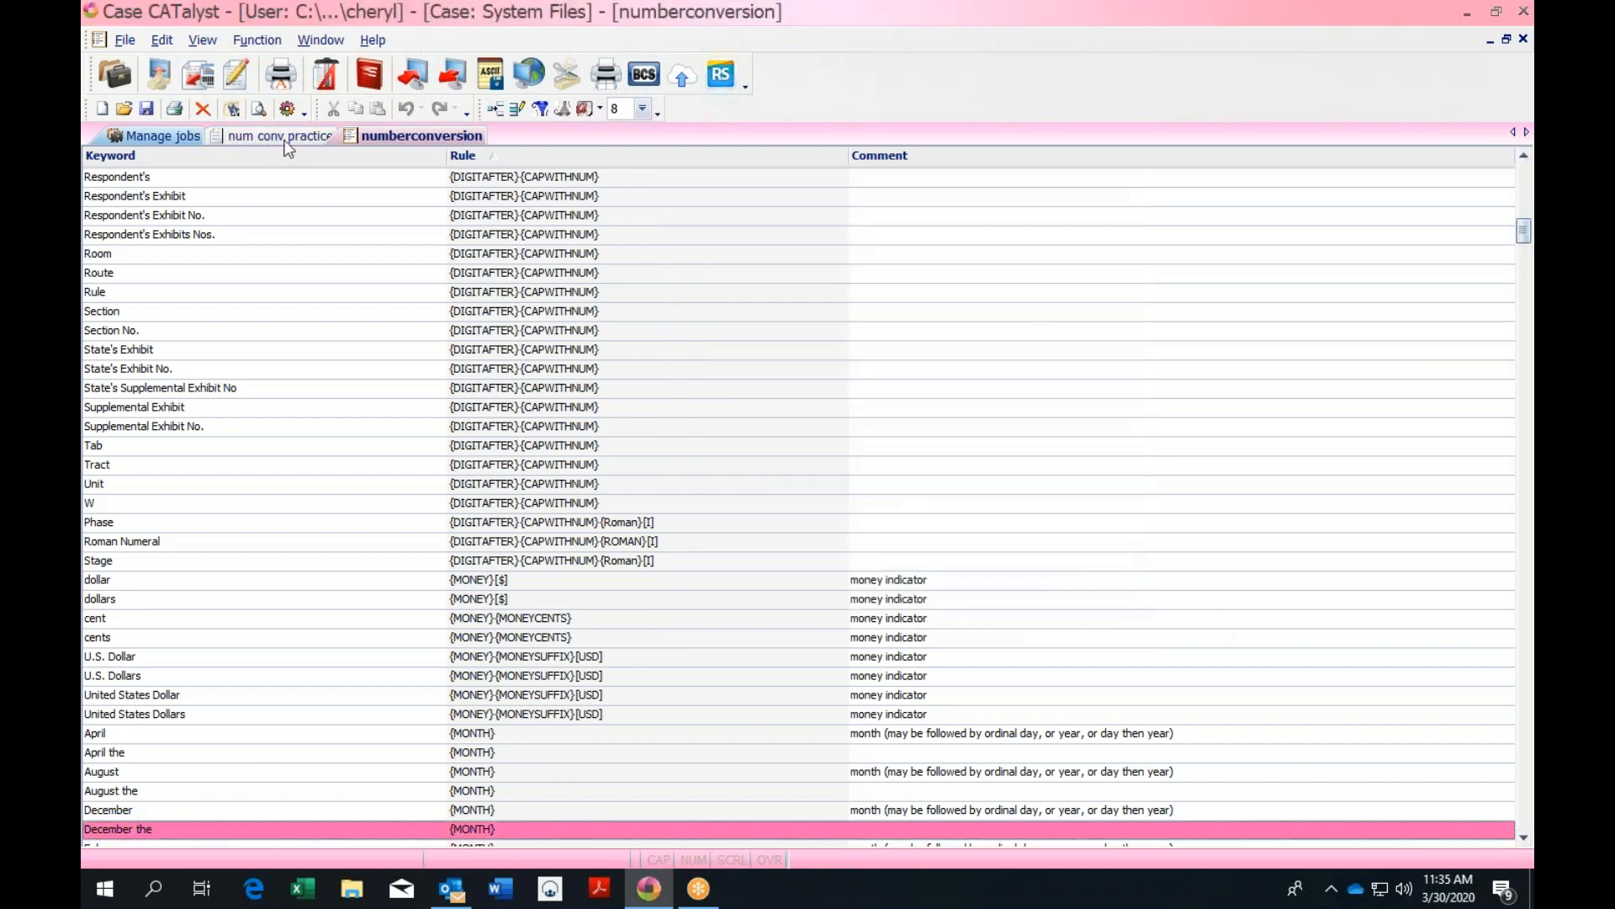
# Close the numberconversion table, review the Translate options, and close both dialogs without translating
pyautogui.click(1523, 38)
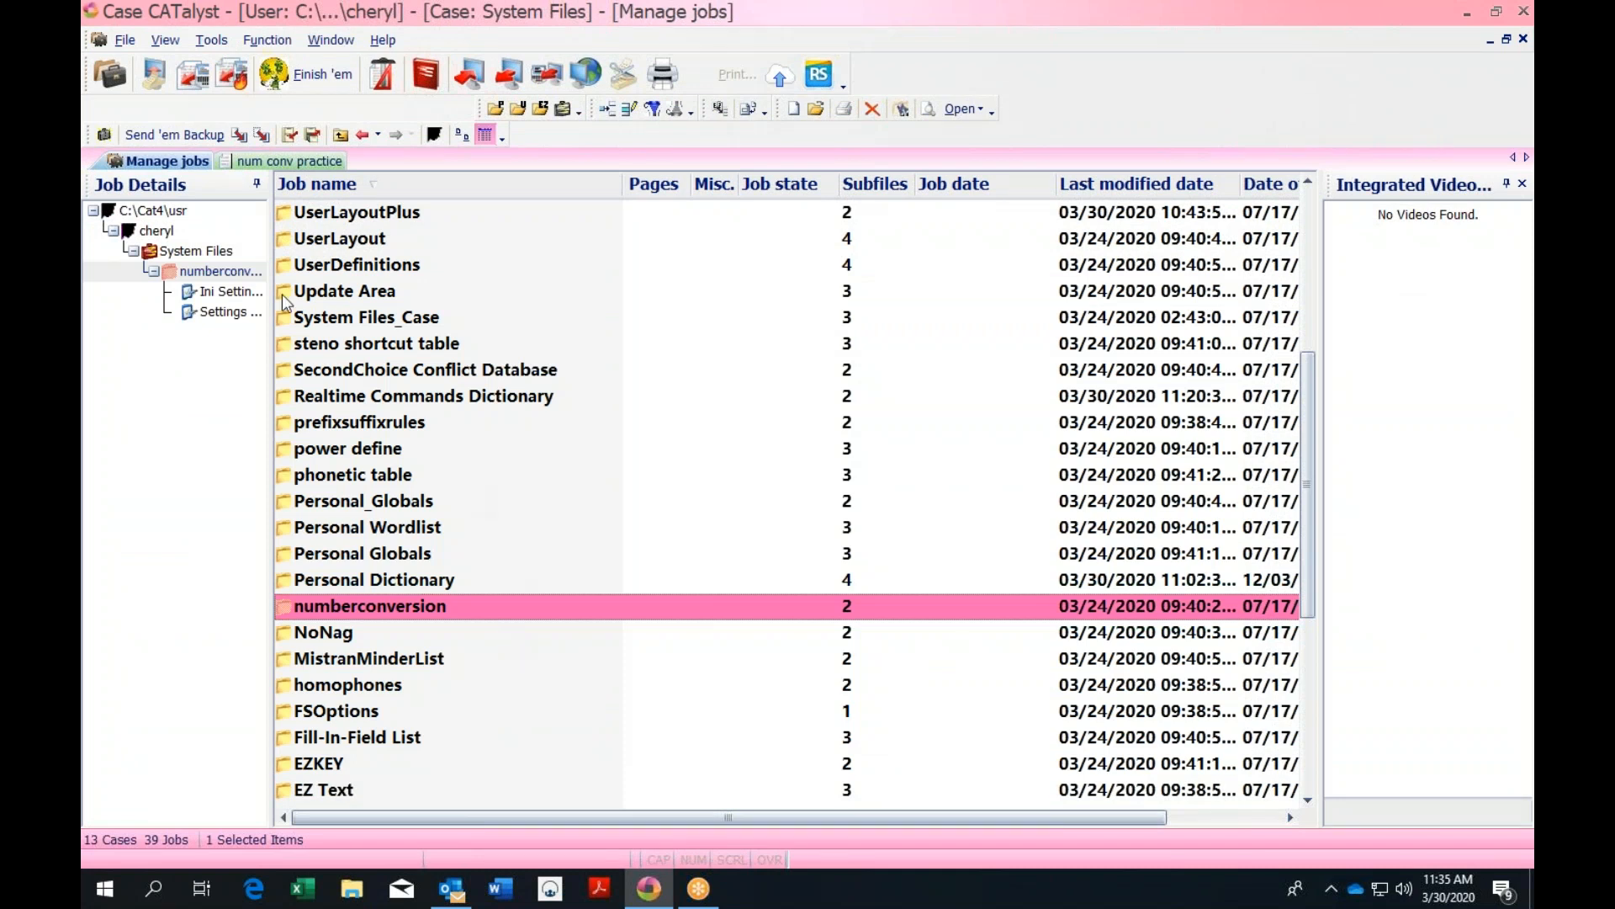
pyautogui.click(192, 74)
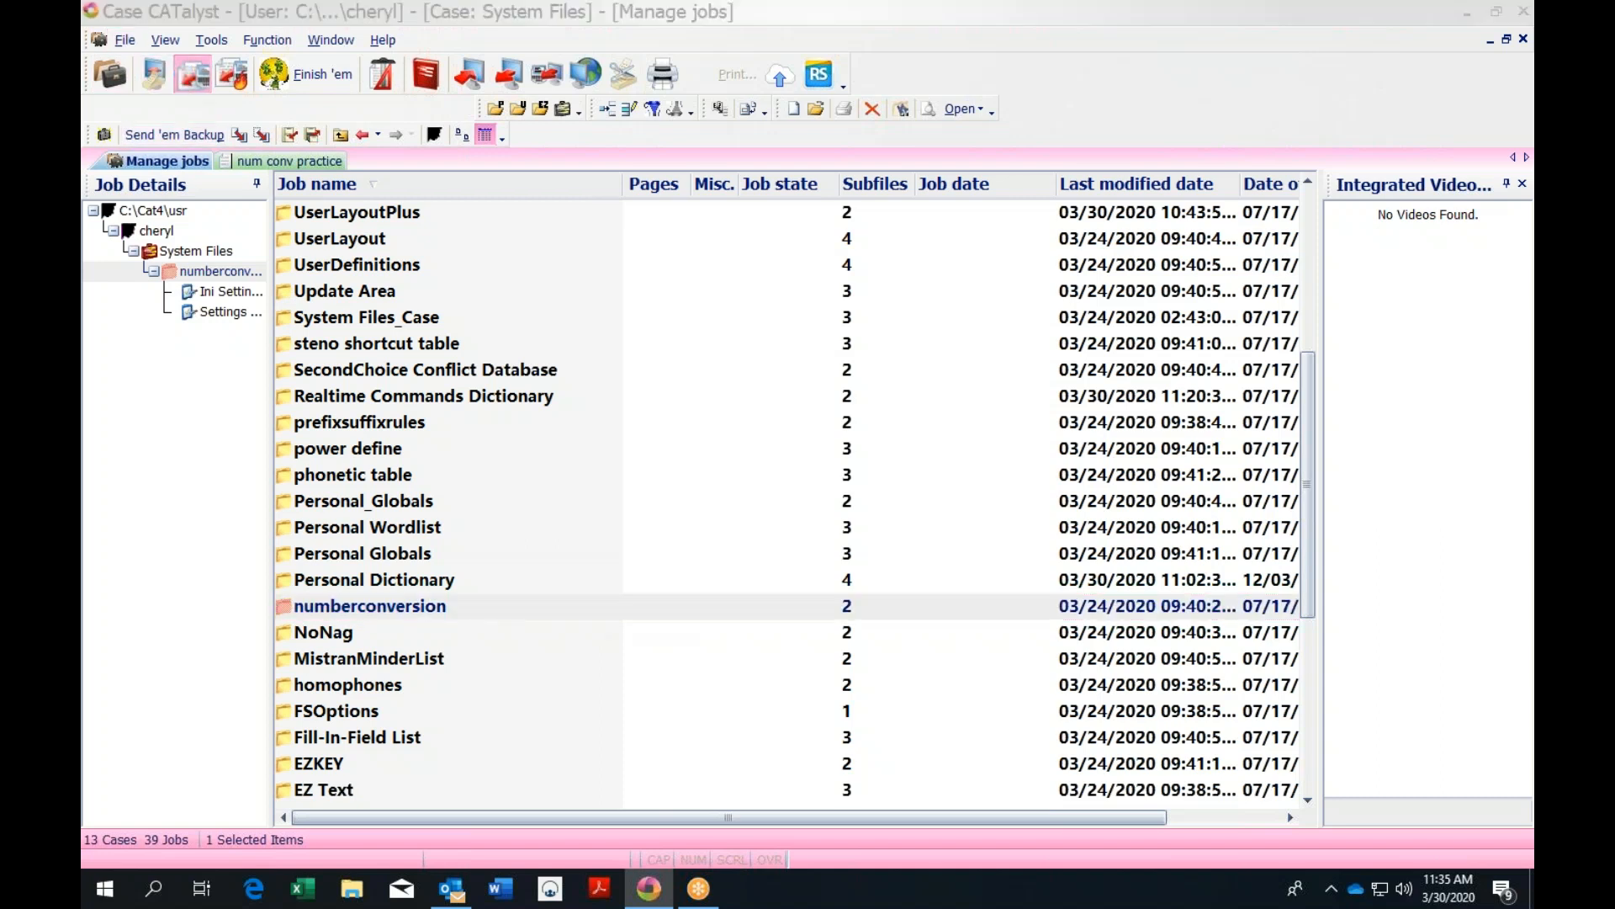
pyautogui.click(603, 737)
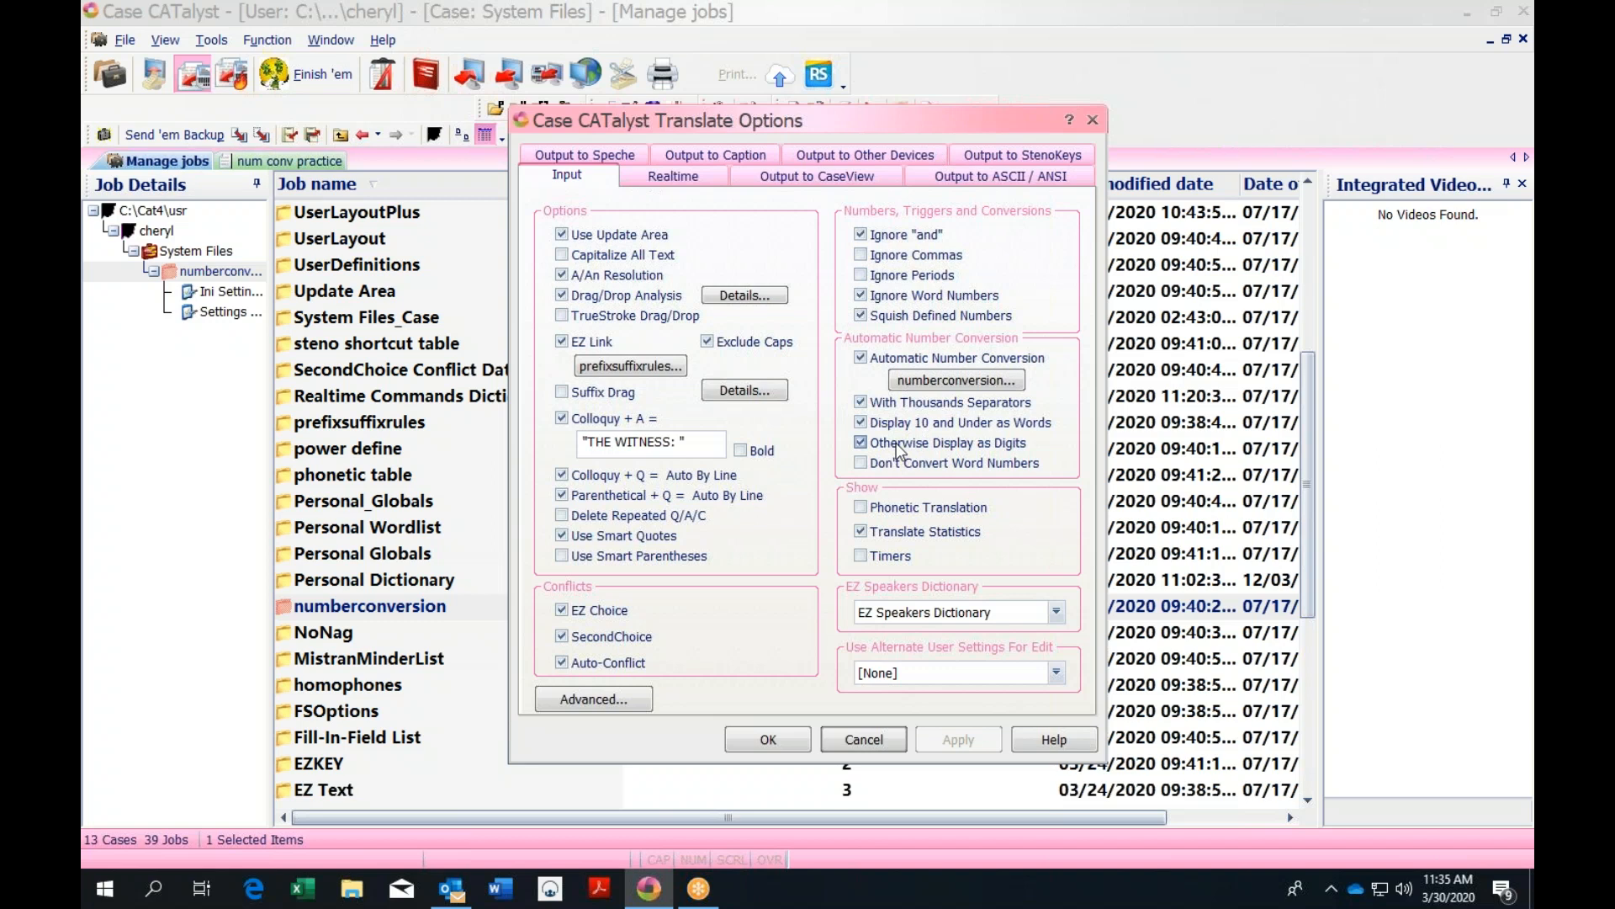
pyautogui.click(1093, 123)
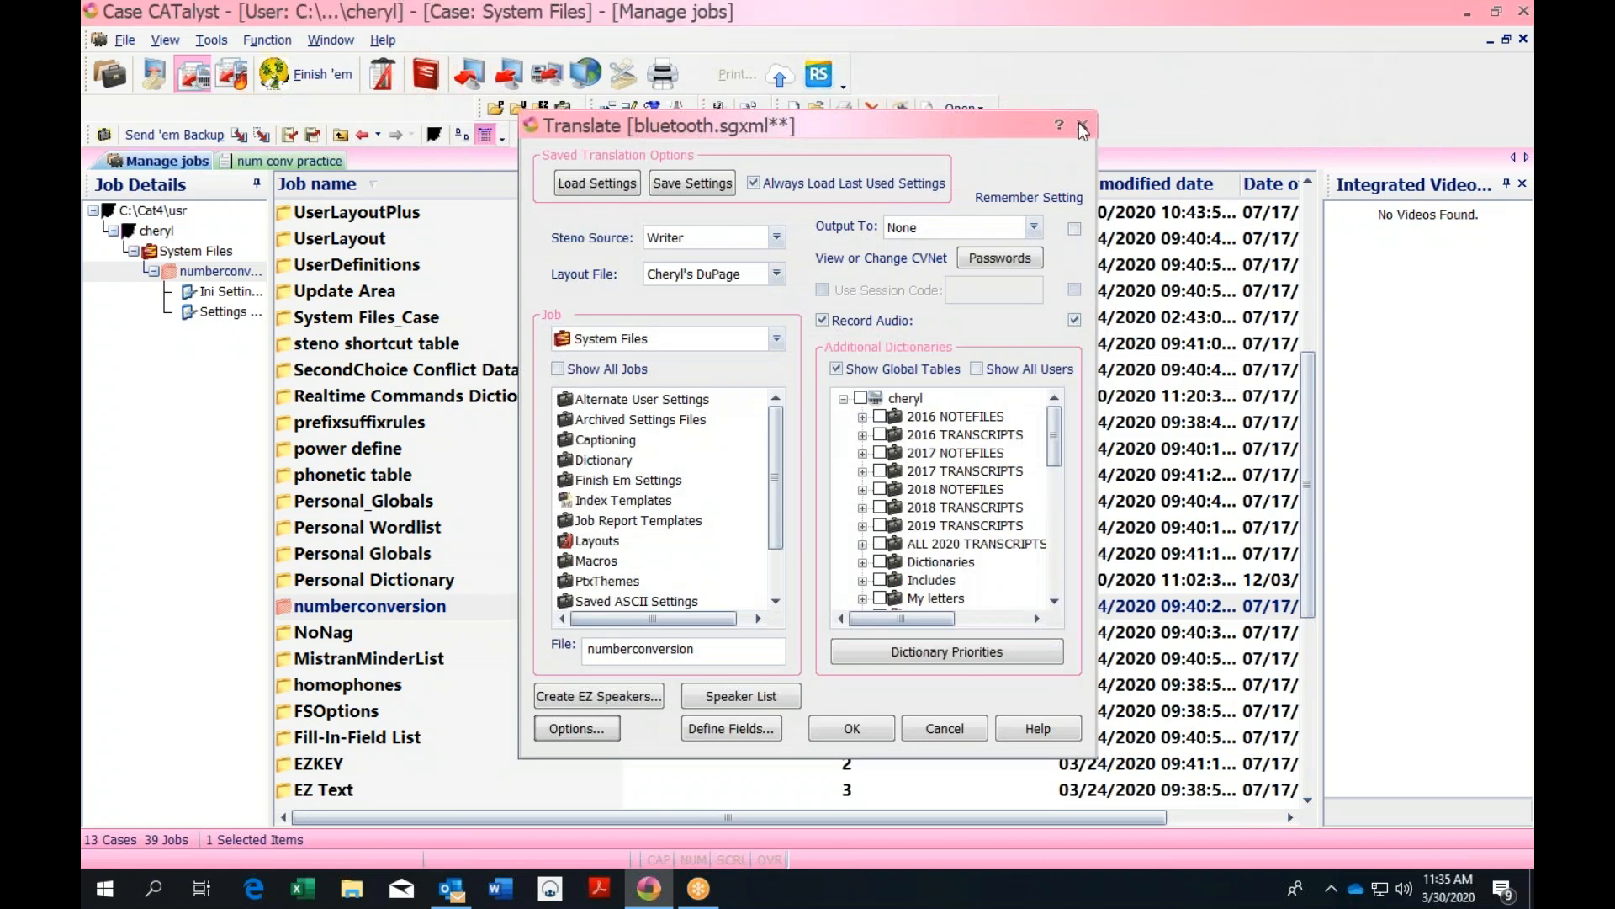
pyautogui.click(1082, 127)
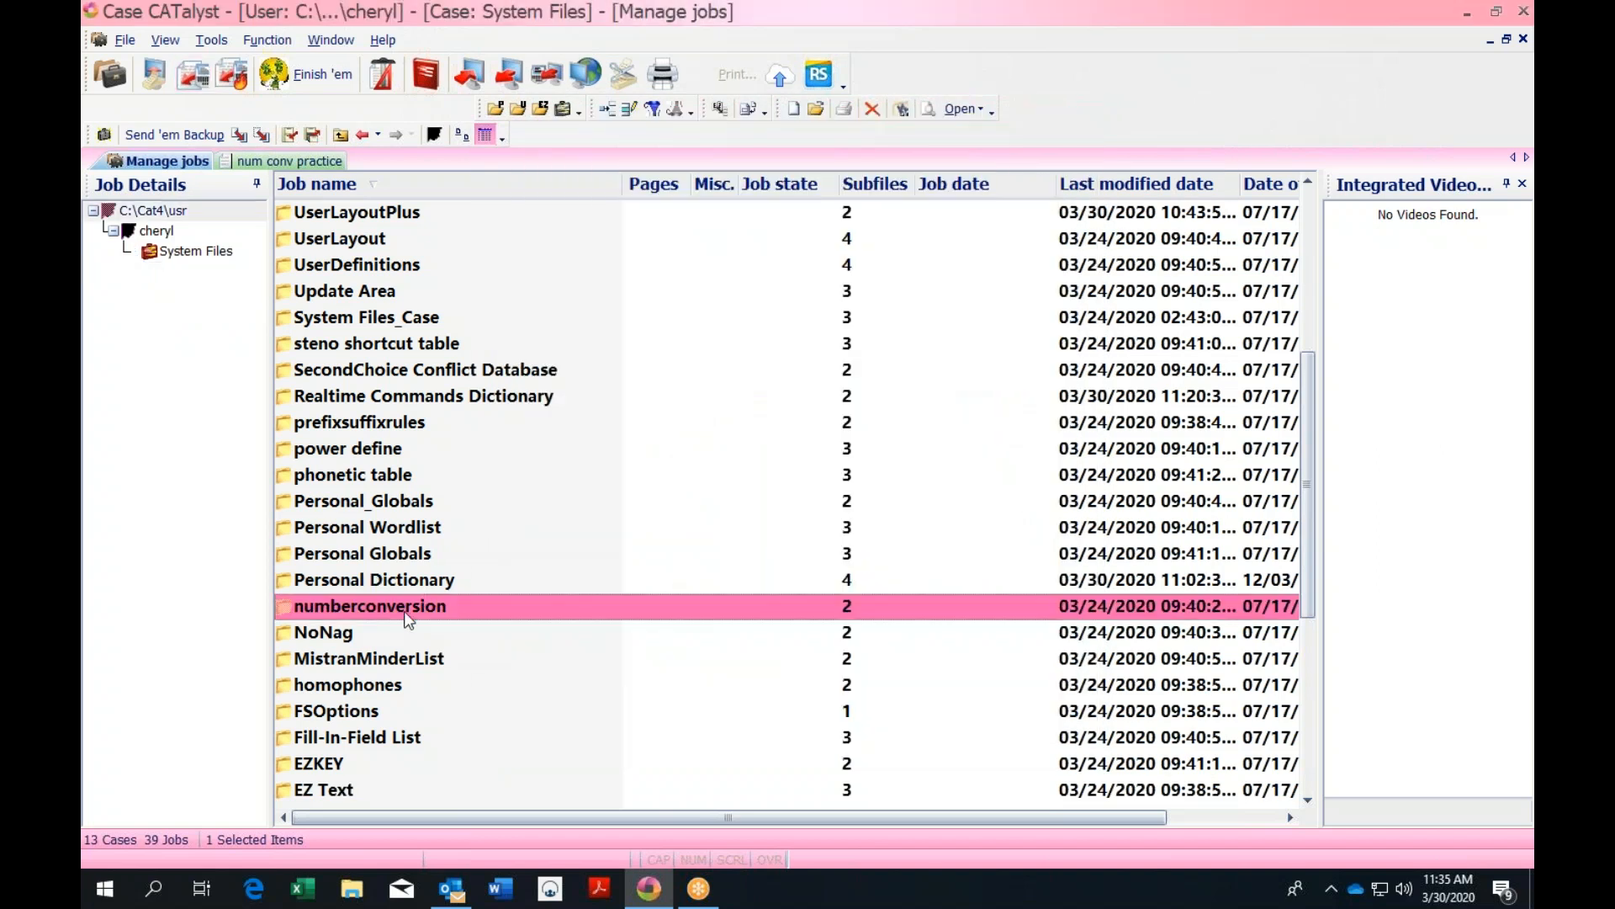
pyautogui.doubleClick(492, 604)
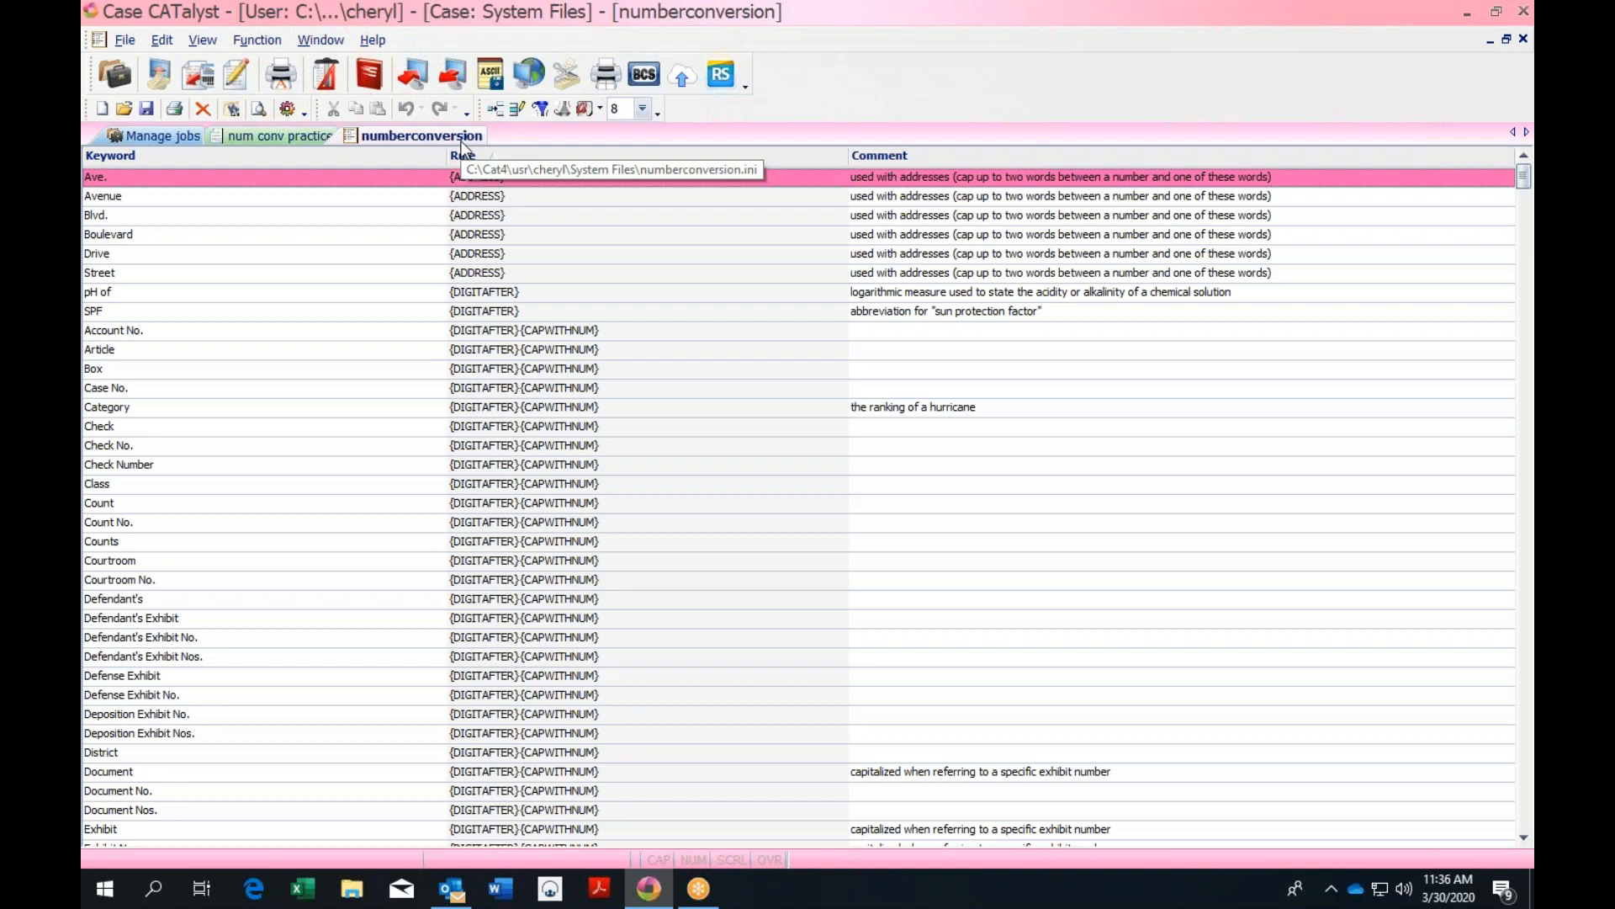
pyautogui.click(1524, 40)
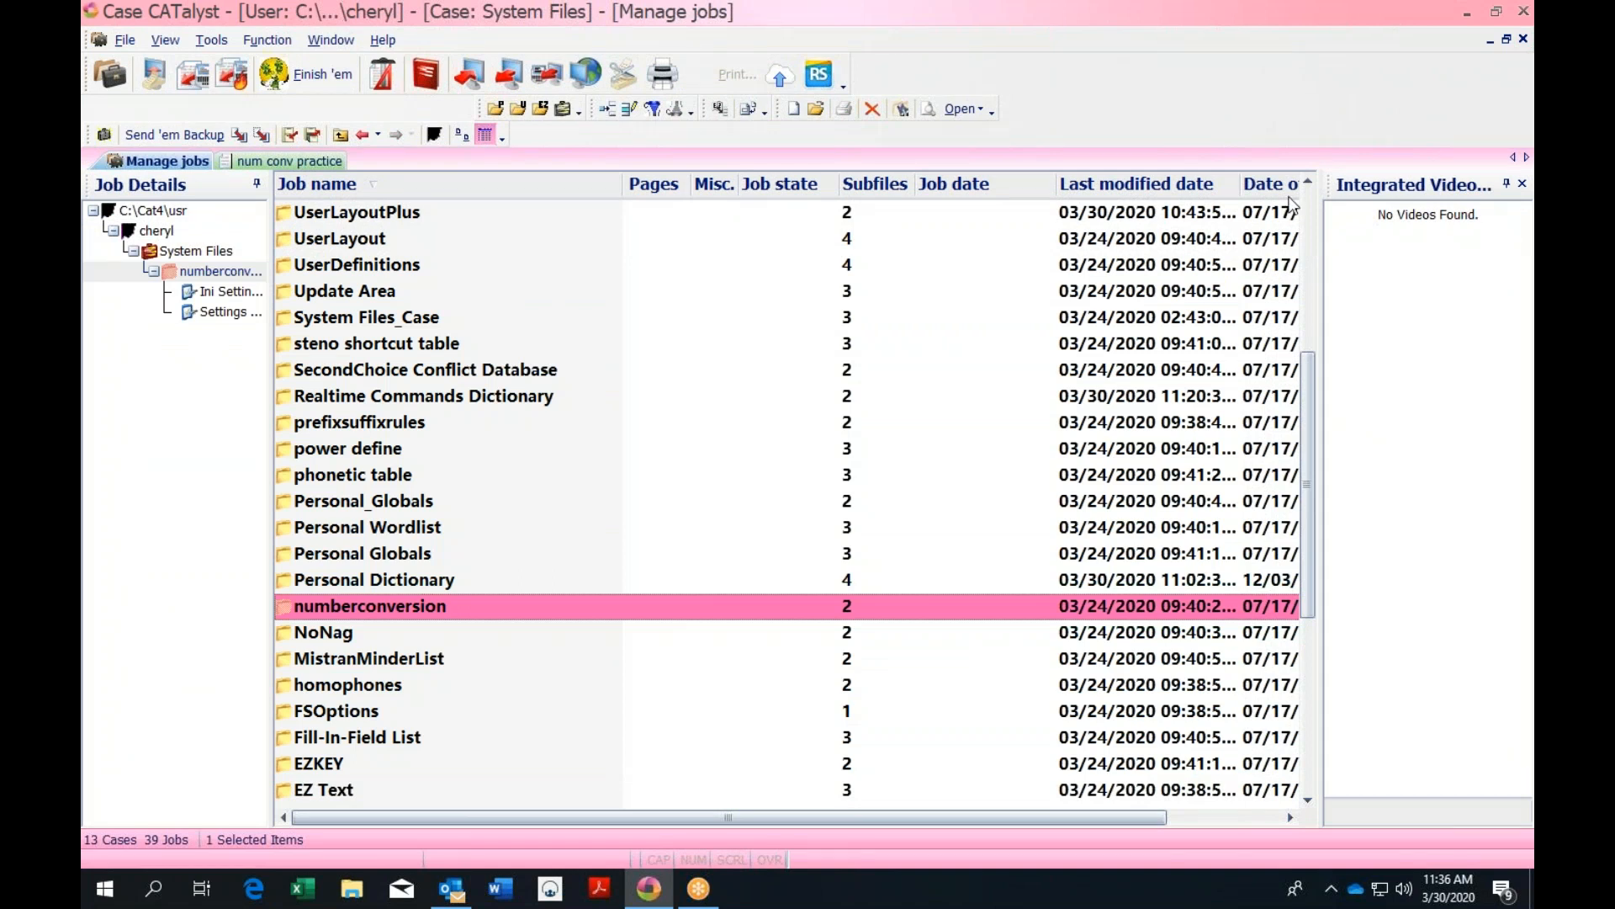
# Write the salary sentence on line 6 so it converts to 'Her salary is $52,413.28.'
pyautogui.click(289, 161)
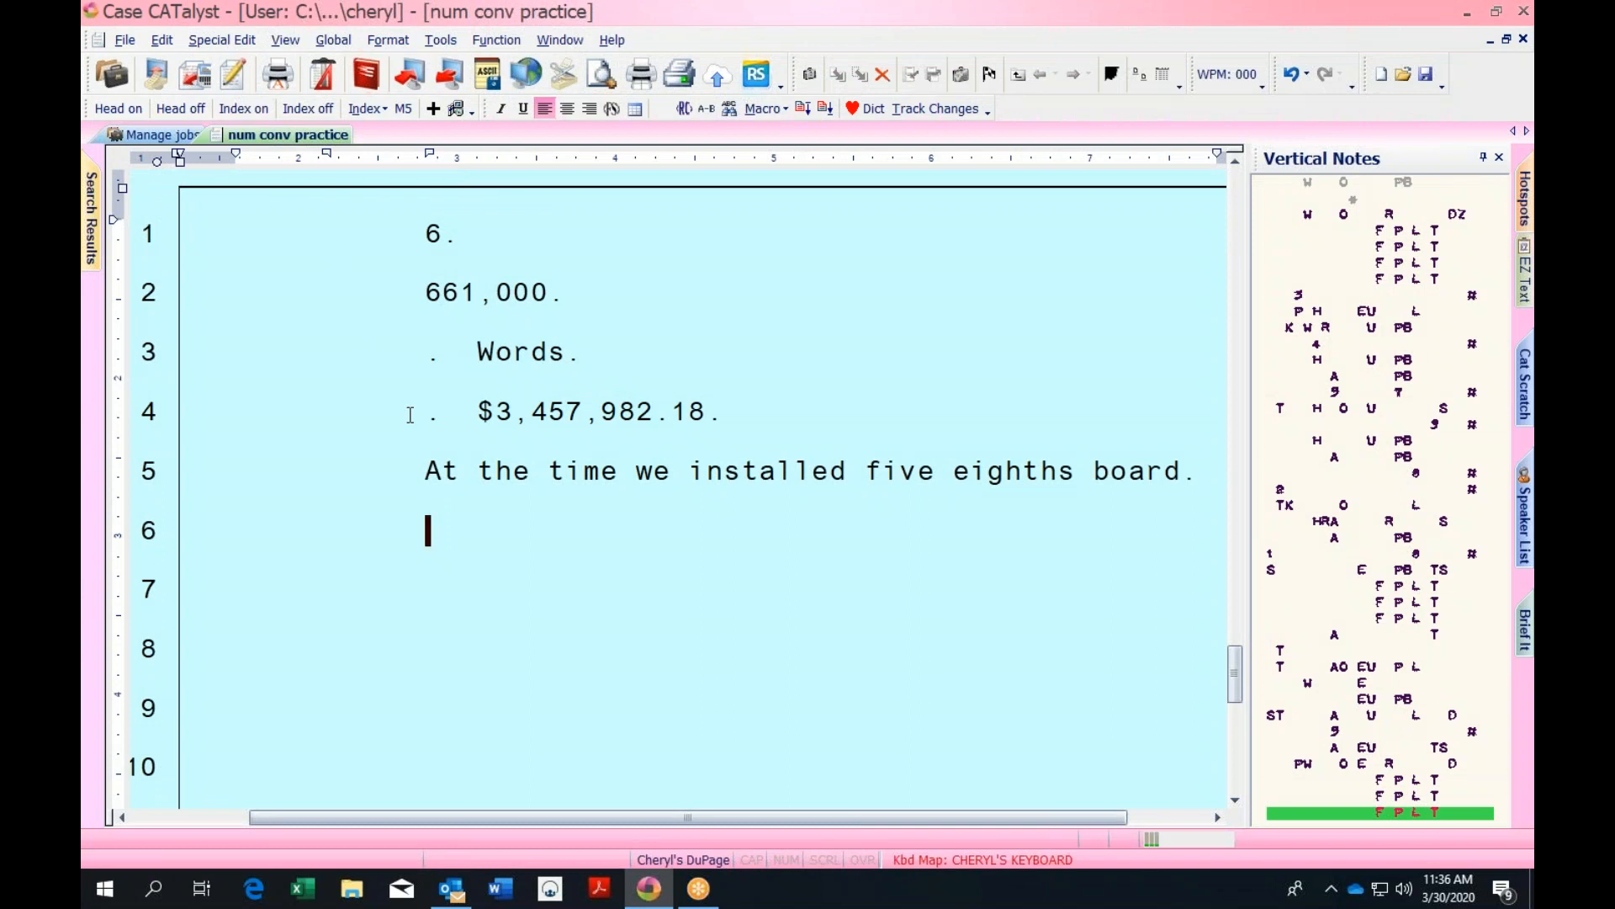
pyautogui.write('.')
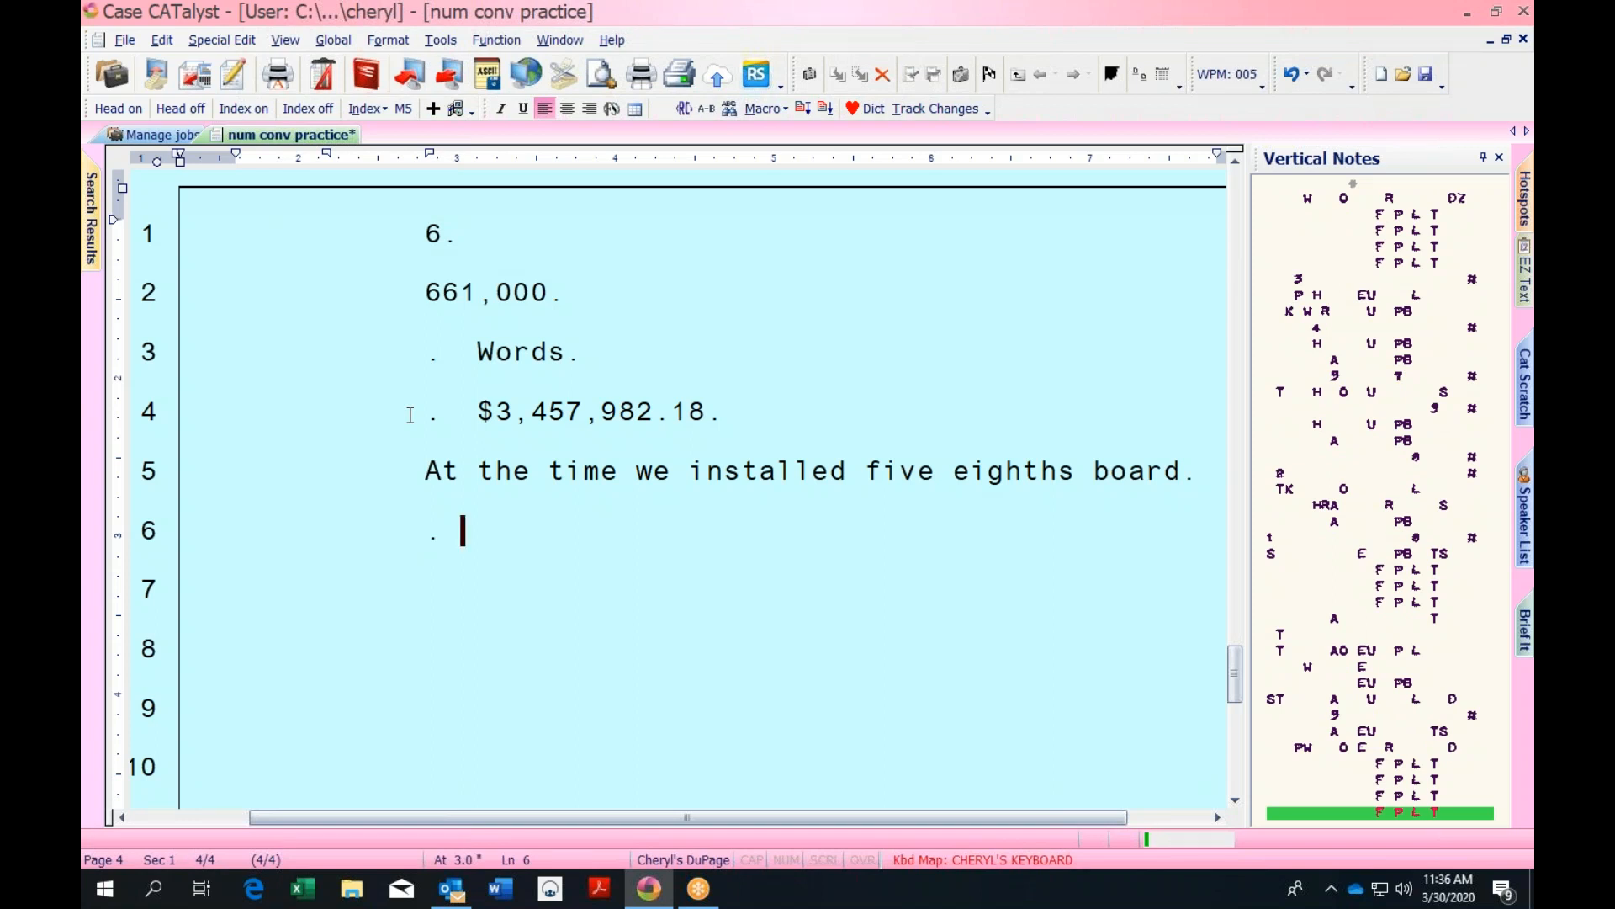
pyautogui.write('Her salary')
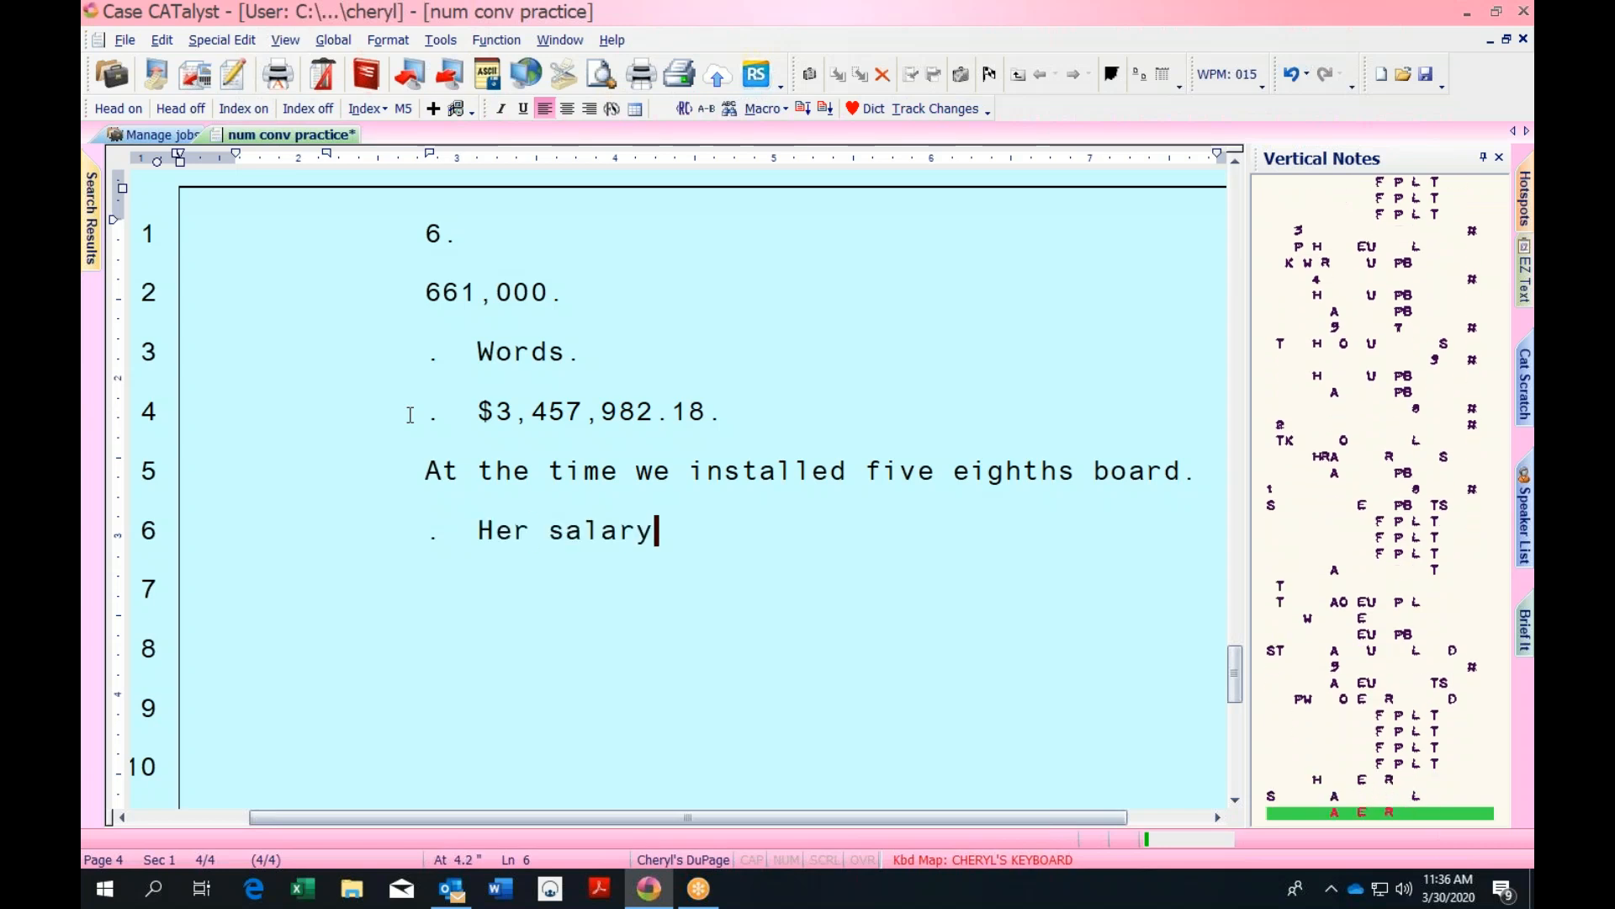
pyautogui.write(' is 52 thousand')
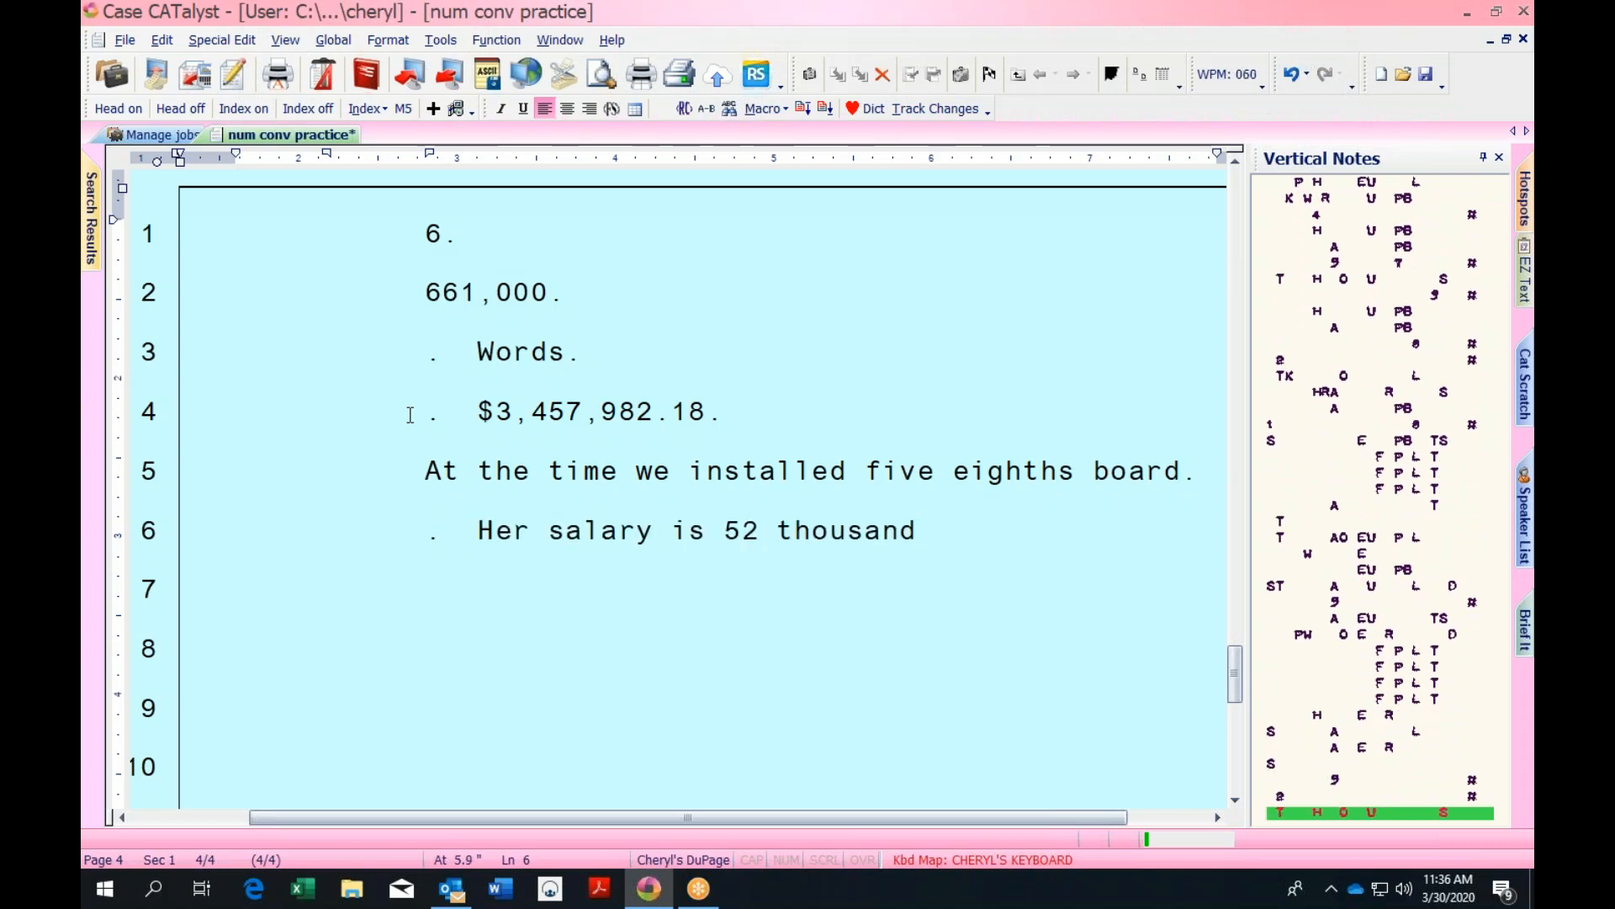
pyautogui.write(' 4 hundred and')
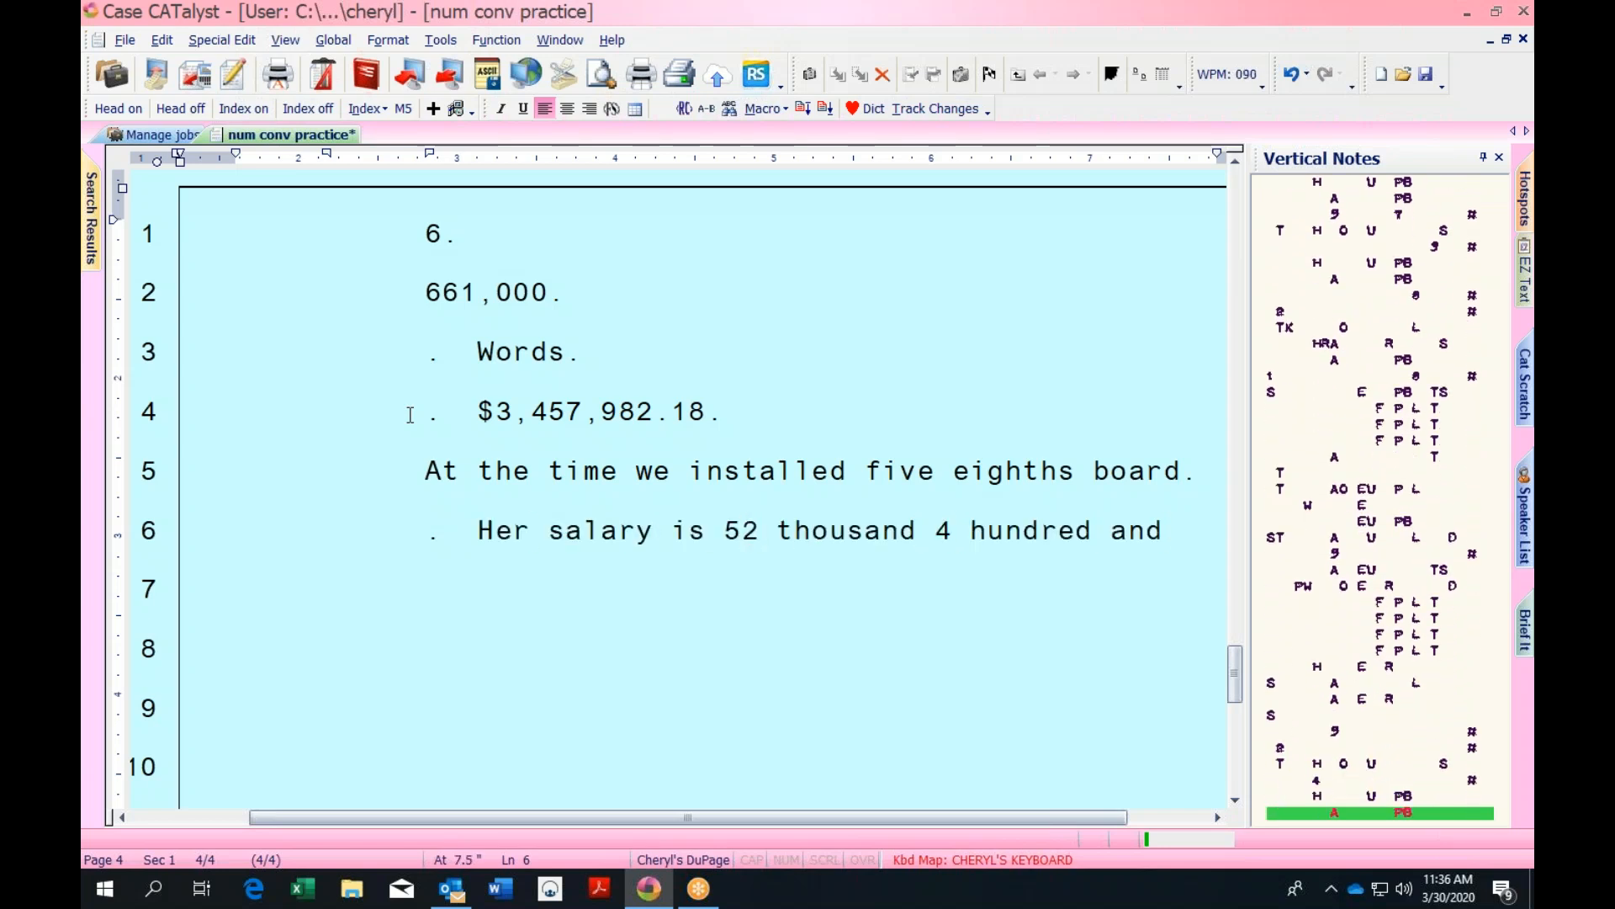
pyautogui.write(' 13 dollars and 28')
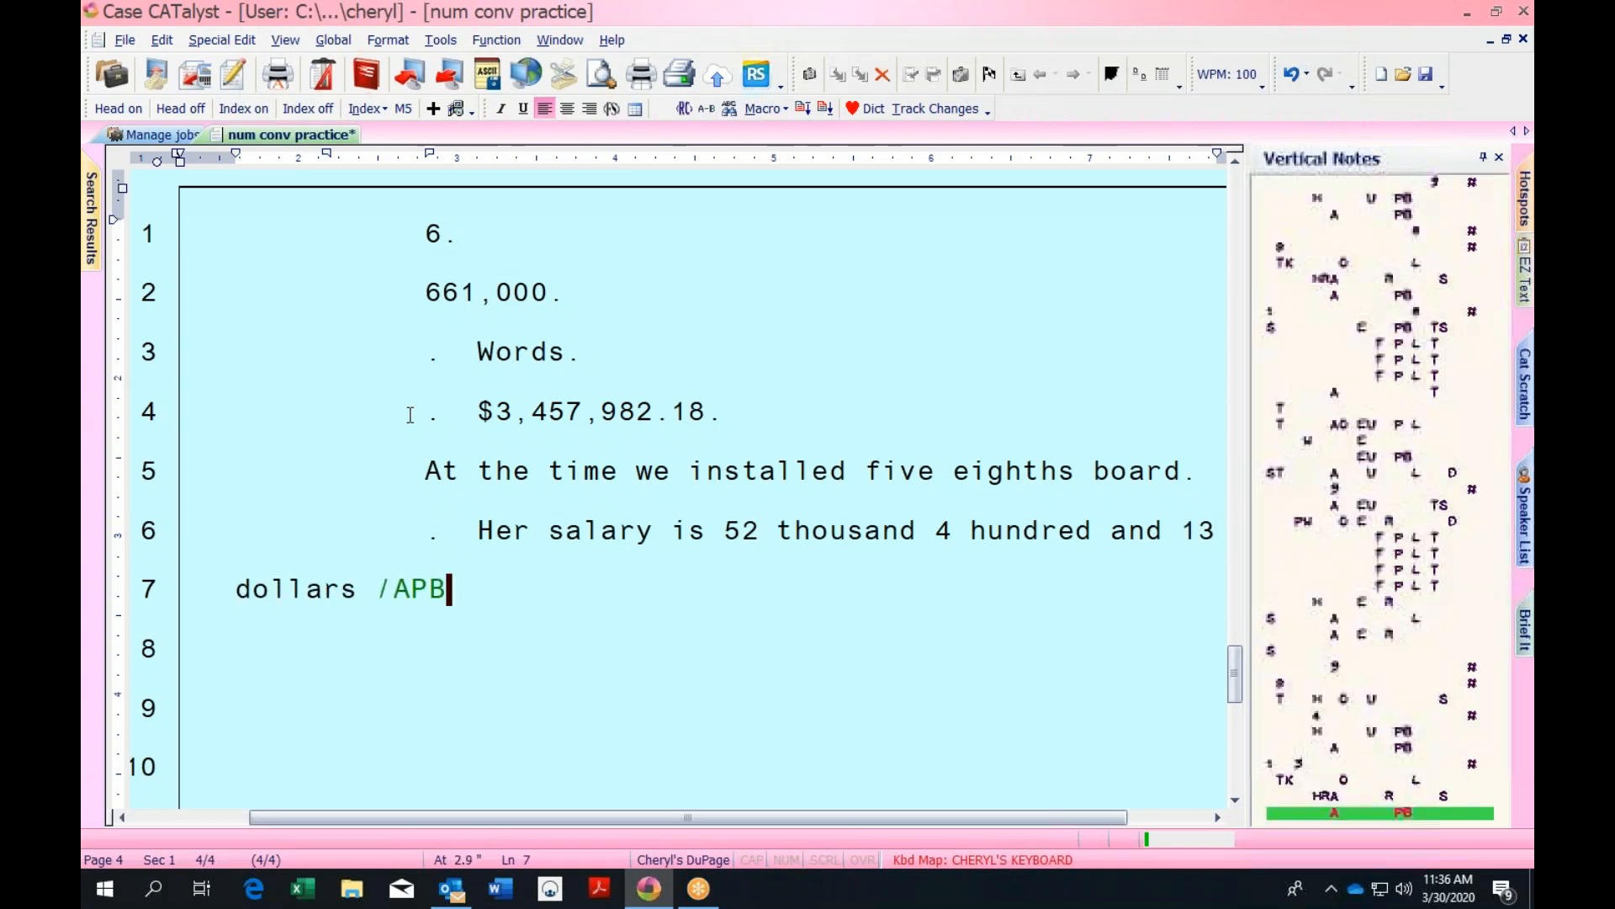
pyautogui.write(' cents.')
pyautogui.press('Return')
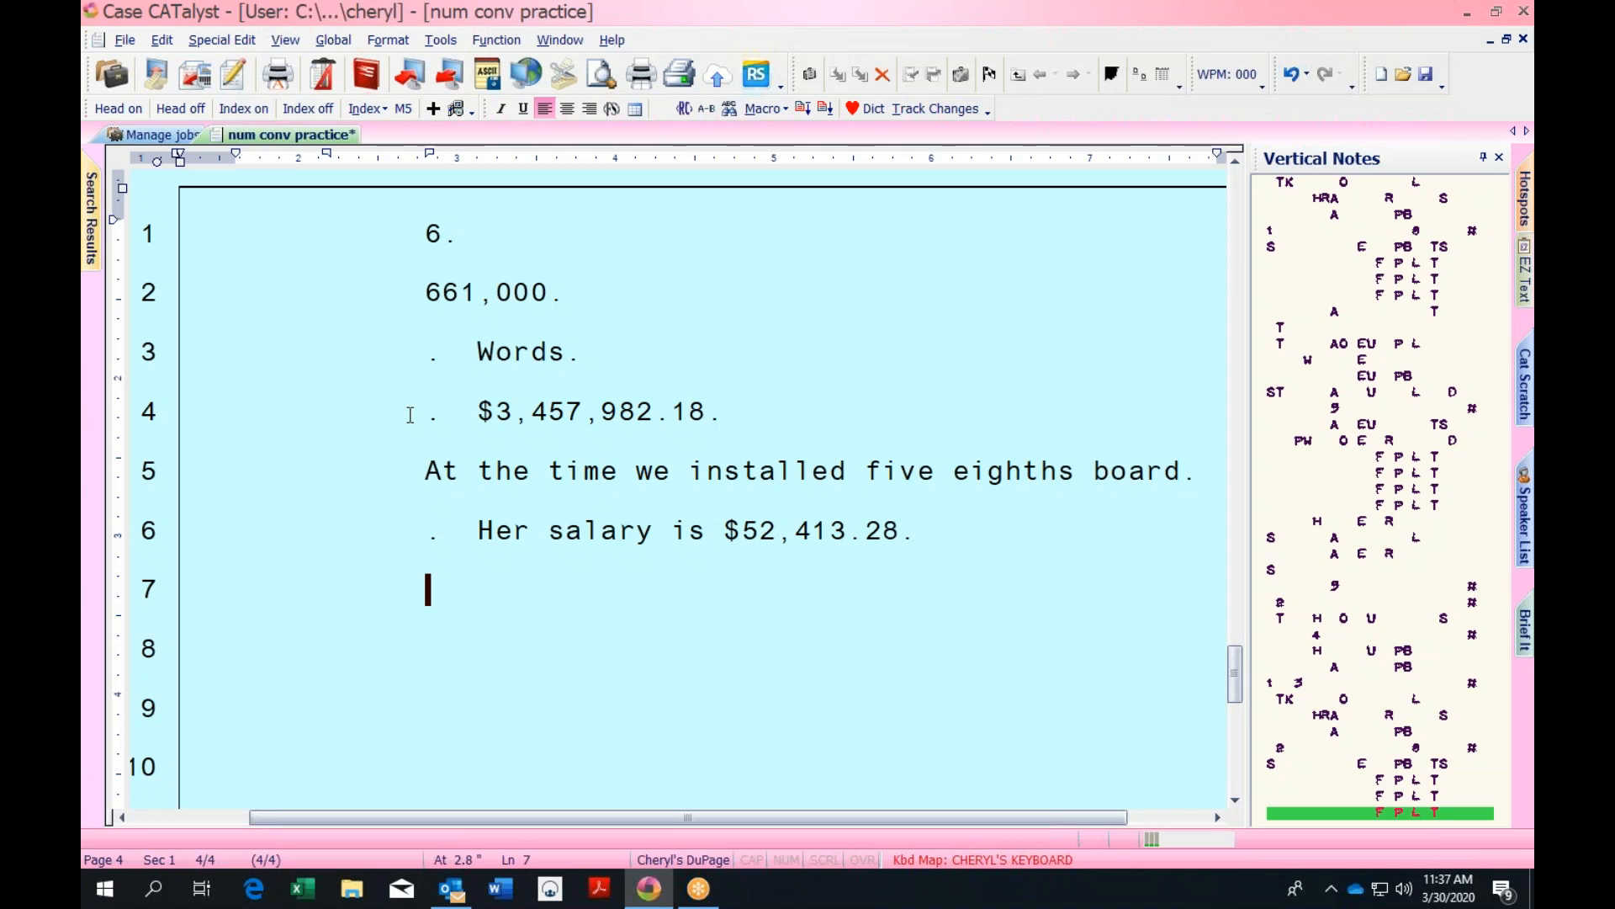
# Write '9:48 a.m.' on line 7 and look up the steno behind 'a.m.' (none found)
pyautogui.write('9:48 a.m.')
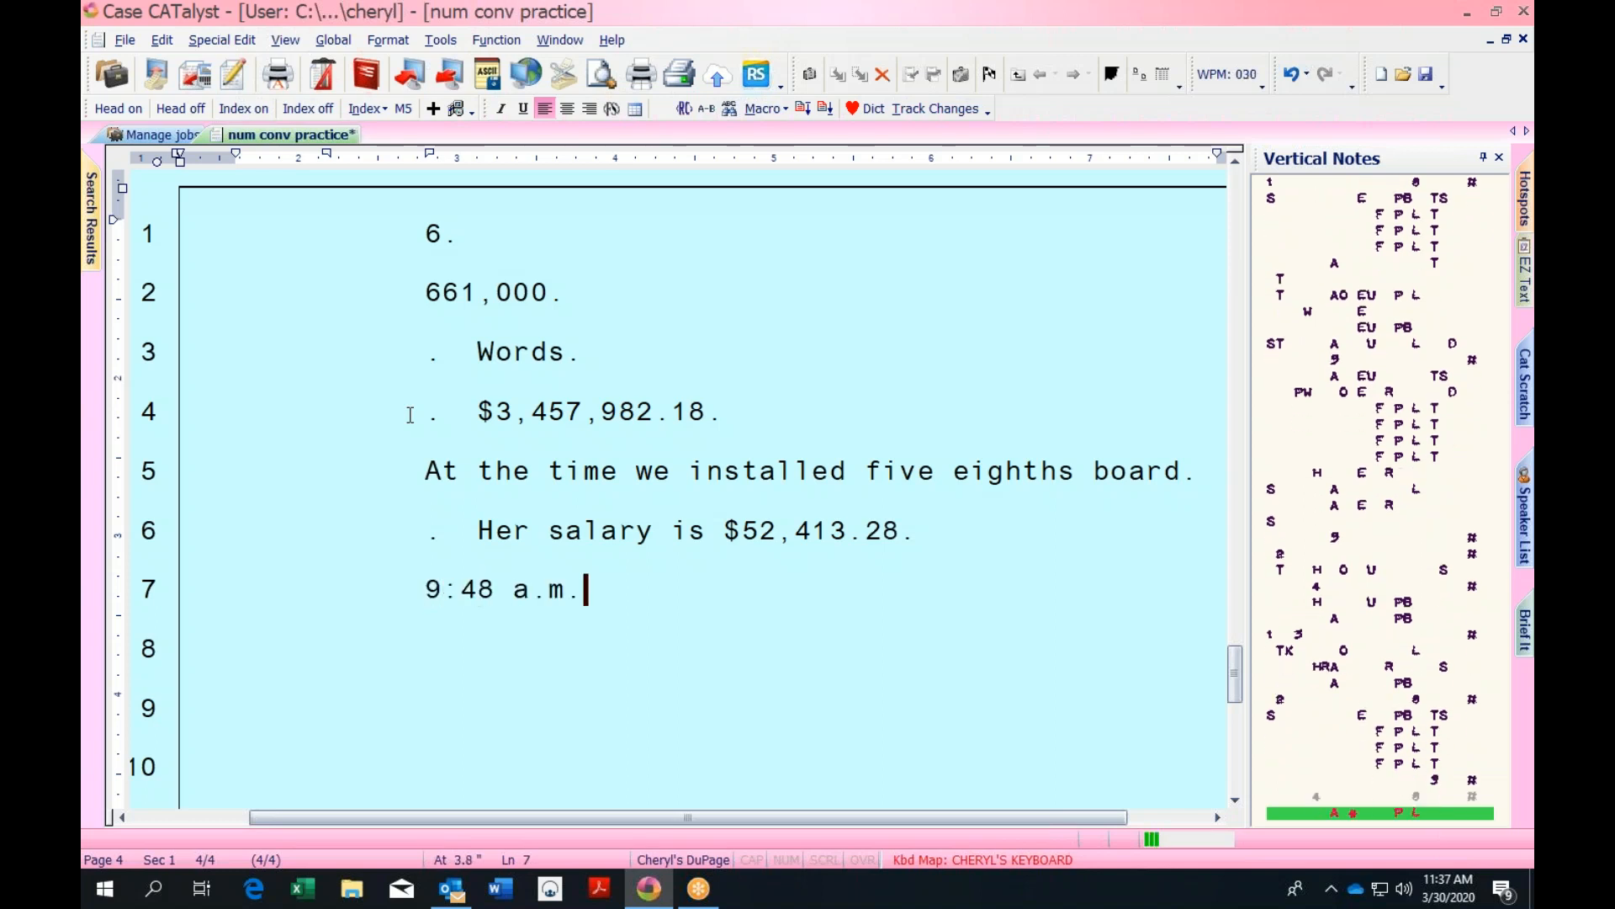
pyautogui.press('Return')
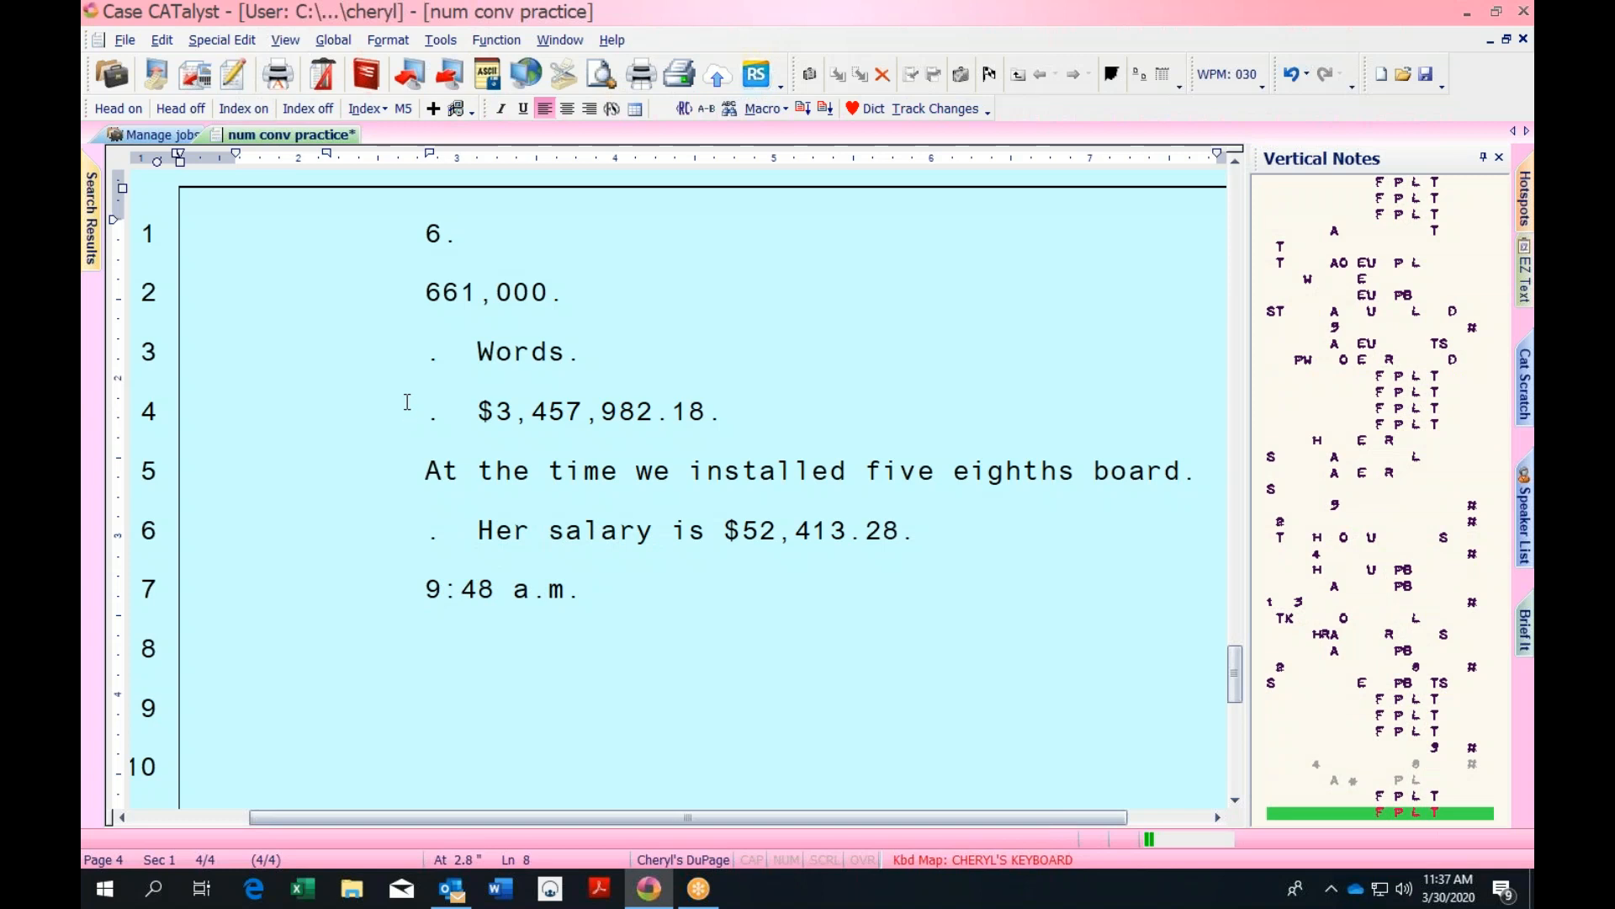
pyautogui.click(513, 591)
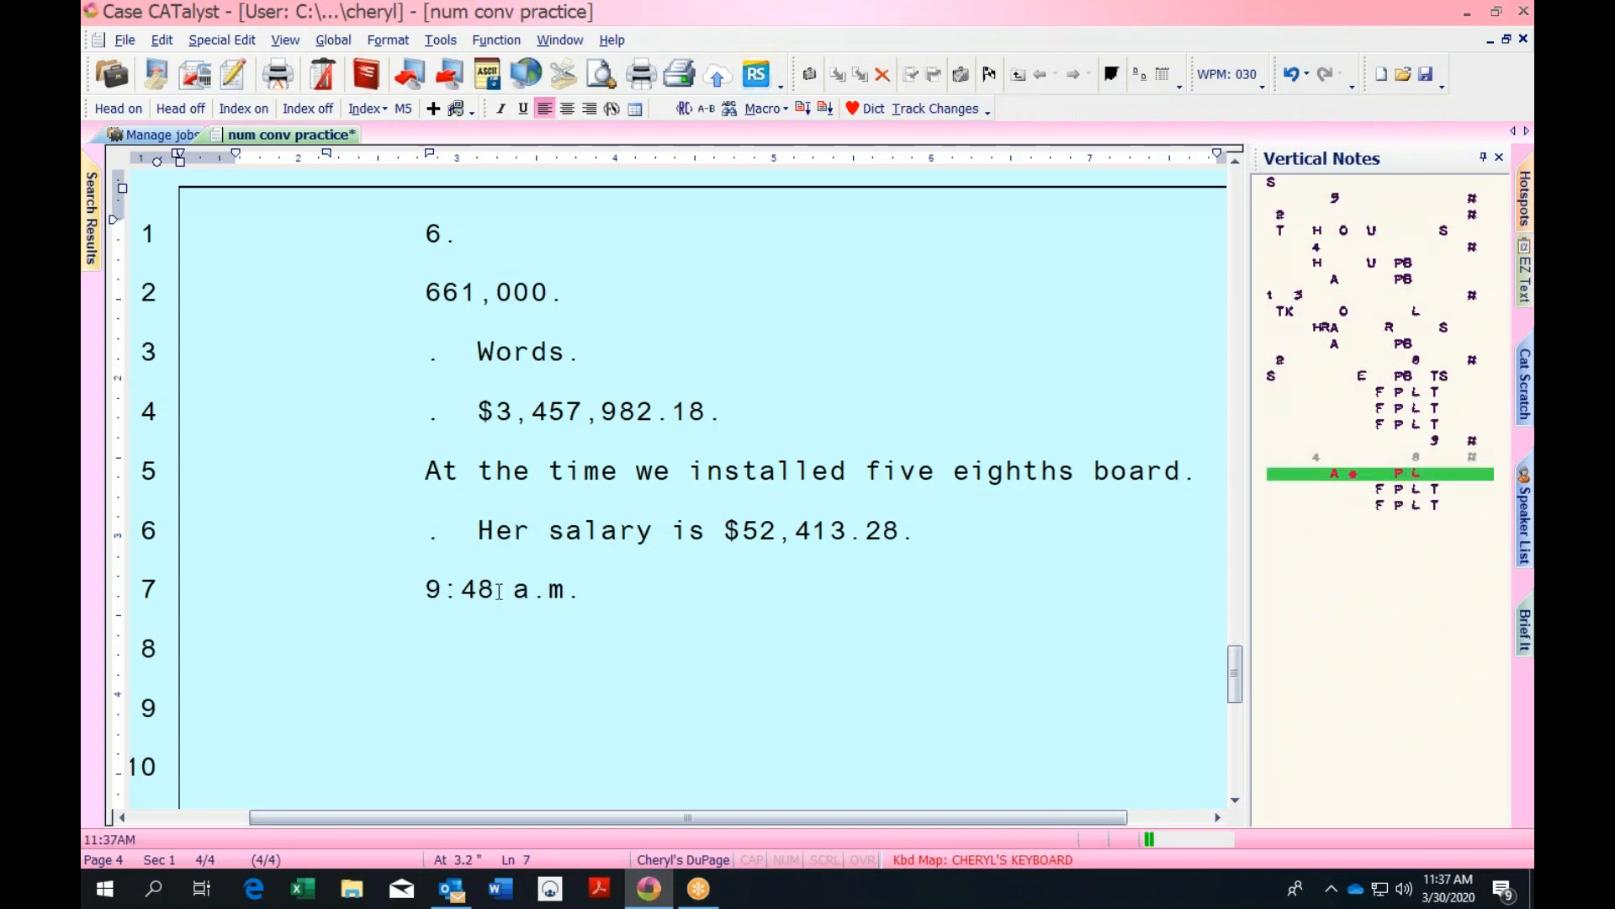
pyautogui.click(516, 589)
pyautogui.doubleClick(580, 585)
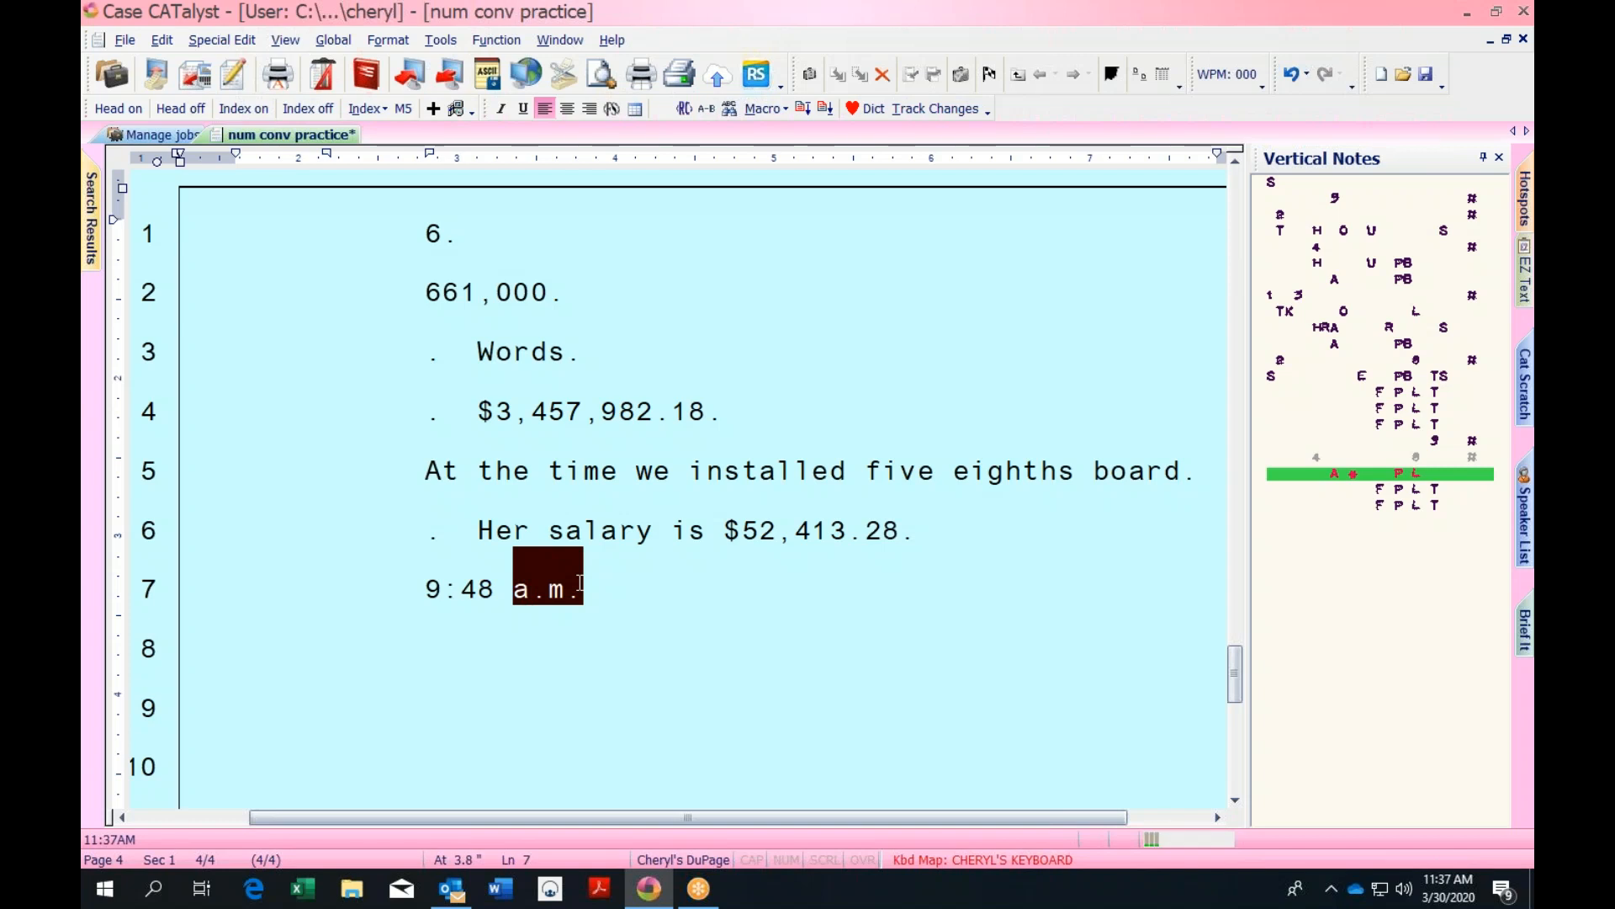
pyautogui.hotkey('ctrl', 'g')
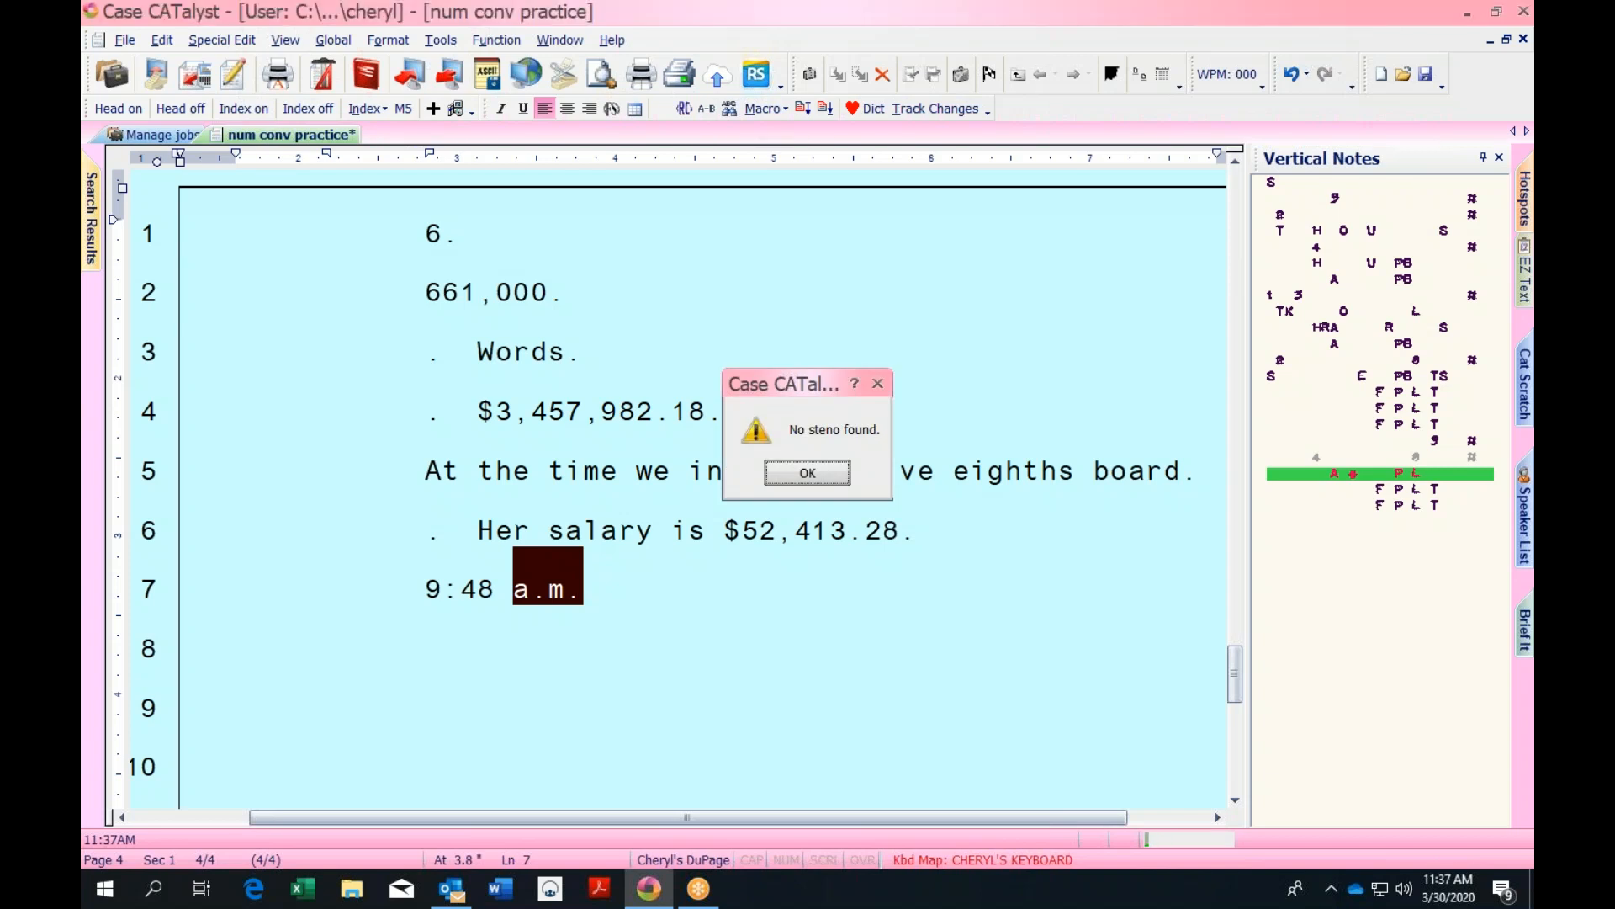
pyautogui.press('Return')
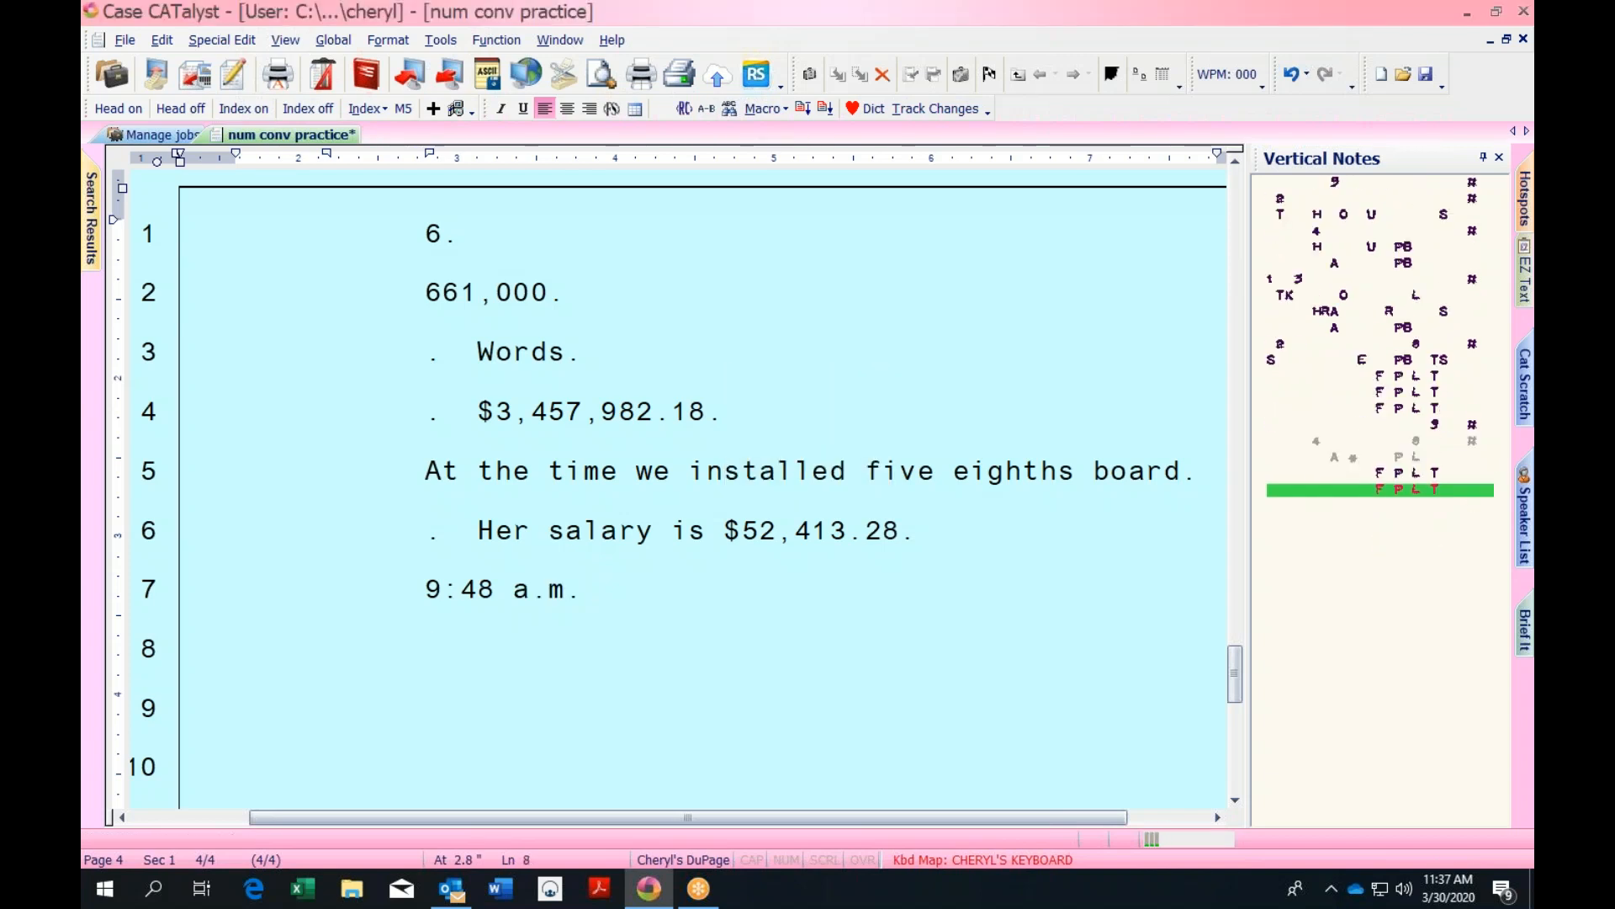
pyautogui.press('Up')
# Look up the dictionary entry for 'salary' on line 6
pyautogui.click(551, 531)
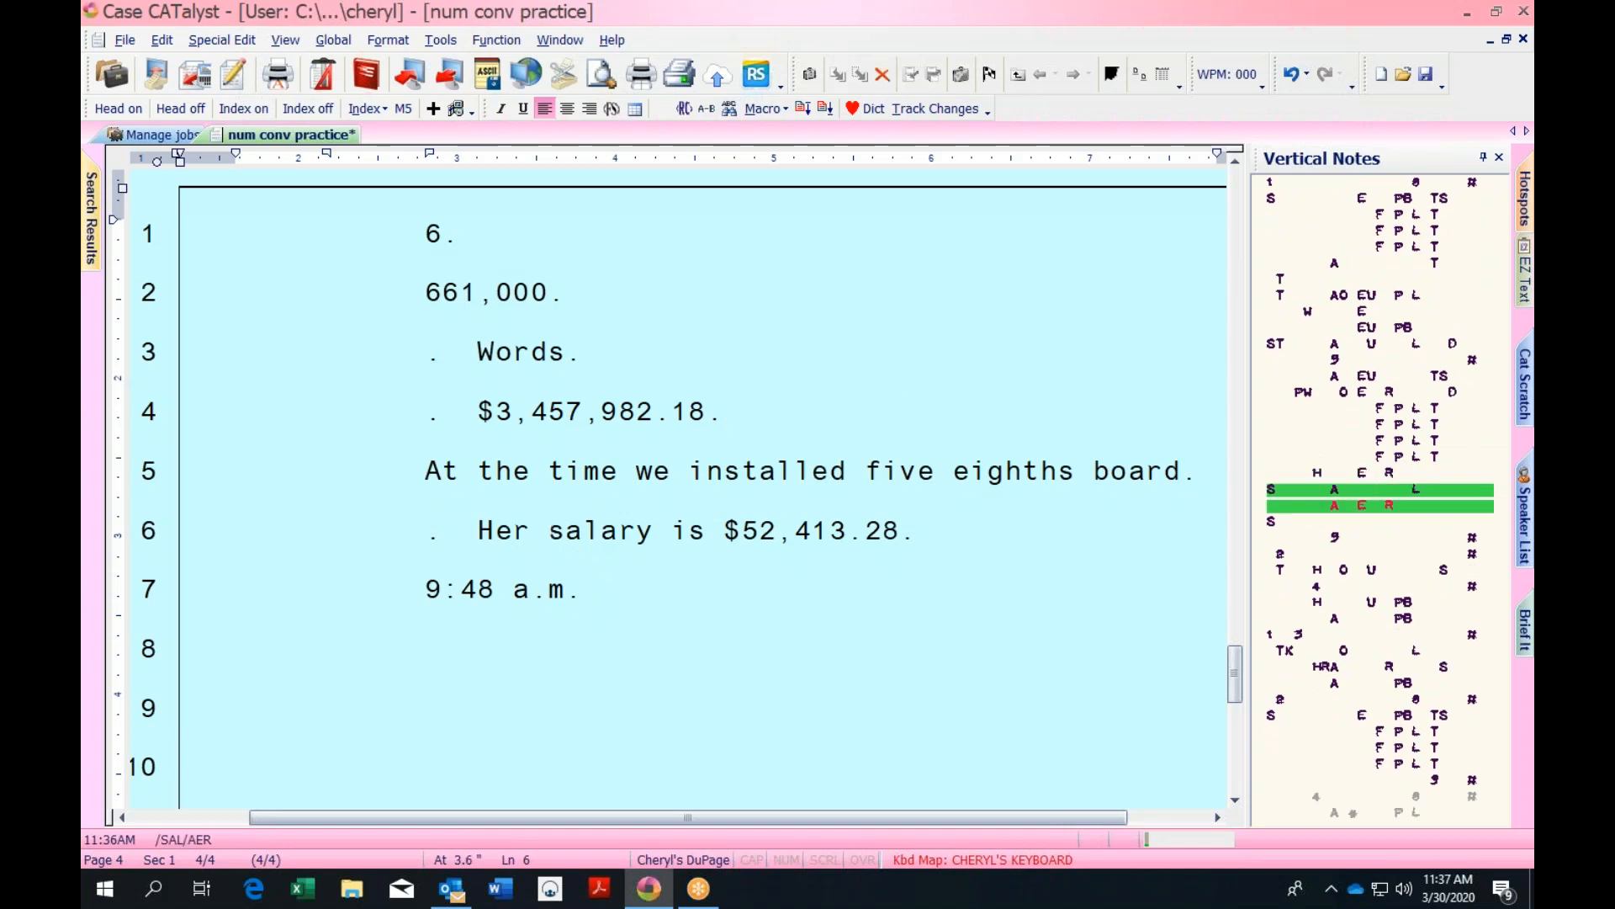
pyautogui.hotkey('alt', 'i')
pyautogui.press('Escape')
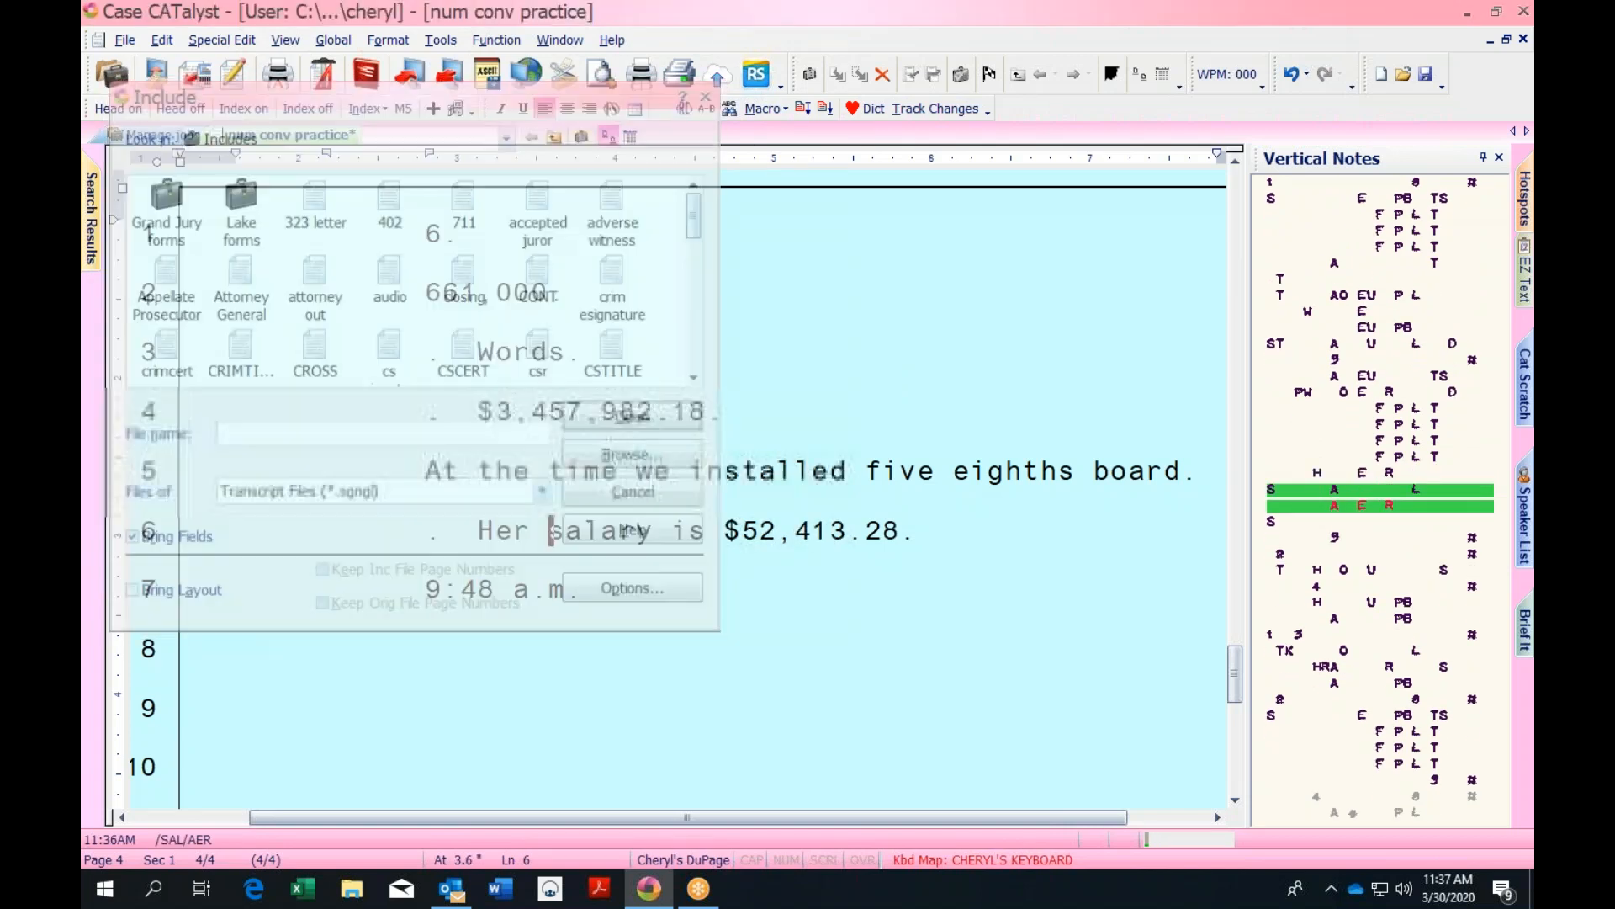
pyautogui.hotkey('alt', 'l')
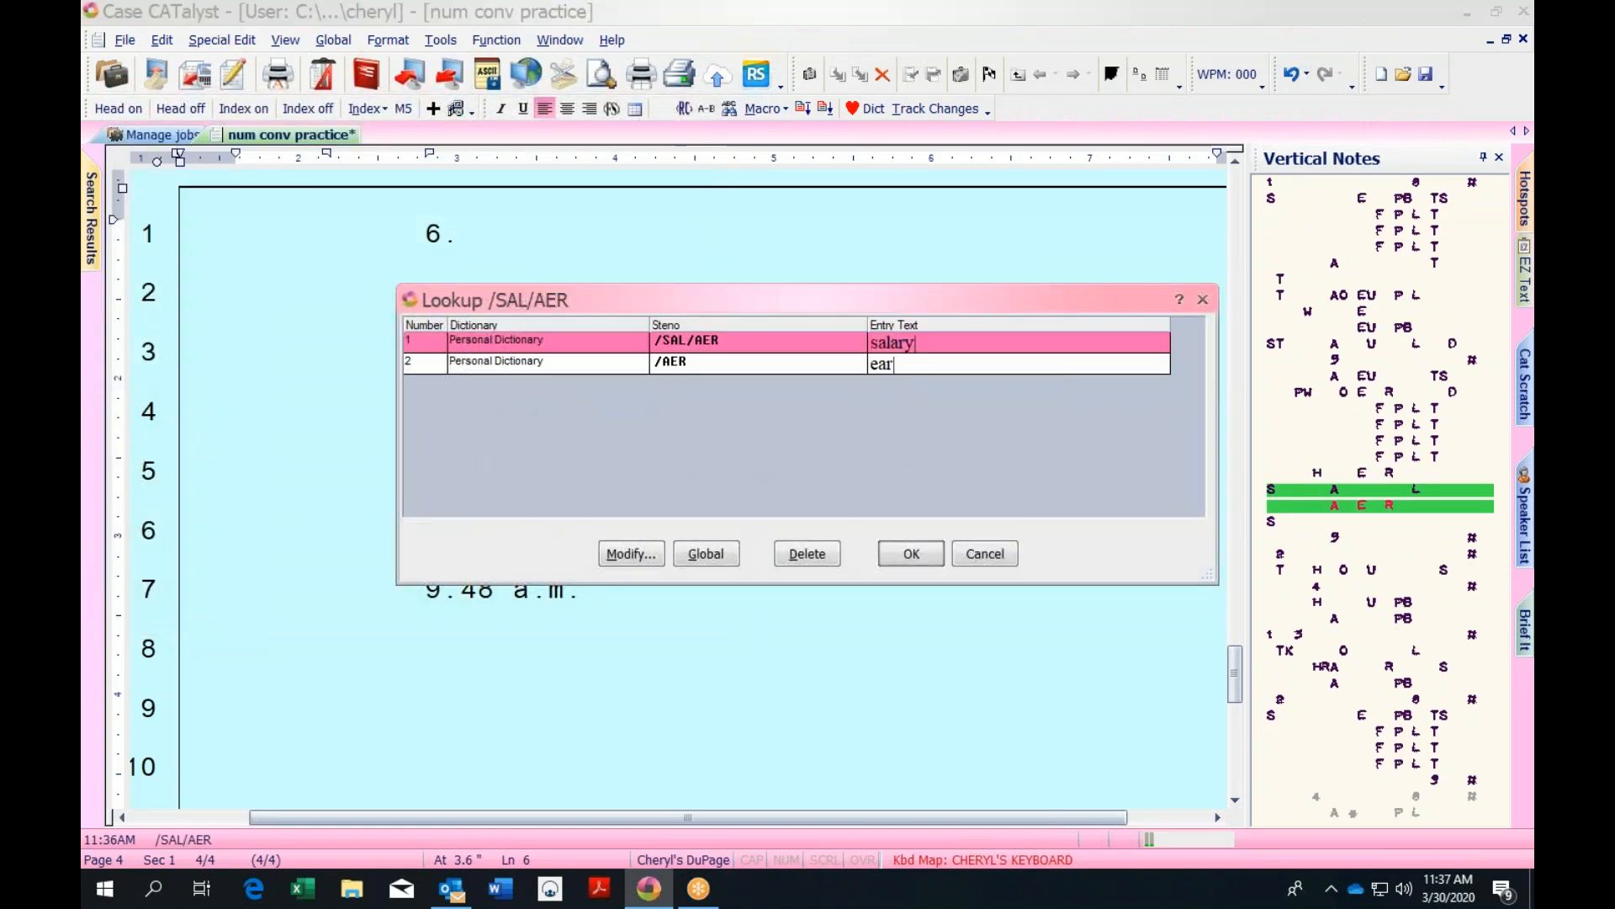
pyautogui.click(1203, 299)
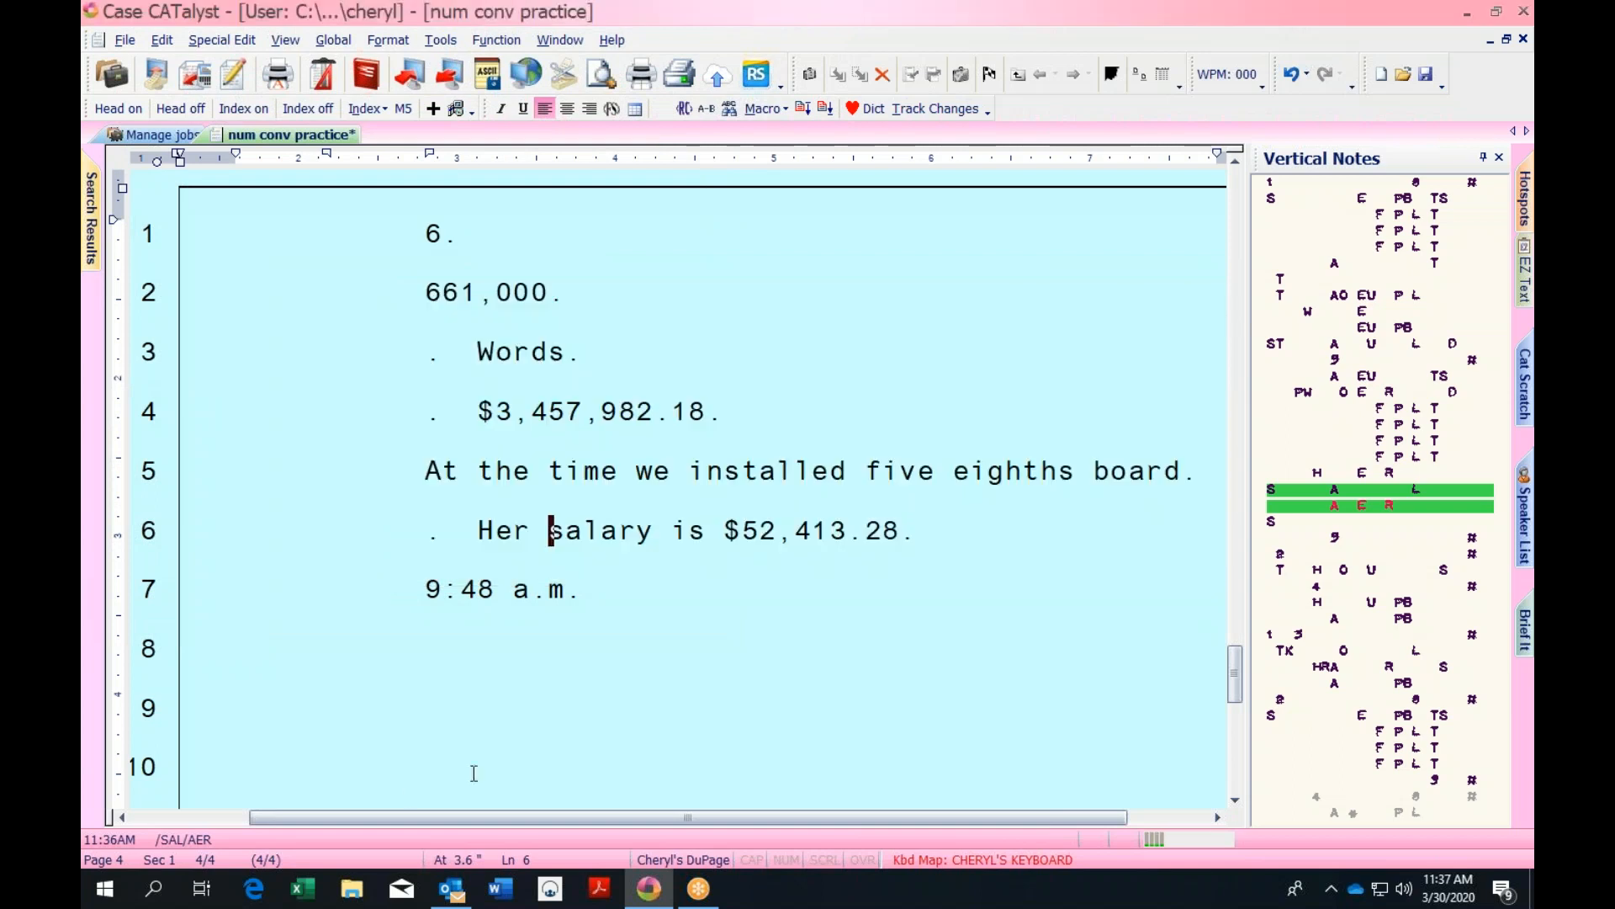
# Retry the 'a.m.' steno lookup, look up 'installed', and save the transcript
pyautogui.moveTo(513, 589); pyautogui.dragTo(582, 589)
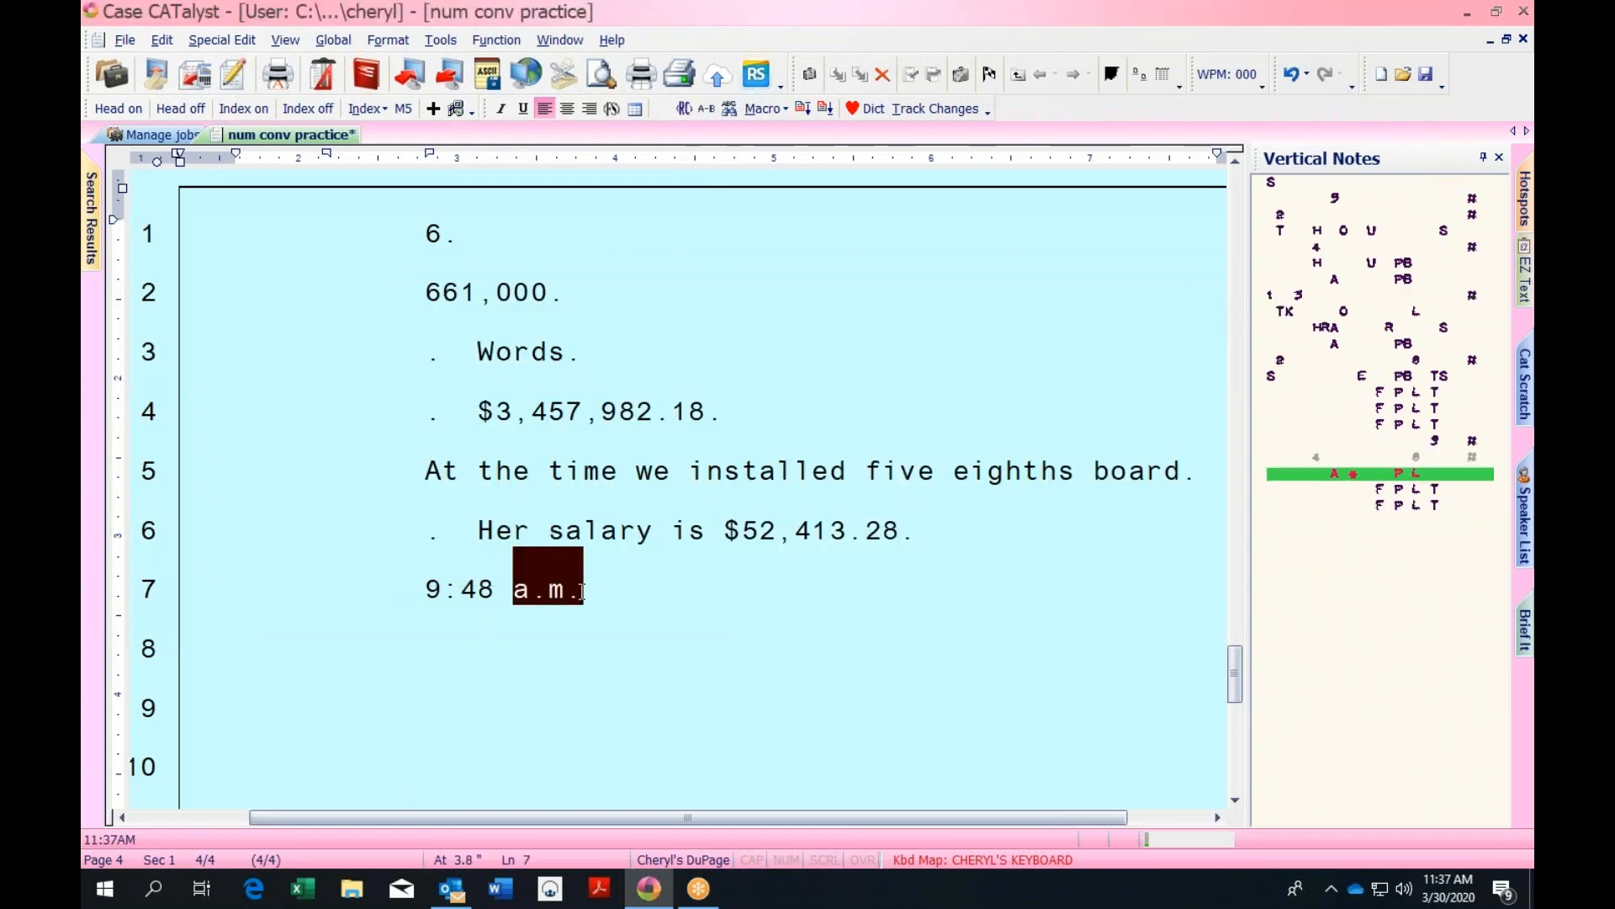
pyautogui.hotkey('ctrl', 'g')
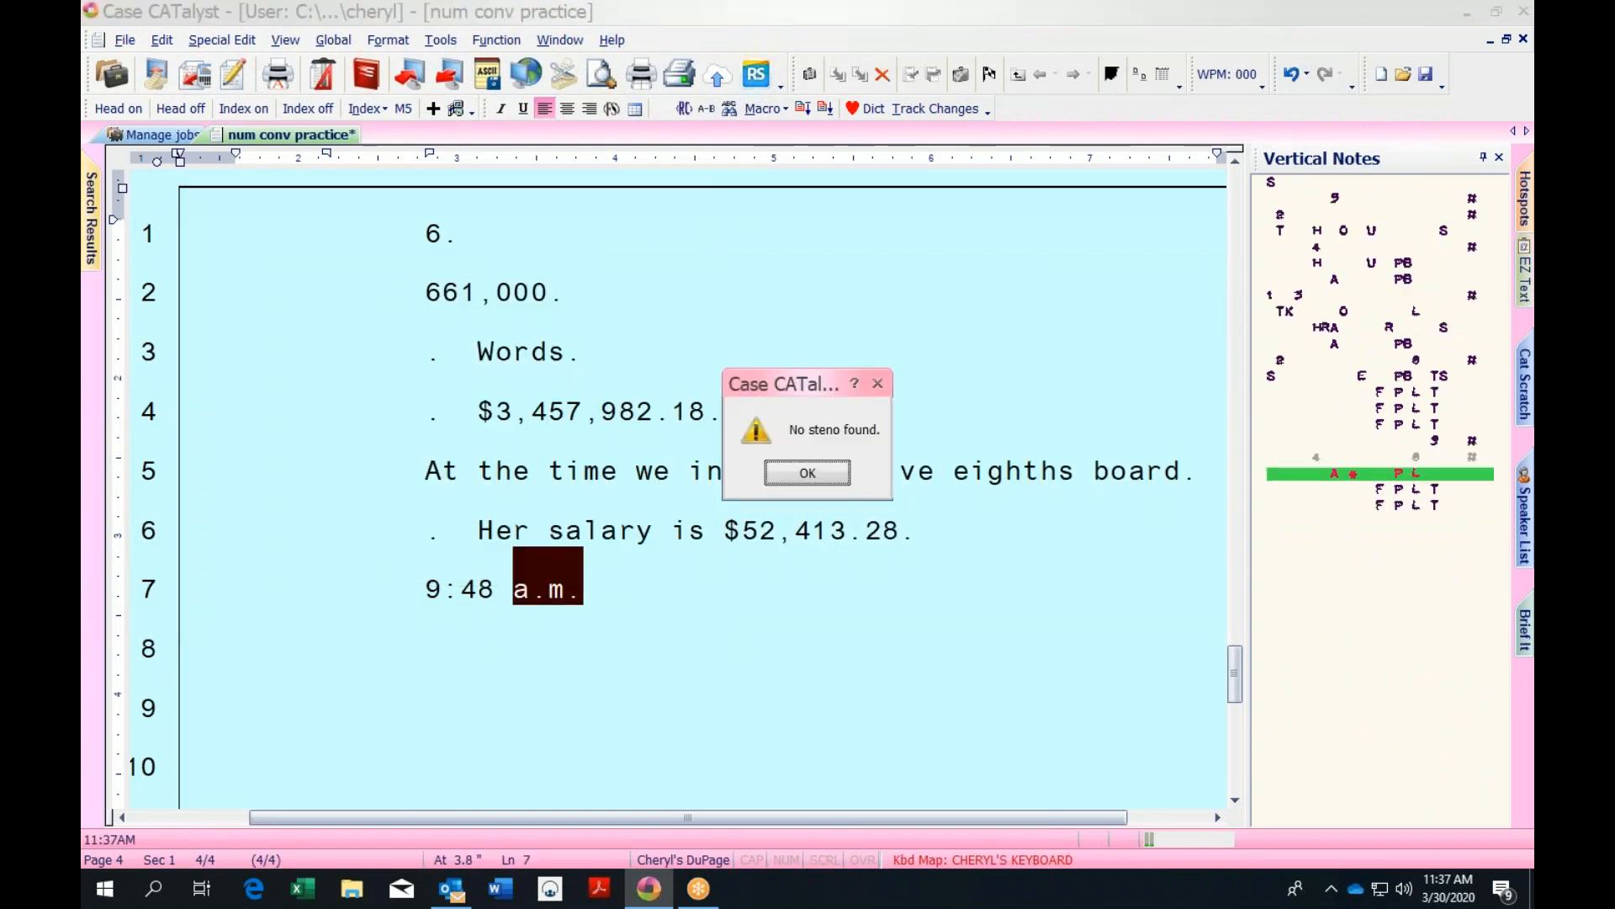
pyautogui.press('Return')
pyautogui.click(690, 471)
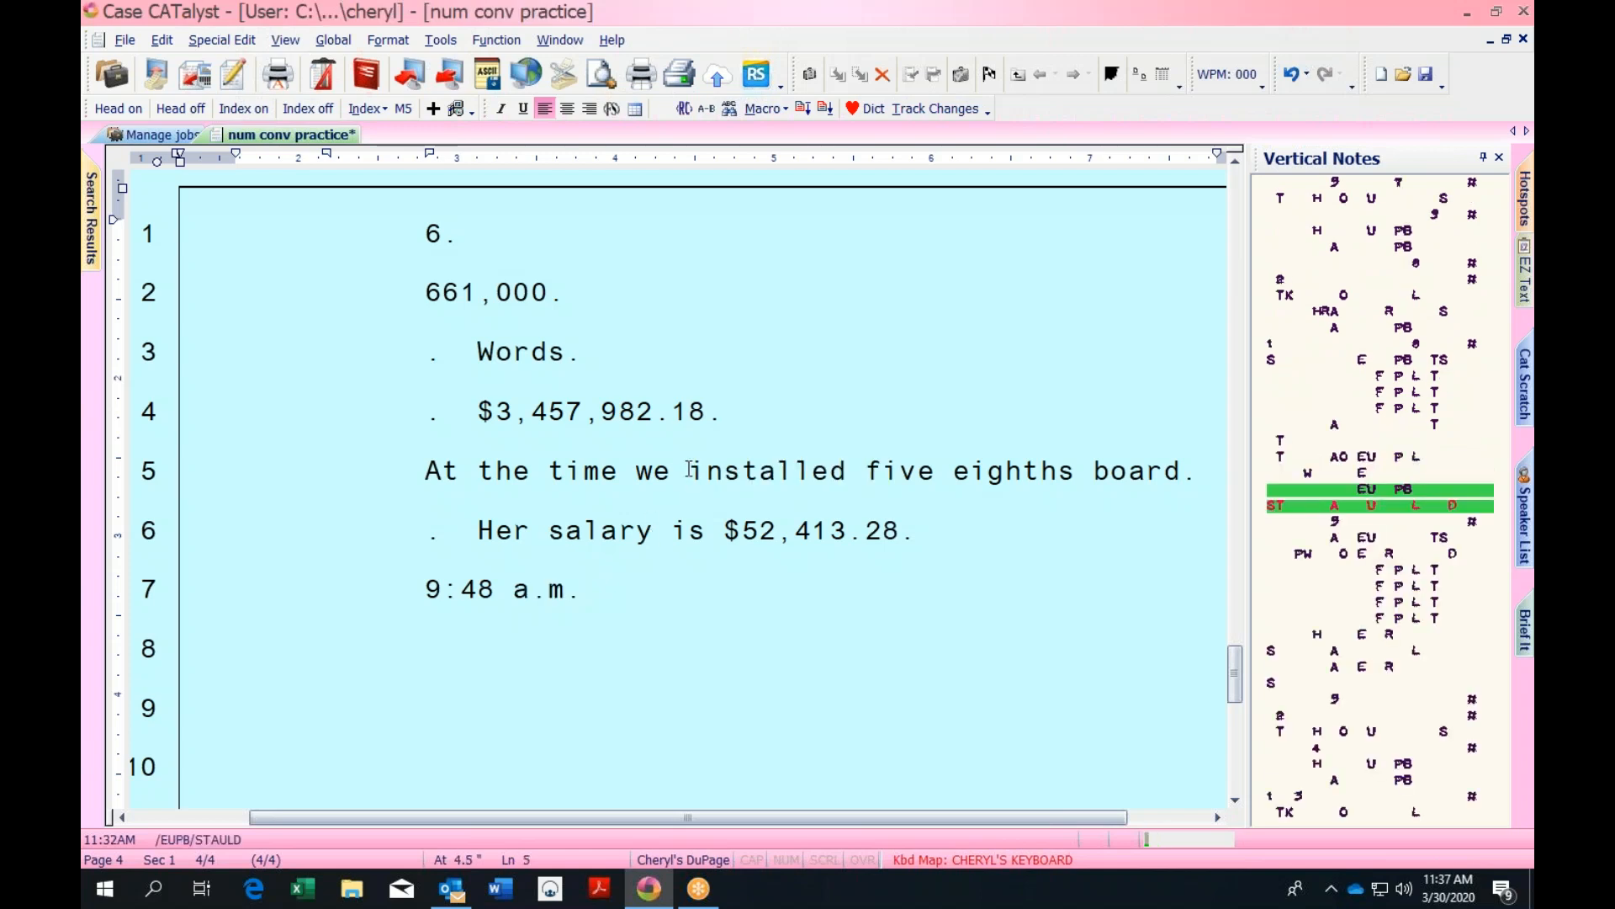
pyautogui.hotkey('ctrl', 'l')
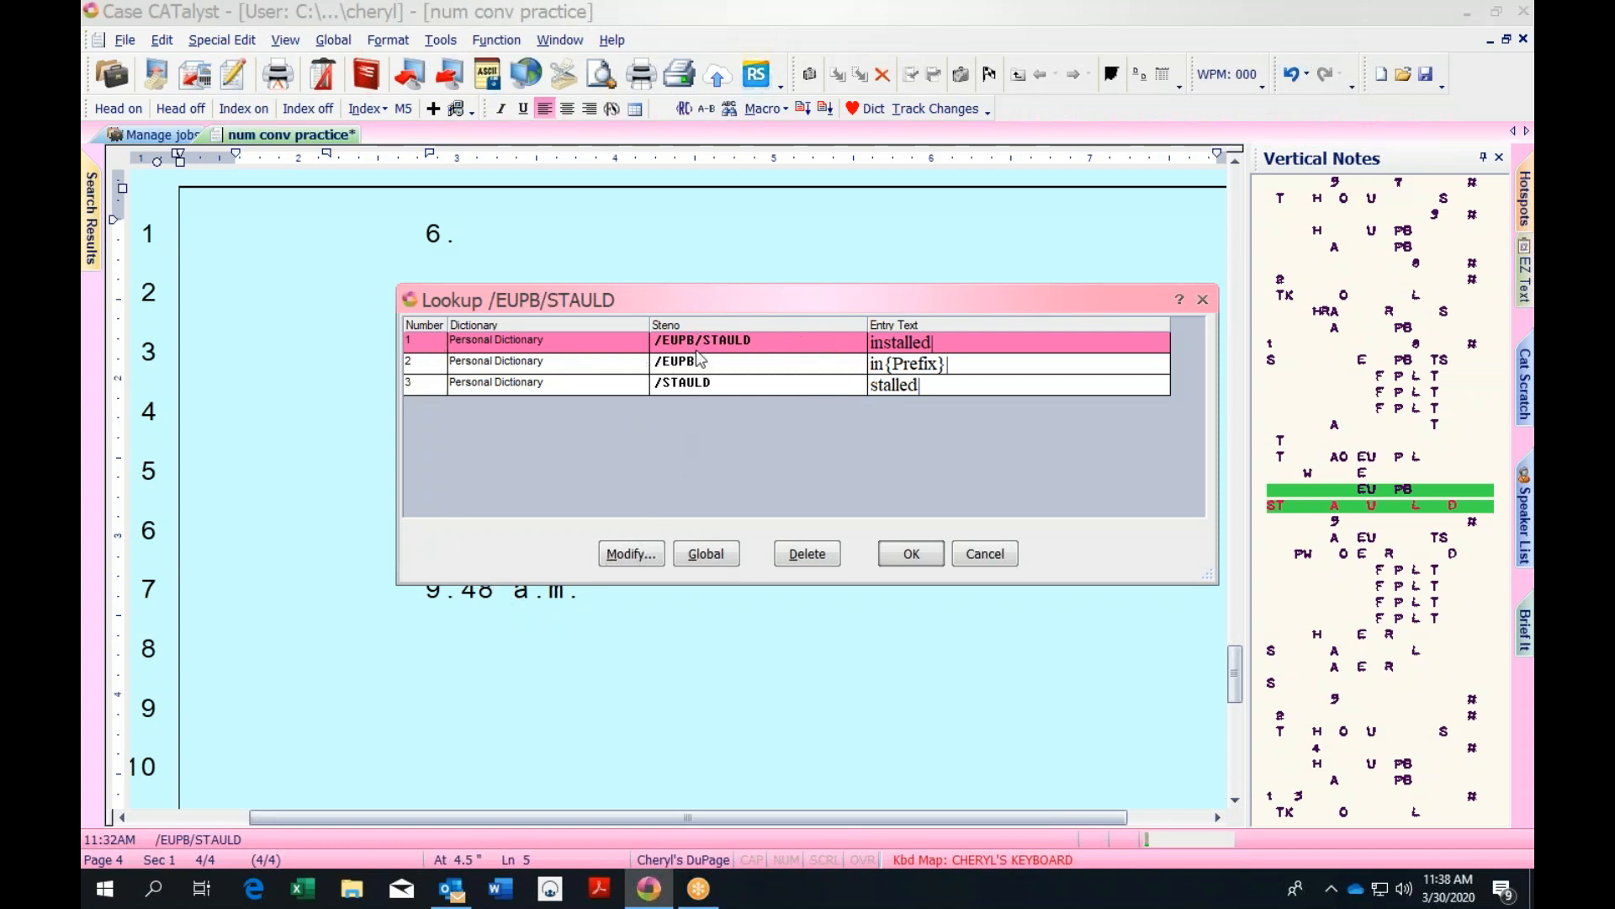
pyautogui.click(1203, 299)
pyautogui.click(516, 589)
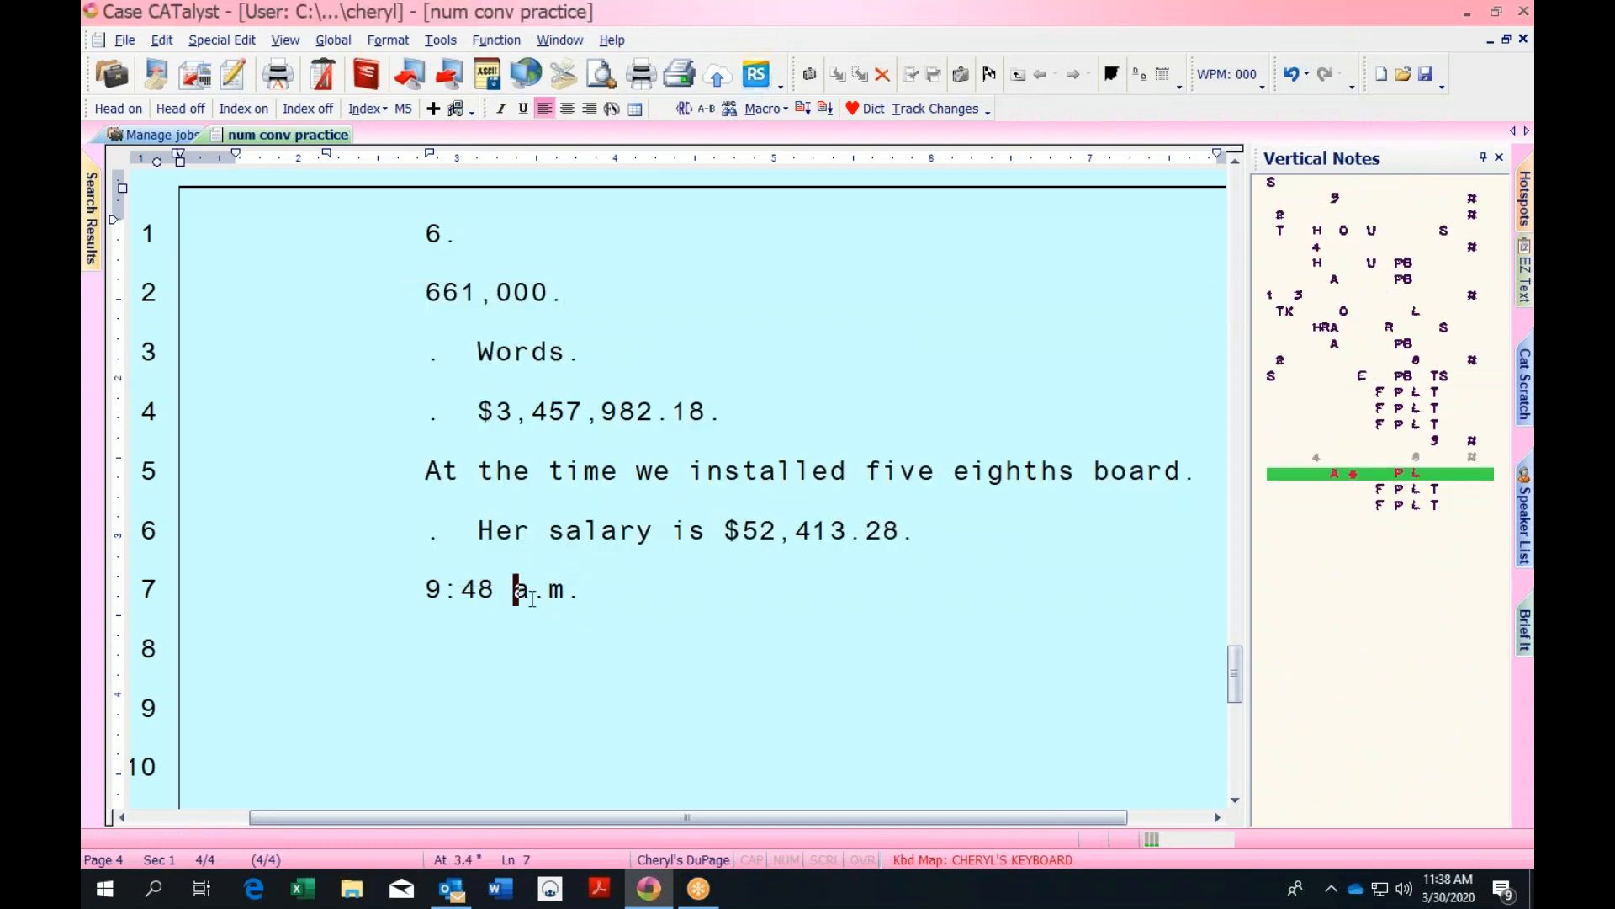
pyautogui.hotkey('ctrl', 's')
# Write the number stroke so line 8 reads 'Five /#5DZ', saving the transcript
pyautogui.press('Return')
pyautogui.write('5')
pyautogui.hotkey('ctrl', 's')
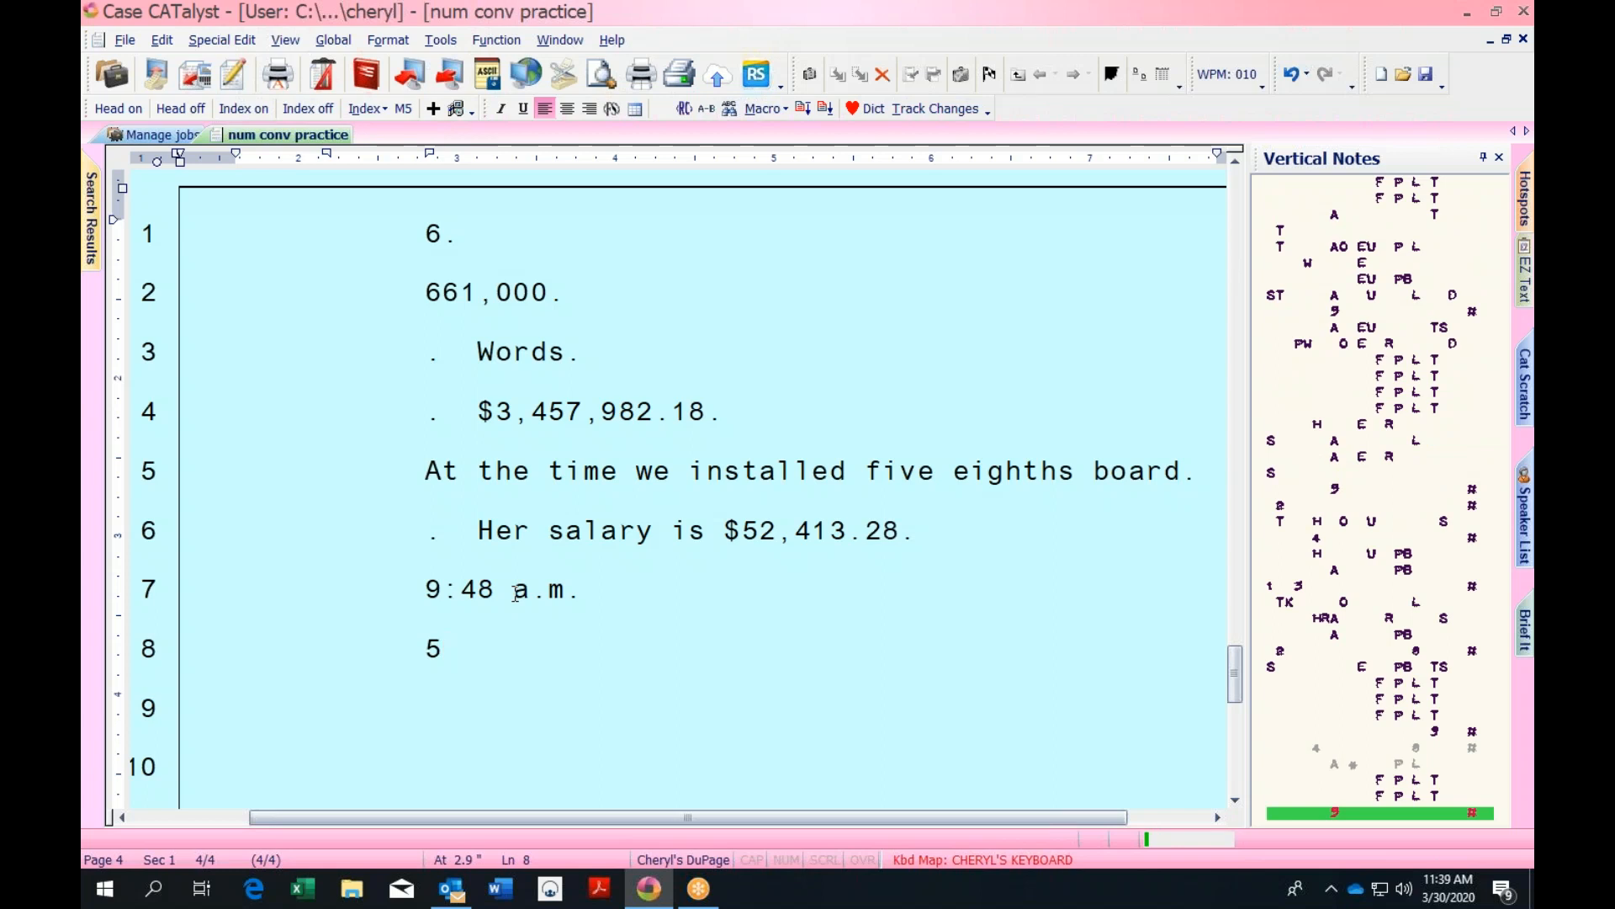
pyautogui.press('BackSpace')
pyautogui.write('Five /#5DZ')
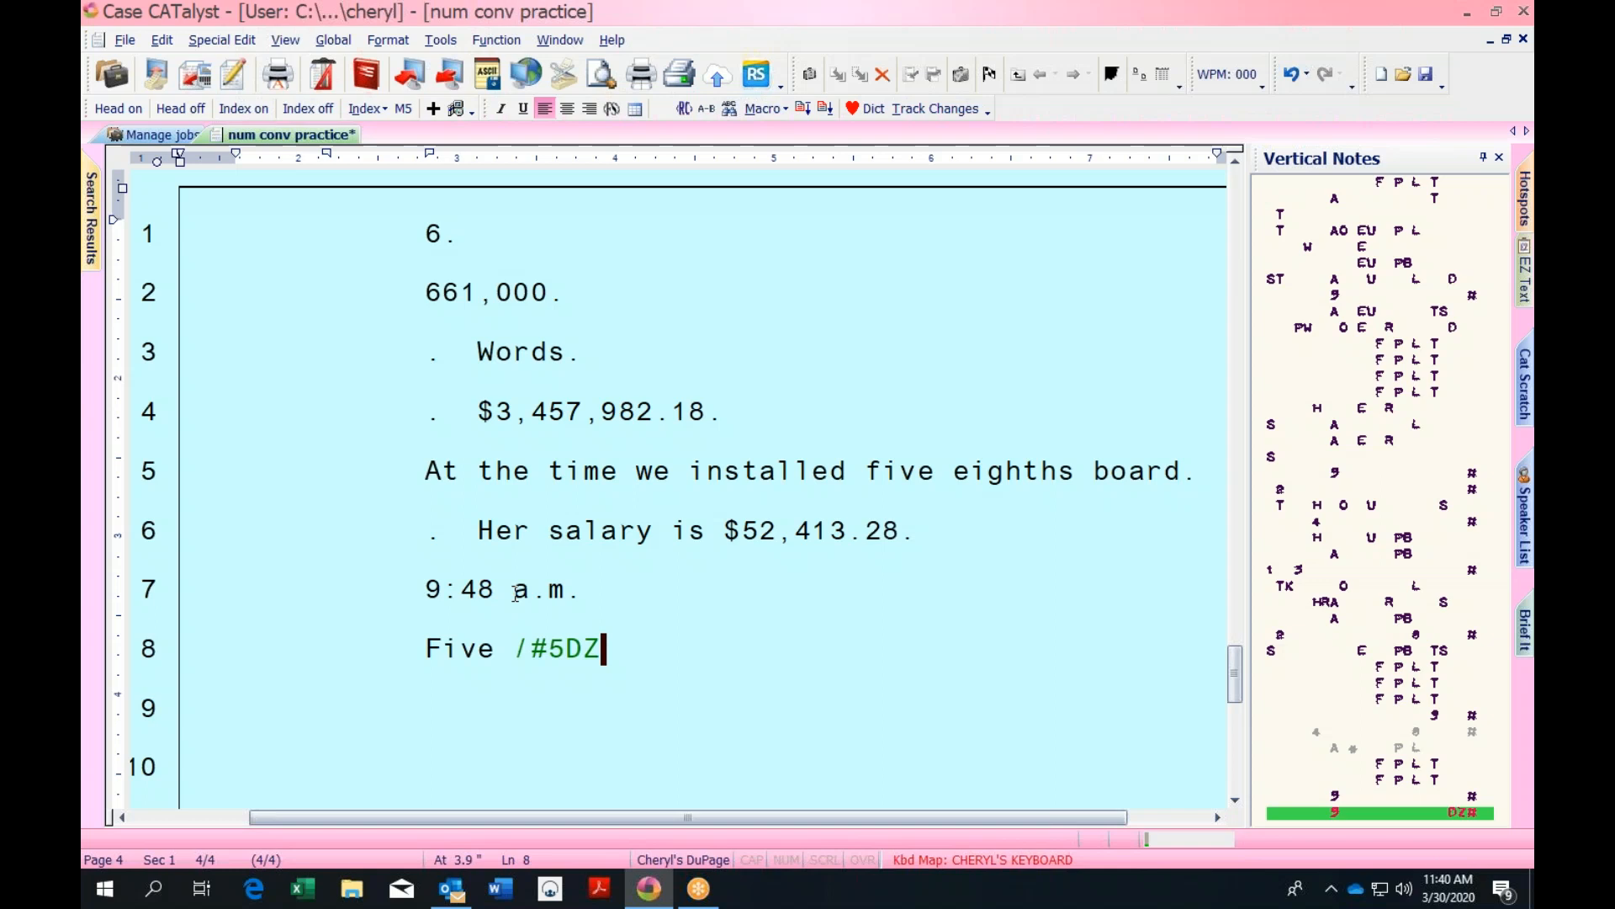
pyautogui.hotkey('ctrl', 's')
# Open the Personal Dictionary from System Files, select the a long/along entry, and return to the num conv transcript
pyautogui.click(165, 138)
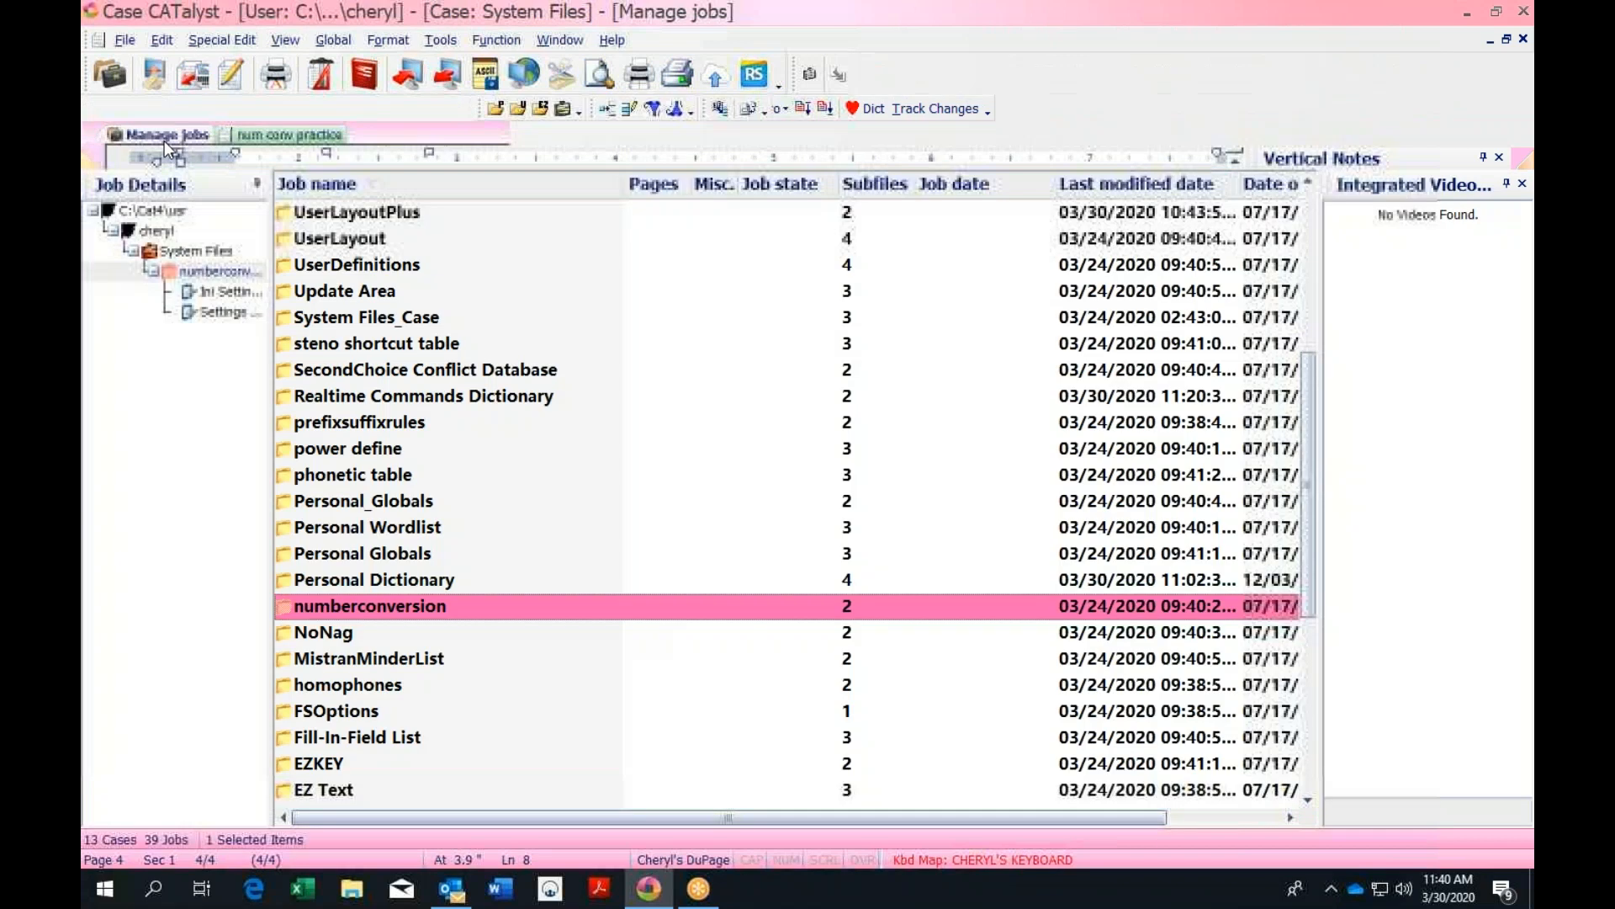
pyautogui.click(494, 108)
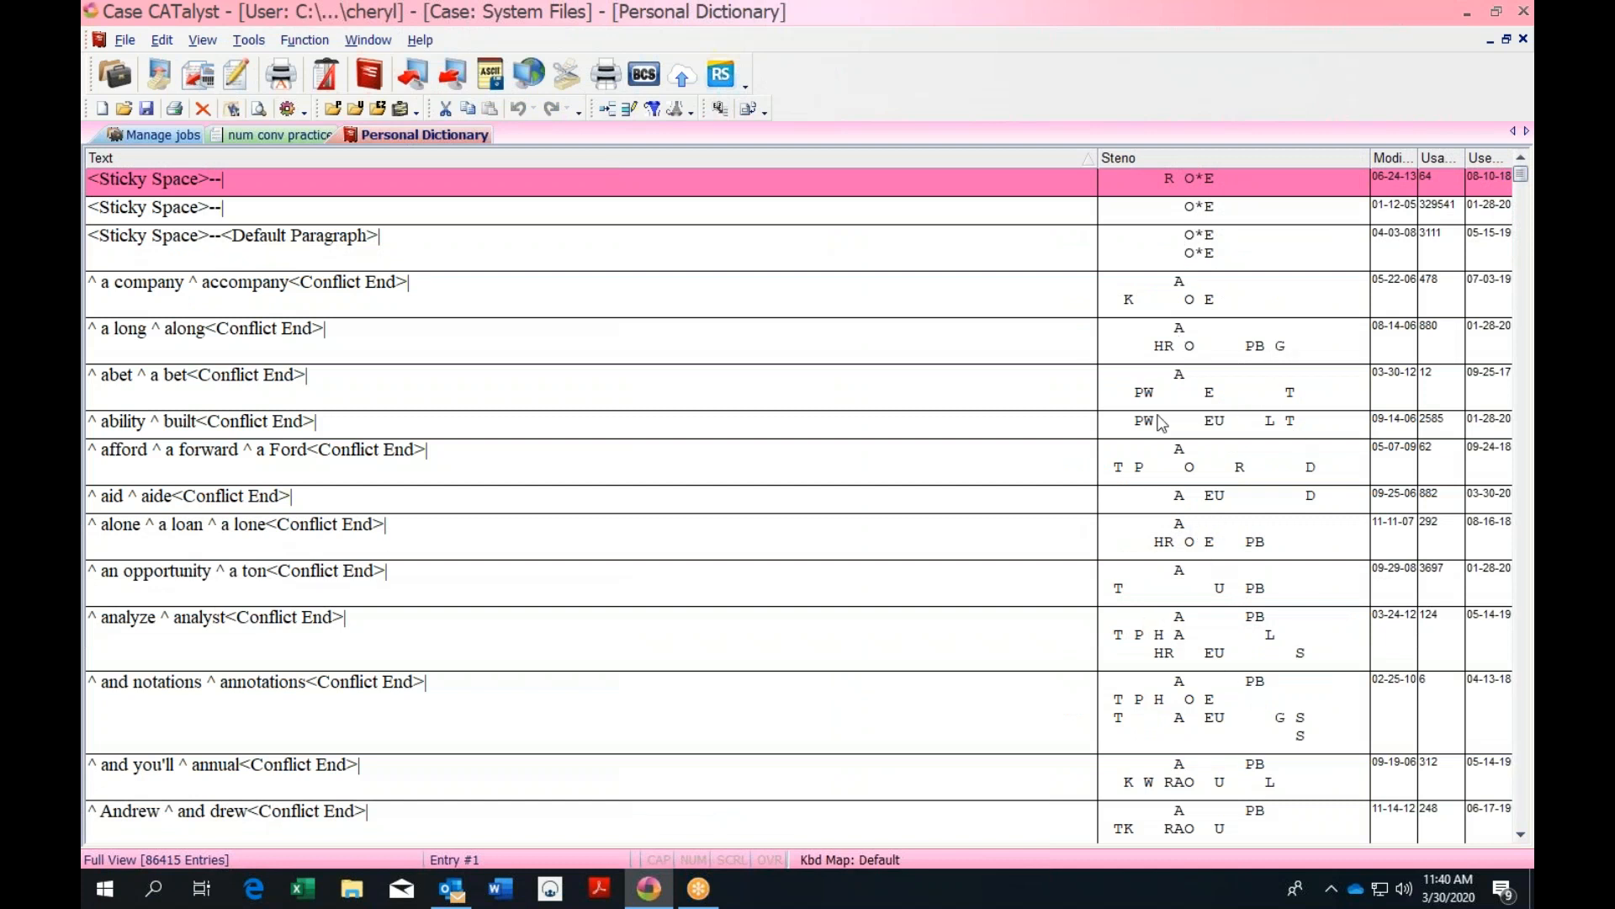
pyautogui.click(1208, 357)
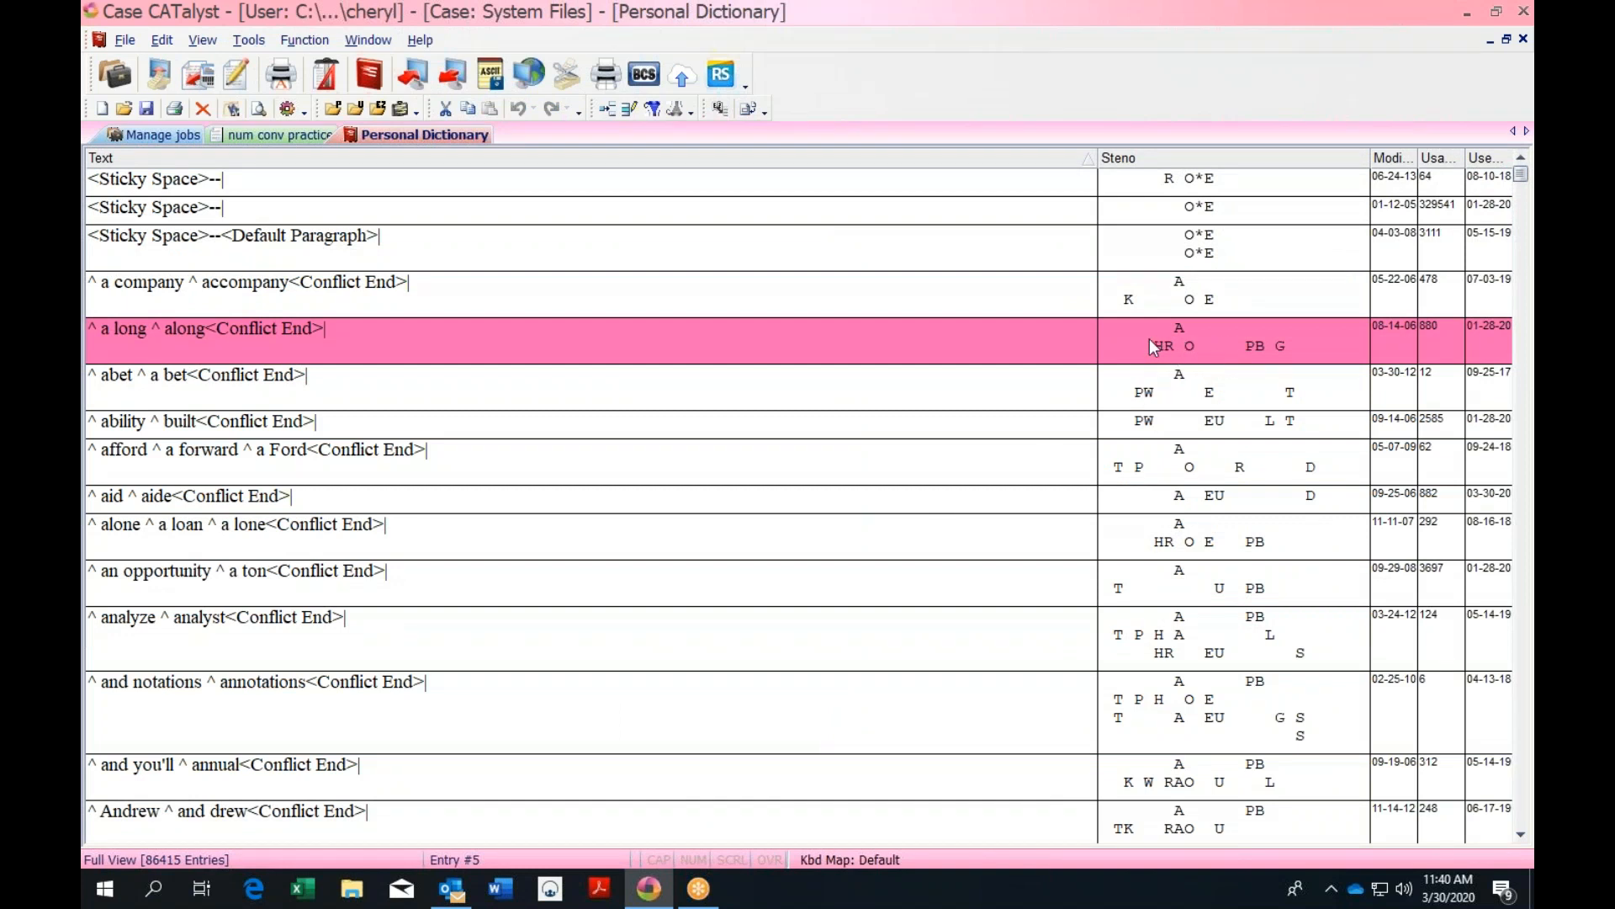
pyautogui.click(262, 134)
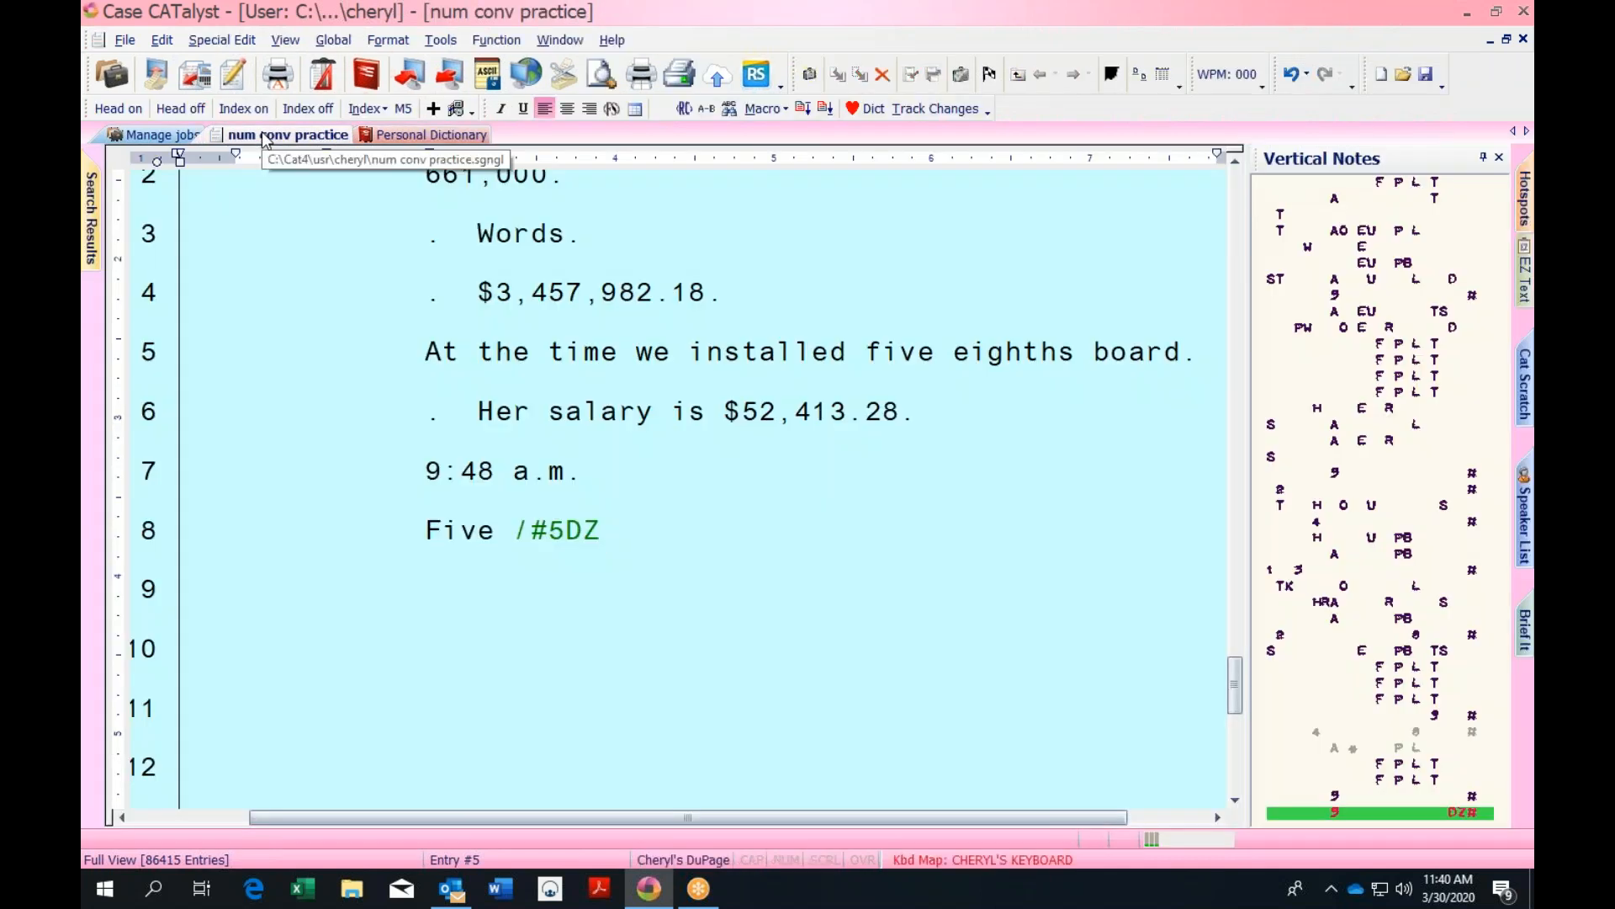
# End line 8 with a period and write .08 as a number on line 9
pyautogui.write('.')
pyautogui.press('Return')
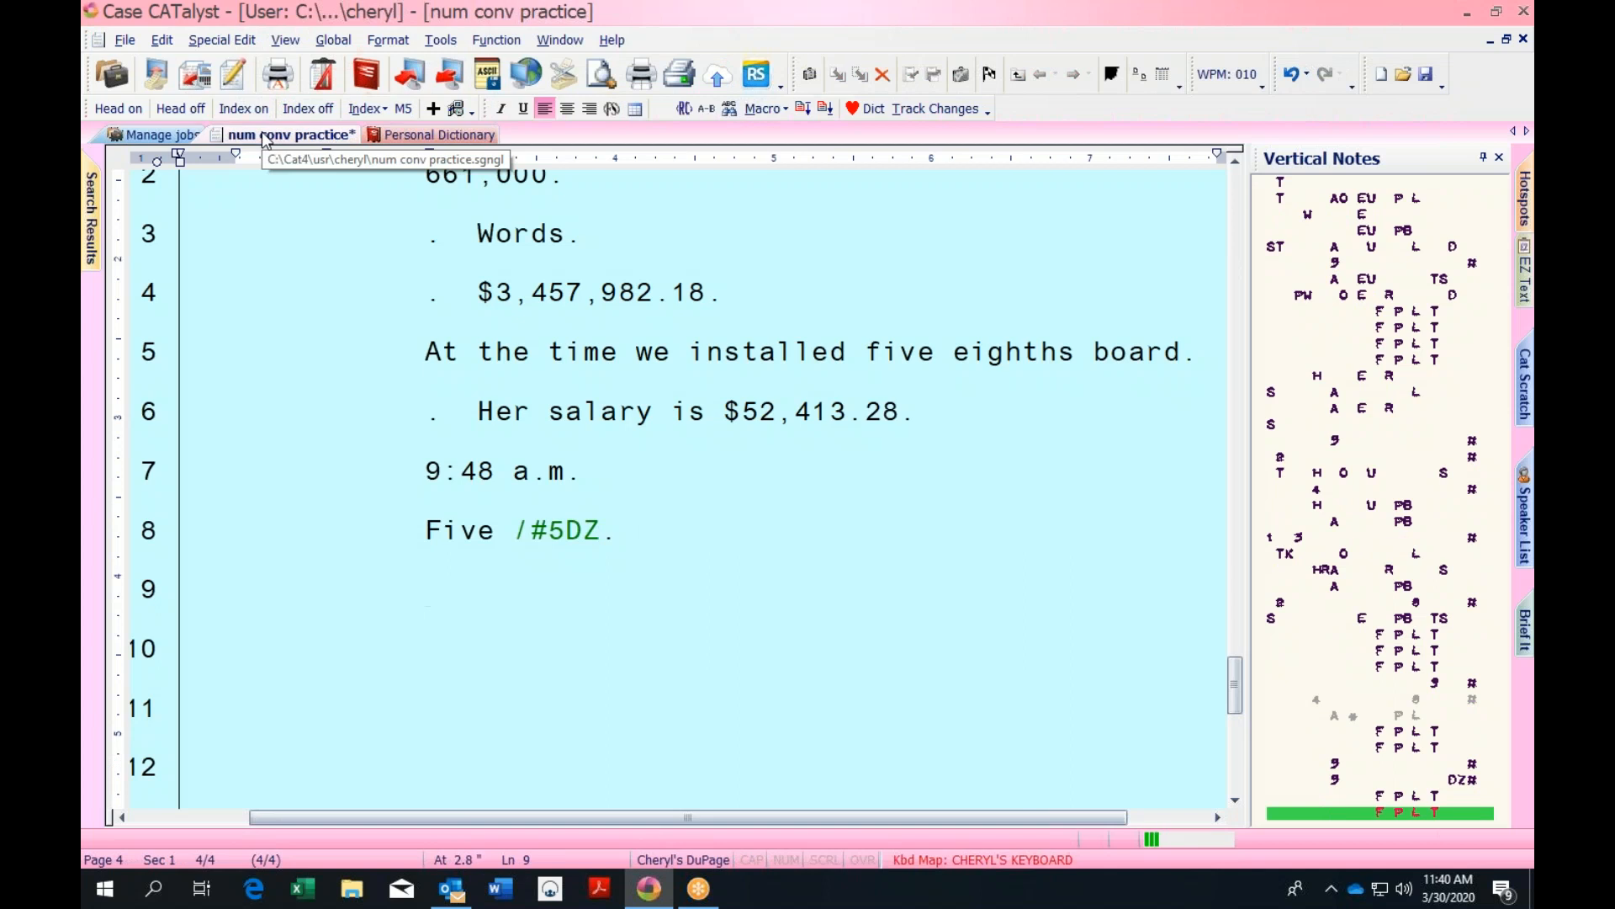
pyautogui.write('Point 08.')
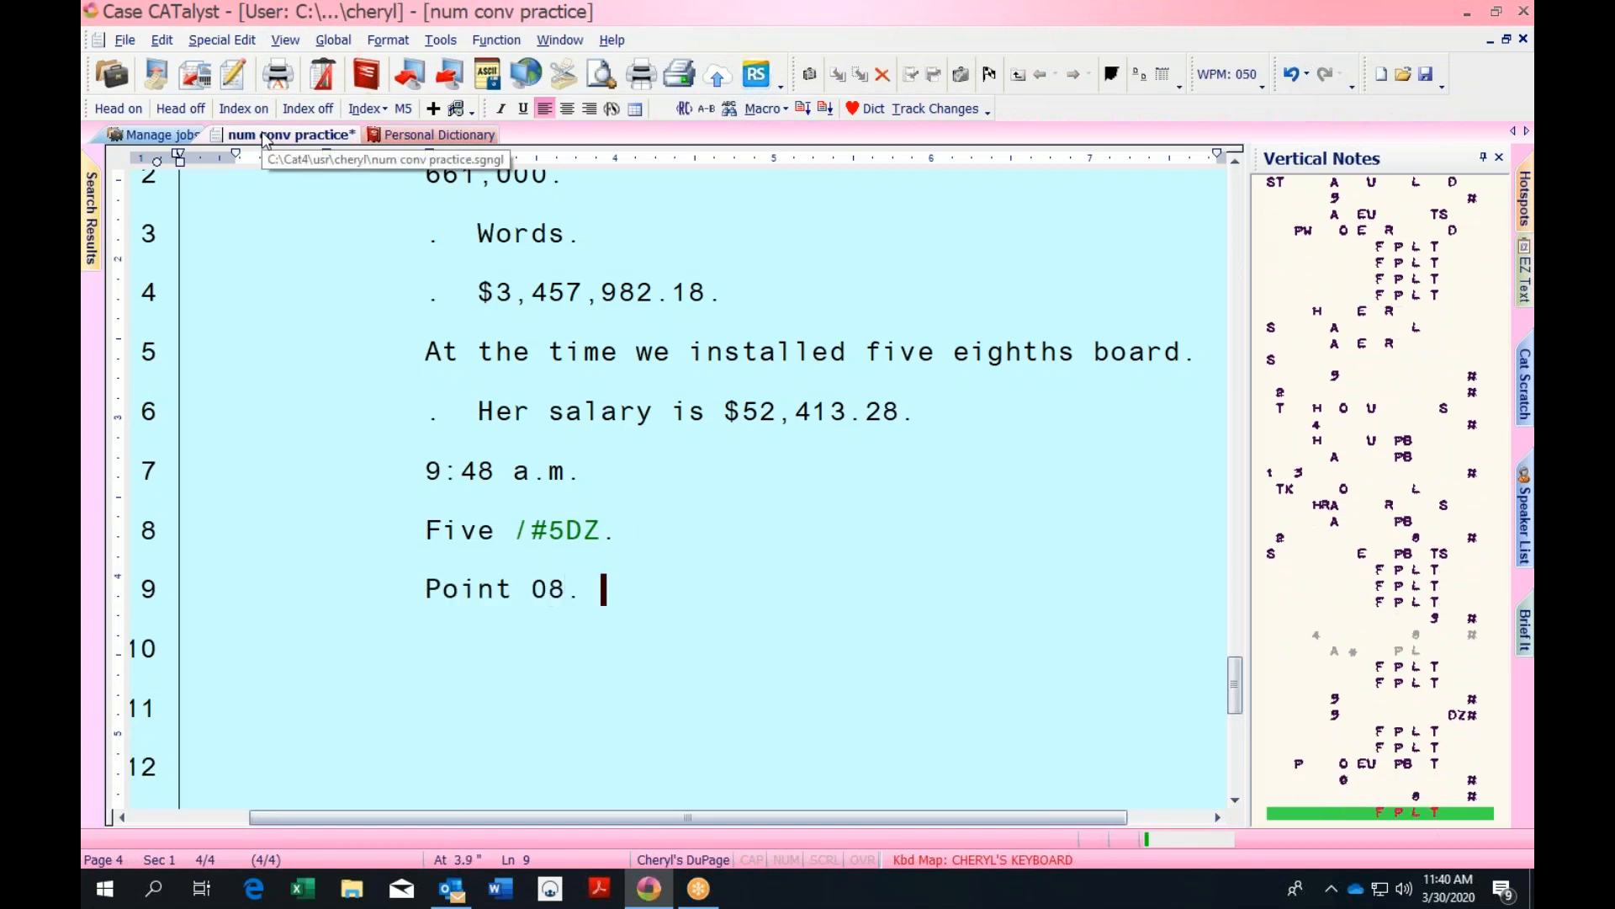
pyautogui.press('Return')
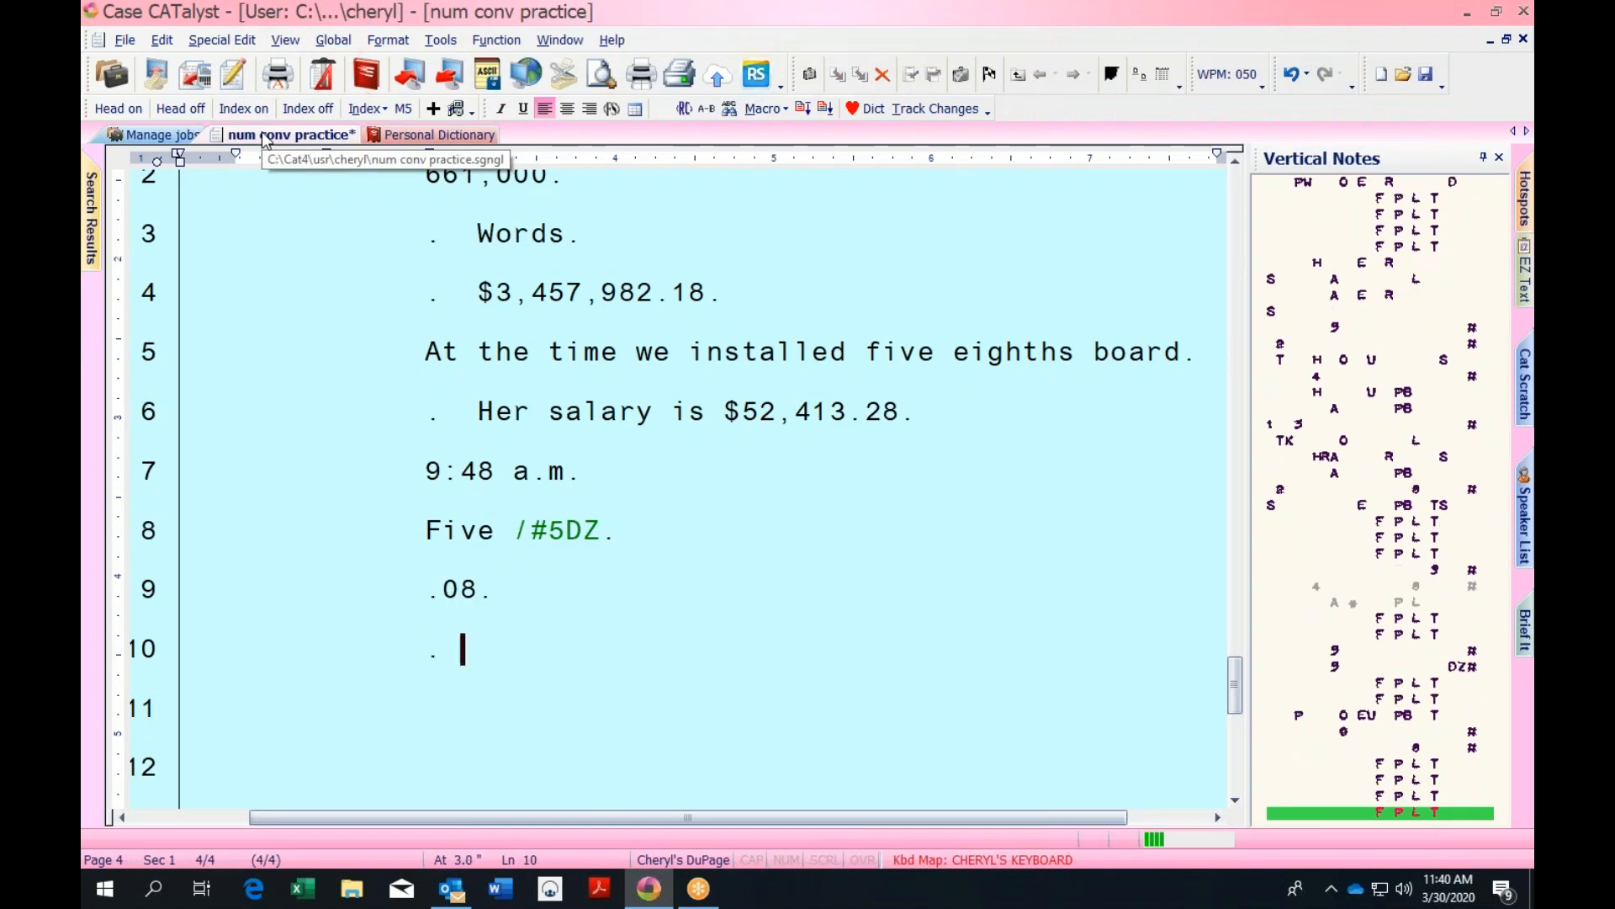
# Write 'His breath was a two point 75' on line 11, which leaves an untranslated stroke
pyautogui.press('Return')
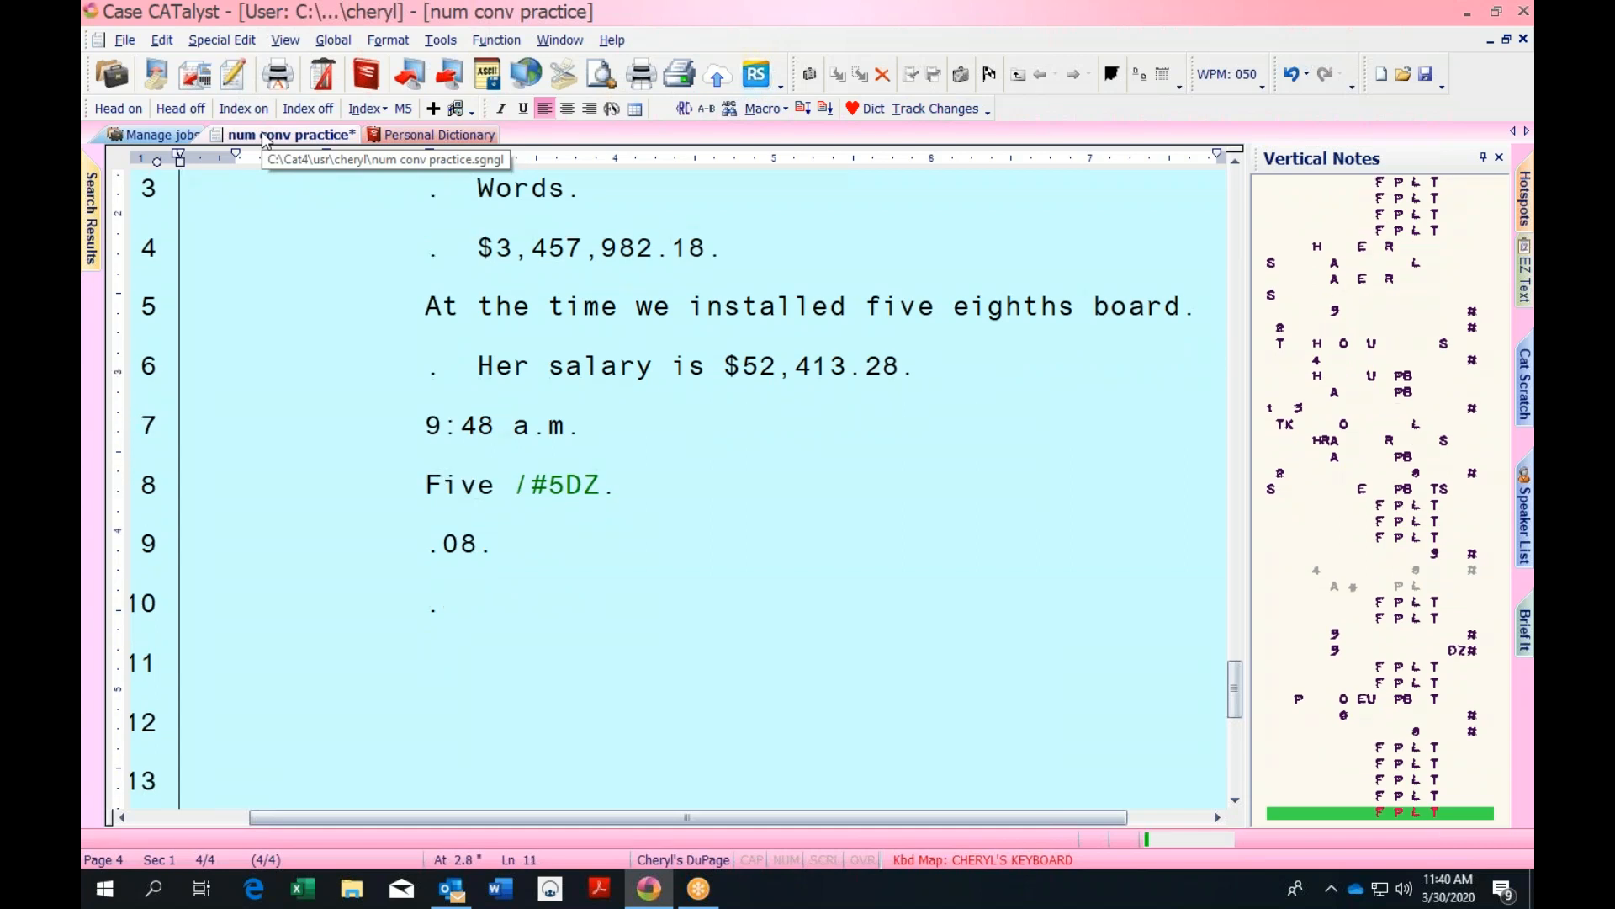
pyautogui.write("His are breath Assistant State's Attorney")
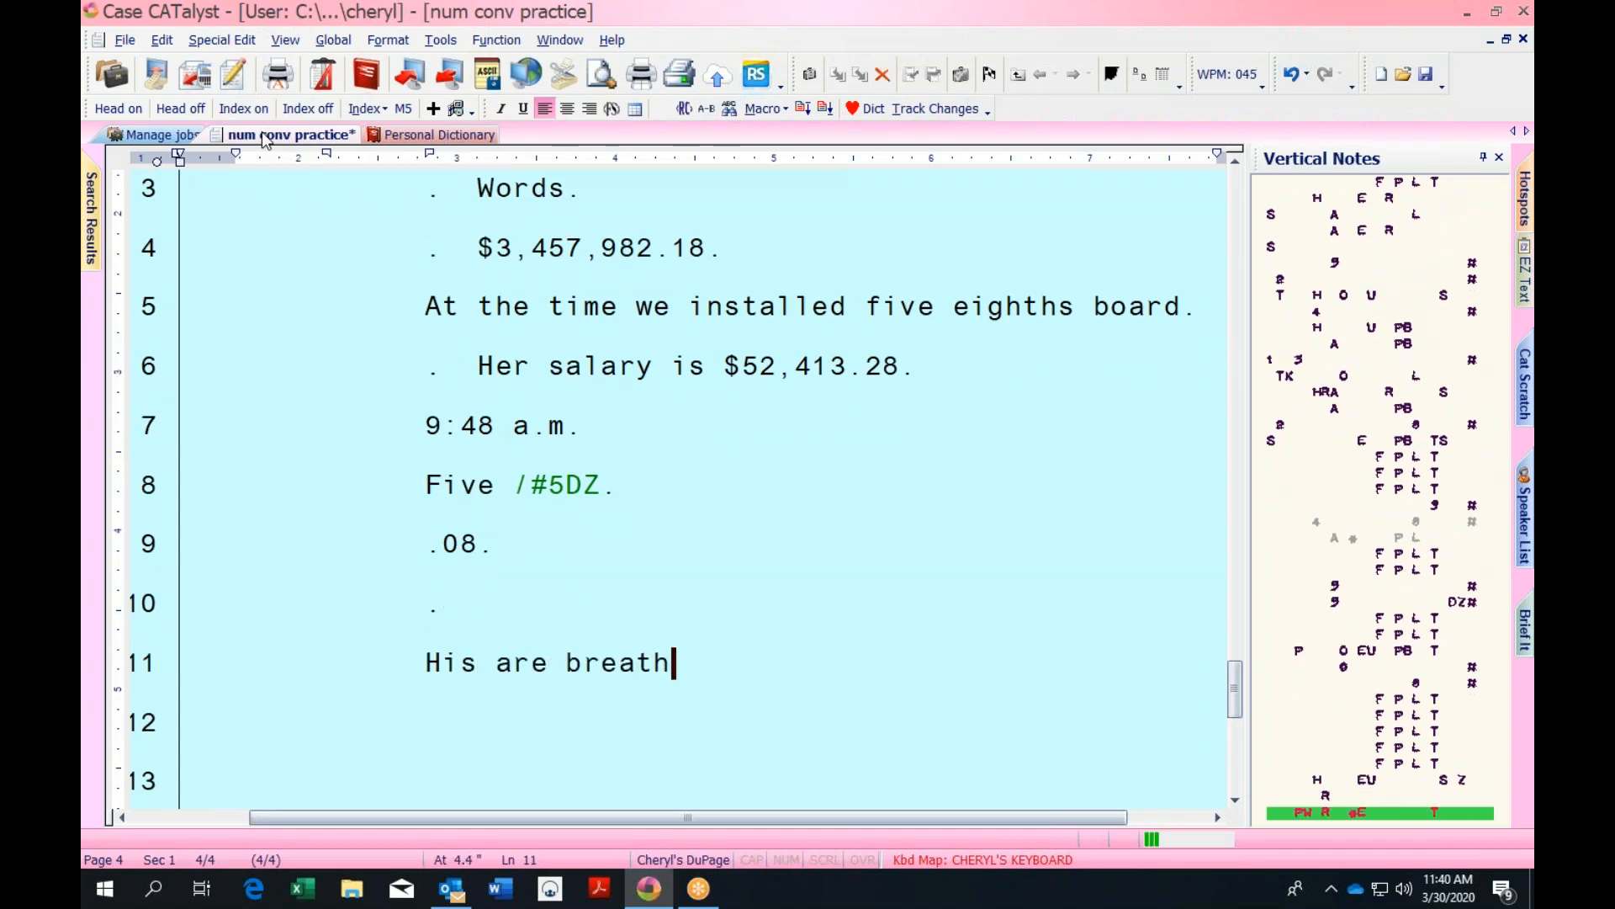
pyautogui.press('BackSpace')
pyautogui.press('BackSpace')
pyautogui.press('BackSpace')
pyautogui.press('BackSpace')
pyautogui.press('BackSpace')
pyautogui.press('BackSpace')
pyautogui.press('BackSpace')
pyautogui.press('BackSpace')
pyautogui.press('BackSpace')
pyautogui.press('BackSpace')
pyautogui.press('BackSpace')
pyautogui.press('BackSpace')
pyautogui.press('BackSpace')
pyautogui.press('BackSpace')
pyautogui.press('BackSpace')
pyautogui.press('BackSpace')
pyautogui.press('BackSpace')
pyautogui.press('BackSpace')
pyautogui.press('BackSpace')
pyautogui.press('BackSpace')
pyautogui.write('was a')
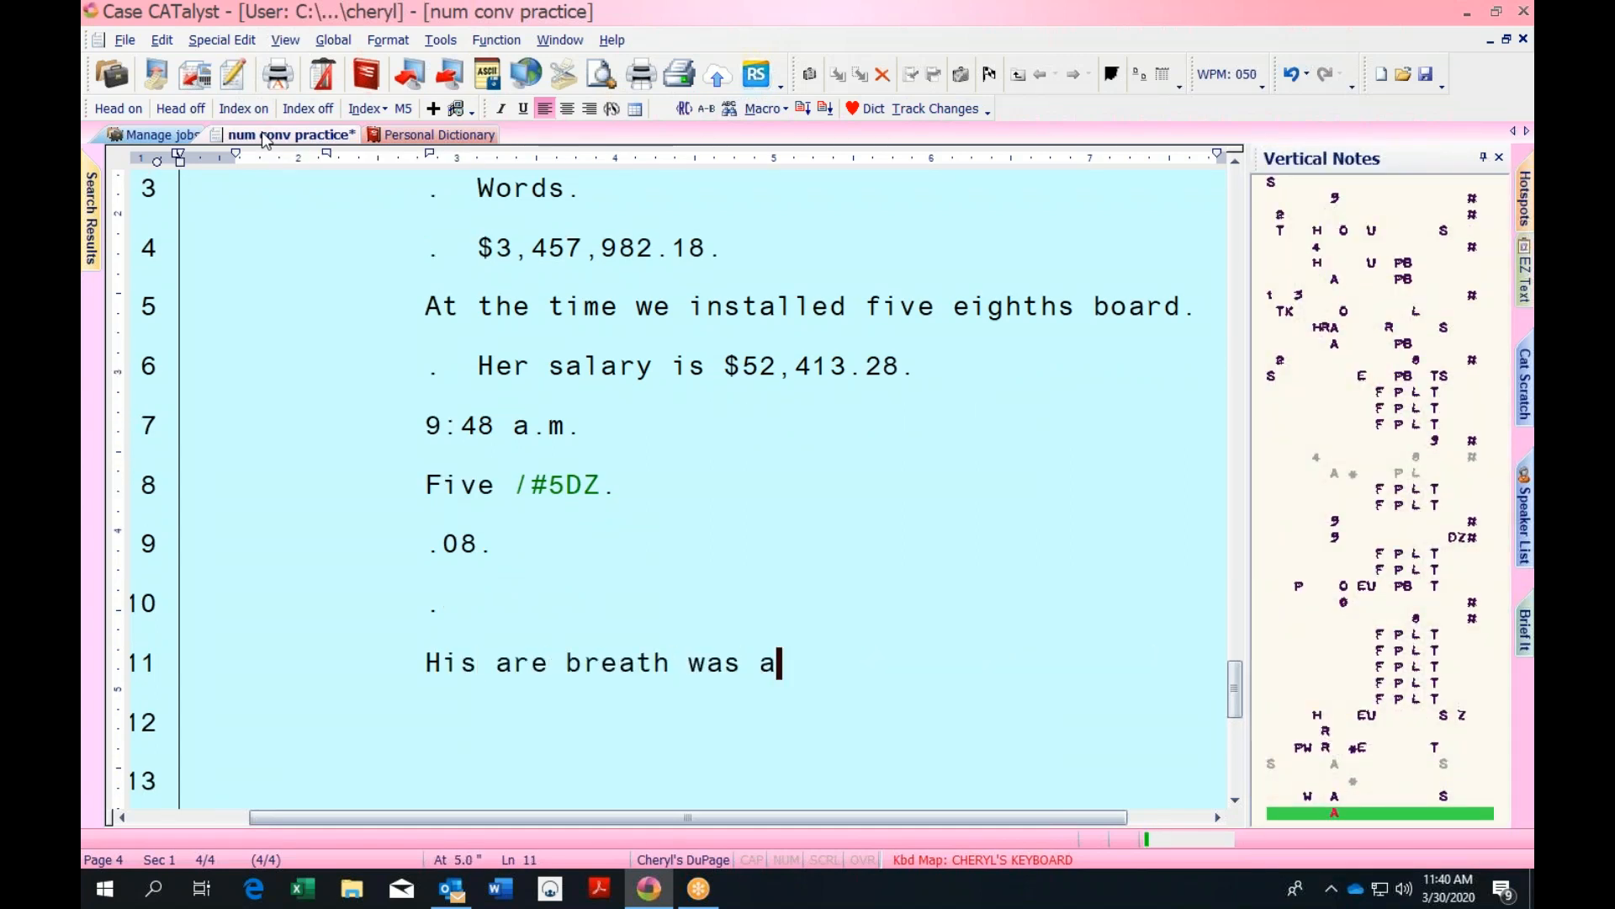
pyautogui.write(' two point /-P 75')
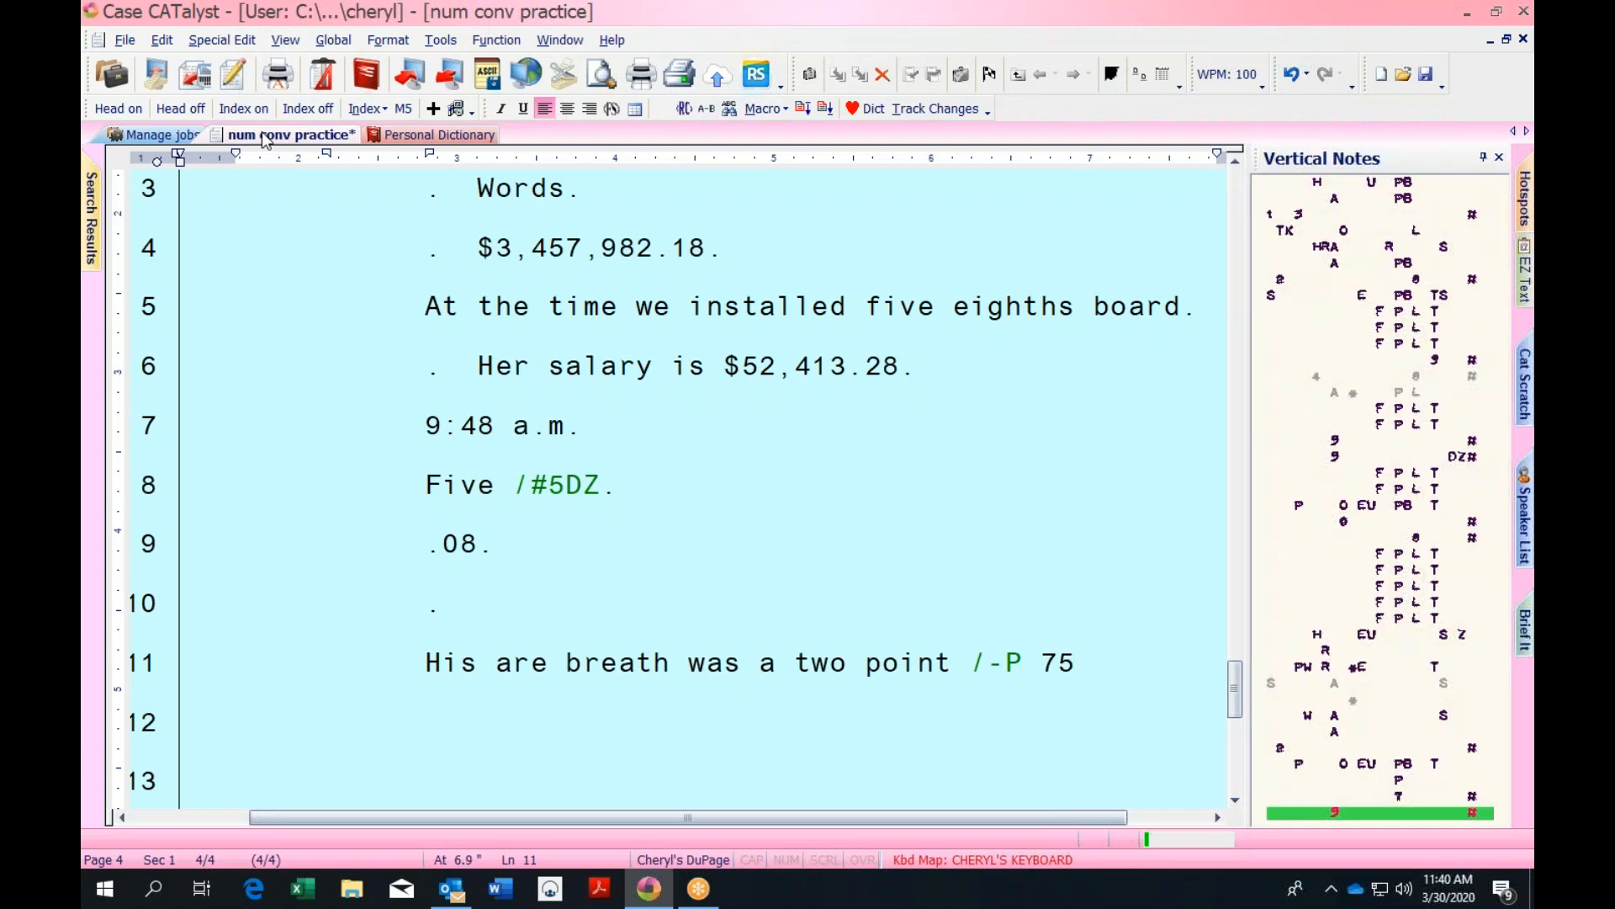
pyautogui.write('.')
# Write the line 'THE COURT: His breath was a 2.75.' with the number formatted correctly
pyautogui.press('Return')
pyautogui.write('THE COURT:')
pyautogui.press('Return')
pyautogui.write('THE COURT: ')
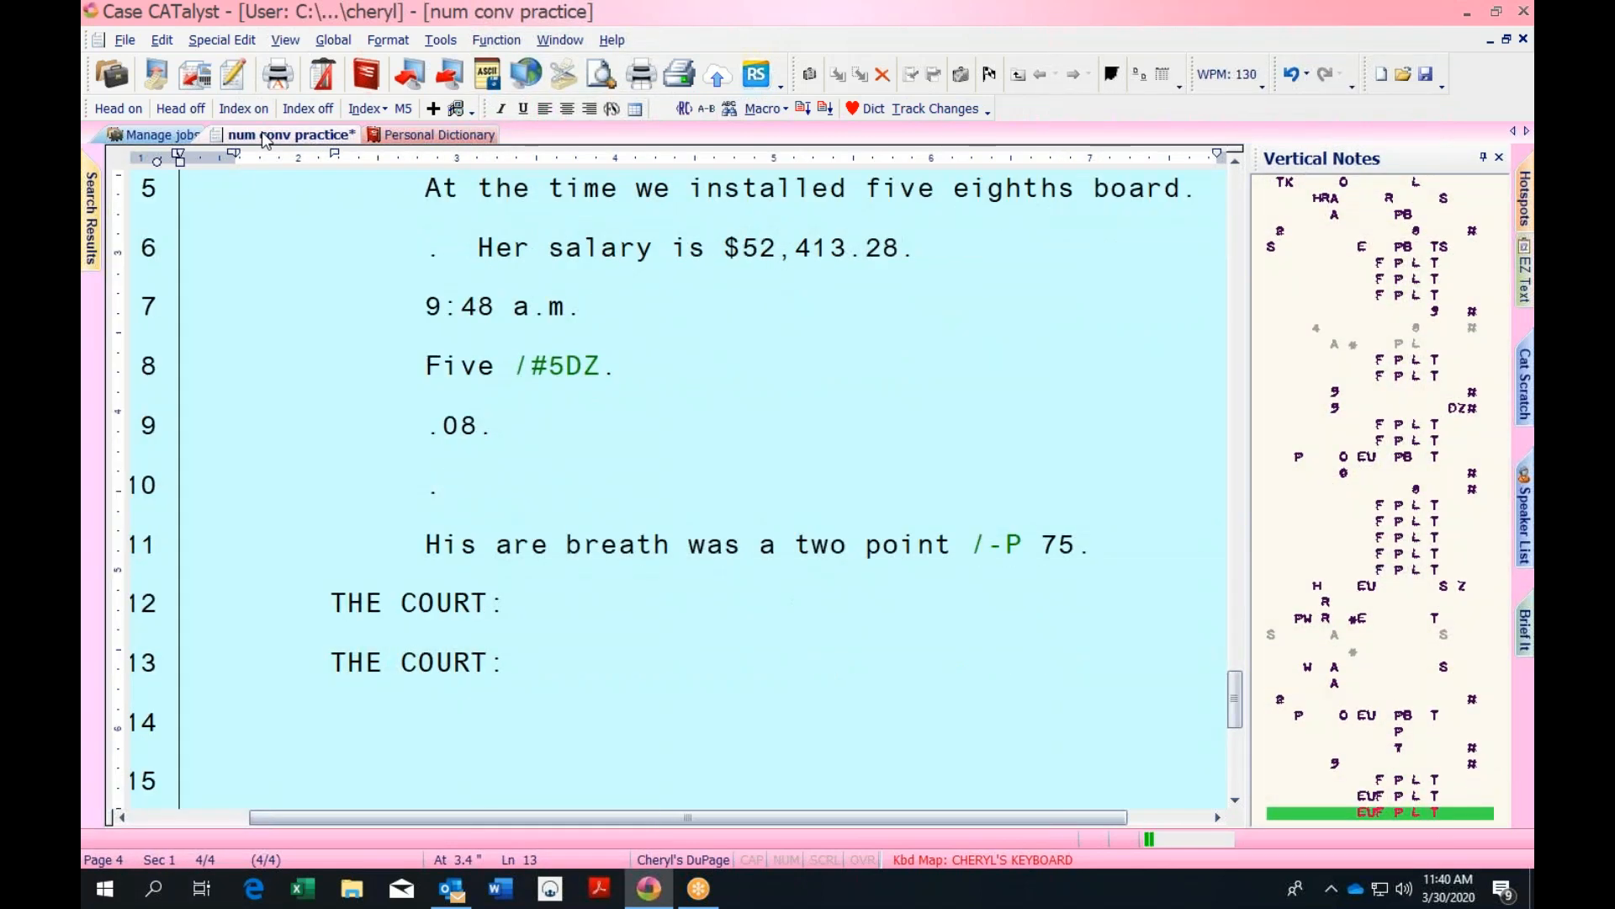
pyautogui.write(' His breath was a')
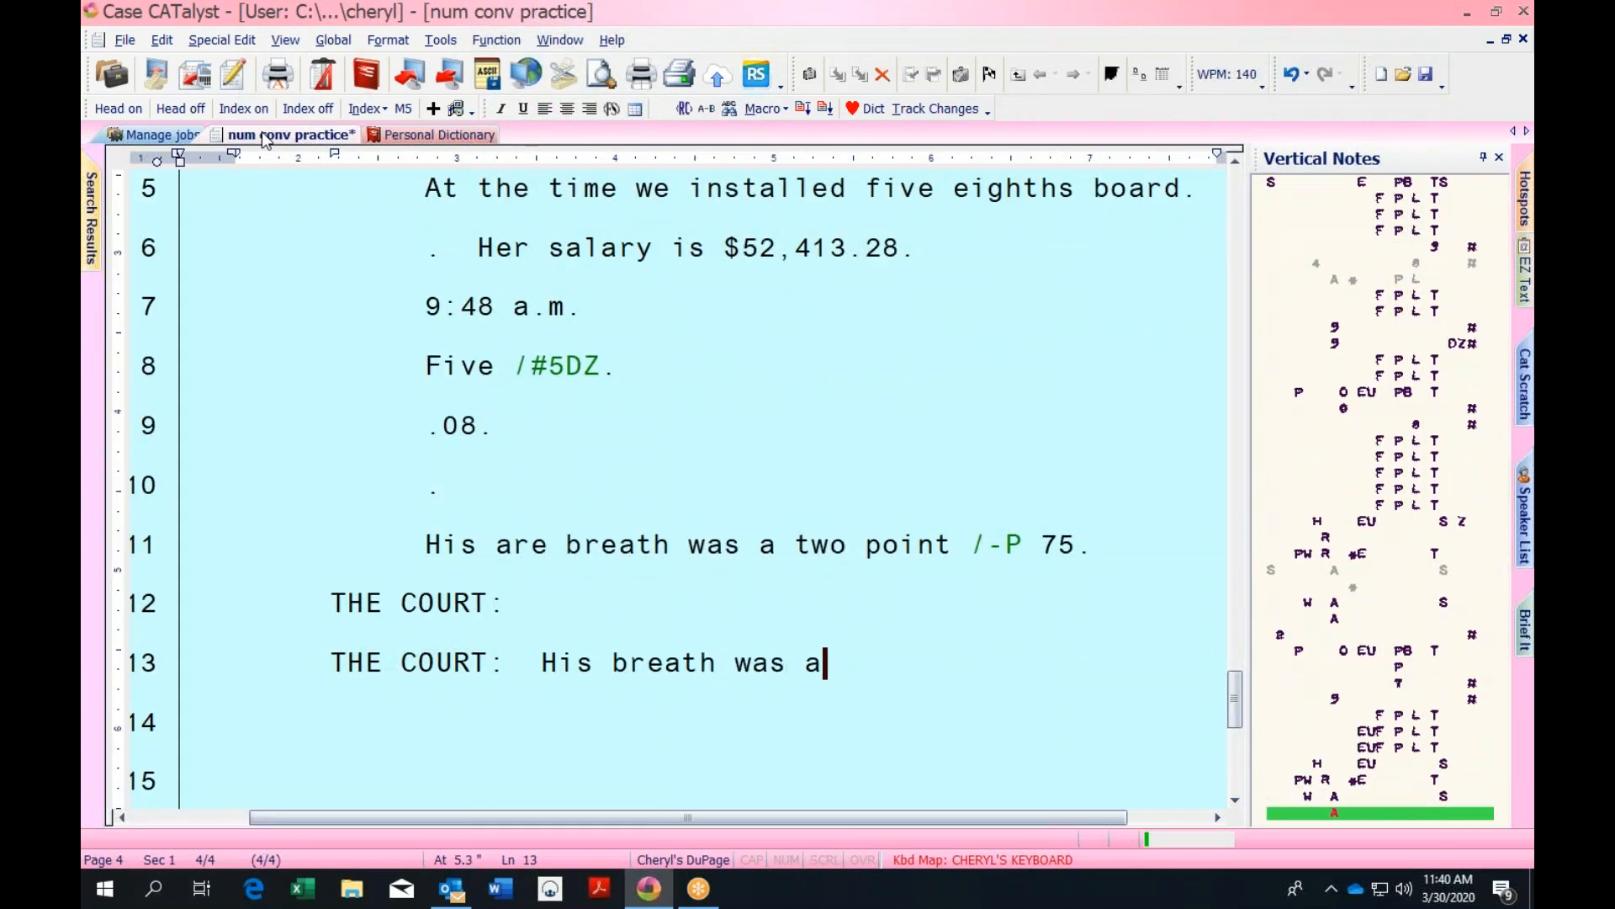
pyautogui.write(' 2 point 75.')
pyautogui.press('Return')
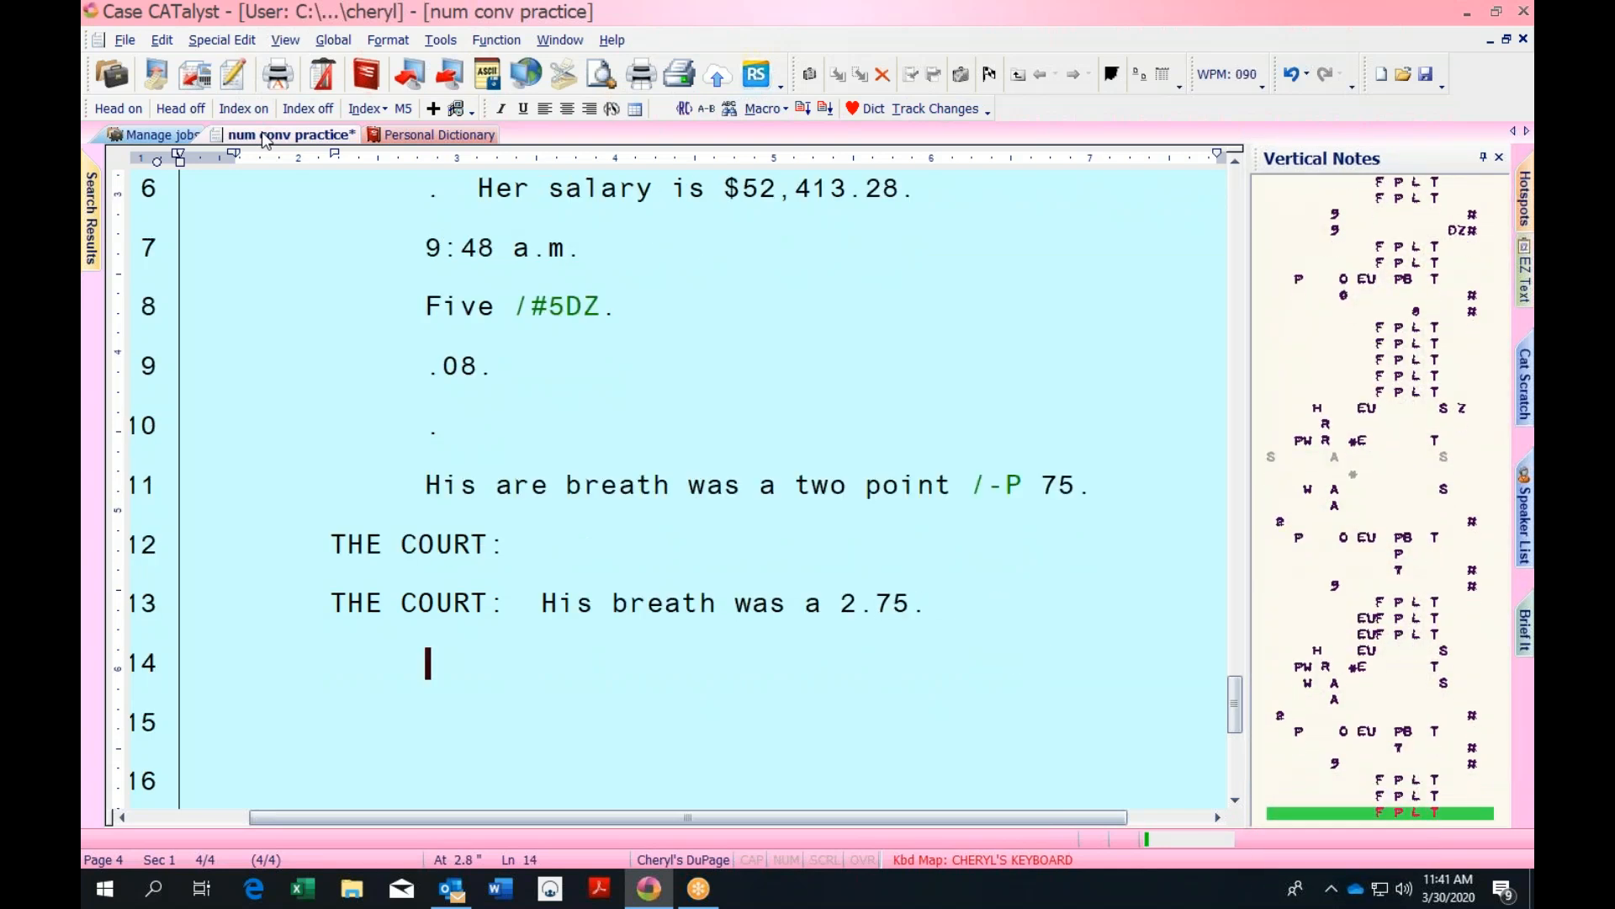
# Filter the Personal Dictionary by entry type Numbers
pyautogui.click(410, 136)
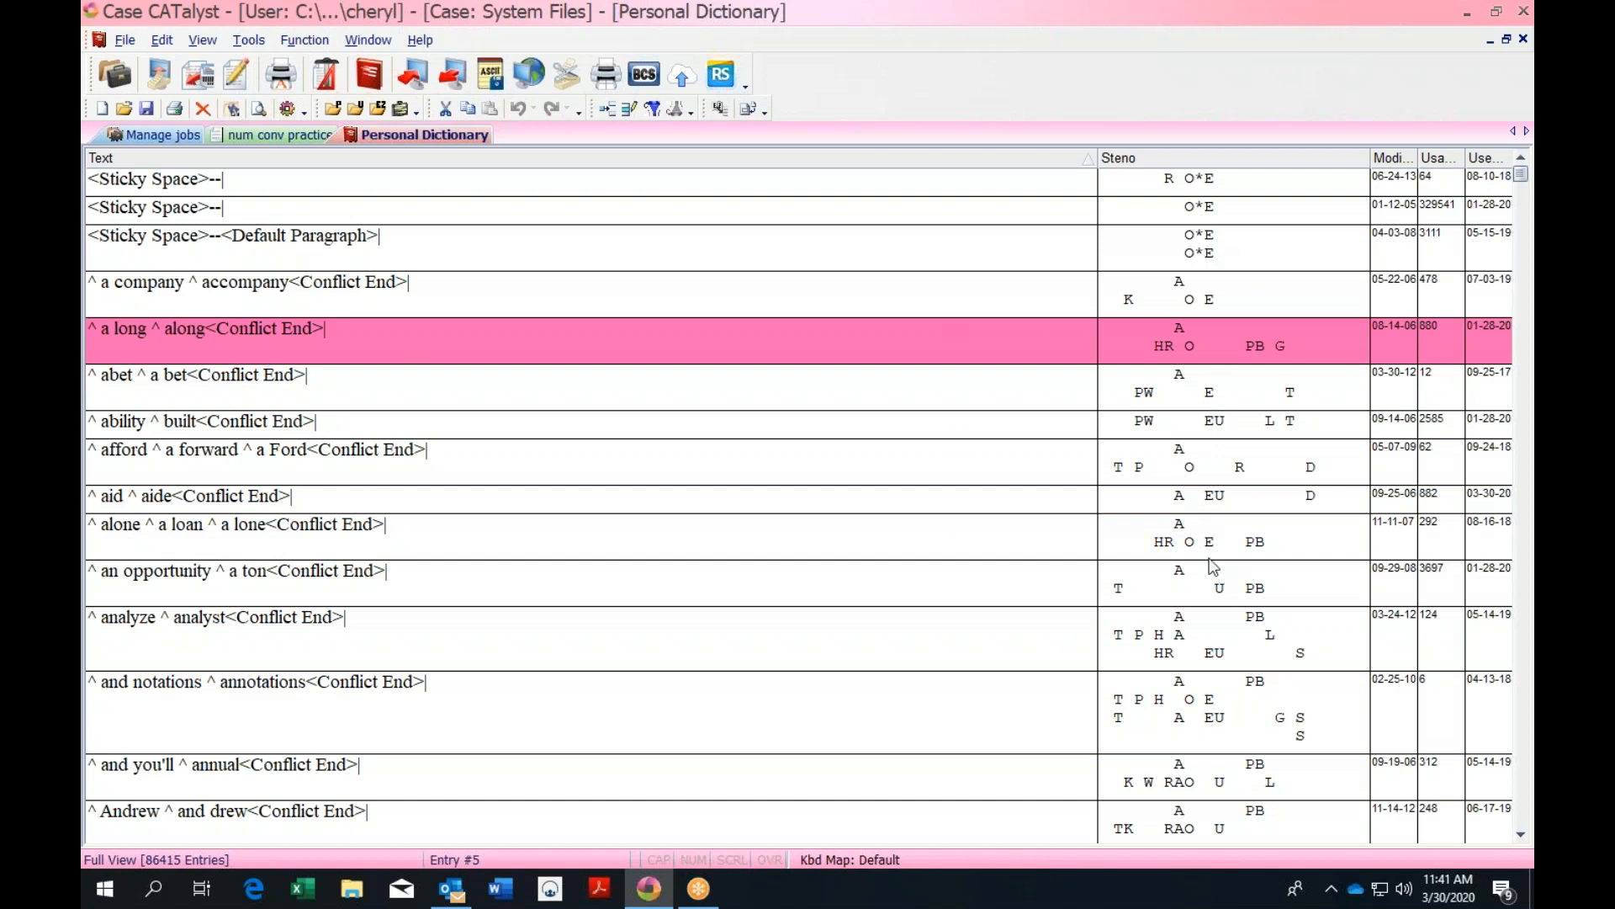
pyautogui.click(653, 108)
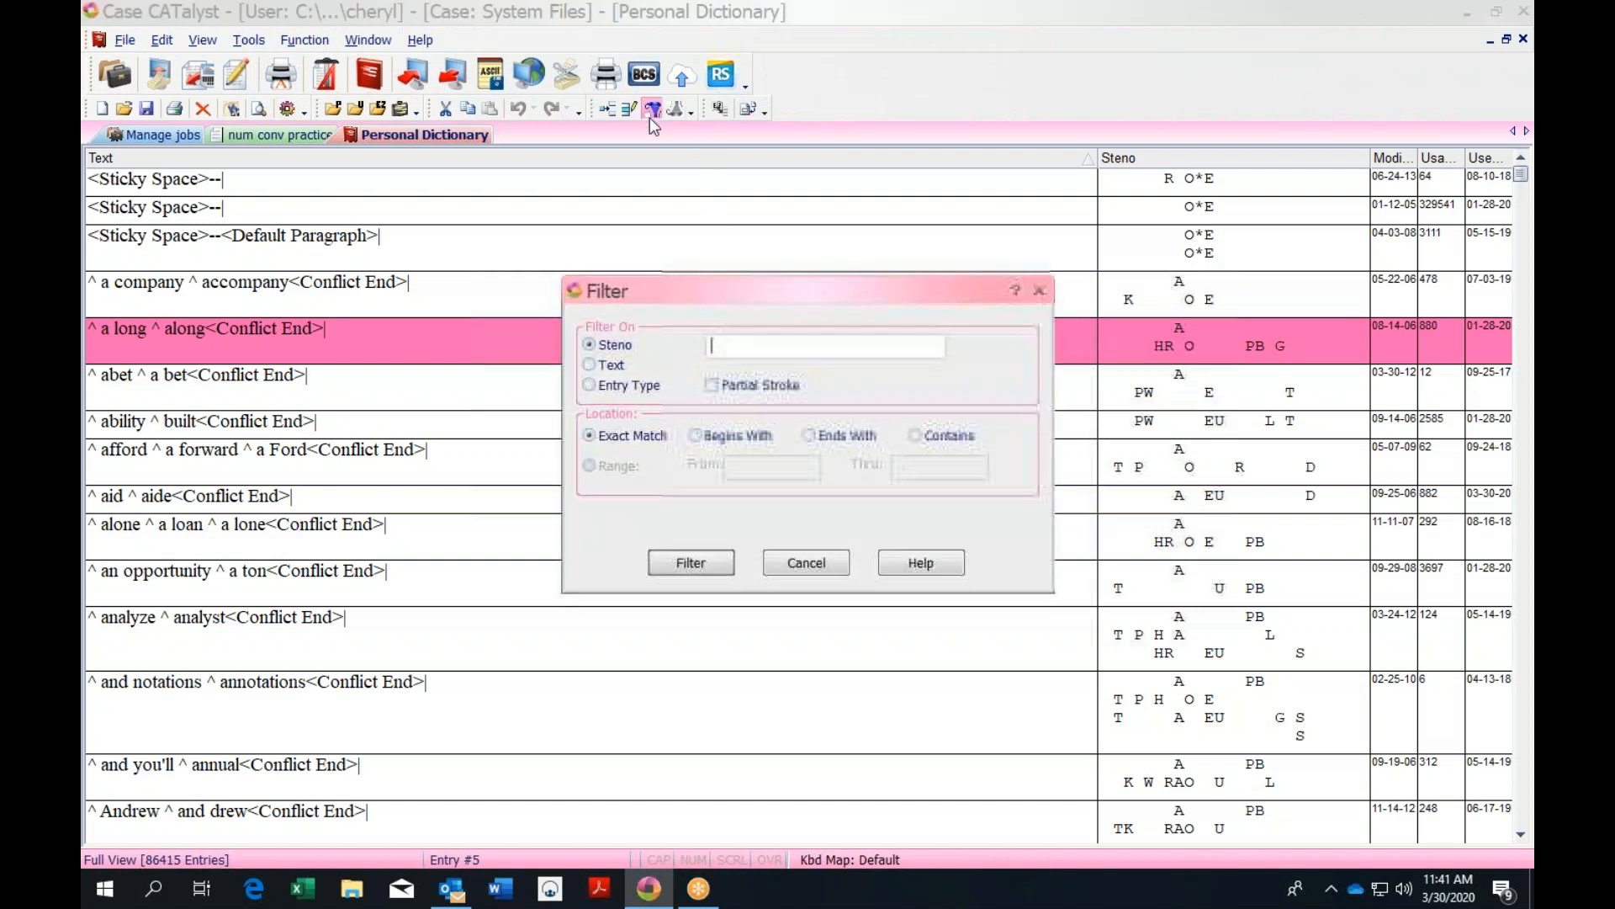
pyautogui.click(590, 387)
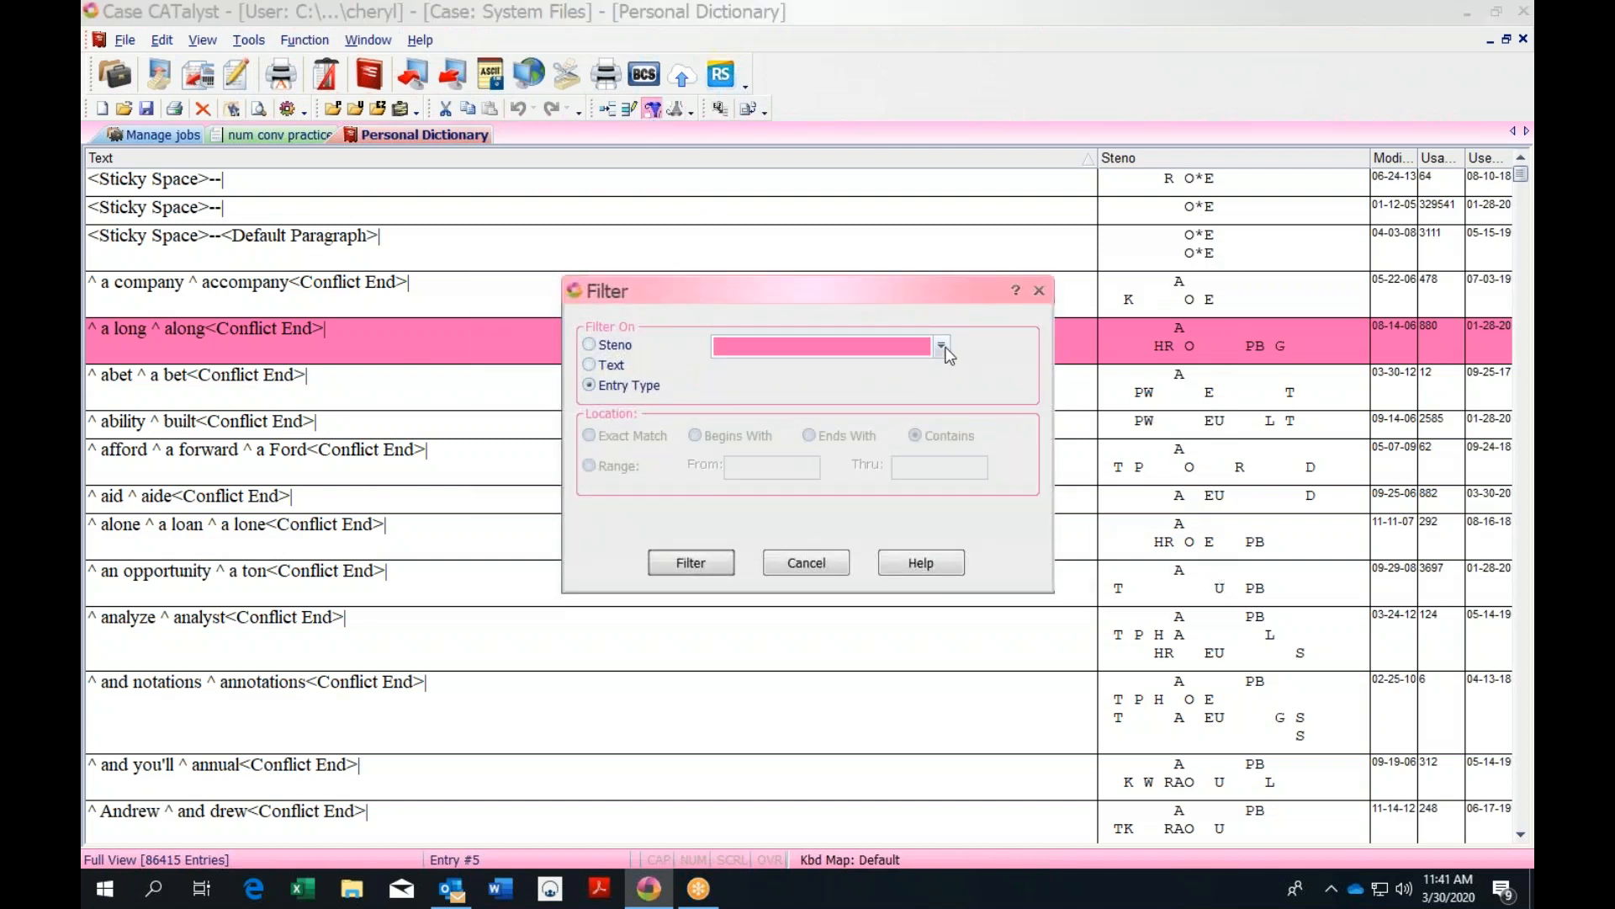
pyautogui.click(942, 346)
pyautogui.click(847, 399)
pyautogui.click(711, 563)
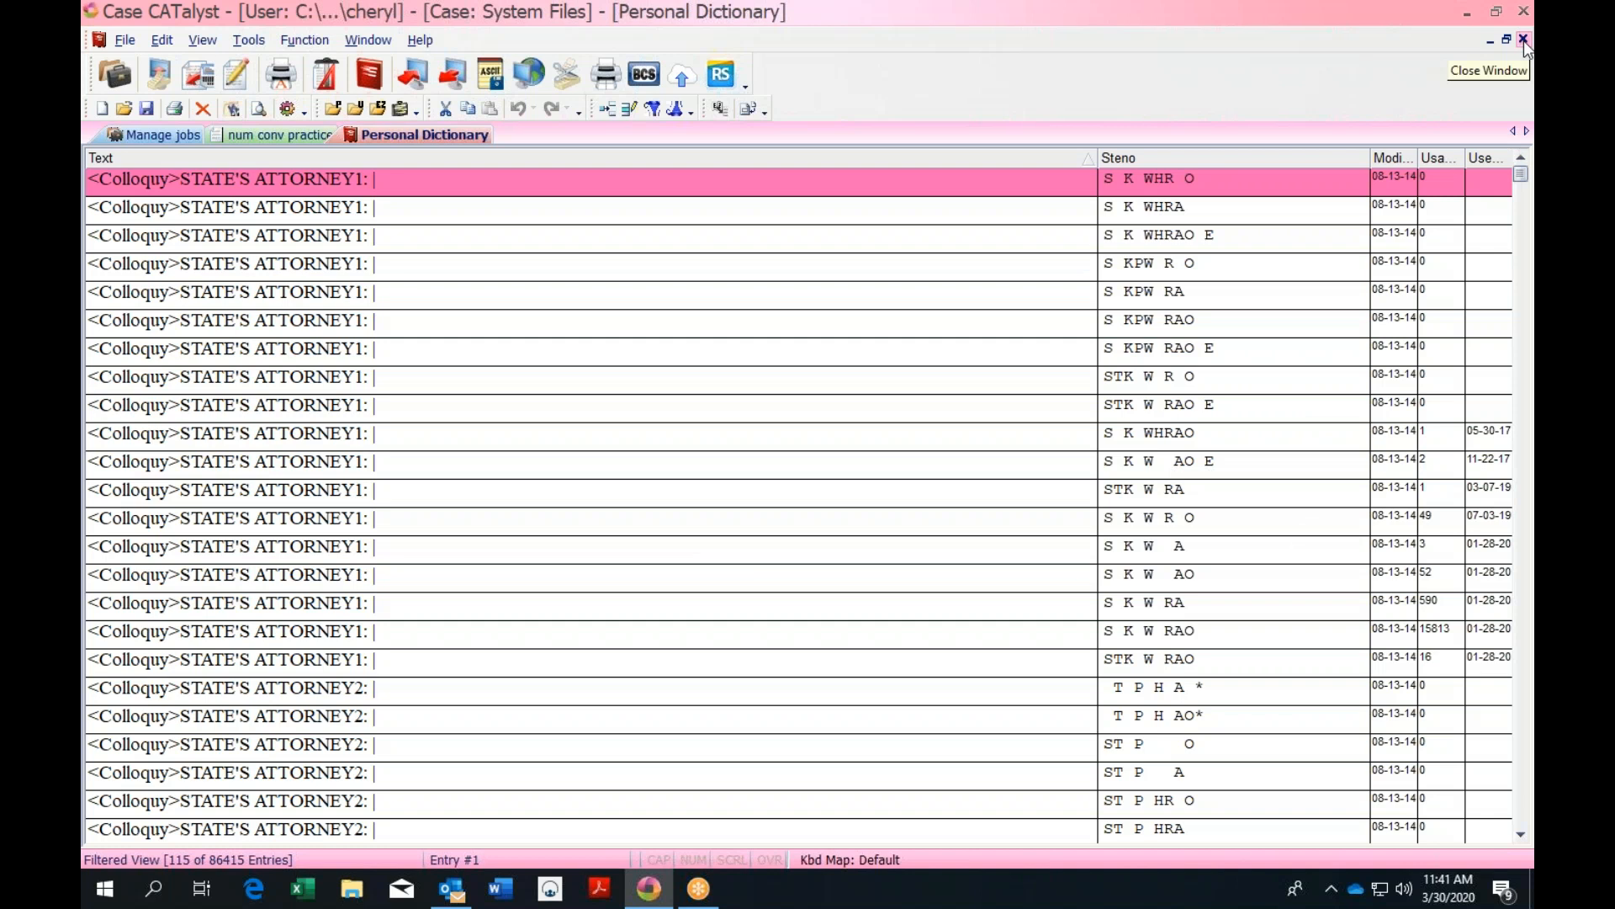
# Clear the filter and refilter by entry type Numeral Words, showing 185 of 86415 entries
pyautogui.click(655, 110)
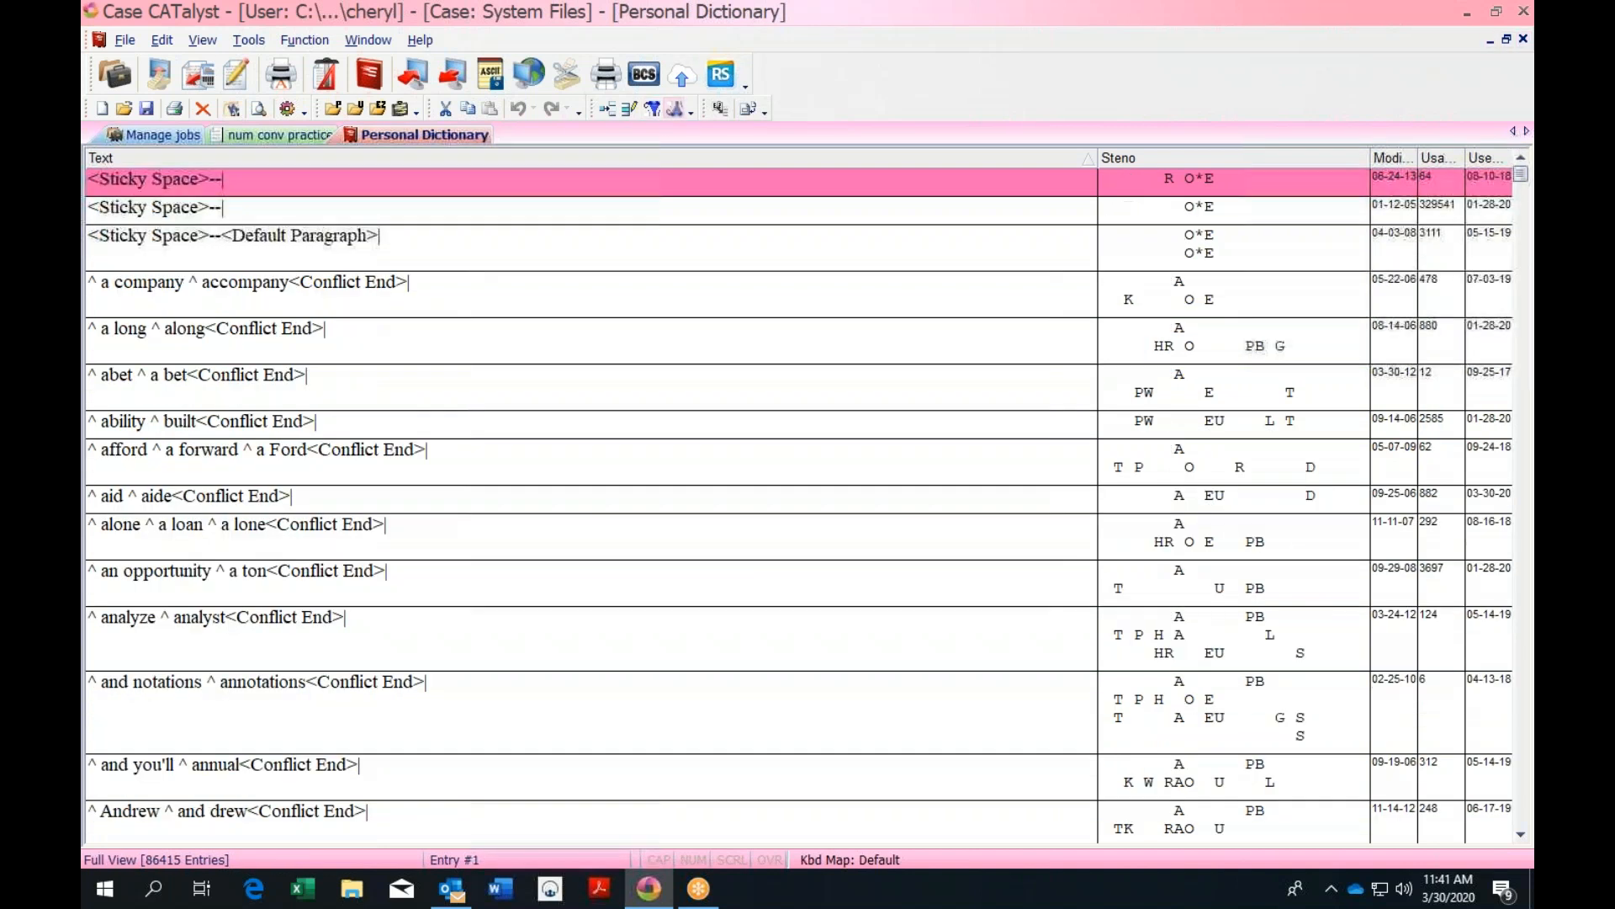
pyautogui.click(655, 110)
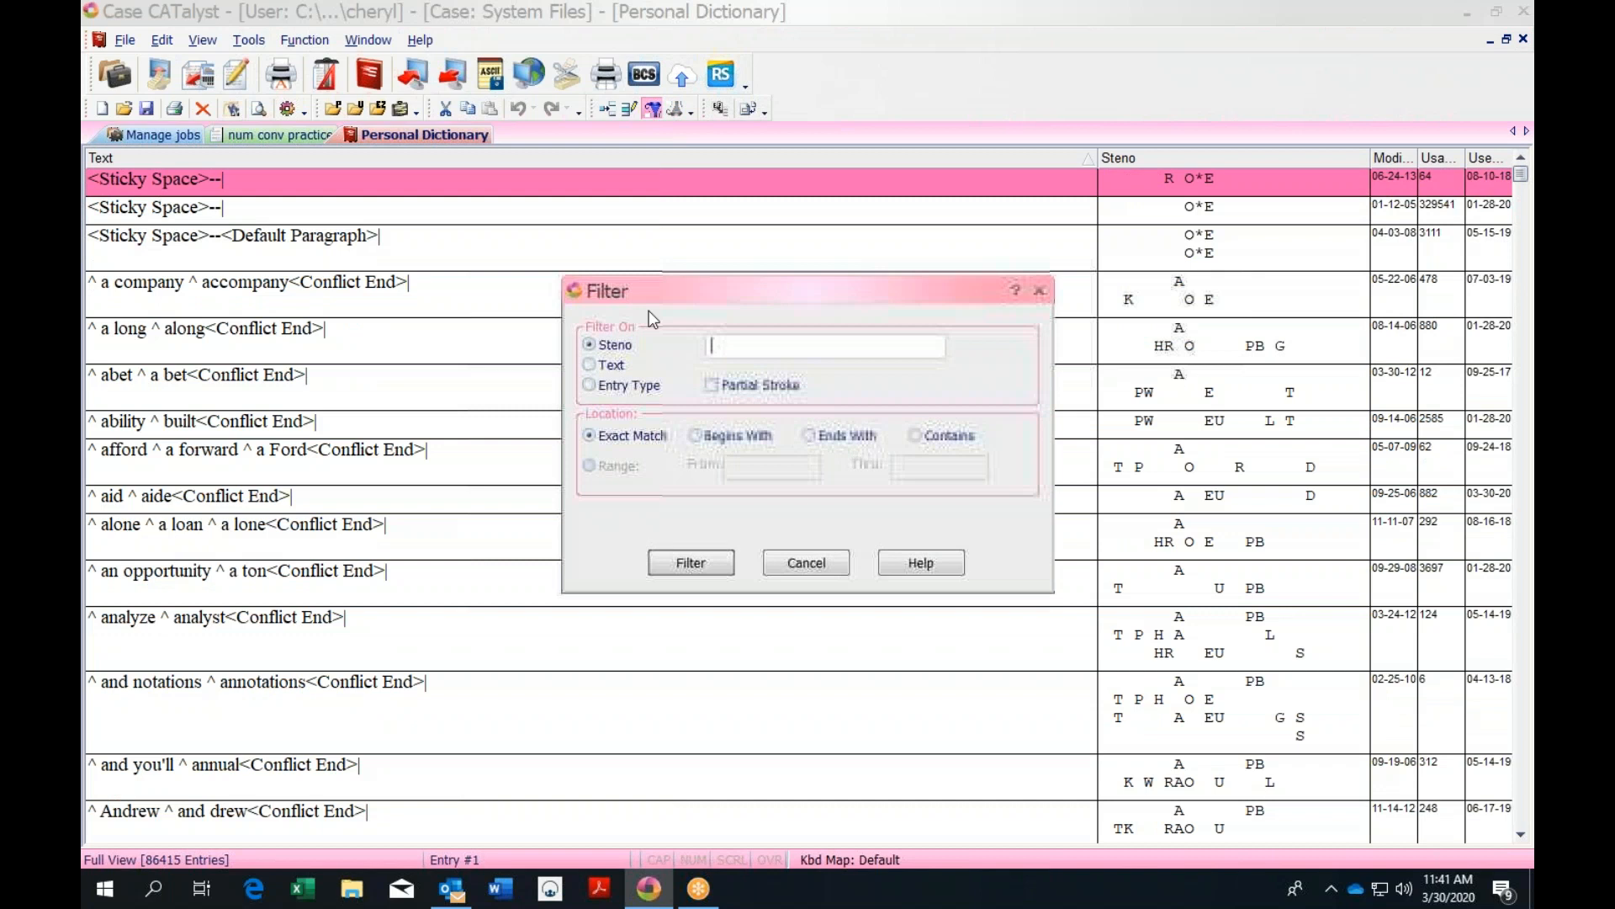
pyautogui.click(589, 385)
pyautogui.click(942, 346)
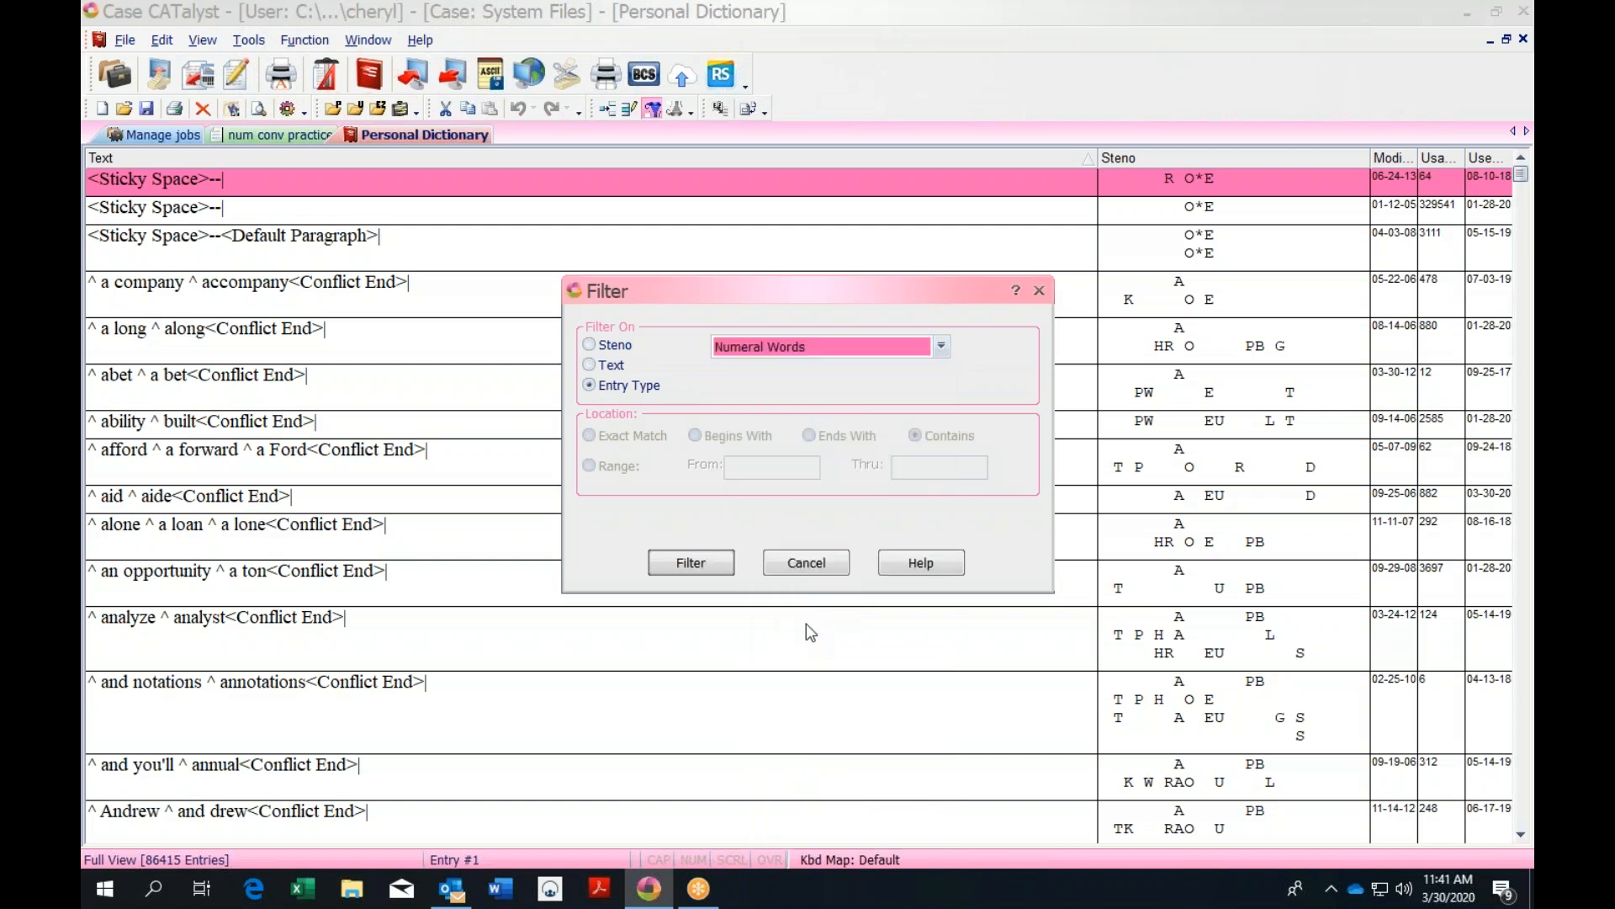
pyautogui.click(722, 565)
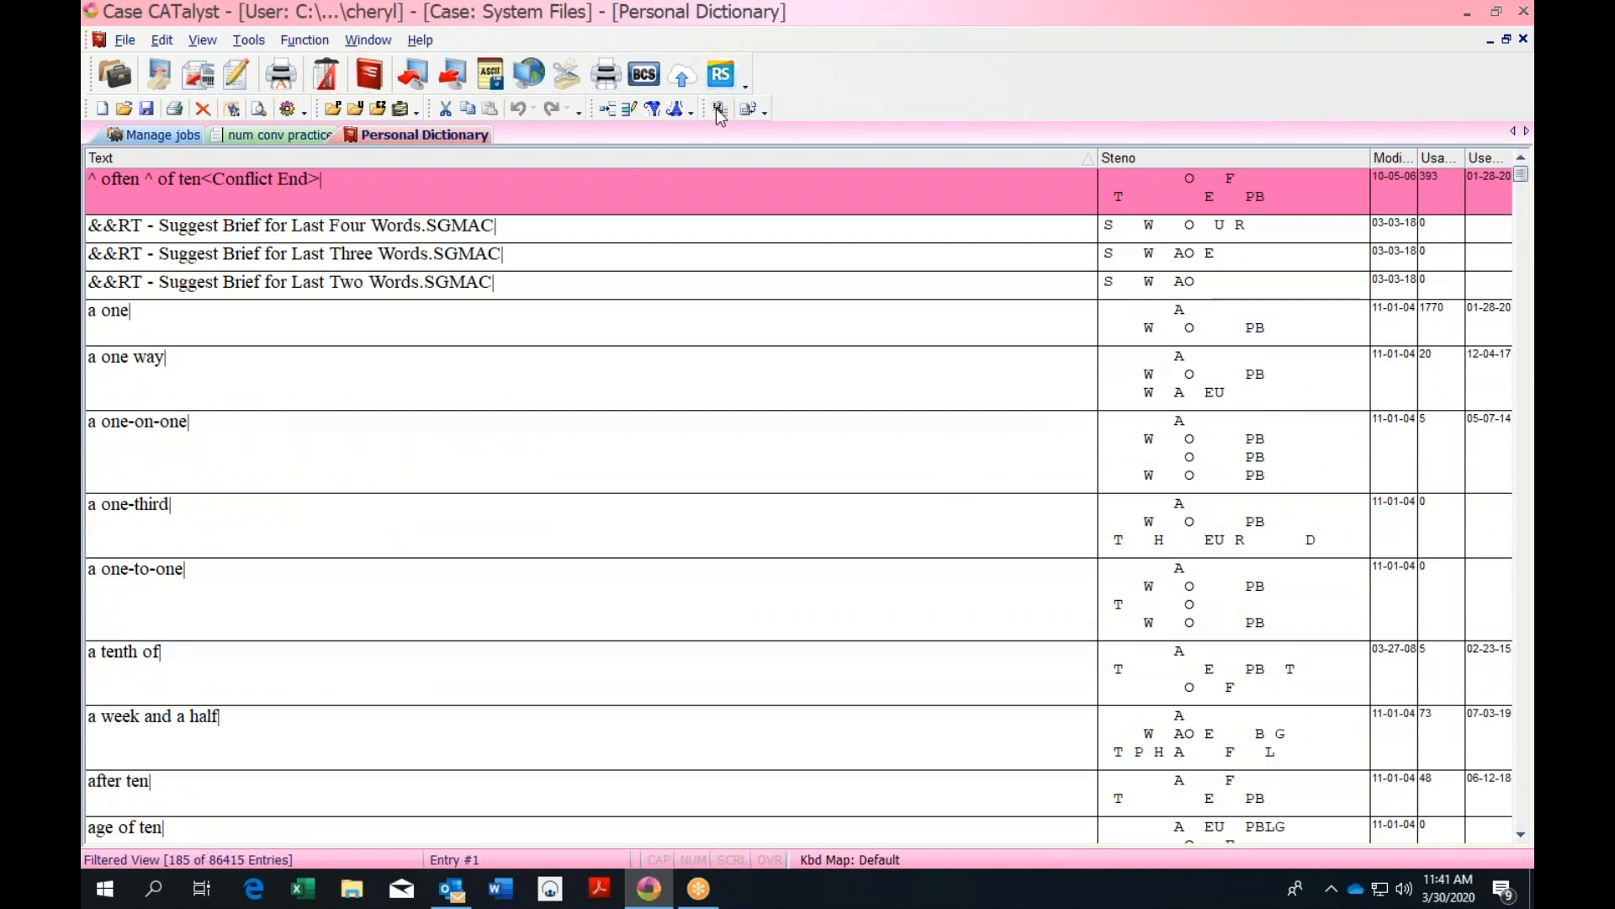
# Replace the filter with entry type Number Trigger, leaving 16 entries
pyautogui.click(676, 109)
pyautogui.click(652, 108)
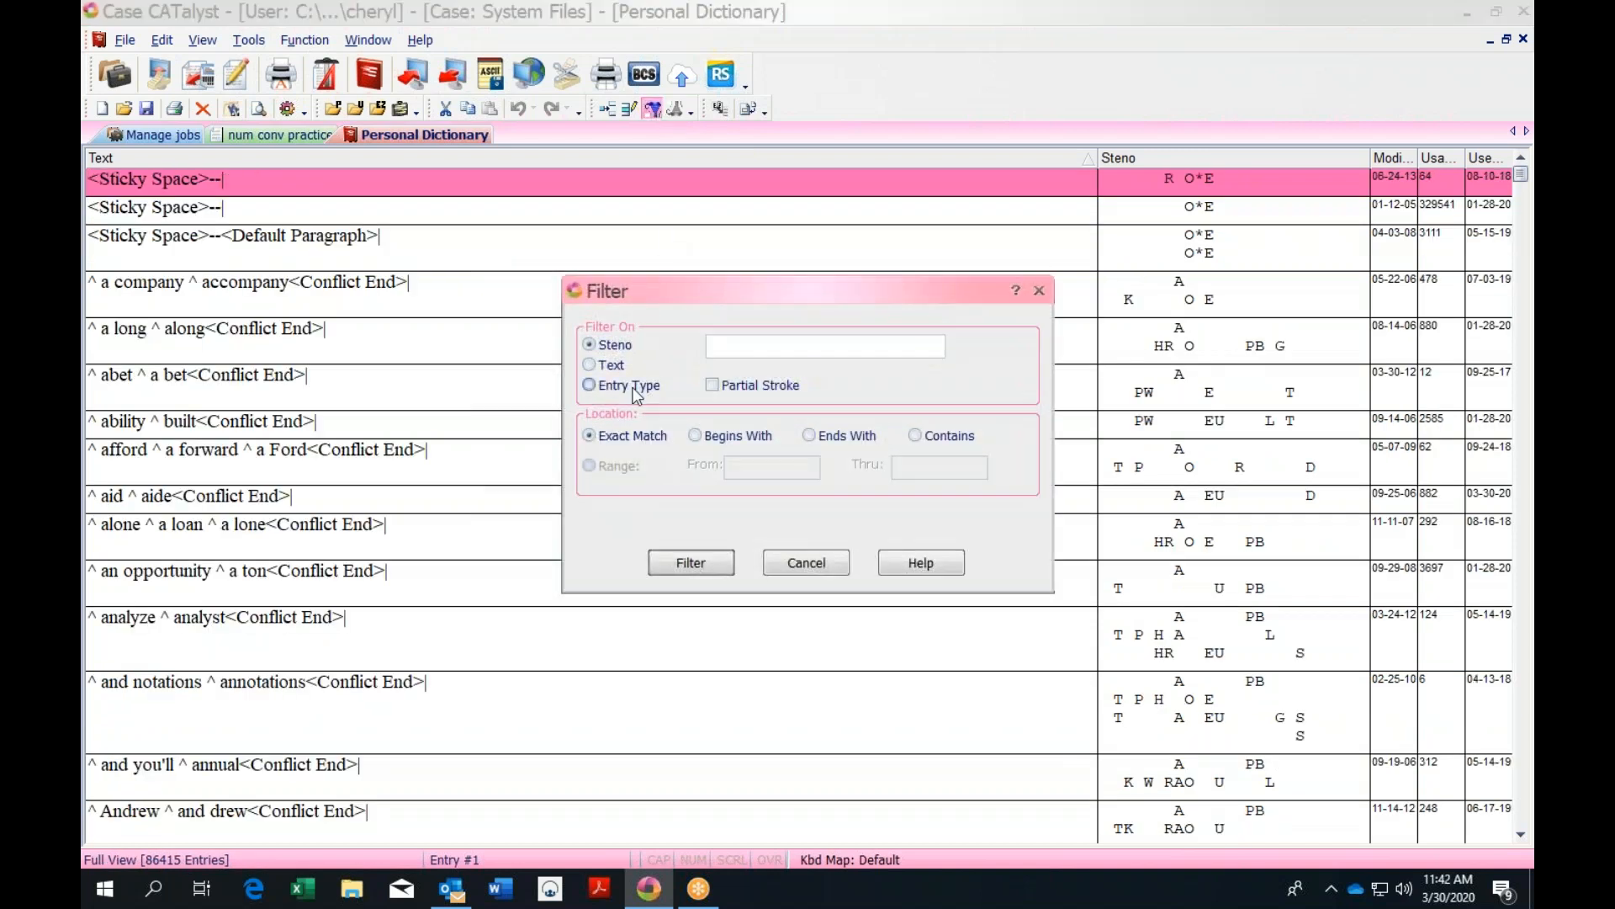
pyautogui.click(597, 387)
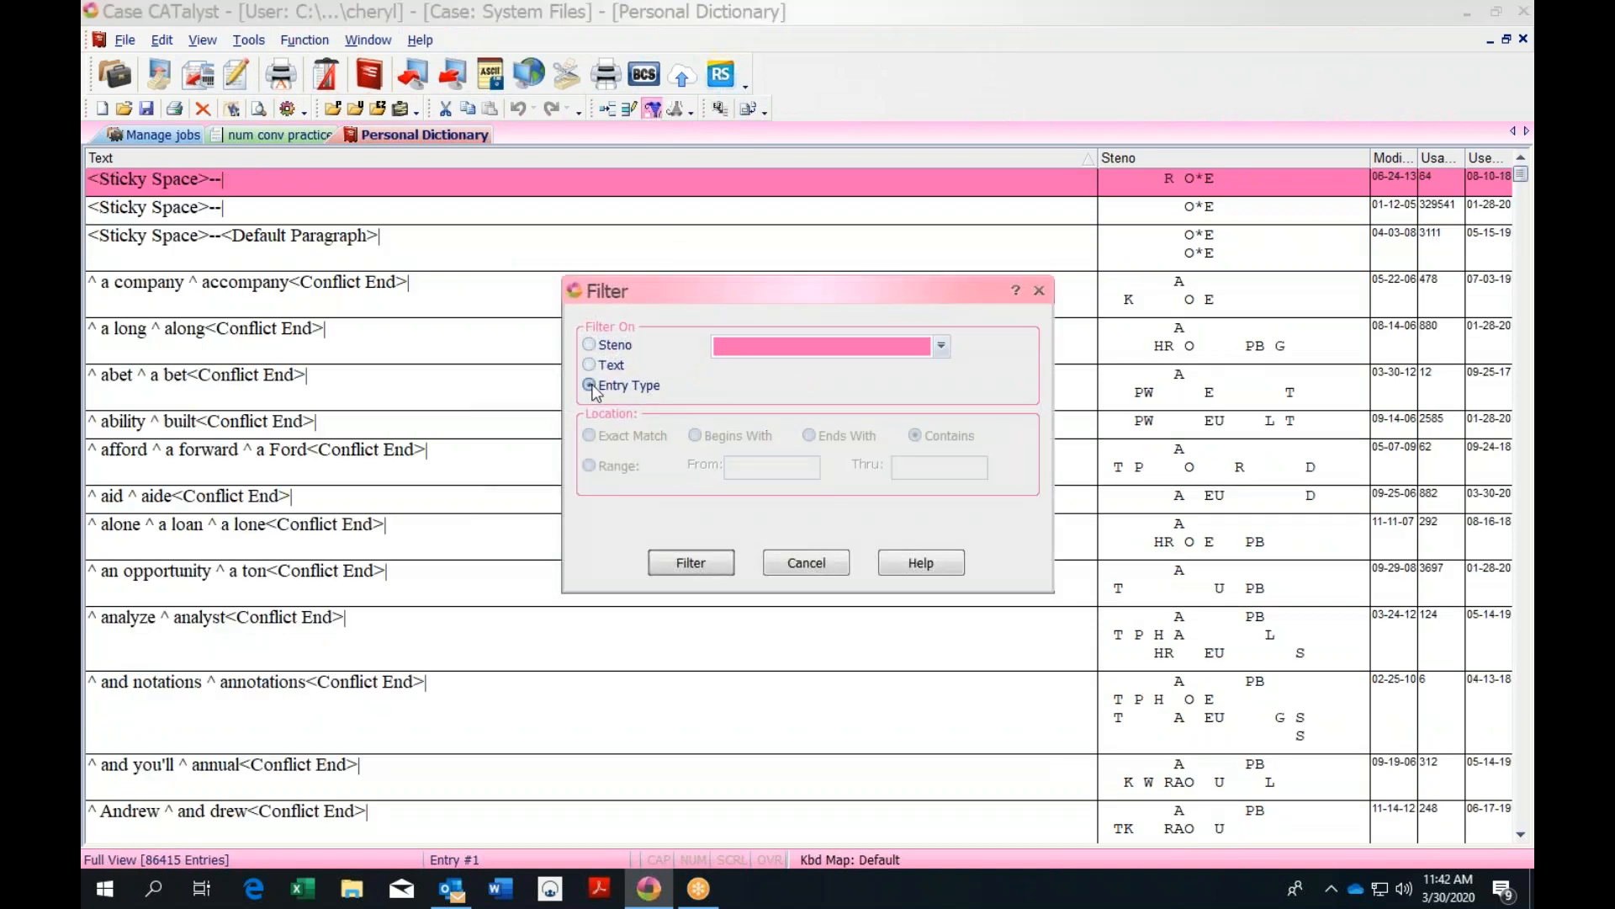
pyautogui.click(941, 347)
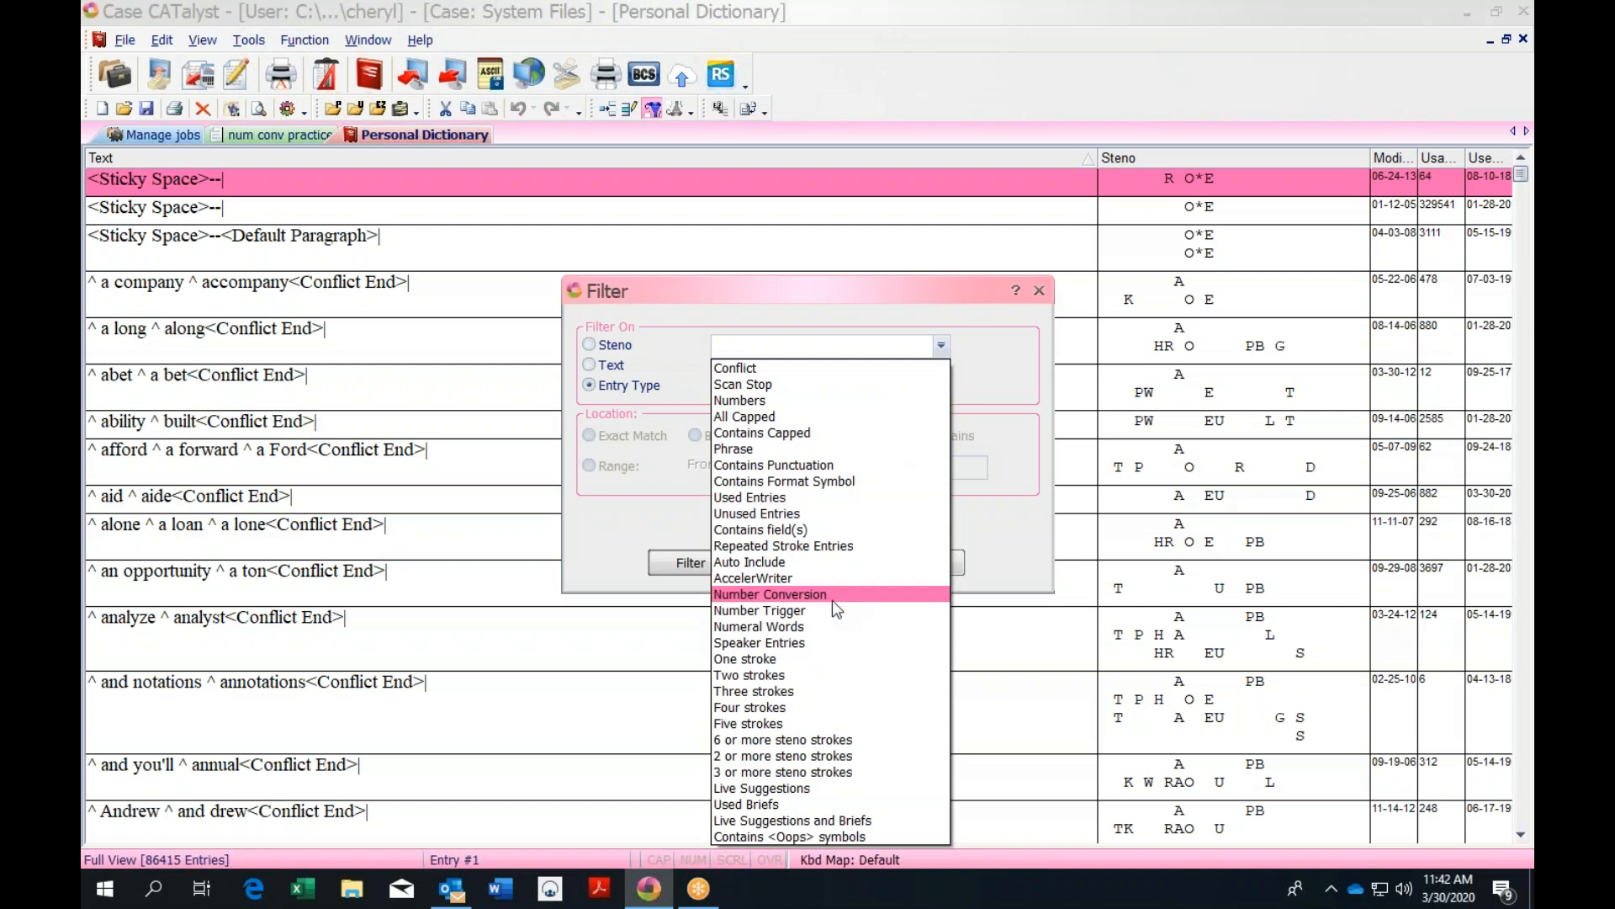
pyautogui.click(827, 615)
pyautogui.click(705, 571)
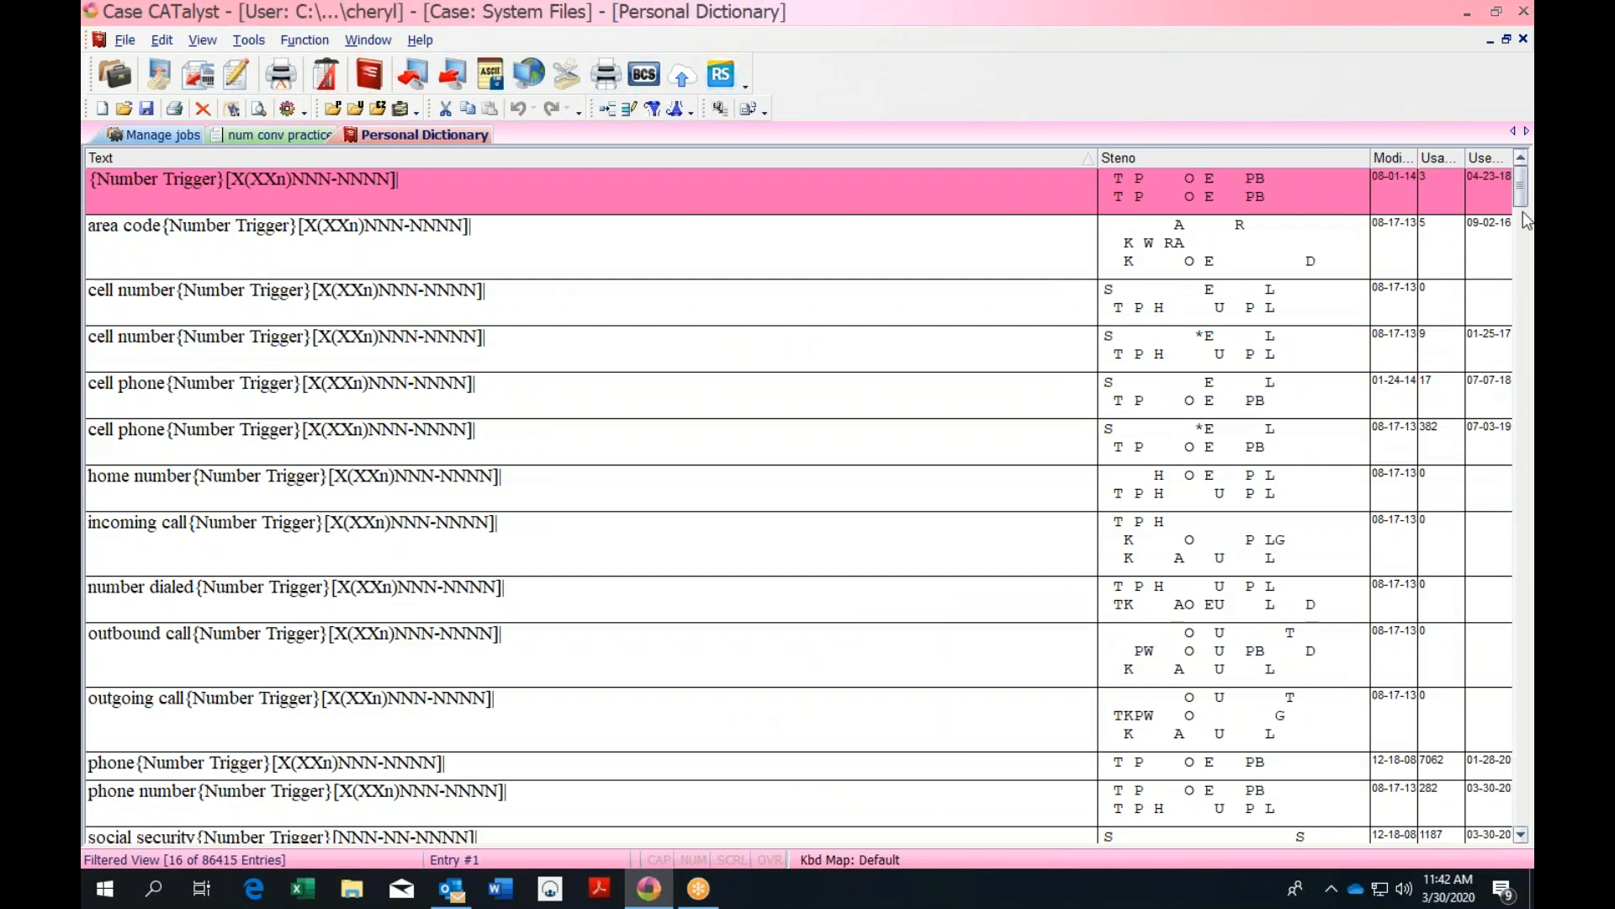
# Scroll back to the top of the filtered list and select the number dialed entry
pyautogui.moveTo(1523, 202); pyautogui.dragTo(1526, 240)
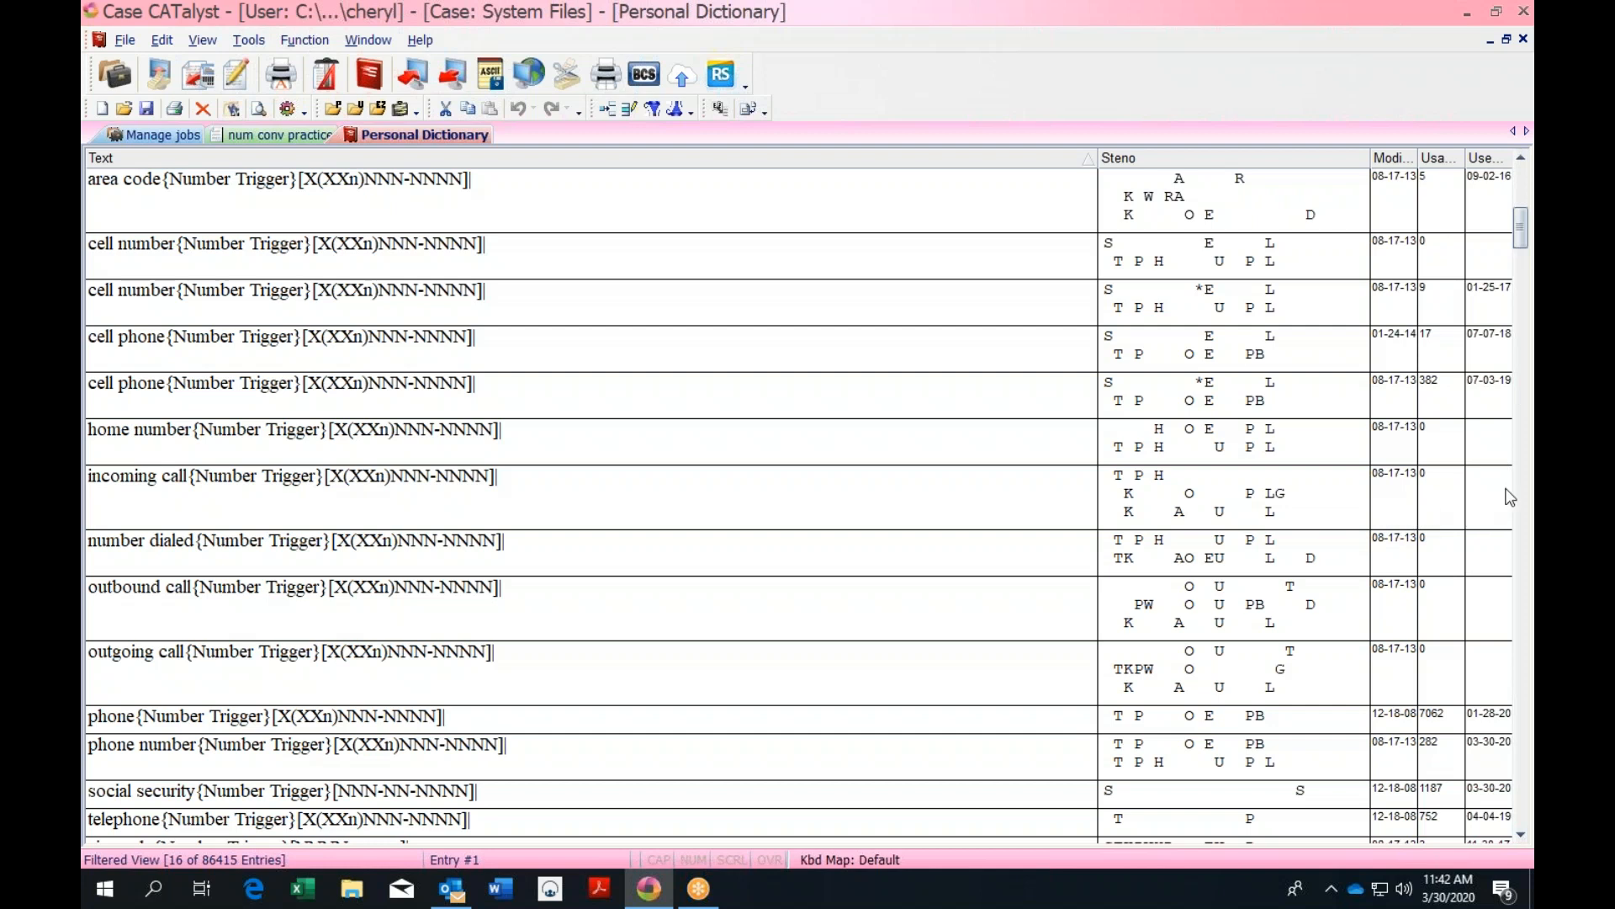
pyautogui.moveTo(1520, 241); pyautogui.dragTo(1522, 323)
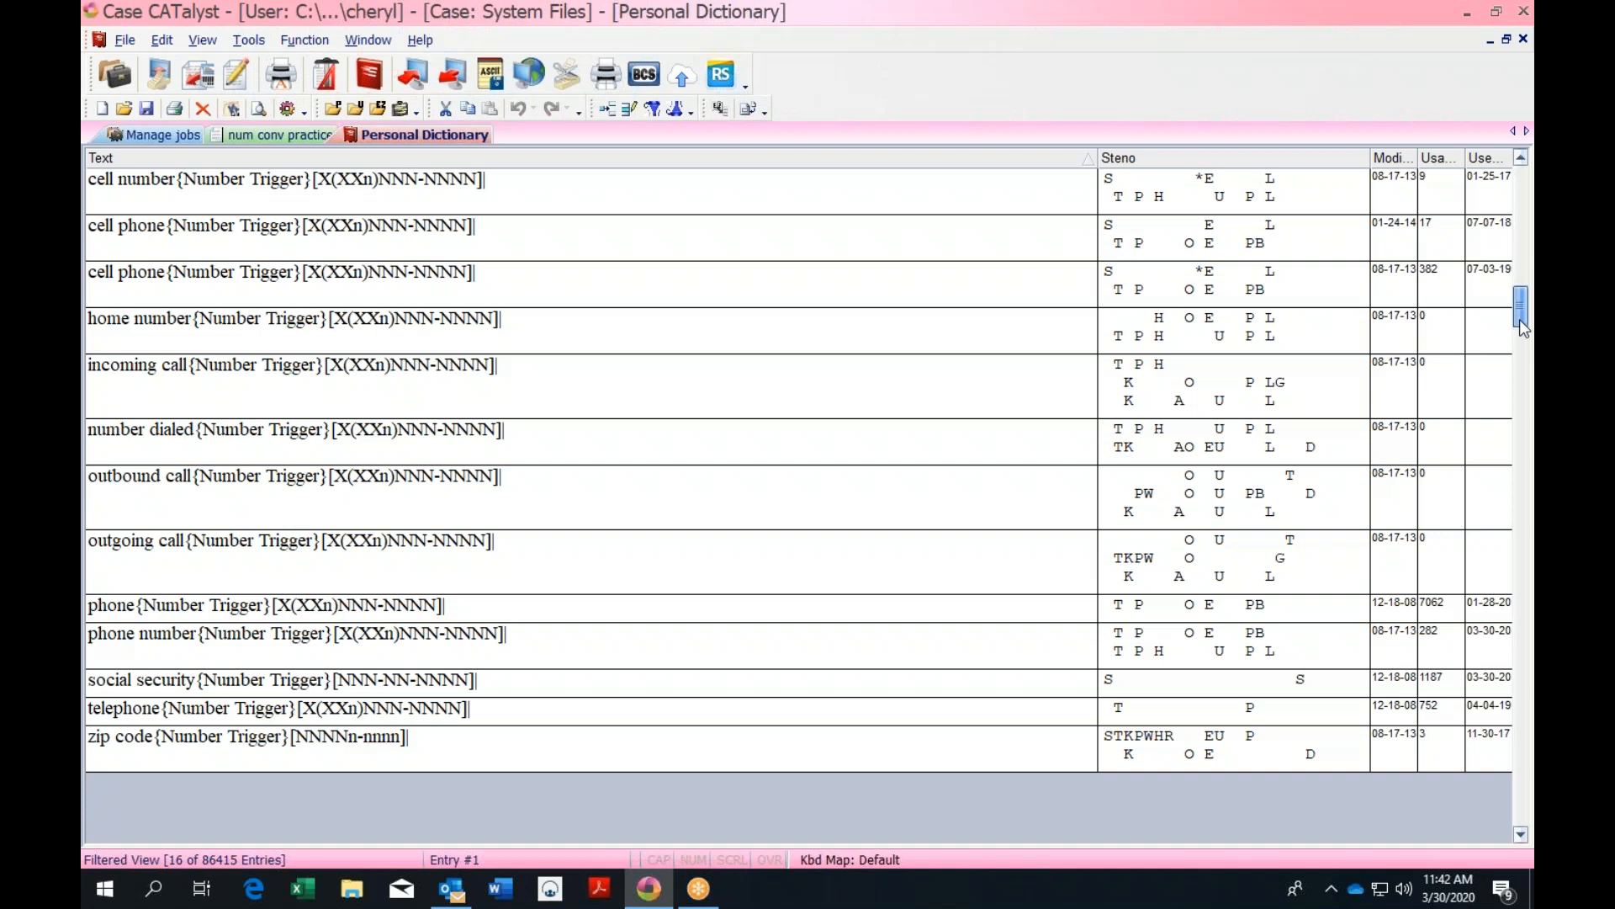
pyautogui.moveTo(1520, 324); pyautogui.dragTo(1521, 320)
pyautogui.click(1521, 157)
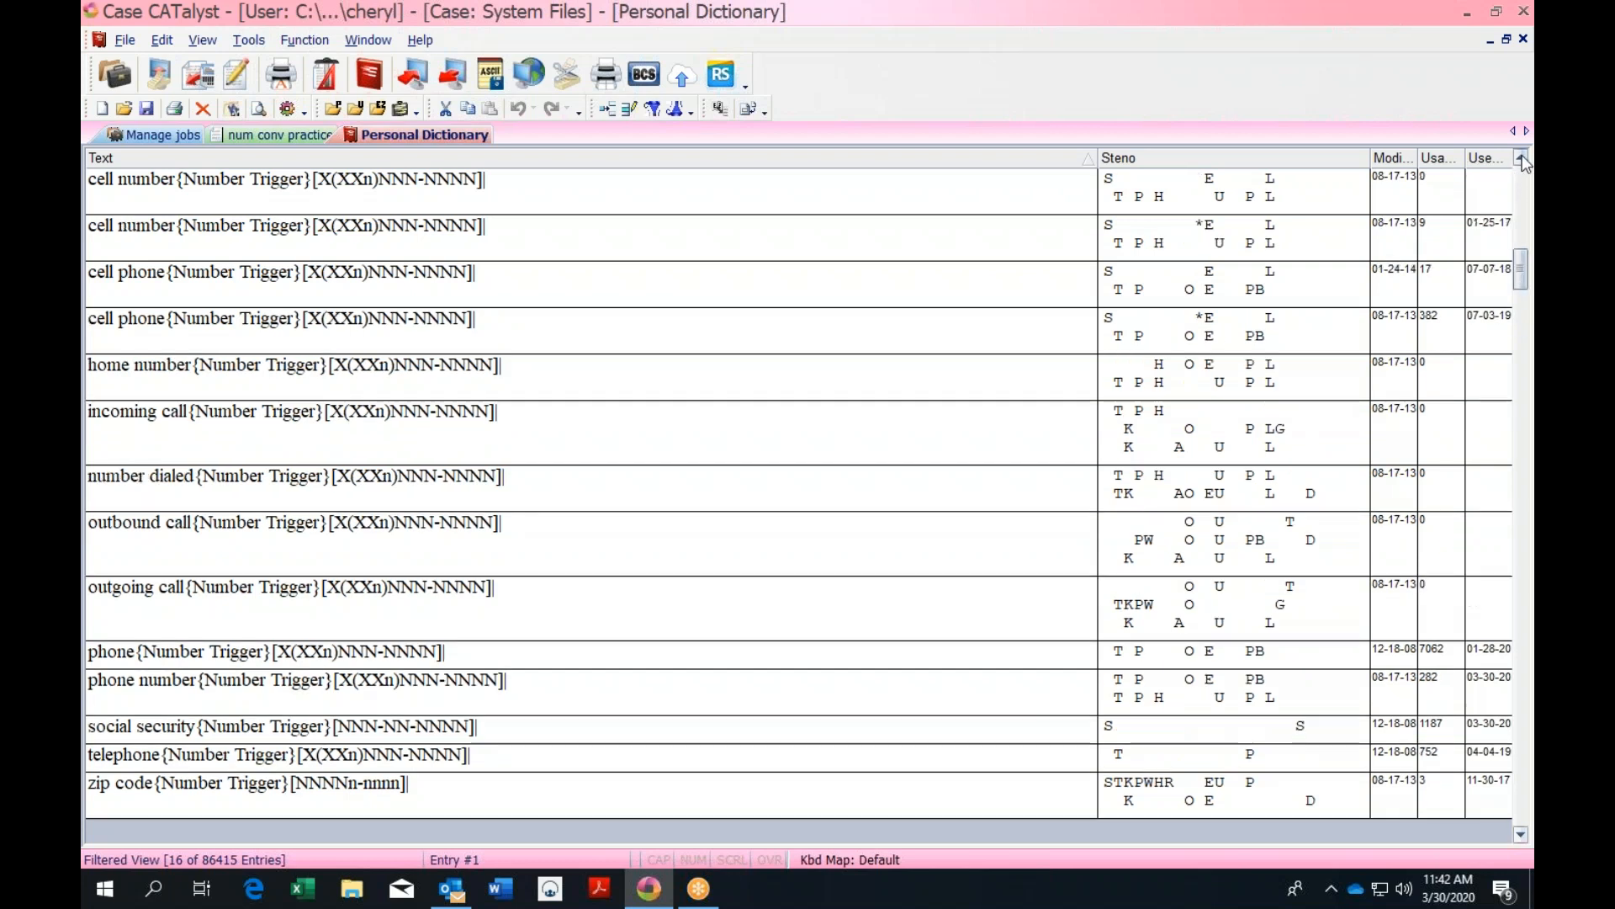
pyautogui.click(1522, 158)
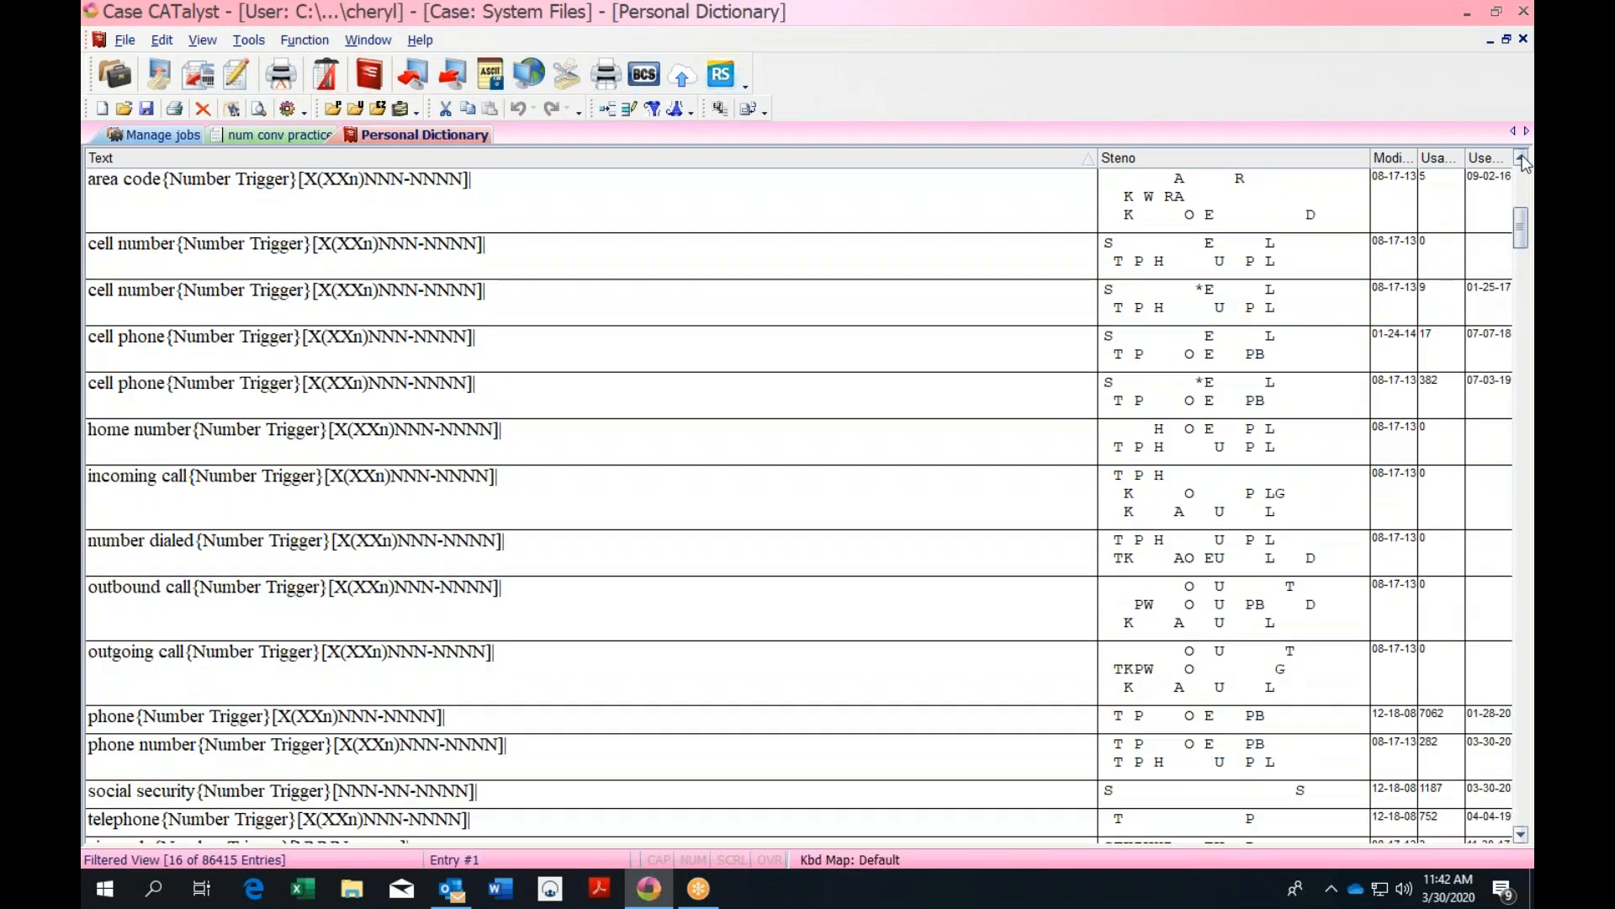
pyautogui.click(230, 557)
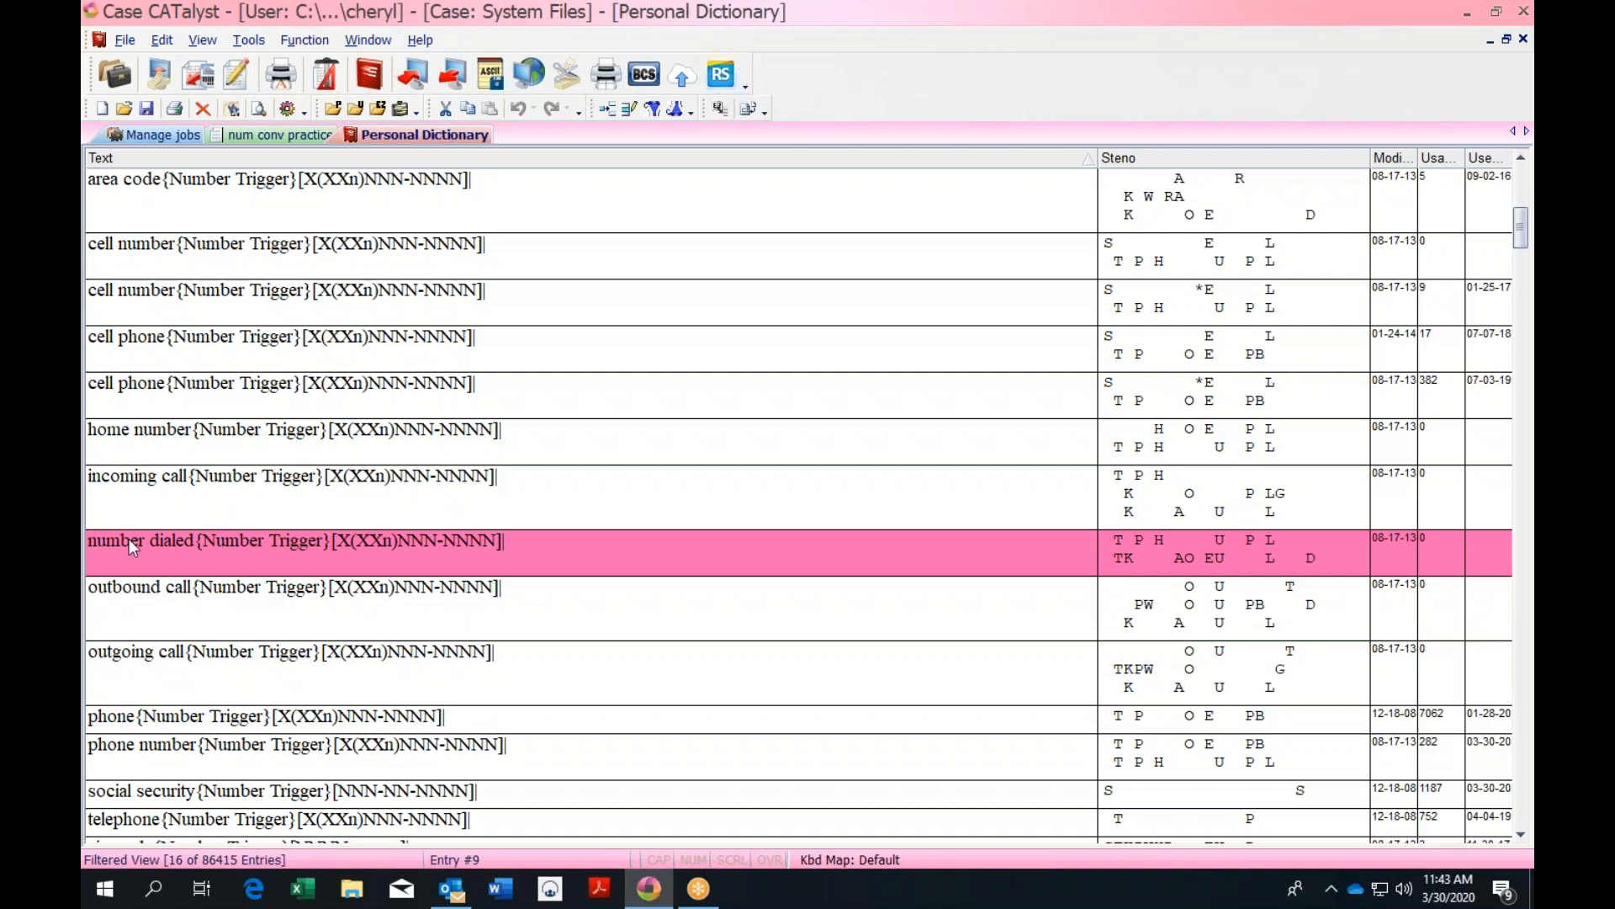
# Copy the number dialed entry's Number Trigger format text, leaving the entry unchanged
pyautogui.doubleClick(229, 551)
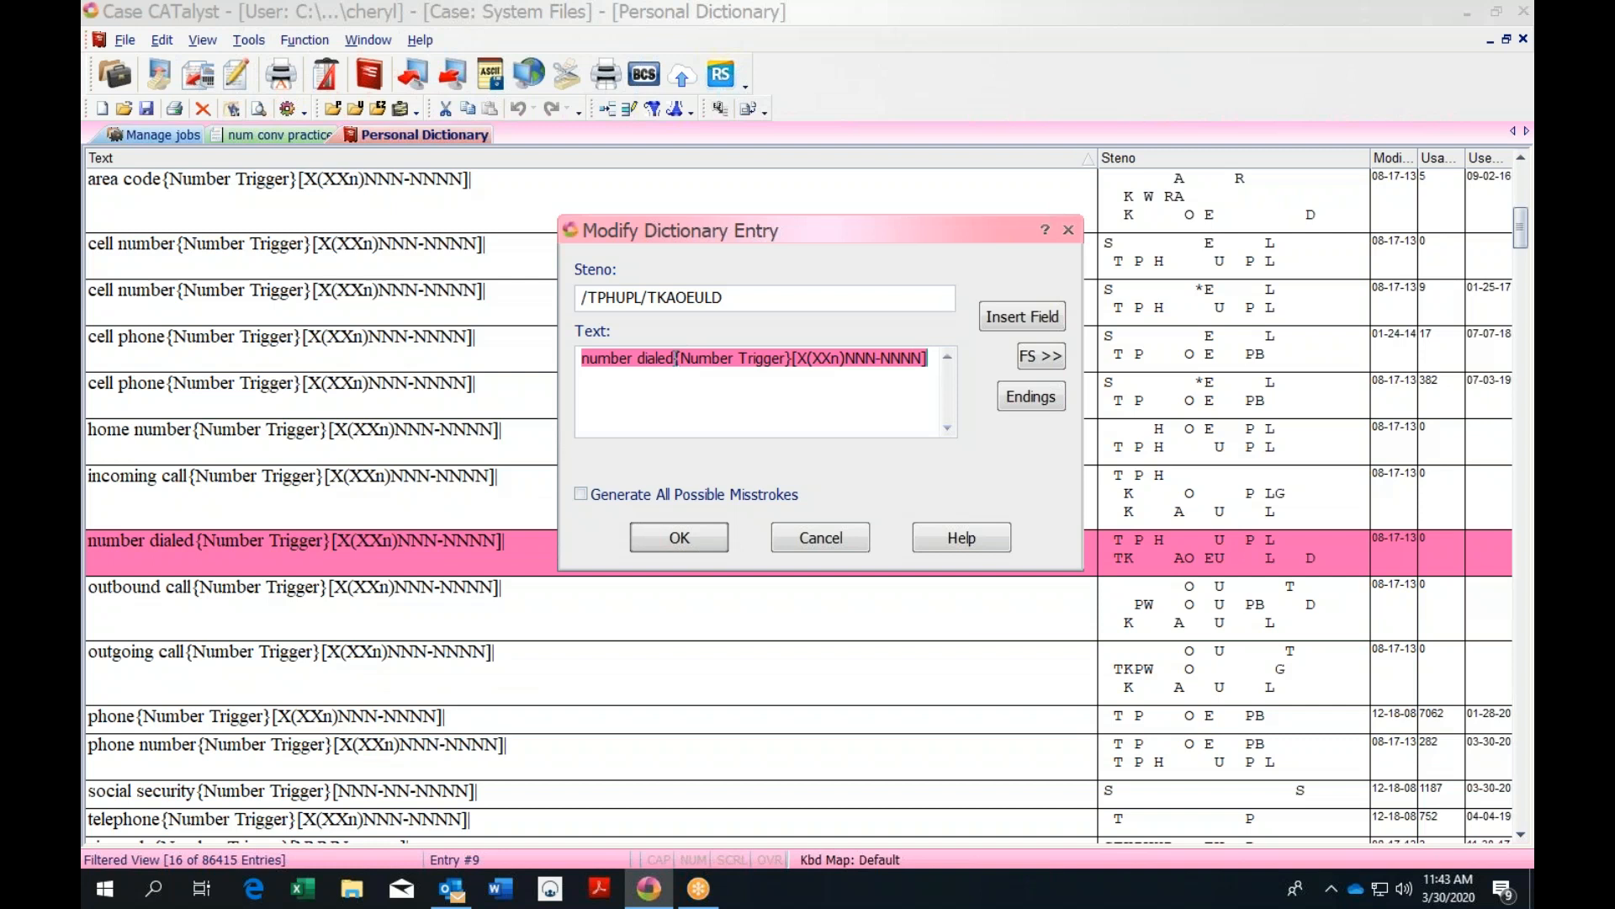
pyautogui.moveTo(677, 359); pyautogui.dragTo(925, 361)
pyautogui.hotkey('ctrl', 'c')
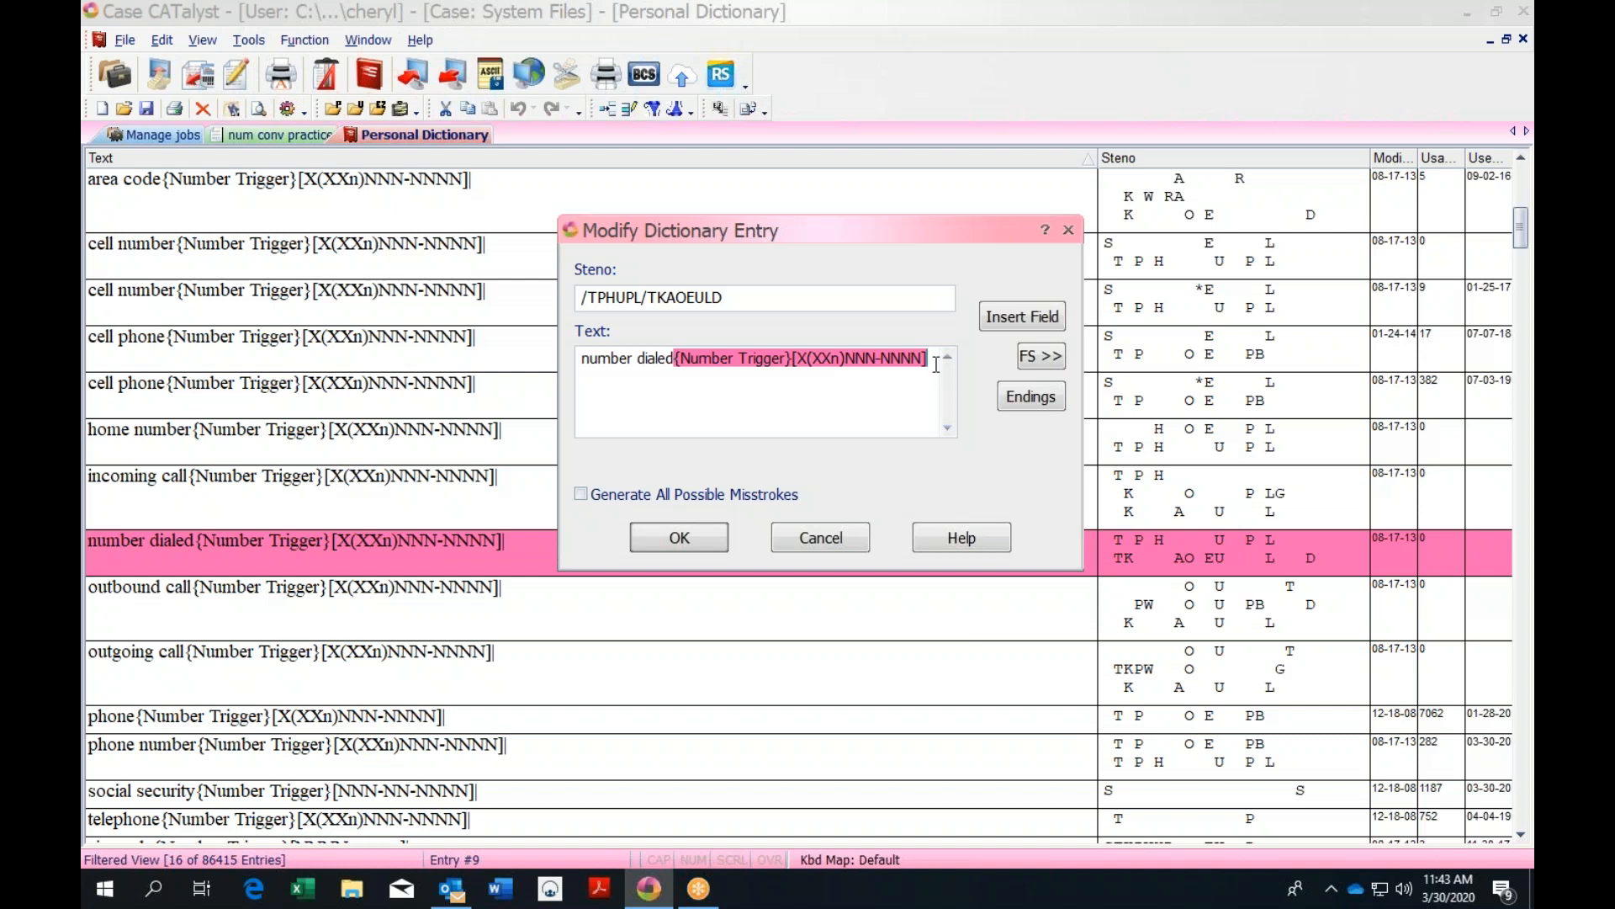
pyautogui.click(824, 544)
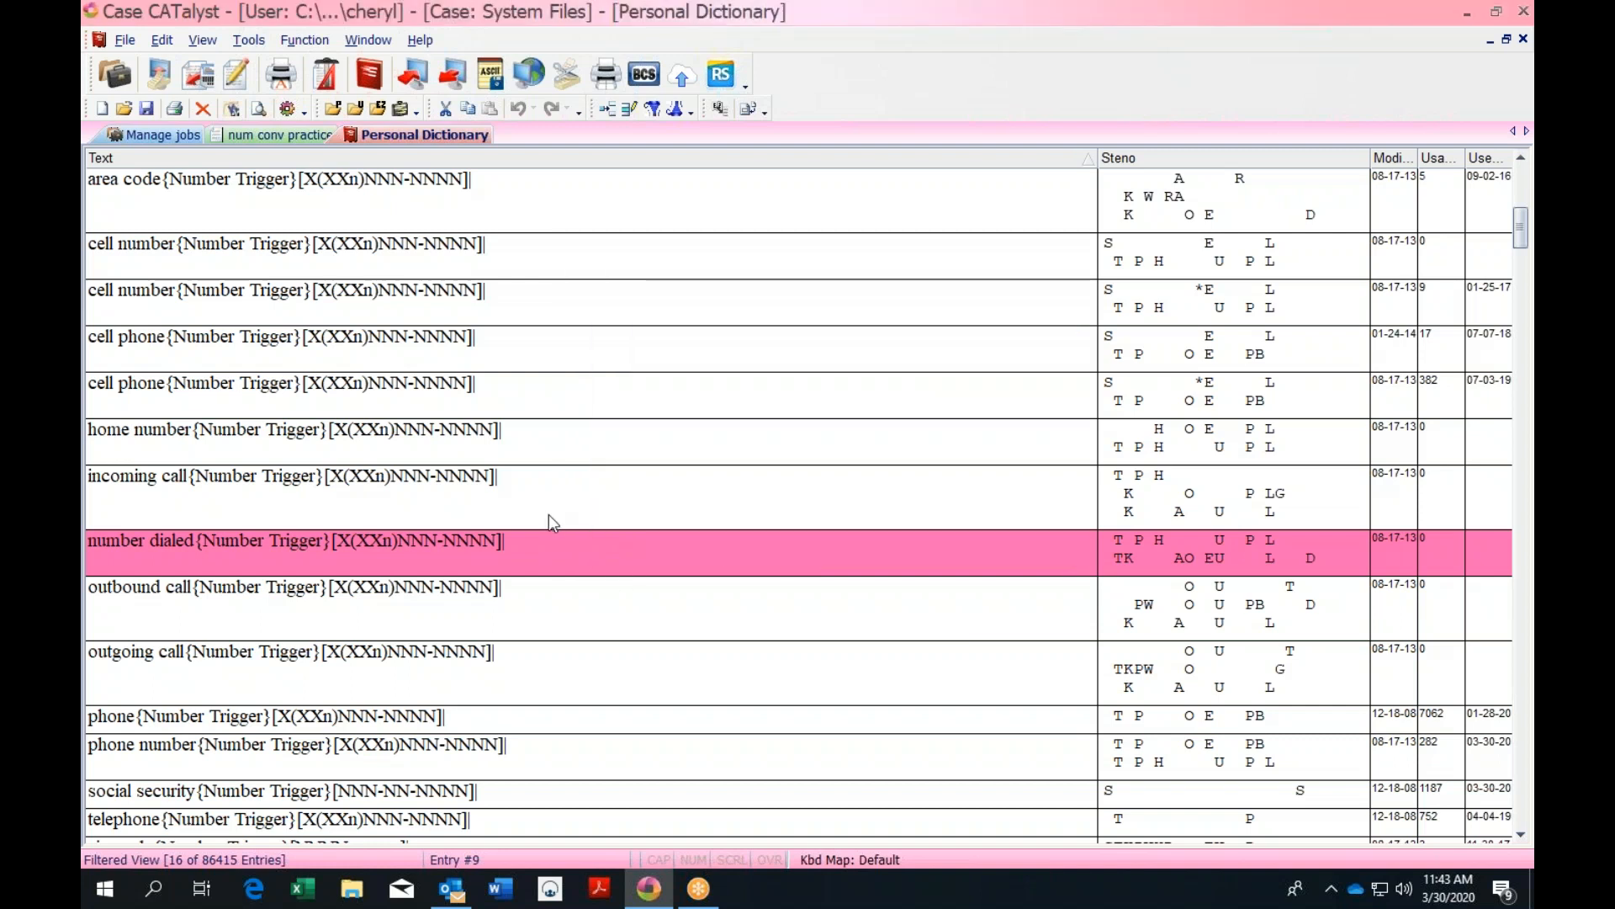
# Insert a new dictionary entry with steno /EUPB/PWOUPBD and text 'inbound'
pyautogui.press('Insert')
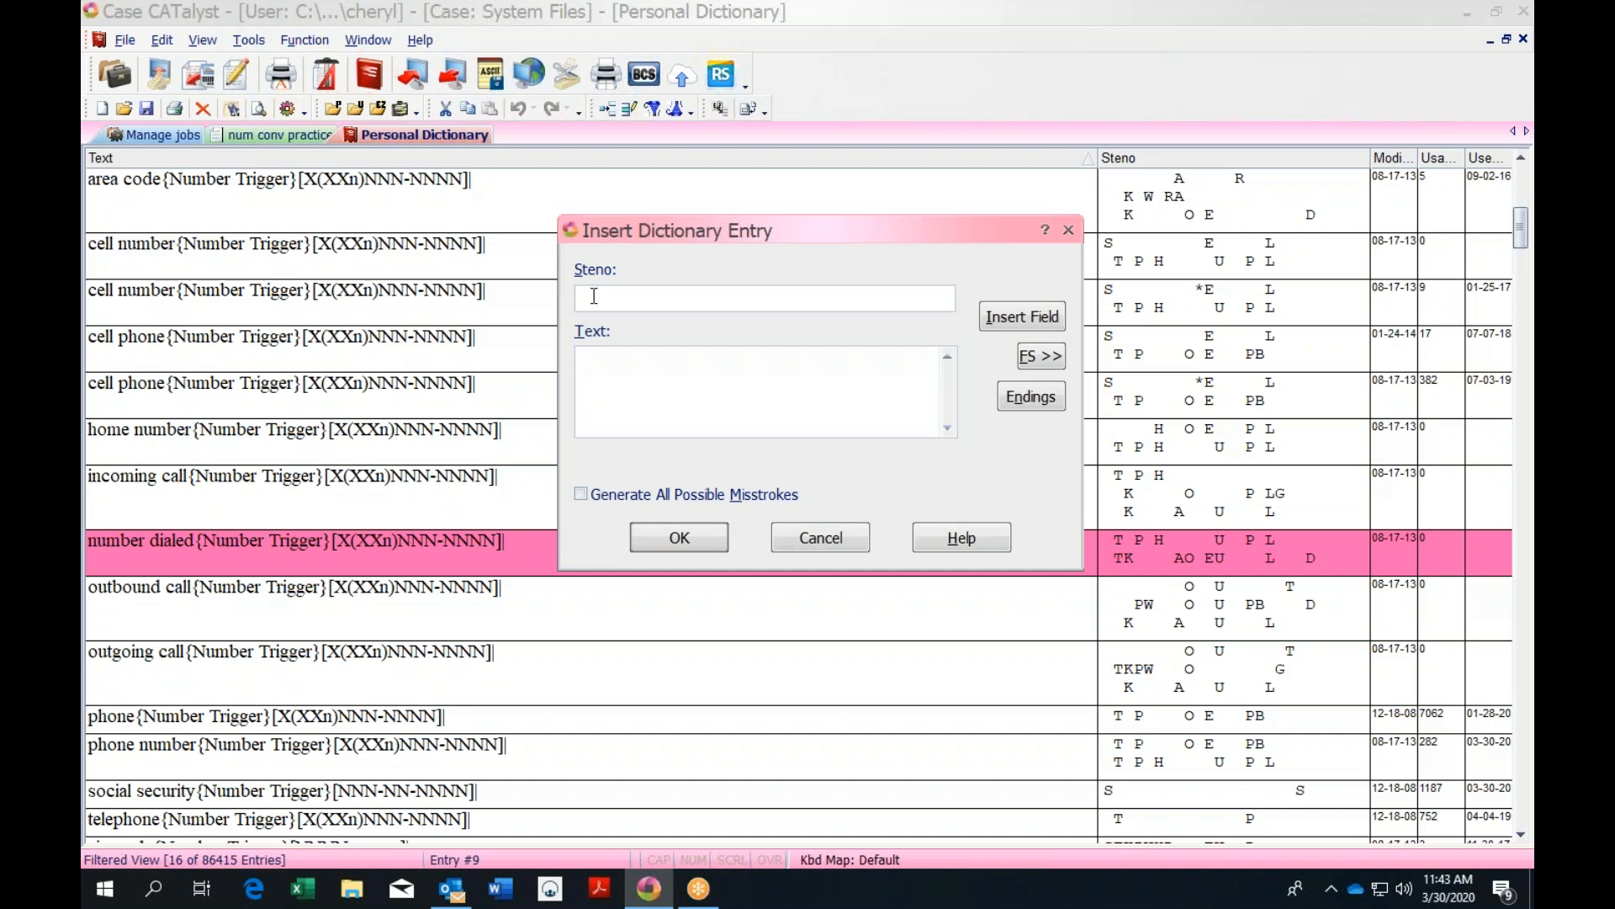
pyautogui.write('/EU/HEU')
pyautogui.press('BackSpace')
pyautogui.press('BackSpace')
pyautogui.press('BackSpace')
pyautogui.press('BackSpace')
pyautogui.press('BackSpace')
pyautogui.press('BackSpace')
pyautogui.press('BackSpace')
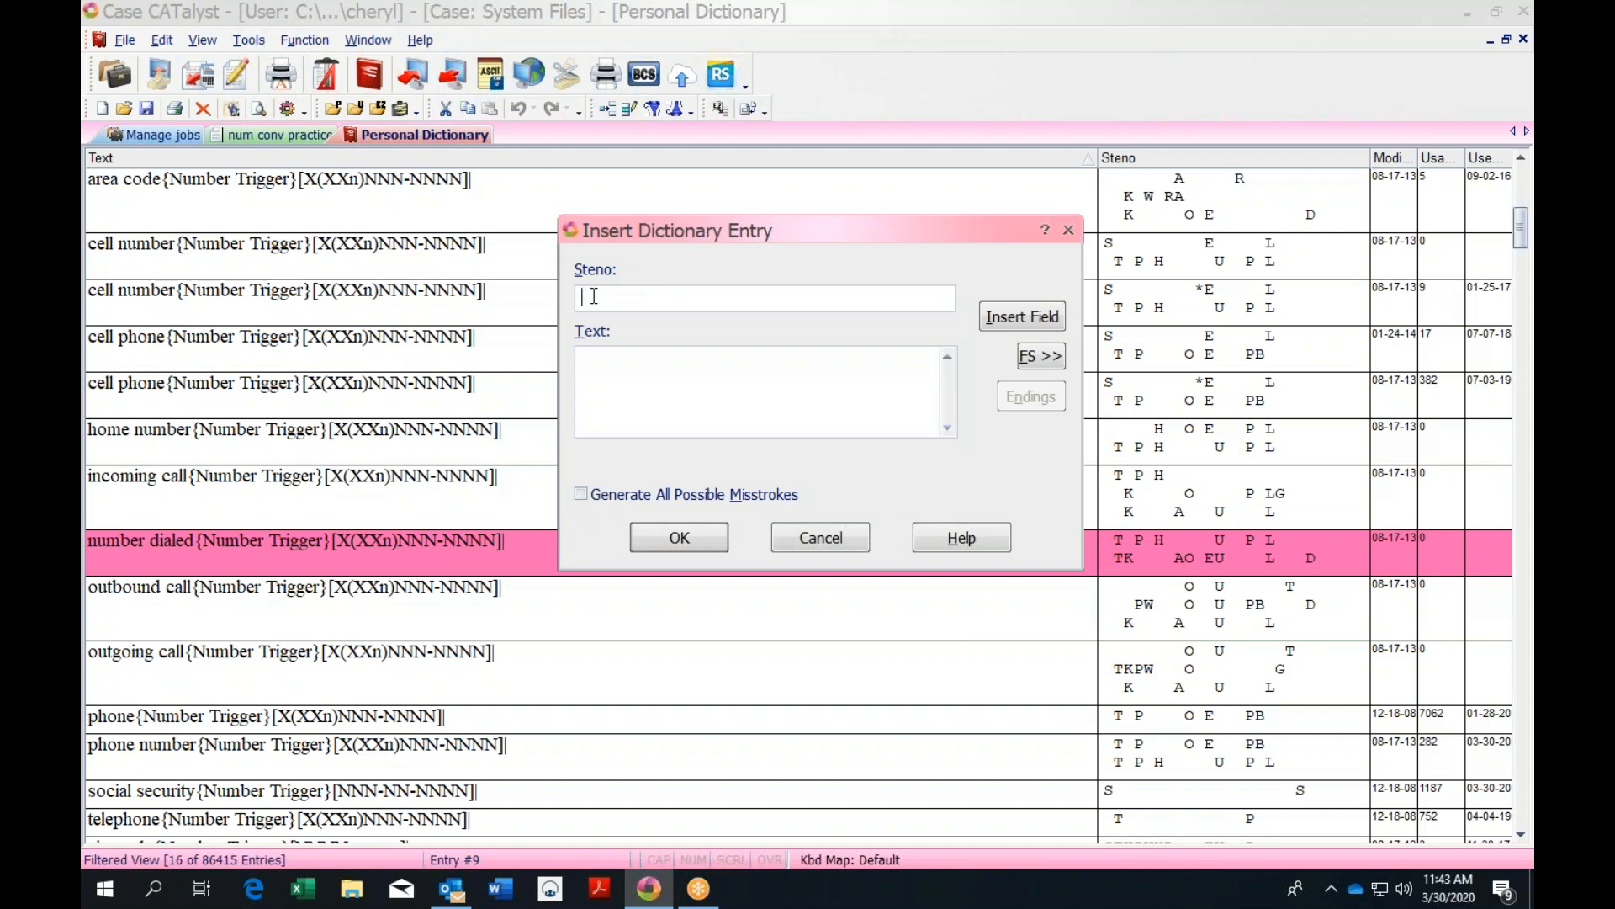
pyautogui.write('/EUPB/PWOUPBD')
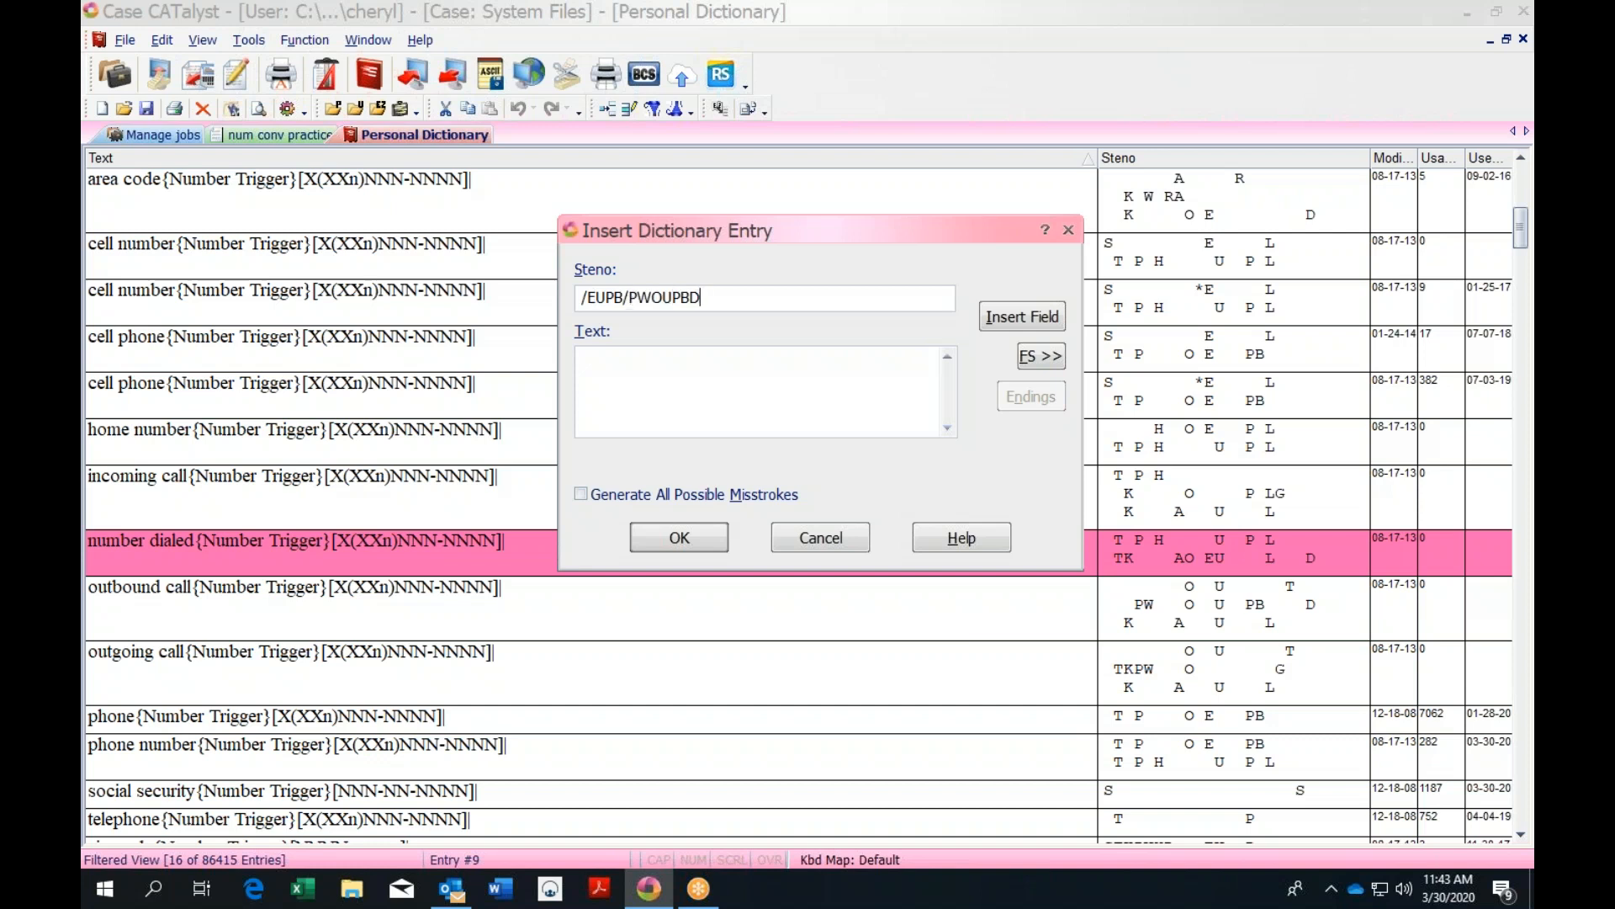
pyautogui.click(593, 358)
pyautogui.write('inbound')
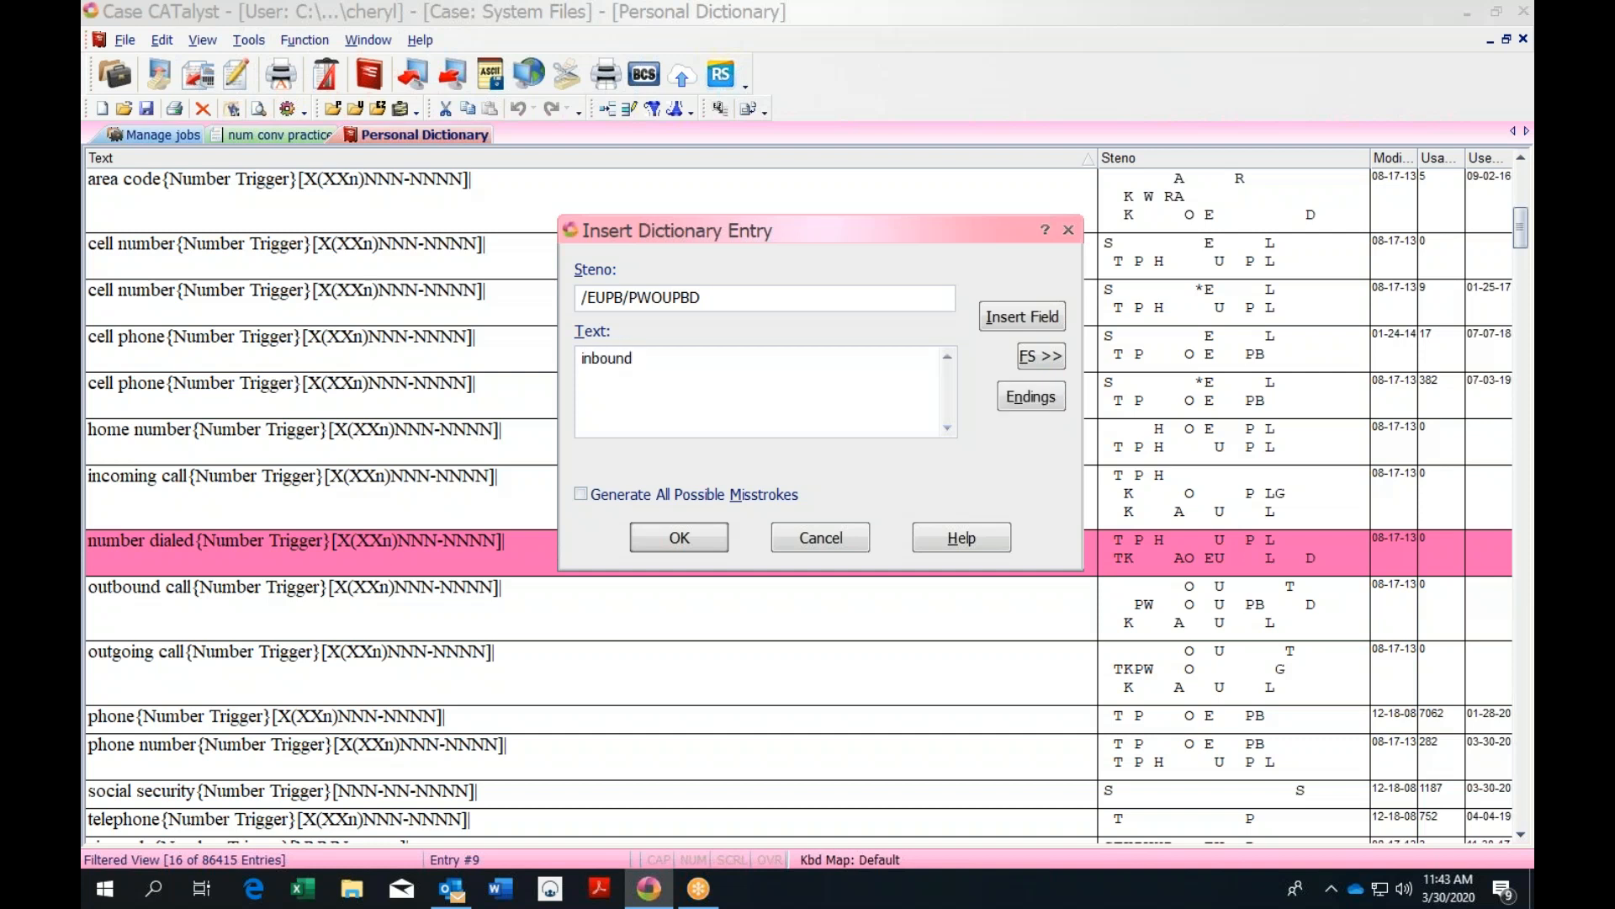
# Add a third steno stroke, correcting it to /KAUL
pyautogui.click(707, 306)
pyautogui.write('/')
pyautogui.write('KRA')
pyautogui.press('BackSpace')
pyautogui.press('BackSpace')
pyautogui.press('BackSpace')
pyautogui.write('/KRA')
pyautogui.write('L')
pyautogui.press('BackSpace')
pyautogui.write('UL')
pyautogui.click(721, 299)
pyautogui.press('BackSpace')
# Make the text 'inbound call' plus the pasted [X(XXn)NNN-NNNN] format, save it, and accept XXn spelling
pyautogui.click(637, 360)
pyautogui.write('call')
pyautogui.hotkey('ctrl', 'v')
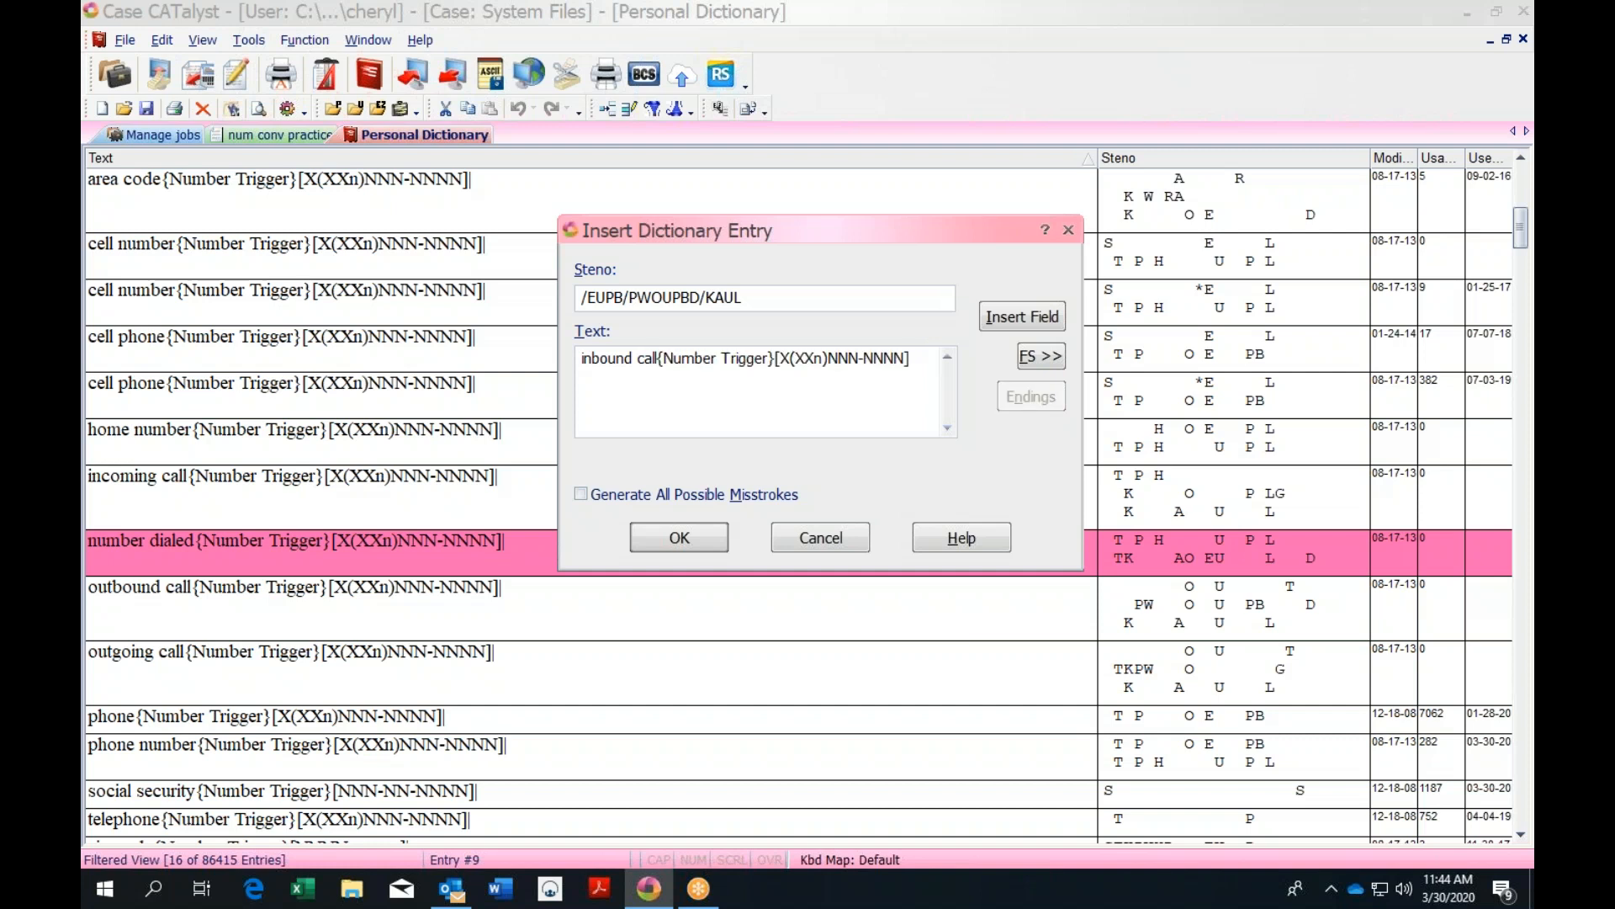
pyautogui.click(693, 541)
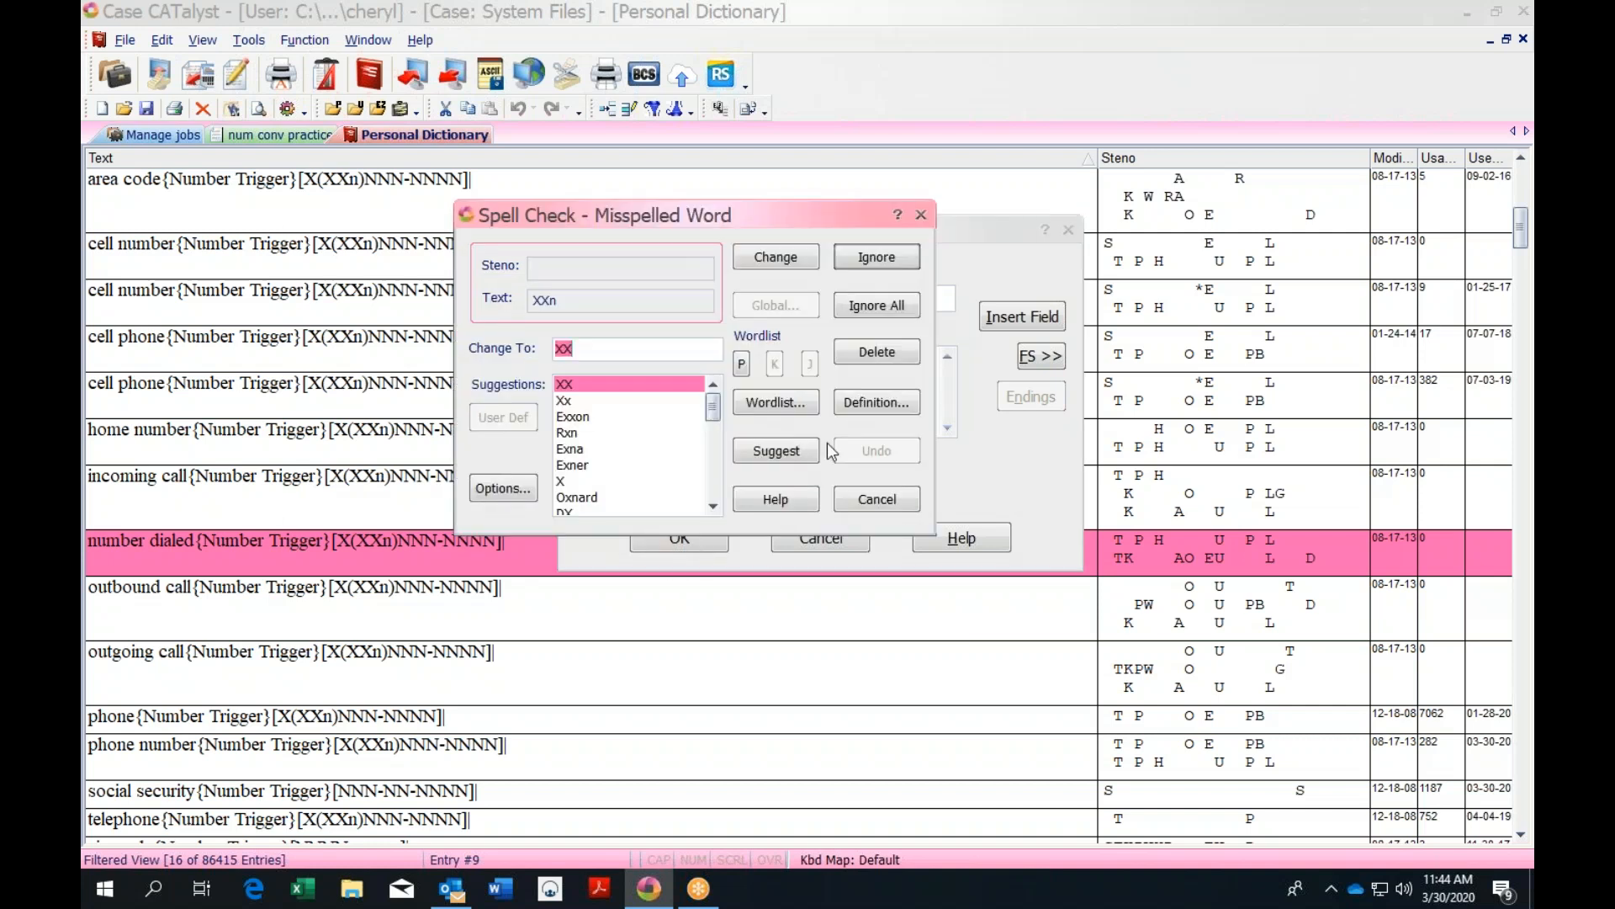
pyautogui.click(898, 259)
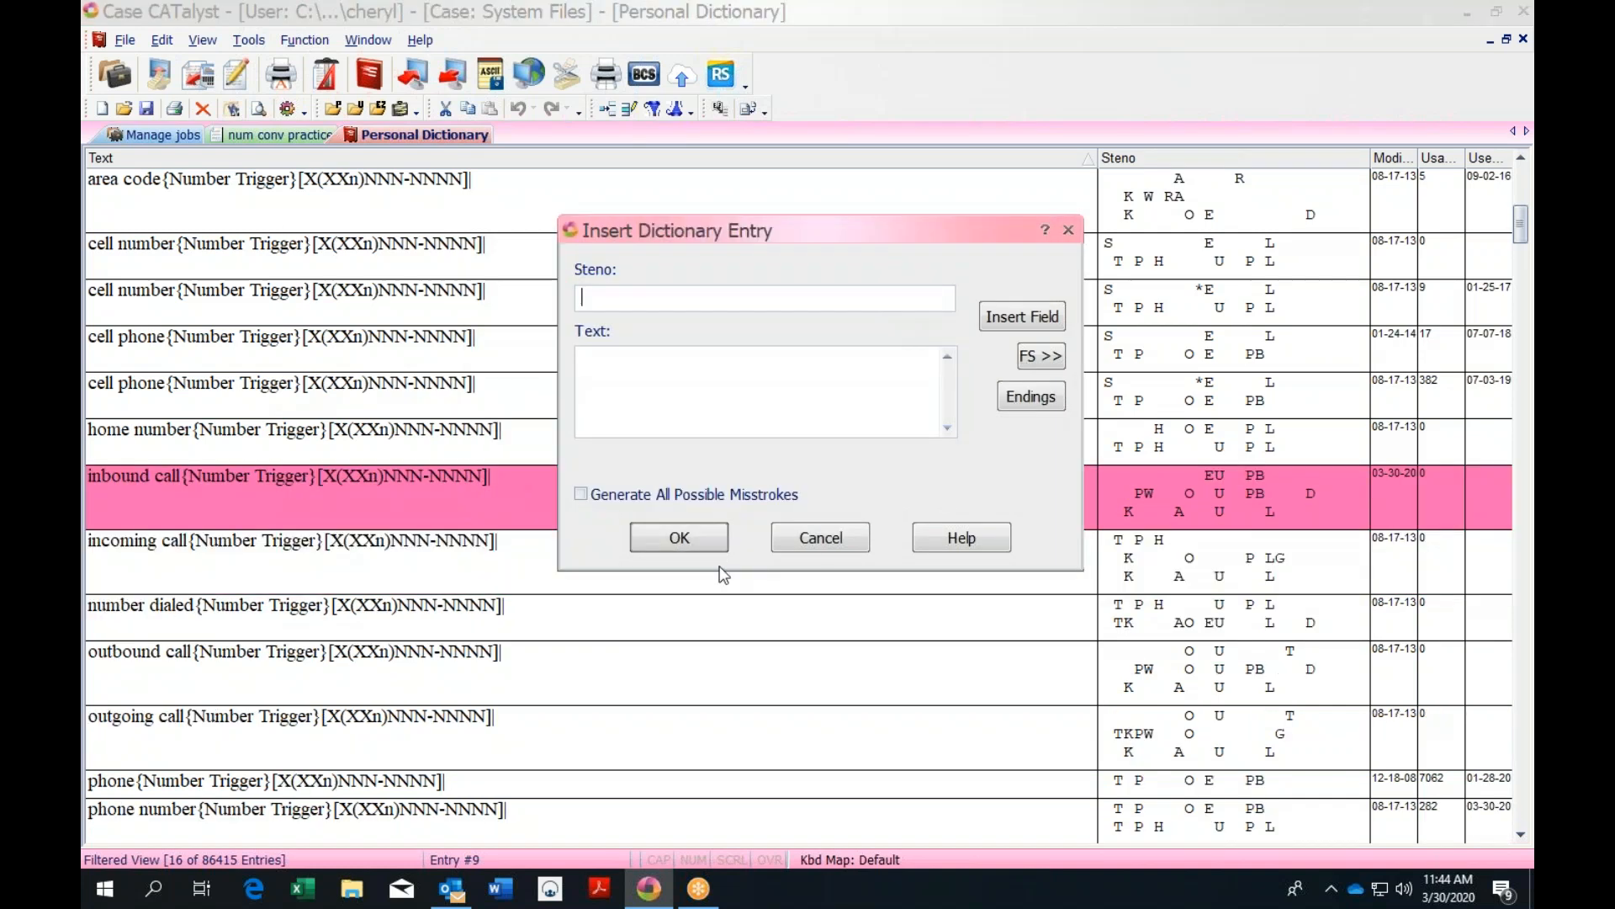
# Cancel the blank insert form, close the Personal Dictionary, and save its changes
pyautogui.click(820, 539)
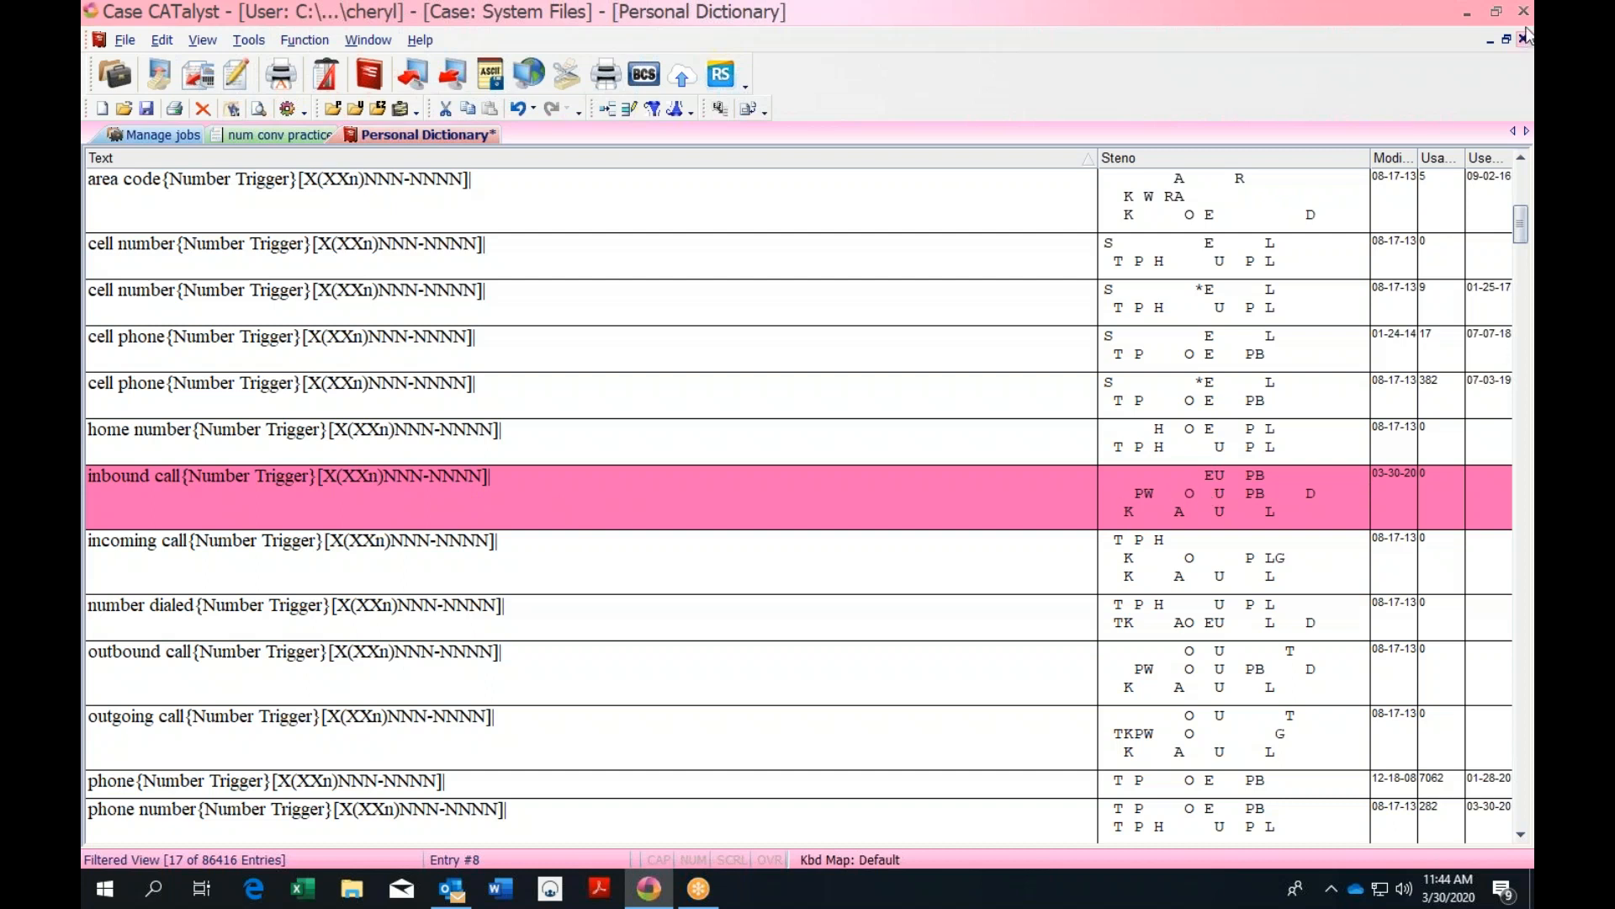
pyautogui.click(1524, 40)
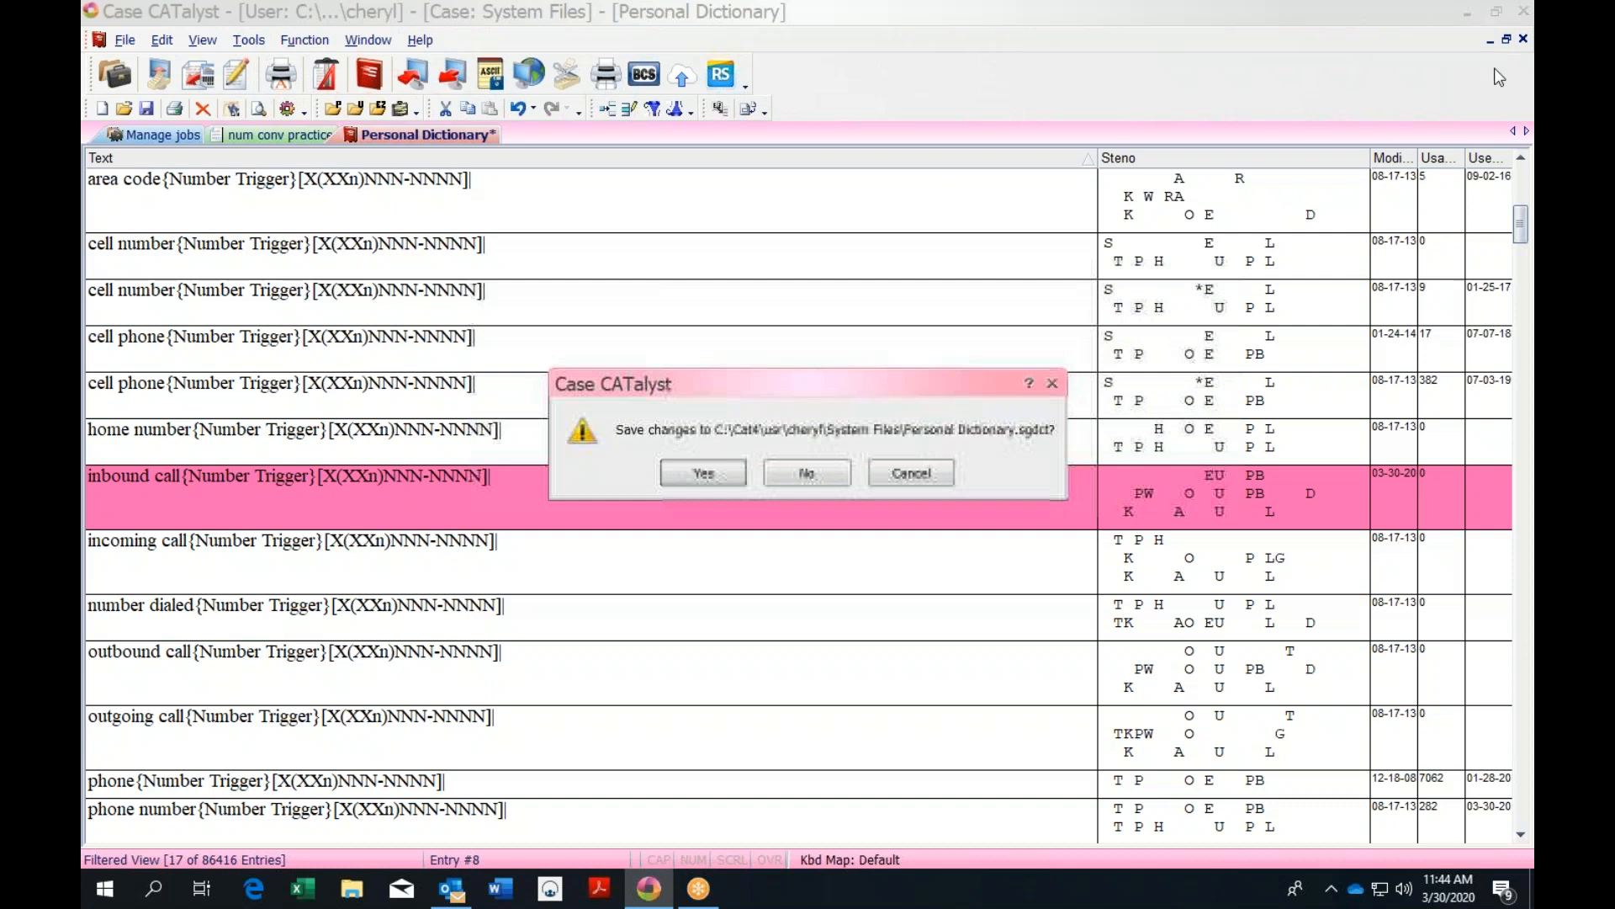
pyautogui.click(727, 477)
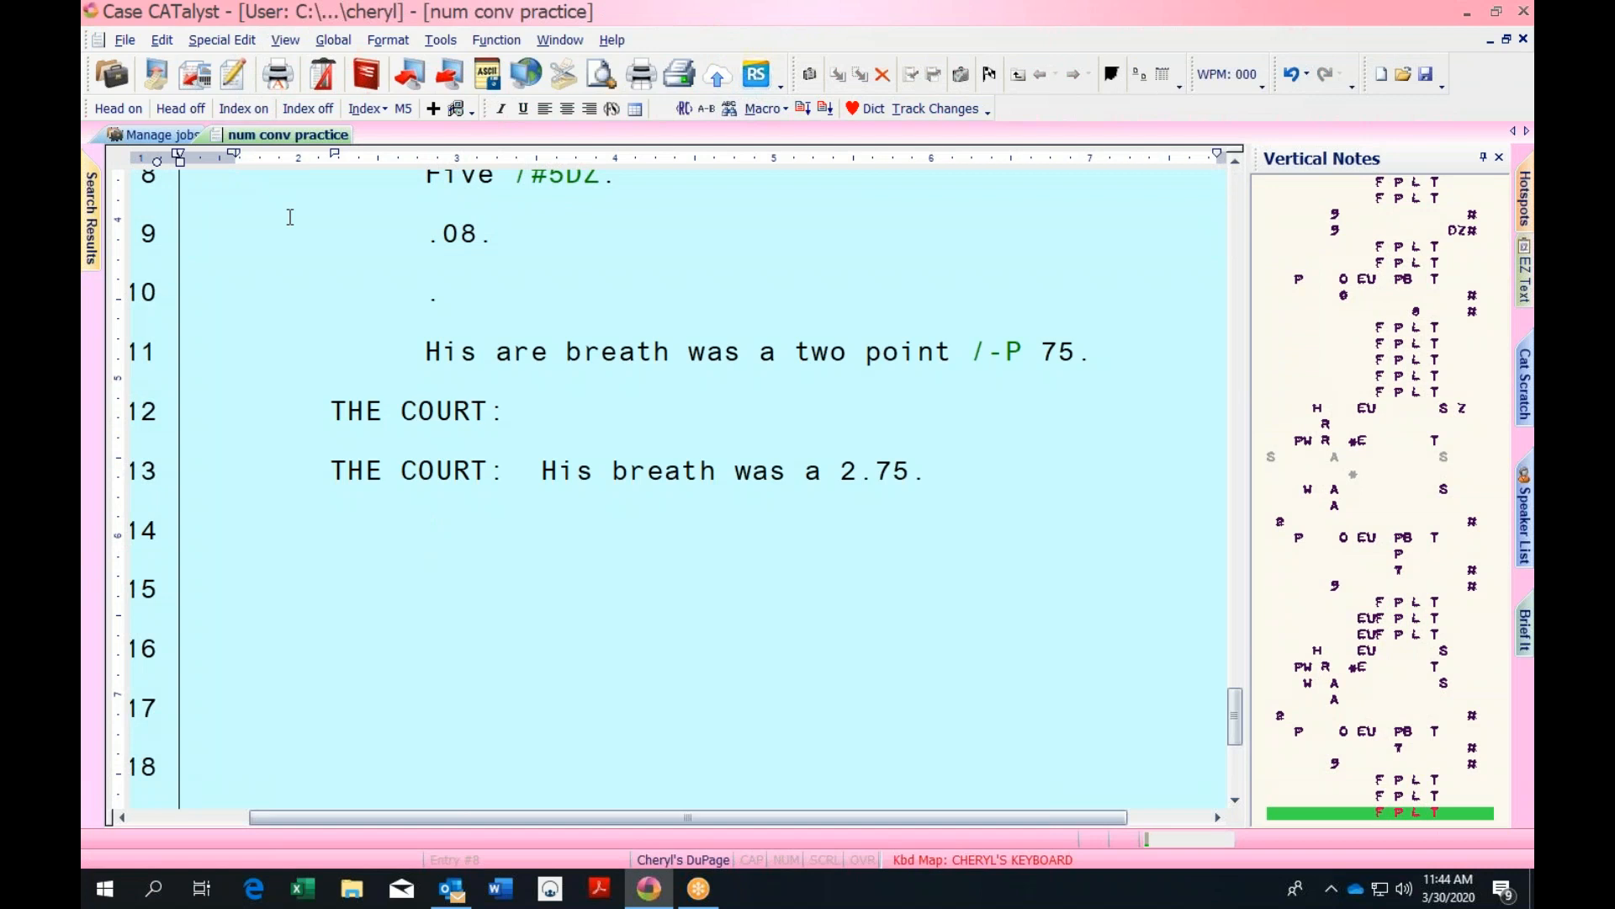
pyautogui.write('Inbound')
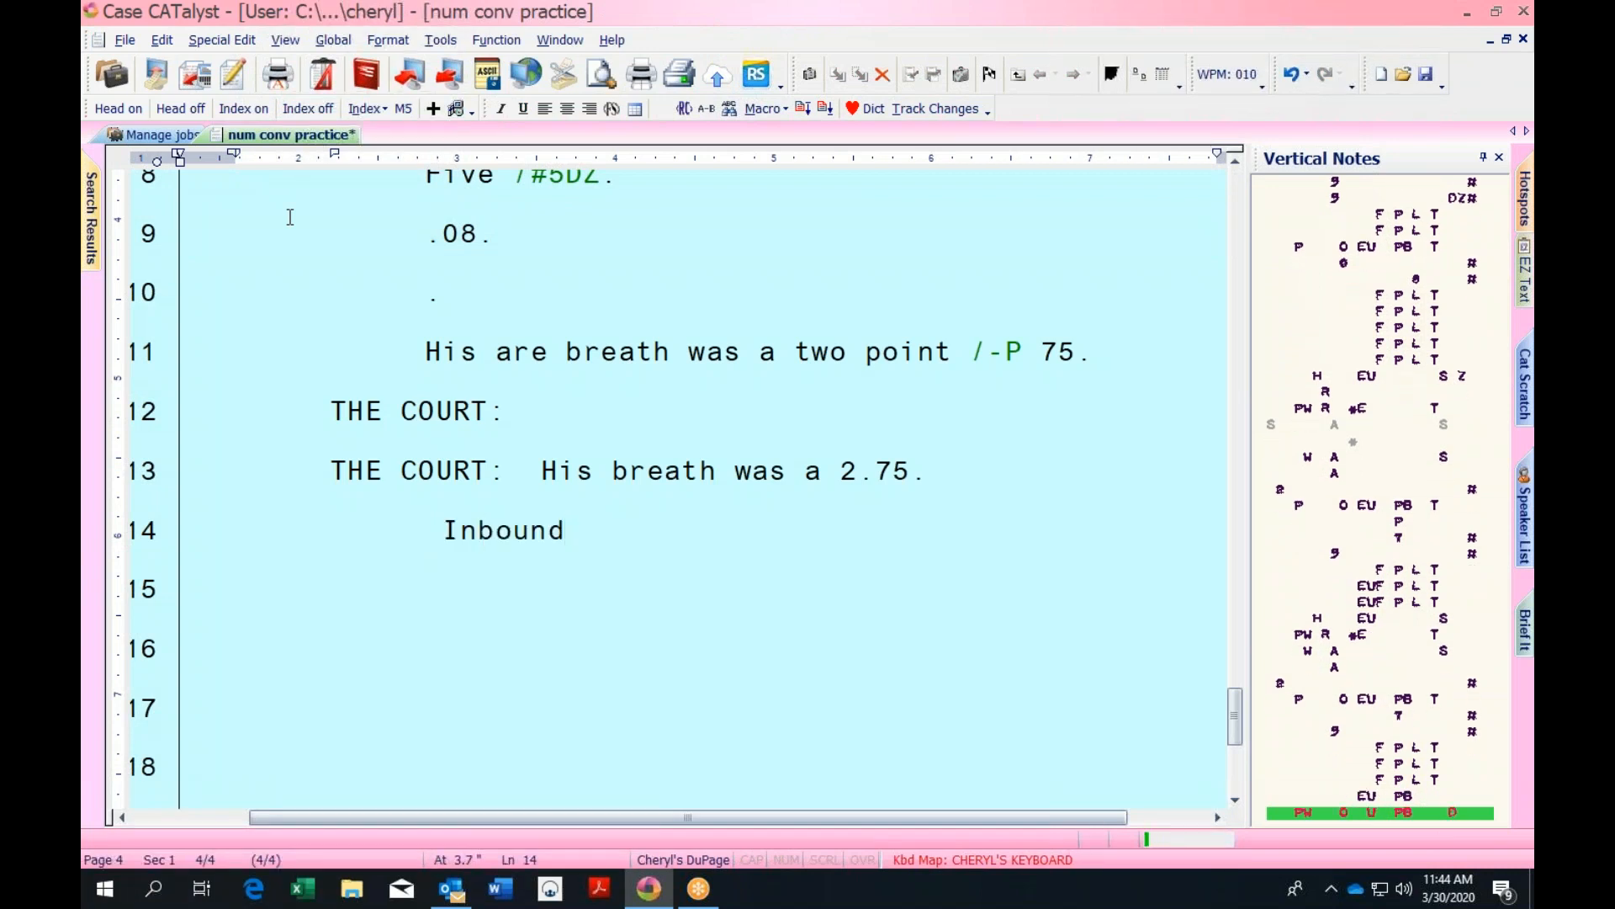
pyautogui.write(' call.')
pyautogui.press('Return')
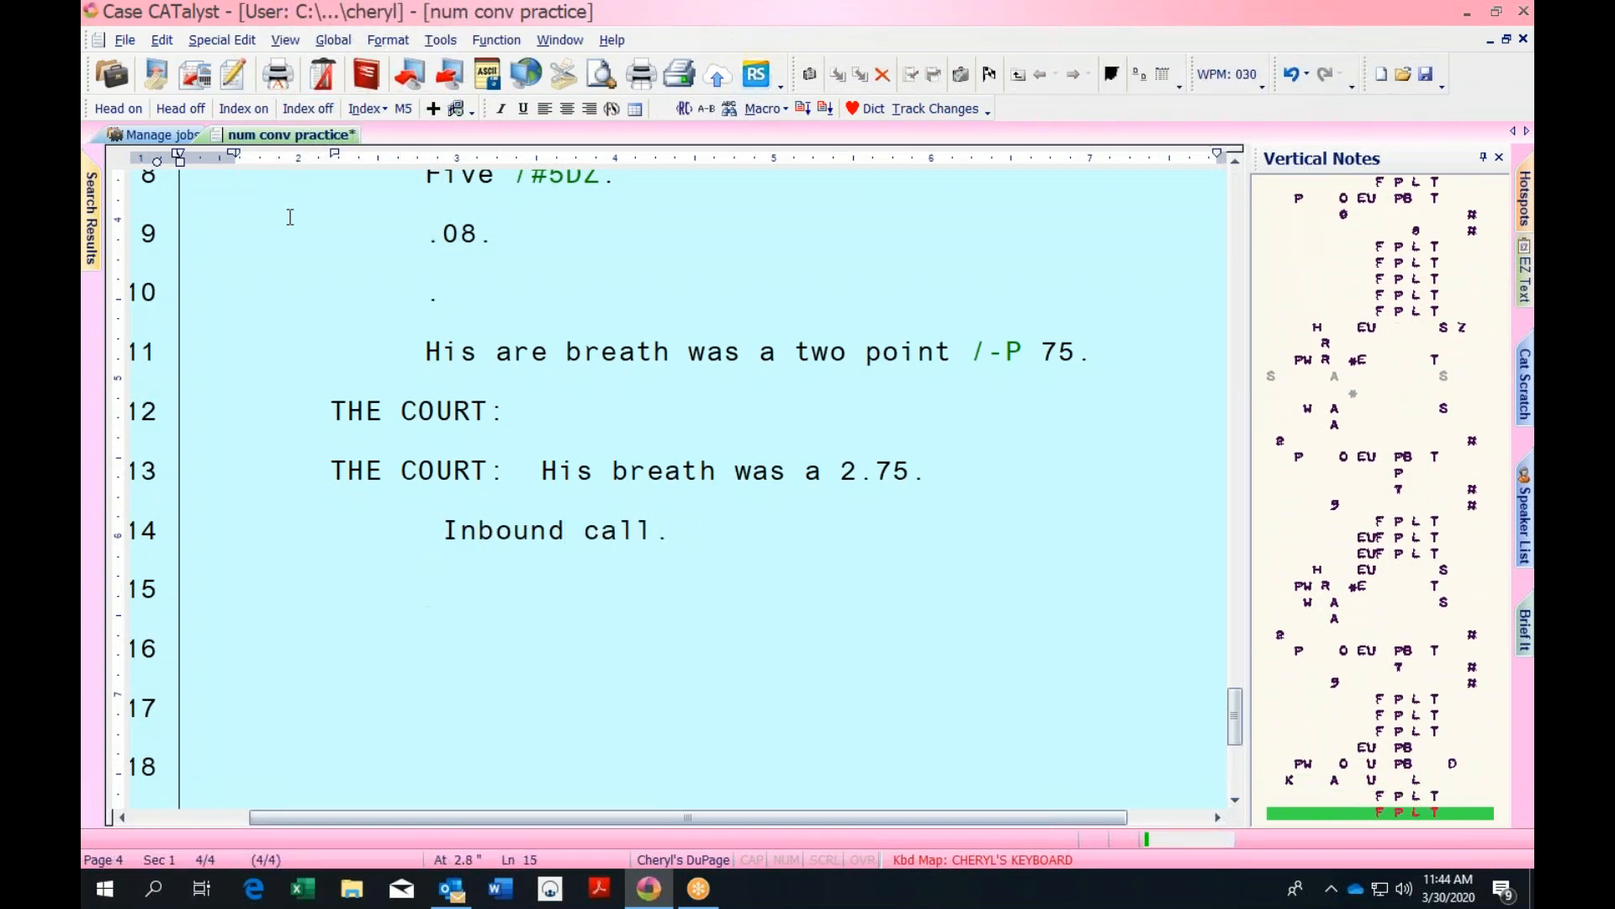
pyautogui.write('In')
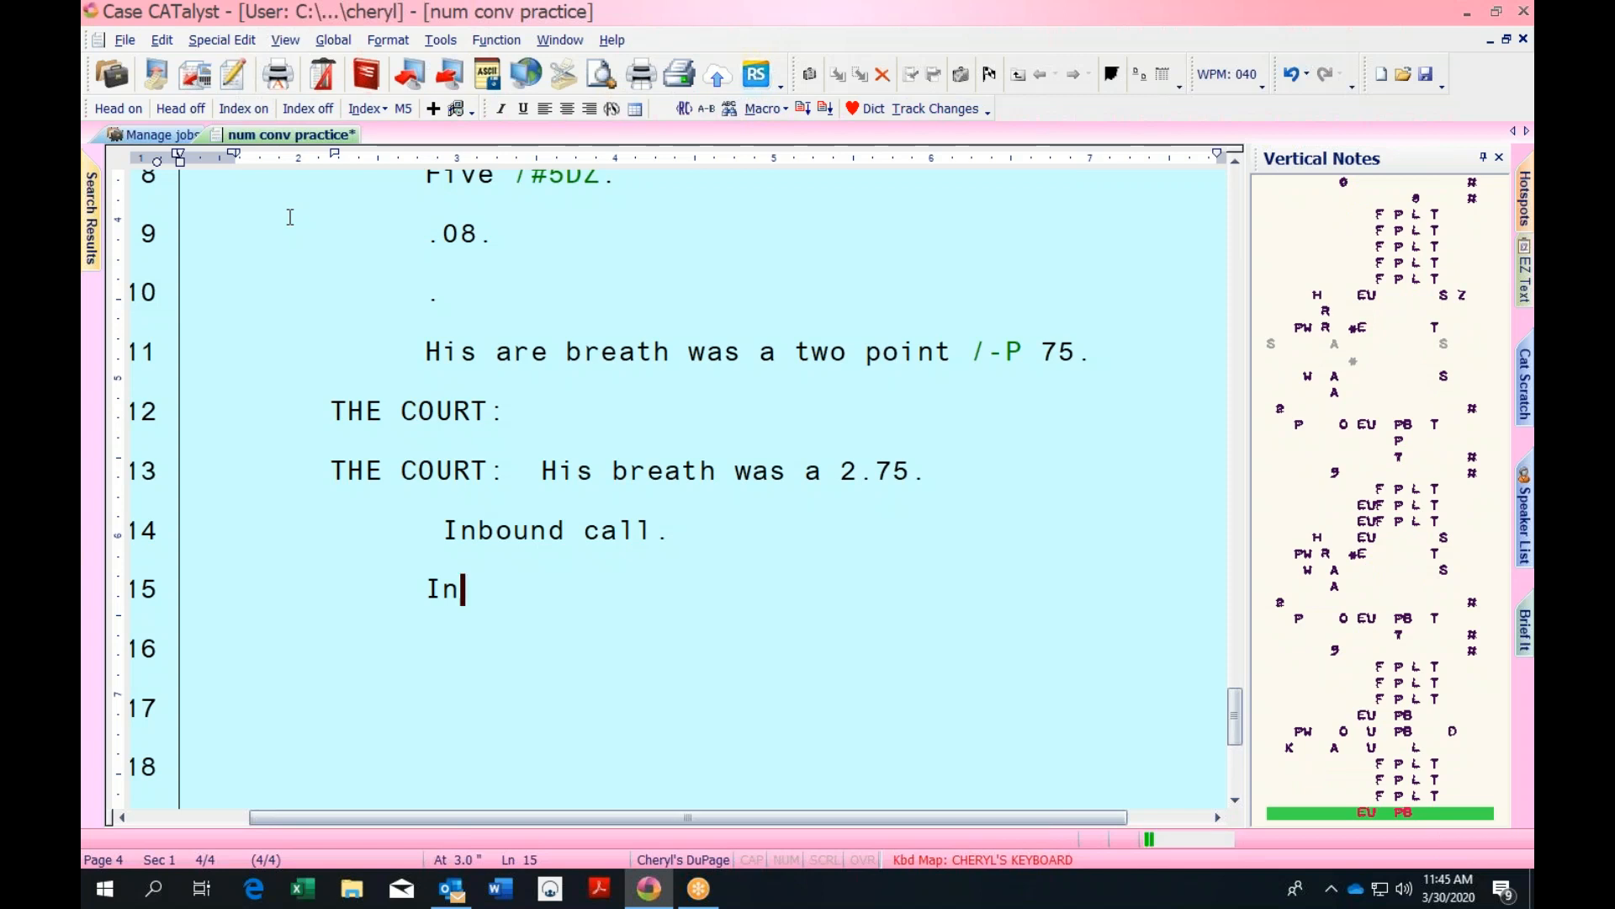
pyautogui.write('bound')
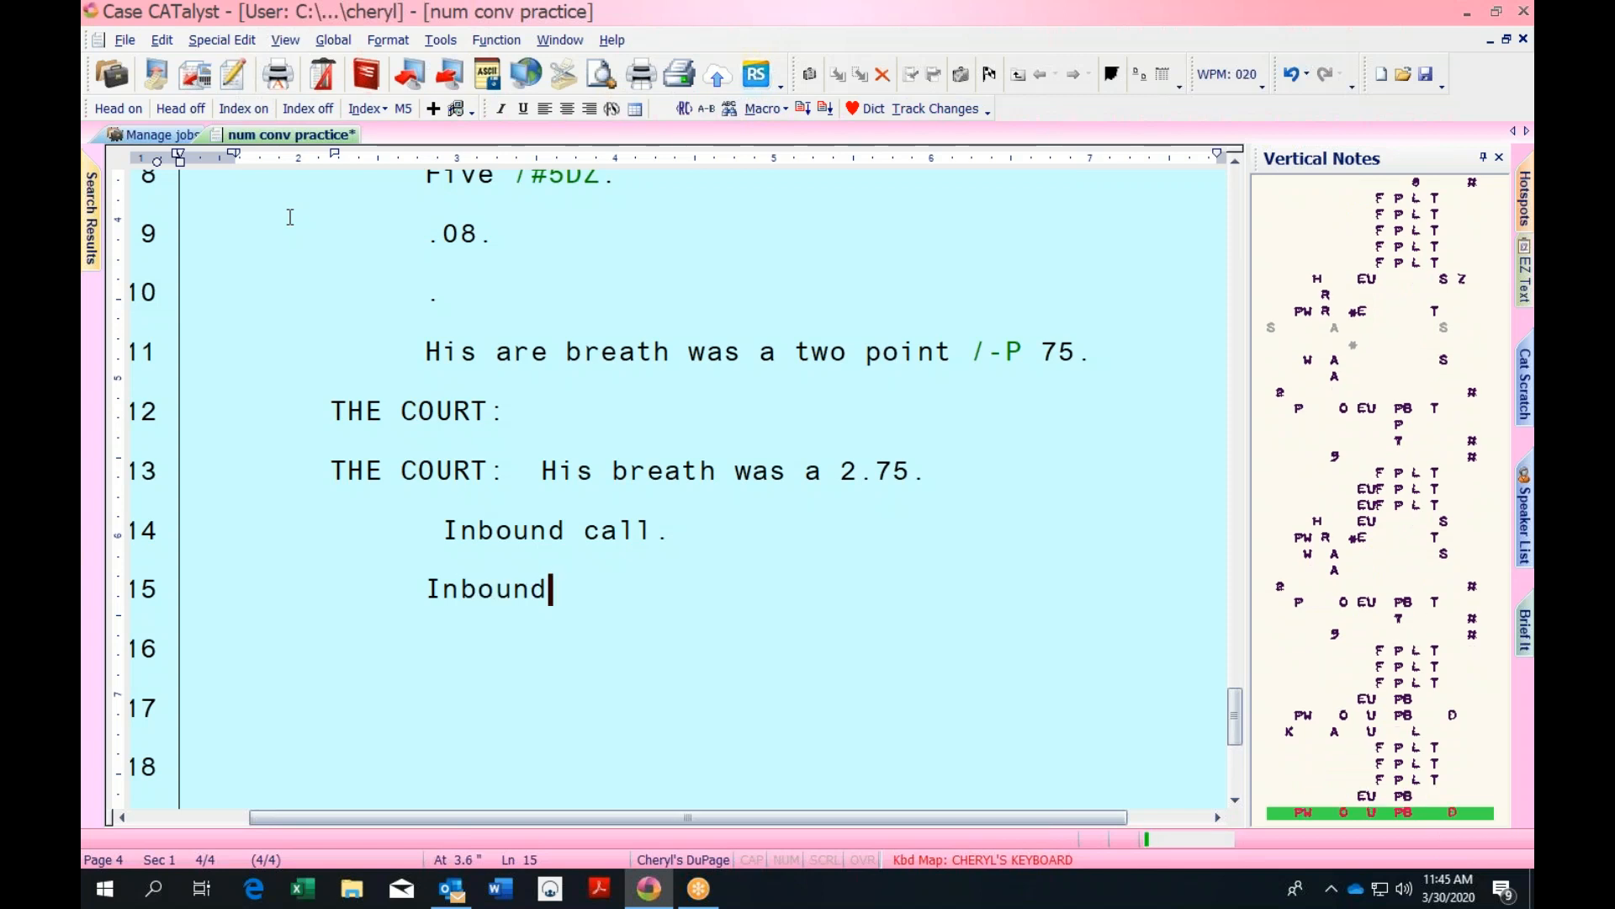
pyautogui.write(' call number')
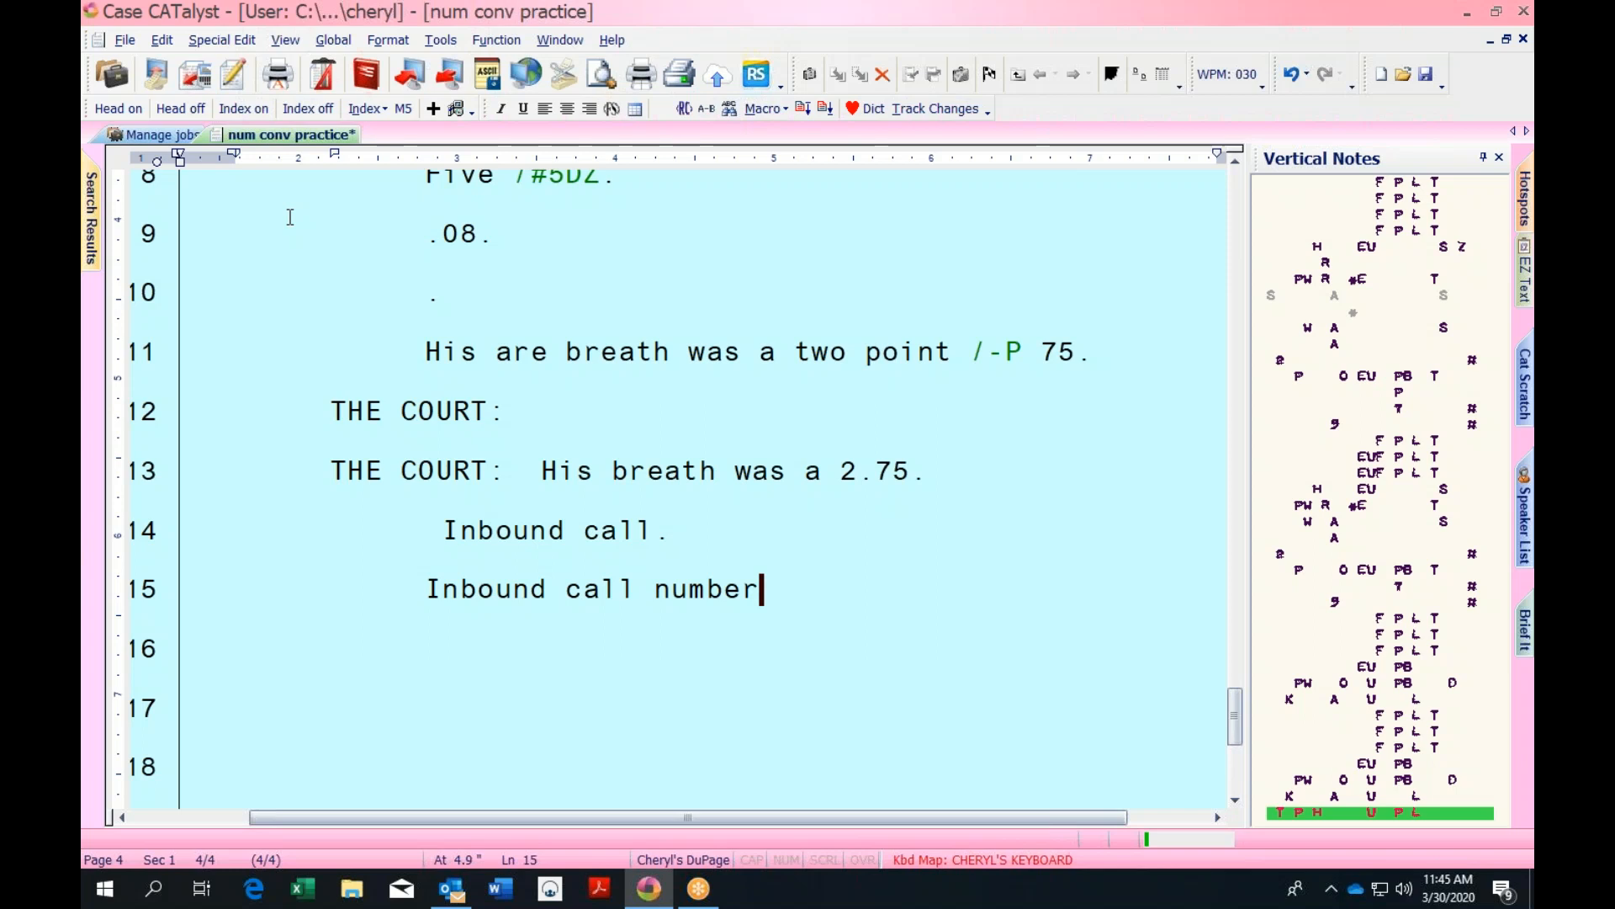
pyautogui.write(' is 2234')
pyautogui.write('174.')
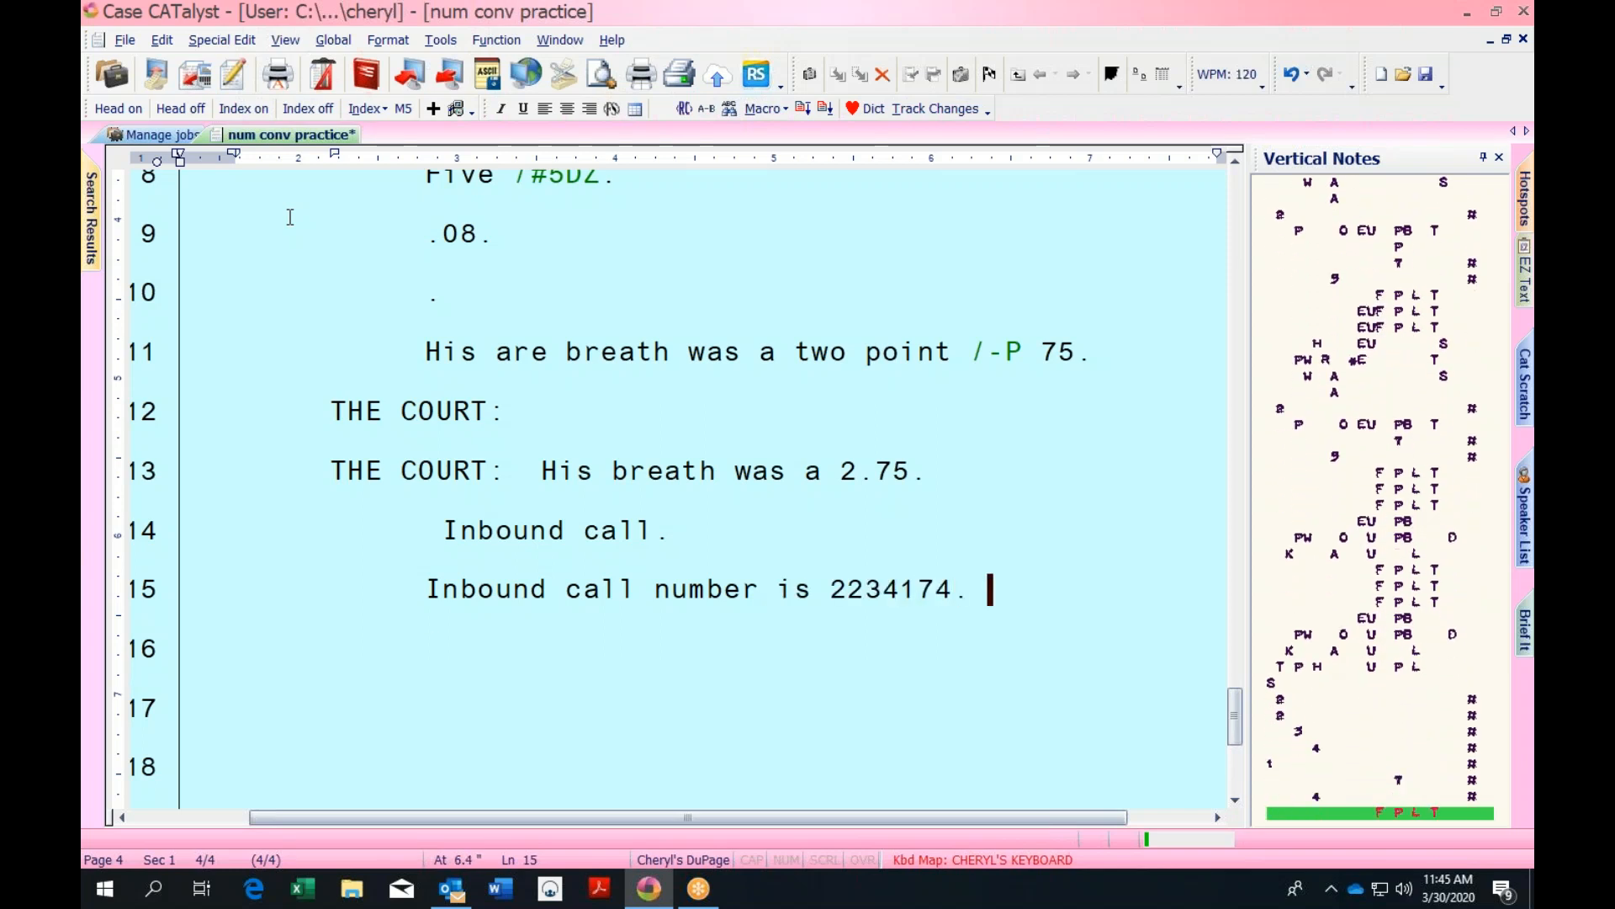
pyautogui.press('Return')
pyautogui.write('.')
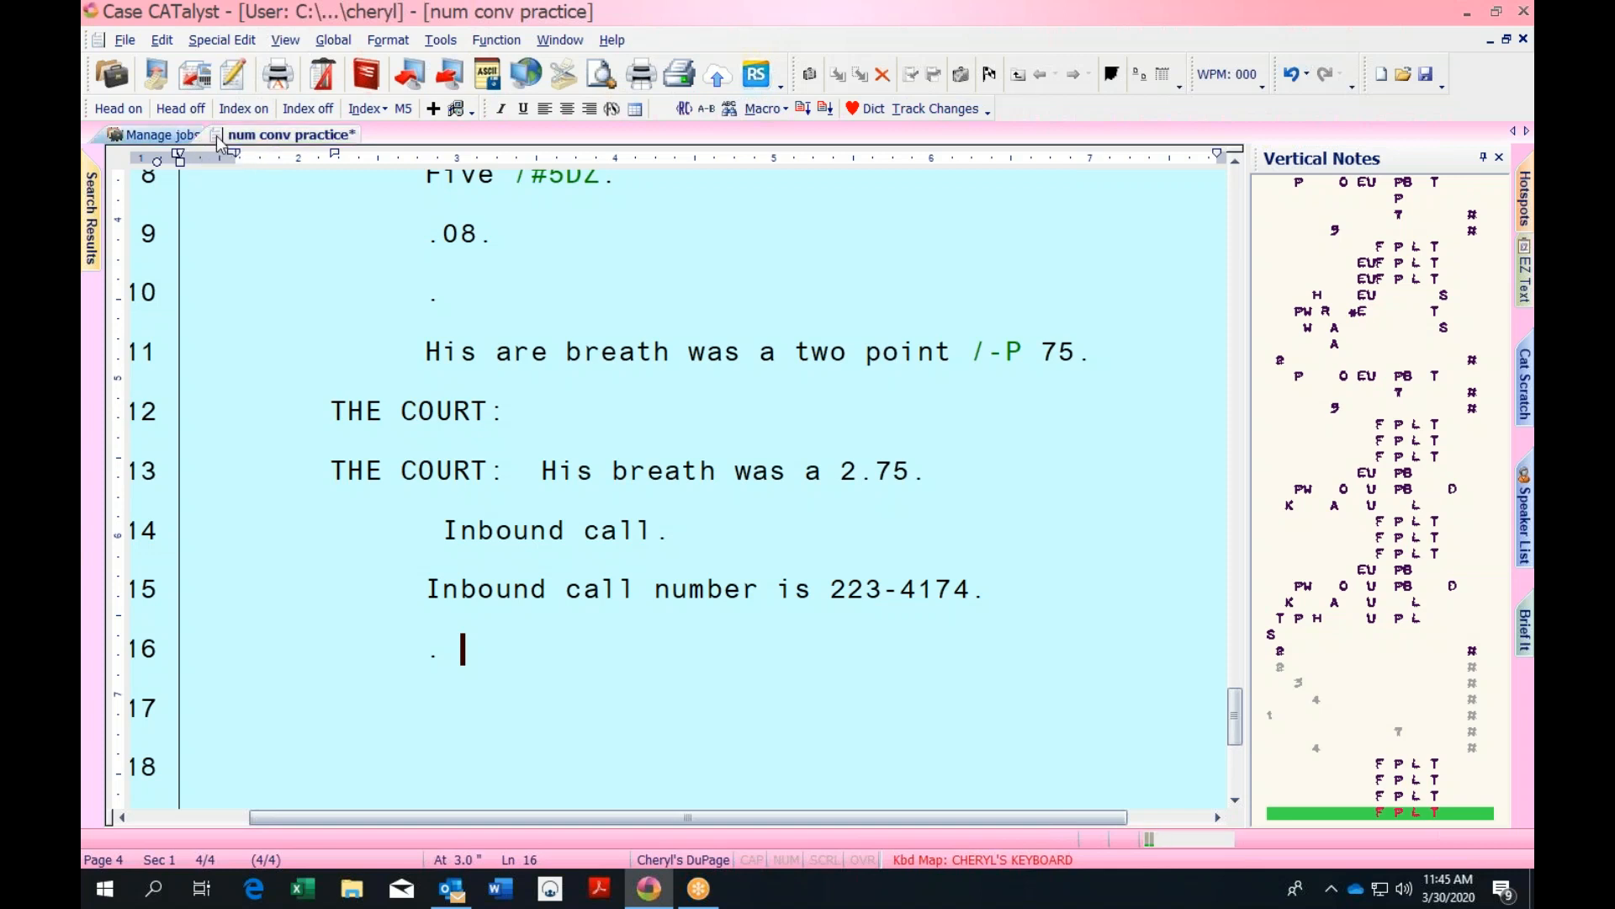
# Reopen the Personal Dictionary and filter it to Number Trigger entries, now 17 including inbound call
pyautogui.click(178, 142)
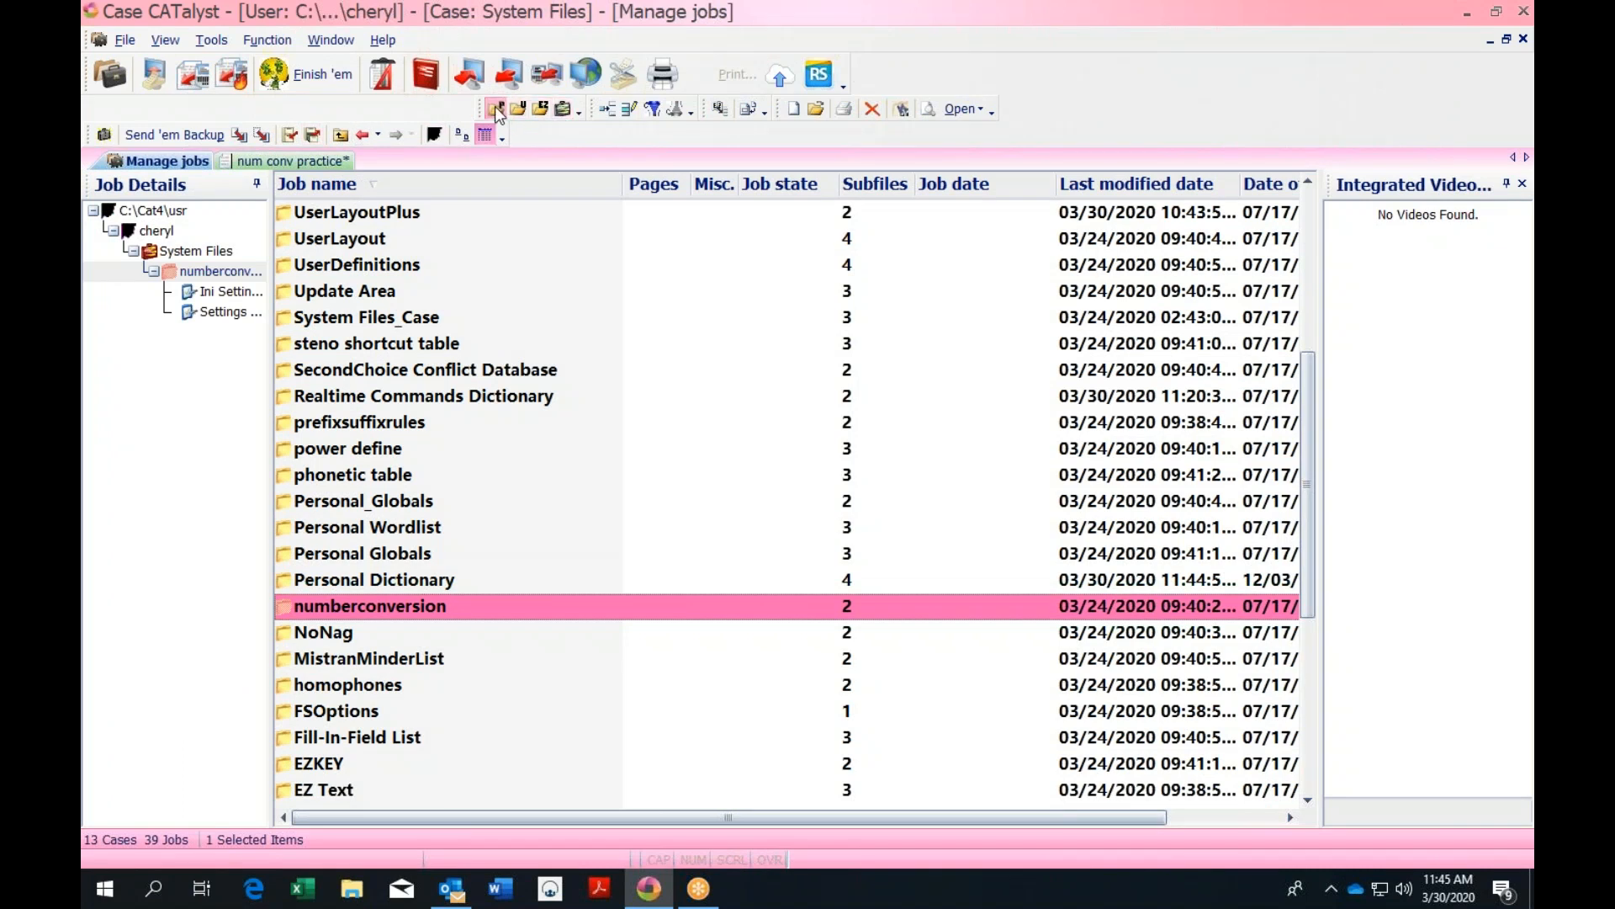
pyautogui.click(495, 110)
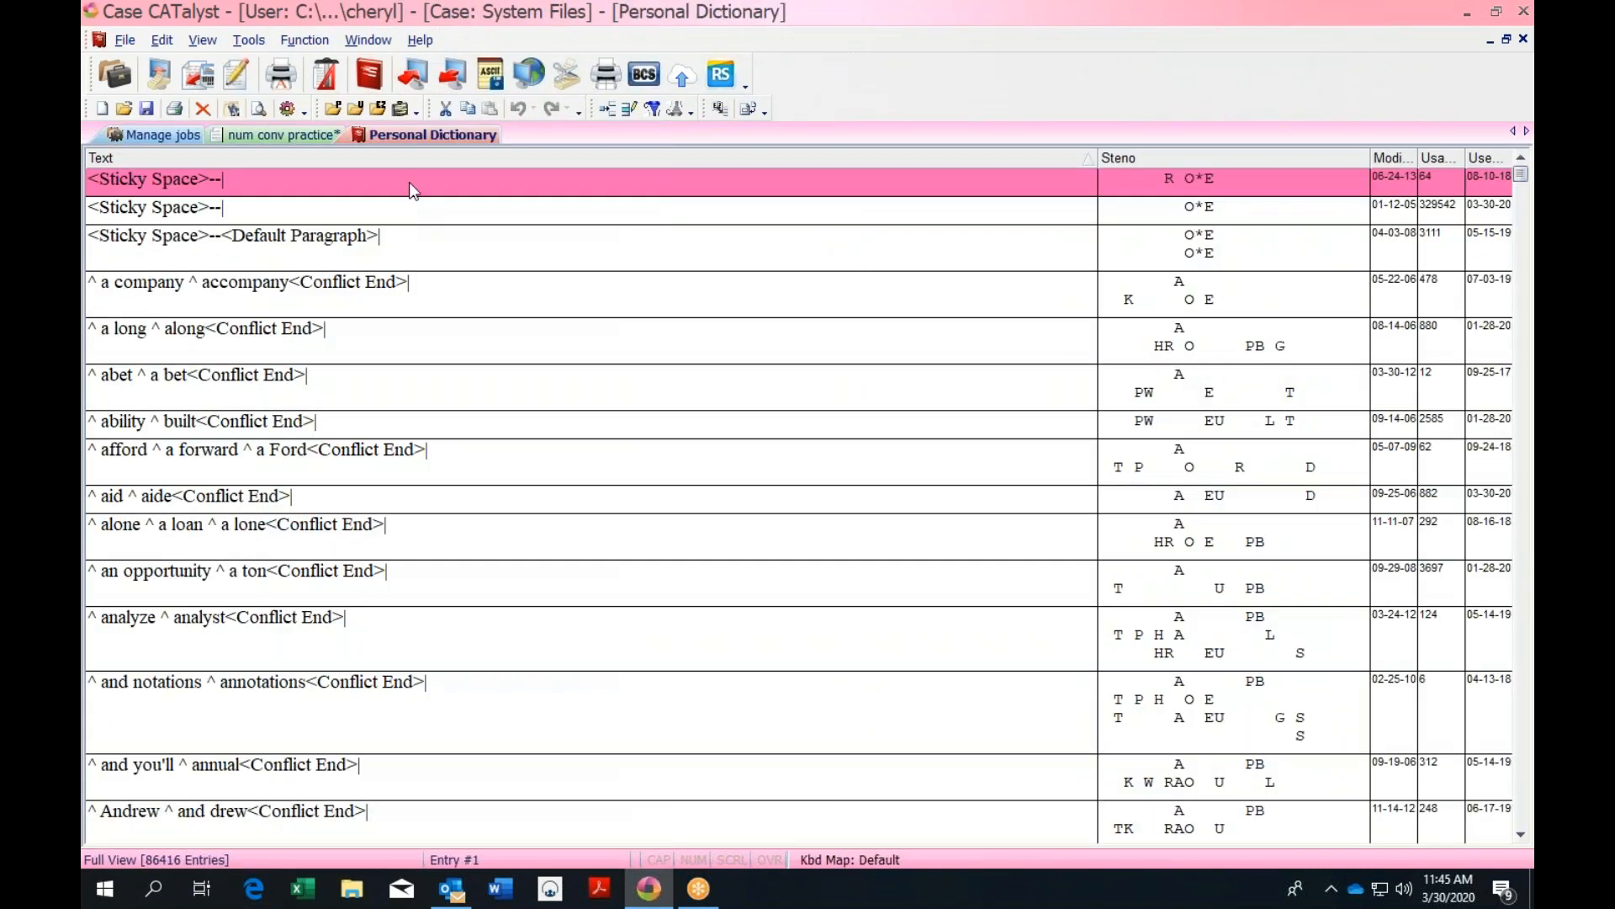
pyautogui.click(654, 109)
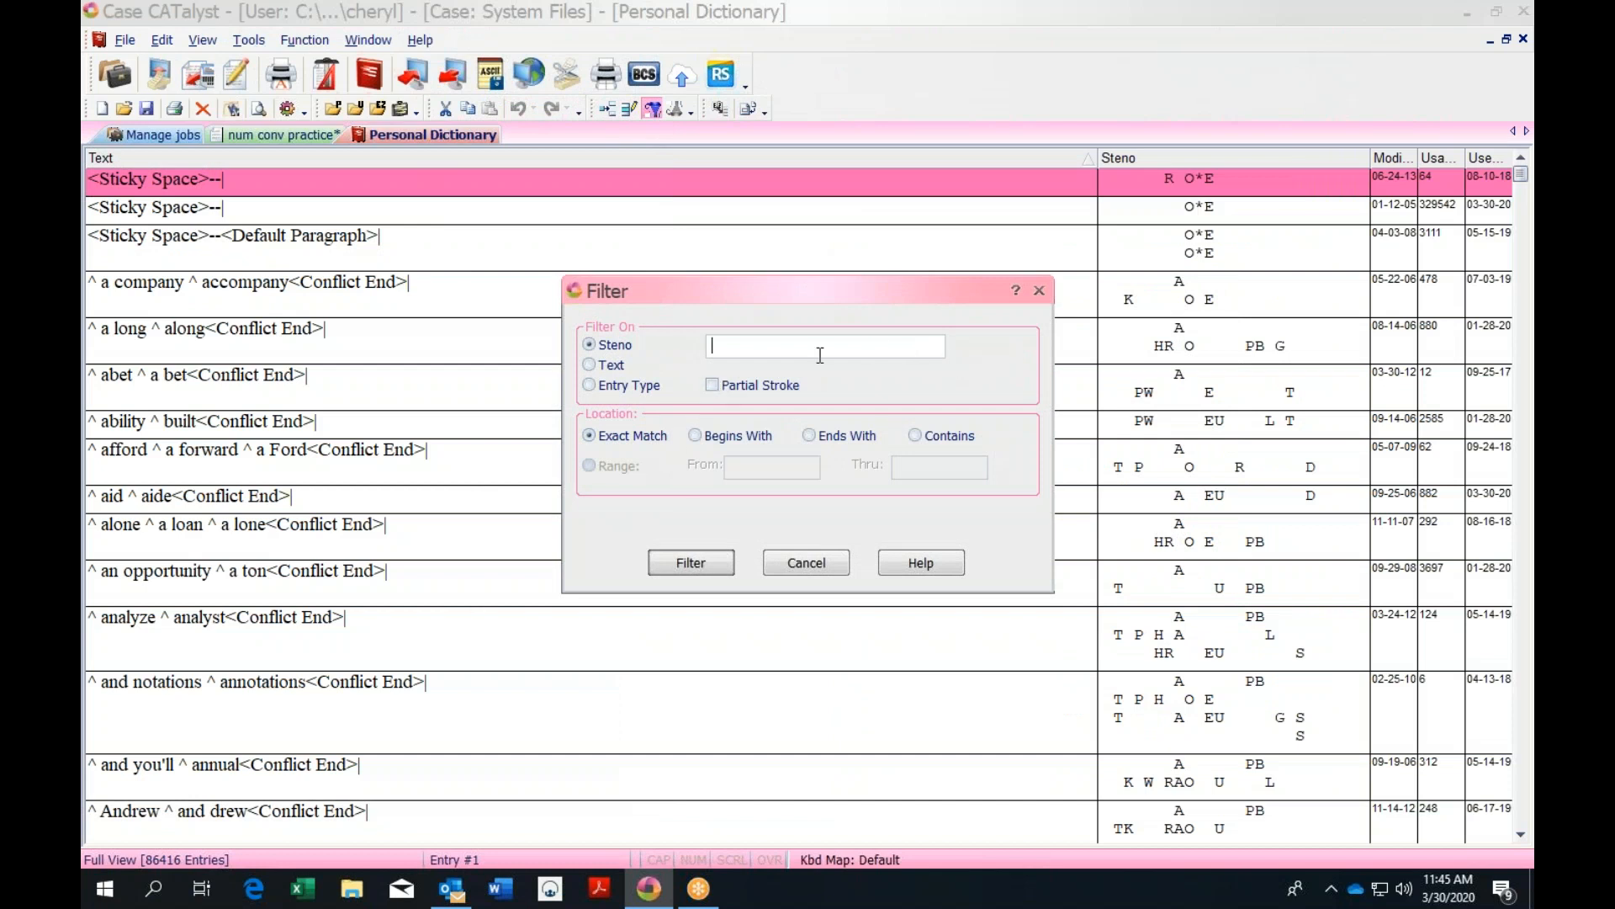
pyautogui.click(590, 385)
pyautogui.click(943, 347)
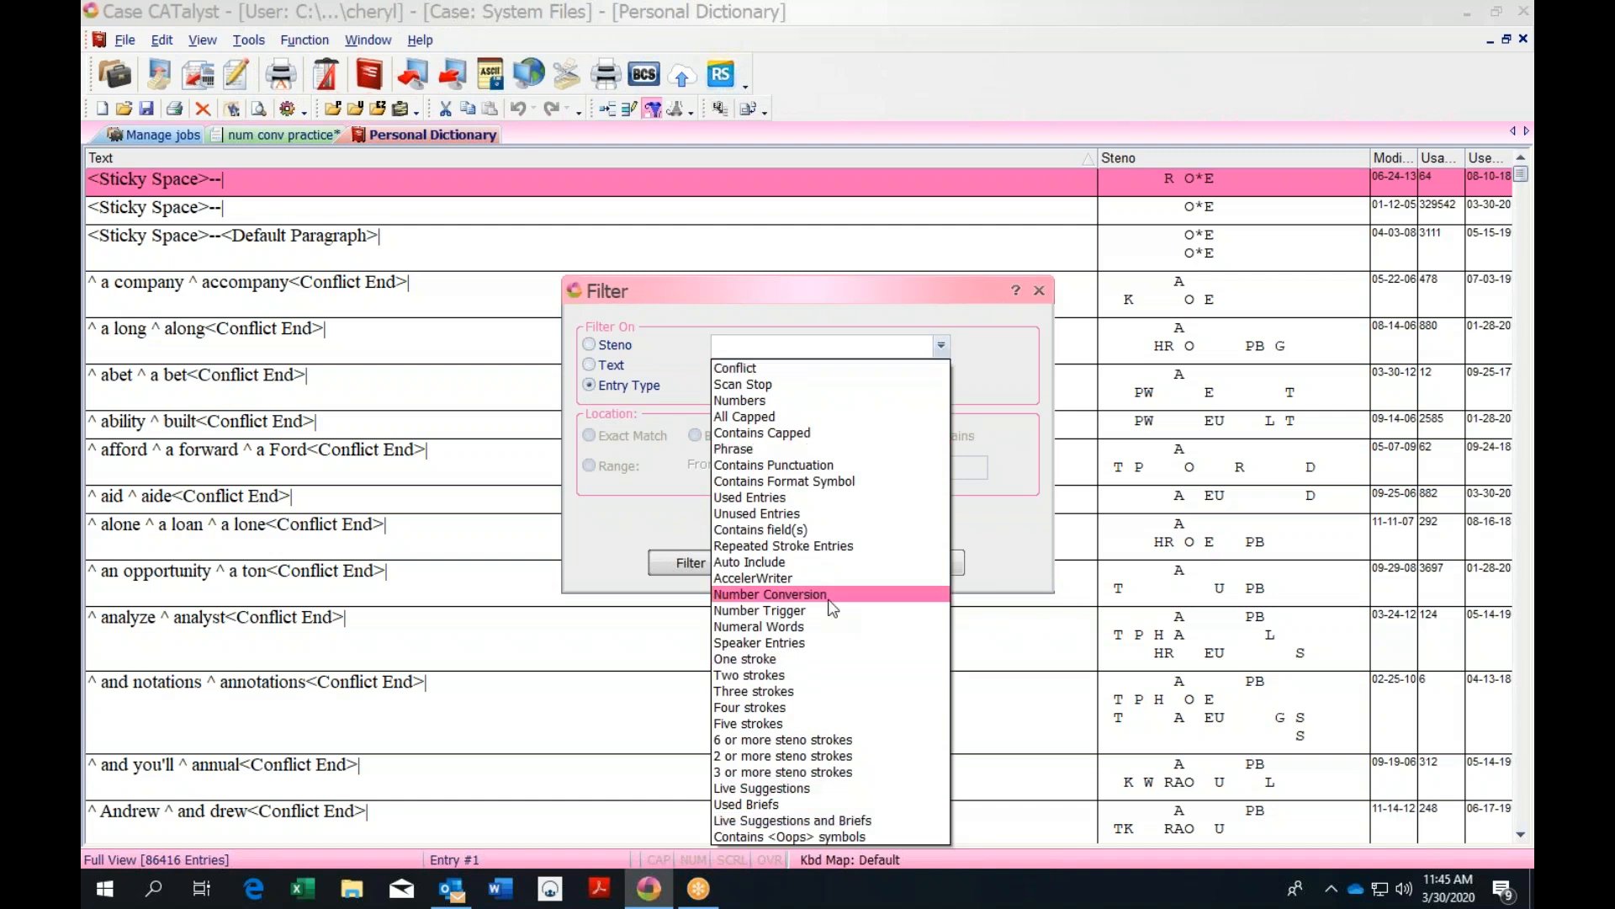
pyautogui.click(804, 611)
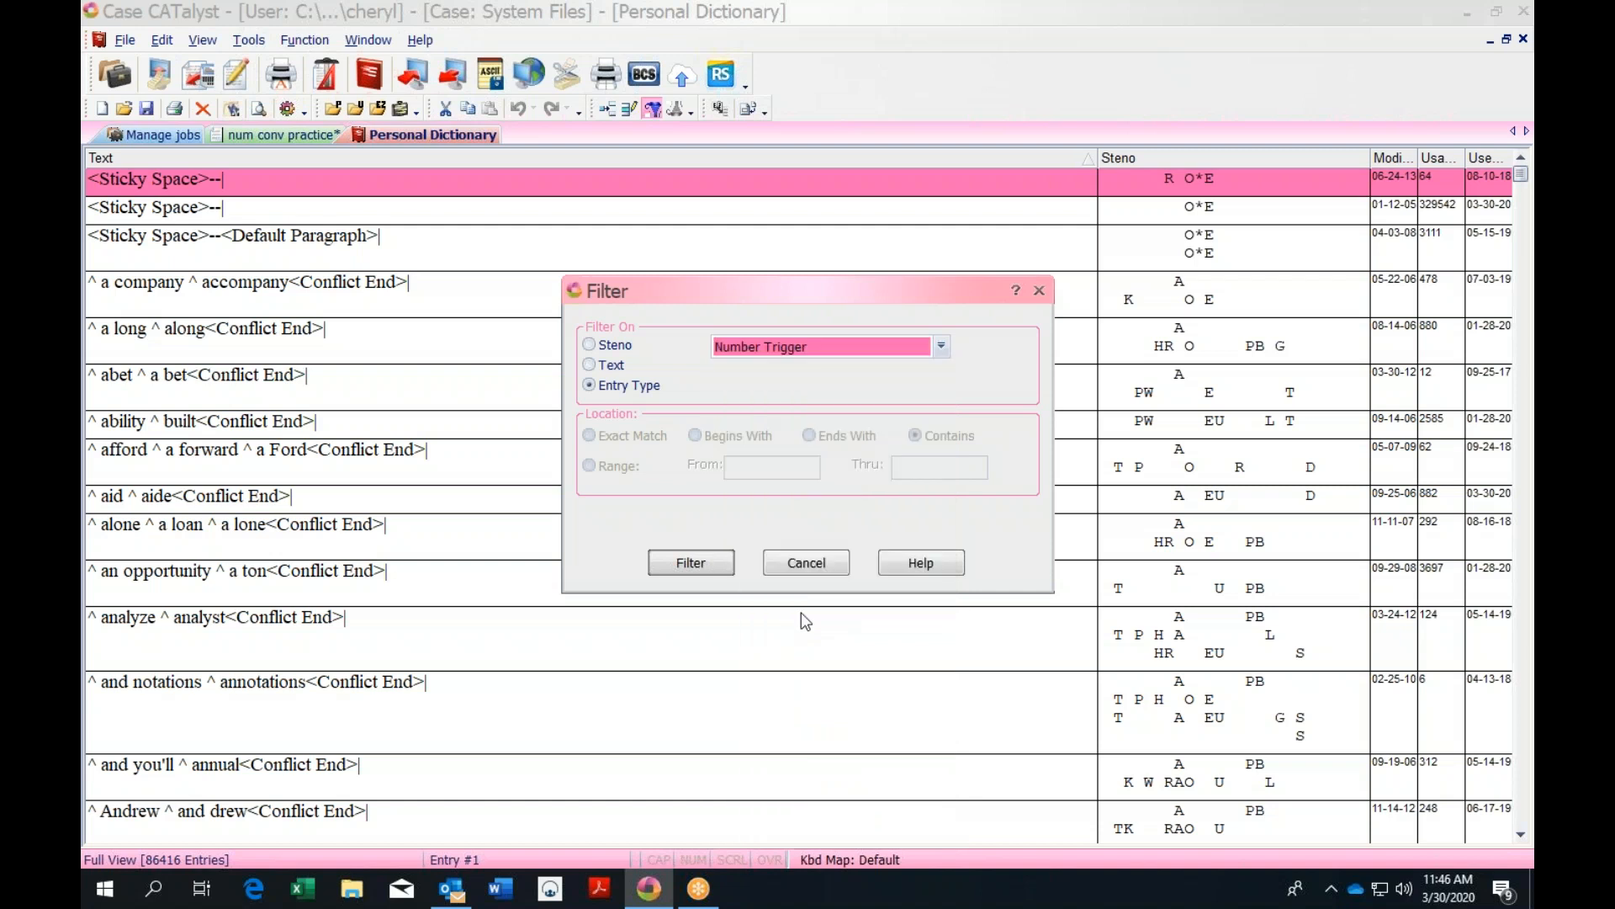
pyautogui.click(714, 565)
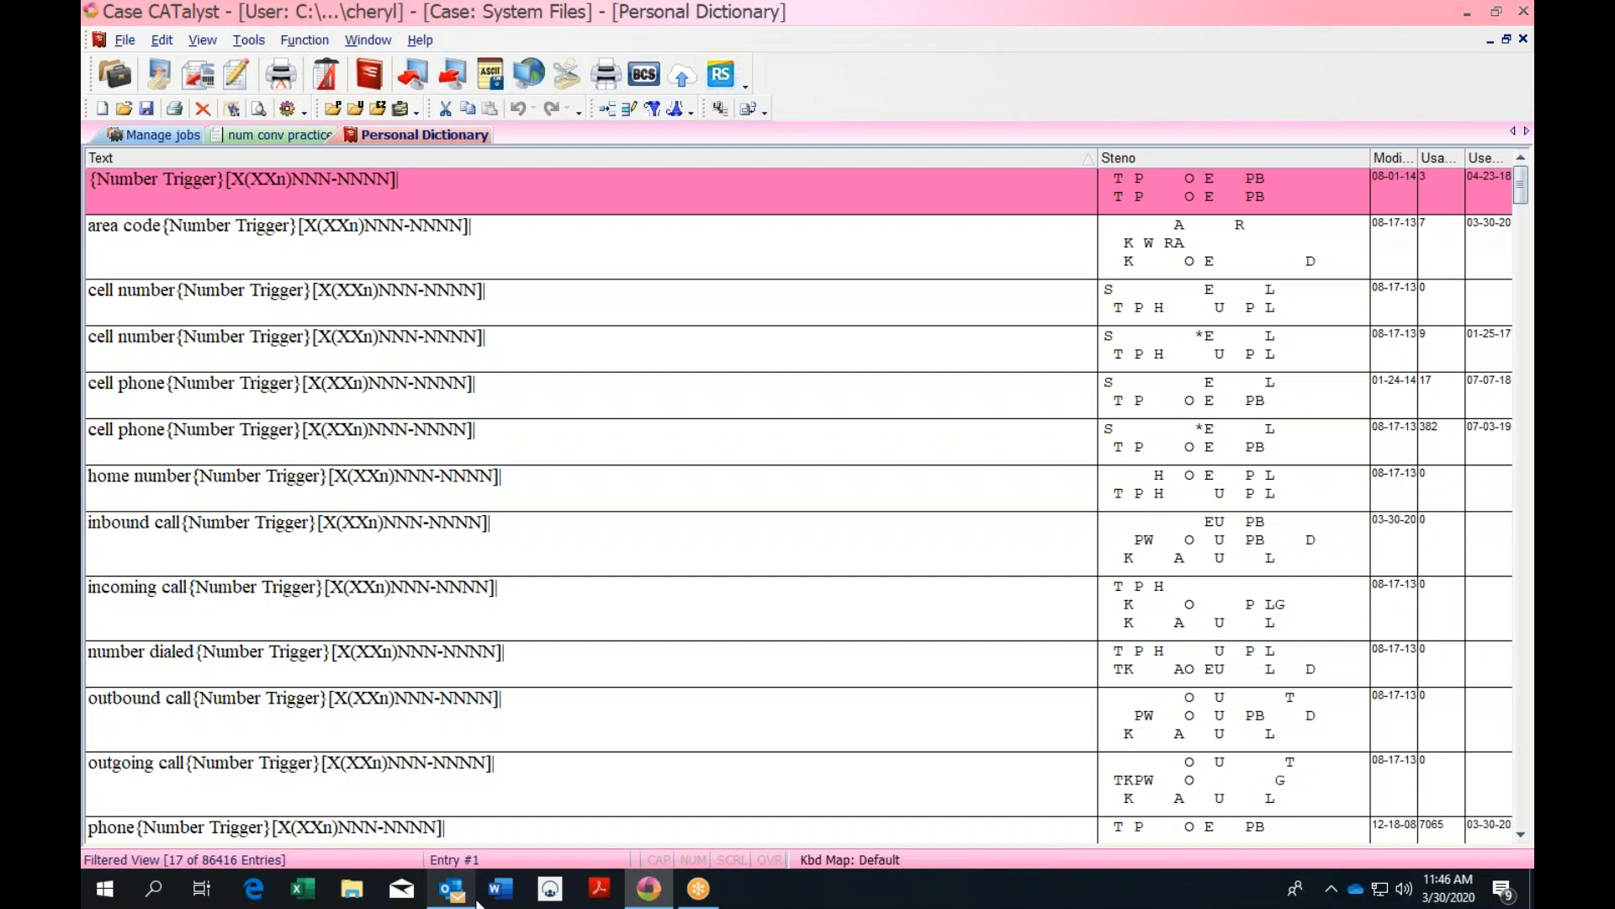
pyautogui.moveTo(477, 902)
pyautogui.moveTo(555, 833)
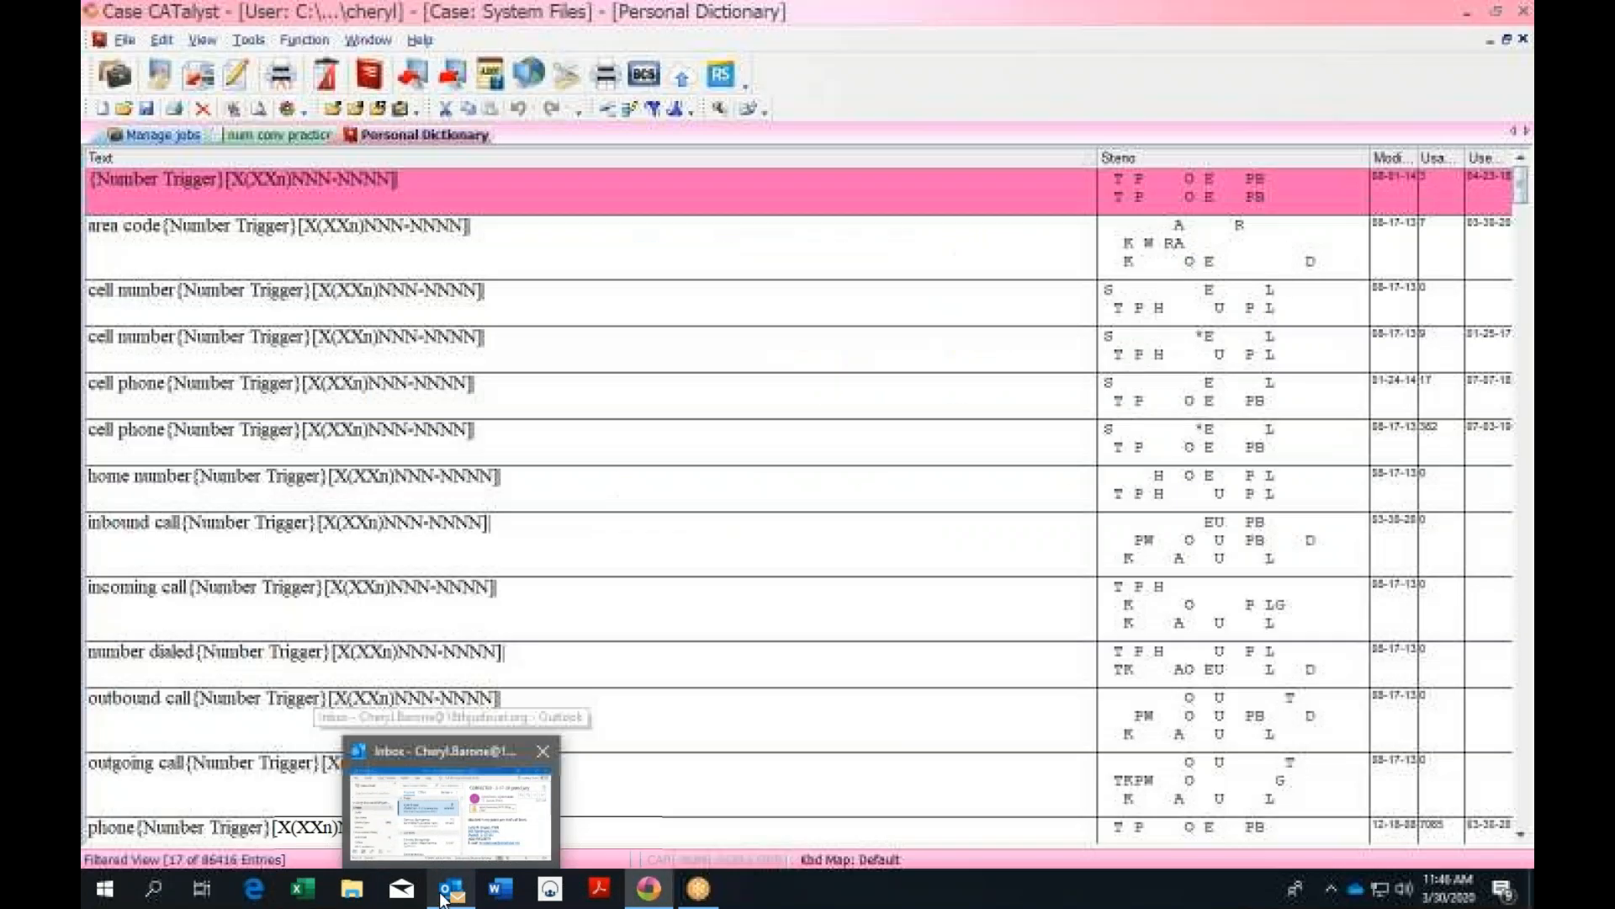
pyautogui.moveTo(659, 899)
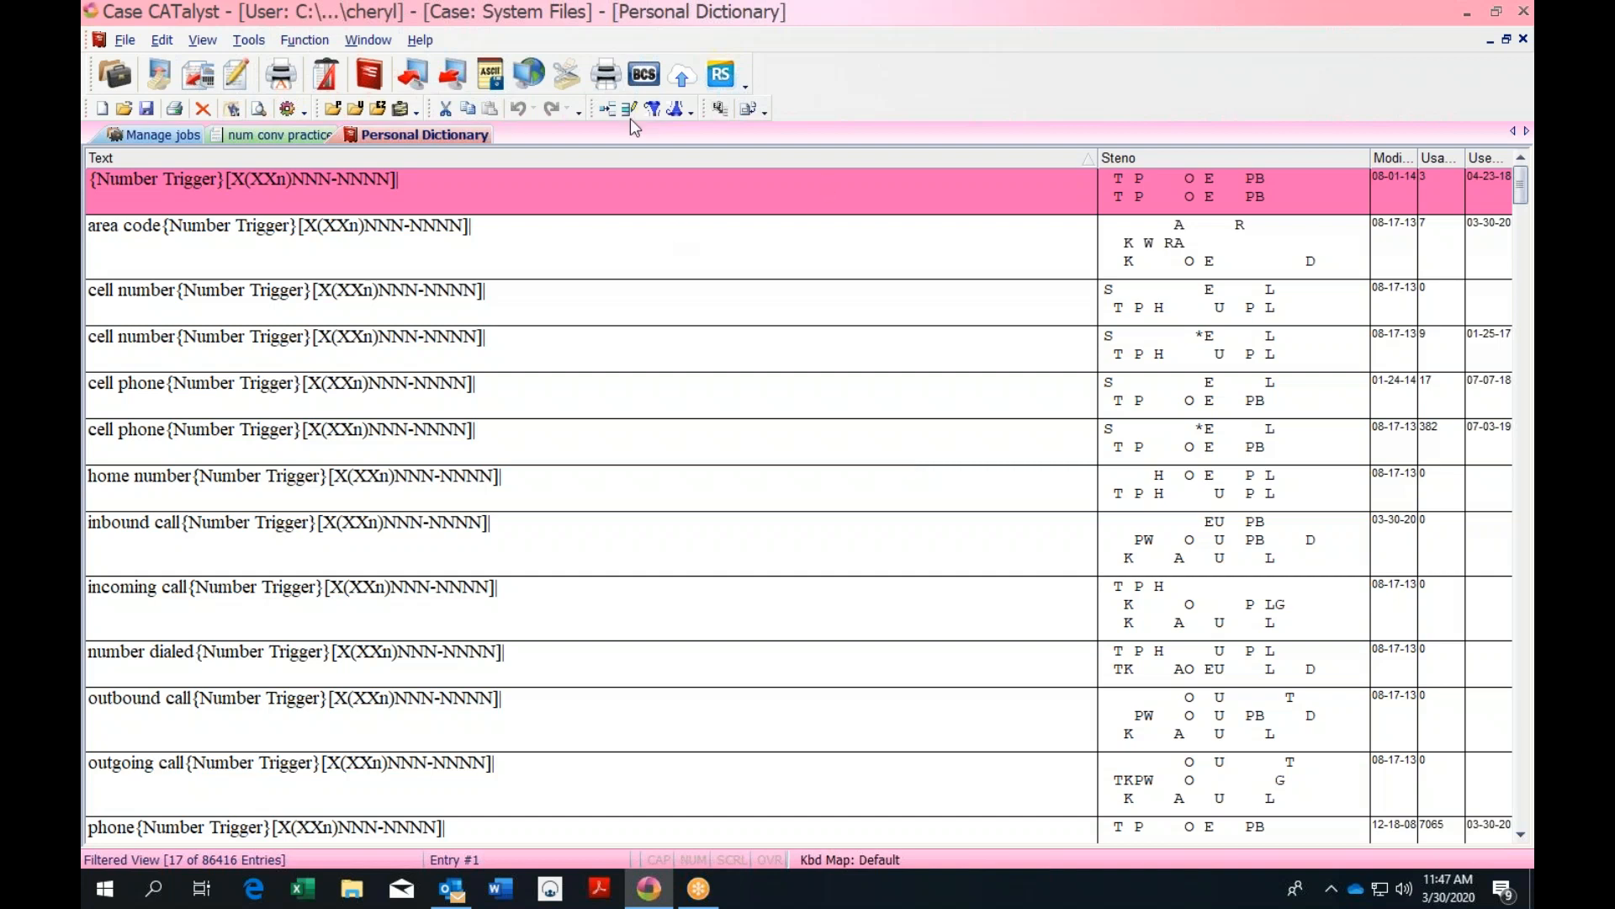
# Remove the Number Trigger filter, dismiss the filter options, and close the Personal Dictionary
pyautogui.click(656, 109)
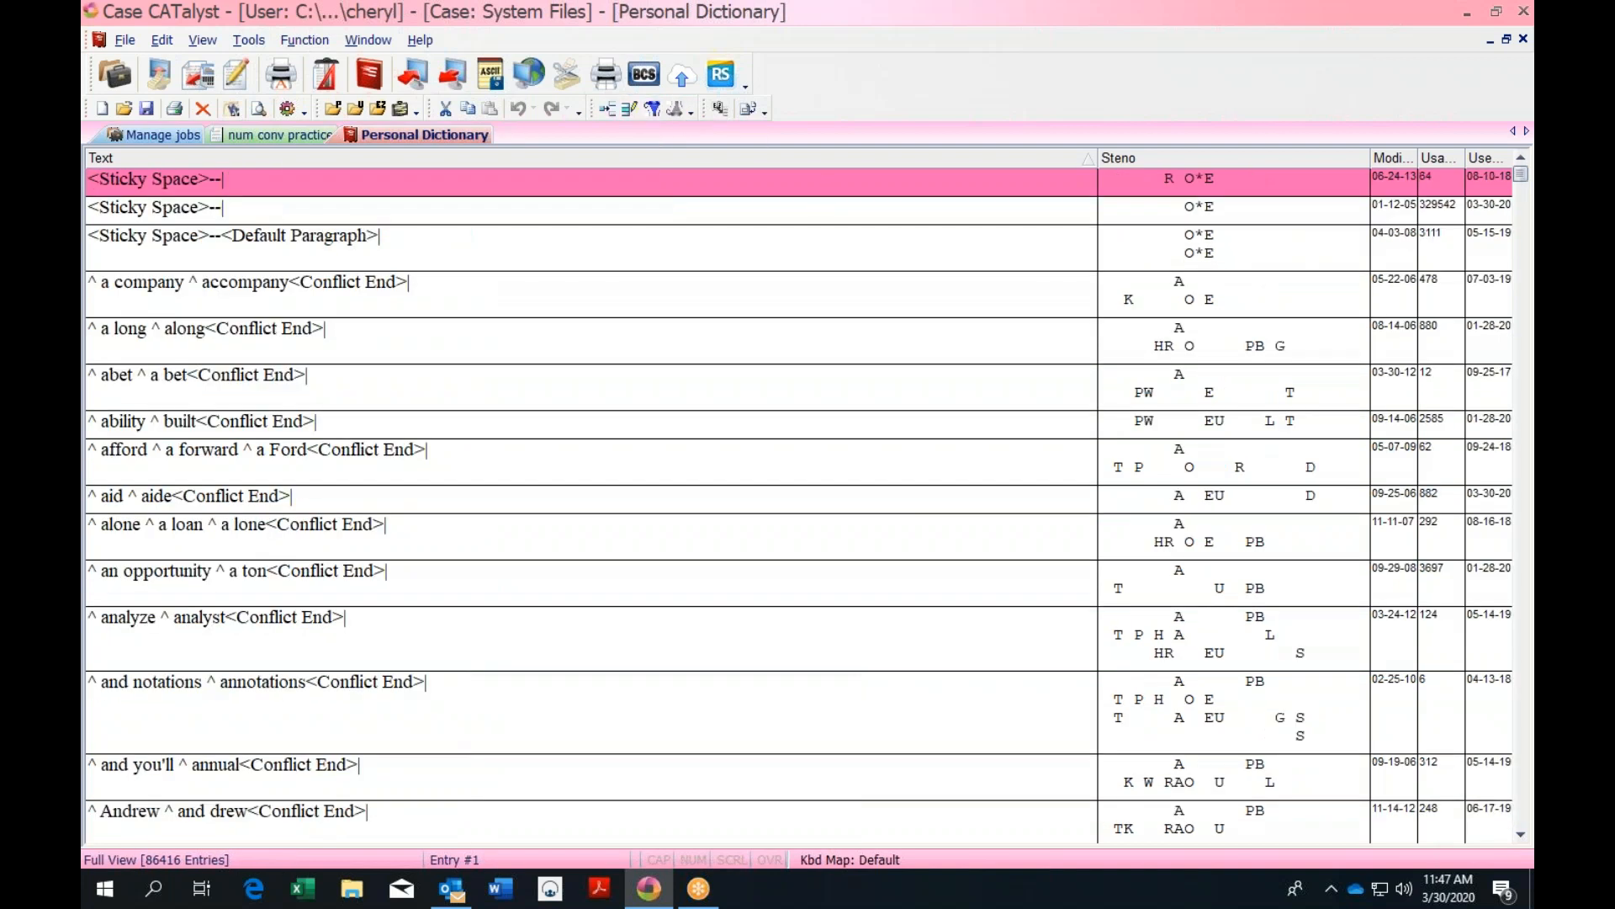
pyautogui.click(655, 109)
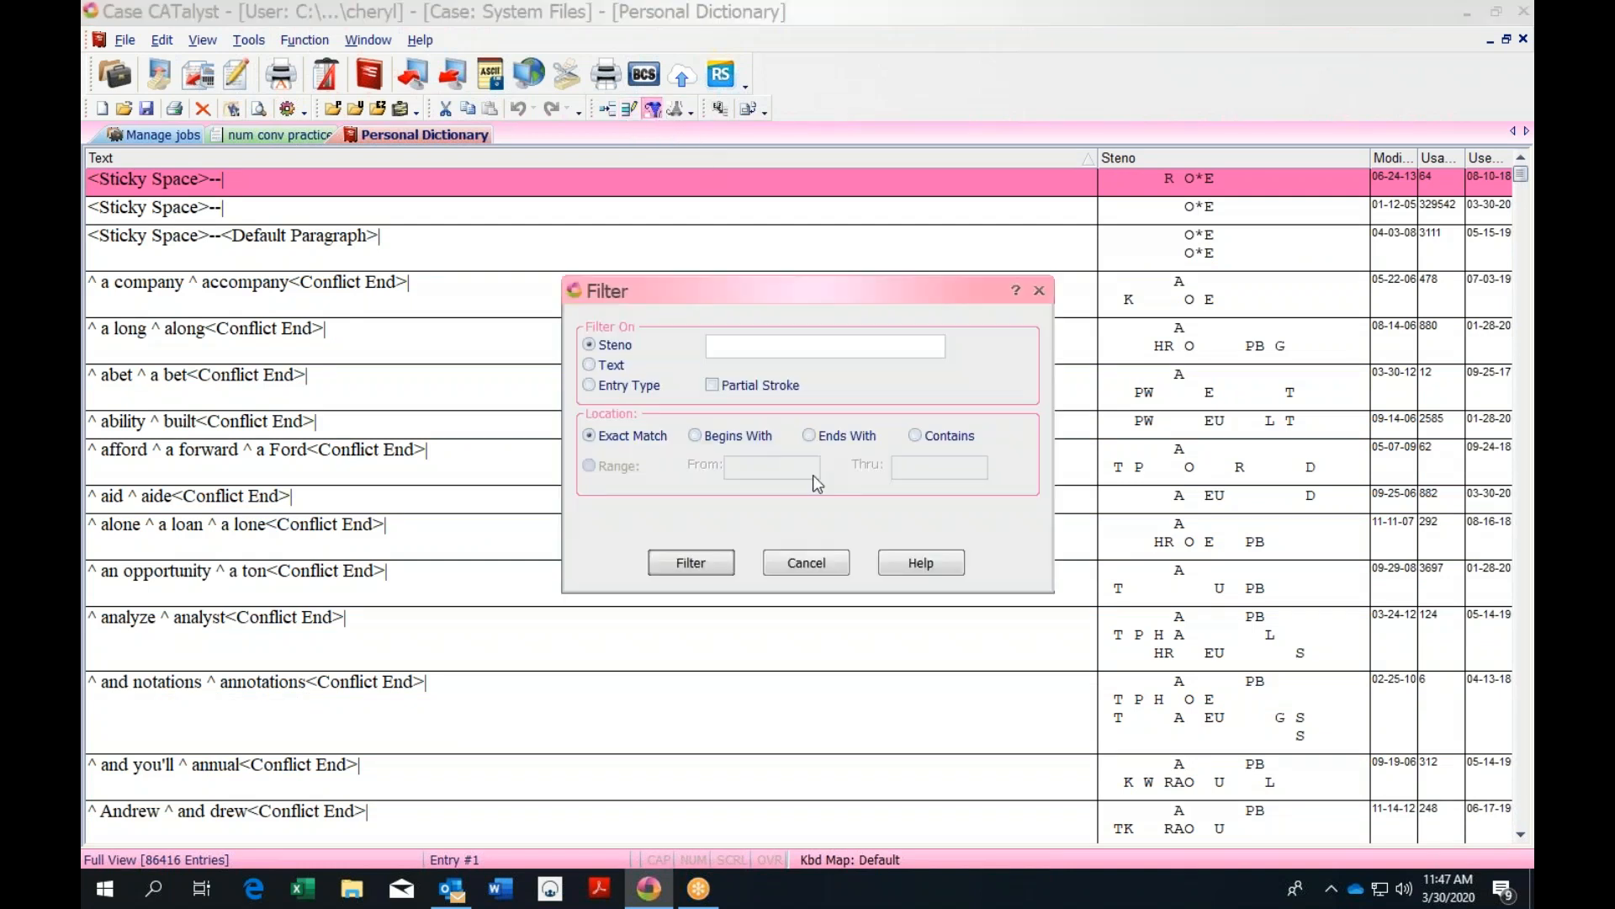
pyautogui.click(828, 572)
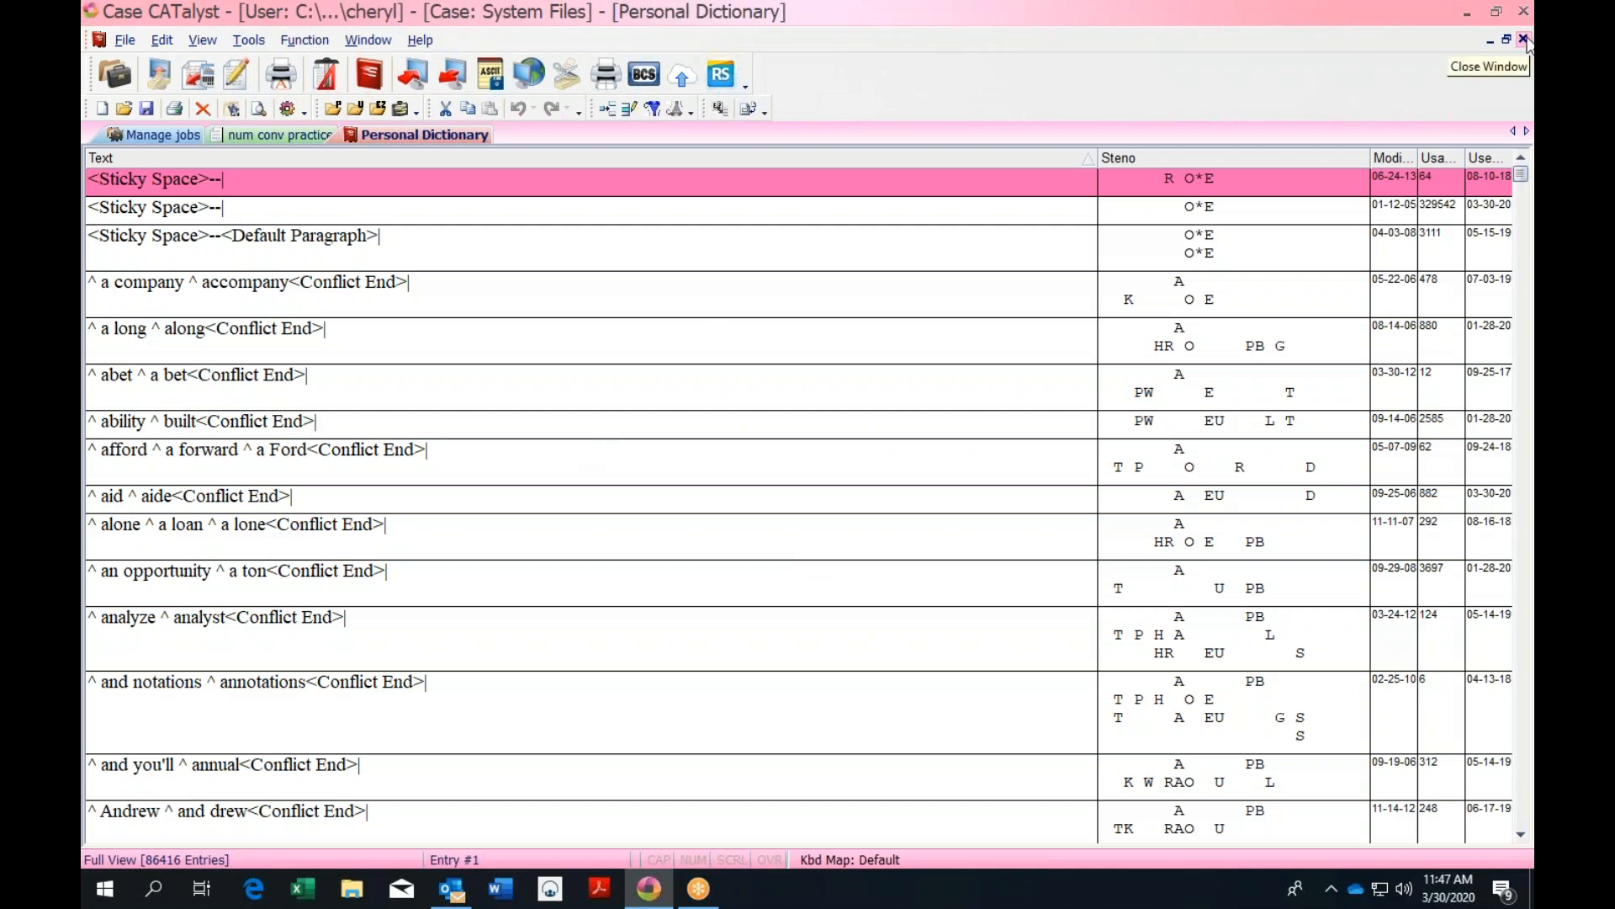
pyautogui.click(1523, 39)
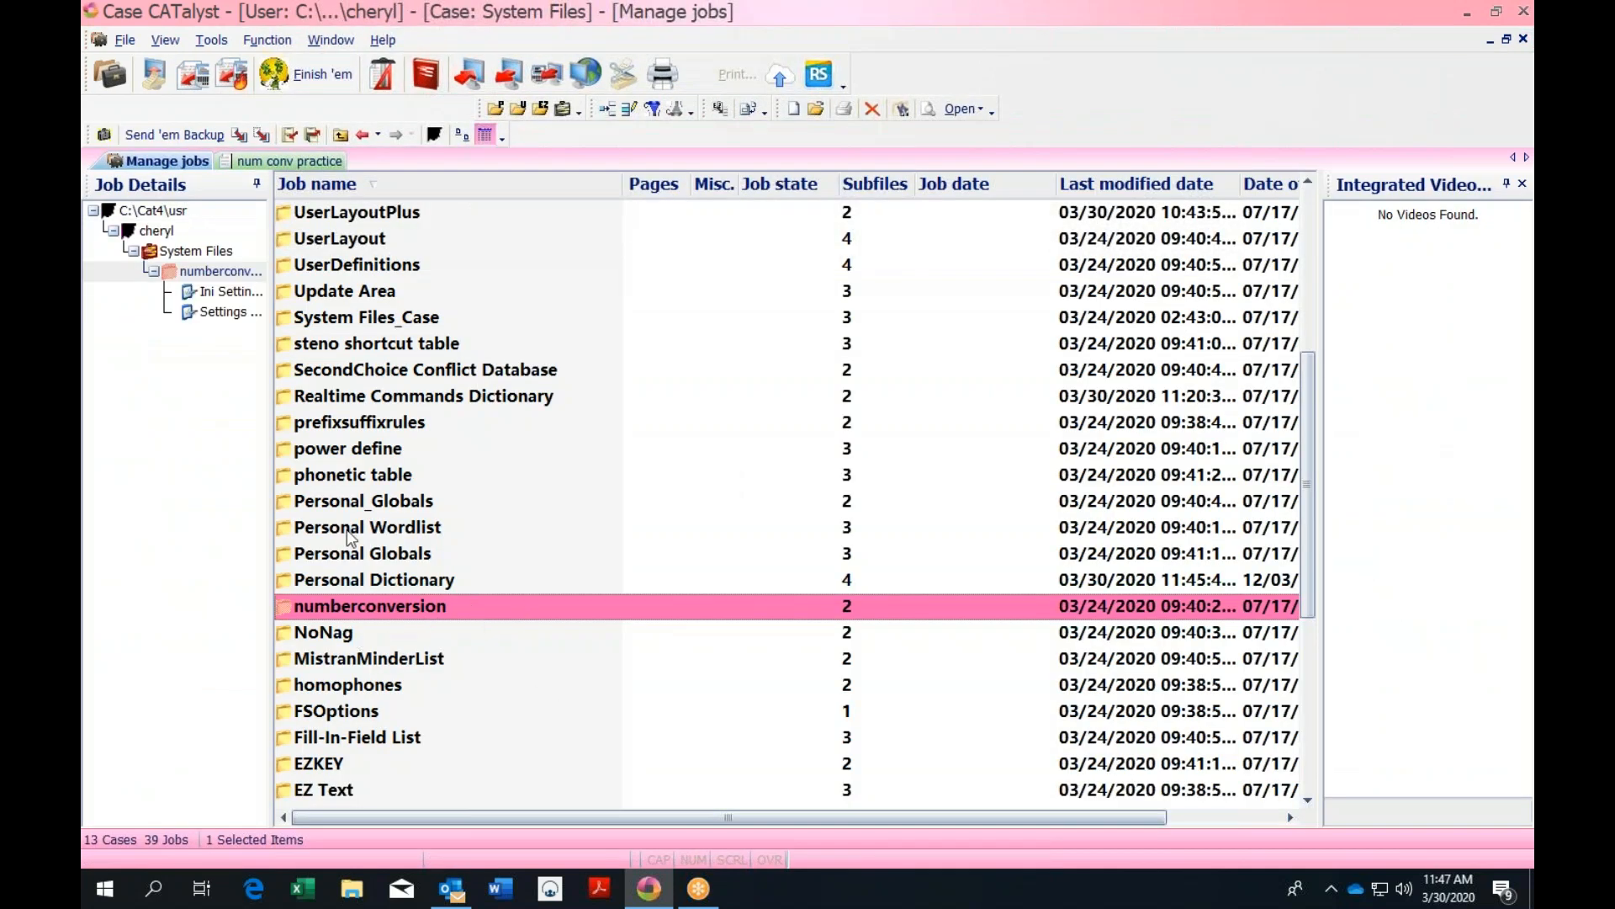
# Open the numberconversion table, search for 'caliber', and open that entry for editing
pyautogui.moveTo(1306, 387); pyautogui.dragTo(1327, 360)
pyautogui.doubleClick(485, 692)
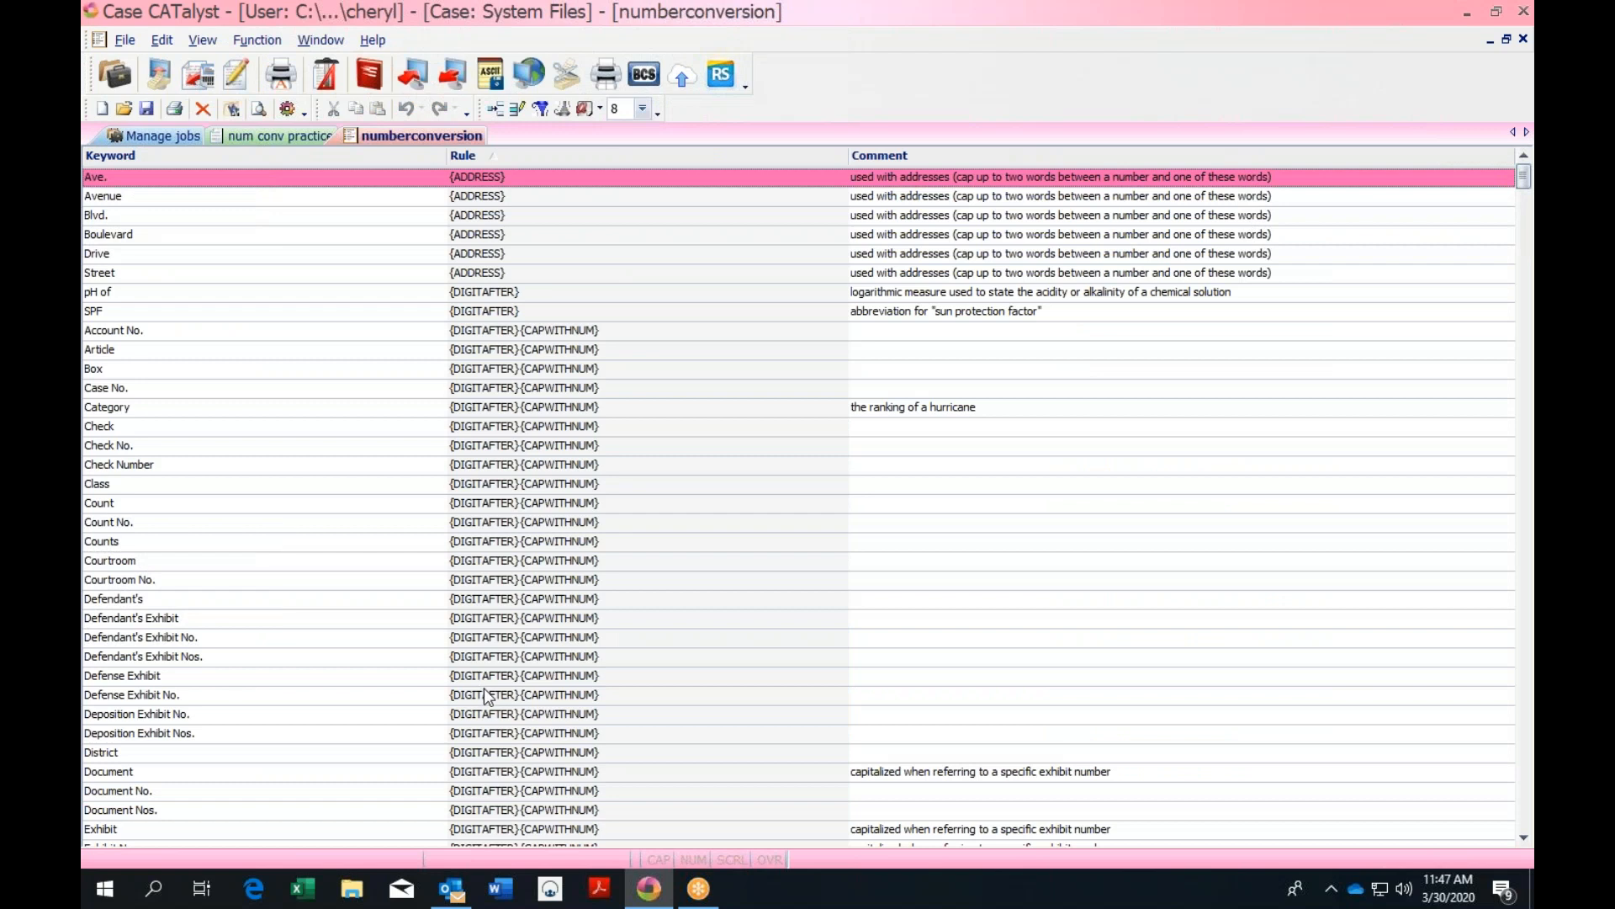
pyautogui.hotkey('ctrl', 'f')
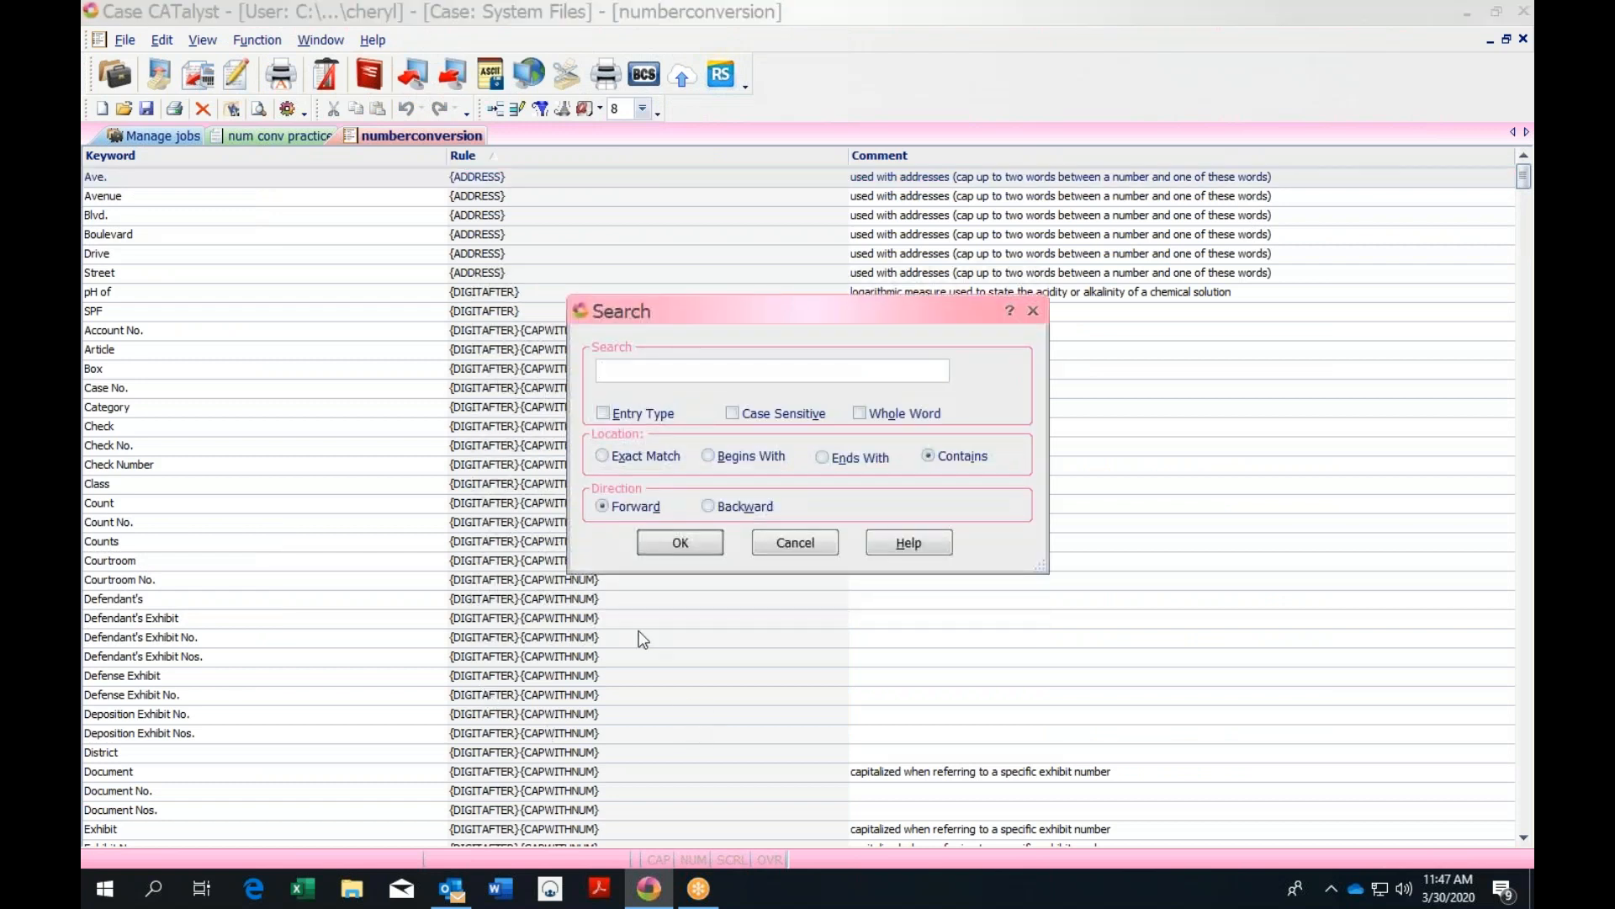
pyautogui.write('caliber')
pyautogui.press('Return')
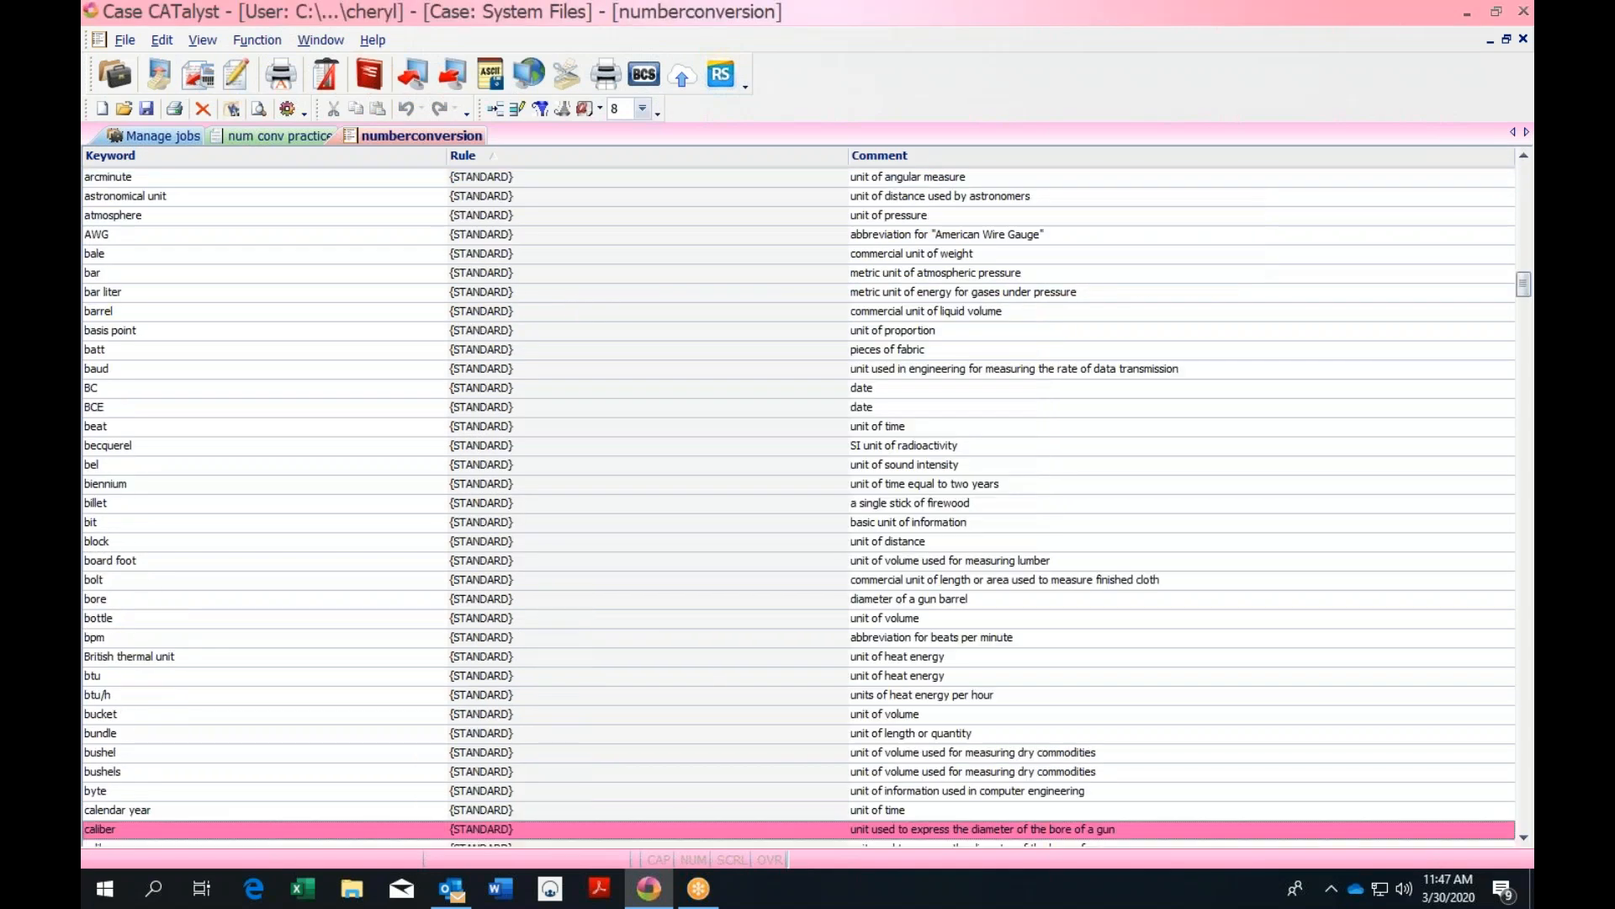
pyautogui.doubleClick(740, 837)
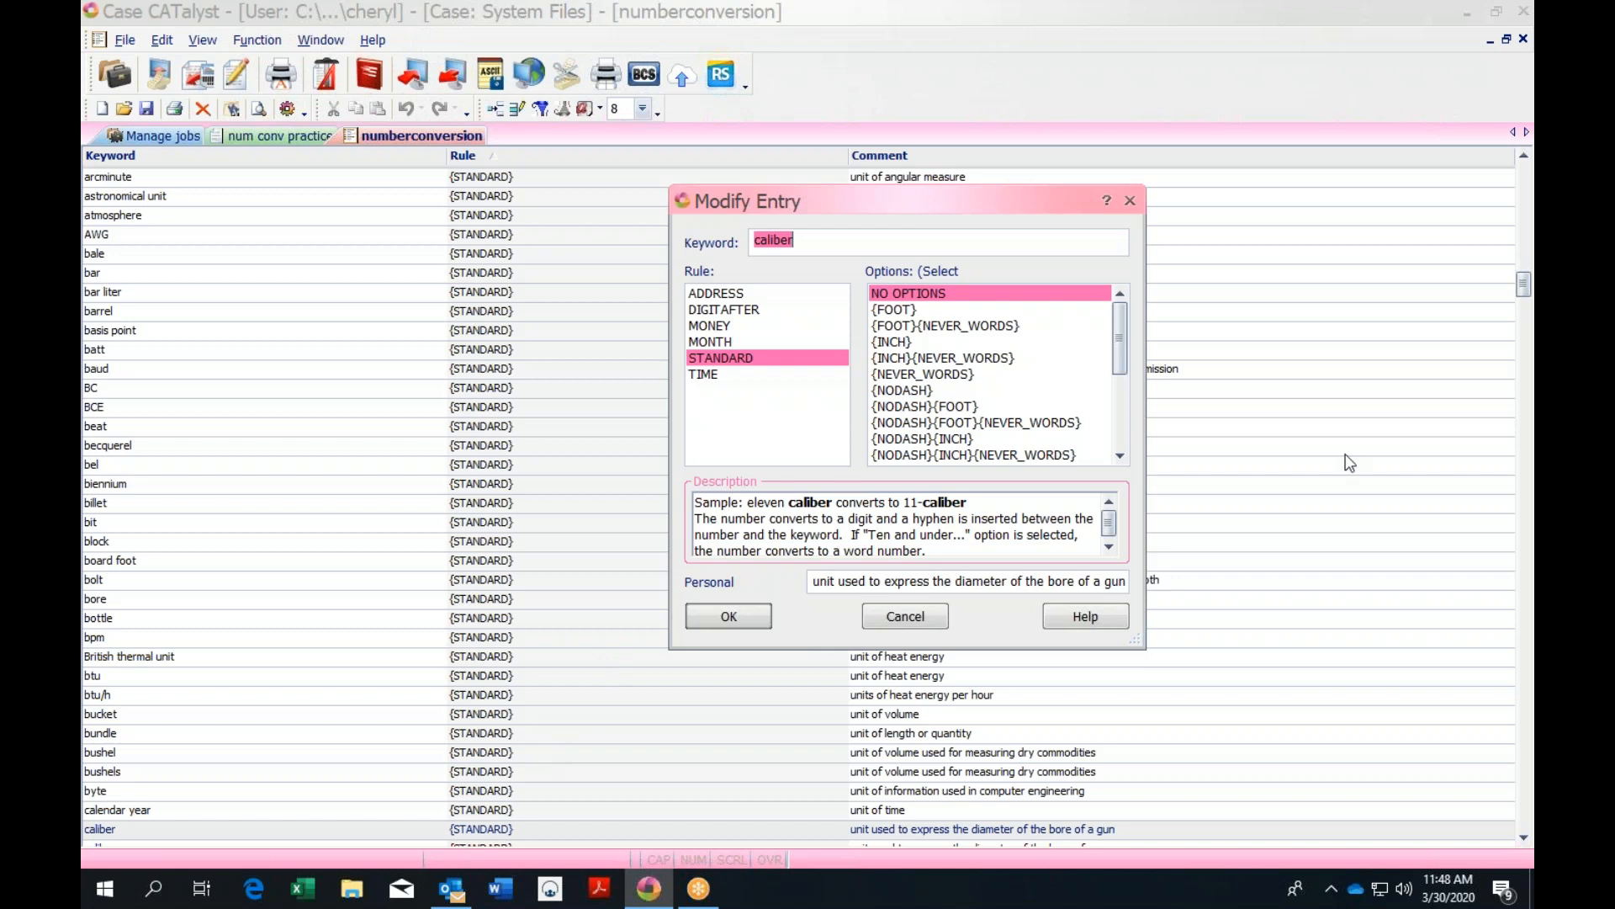
# Close the caliber entry's Modify Entry dialog without saving changes
pyautogui.click(1130, 201)
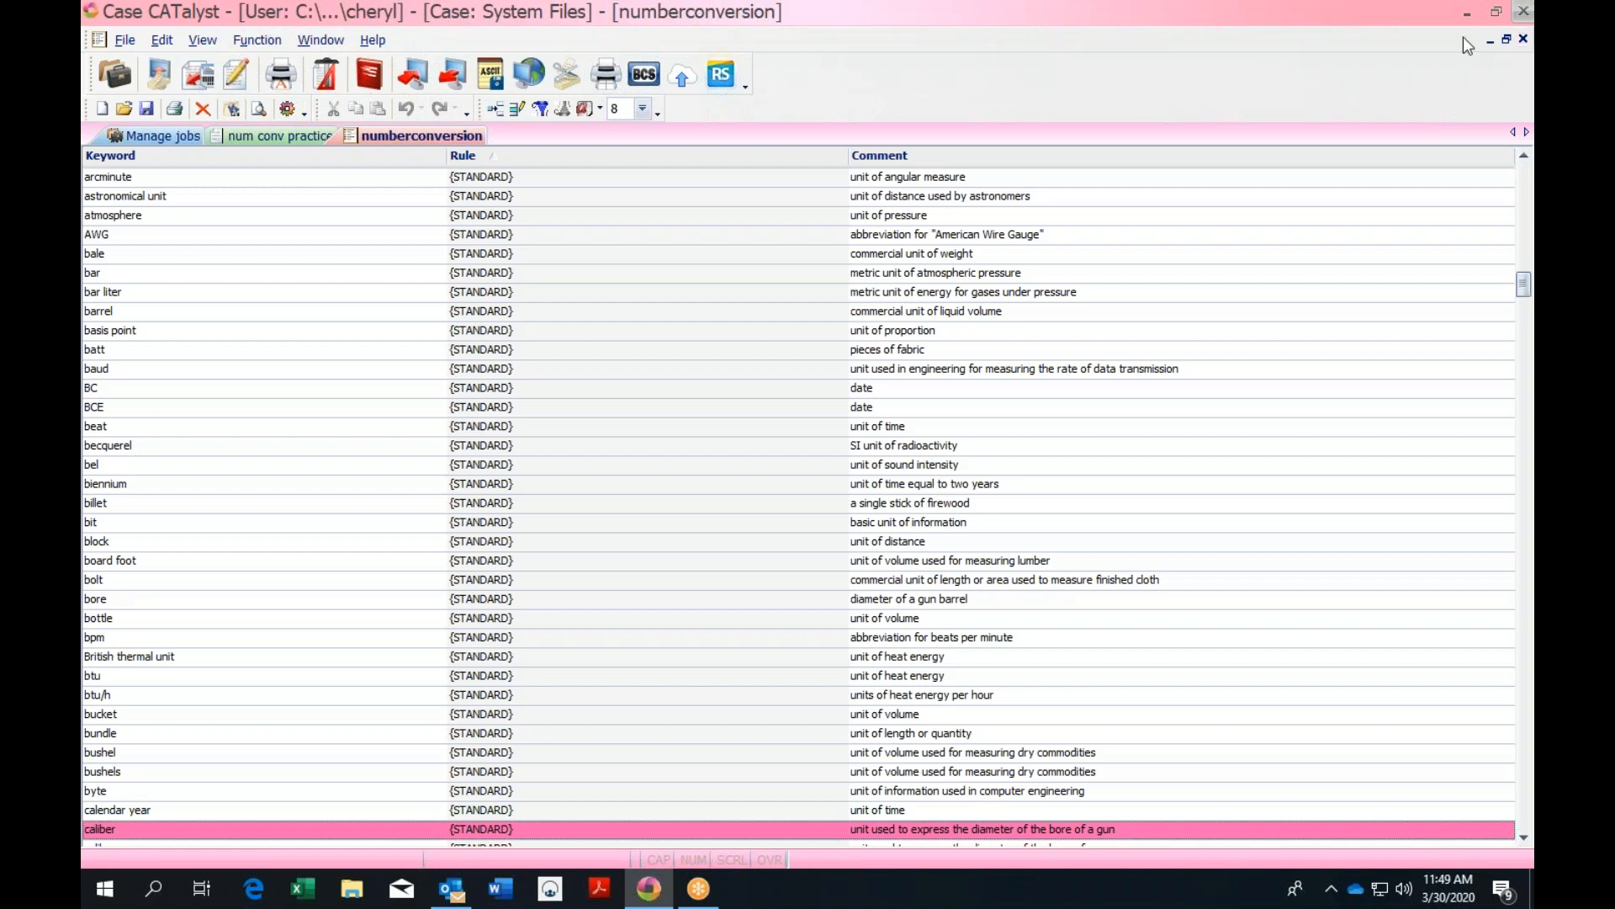
# Close the numberconversion table and open the personal dictionary from Manage jobs
pyautogui.click(1523, 39)
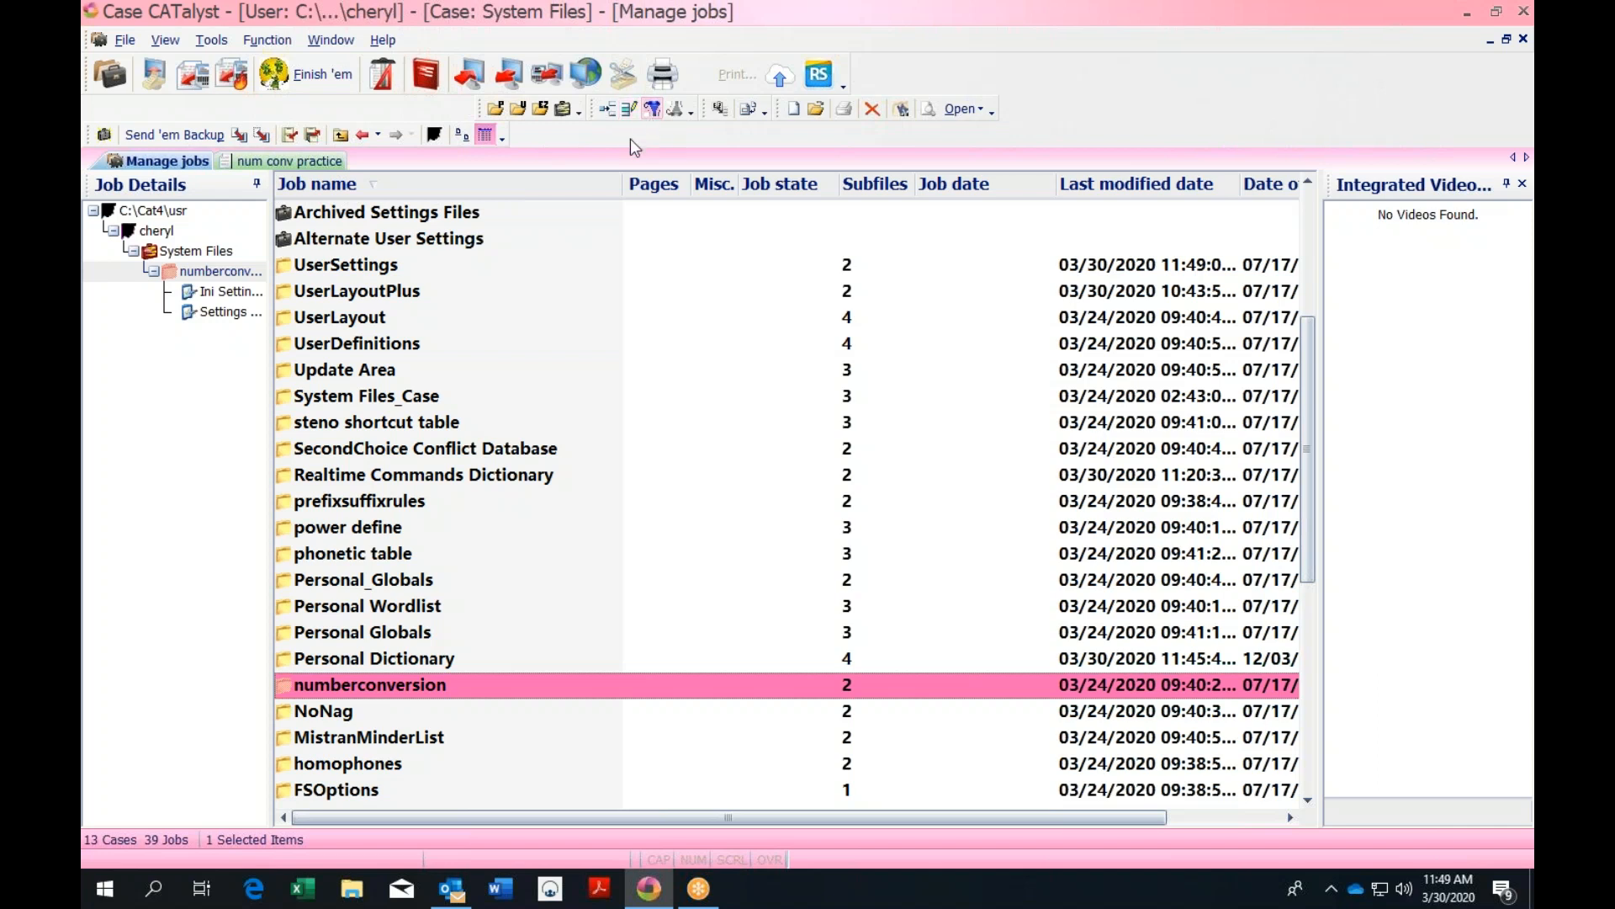
pyautogui.click(496, 109)
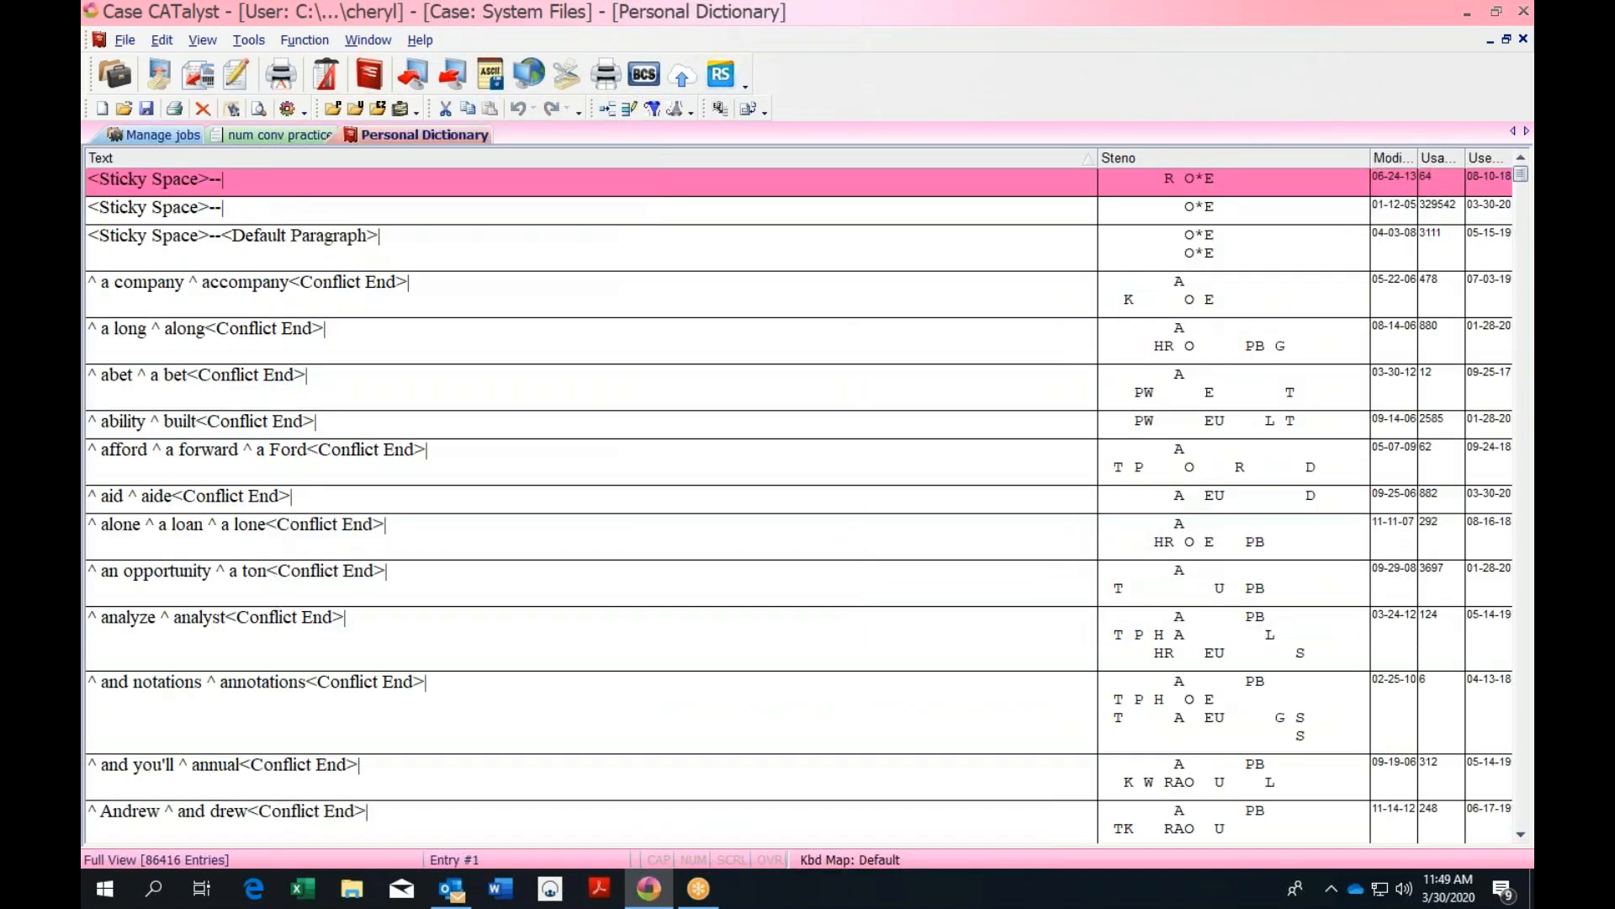
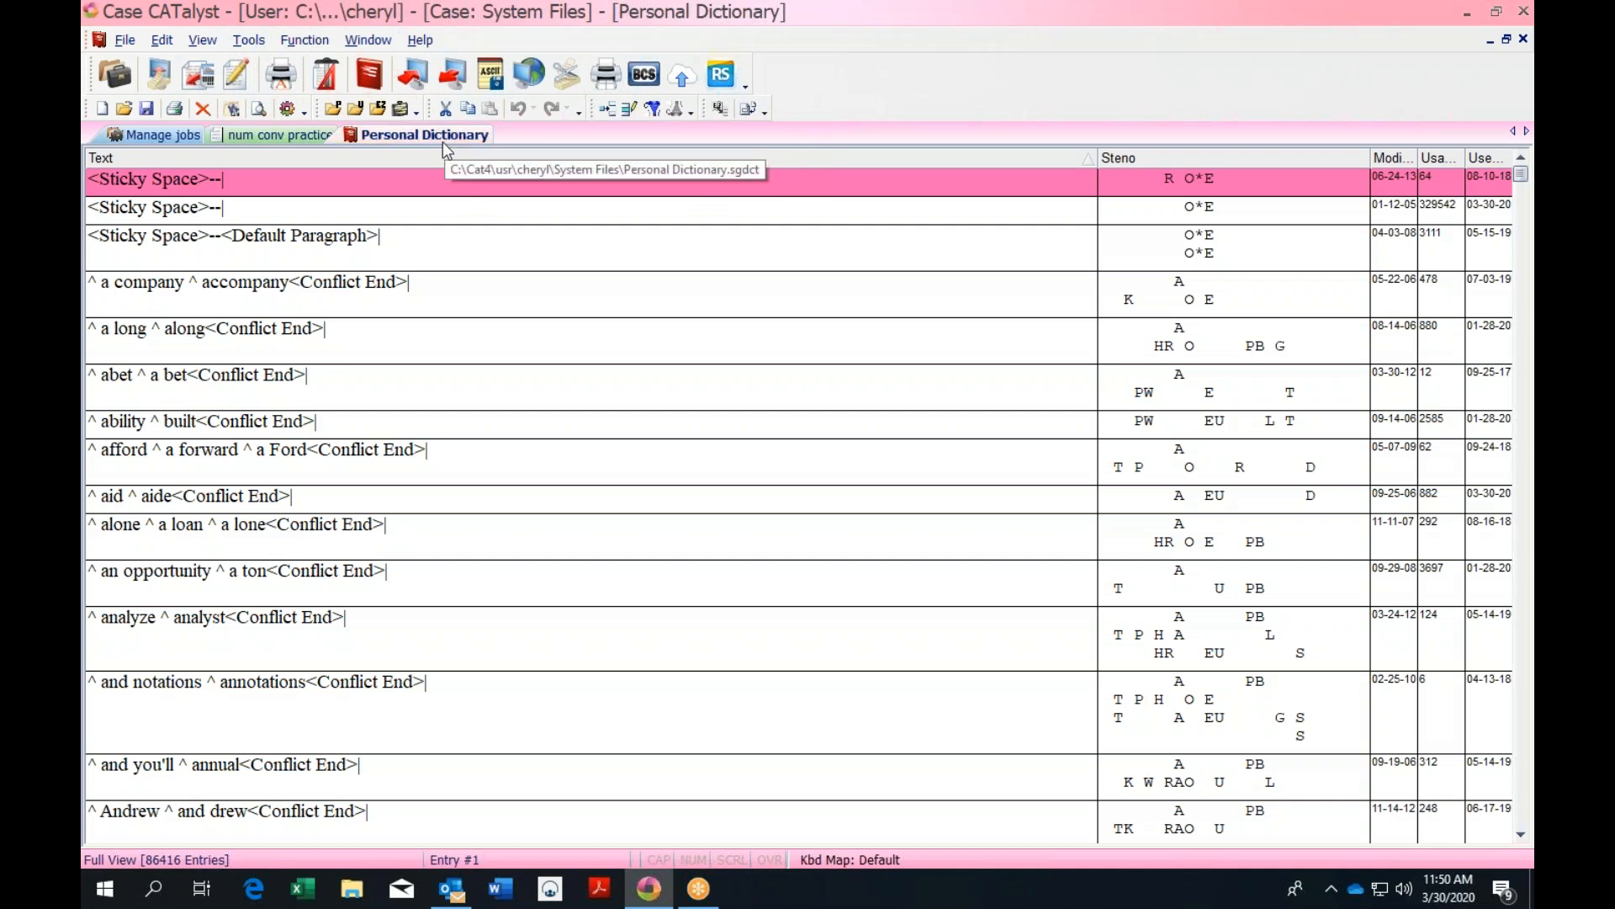
# Open the Include dictionary dialog from the File menu, then dismiss it
pyautogui.click(125, 42)
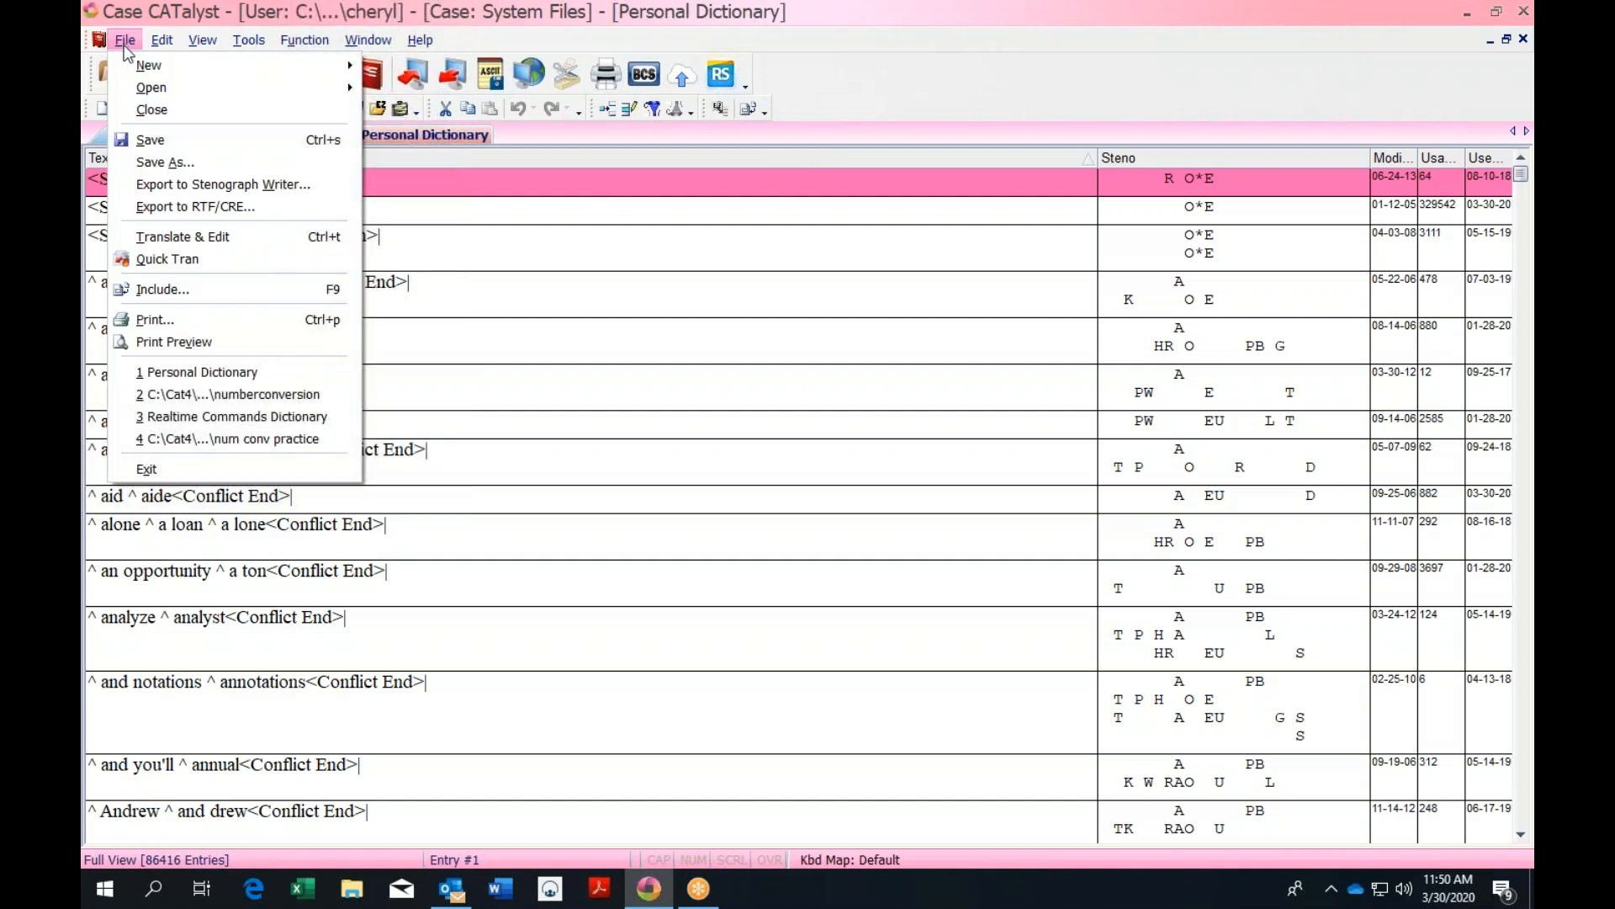
pyautogui.click(160, 290)
pyautogui.press('Escape')
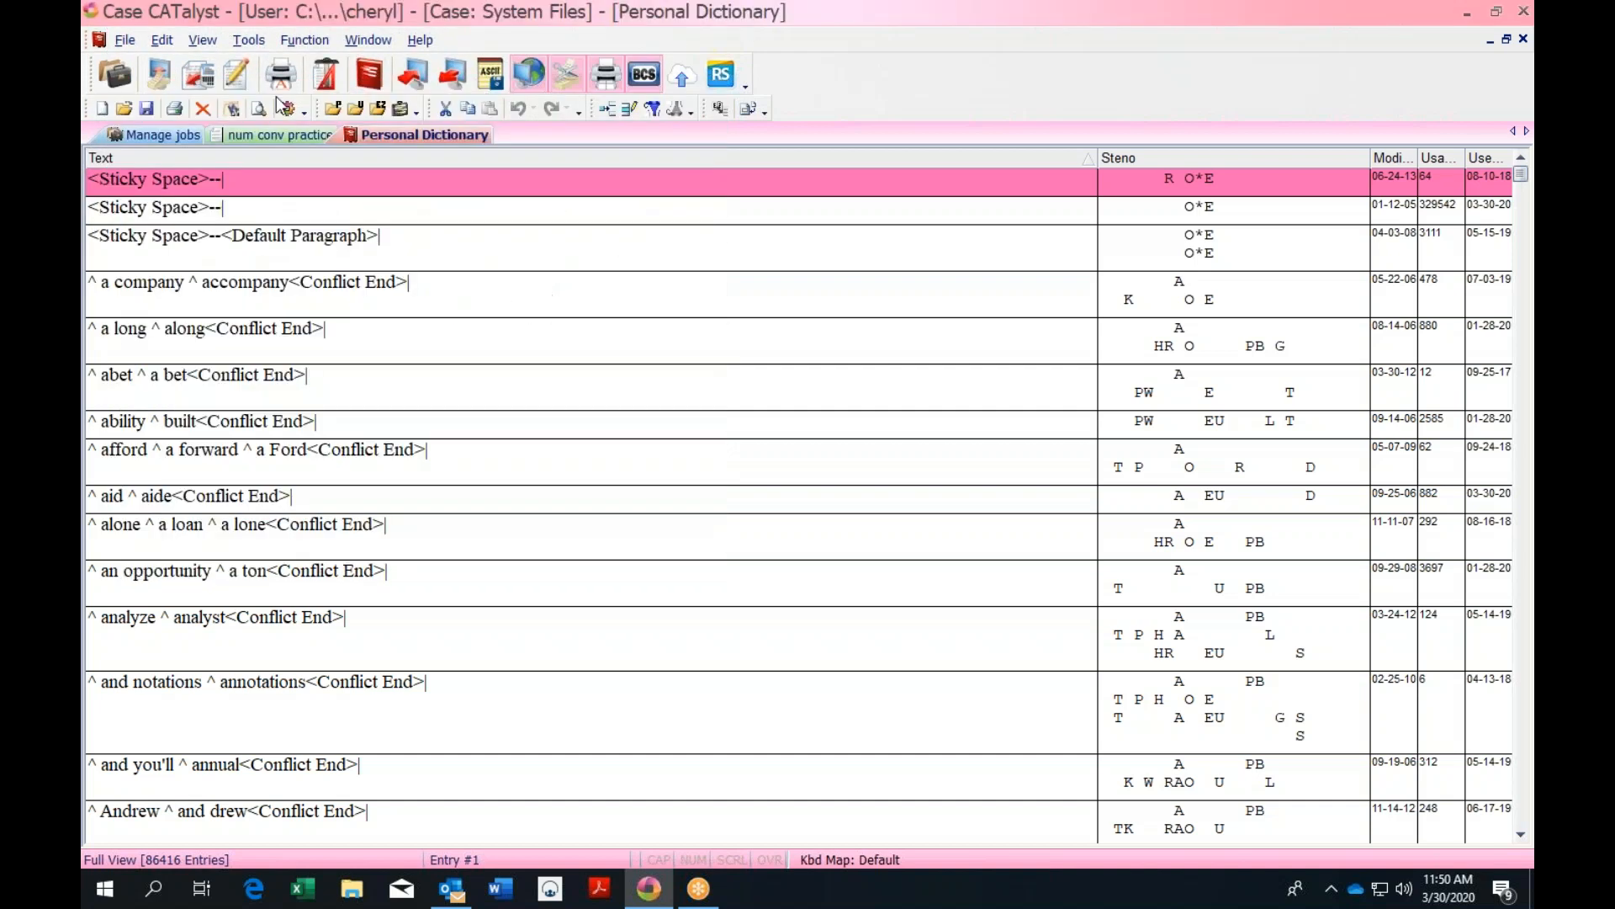
# Look through the Edit, Tools and File menus and select the '^ a company ^ accompany' entry
pyautogui.click(163, 42)
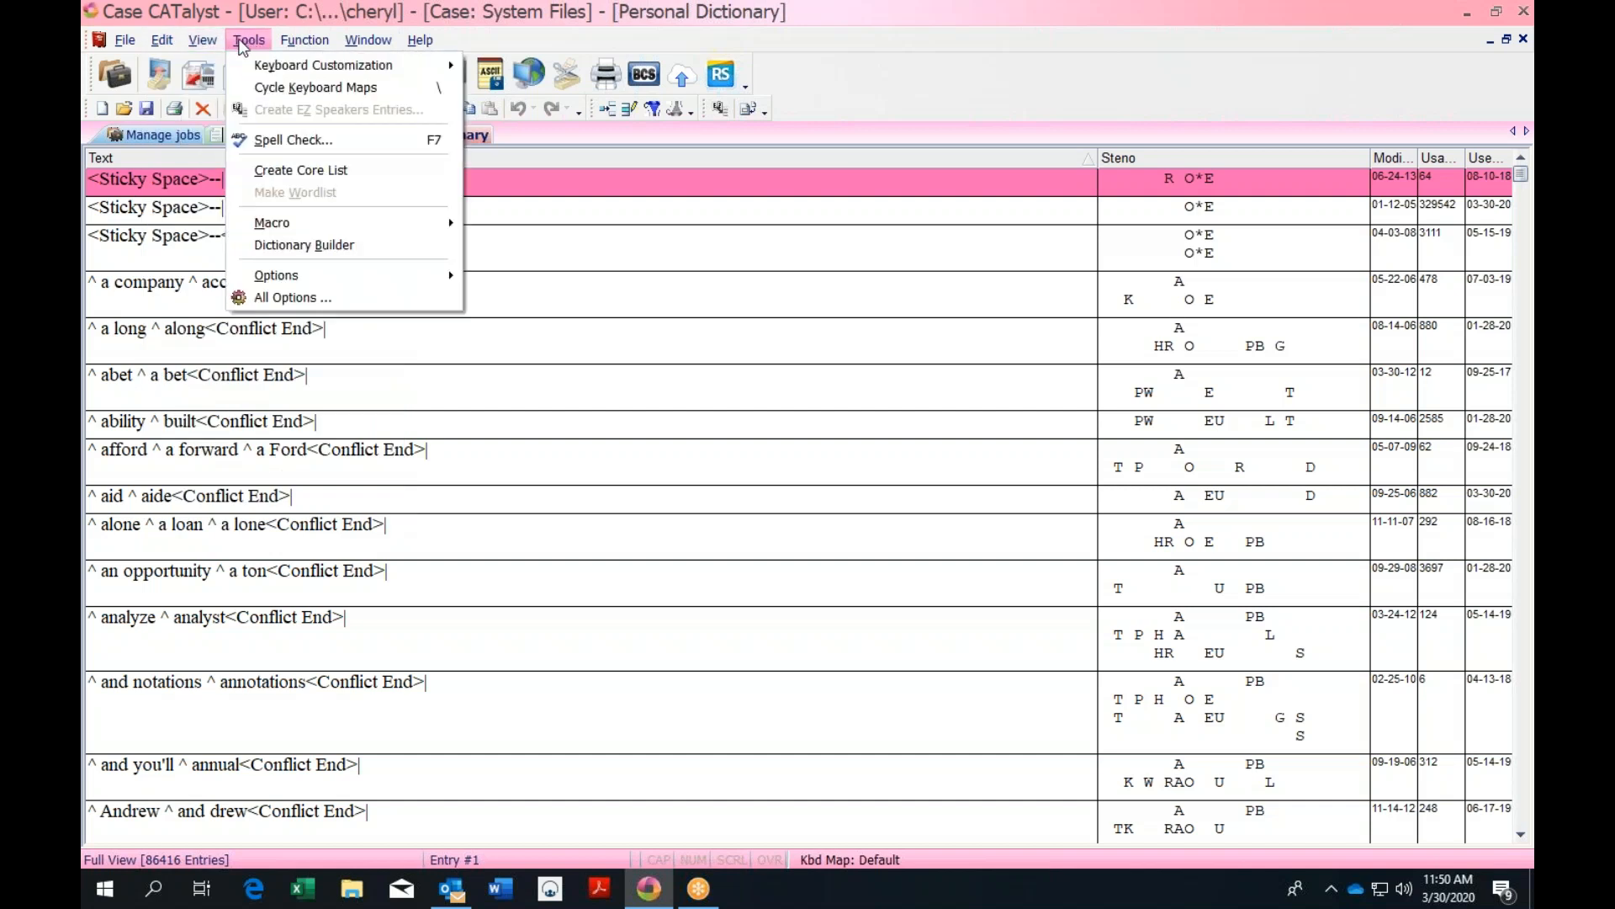
pyautogui.click(202, 39)
pyautogui.click(124, 39)
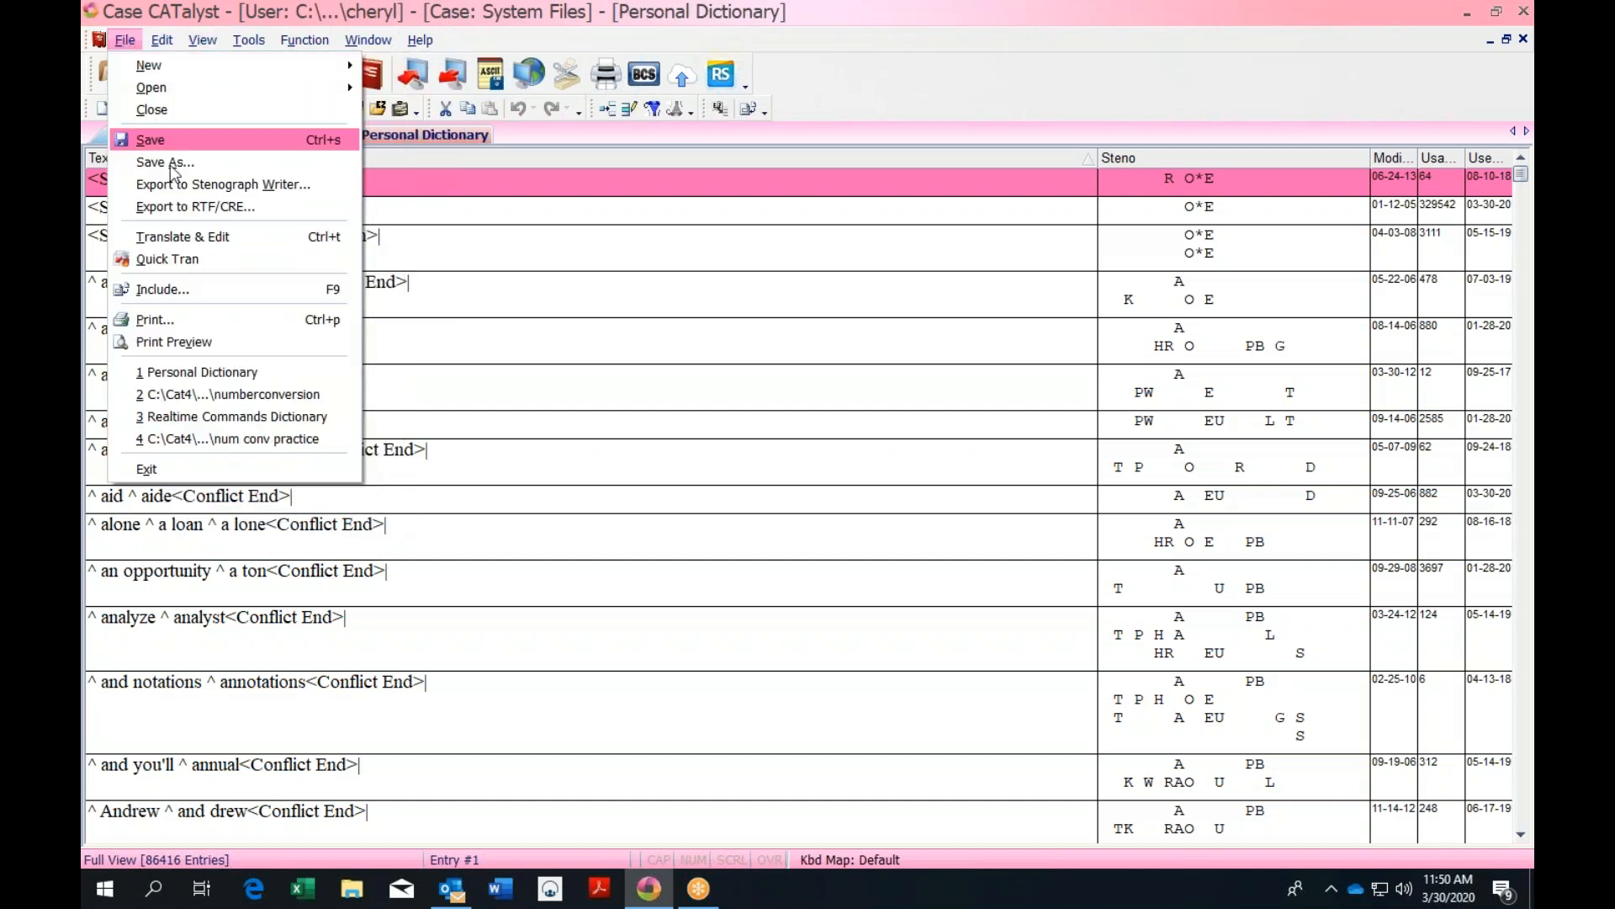
pyautogui.click(429, 310)
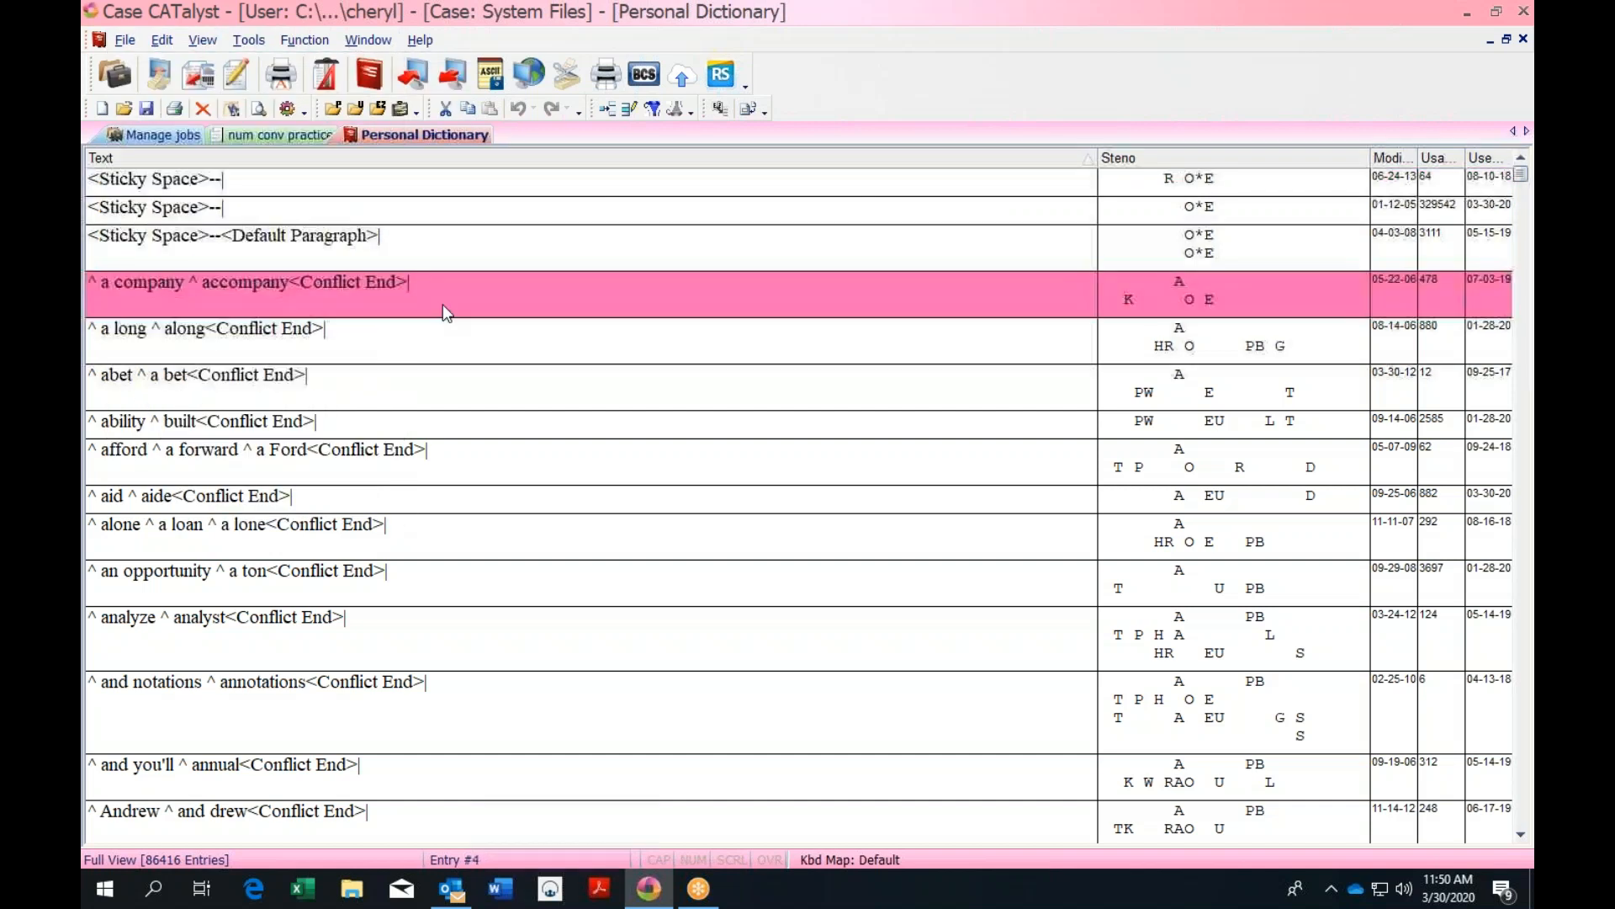
pyautogui.click(125, 42)
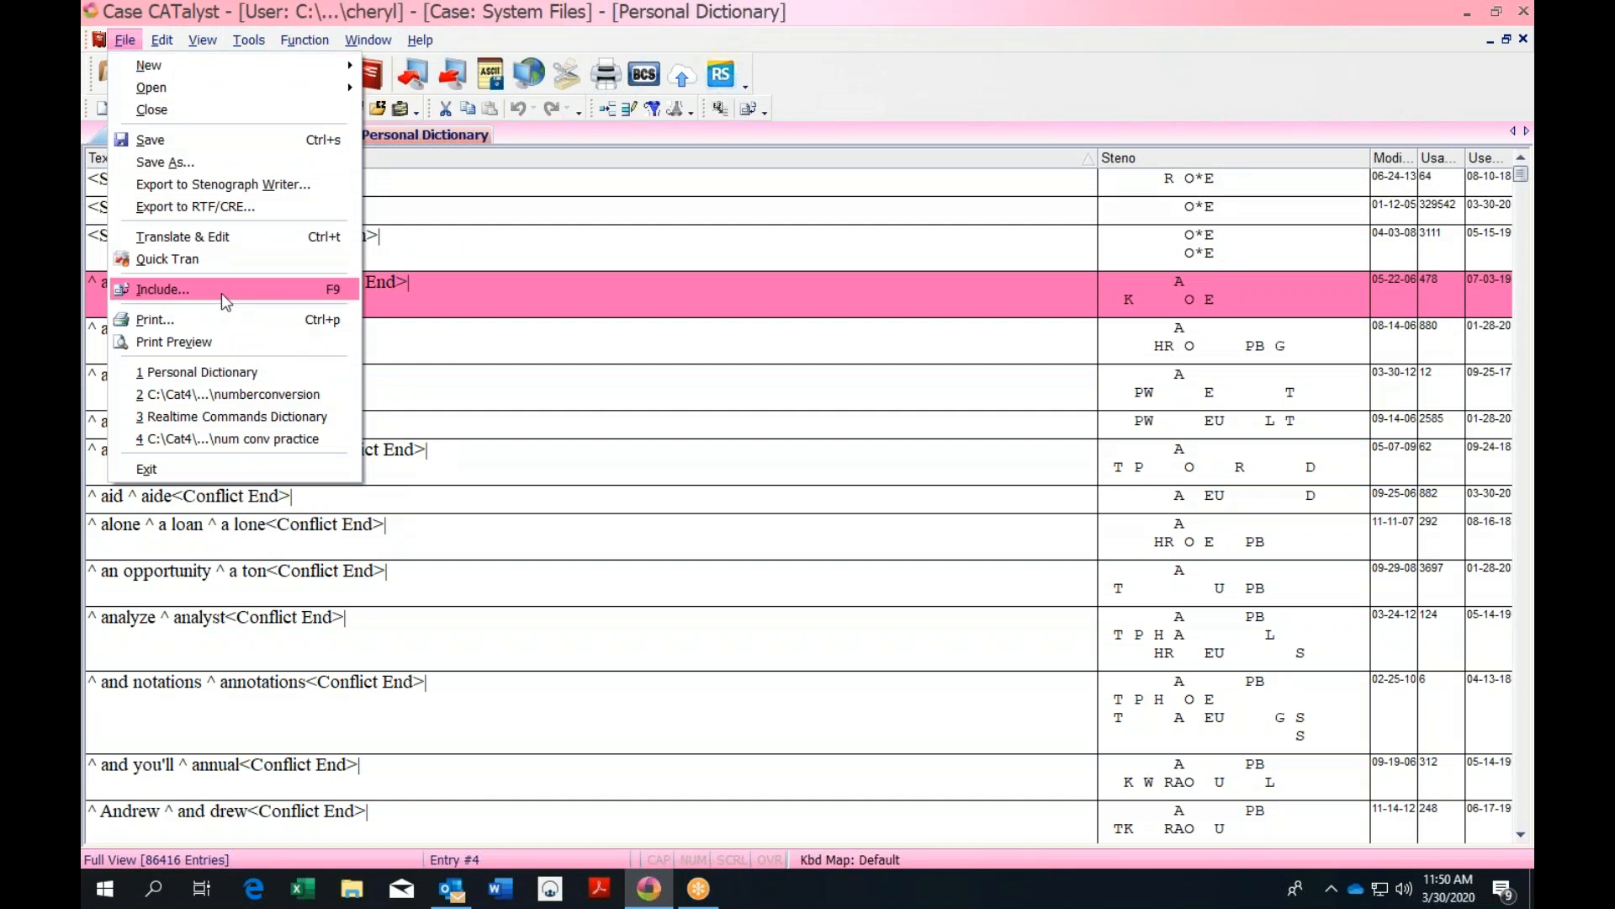
pyautogui.moveTo(169, 43)
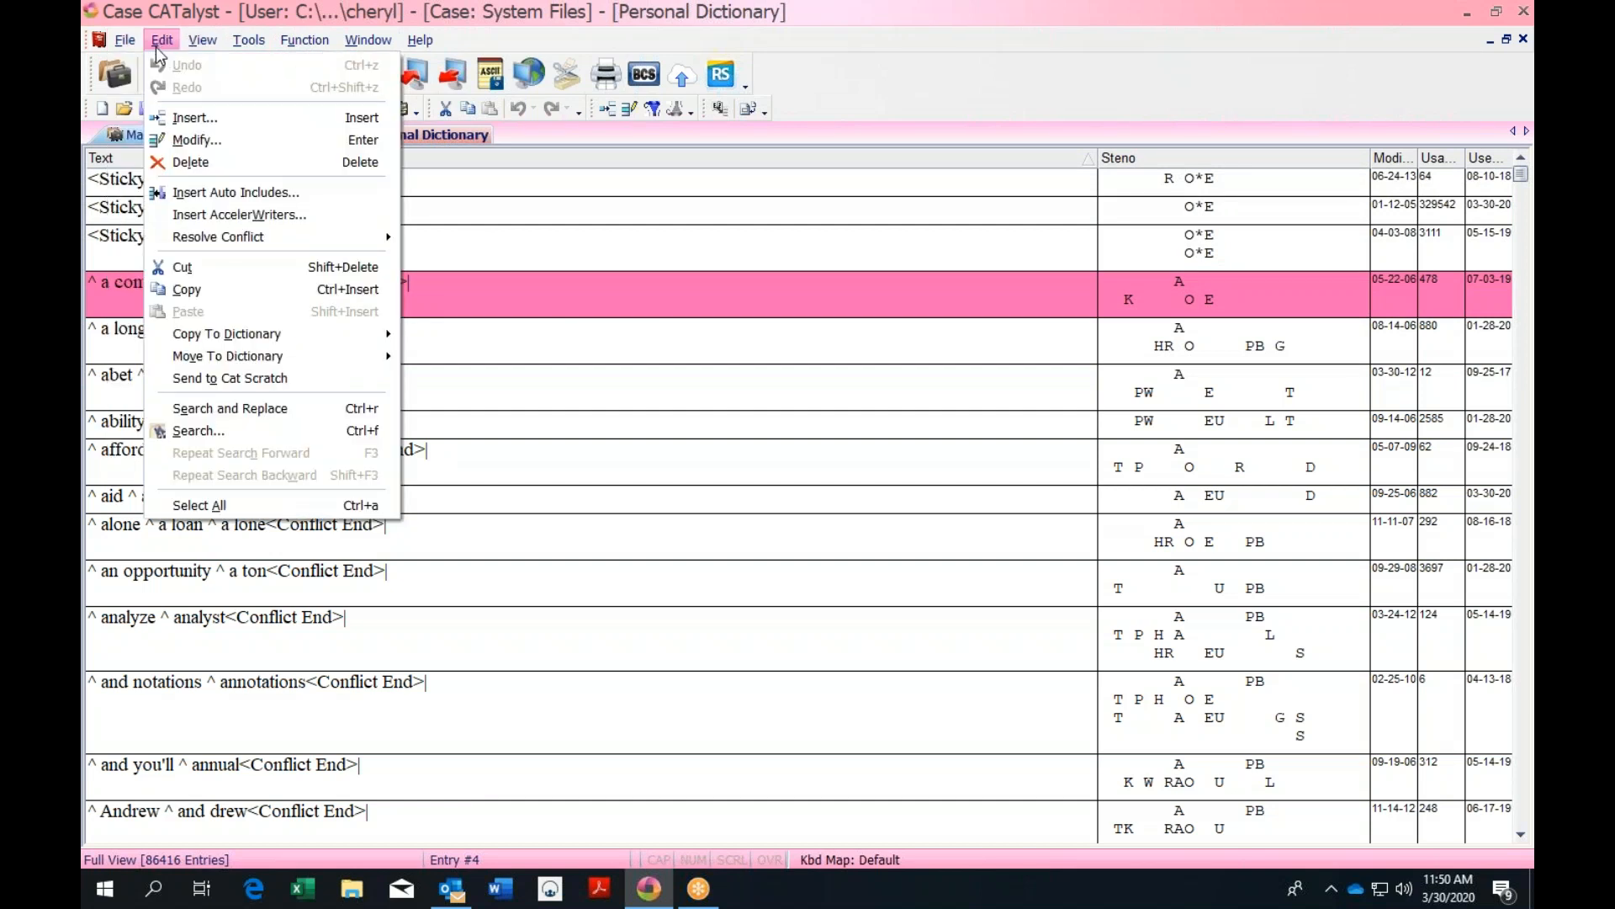
# Start a new auto-include entry with steno /SERT/SERT and dismiss the no-text warning
pyautogui.click(233, 199)
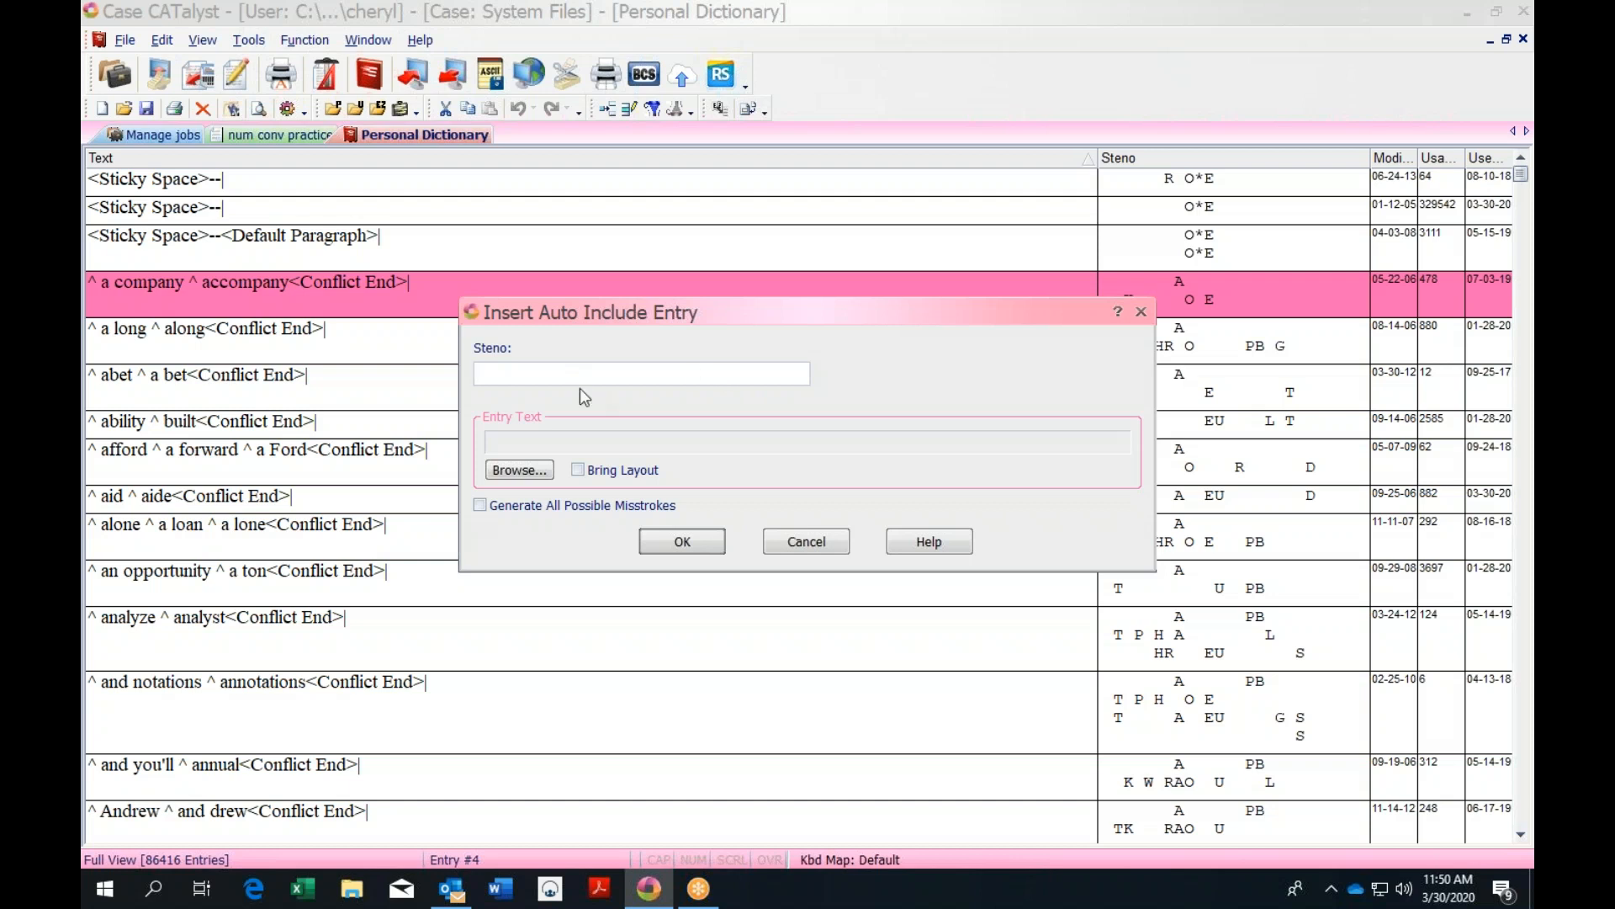
pyautogui.write('/SERT/SERT')
pyautogui.click(683, 543)
pyautogui.click(842, 468)
# Attach the crim esignature file from the Includes folder, confirm the entry and close the dialog
pyautogui.click(519, 469)
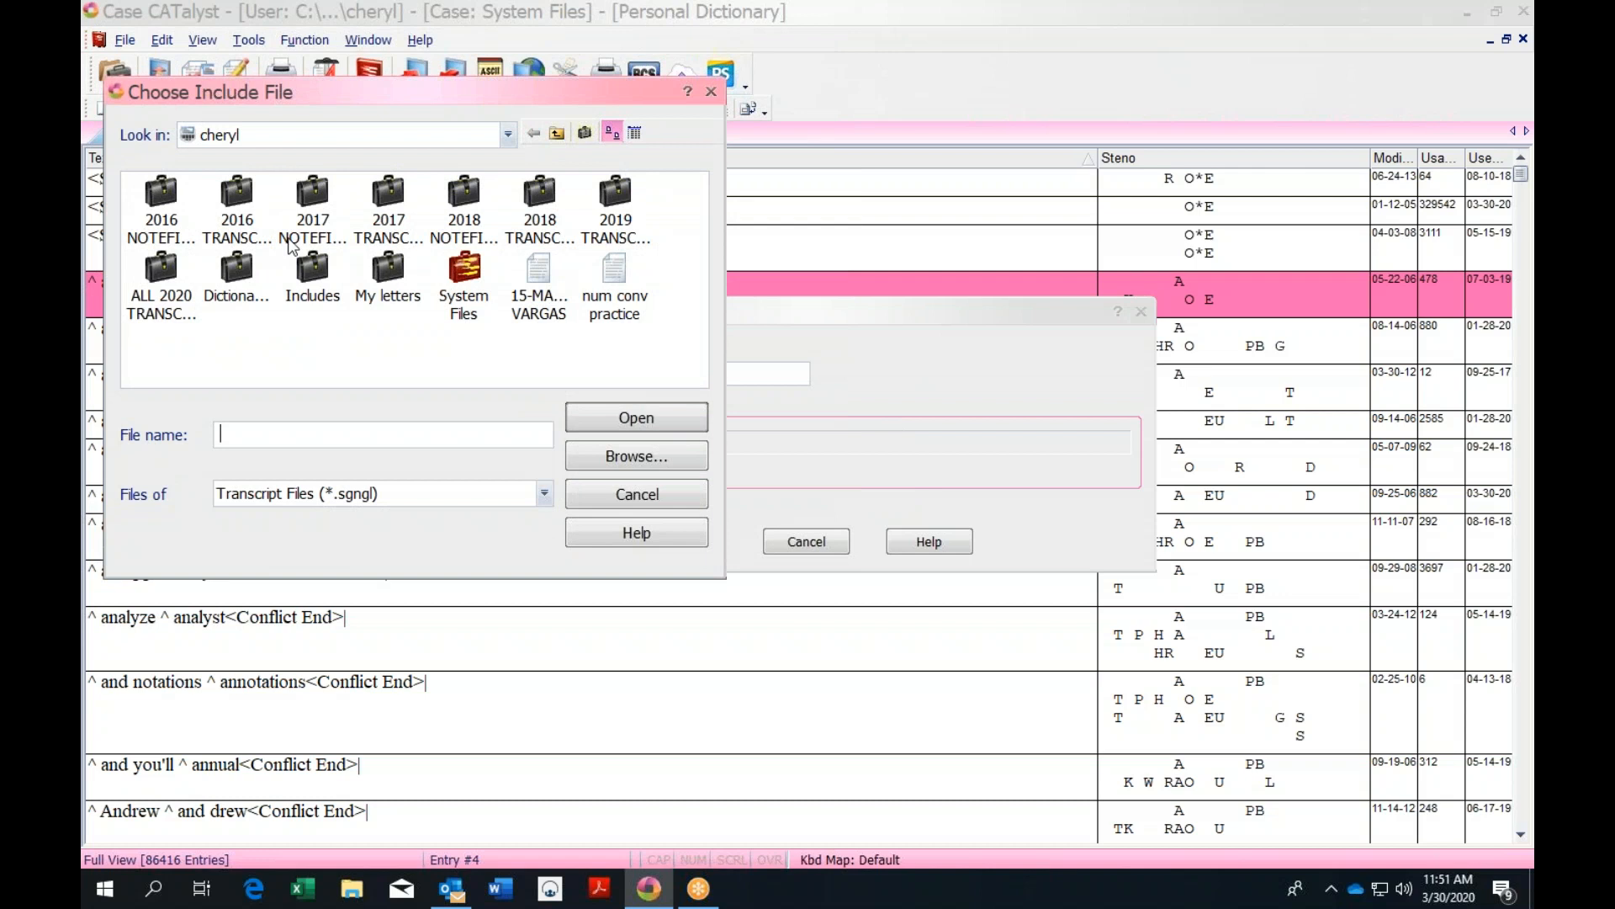
pyautogui.doubleClick(315, 271)
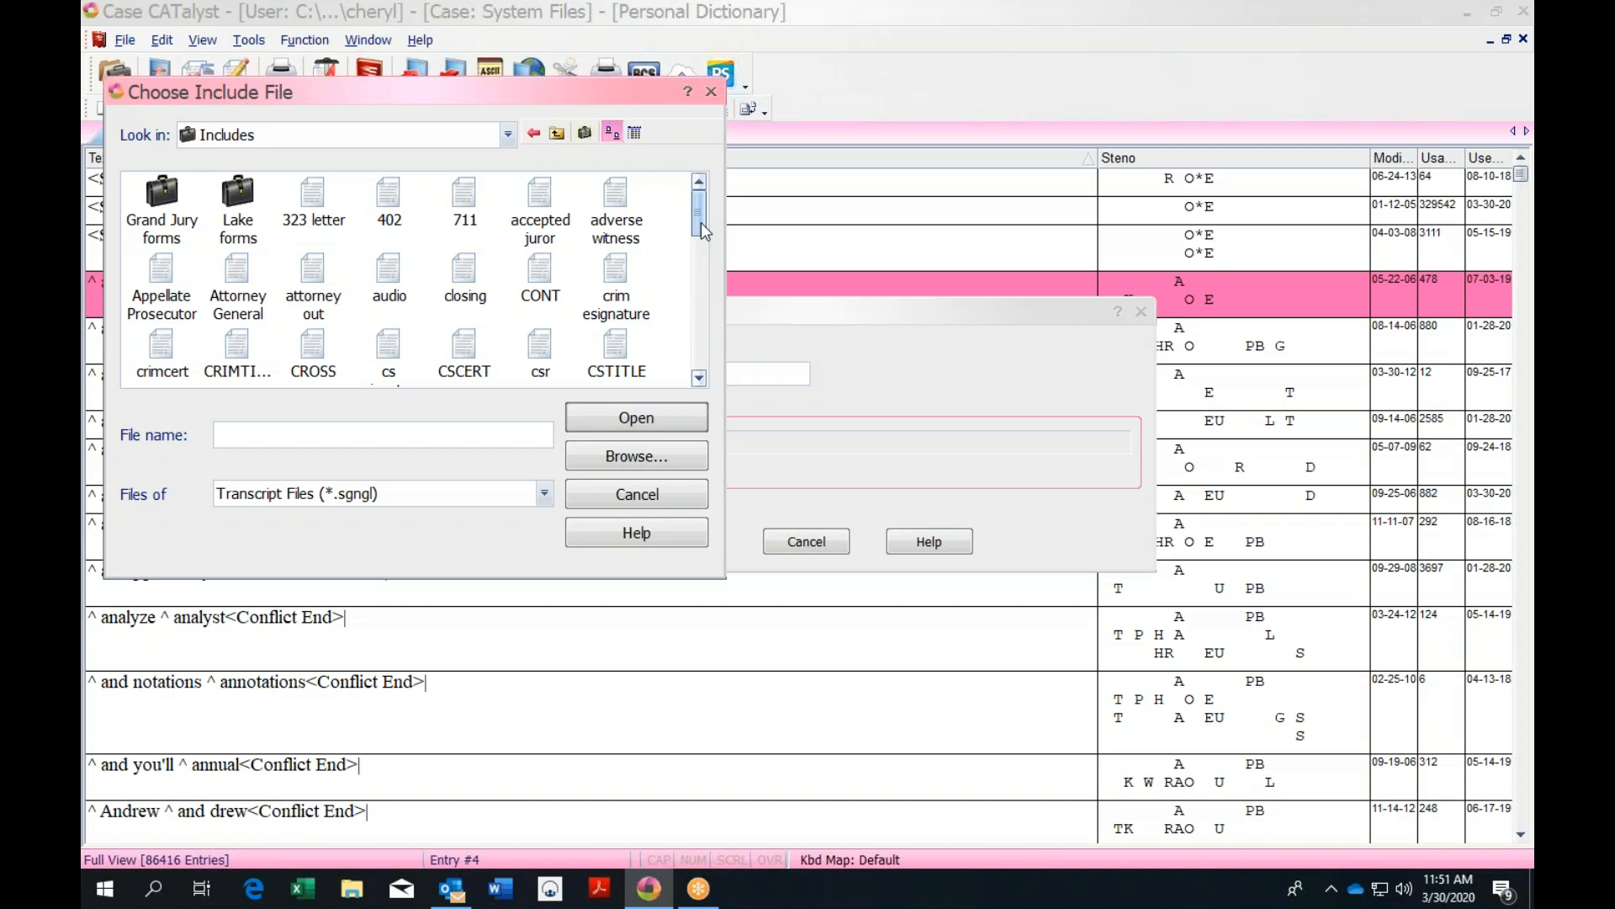
pyautogui.click(617, 274)
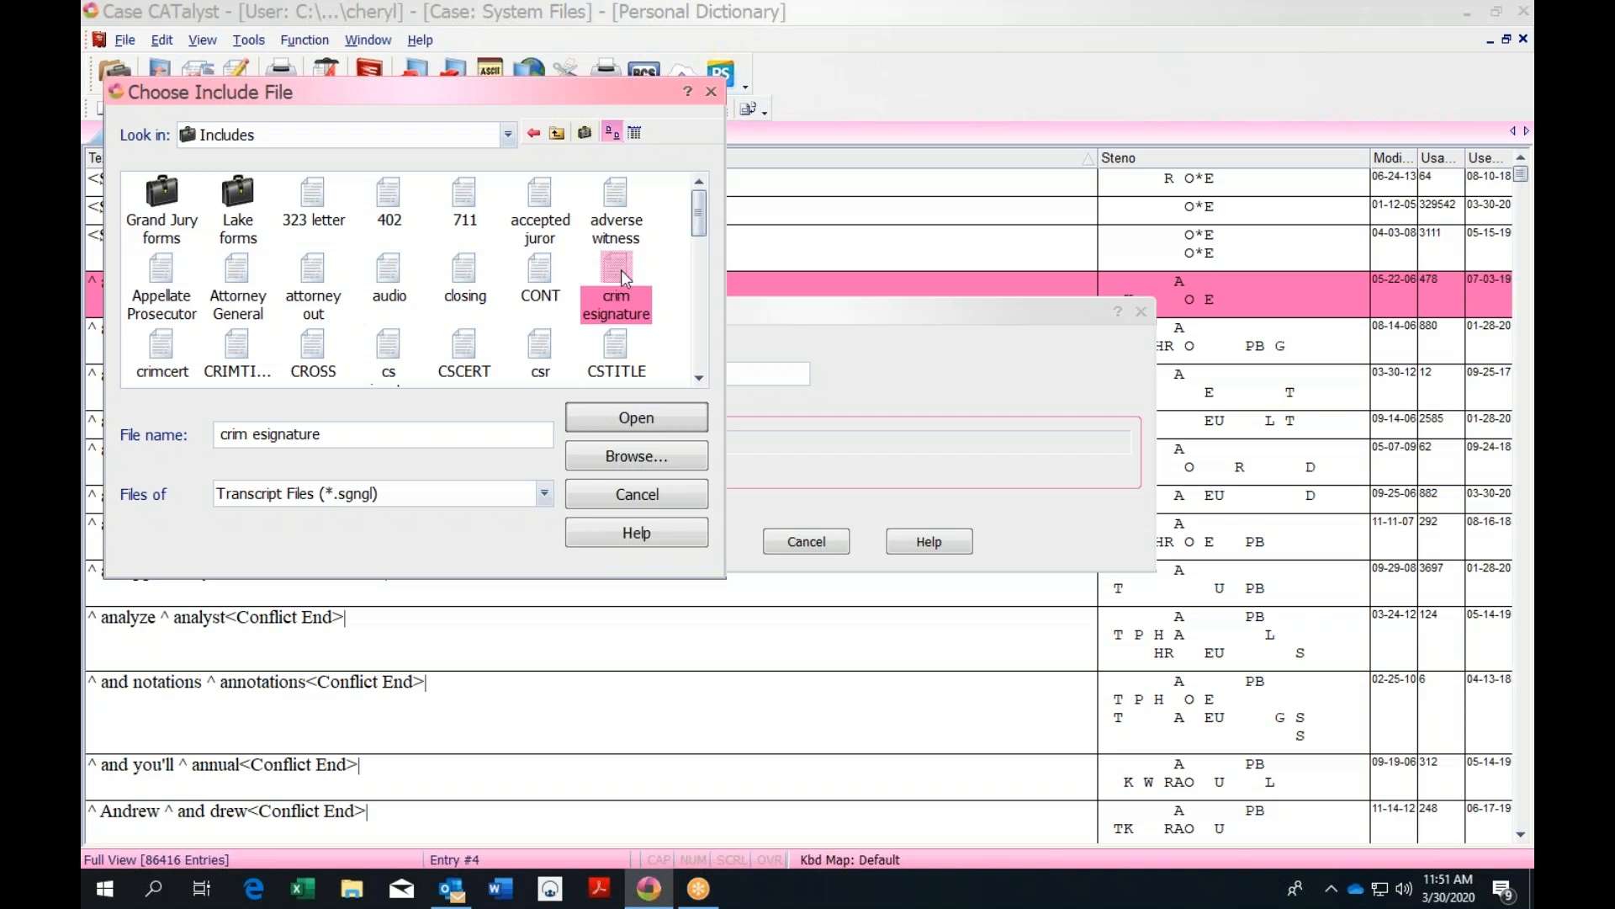
pyautogui.click(626, 420)
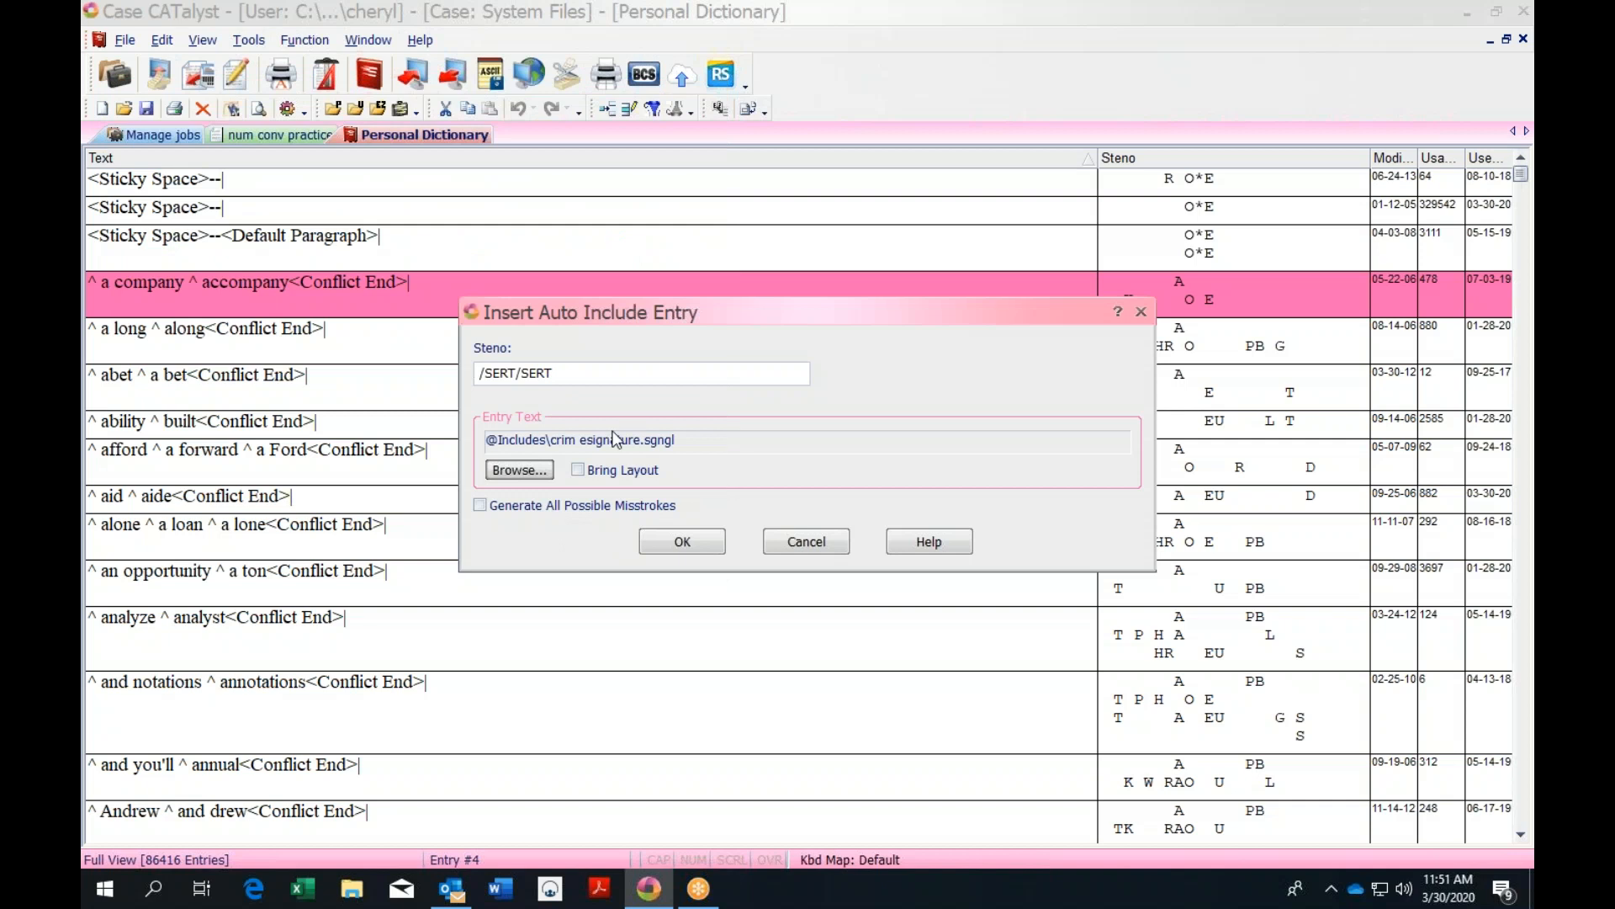
pyautogui.click(705, 555)
pyautogui.click(797, 546)
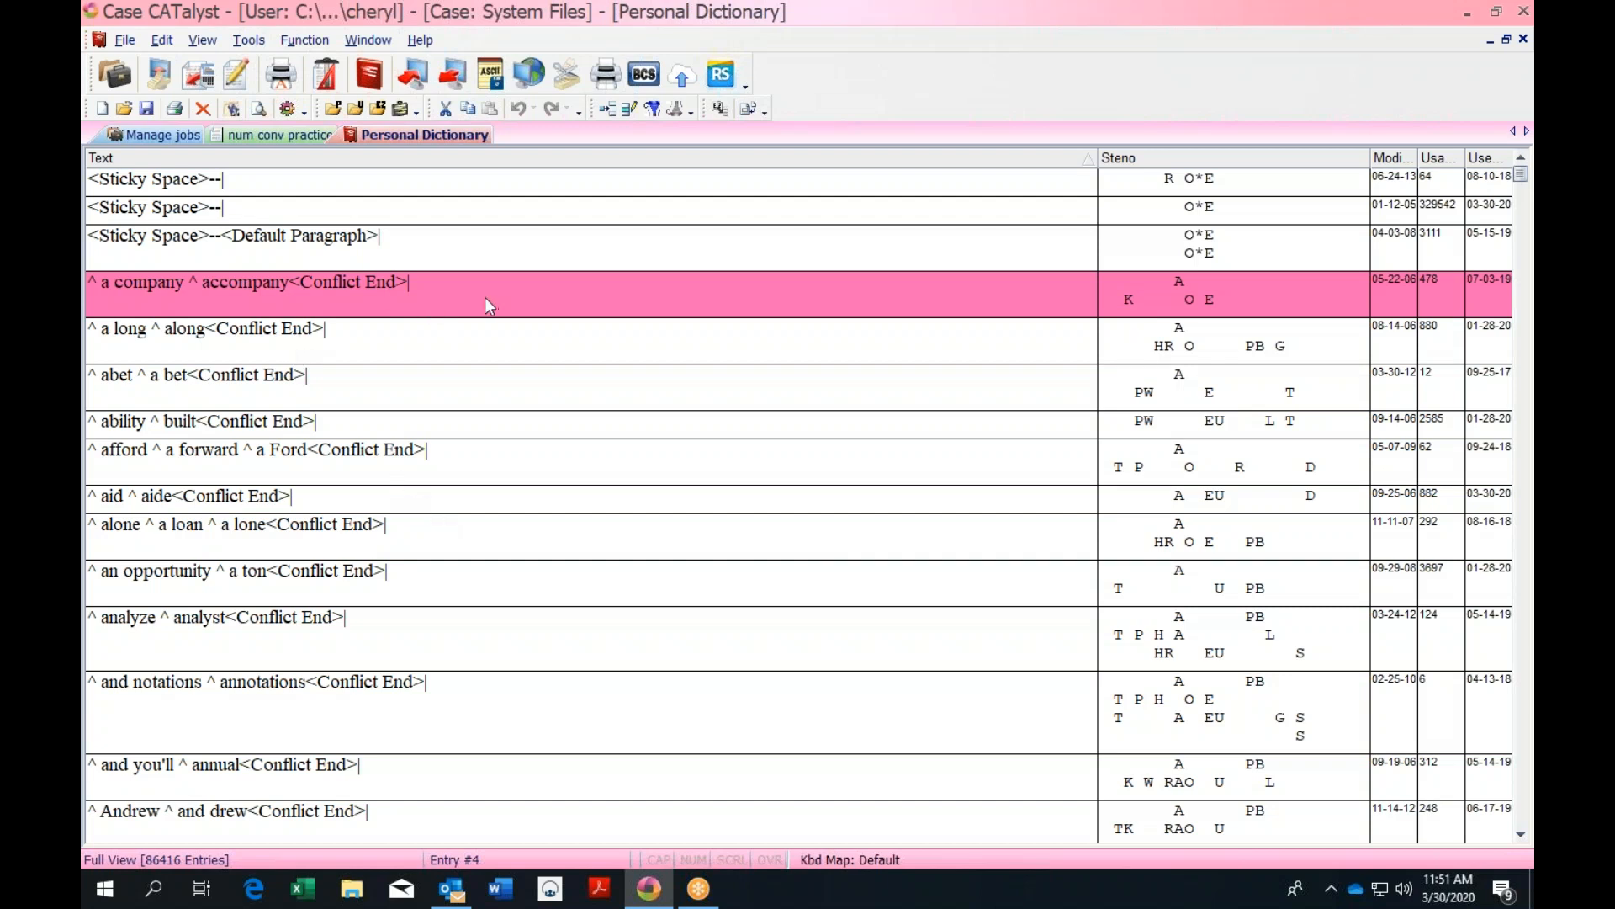
pyautogui.click(163, 40)
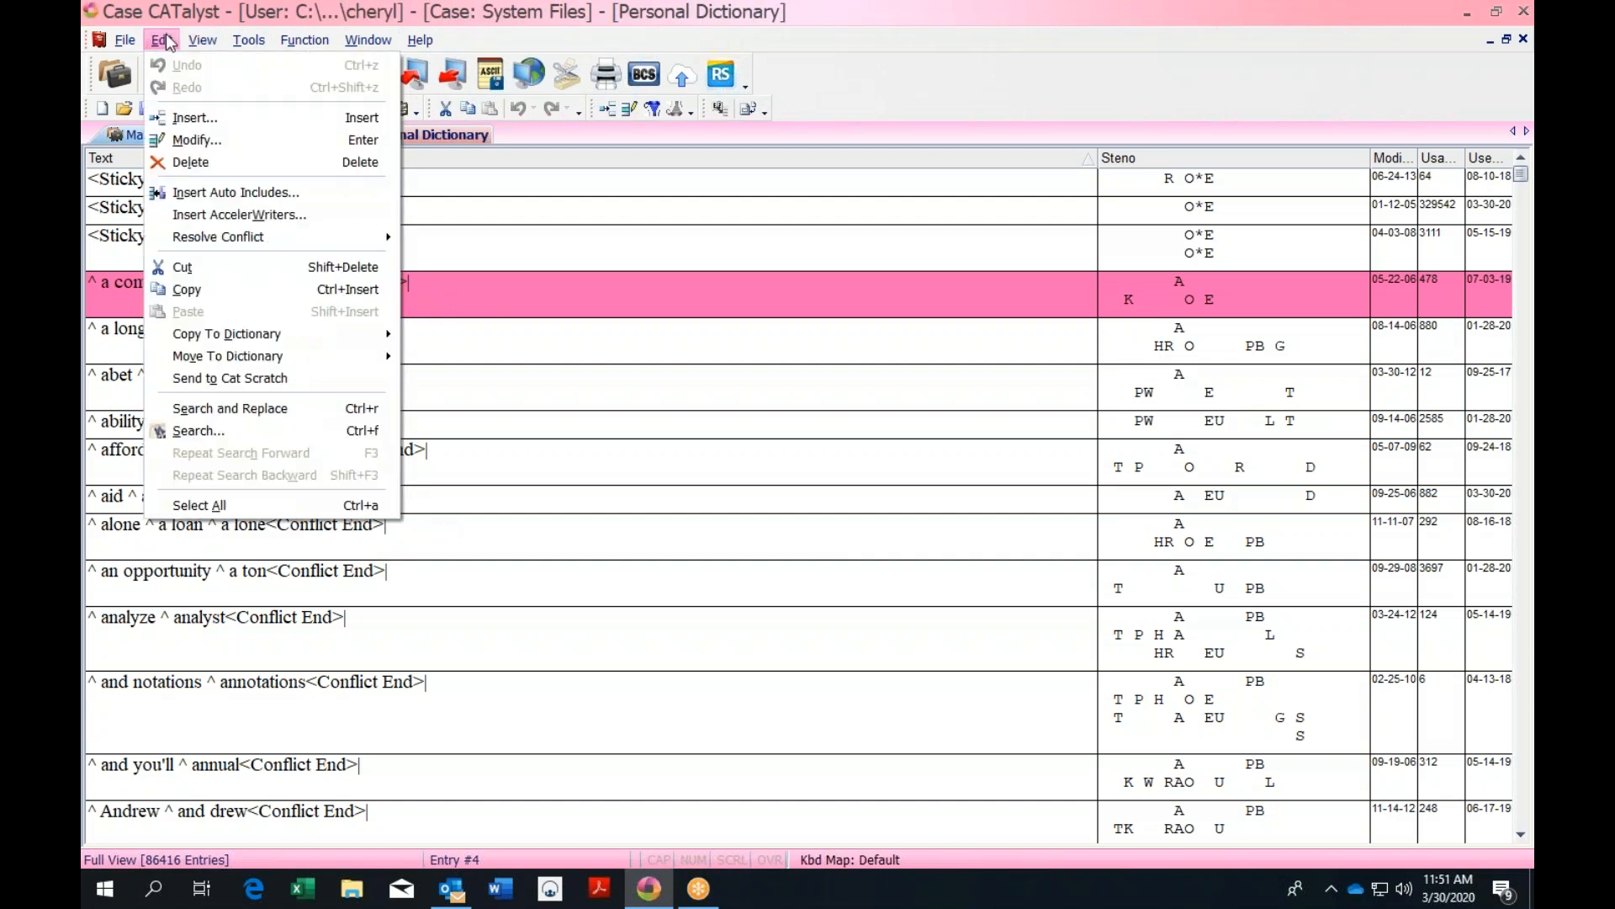
# Start another auto-include entry with steno /TAOEUT/TAOEUT
pyautogui.click(228, 195)
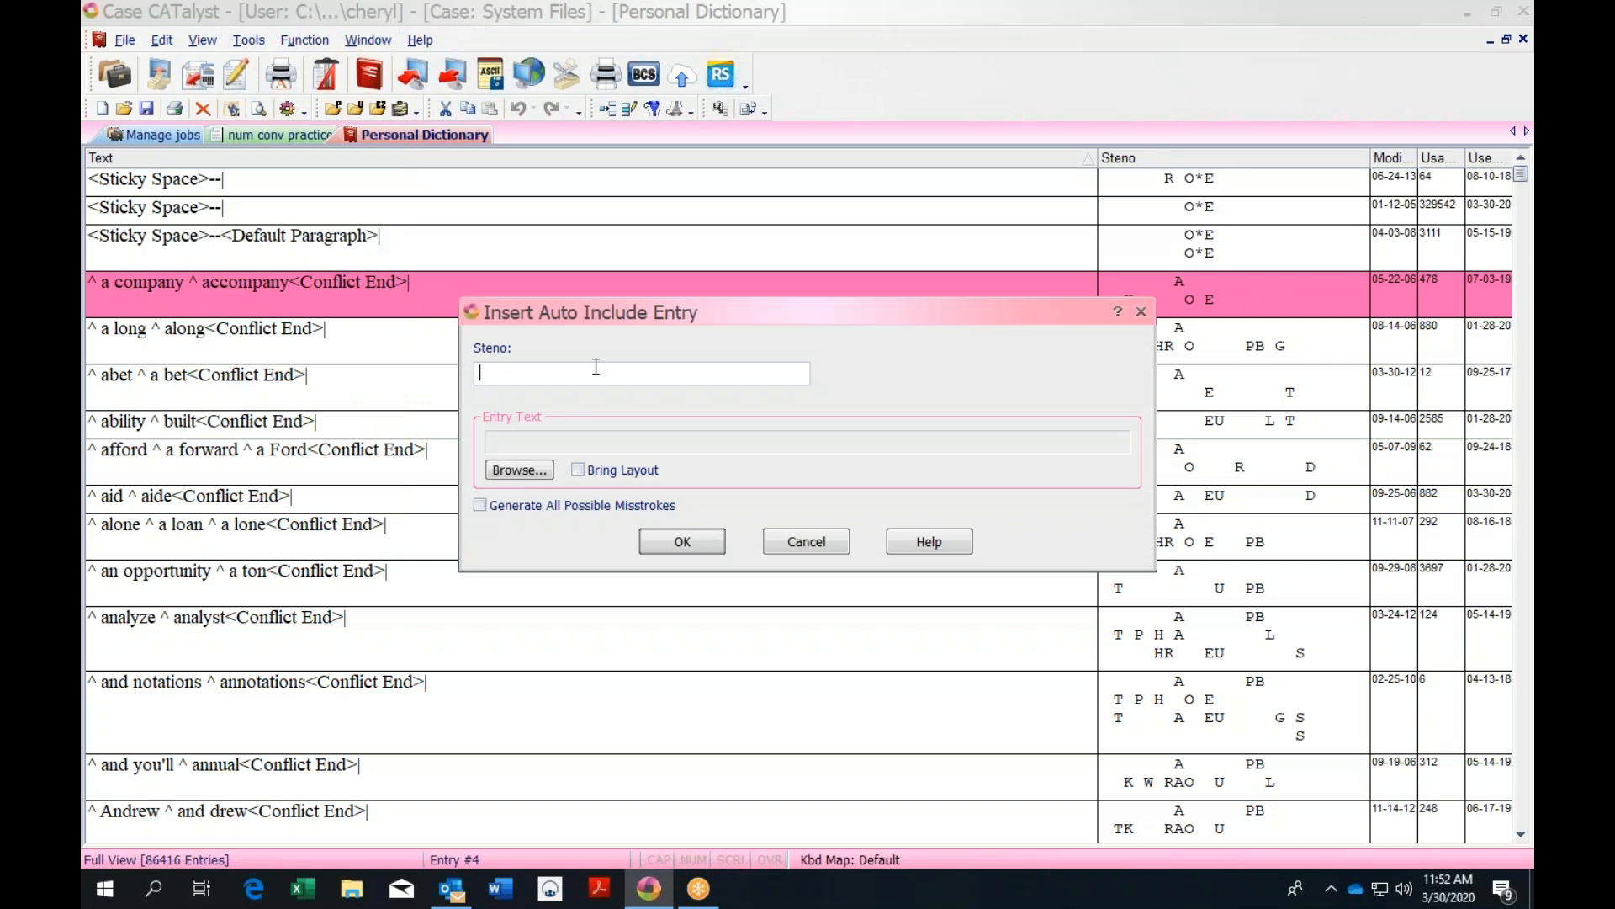
pyautogui.write('/TAEU')
pyautogui.press('BackSpace')
pyautogui.press('BackSpace')
pyautogui.write('TAOEU')
pyautogui.write('TAOEU')
# Attach the CSTITLE file from the Includes folder and confirm the entry
pyautogui.click(524, 471)
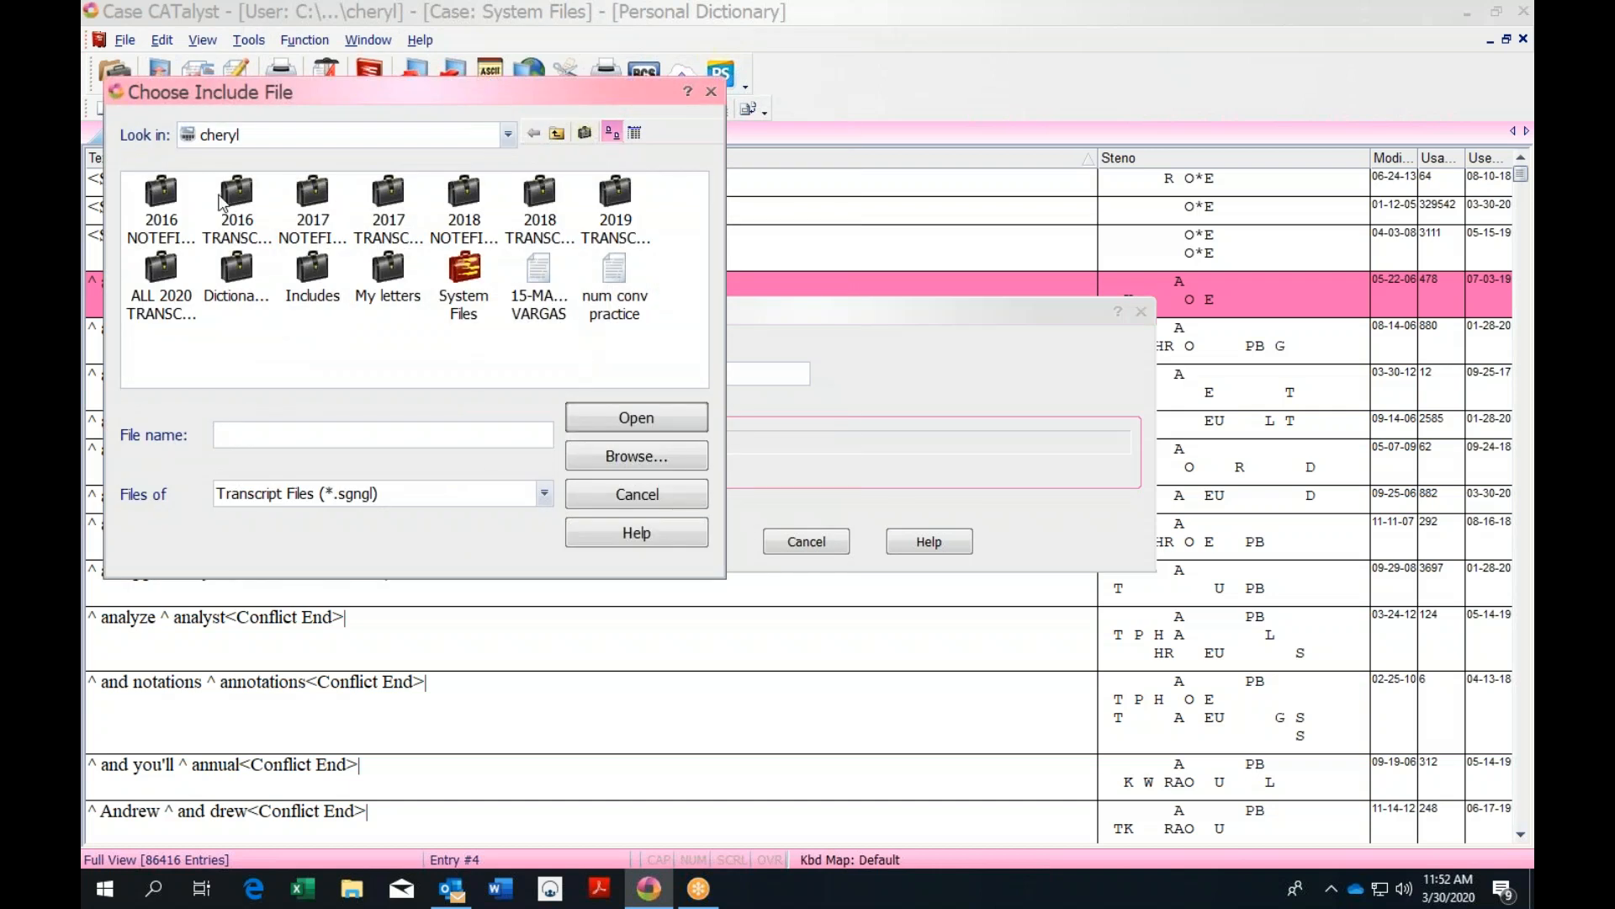
pyautogui.doubleClick(305, 278)
pyautogui.click(311, 277)
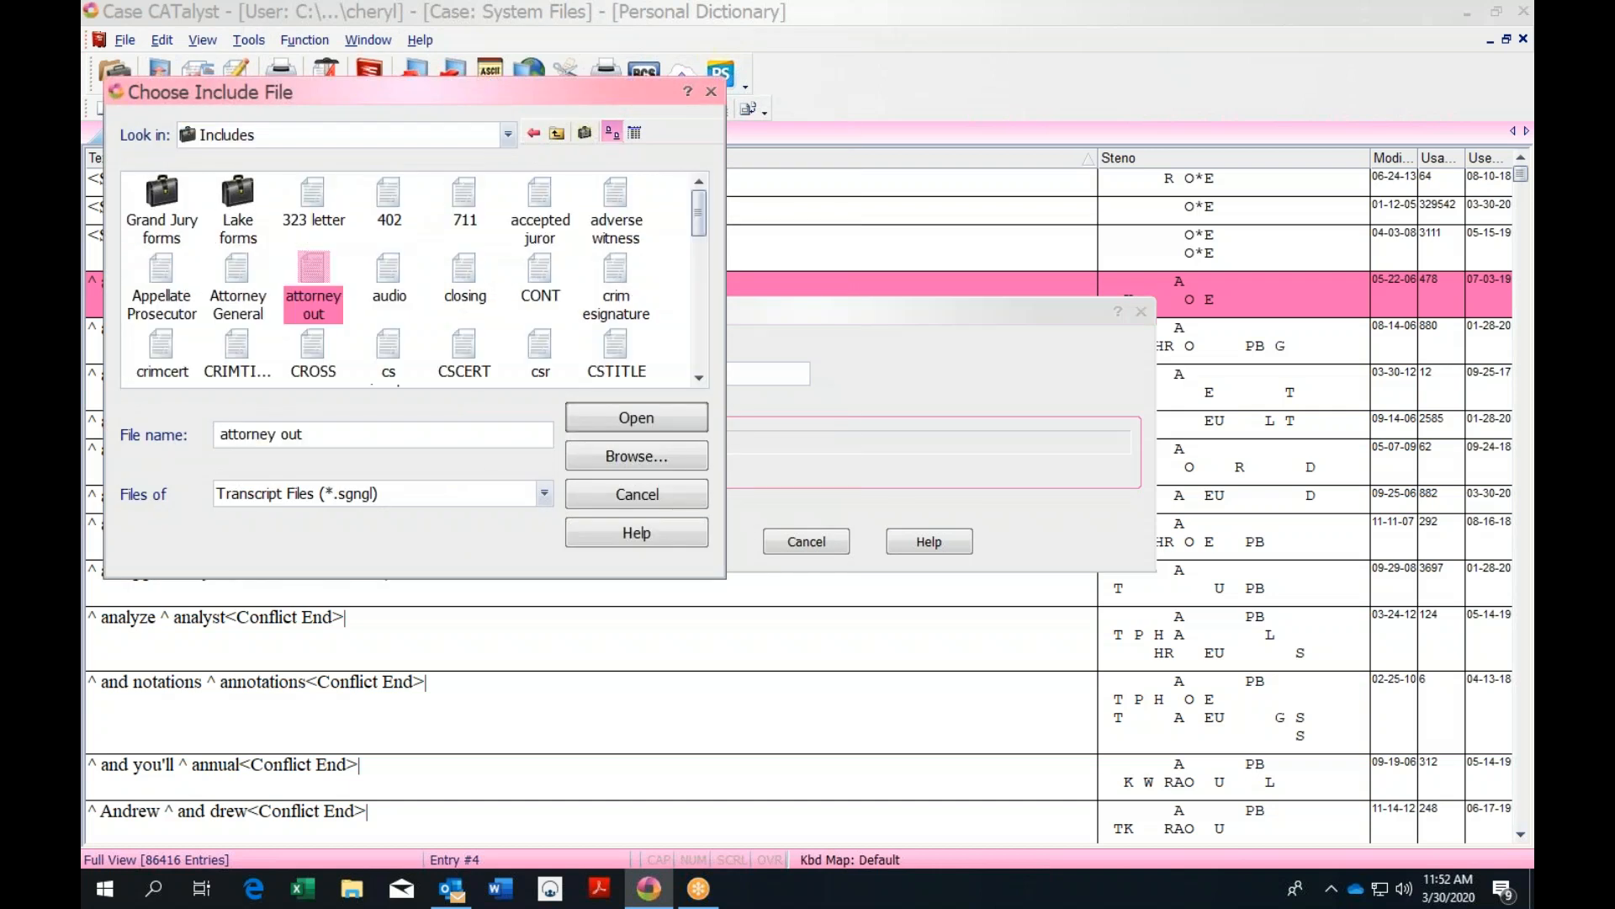
pyautogui.moveTo(695, 222); pyautogui.dragTo(695, 244)
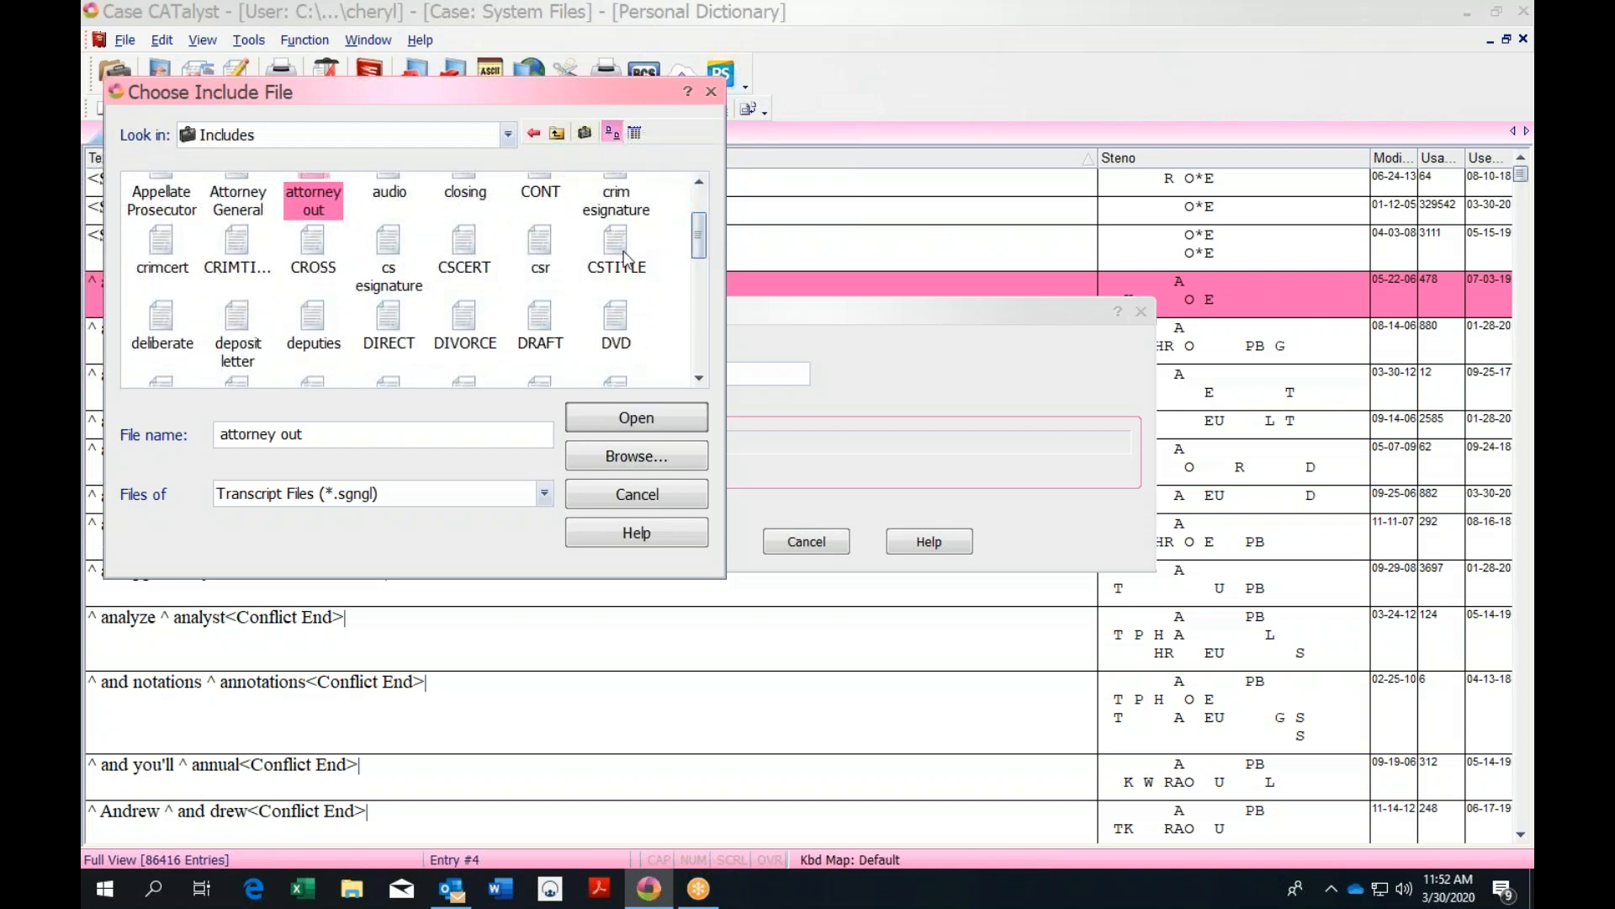
pyautogui.click(618, 253)
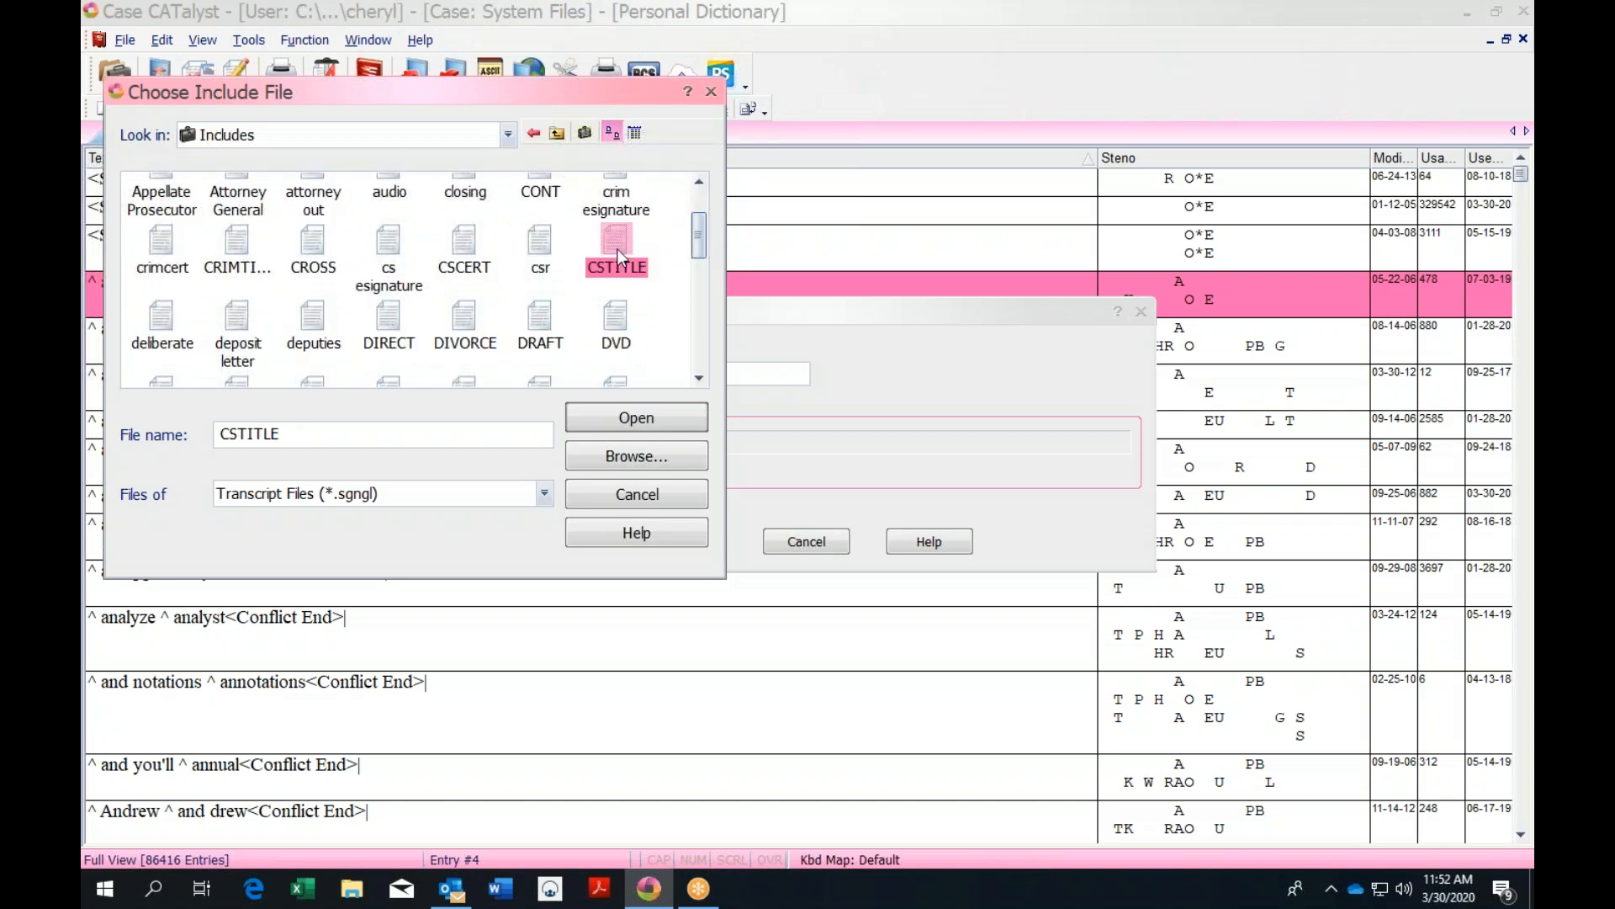
pyautogui.click(678, 425)
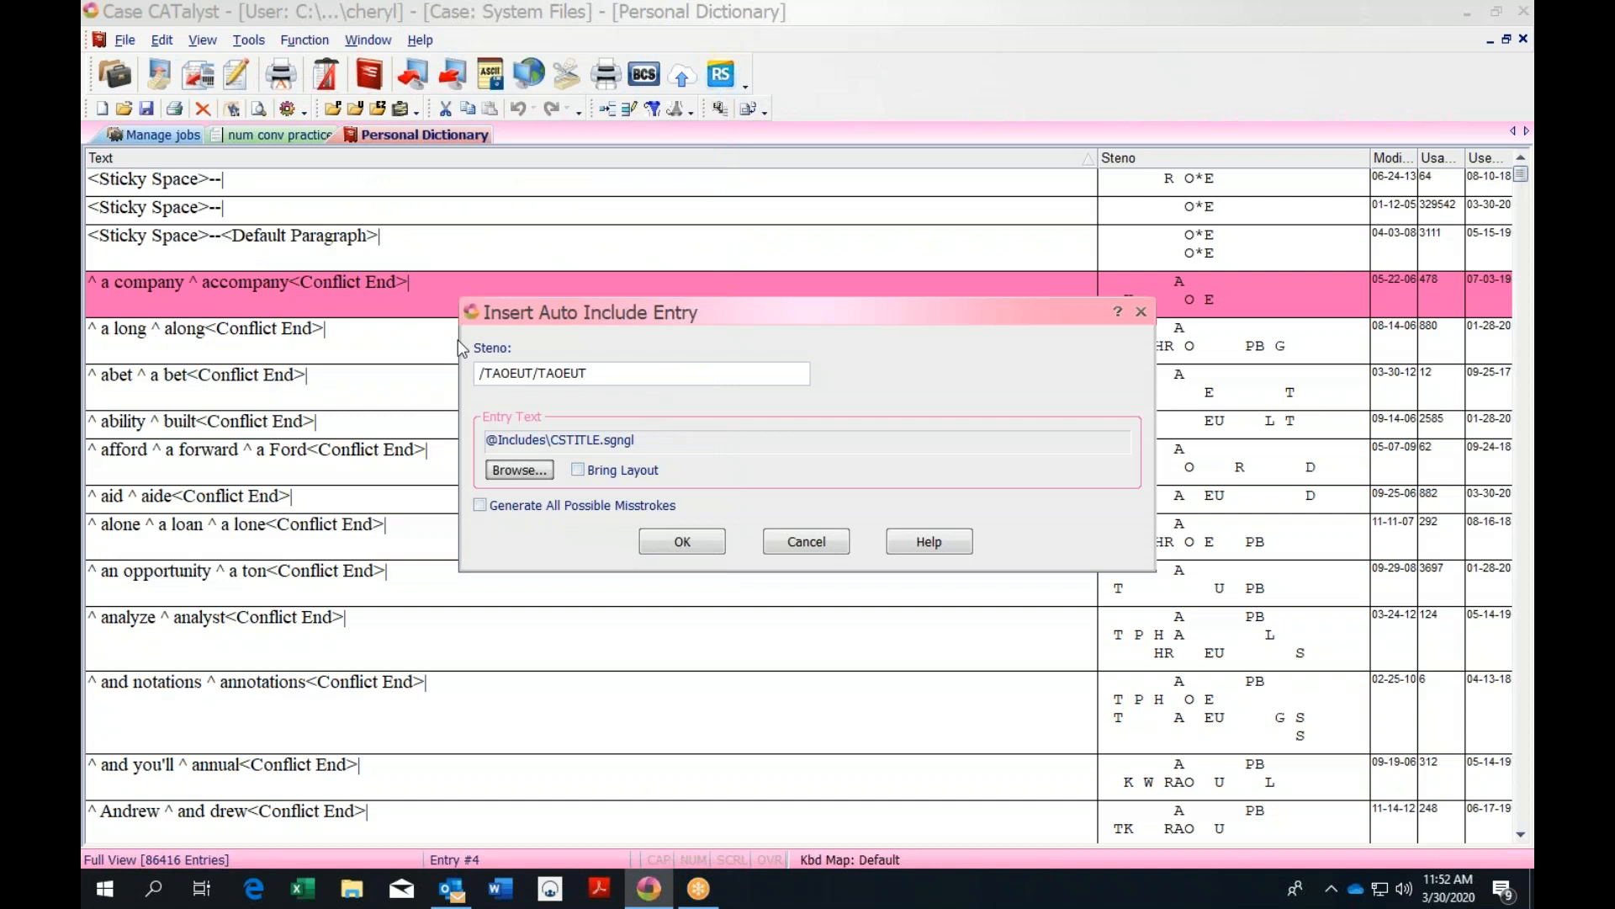
pyautogui.click(821, 543)
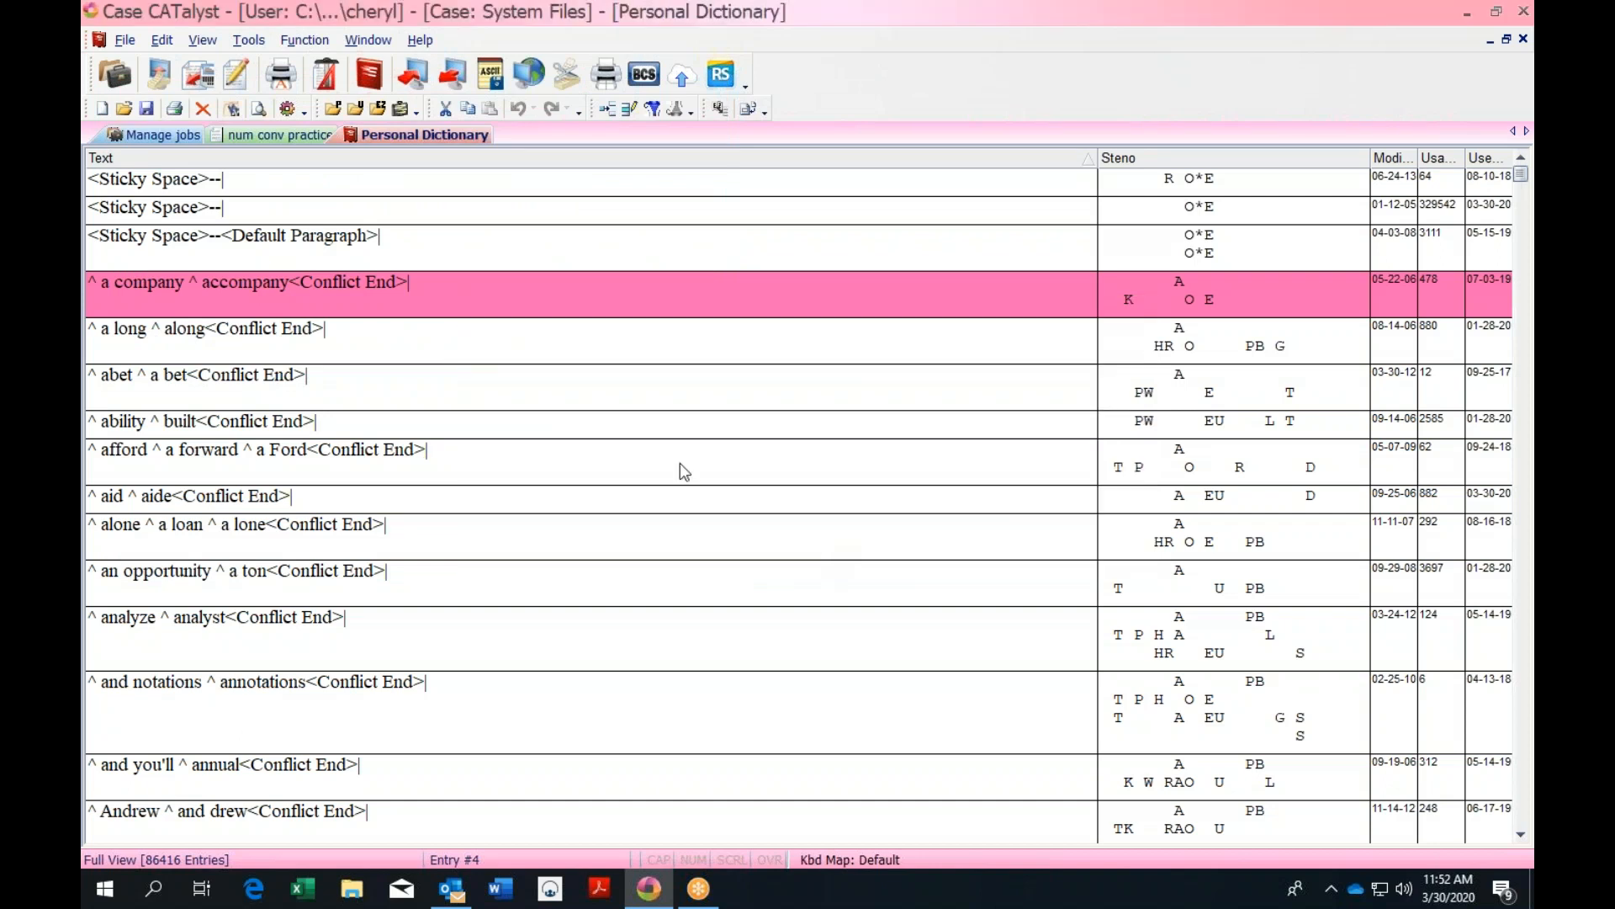
# Close the Personal Dictionary, type 'Certain' in num conv practice, and save the transcript
pyautogui.click(1524, 39)
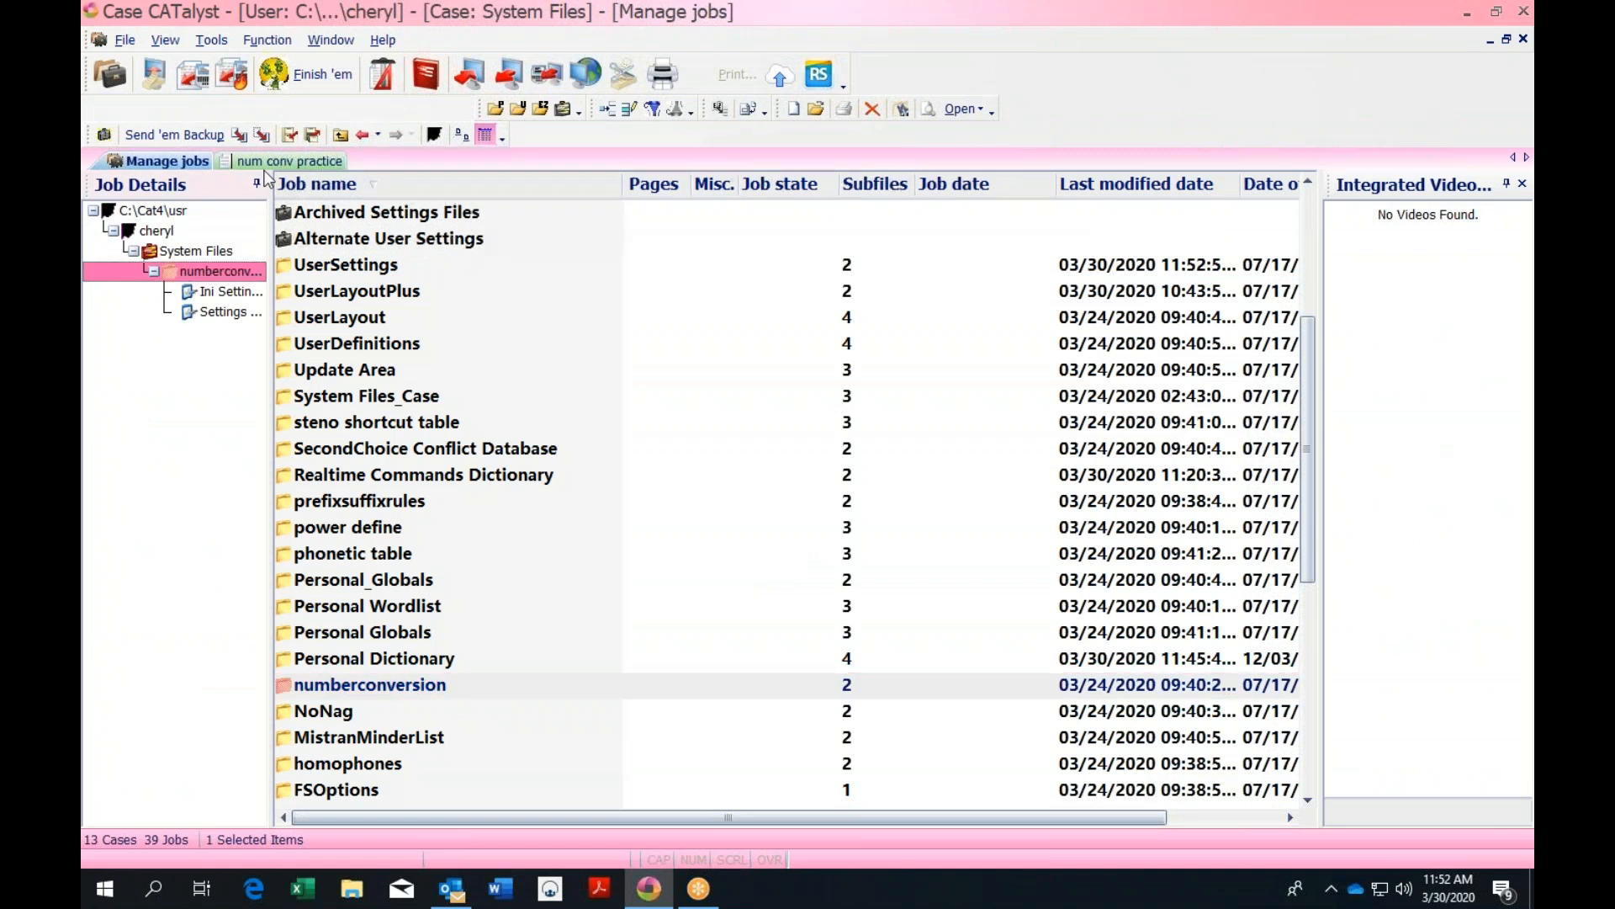
pyautogui.click(297, 161)
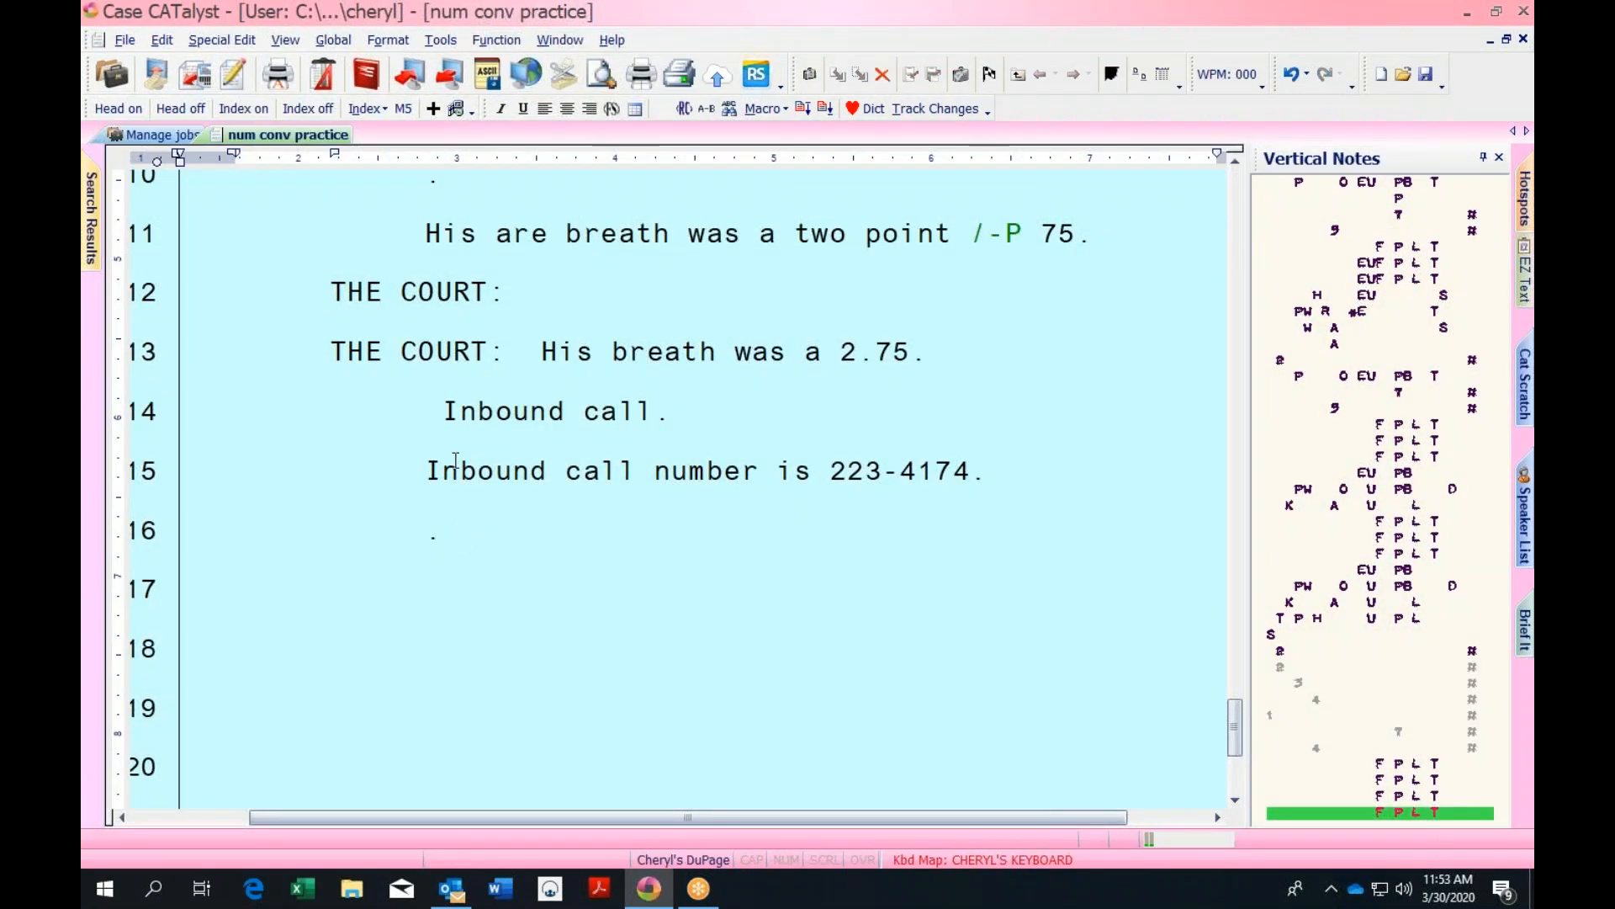
pyautogui.write('Certain')
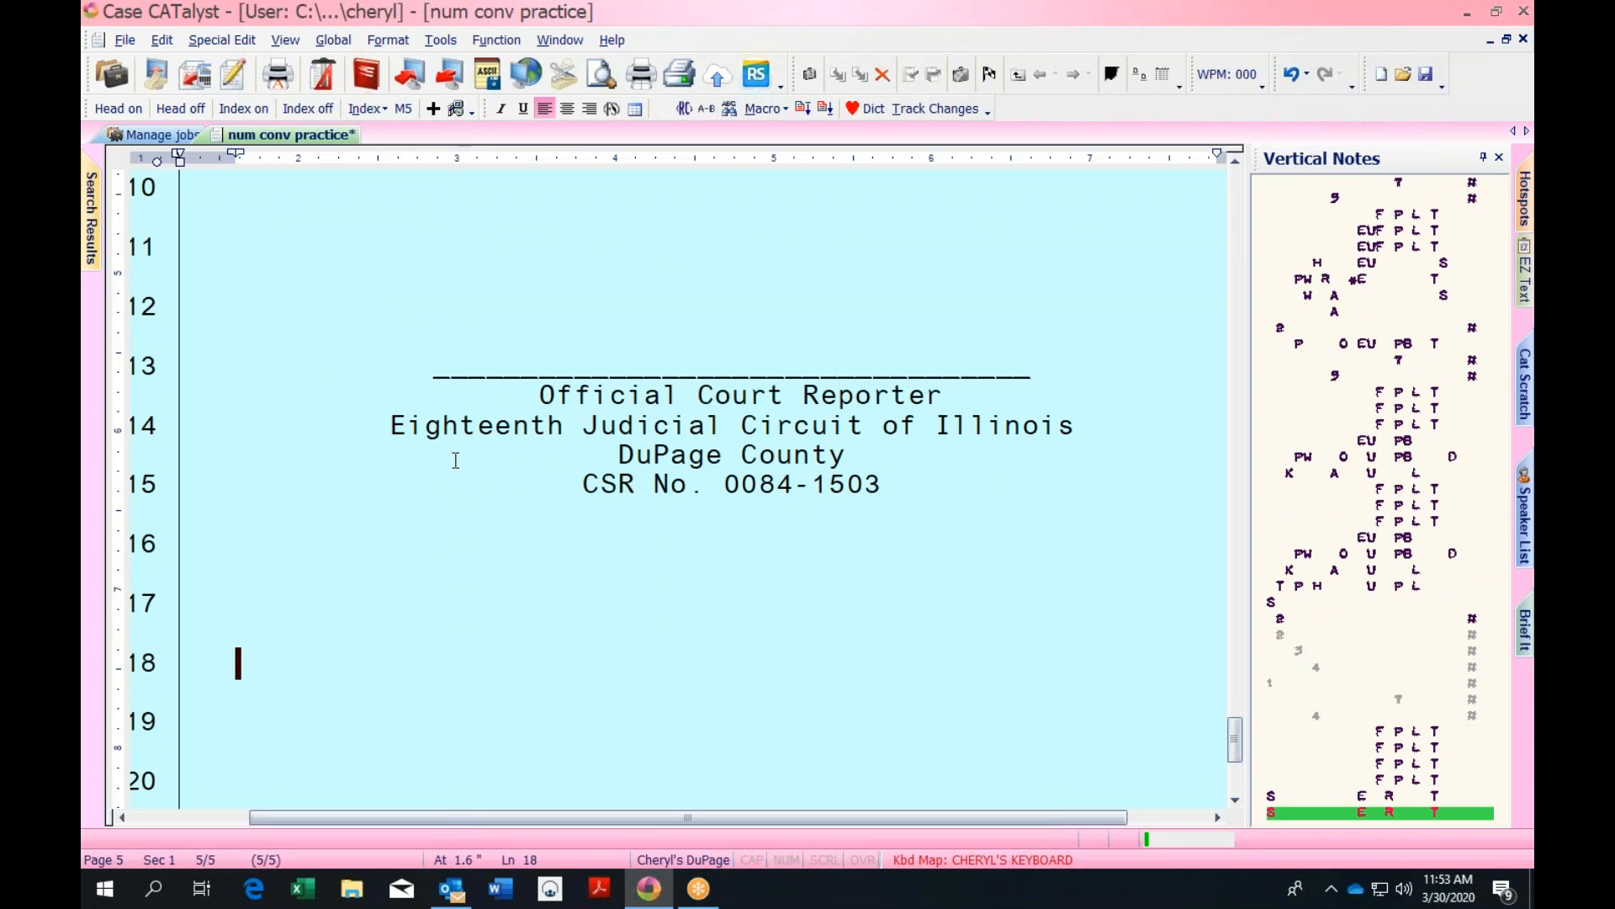
pyautogui.click(1235, 161)
pyautogui.scroll(6, 968, 657)
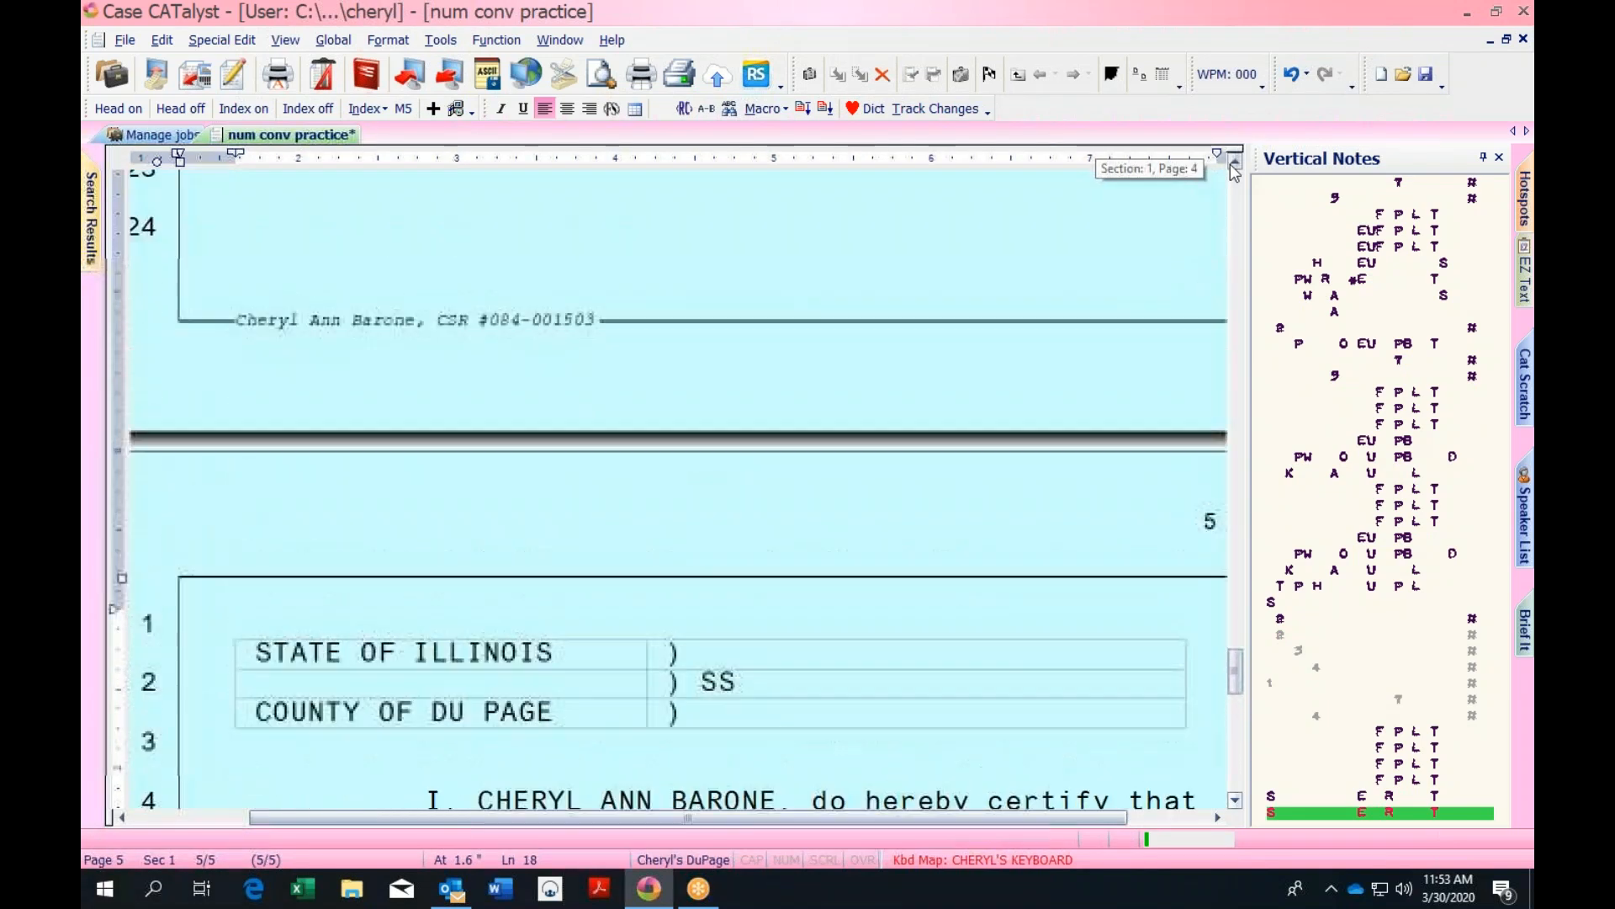
pyautogui.click(969, 656)
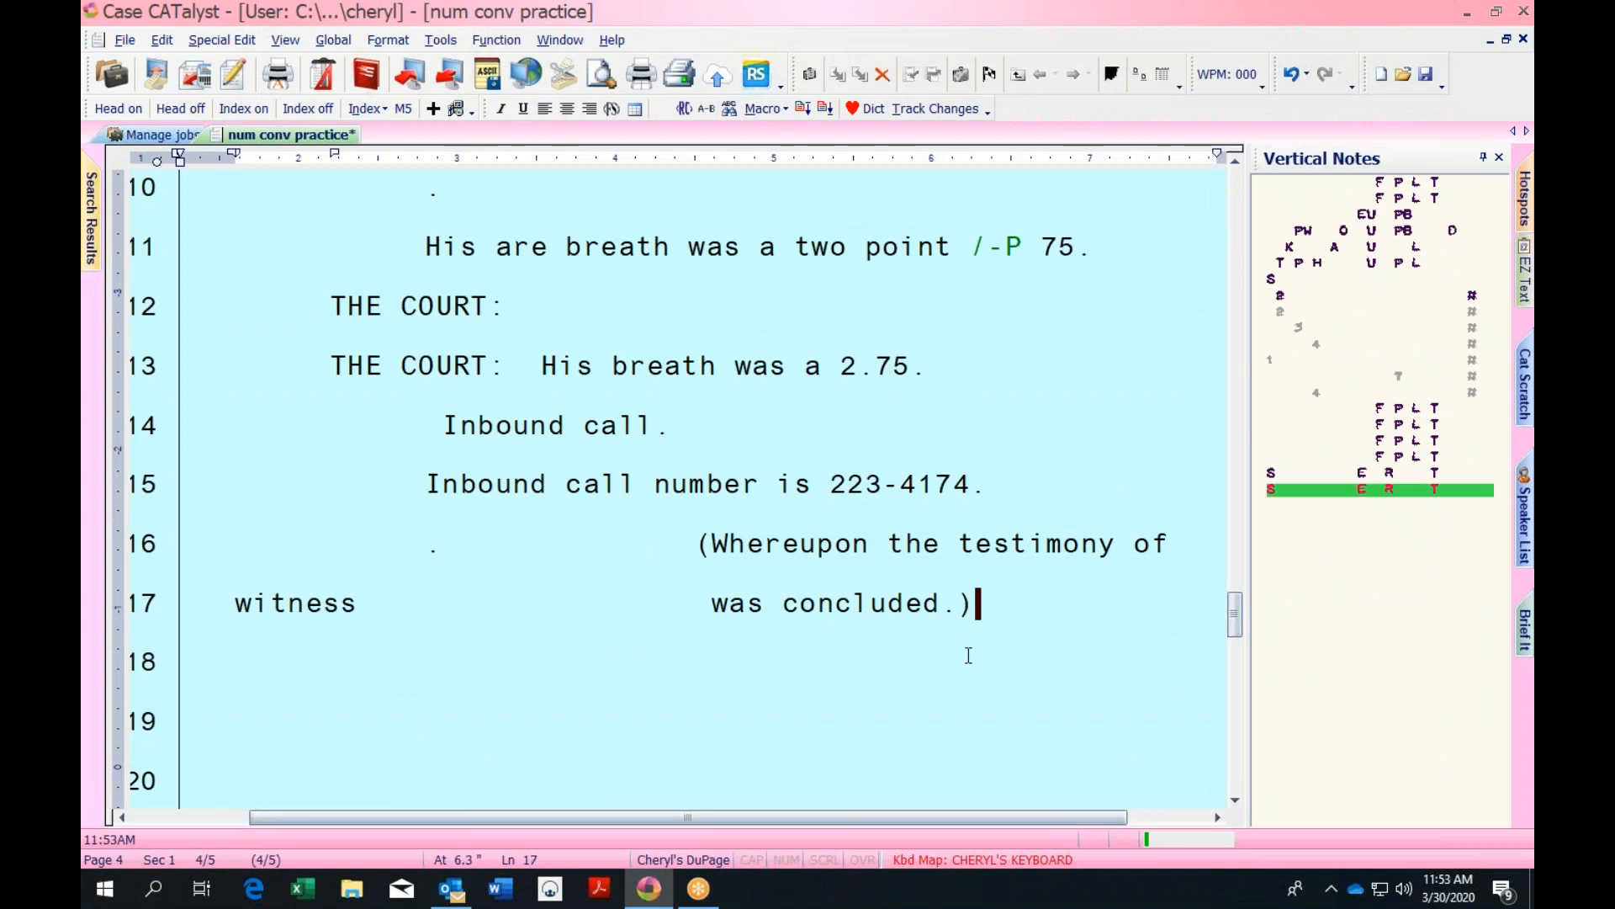
pyautogui.hotkey('ctrl', 's')
# Move to line 18 on page 5, then switch to the Manage jobs list
pyautogui.moveTo(1234, 627); pyautogui.dragTo(1235, 791)
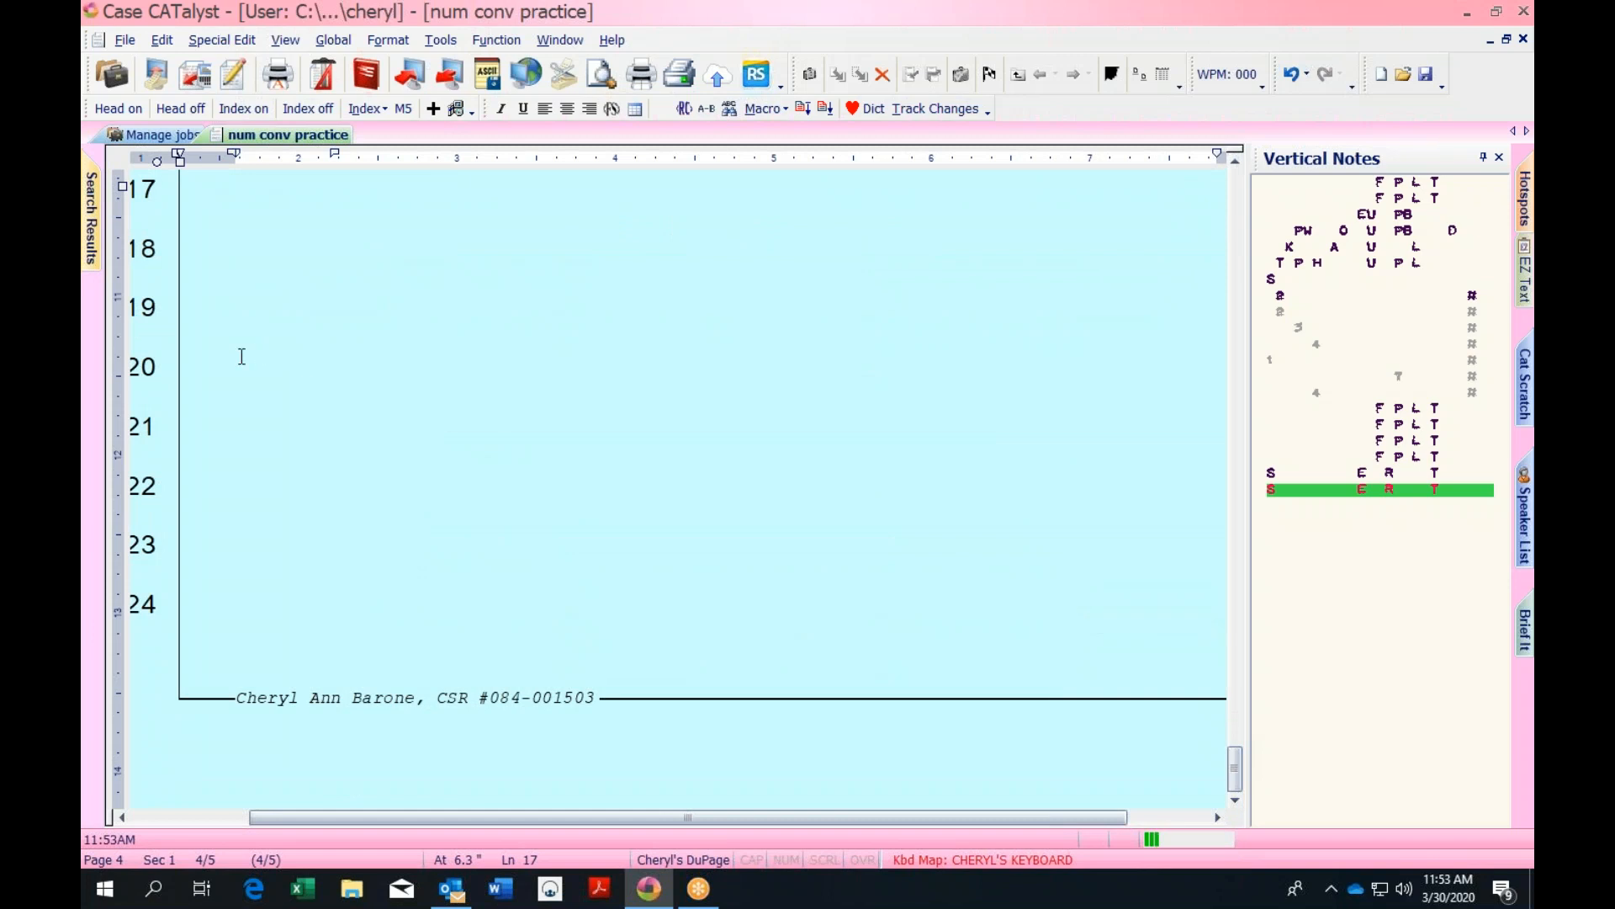
pyautogui.click(242, 344)
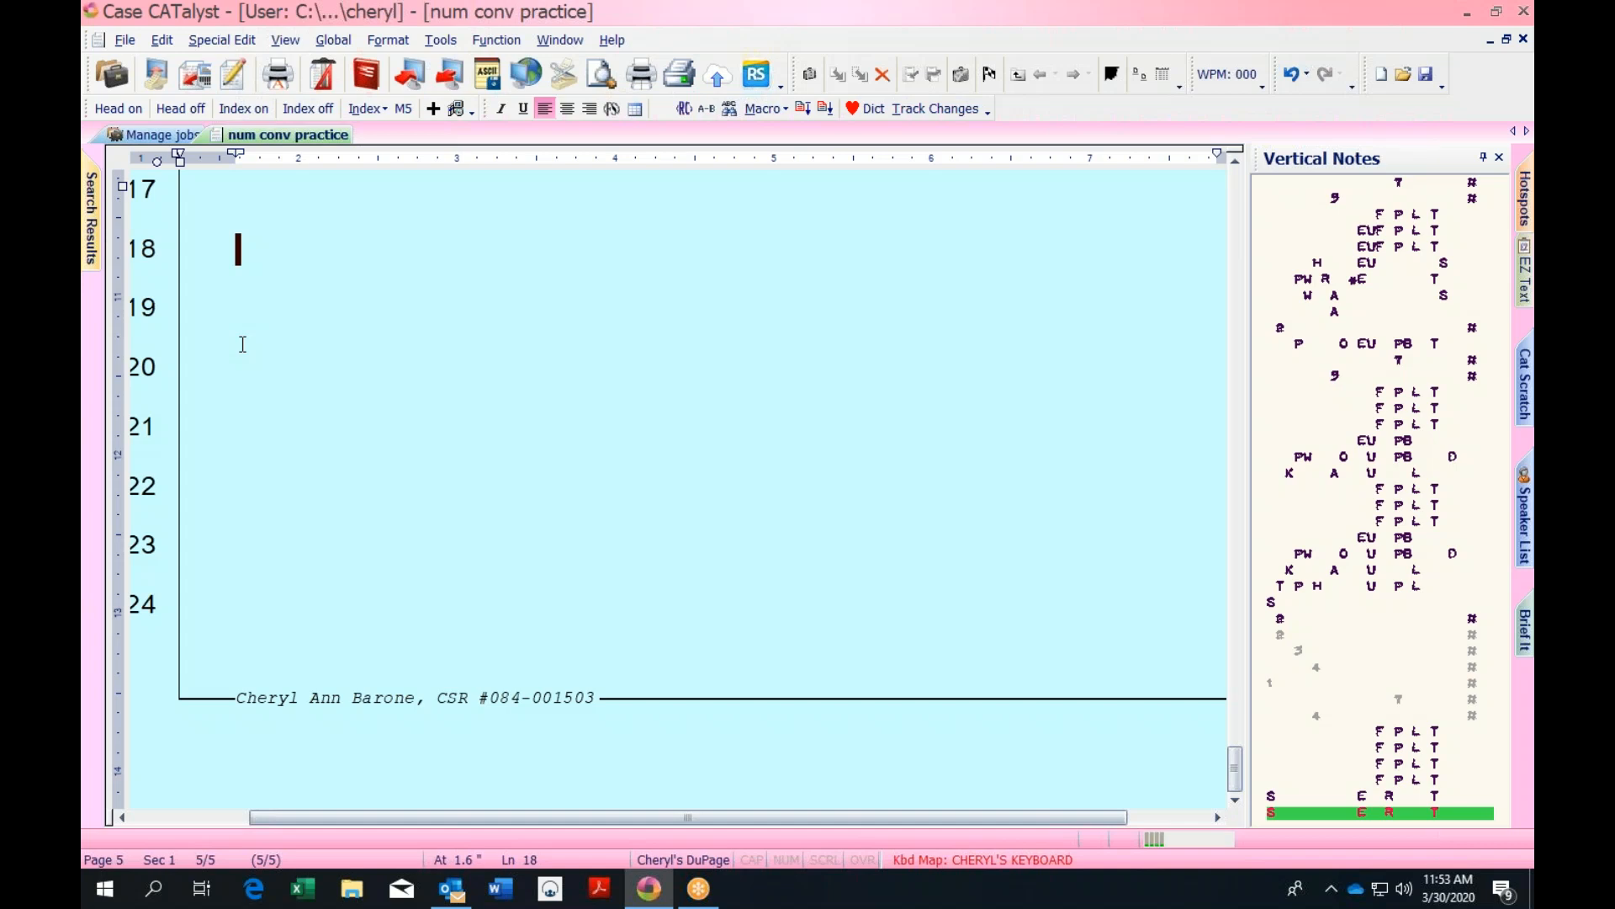
pyautogui.click(151, 136)
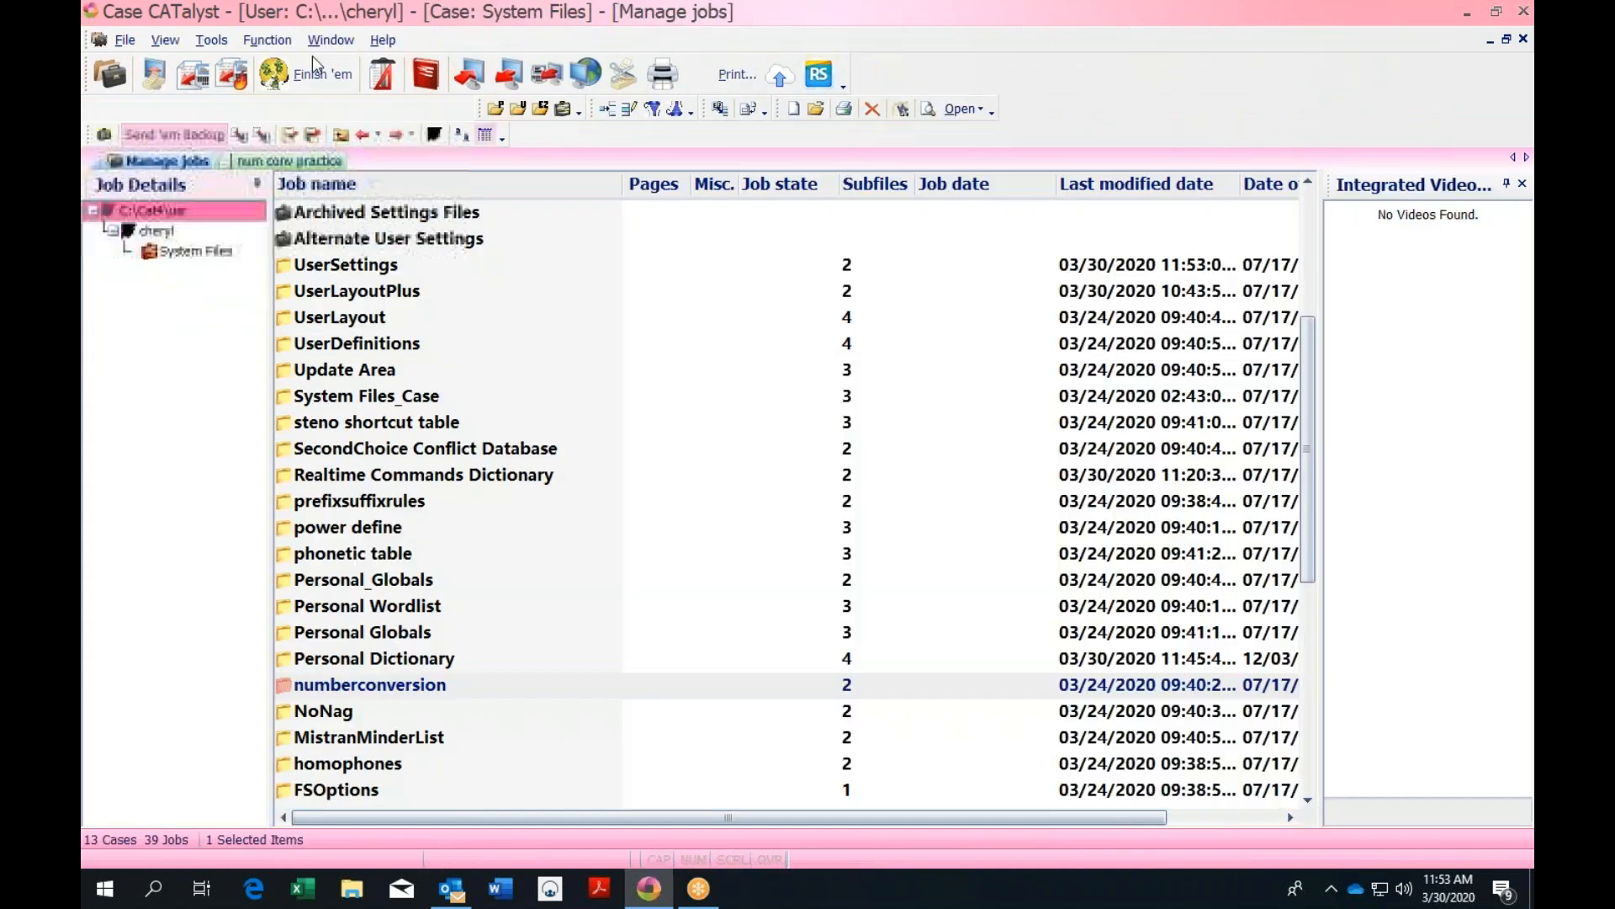
# Open the Personal Dictionary, start an auto-include entry, view the Includes folder, then cancel everything
pyautogui.click(498, 104)
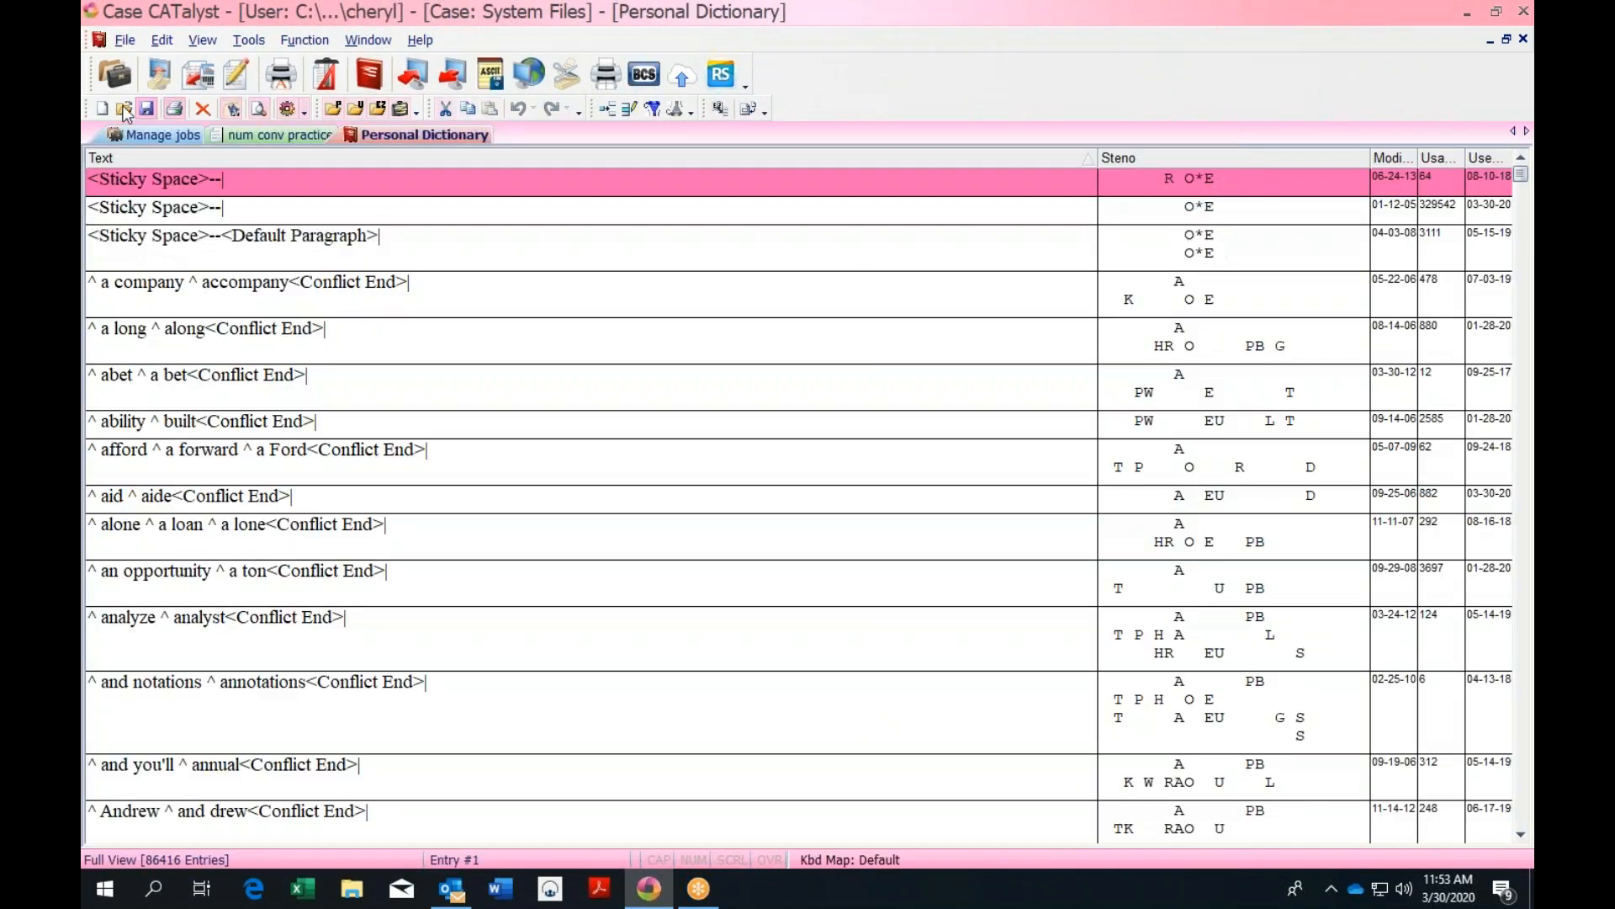
pyautogui.click(165, 42)
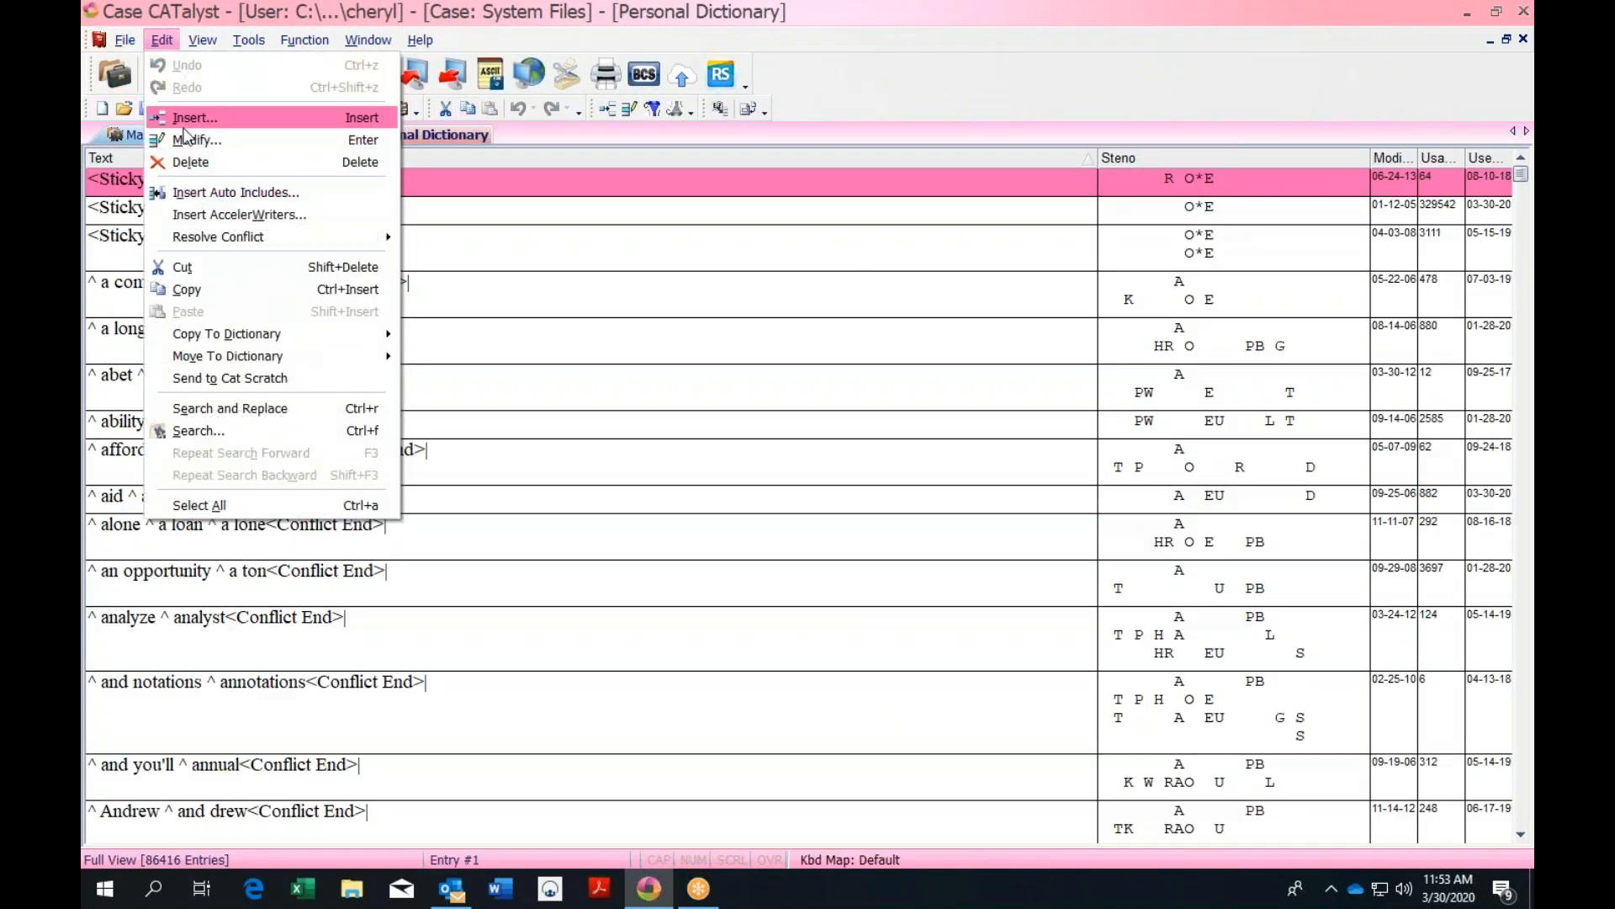
pyautogui.click(240, 205)
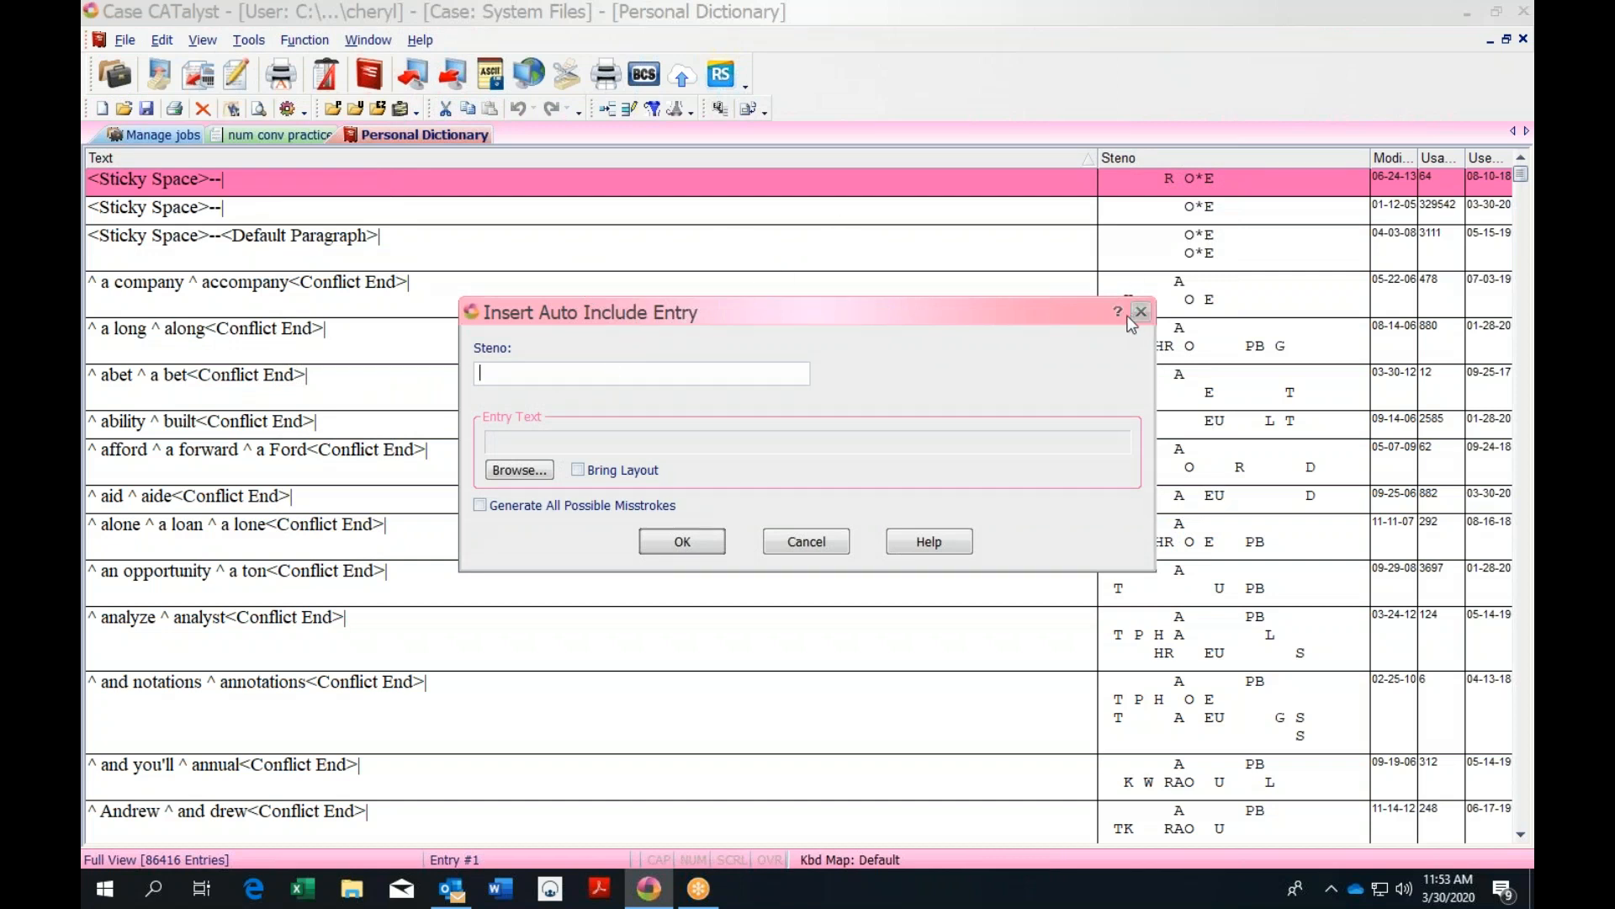
pyautogui.click(521, 470)
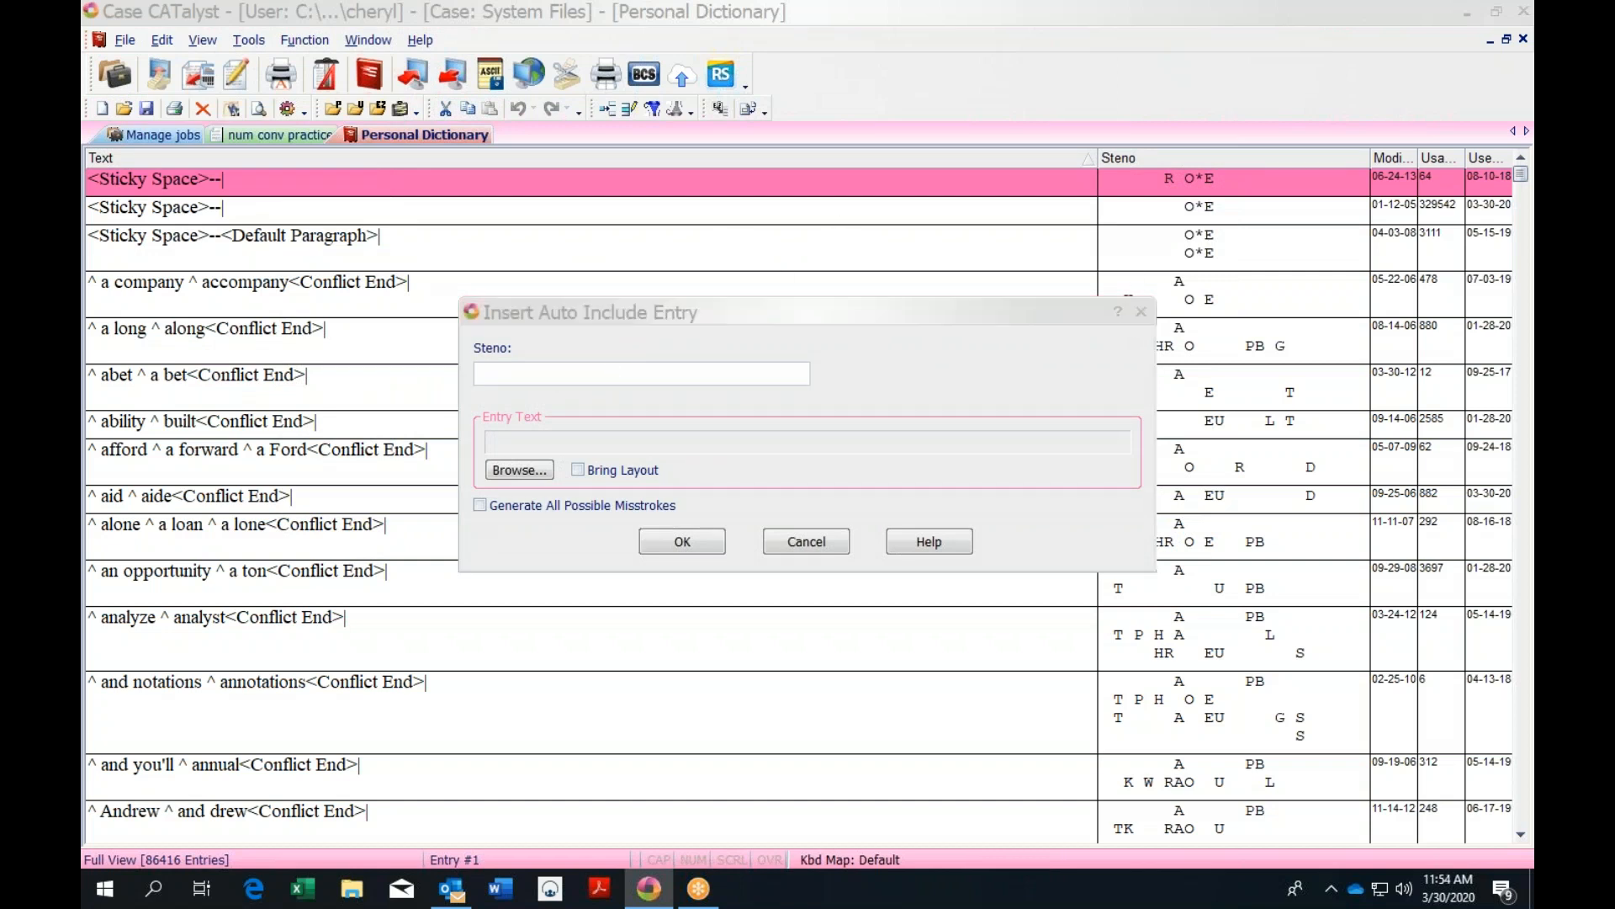
pyautogui.click(313, 268)
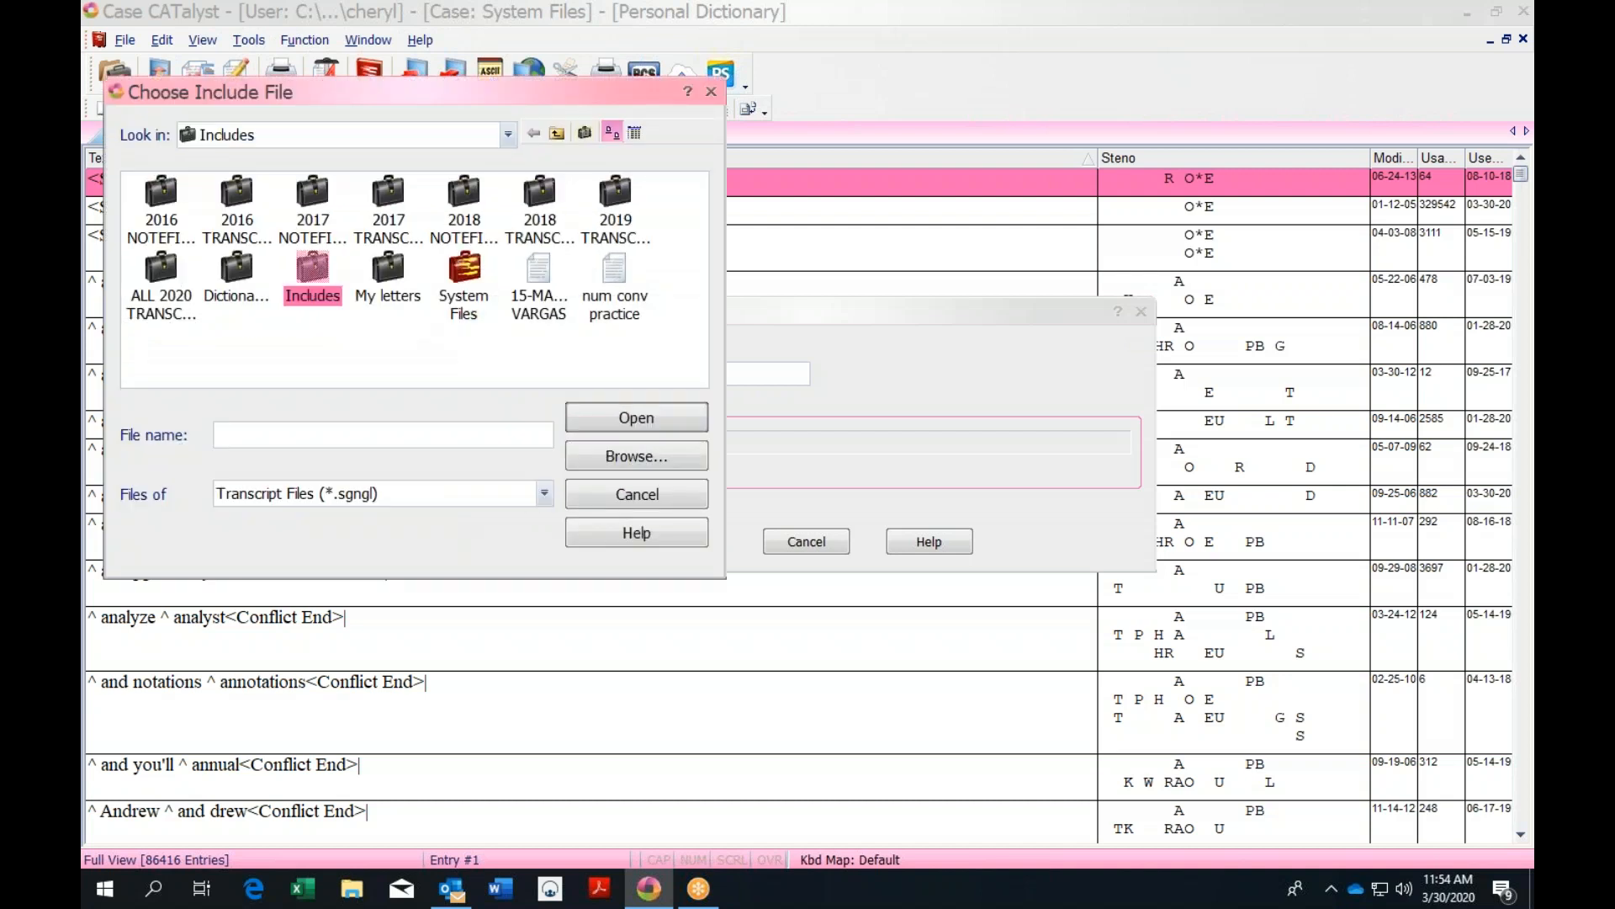
pyautogui.doubleClick(313, 267)
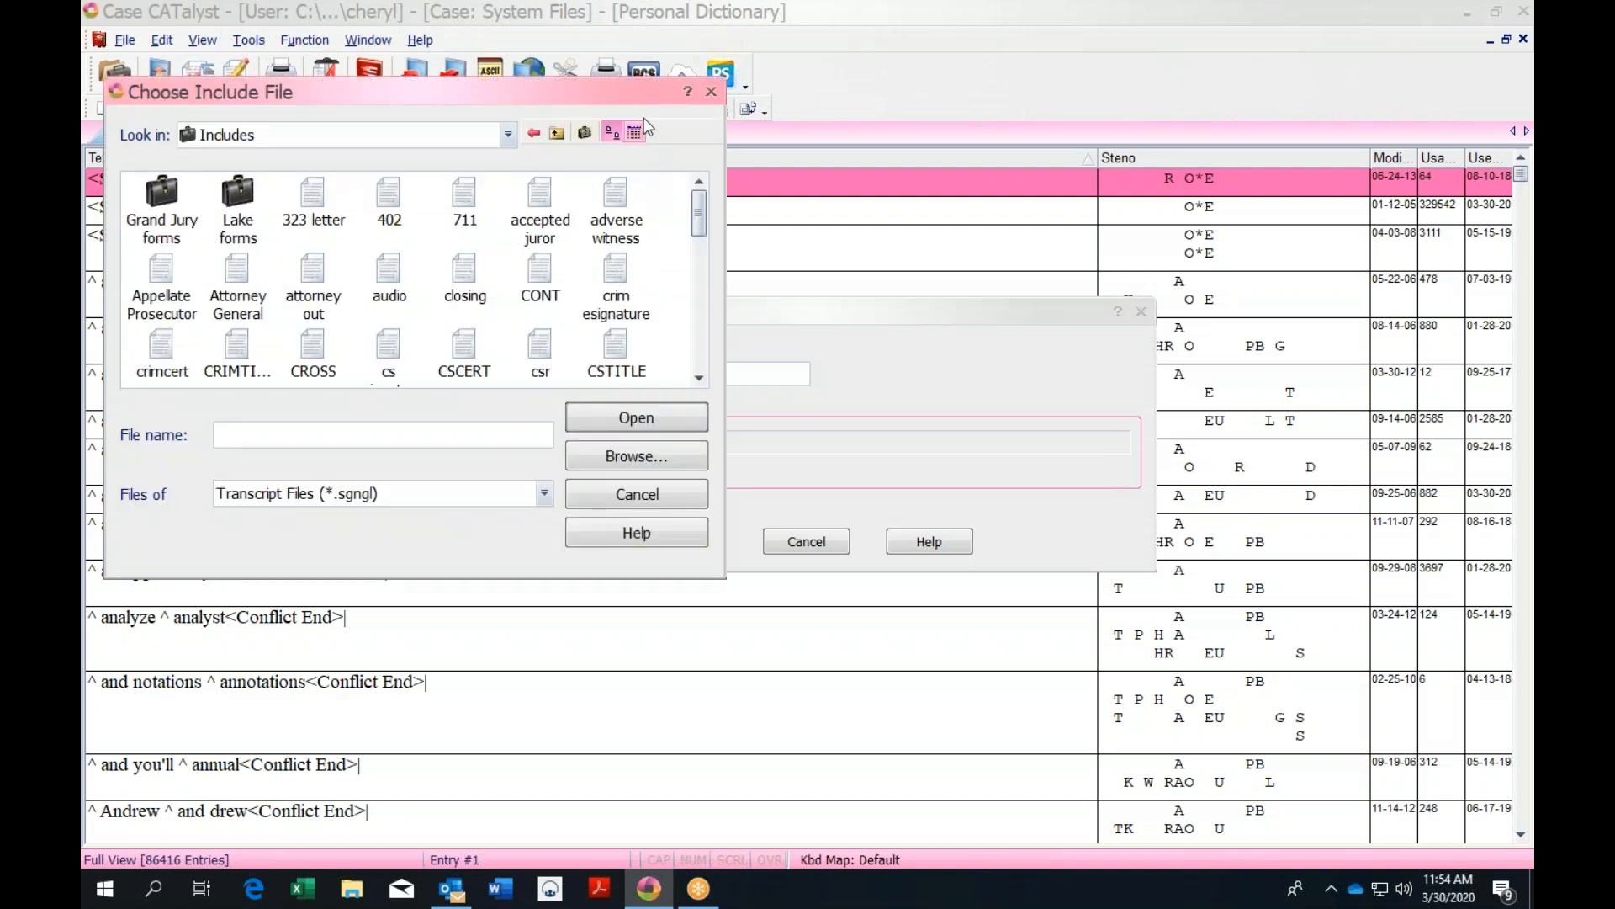
pyautogui.click(714, 99)
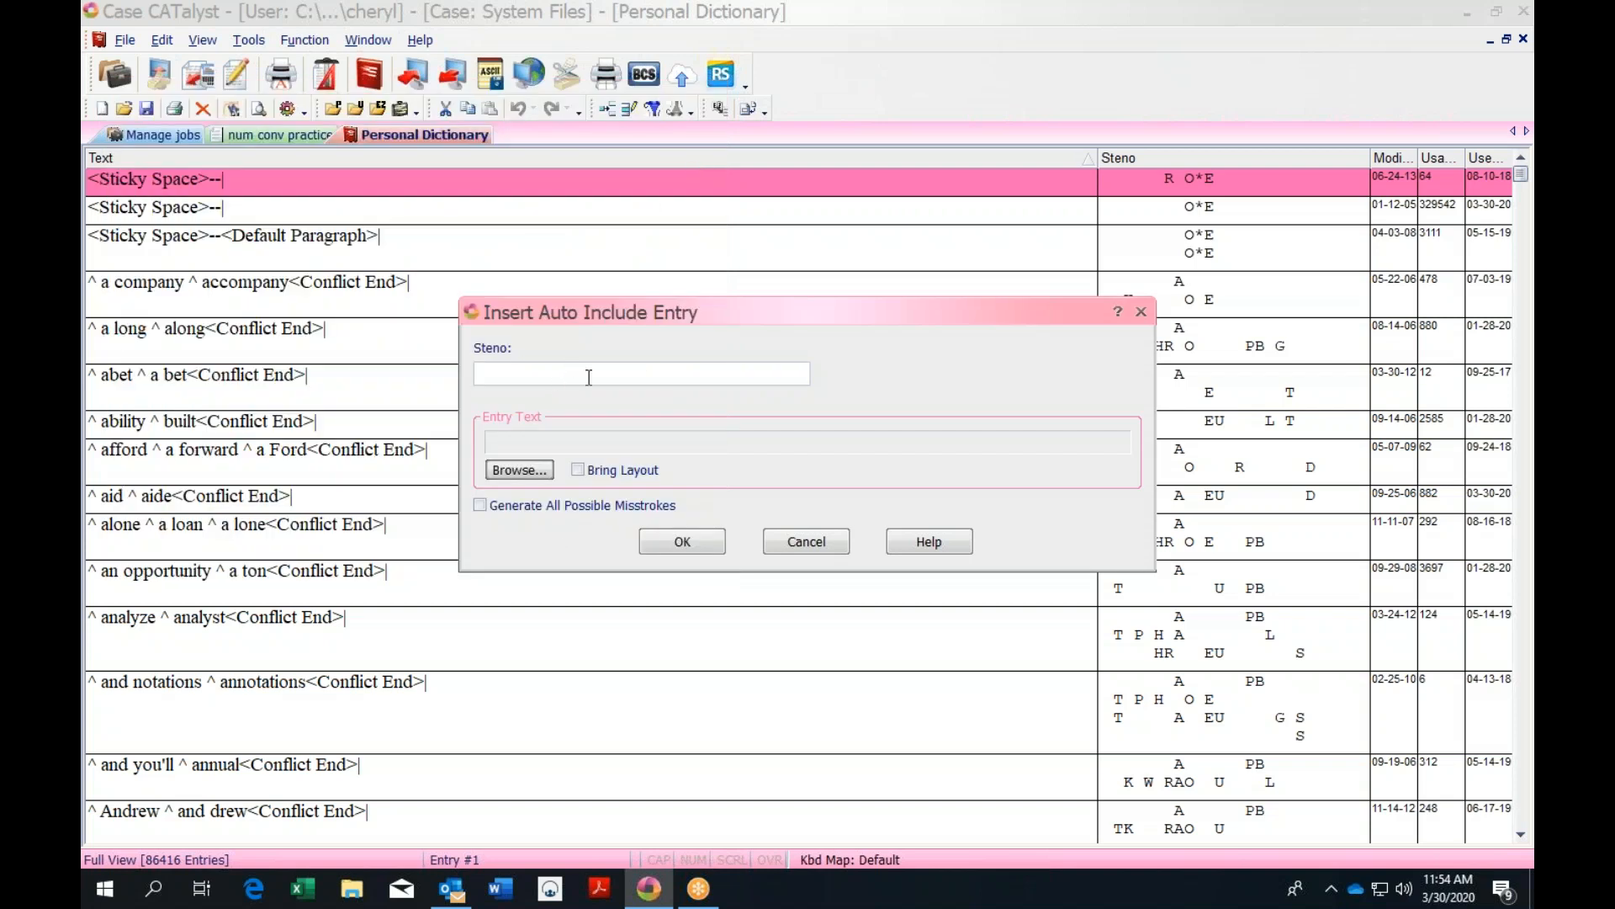
pyautogui.click(1141, 314)
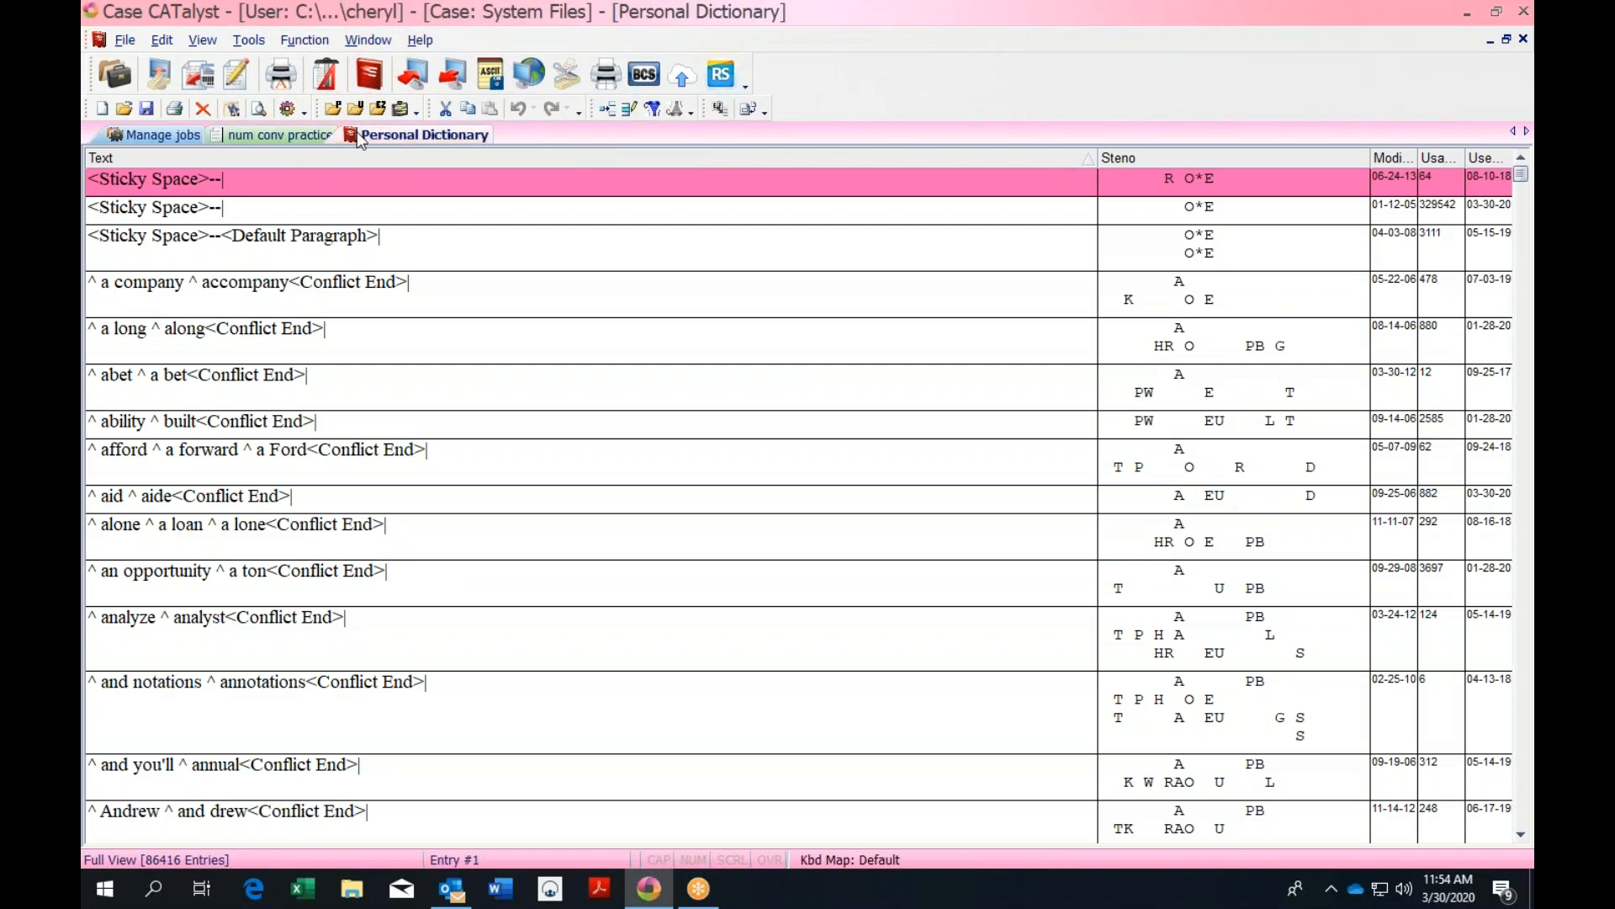
# Type the 'PLEASE ASK COUNSEL TO SLOW DOWN' warning in num conv practice, then close the transcript
pyautogui.click(290, 134)
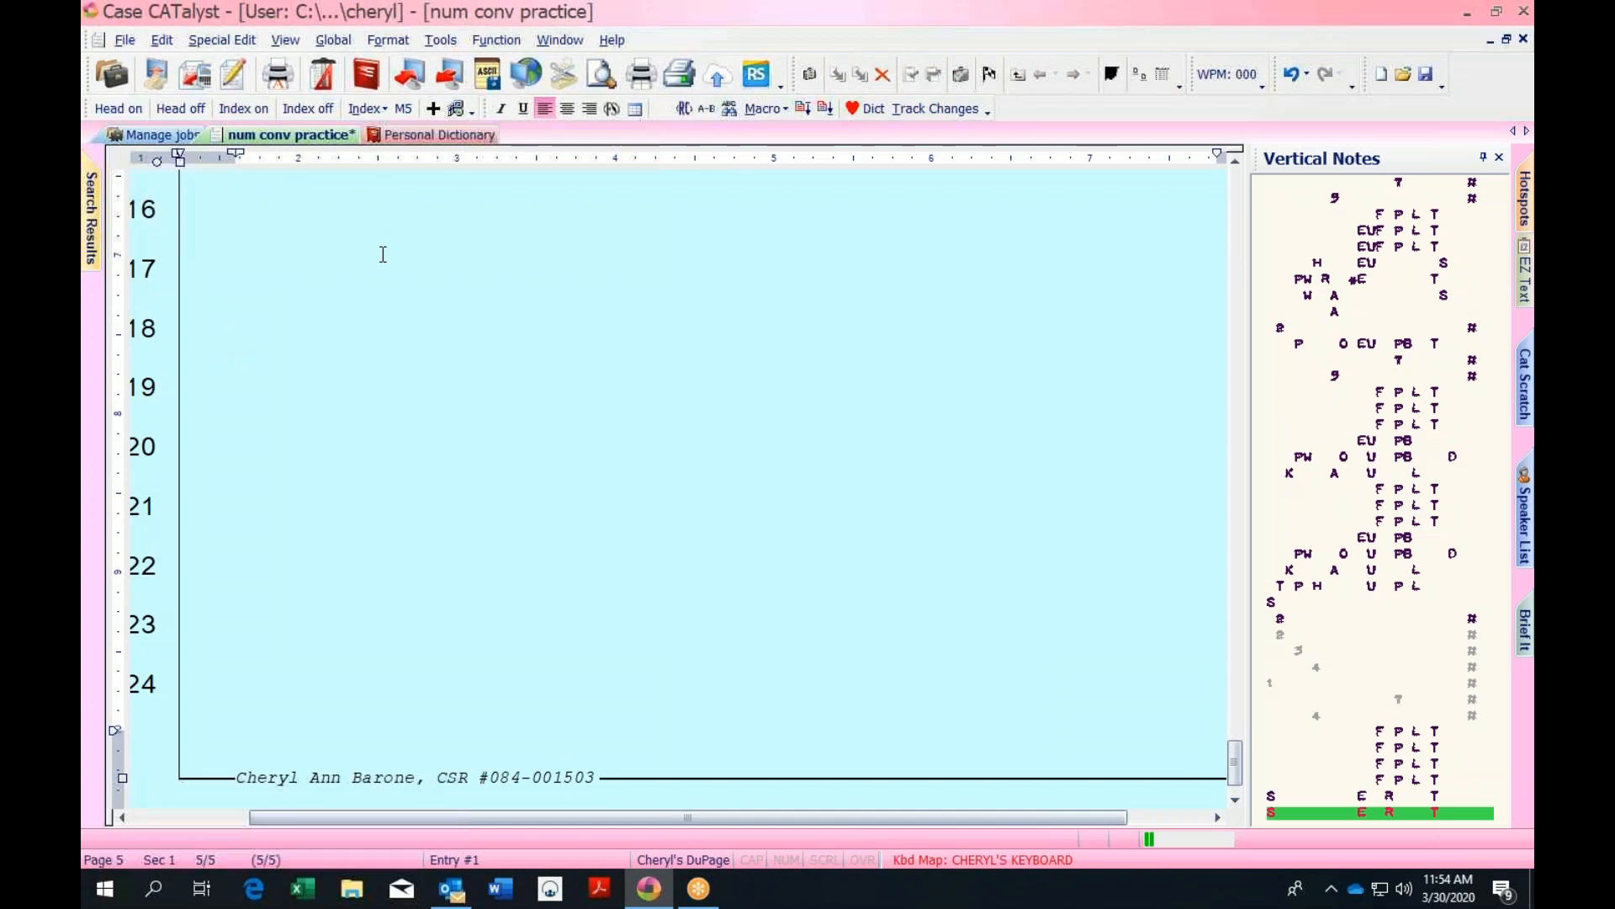
pyautogui.write('***********PLEASE ASK COUNSEL TO SLOW DOWN******* ****MAXIMUM REALTIME SPEED HAS BEEN EXCEEDED***** *******RECORD IS BEING COMPROMISED*******')
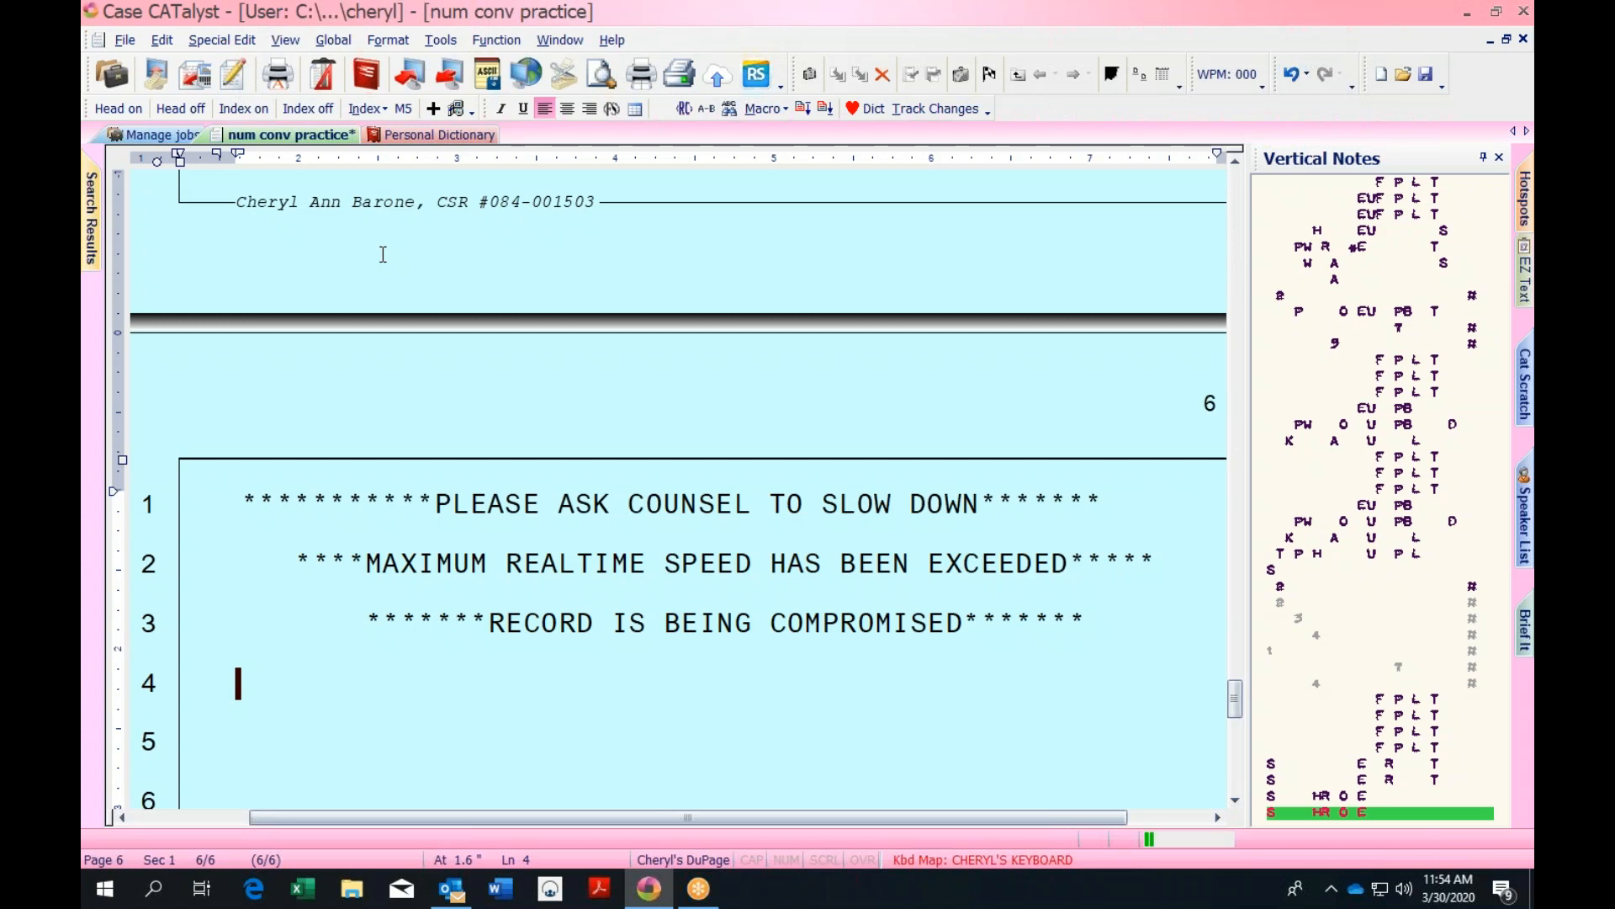
pyautogui.click(1524, 39)
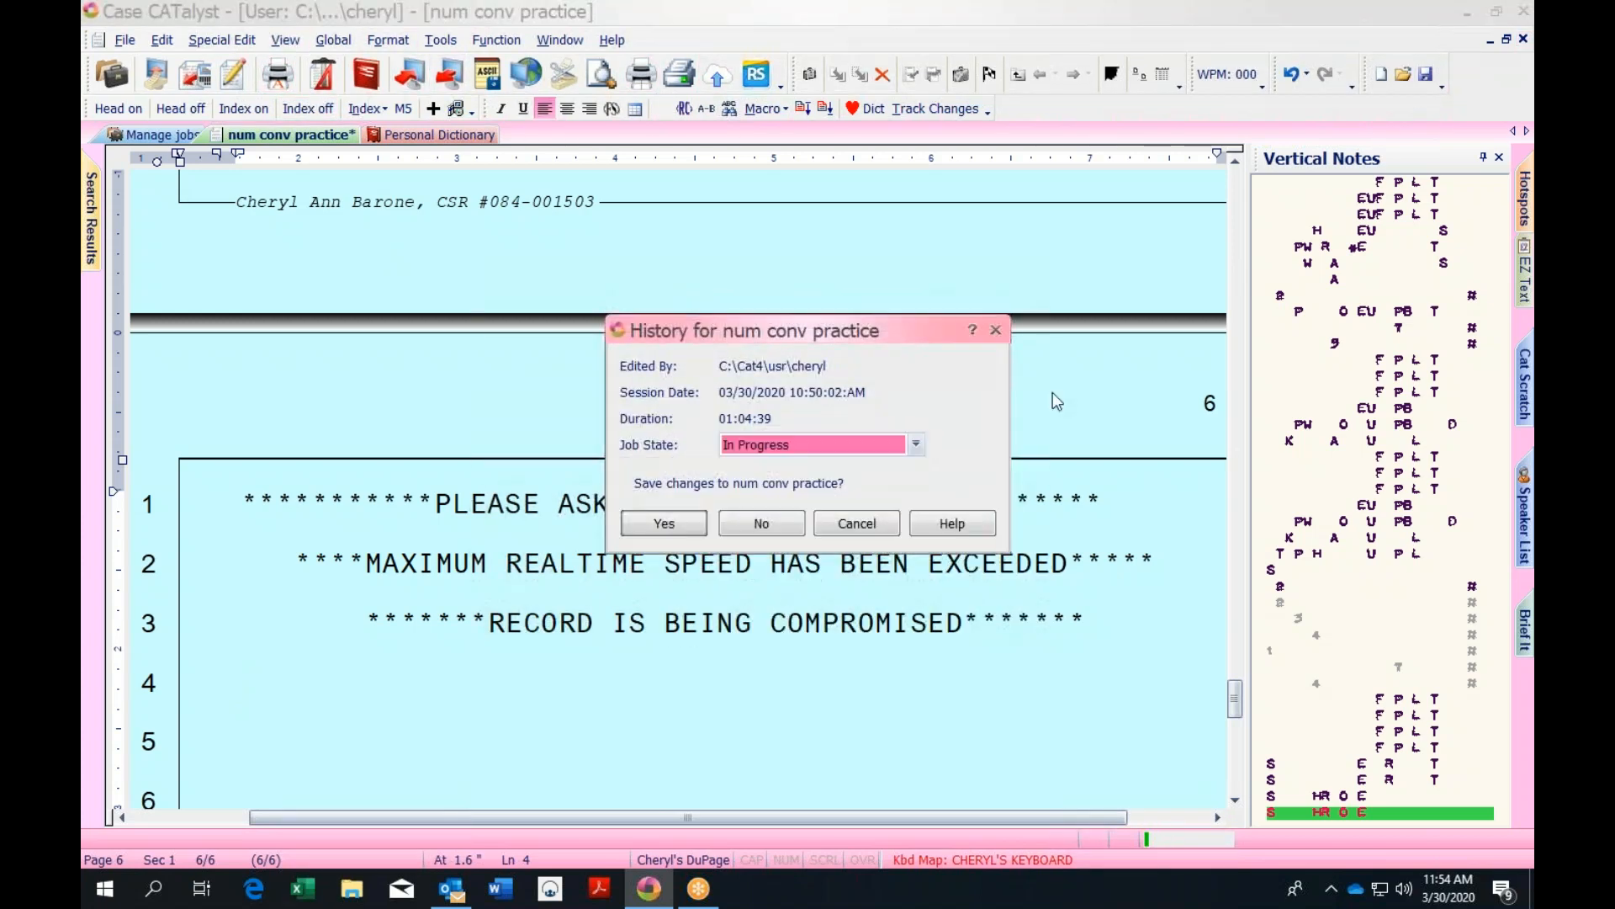
# Dismiss the save prompt, place the cursor before RECORD on line 3, and return to Manage jobs
pyautogui.click(995, 331)
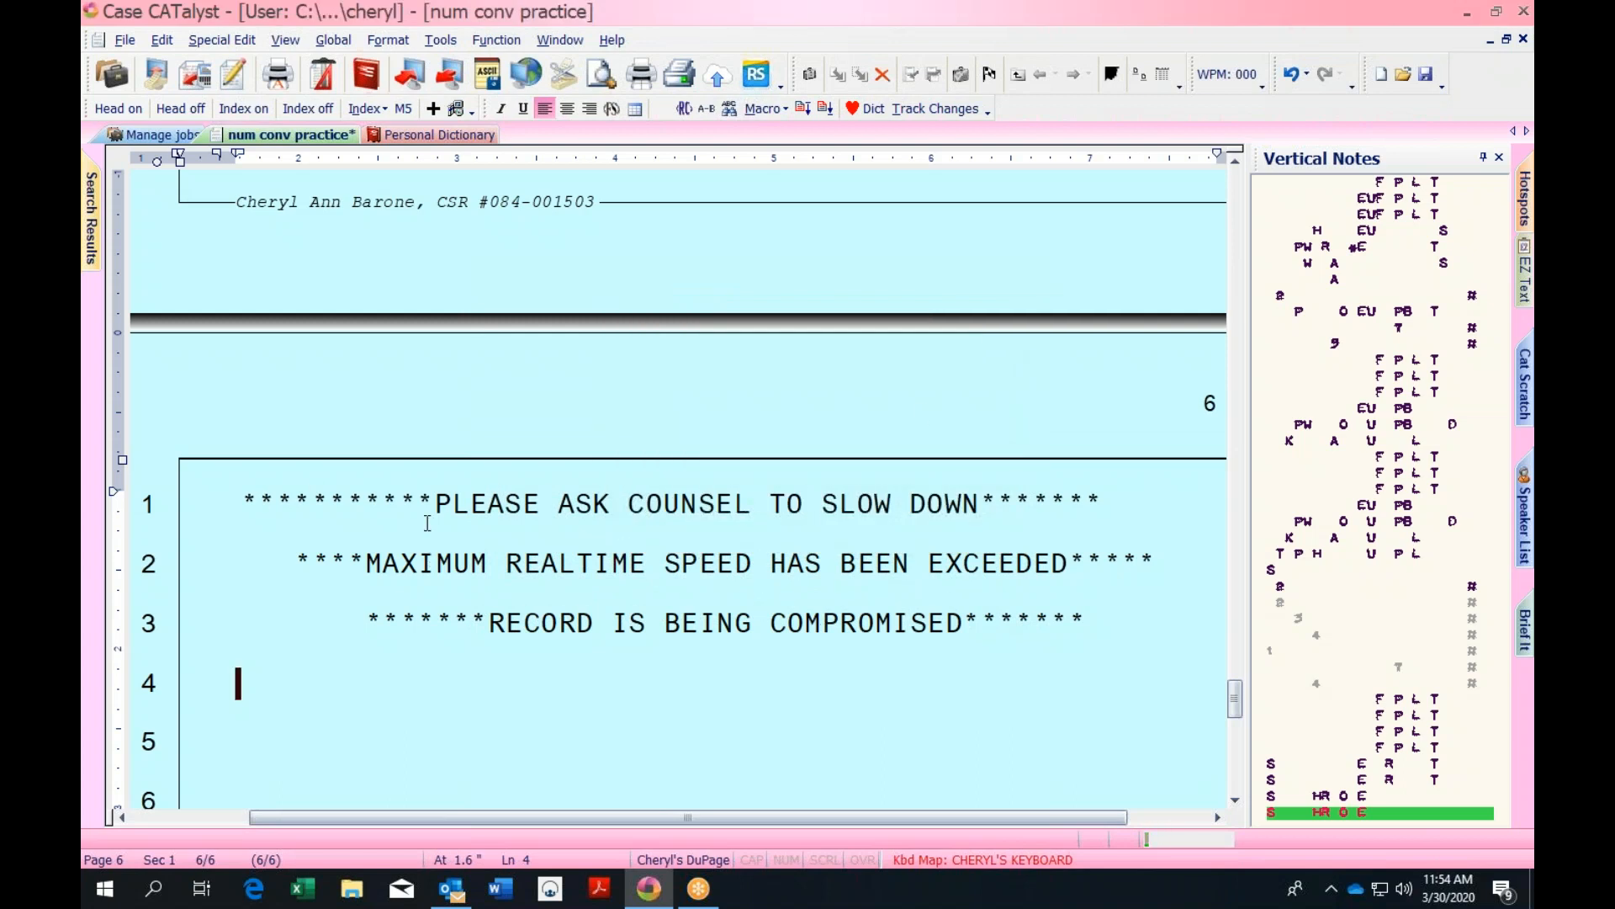
pyautogui.click(153, 137)
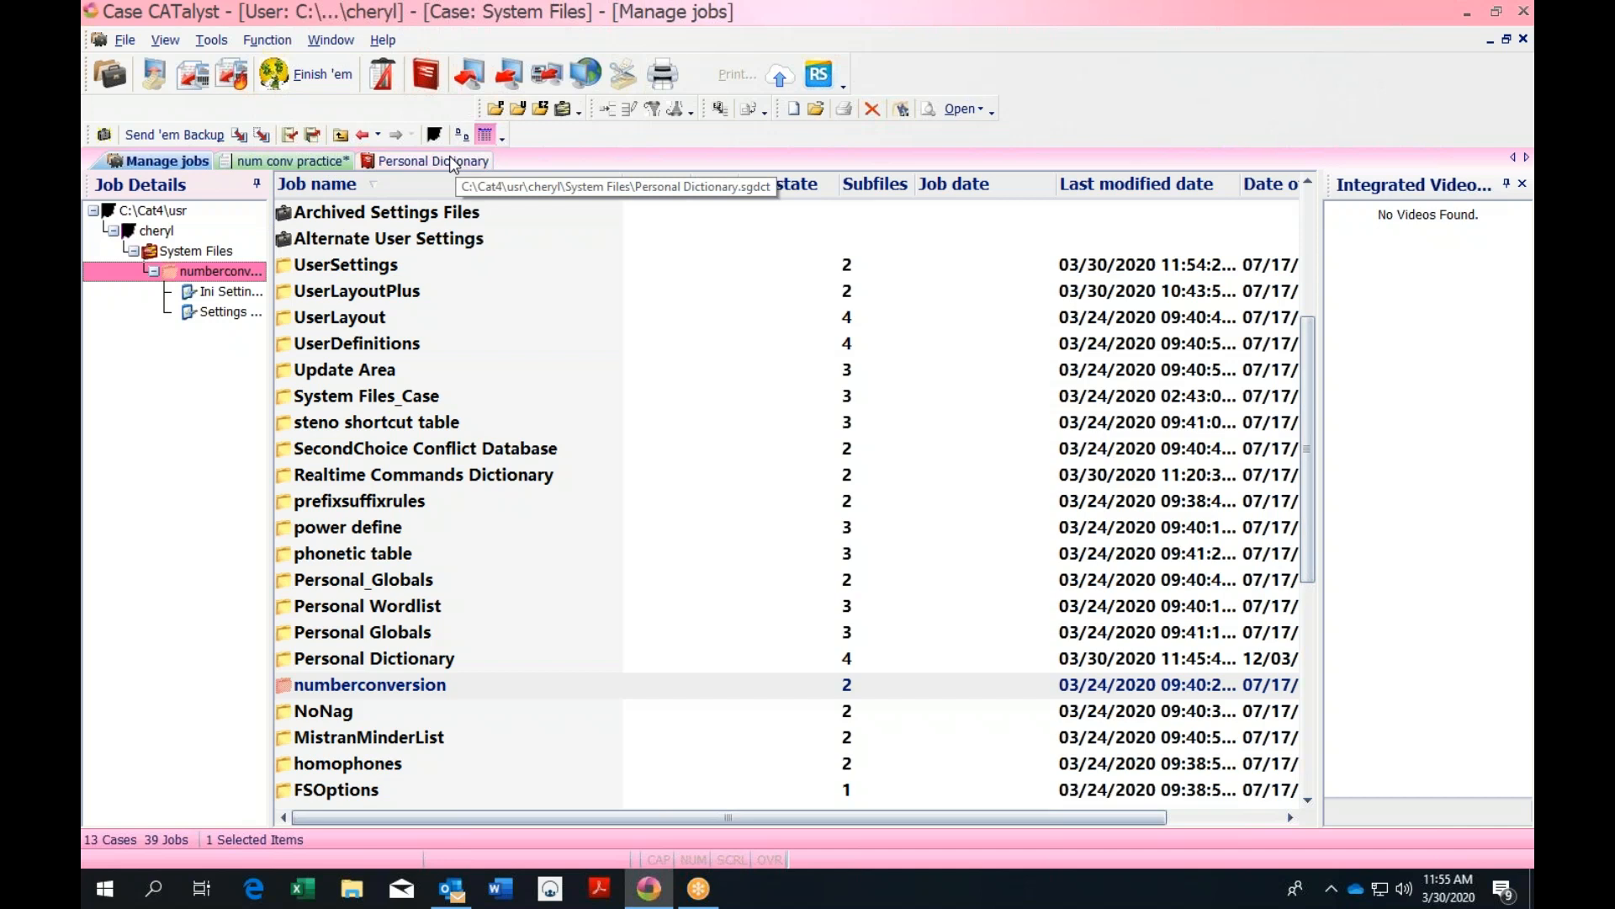
pyautogui.click(311, 163)
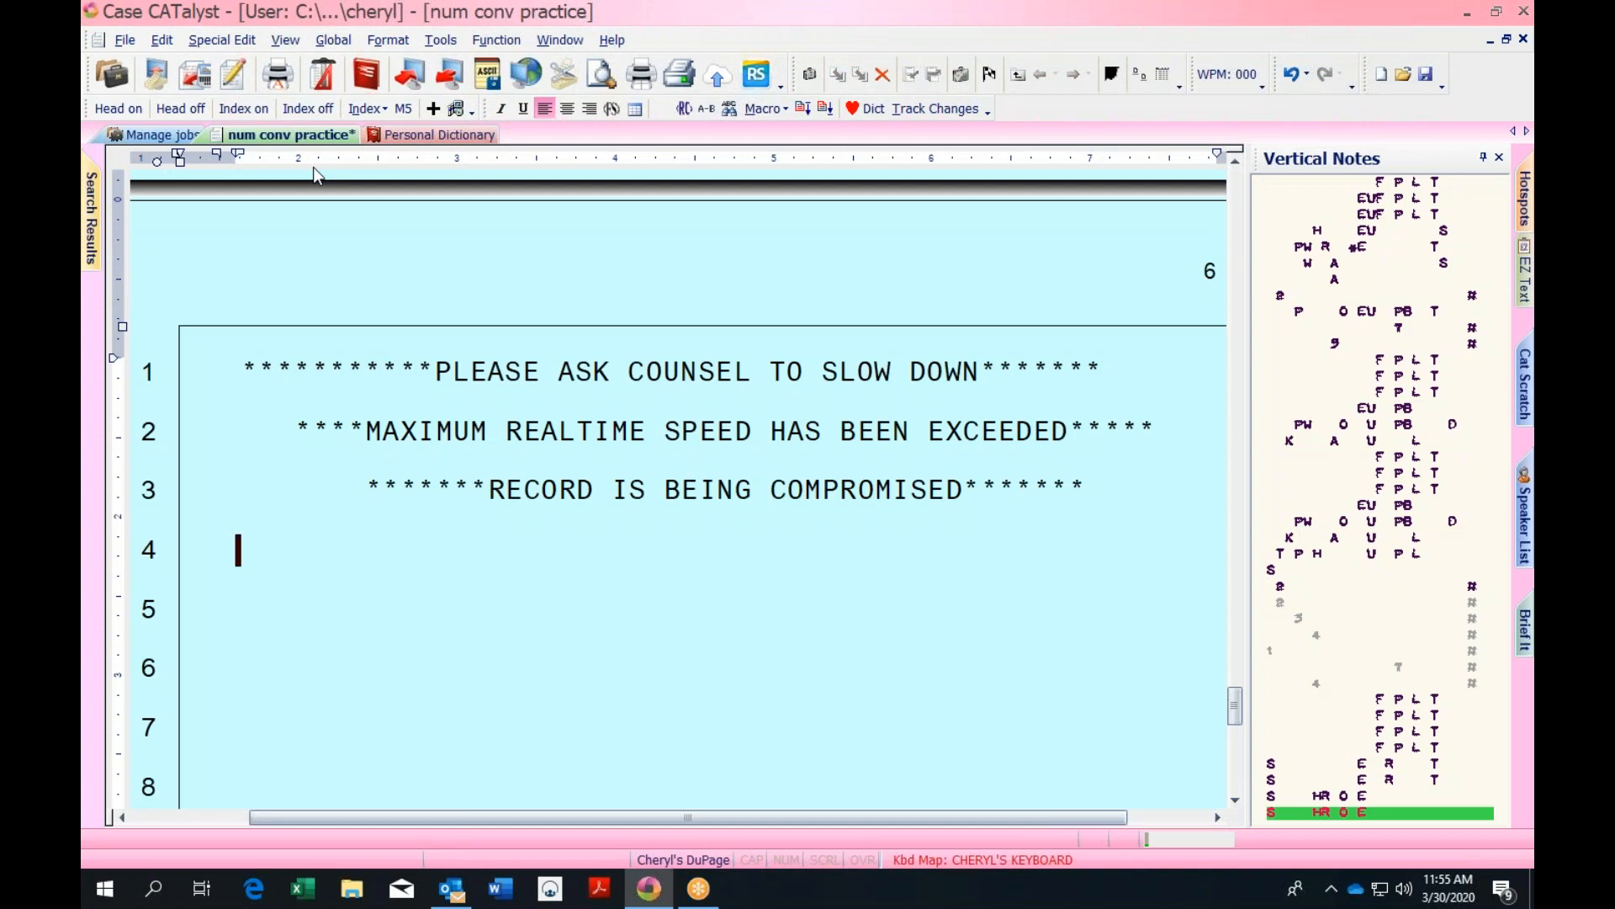
pyautogui.click(491, 473)
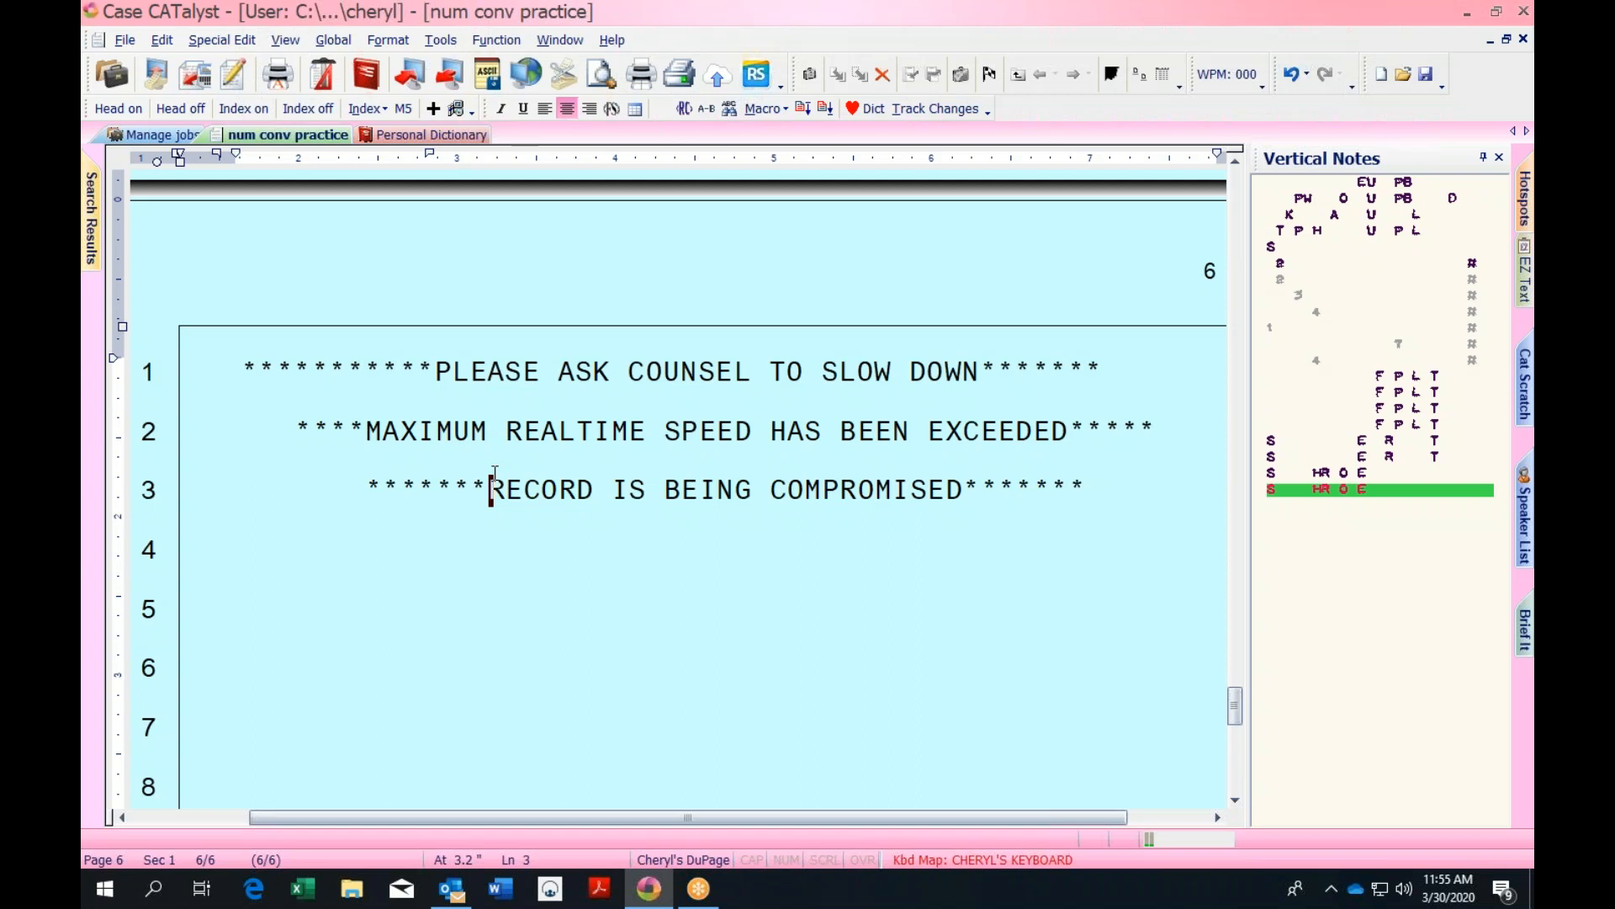
pyautogui.click(179, 138)
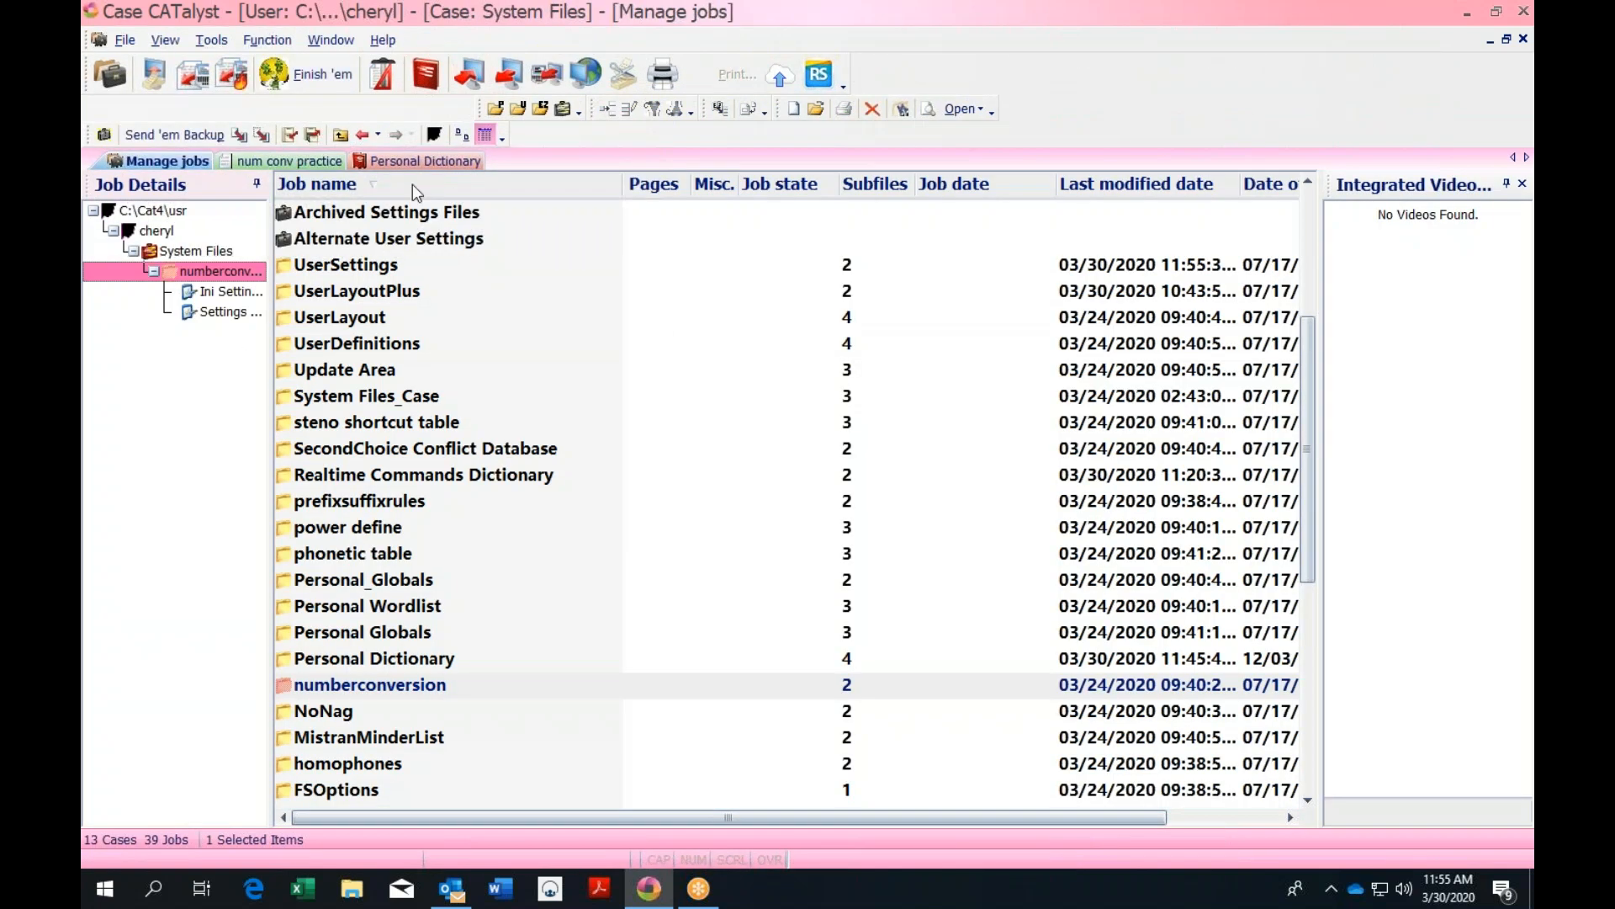
# Go up to the case list, open the Includes case, select REDIRECT, and return to the transcript
pyautogui.click(340, 135)
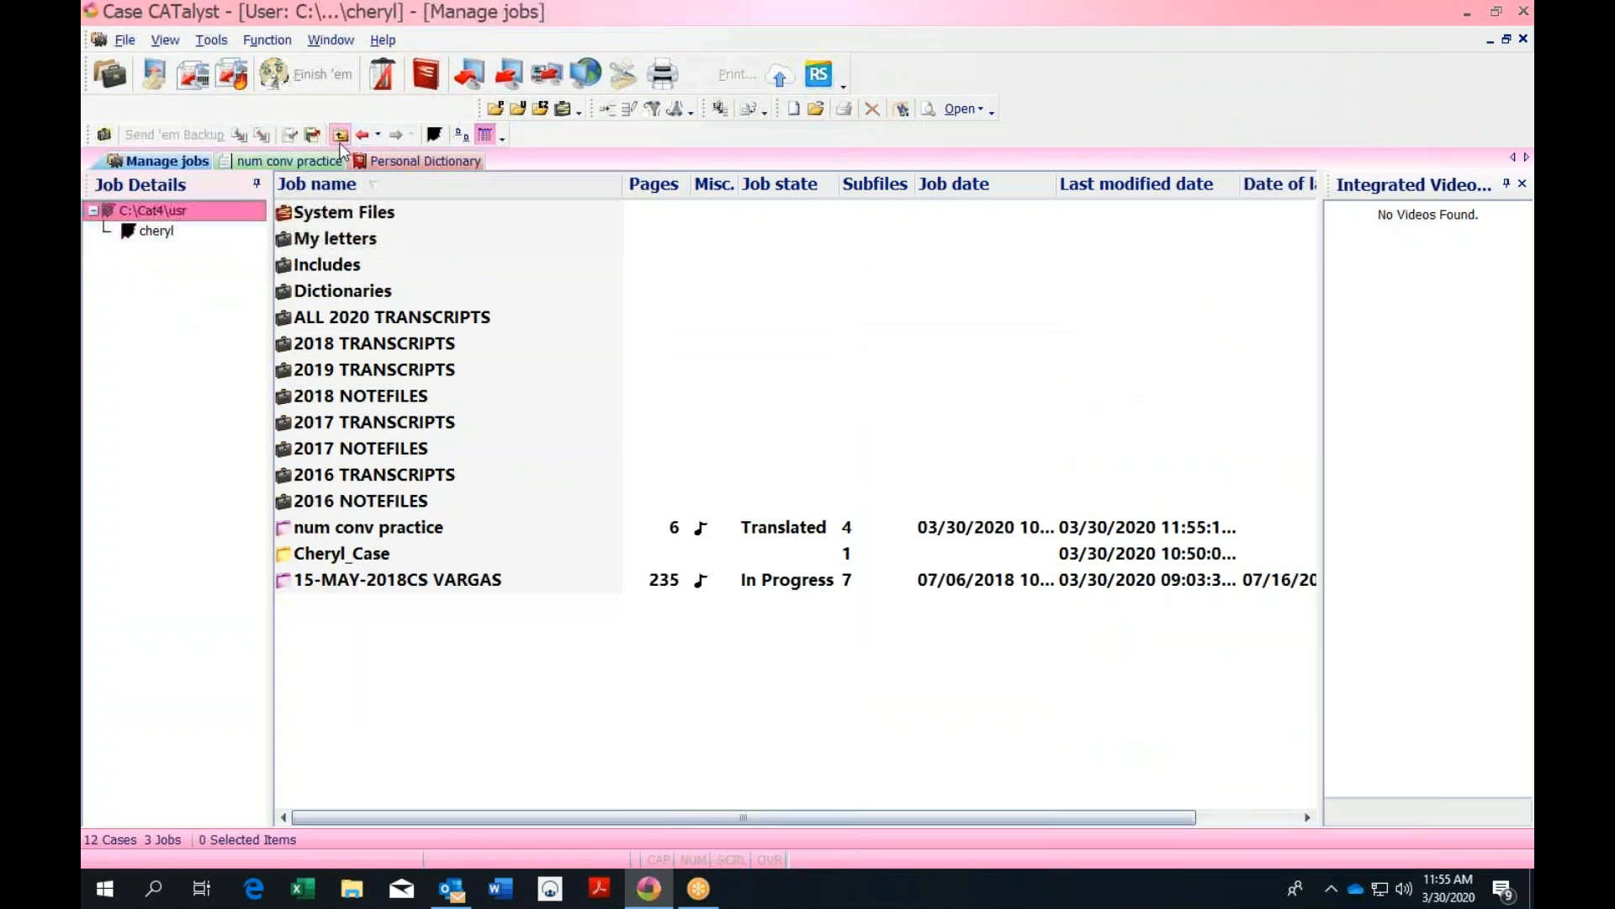
pyautogui.doubleClick(339, 266)
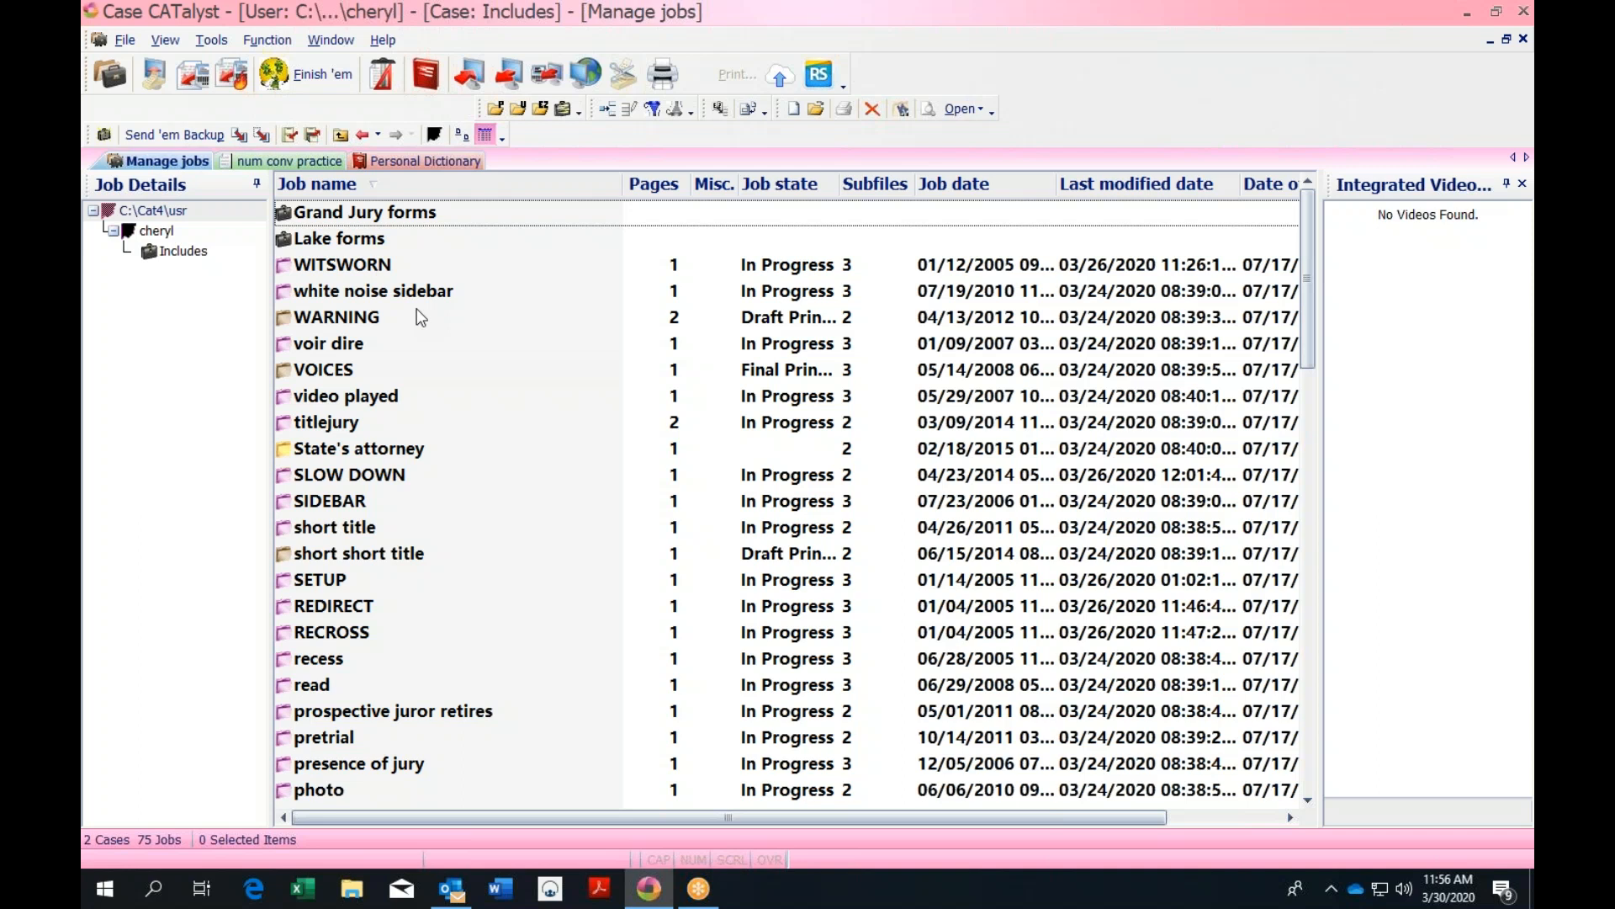
pyautogui.click(326, 610)
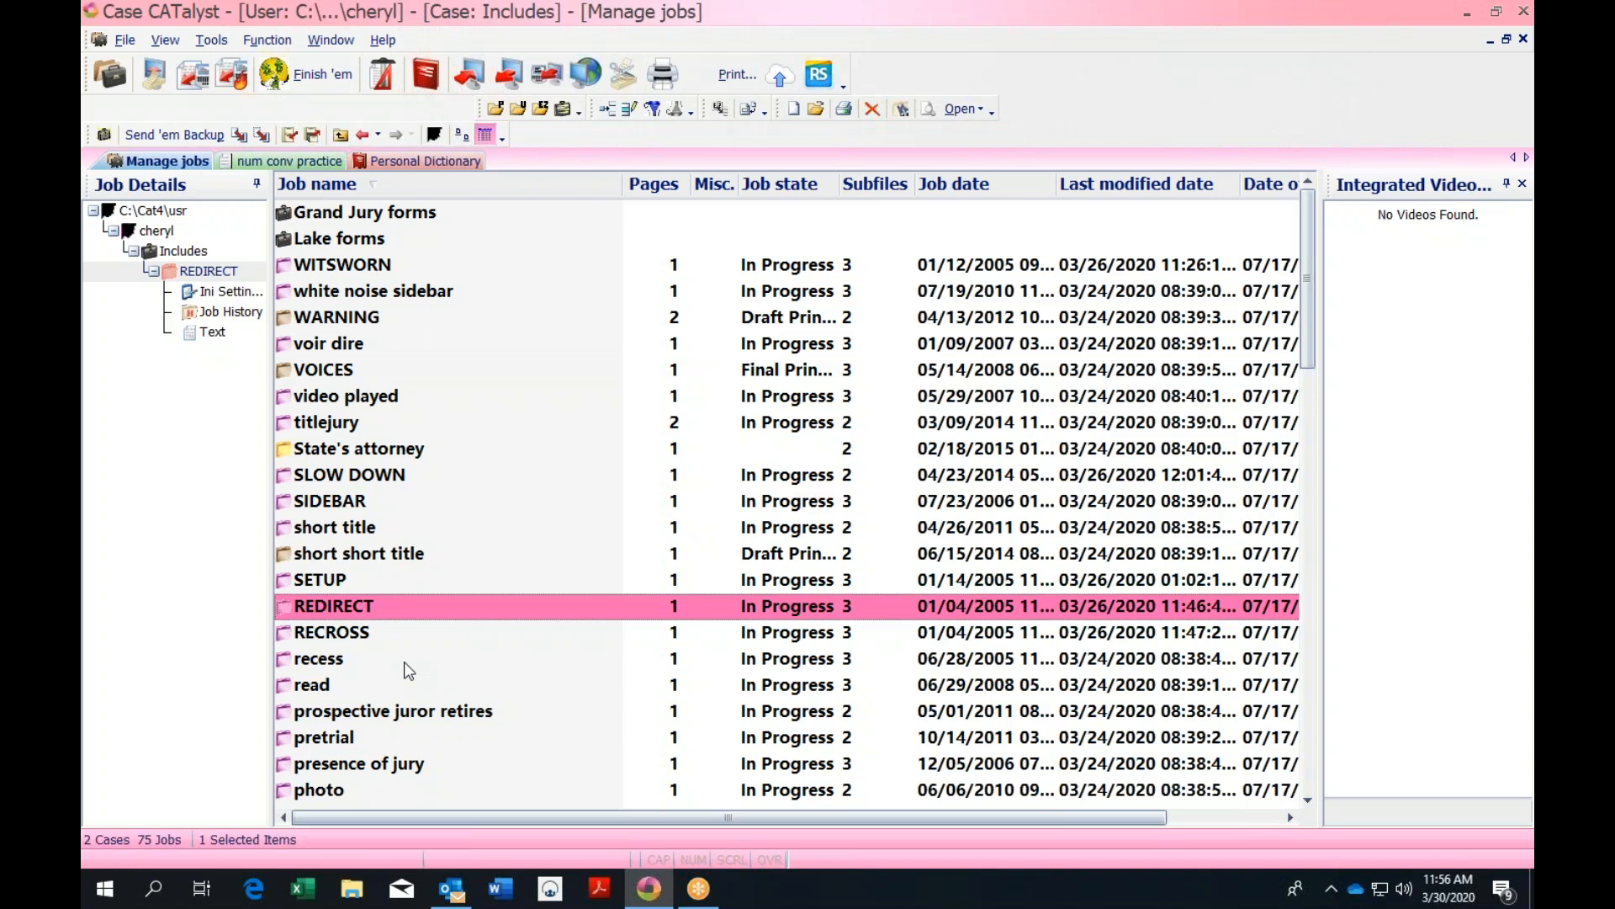
pyautogui.click(291, 161)
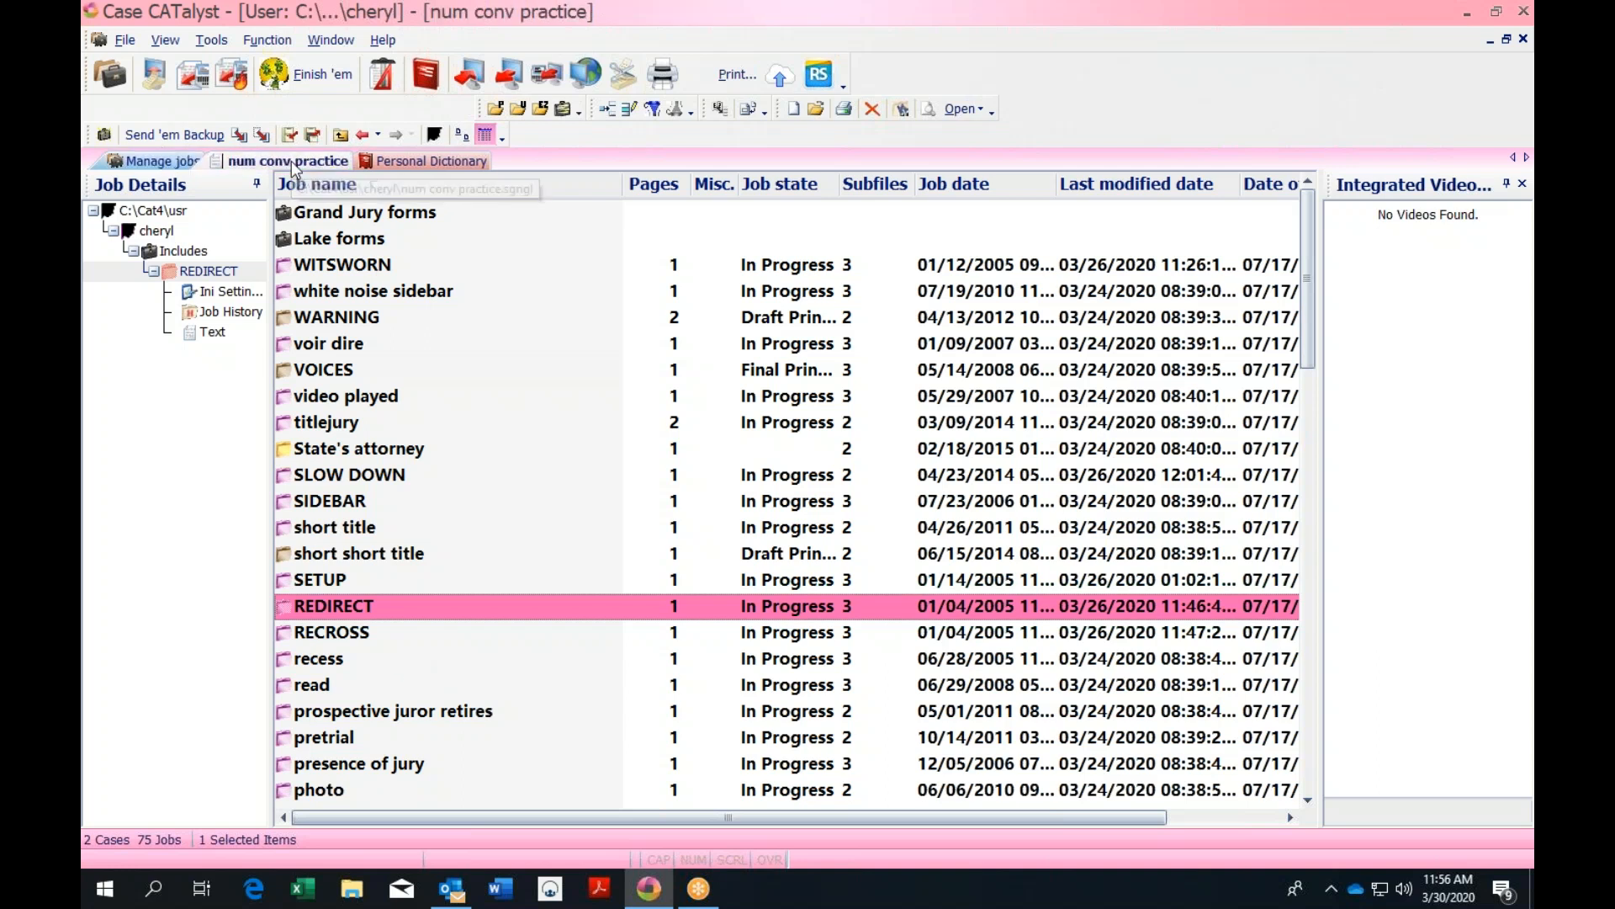
# Add CROSS EXAMINATION and DIRECT EXAMINATION lines below the warning, then stroke the slow-down brief
pyautogui.click(1120, 485)
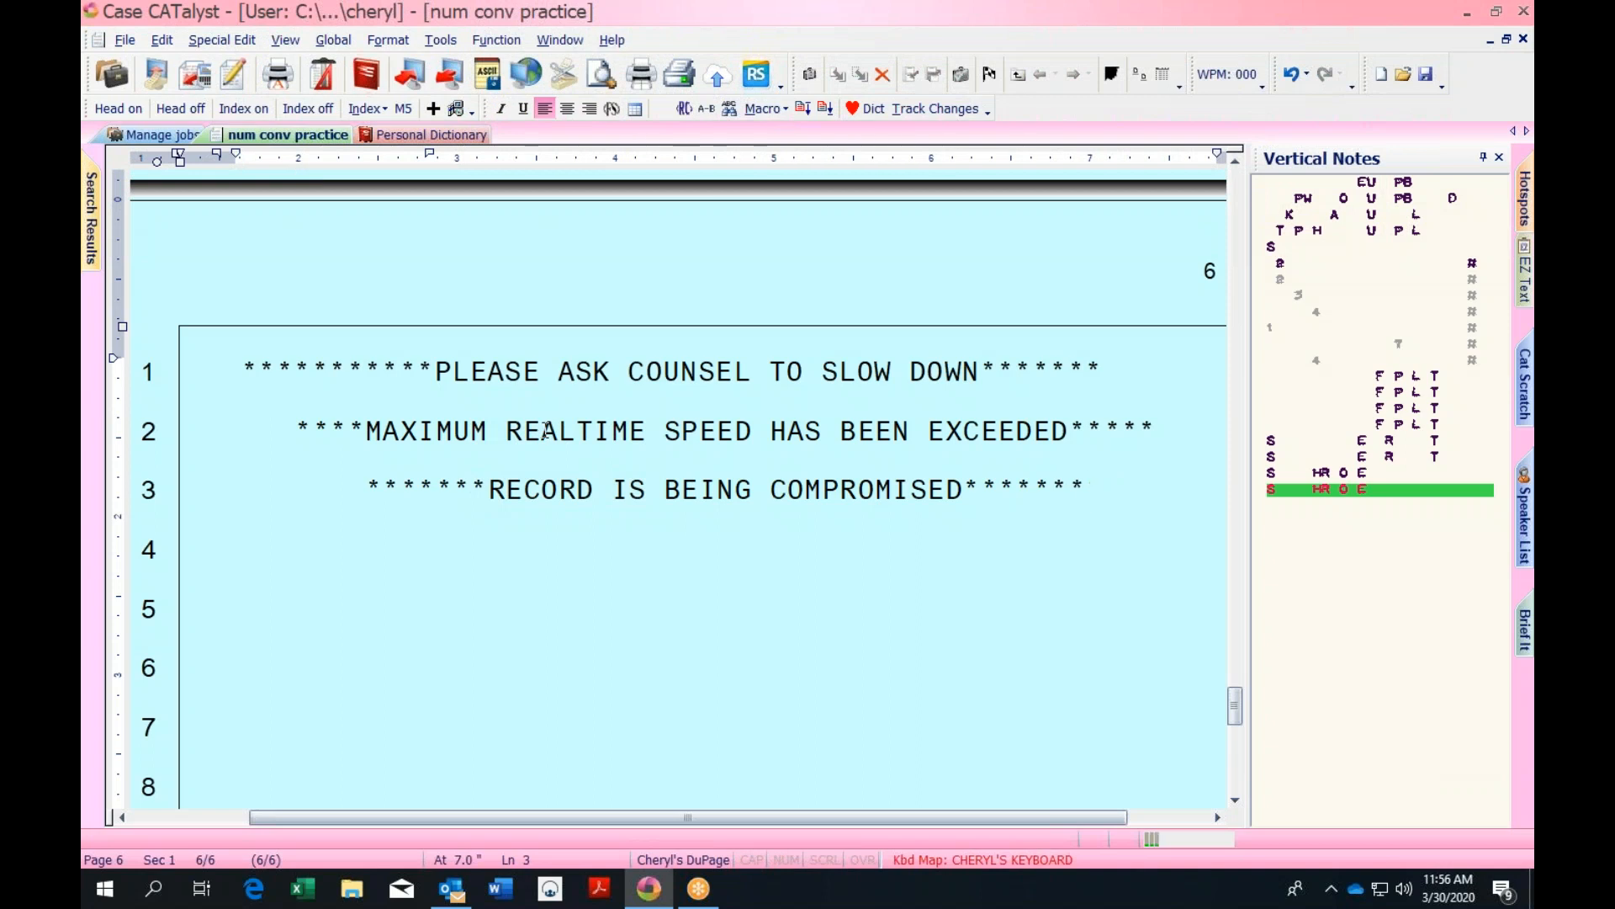
pyautogui.press('Return')
pyautogui.write('CrossCROSS EXAMINATION')
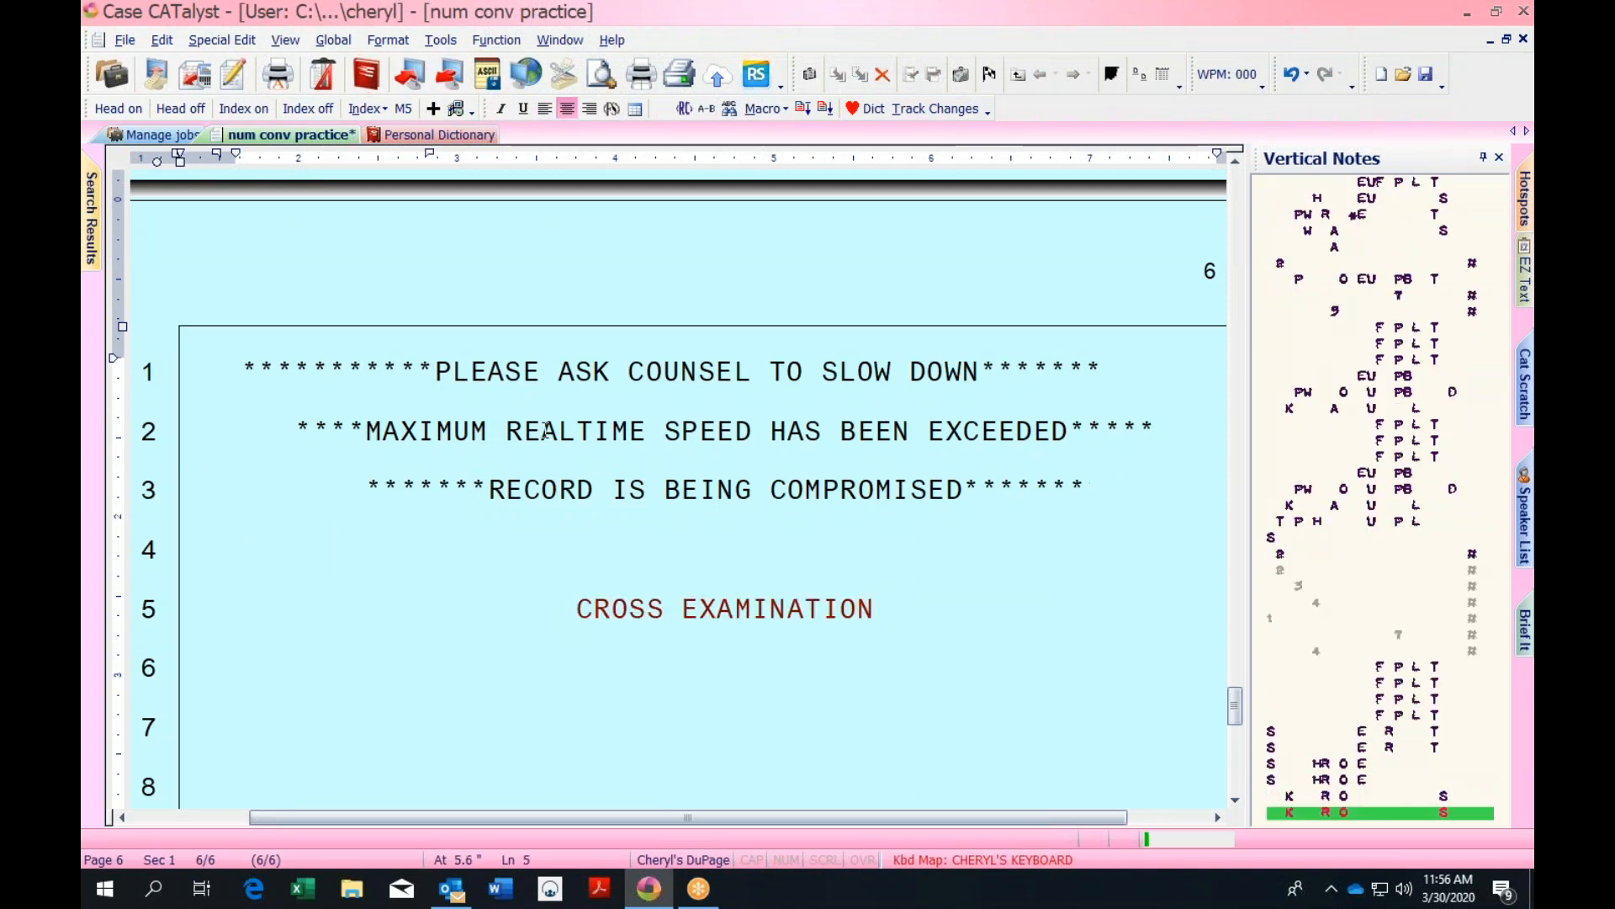
pyautogui.write(' direct.')
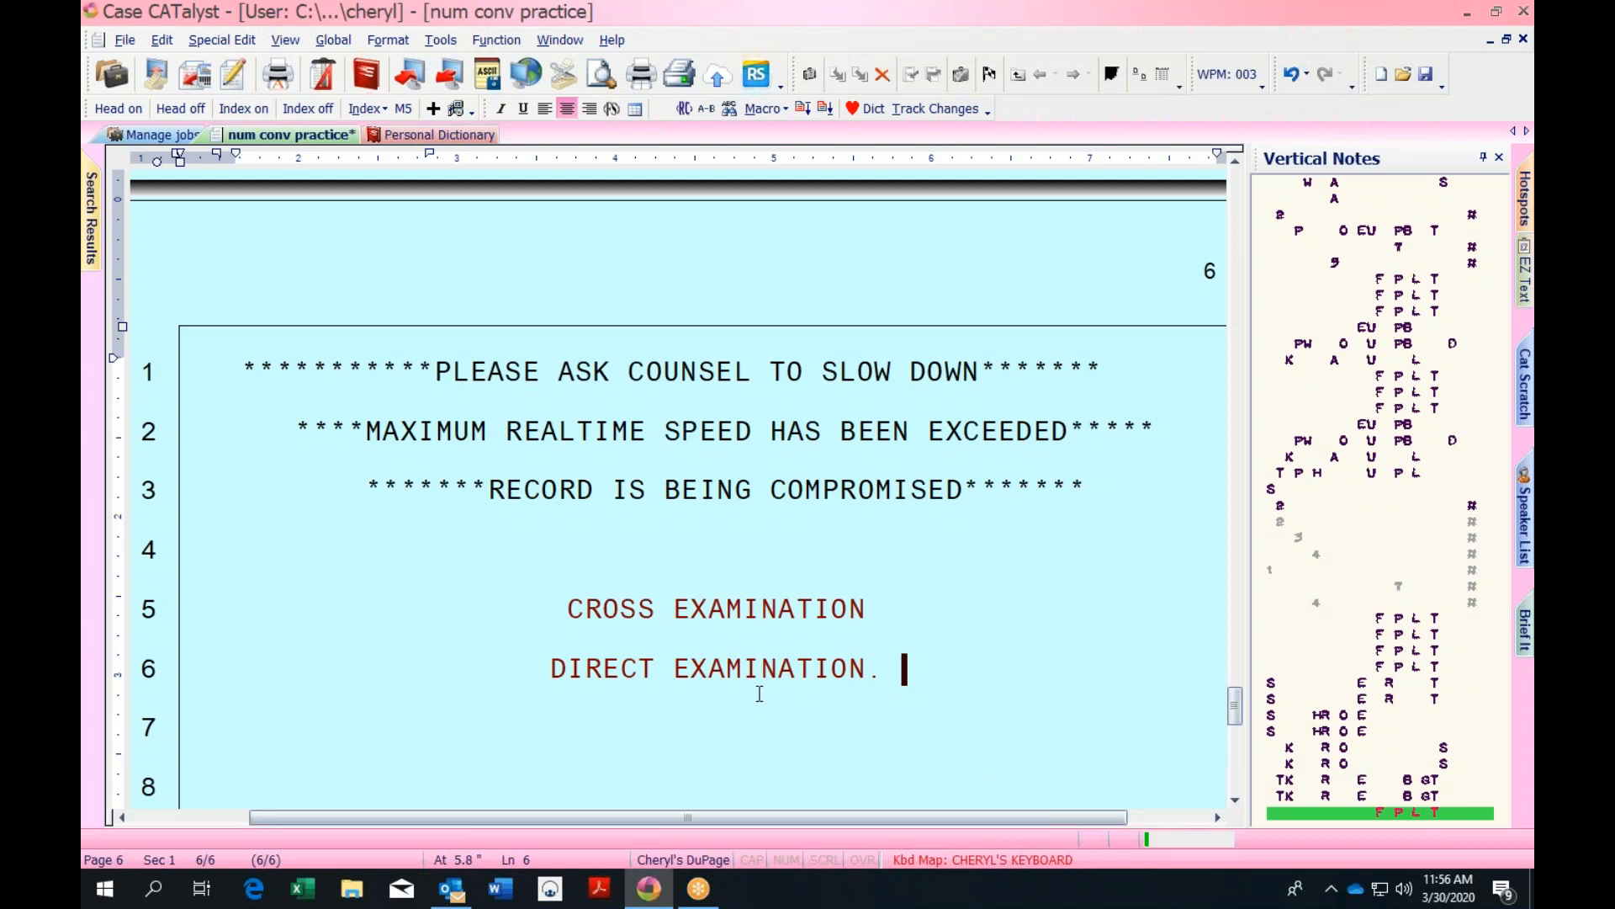
pyautogui.write('Slow')
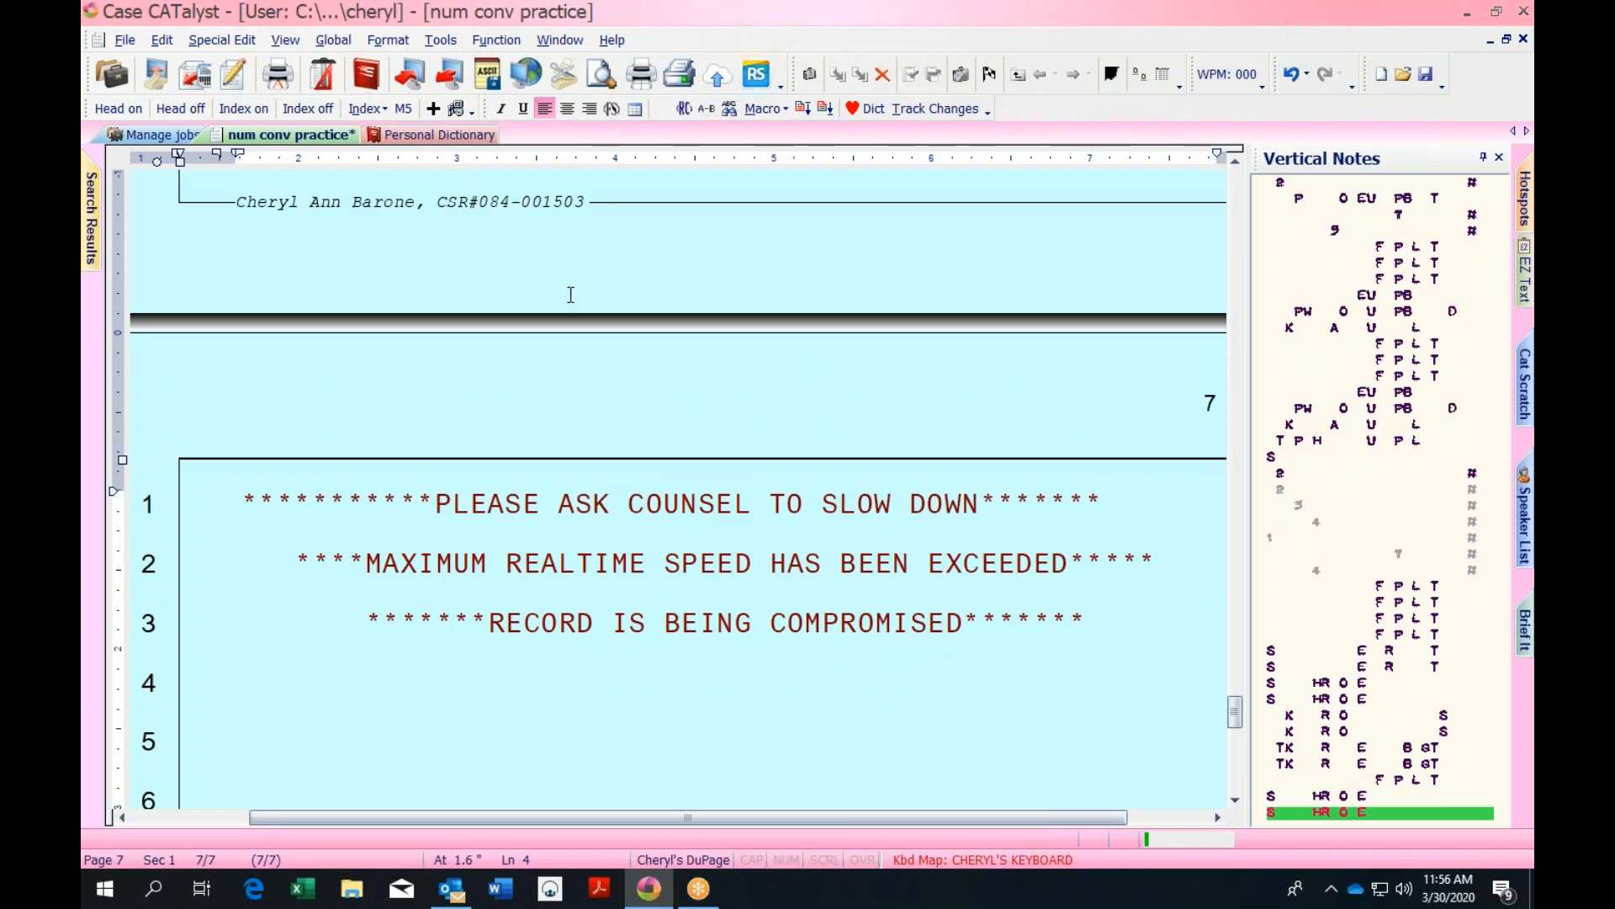
pyautogui.click(165, 135)
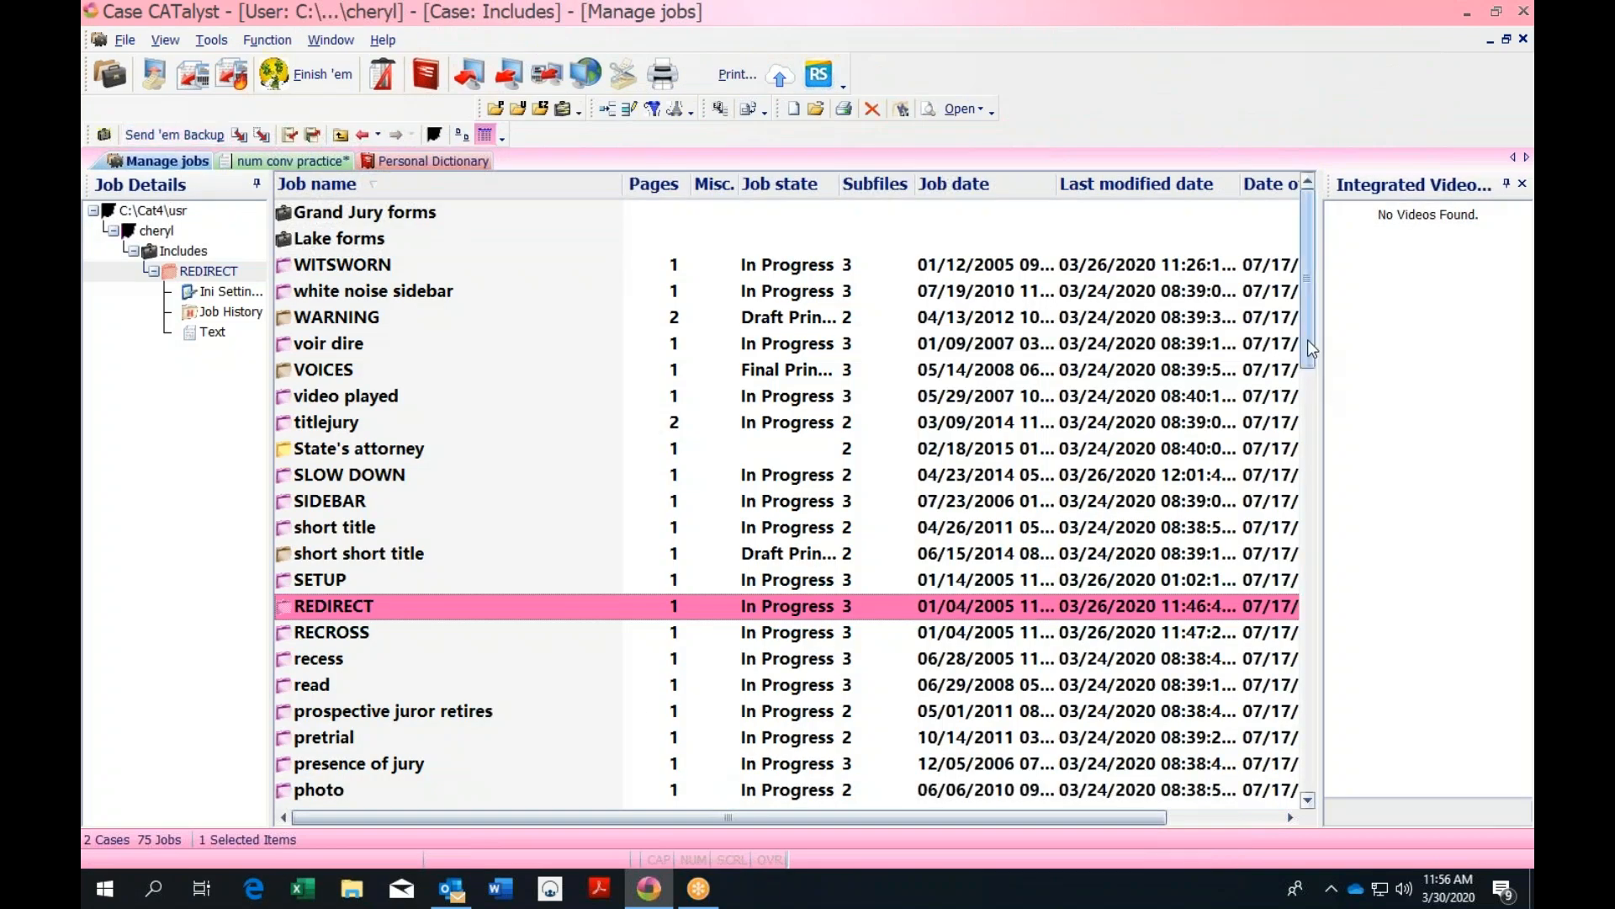
# Scroll the Includes job list to the top, go up to the cases, and return to num conv practice
pyautogui.scroll(-1, 1308, 341)
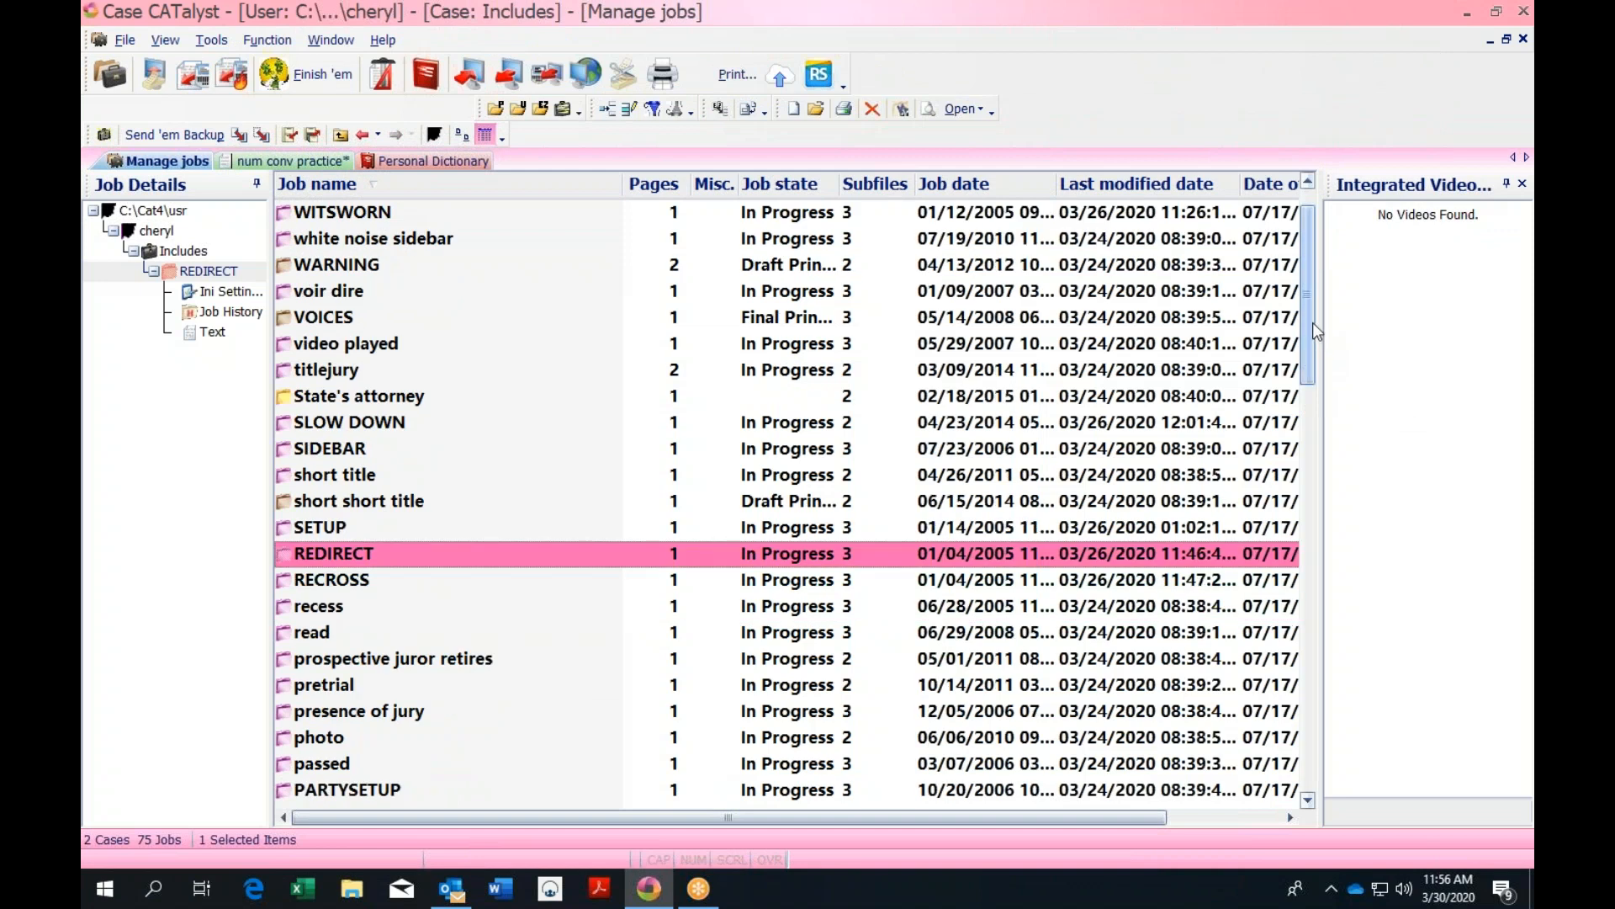
pyautogui.moveTo(1305, 251); pyautogui.dragTo(1309, 231)
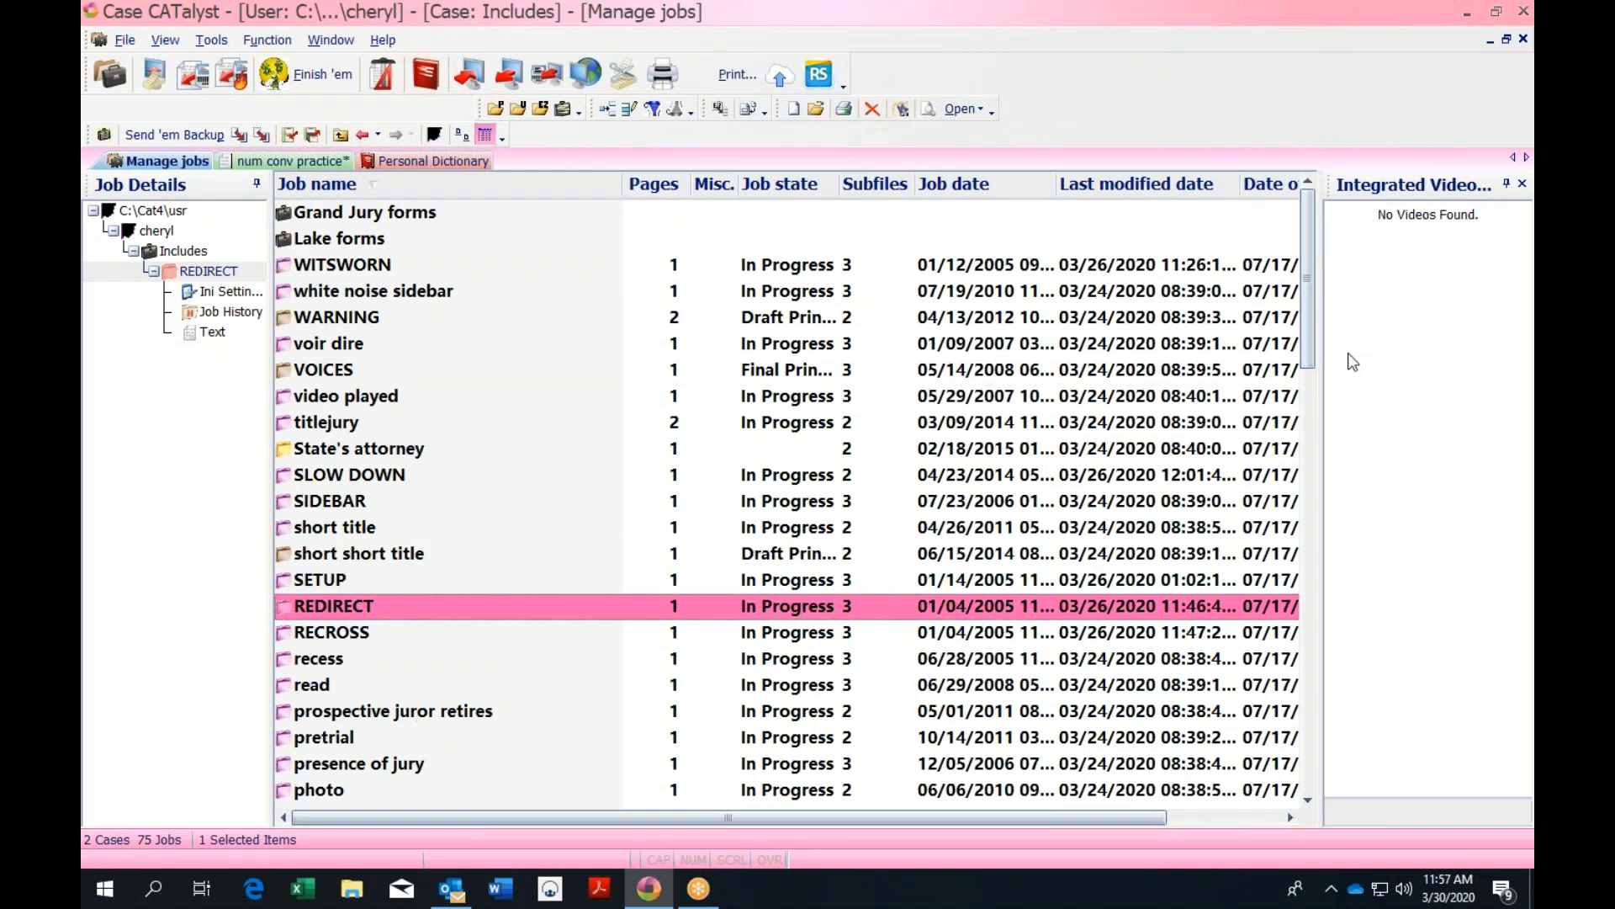
pyautogui.moveTo(1313, 335); pyautogui.dragTo(1382, 722)
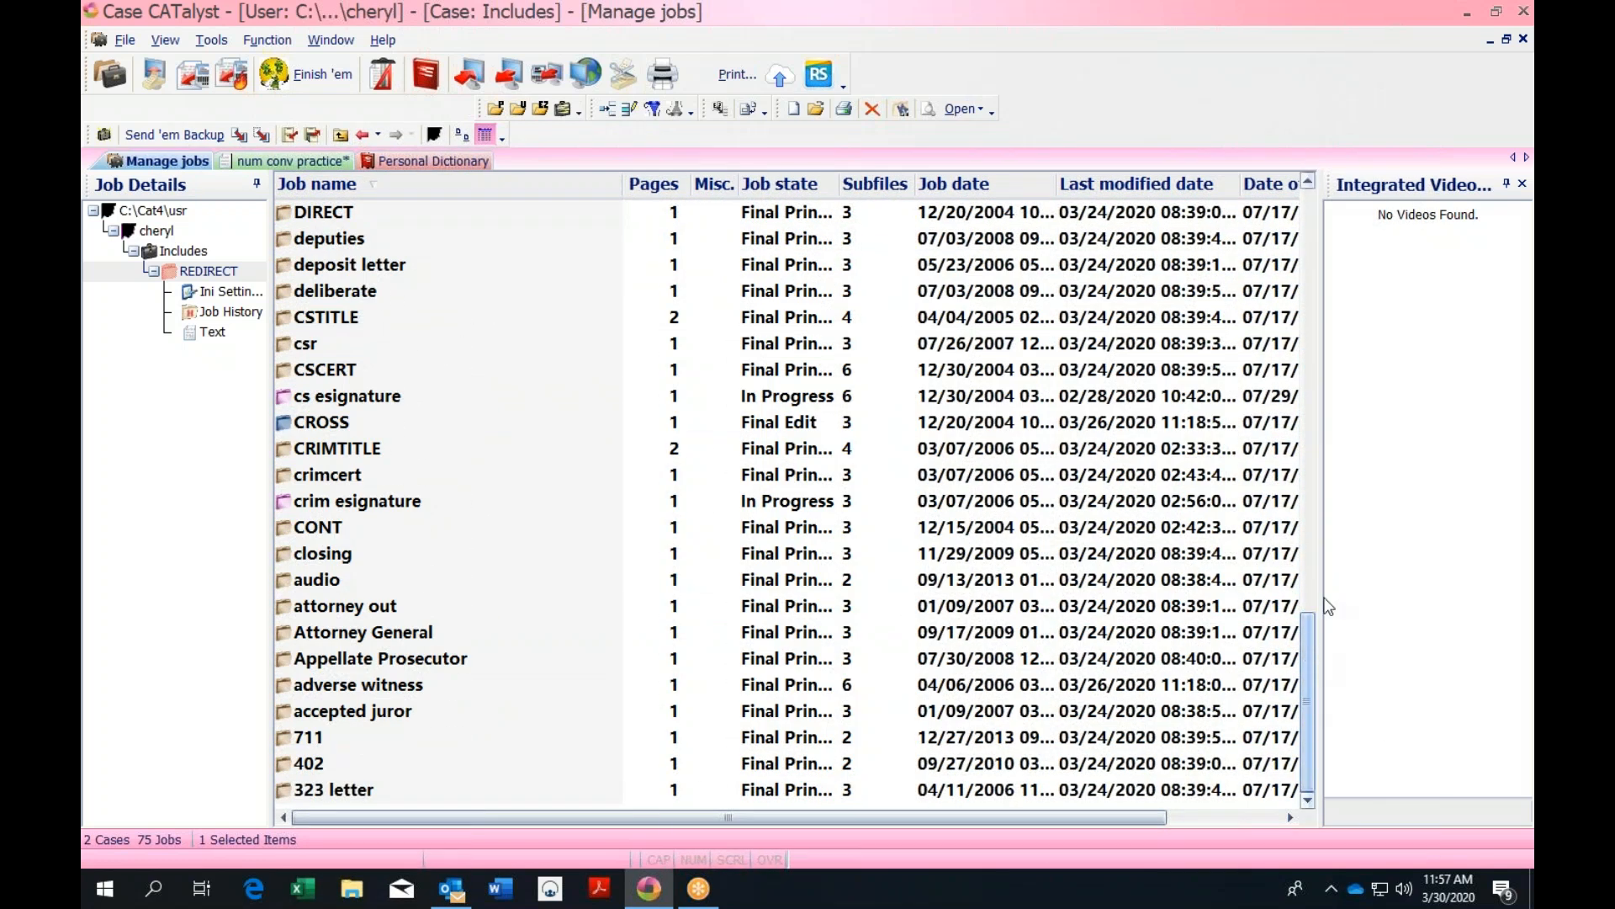
pyautogui.click(1310, 182)
pyautogui.click(1309, 182)
pyautogui.click(1310, 182)
pyautogui.click(1309, 182)
pyautogui.click(1309, 183)
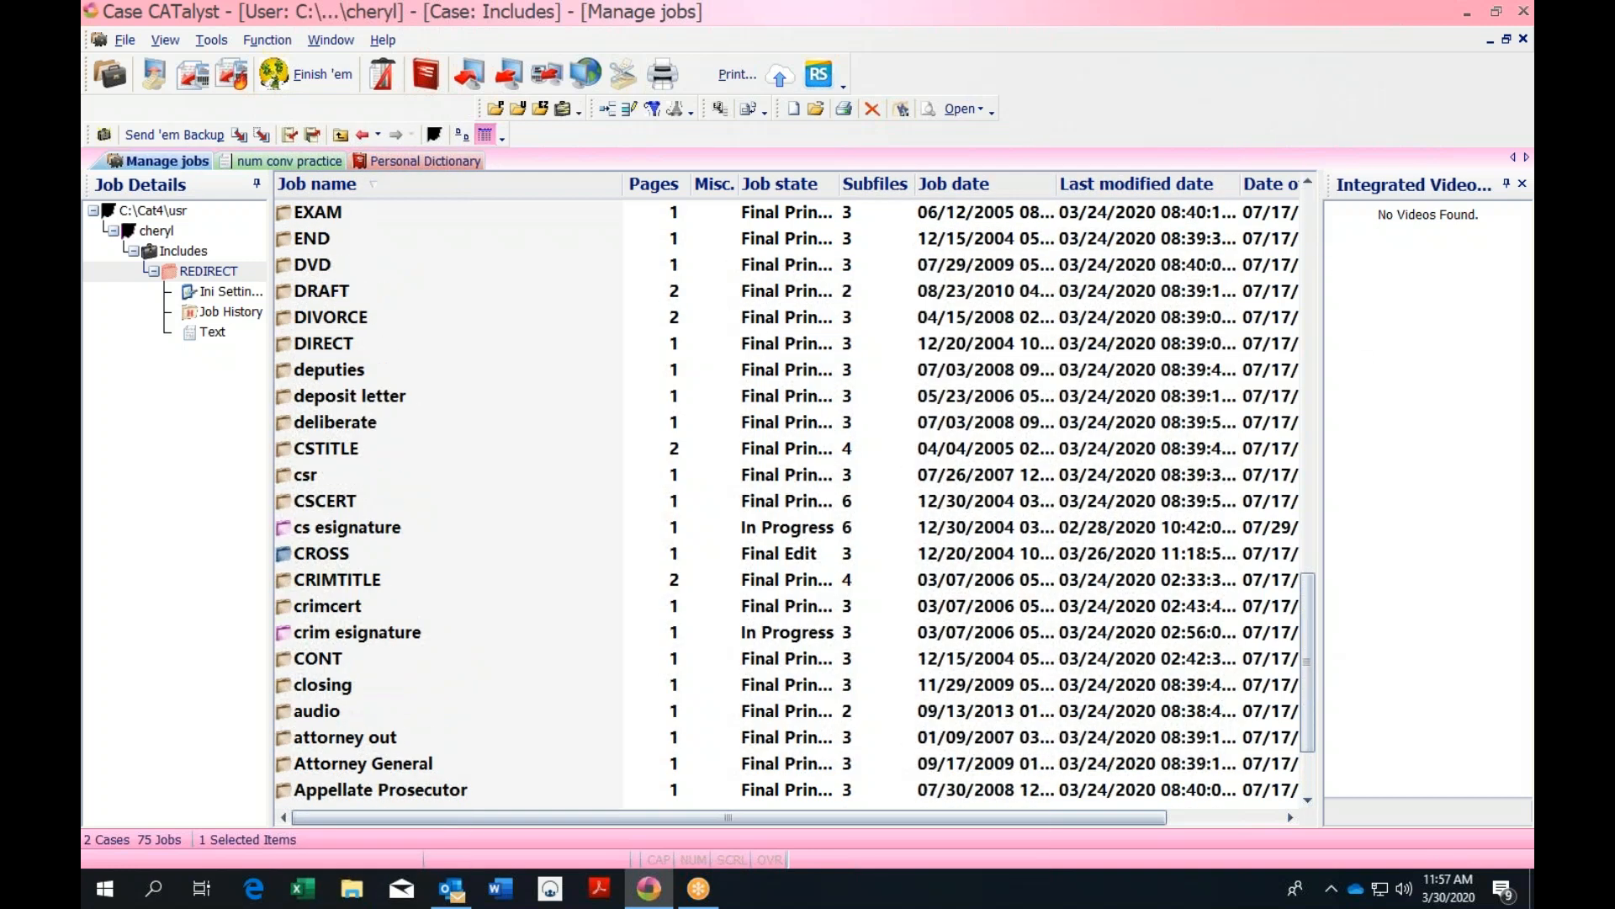
pyautogui.click(1309, 183)
pyautogui.click(1310, 183)
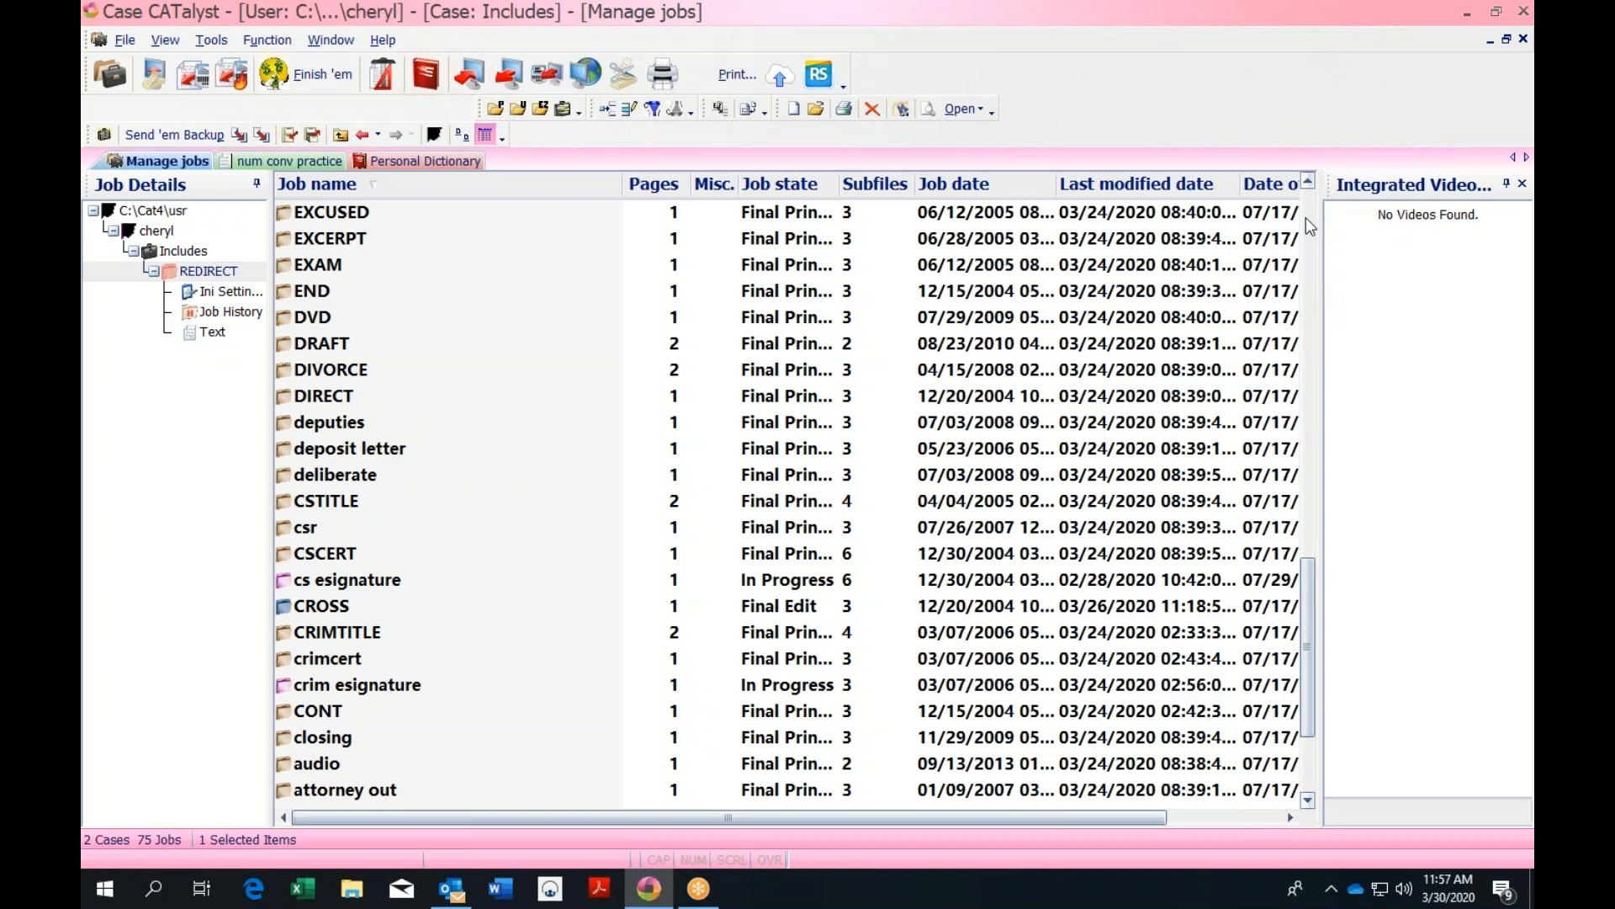
pyautogui.moveTo(1310, 570); pyautogui.dragTo(1310, 204)
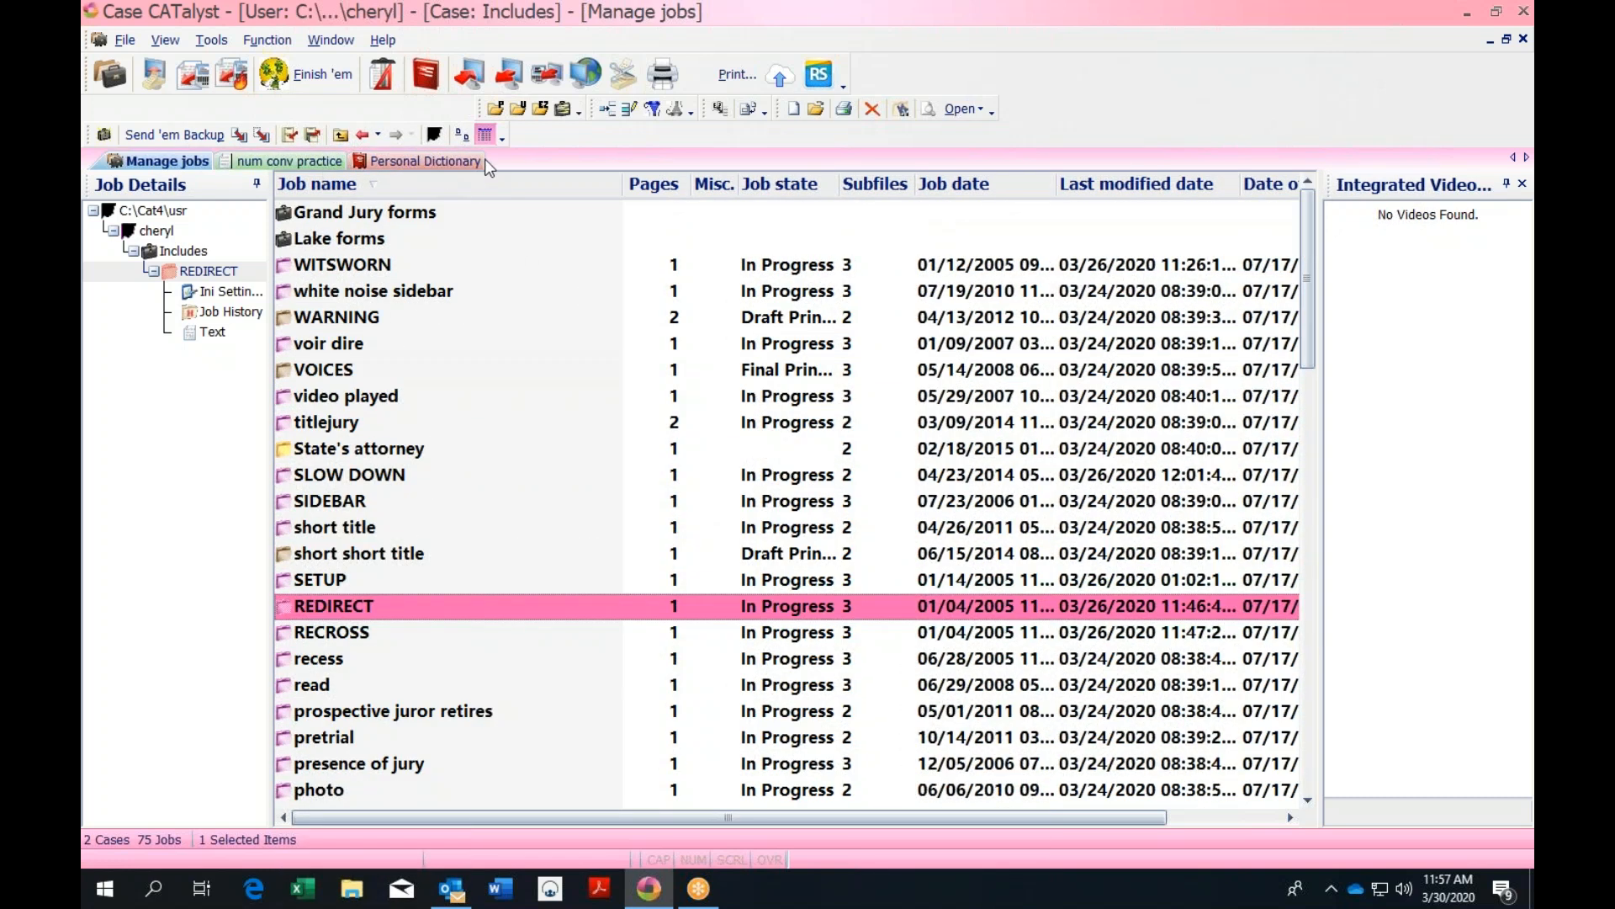
pyautogui.click(340, 135)
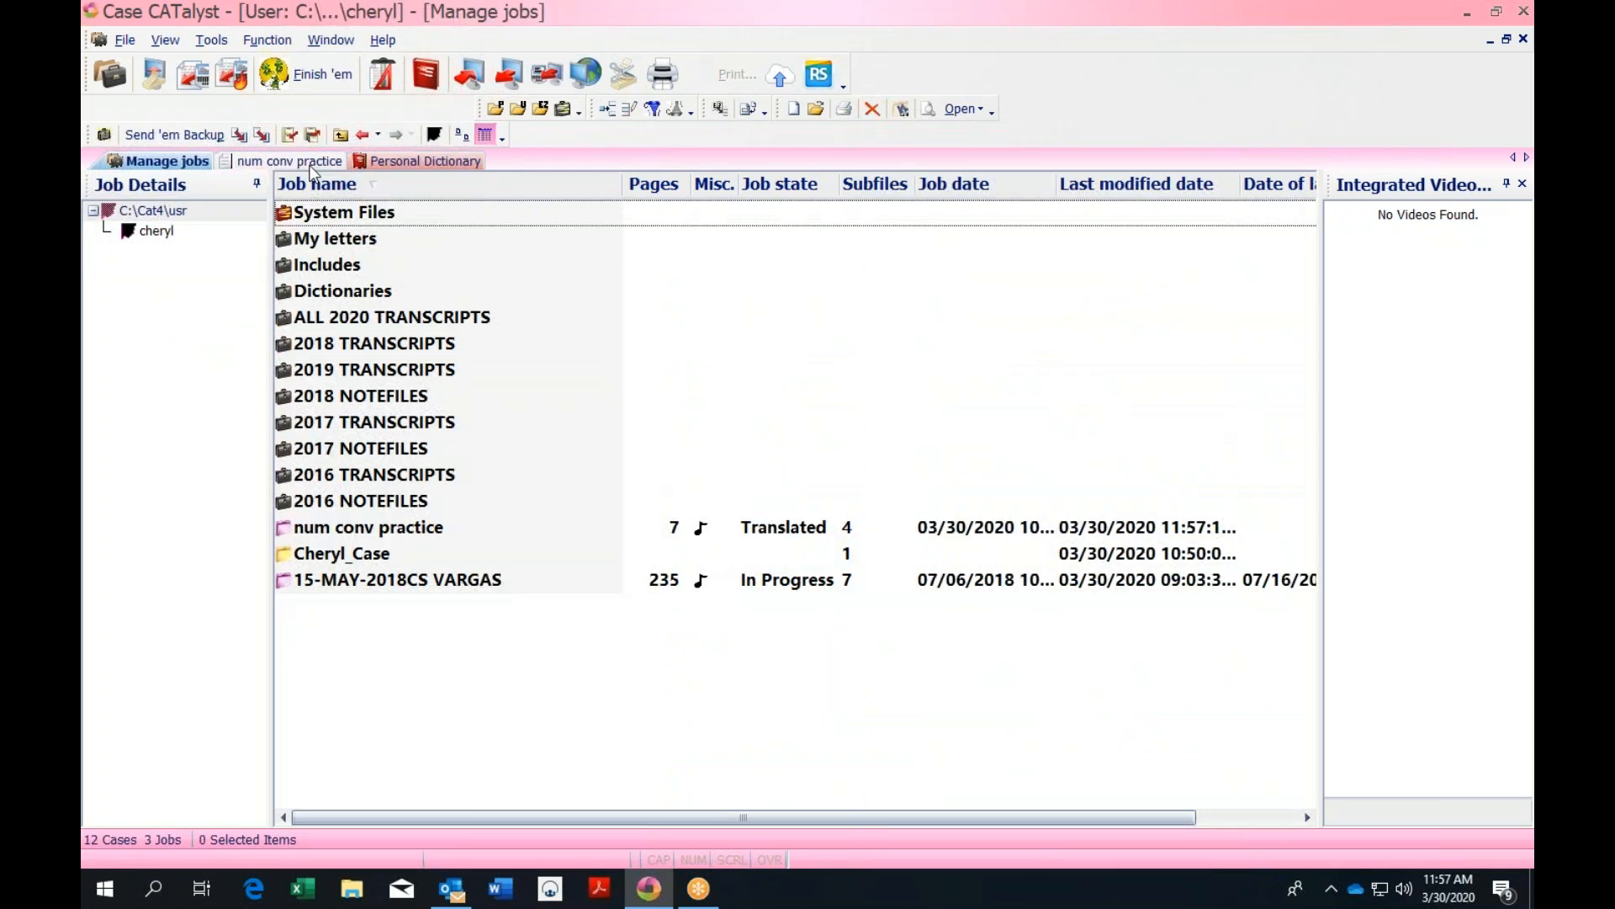
pyautogui.click(311, 164)
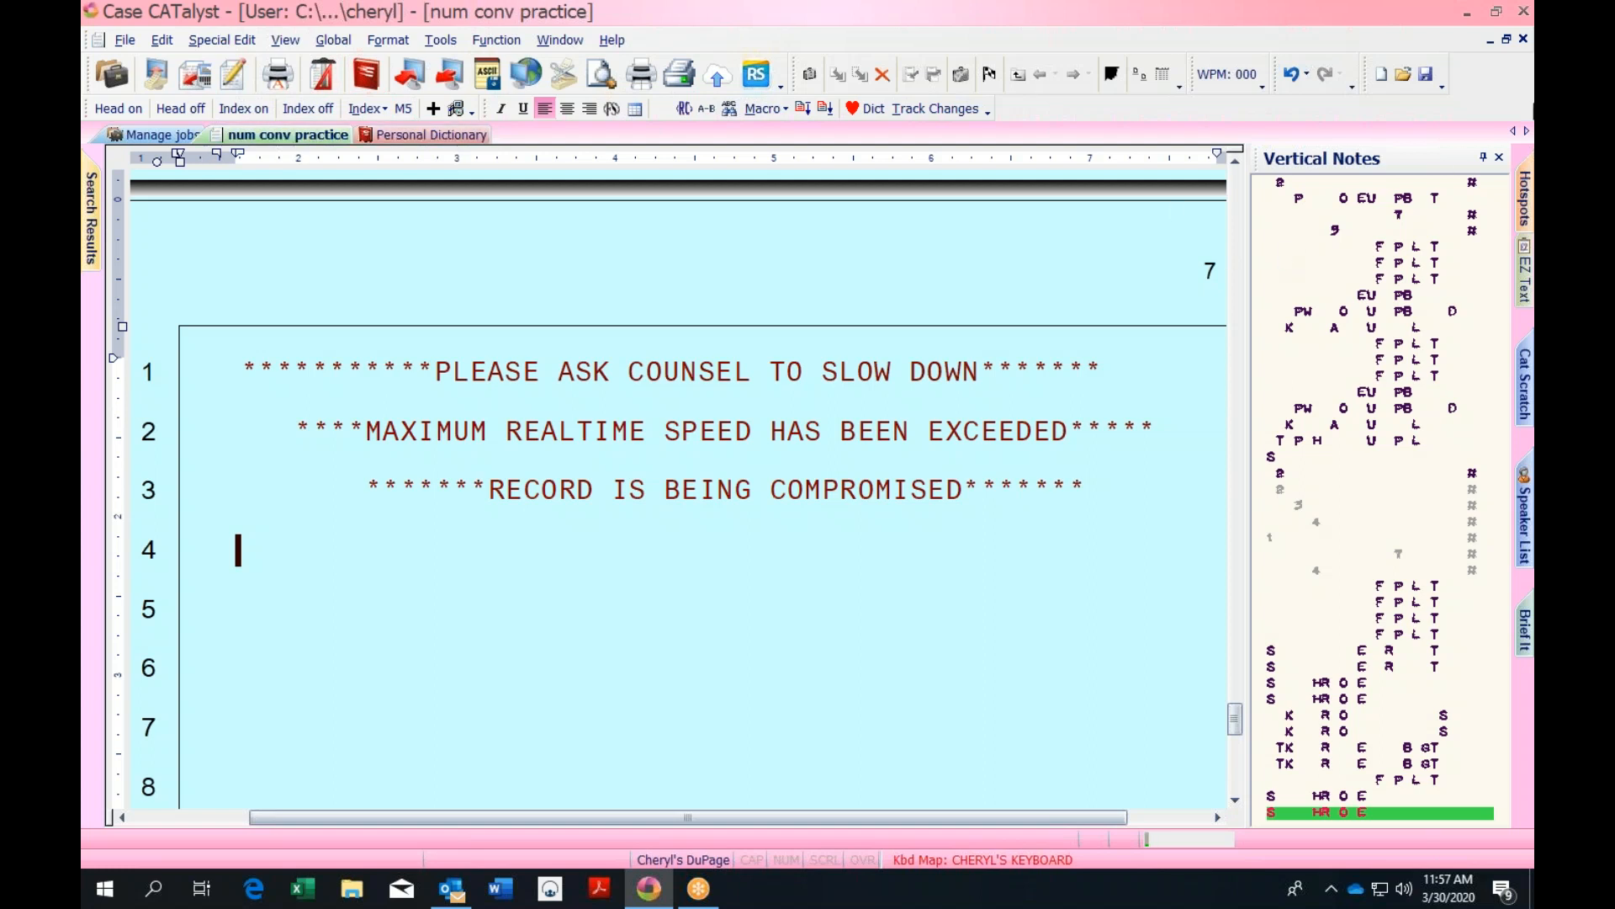
# Close num conv practice saving its history, then select the DuPage layout in System Files > Layouts
pyautogui.click(1524, 40)
pyautogui.click(671, 522)
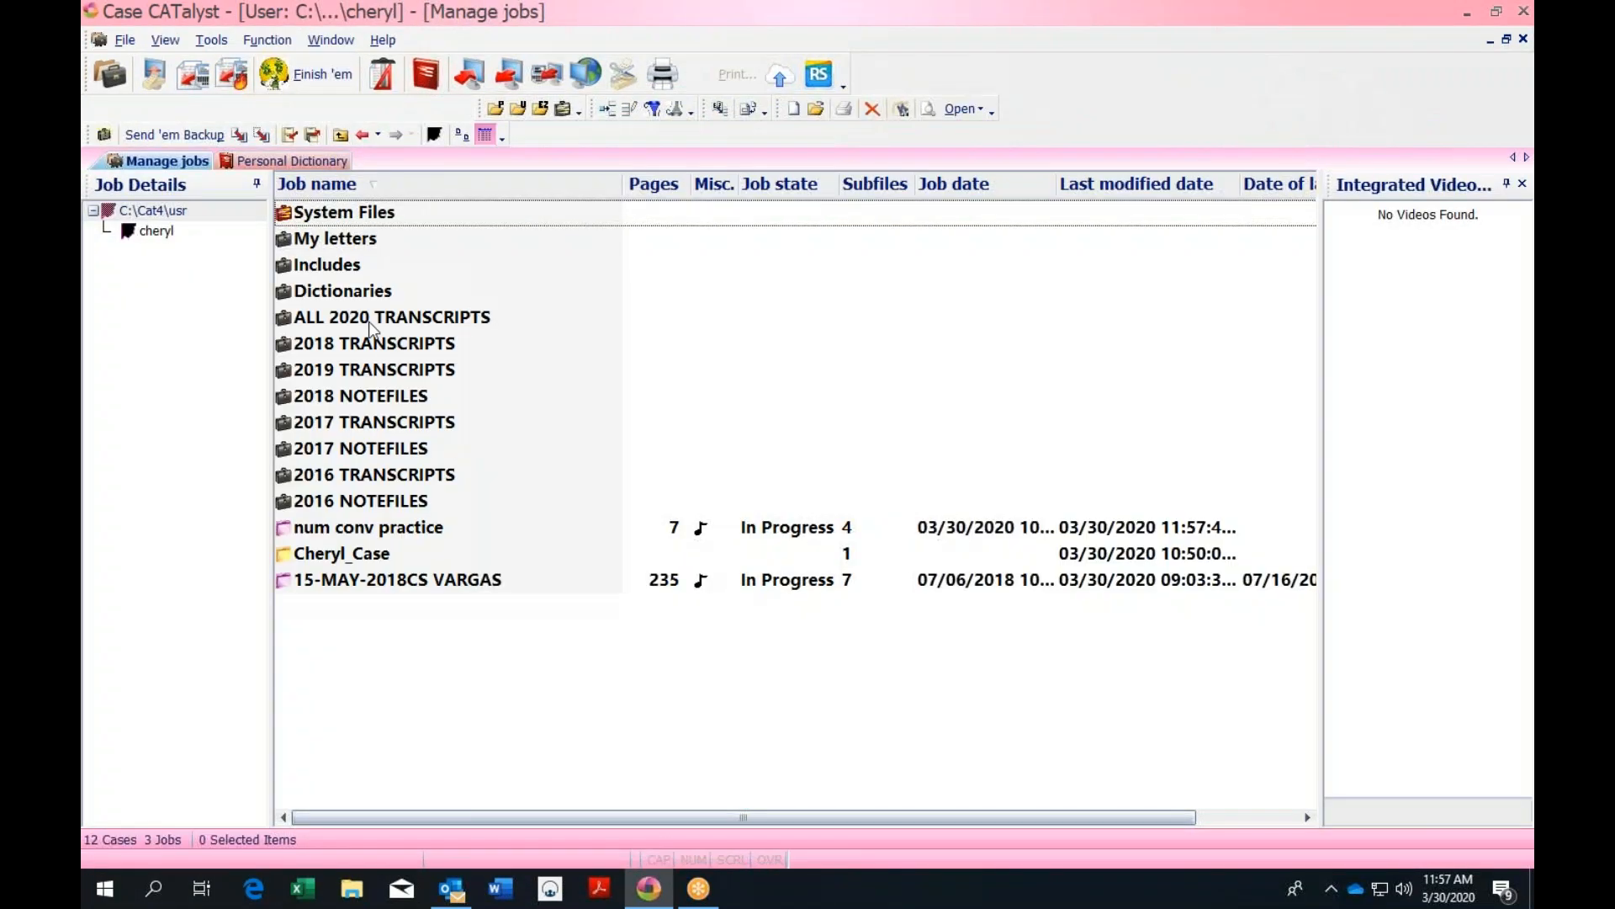
pyautogui.click(368, 217)
pyautogui.doubleClick(367, 217)
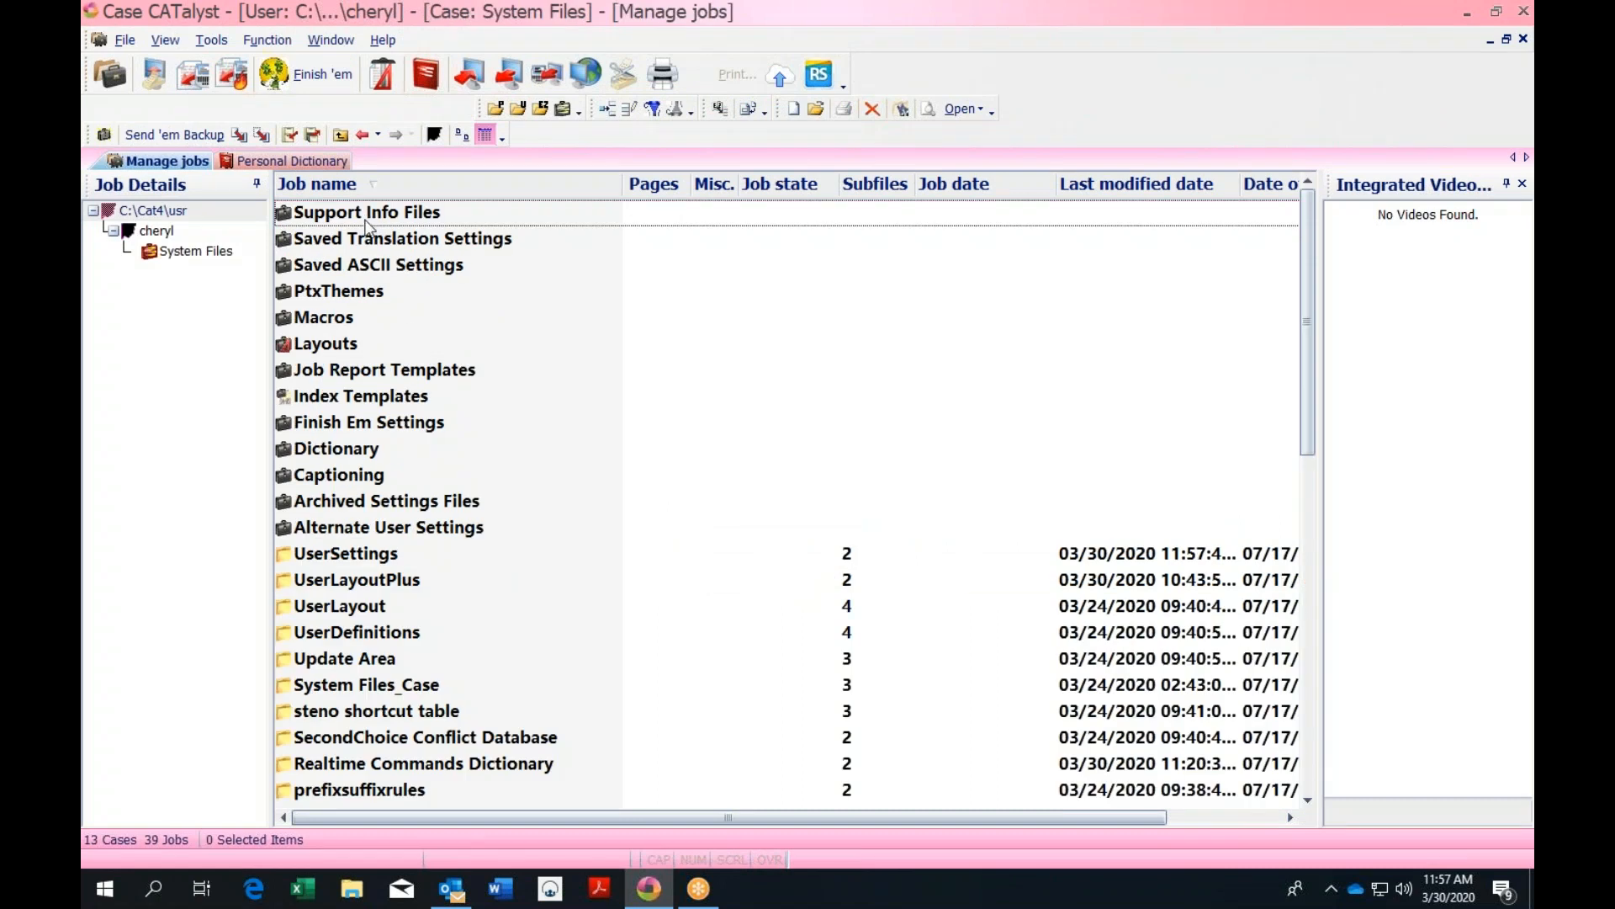
pyautogui.doubleClick(344, 345)
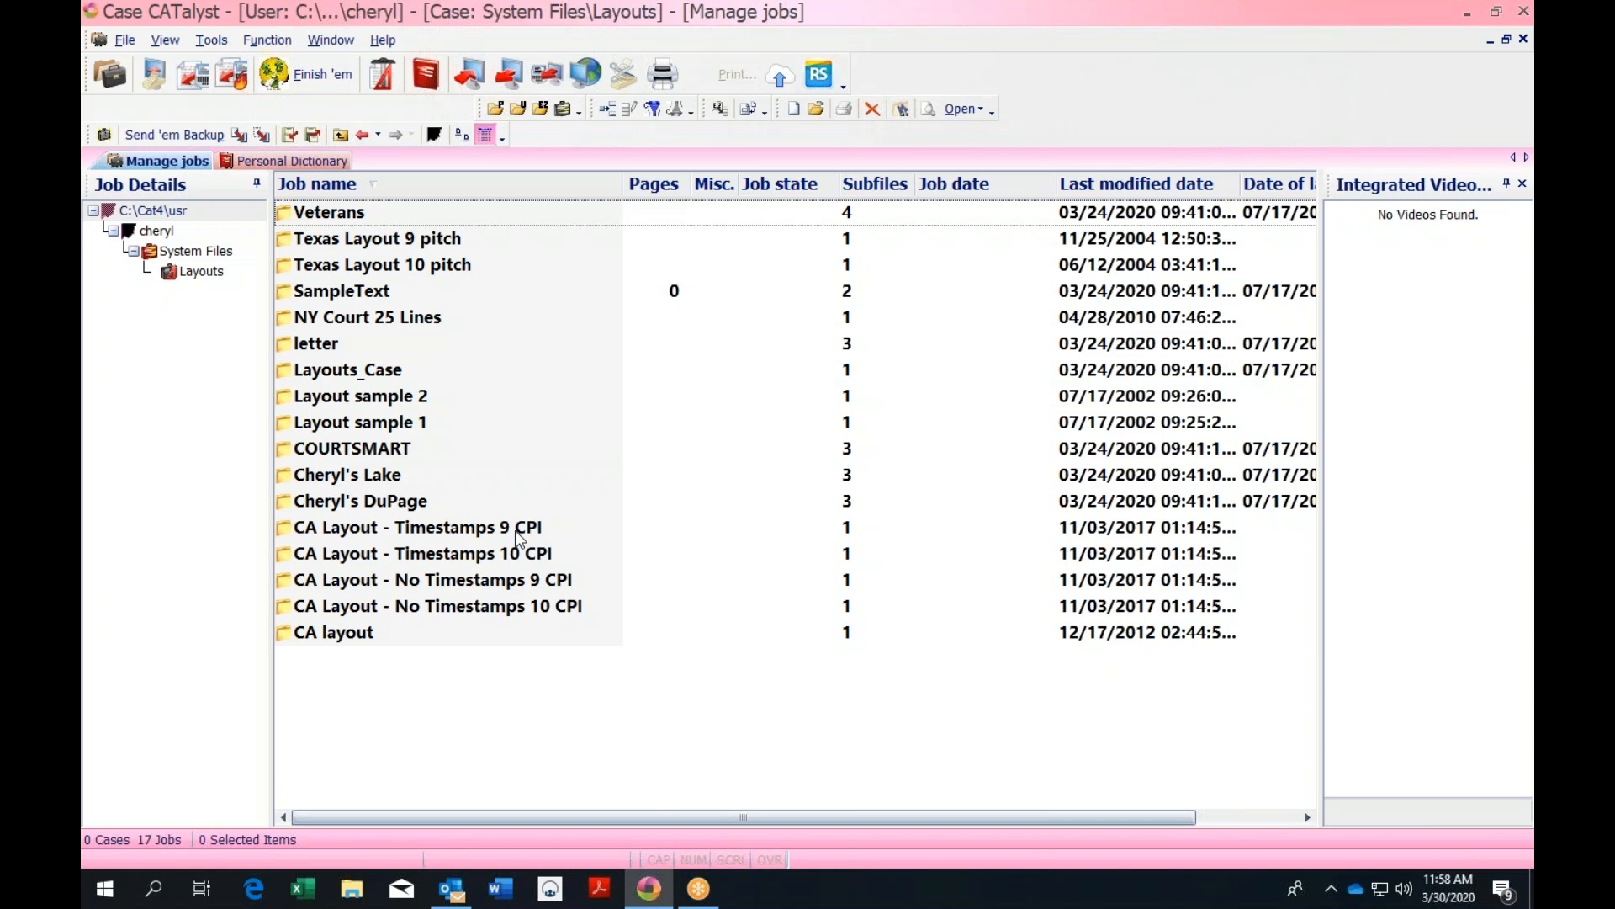
pyautogui.click(398, 504)
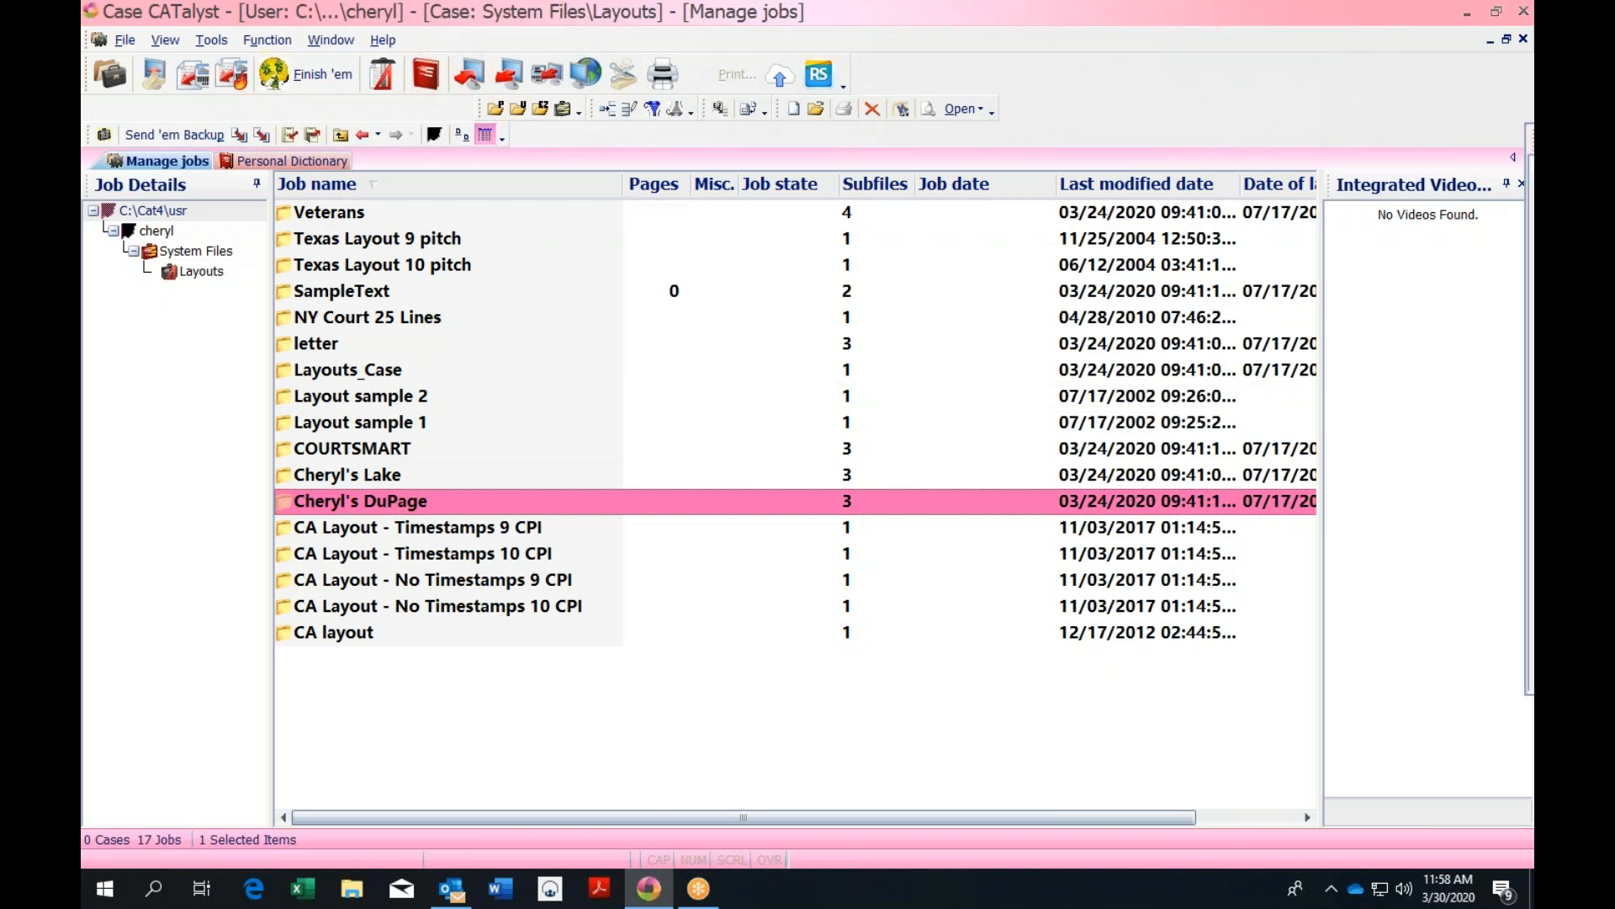
pyautogui.doubleClick(412, 503)
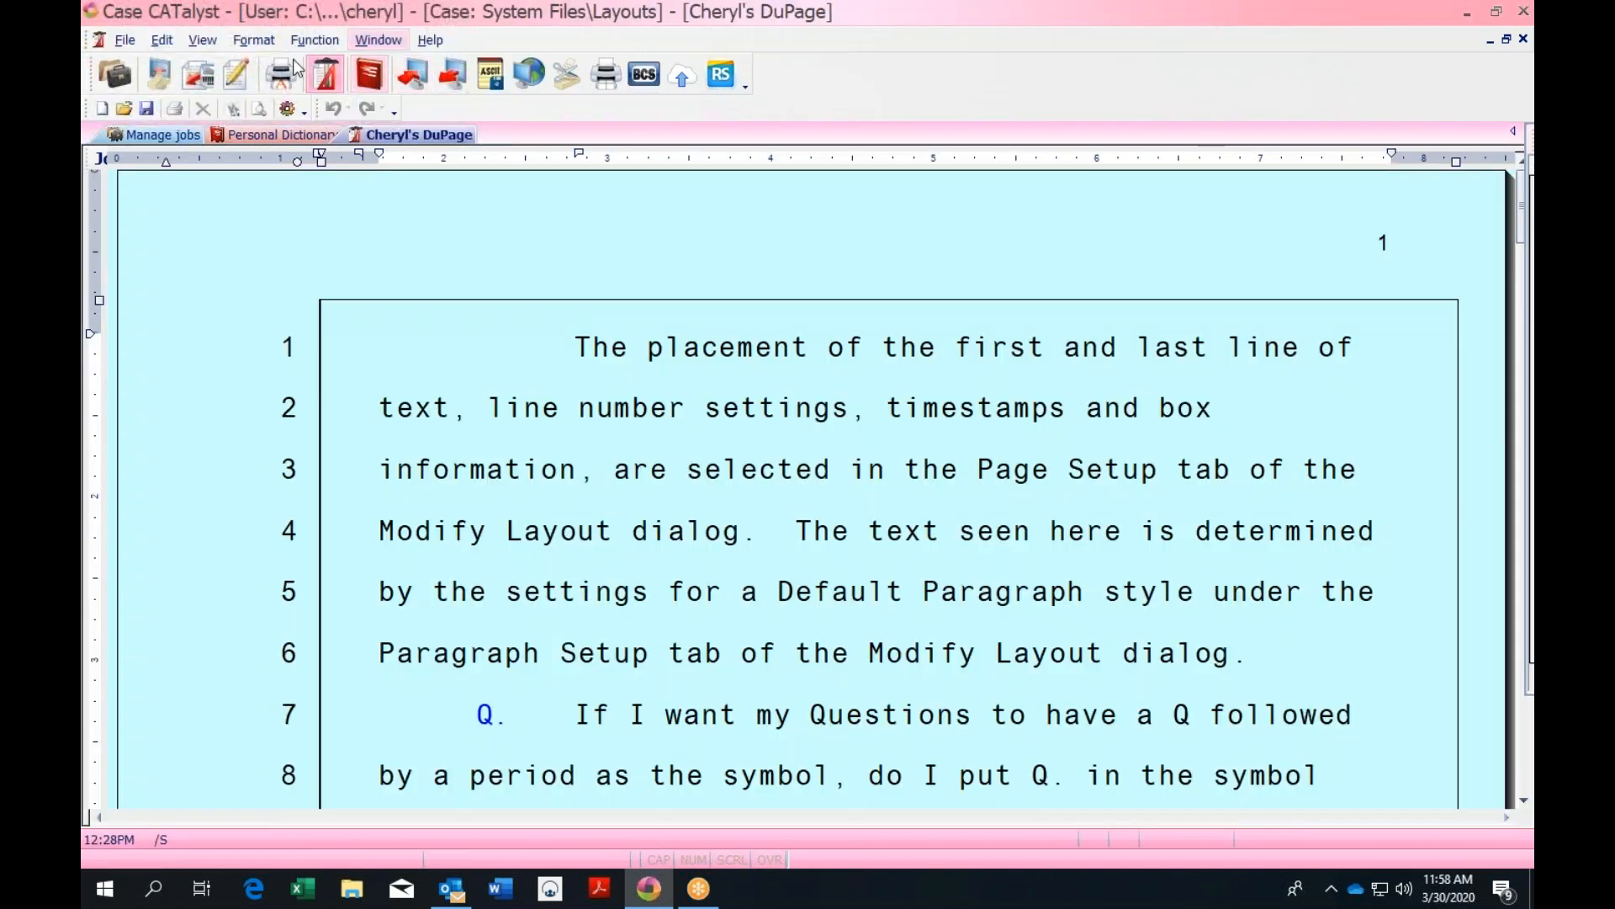
pyautogui.click(253, 42)
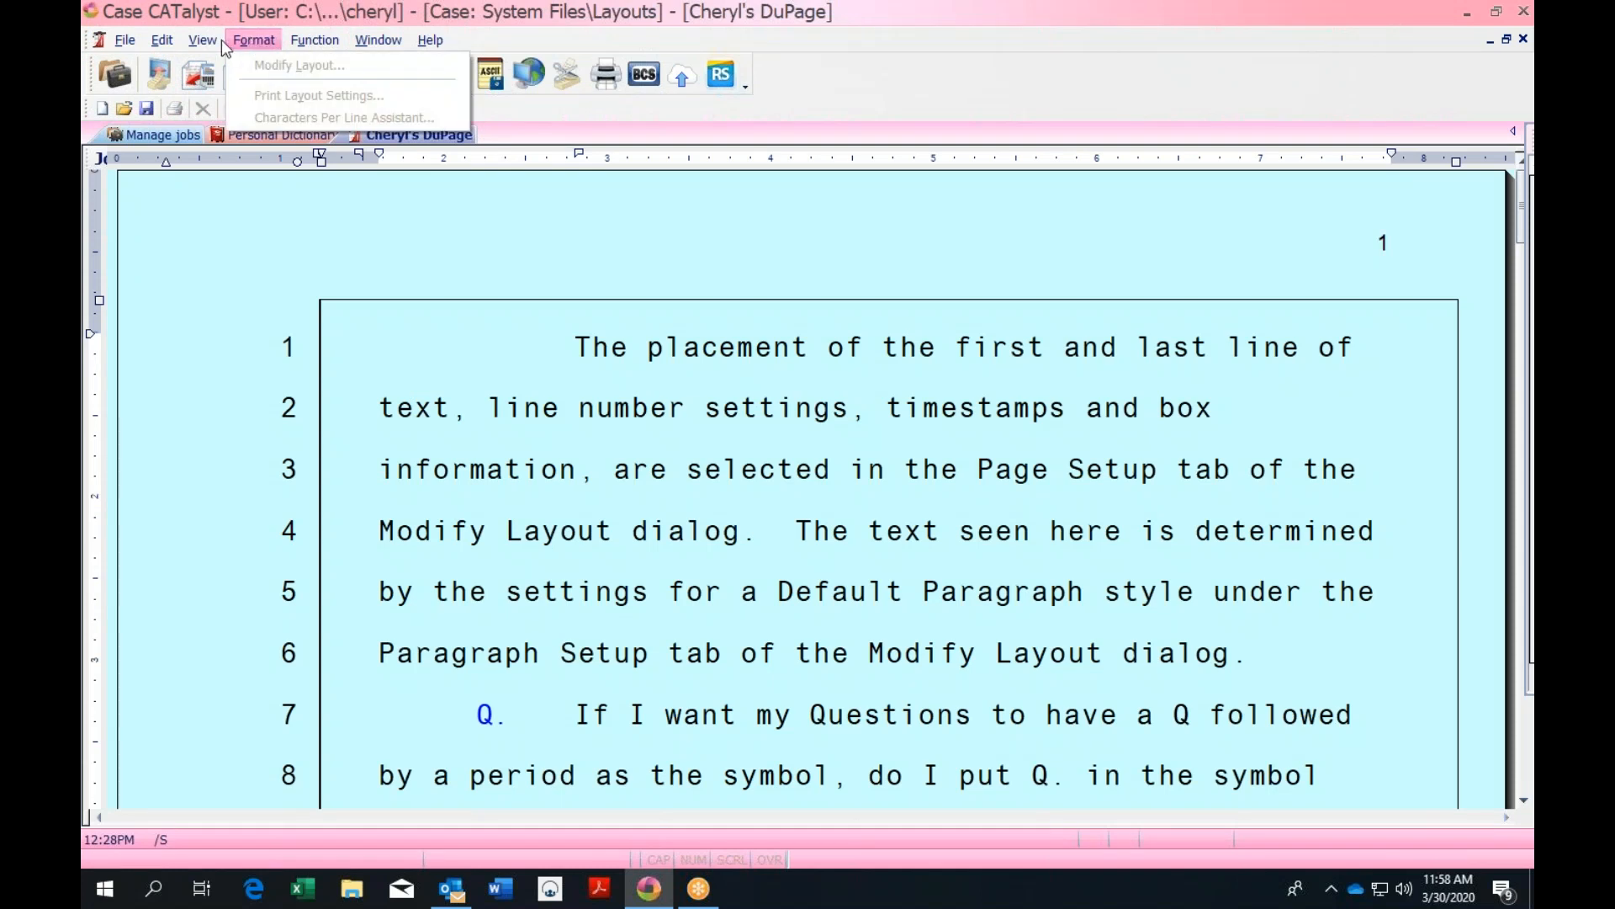
pyautogui.click(678, 430)
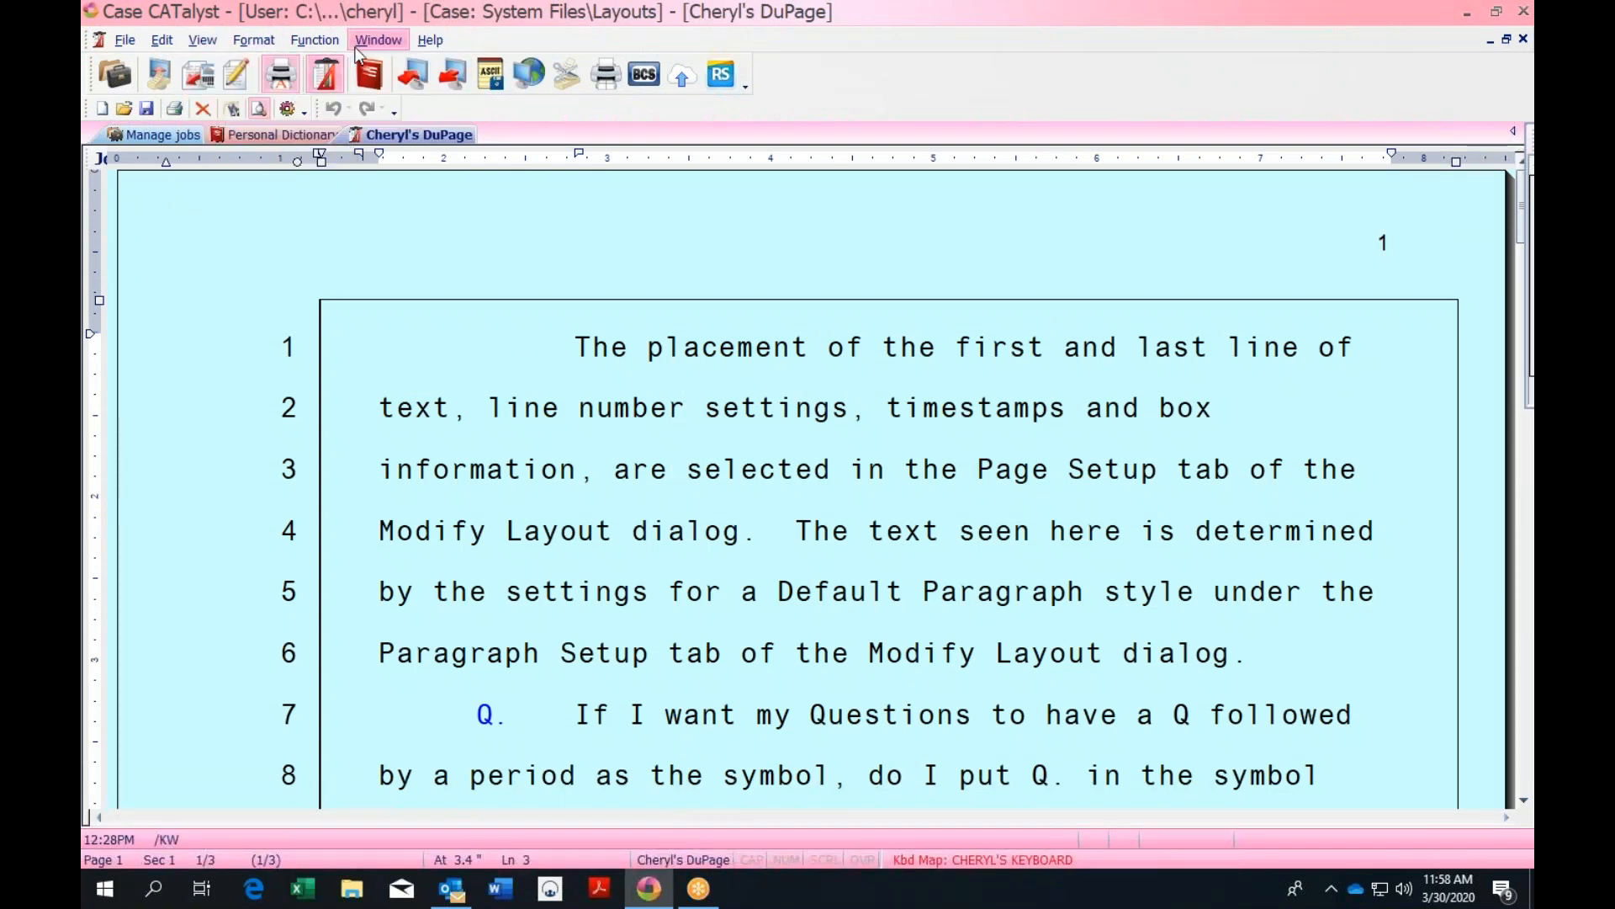
pyautogui.click(474, 409)
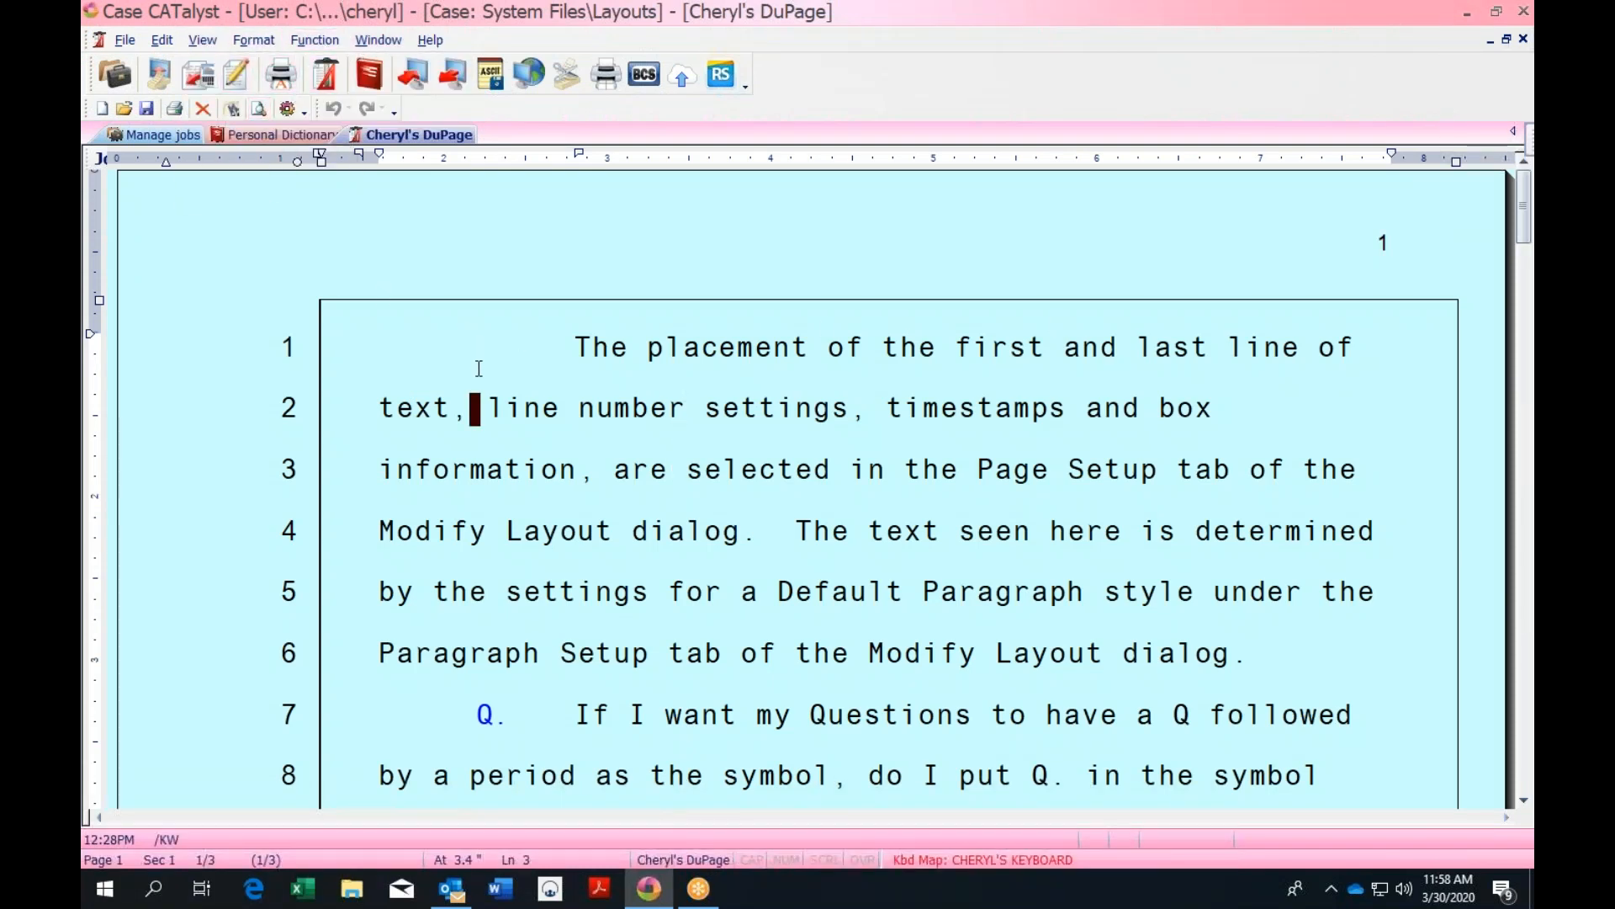
pyautogui.click(261, 41)
pyautogui.click(296, 65)
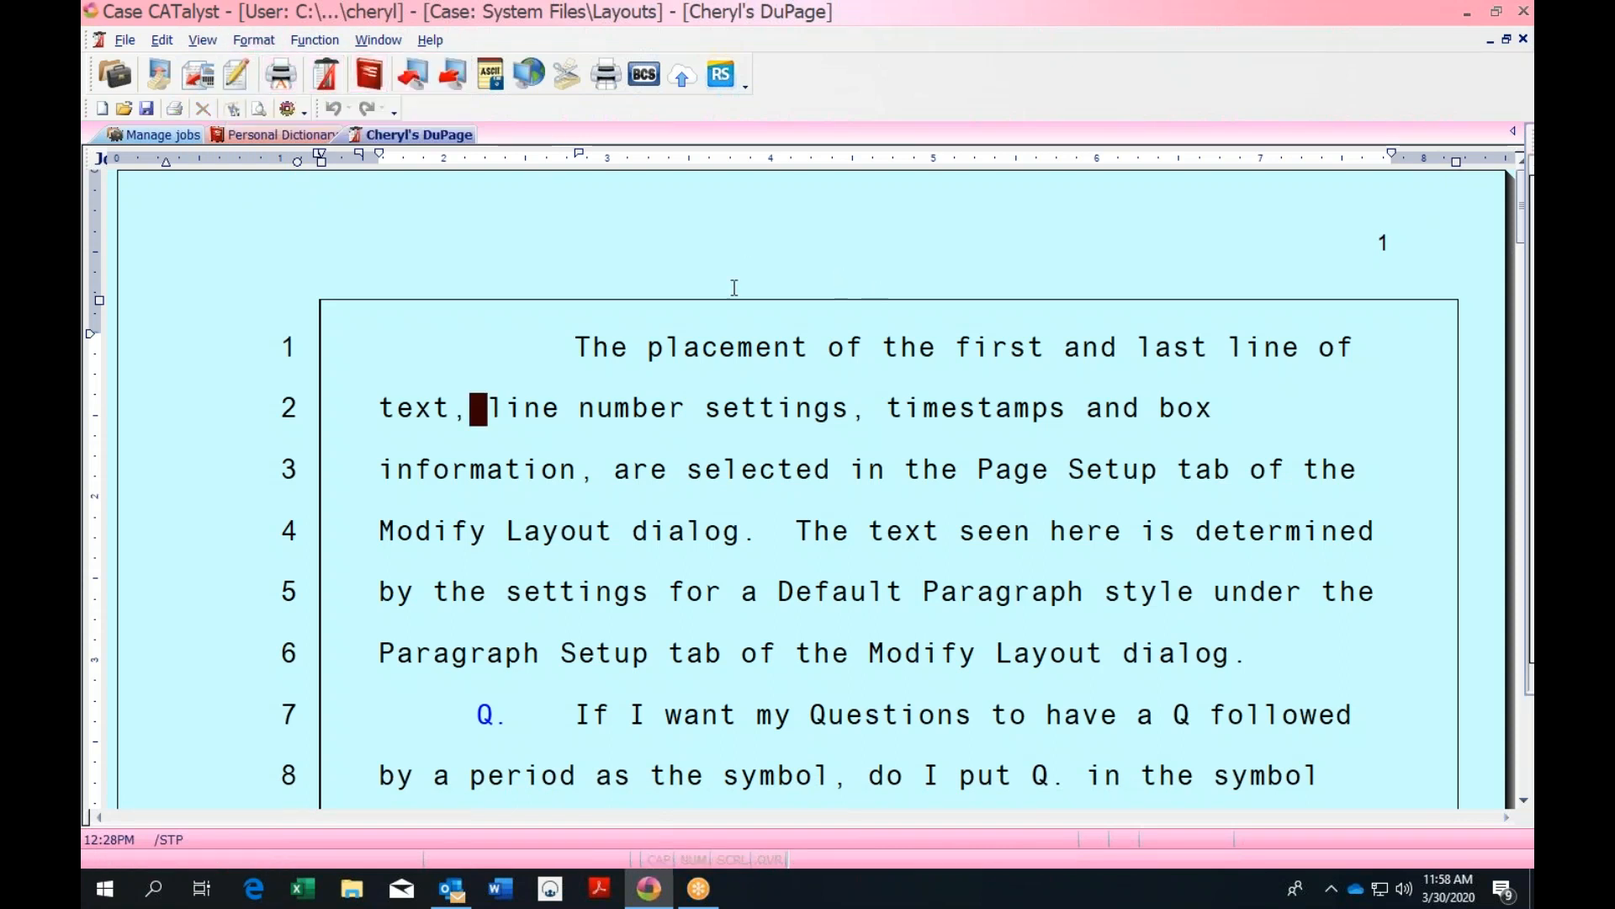
pyautogui.click(250, 42)
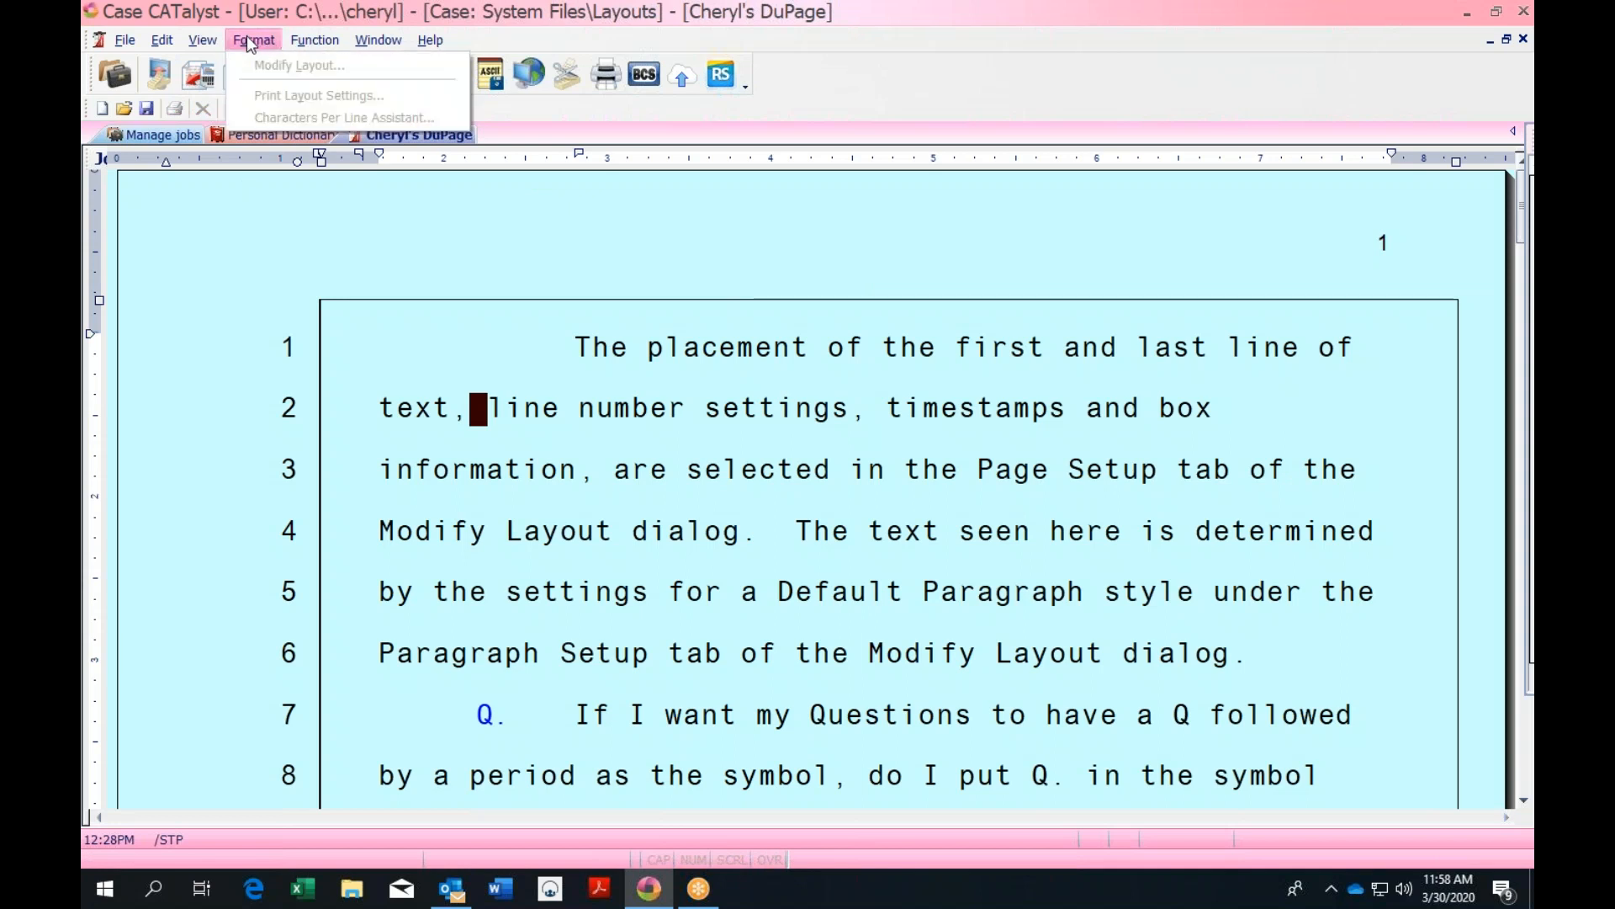
pyautogui.click(504, 448)
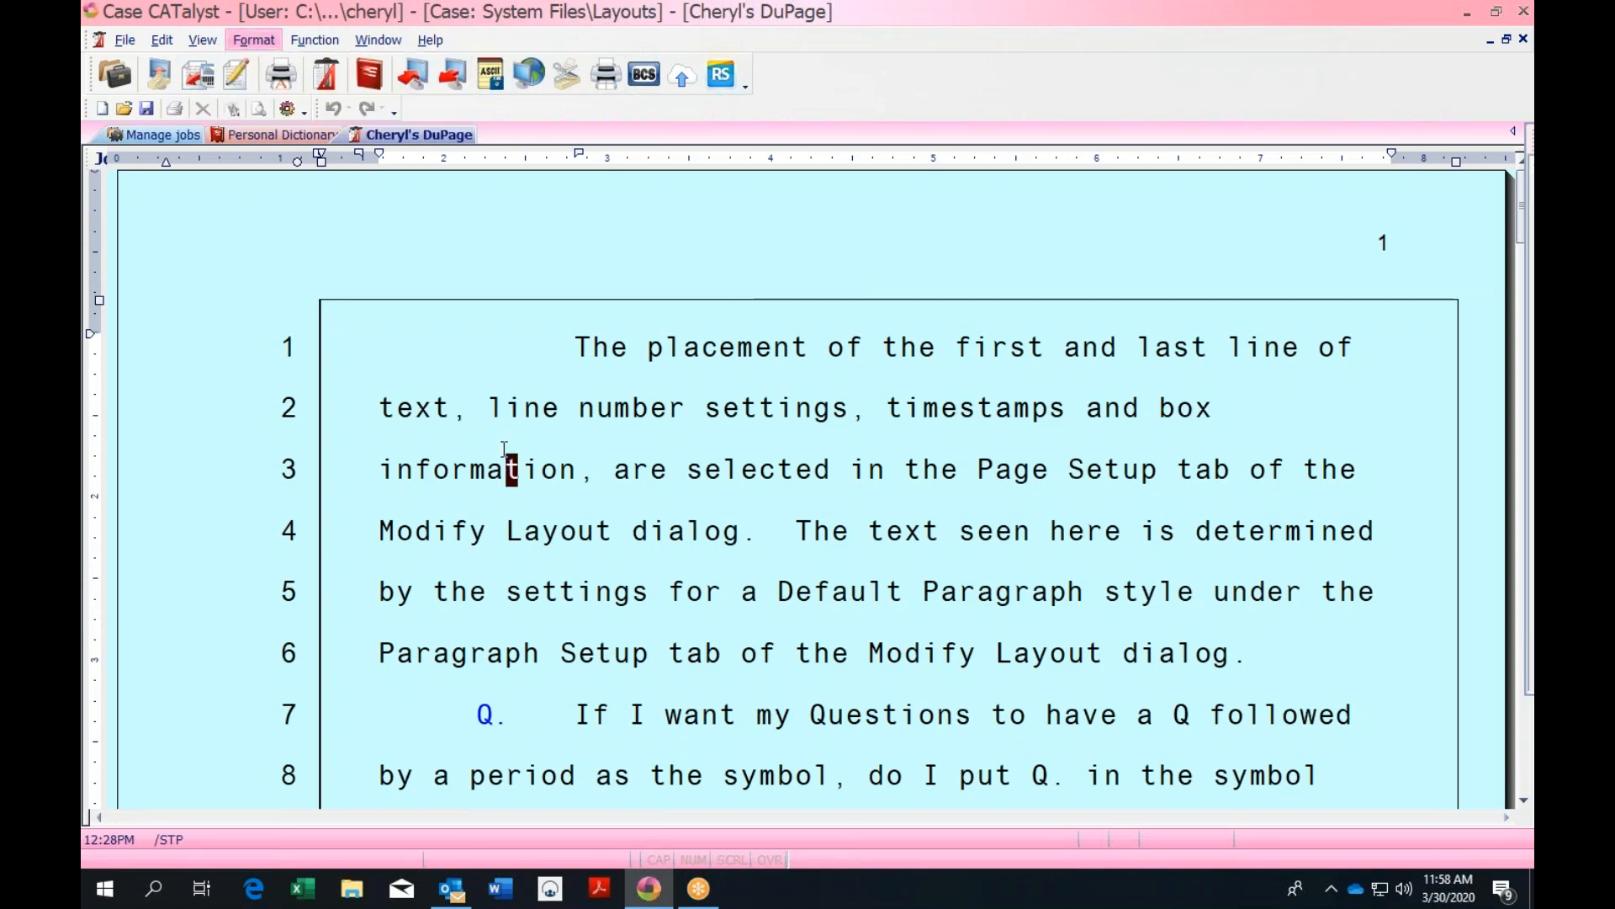
pyautogui.click(710, 517)
pyautogui.press('Down')
pyautogui.press('Down')
pyautogui.press('Down')
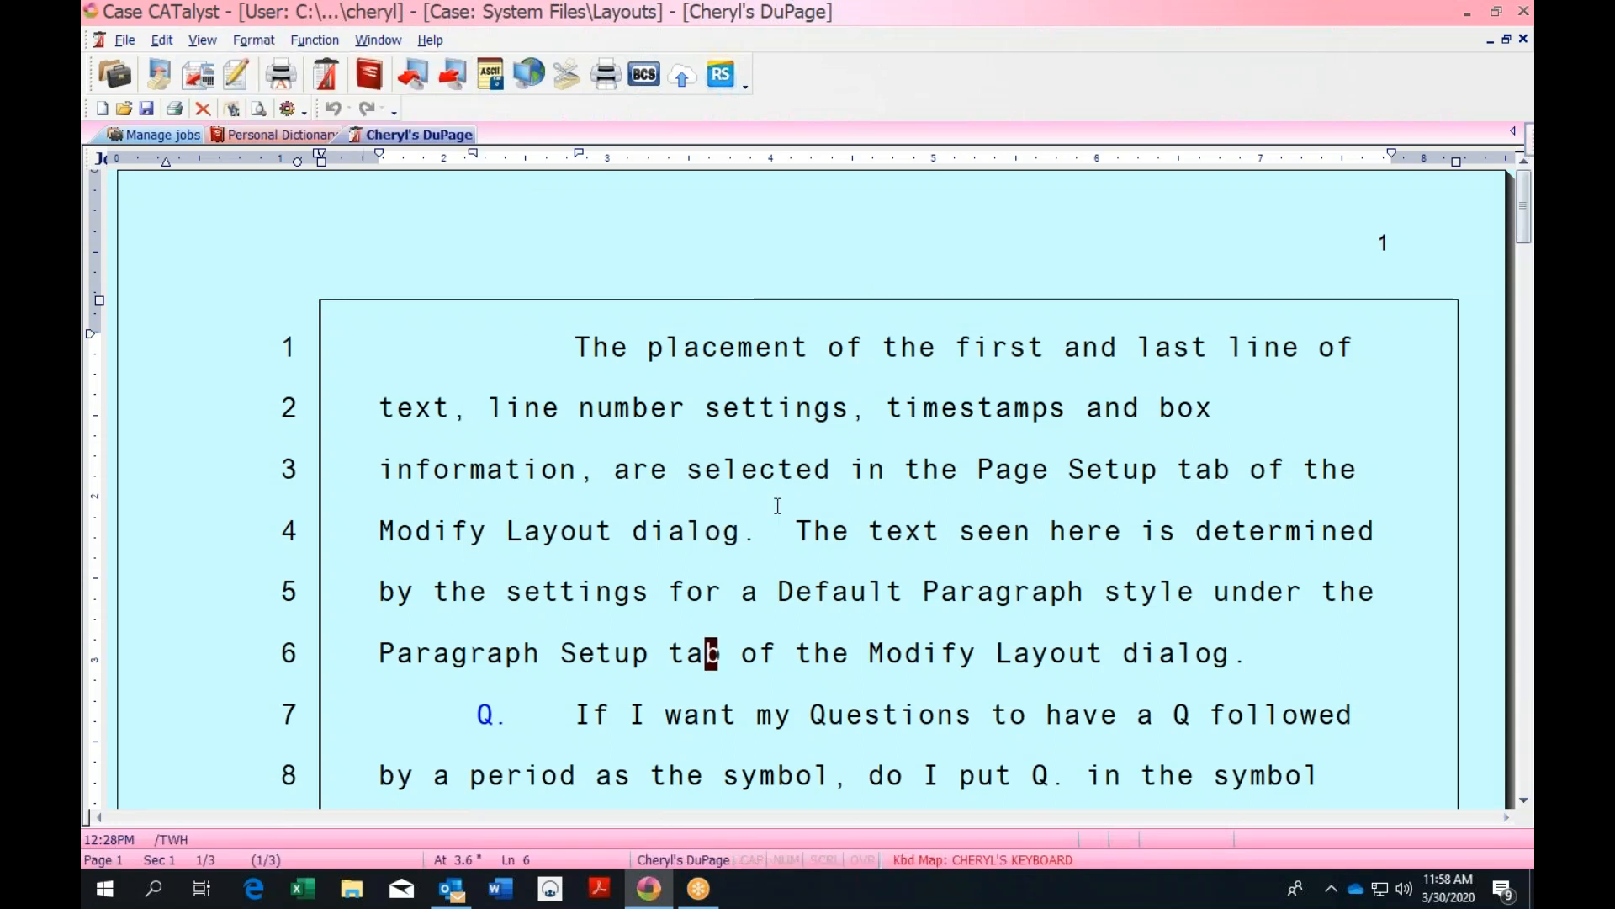
pyautogui.press('Down')
pyautogui.press('Down')
pyautogui.press('Down')
pyautogui.click(253, 40)
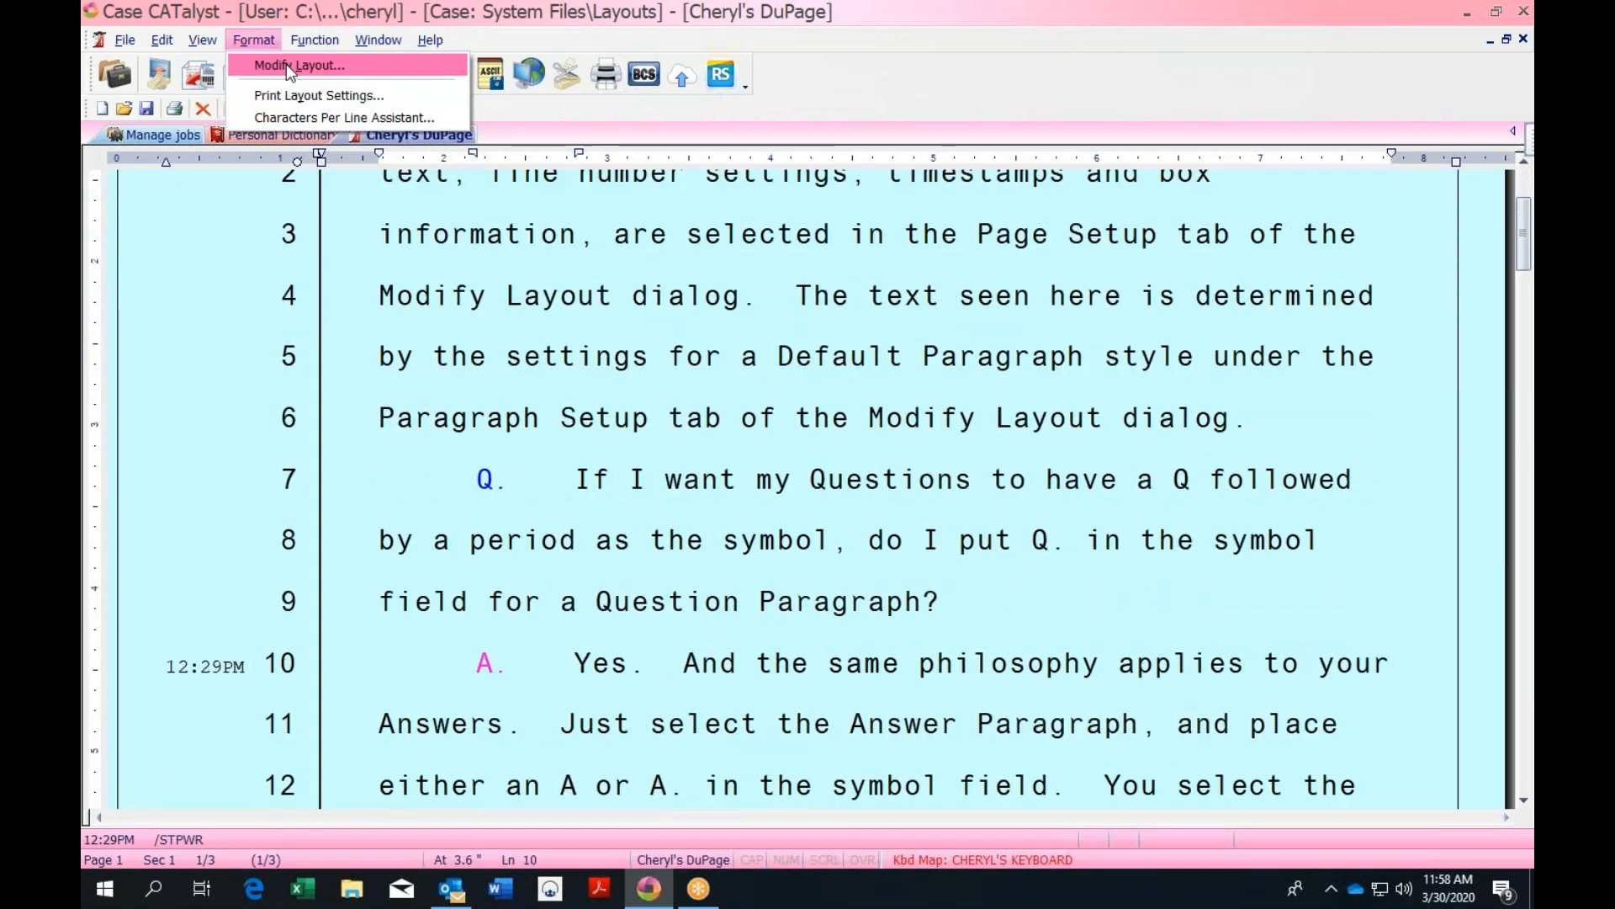
pyautogui.click(289, 66)
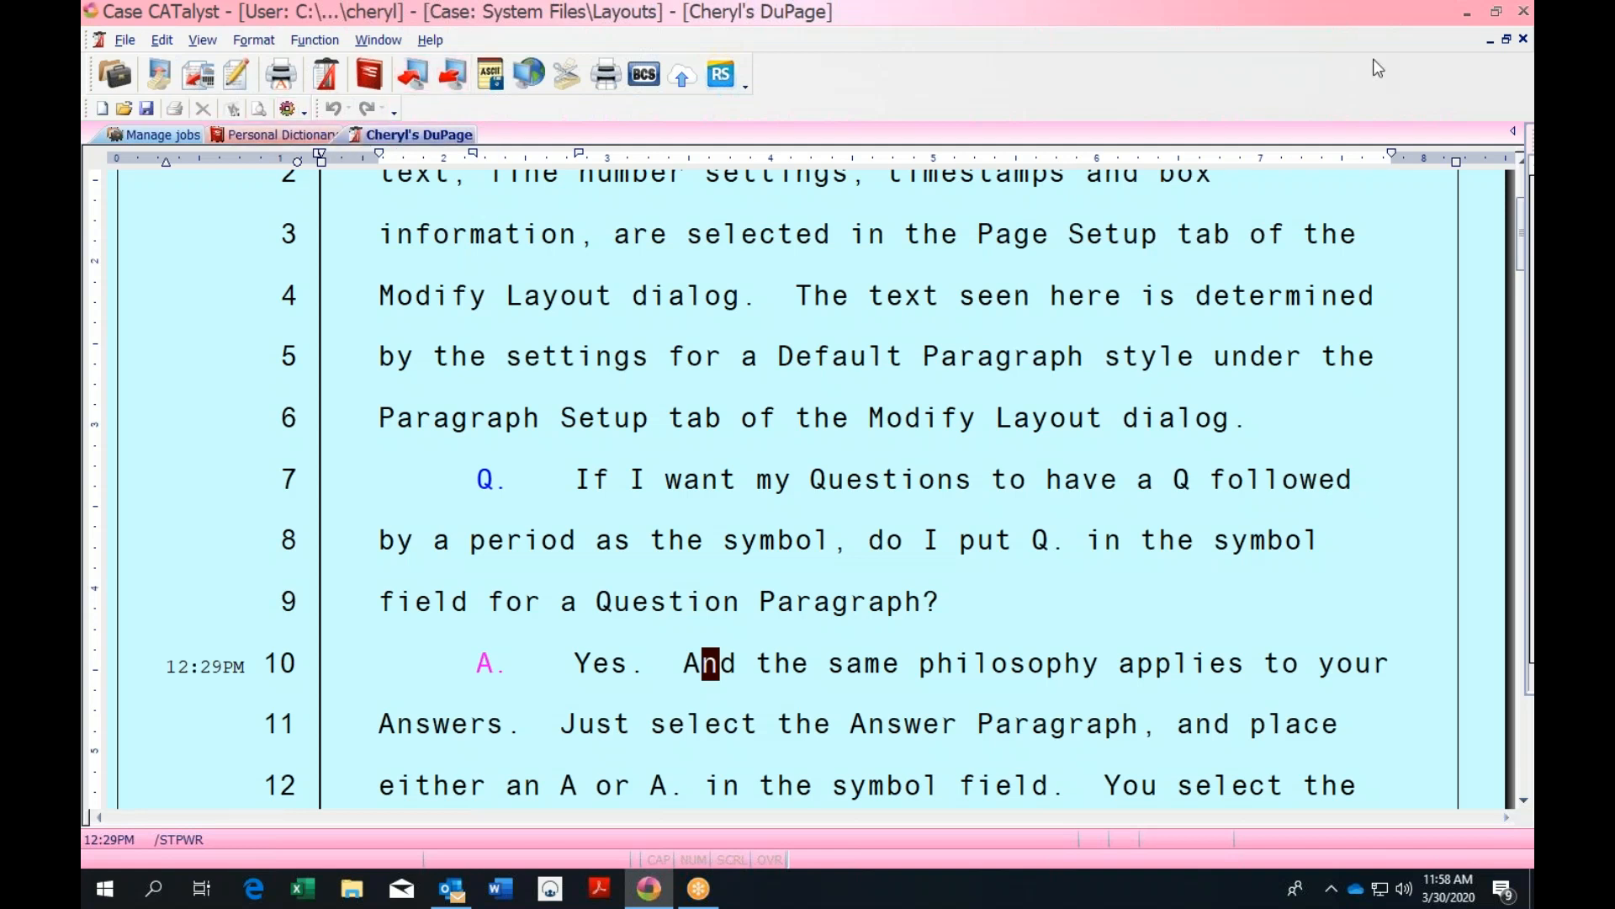
pyautogui.click(1524, 38)
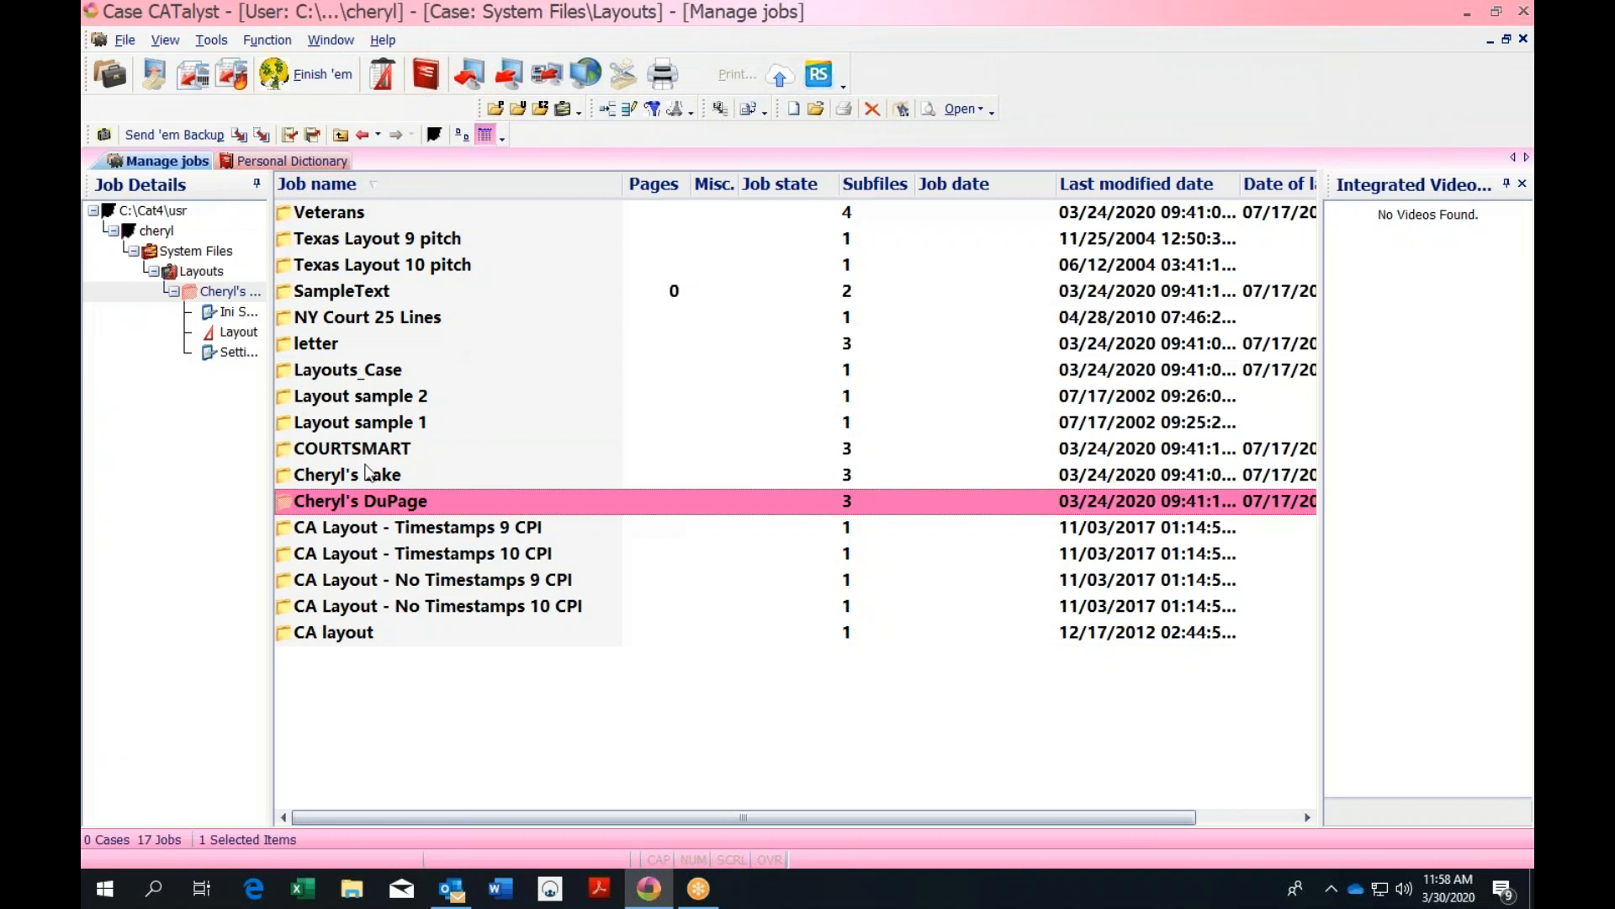
# Go back up to the user's cases and open the 15-MAY-2018 transcript job
pyautogui.click(340, 134)
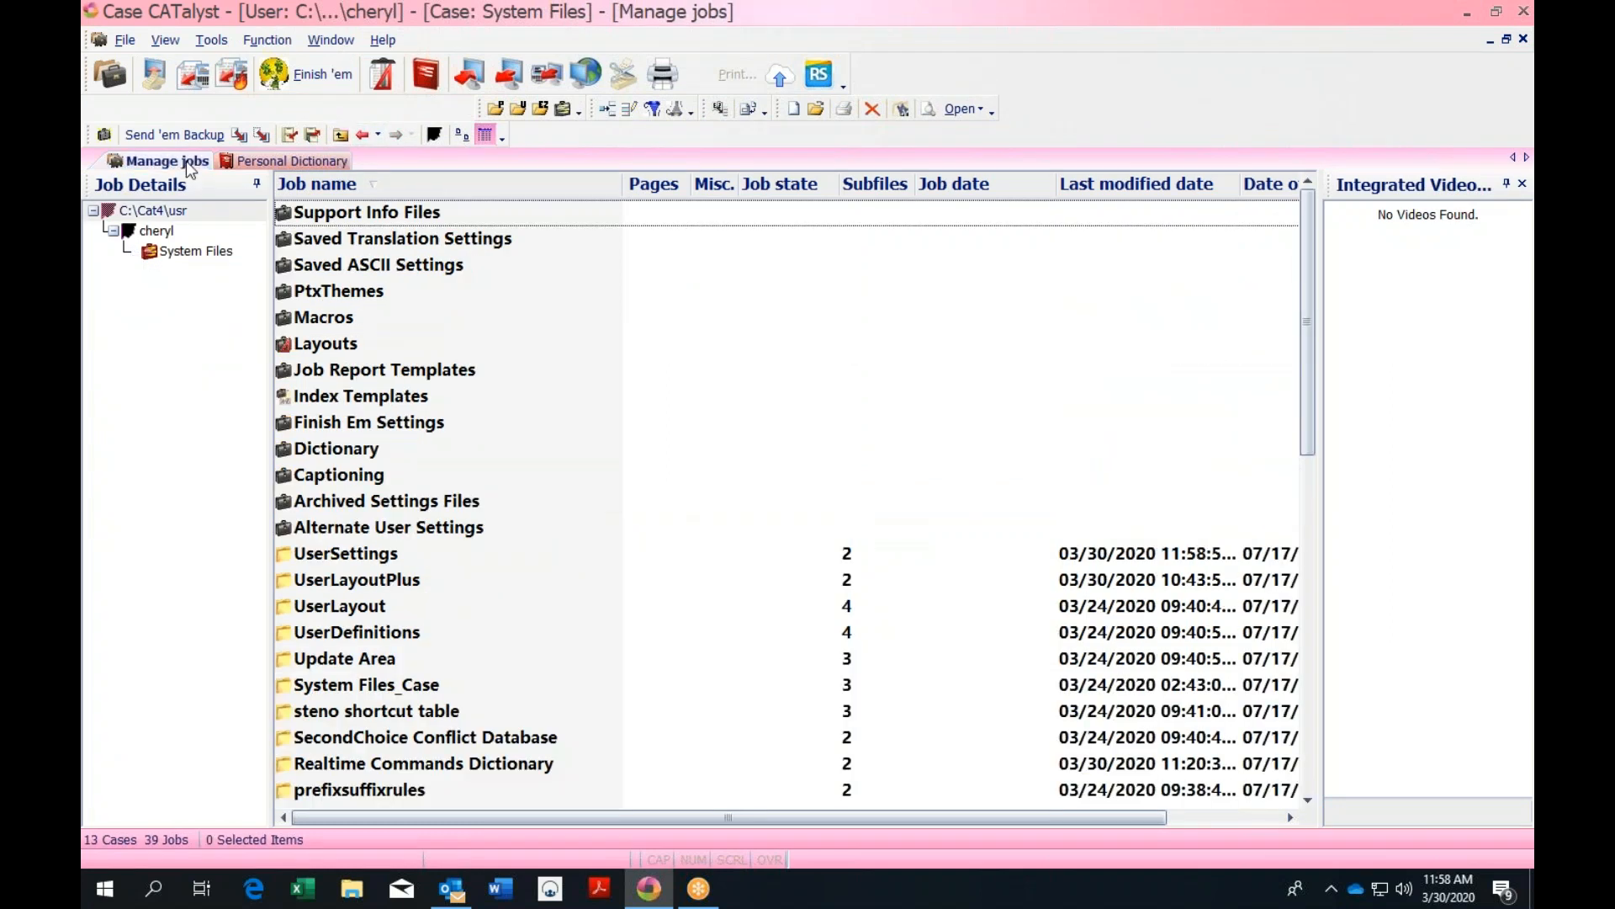
pyautogui.click(340, 135)
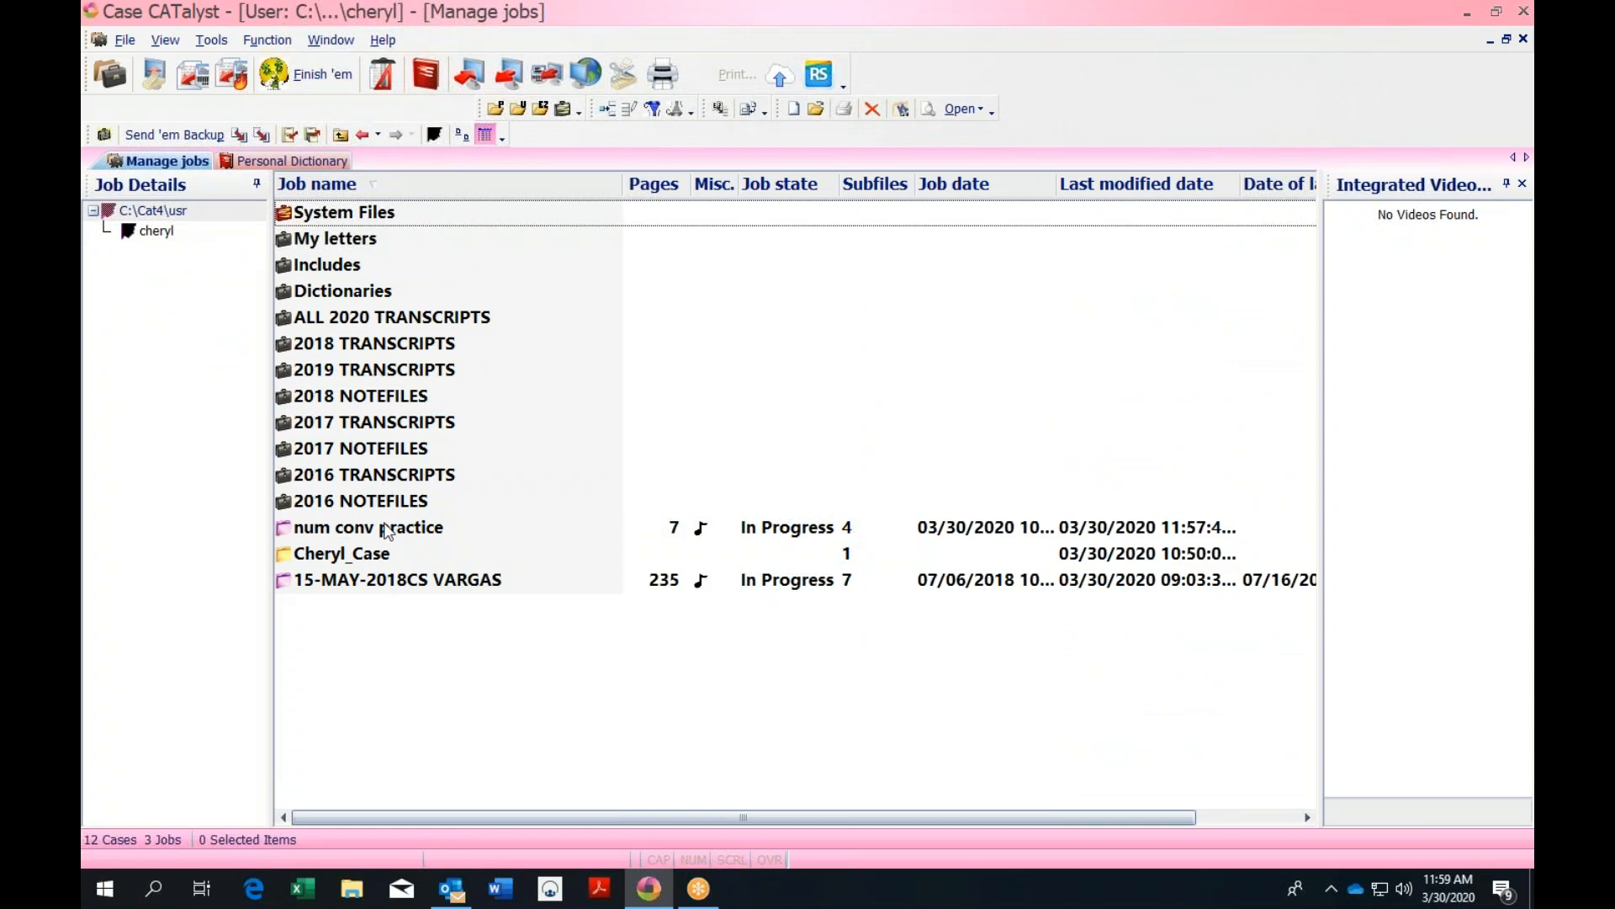
pyautogui.click(427, 581)
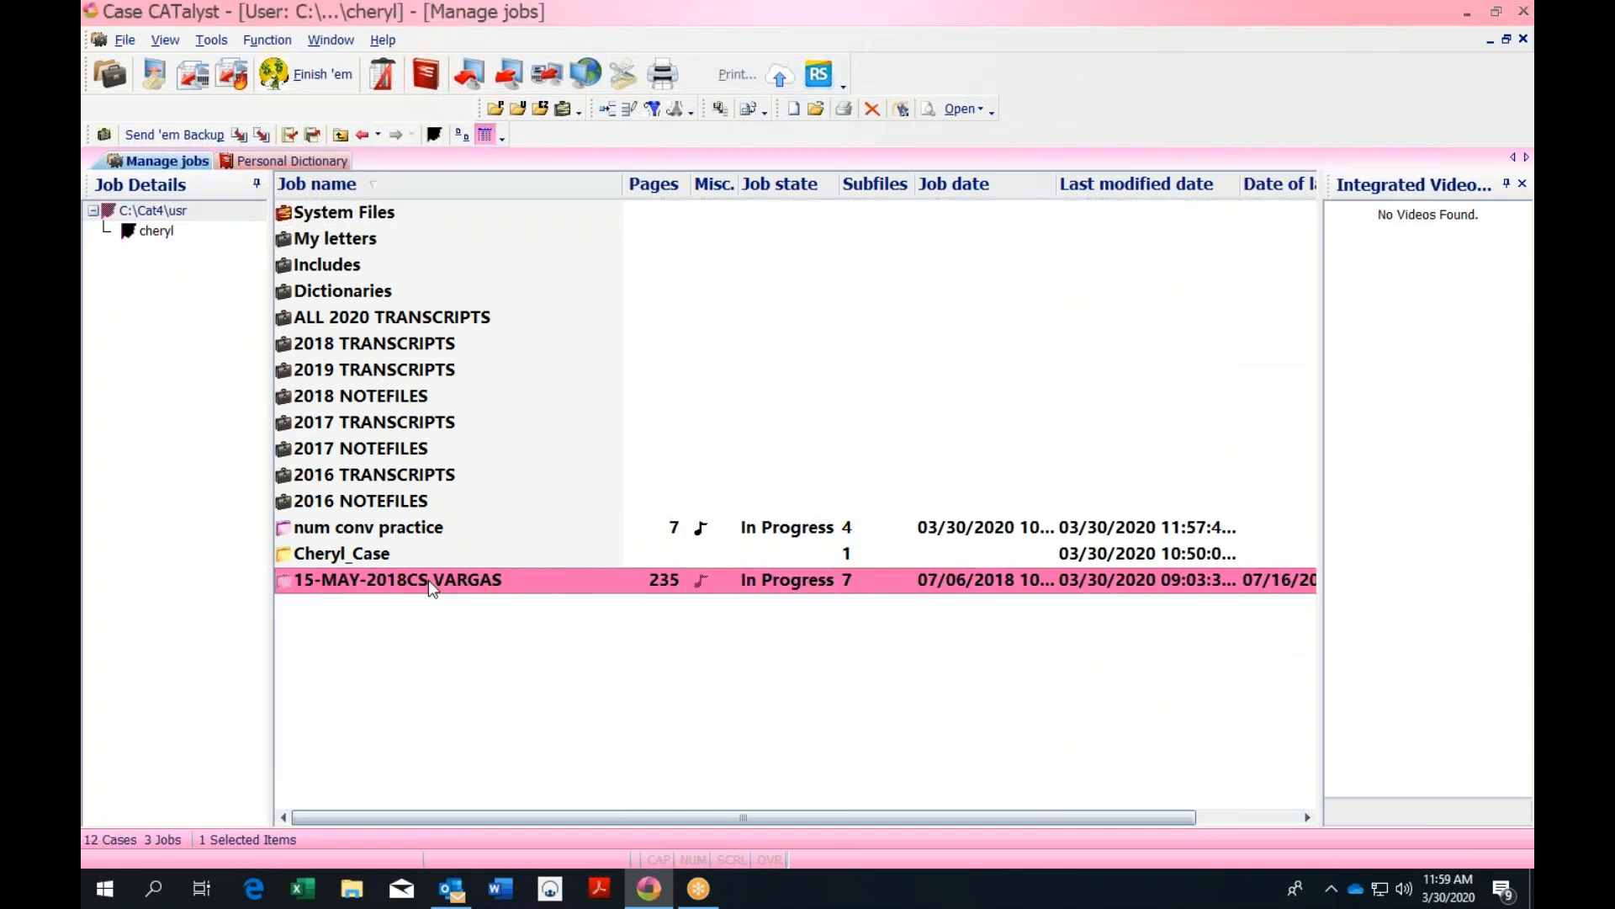
pyautogui.doubleClick(427, 579)
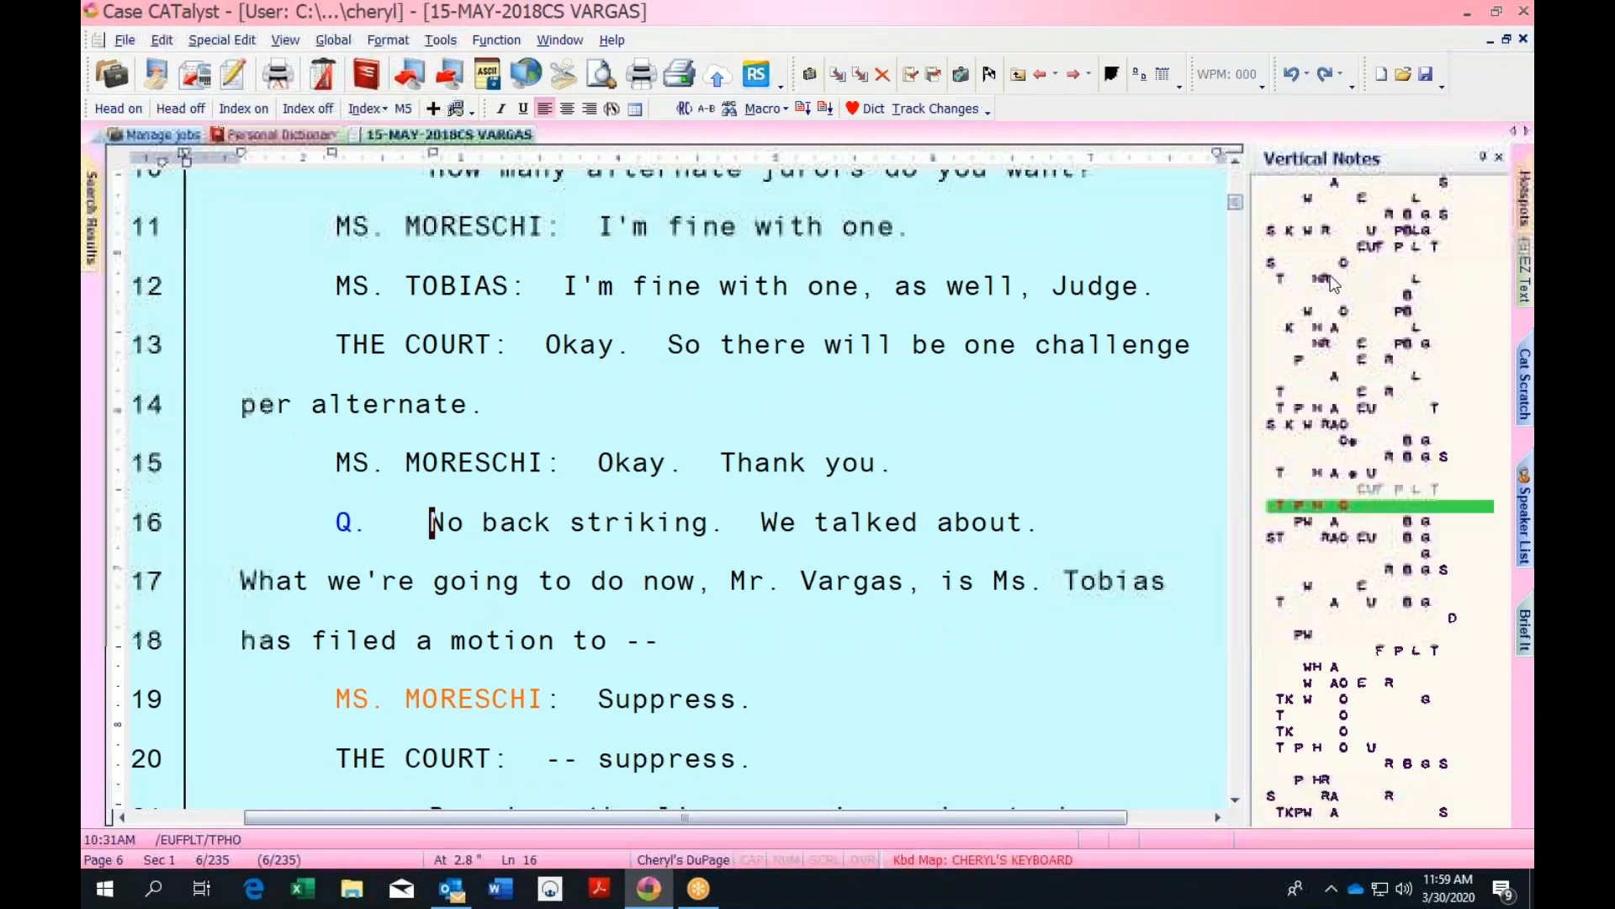
pyautogui.click(386, 40)
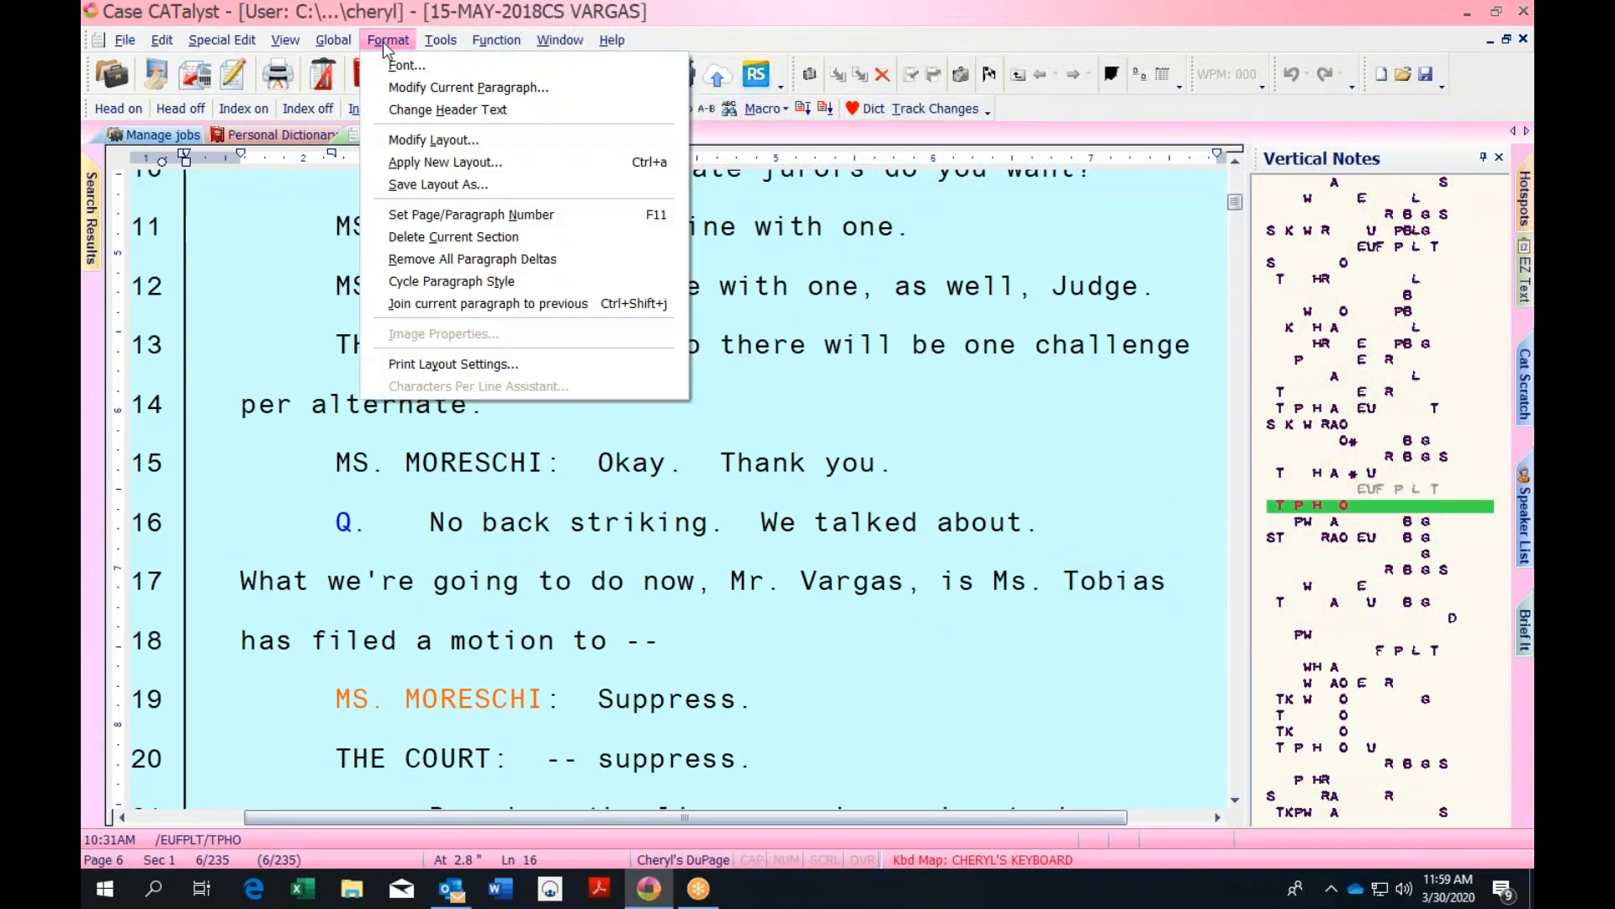
# View Header # 1 in the transcript's Headers & Footers layout settings, then close the transcript
pyautogui.click(436, 139)
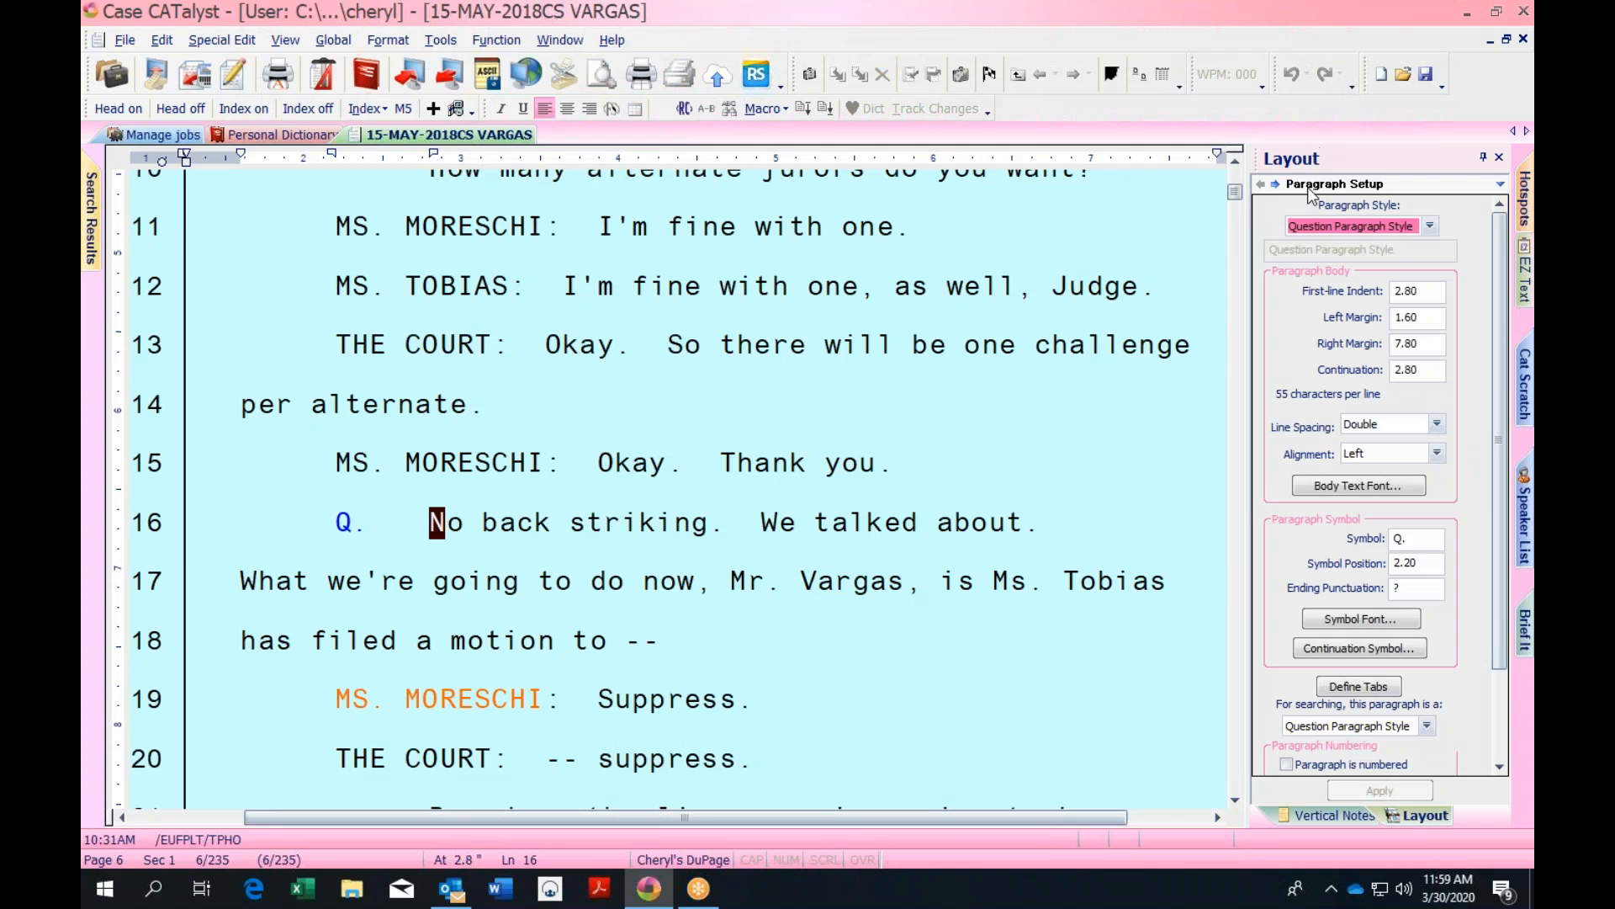
pyautogui.click(1276, 185)
pyautogui.click(1276, 185)
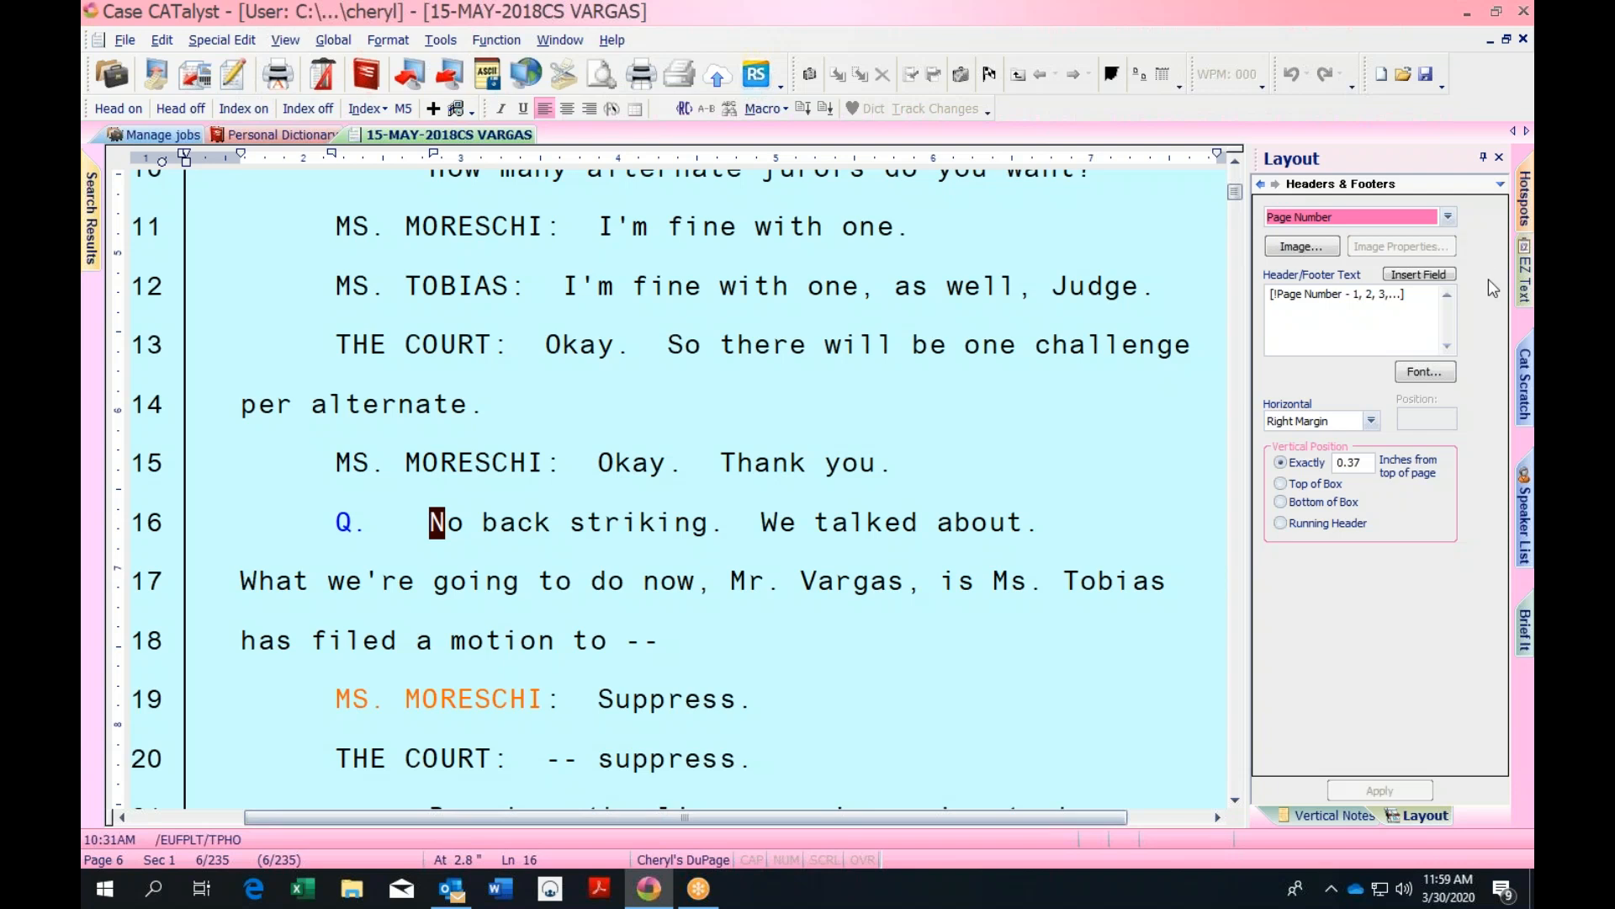
pyautogui.click(1448, 218)
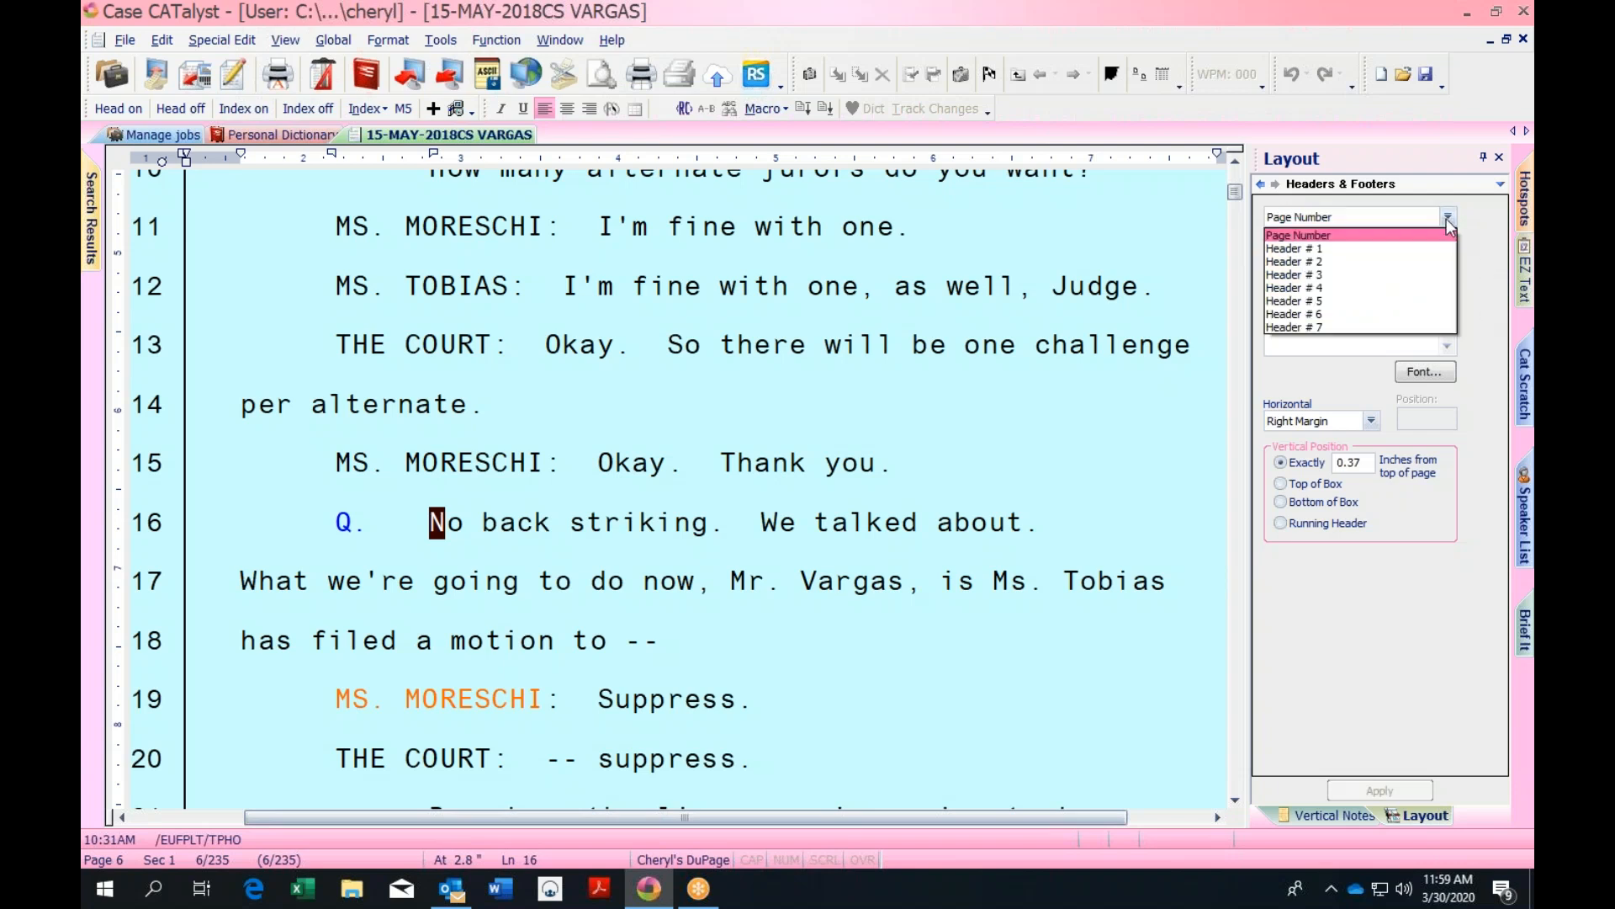
pyautogui.click(1344, 249)
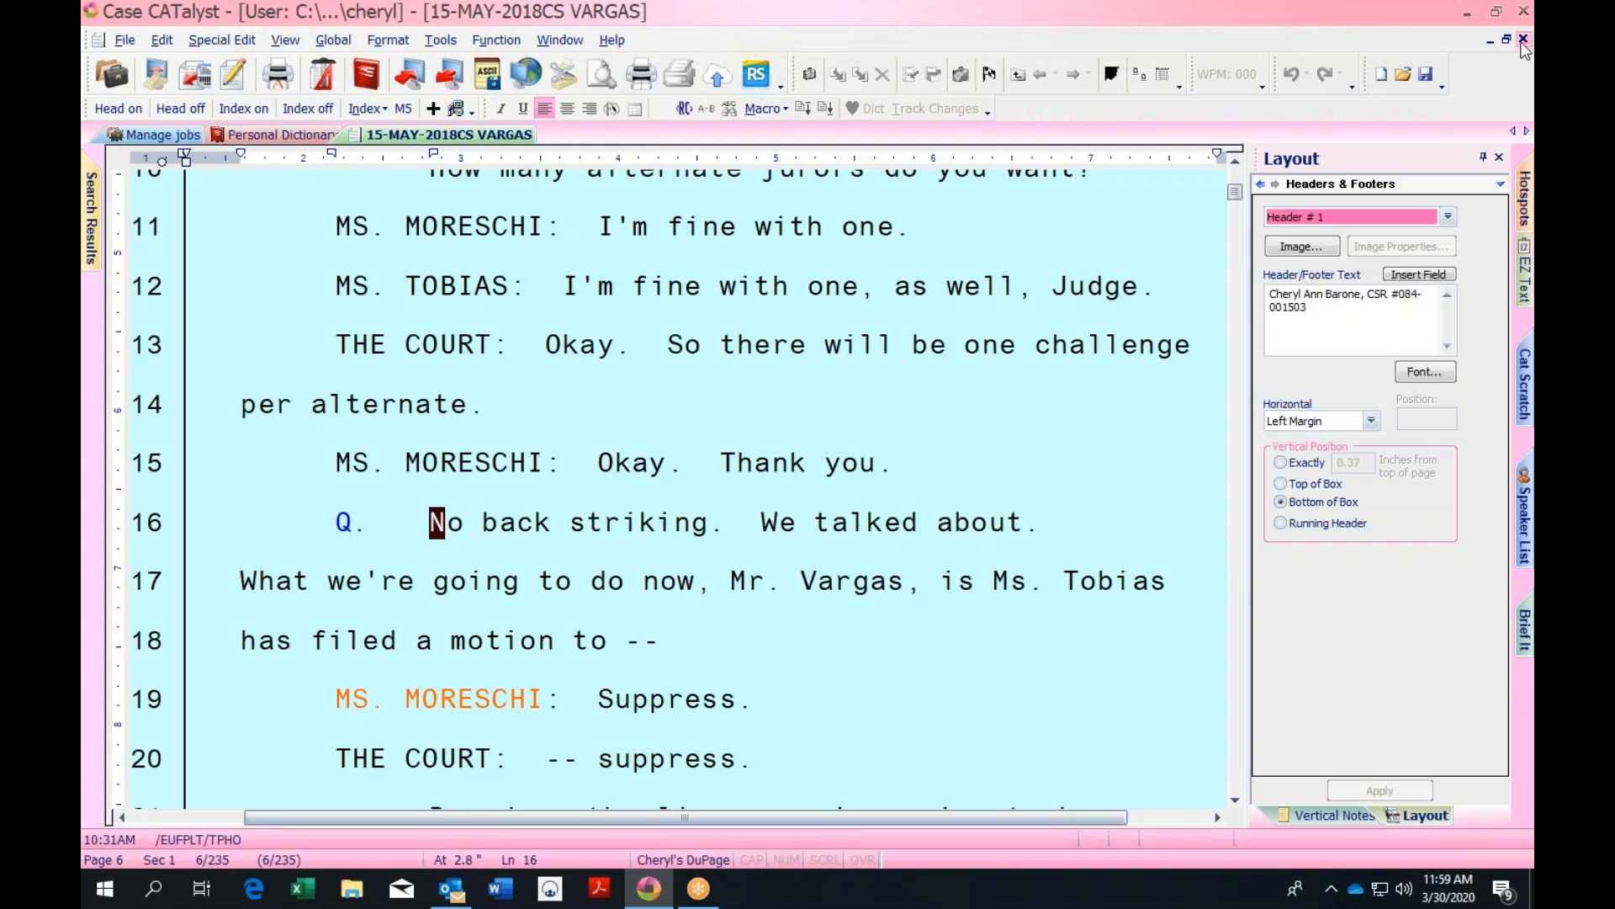
pyautogui.click(1524, 39)
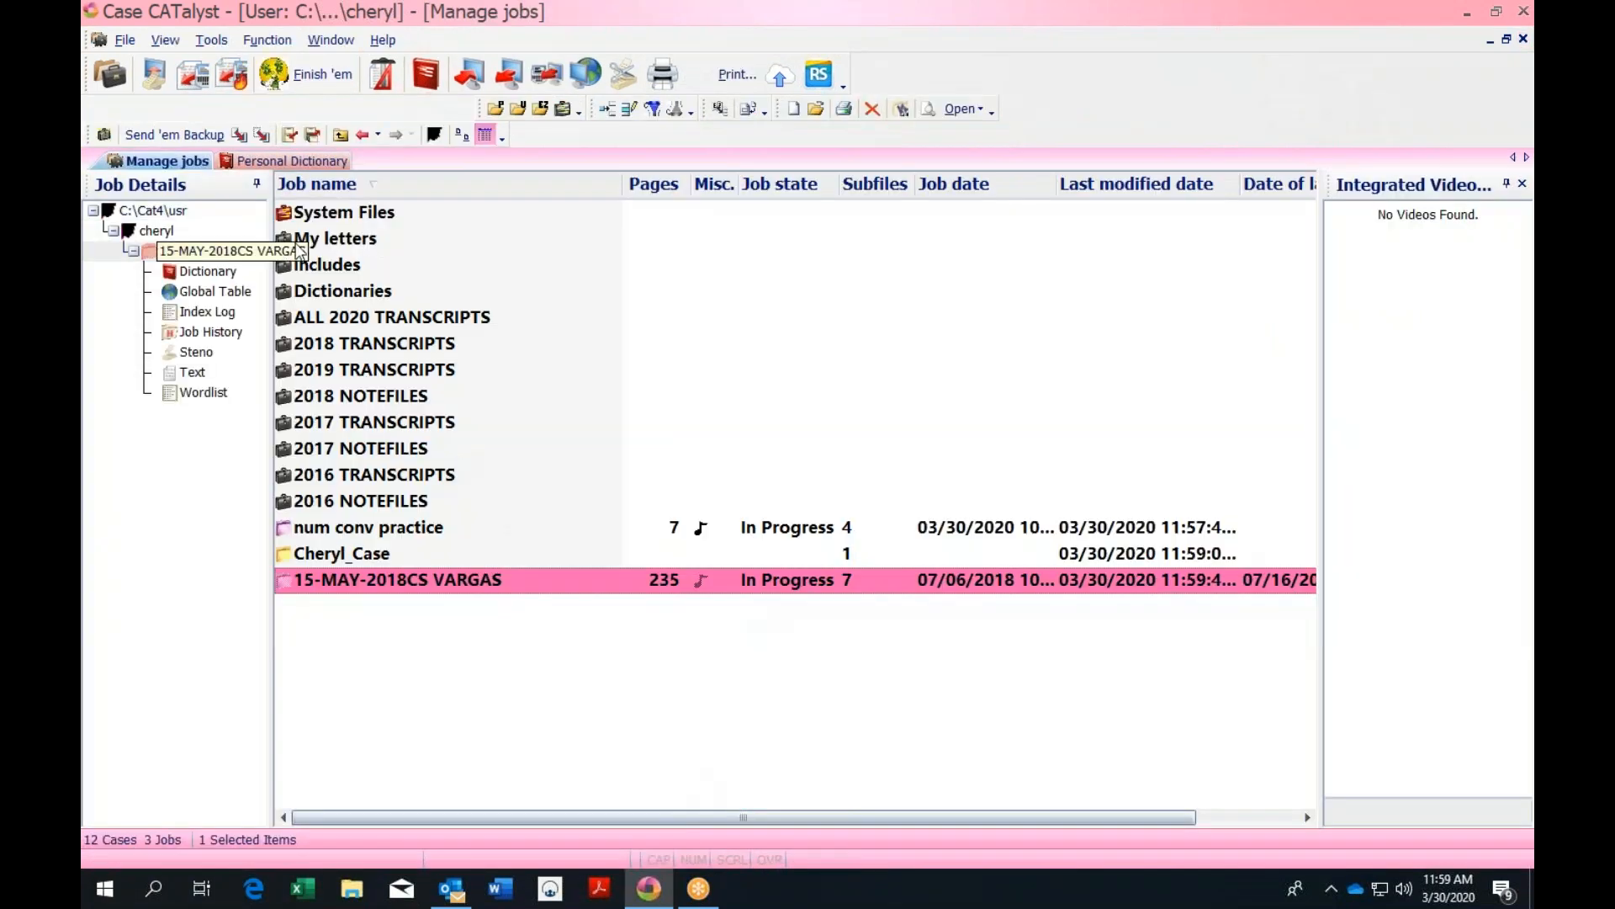
# Open the DuPage layout from System Files > Layouts and place the cursor after line 24
pyautogui.doubleClick(335, 216)
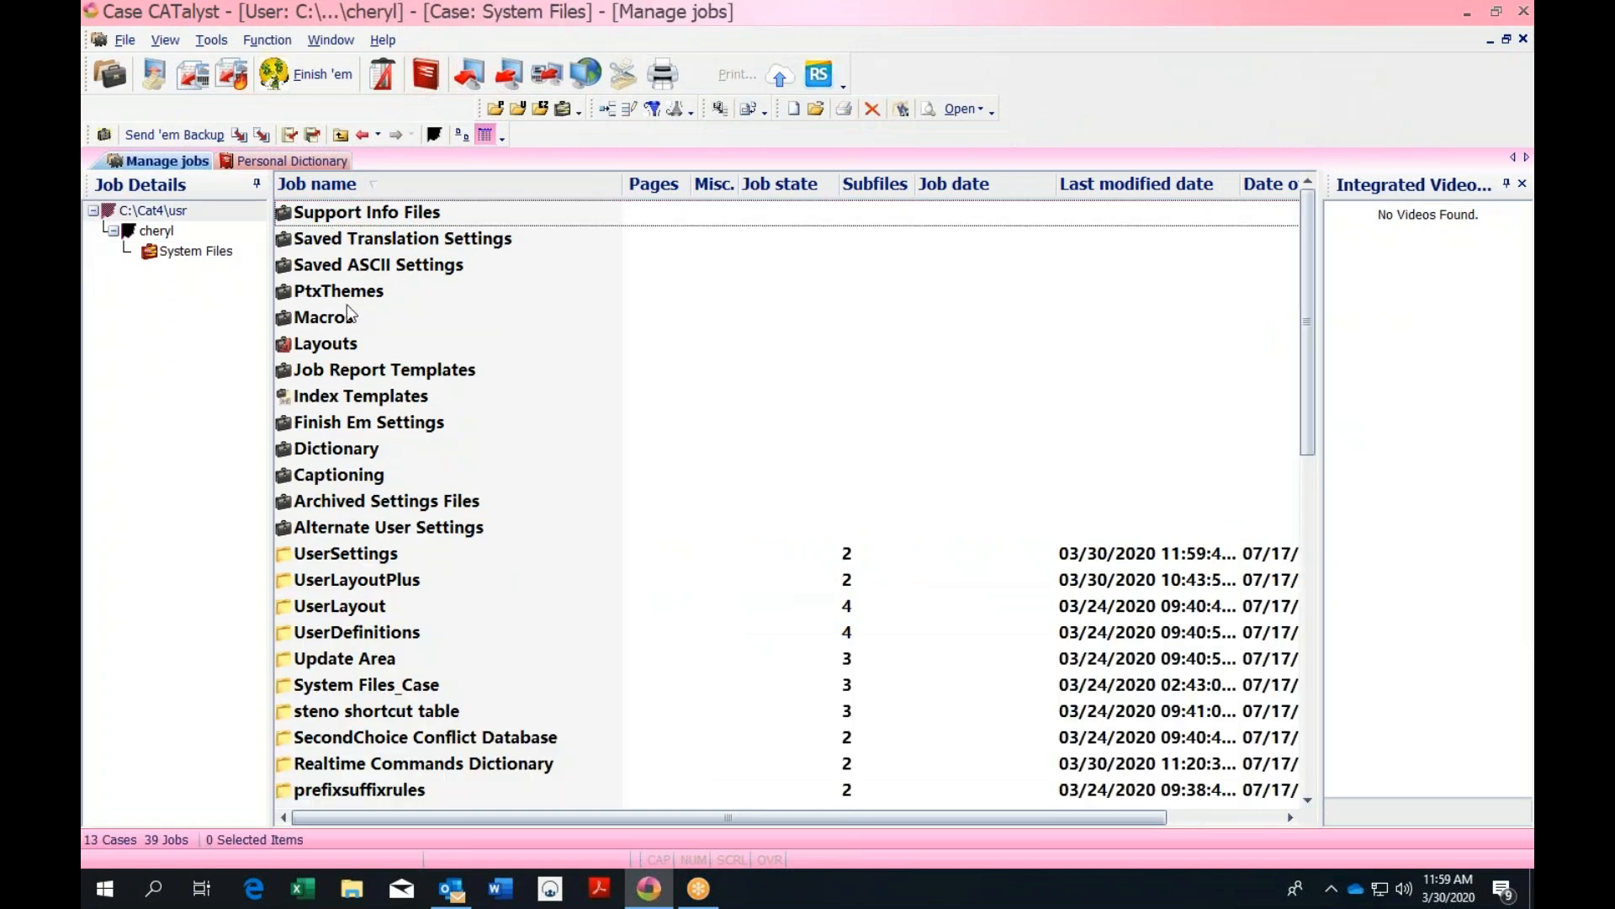
pyautogui.click(335, 348)
pyautogui.doubleClick(337, 350)
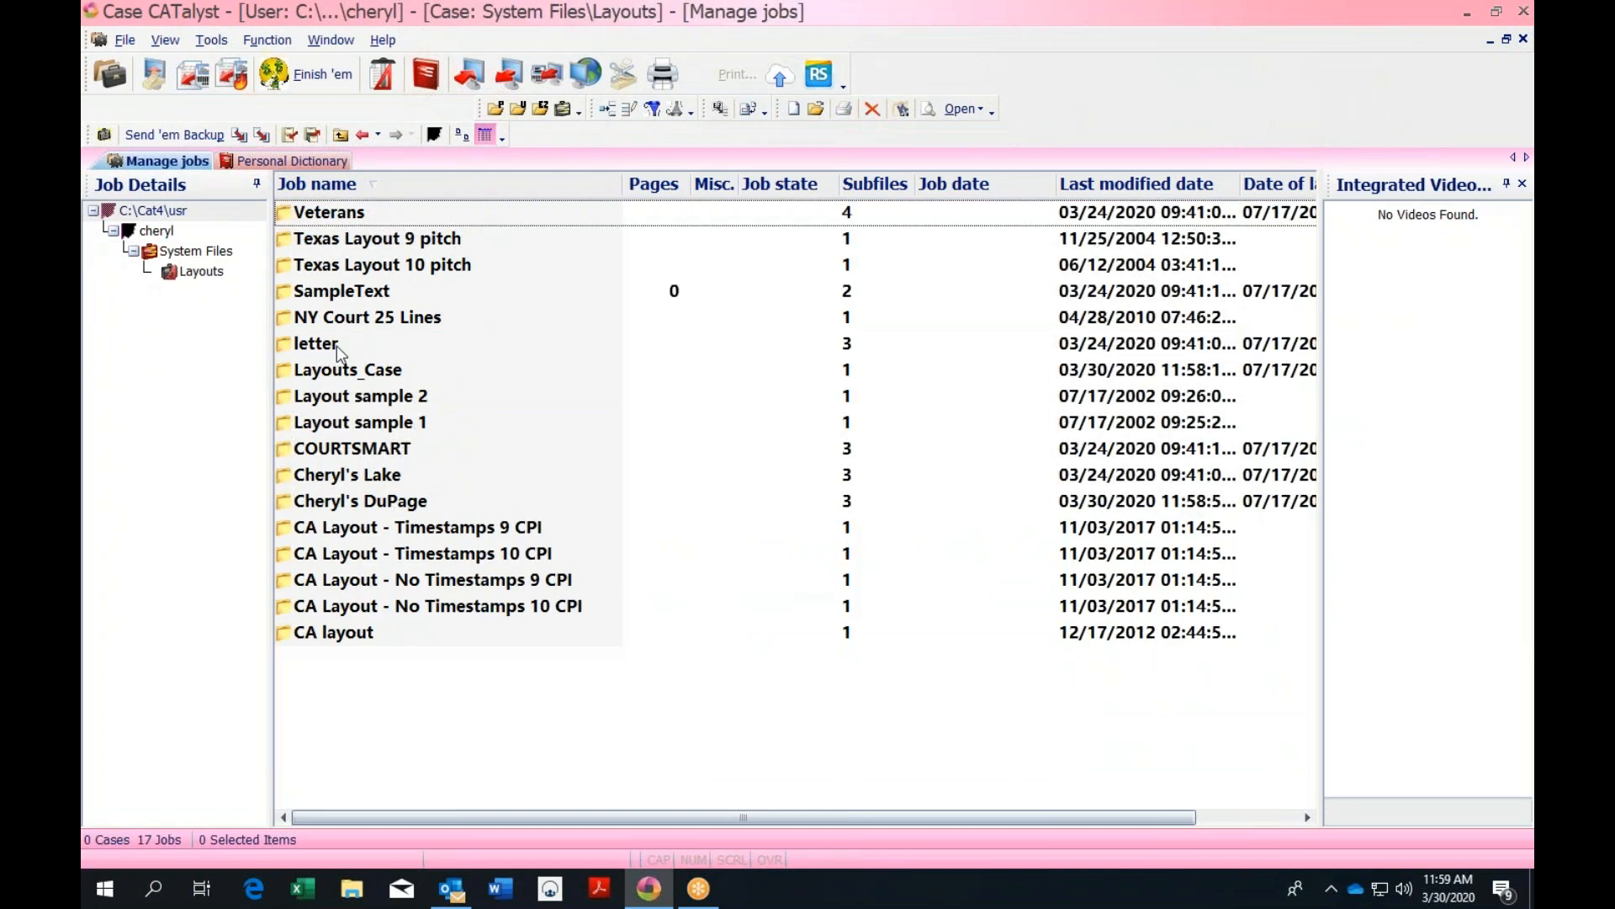
pyautogui.doubleClick(414, 503)
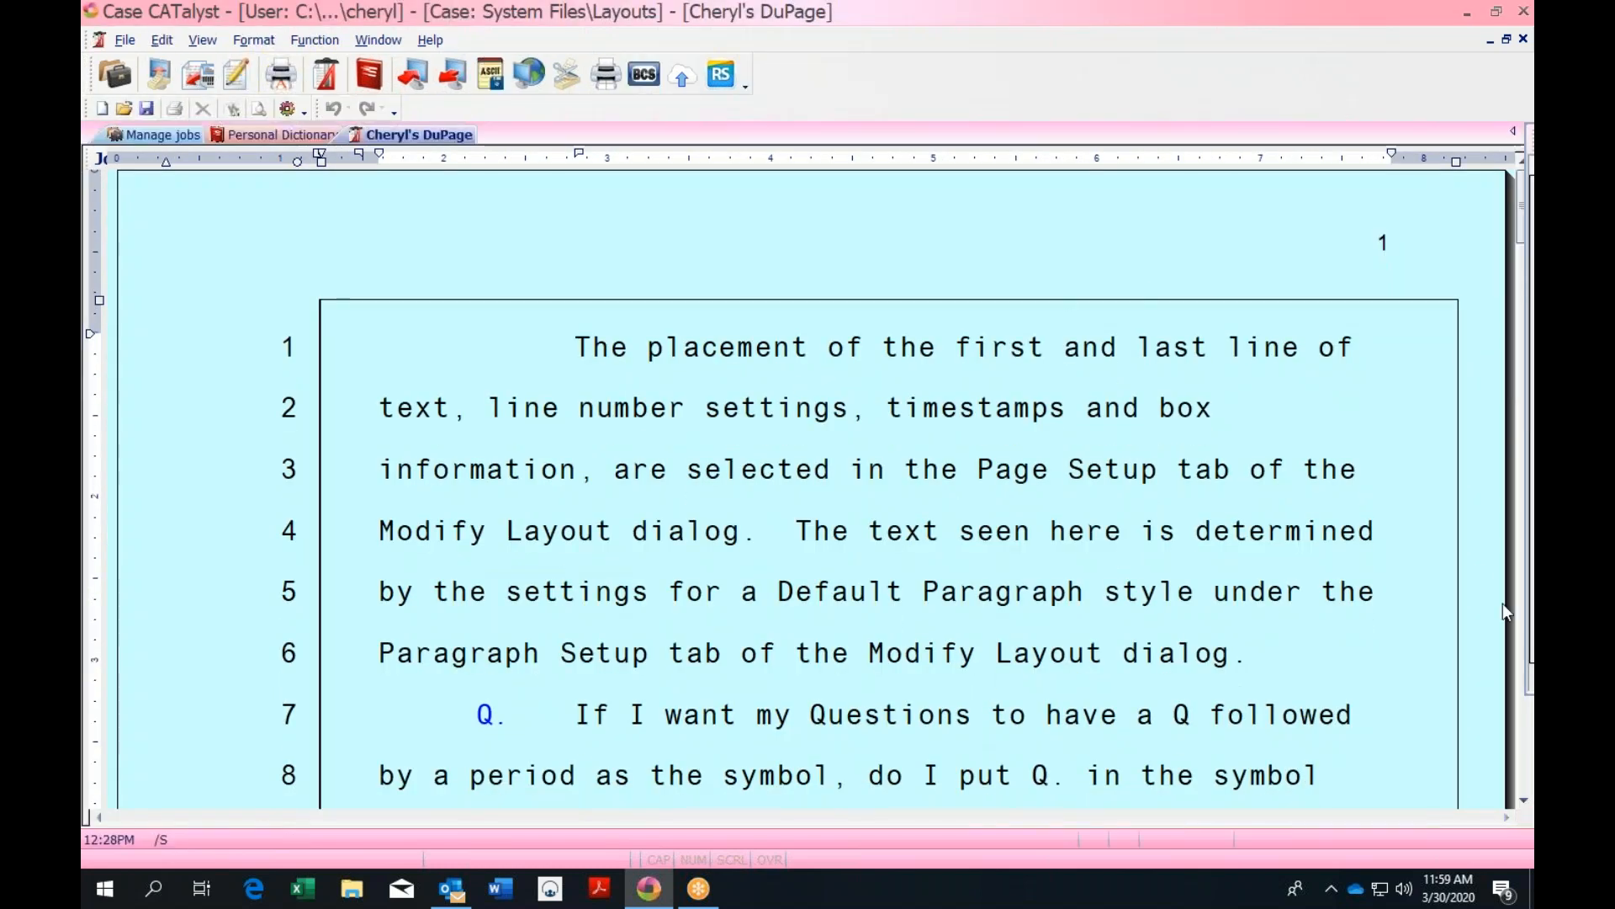
pyautogui.moveTo(1521, 212); pyautogui.dragTo(1521, 341)
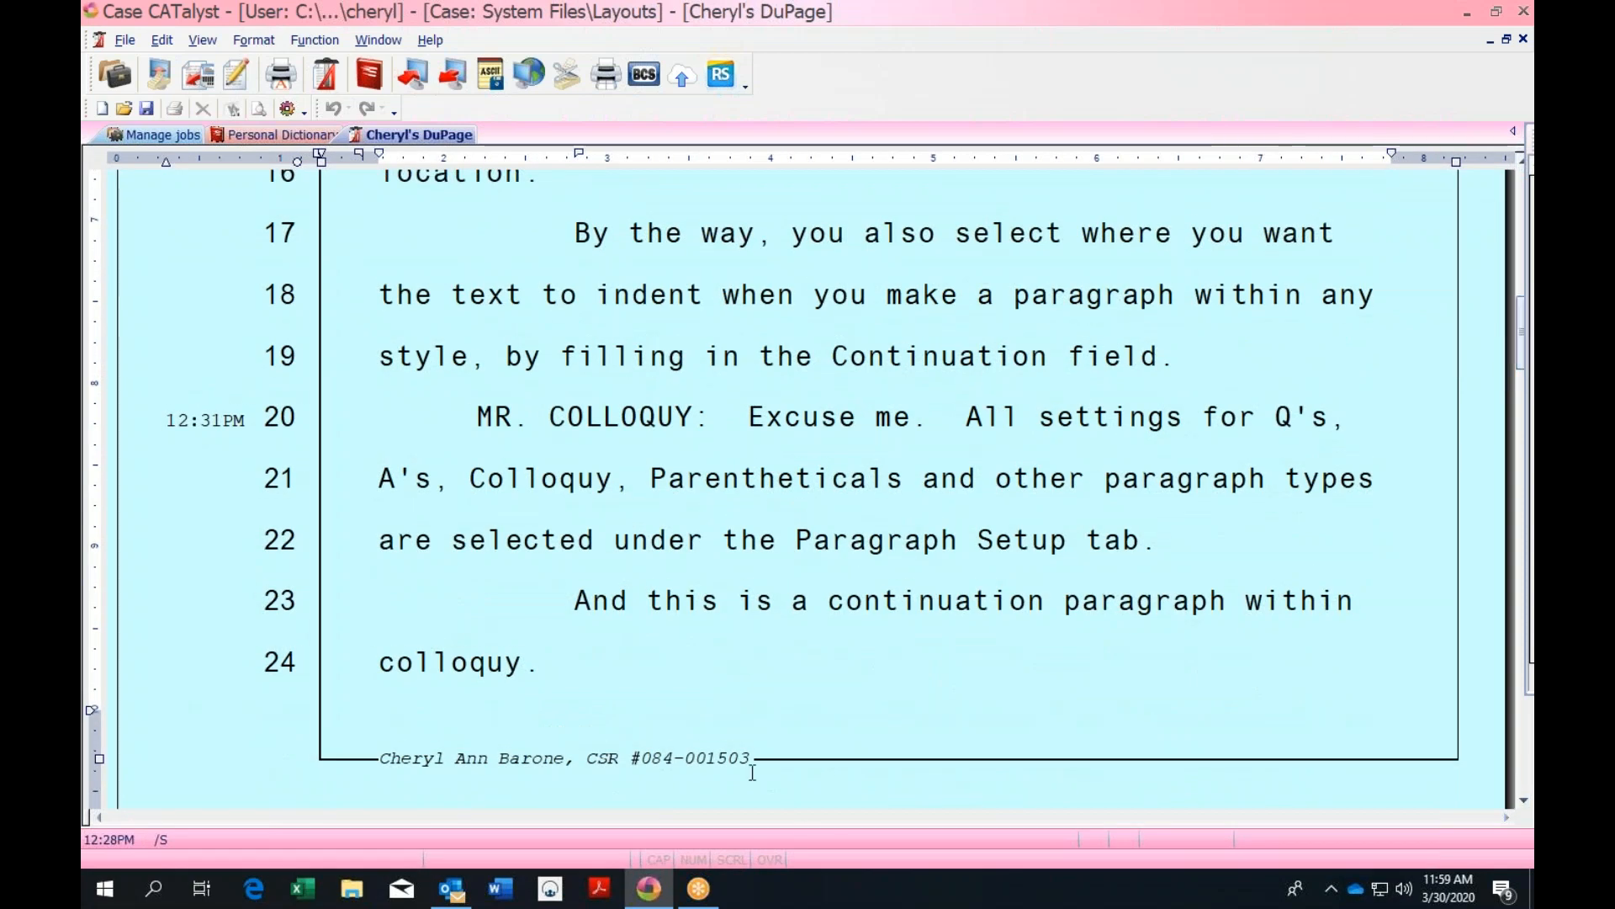
pyautogui.click(786, 725)
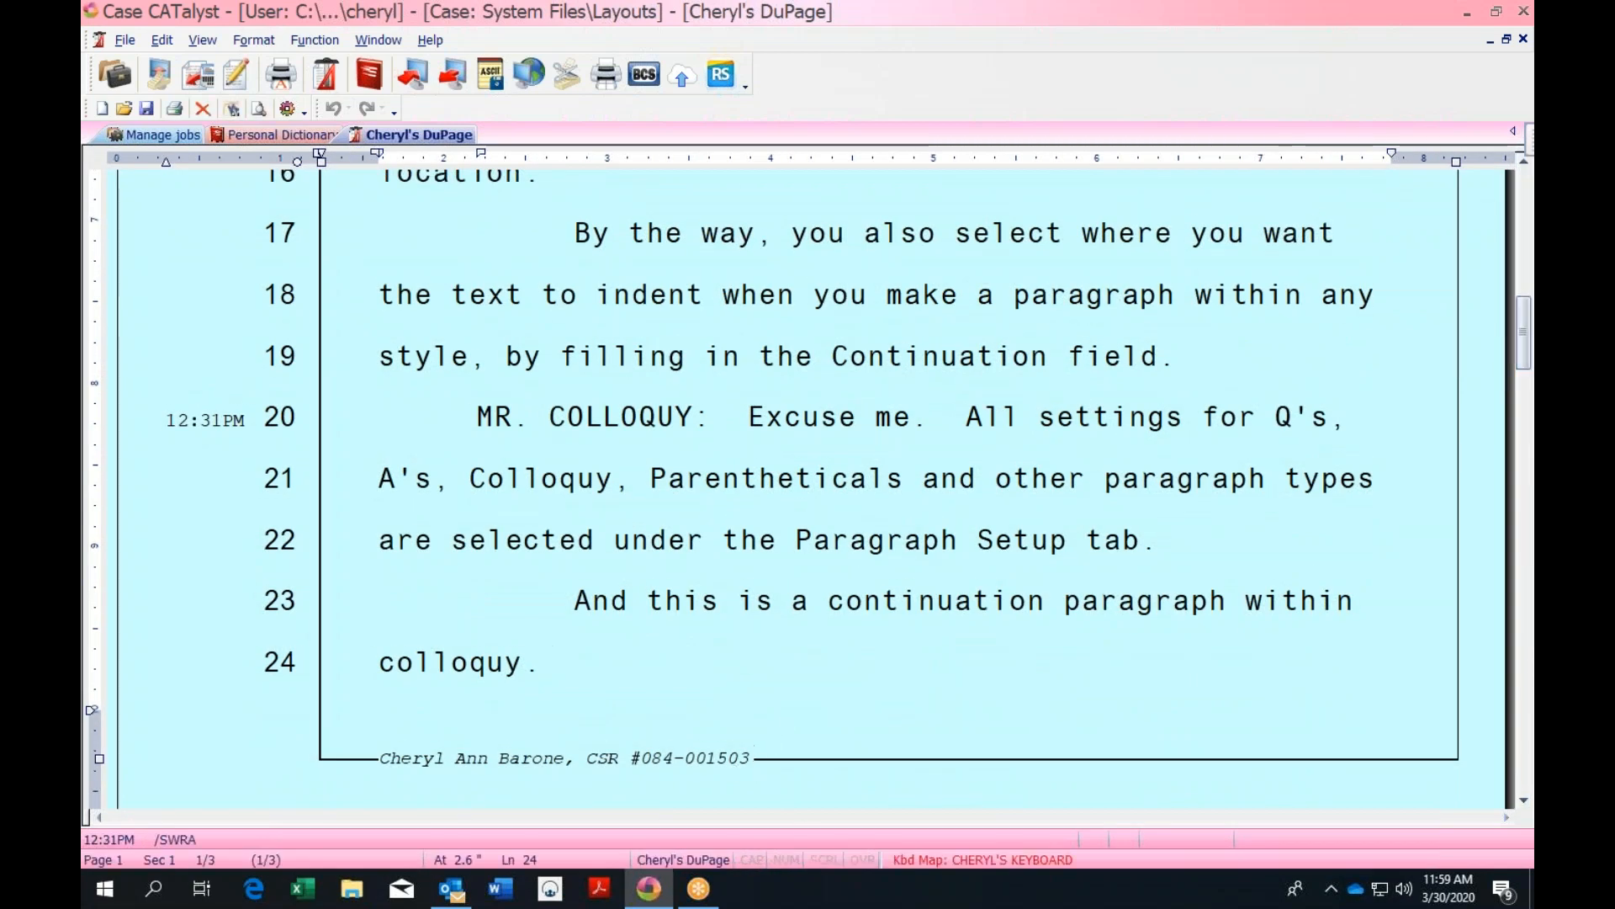
# Try Format > Modify Layout on the DuPage layout and place the cursor in line 18
pyautogui.click(261, 40)
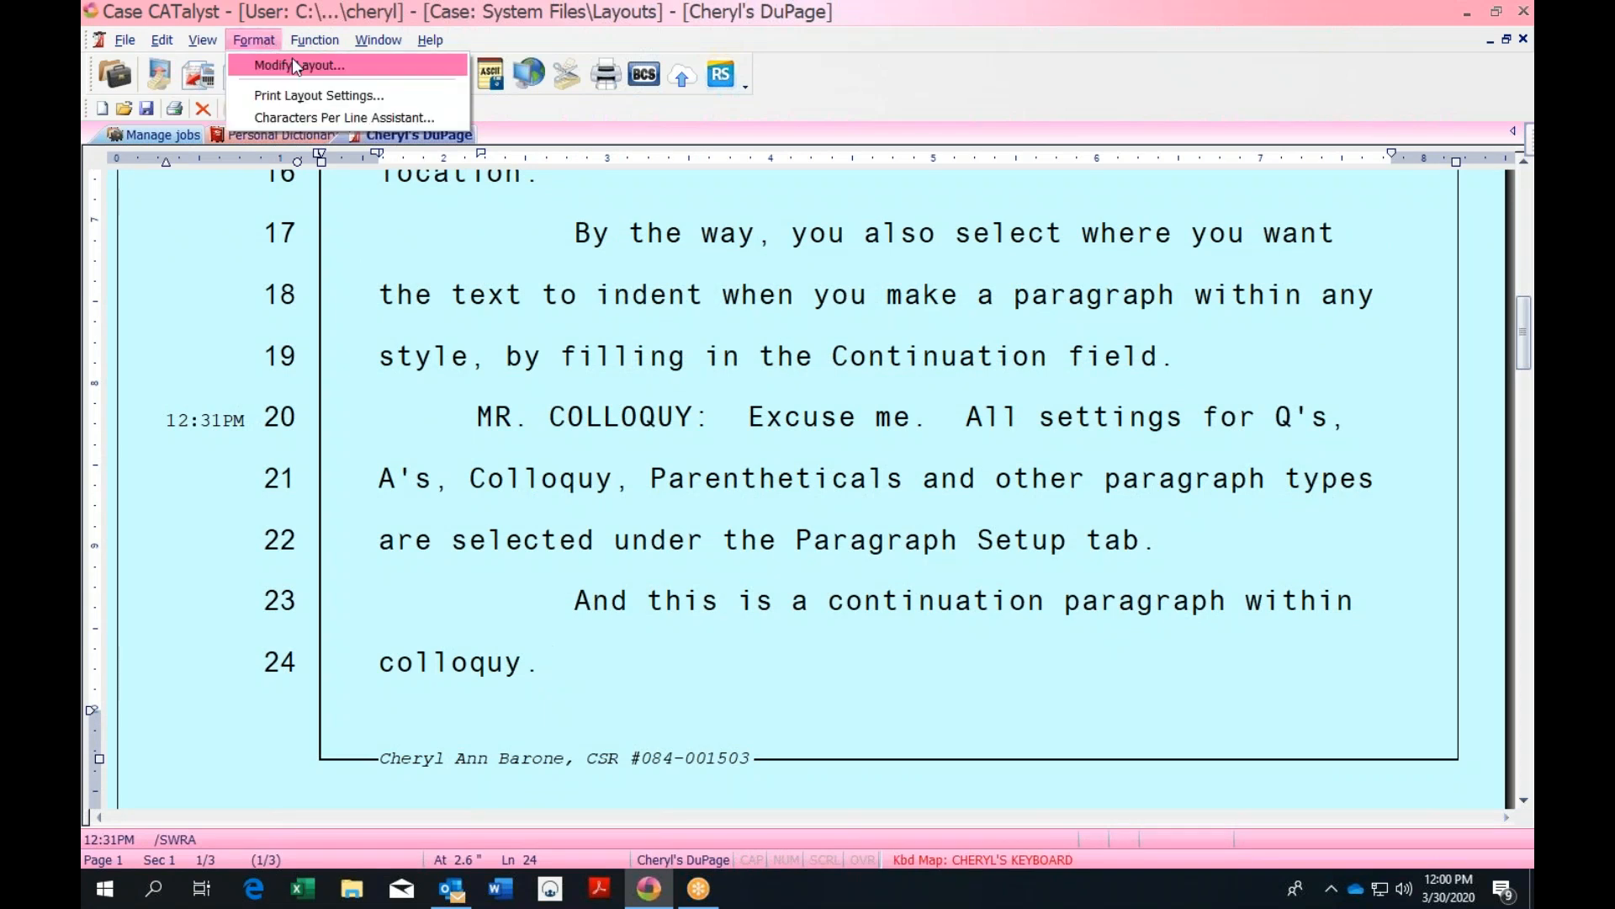
pyautogui.click(291, 57)
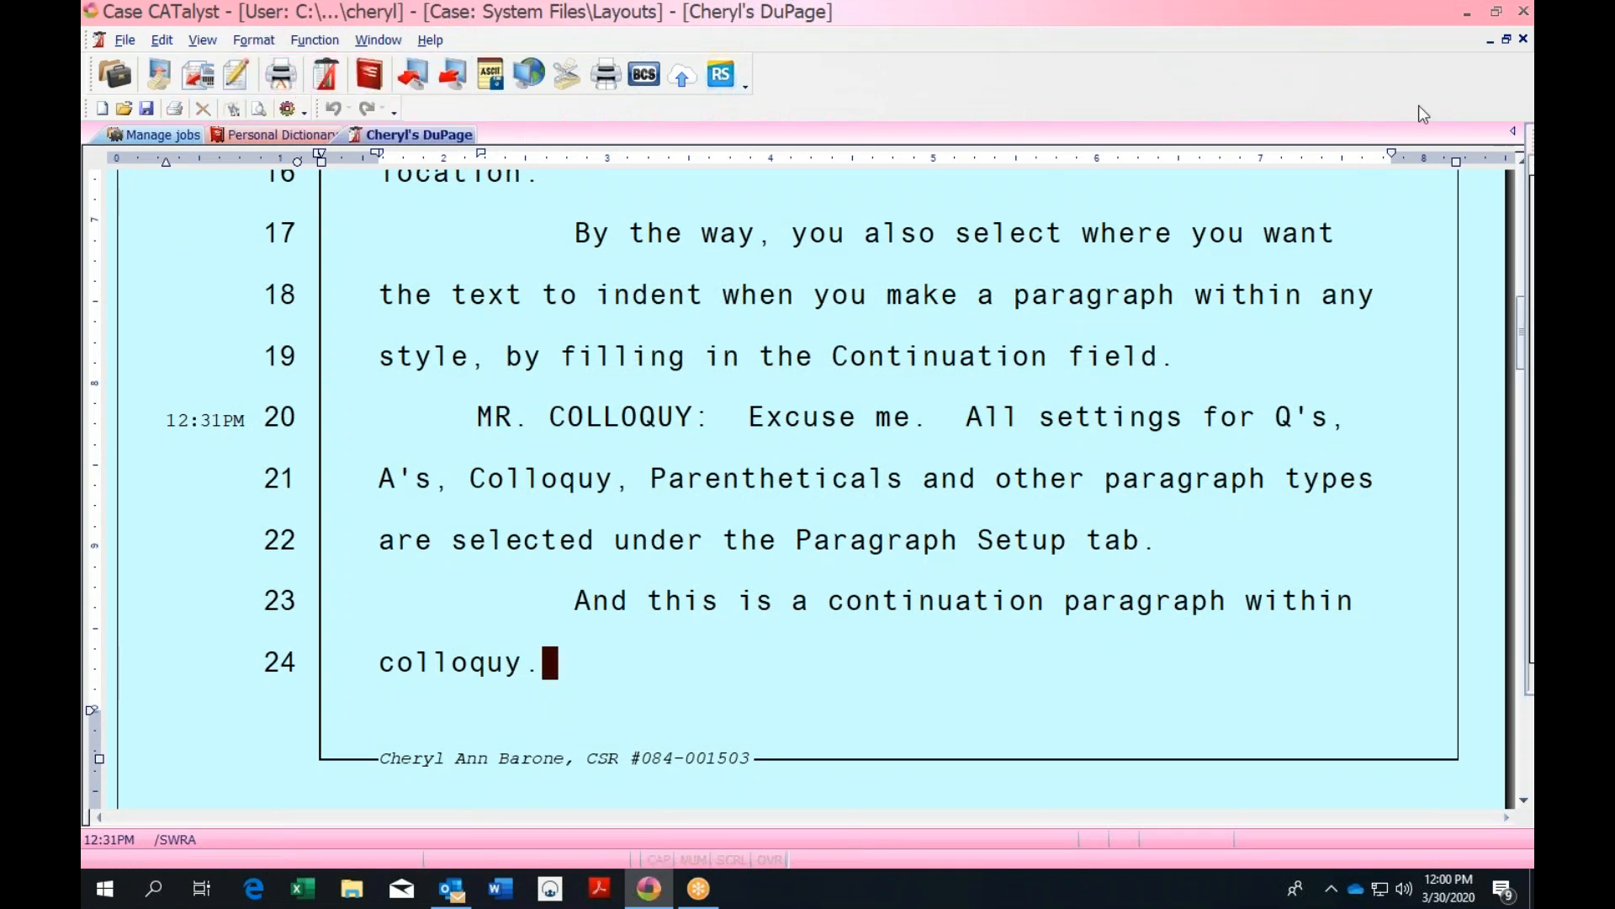
pyautogui.click(261, 40)
pyautogui.moveTo(203, 41)
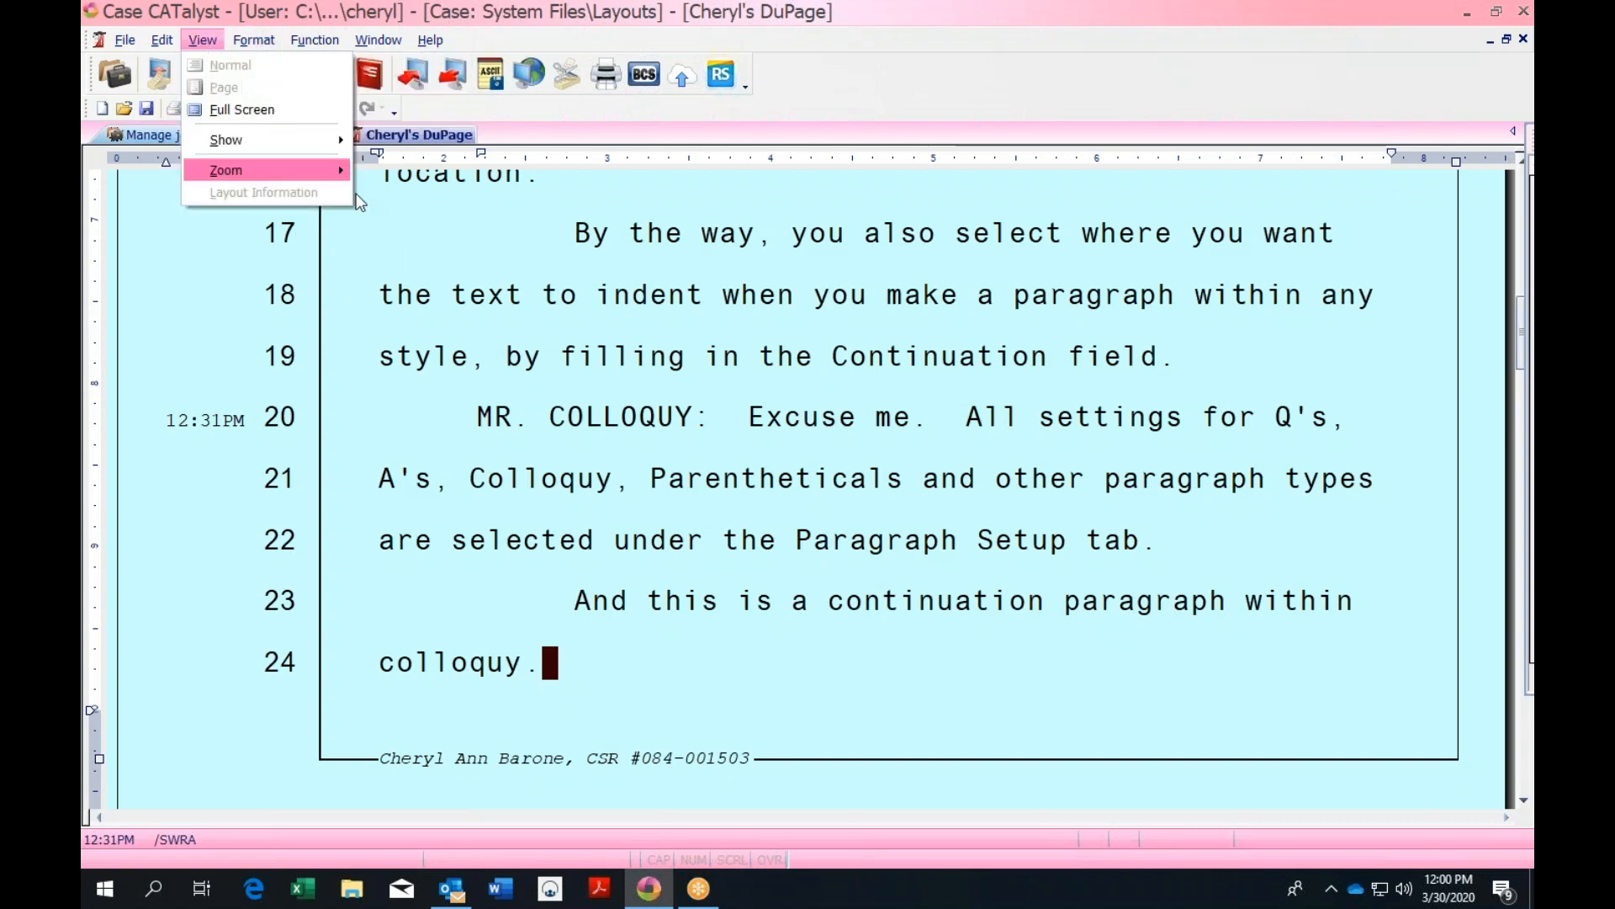
pyautogui.click(474, 294)
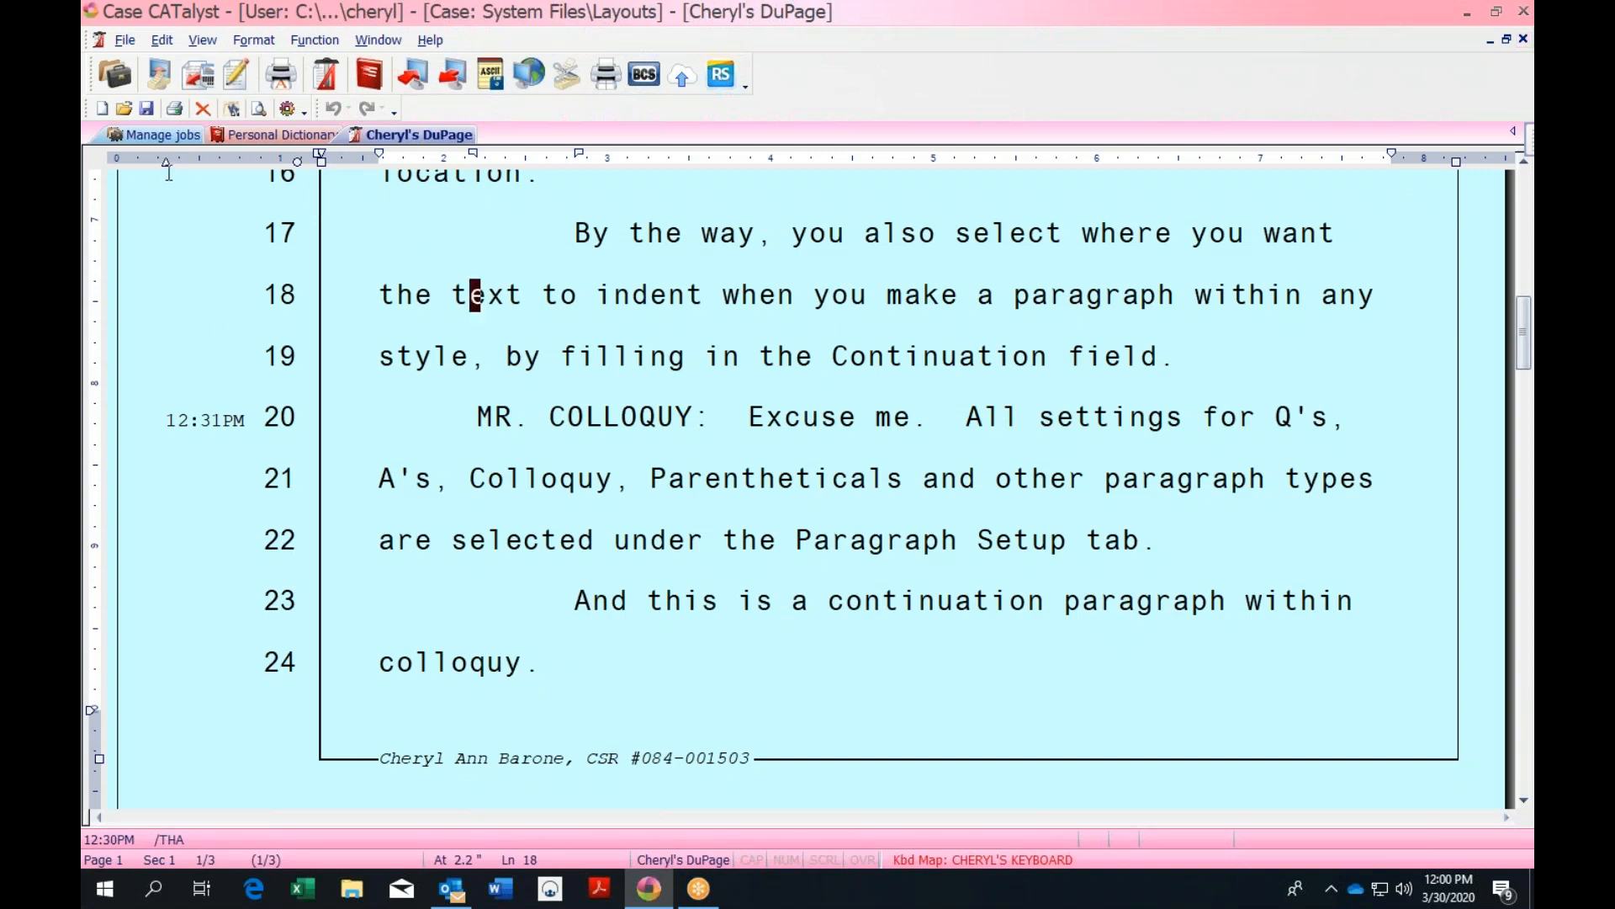
# Close the Personal Dictionary and select the May 2018 transcript in the user's jobs
pyautogui.click(282, 137)
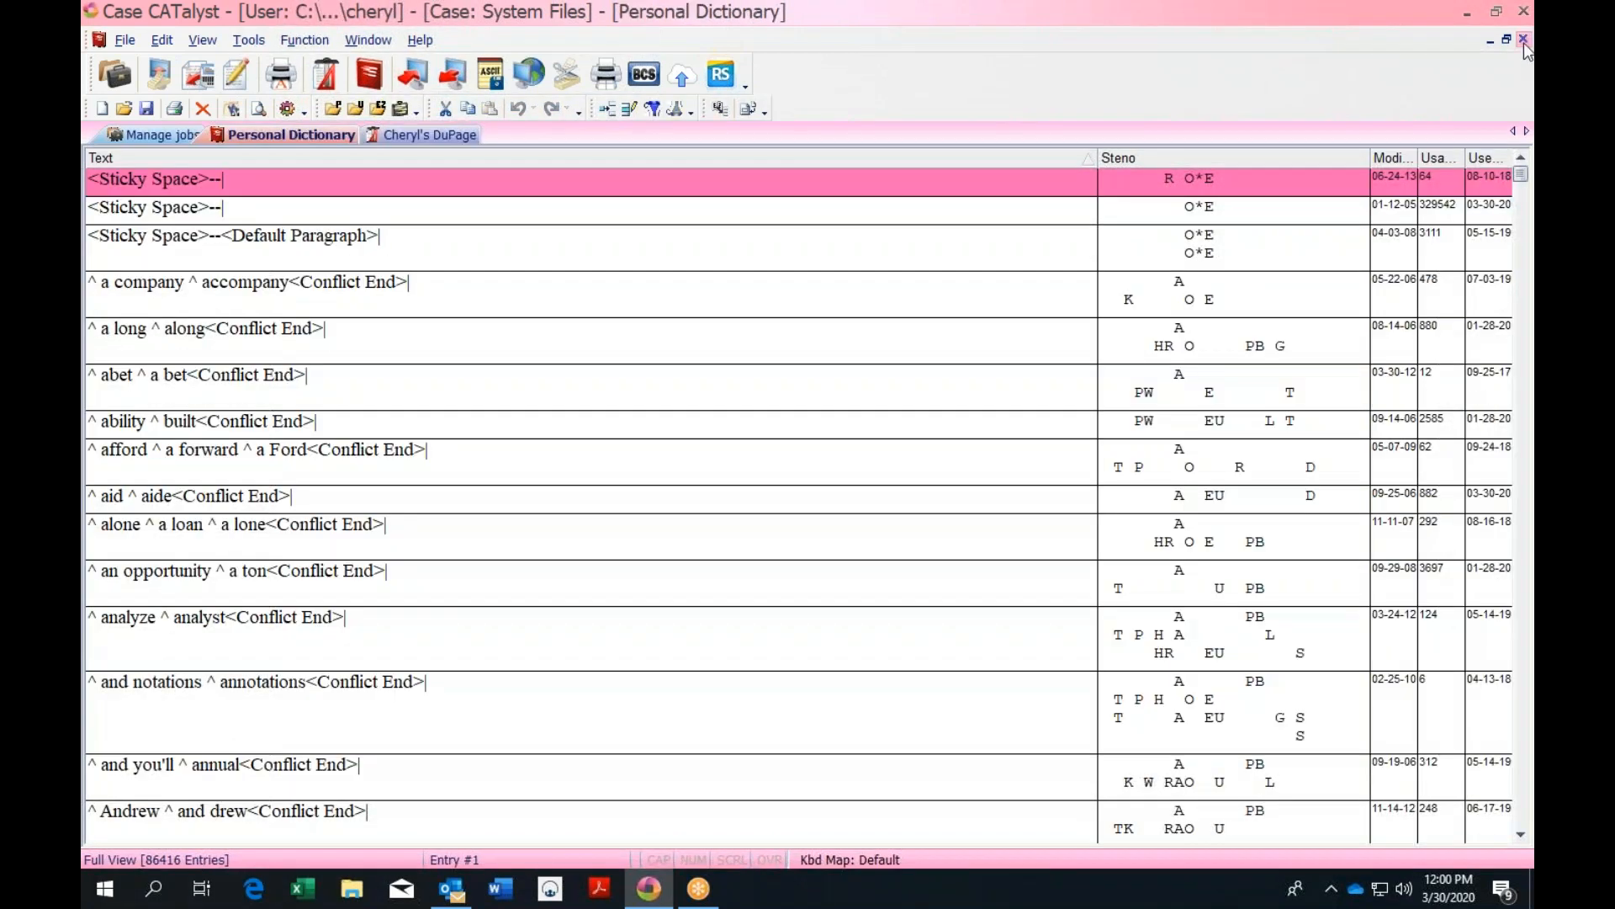
pyautogui.click(1523, 40)
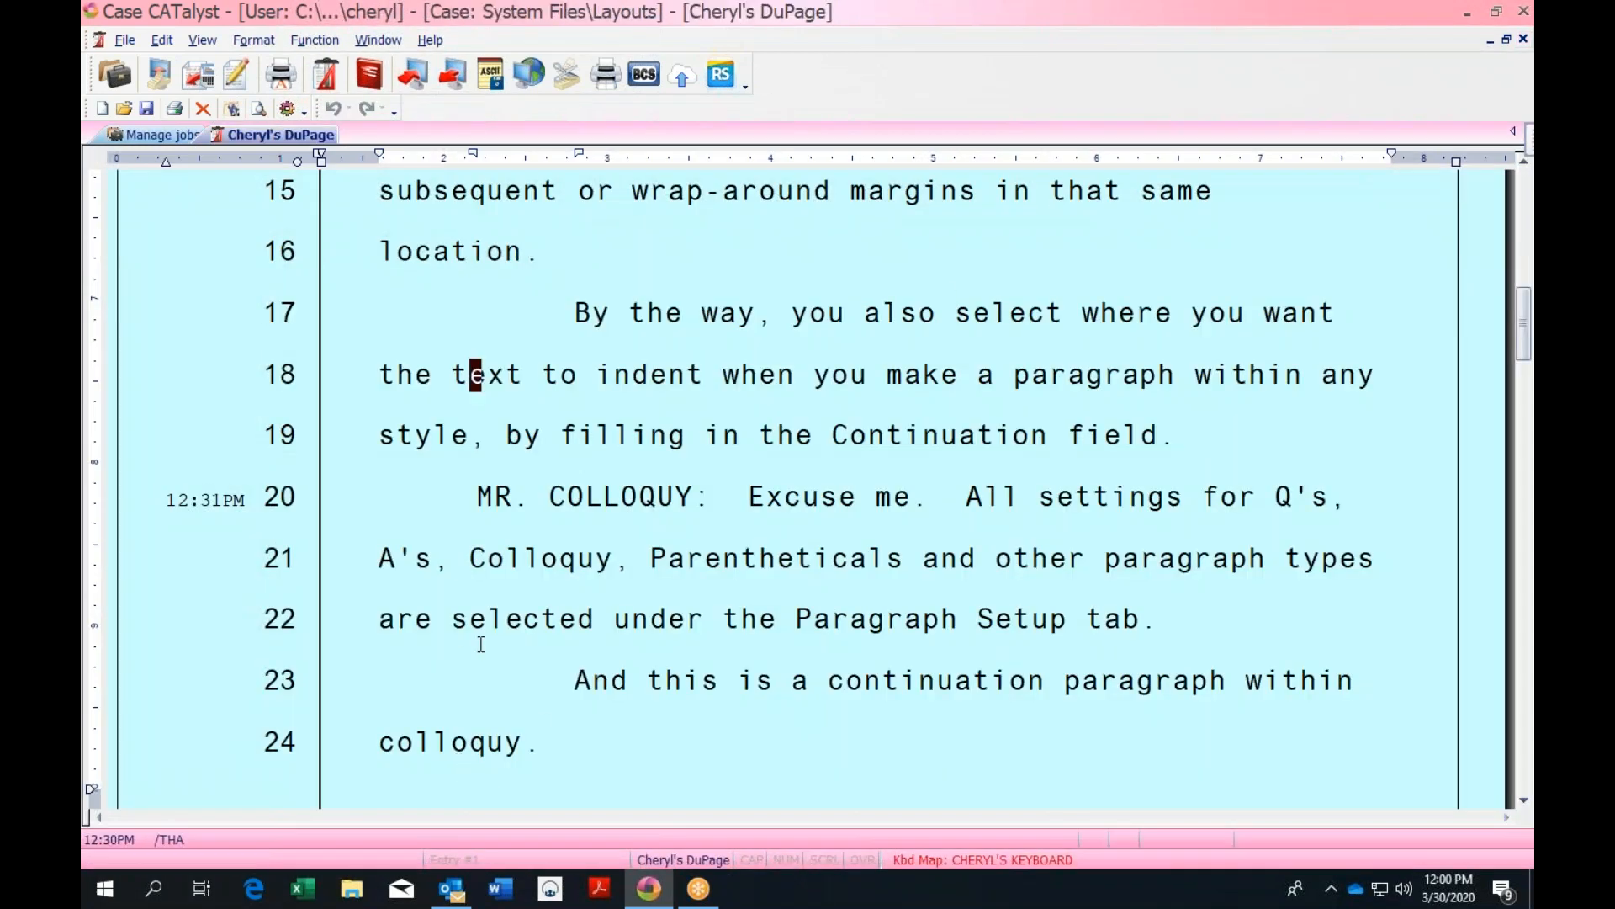
pyautogui.click(161, 134)
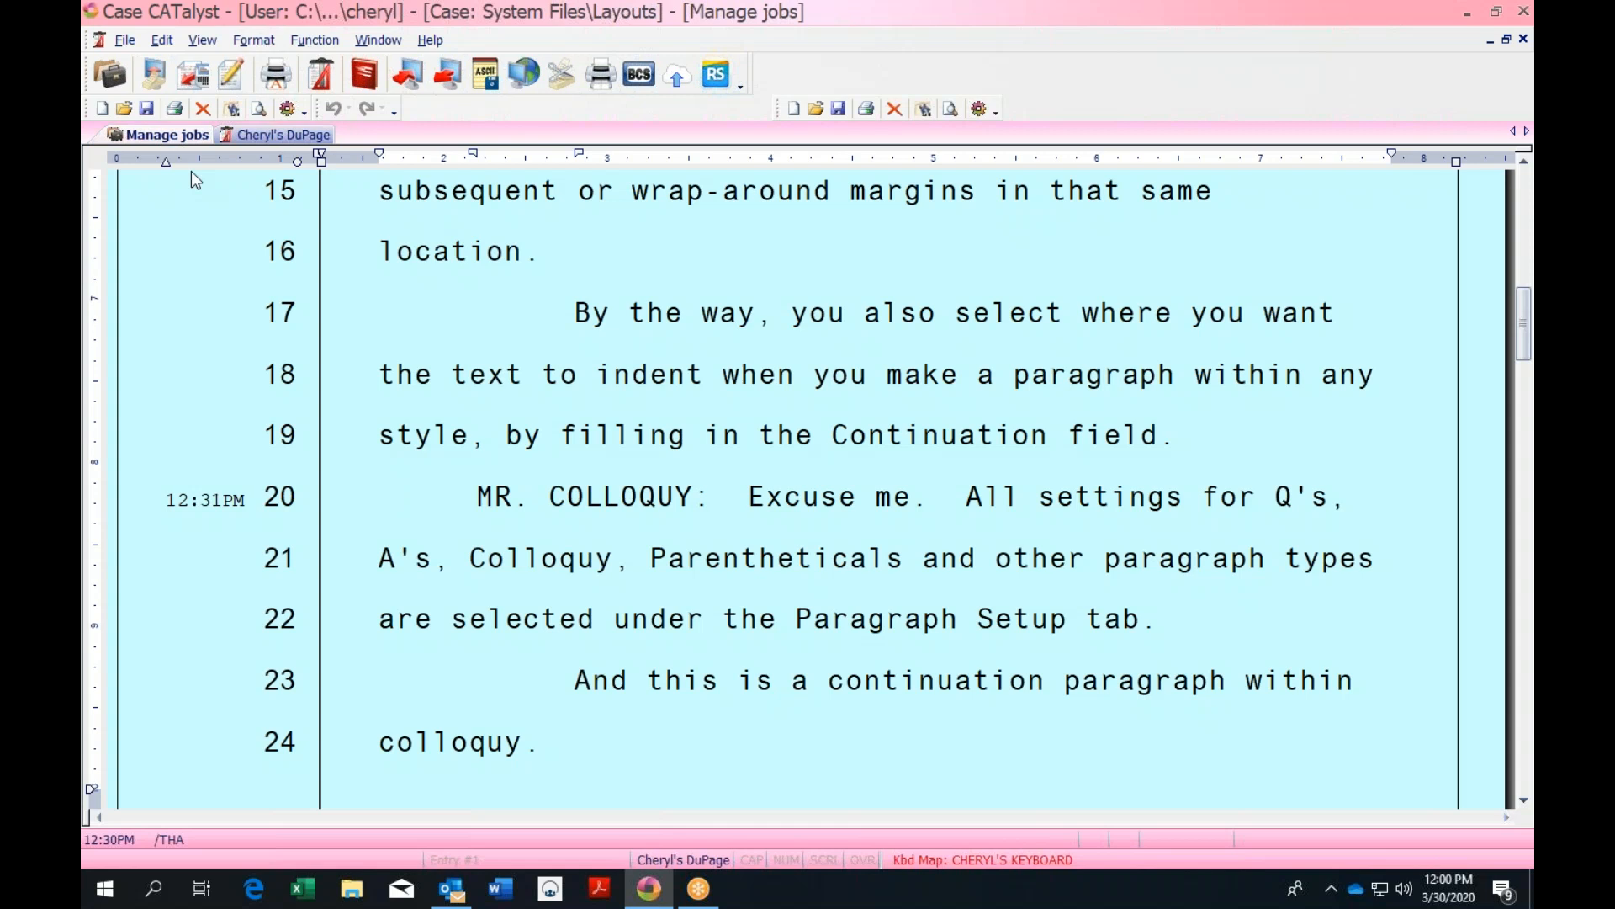
pyautogui.click(340, 135)
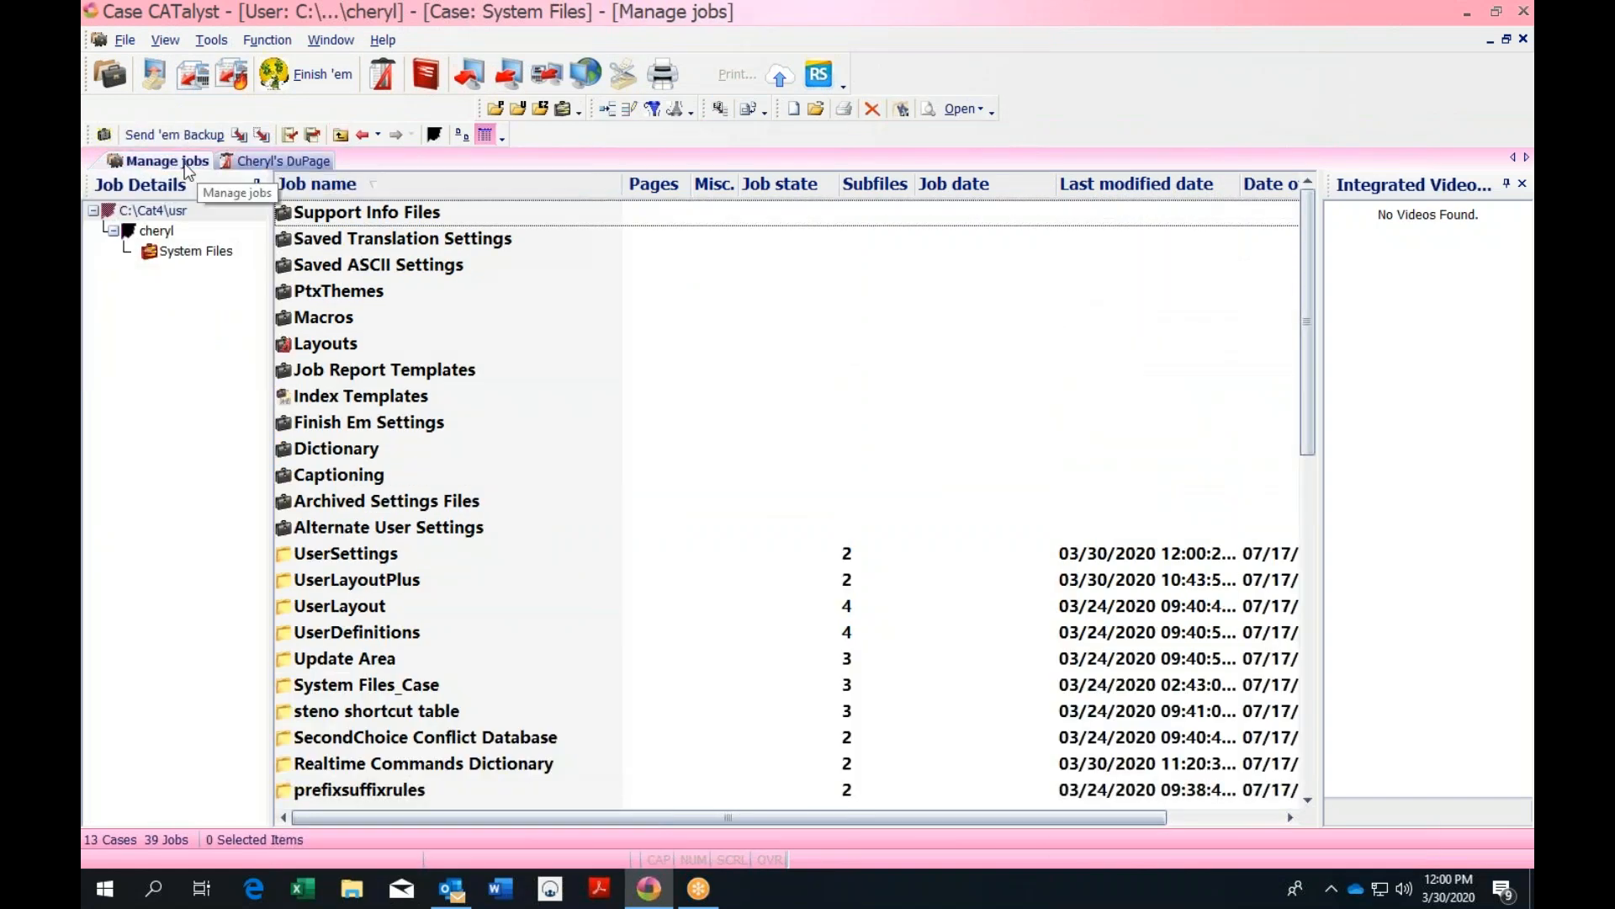
pyautogui.click(338, 134)
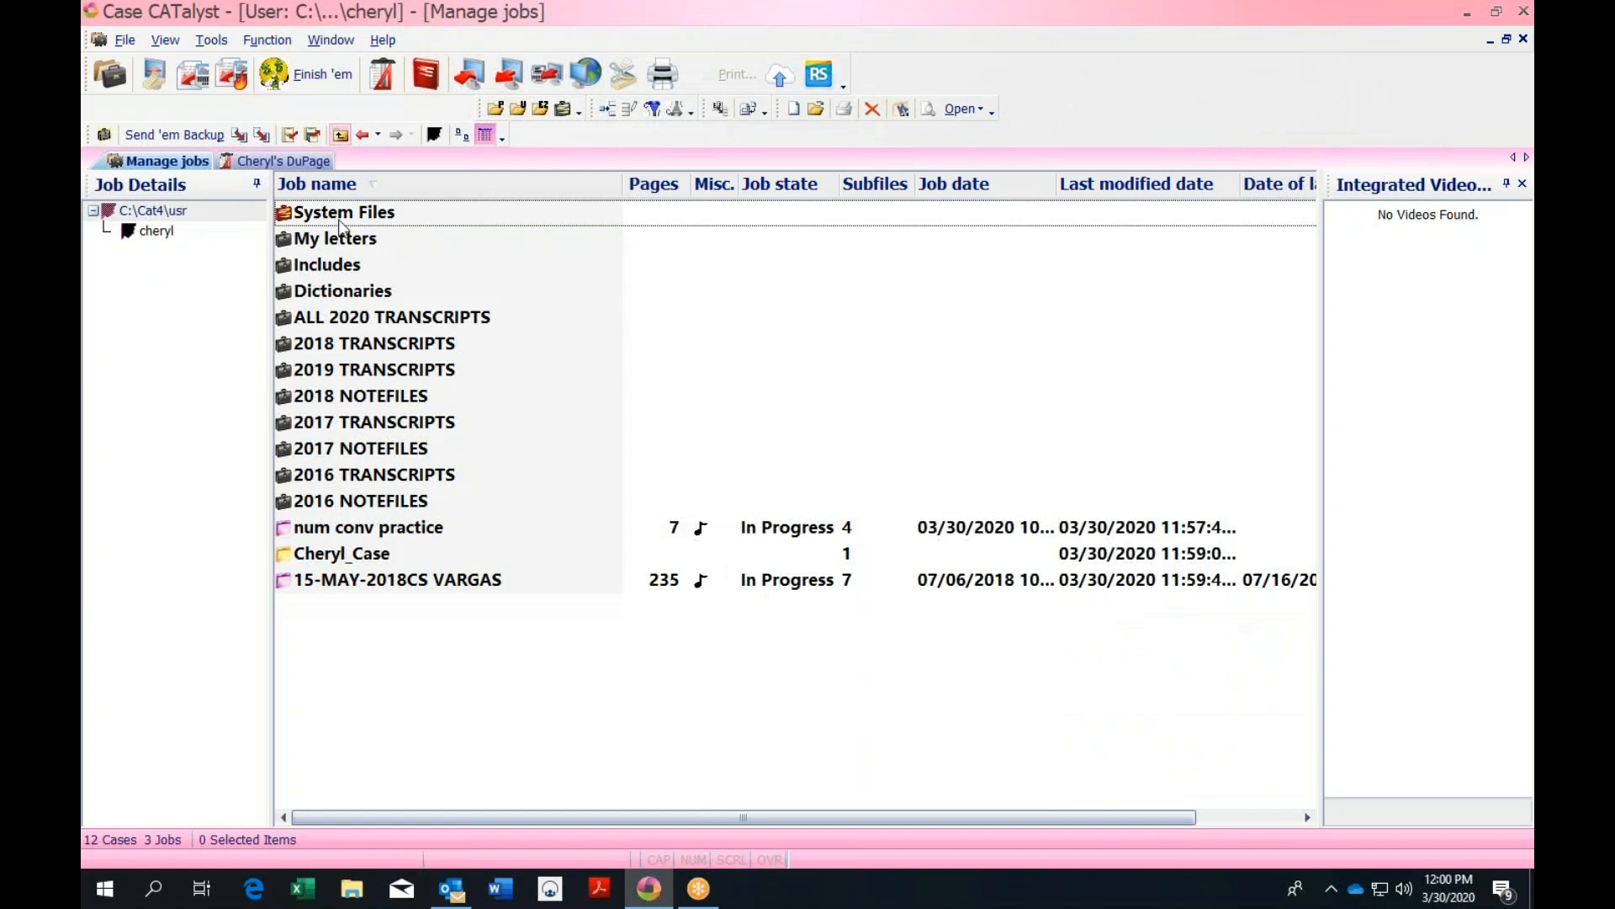
pyautogui.click(445, 589)
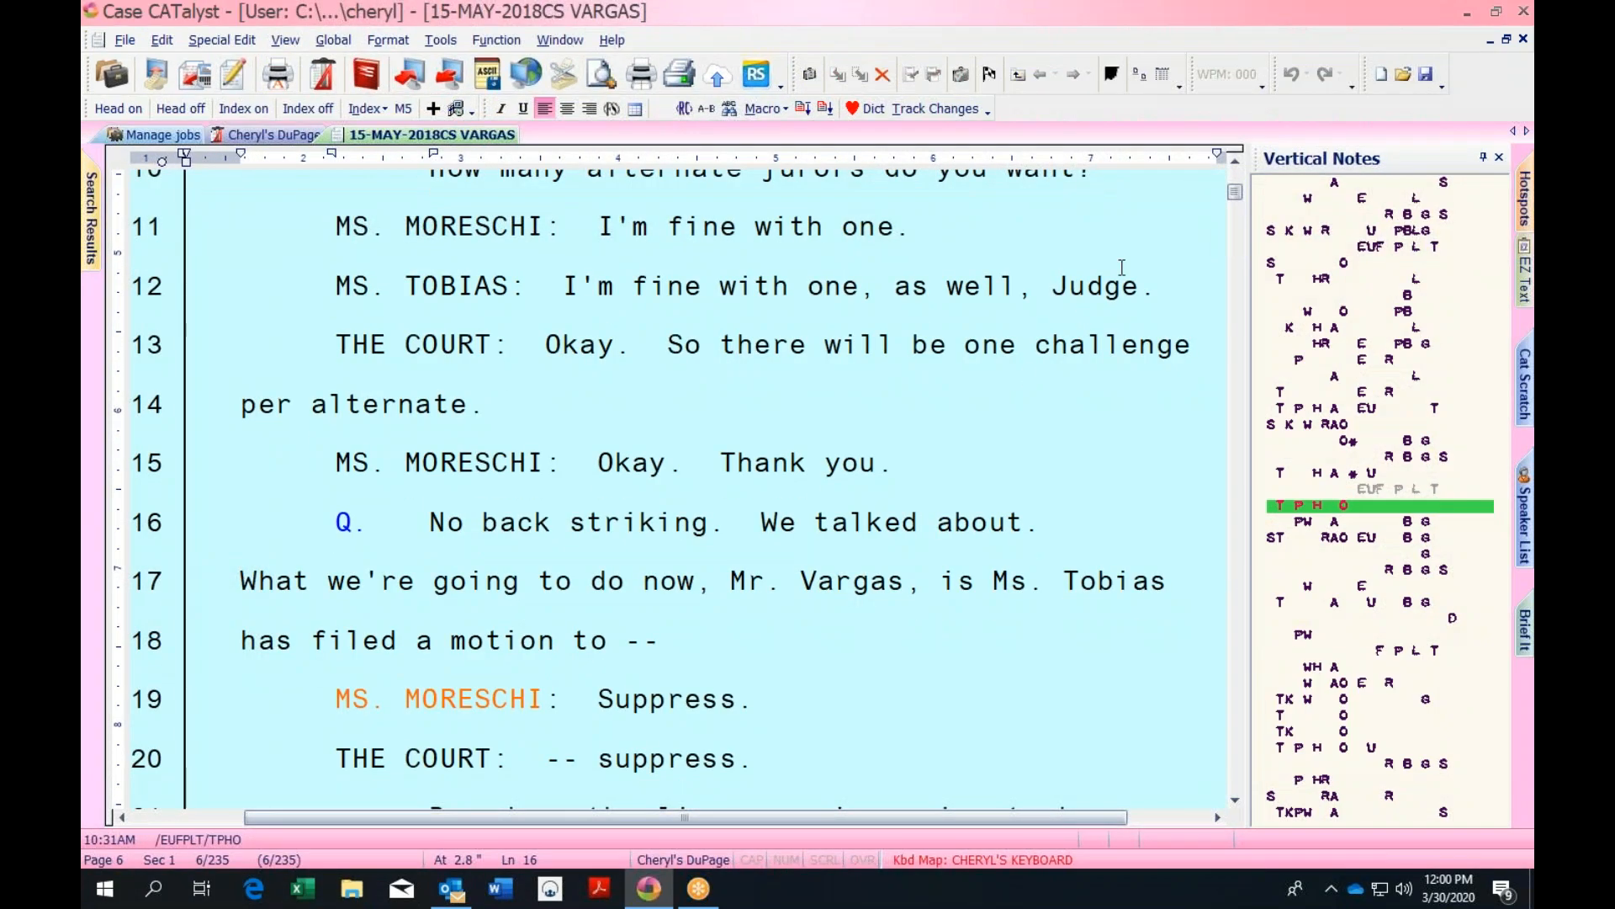
# Scroll the transcript up and open the EZ Speakers entry creator, closing it unchanged
pyautogui.moveTo(1235, 191); pyautogui.dragTo(1235, 219)
pyautogui.scroll(3, 923, 221)
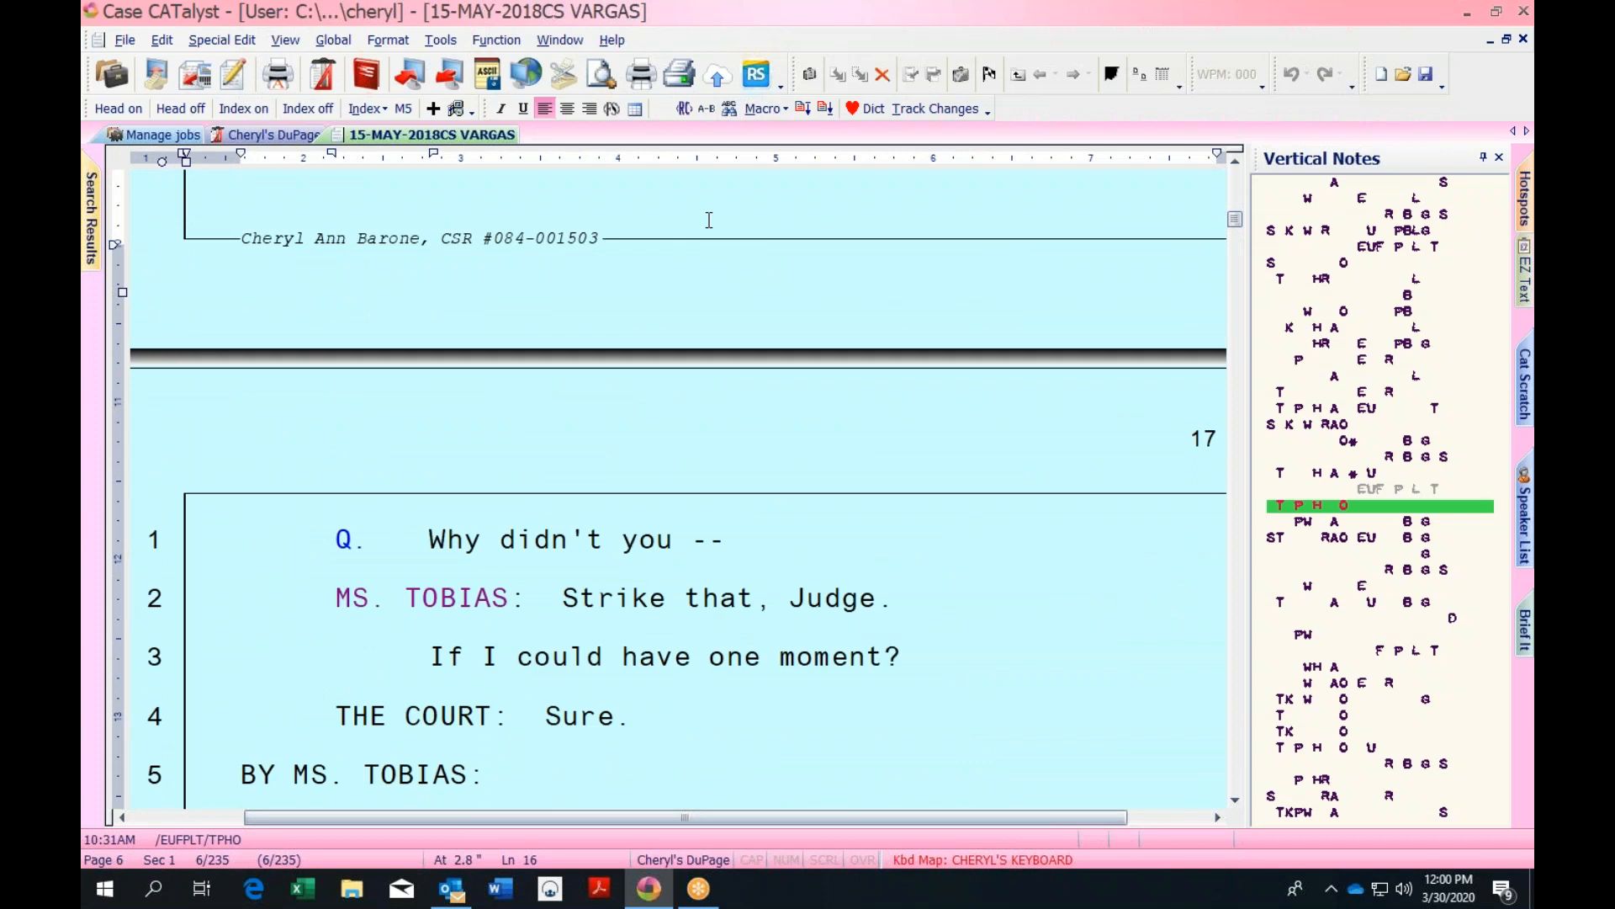
pyautogui.hotkey('alt', 'z')
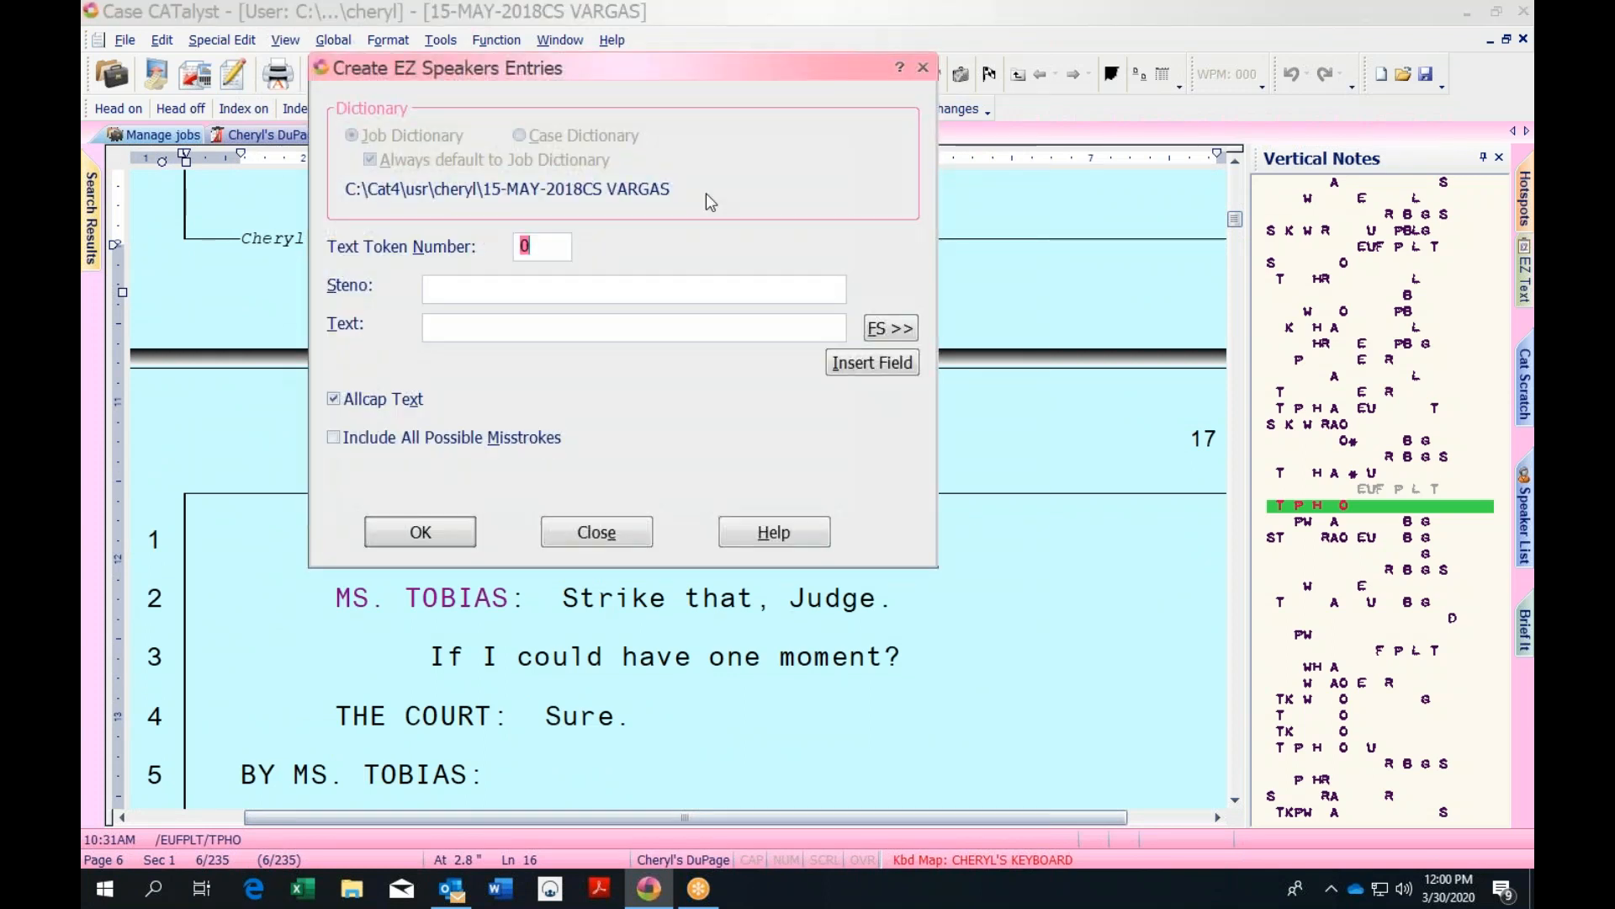
pyautogui.click(925, 68)
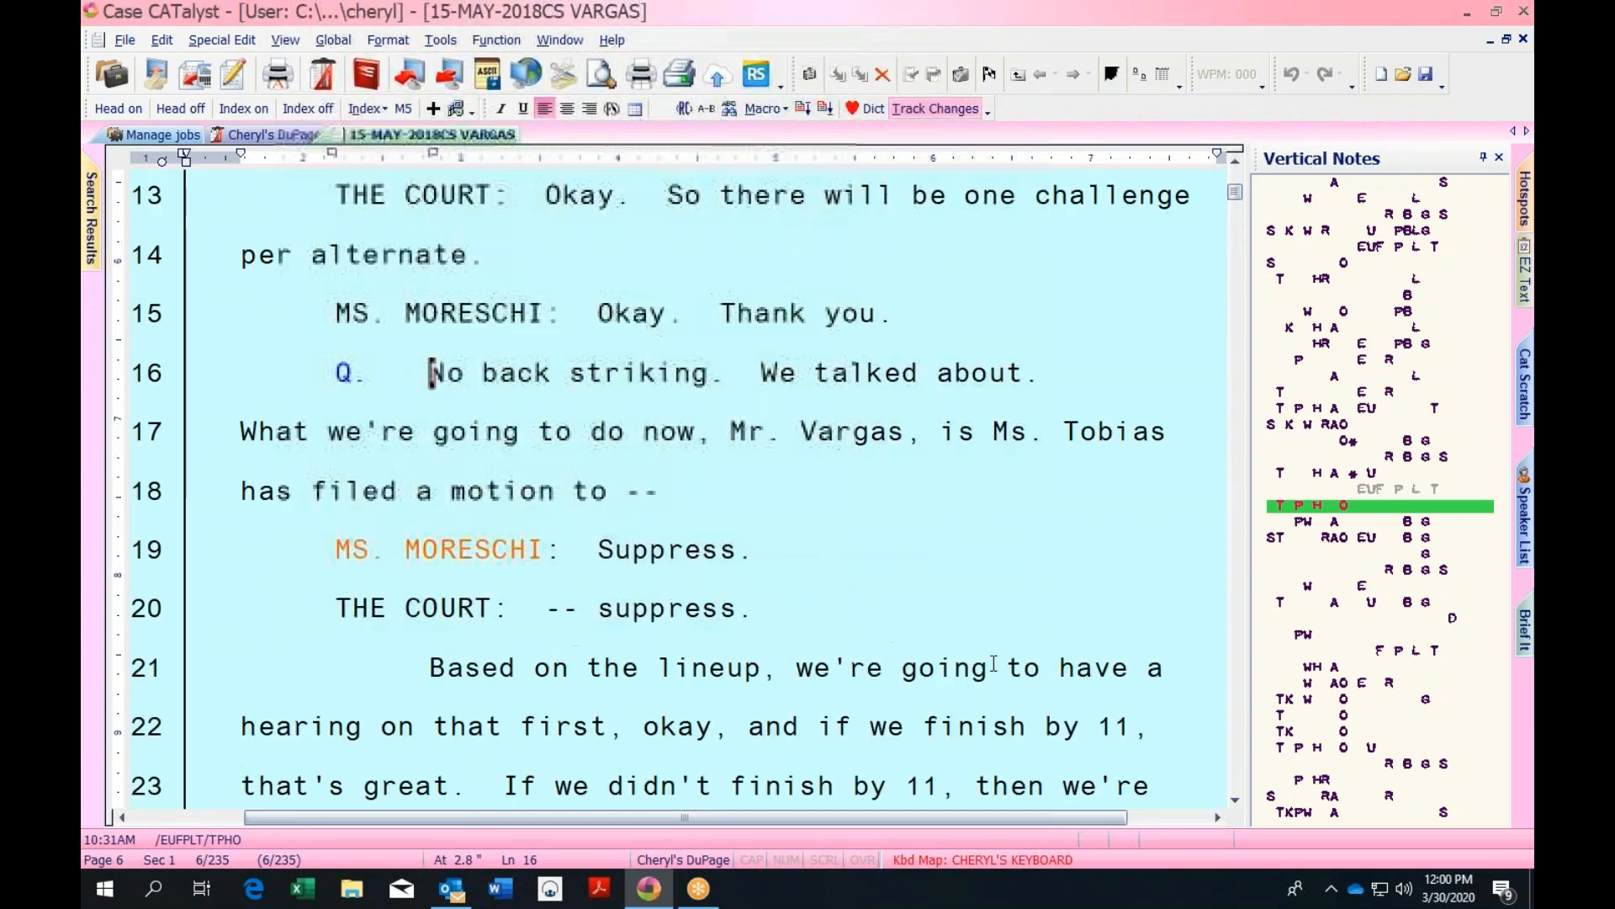
# Check the keyboard map assignments and switch the Kbd Map to Default
pyautogui.doubleClick(1011, 861)
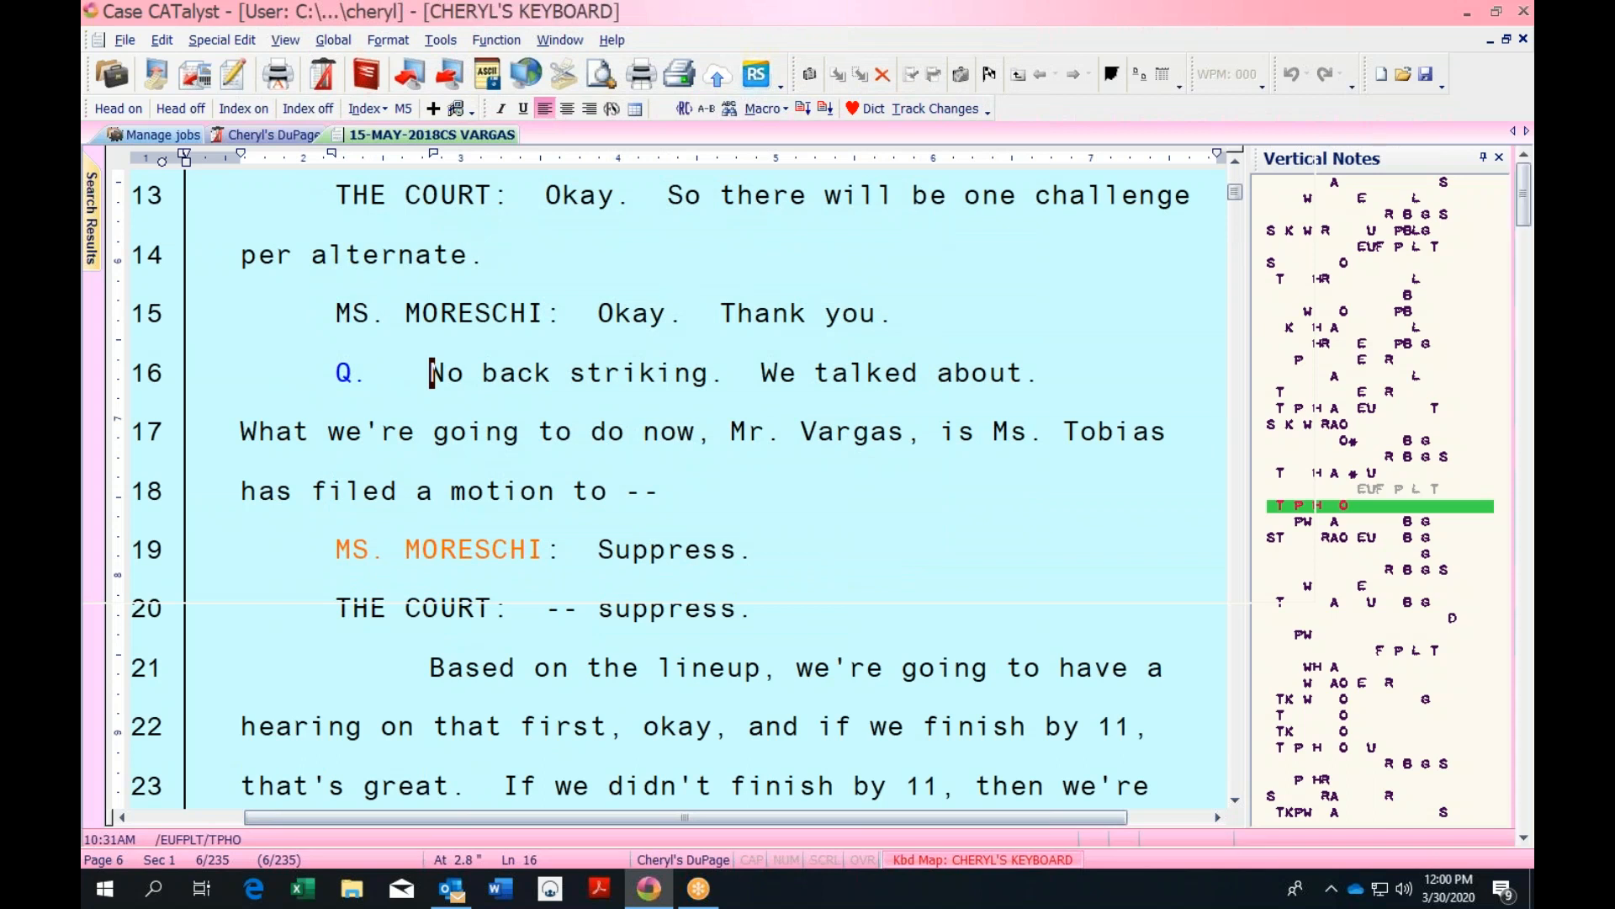
pyautogui.click(1525, 40)
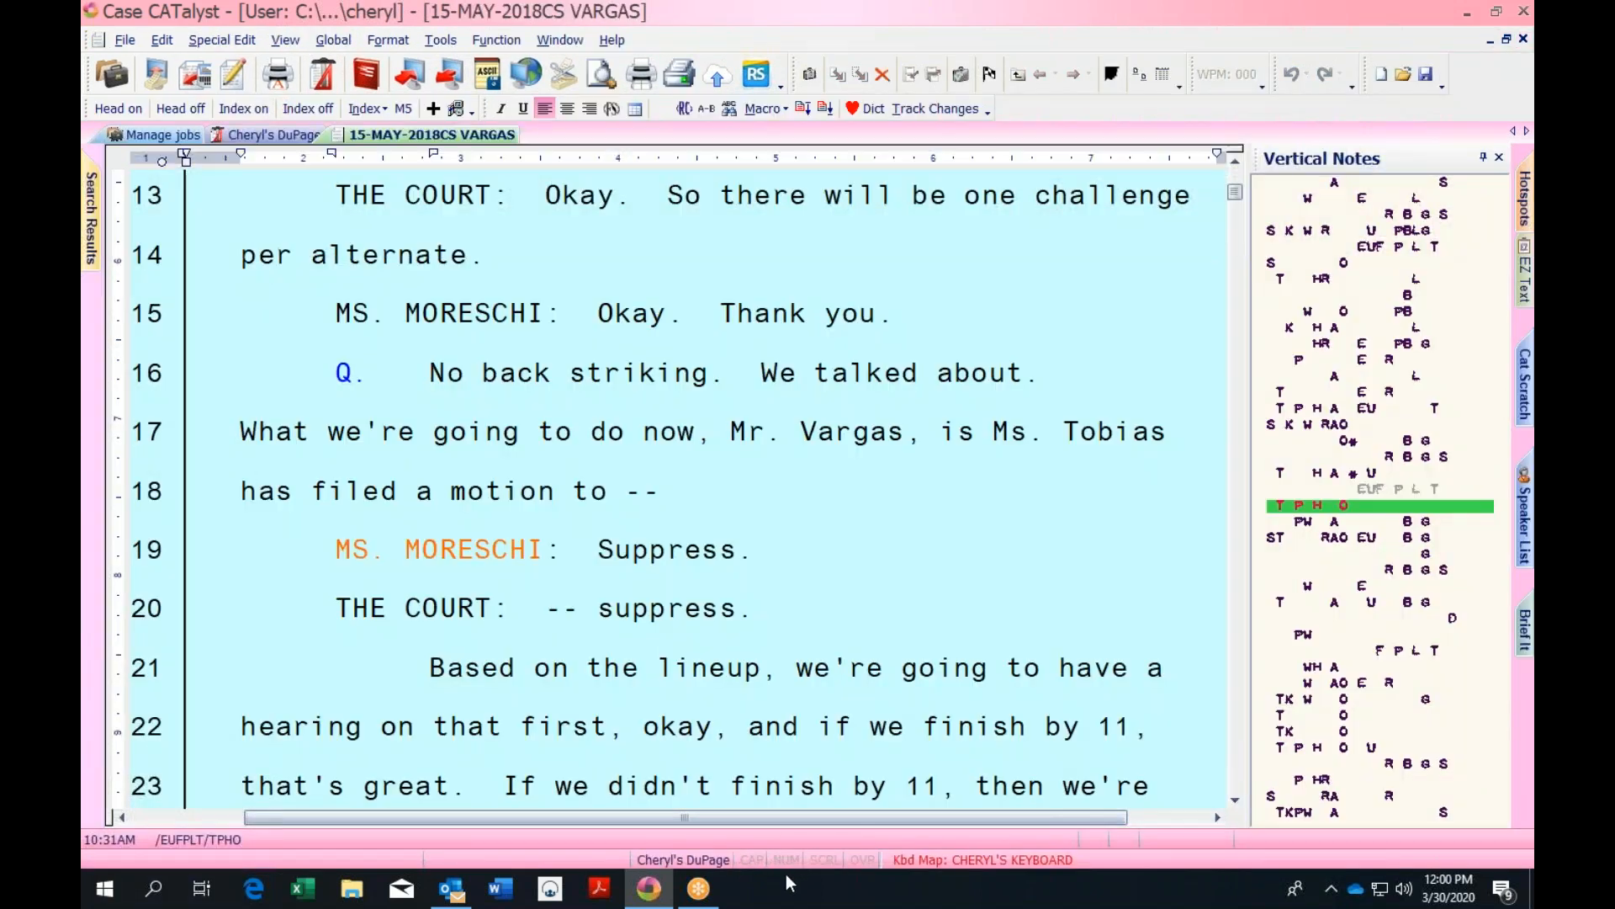
pyautogui.click(906, 867)
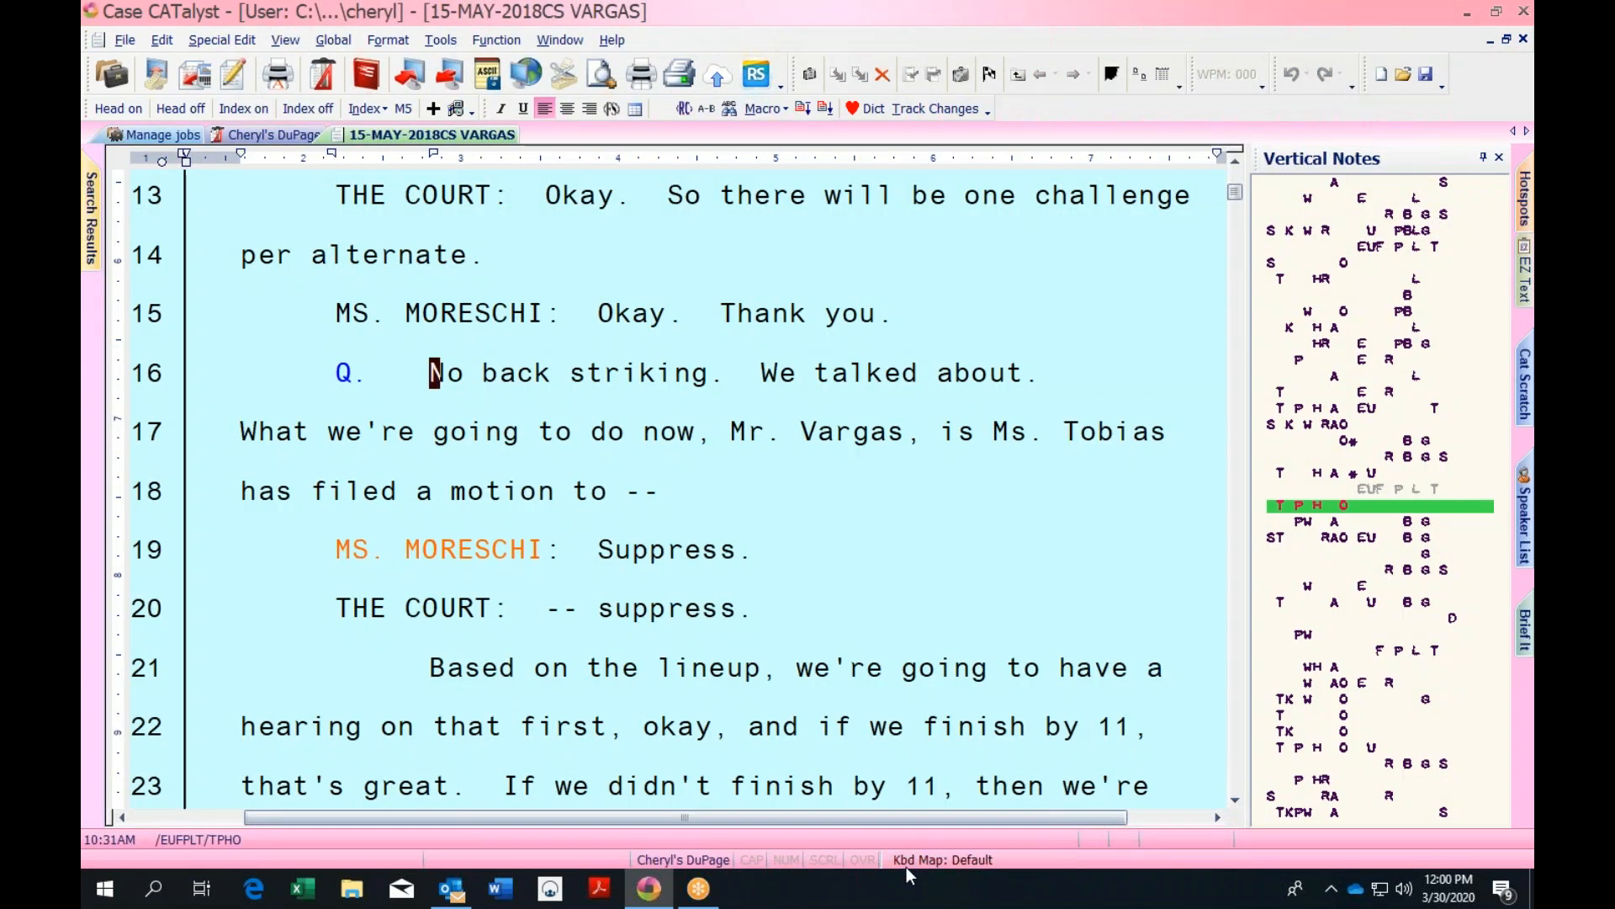
# Open and close the Header/Footer editor unchanged, then close the May 2018 transcript
pyautogui.hotkey('ctrl', 'h')
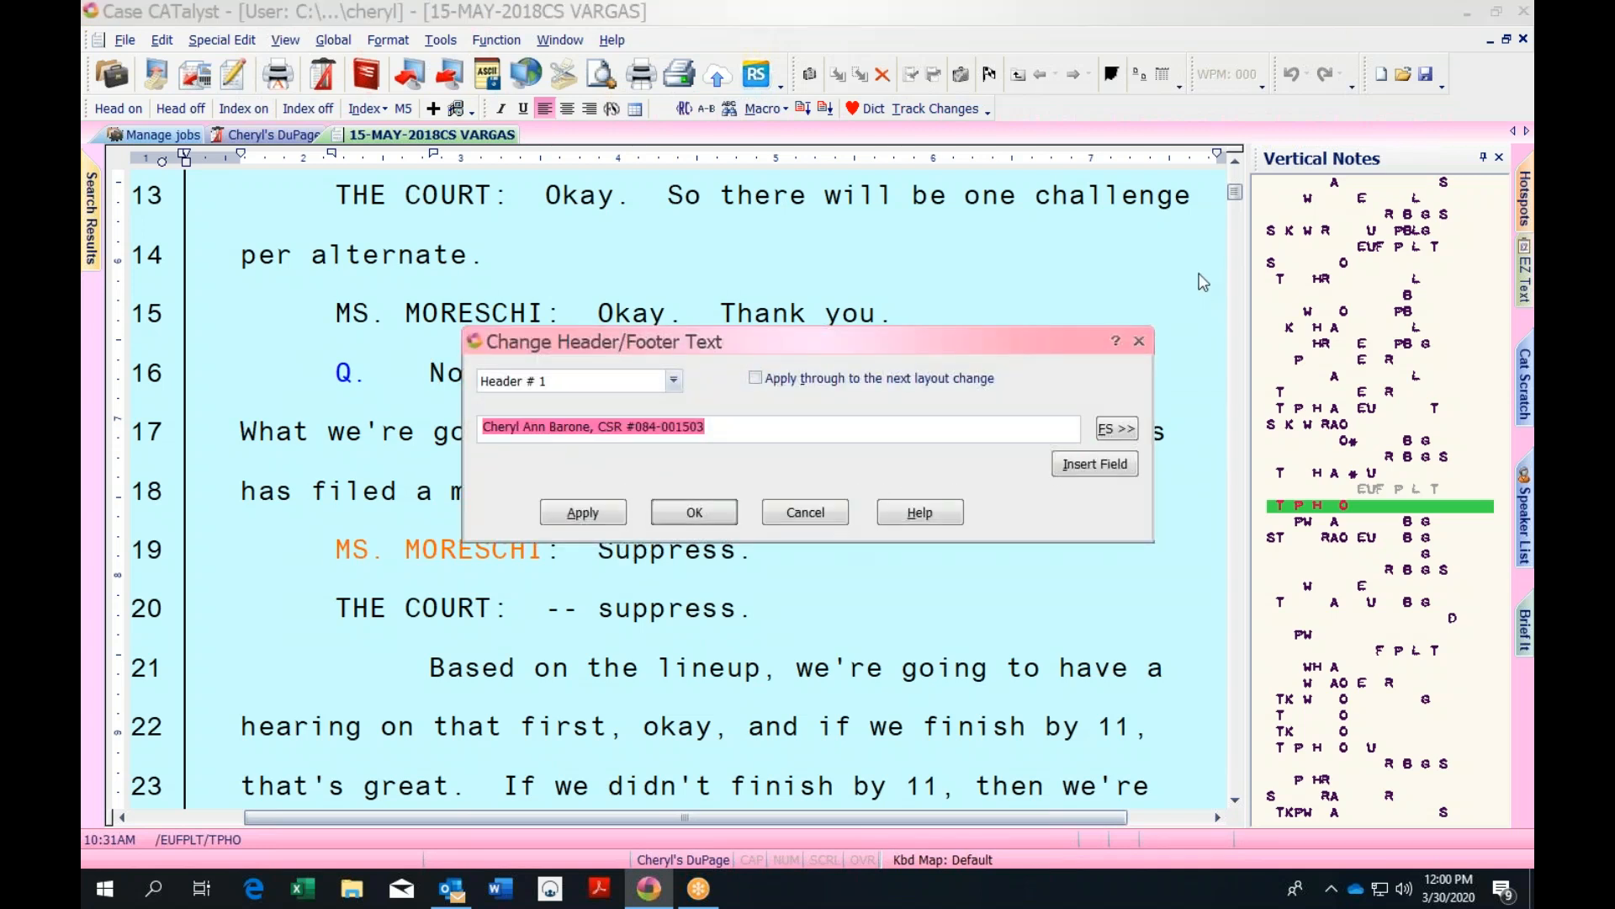
pyautogui.click(1140, 342)
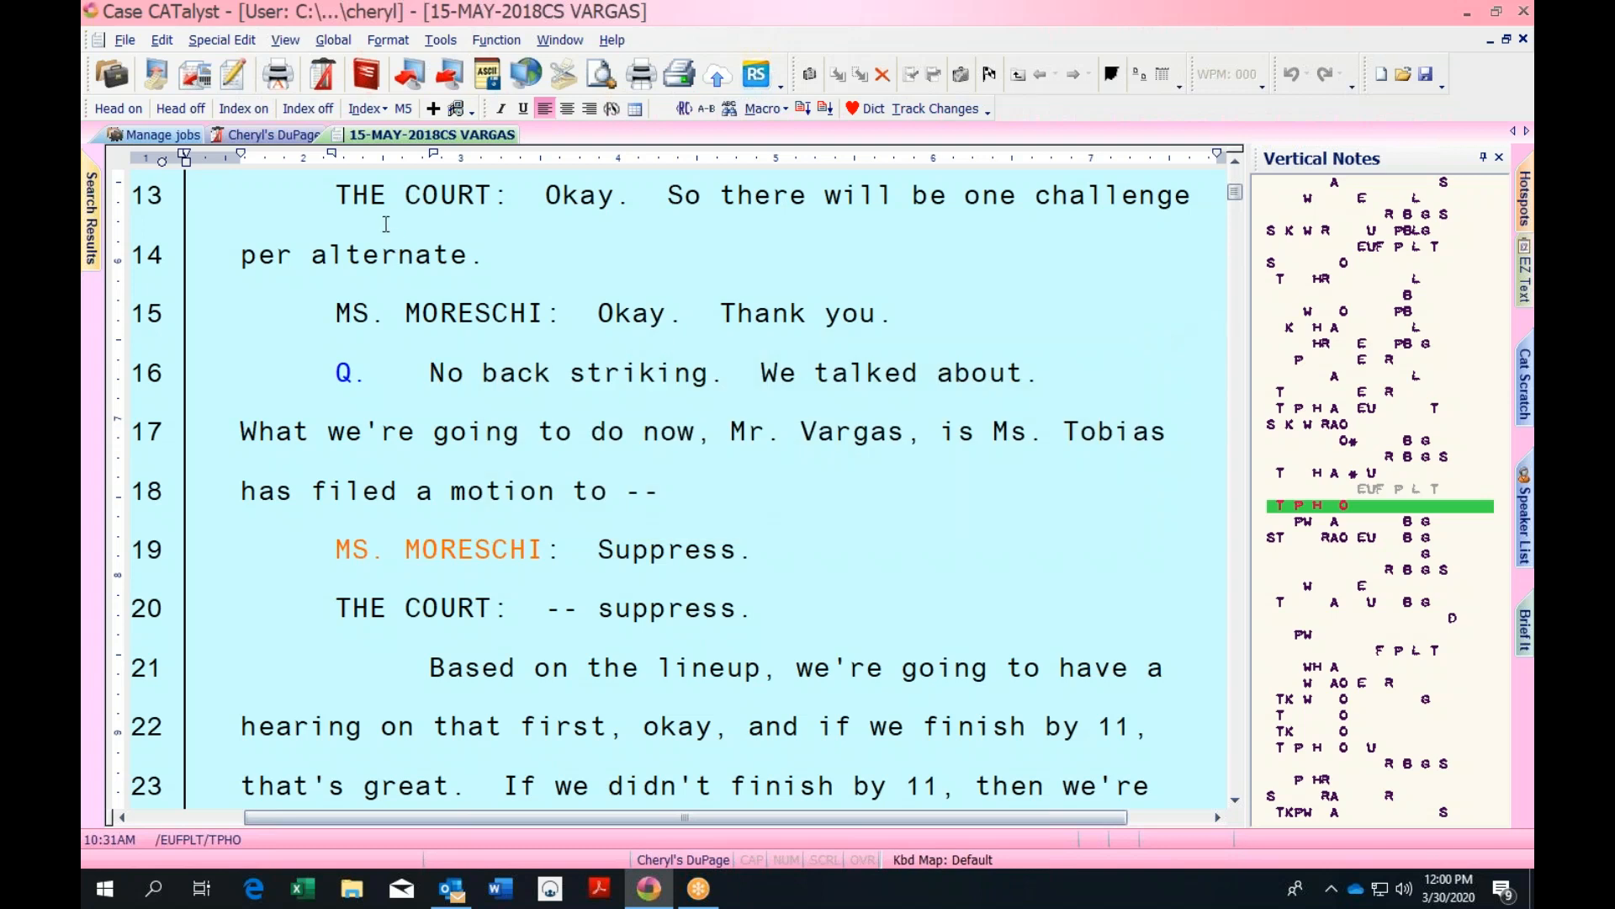
pyautogui.click(1523, 40)
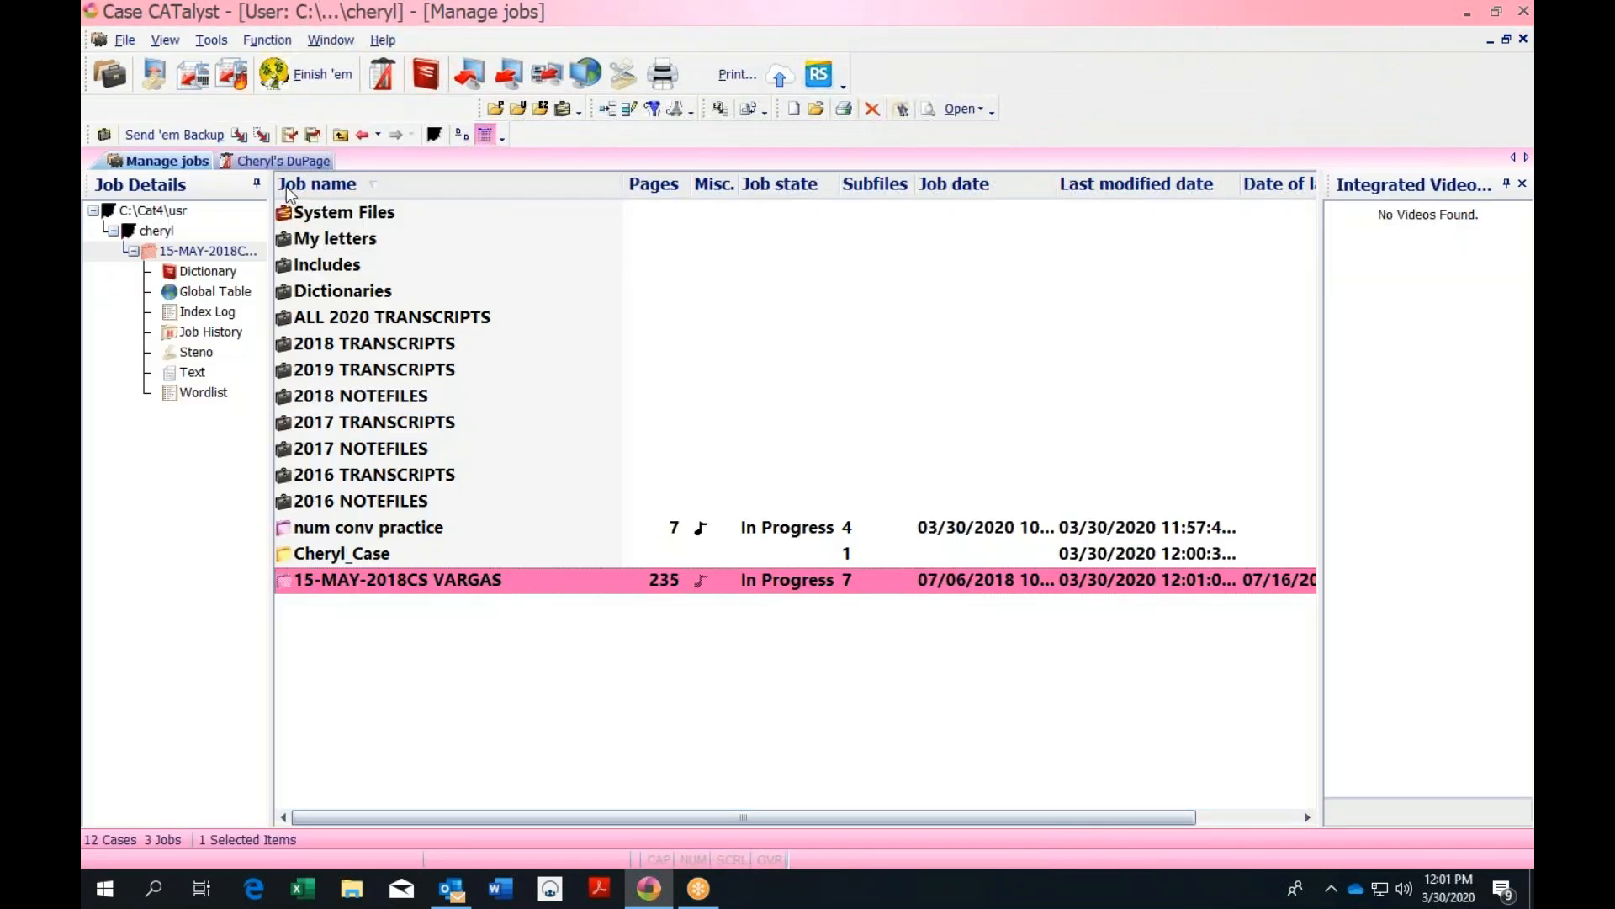
pyautogui.click(306, 160)
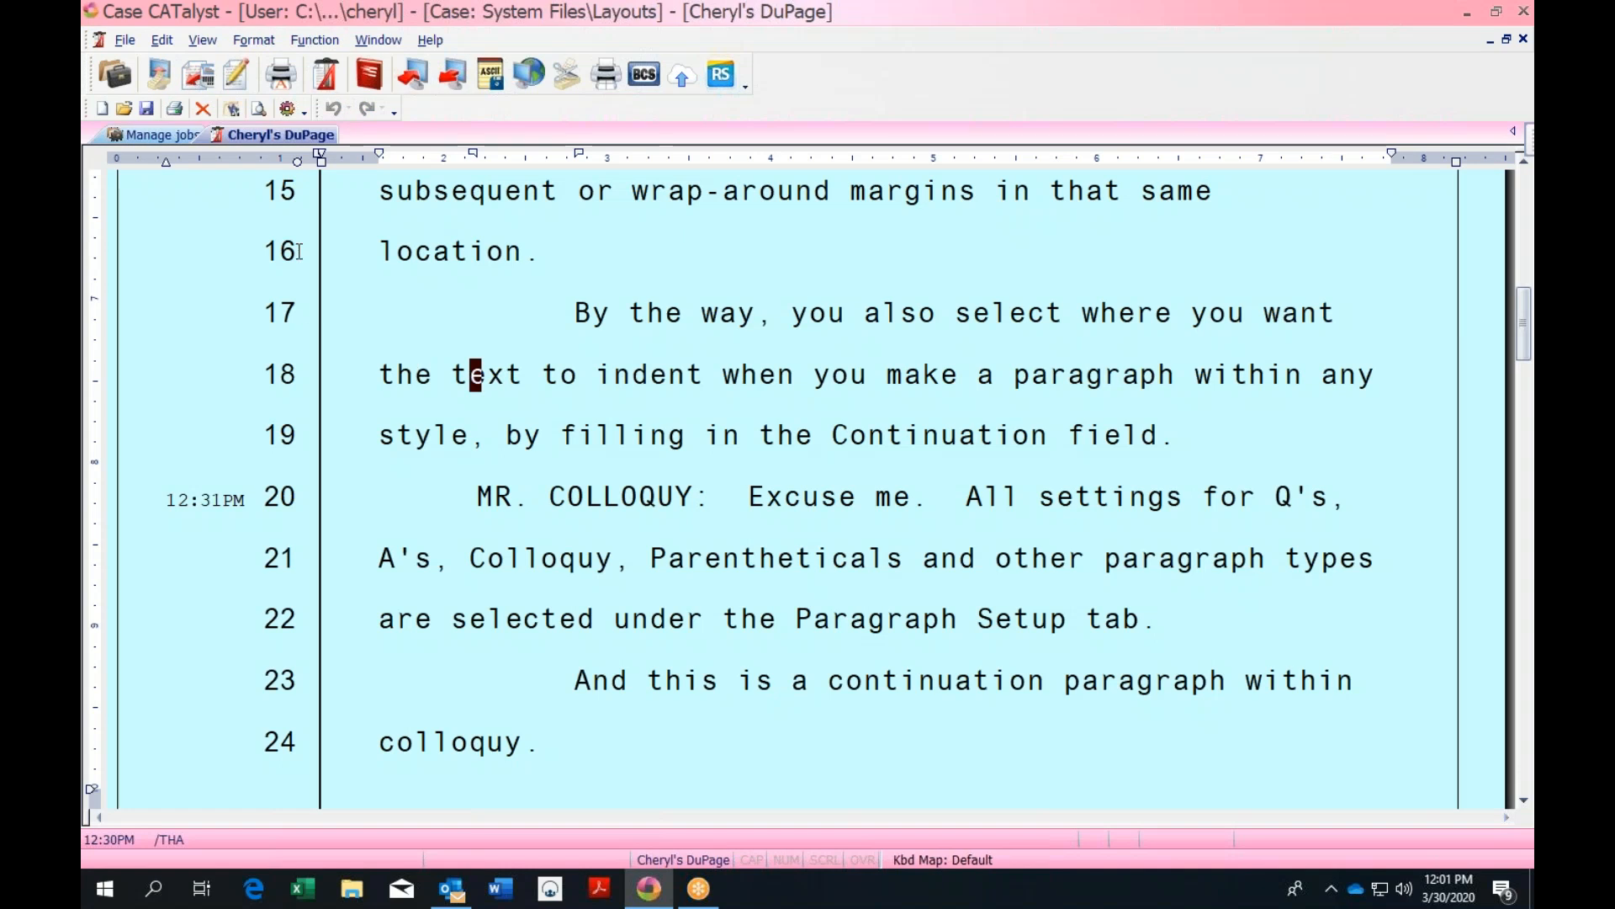
pyautogui.moveTo(1522, 321); pyautogui.dragTo(1521, 206)
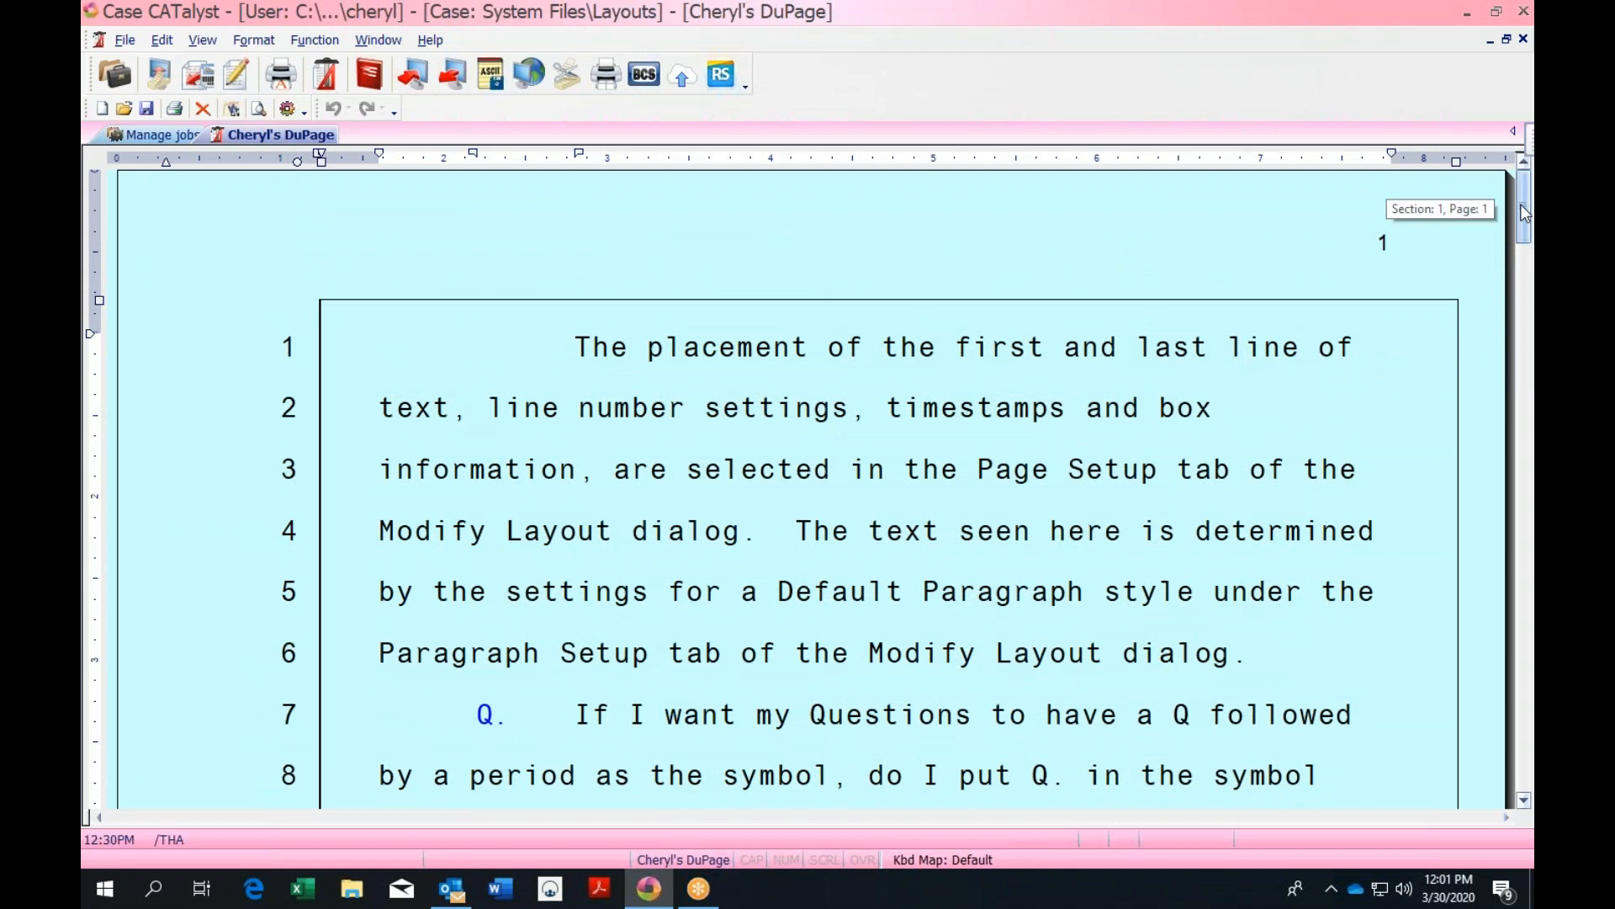
pyautogui.click(162, 137)
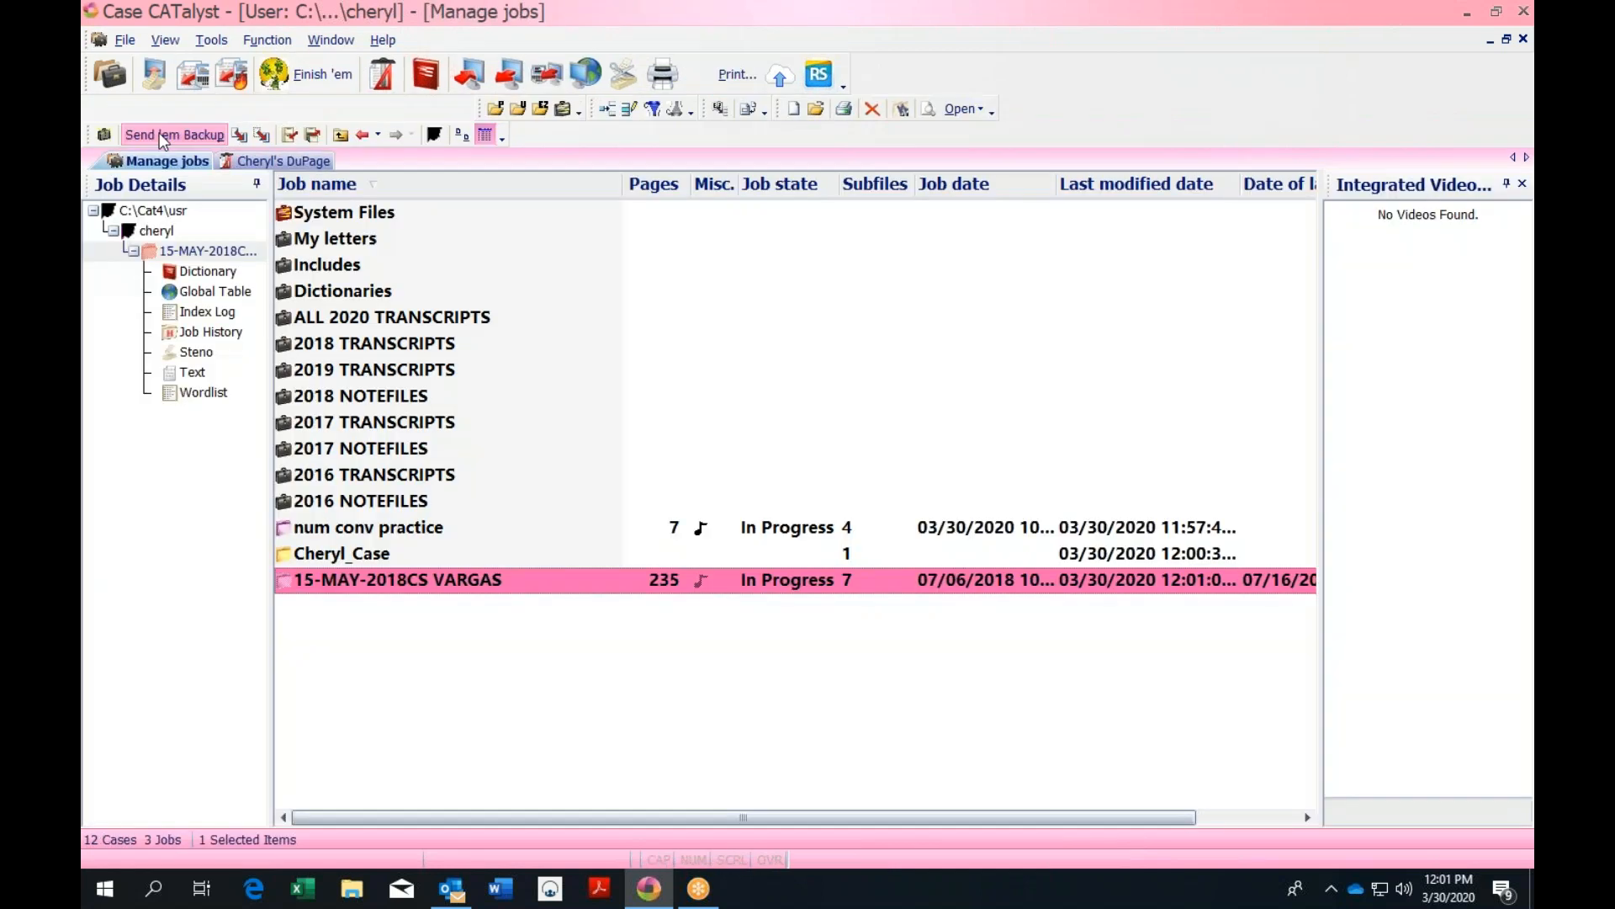
pyautogui.click(330, 268)
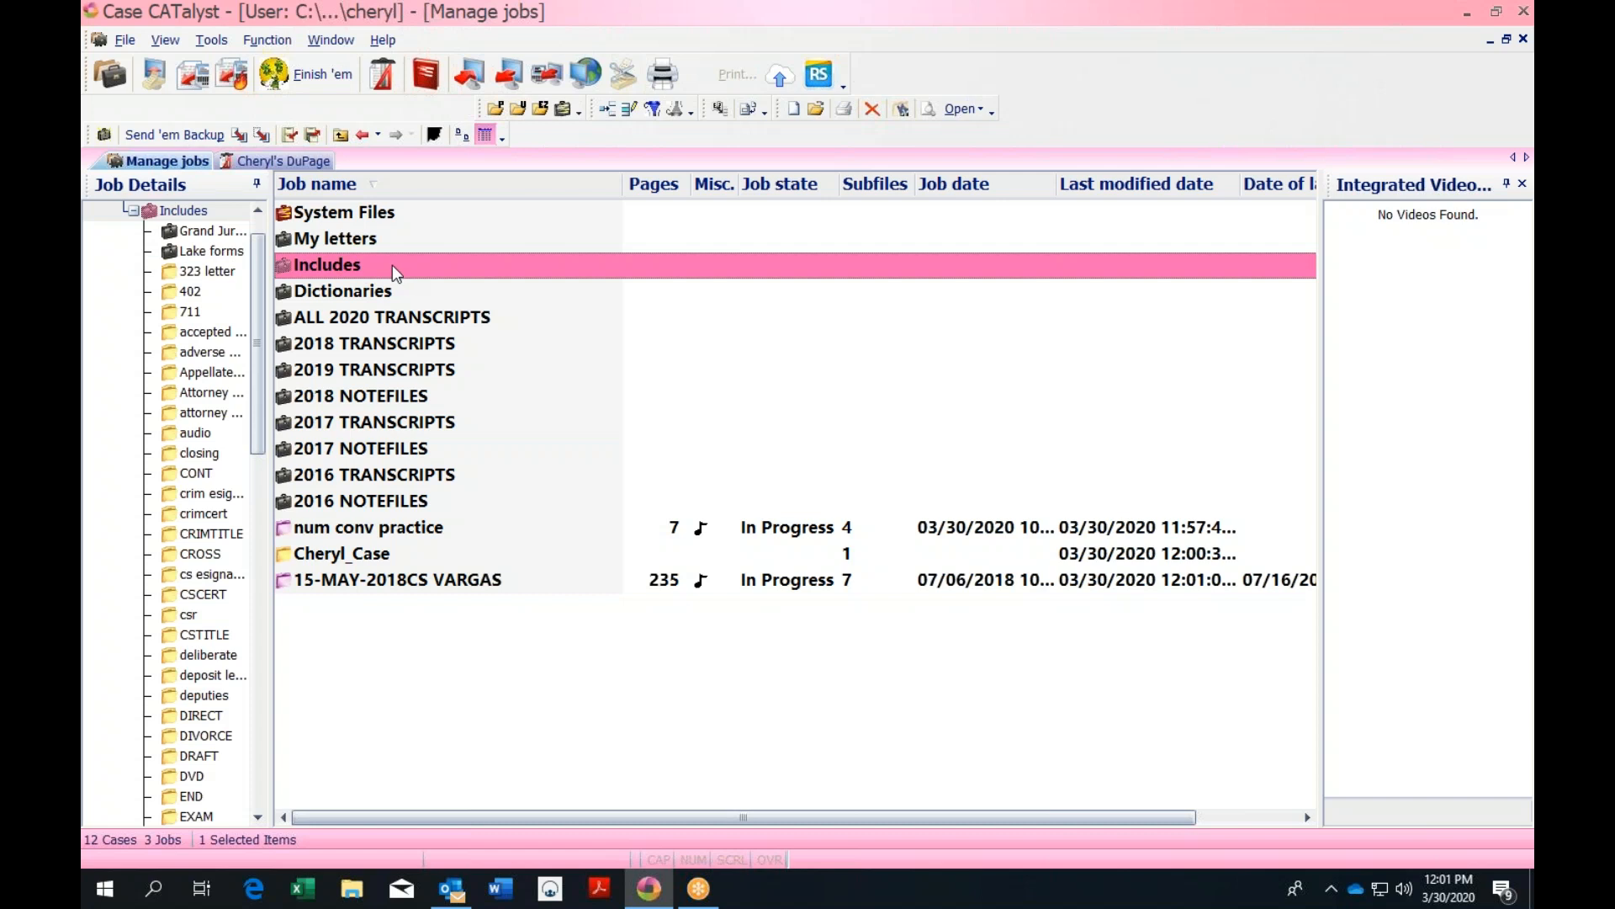
# Open the WARNING job from the Includes case, scroll to its top, and close it
pyautogui.doubleClick(392, 265)
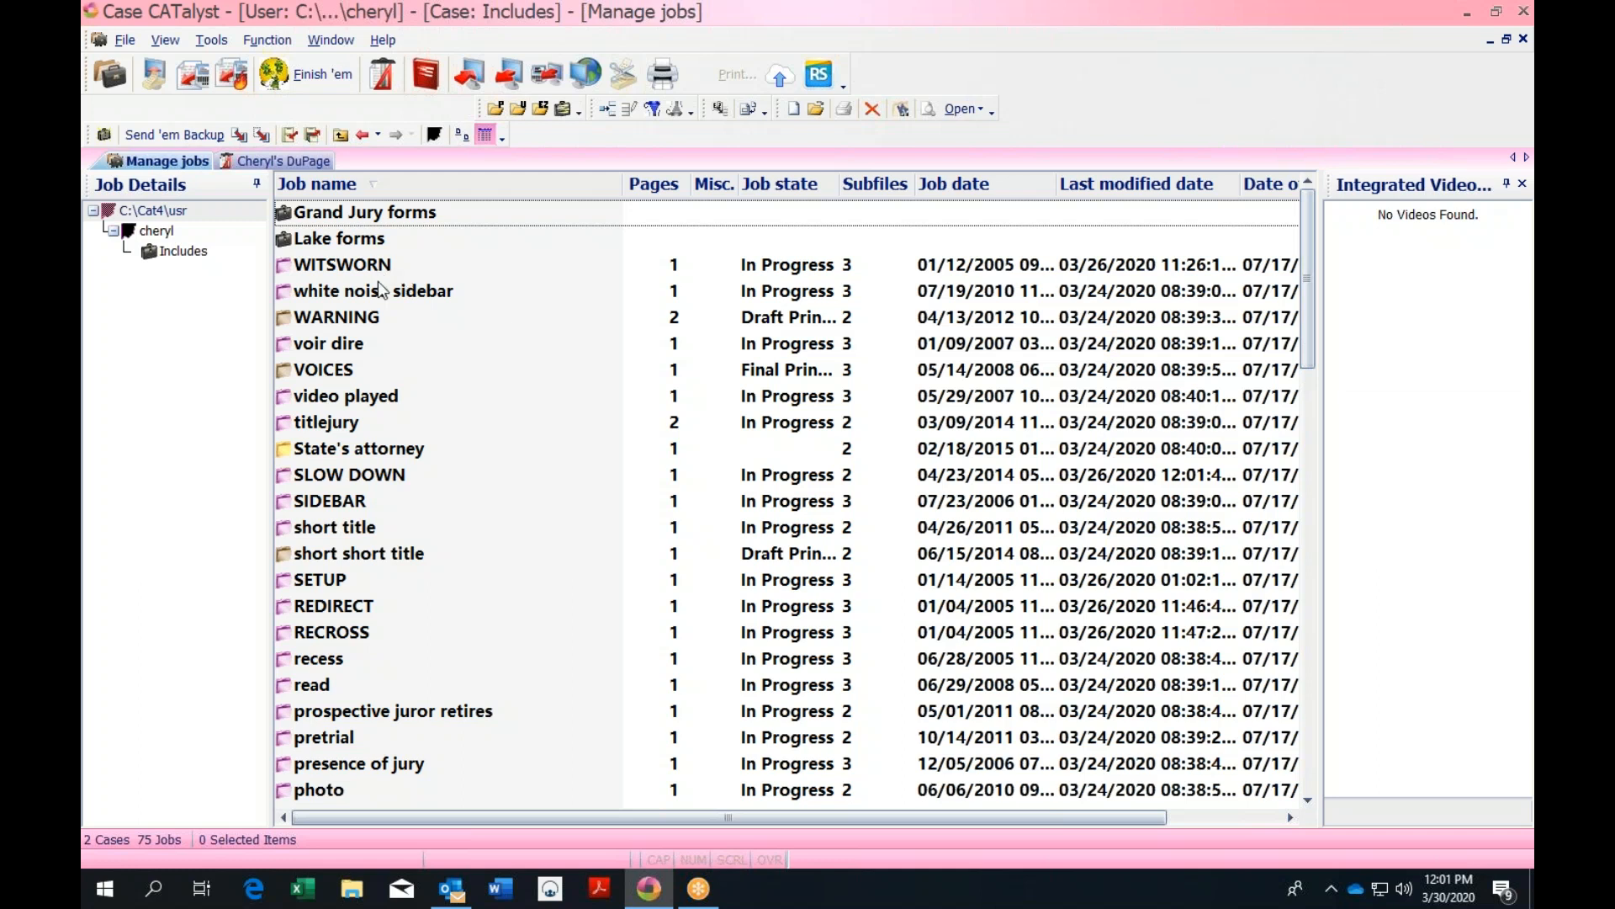
pyautogui.click(367, 321)
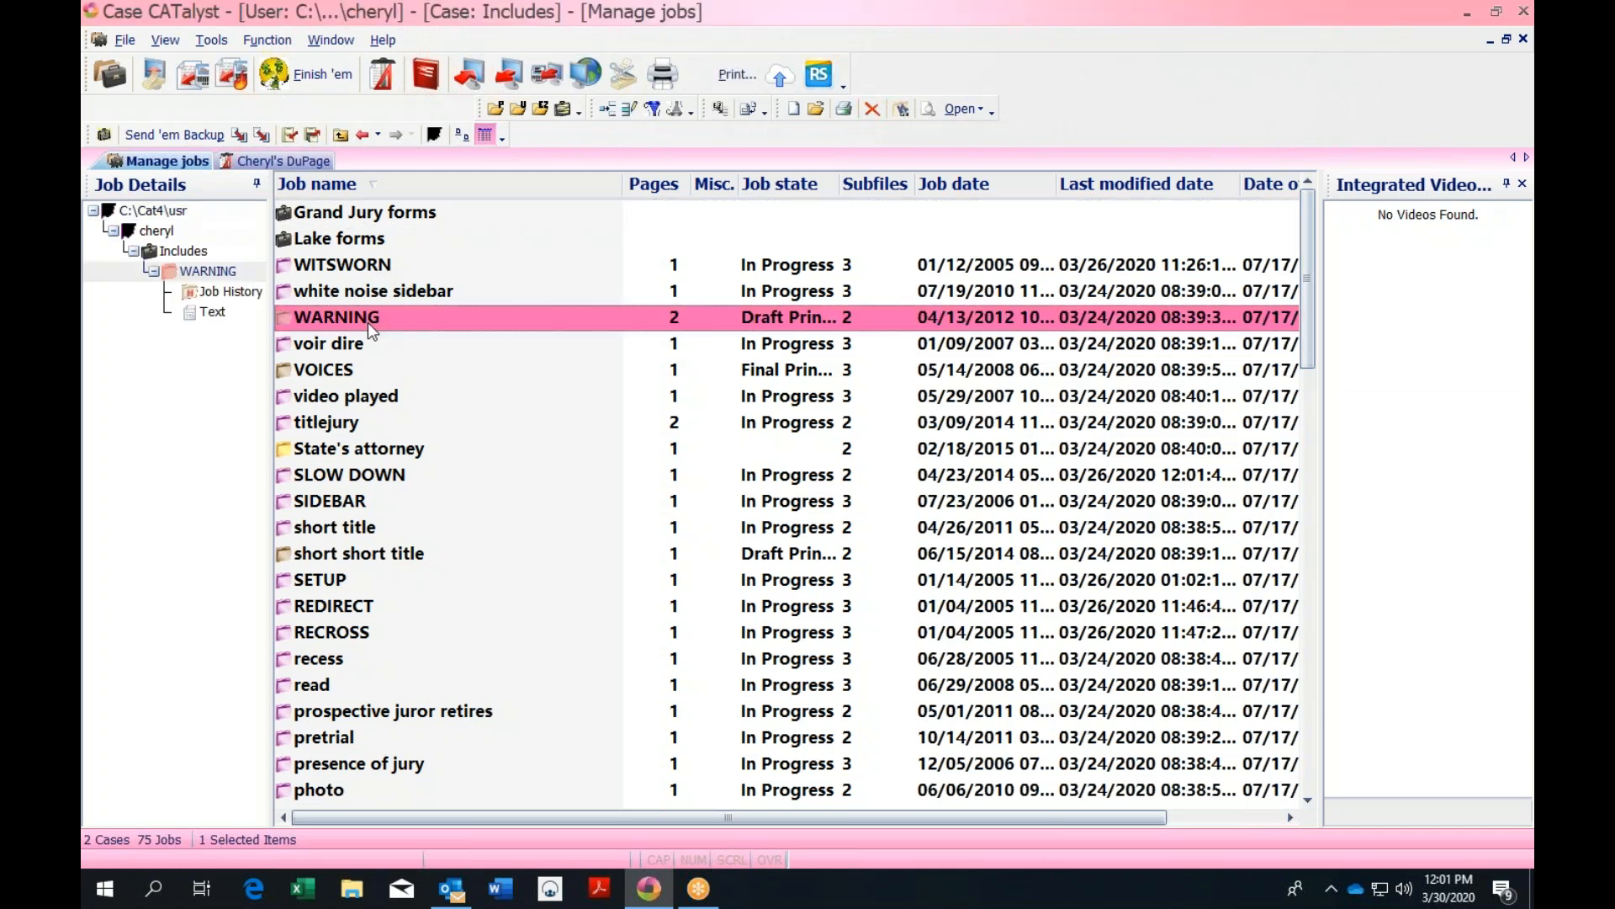
pyautogui.doubleClick(366, 321)
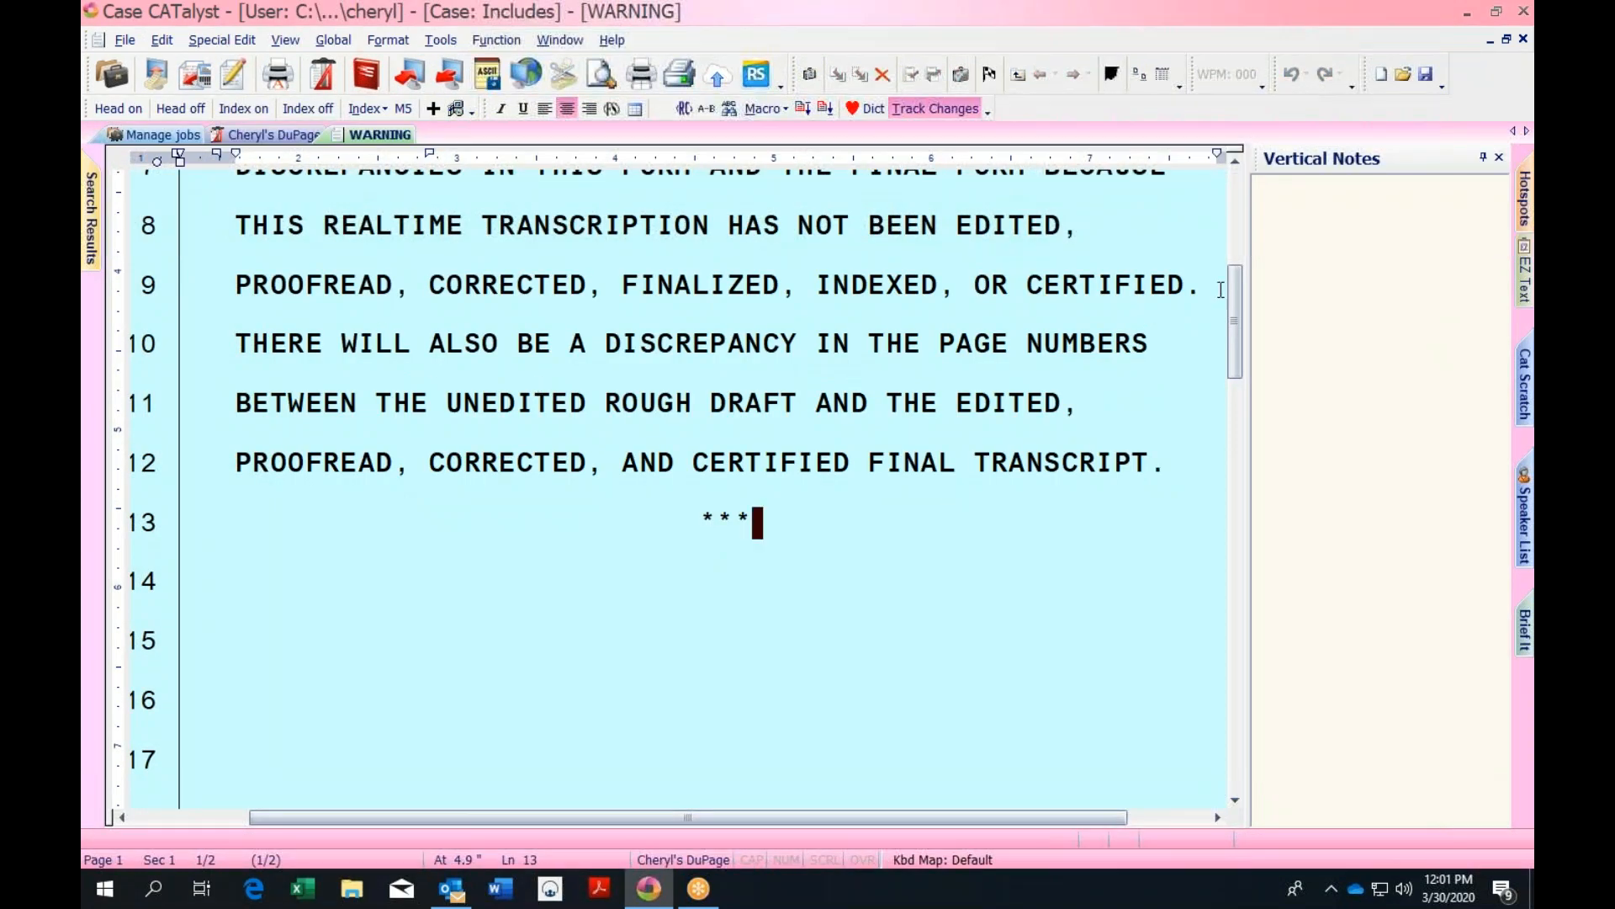
pyautogui.moveTo(1231, 290); pyautogui.dragTo(1239, 212)
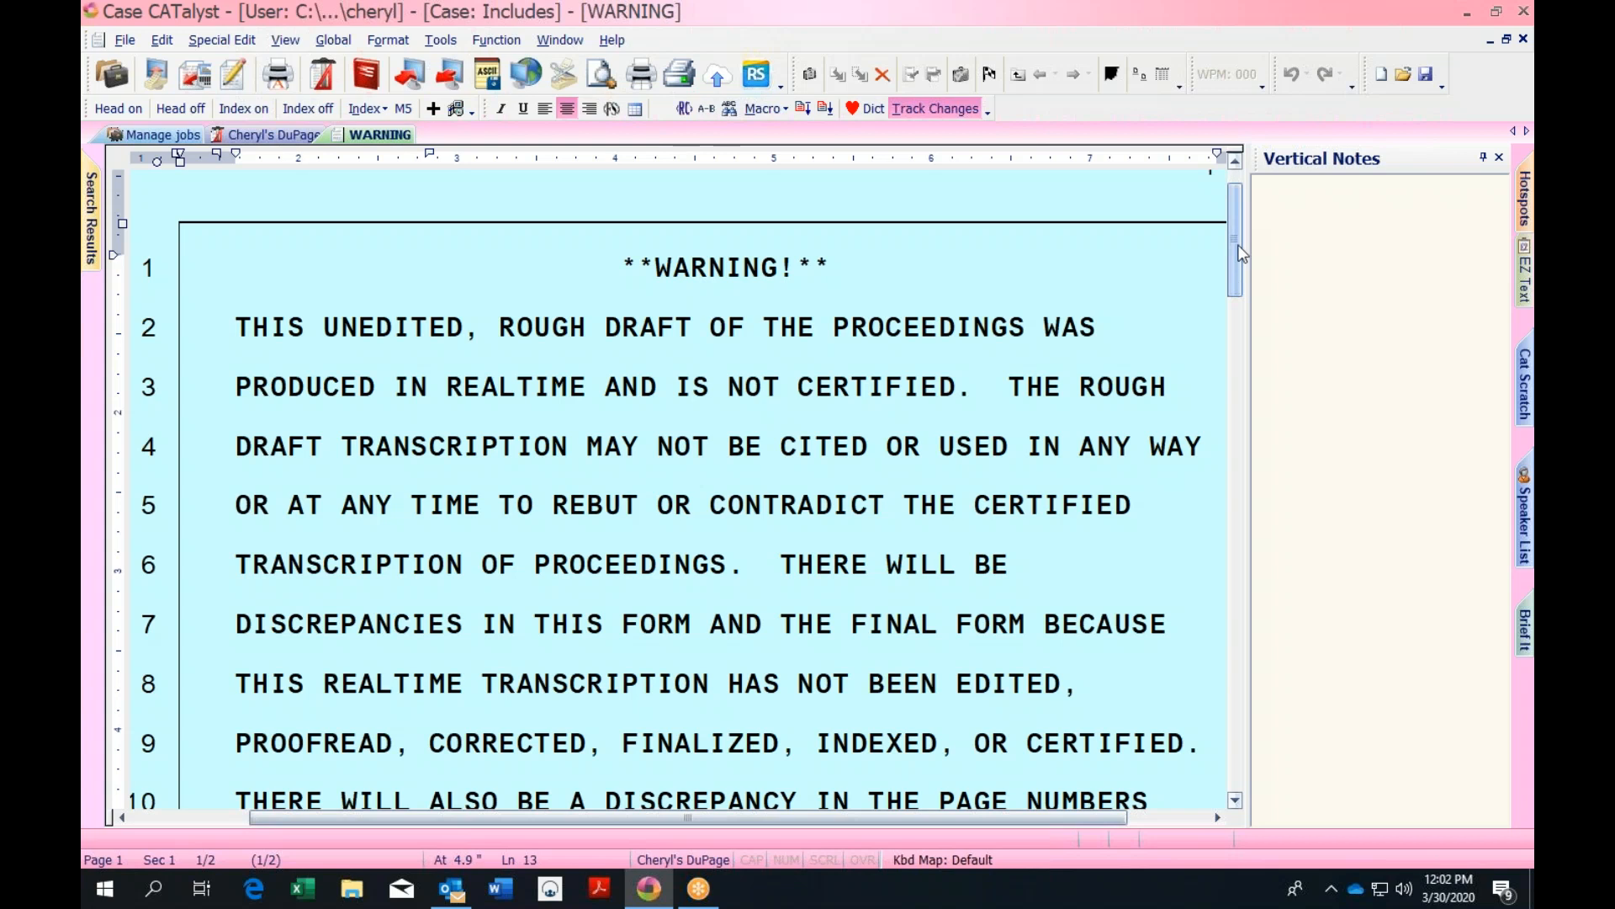
pyautogui.click(1524, 39)
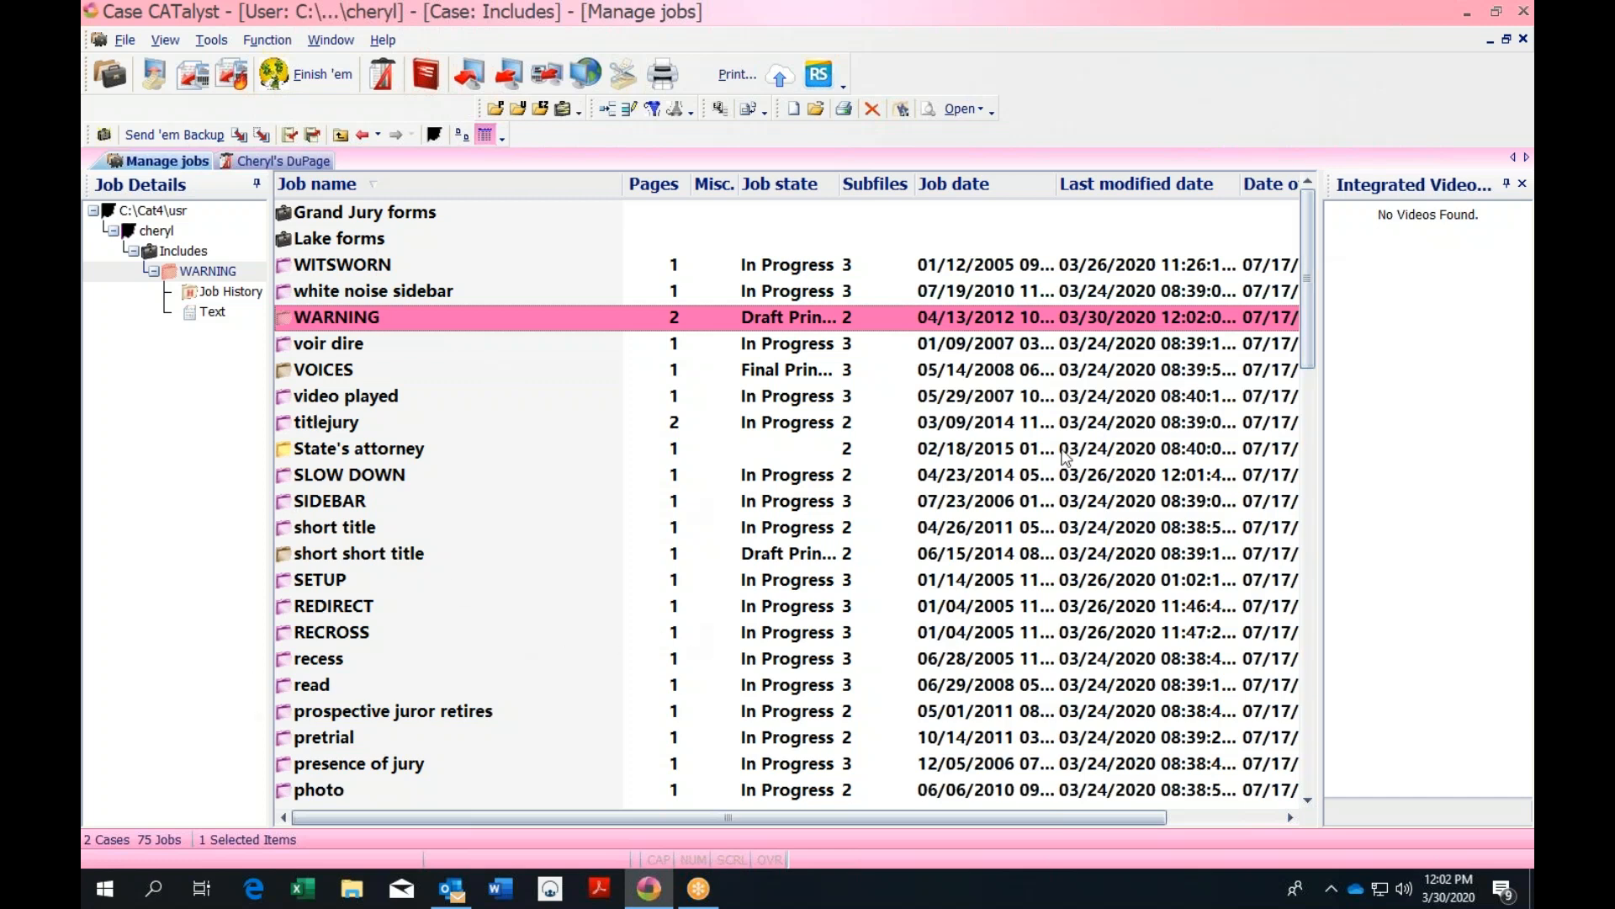
# Return to the case list and open the Personal Dictionary's 86416 entries with its Edit menu
pyautogui.click(340, 135)
pyautogui.doubleClick(341, 269)
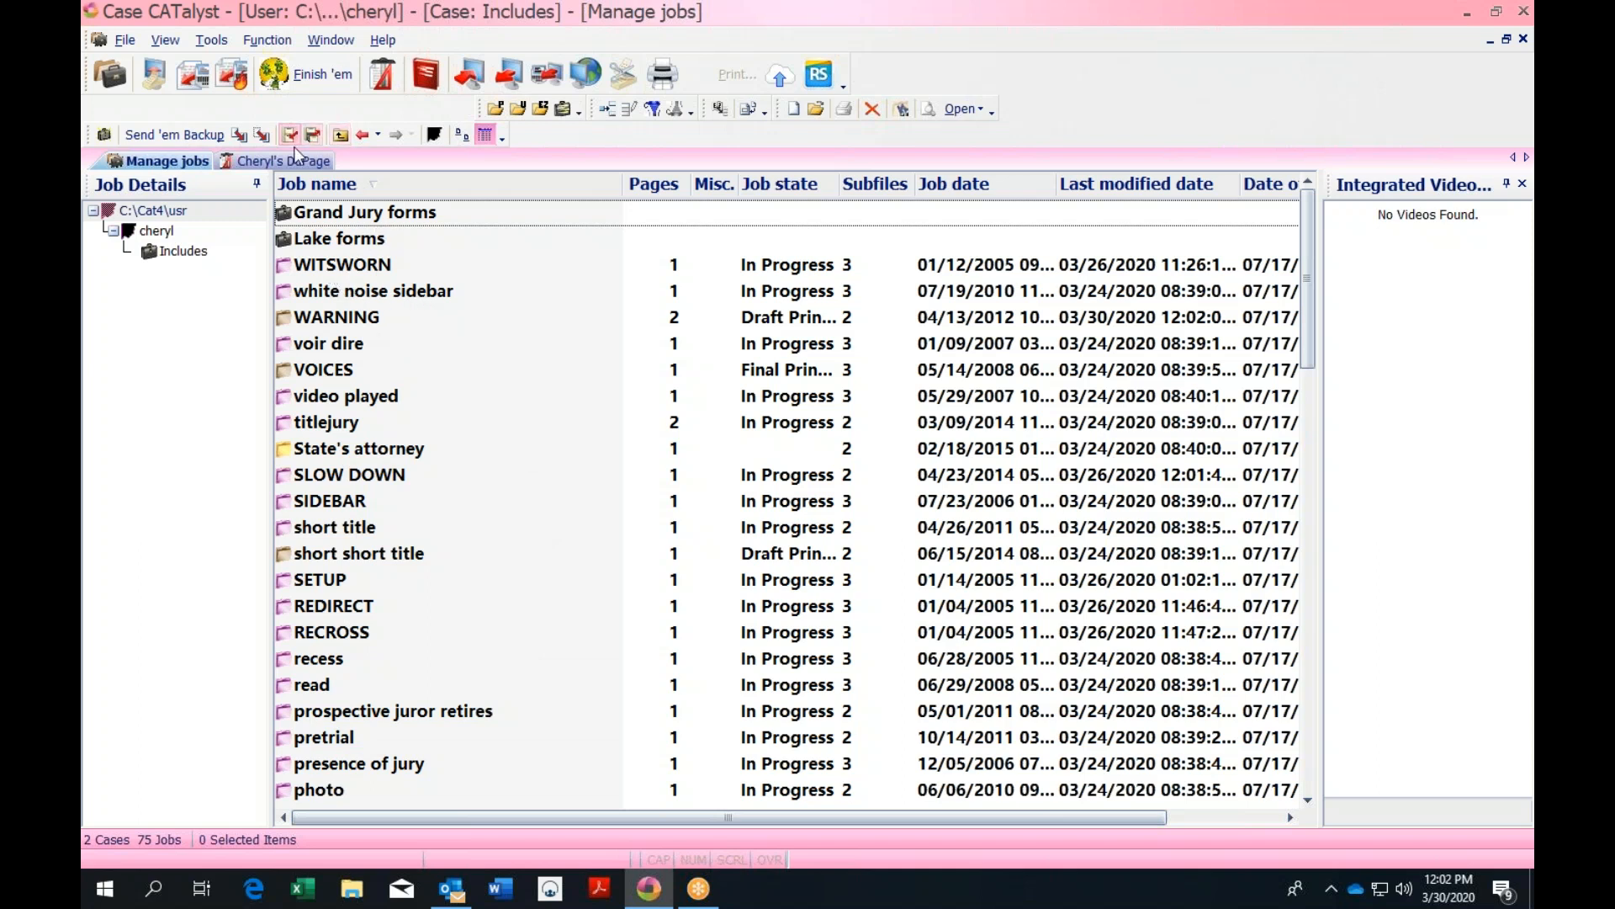
pyautogui.click(345, 135)
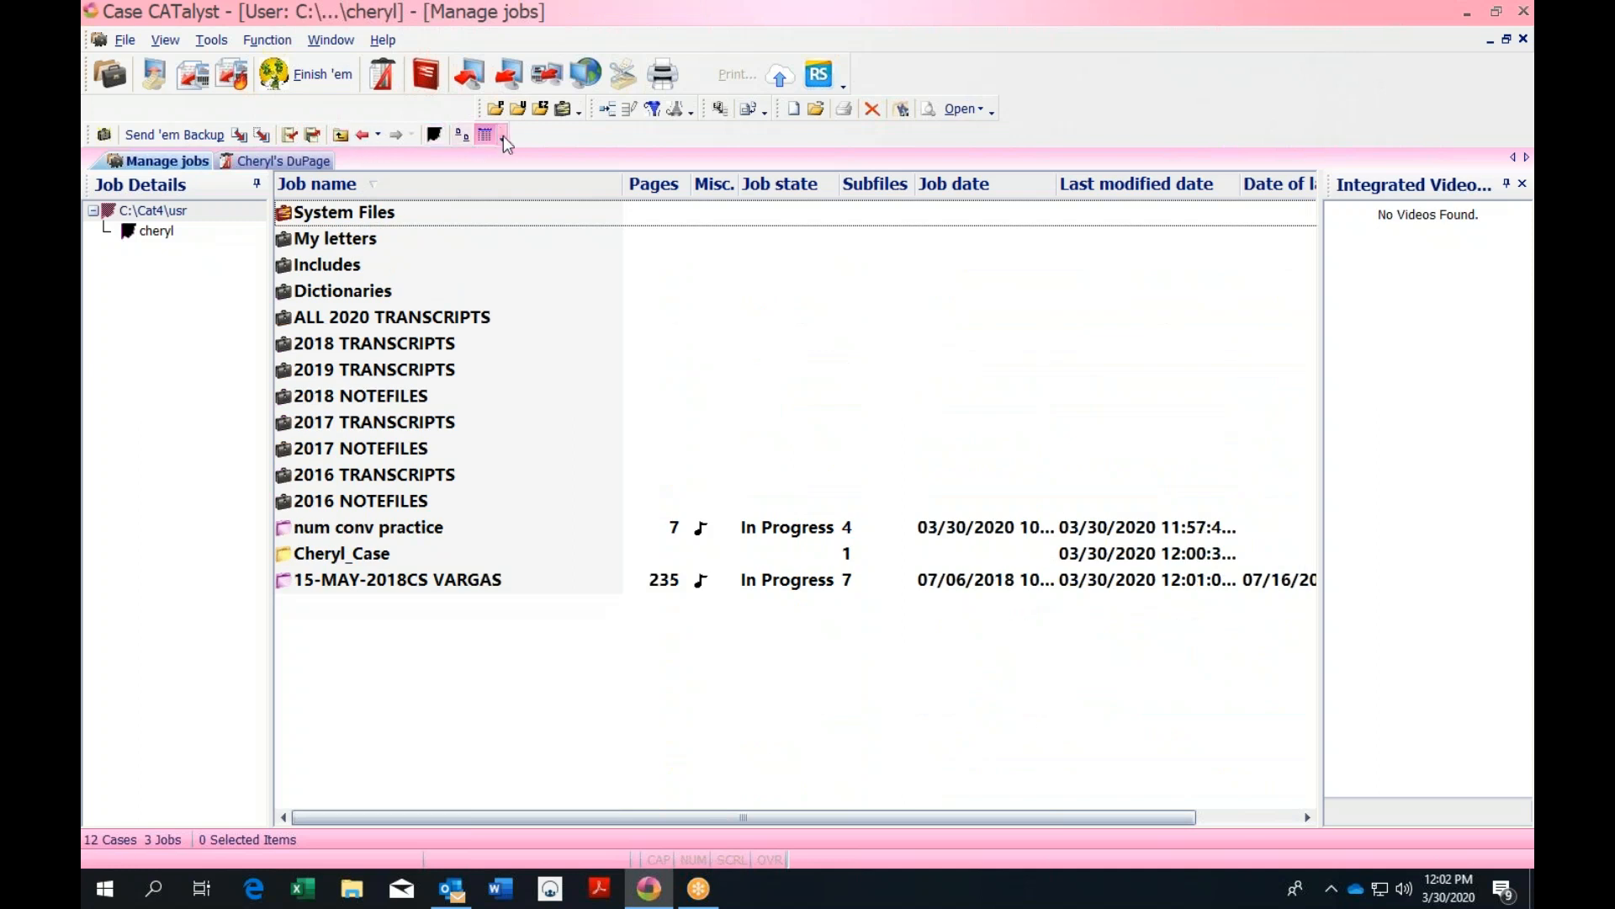
pyautogui.click(495, 113)
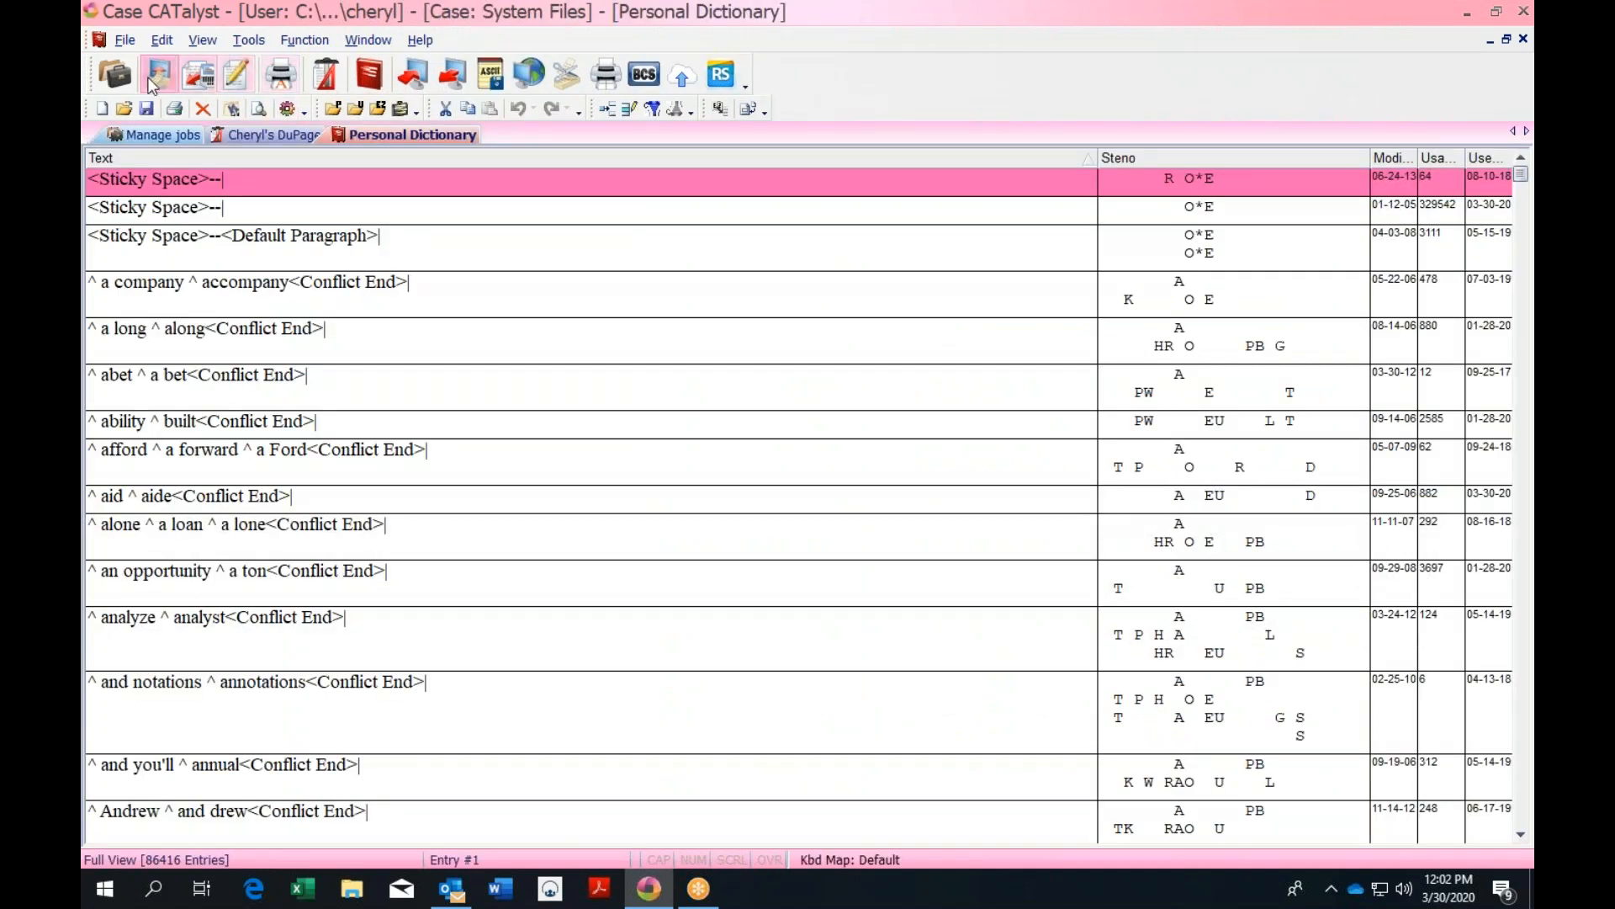
pyautogui.click(163, 41)
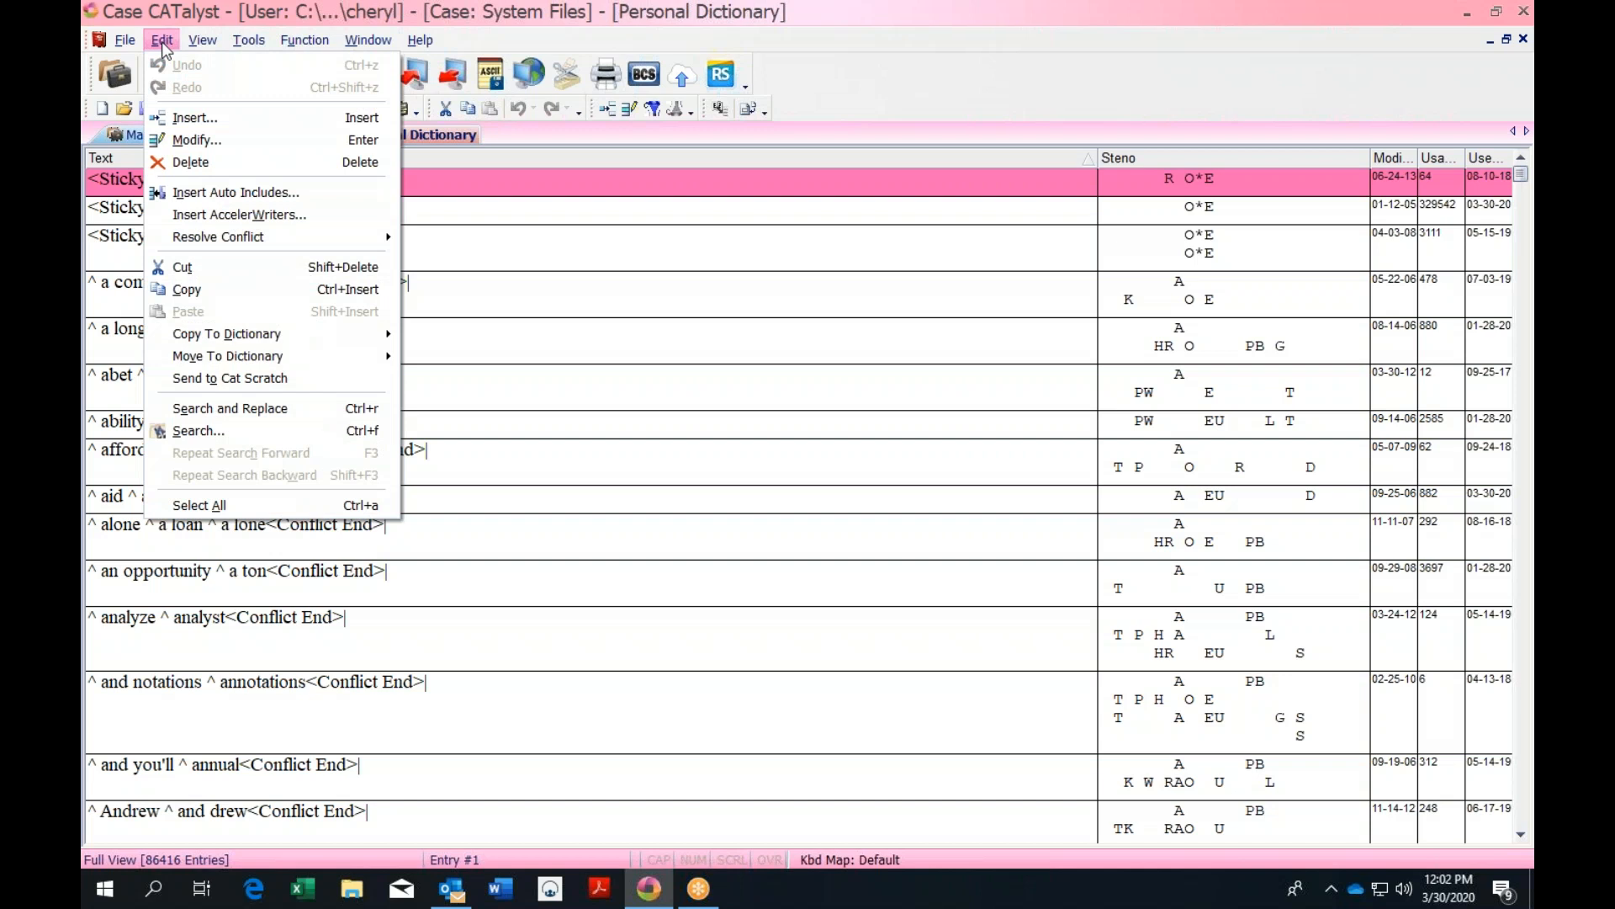
# Start an auto-include entry with steno /WARPB/WARPB and browse for its include file
pyautogui.click(210, 199)
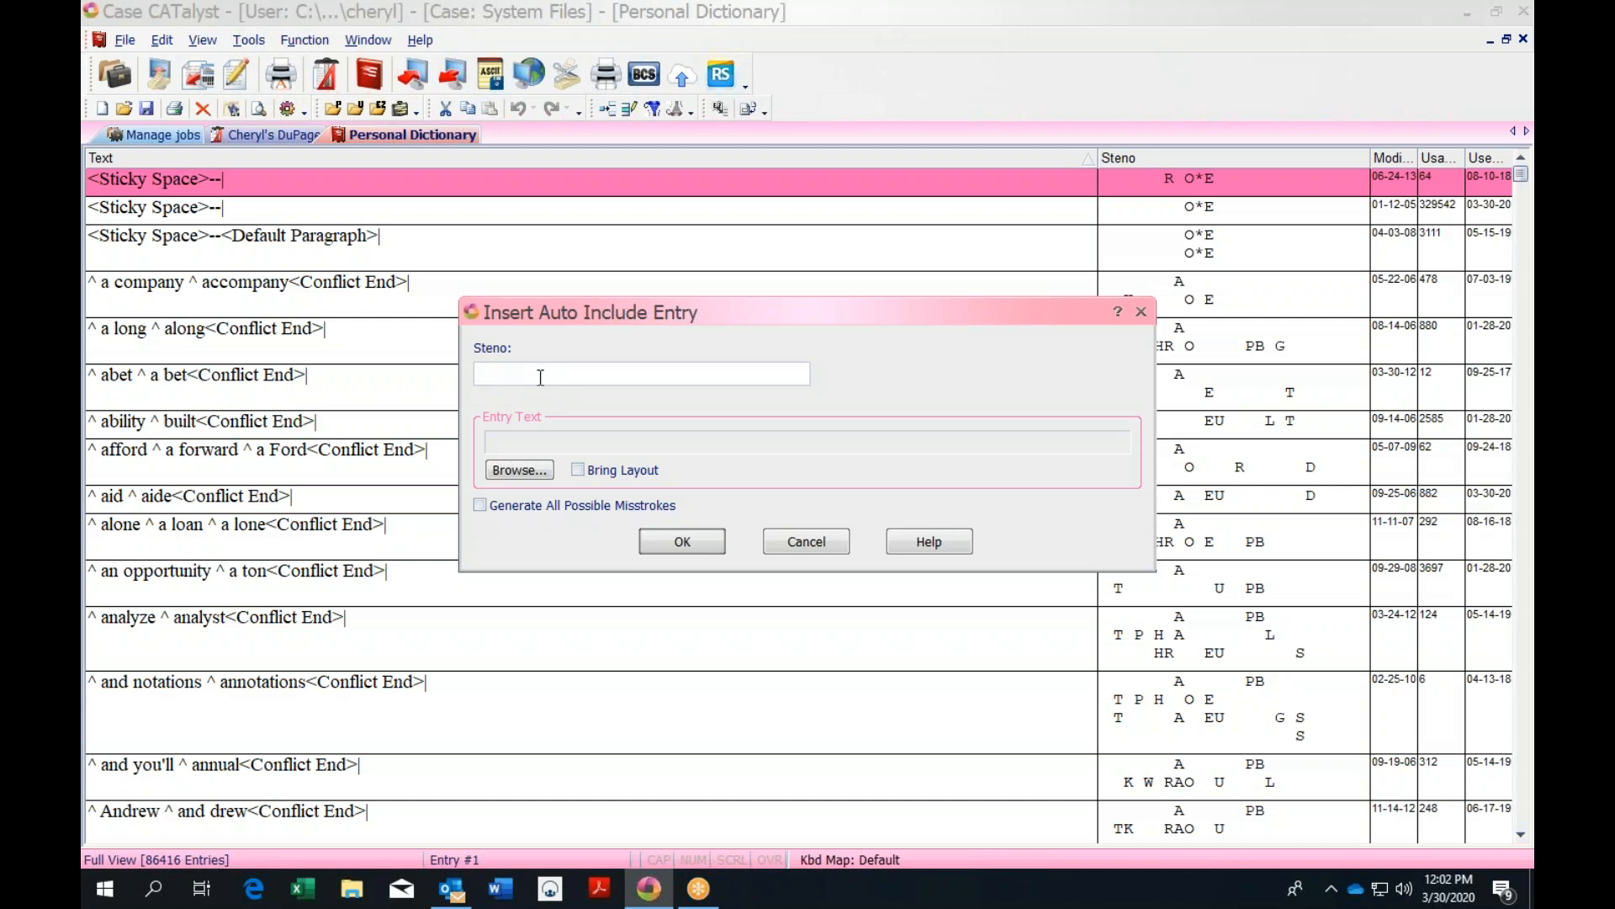
pyautogui.write('/WARPB/WARPB')
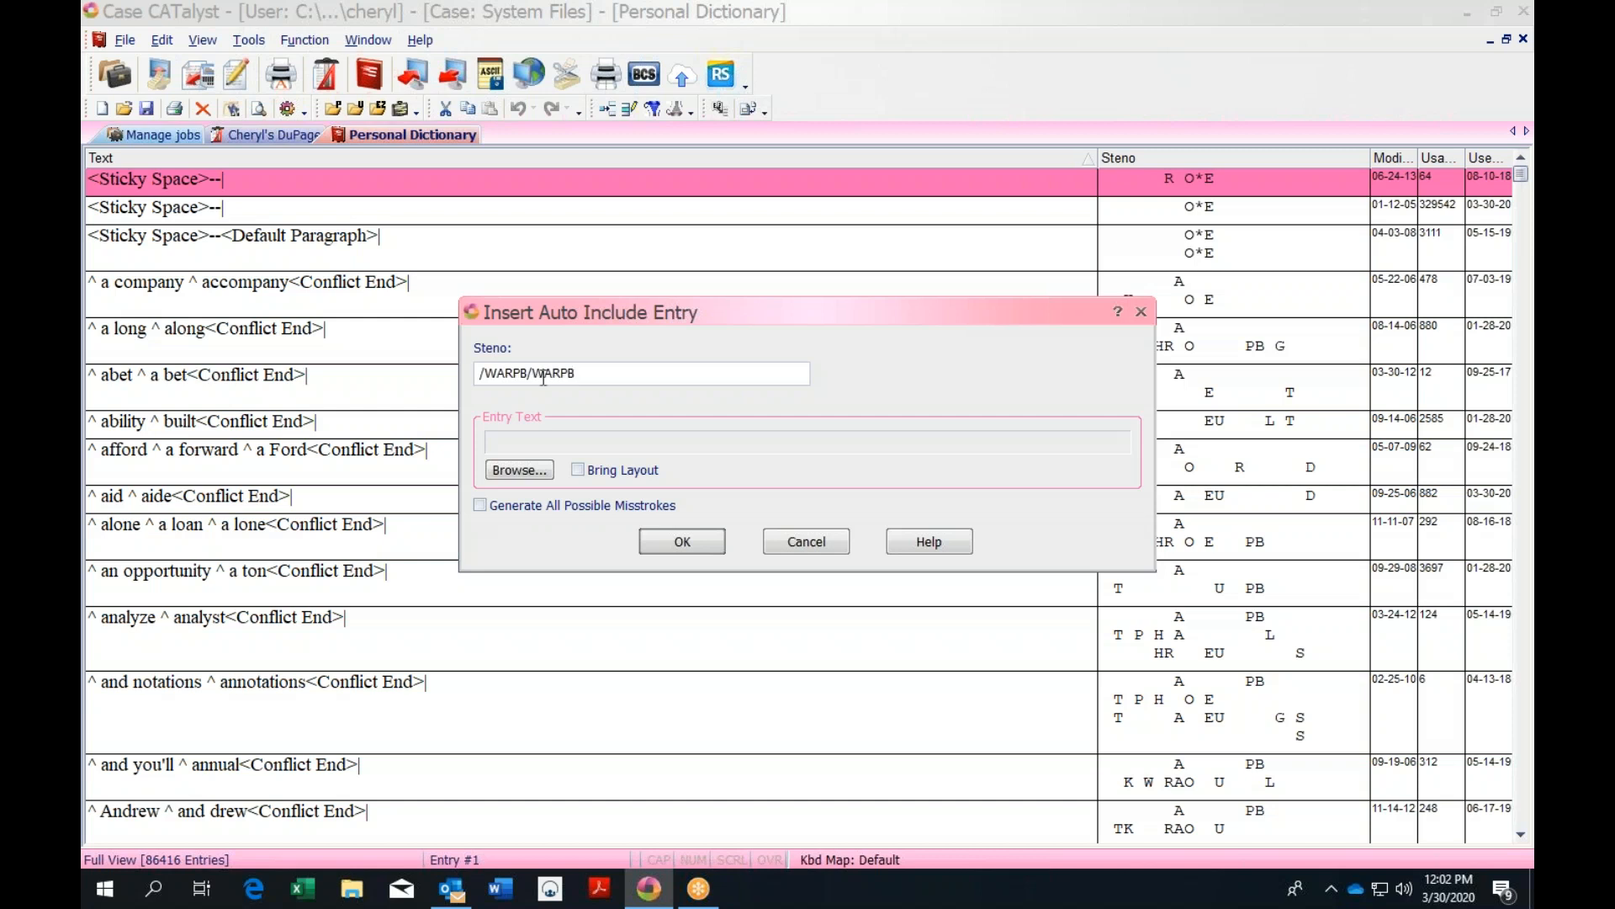
pyautogui.click(514, 469)
# Set Includes\WARNING as the entry's include file, then discard the auto-include entry
pyautogui.doubleClick(314, 268)
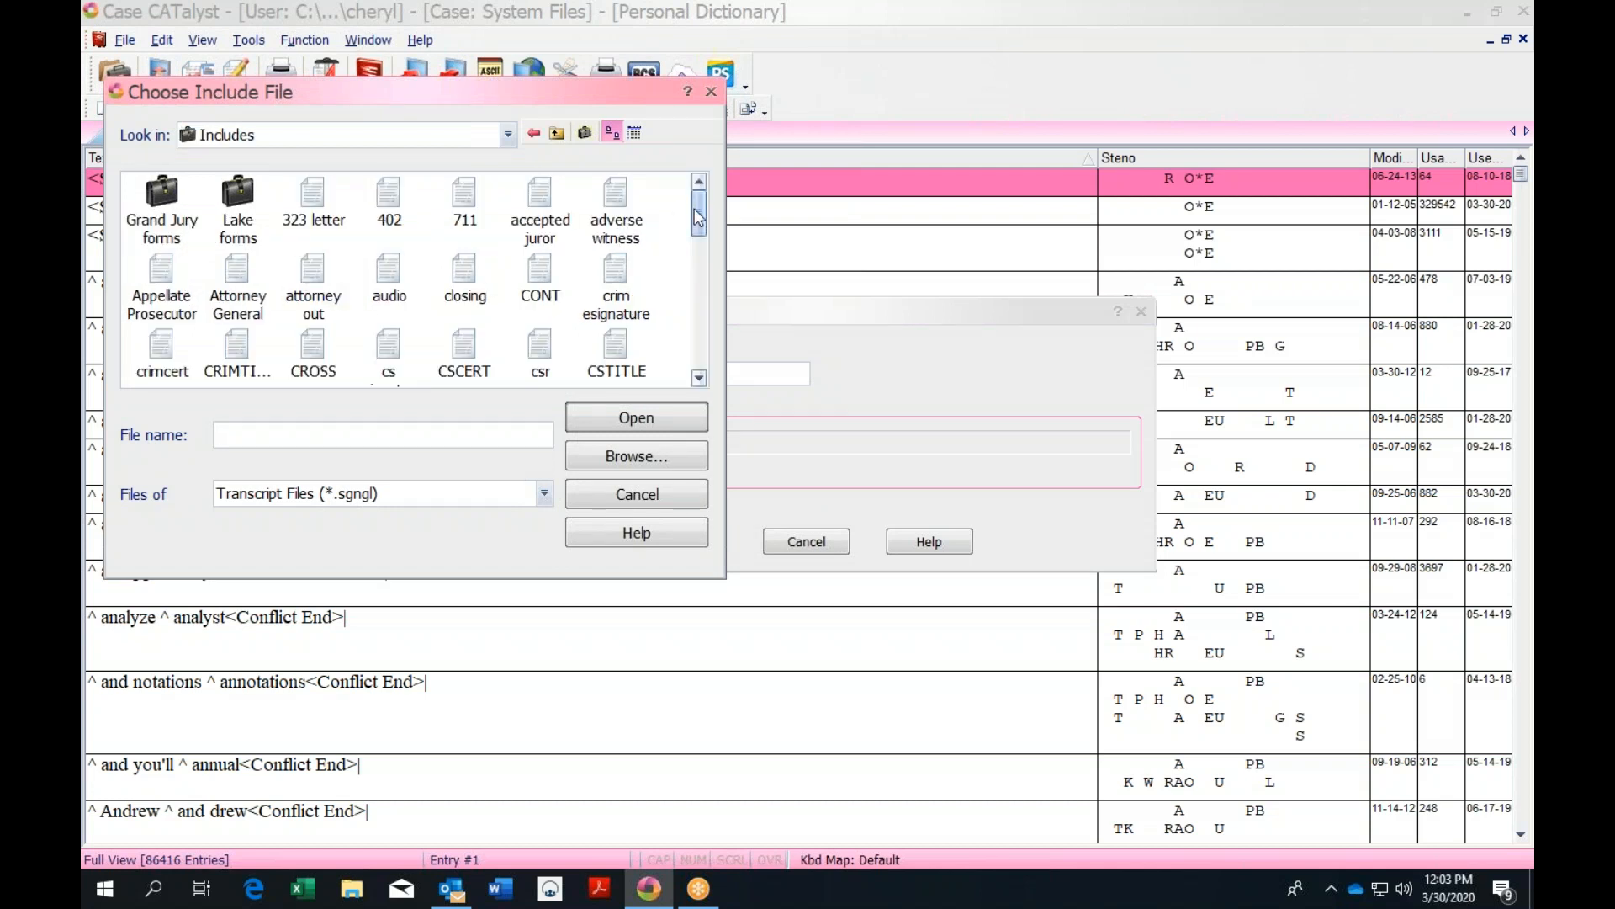
pyautogui.moveTo(694, 210); pyautogui.dragTo(699, 357)
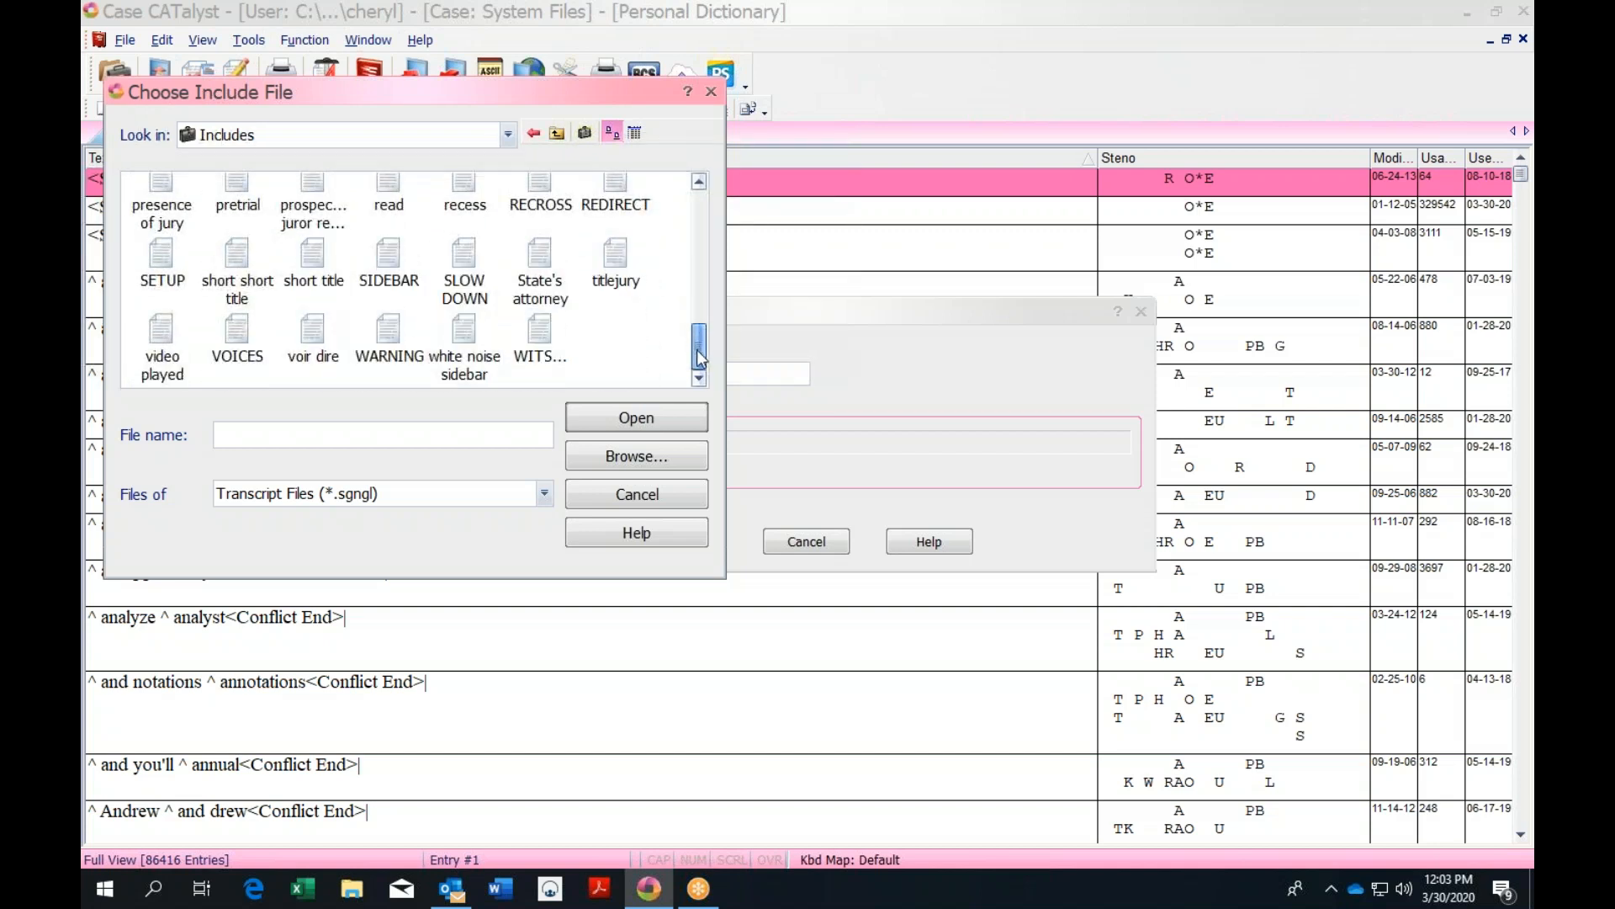
pyautogui.click(380, 334)
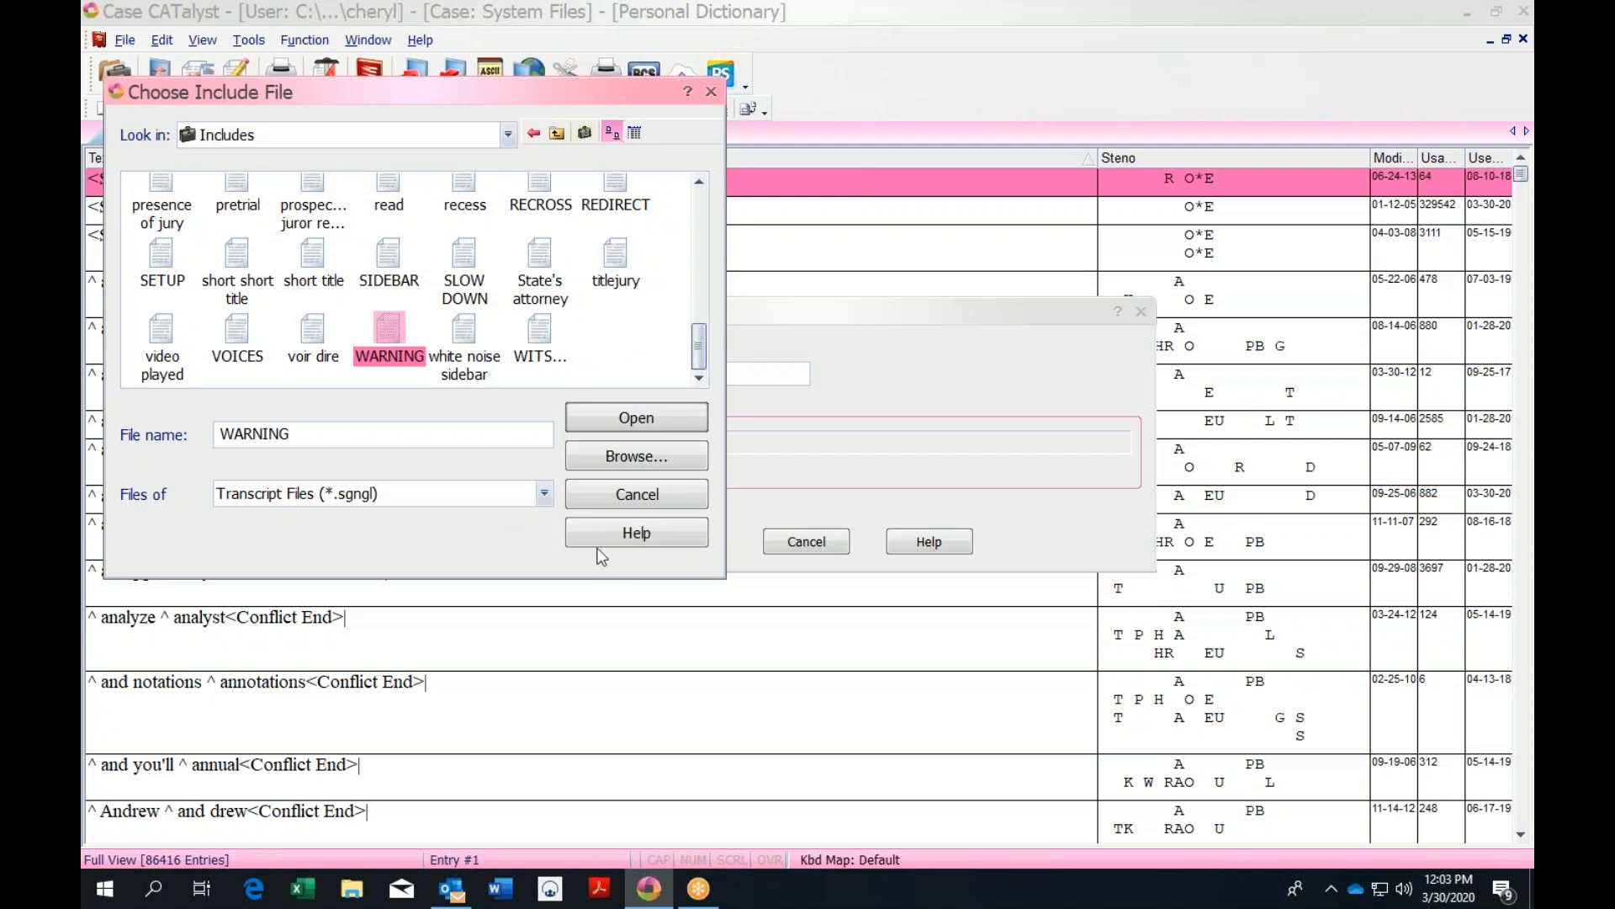
pyautogui.click(634, 423)
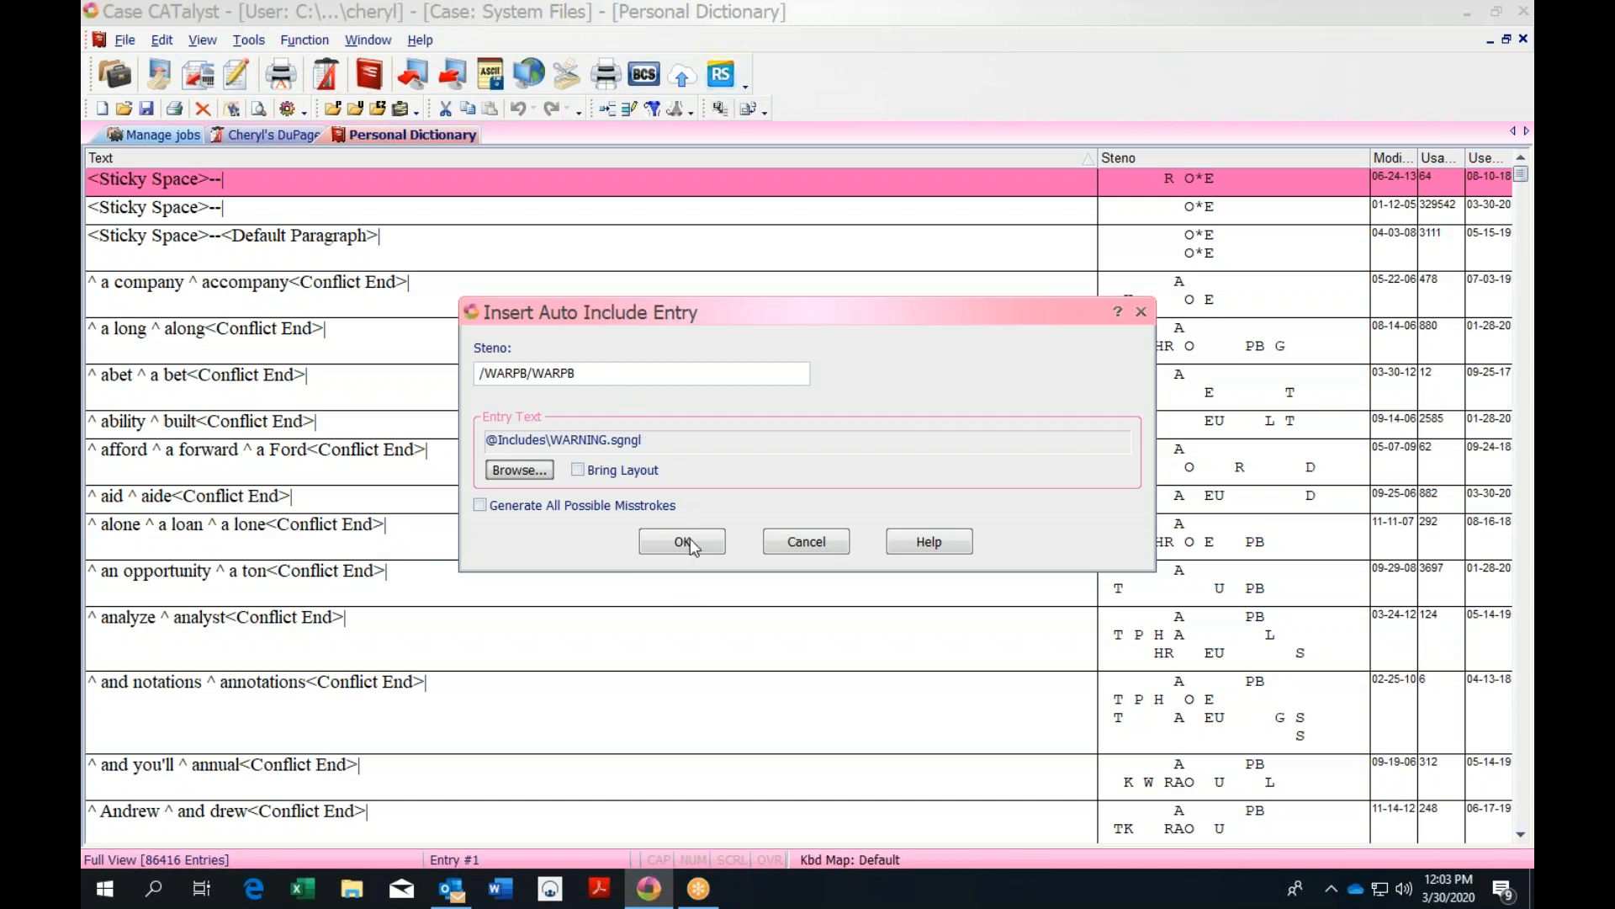
pyautogui.click(816, 543)
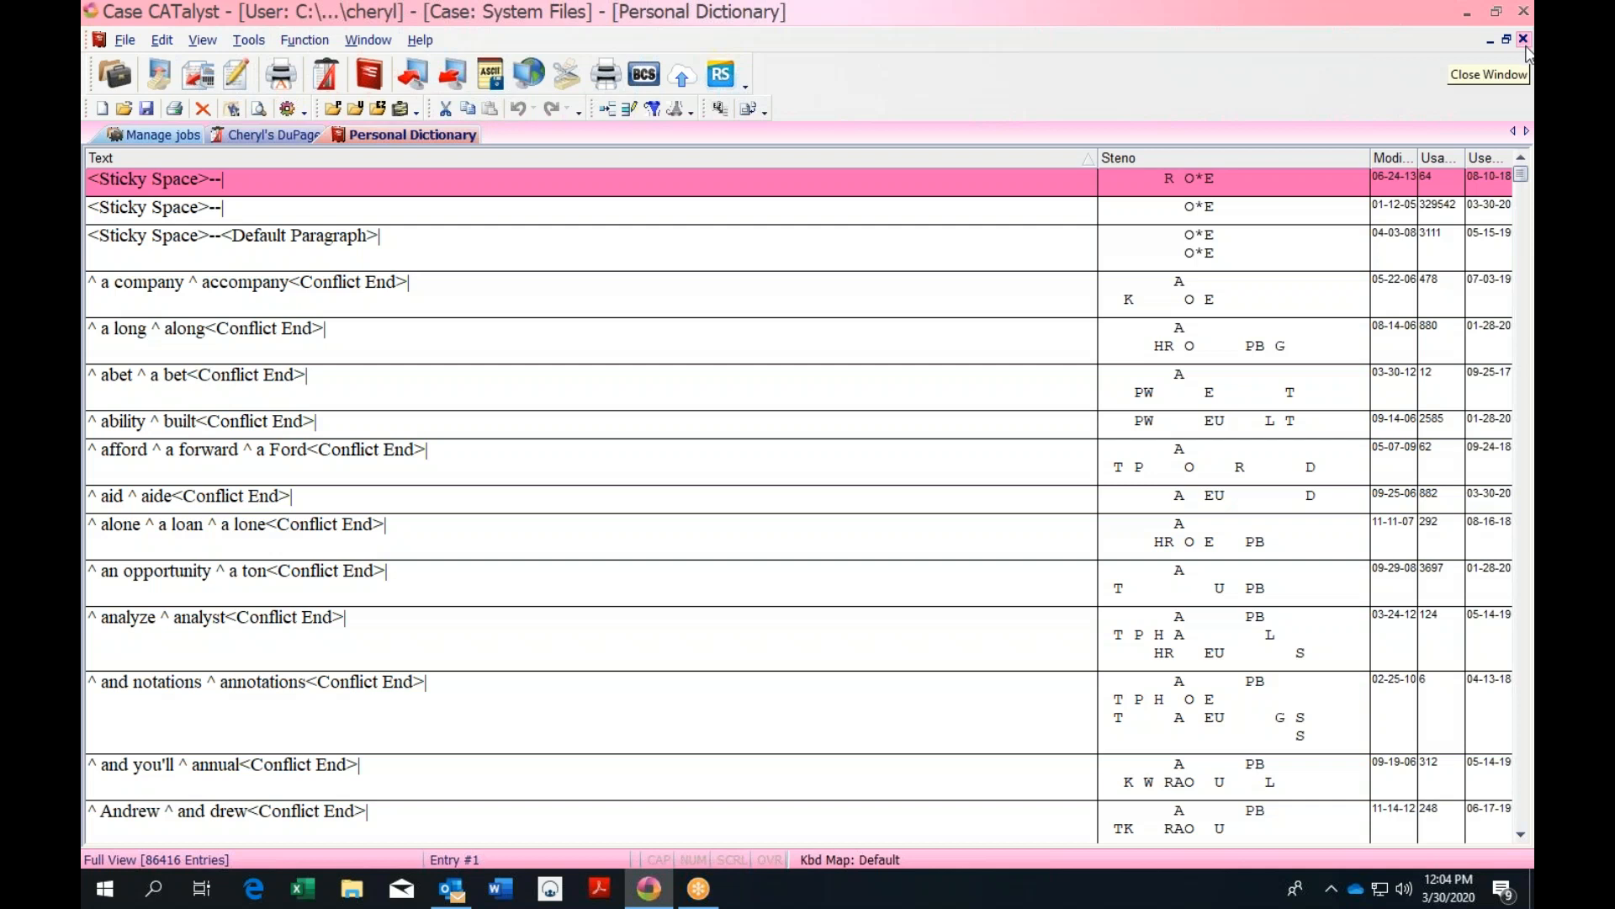
pyautogui.click(691, 110)
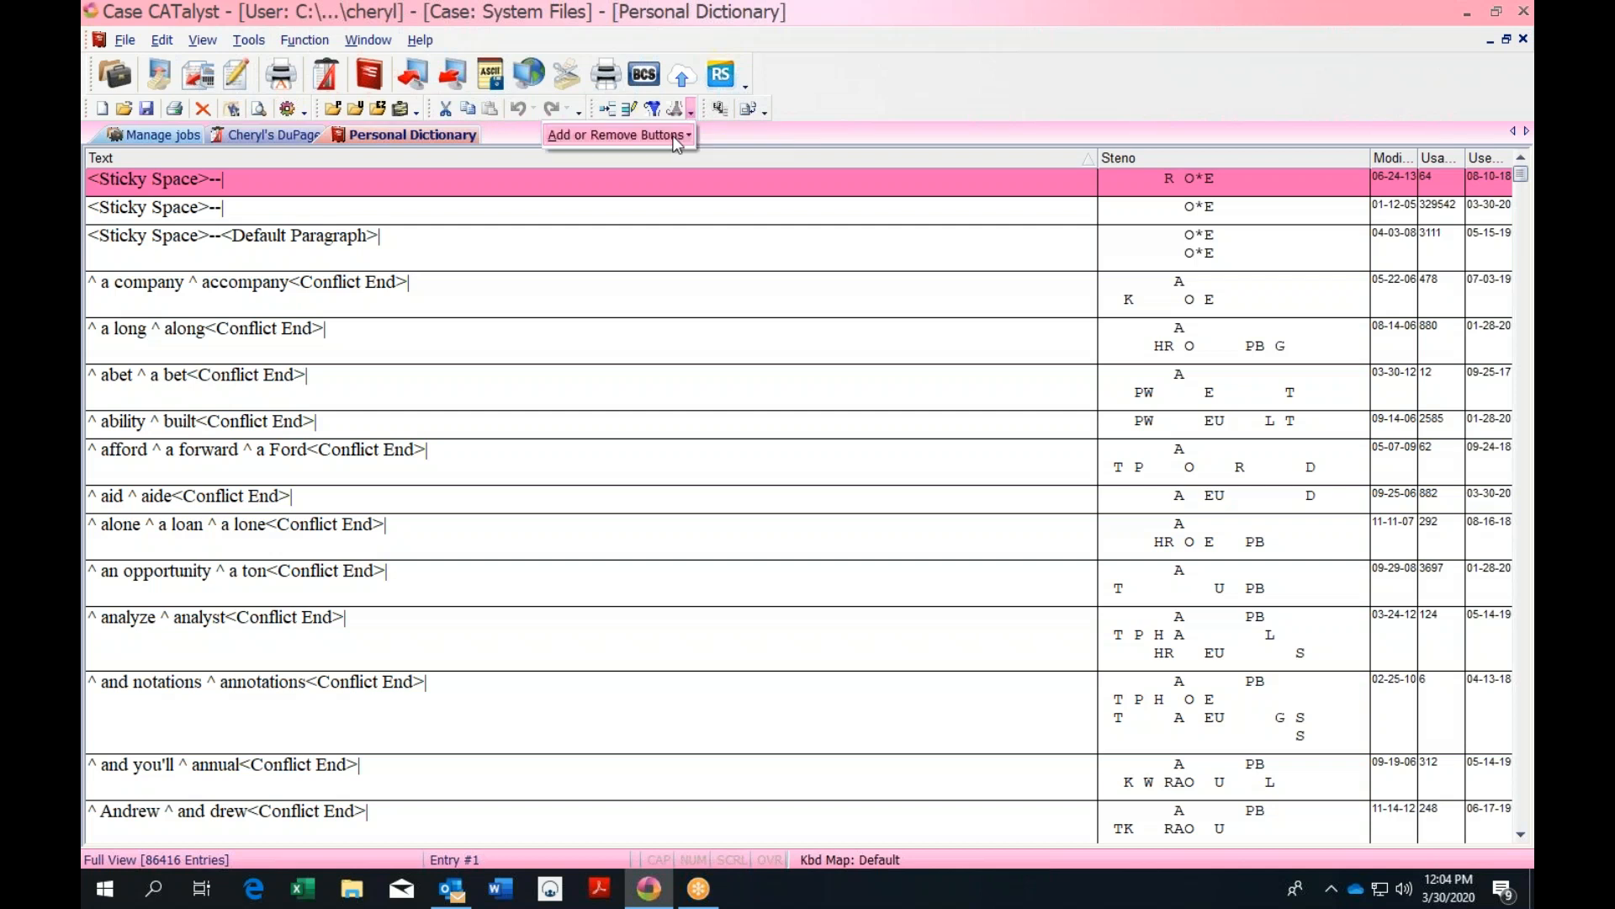
pyautogui.moveTo(678, 143)
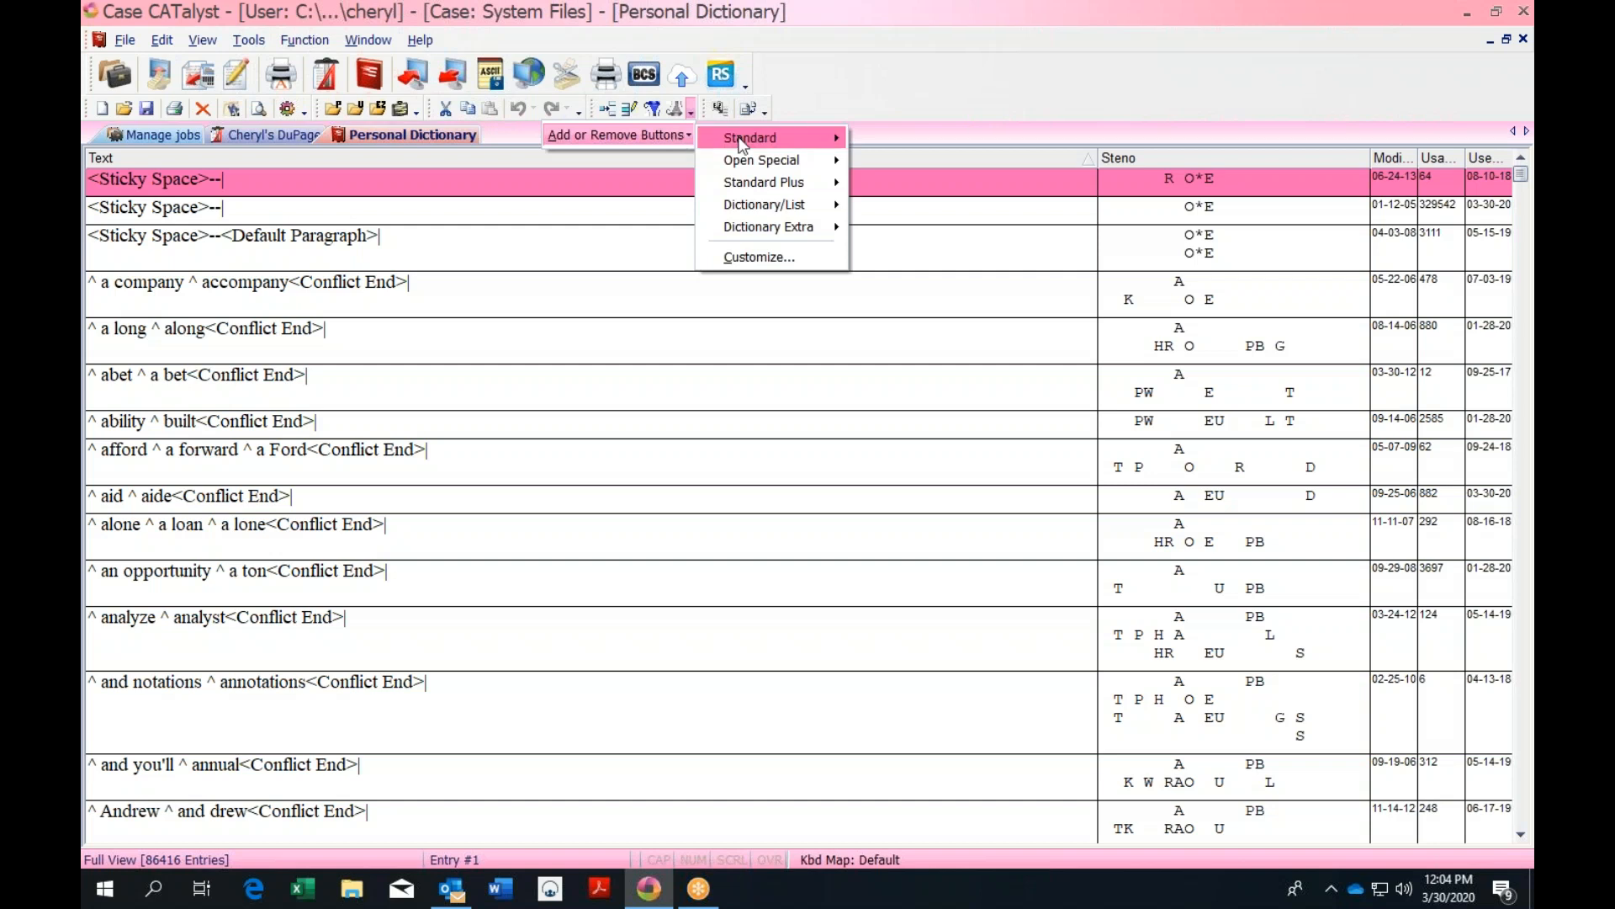
pyautogui.moveTo(767, 145)
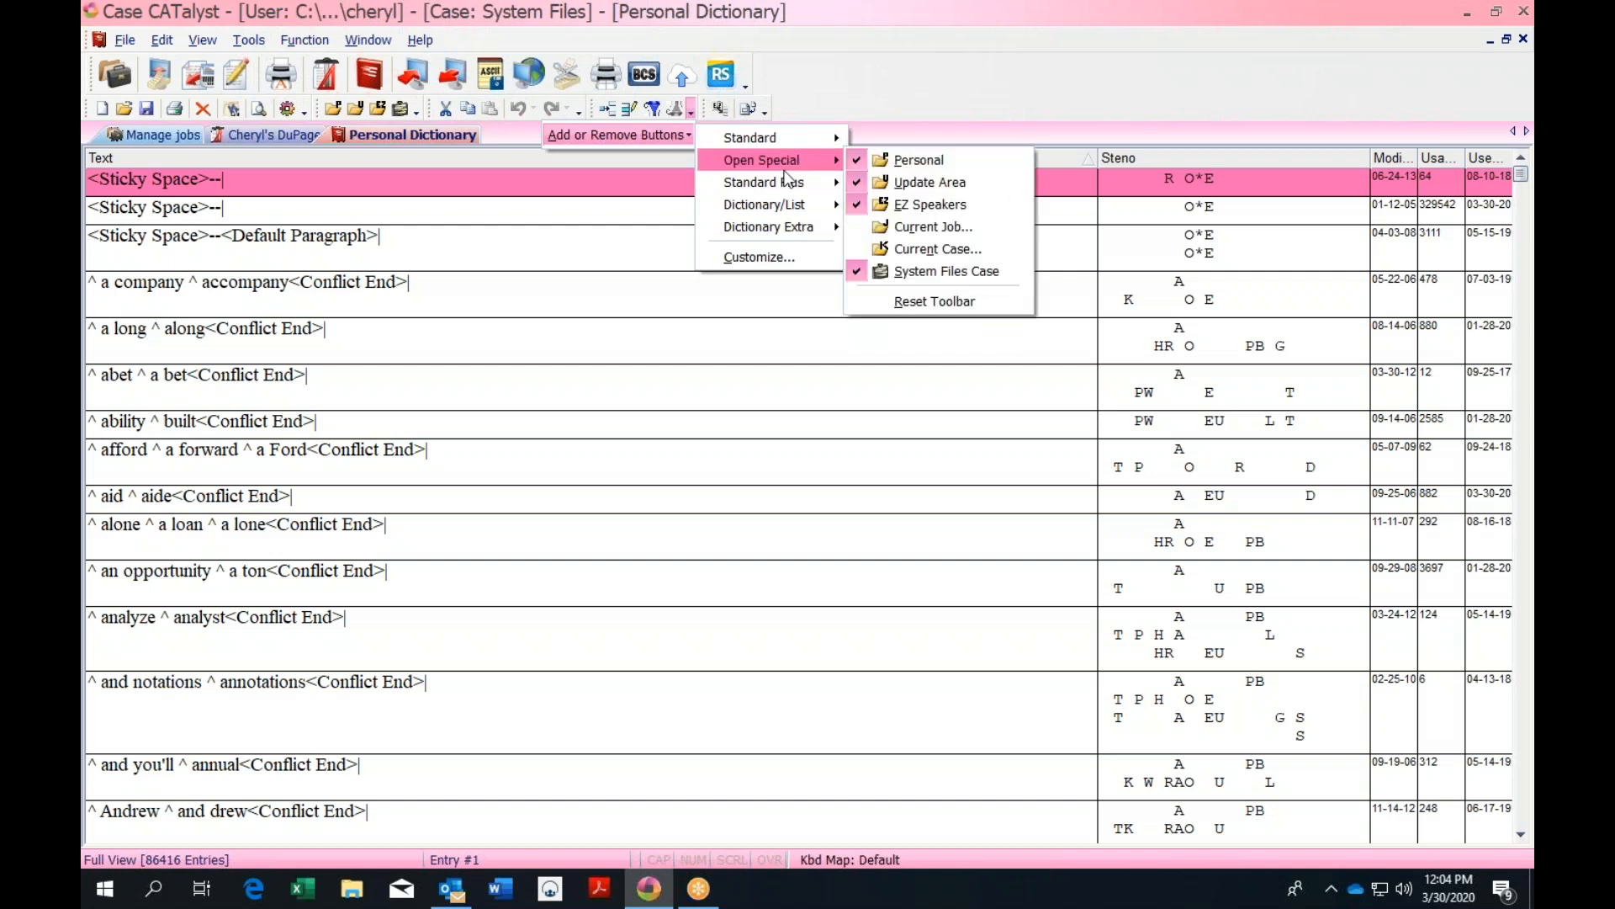
pyautogui.moveTo(789, 186)
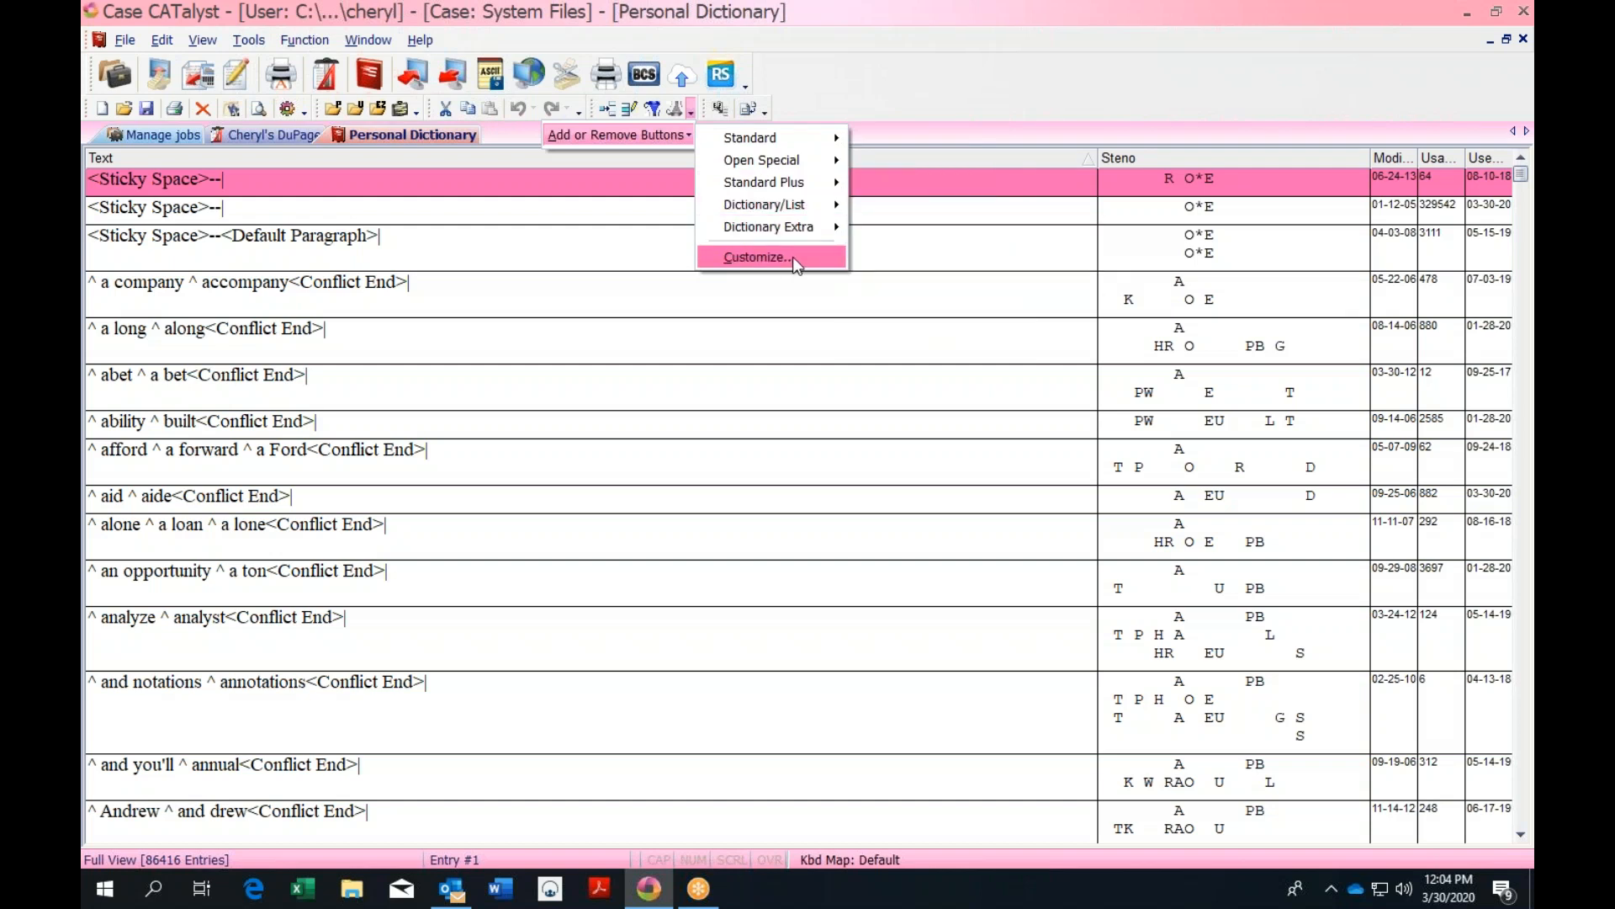
pyautogui.click(796, 264)
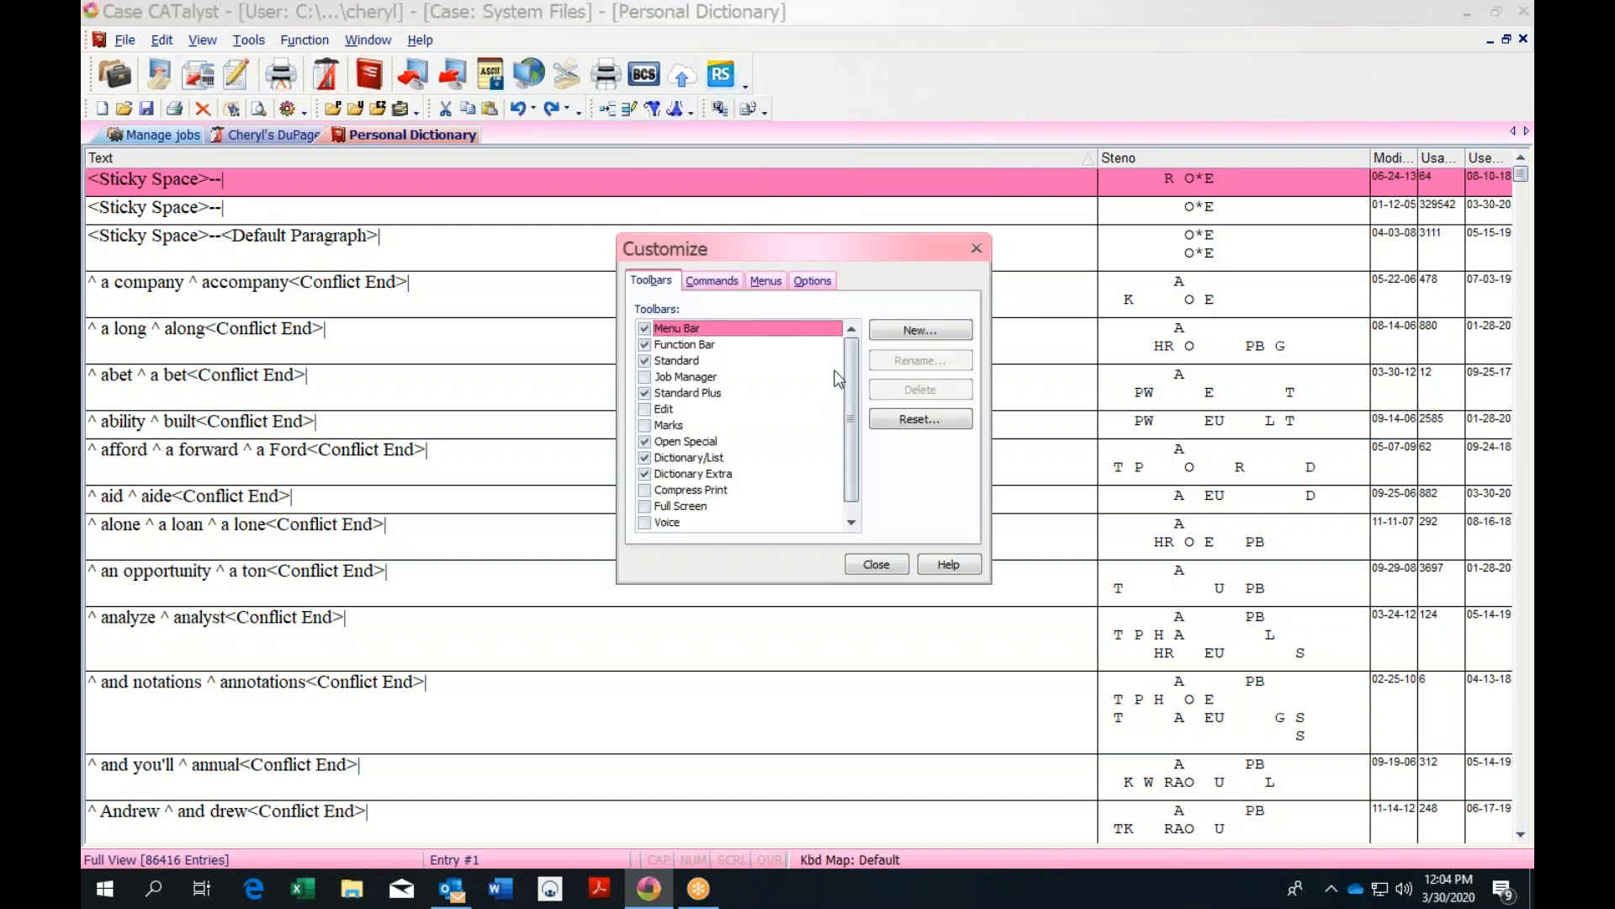
pyautogui.click(712, 284)
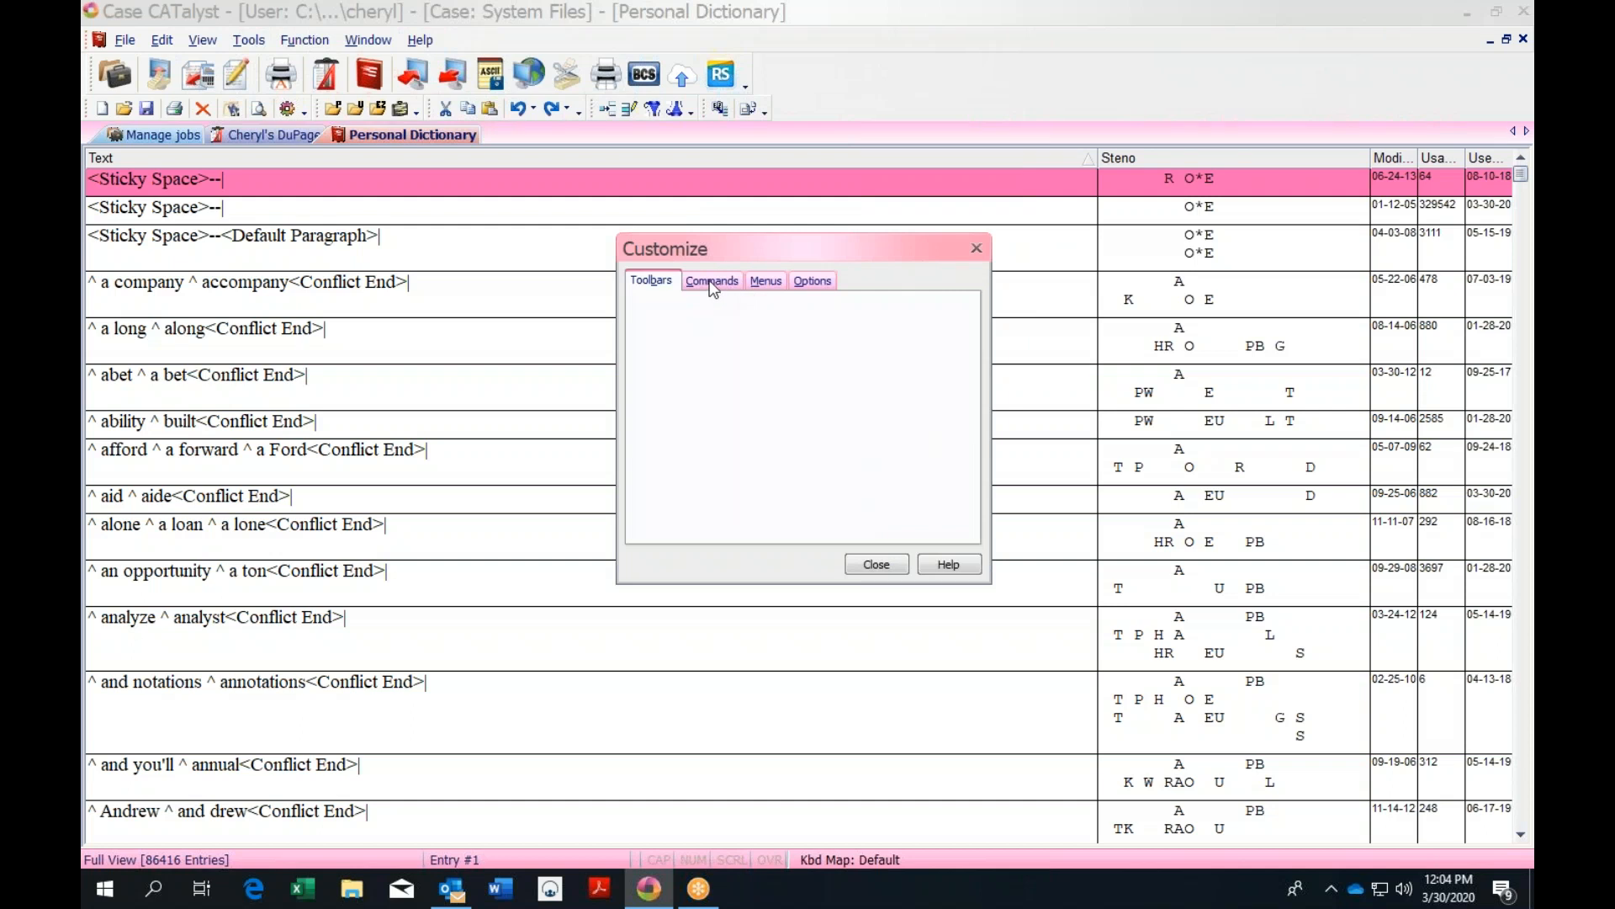
pyautogui.click(810, 281)
pyautogui.click(776, 282)
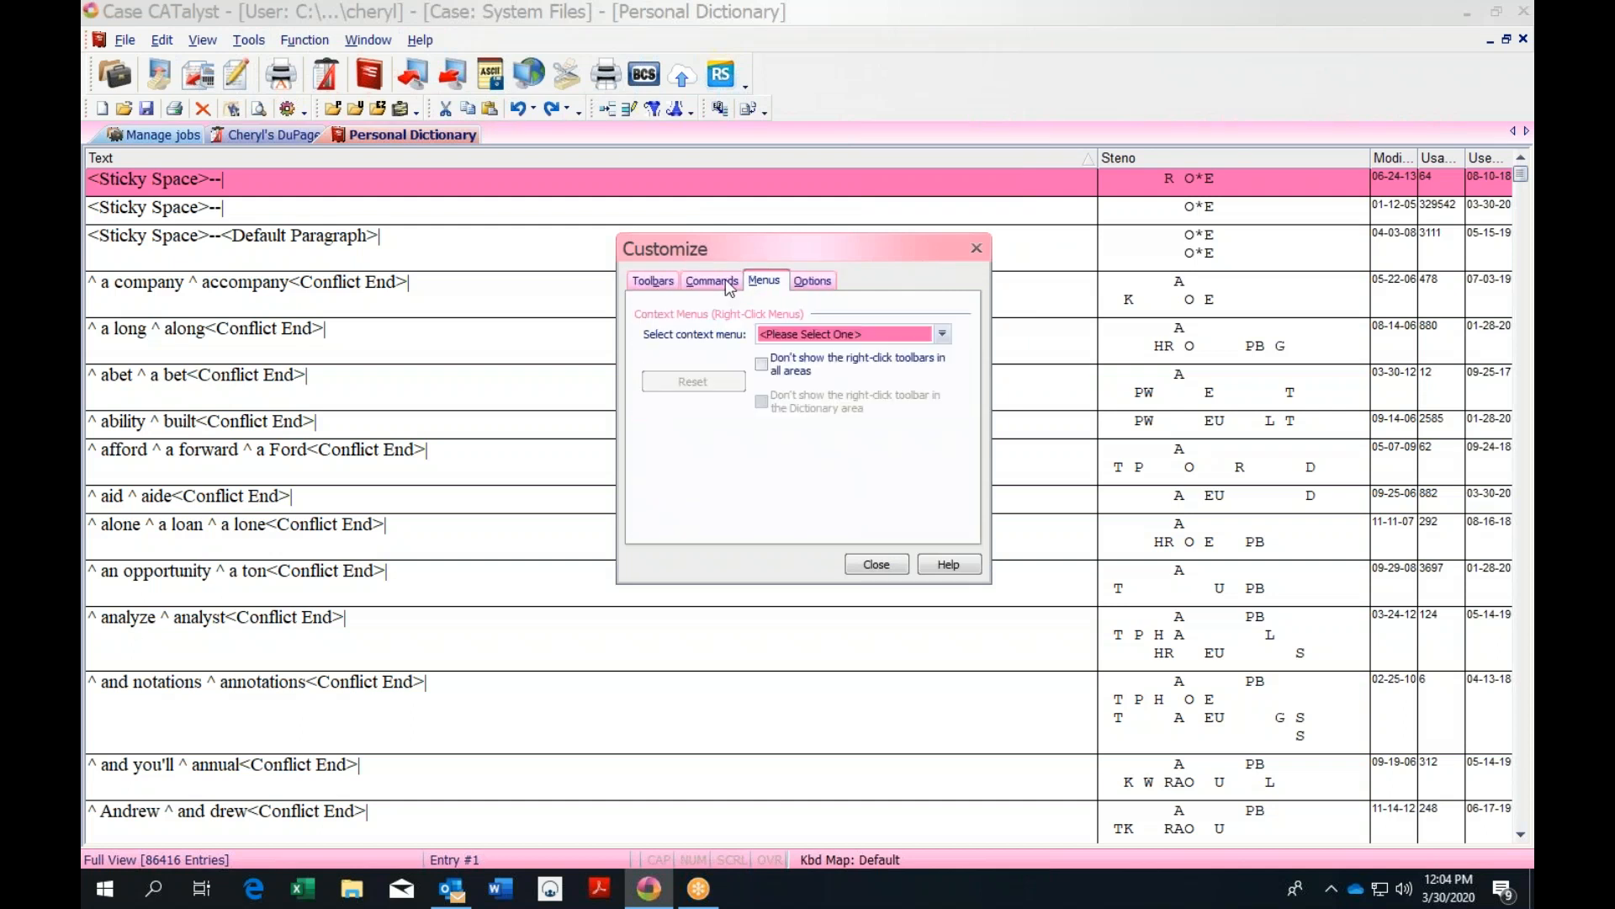
pyautogui.click(976, 249)
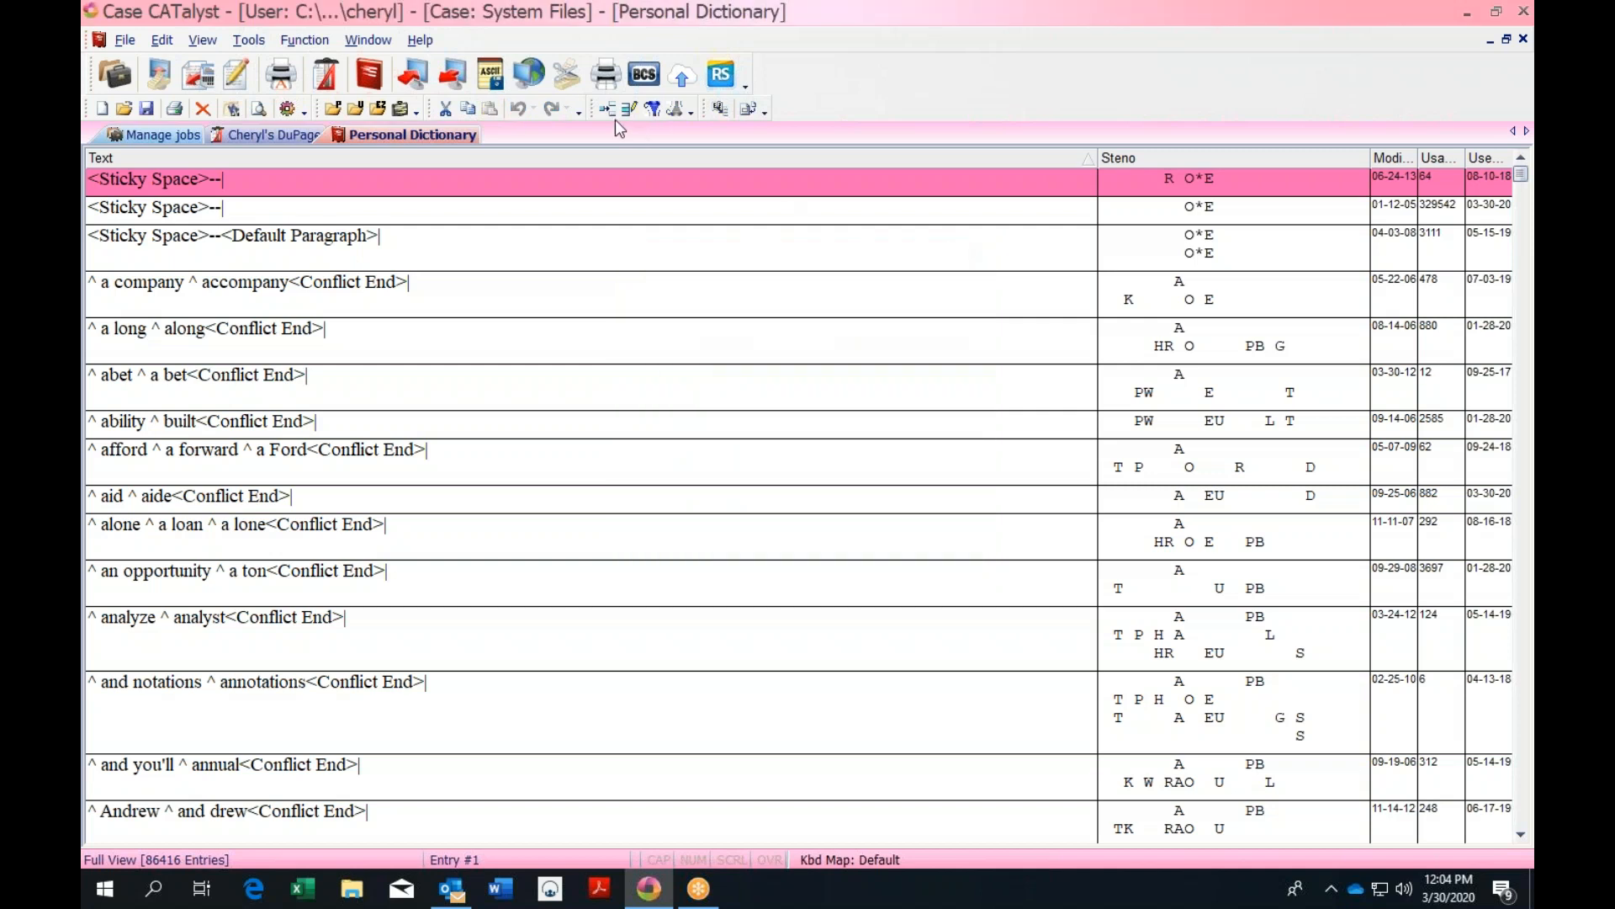
pyautogui.click(689, 113)
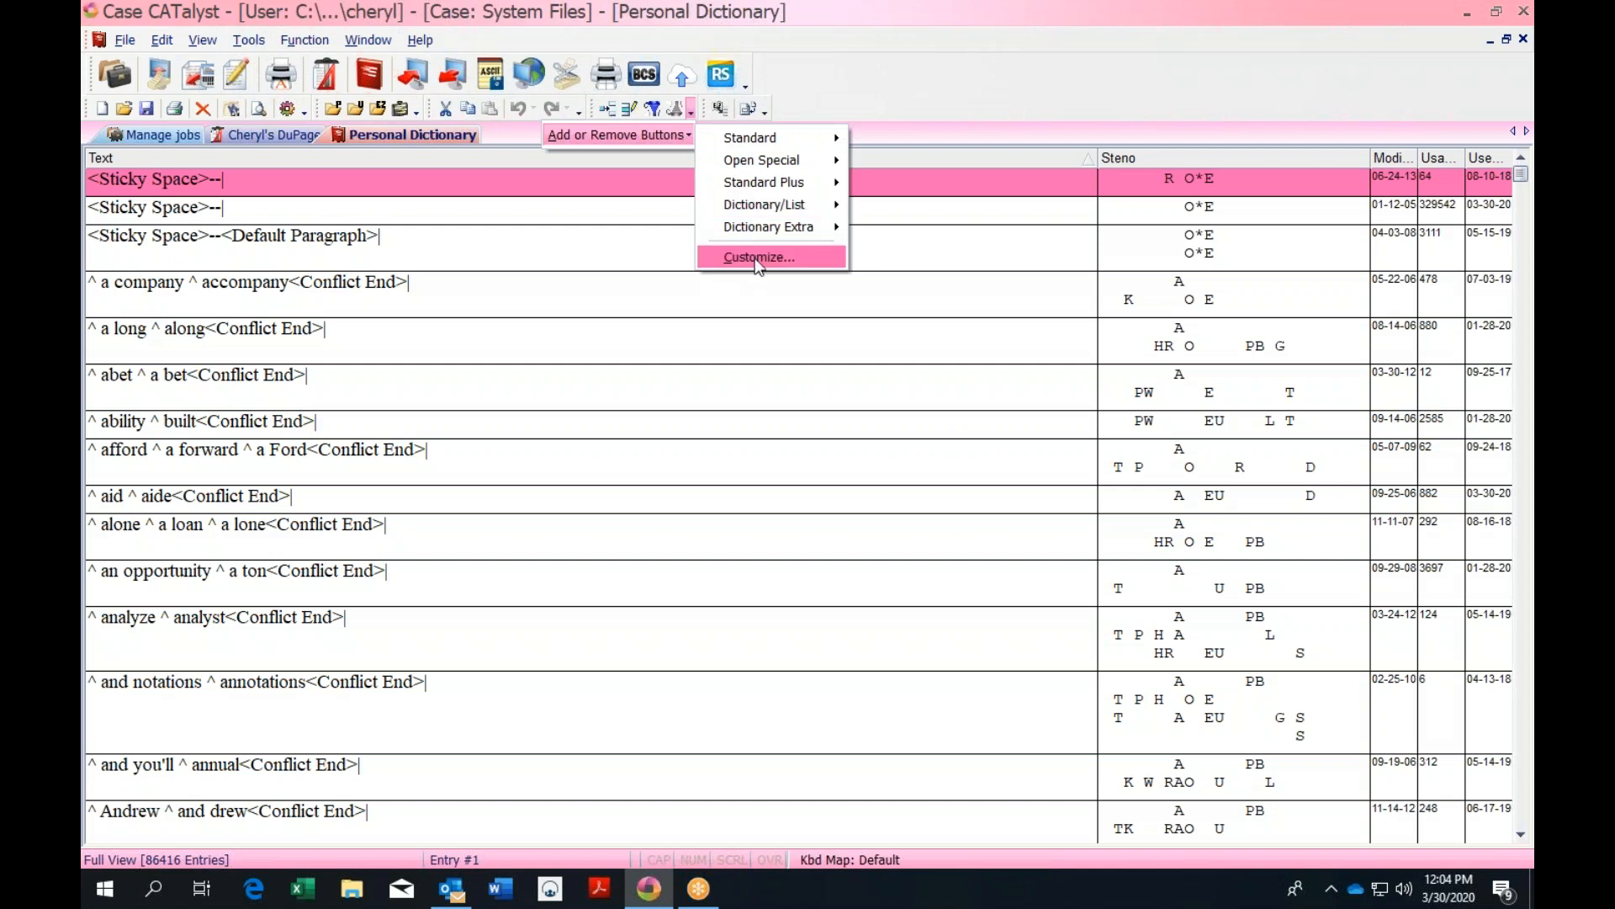
pyautogui.moveTo(796, 217)
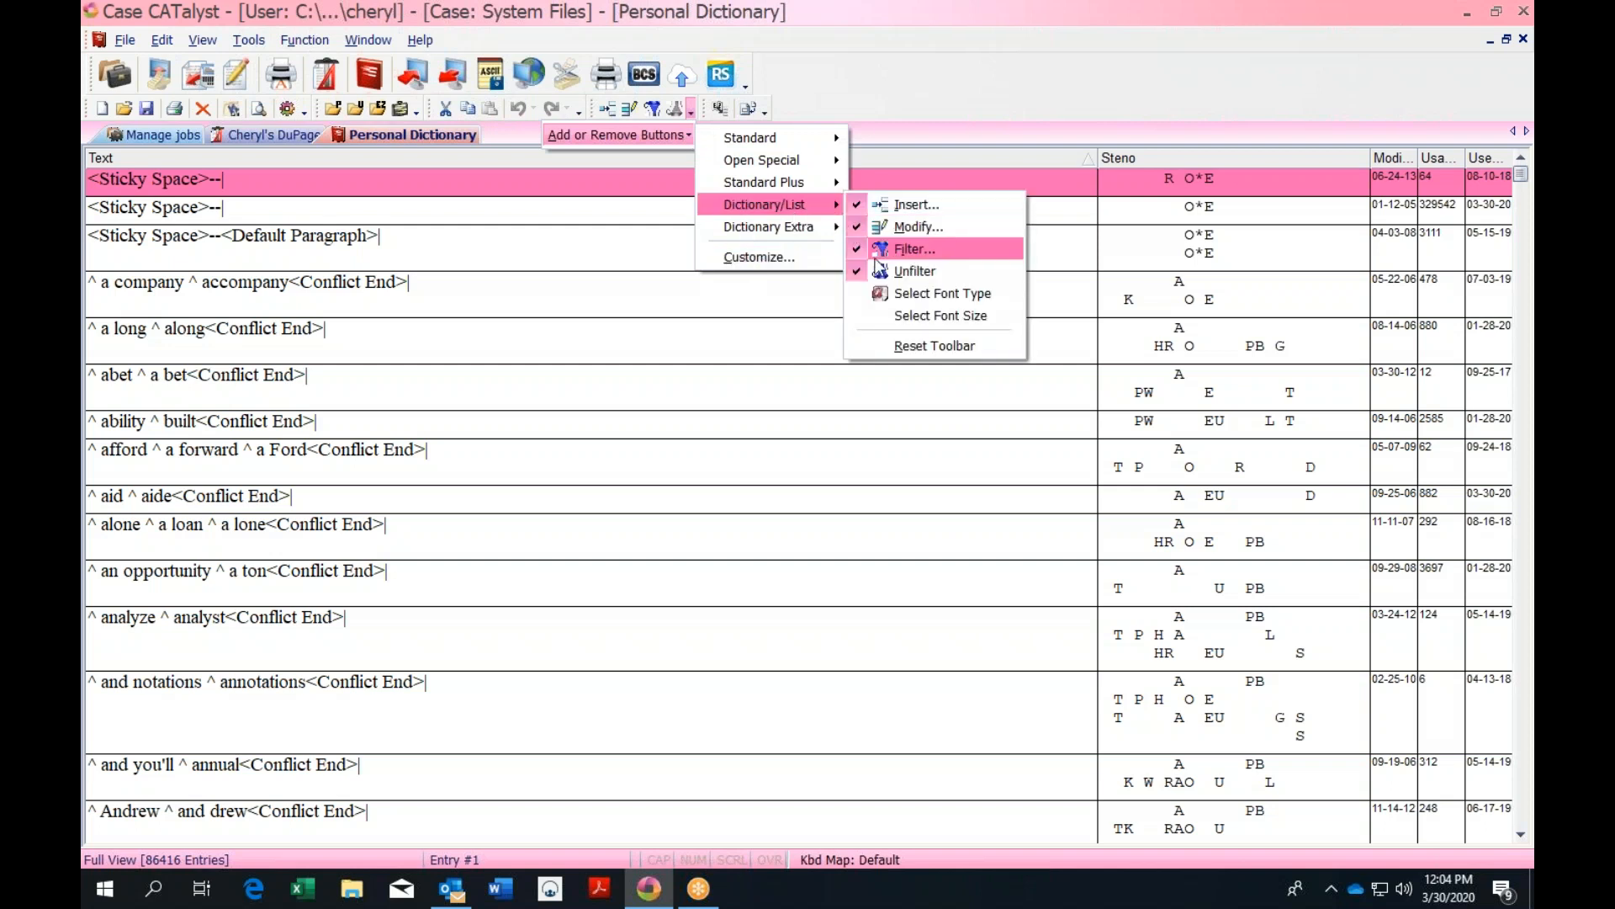
pyautogui.click(900, 111)
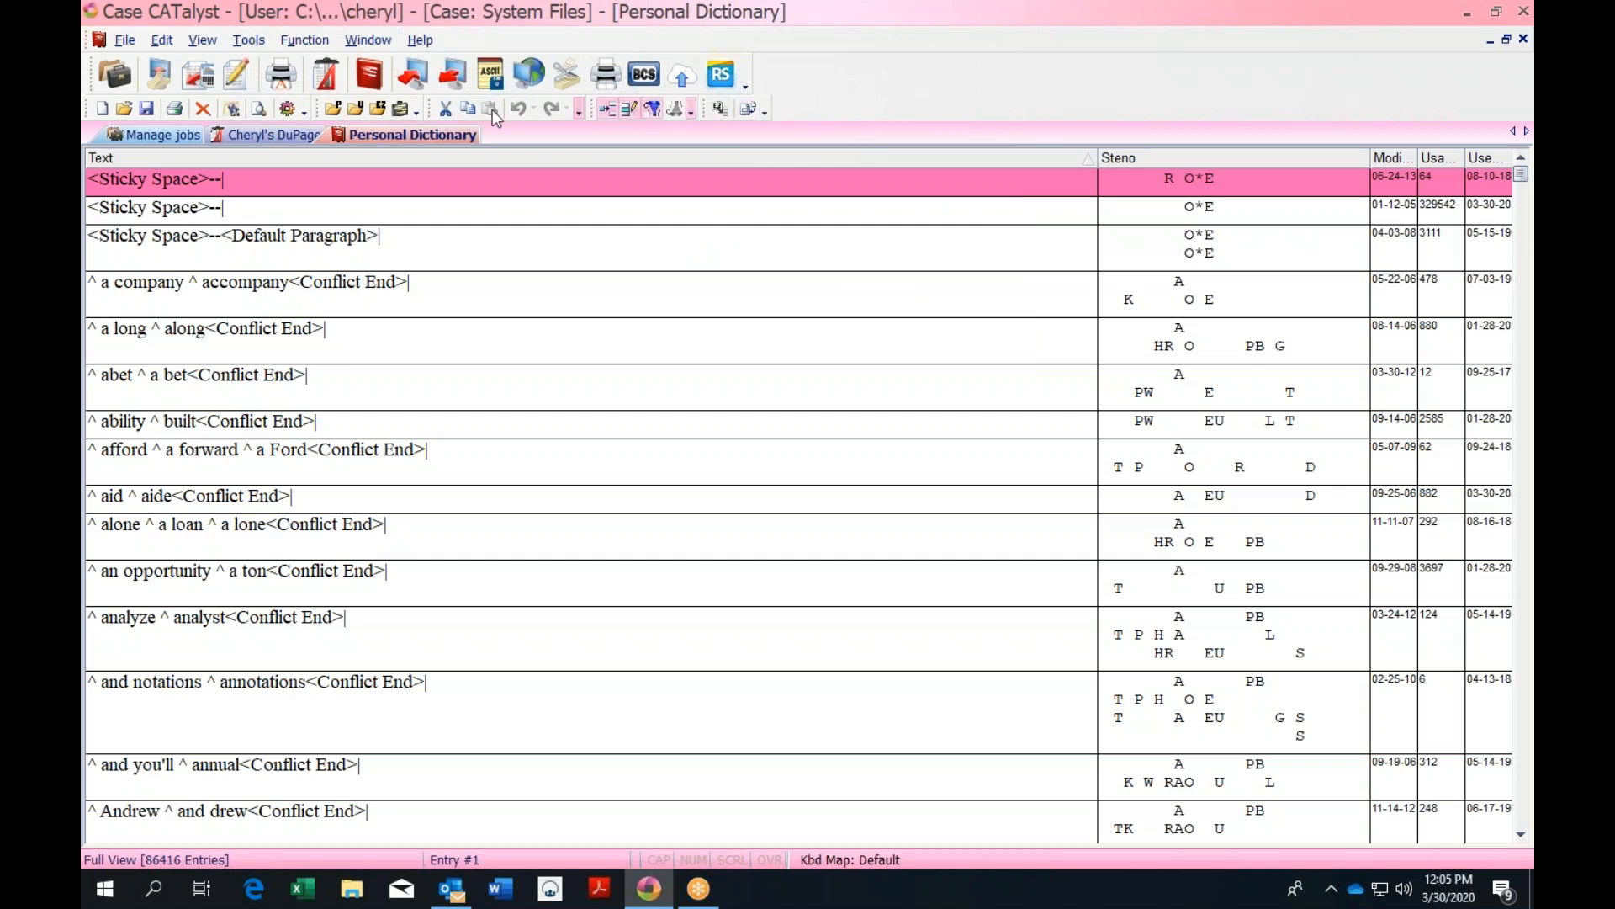
pyautogui.click(765, 116)
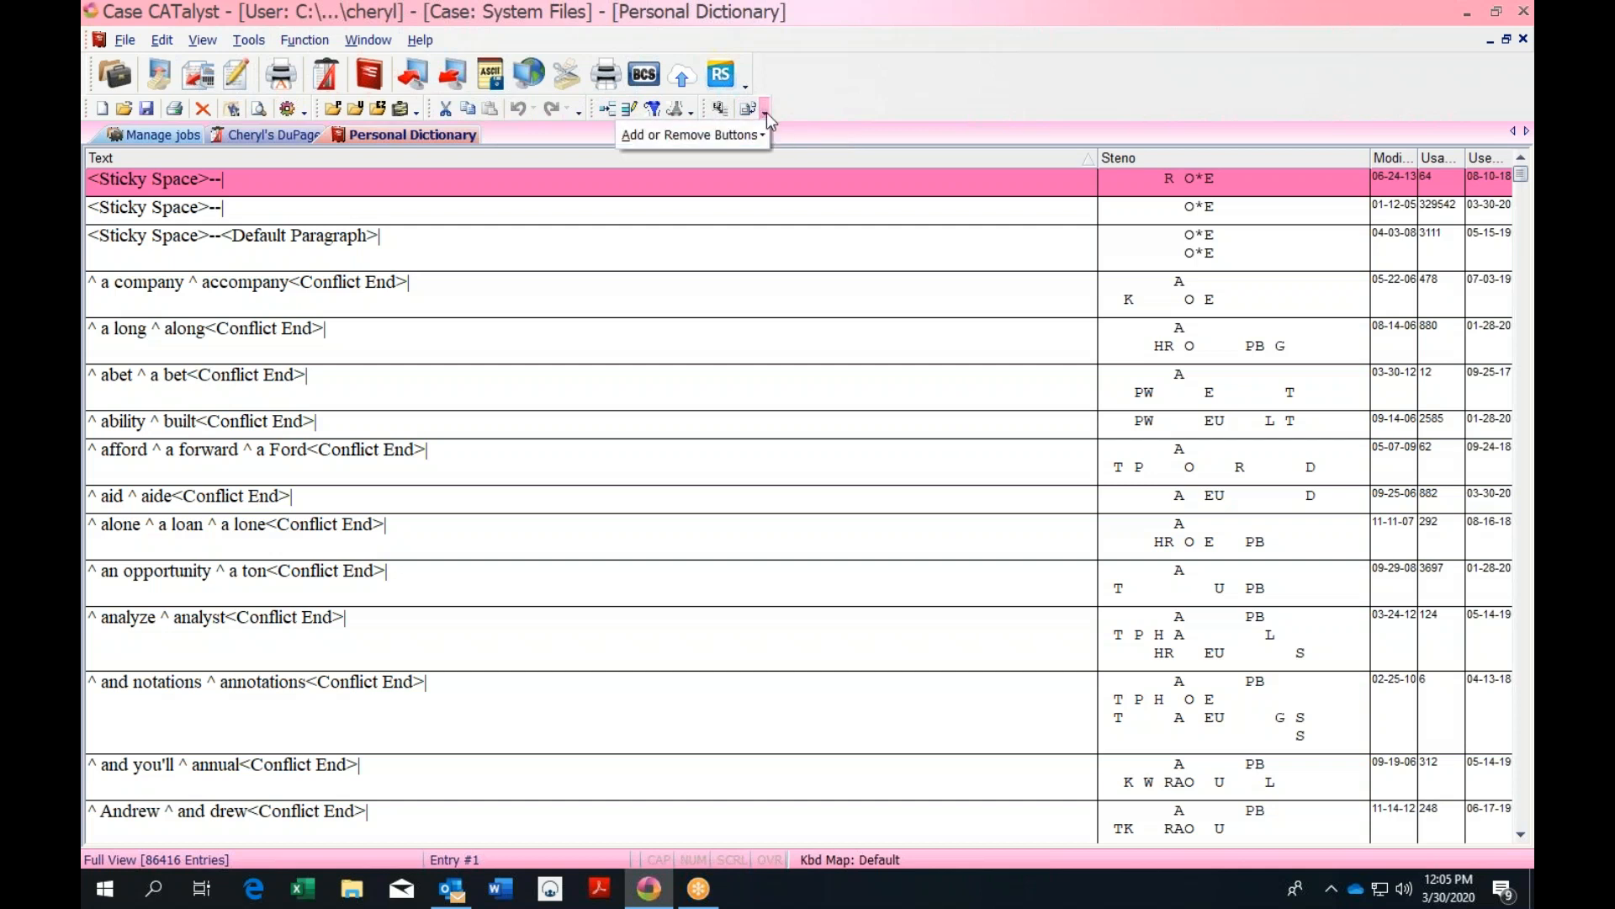
pyautogui.moveTo(761, 137)
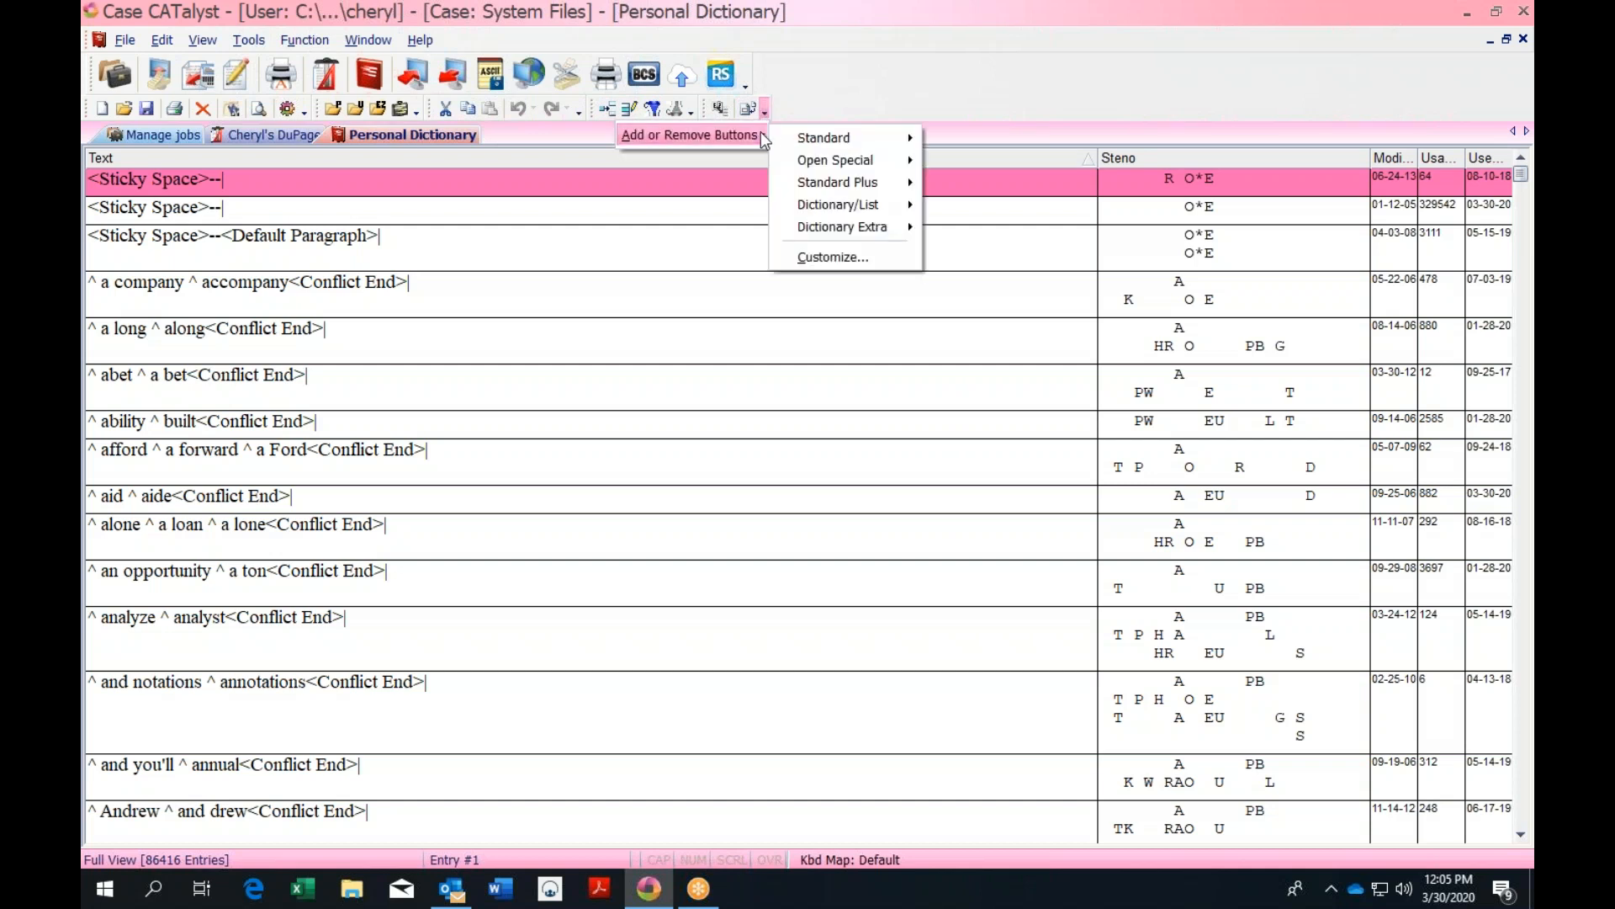
pyautogui.moveTo(827, 212)
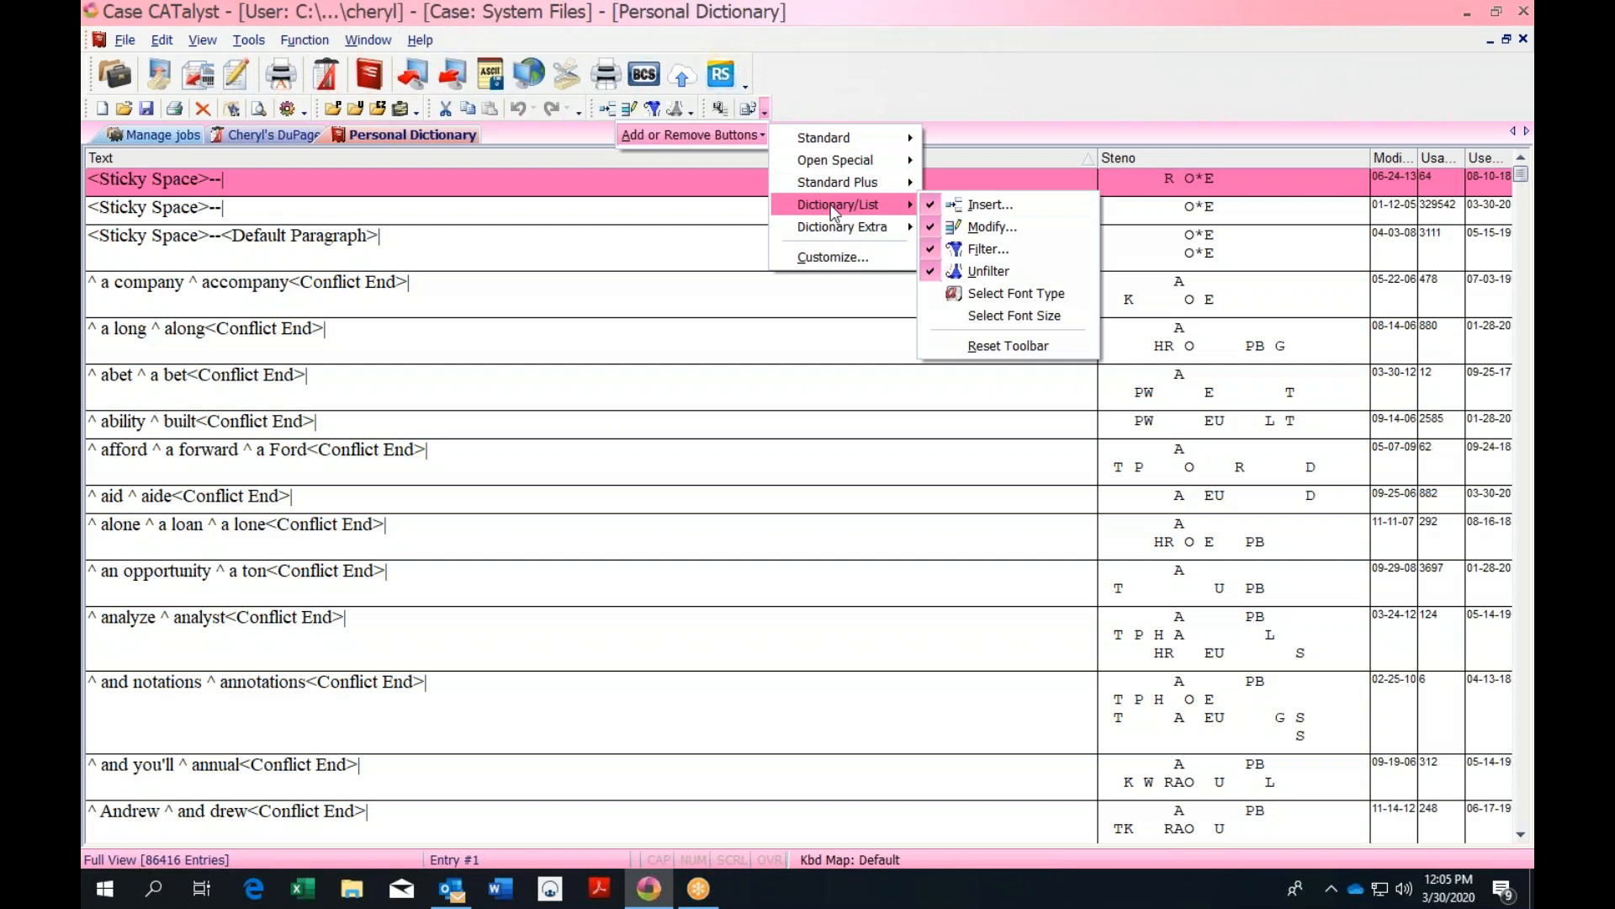
pyautogui.click(936, 252)
pyautogui.click(935, 252)
pyautogui.click(934, 273)
pyautogui.click(936, 274)
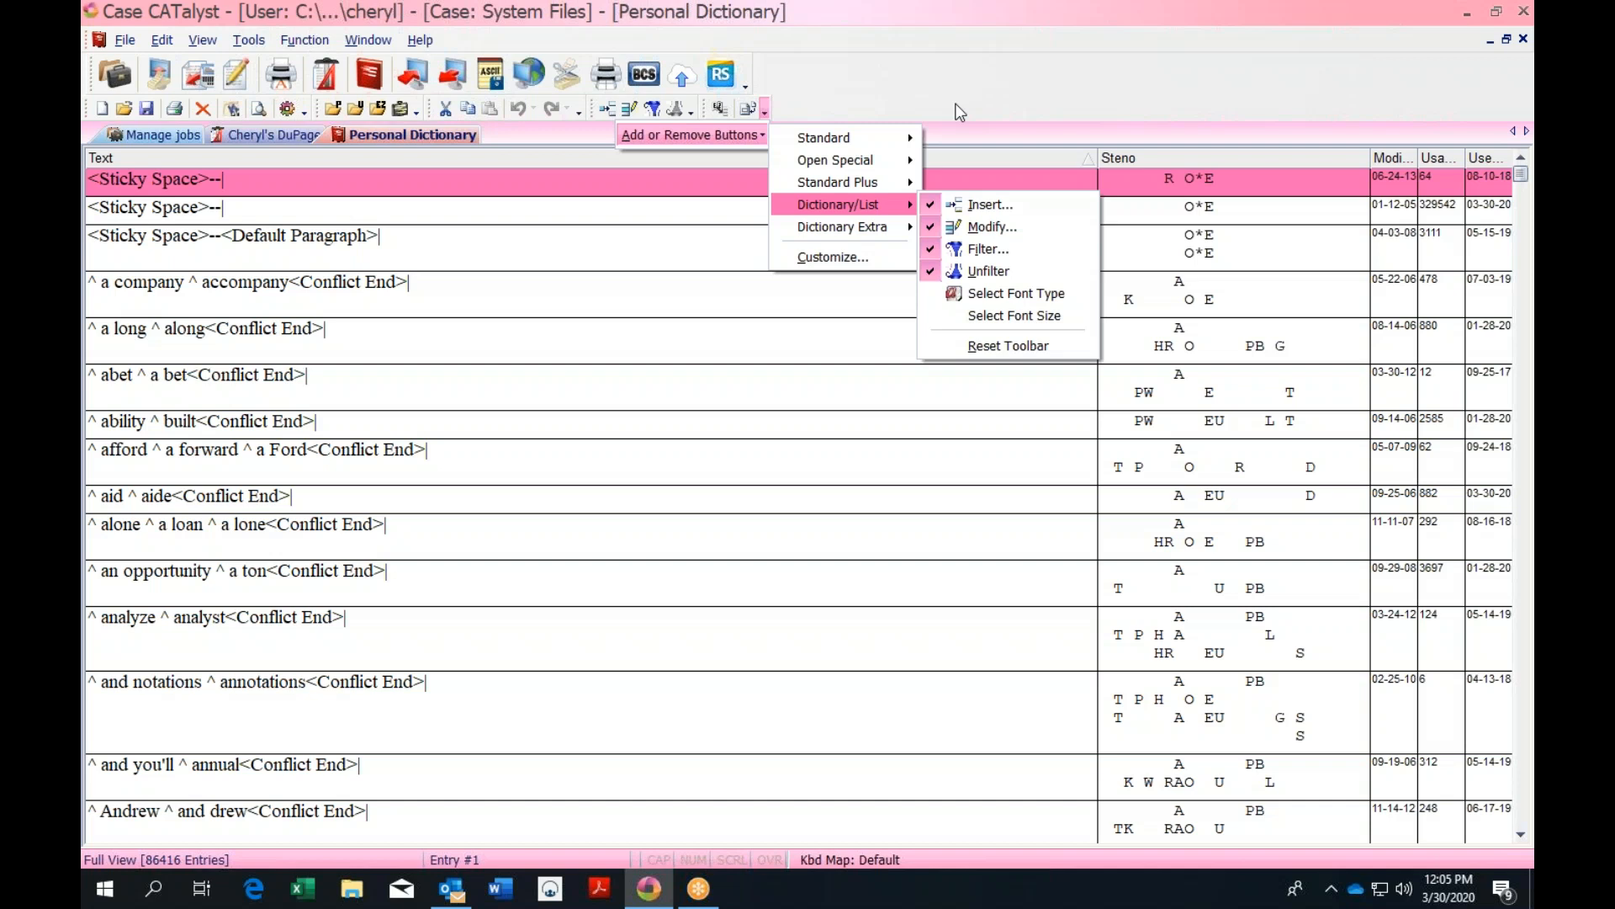
pyautogui.click(960, 112)
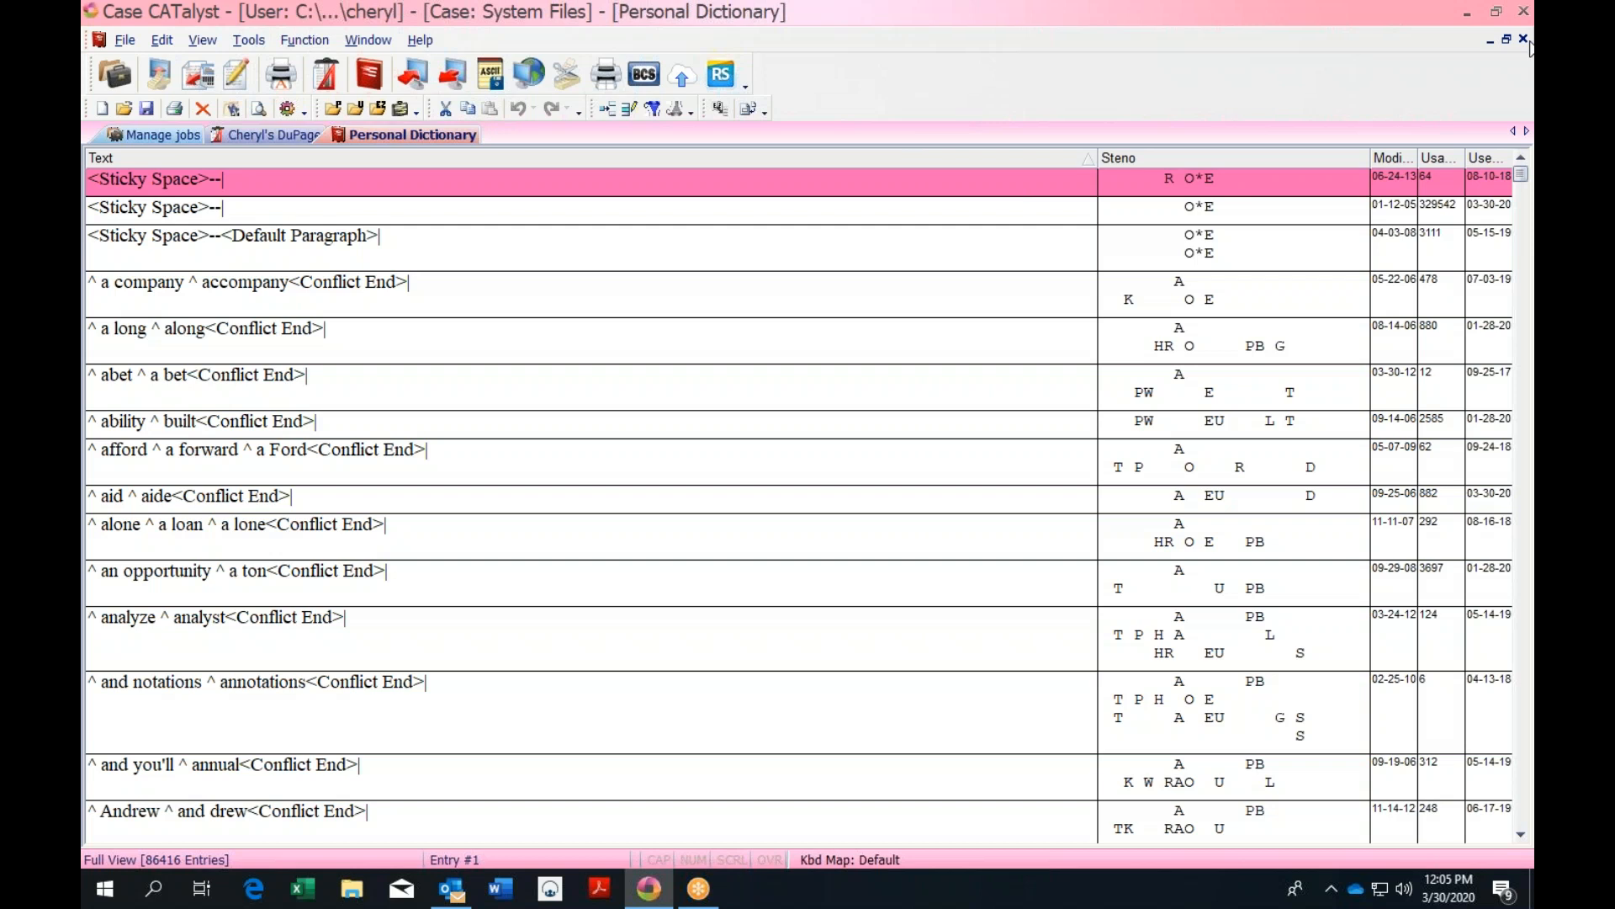
pyautogui.click(1524, 40)
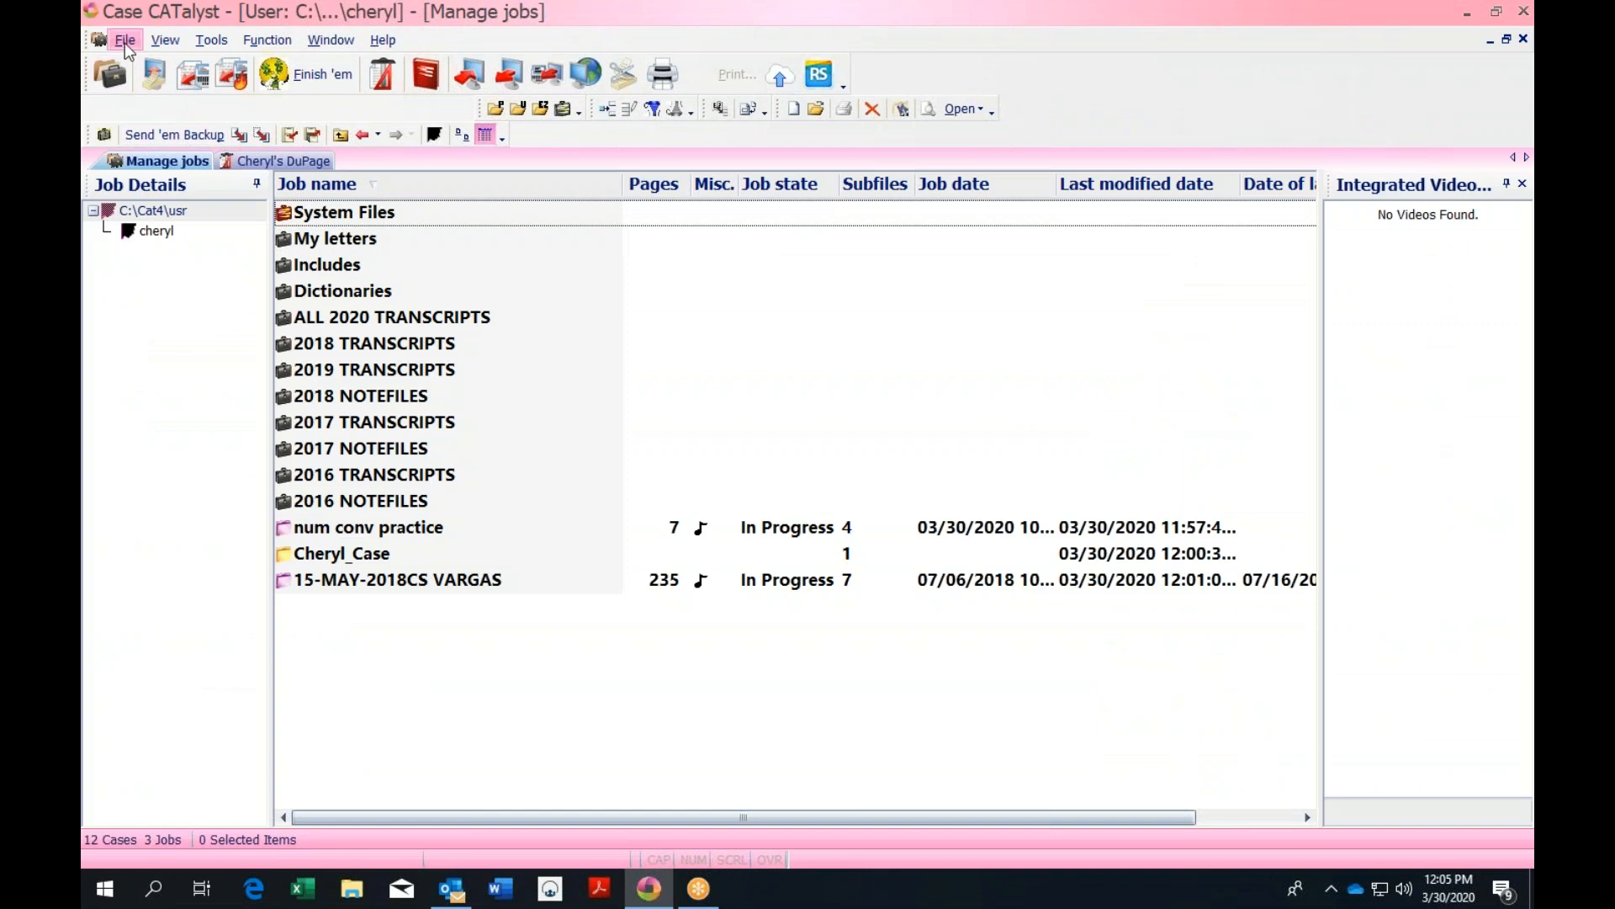
pyautogui.click(168, 42)
pyautogui.click(1502, 296)
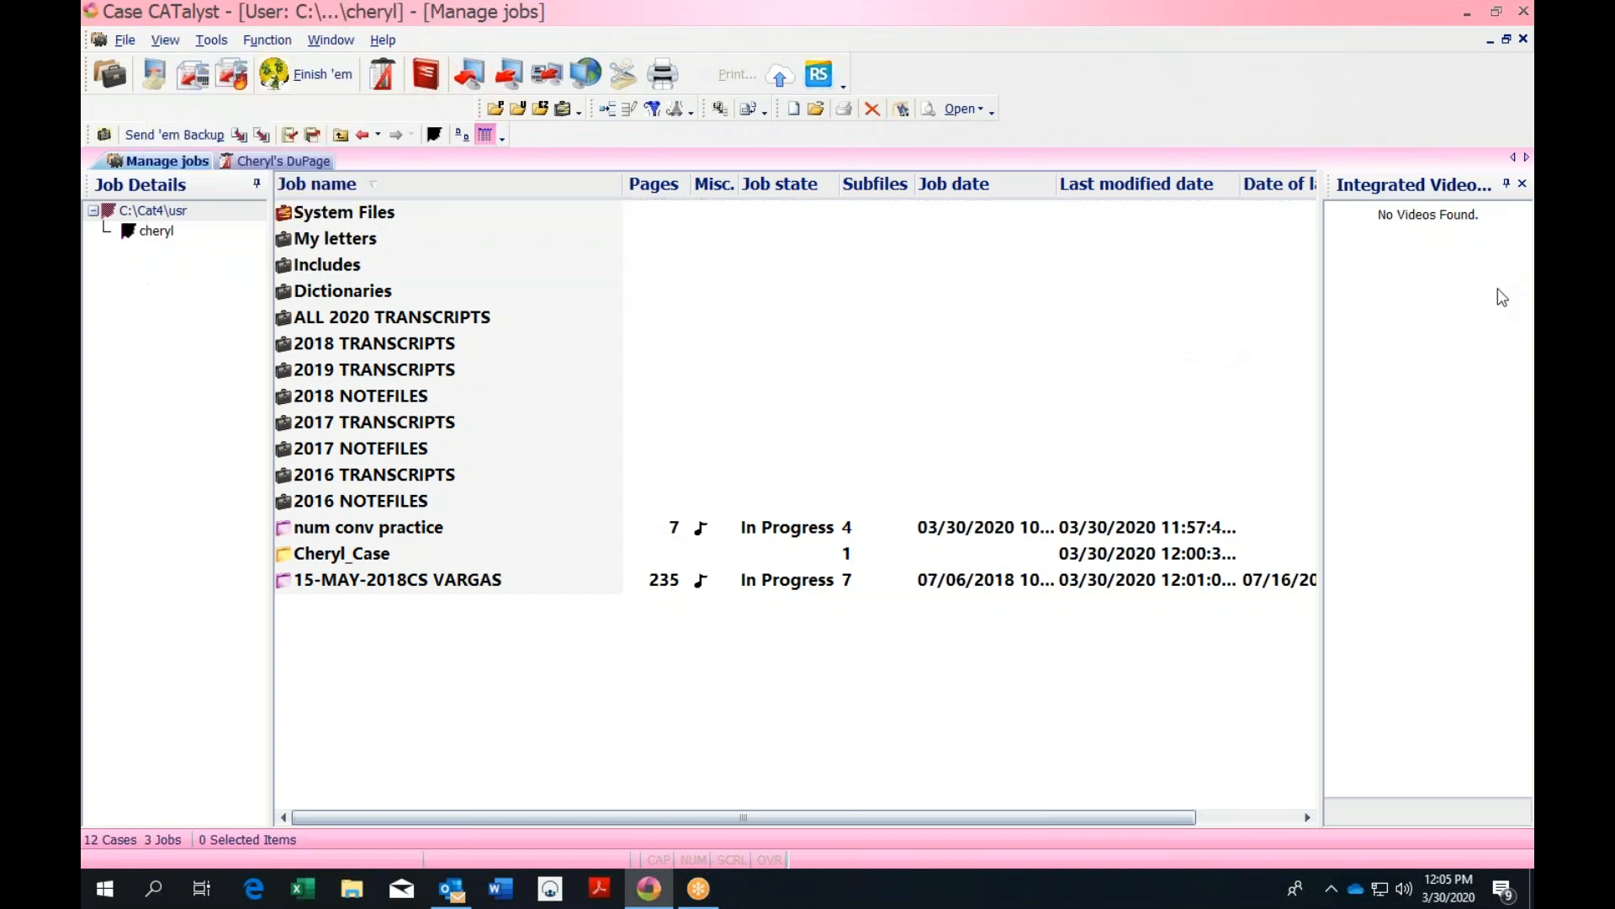
pyautogui.click(340, 134)
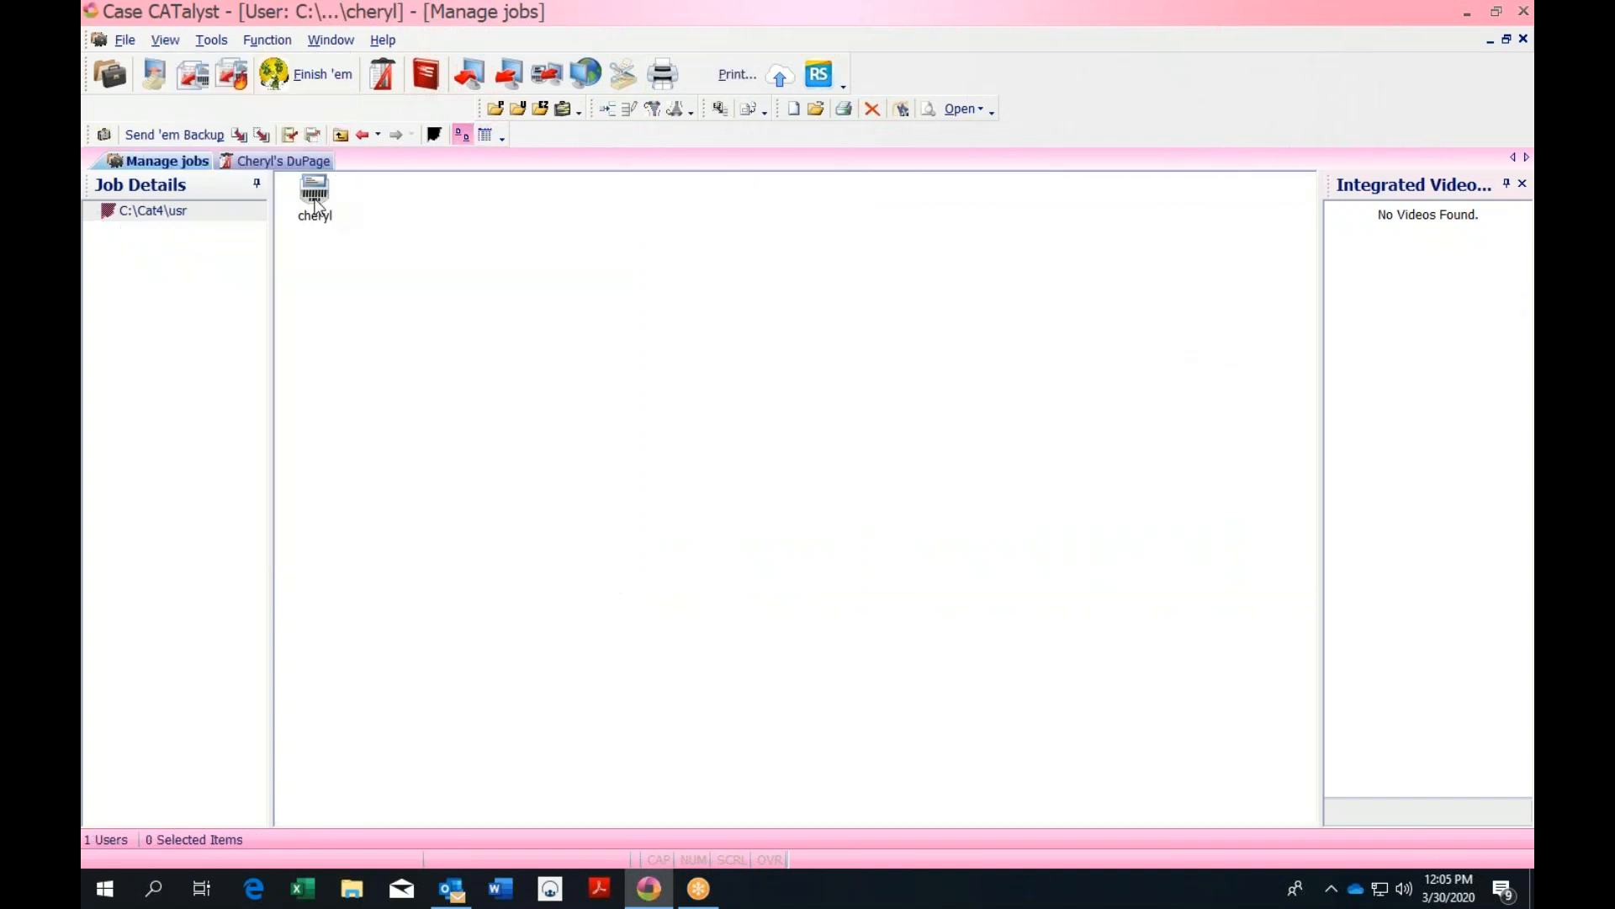
pyautogui.click(338, 134)
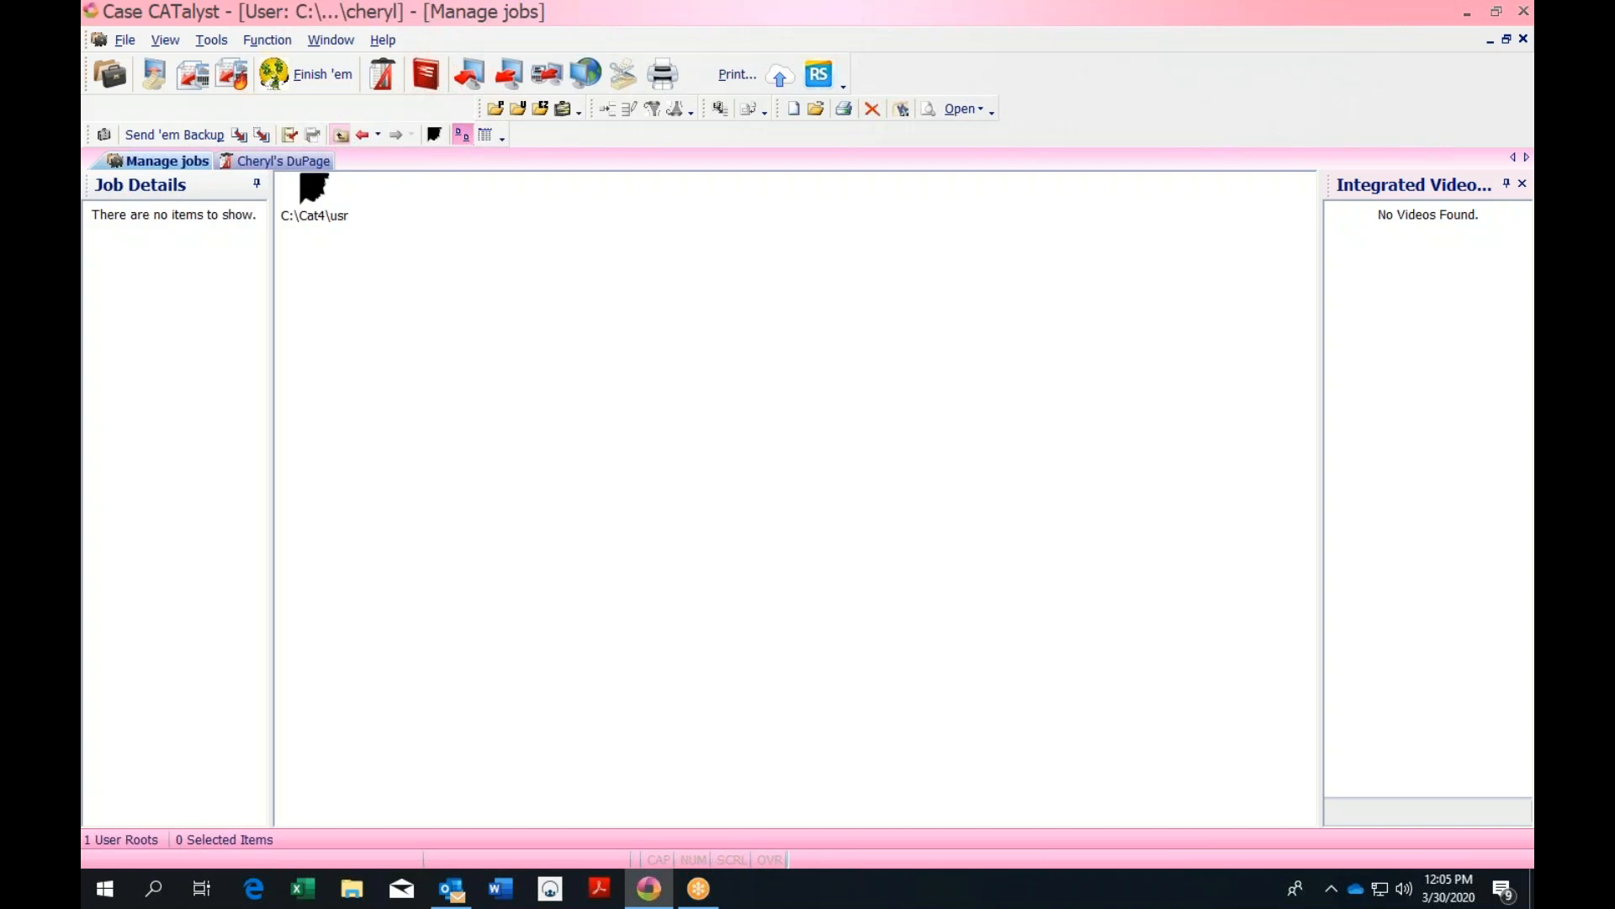
pyautogui.click(321, 193)
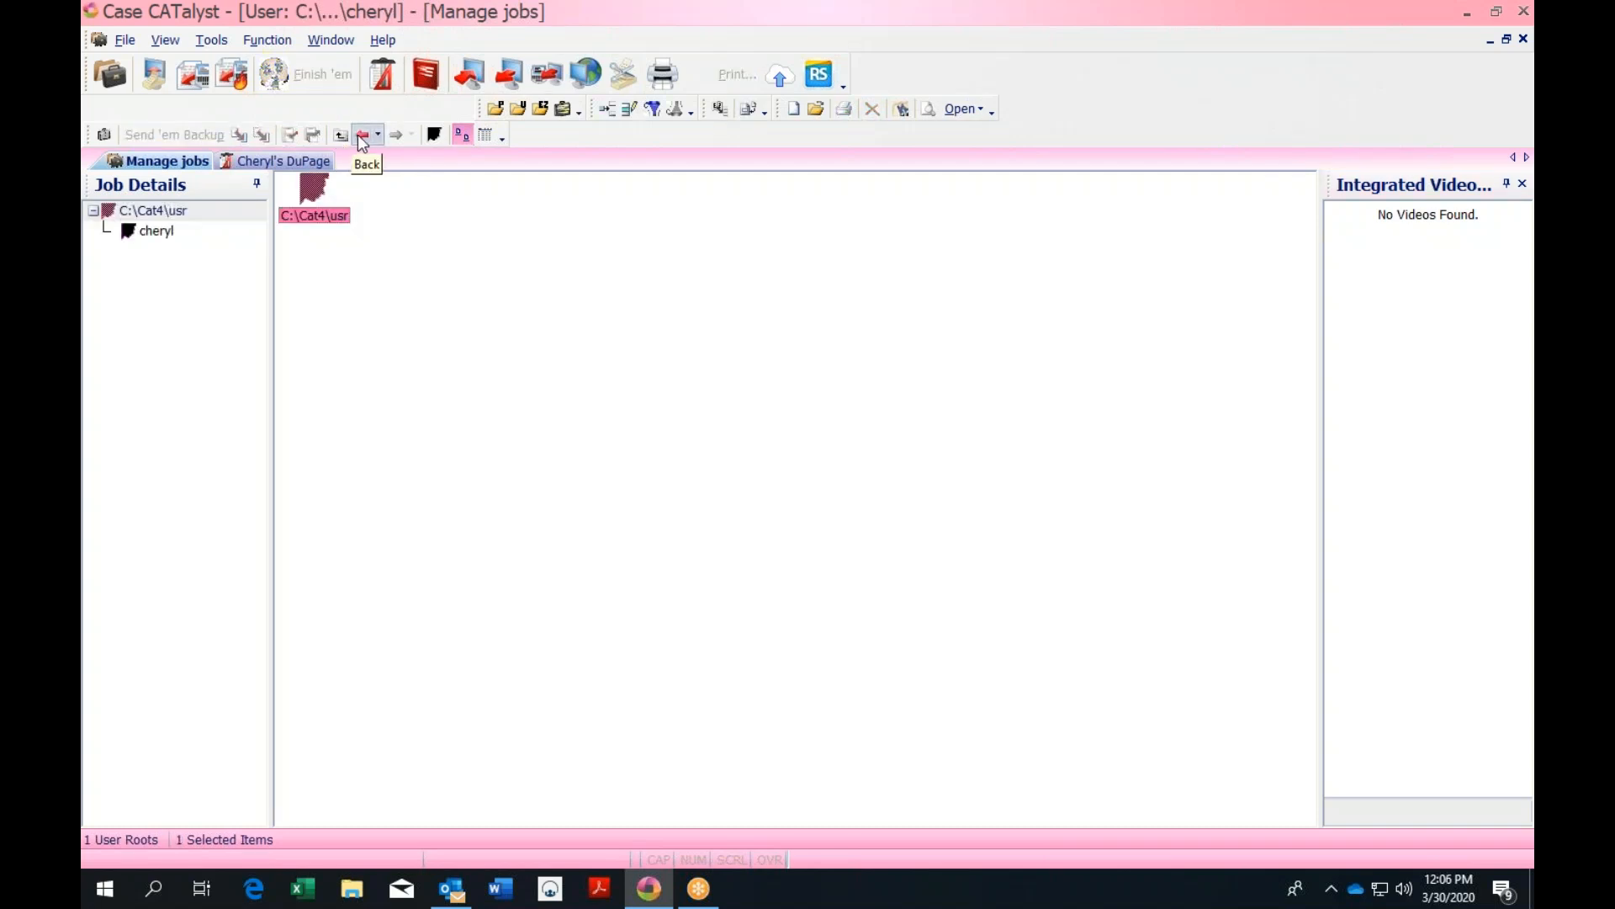
pyautogui.click(362, 135)
pyautogui.doubleClick(313, 195)
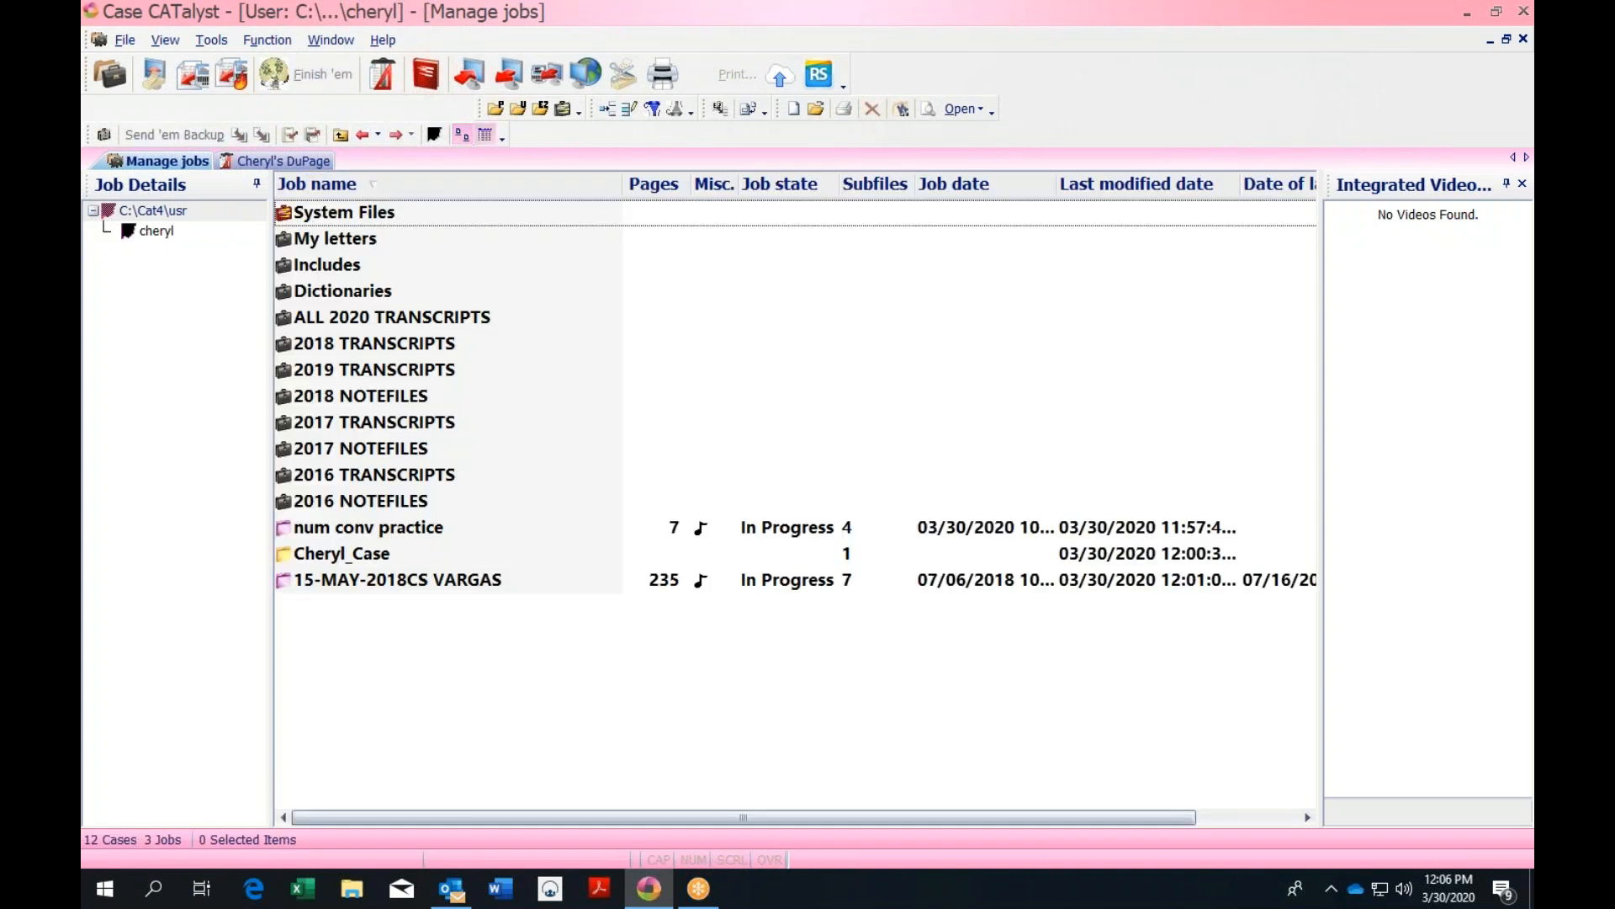
pyautogui.click(163, 43)
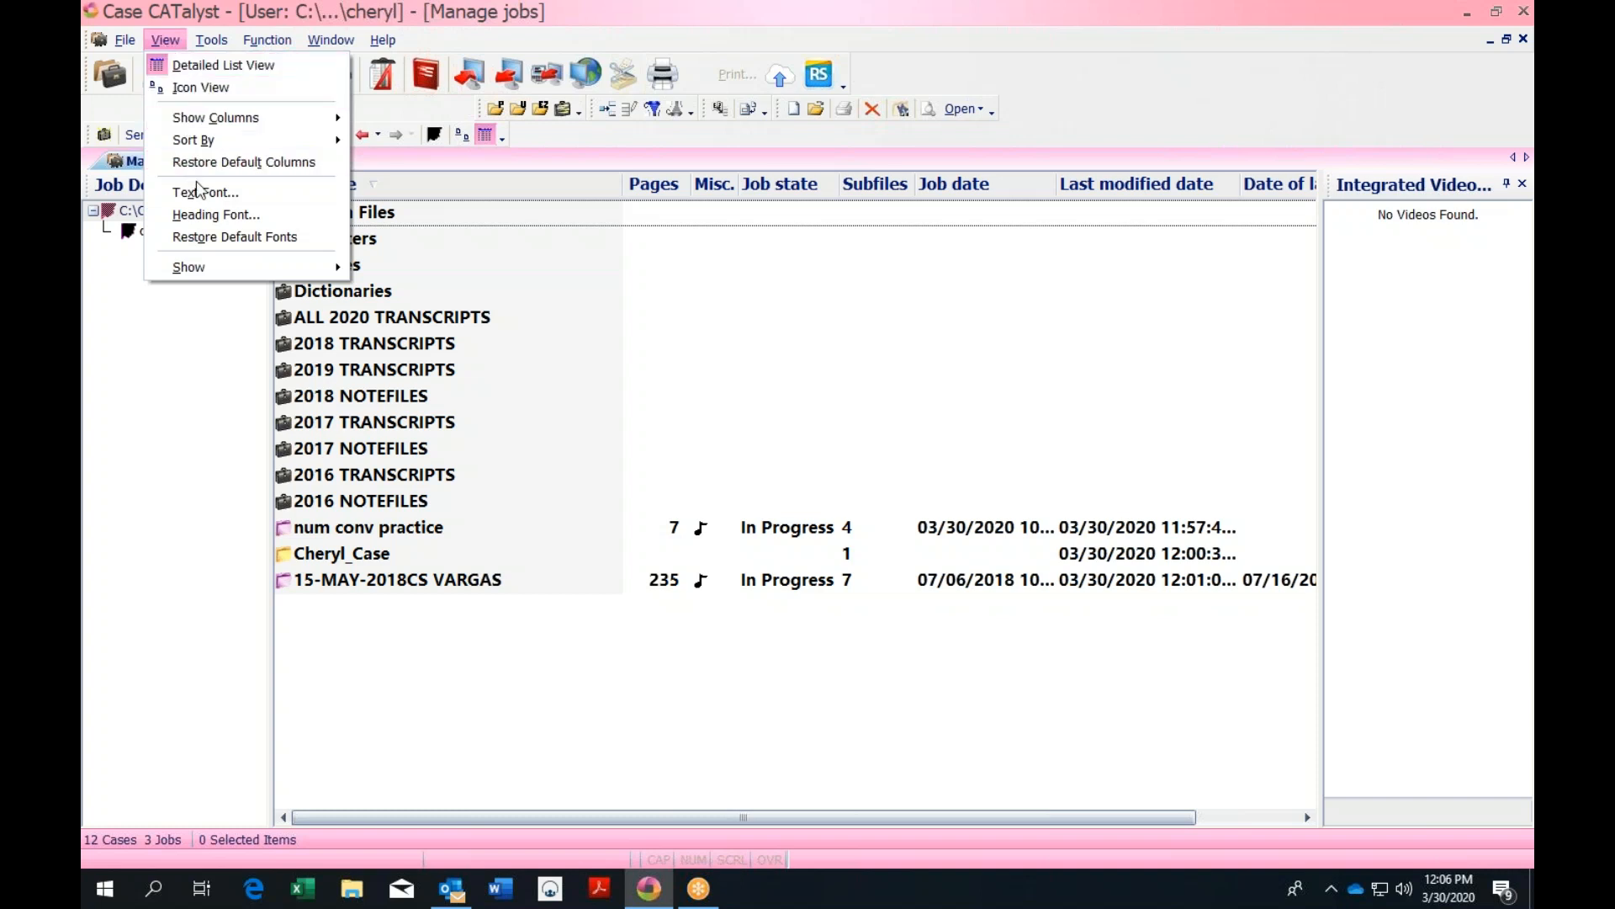
pyautogui.moveTo(215, 266)
pyautogui.moveTo(124, 39)
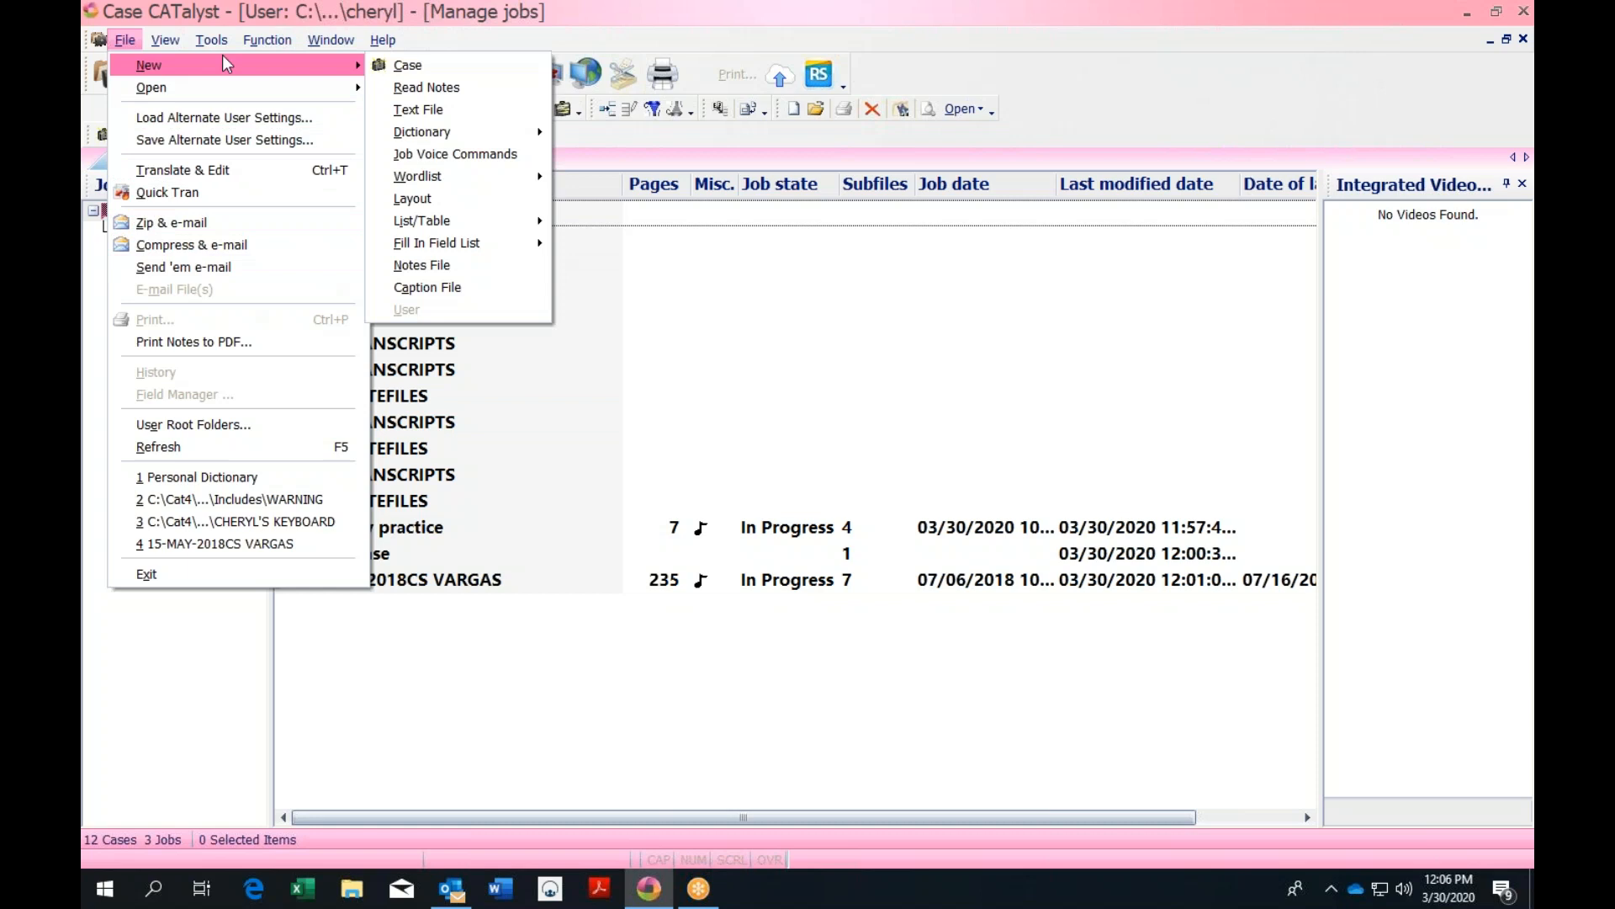
pyautogui.moveTo(387, 39)
pyautogui.moveTo(206, 41)
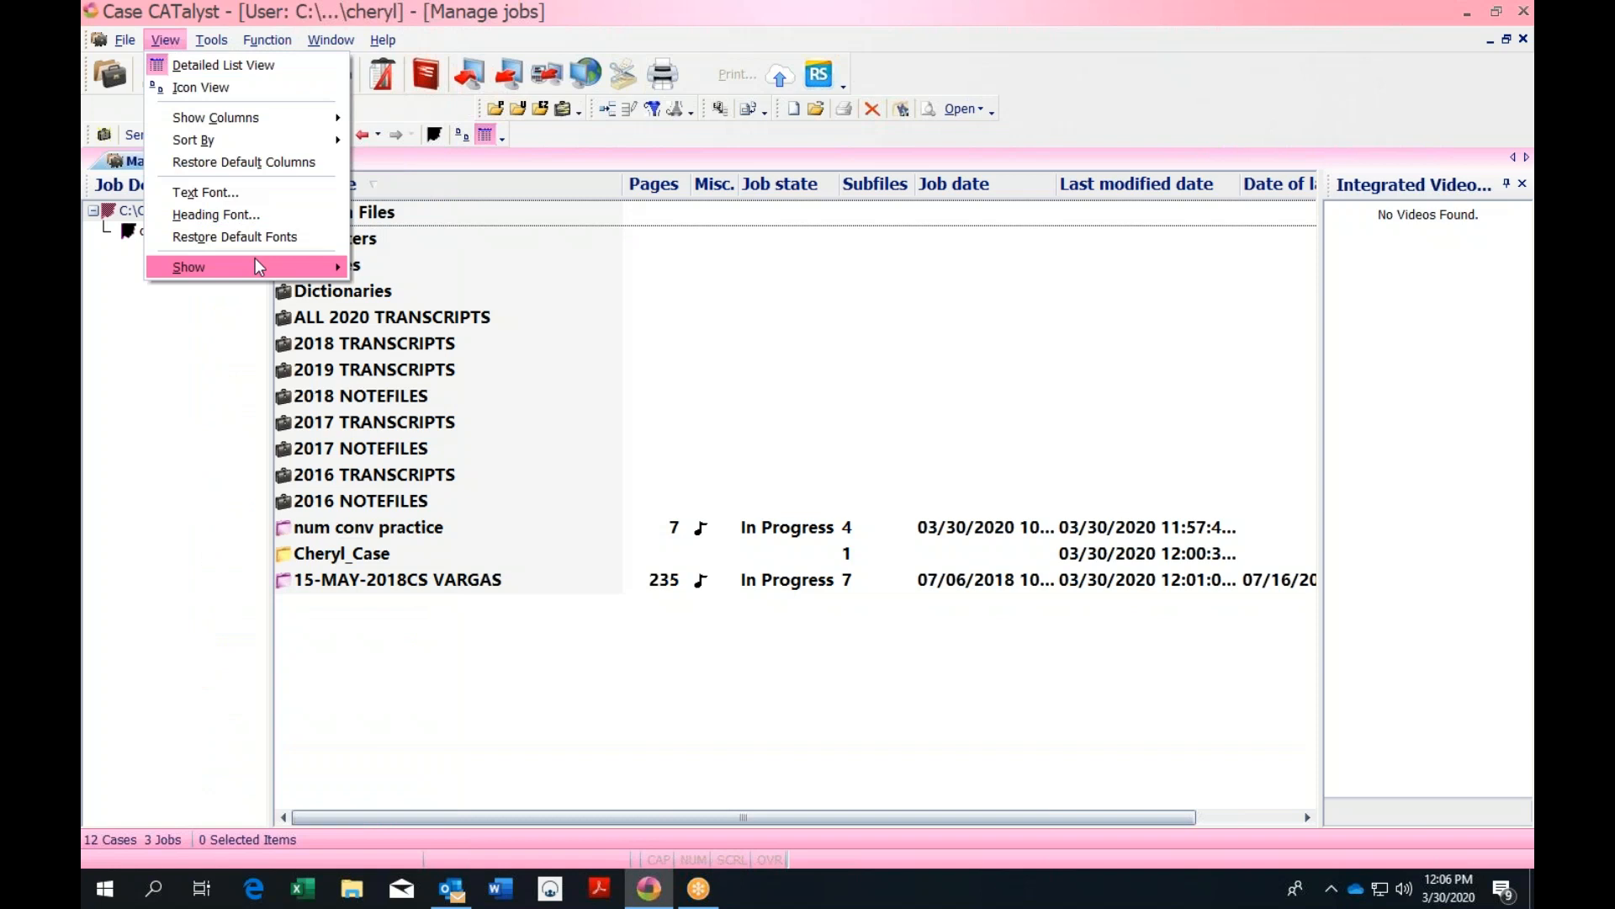
pyautogui.click(581, 240)
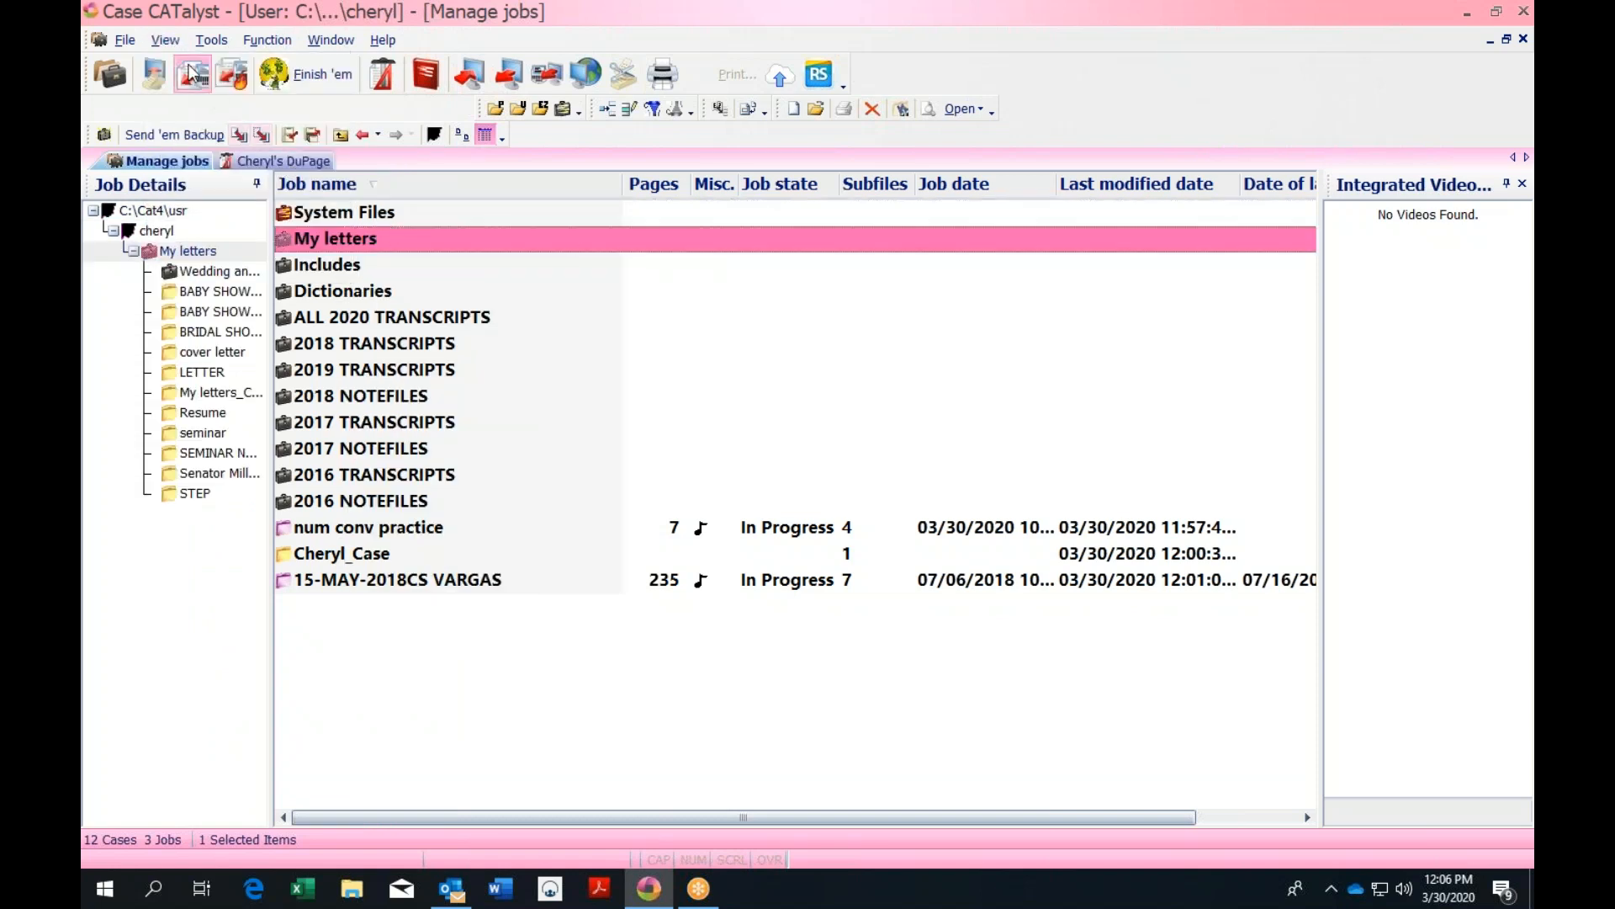
pyautogui.click(164, 41)
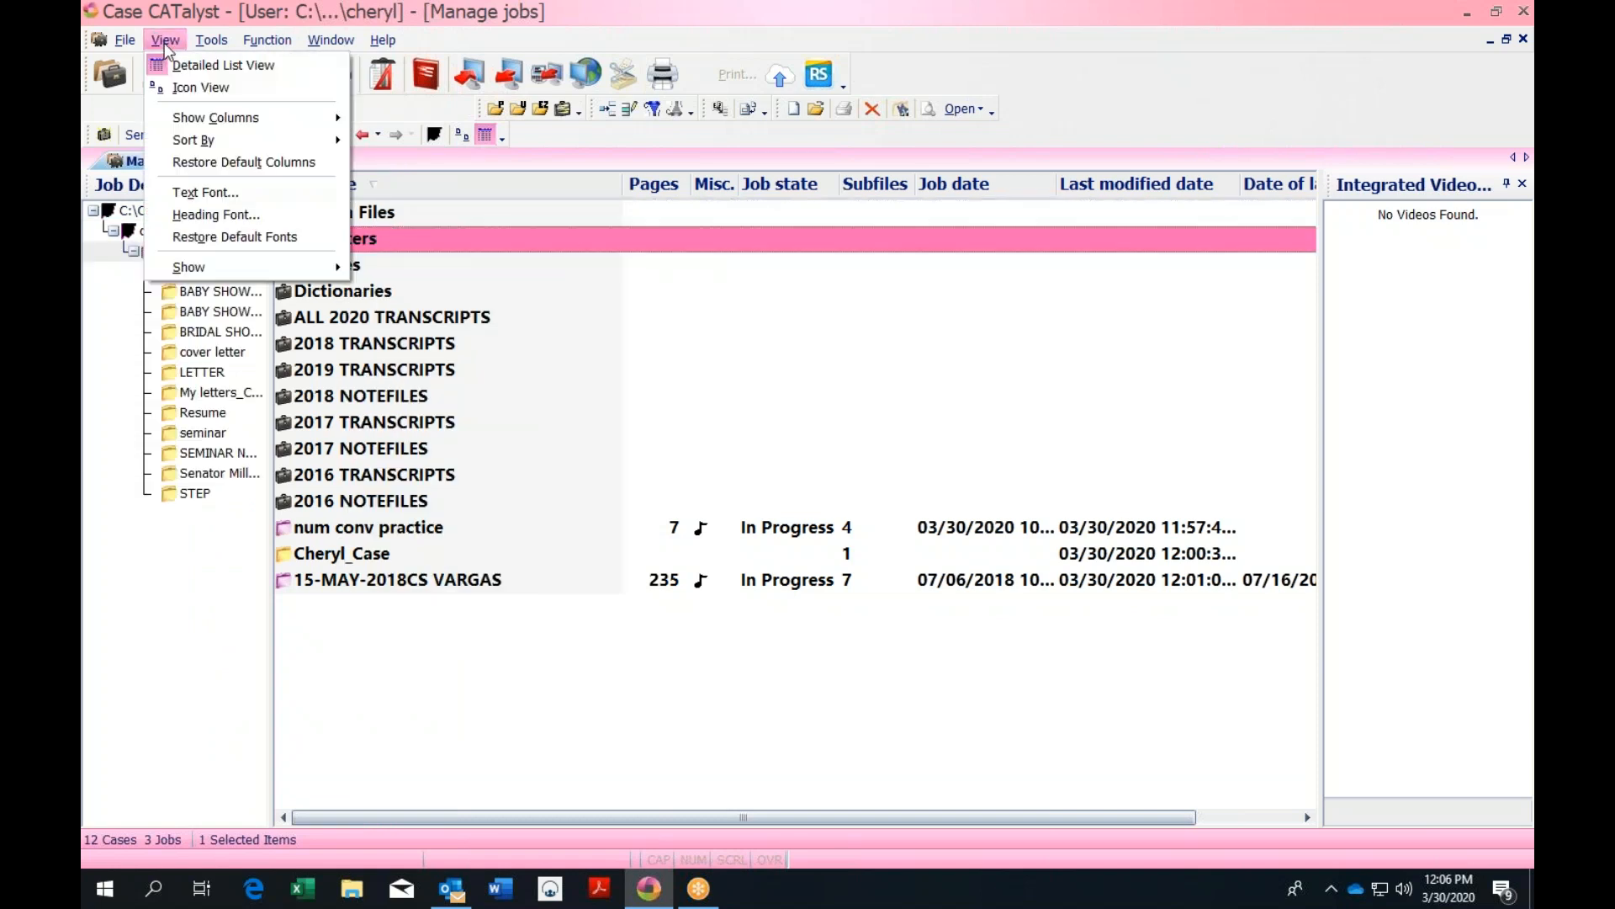
pyautogui.click(232, 192)
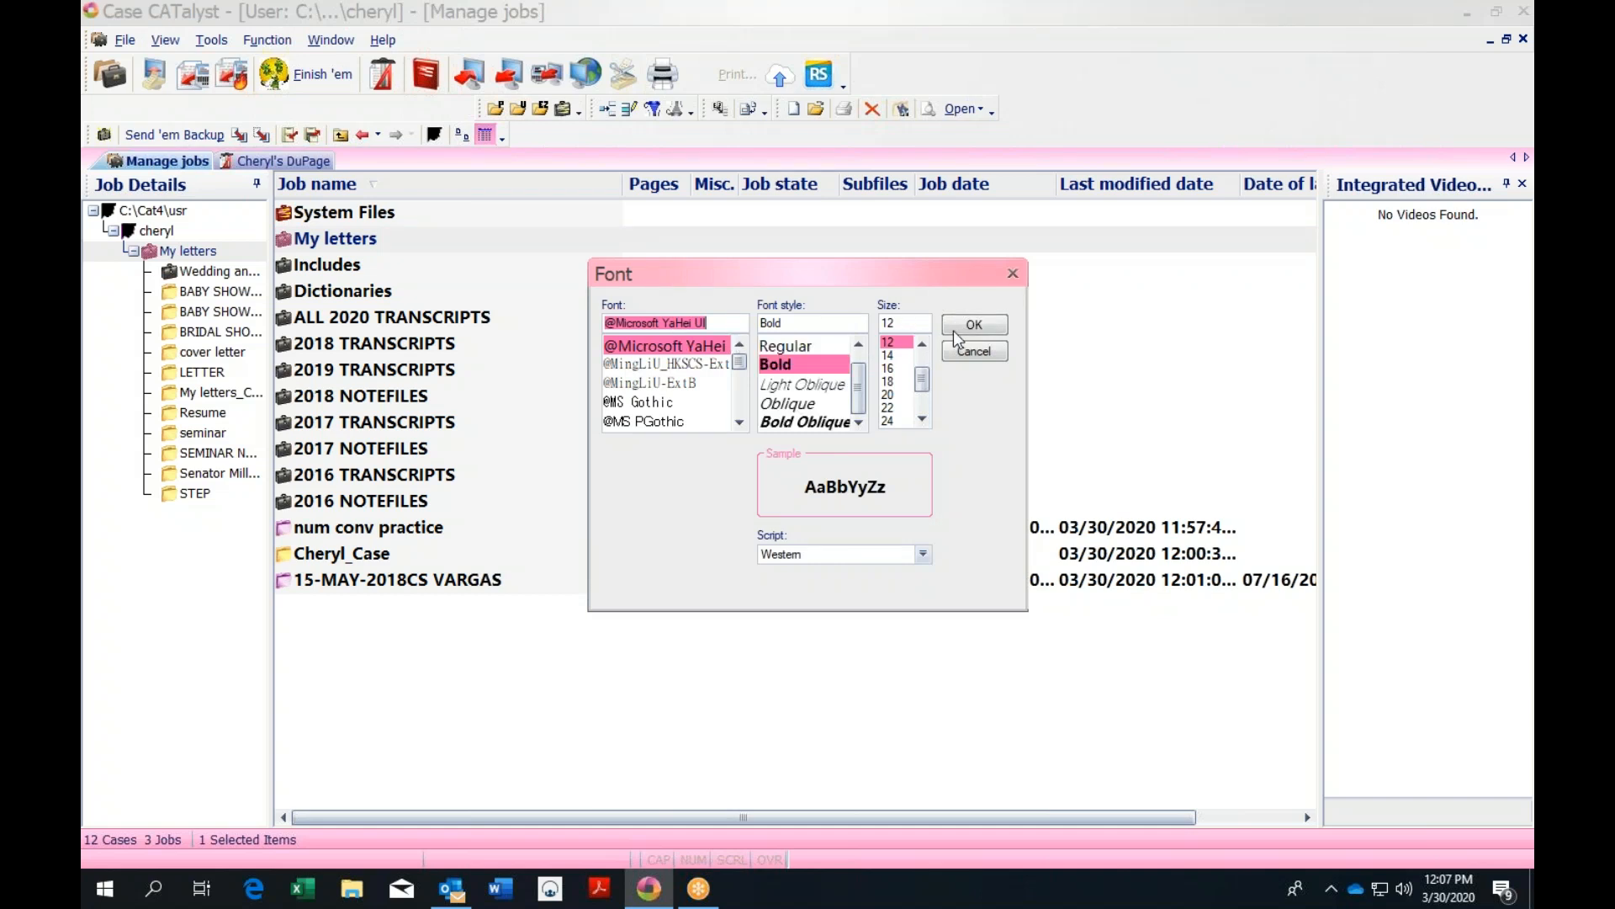
# Try an 18-point job list font, revert it to 12-point bold, then move up to the users level
pyautogui.click(893, 381)
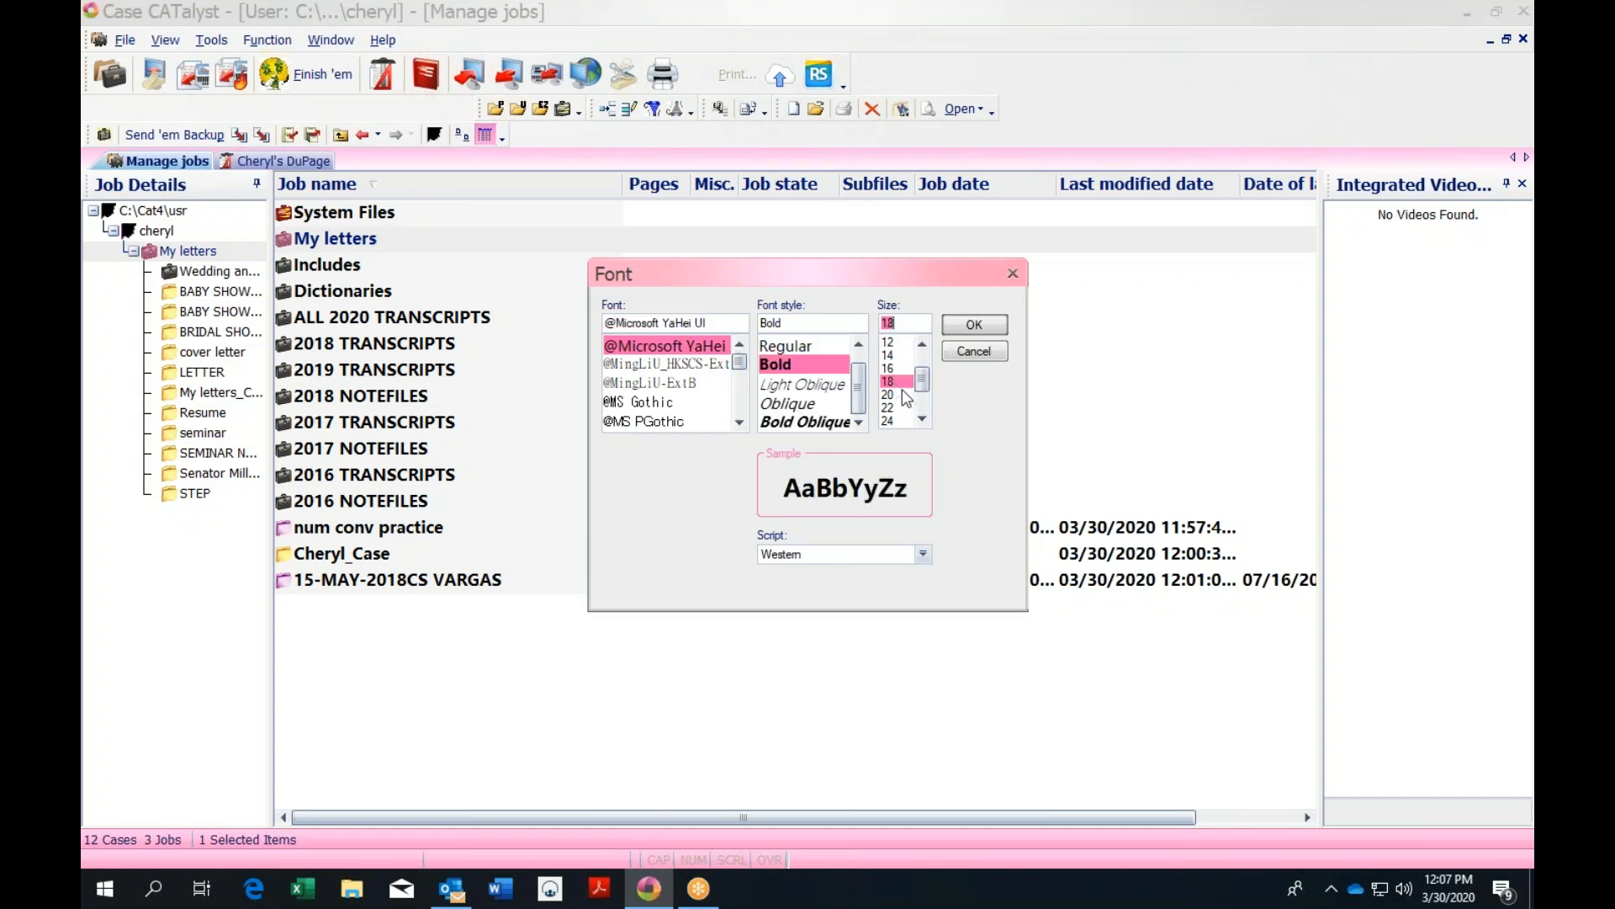
pyautogui.click(981, 328)
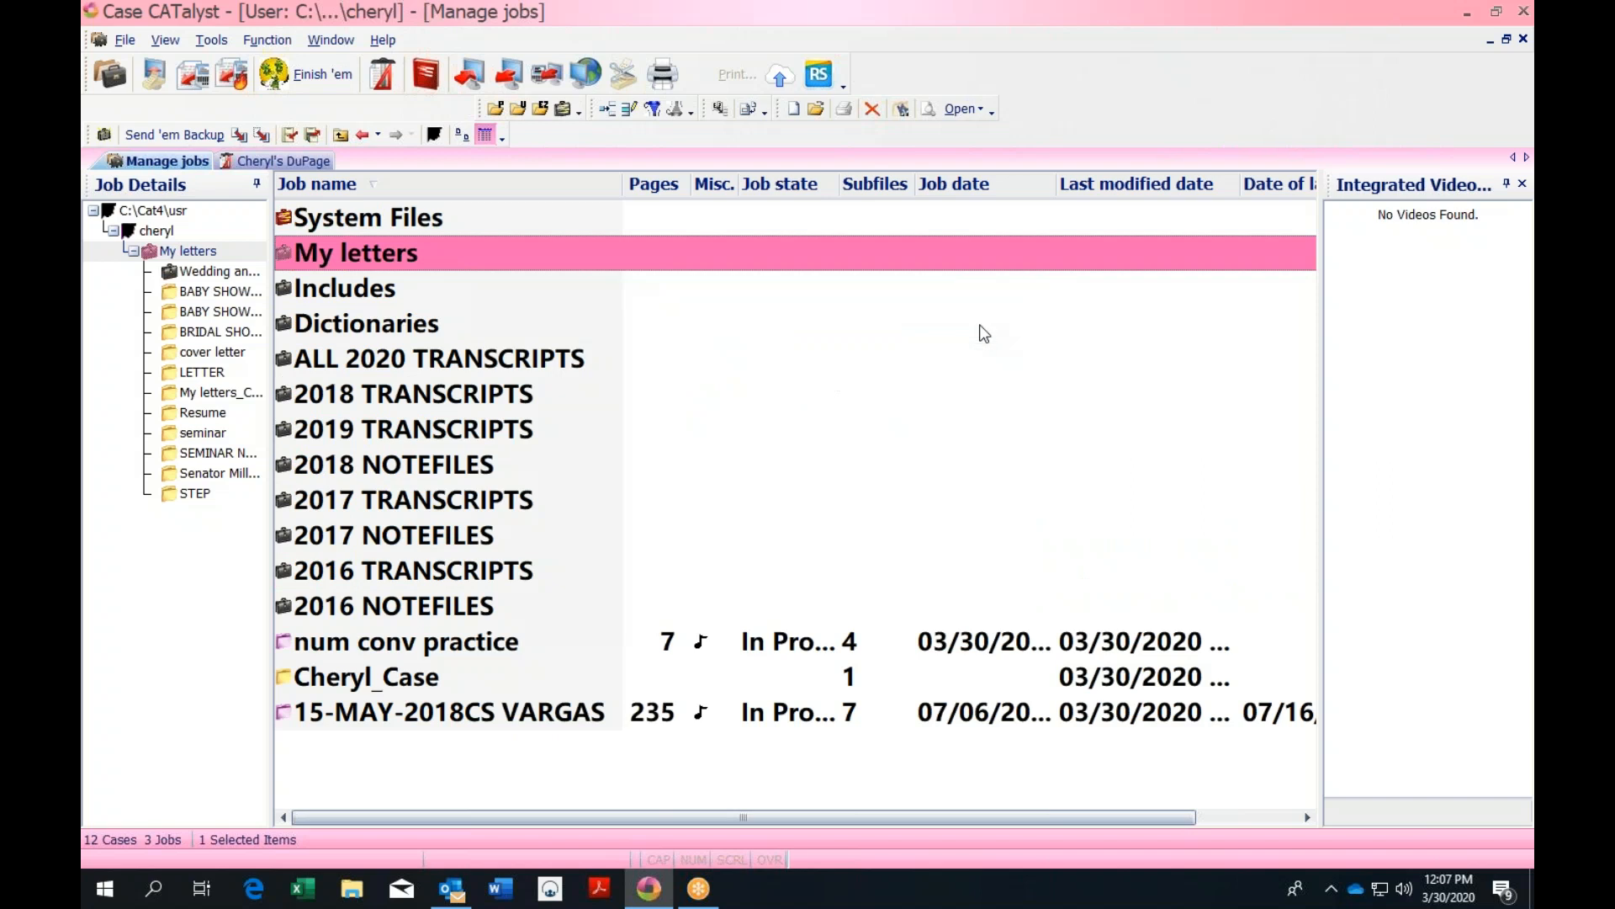
pyautogui.click(162, 42)
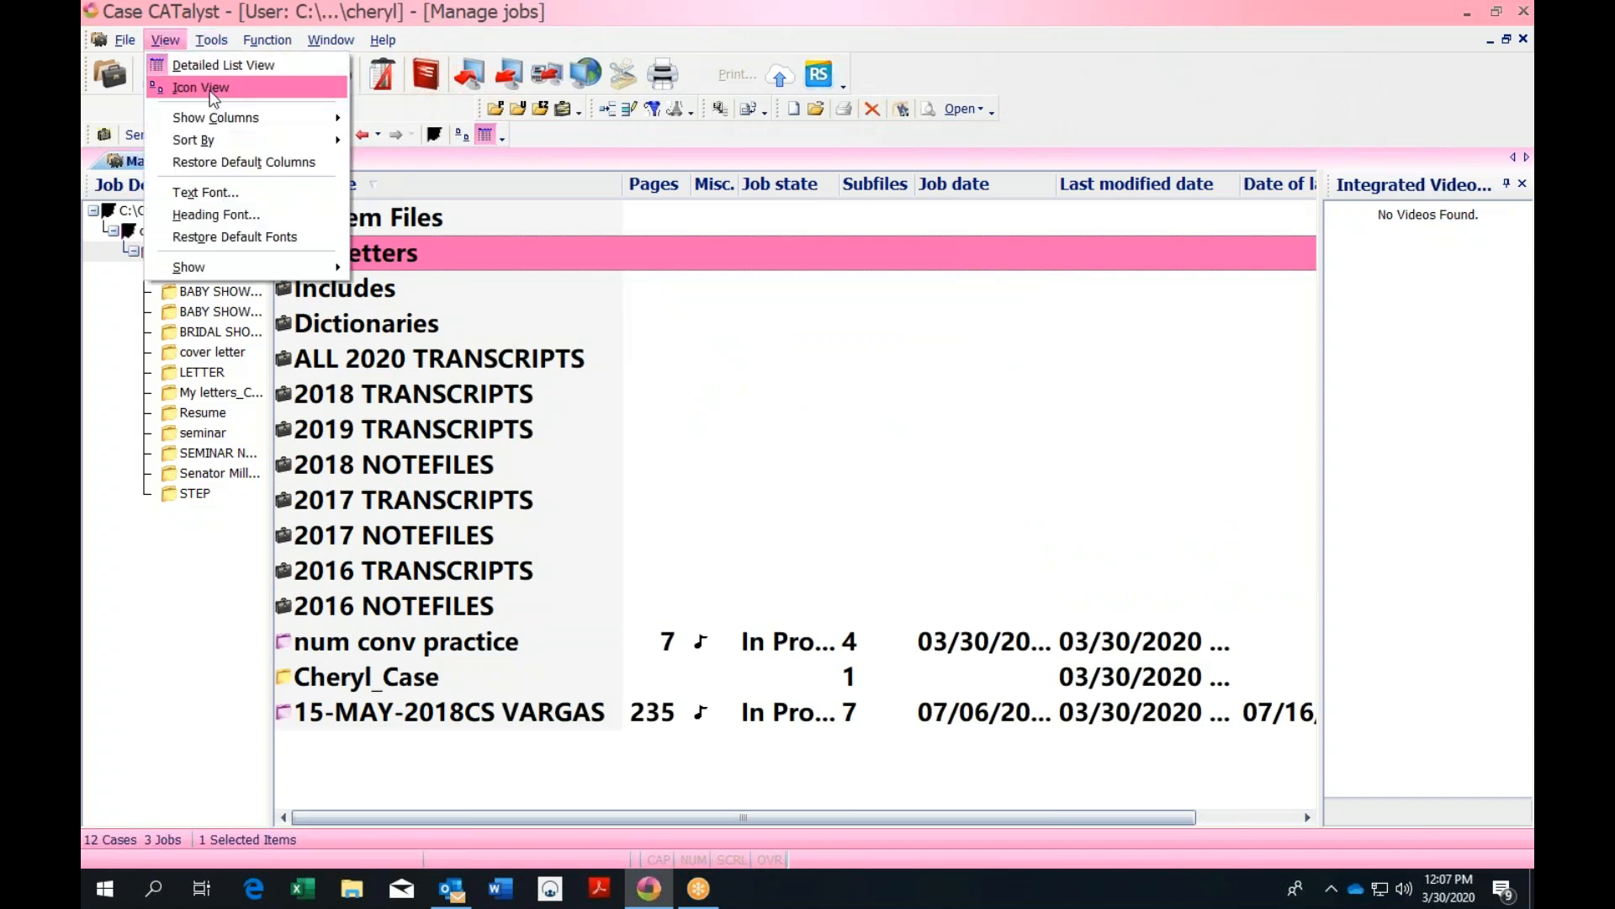
pyautogui.click(240, 212)
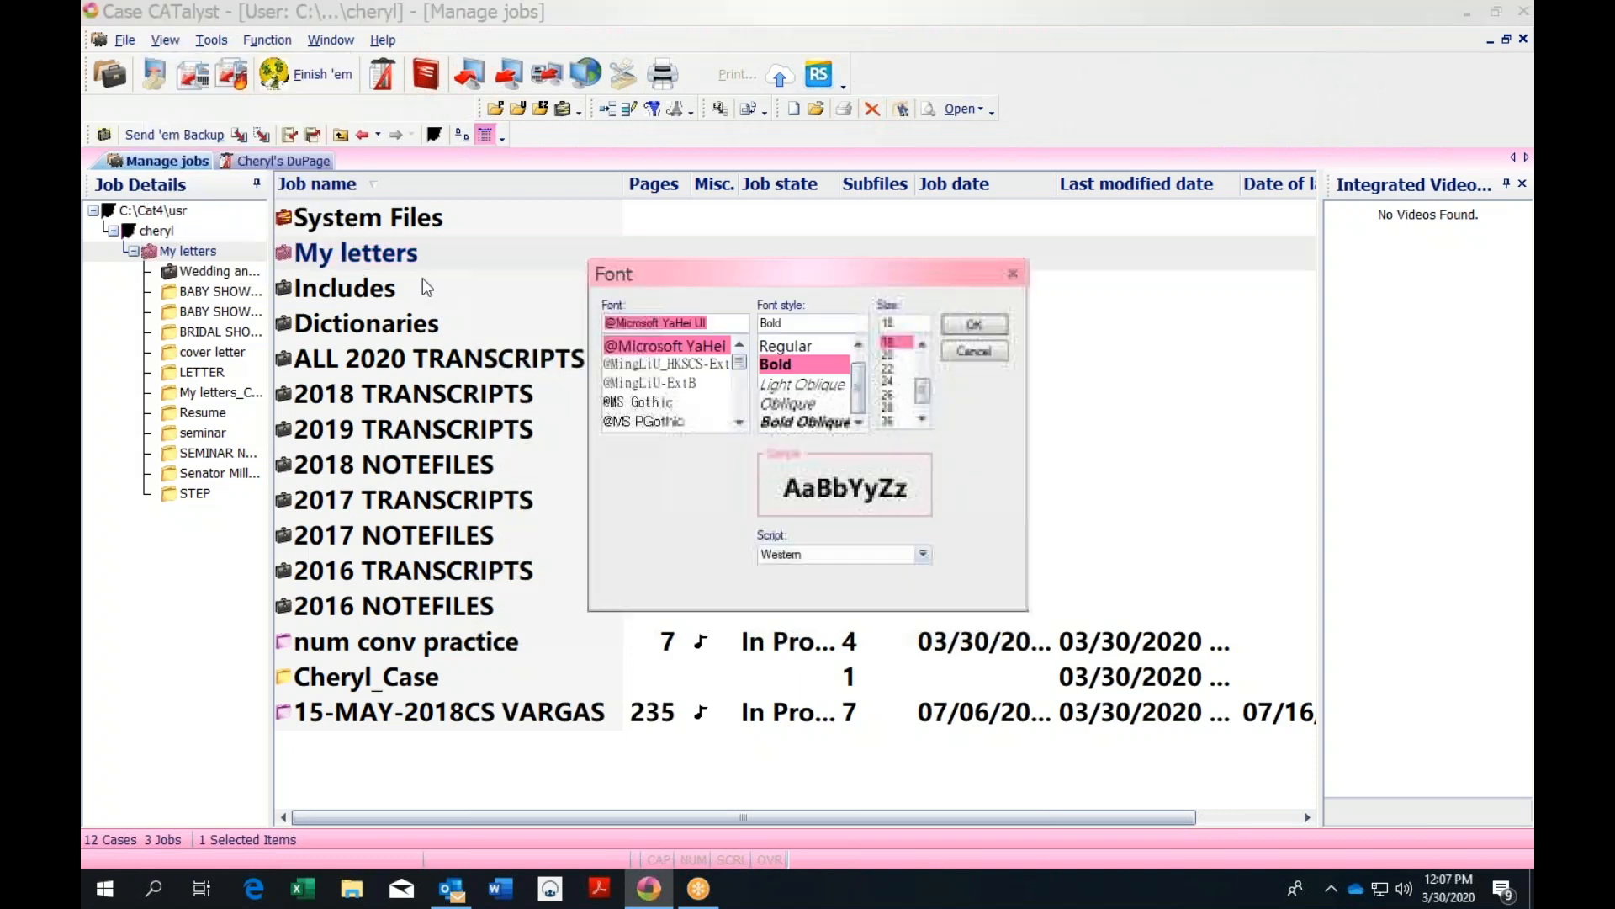
pyautogui.moveTo(923, 392); pyautogui.dragTo(922, 375)
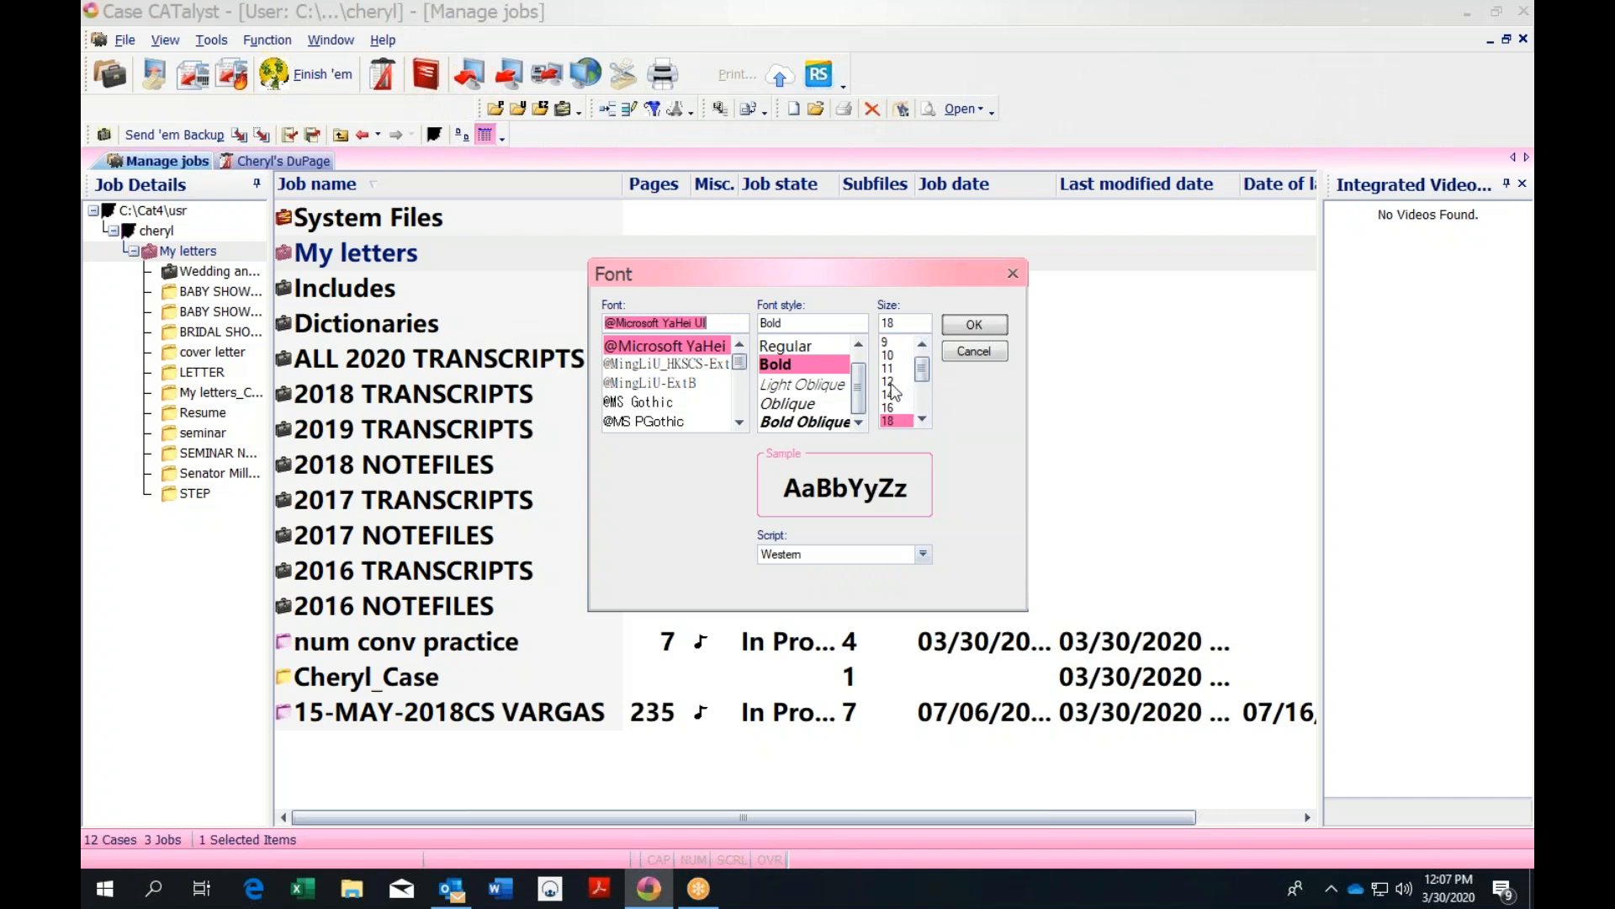
pyautogui.click(890, 382)
pyautogui.click(971, 328)
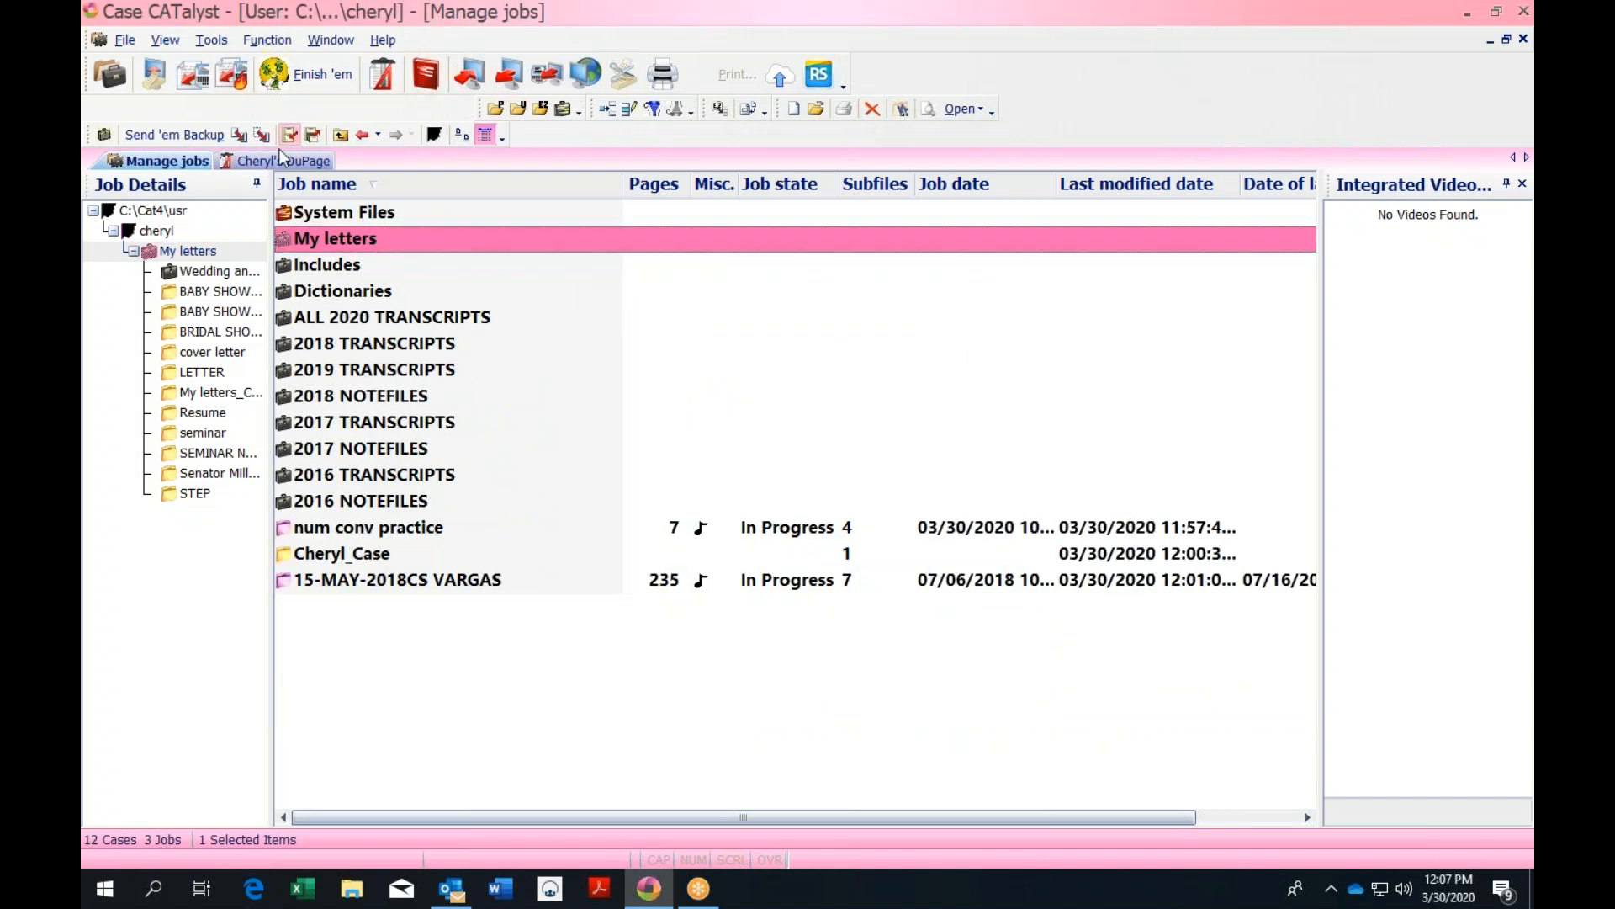
pyautogui.click(340, 136)
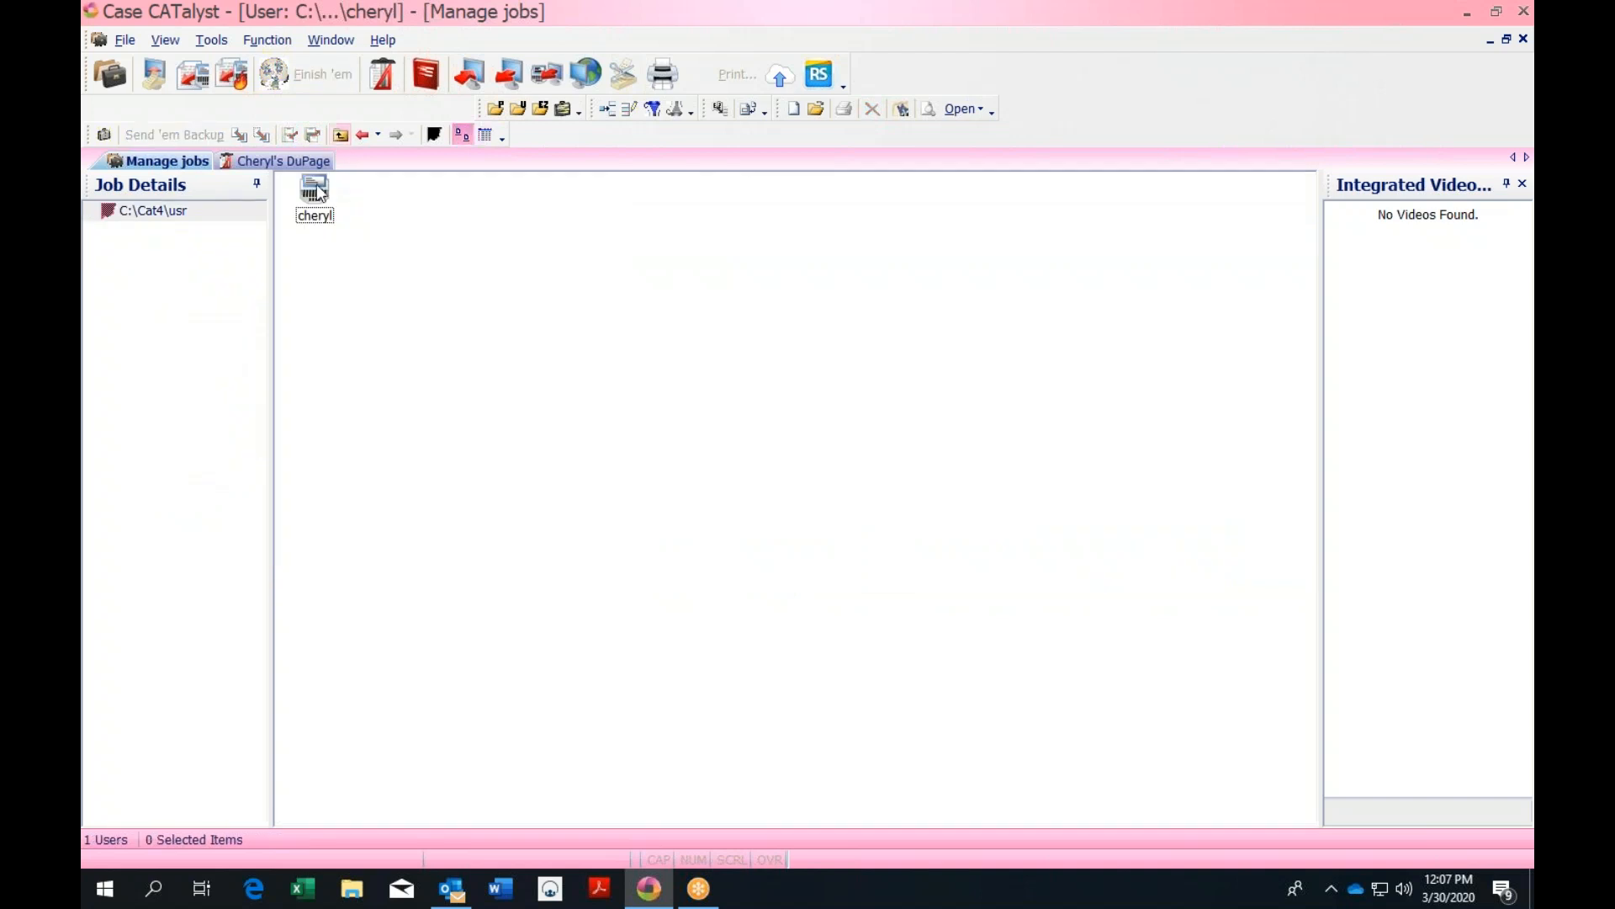
# Check the cheryl user's context menu, then open cheryl to list its cases and jobs
pyautogui.rightClick(310, 192)
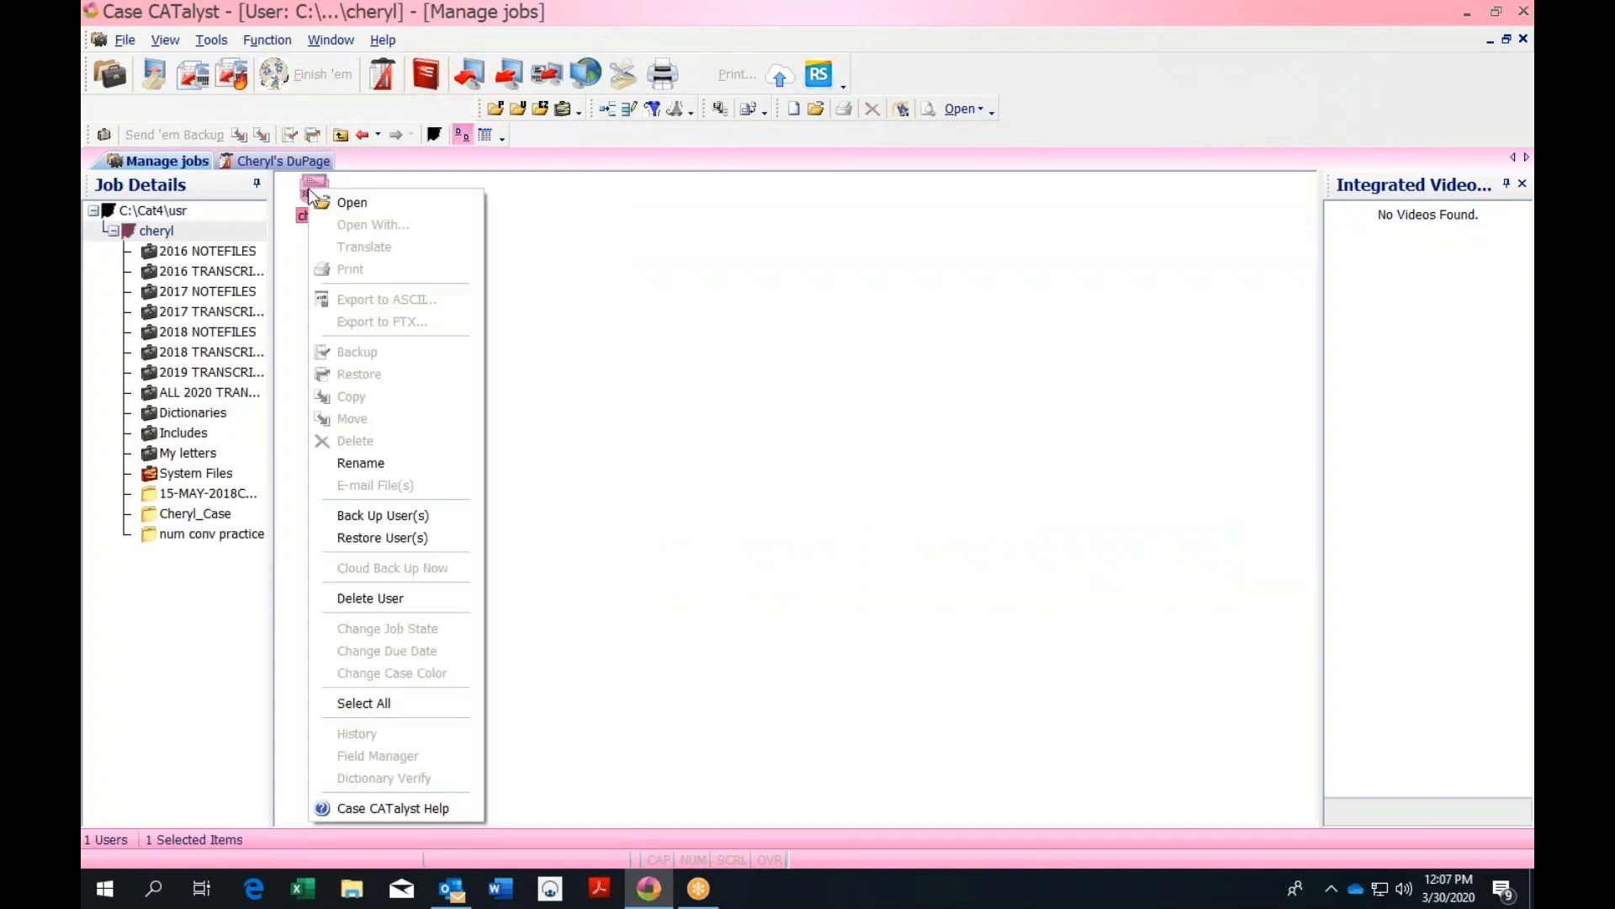
pyautogui.click(516, 203)
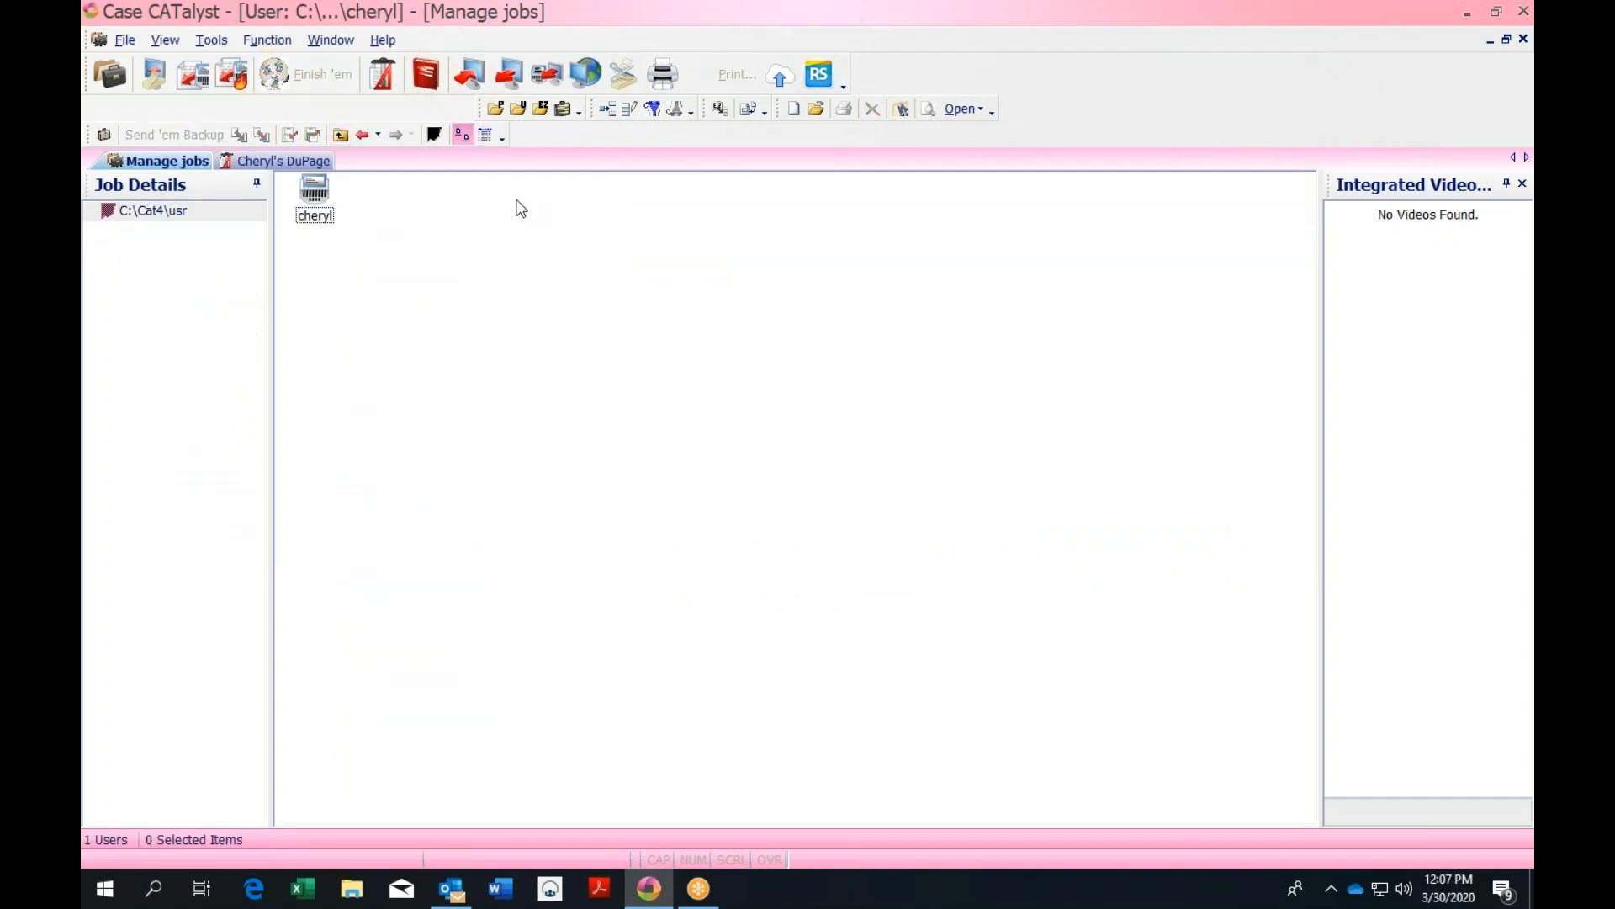
pyautogui.click(311, 198)
pyautogui.rightClick(310, 199)
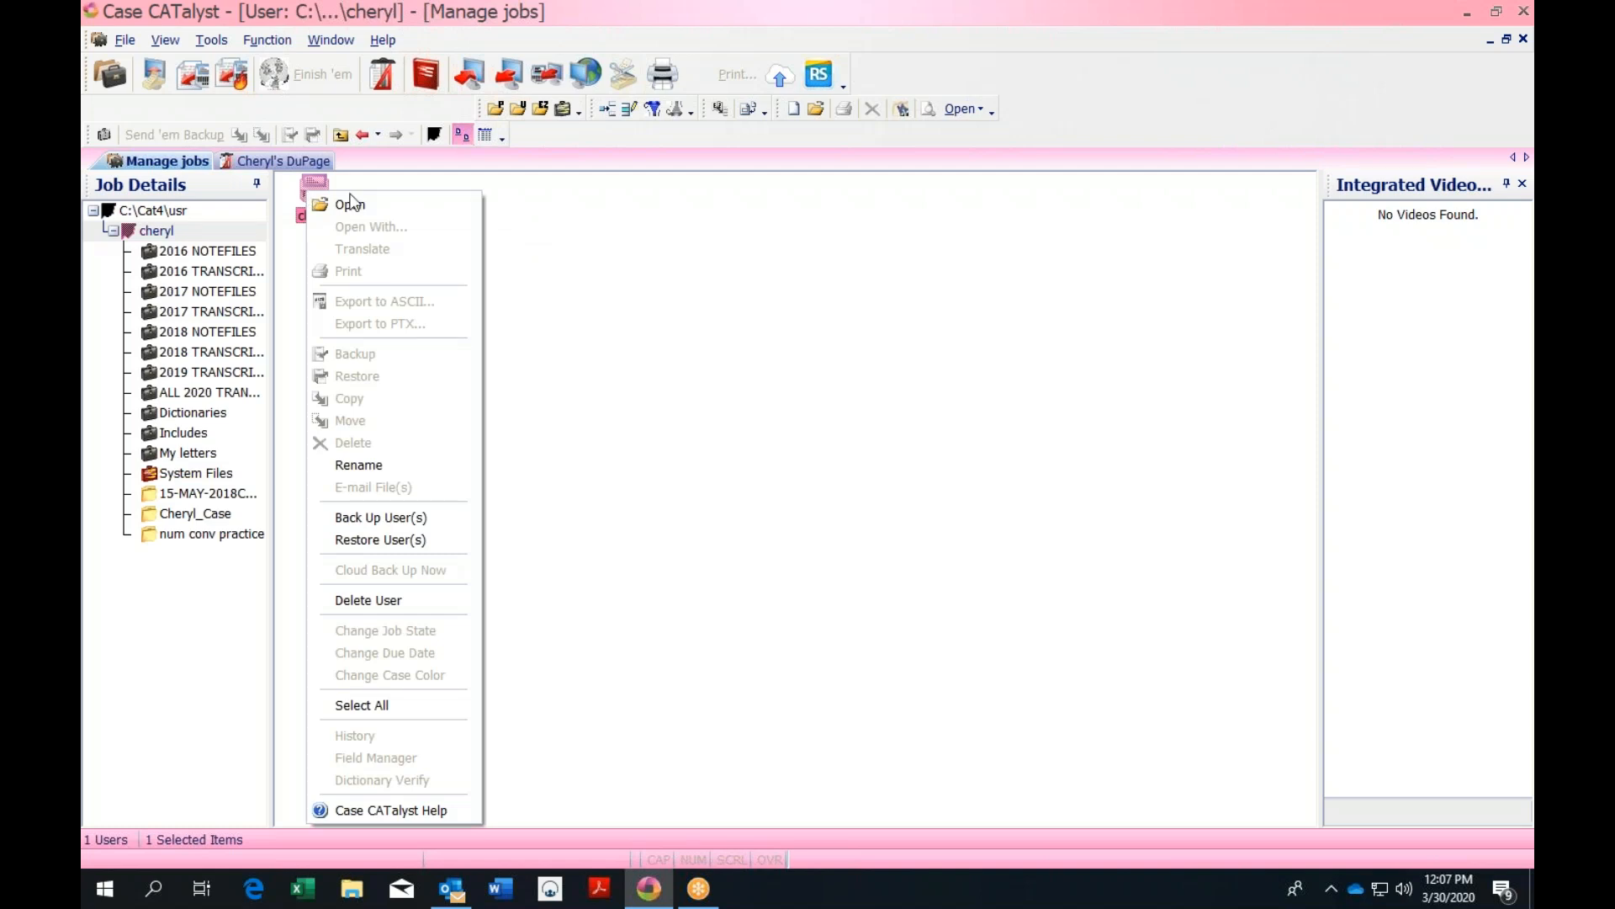
pyautogui.click(584, 231)
pyautogui.doubleClick(317, 199)
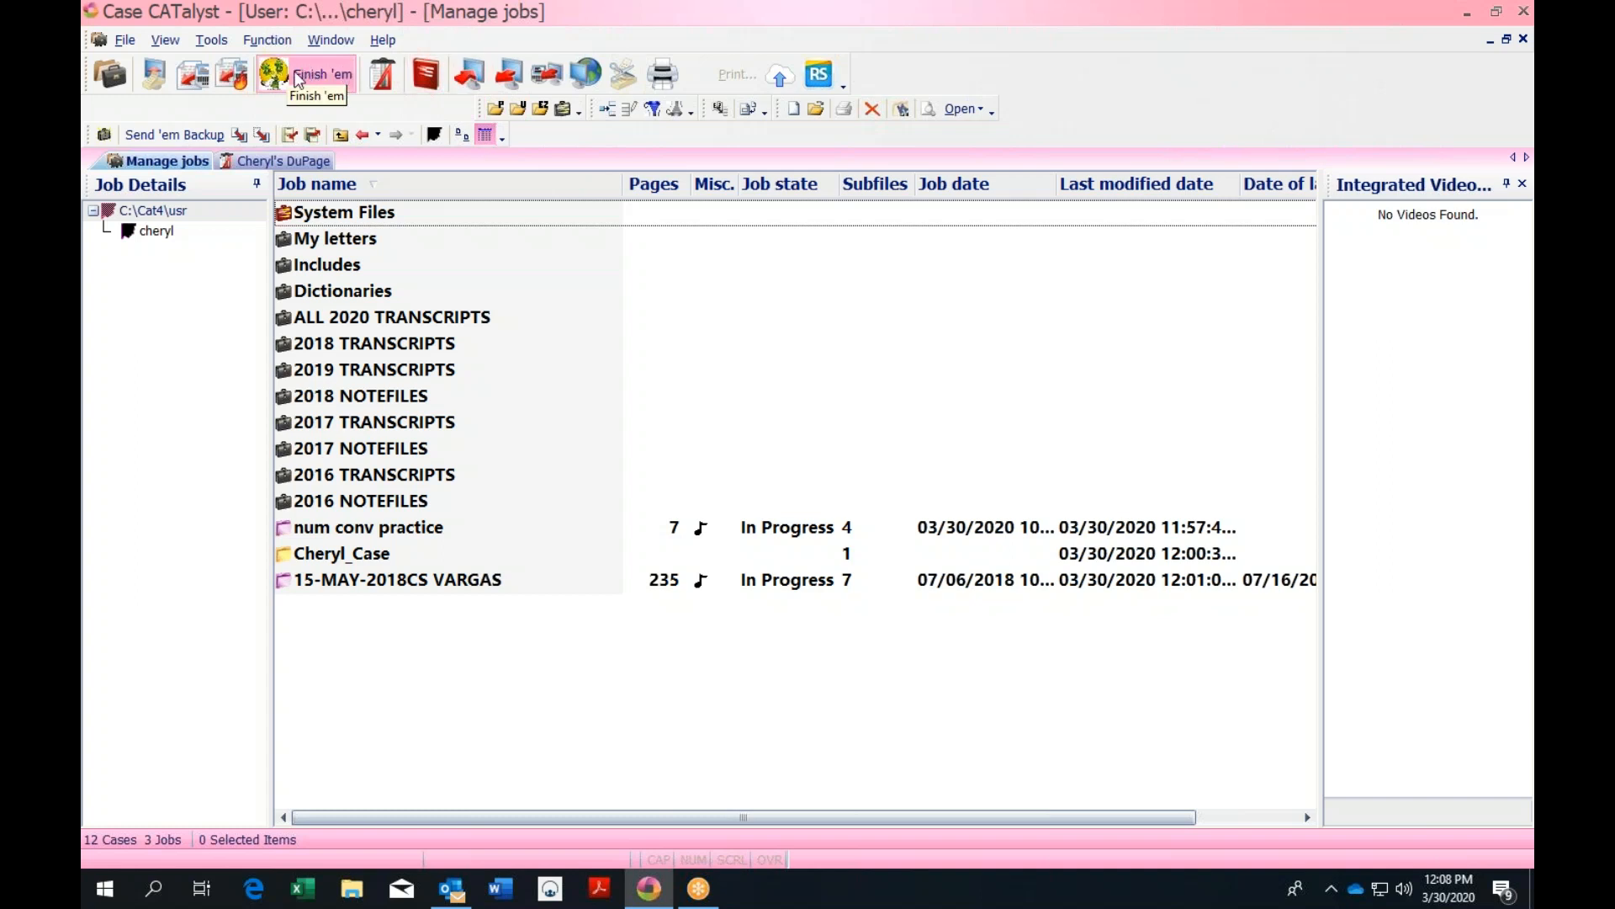
# Open the toolbar Customize settings from the add or remove buttons option
pyautogui.rightClick(296, 80)
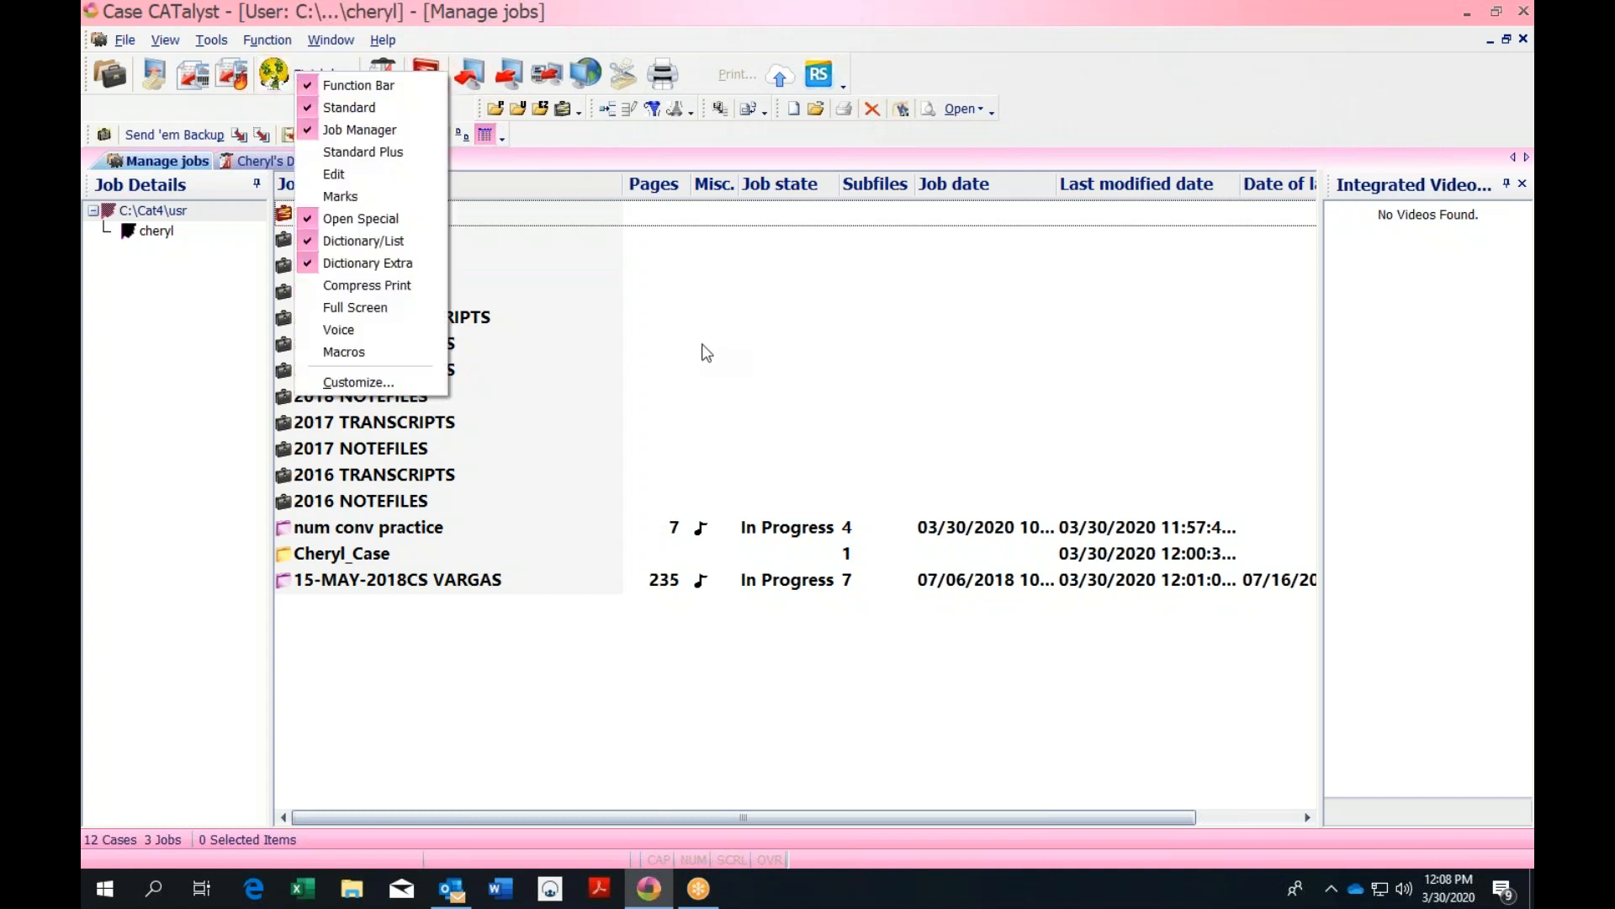
pyautogui.click(799, 336)
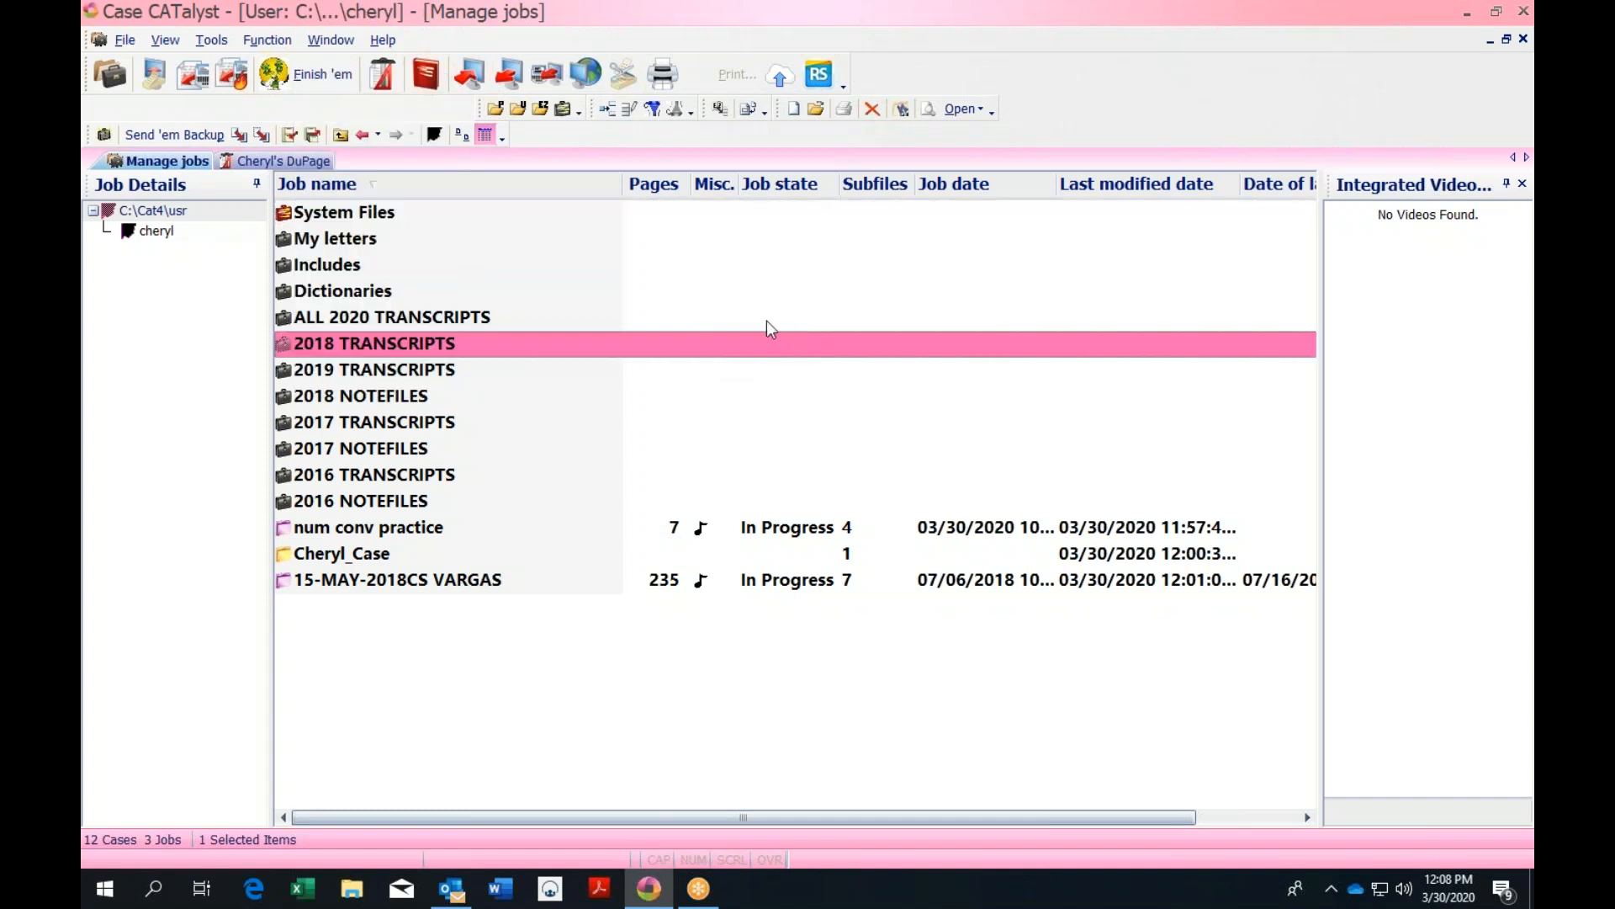
pyautogui.click(503, 136)
pyautogui.moveTo(490, 162)
pyautogui.click(535, 194)
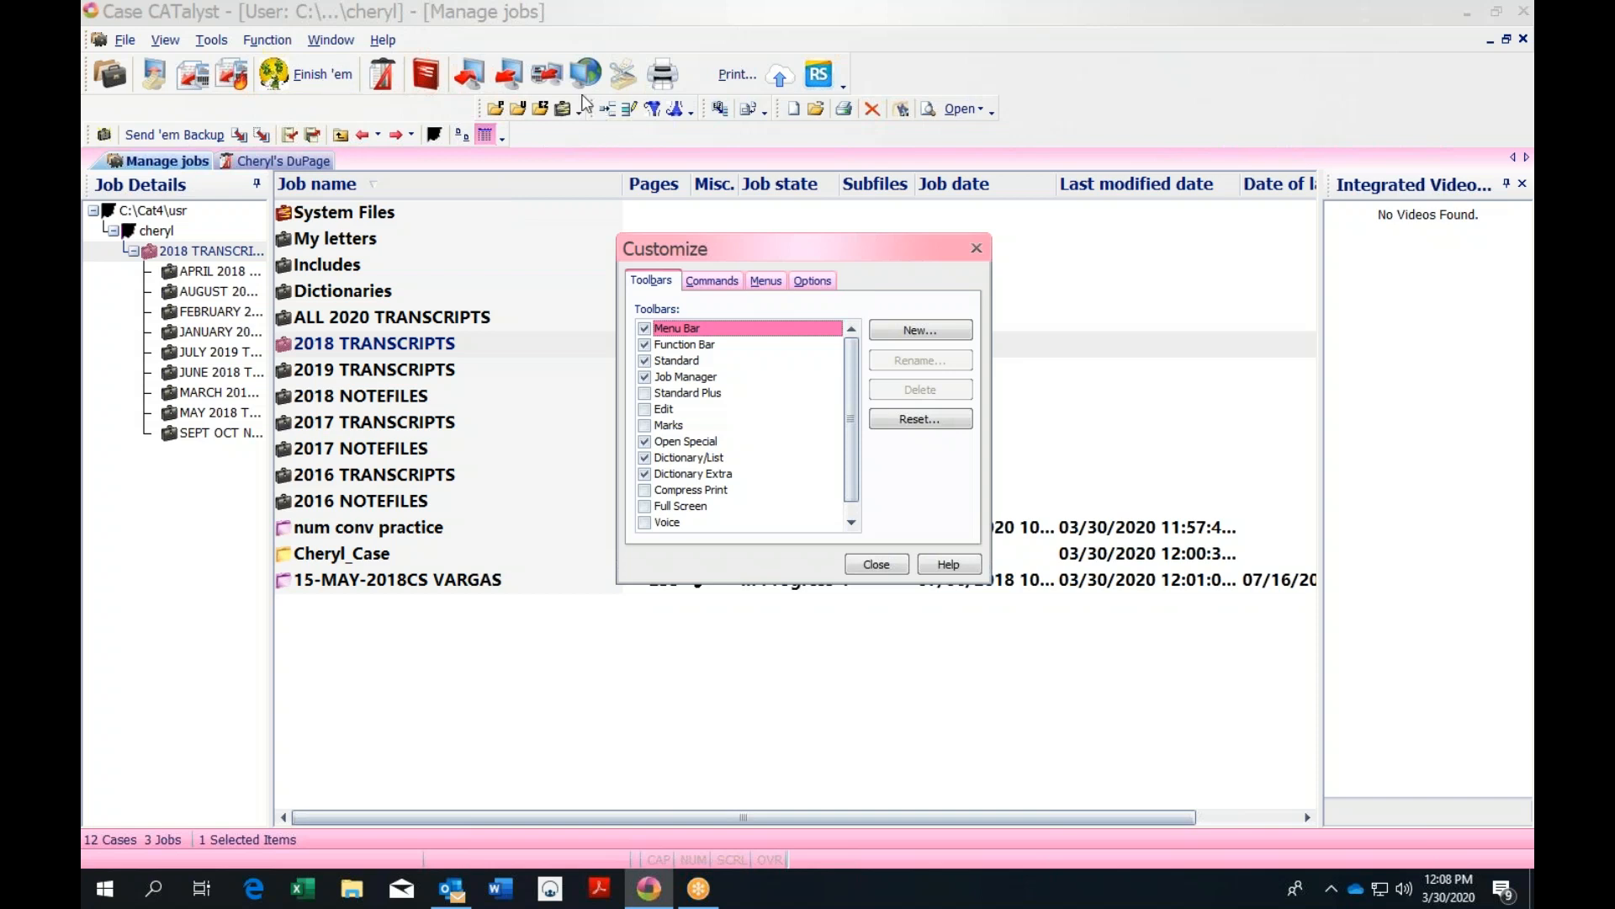
# Give the Personal dictionary toolbar button a red heart image
pyautogui.rightClick(494, 114)
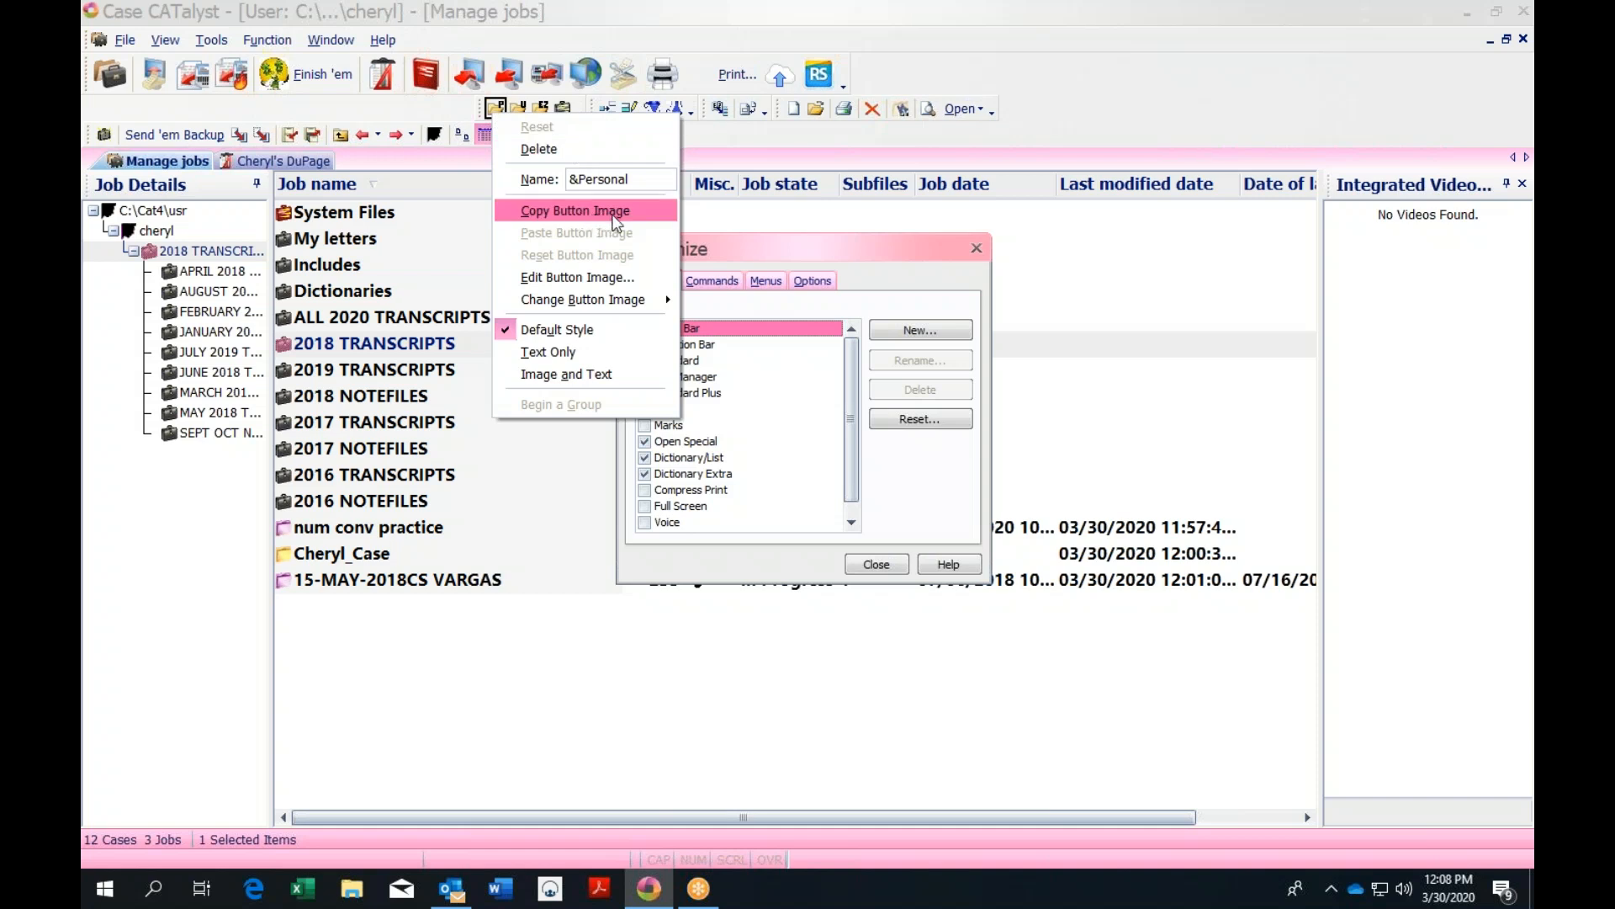
pyautogui.moveTo(656, 299)
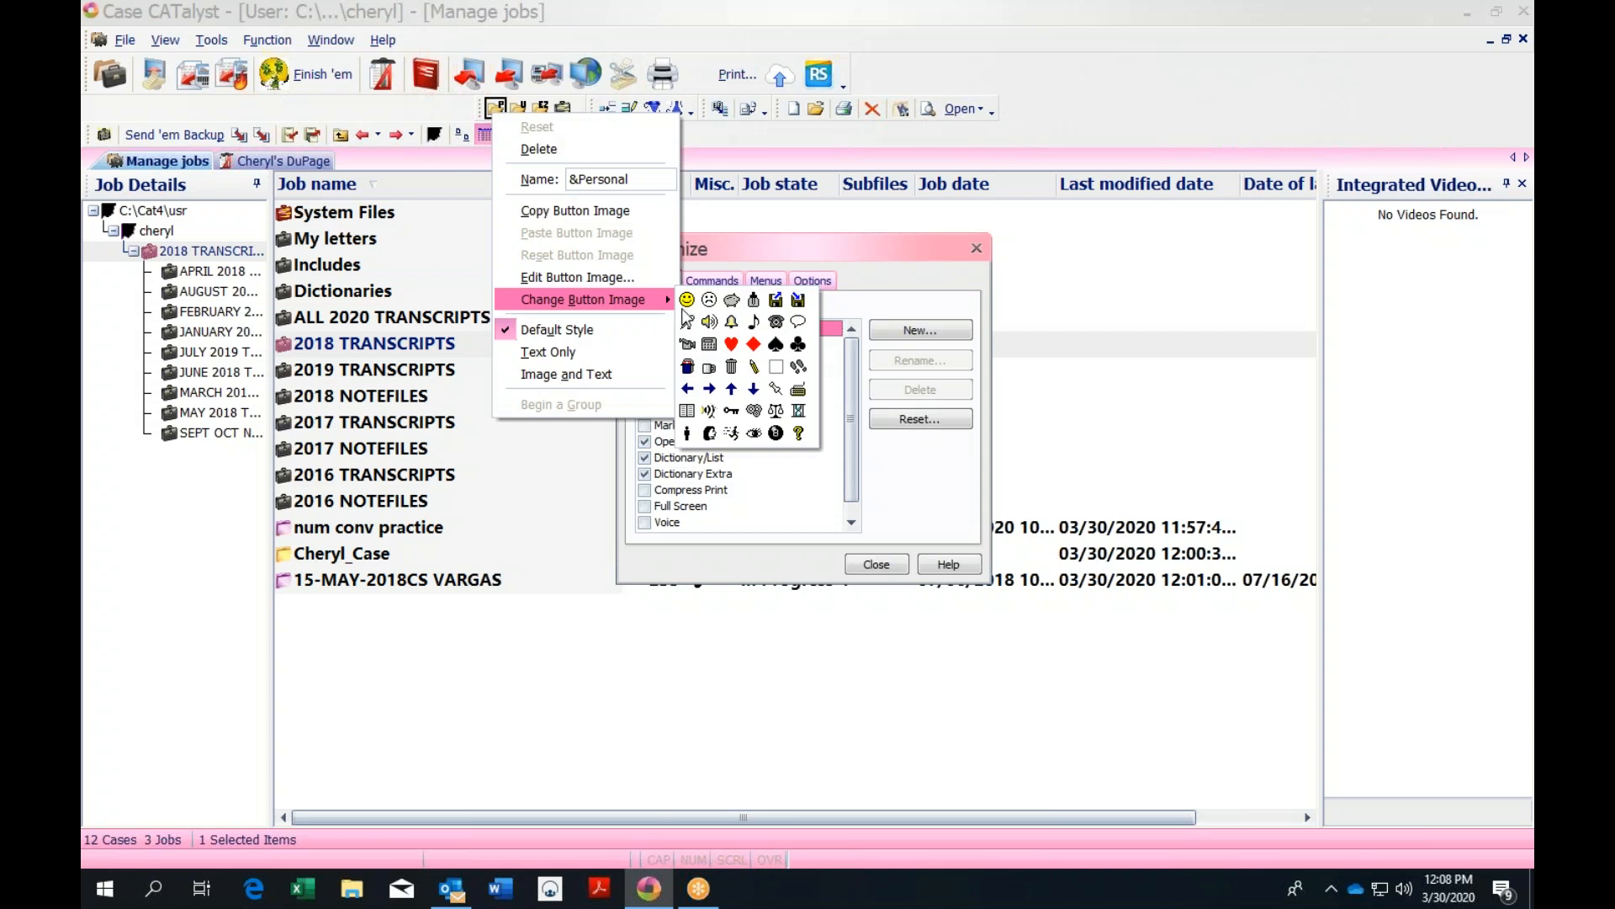
pyautogui.click(731, 344)
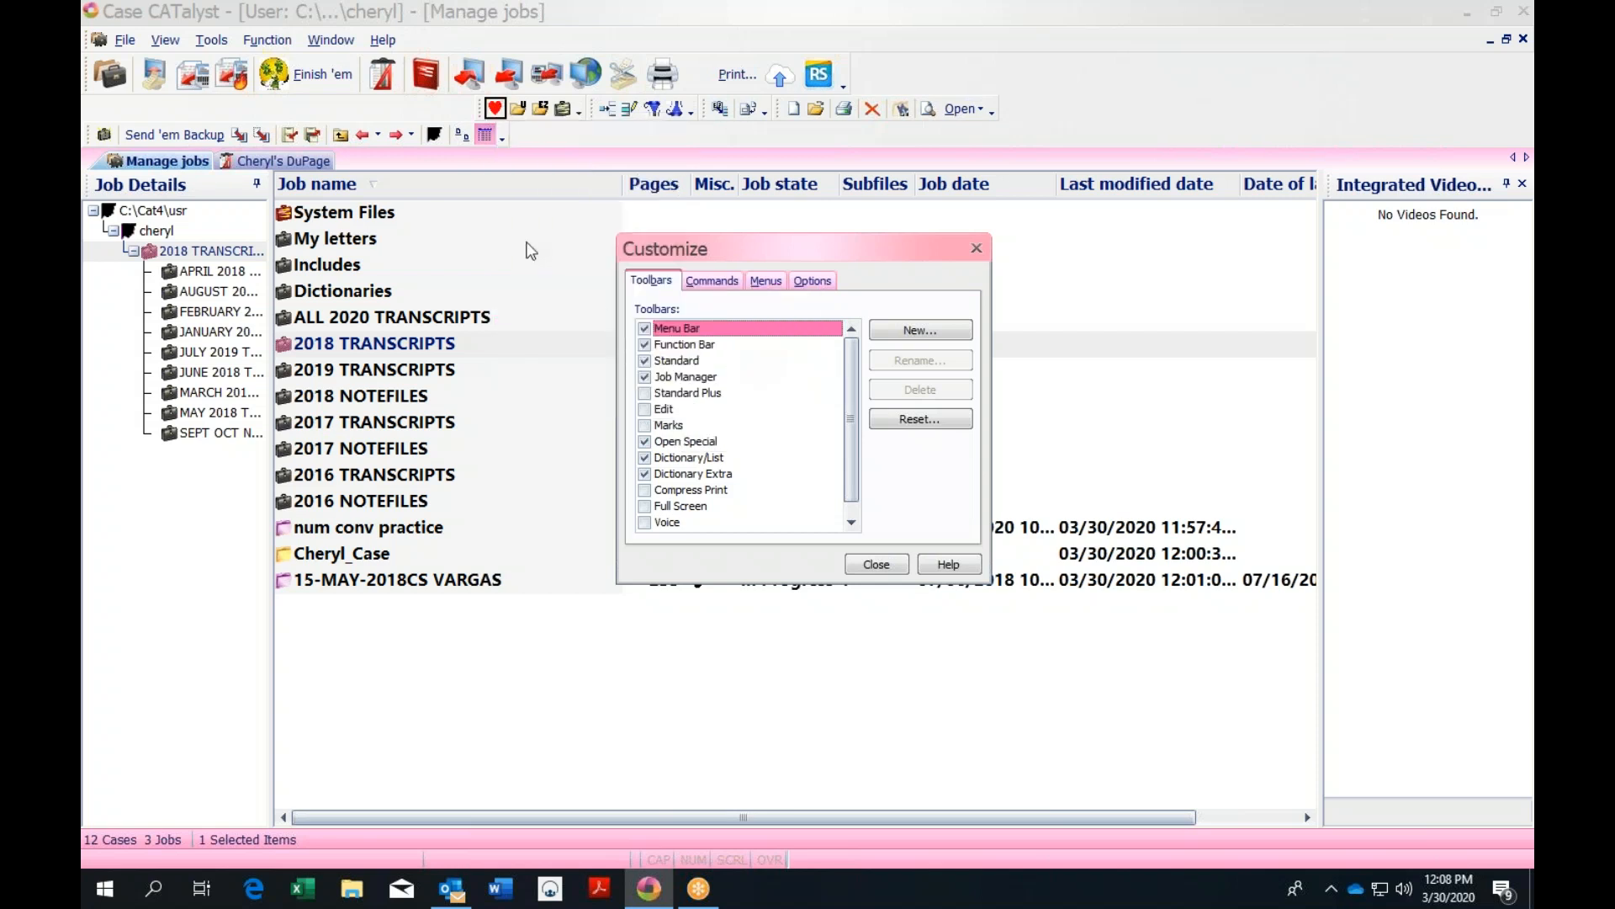
# Reset the heart button to its original image and close the Customize dialog
pyautogui.rightClick(494, 112)
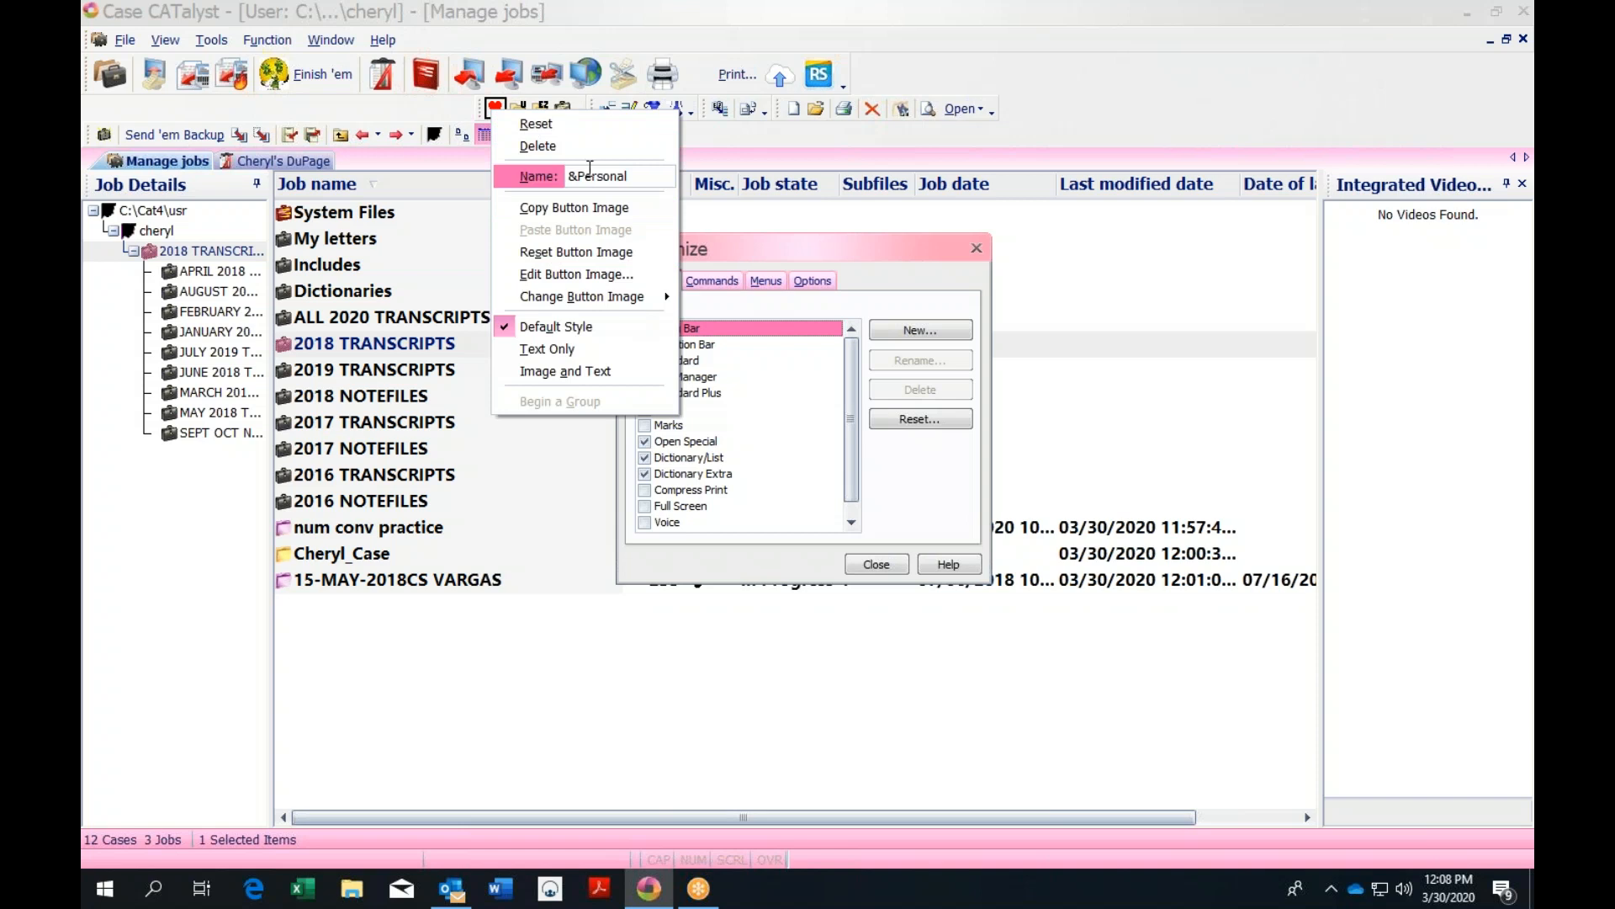
pyautogui.moveTo(597, 301)
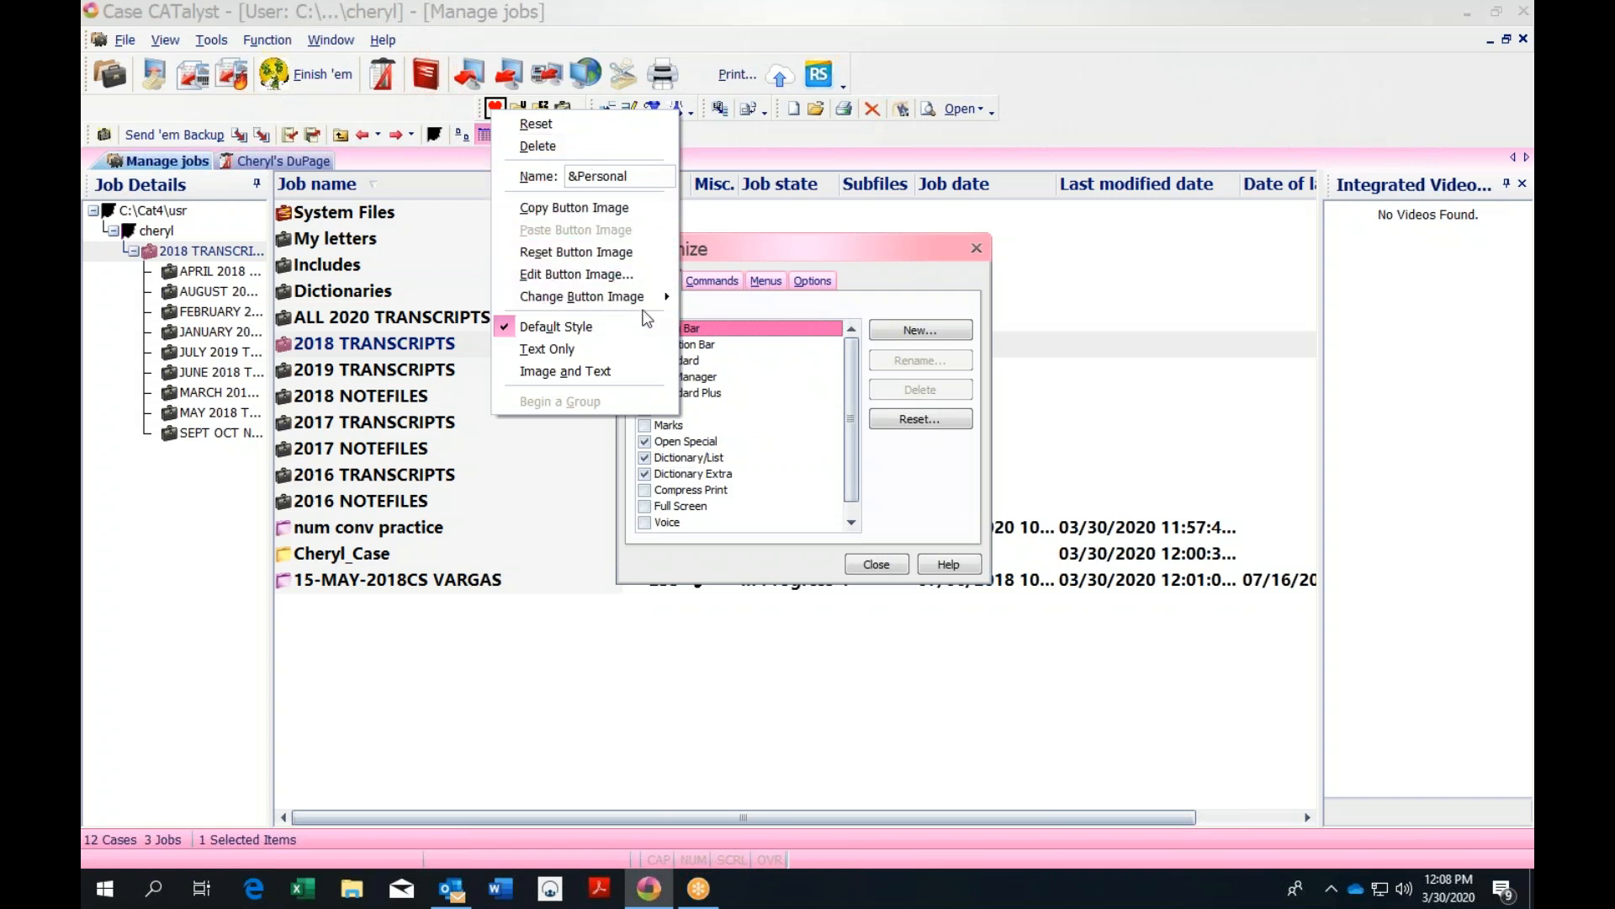
pyautogui.moveTo(662, 300)
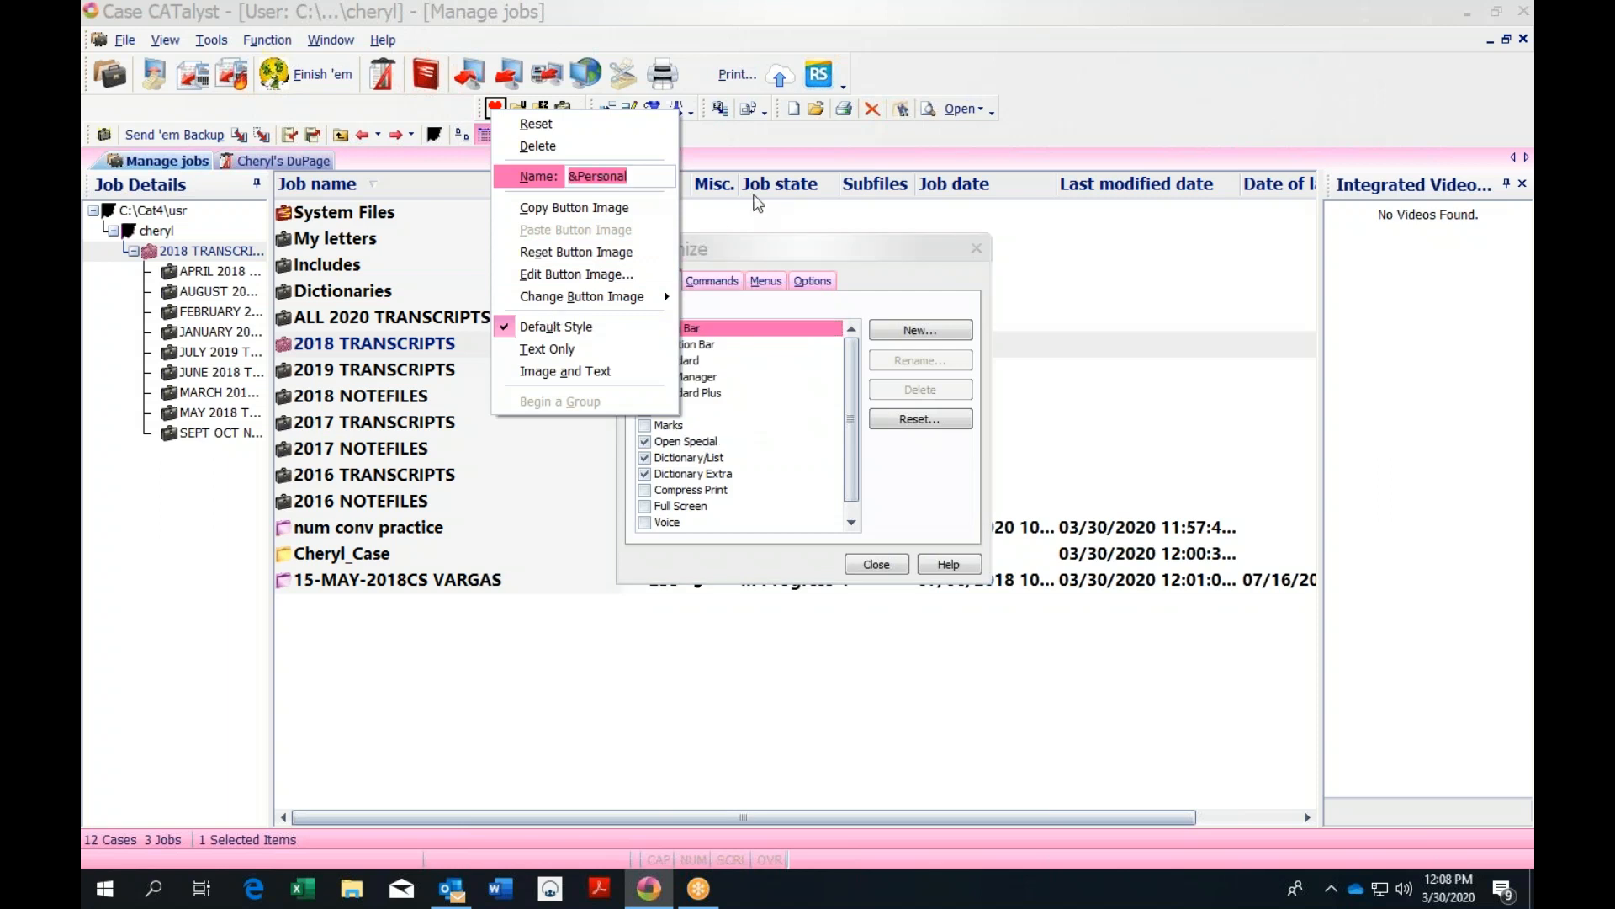
pyautogui.click(503, 109)
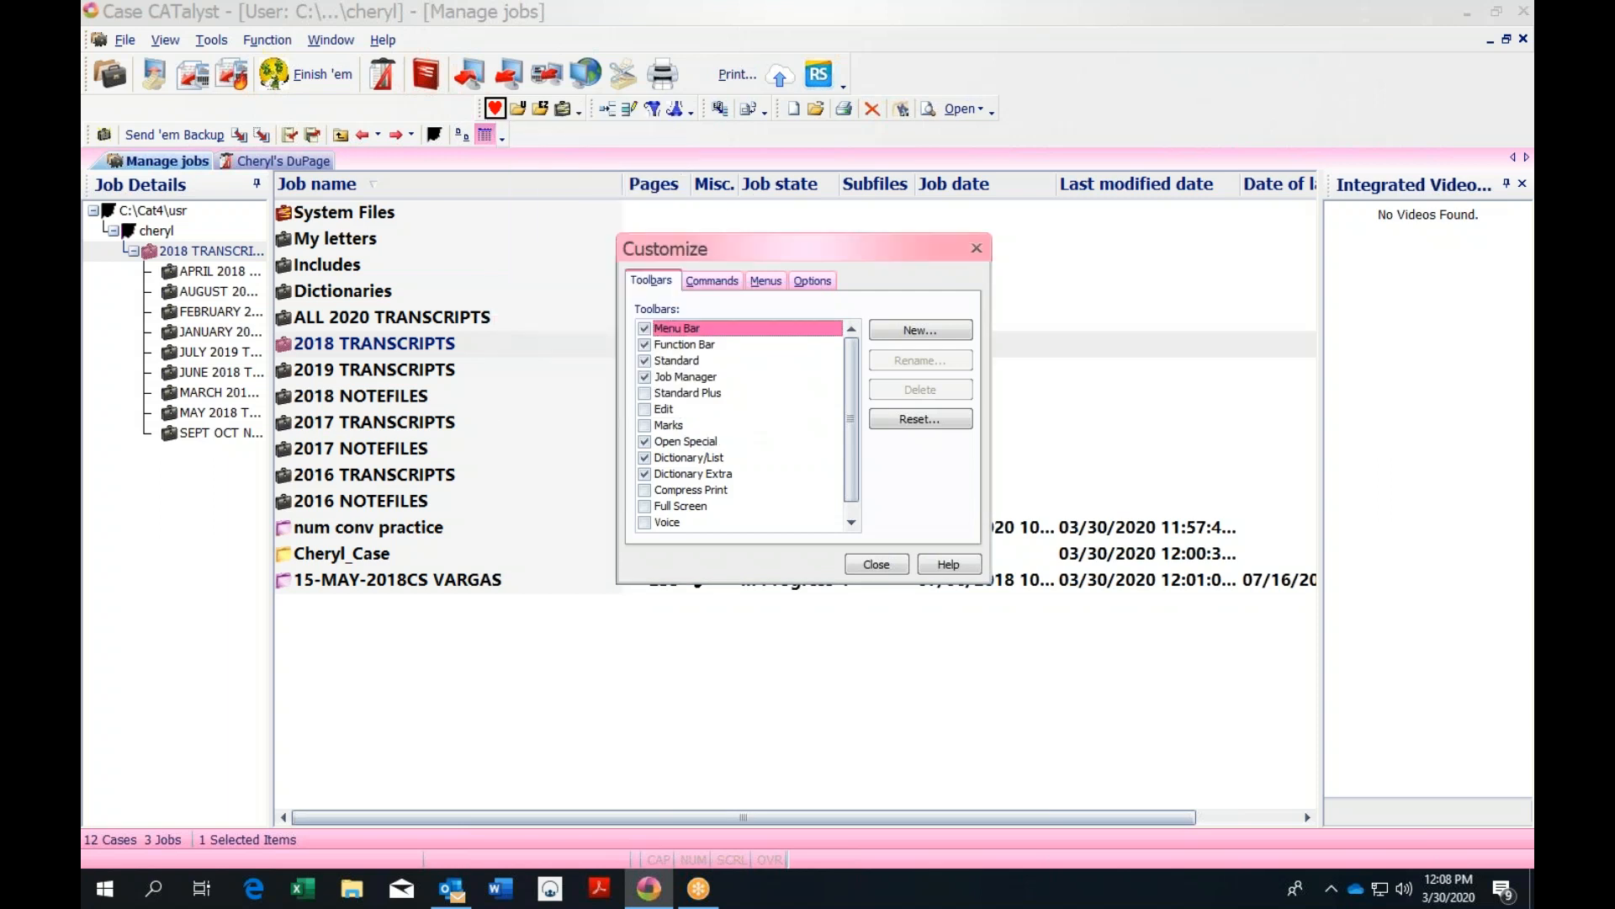
pyautogui.rightClick(496, 108)
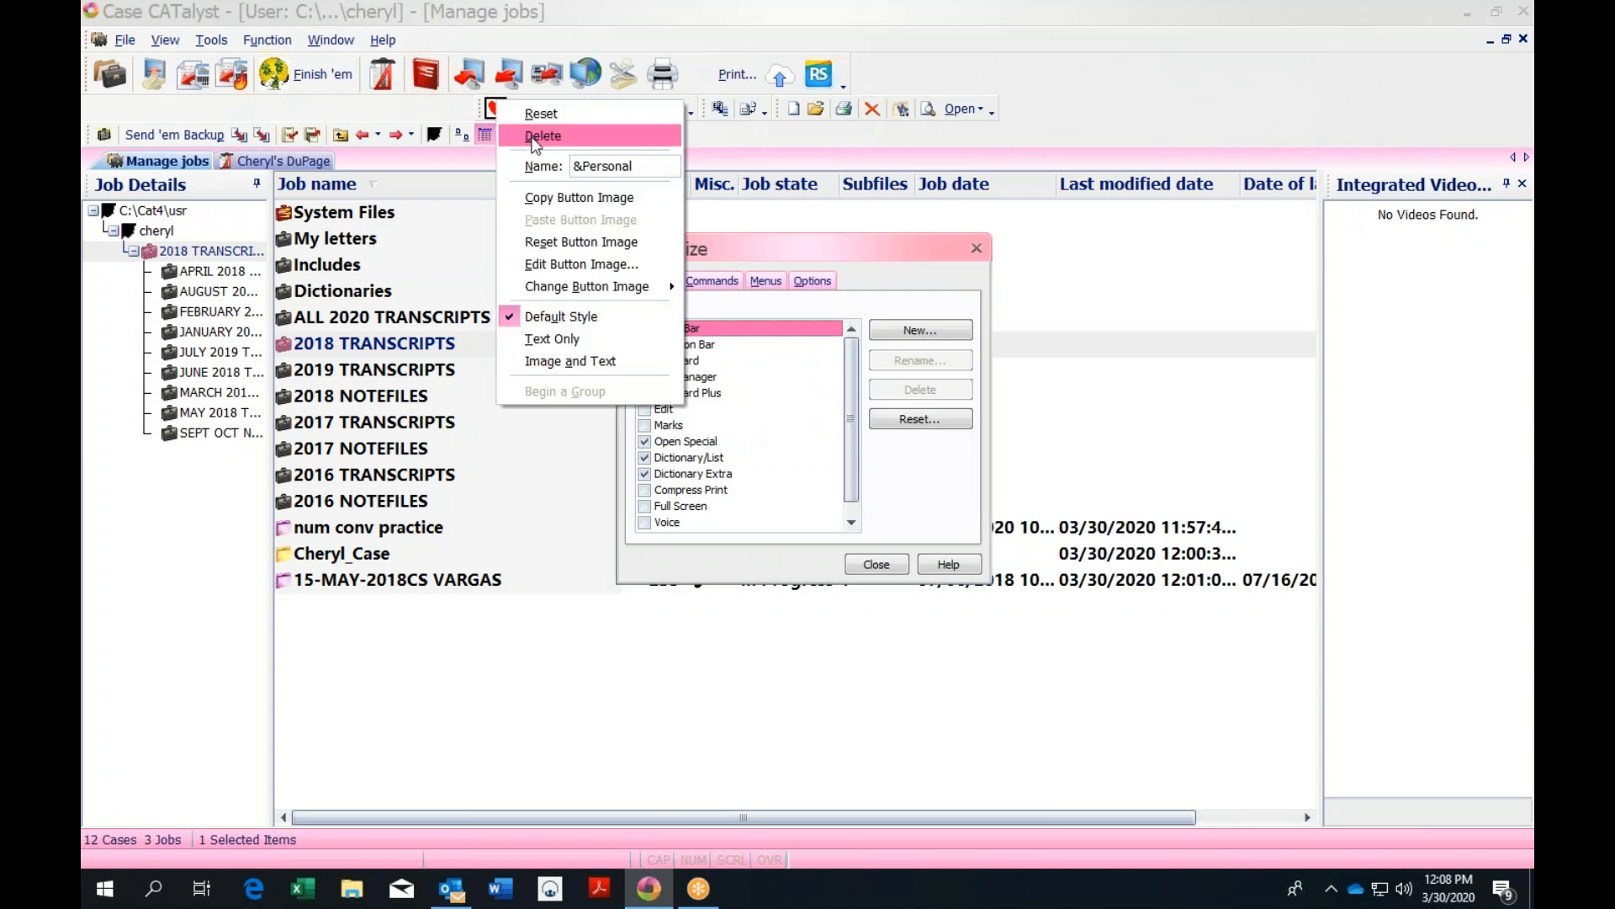
pyautogui.click(579, 241)
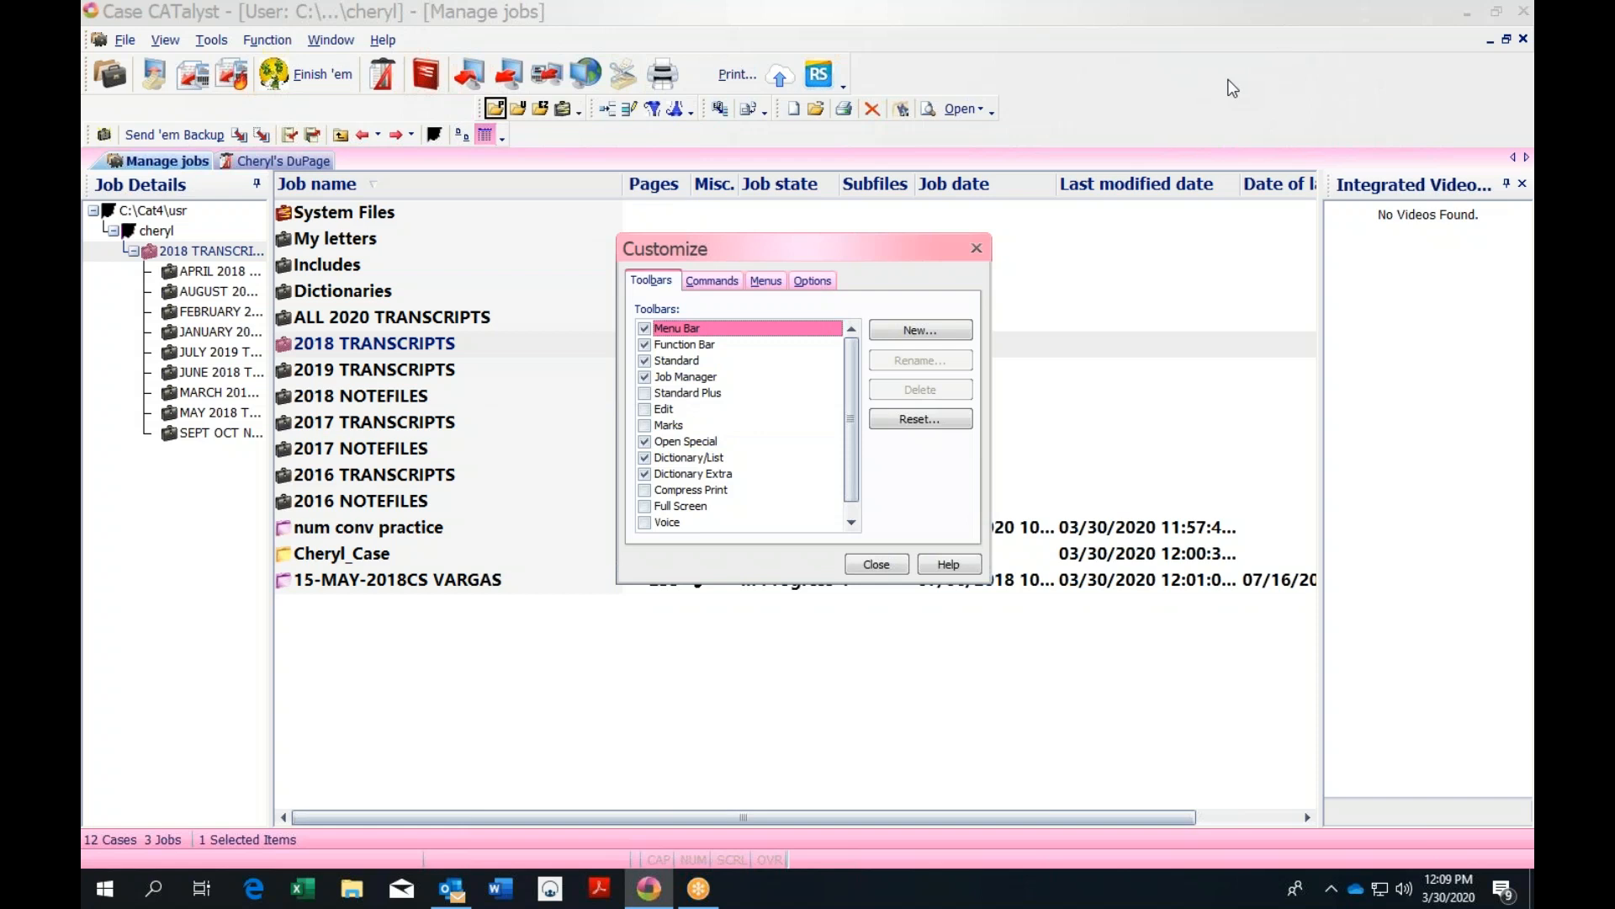
pyautogui.click(977, 248)
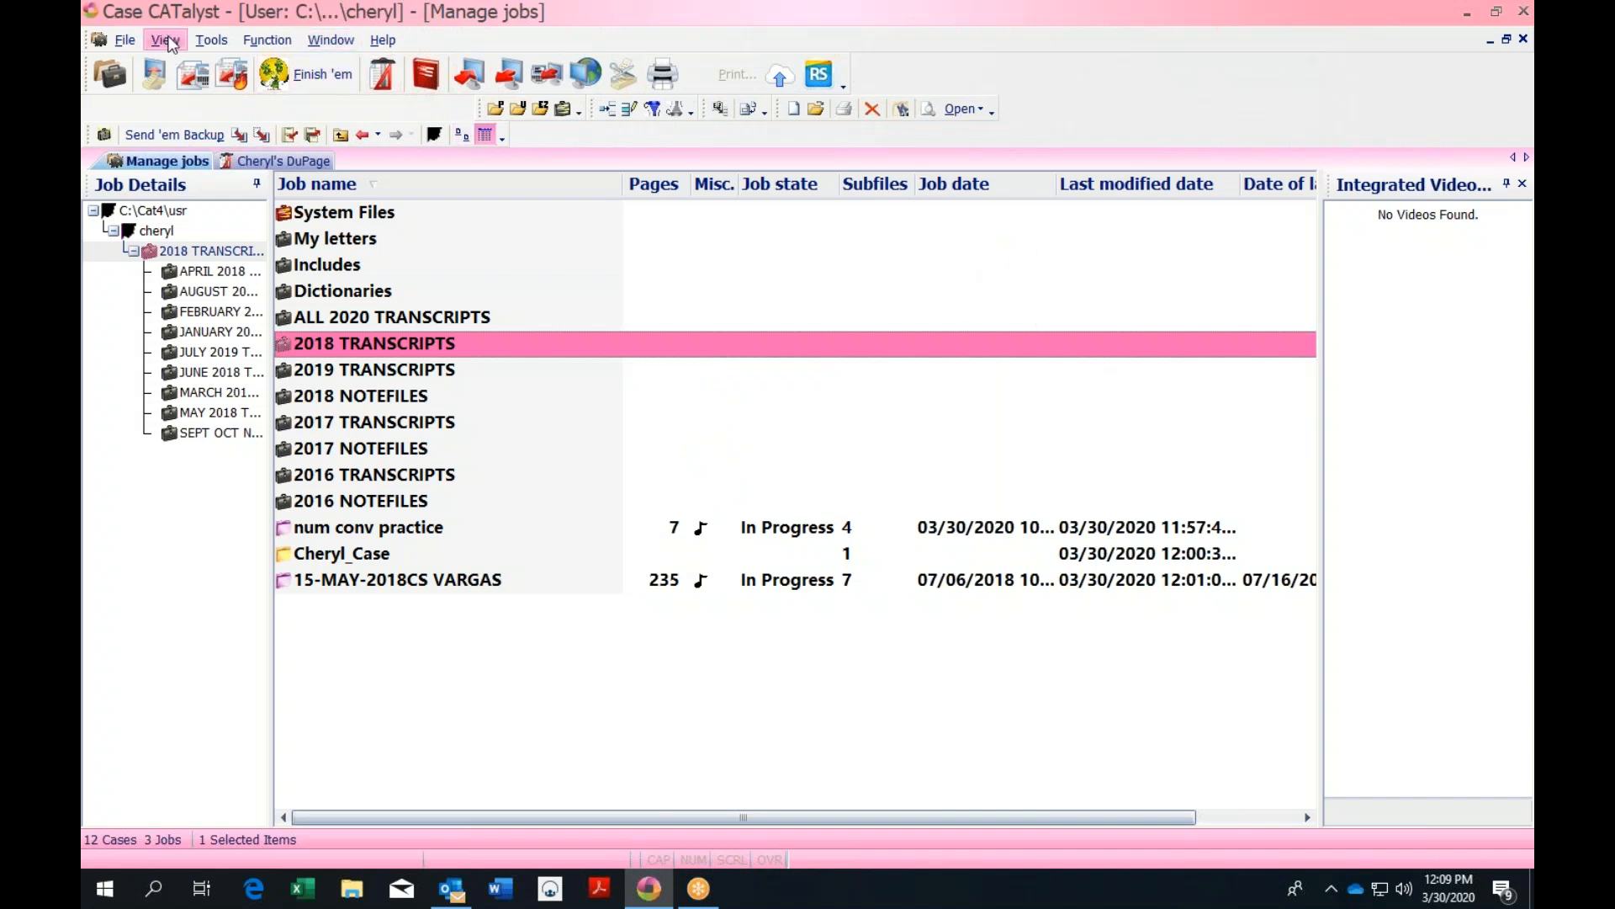
# Browse the File, Tools and View menus to see their commands
pyautogui.click(122, 41)
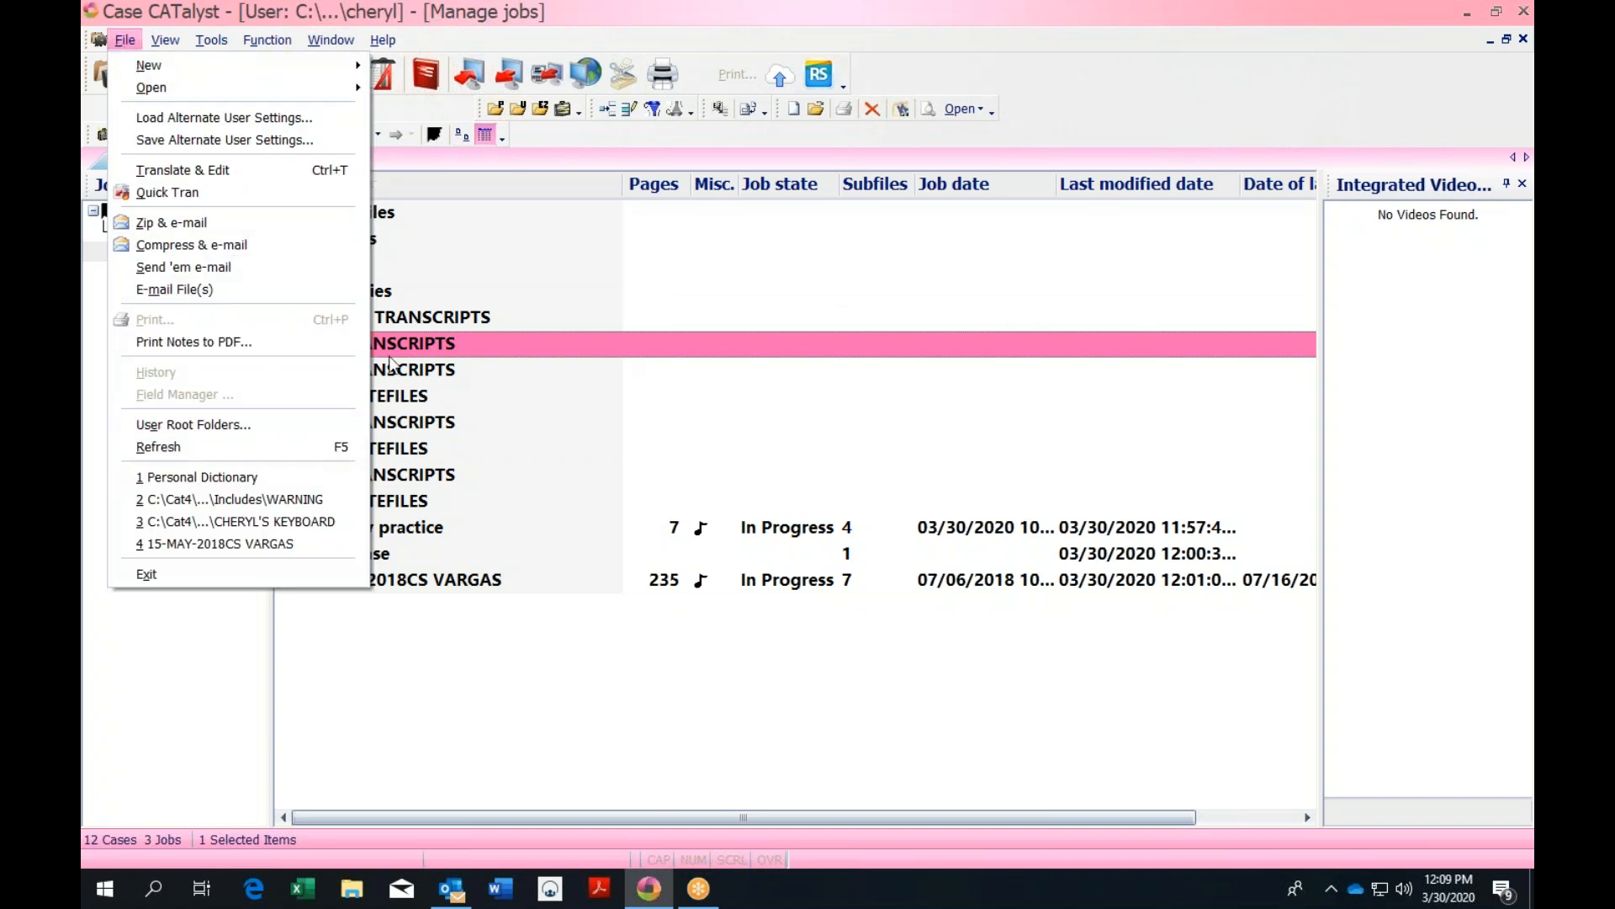
pyautogui.moveTo(163, 35)
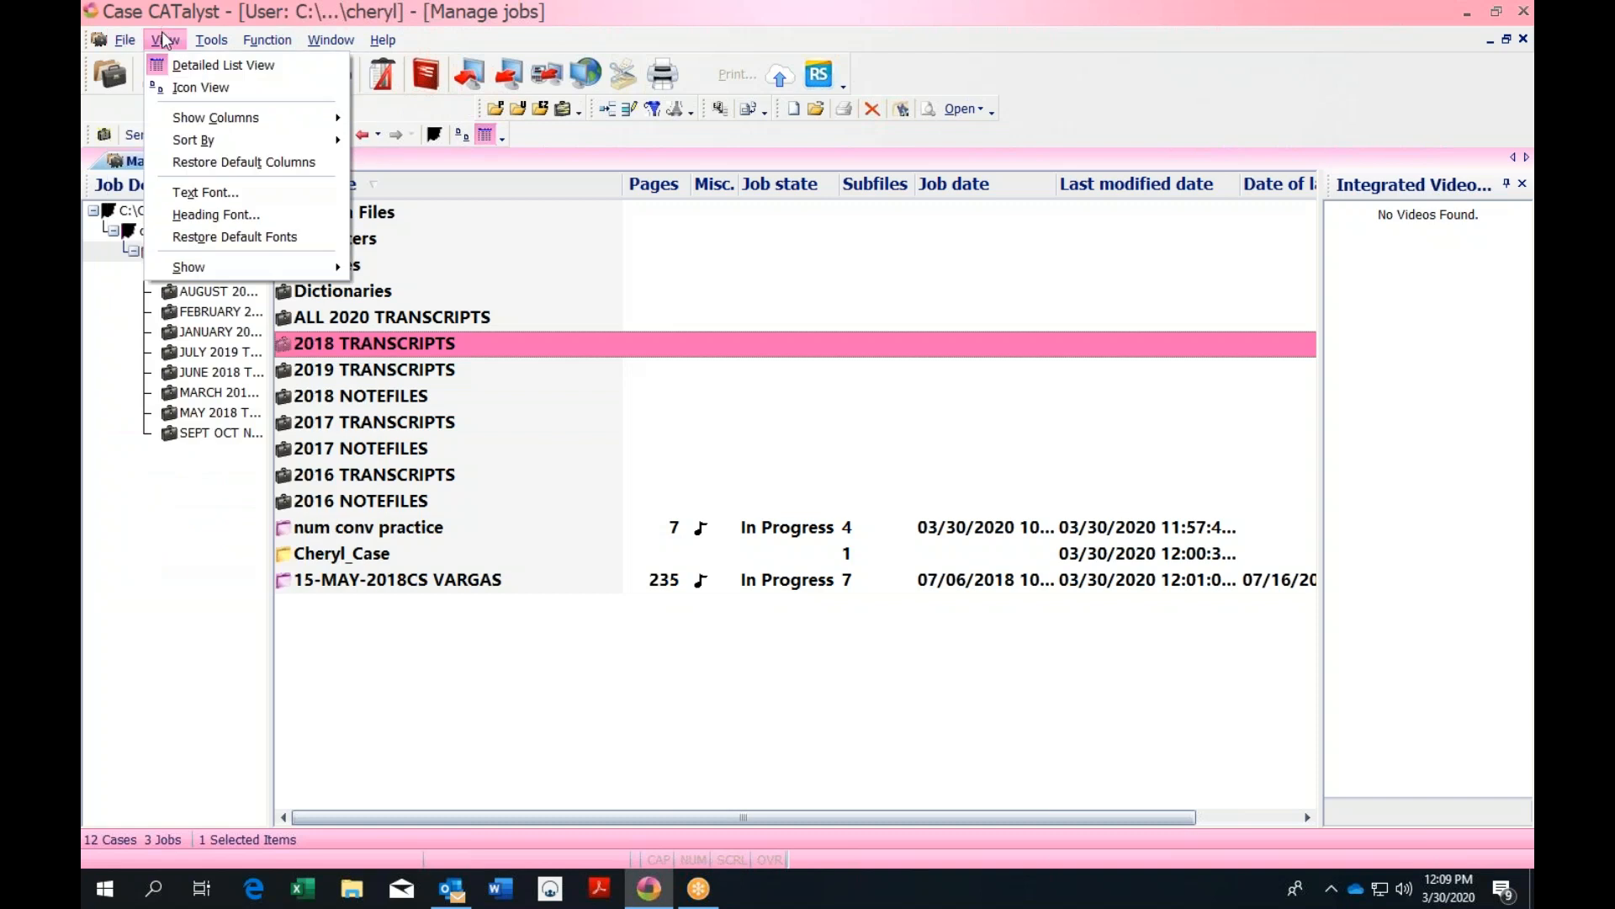
pyautogui.moveTo(247, 274)
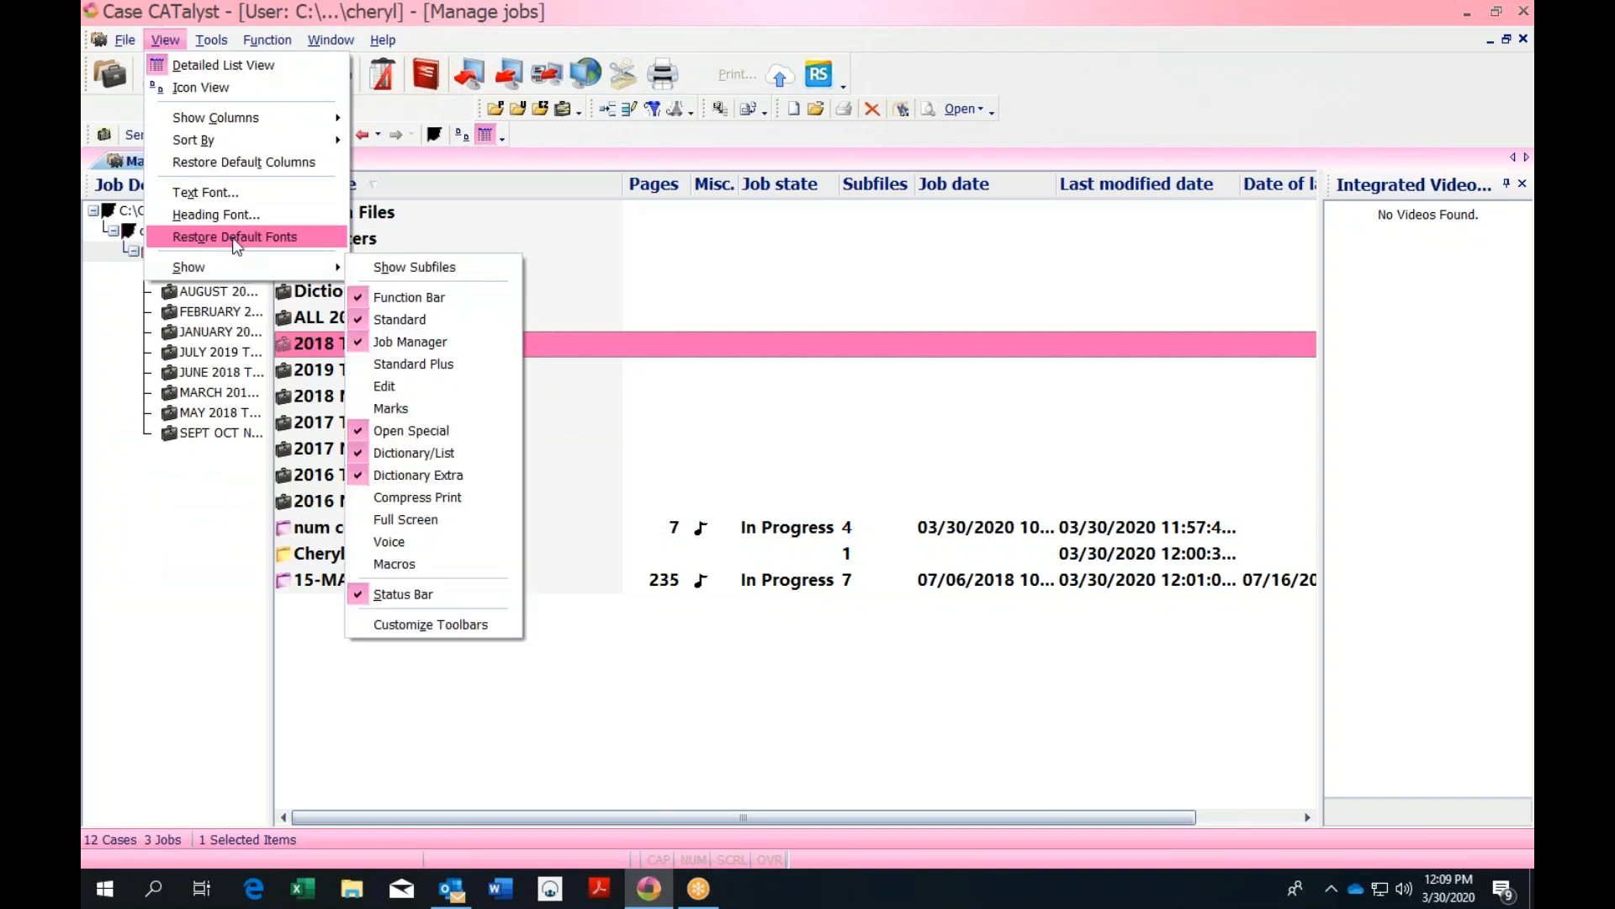
pyautogui.moveTo(207, 46)
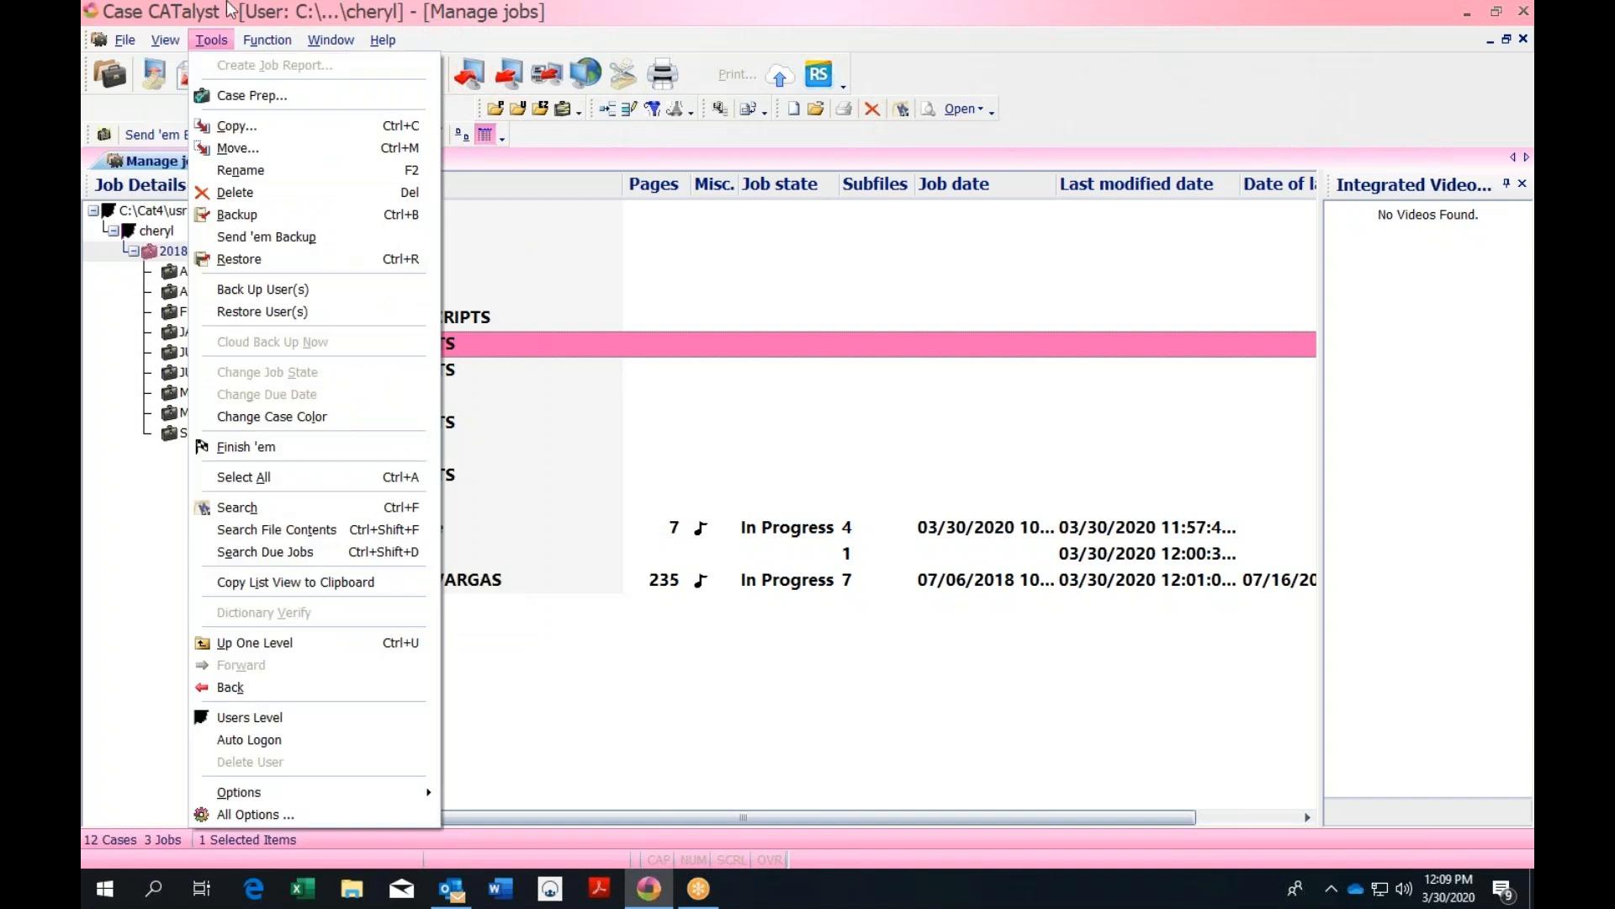
pyautogui.click(152, 46)
pyautogui.click(151, 47)
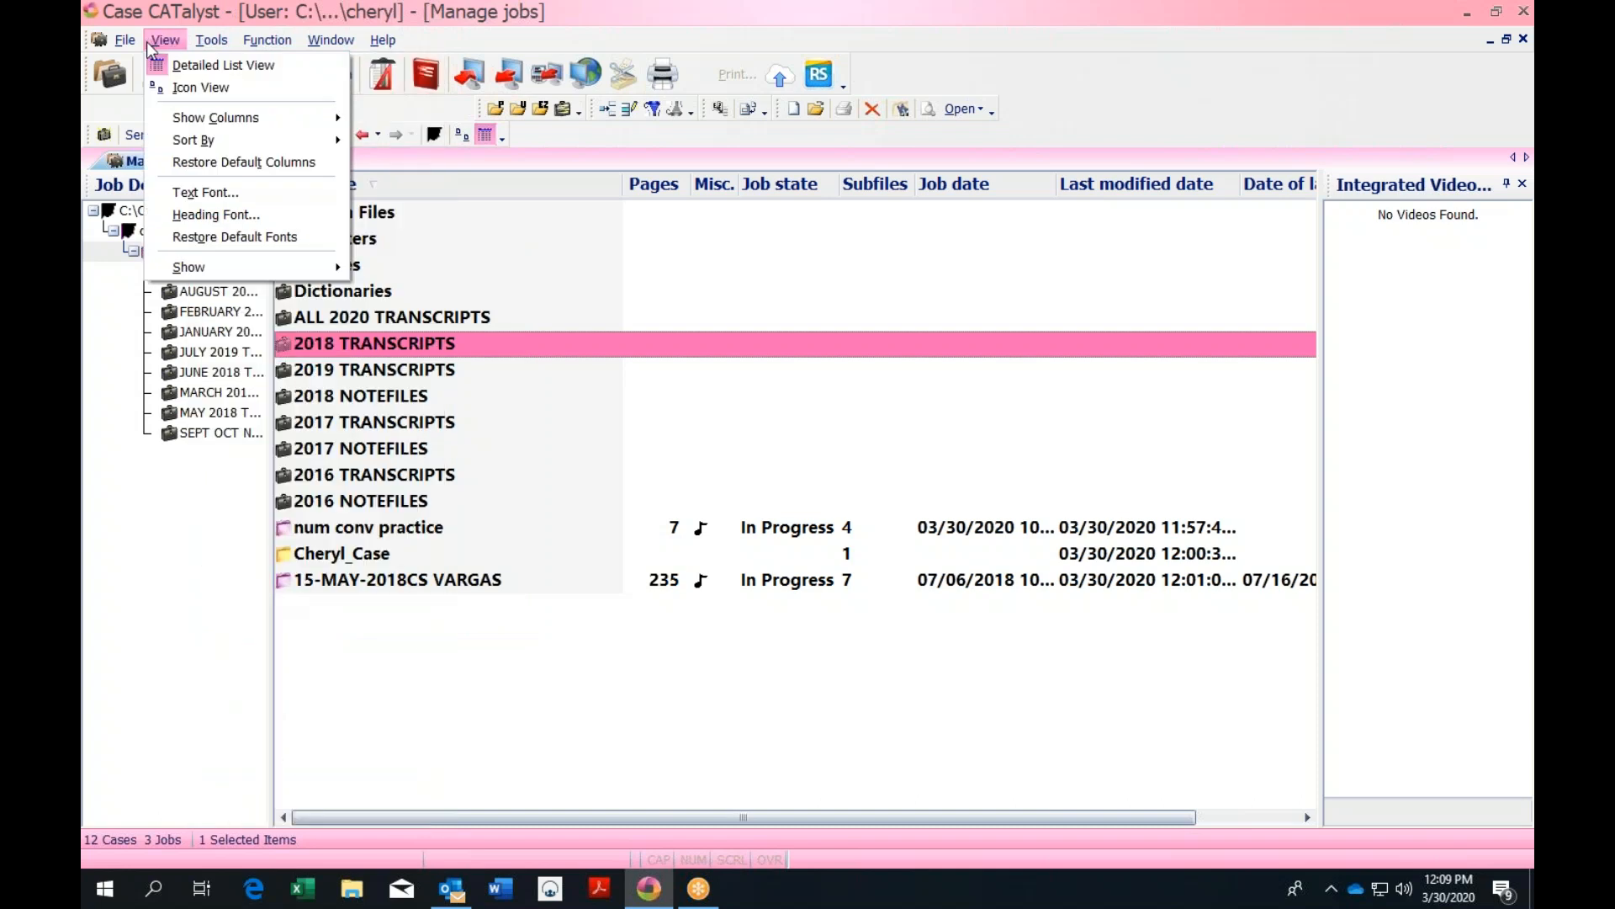
pyautogui.moveTo(130, 44)
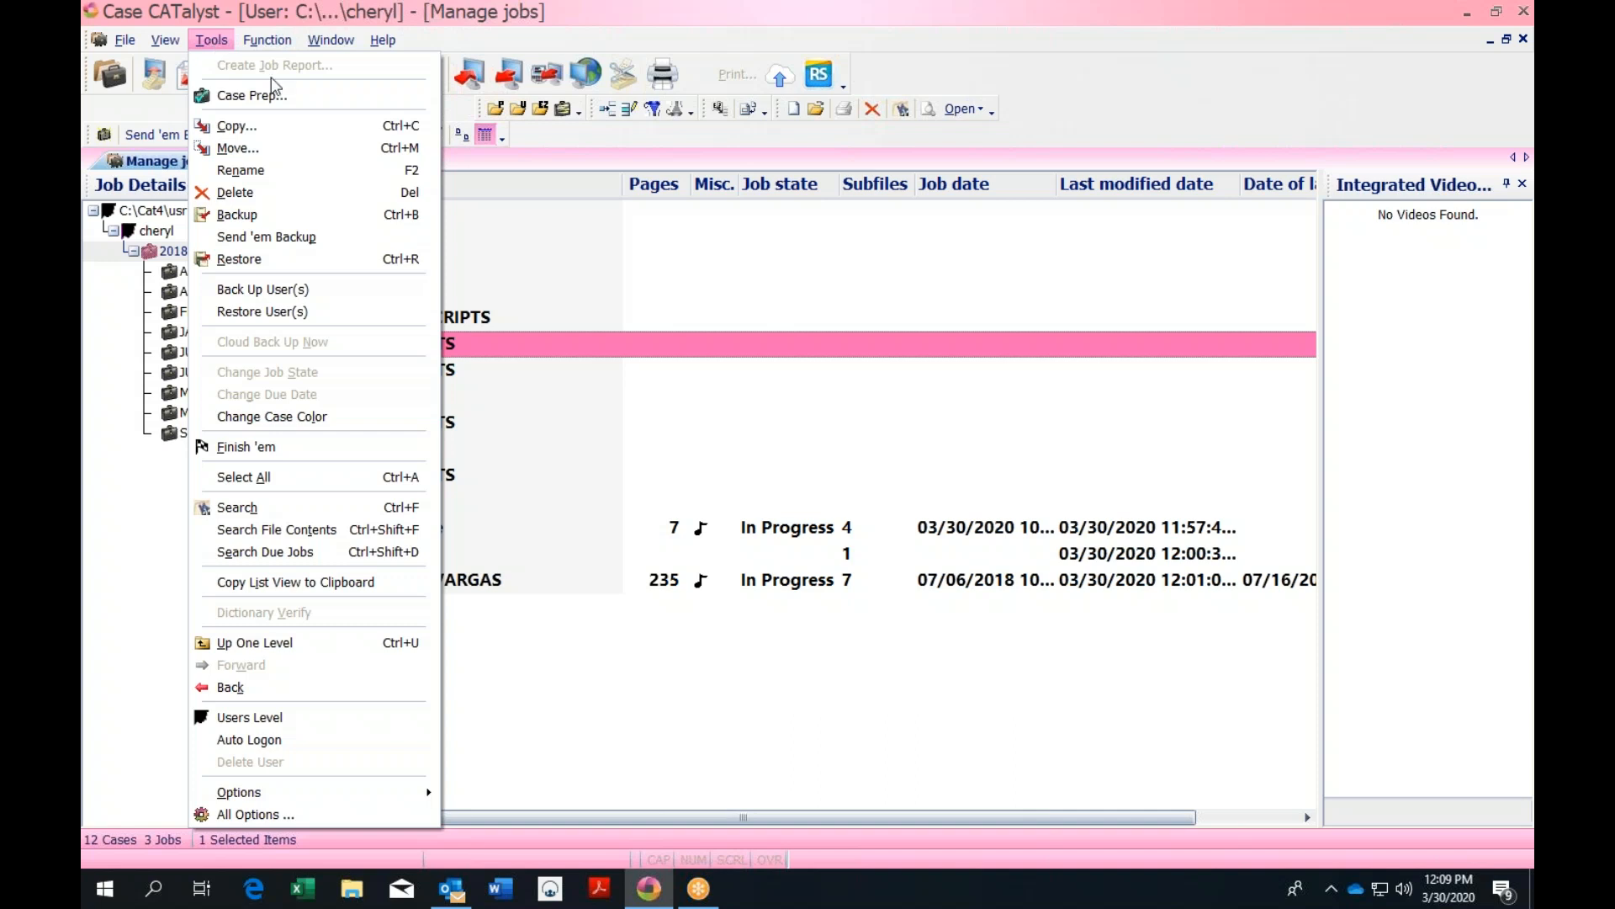
# Open the Includes folder, view and close Tools > All Options, then return to Tools
pyautogui.click(545, 267)
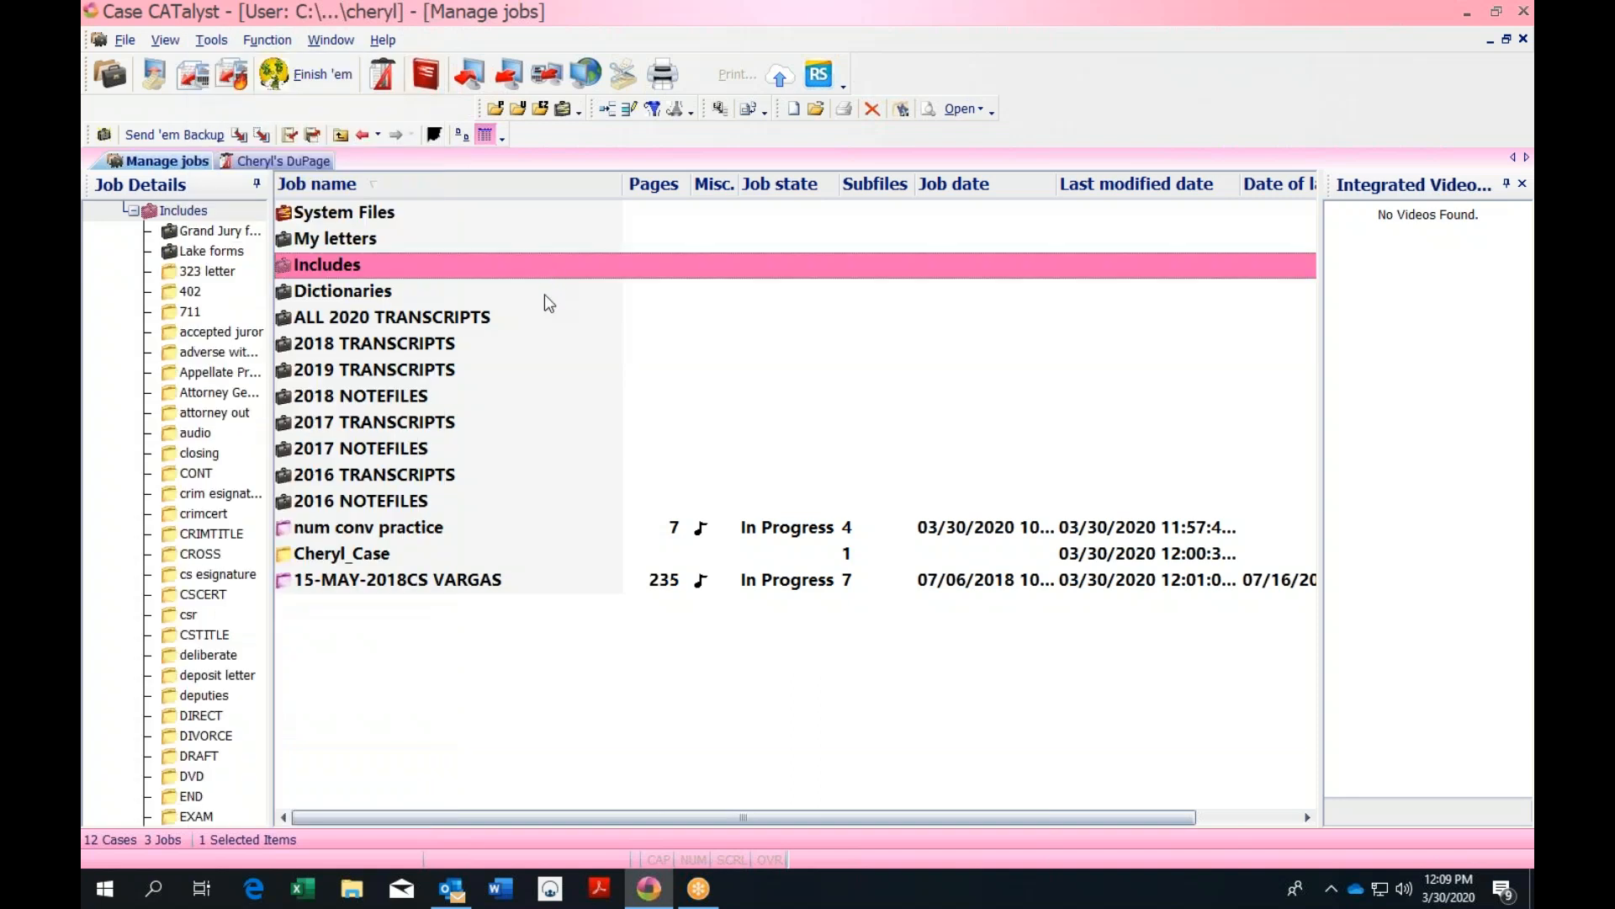
pyautogui.click(211, 40)
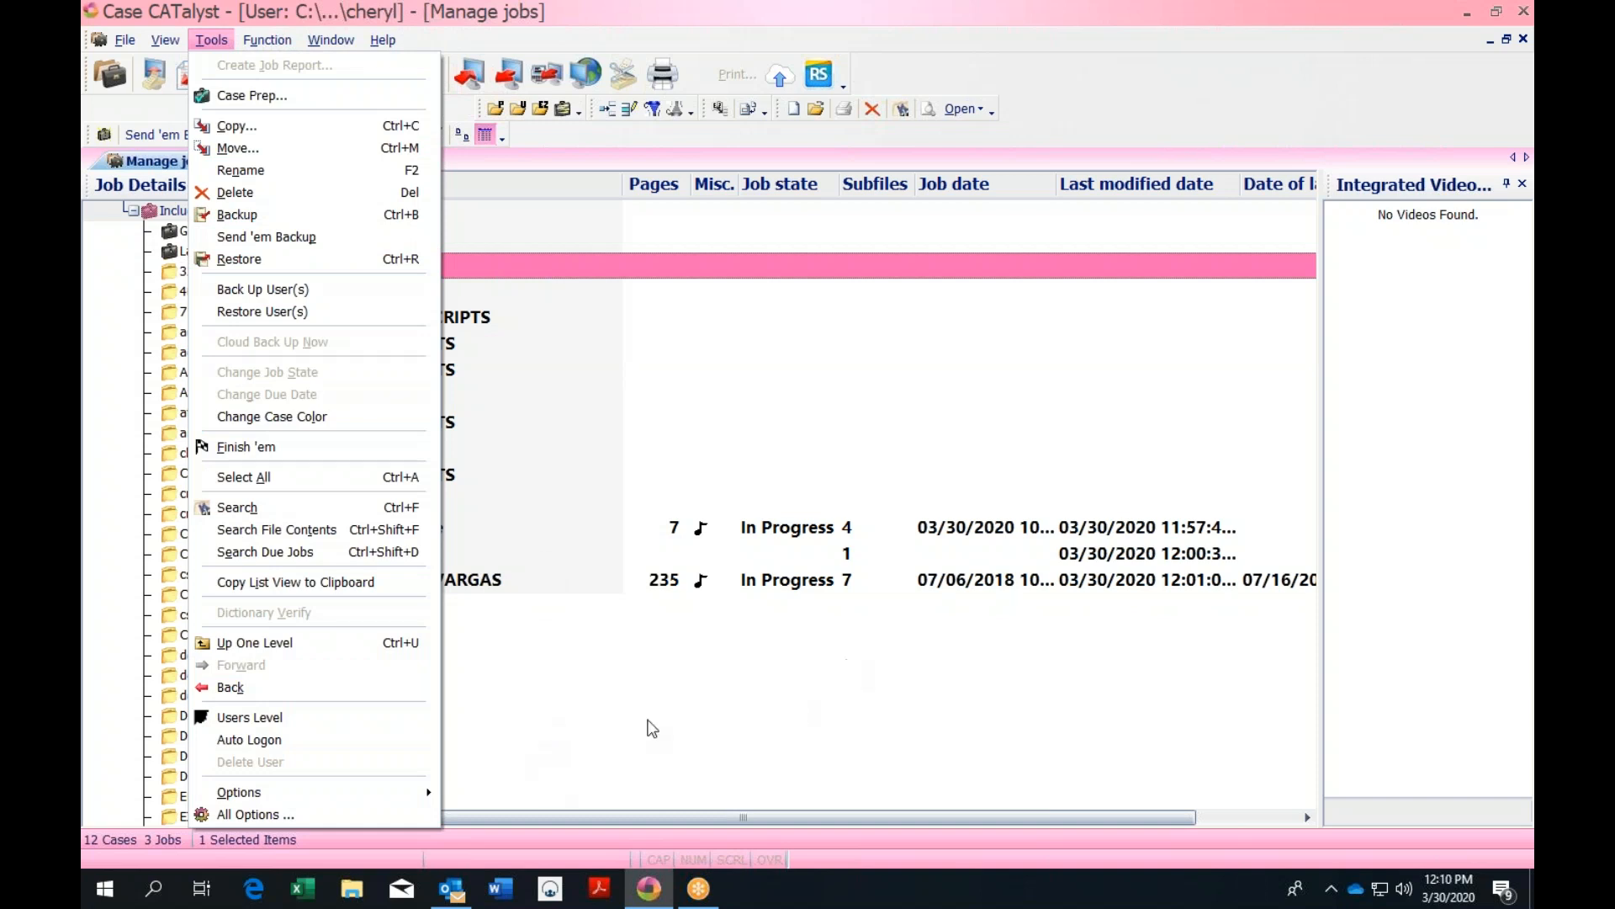
pyautogui.click(331, 815)
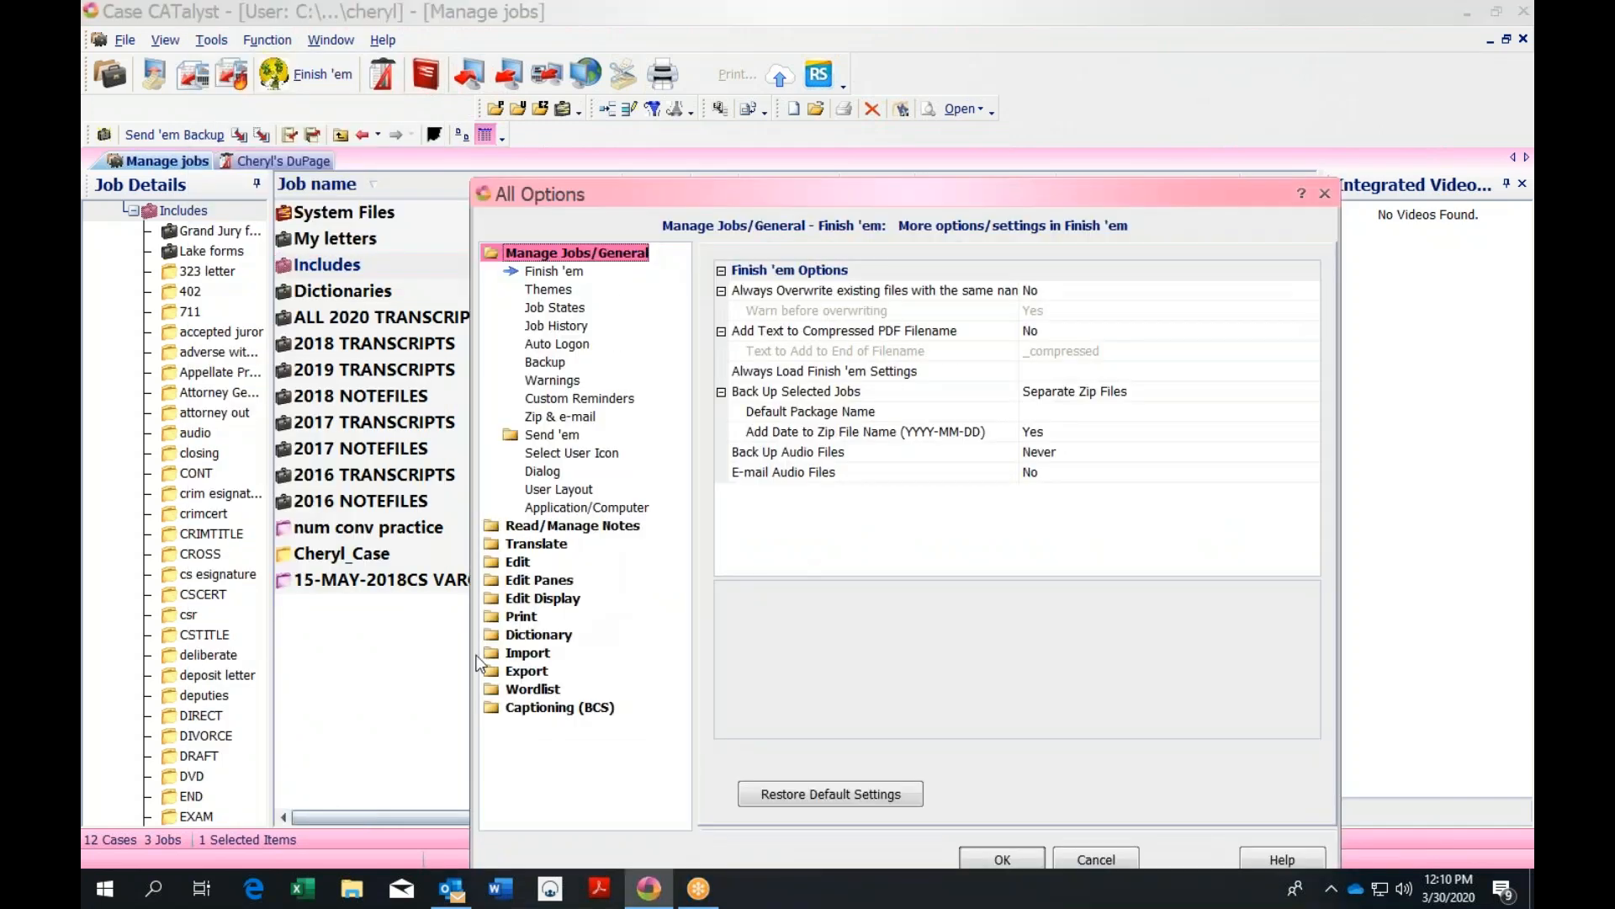
pyautogui.click(1324, 196)
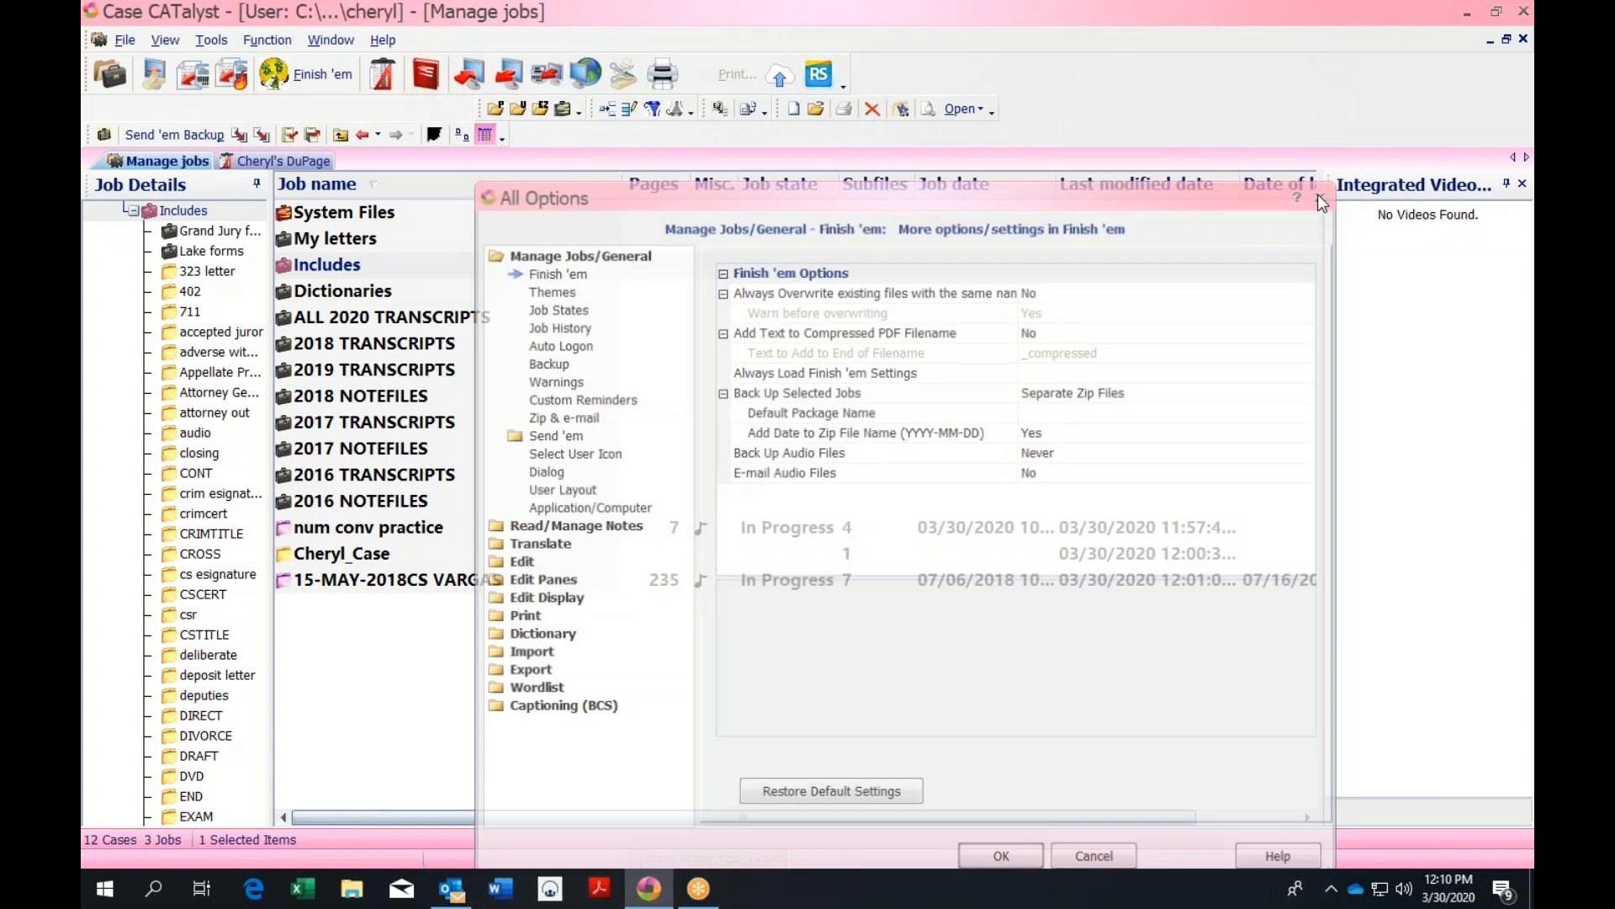
pyautogui.click(212, 40)
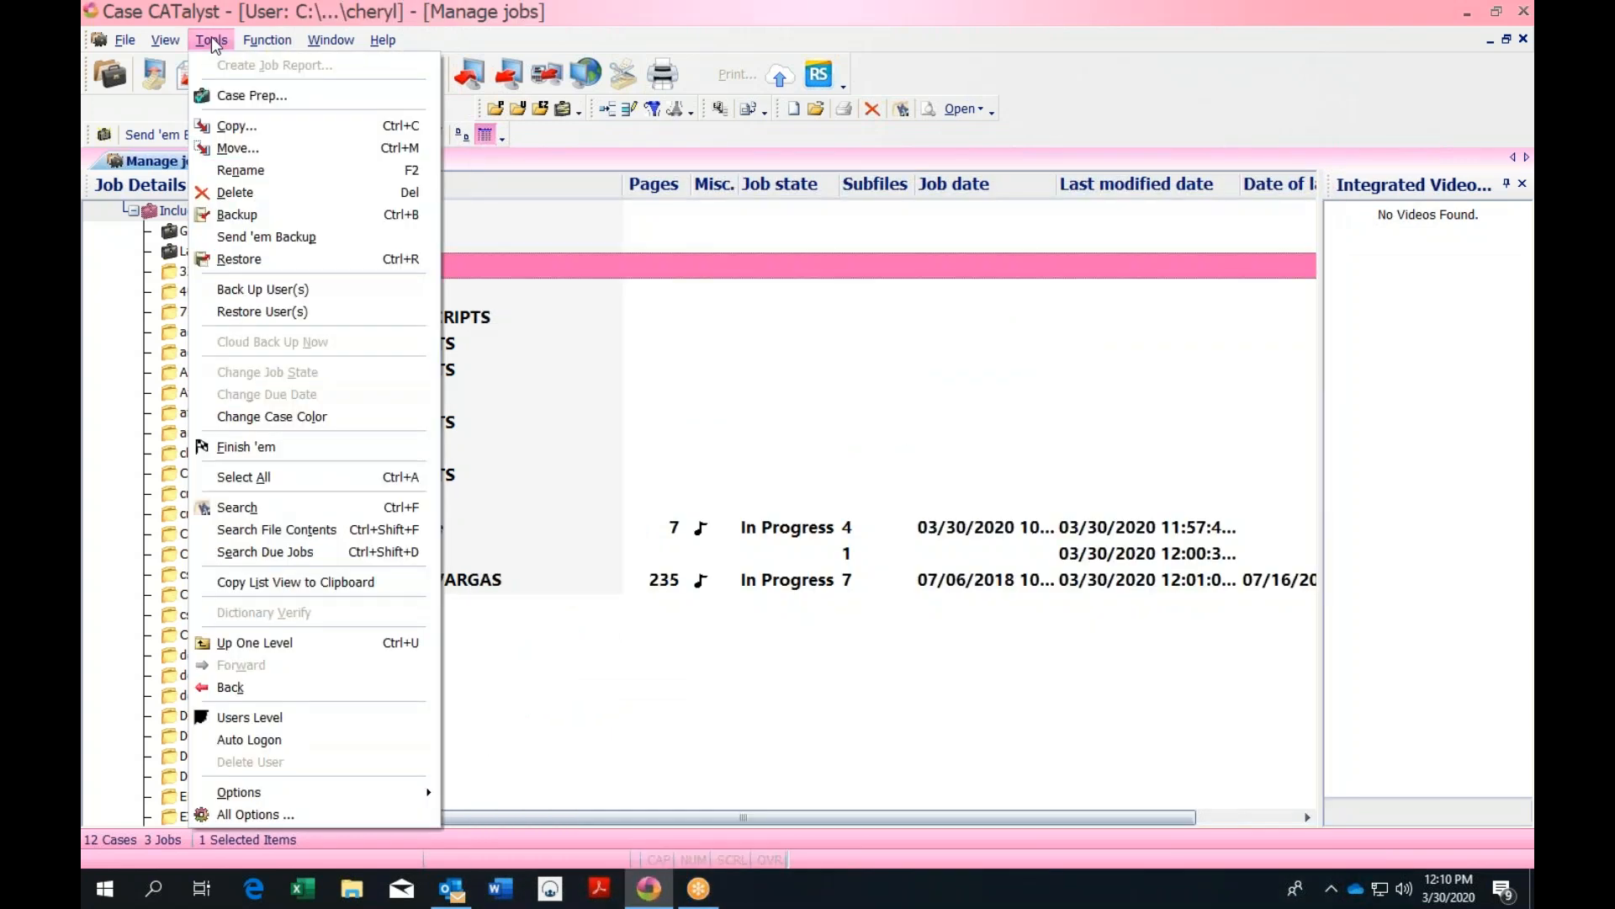
pyautogui.moveTo(261, 794)
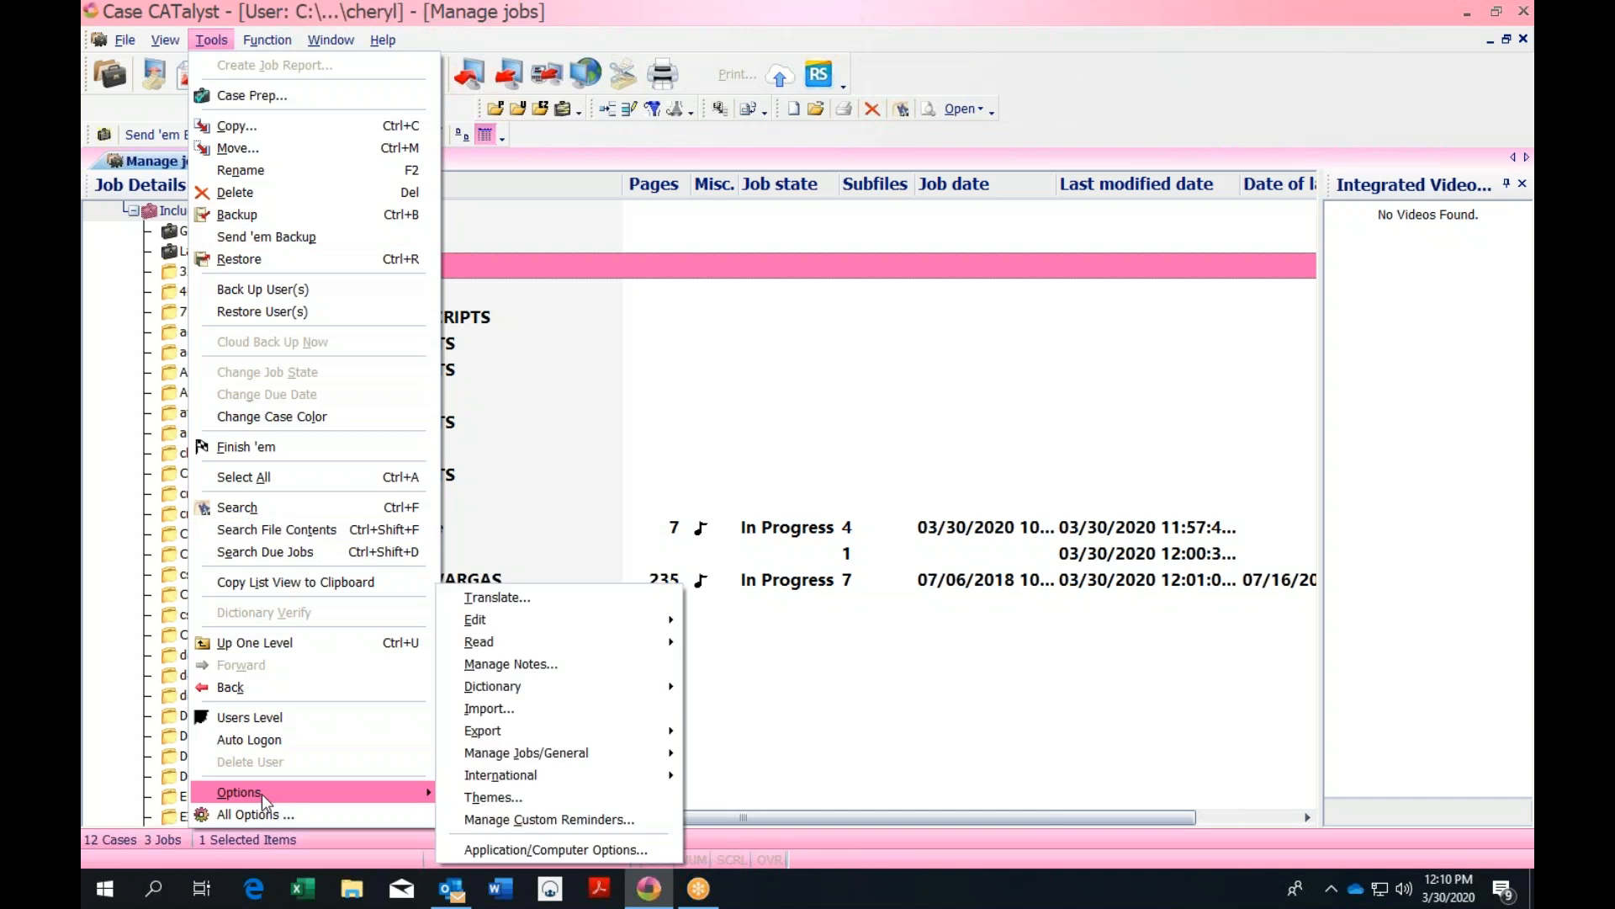
pyautogui.click(493, 796)
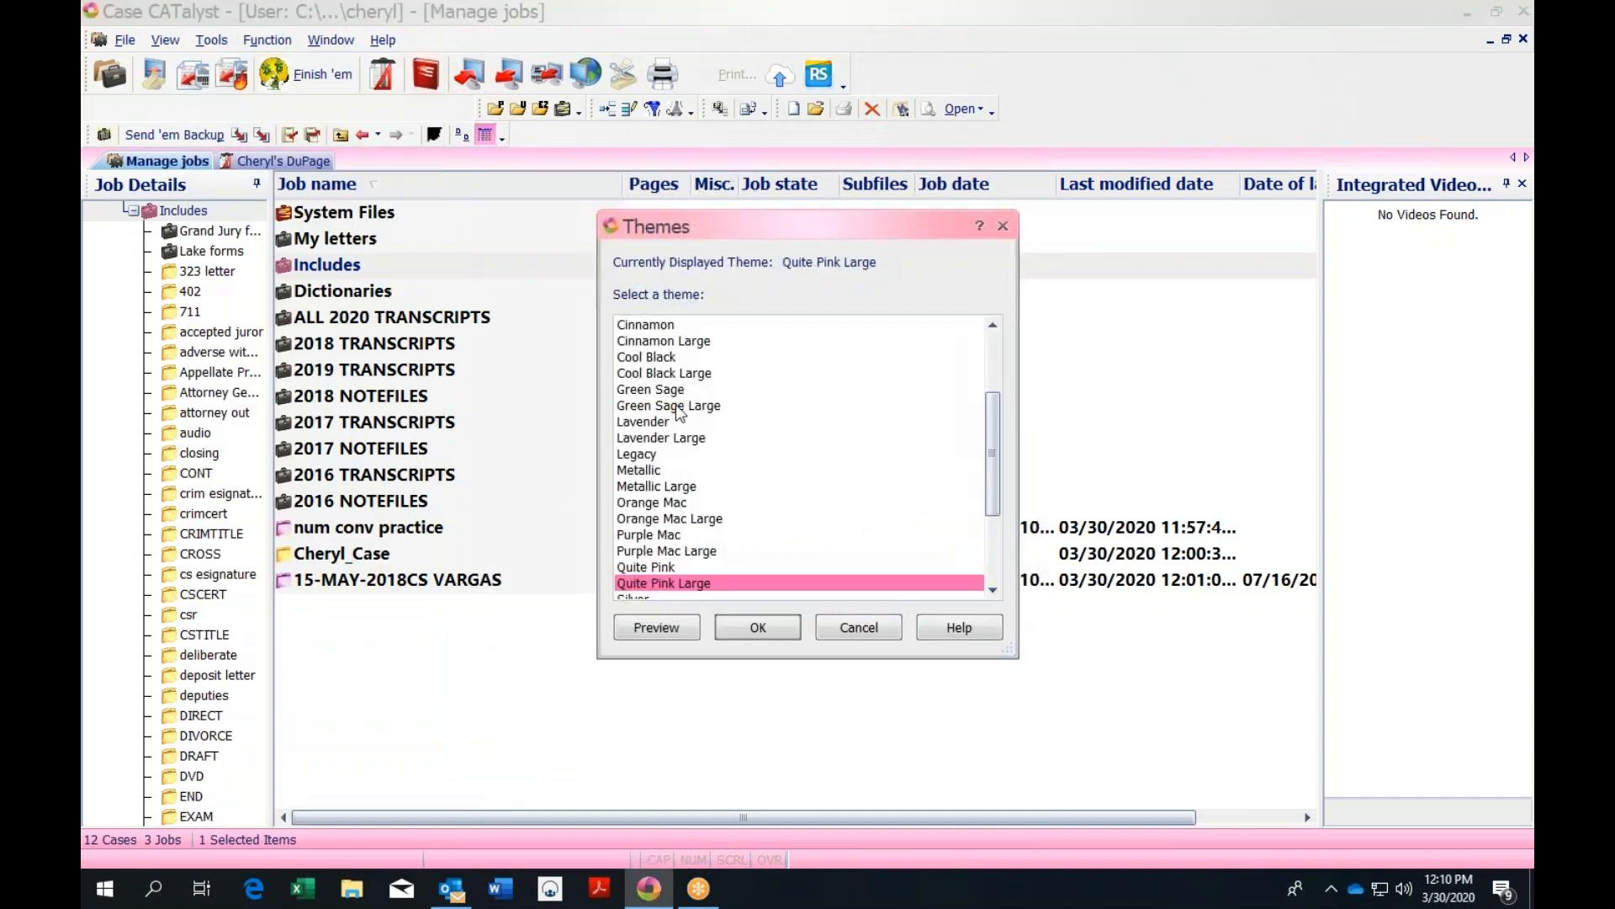
pyautogui.click(680, 342)
pyautogui.click(657, 630)
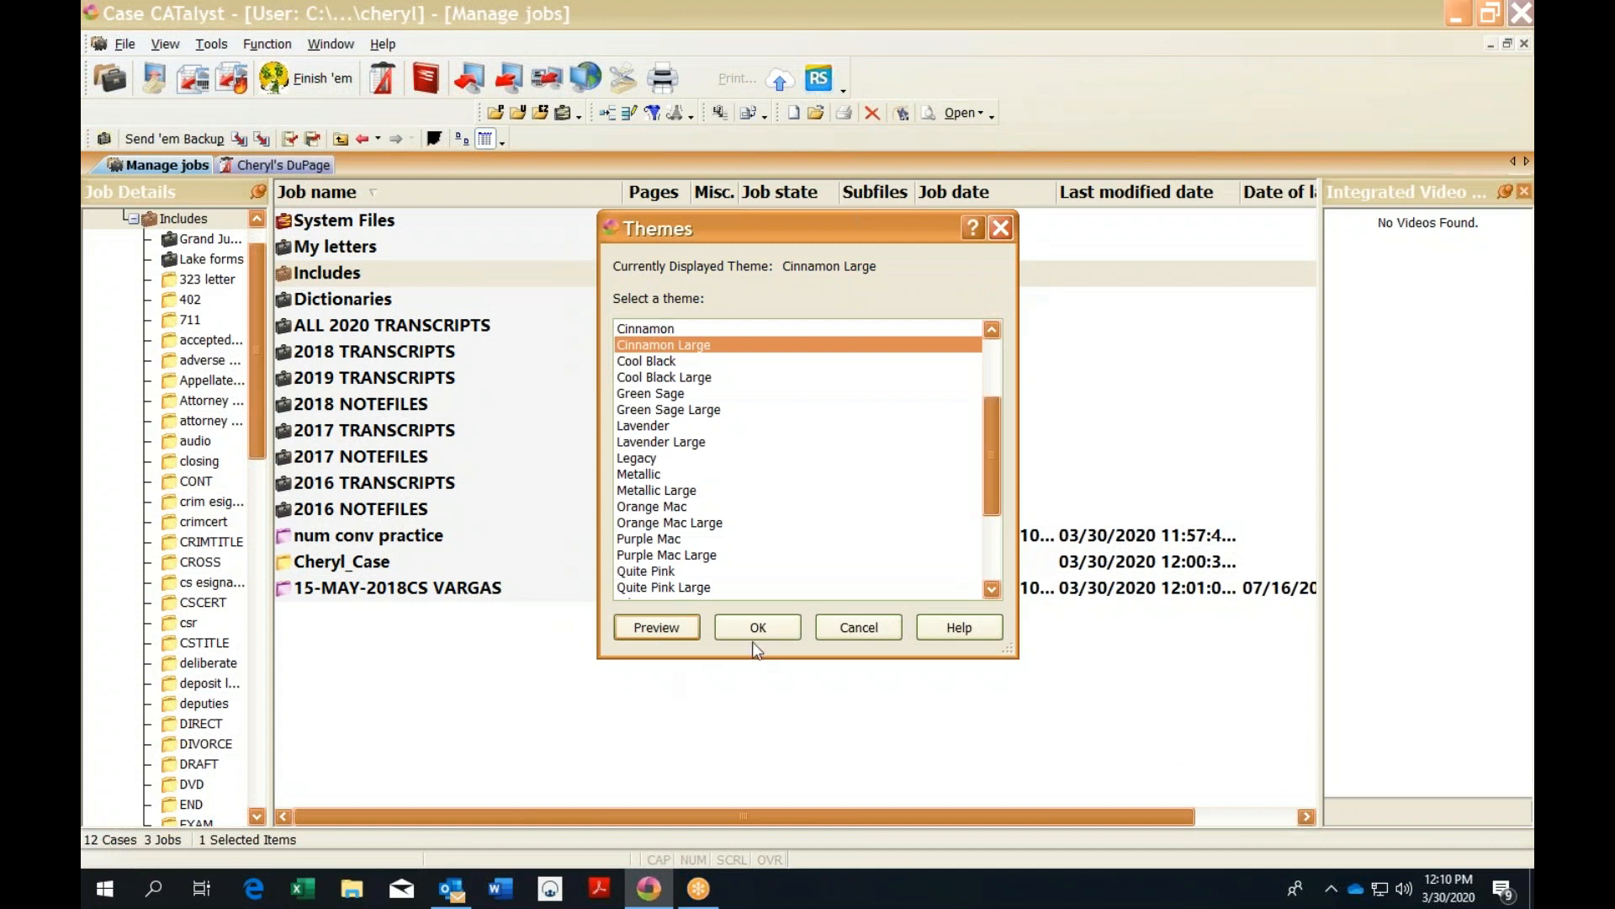
pyautogui.click(860, 637)
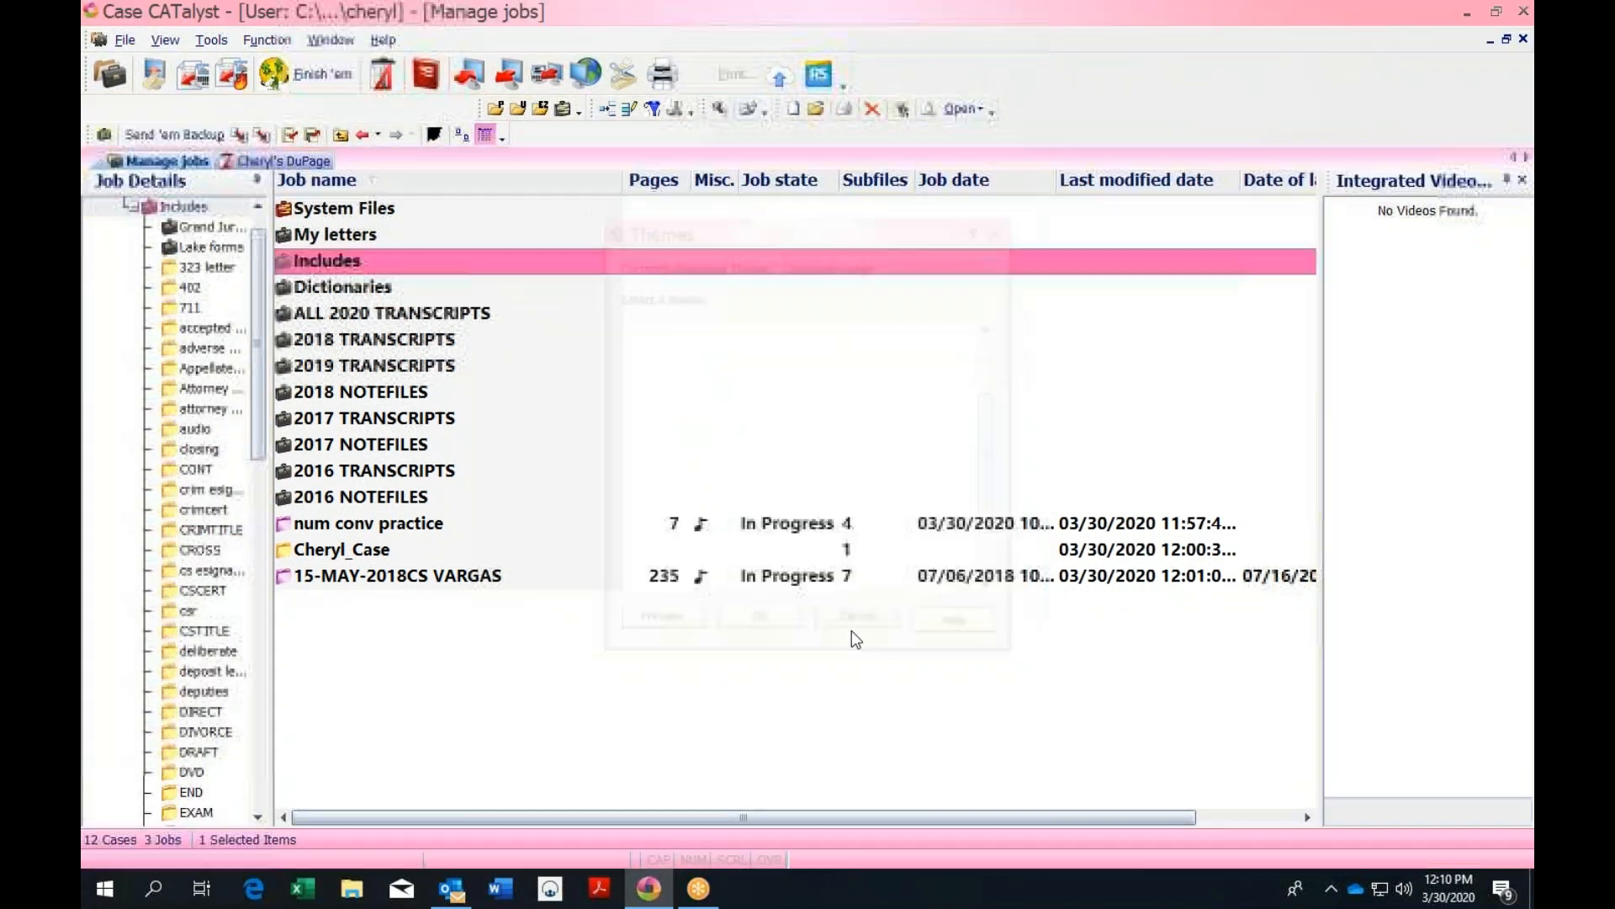
pyautogui.click(212, 40)
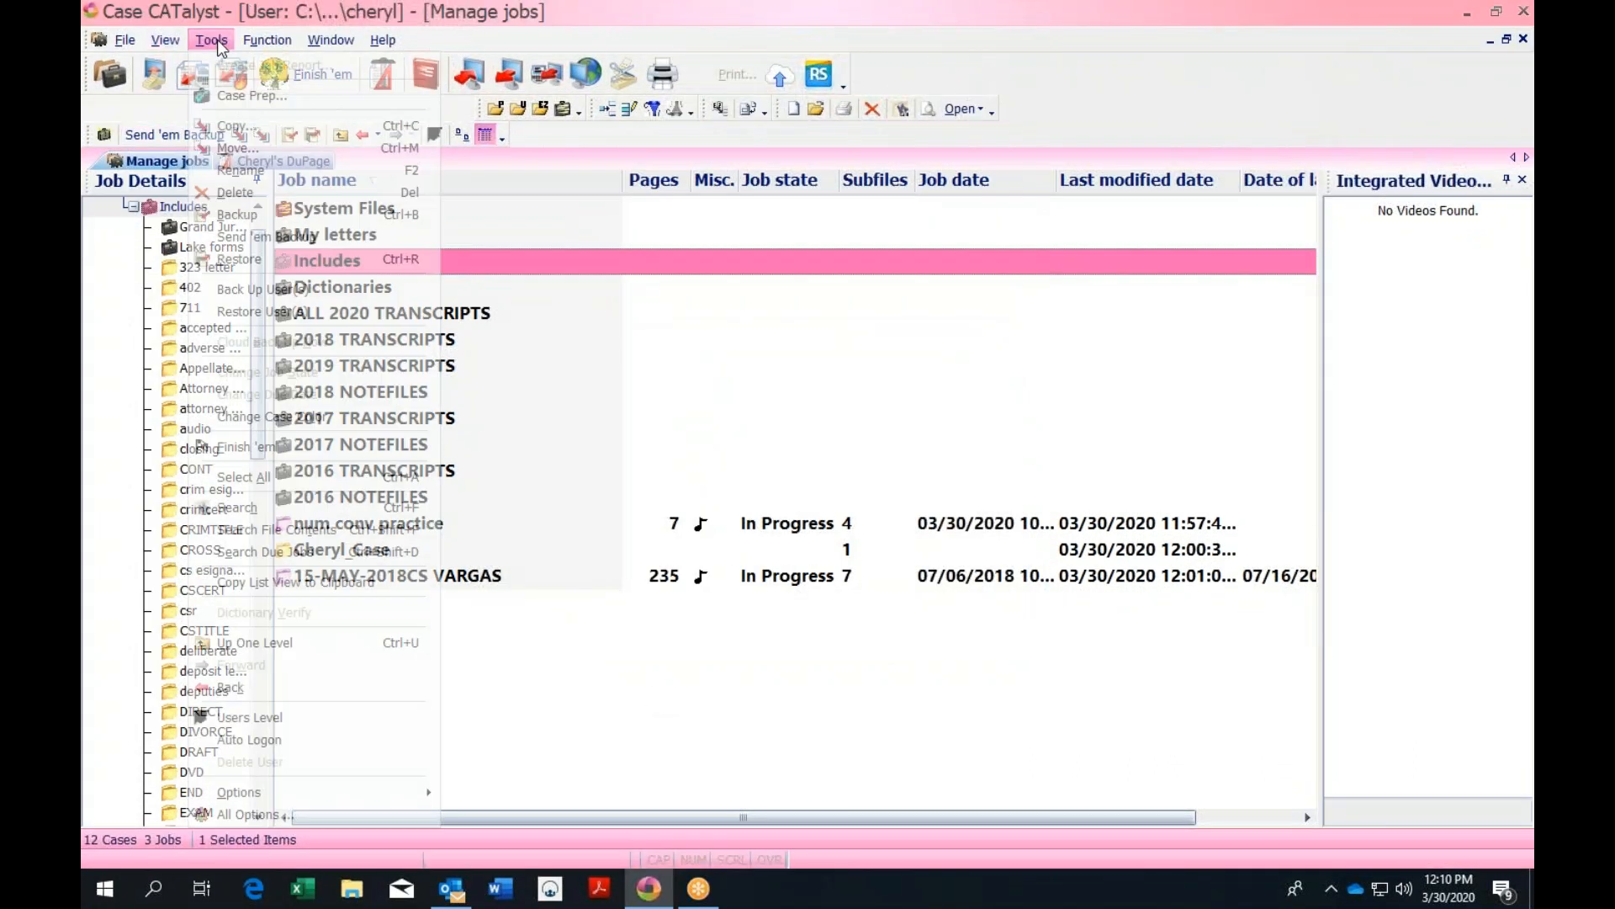
pyautogui.moveTo(286, 796)
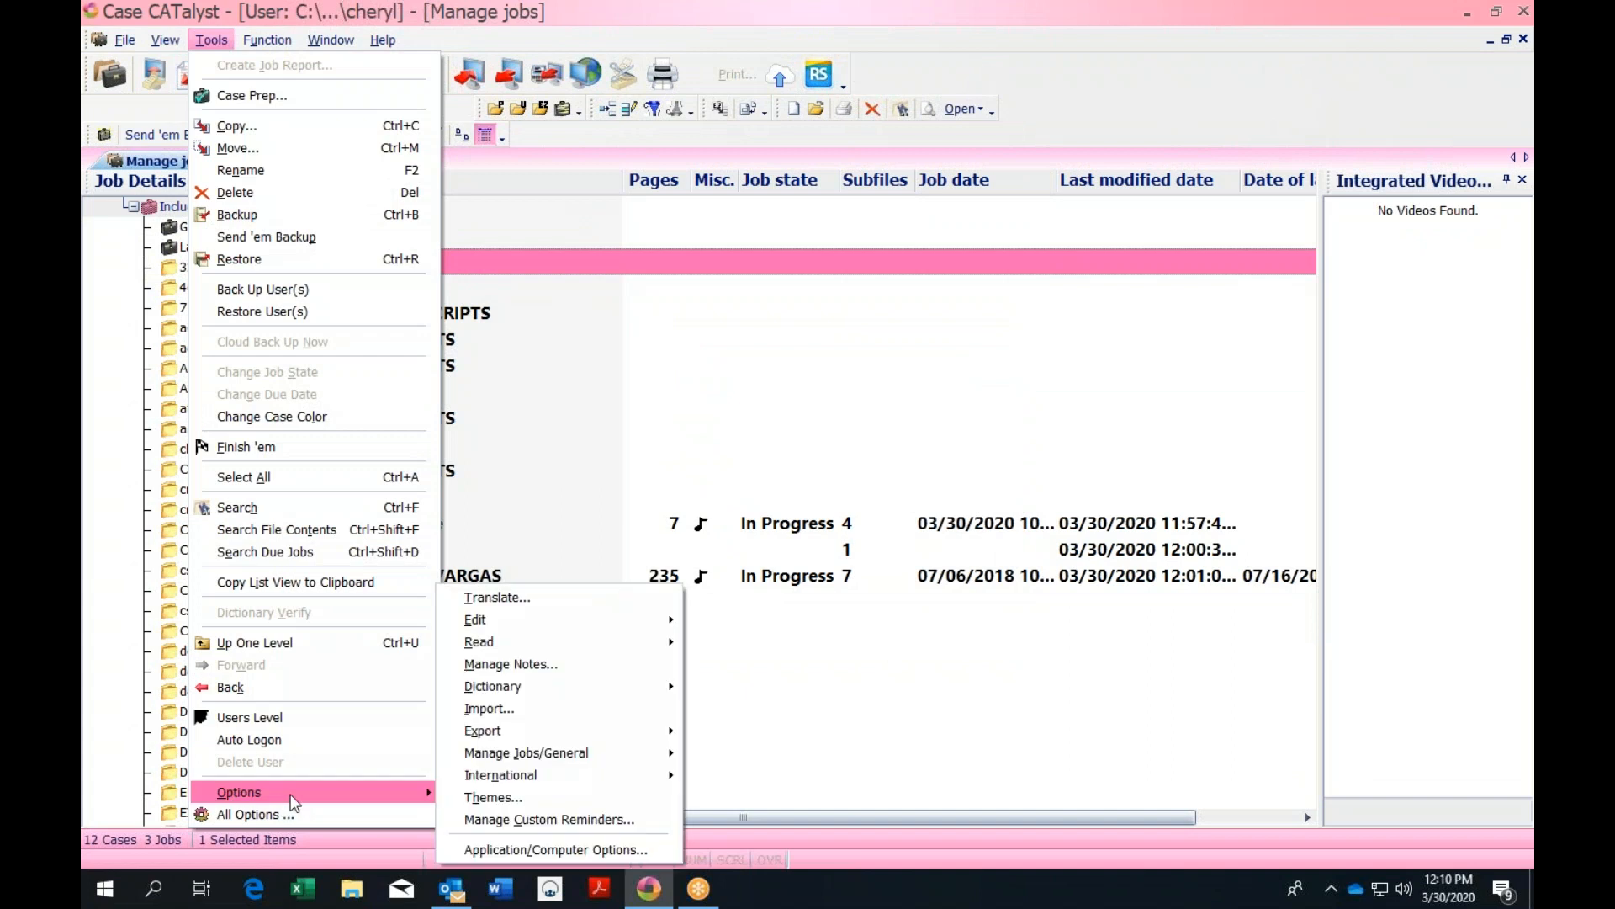
pyautogui.click(497, 796)
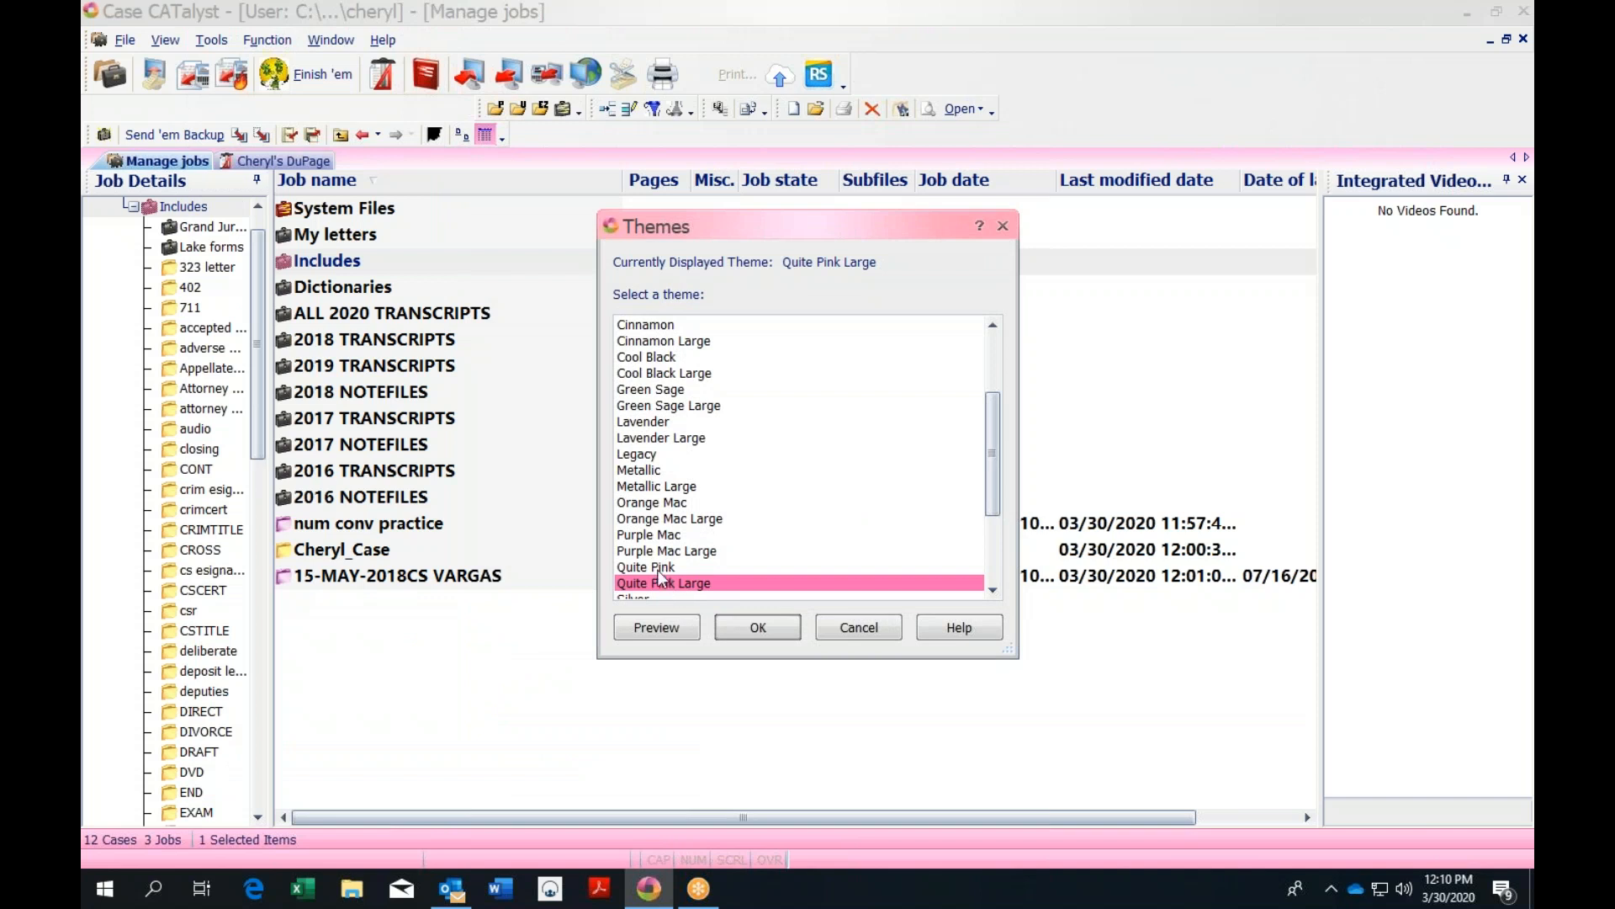
pyautogui.moveTo(993, 494); pyautogui.dragTo(993, 552)
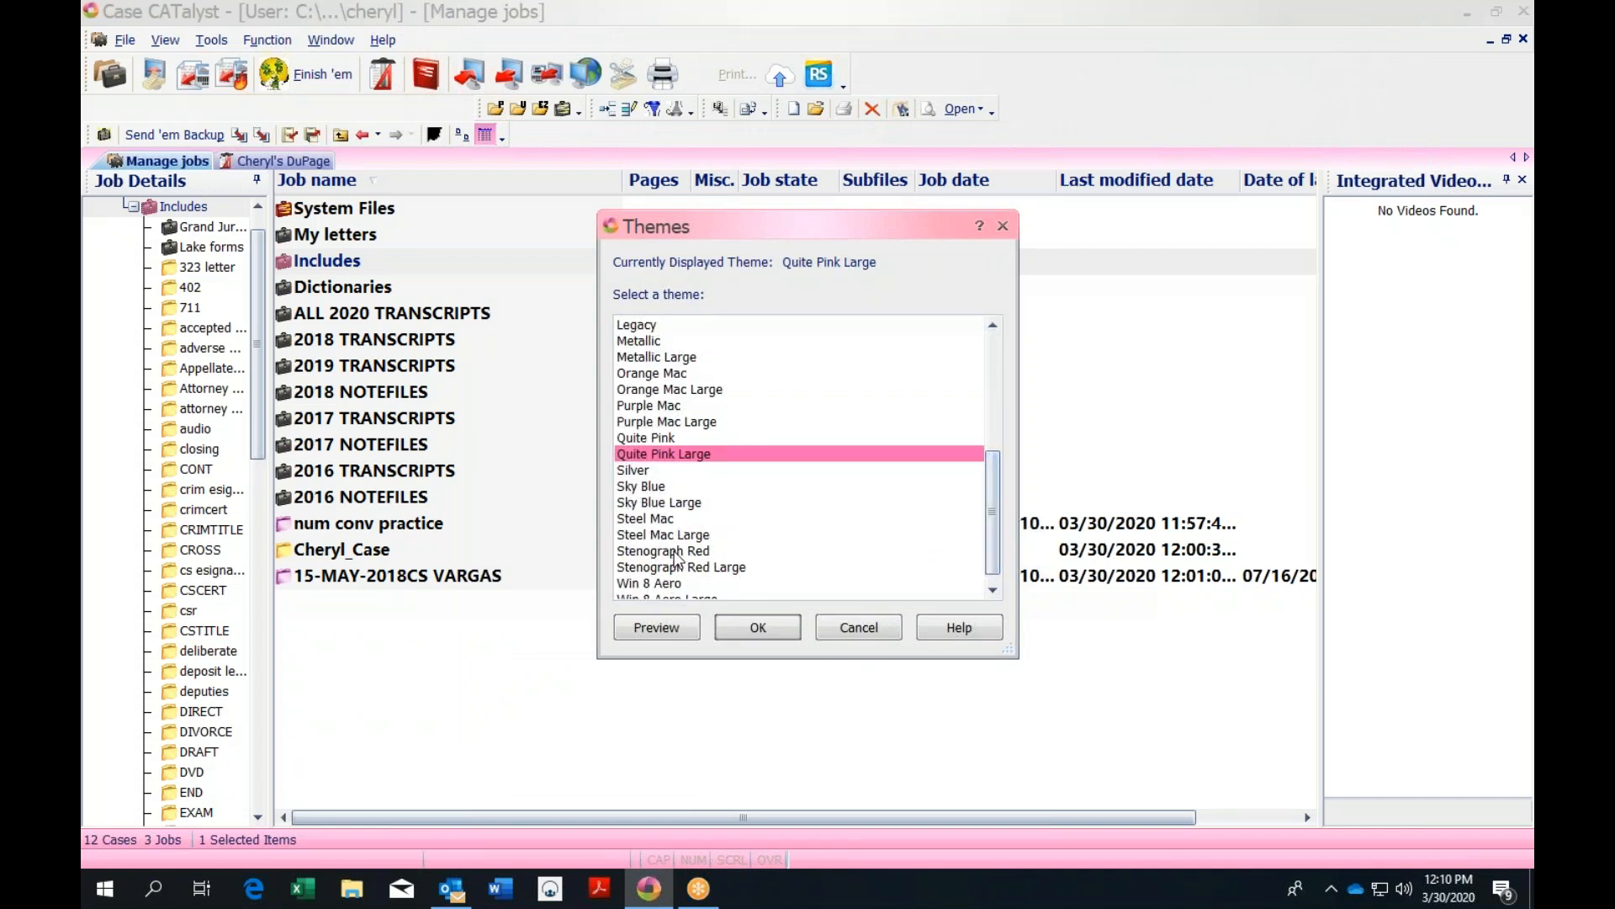
pyautogui.click(676, 552)
pyautogui.click(647, 629)
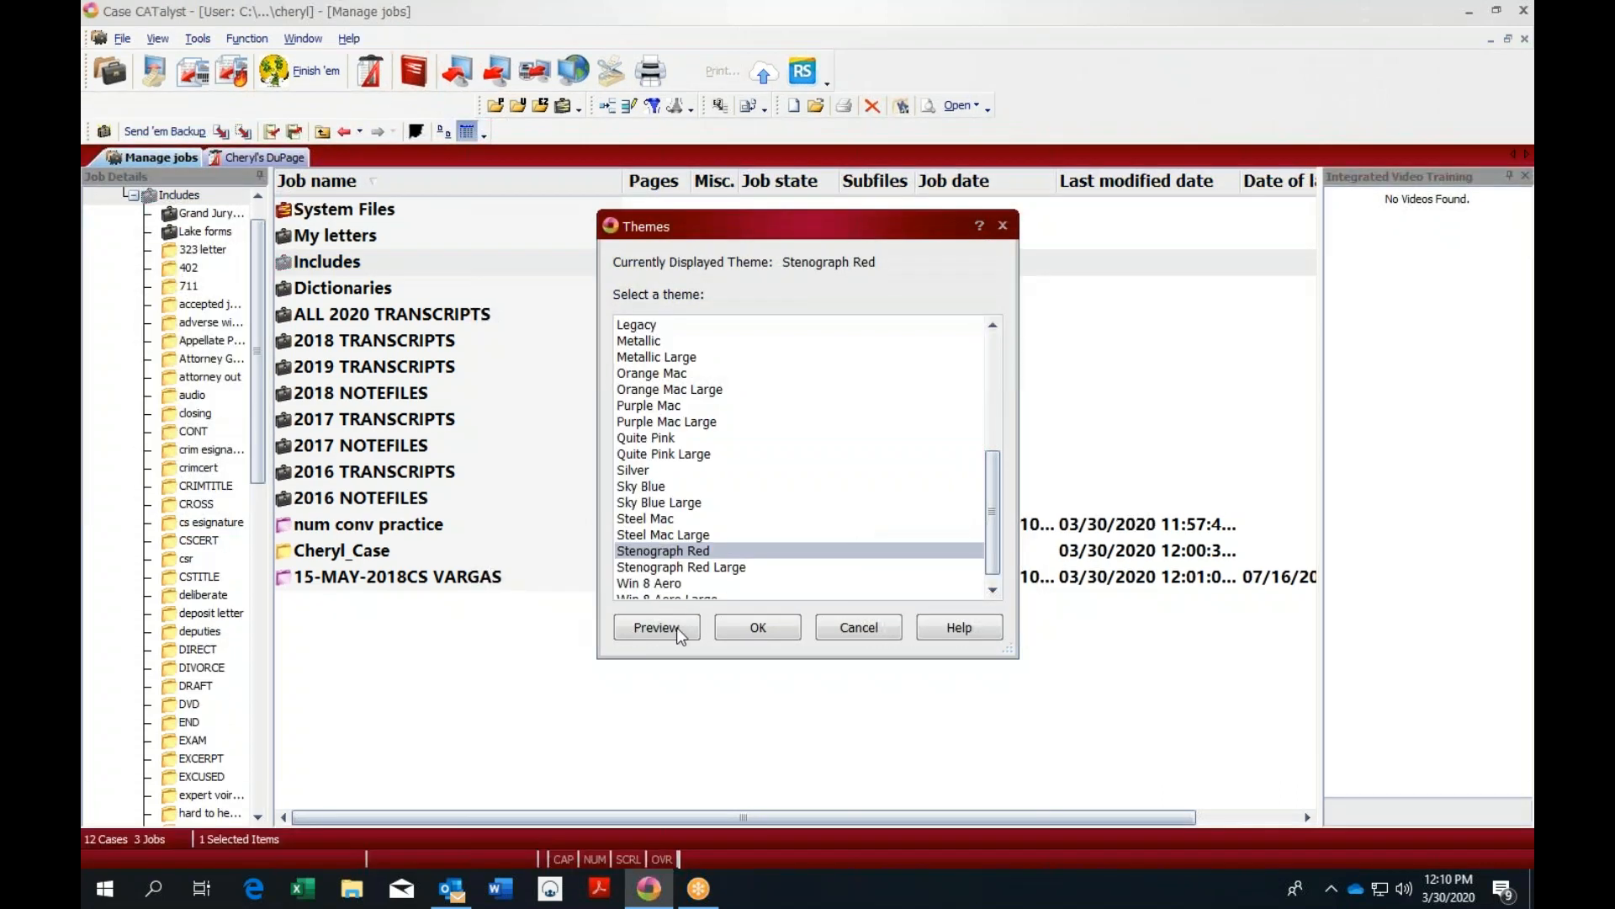
pyautogui.click(858, 627)
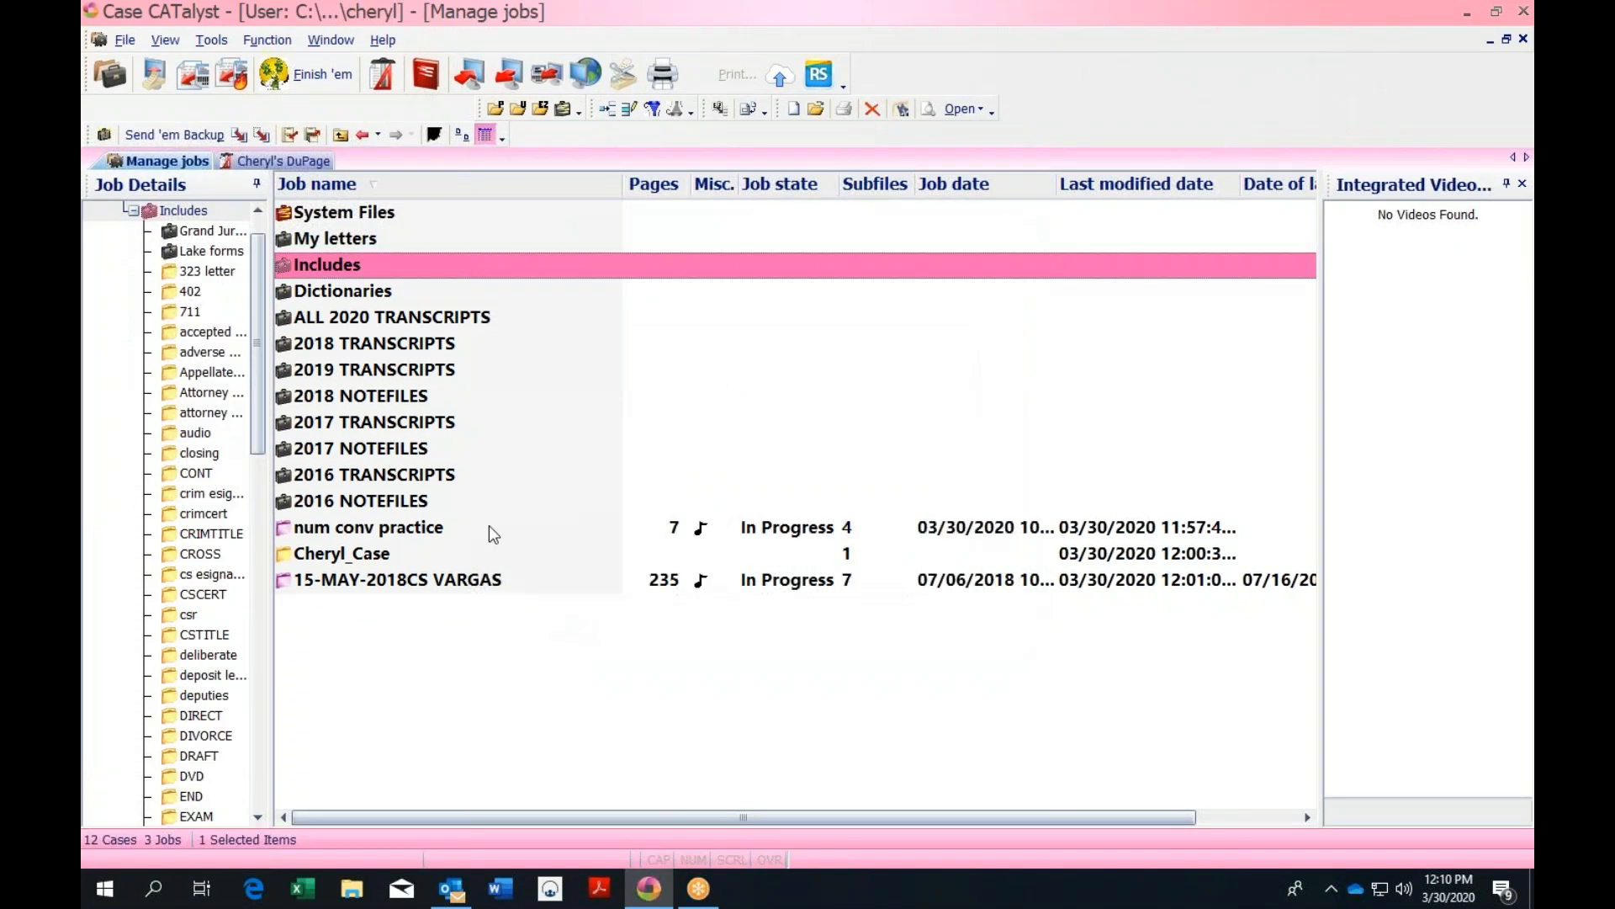